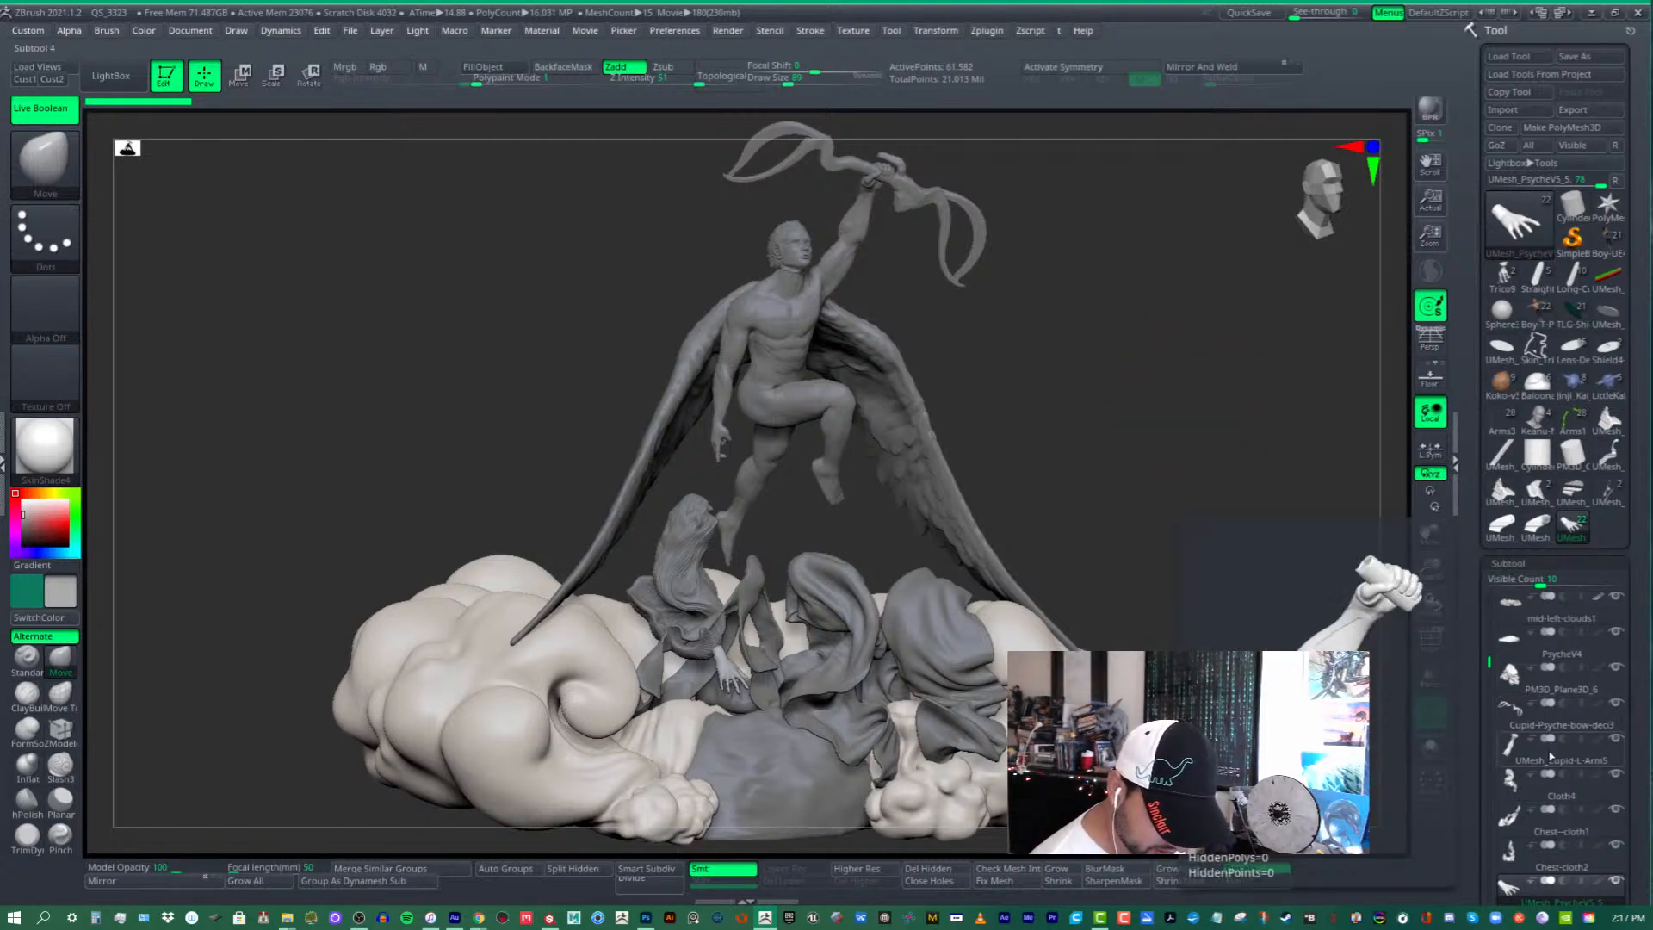
# - Reveal the hidden parts of the UMesh_PsycheV5_5 subtool so the complete Psyche figure is shown
pyautogui.scroll(-3, 1556, 745)
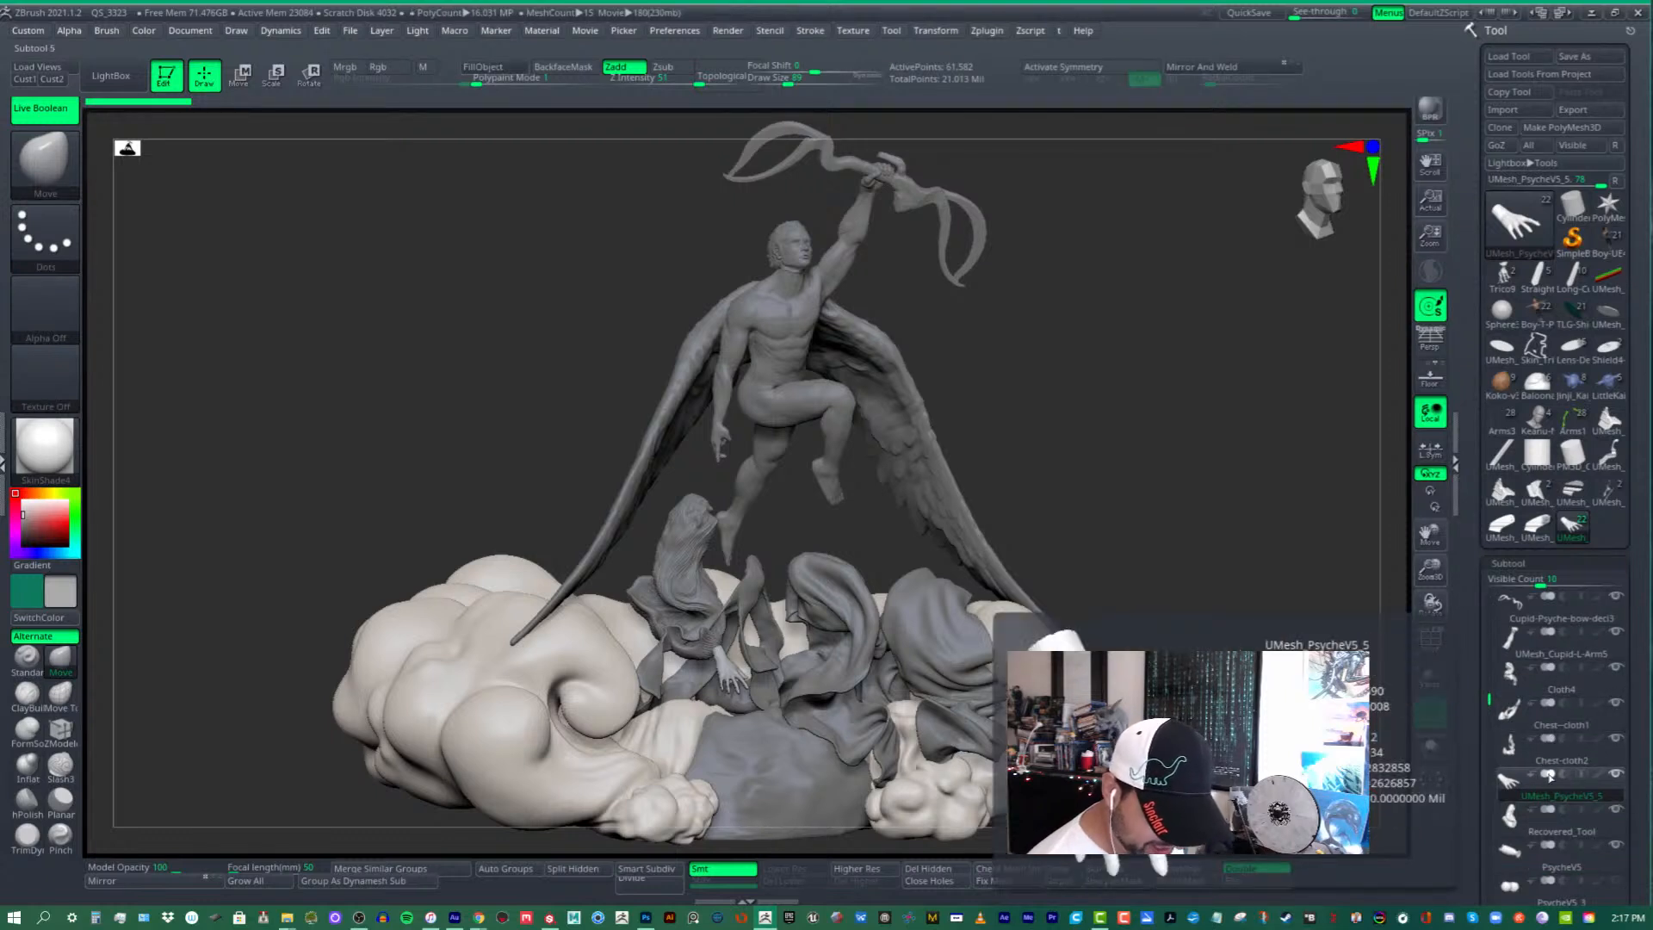
pyautogui.click(1507, 784)
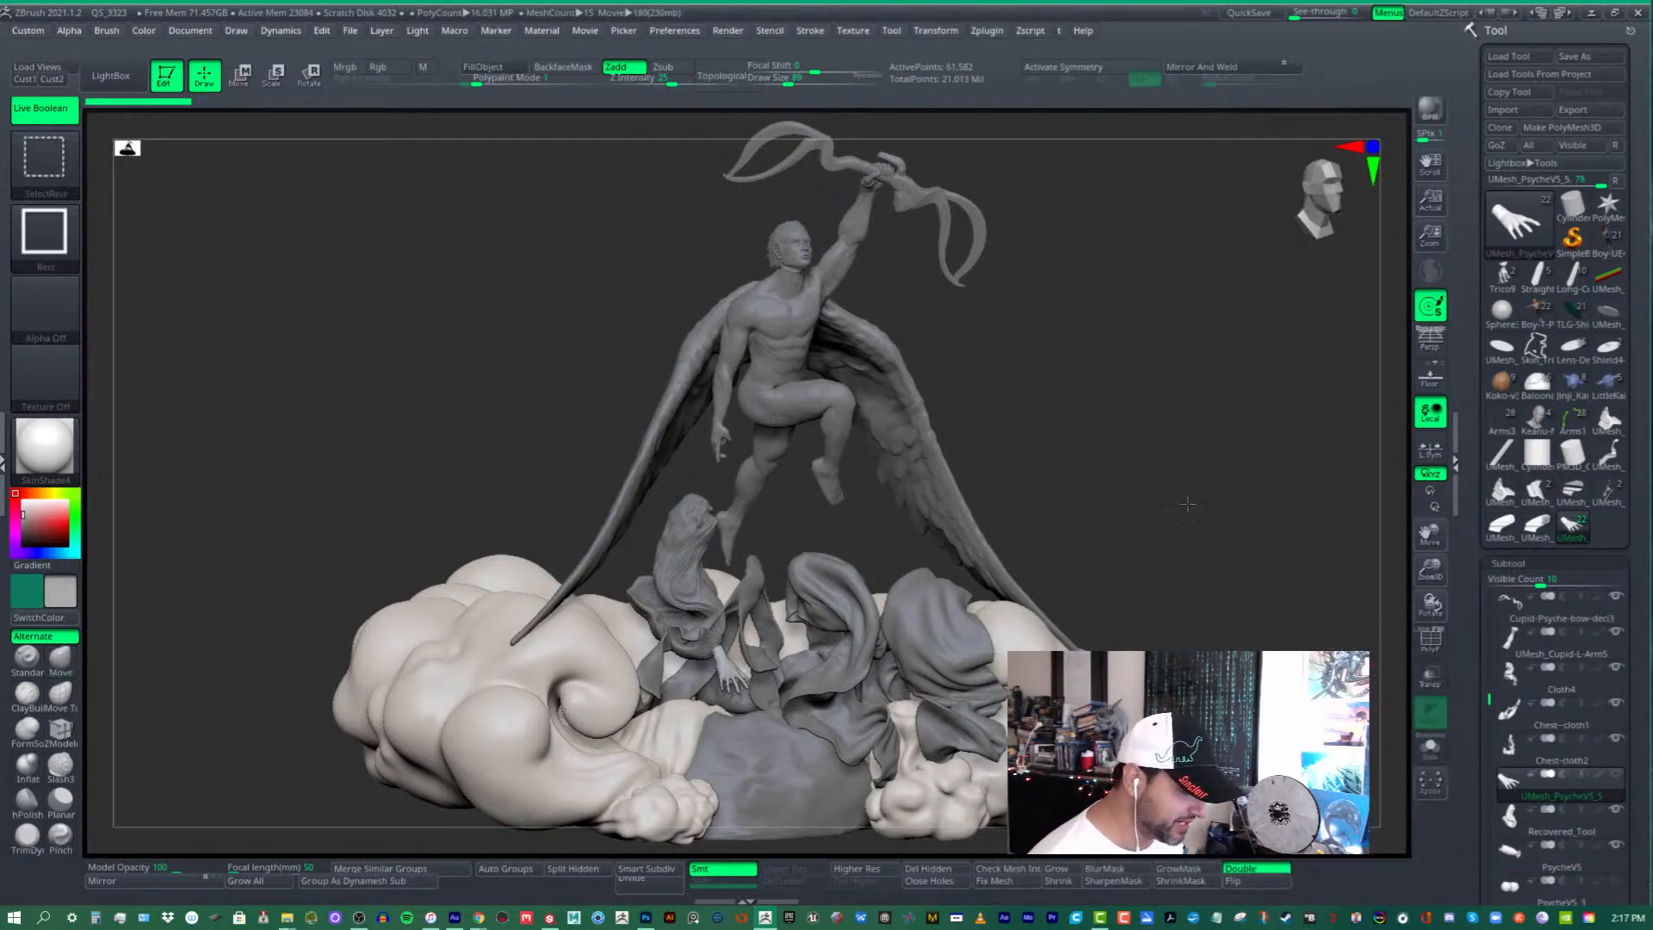
pyautogui.keyDown('shift'); pyautogui.moveTo(1137, 638); pyautogui.dragTo(1199, 583); pyautogui.keyUp('shift')
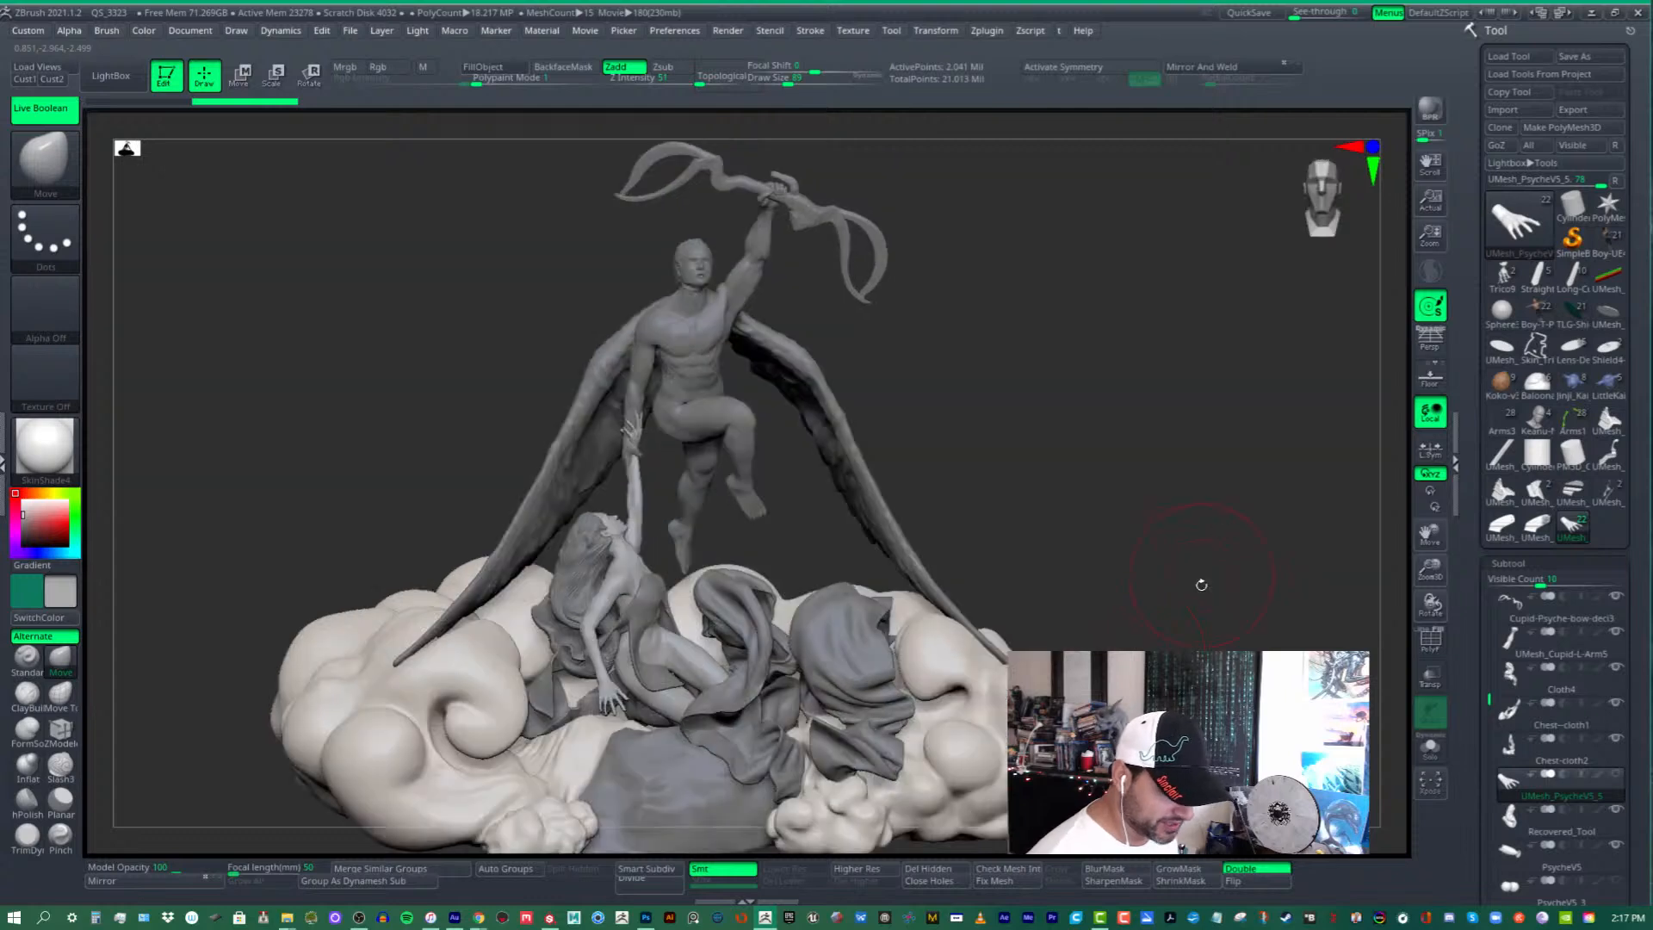
pyautogui.moveTo(899, 466)
pyautogui.keyDown('alt'); pyautogui.mouseDown()
pyautogui.moveTo(896, 487)
pyautogui.moveTo(954, 459)
pyautogui.mouseUp(); pyautogui.keyUp('alt')
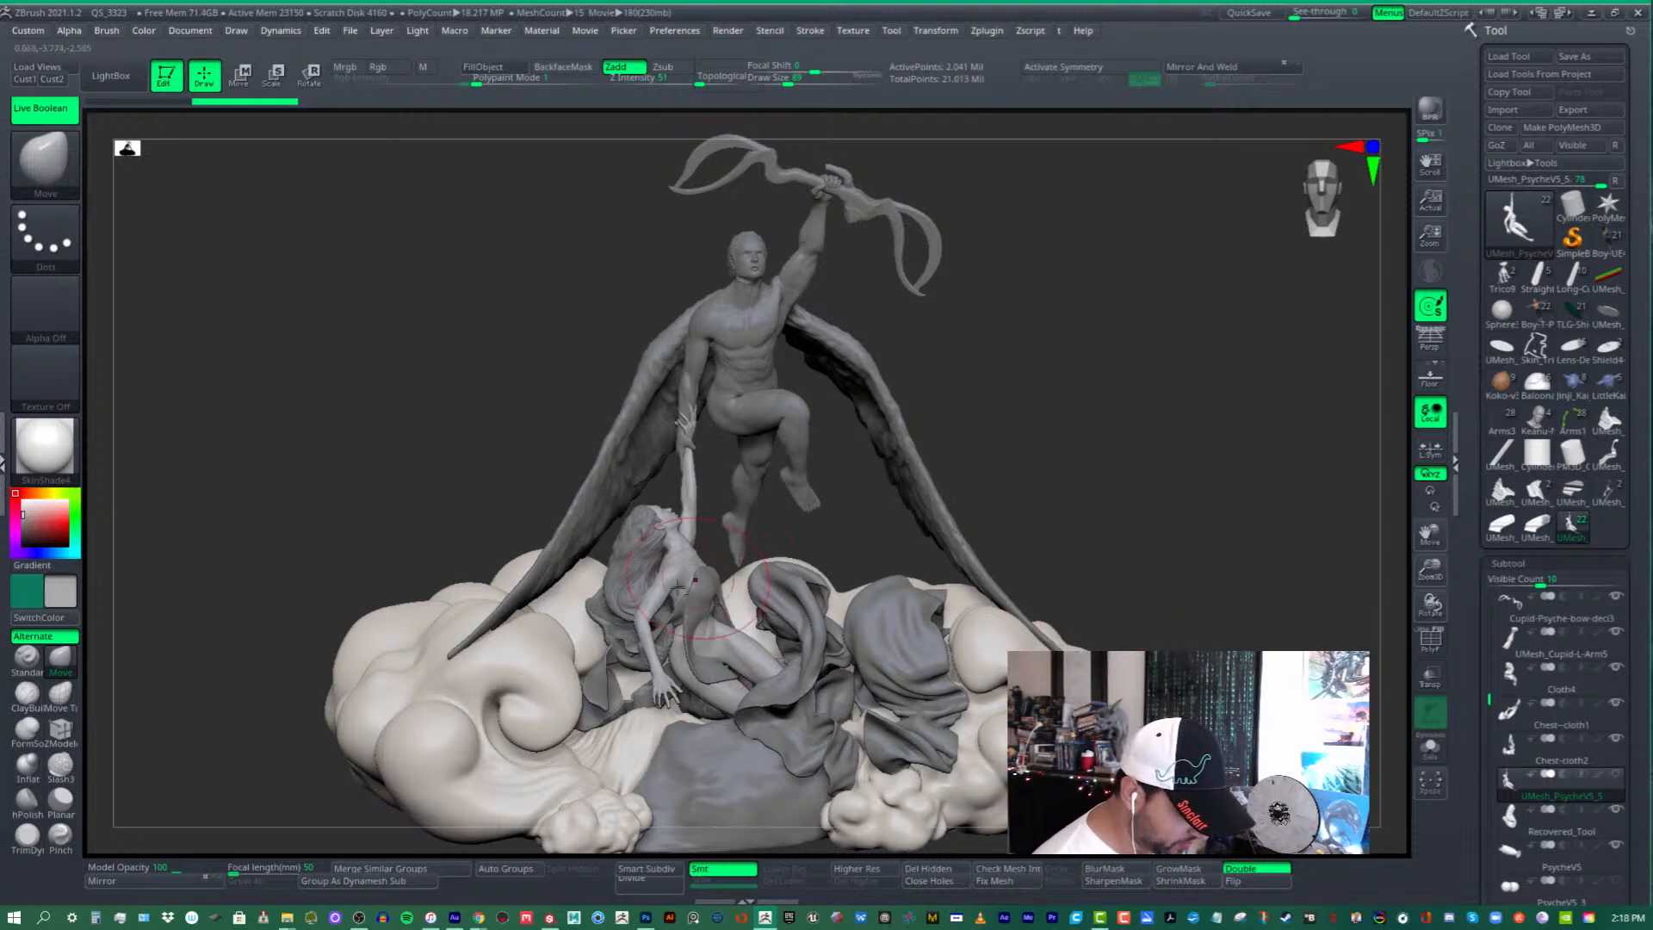
# - Examine the reclining Psyche figure and surrounding drapery from the front, from above and in close-up
pyautogui.moveTo(721, 625)
pyautogui.keyDown('alt'); pyautogui.mouseDown(button='right')
pyautogui.moveTo(784, 571)
pyautogui.moveTo(900, 732)
pyautogui.moveTo(847, 466)
pyautogui.mouseUp(button='right'); pyautogui.keyUp('alt')
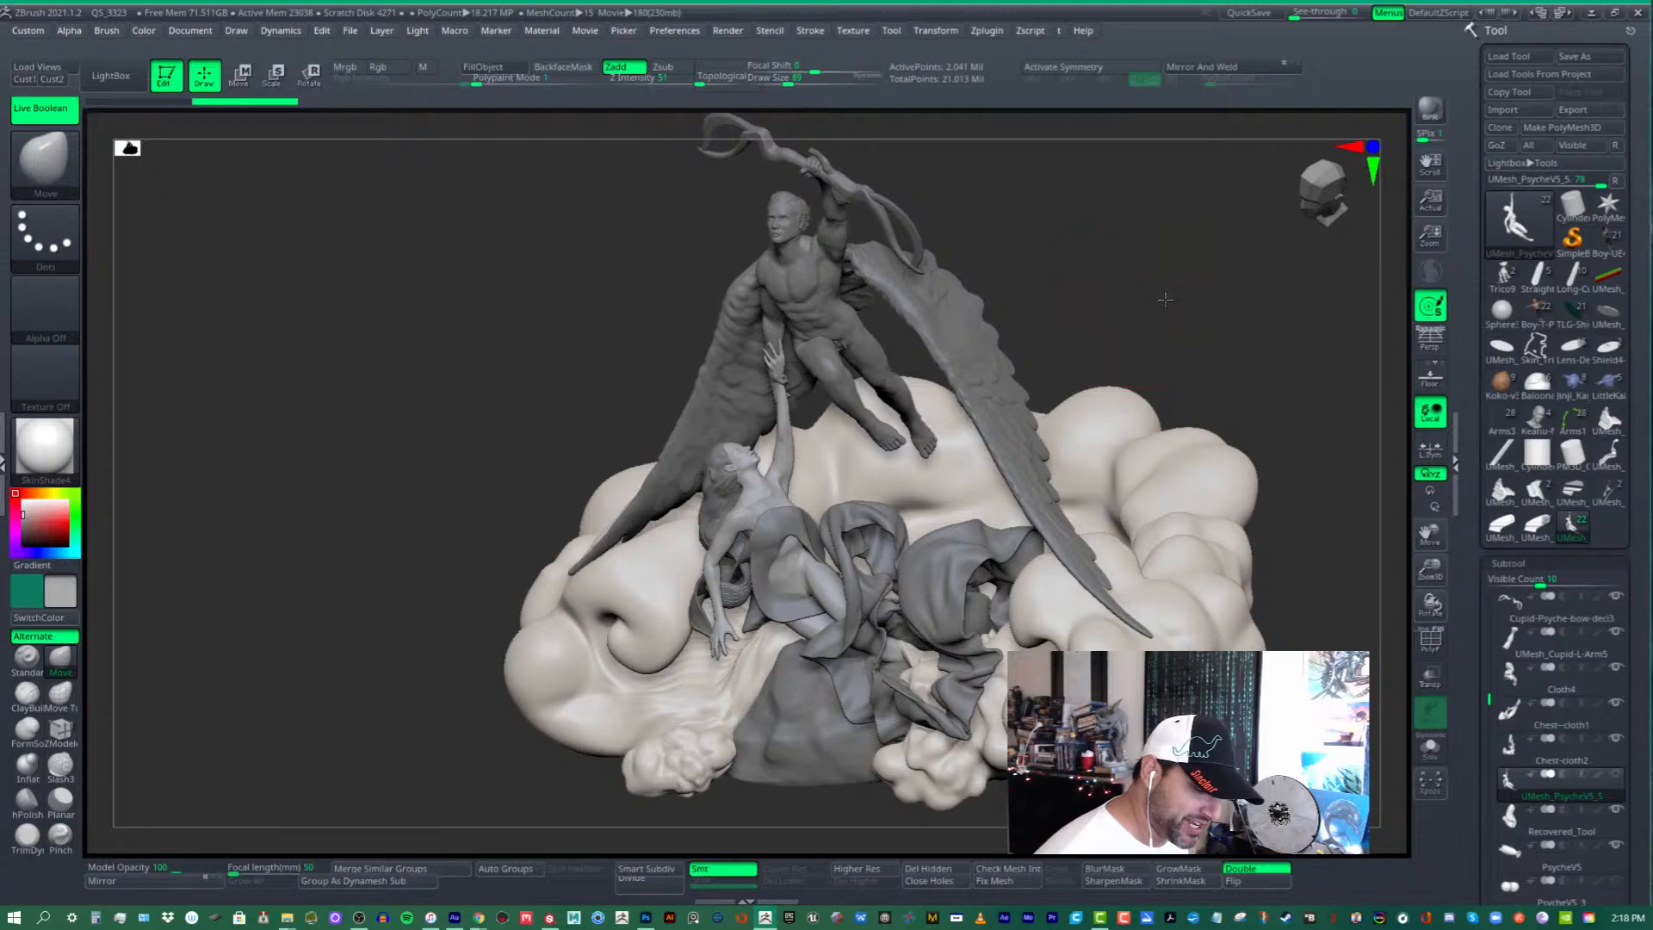
pyautogui.moveTo(1132, 313)
pyautogui.mouseDown()
pyautogui.moveTo(827, 499)
pyautogui.moveTo(868, 585)
pyautogui.mouseUp()
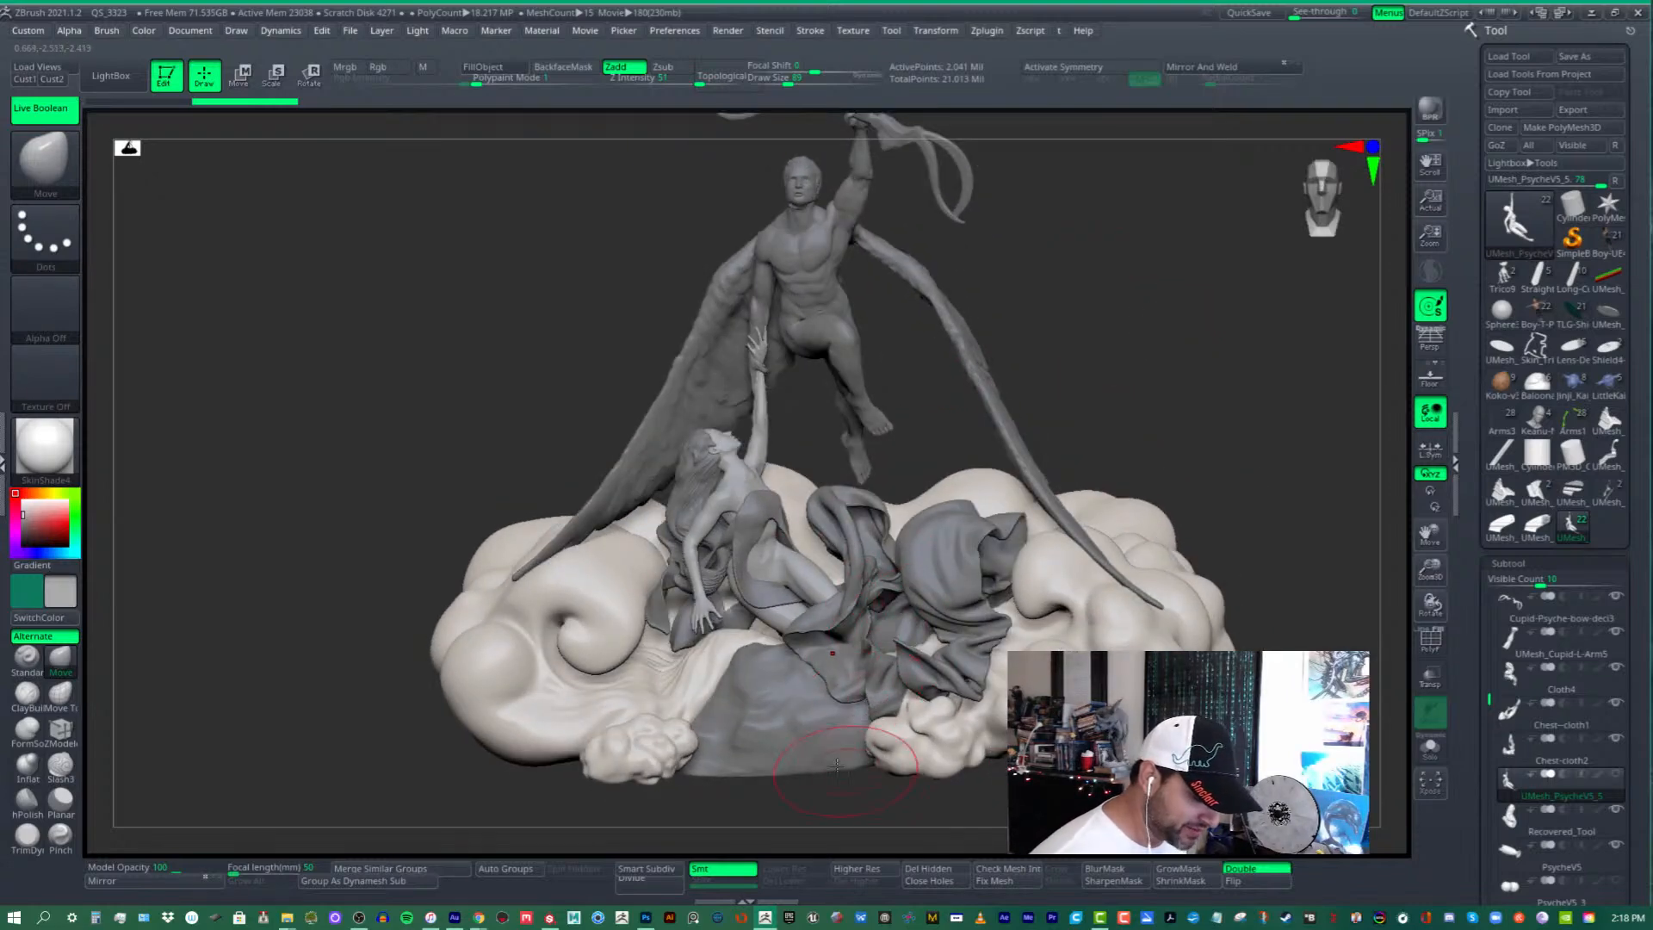
pyautogui.moveTo(873, 800); pyautogui.dragTo(839, 852)
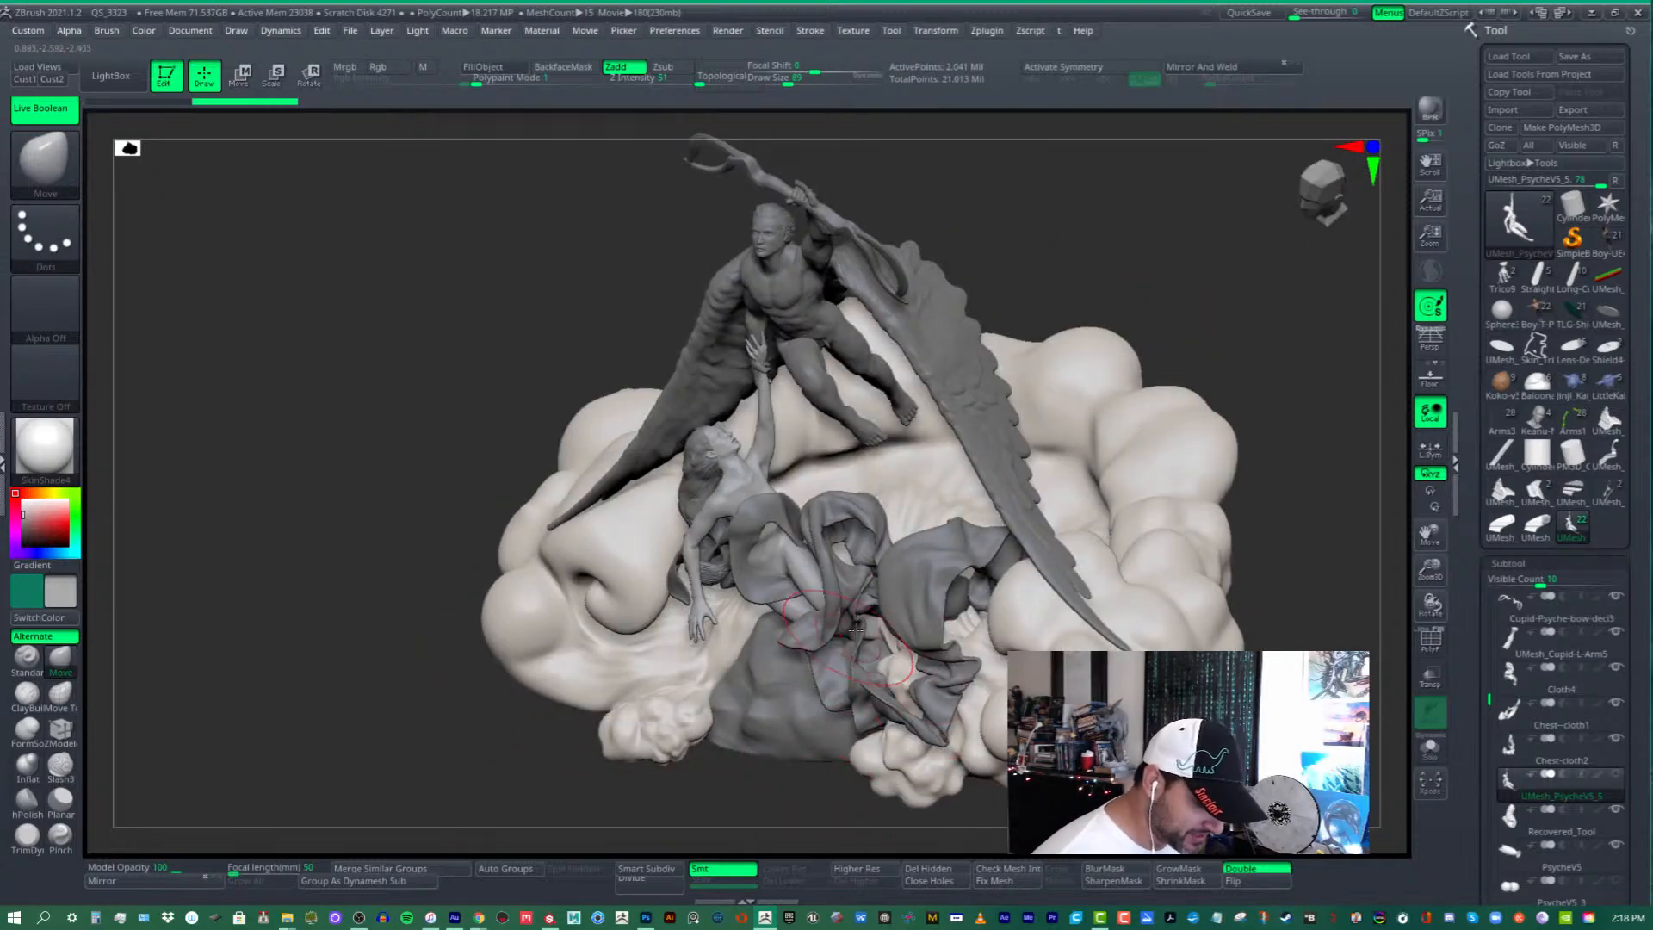
pyautogui.moveTo(756, 526)
pyautogui.mouseDown(button='right')
pyautogui.moveTo(852, 577)
pyautogui.moveTo(876, 696)
pyautogui.moveTo(982, 675)
pyautogui.mouseUp(button='right')
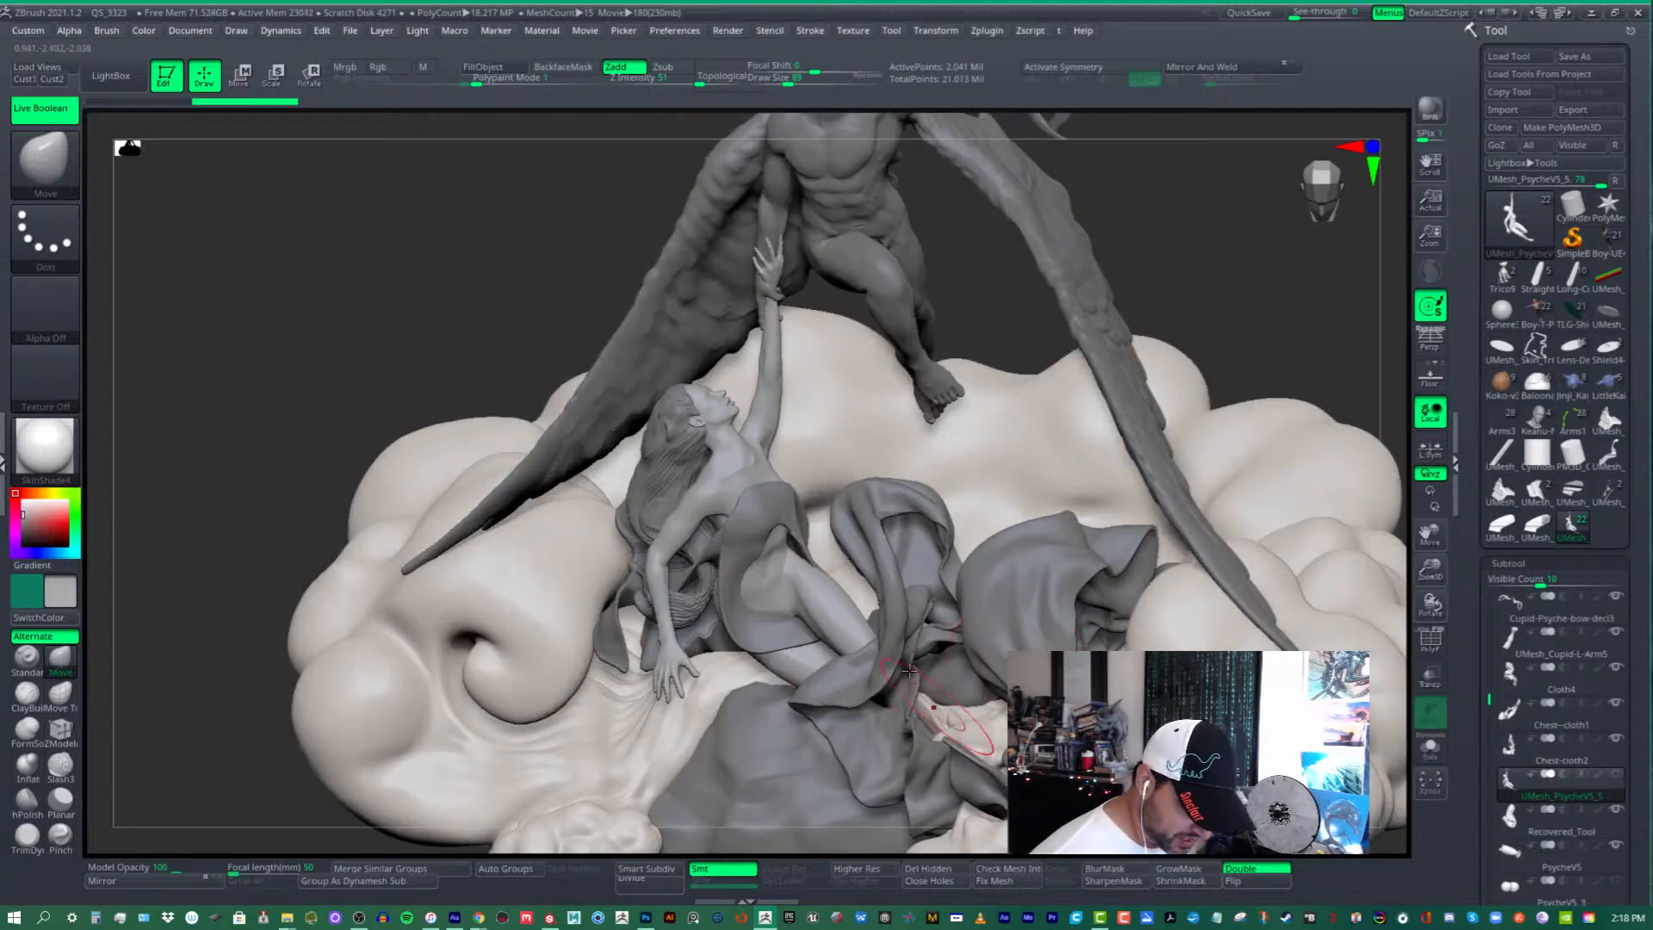
pyautogui.moveTo(762, 564)
pyautogui.keyDown('alt'); pyautogui.mouseDown(button='right')
pyautogui.moveTo(826, 529)
pyautogui.moveTo(874, 654)
pyautogui.mouseUp(button='right'); pyautogui.keyUp('alt')
pyautogui.moveTo(867, 598)
pyautogui.mouseDown(button='right')
pyautogui.moveTo(887, 539)
pyautogui.moveTo(862, 597)
pyautogui.moveTo(1001, 689)
pyautogui.mouseUp(button='right')
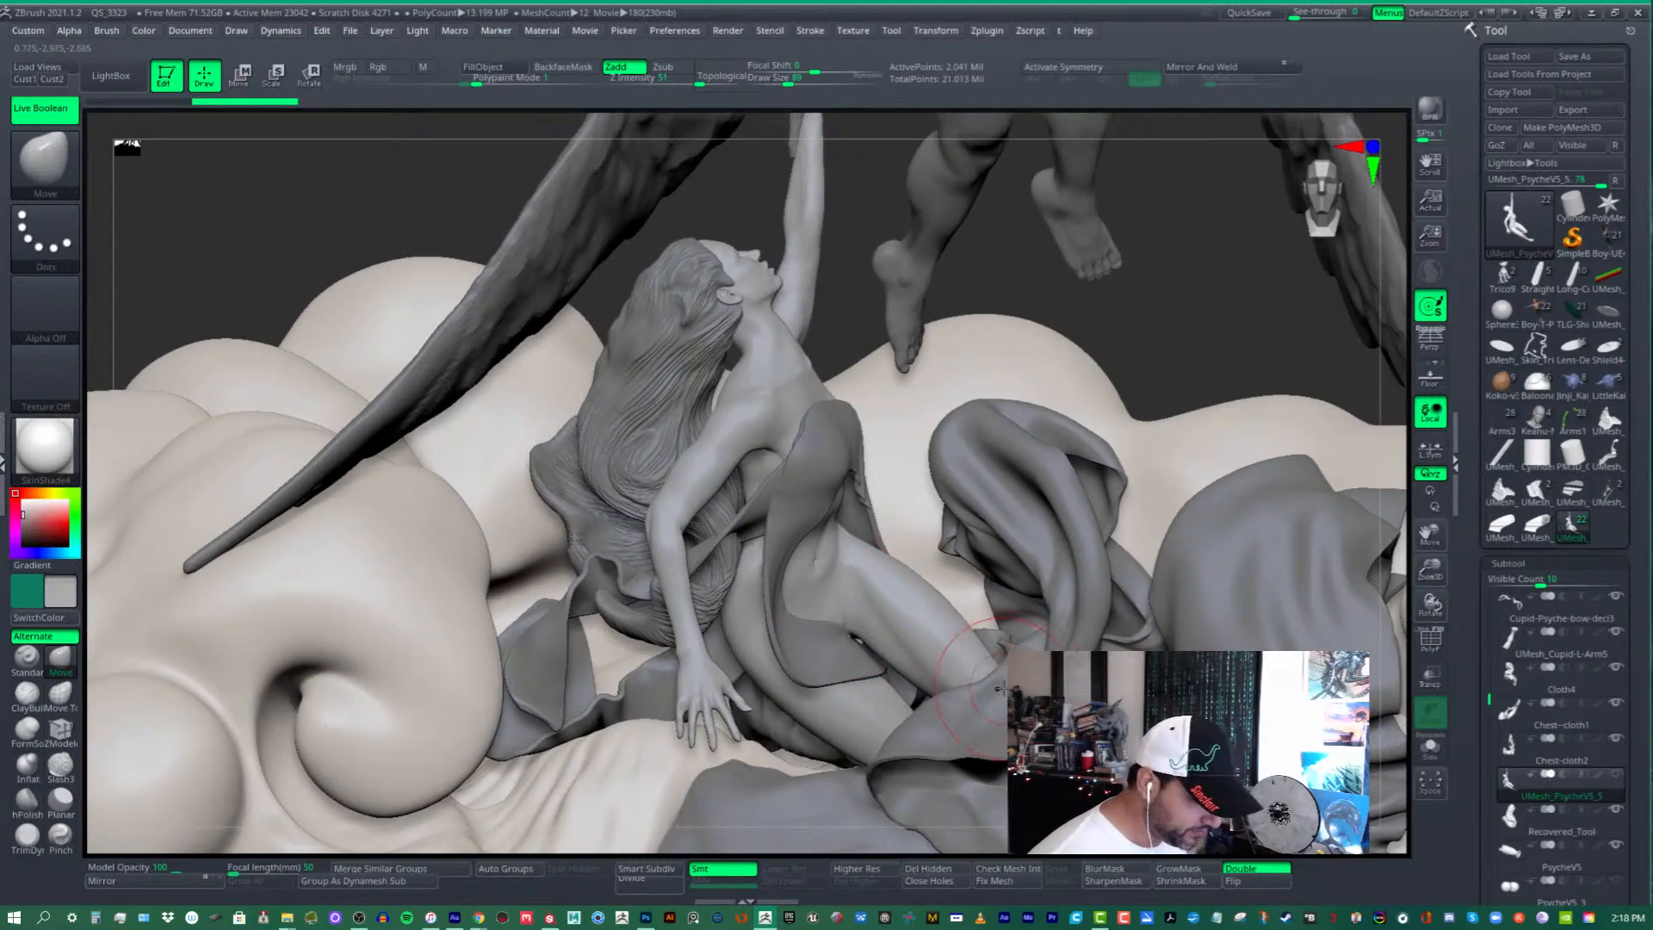
pyautogui.moveTo(1214, 616)
pyautogui.keyDown('ctrl'); pyautogui.mouseDown(button='right')
pyautogui.moveTo(1132, 379)
pyautogui.moveTo(1039, 542)
pyautogui.moveTo(1102, 592)
pyautogui.moveTo(1103, 642)
pyautogui.moveTo(1111, 558)
pyautogui.mouseUp(button='right'); pyautogui.keyUp('ctrl')
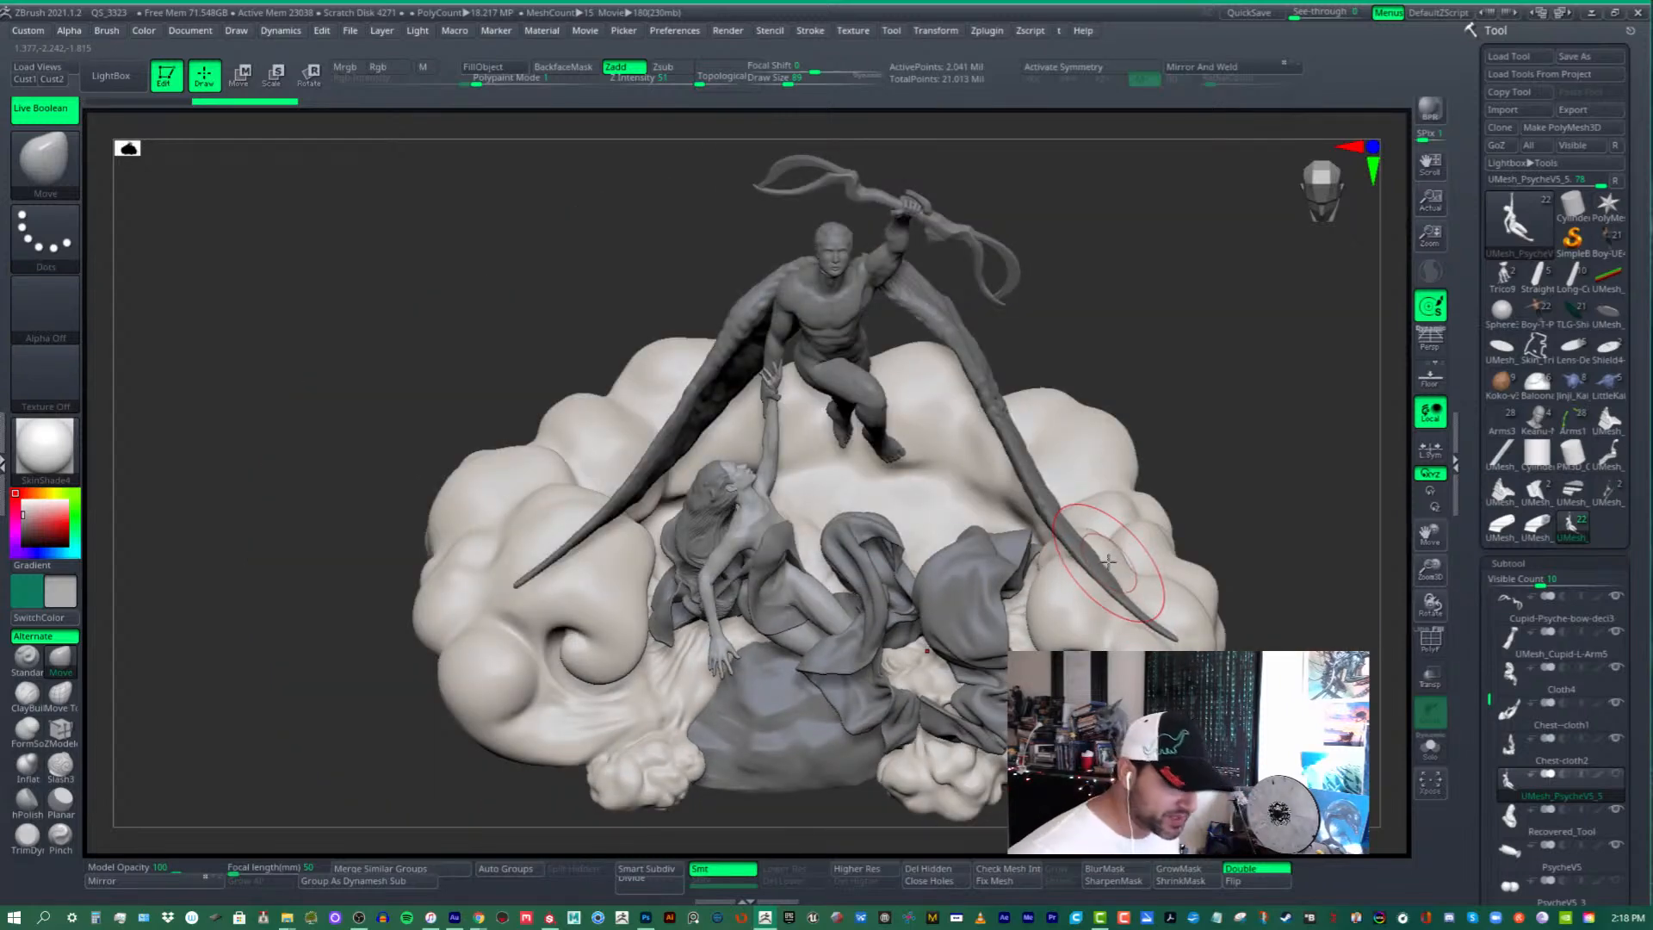
# - Inspect the overall composition of both figures, the wings and the cloud base from high and side angles
pyautogui.moveTo(1108, 560)
pyautogui.mouseDown(button='right')
pyautogui.moveTo(1018, 593)
pyautogui.moveTo(1030, 626)
pyautogui.moveTo(978, 628)
pyautogui.moveTo(964, 669)
pyautogui.moveTo(910, 645)
pyautogui.moveTo(922, 734)
pyautogui.moveTo(921, 707)
pyautogui.moveTo(1089, 702)
pyautogui.moveTo(1080, 613)
pyautogui.moveTo(1067, 641)
pyautogui.moveTo(1049, 603)
pyautogui.moveTo(930, 549)
pyautogui.mouseUp(button='right')
pyautogui.moveTo(894, 479); pyautogui.dragTo(894, 516, button='right')
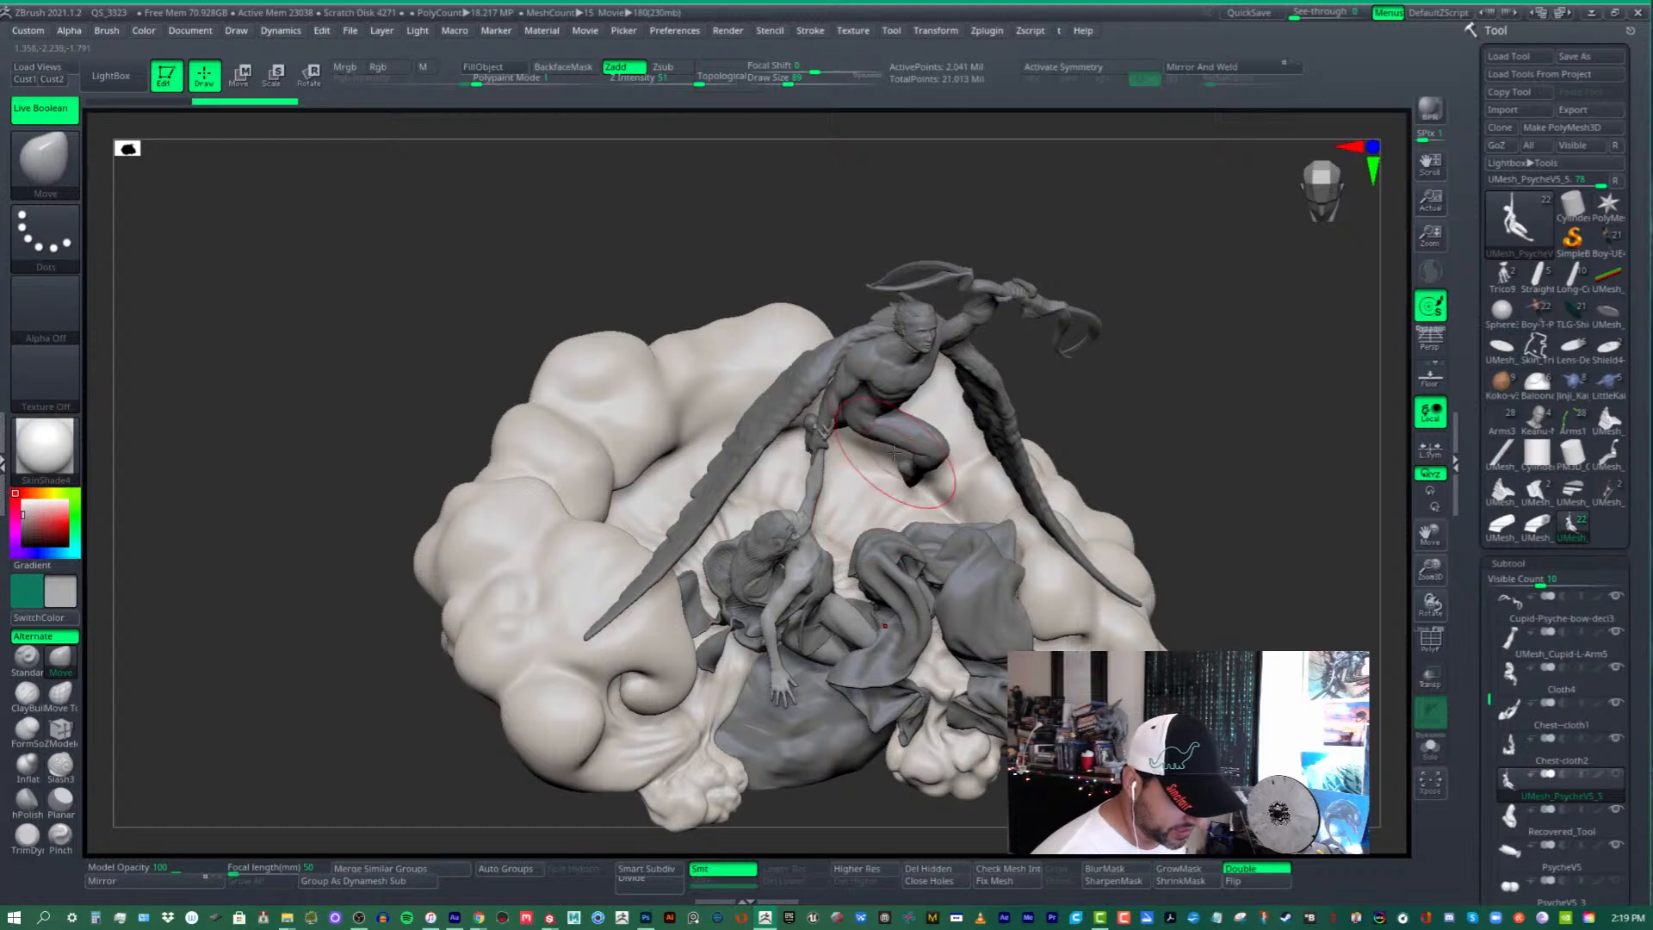
pyautogui.moveTo(894, 454); pyautogui.dragTo(1093, 452, button='right')
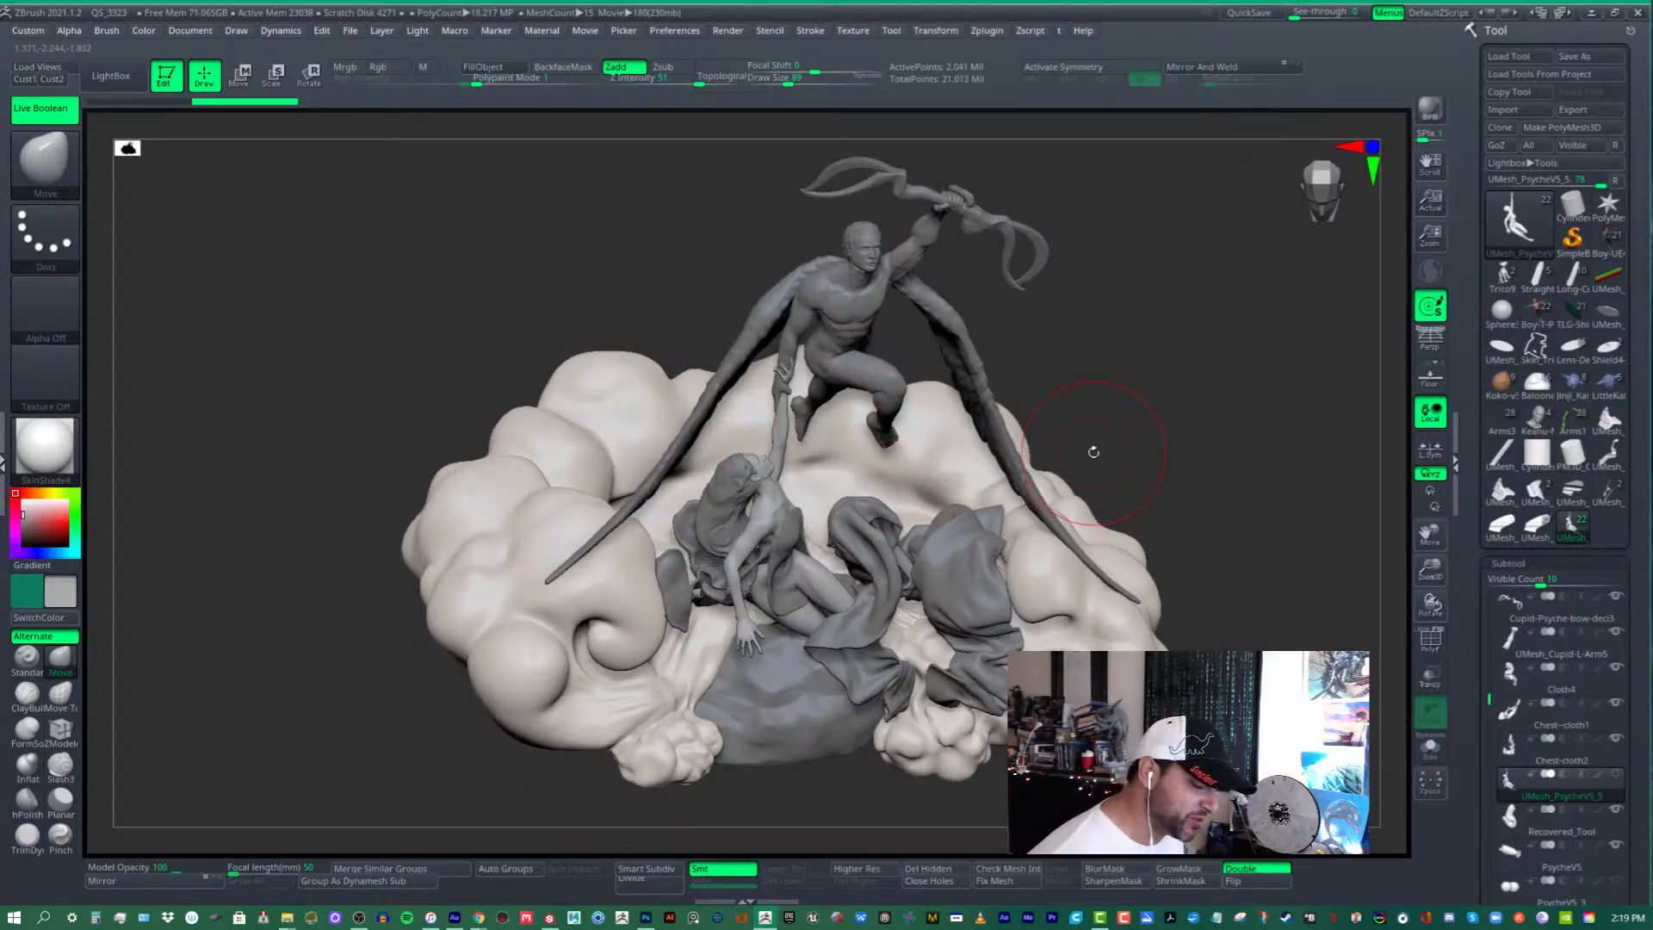
pyautogui.moveTo(953, 482); pyautogui.dragTo(1137, 431, button='right')
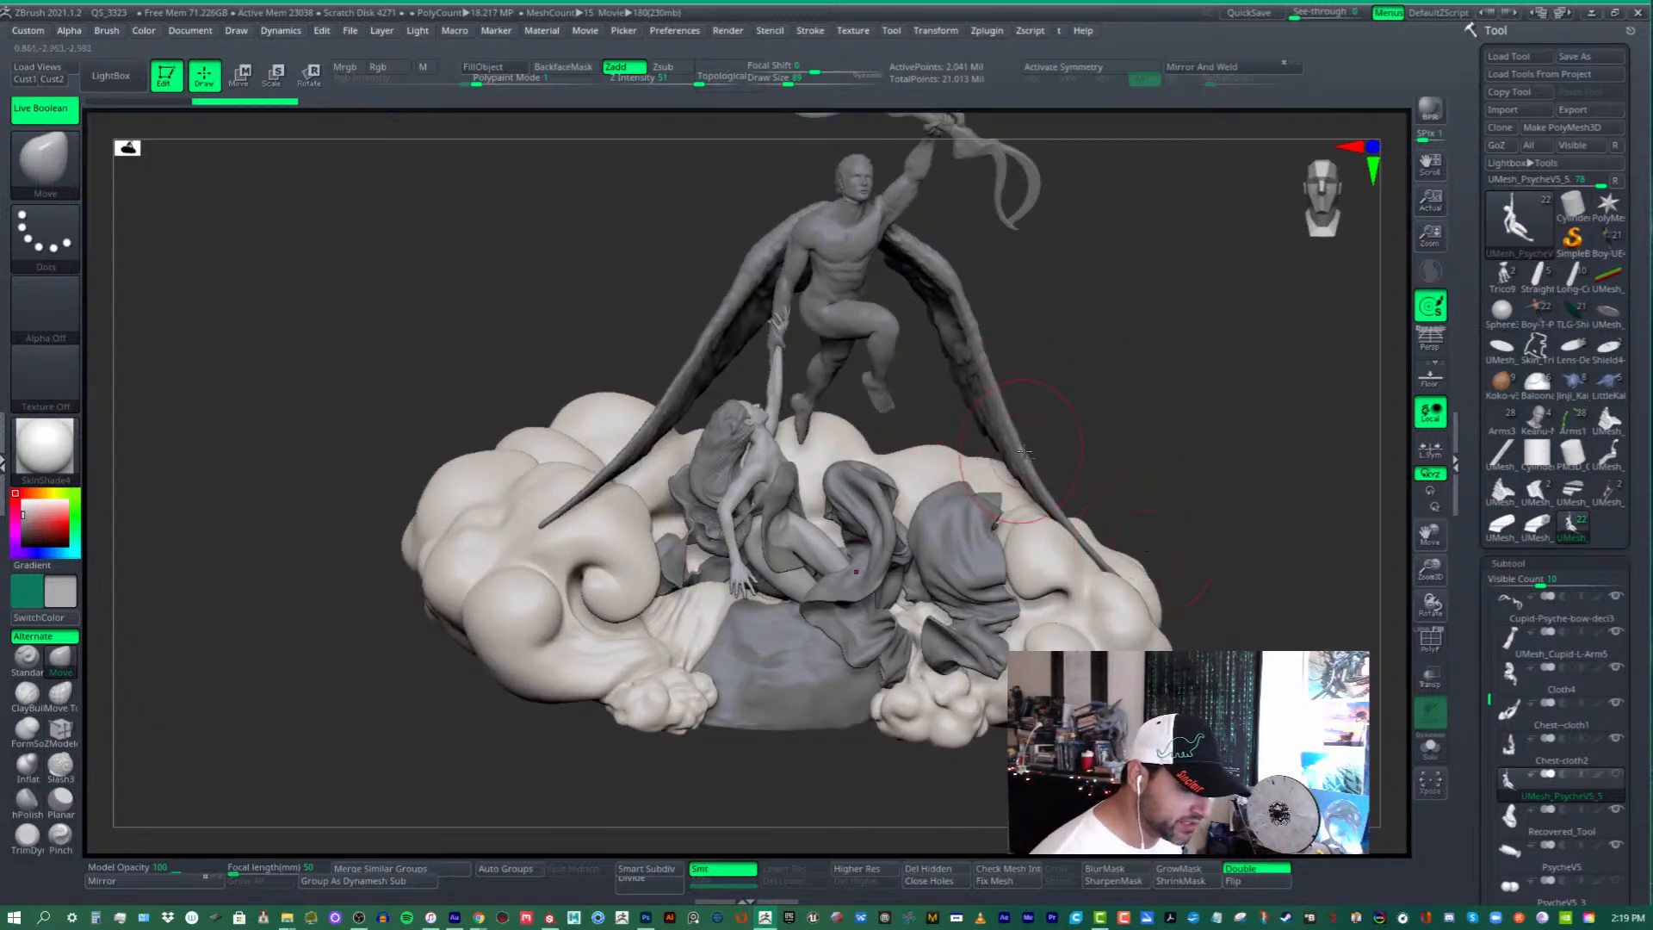
pyautogui.moveTo(1020, 570)
pyautogui.mouseDown(button='right')
pyautogui.moveTo(1014, 550)
pyautogui.moveTo(1029, 615)
pyautogui.mouseUp(button='right')
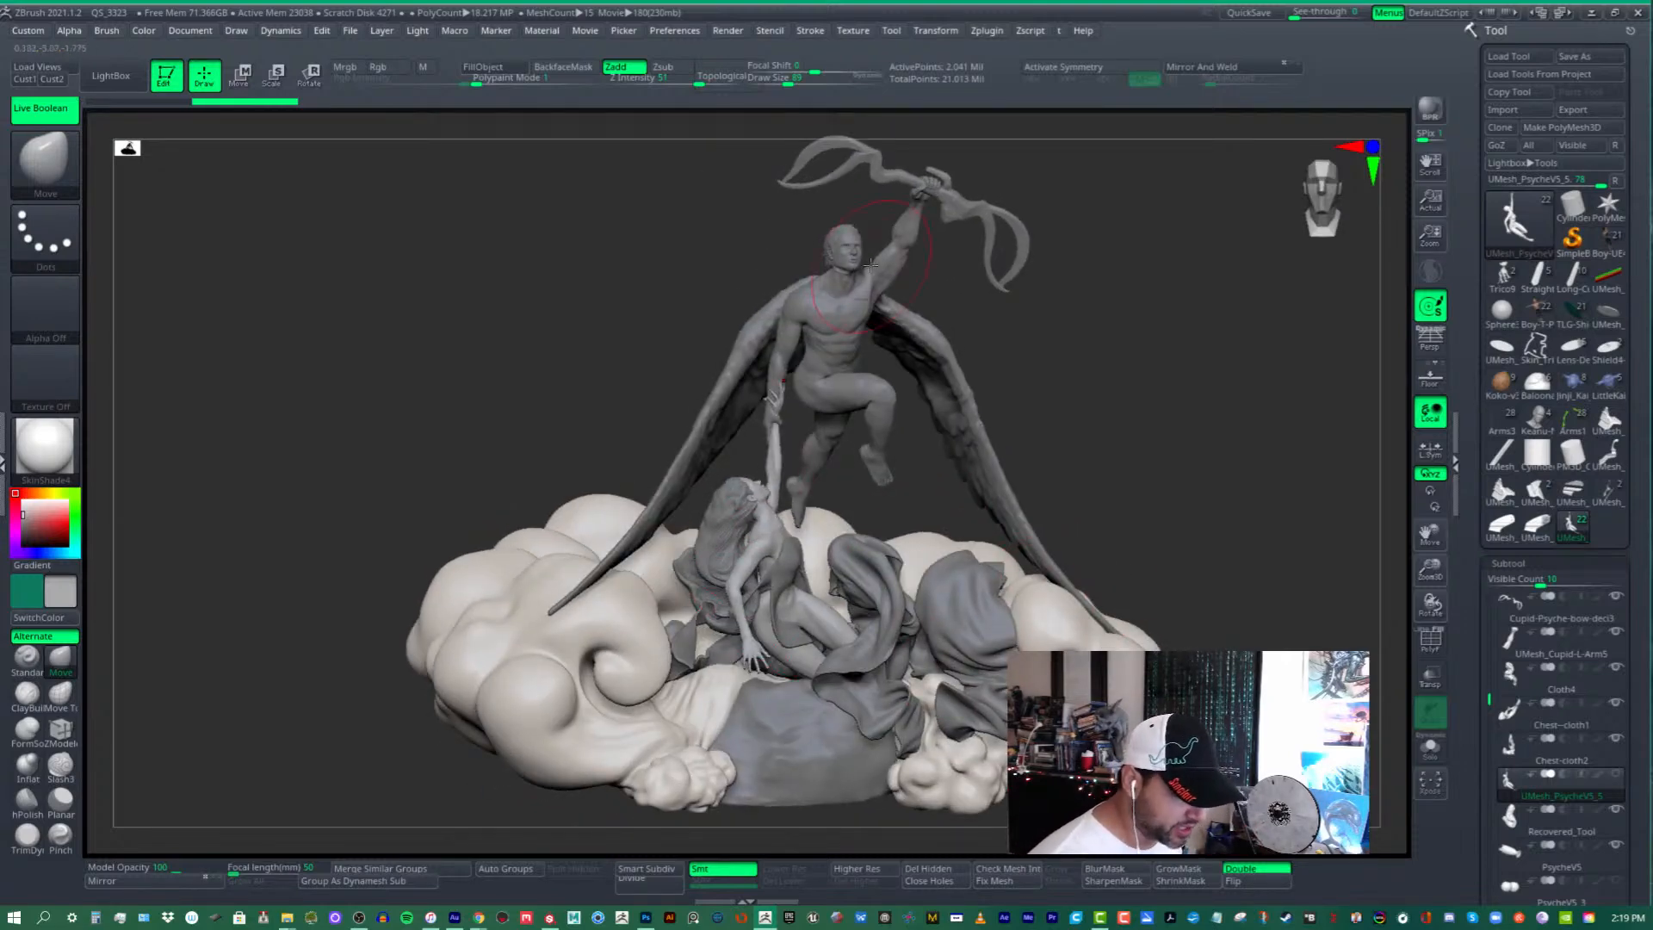
pyautogui.moveTo(914, 305); pyautogui.dragTo(923, 352, button='right')
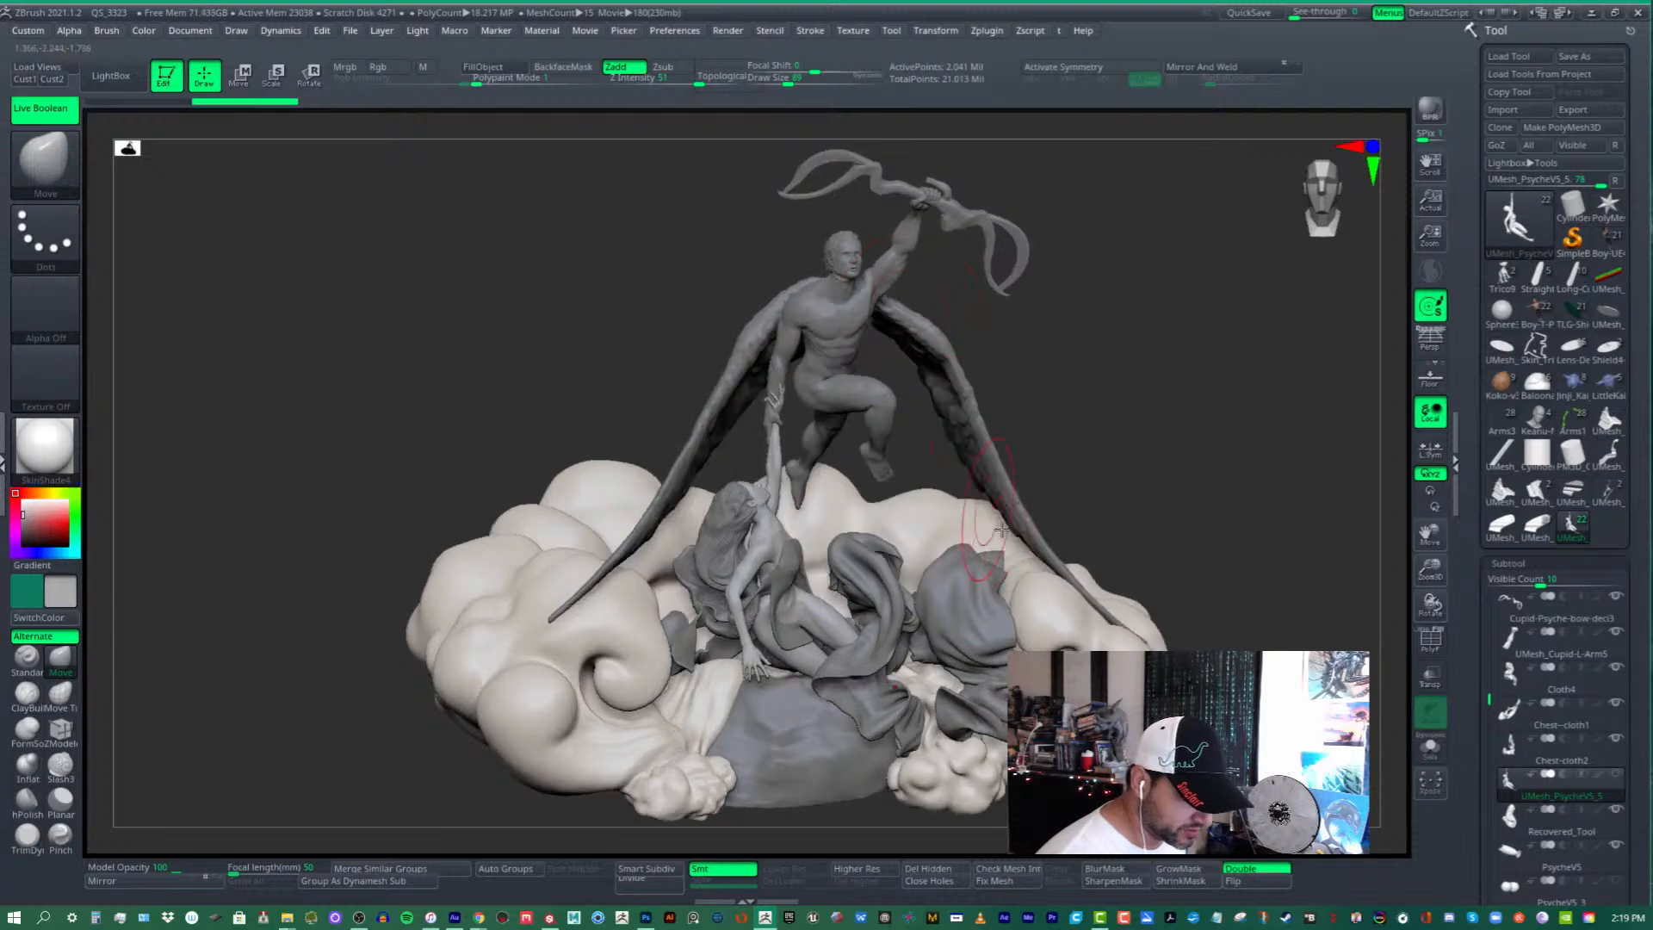
pyautogui.moveTo(908, 508); pyautogui.dragTo(857, 560, button='right')
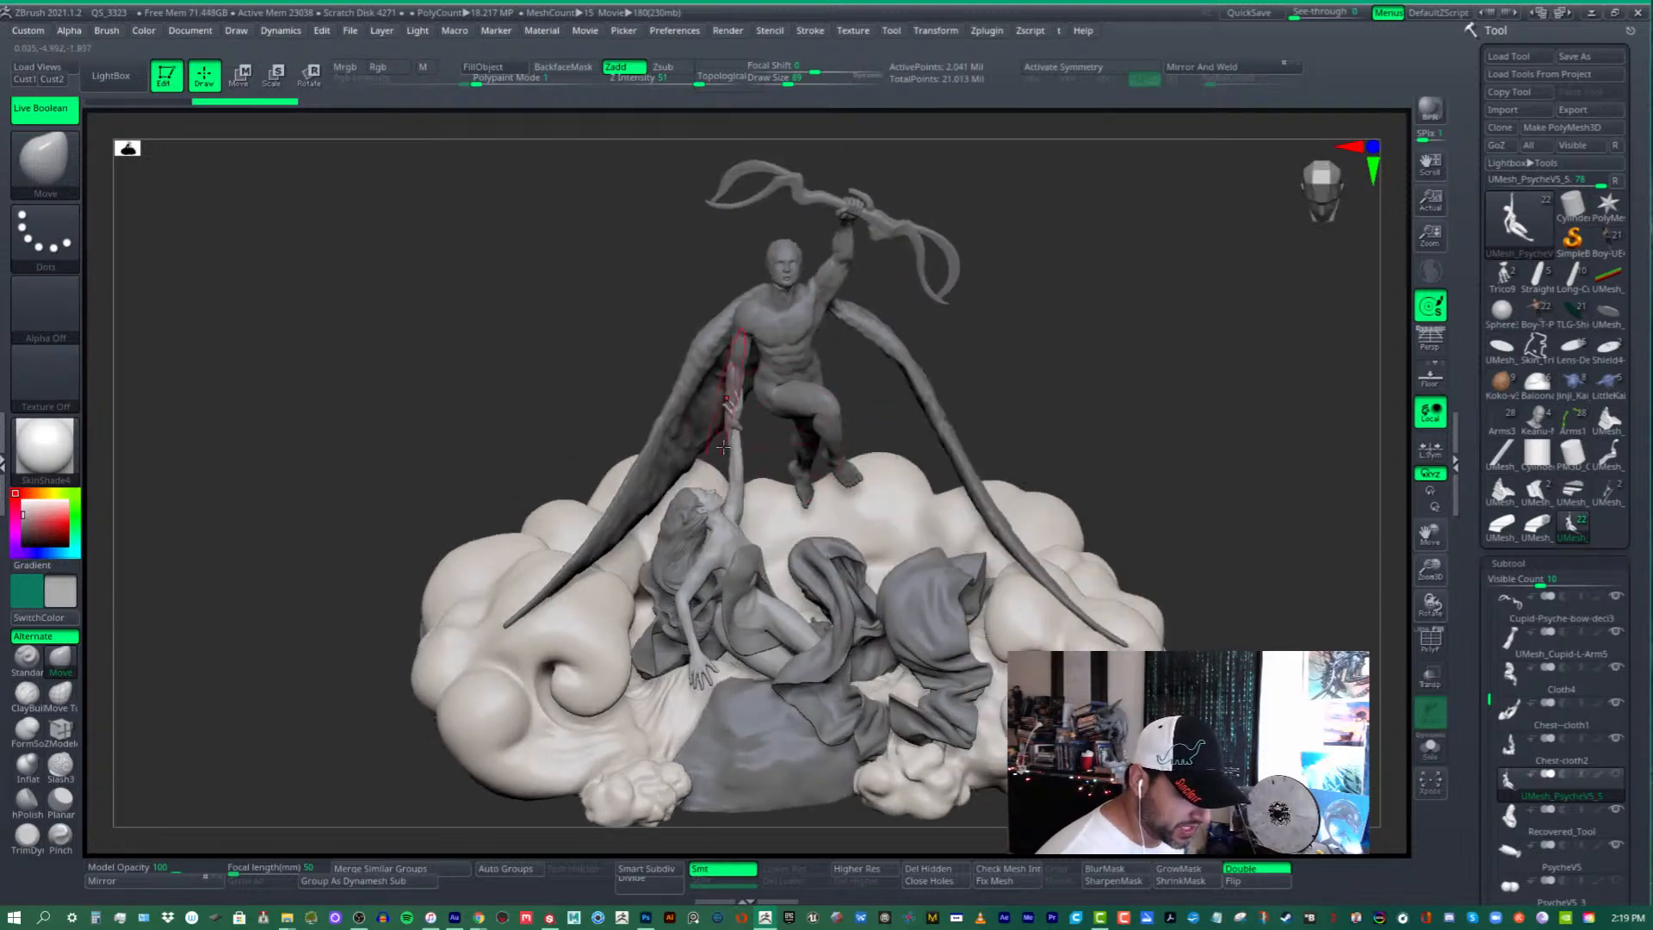
# - Examine the contact between Cupid's hand and Psyche's raised arm, and how the arm links the two figures
pyautogui.moveTo(750, 495)
pyautogui.mouseDown(button='right')
pyautogui.moveTo(870, 731)
pyautogui.moveTo(826, 620)
pyautogui.moveTo(833, 590)
pyautogui.mouseUp(button='right')
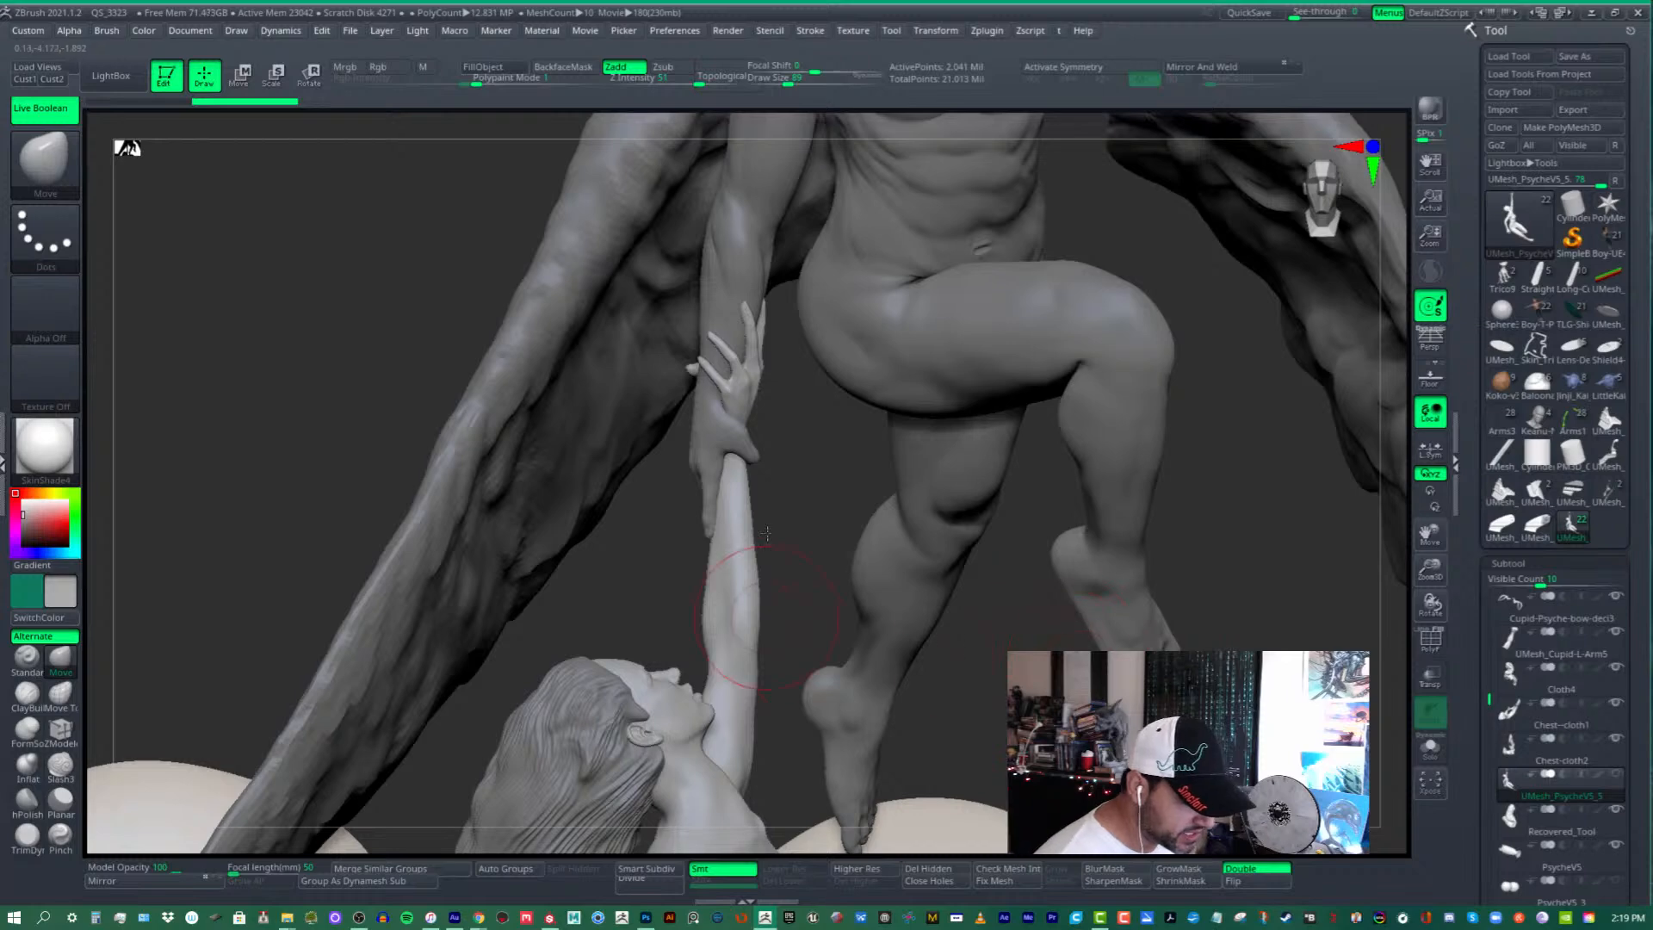
pyautogui.keyDown('alt'); pyautogui.moveTo(732, 616); pyautogui.dragTo(743, 479, button='right'); pyautogui.keyUp('alt')
pyautogui.moveTo(1023, 528)
pyautogui.mouseDown(button='right')
pyautogui.moveTo(896, 589)
pyautogui.moveTo(787, 411)
pyautogui.moveTo(809, 503)
pyautogui.mouseUp(button='right')
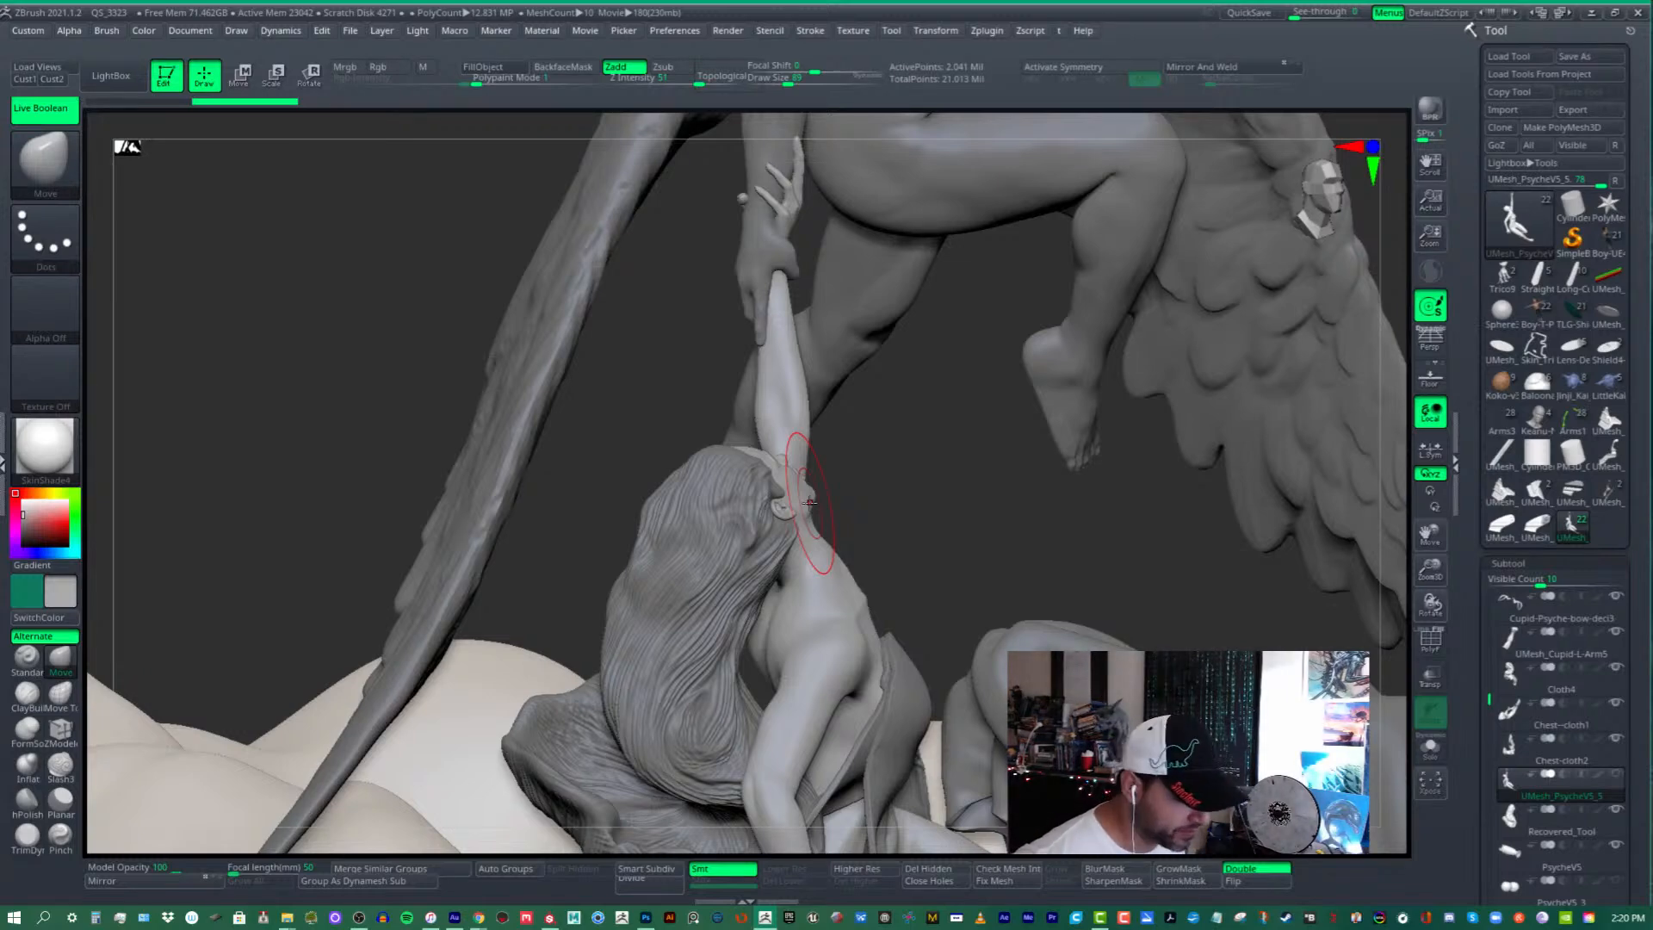
pyautogui.moveTo(782, 330); pyautogui.dragTo(763, 297, button='right')
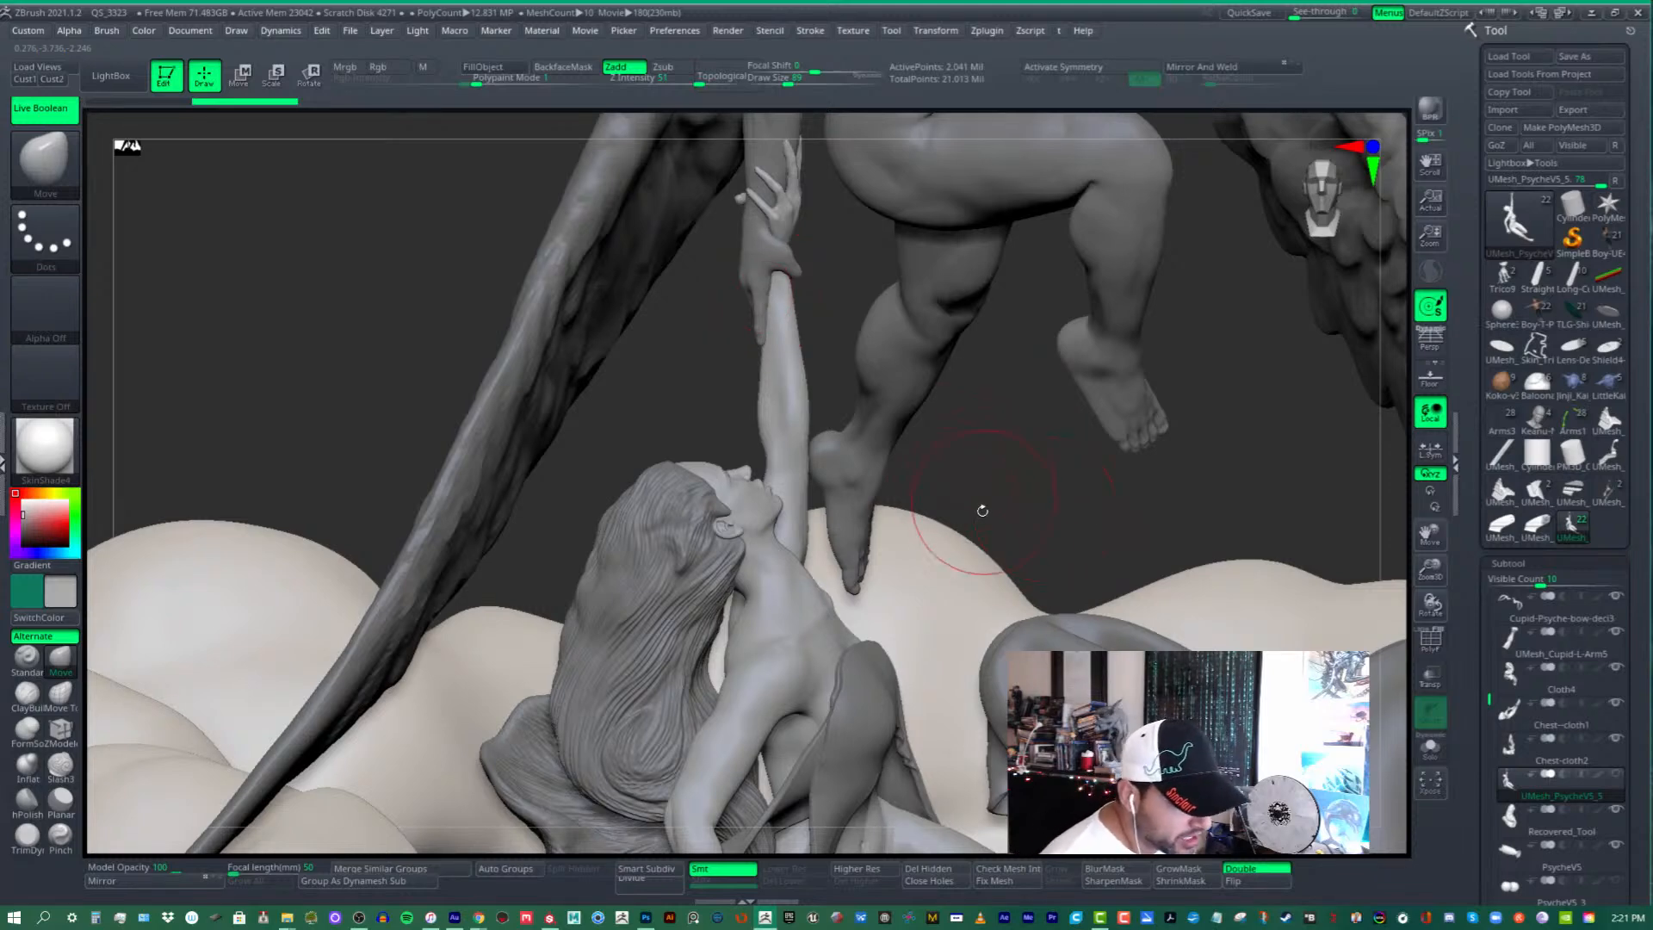
pyautogui.moveTo(981, 508); pyautogui.dragTo(974, 353)
pyautogui.keyDown('alt'); pyautogui.moveTo(1164, 393); pyautogui.dragTo(1021, 428); pyautogui.keyUp('alt')
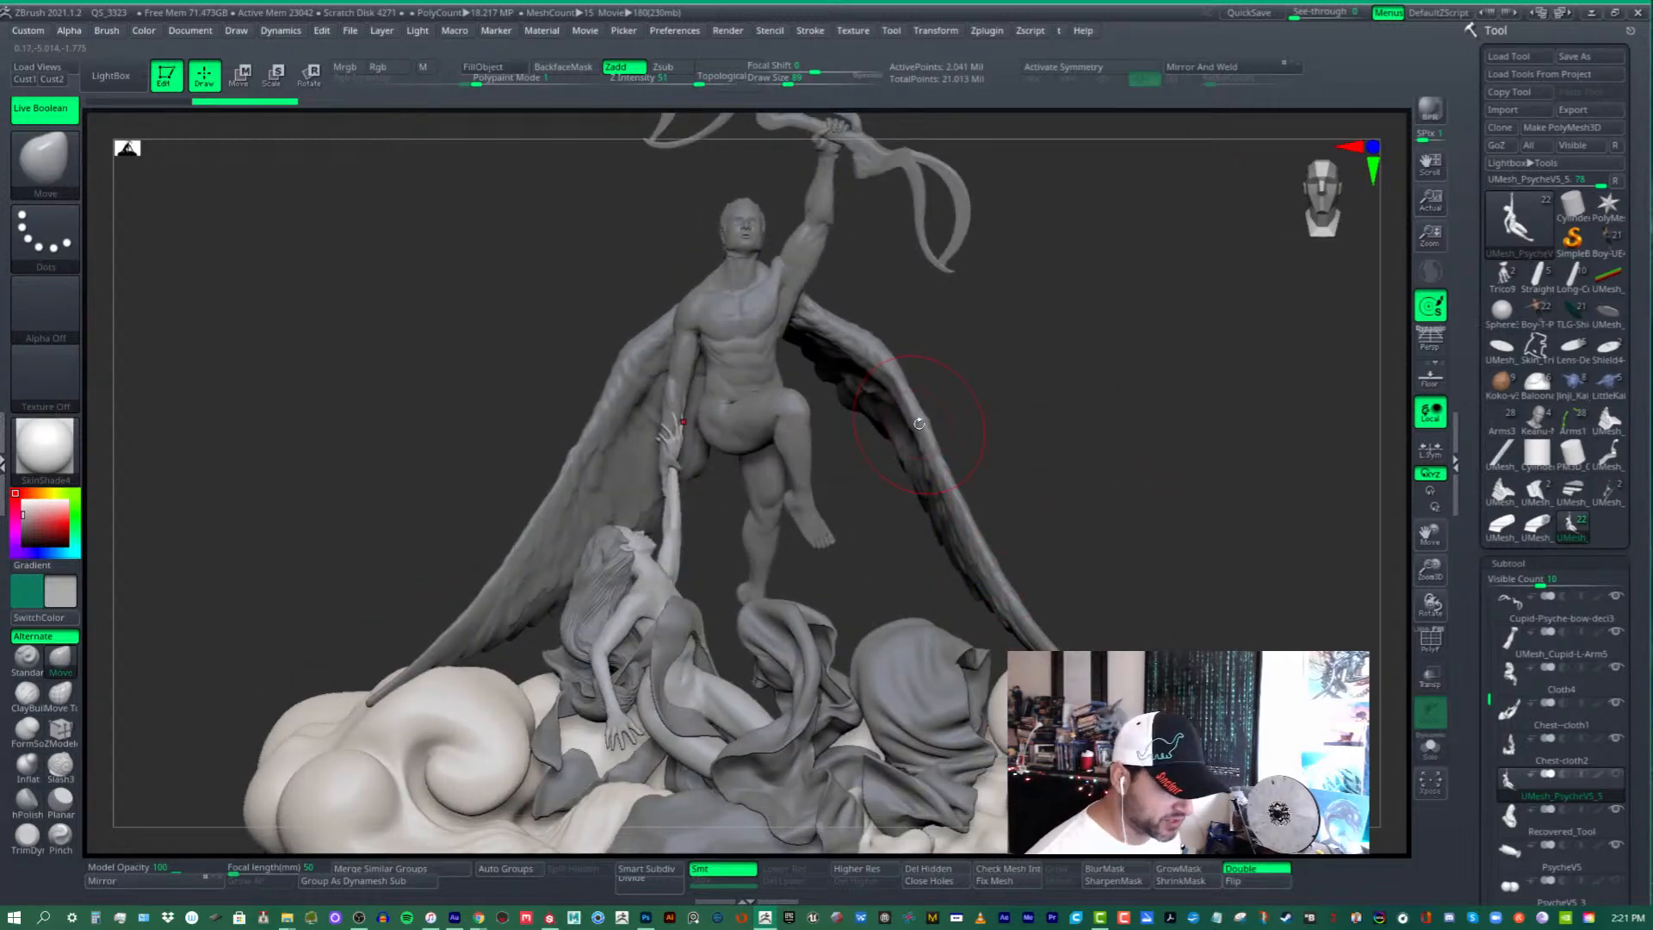
pyautogui.moveTo(919, 350); pyautogui.dragTo(912, 418)
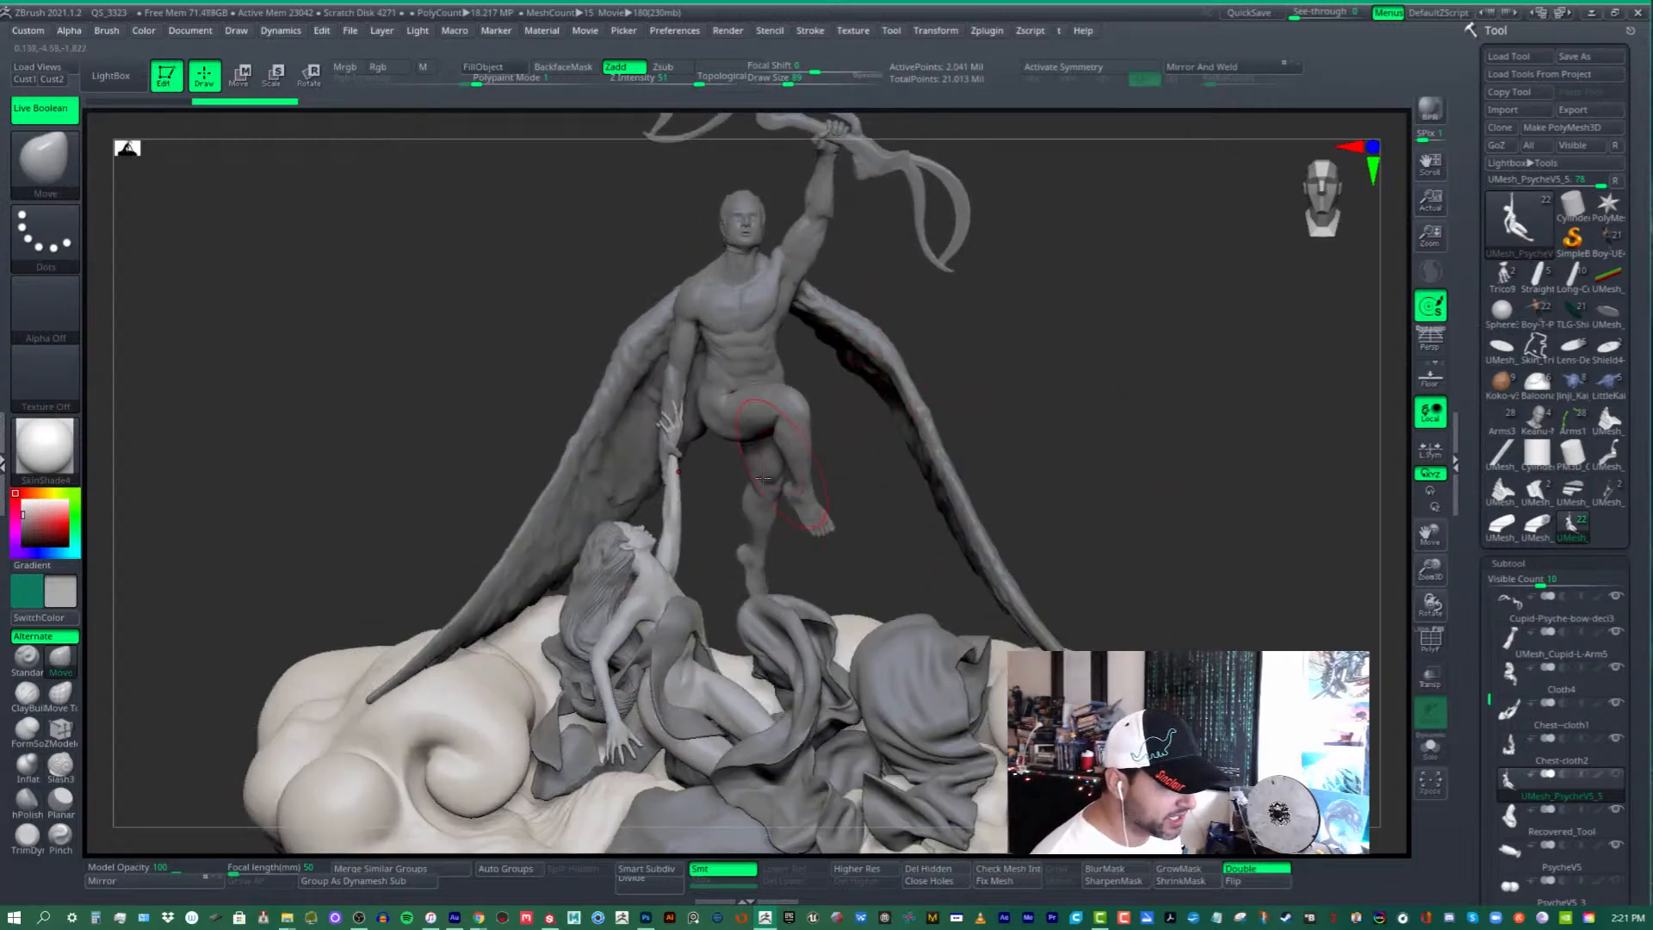
# - Move the main light across the upper half of the light placement sphere to relight the sculpture
pyautogui.click(415, 32)
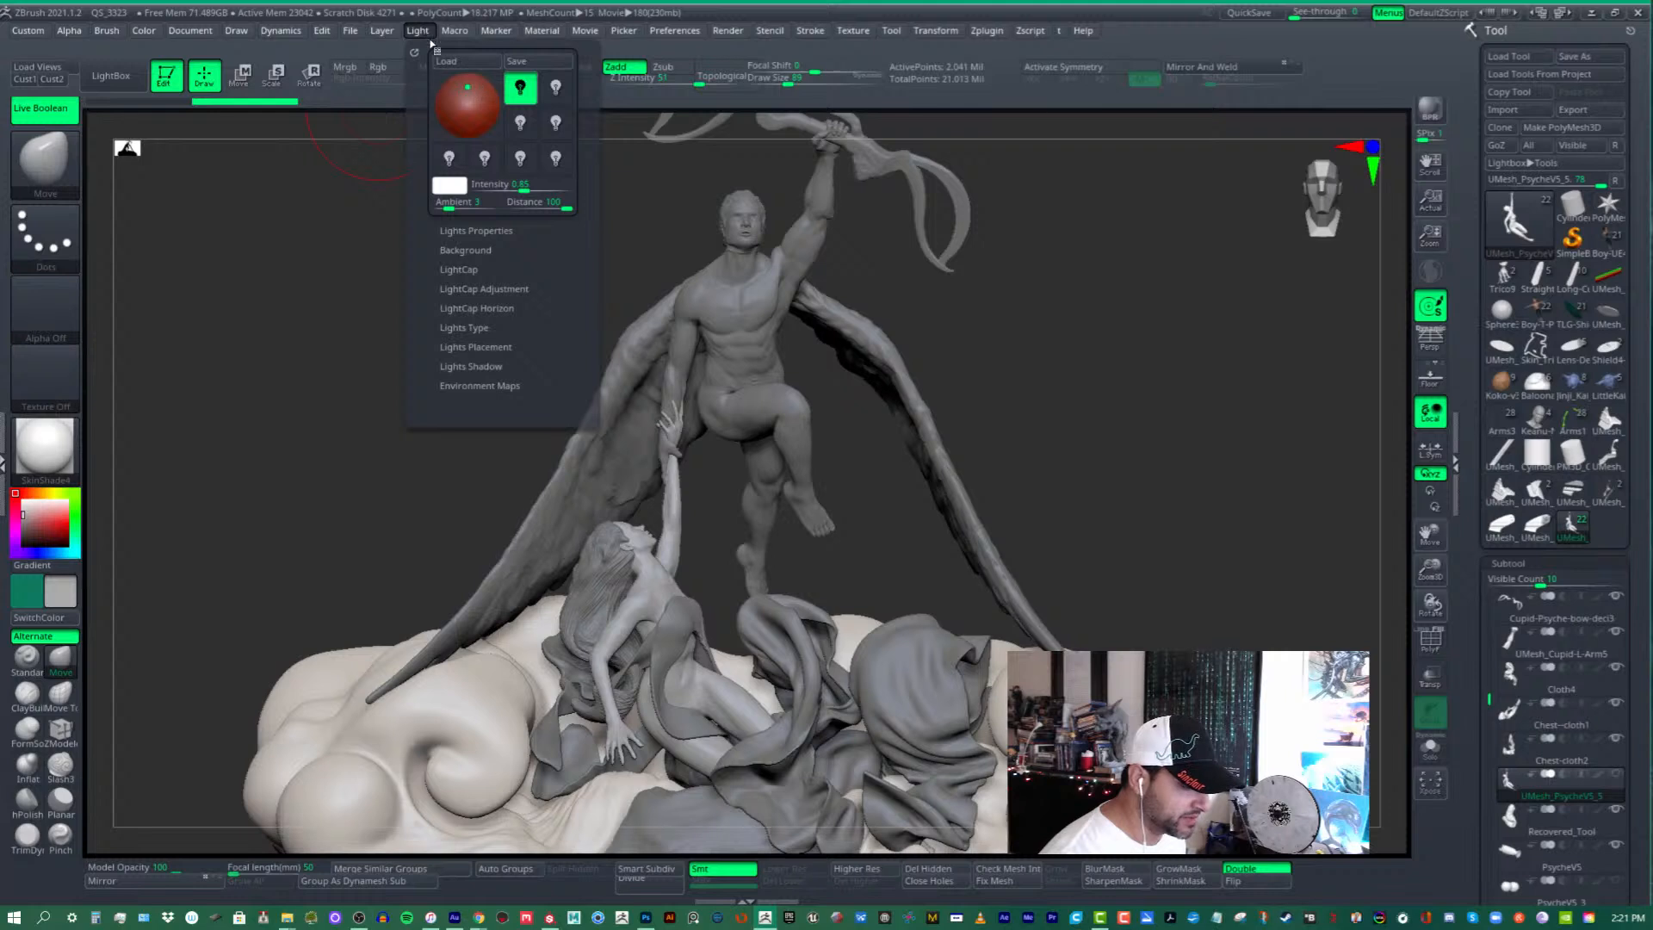
pyautogui.click(475, 88)
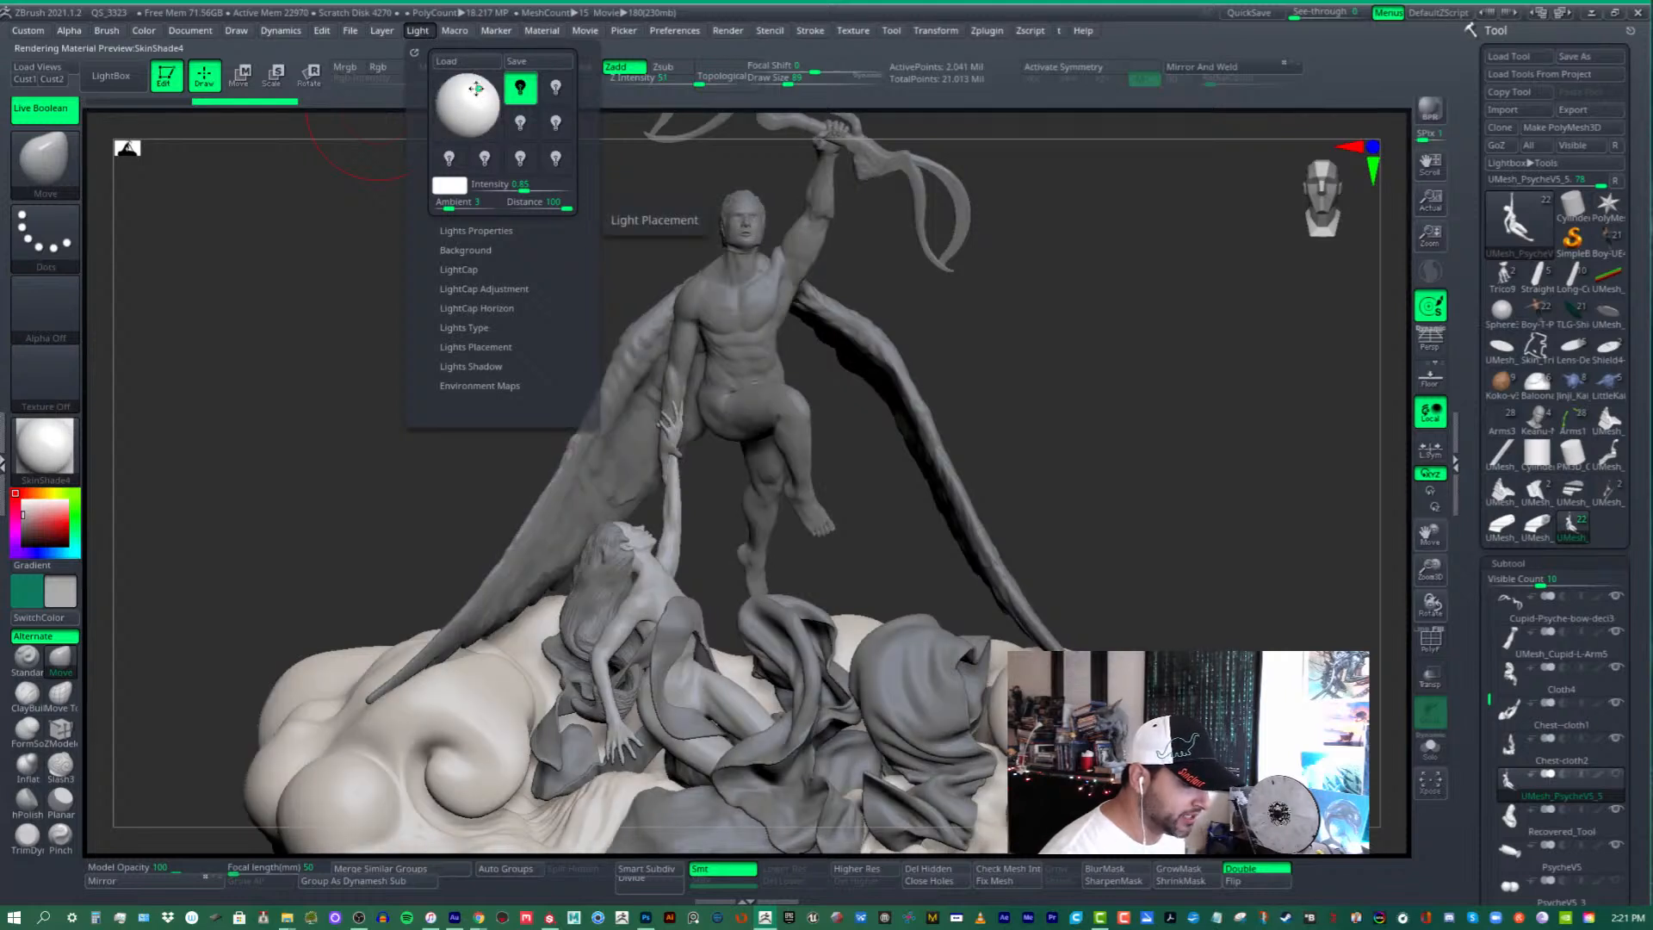
pyautogui.click(457, 87)
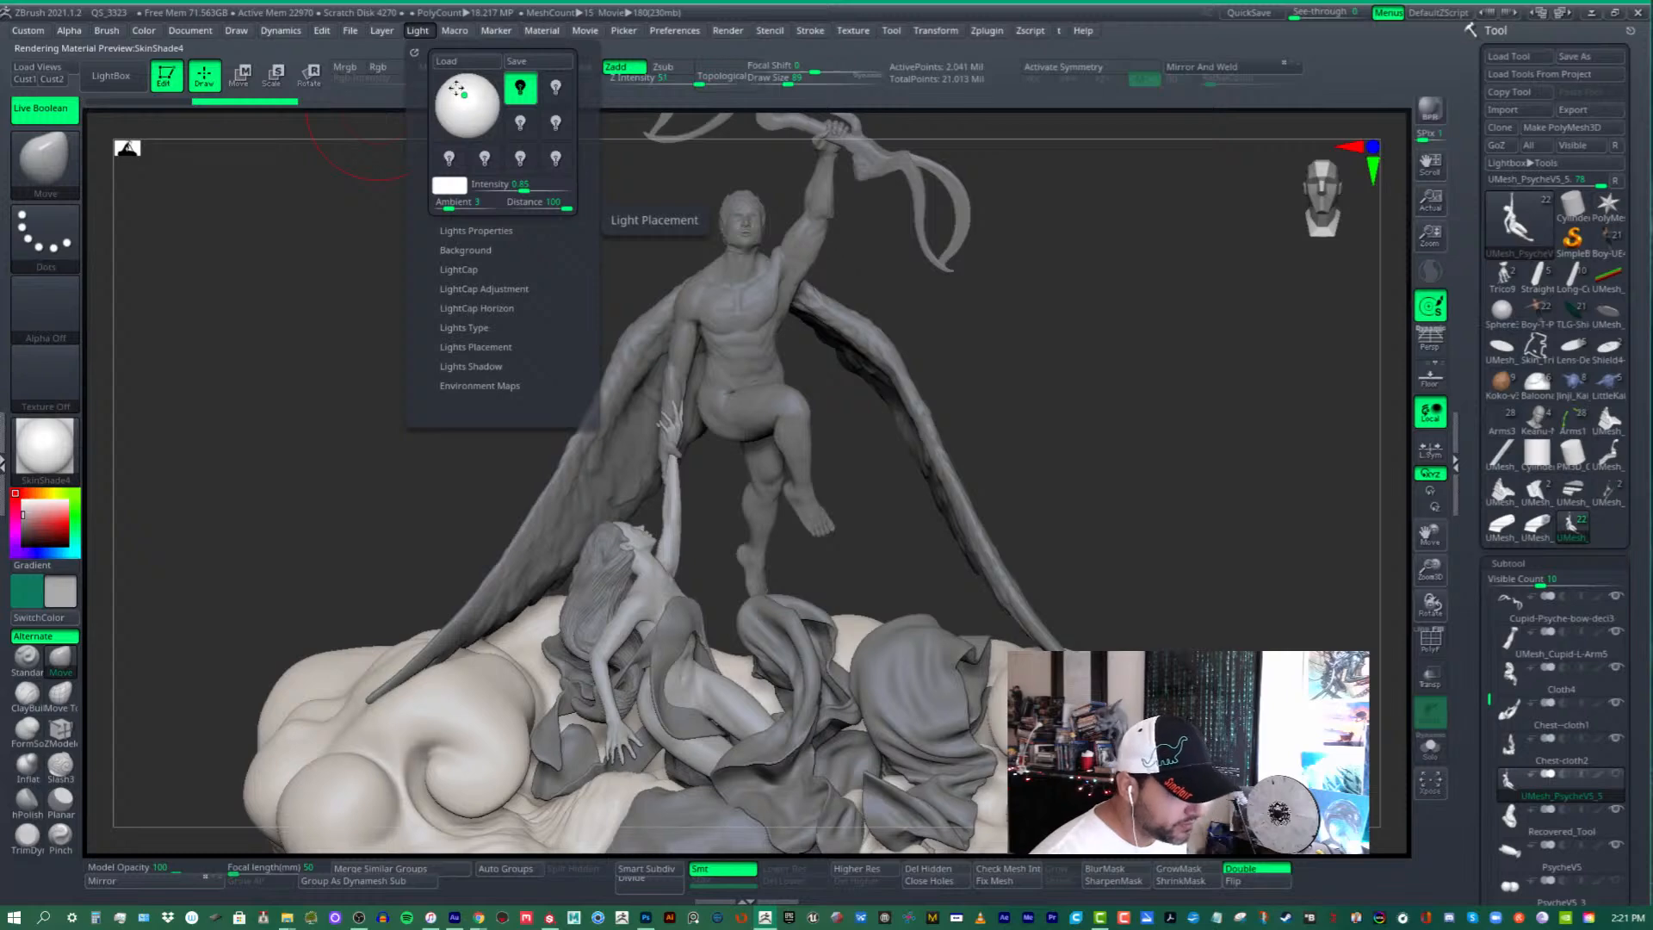
# - Apply the Reflect3 MatCap material to the sculpture and check it from a more side-on angle
pyautogui.click(43, 461)
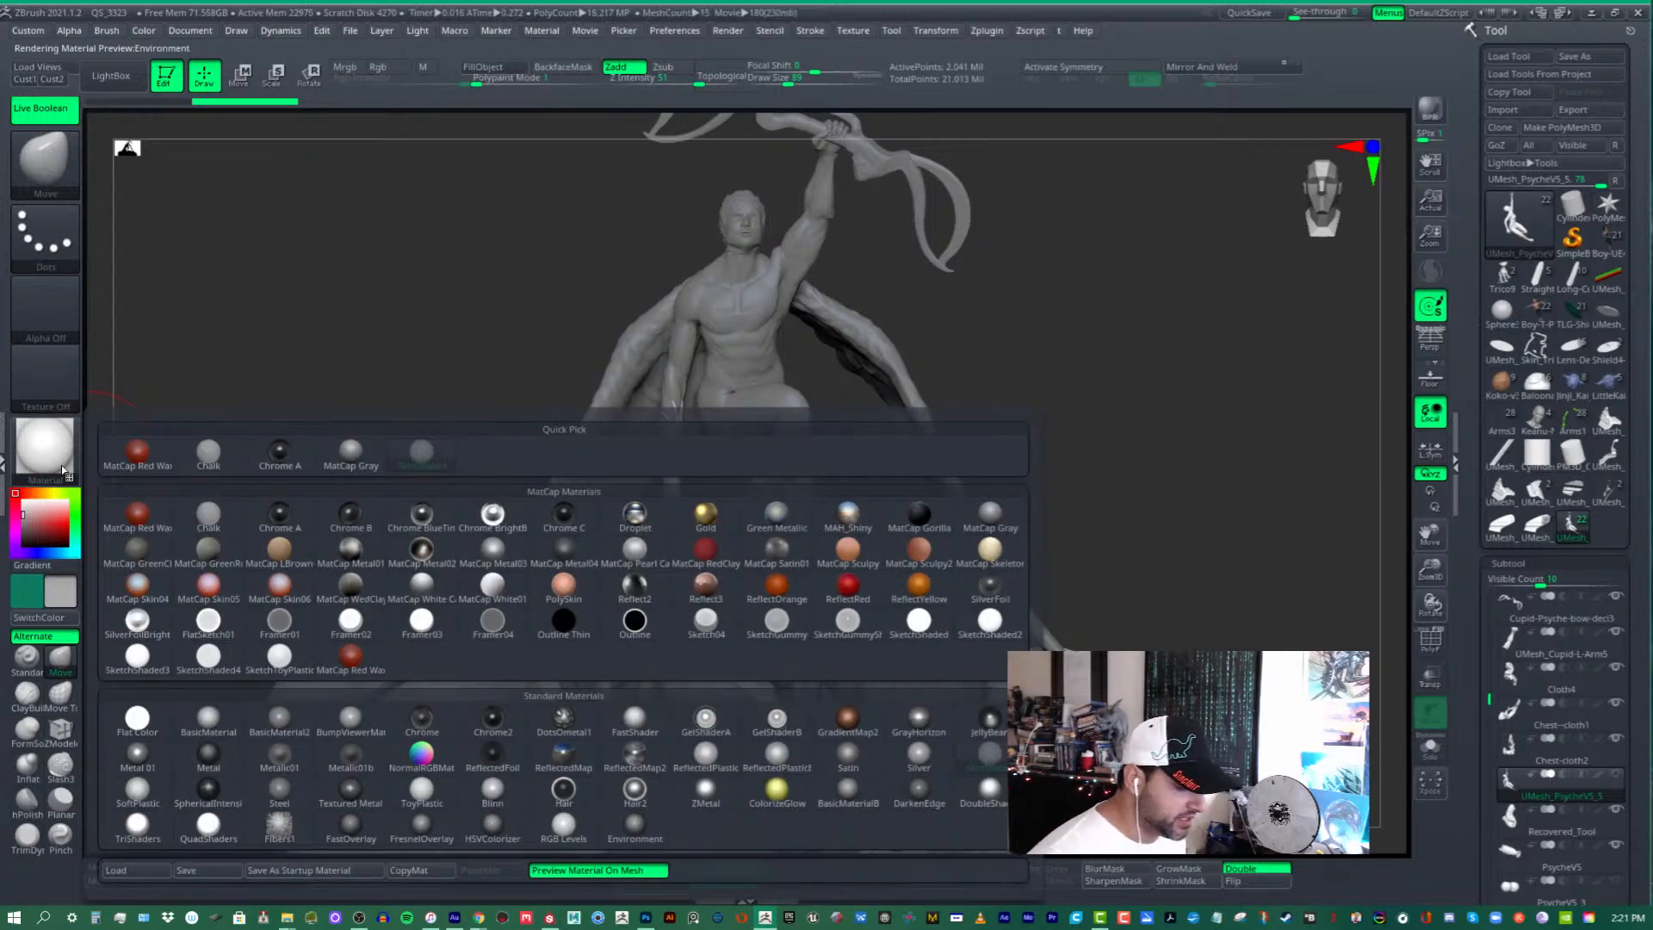
pyautogui.moveTo(626, 532)
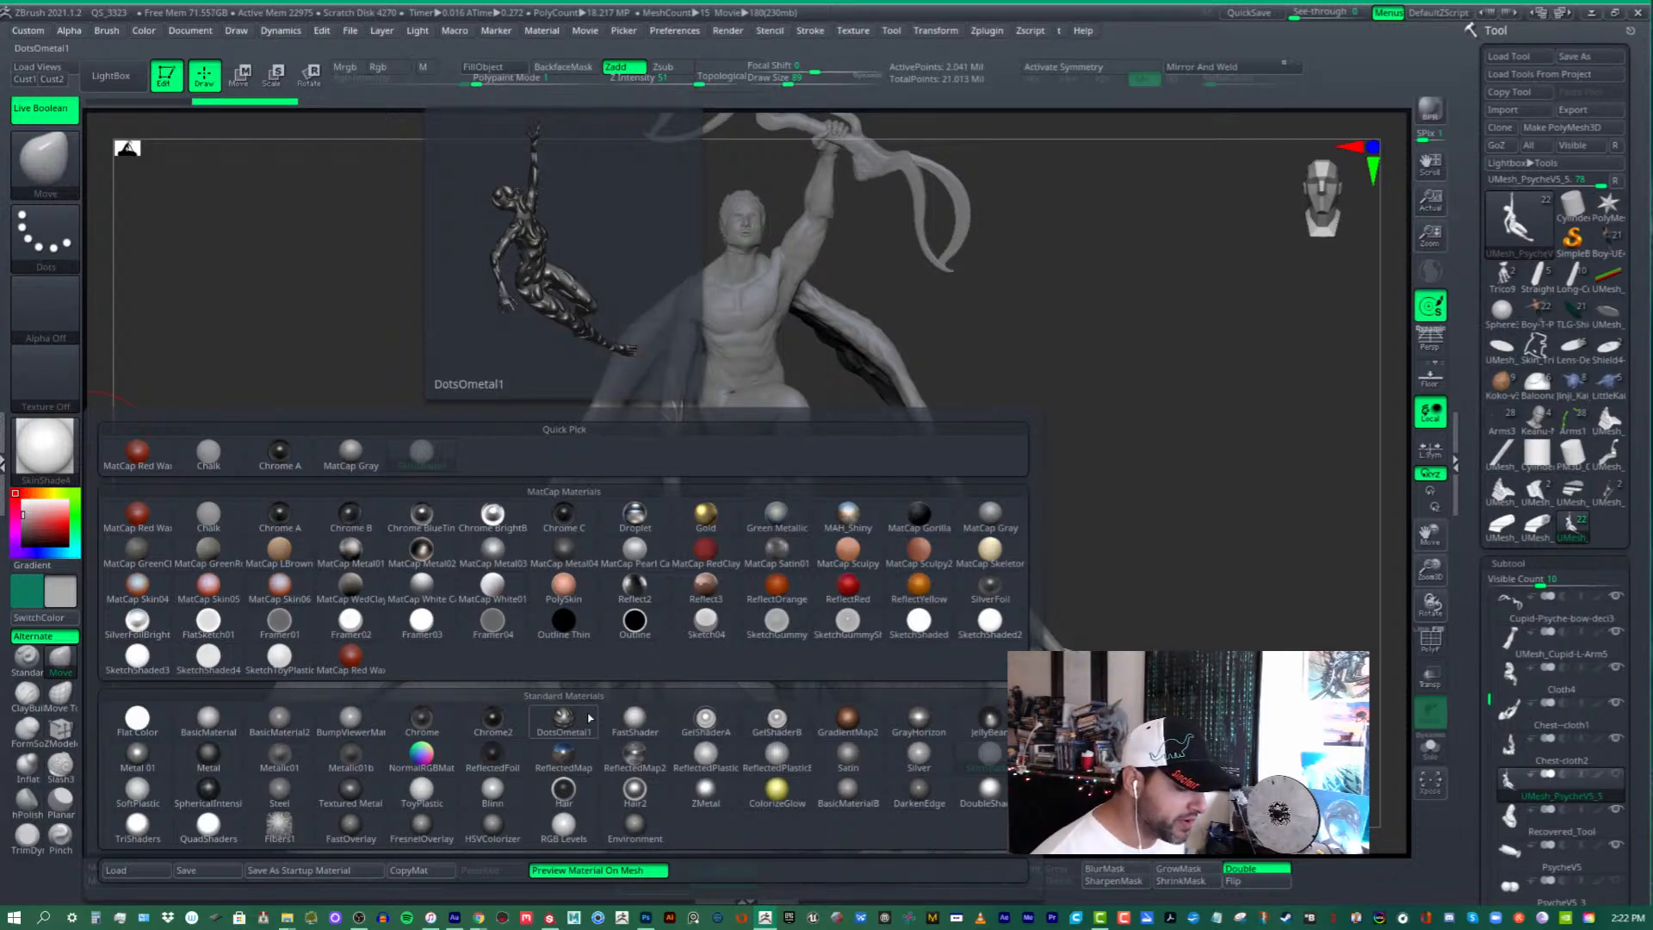
pyautogui.click(713, 594)
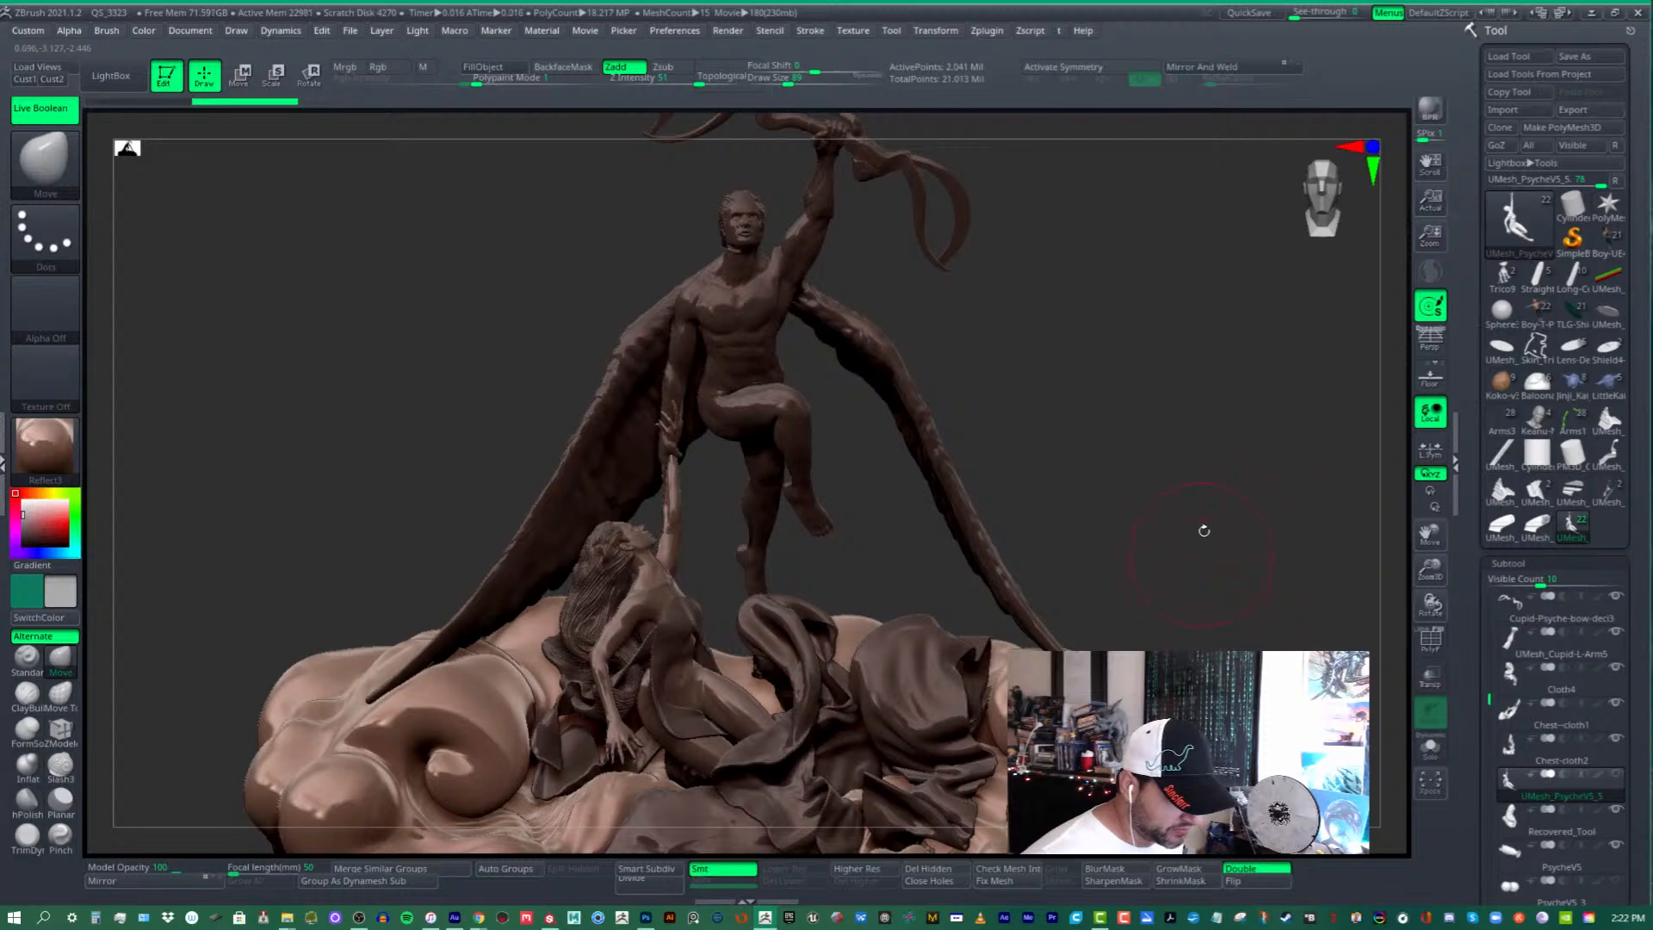
pyautogui.moveTo(1200, 528)
pyautogui.mouseDown()
pyautogui.moveTo(1156, 490)
pyautogui.moveTo(1230, 537)
pyautogui.moveTo(1094, 504)
pyautogui.mouseUp()
# - Test the main light on the Reflect3 material by repositioning it and switching it off and on
pyautogui.click(427, 35)
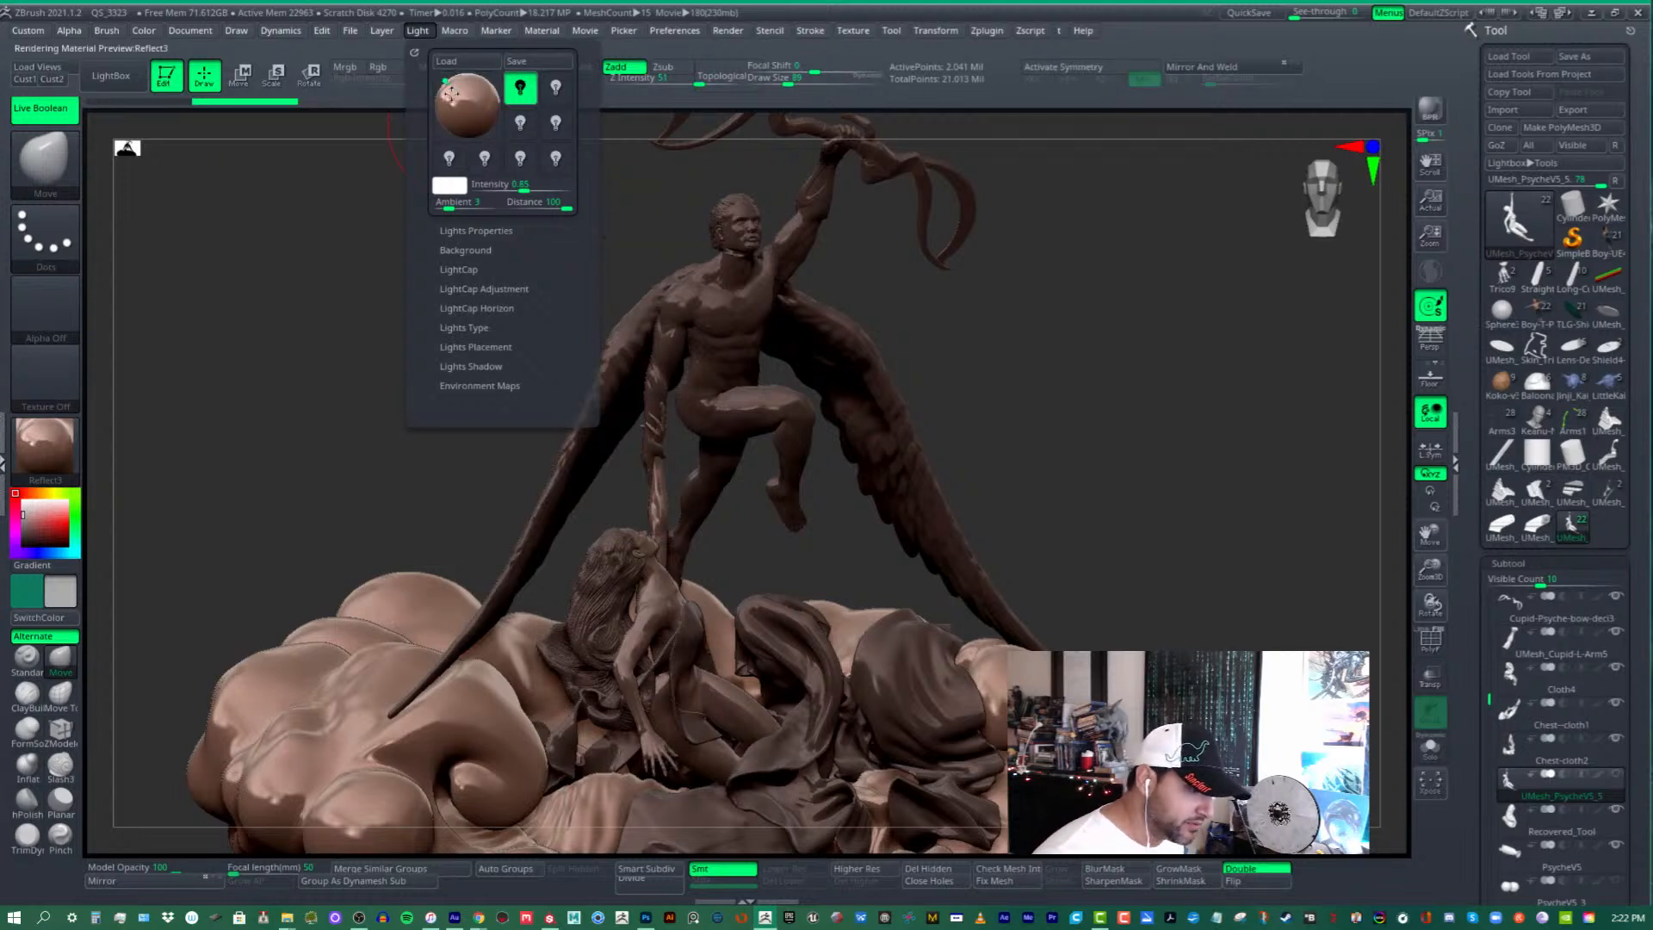
pyautogui.click(418, 31)
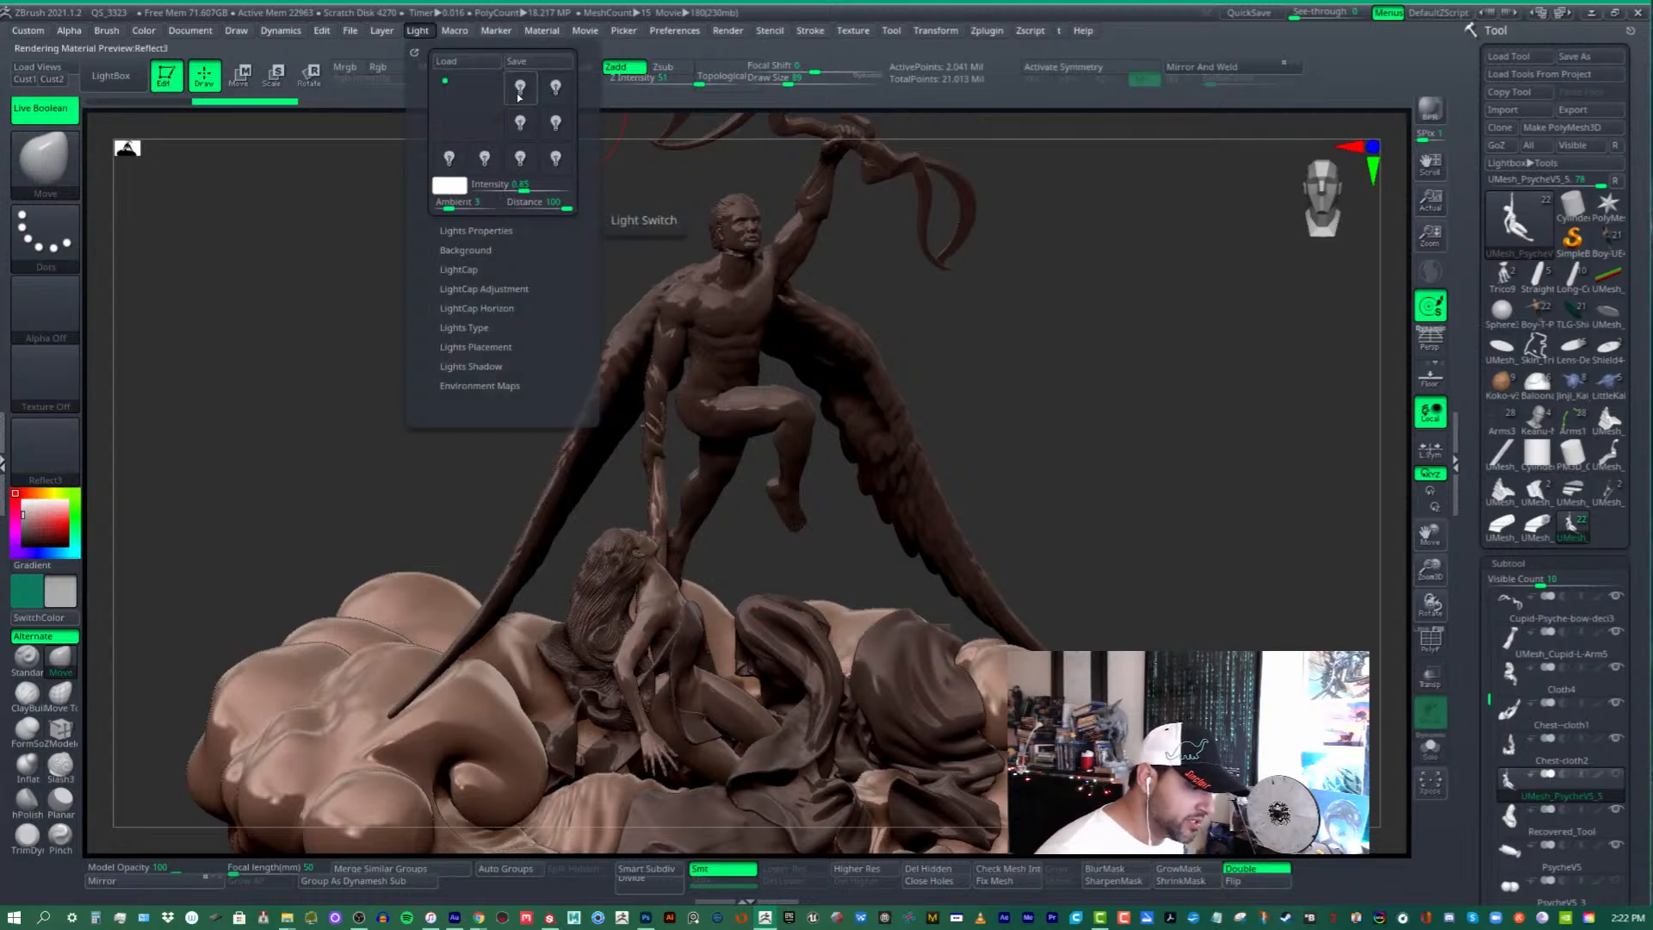
pyautogui.click(519, 89)
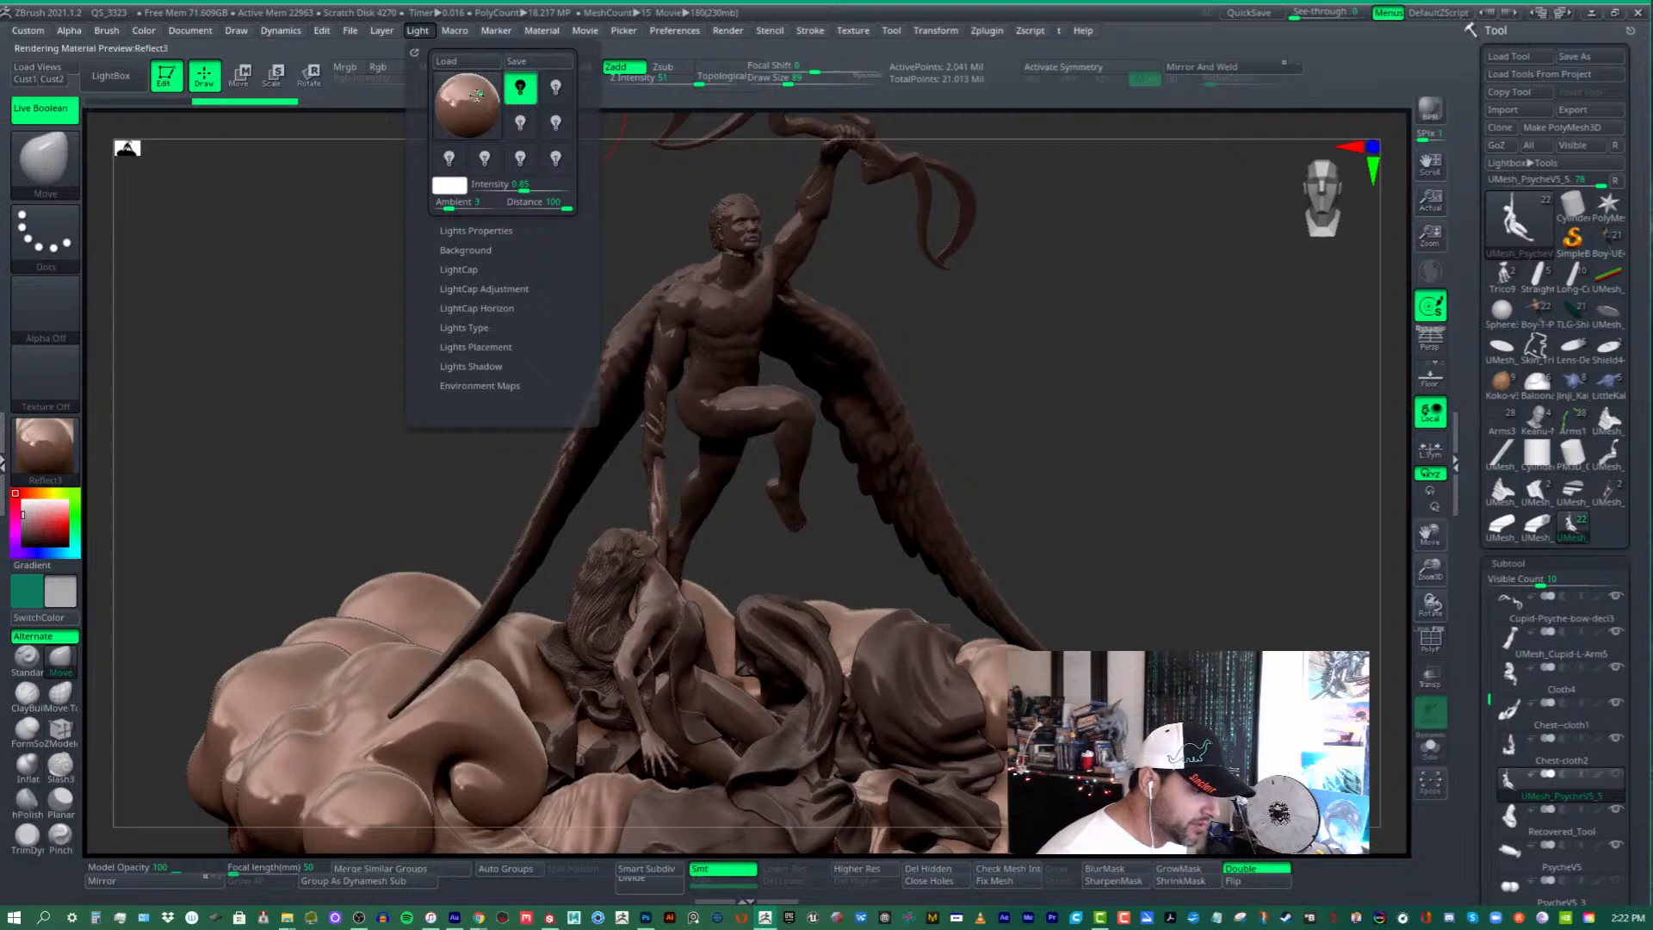
# - Apply the ReflectedMap2 standard material to the sculpture and shift the main light around the upper part of the placement sphere
pyautogui.click(44, 445)
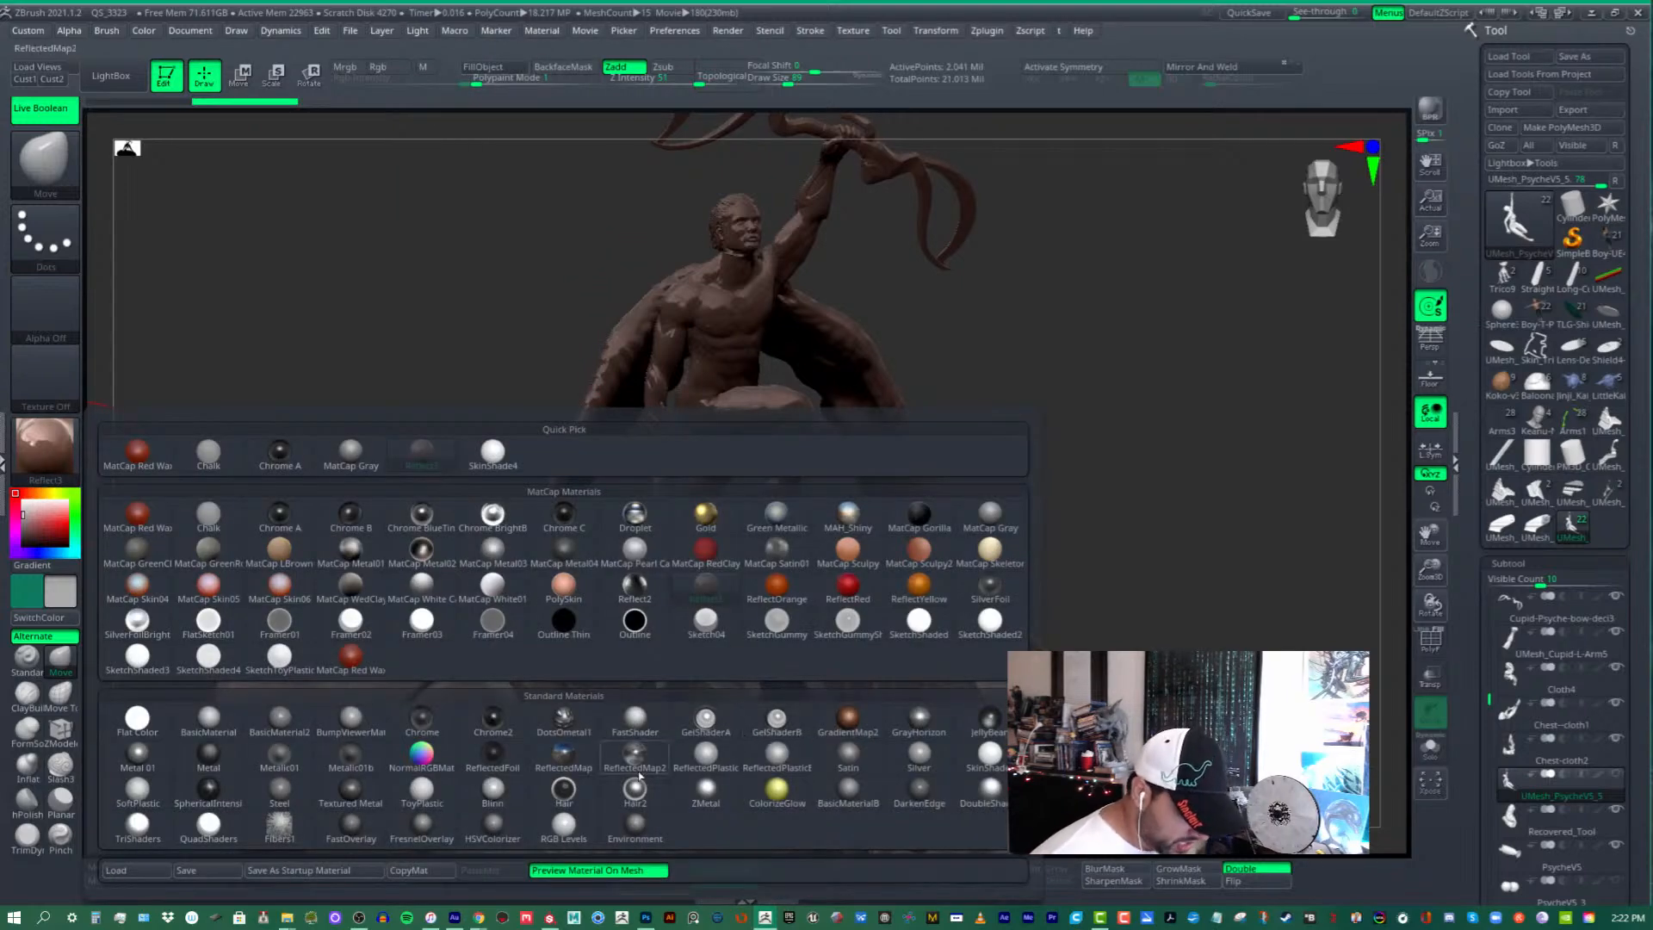
pyautogui.click(661, 761)
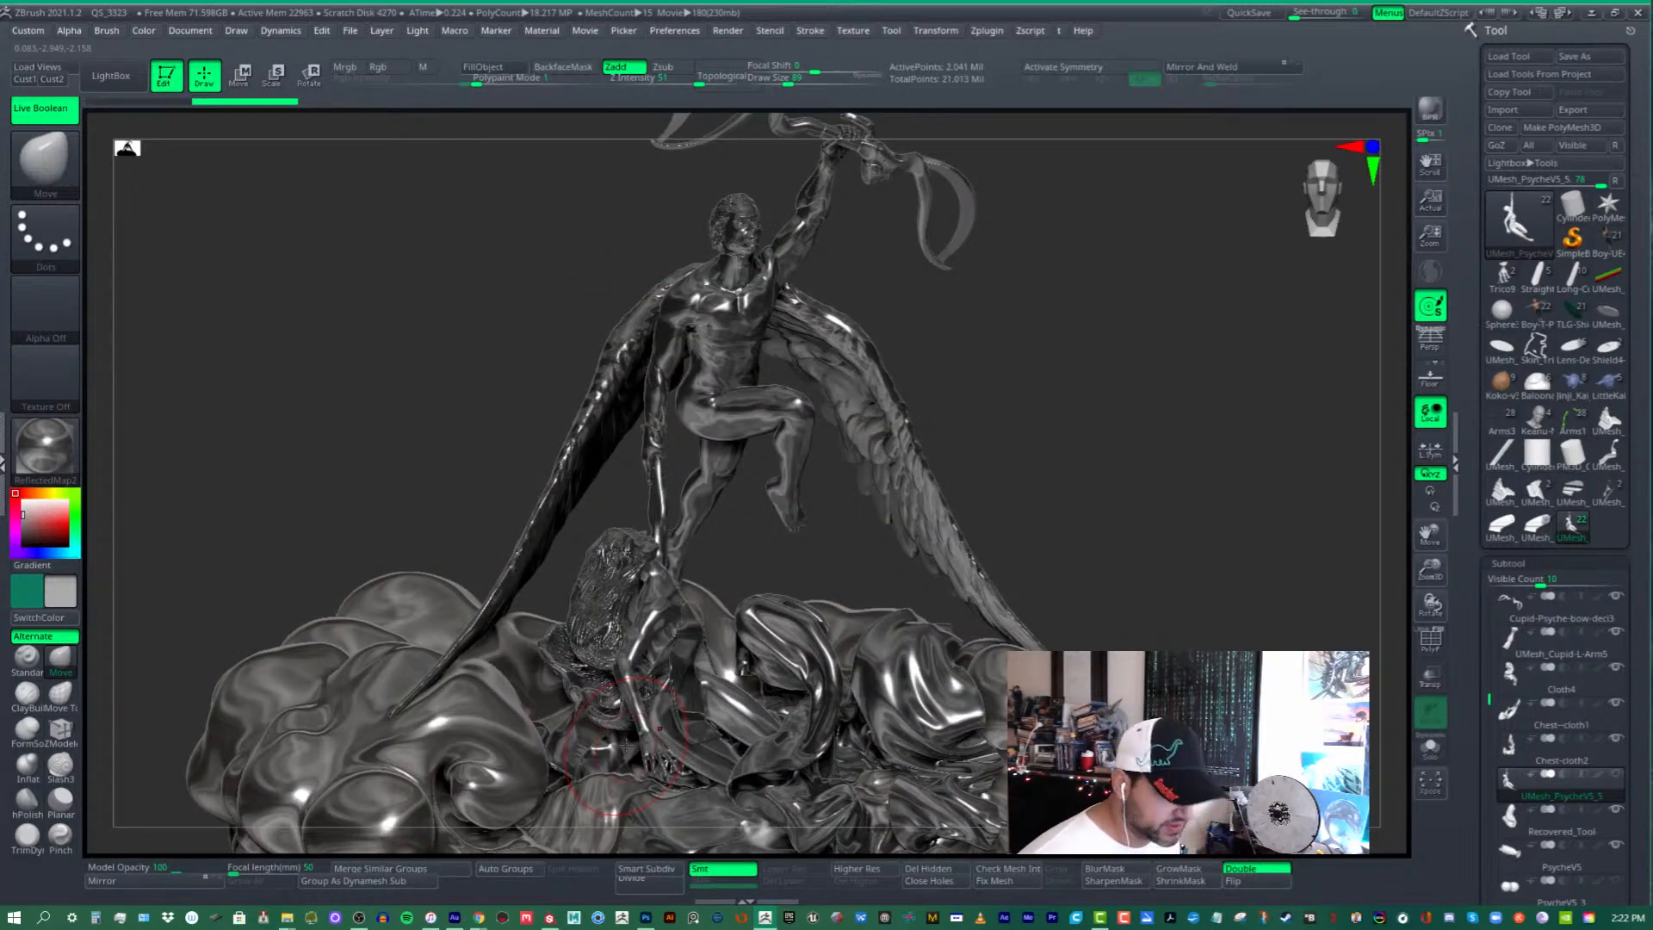
pyautogui.click(418, 30)
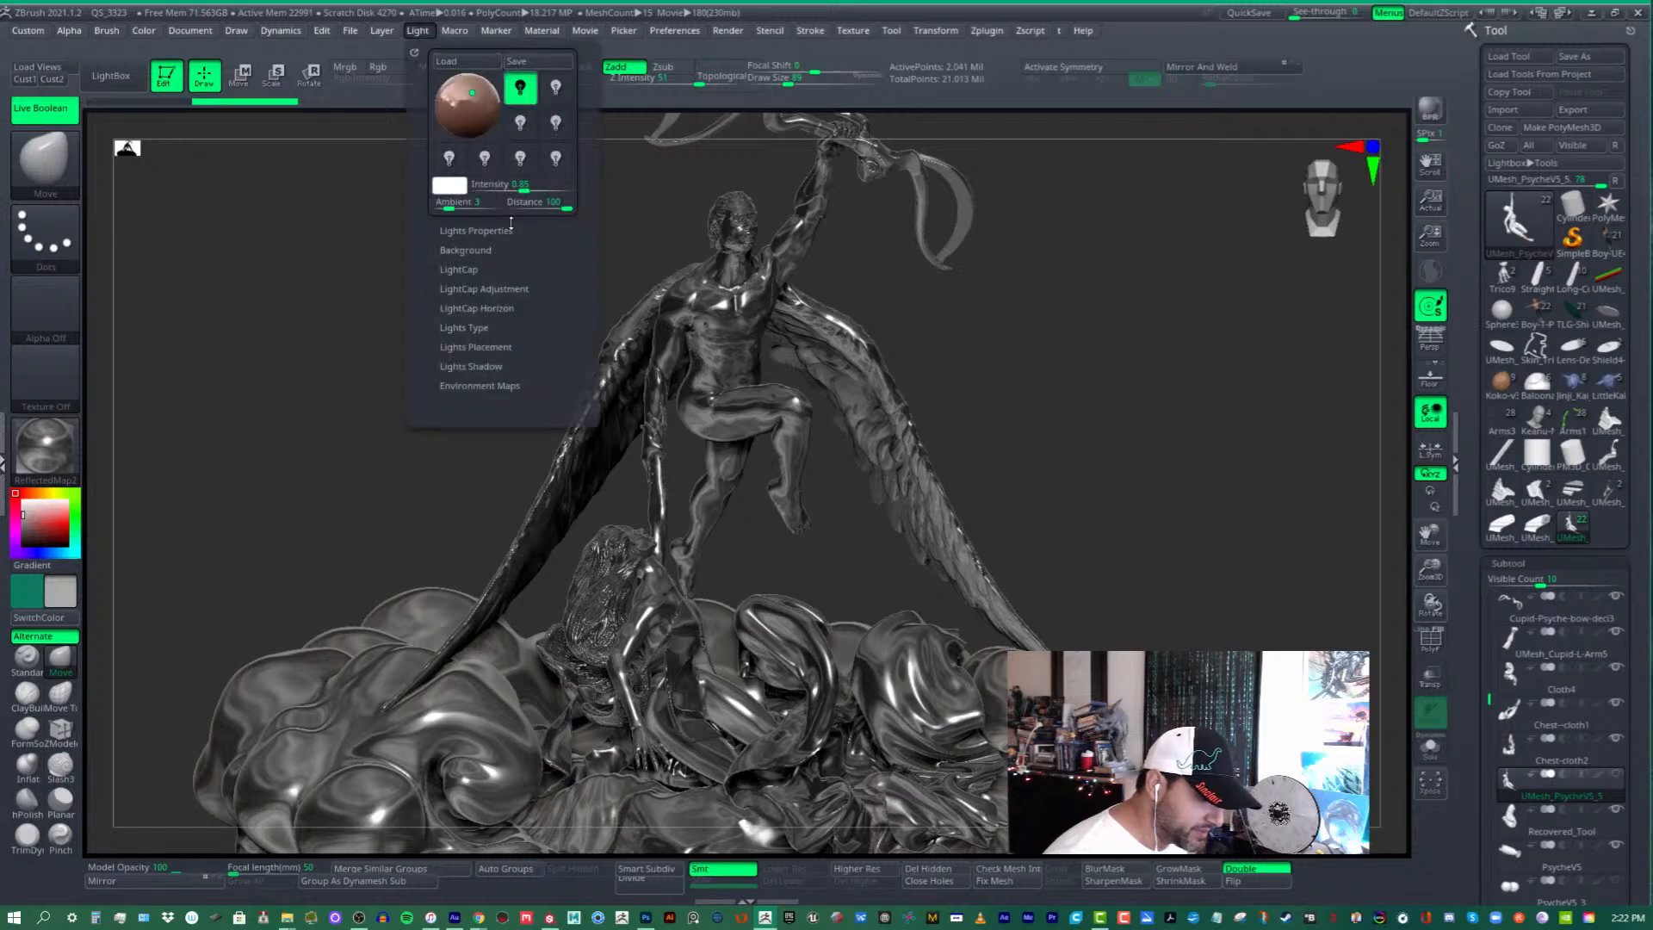
pyautogui.click(456, 95)
pyautogui.click(463, 96)
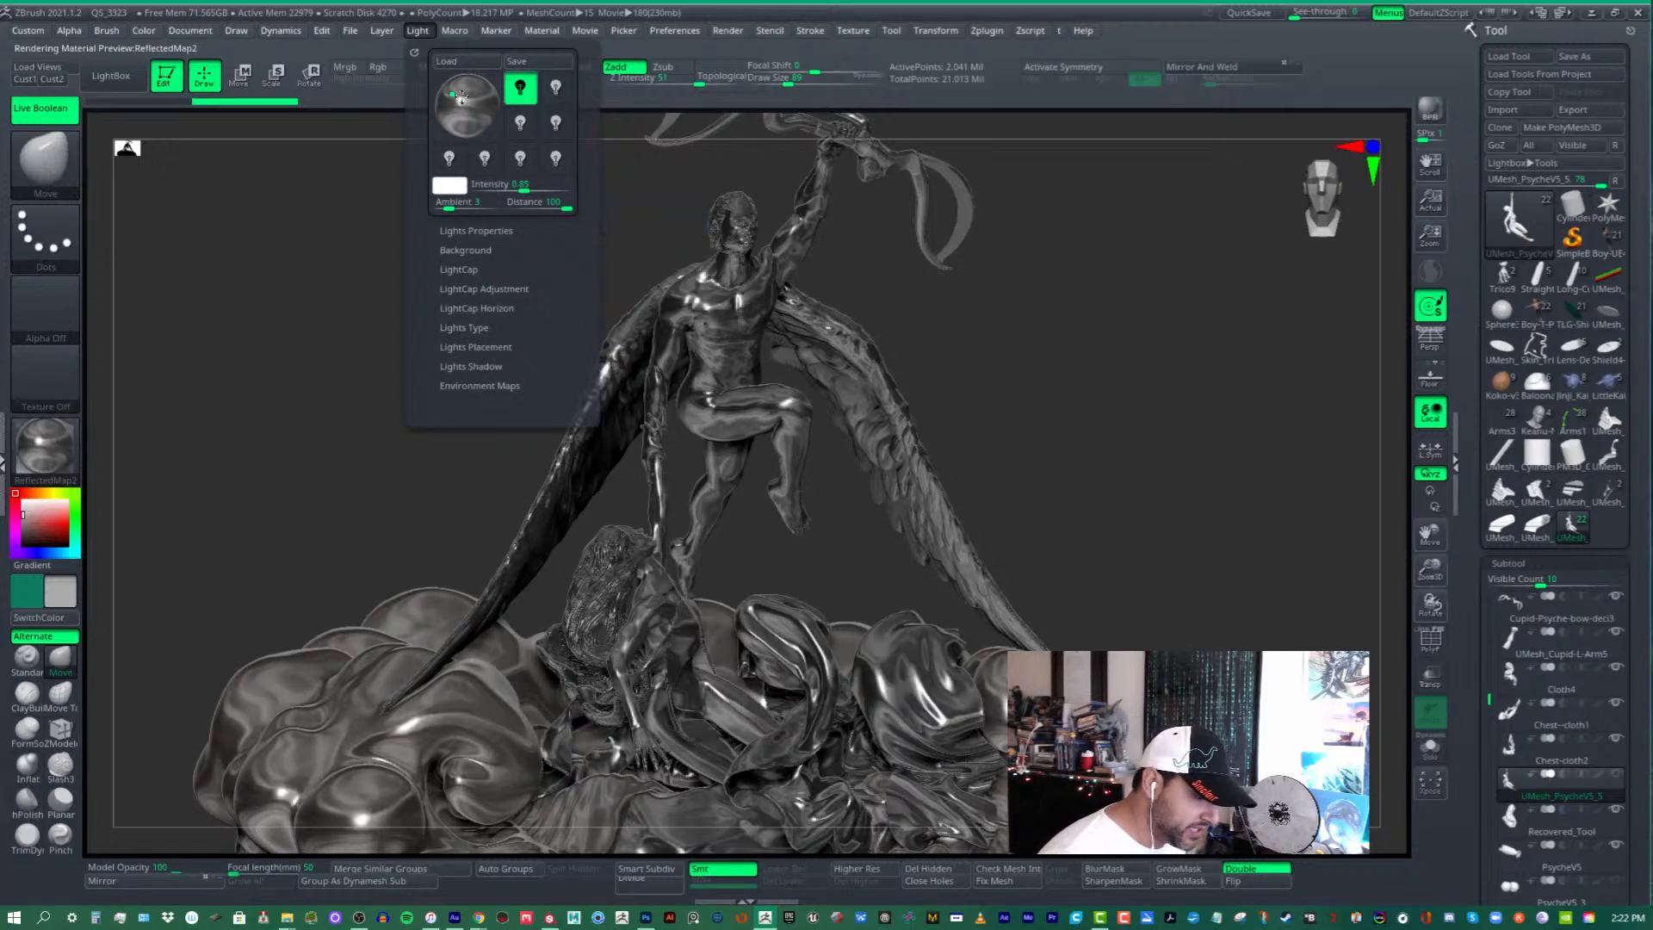
pyautogui.click(462, 96)
pyautogui.click(465, 99)
# - Apply the SkinShade4 standard material to the sculpture
pyautogui.click(47, 449)
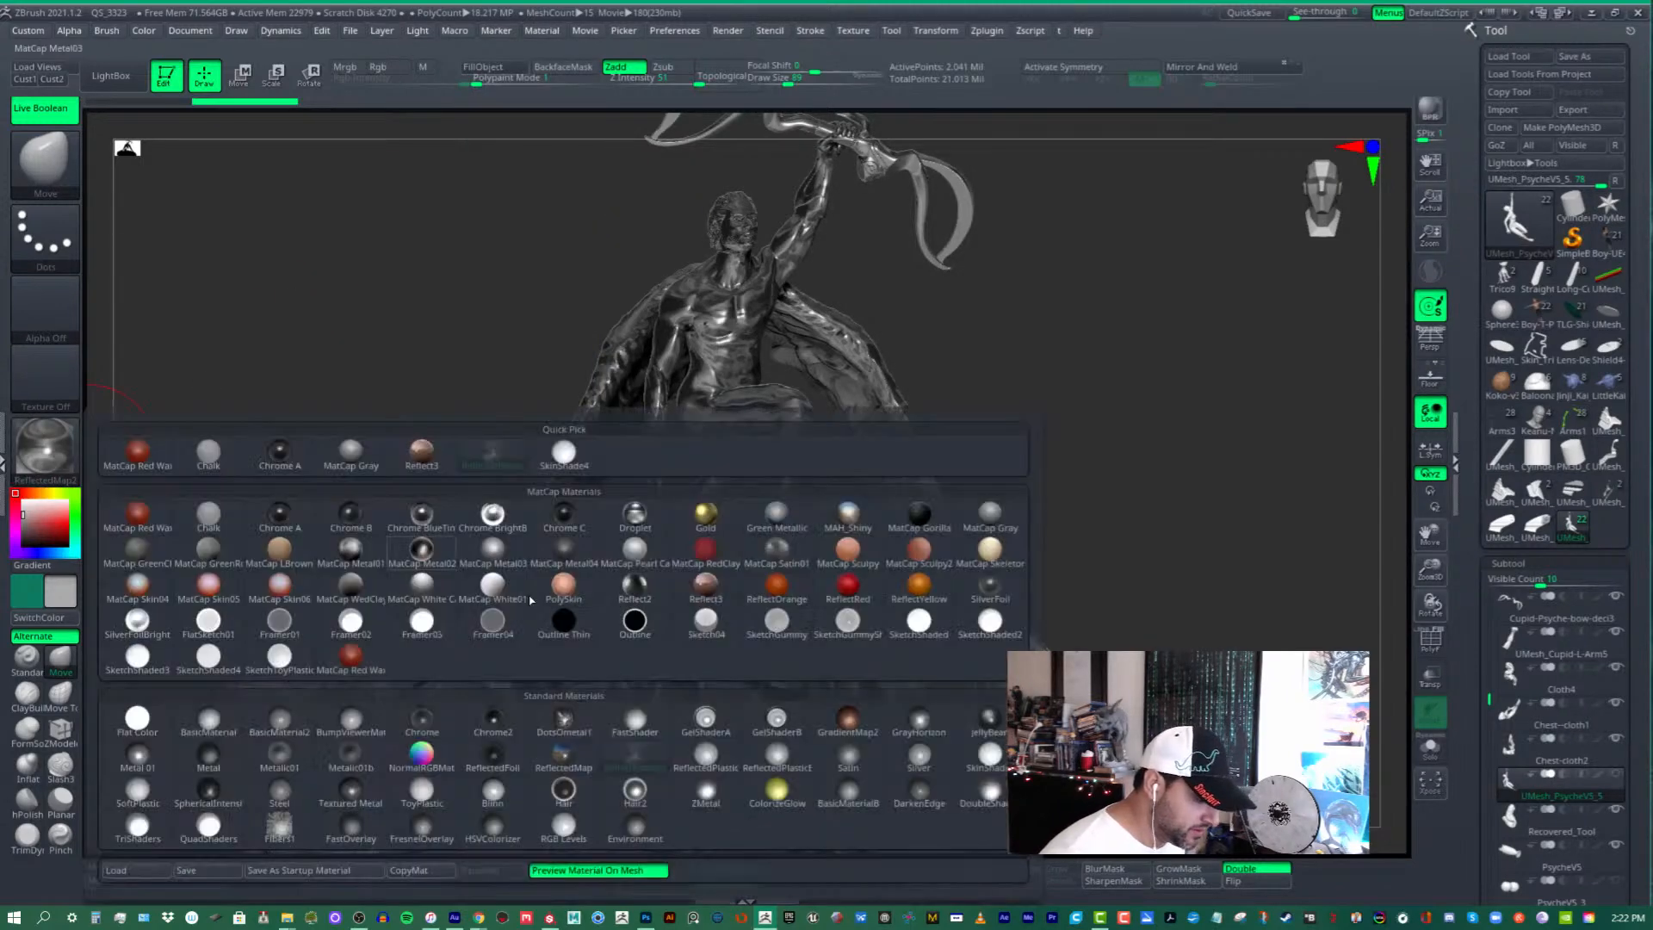
pyautogui.moveTo(625, 725)
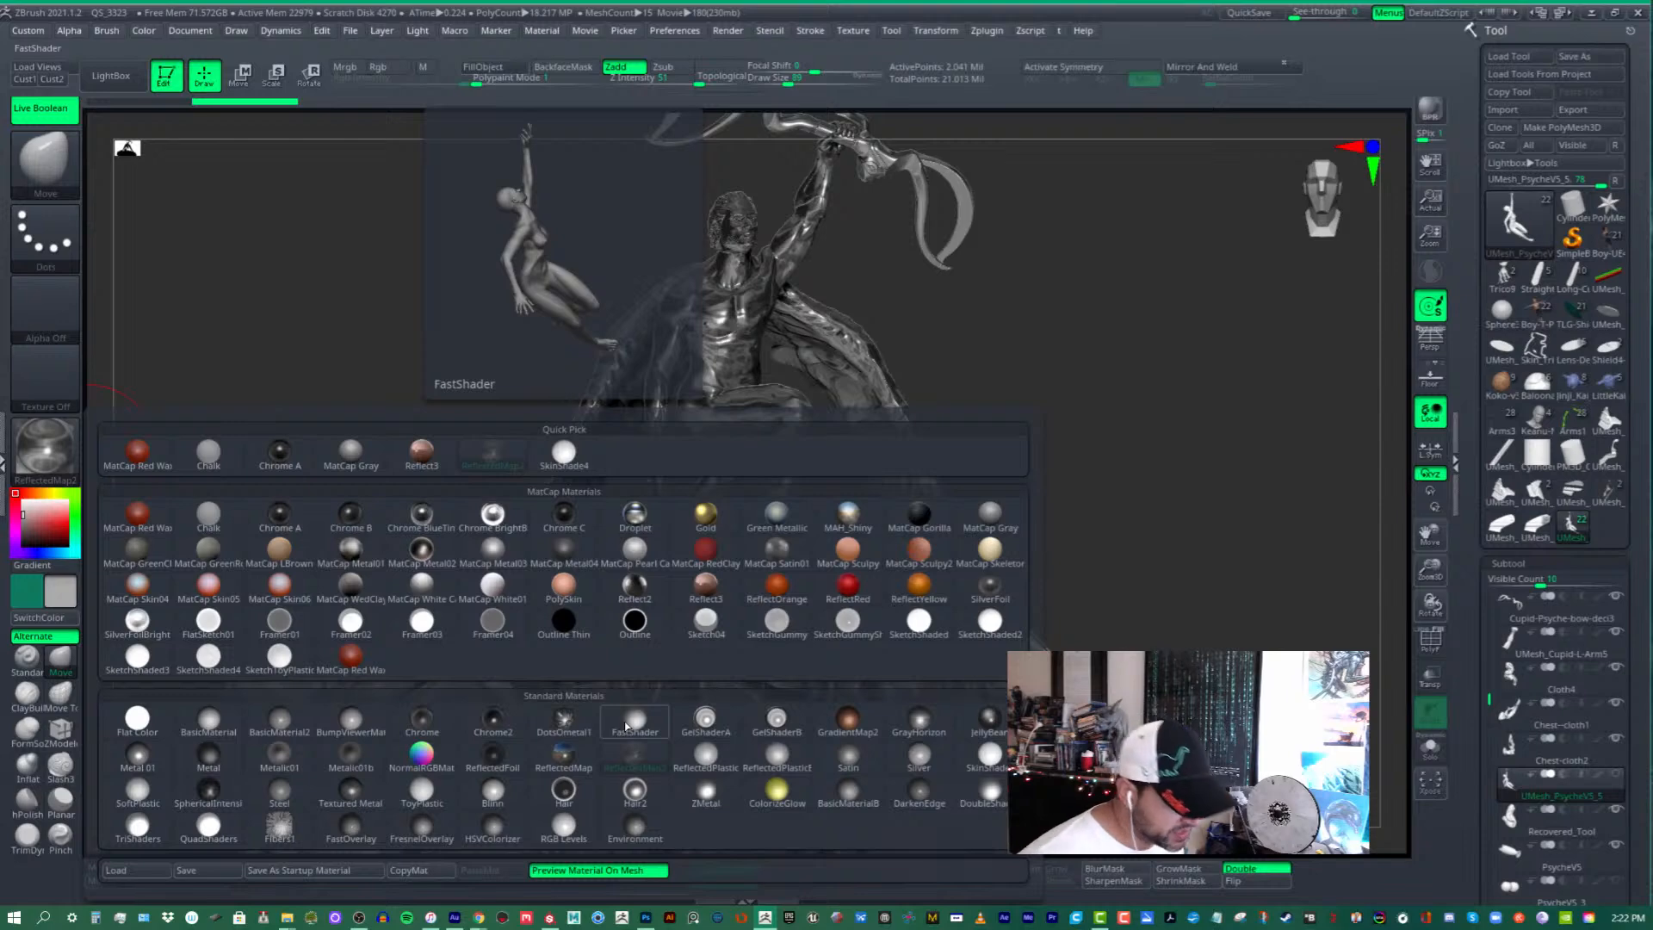
pyautogui.click(990, 755)
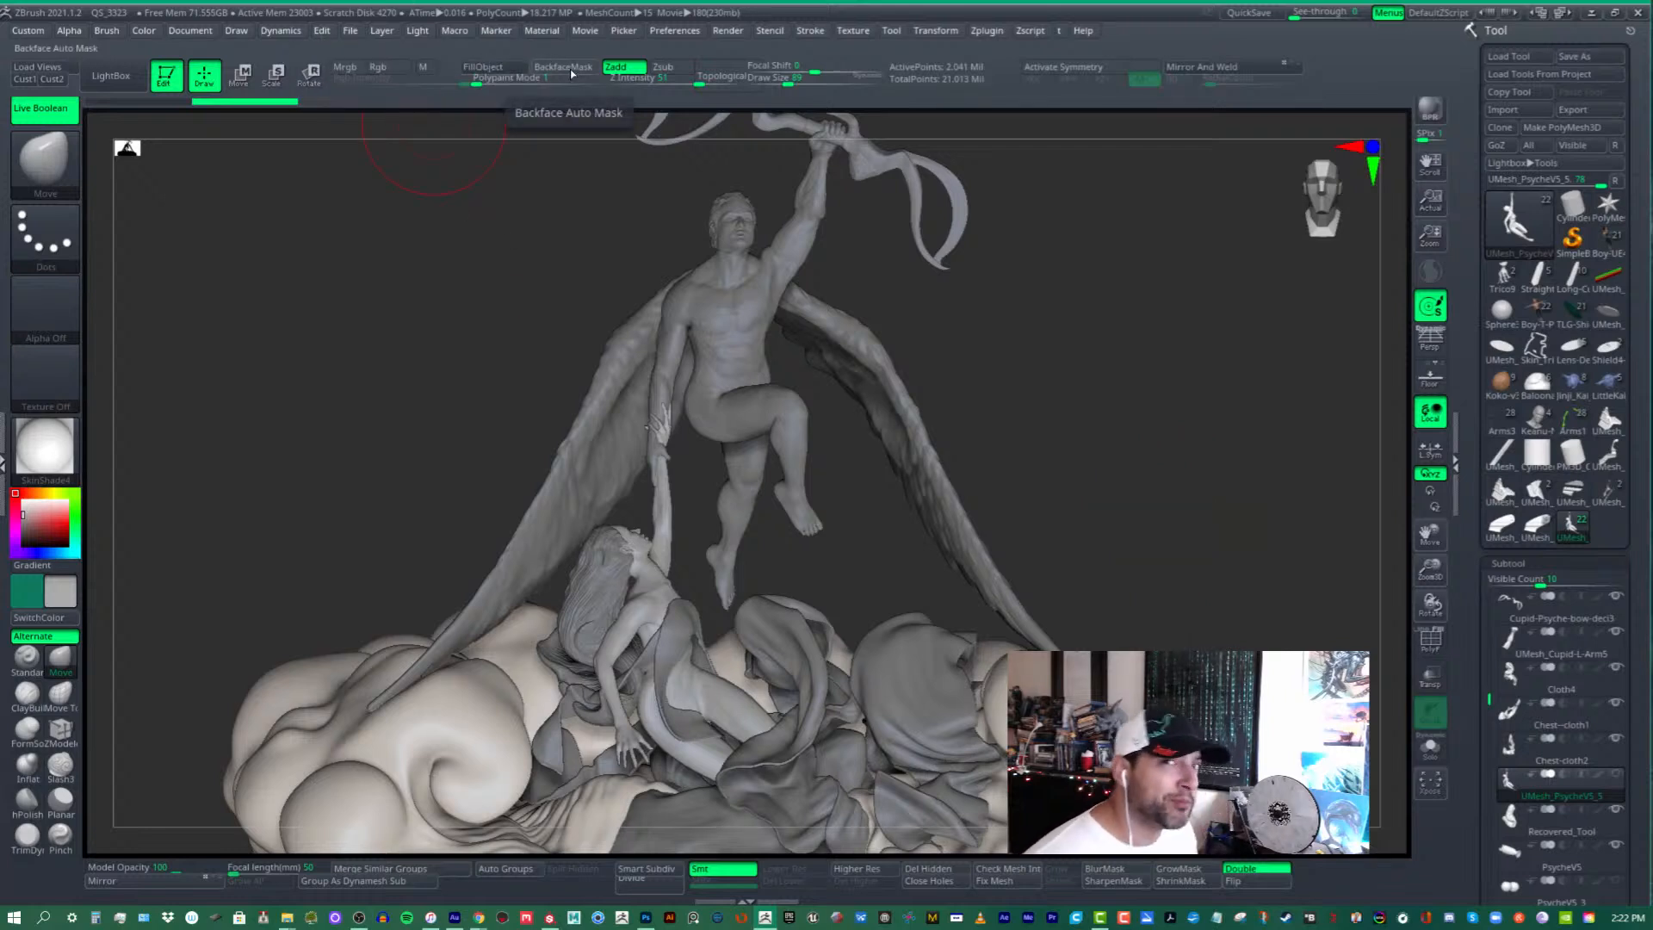
# - Move the main light to the upper right of the placement sphere and check the shading from a more side-on angle
pyautogui.click(417, 31)
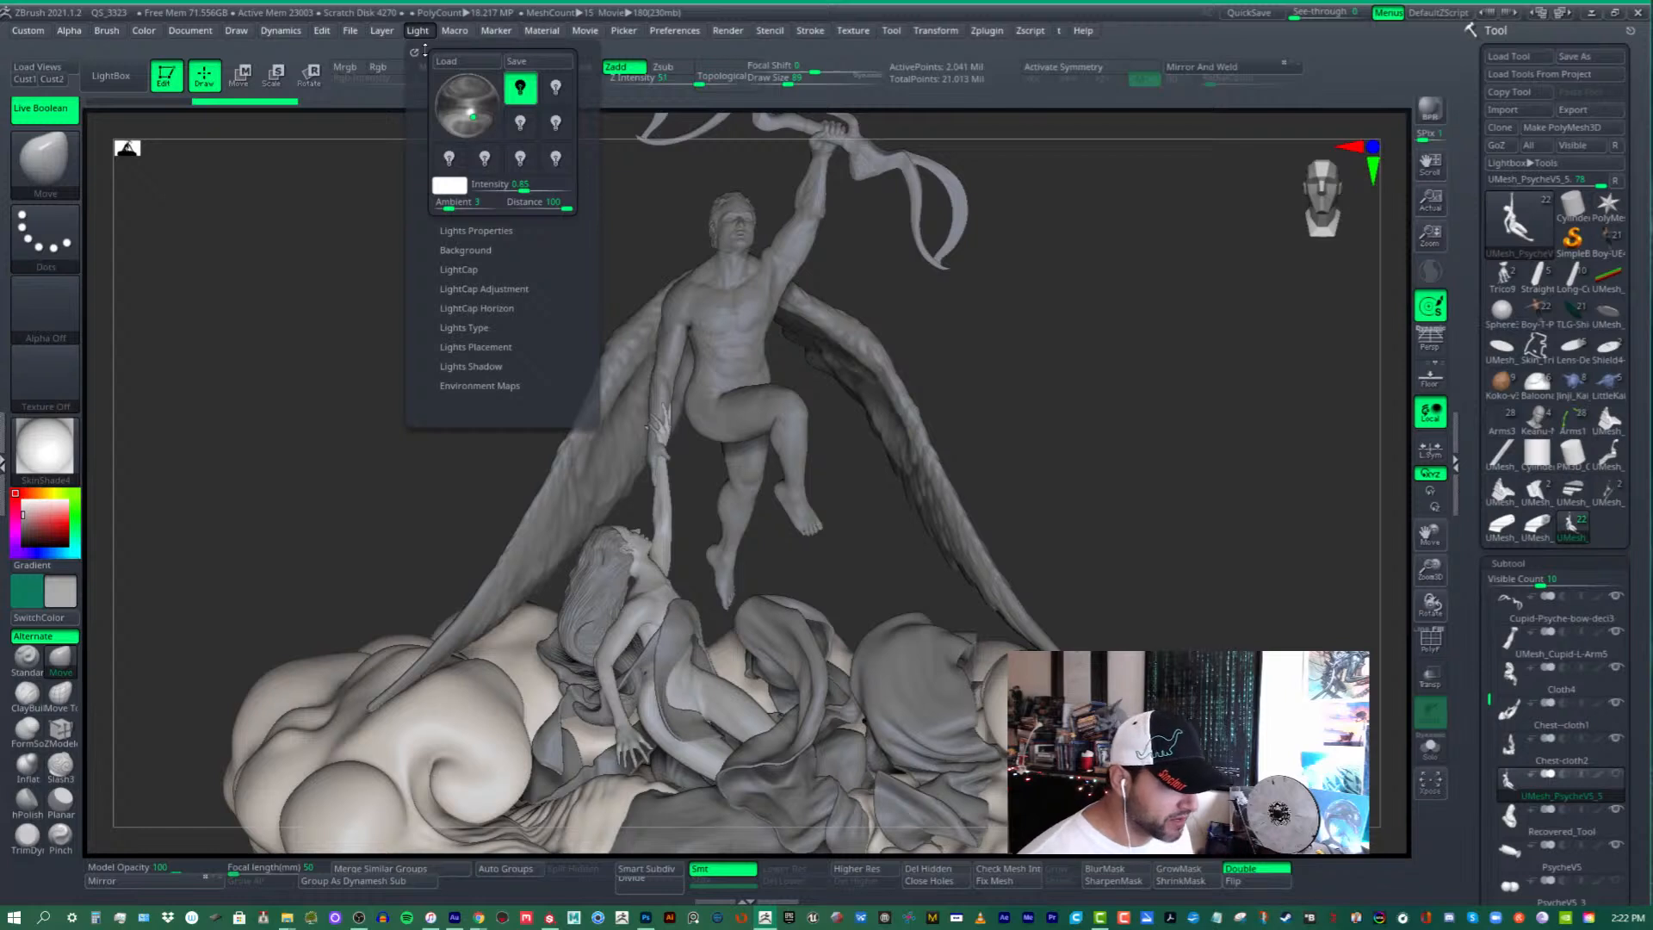
pyautogui.click(478, 93)
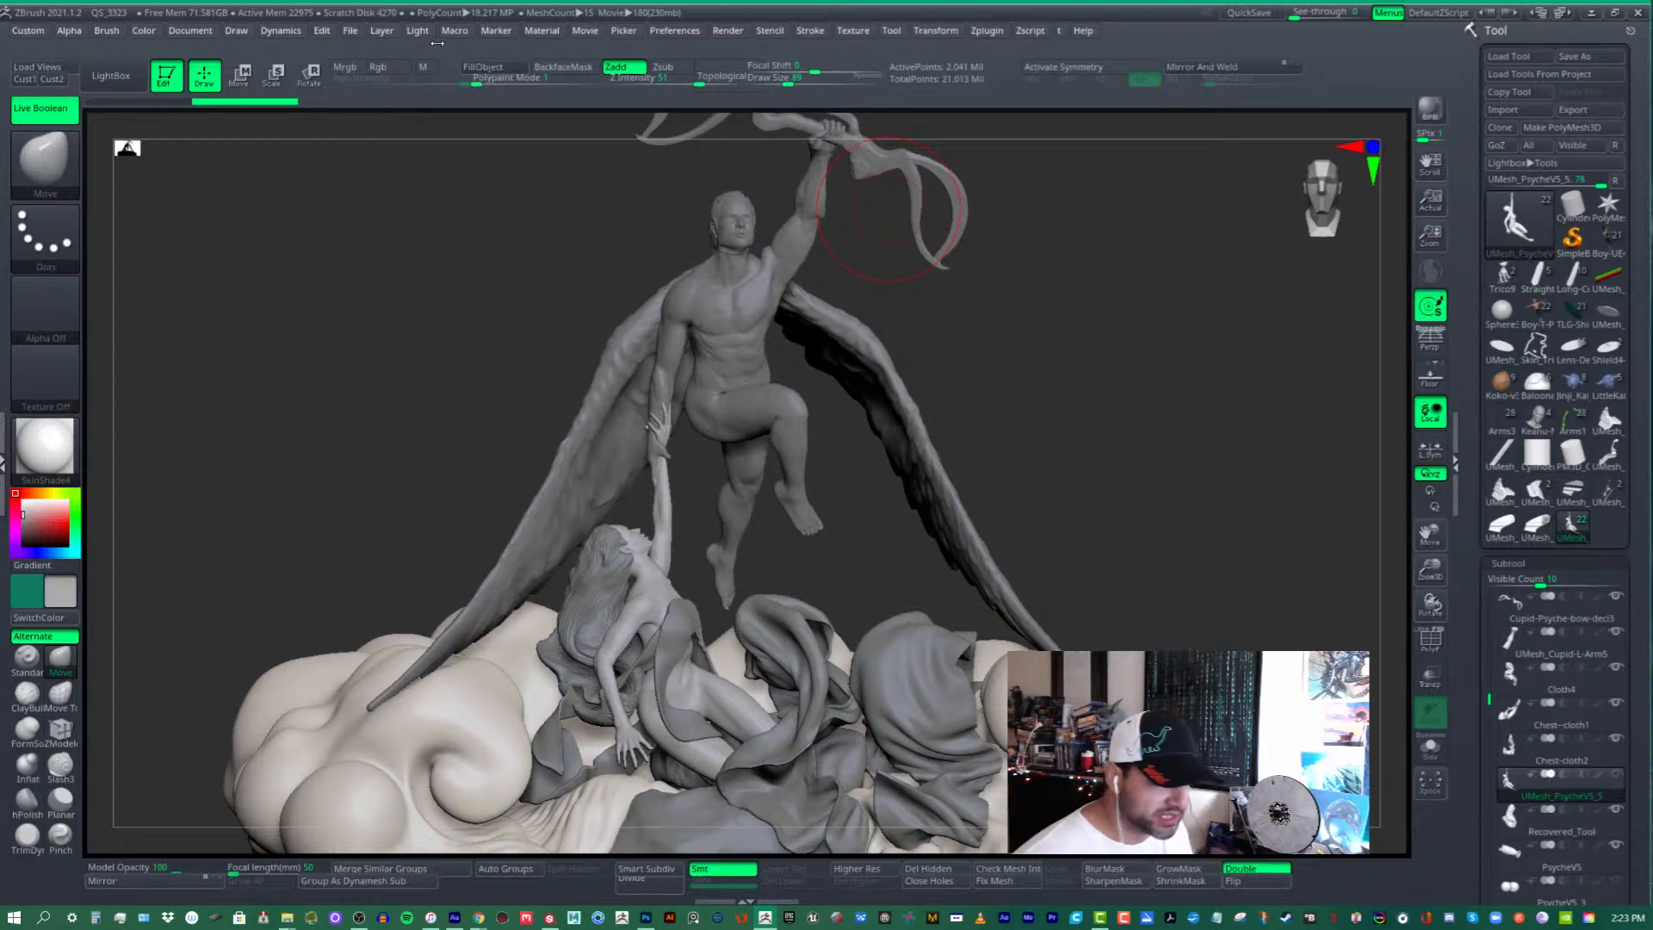
pyautogui.moveTo(1169, 476); pyautogui.dragTo(1144, 464)
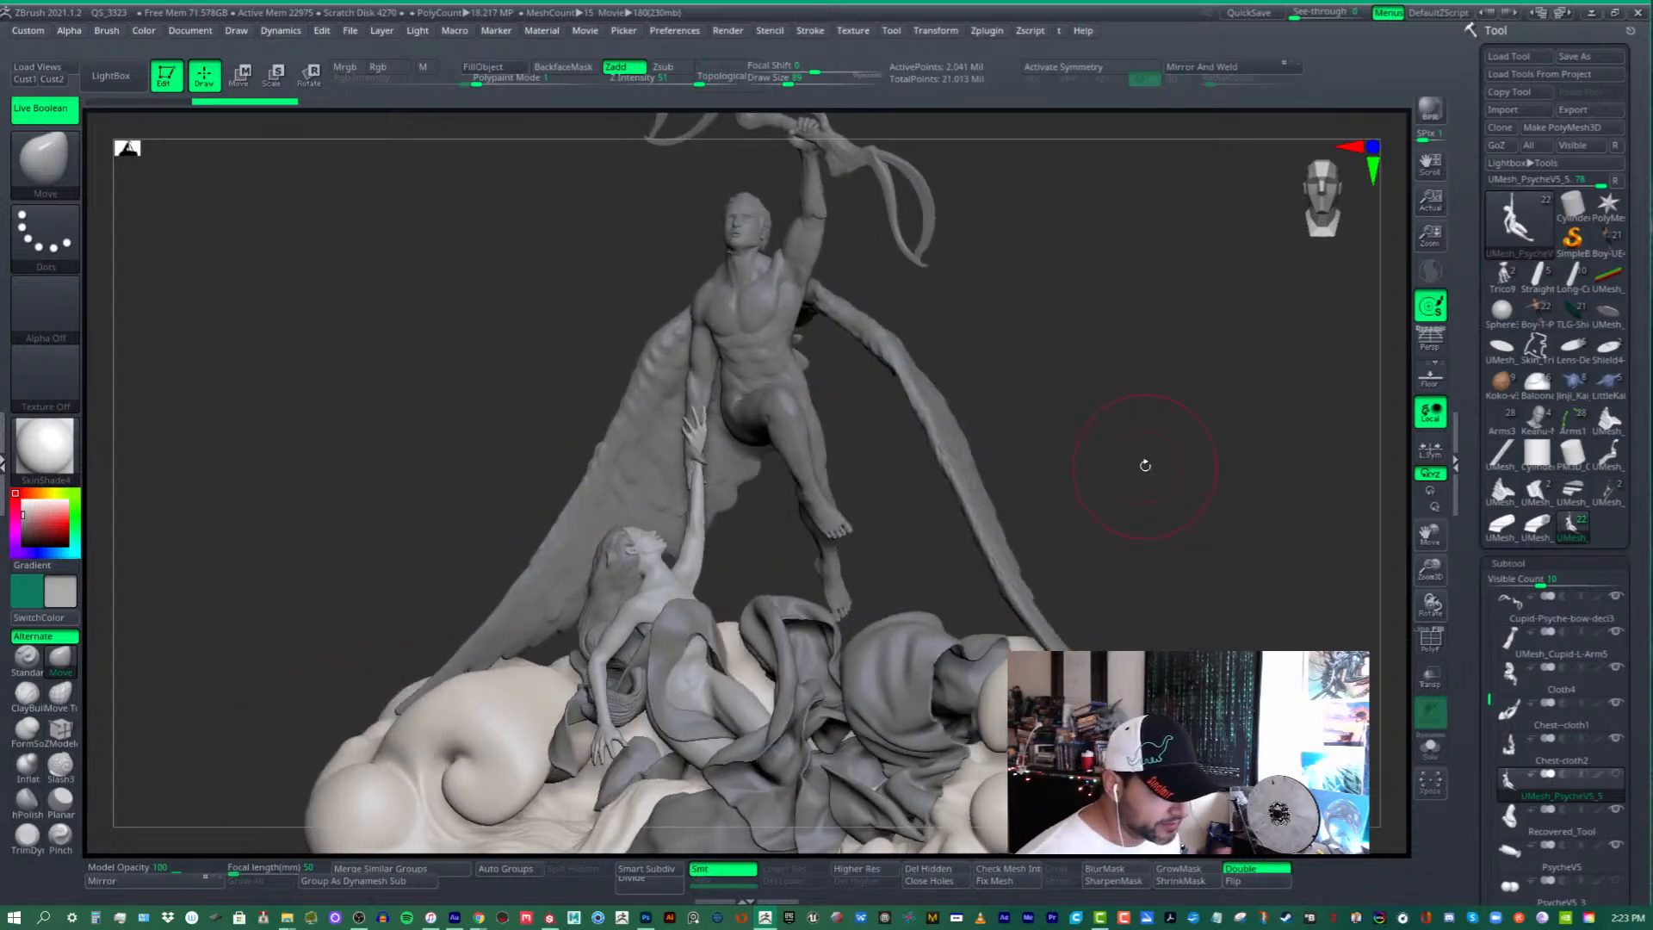
# - Test pink, dark grey and warm grey colours on the sculpture and settle on a neutral mid-grey
pyautogui.click(37, 520)
pyautogui.click(37, 516)
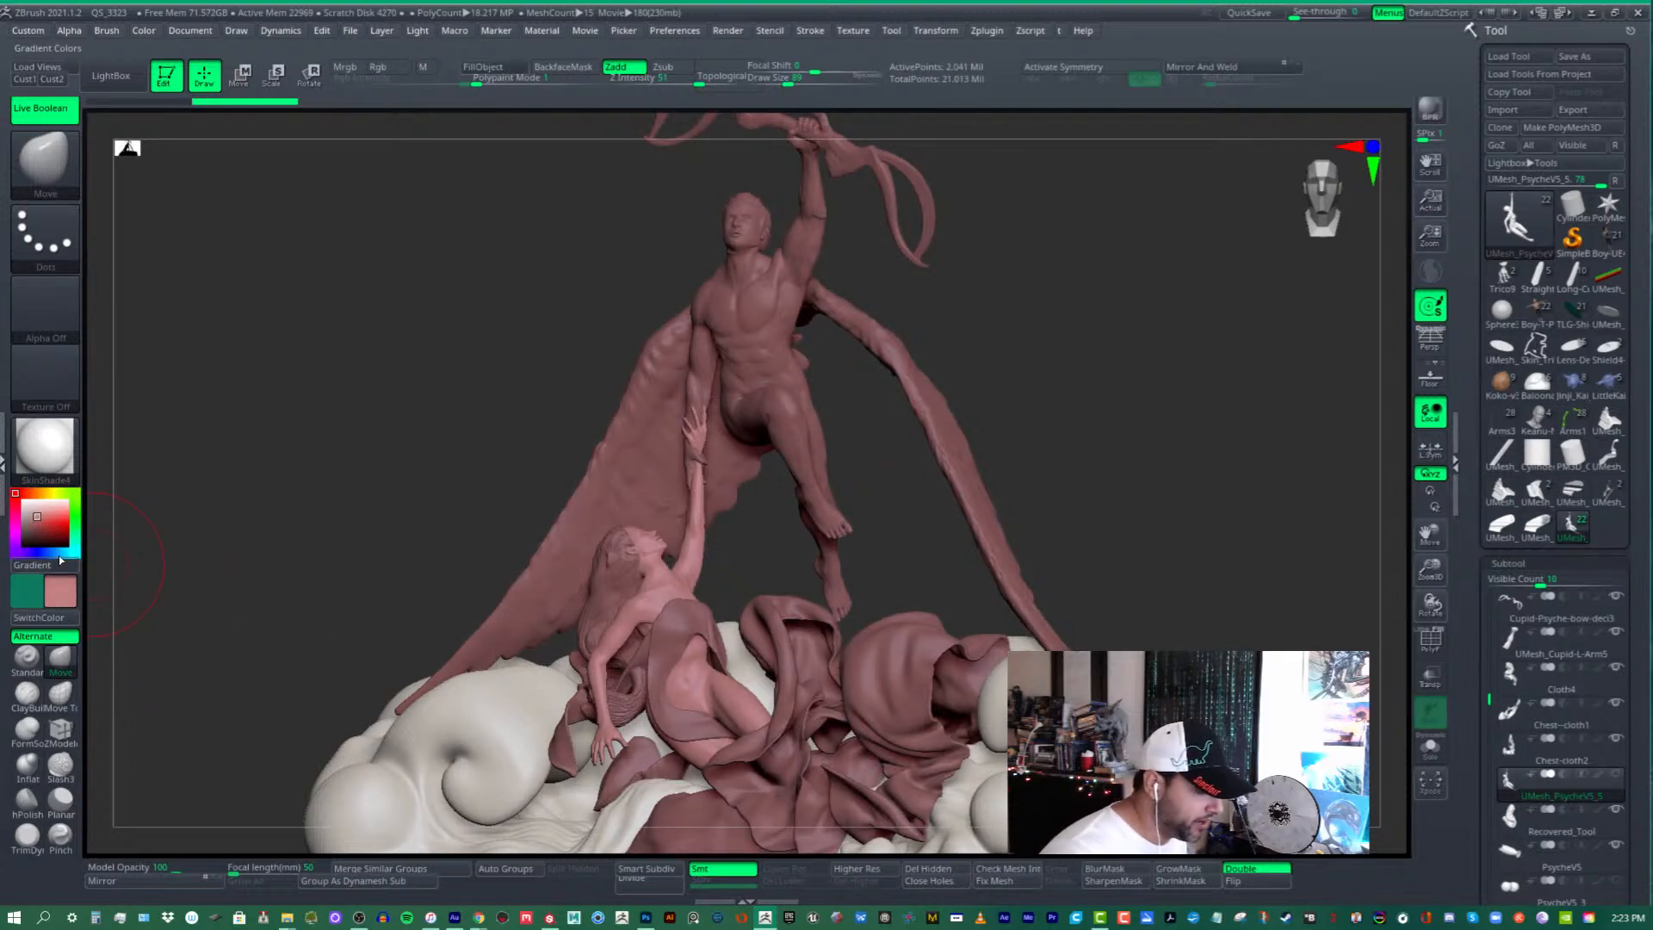
pyautogui.click(23, 527)
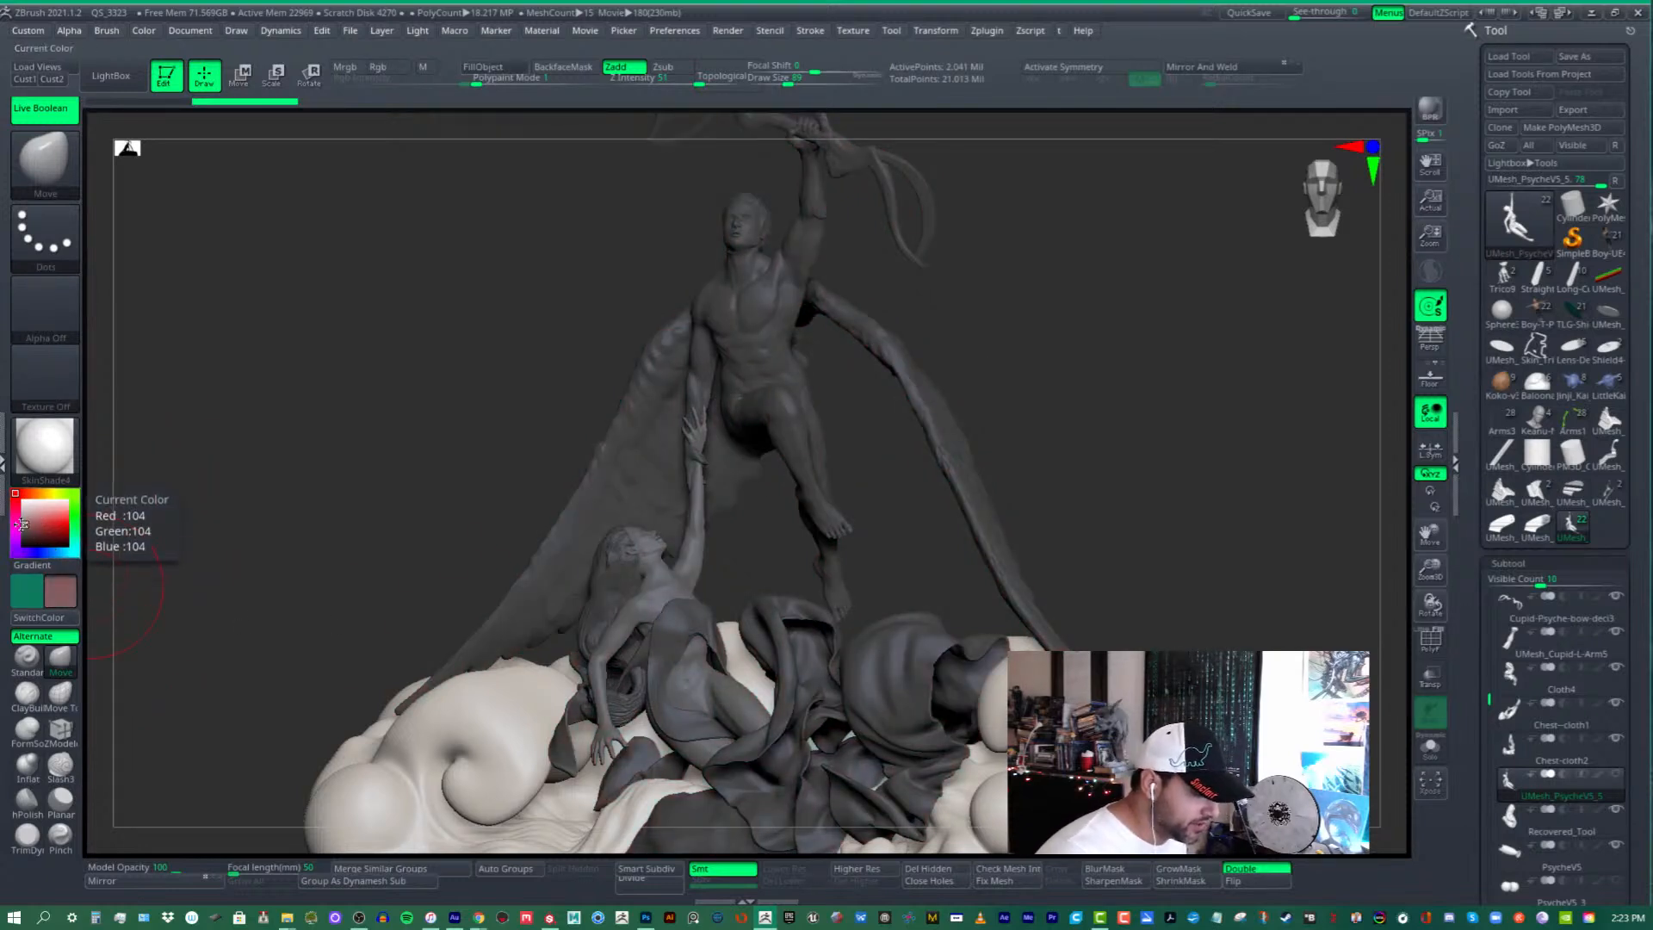
pyautogui.click(23, 522)
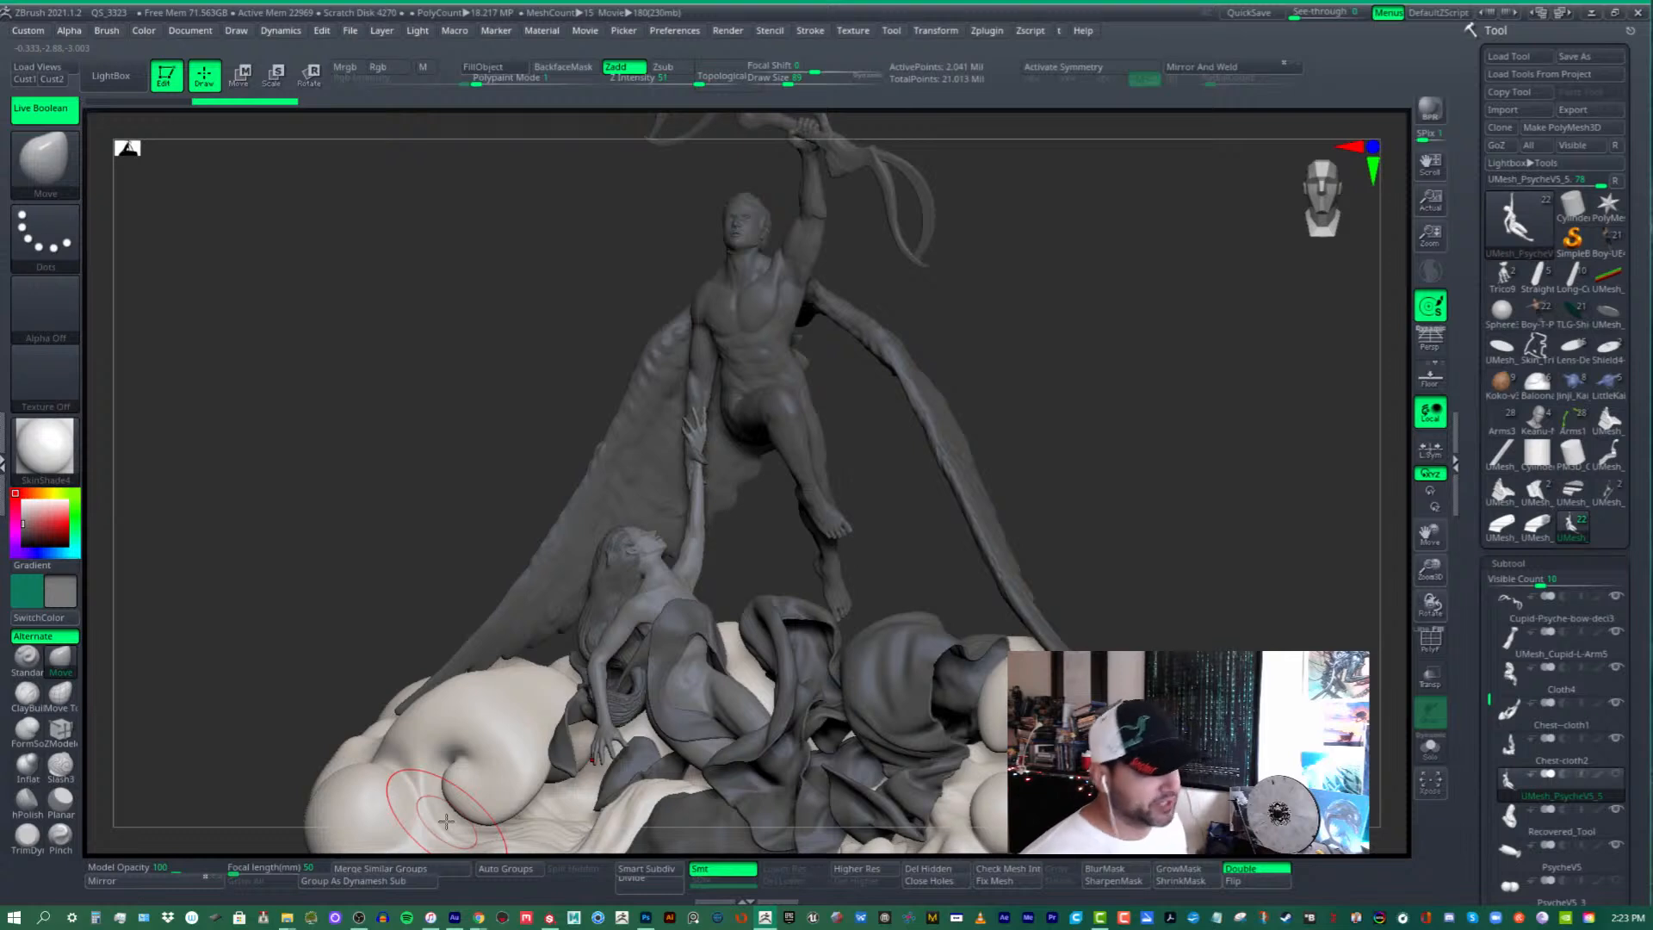
pyautogui.click(24, 520)
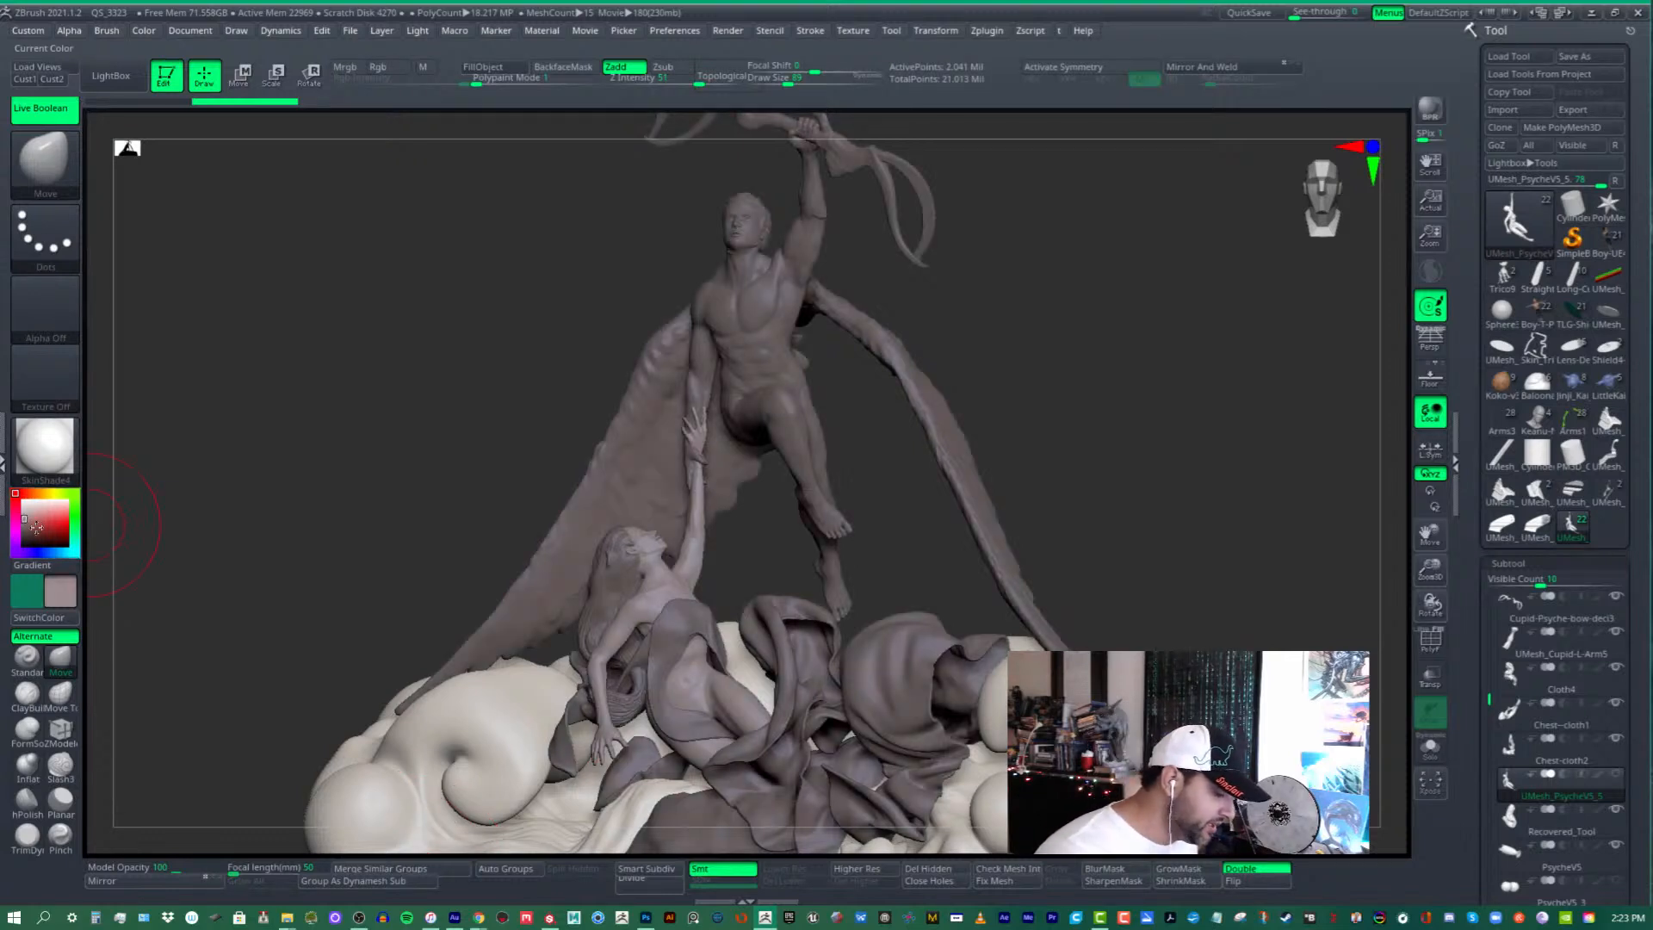
pyautogui.click(23, 518)
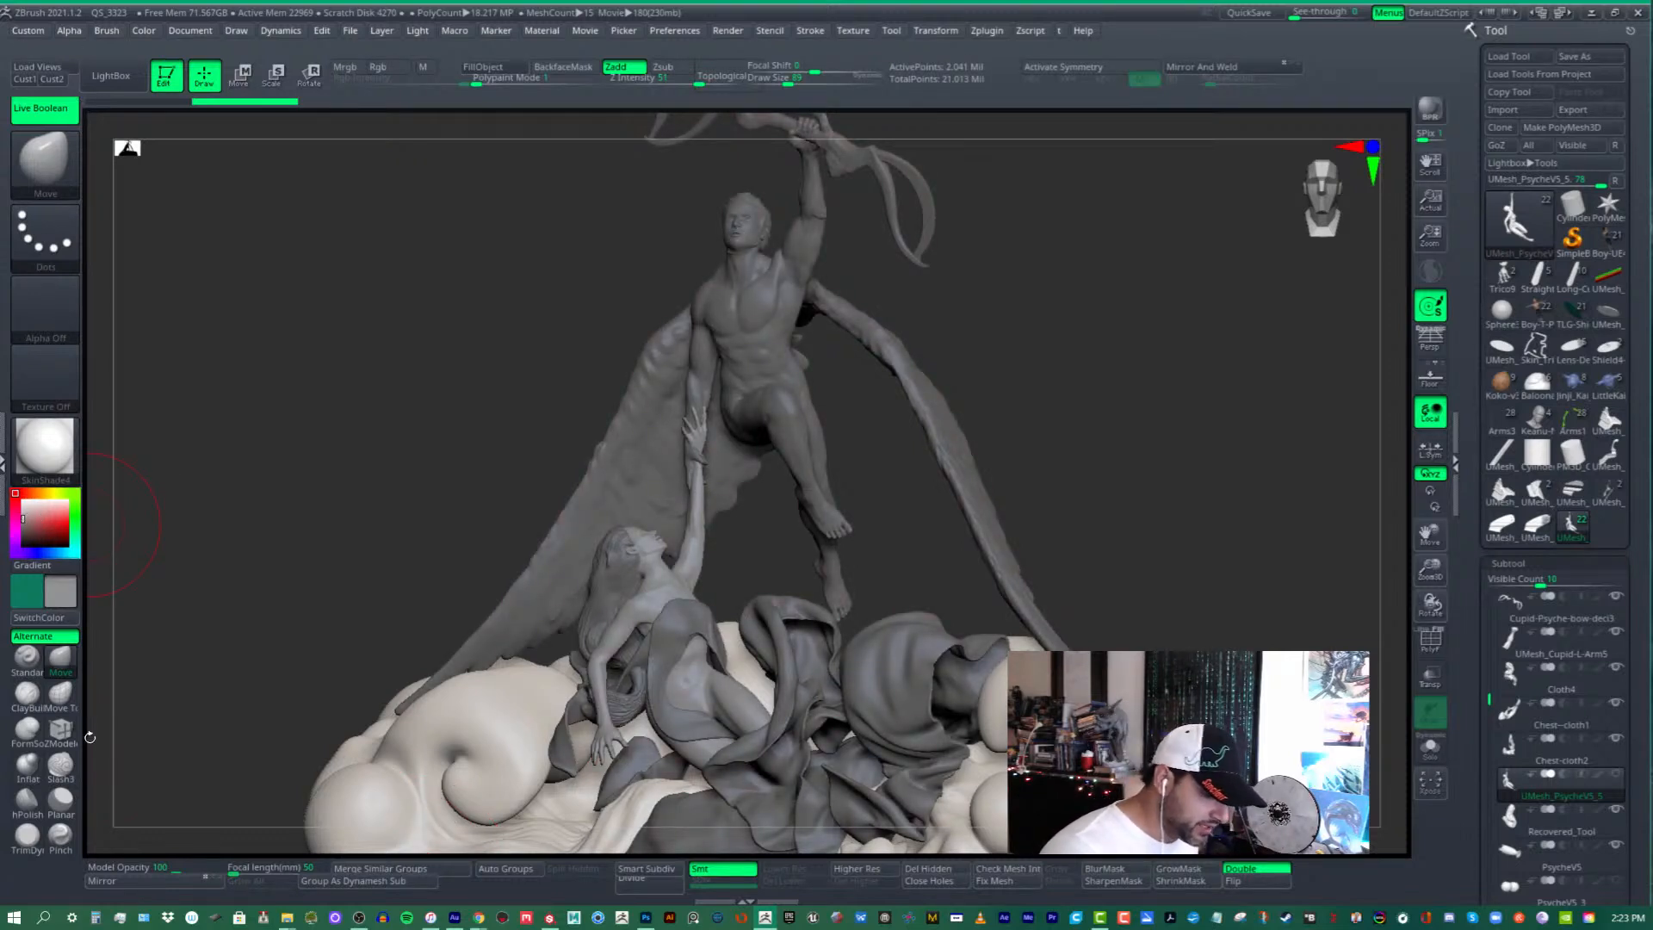
# - Examine the whole composition from slightly different angles, including the cloud base, and inspect Psyche's upper body up close
pyautogui.moveTo(803, 446); pyautogui.dragTo(829, 456, button='right')
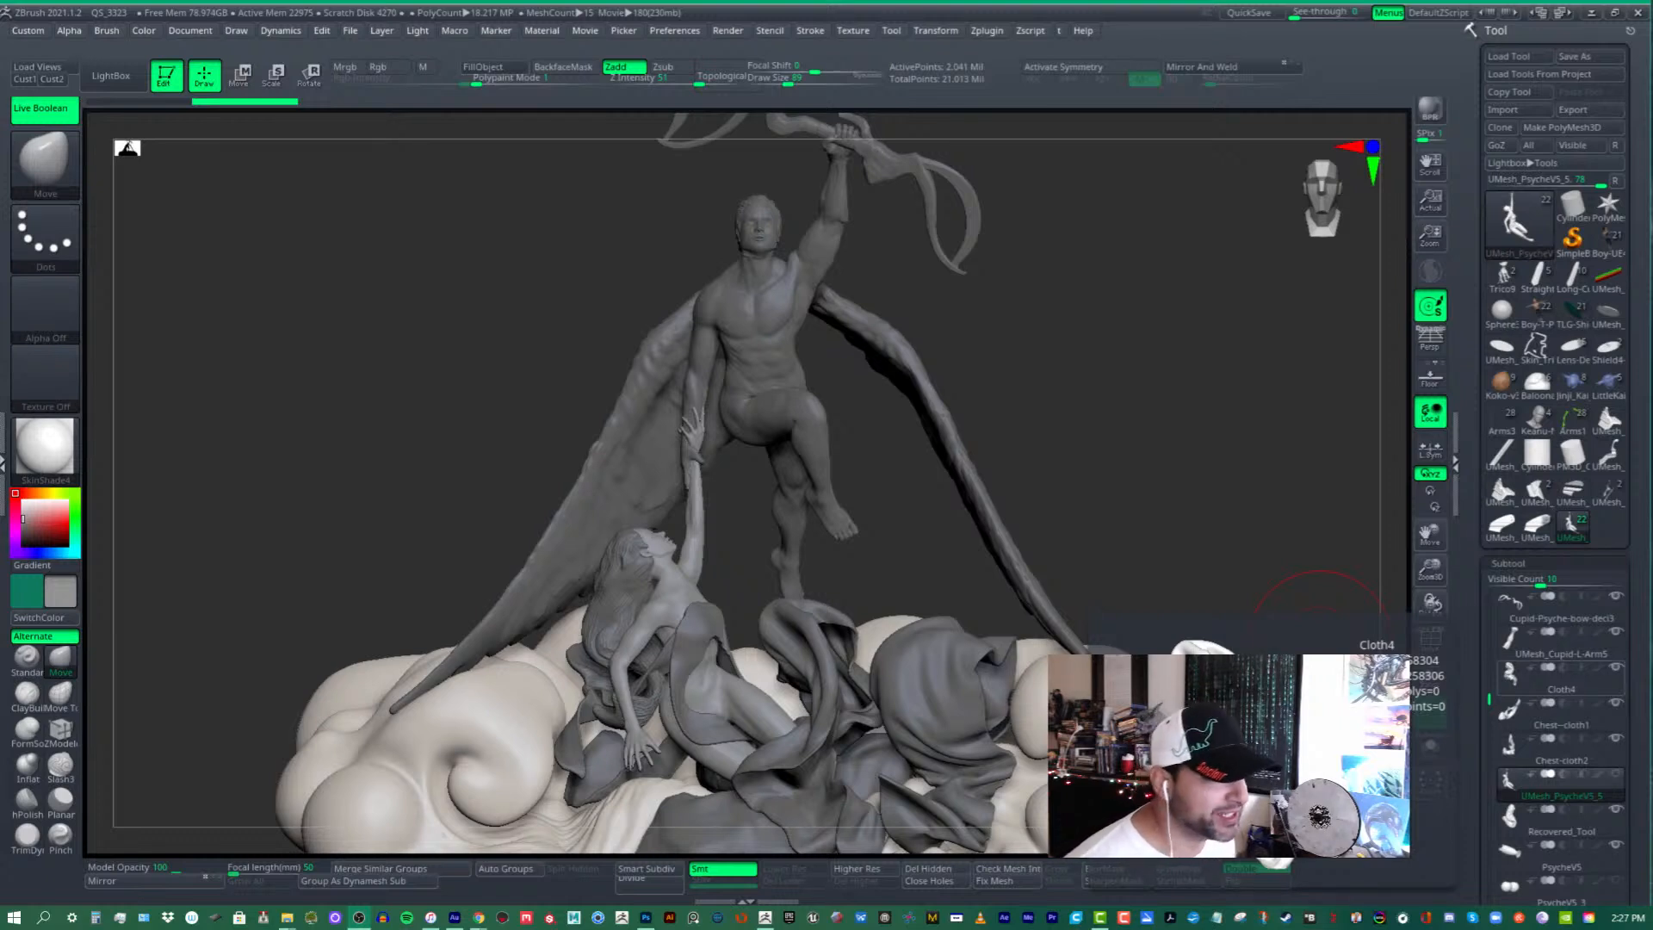
pyautogui.moveTo(1126, 482); pyautogui.dragTo(1159, 478)
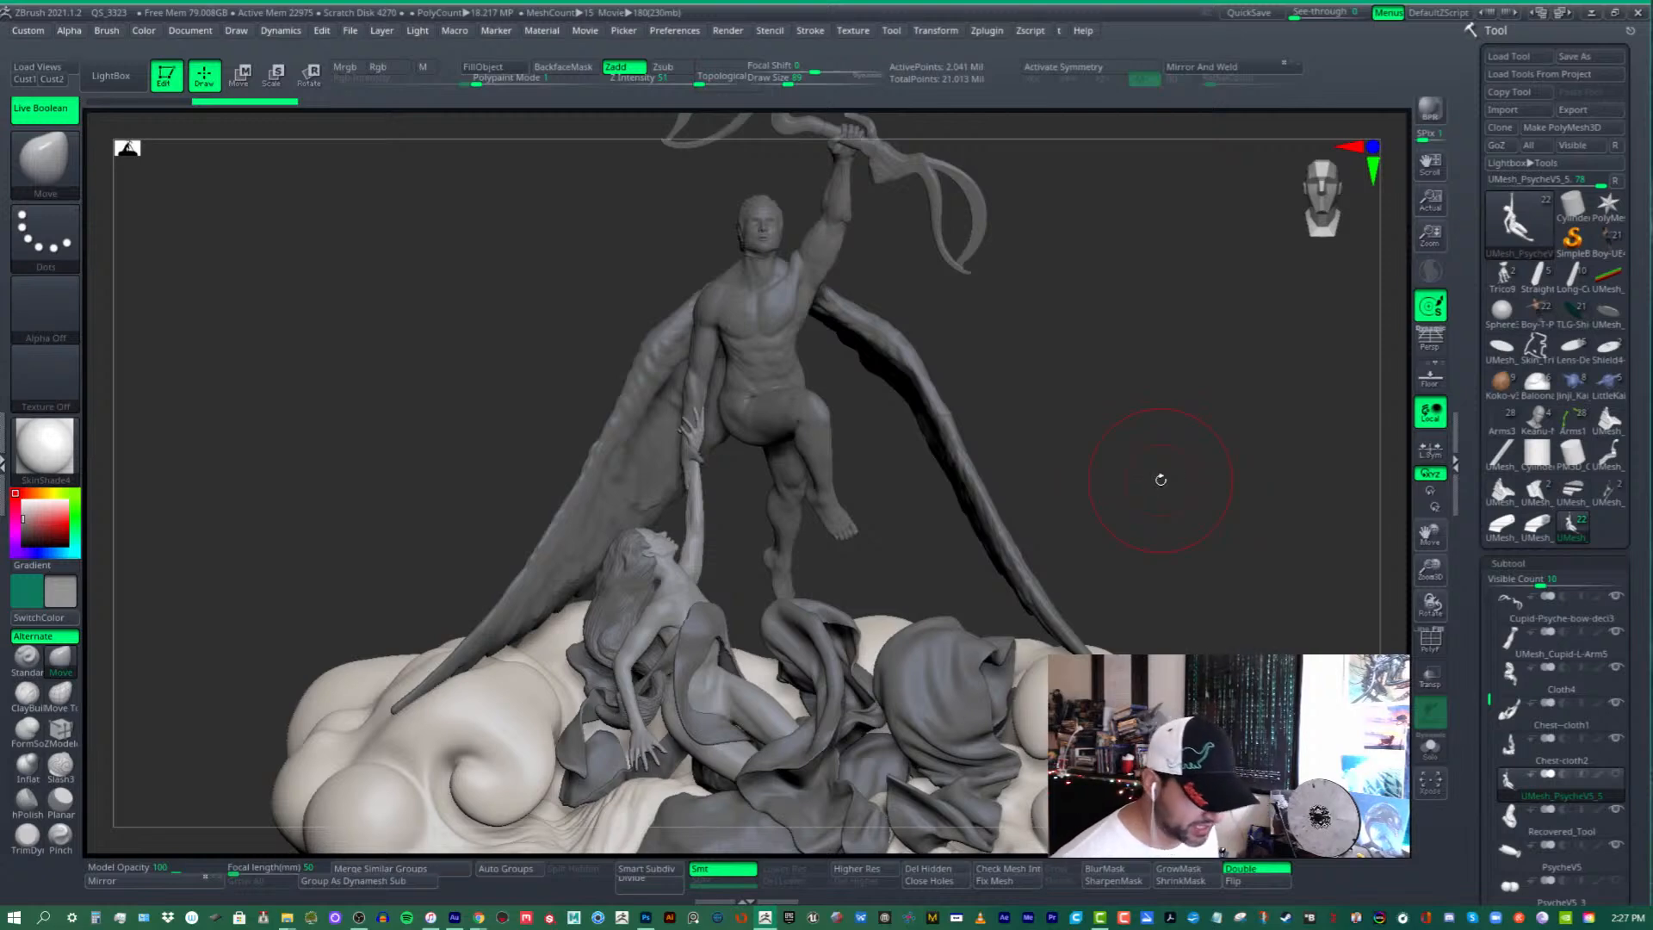
pyautogui.moveTo(1086, 379); pyautogui.dragTo(1062, 396)
pyautogui.keyDown('alt'); pyautogui.moveTo(757, 691); pyautogui.dragTo(818, 553, button='right'); pyautogui.keyUp('alt')
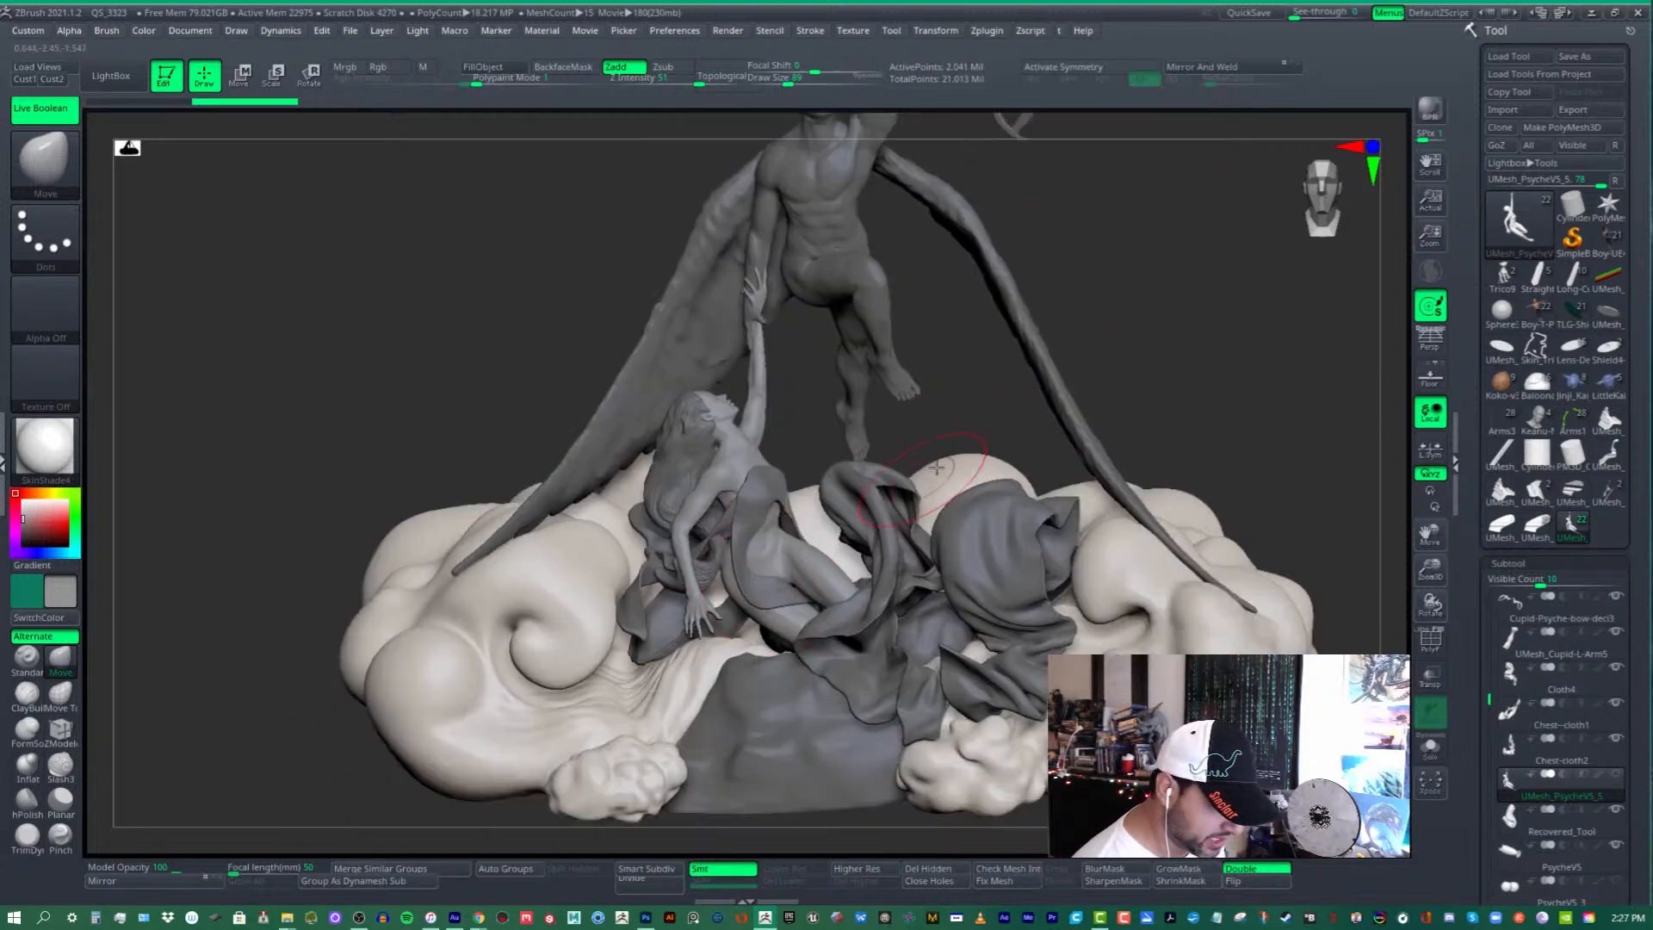
pyautogui.moveTo(973, 465); pyautogui.dragTo(1059, 508, button='right')
pyautogui.moveTo(737, 515)
pyautogui.mouseDown(button='right')
pyautogui.moveTo(667, 486)
pyautogui.moveTo(764, 528)
pyautogui.moveTo(734, 551)
pyautogui.moveTo(858, 800)
pyautogui.mouseUp(button='right')
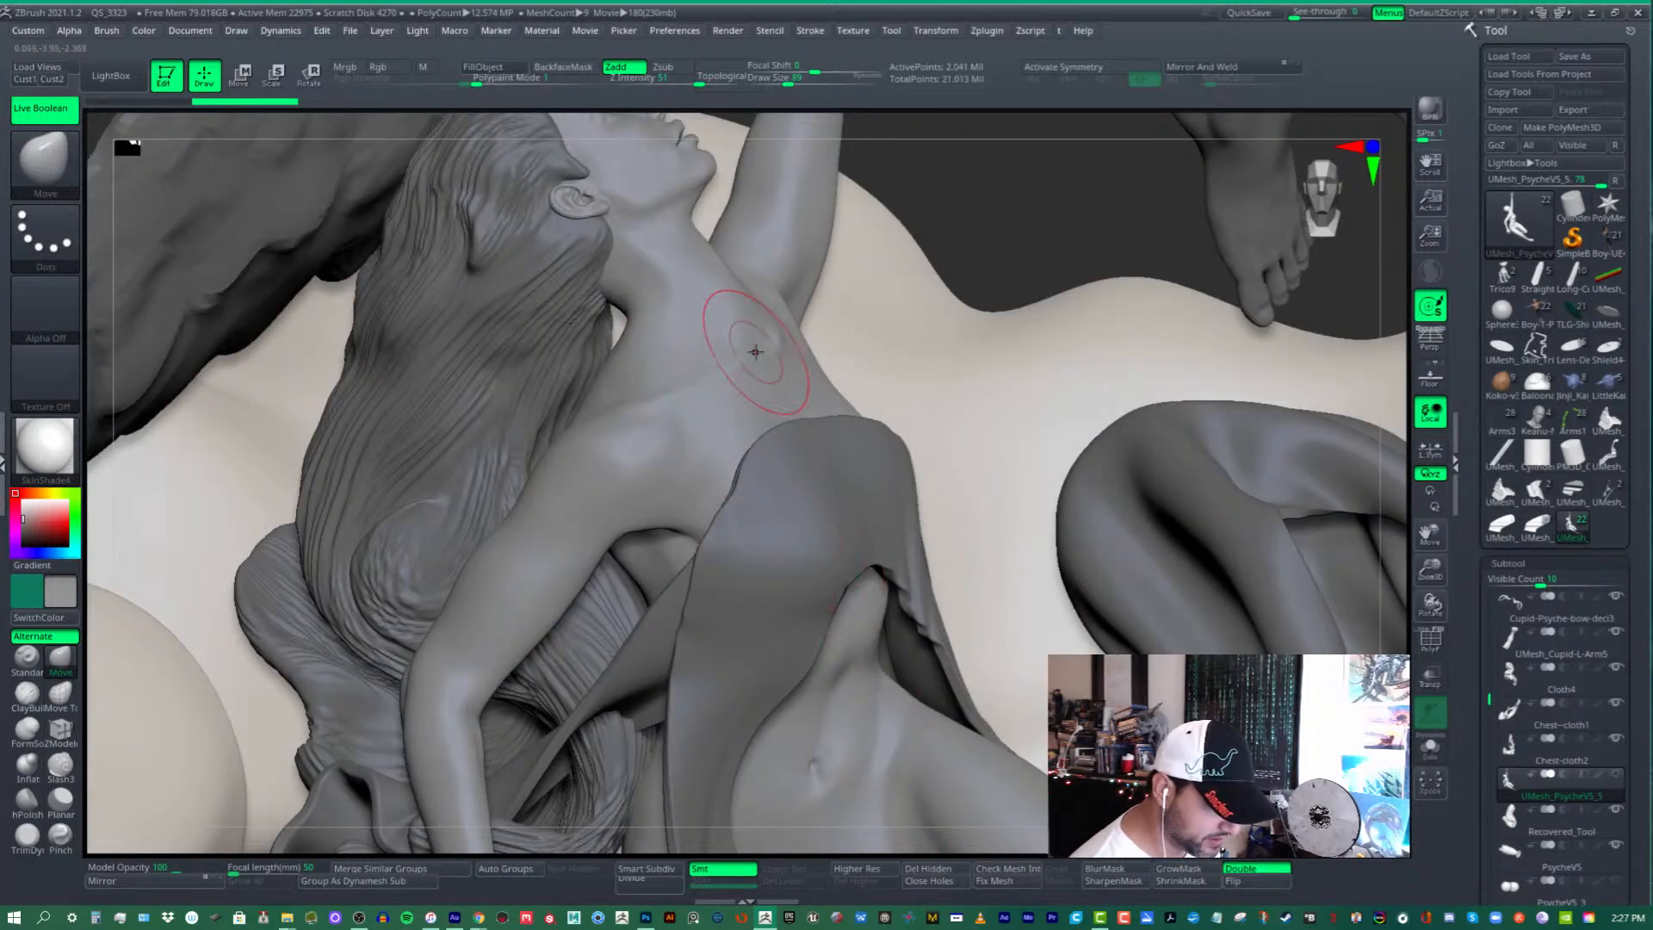
# - Inspect Psyche's polygroups with PolyFrame, first with wireframe lines and then as flat colours, and switch PolyFrame off
pyautogui.click(1431, 641)
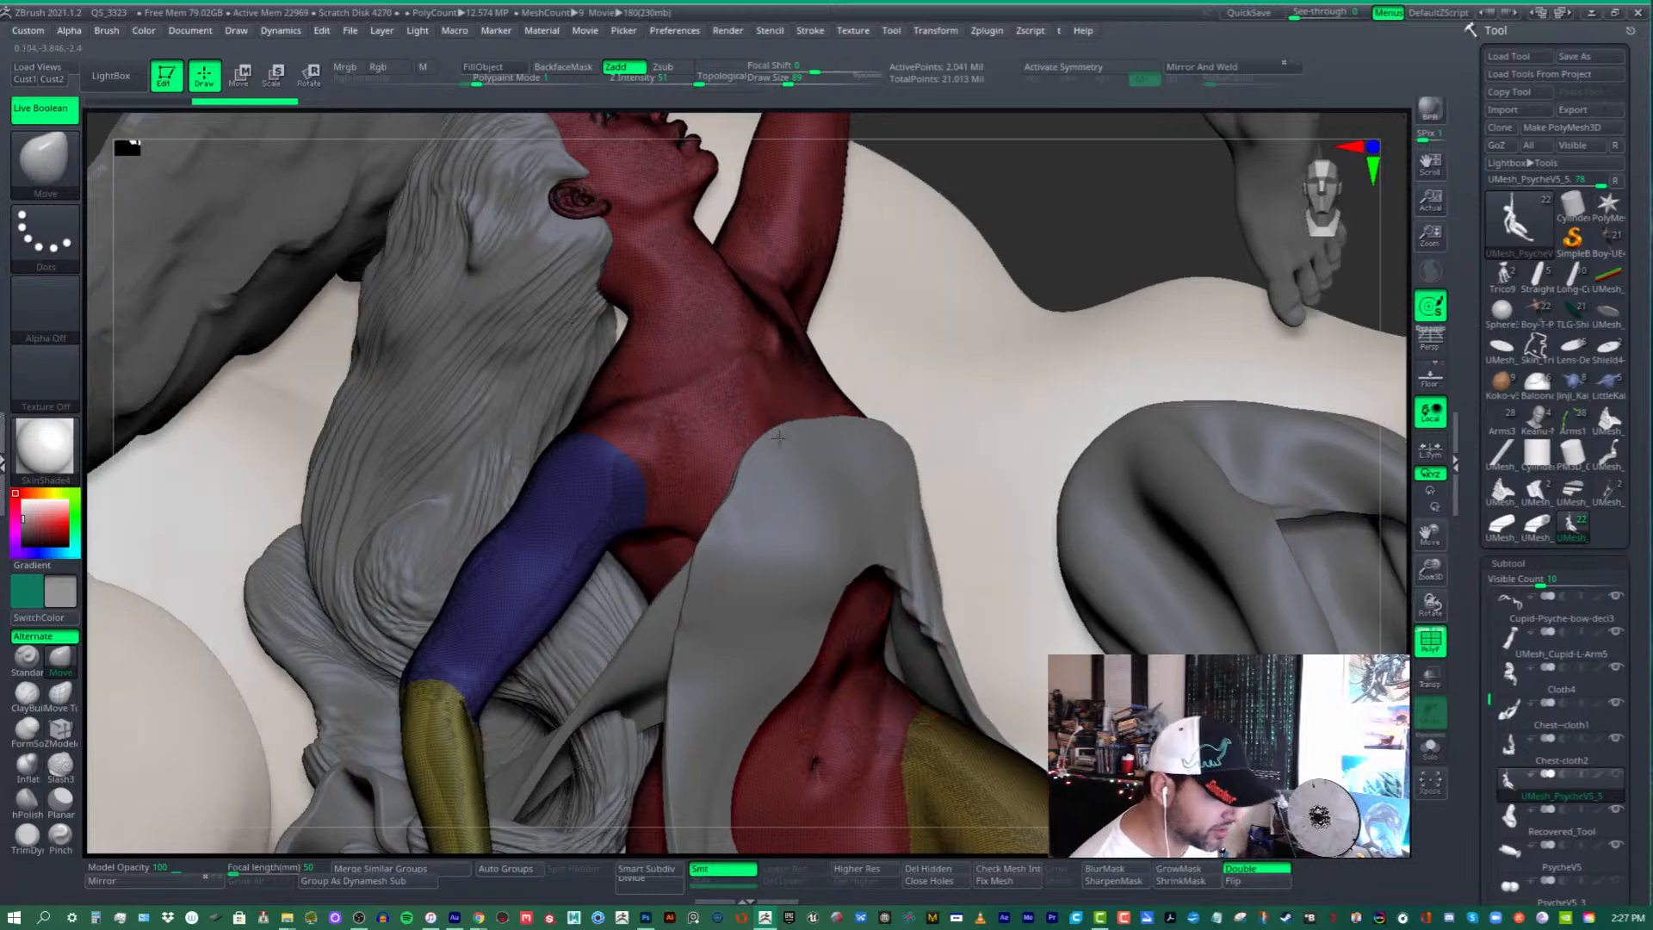
pyautogui.moveTo(779, 436); pyautogui.dragTo(867, 385, button='right')
pyautogui.moveTo(861, 258); pyautogui.dragTo(830, 402, button='right')
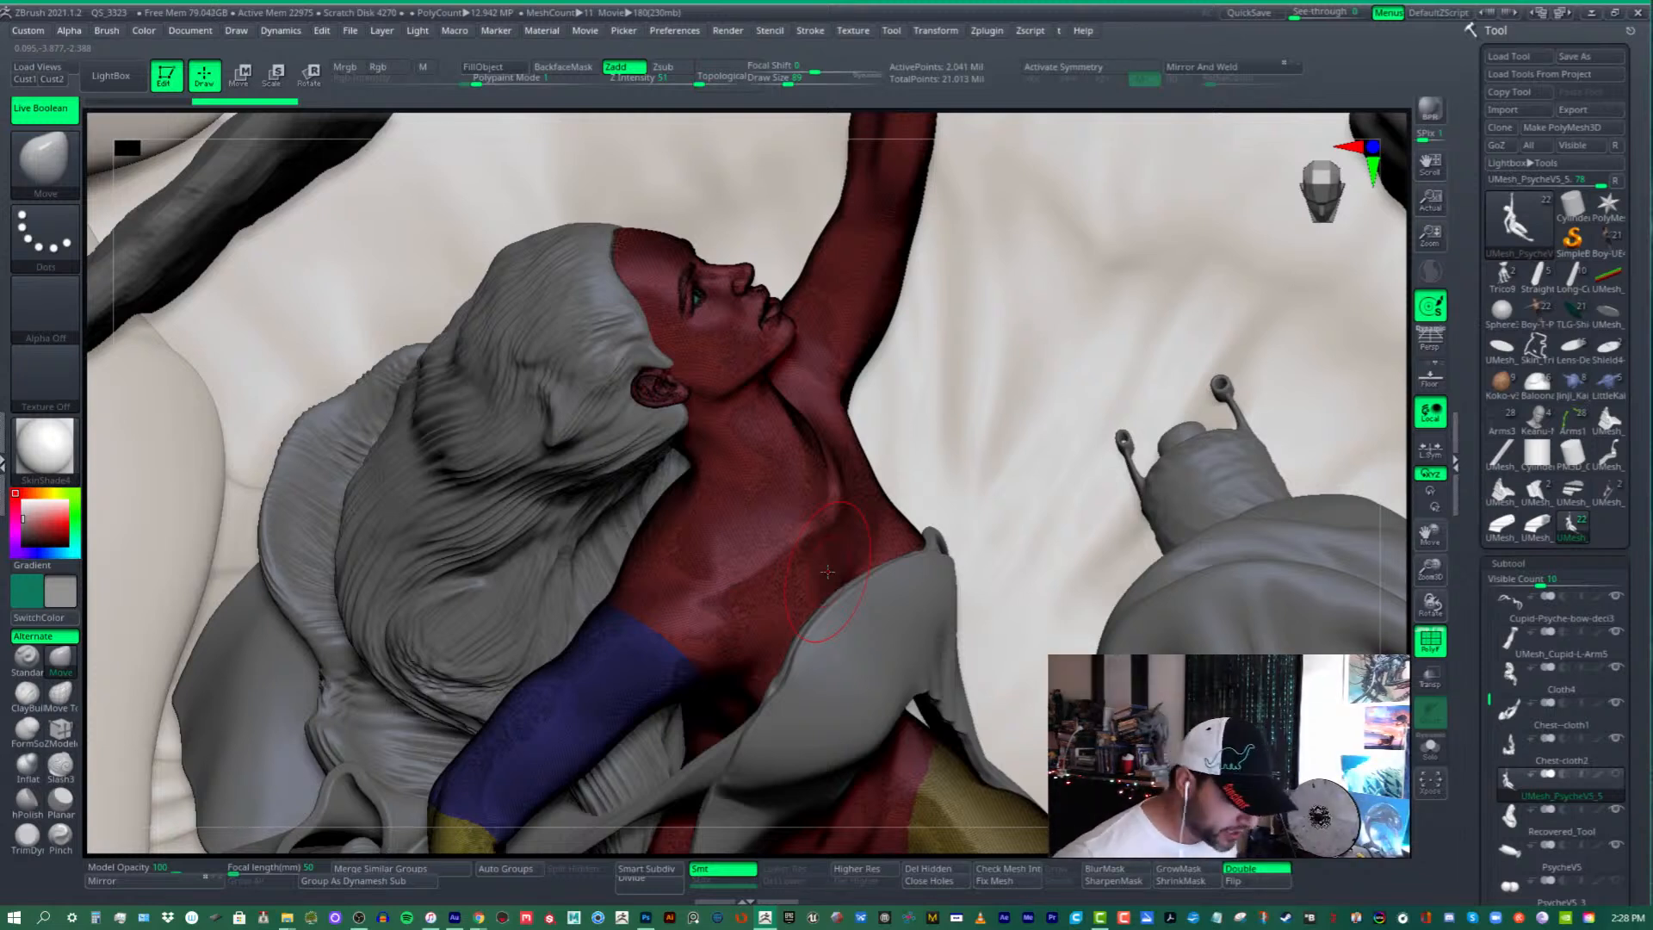
pyautogui.click(1427, 636)
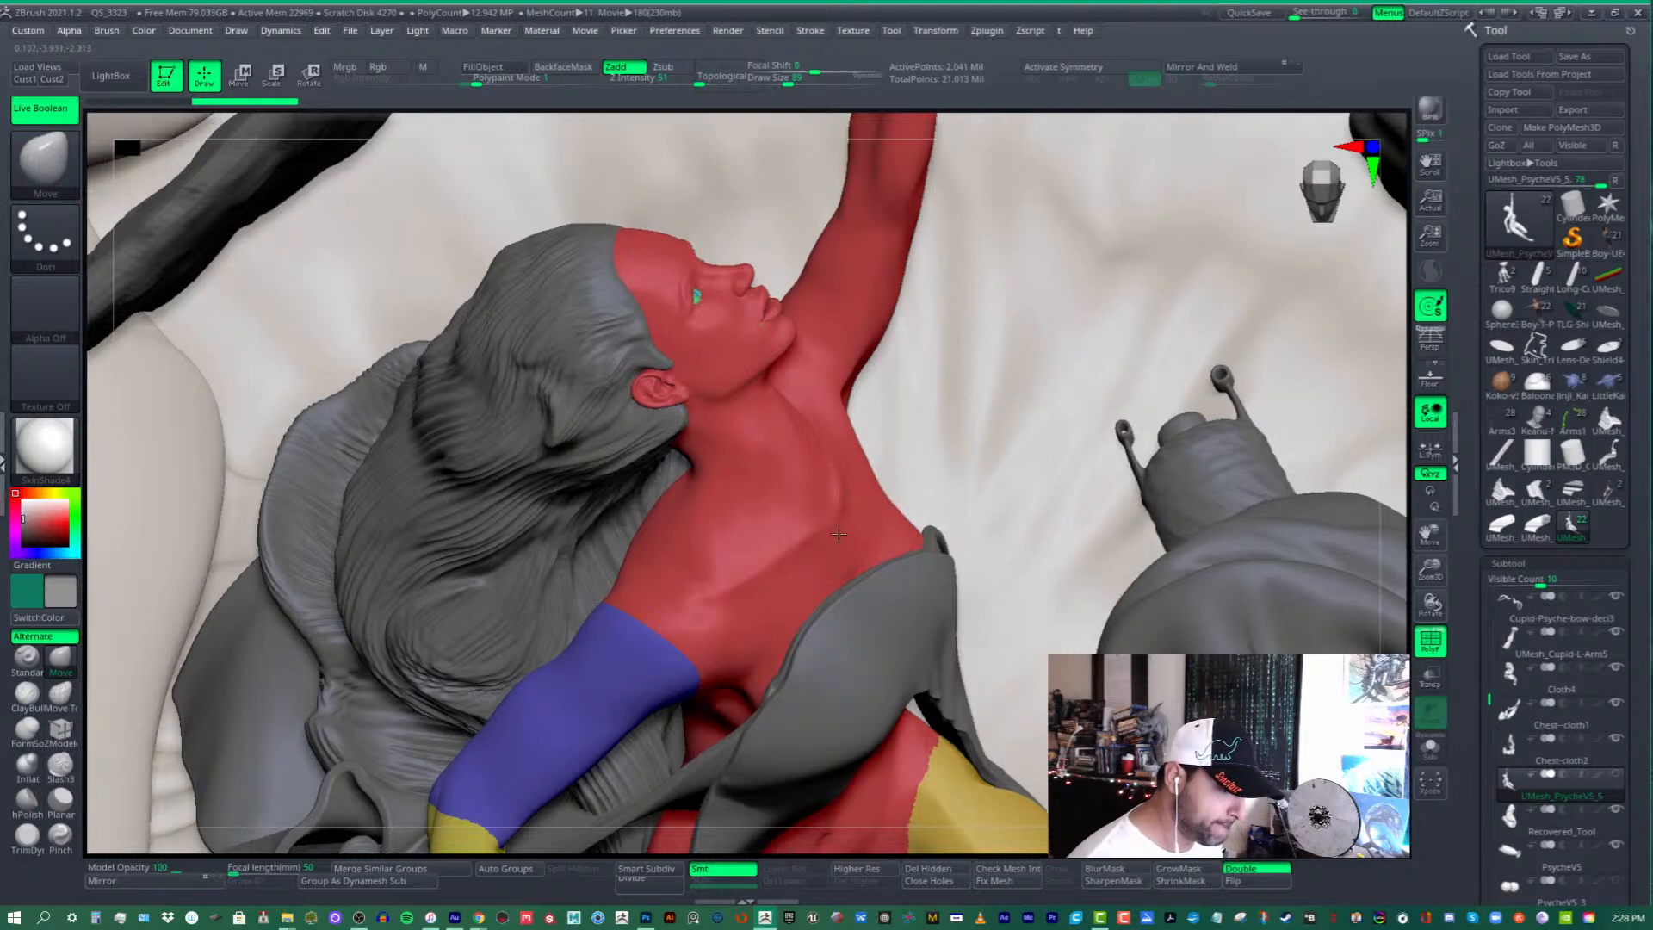
pyautogui.moveTo(914, 492); pyautogui.dragTo(738, 358, button='right')
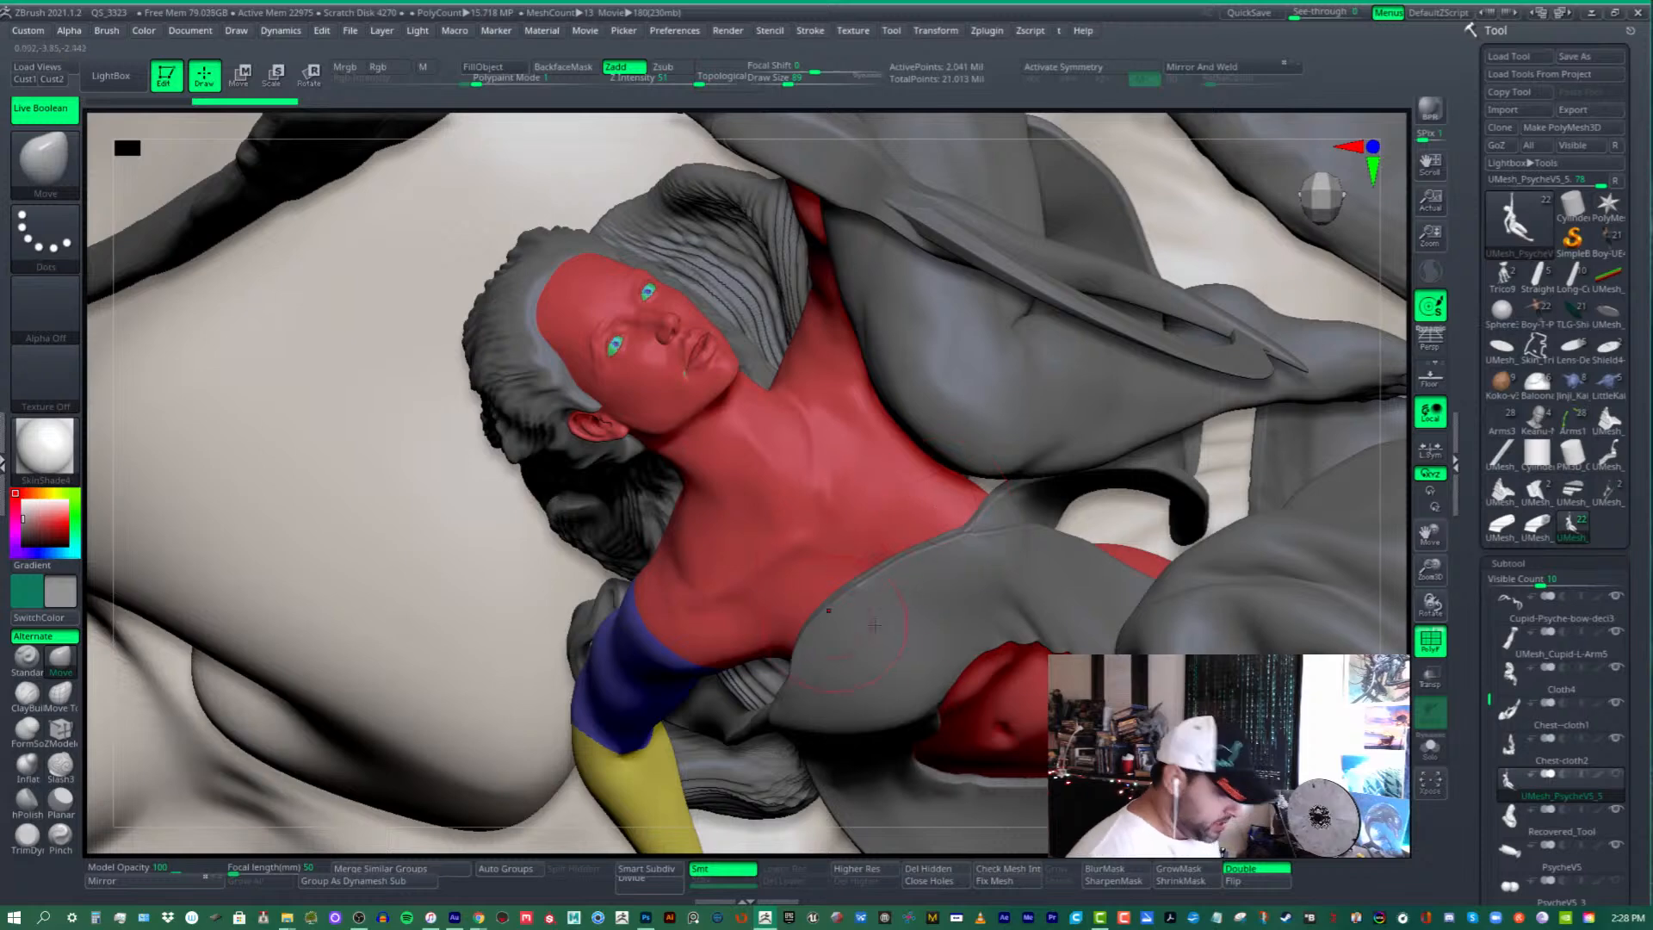
pyautogui.moveTo(686, 372)
pyautogui.keyDown('ctrl'); pyautogui.mouseDown(button='right')
pyautogui.moveTo(701, 448)
pyautogui.moveTo(713, 375)
pyautogui.moveTo(756, 487)
pyautogui.moveTo(785, 440)
pyautogui.moveTo(753, 462)
pyautogui.moveTo(792, 522)
pyautogui.moveTo(818, 483)
pyautogui.mouseUp(button='right'); pyautogui.keyUp('ctrl')
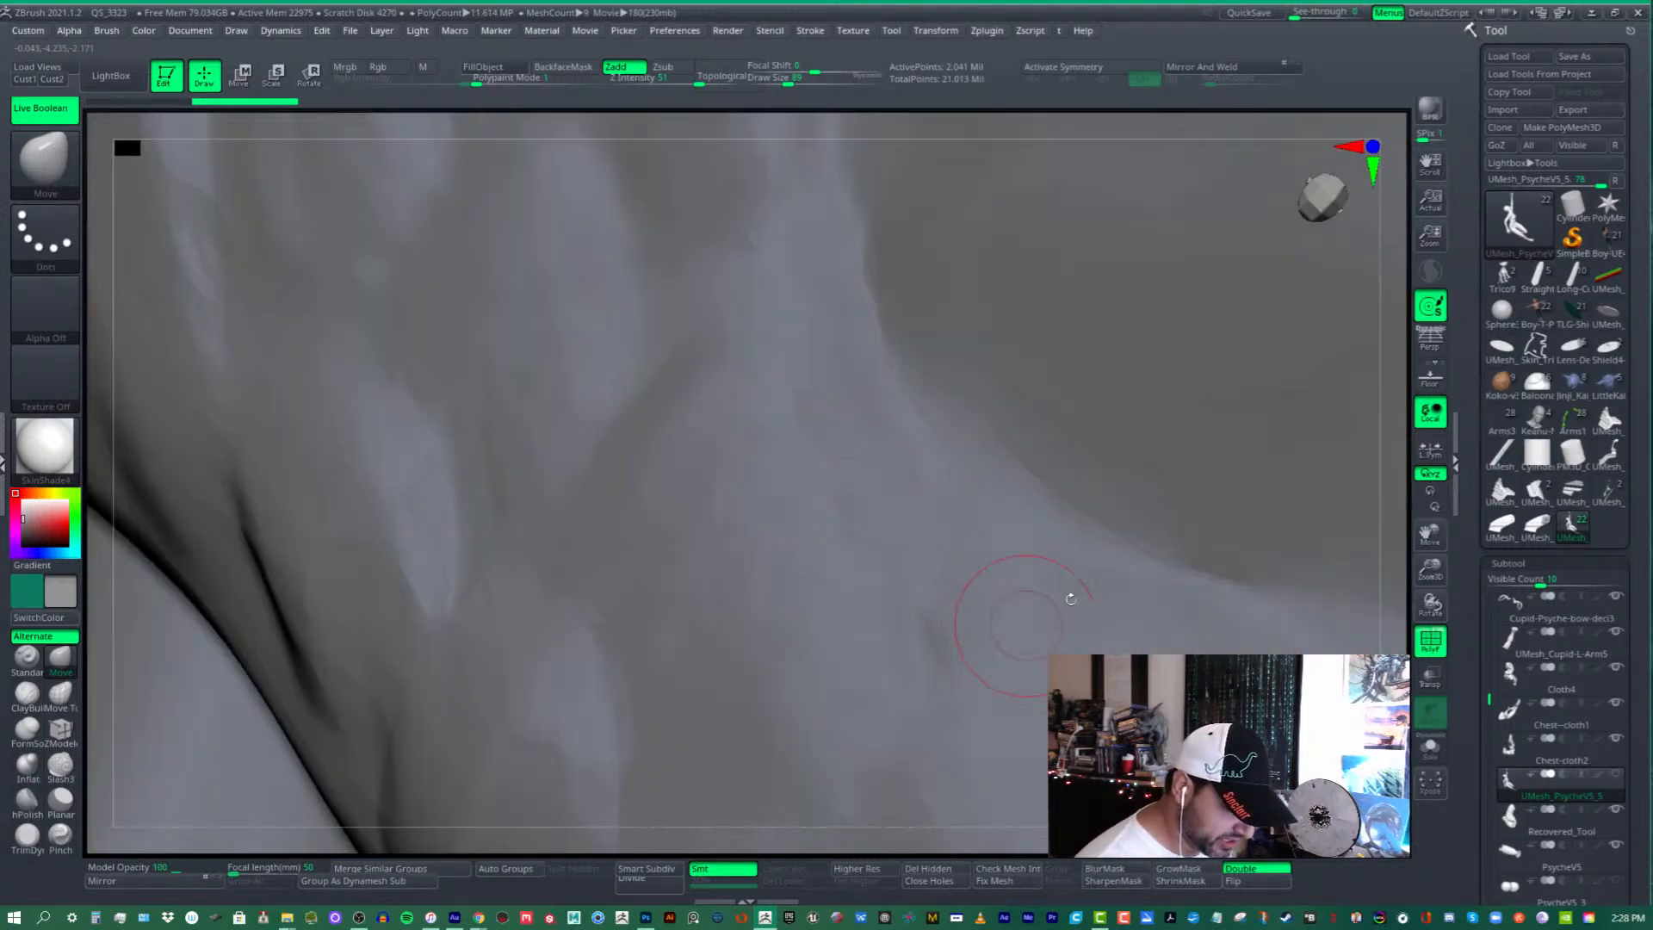
pyautogui.moveTo(947, 426); pyautogui.dragTo(806, 527, button='right')
pyautogui.hotkey('shift', 'f')
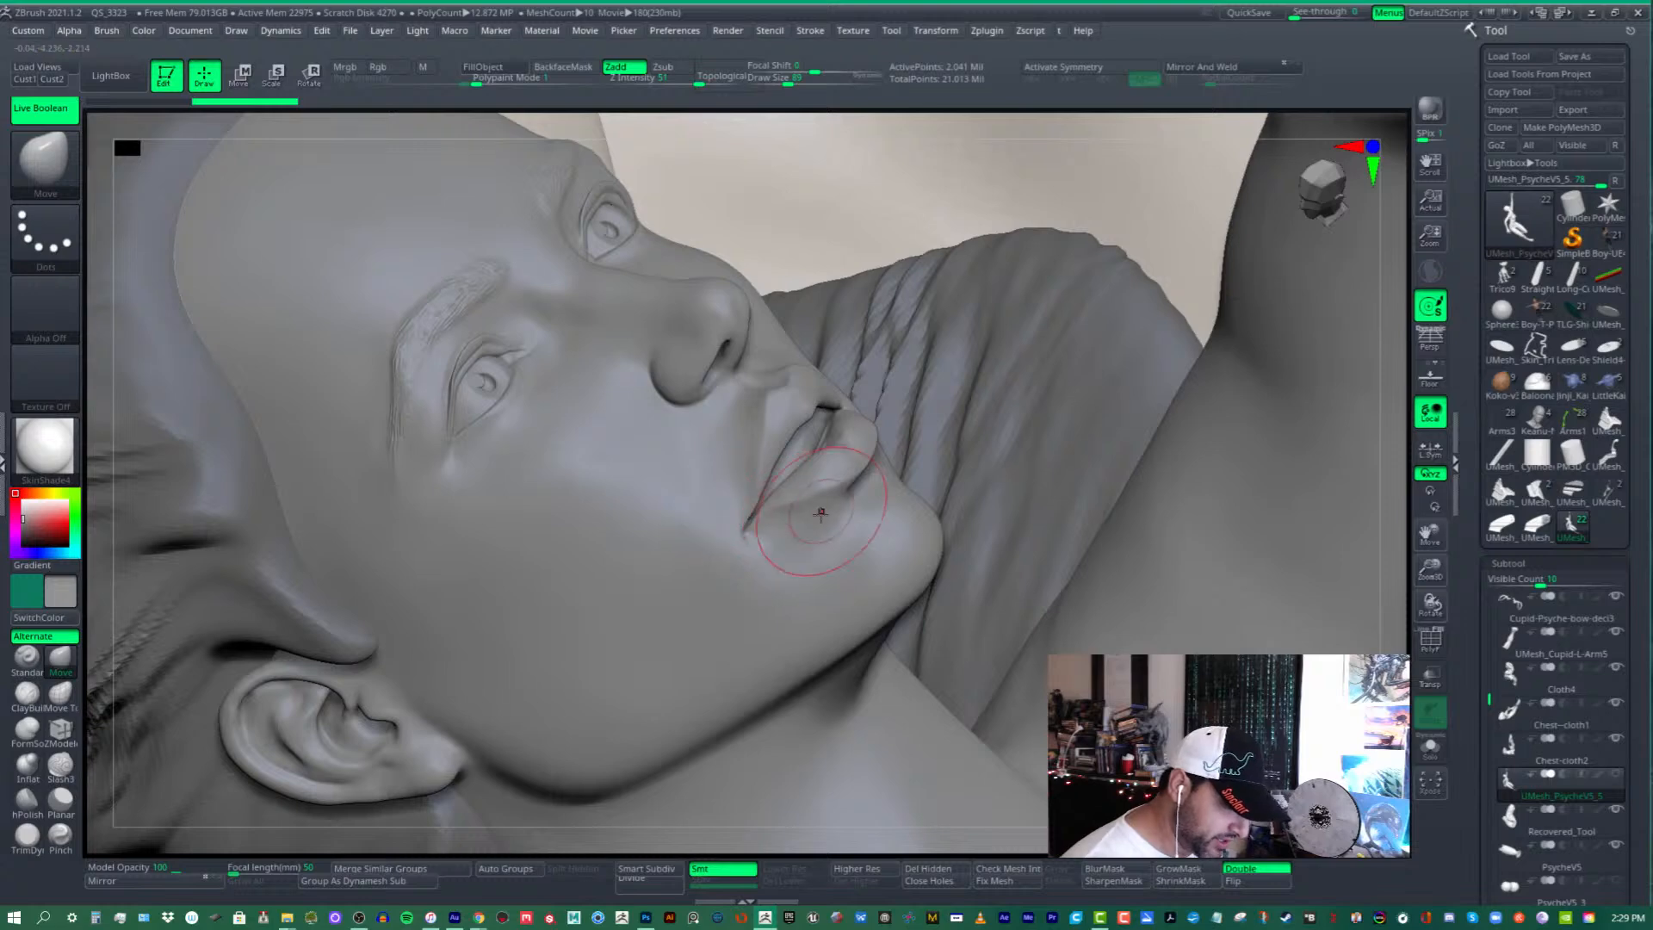
# - Examine Psyche's face, neck and draped torso up close from several angles
pyautogui.moveTo(818, 511)
pyautogui.mouseDown(button='right')
pyautogui.moveTo(808, 564)
pyautogui.moveTo(774, 546)
pyautogui.mouseUp(button='right')
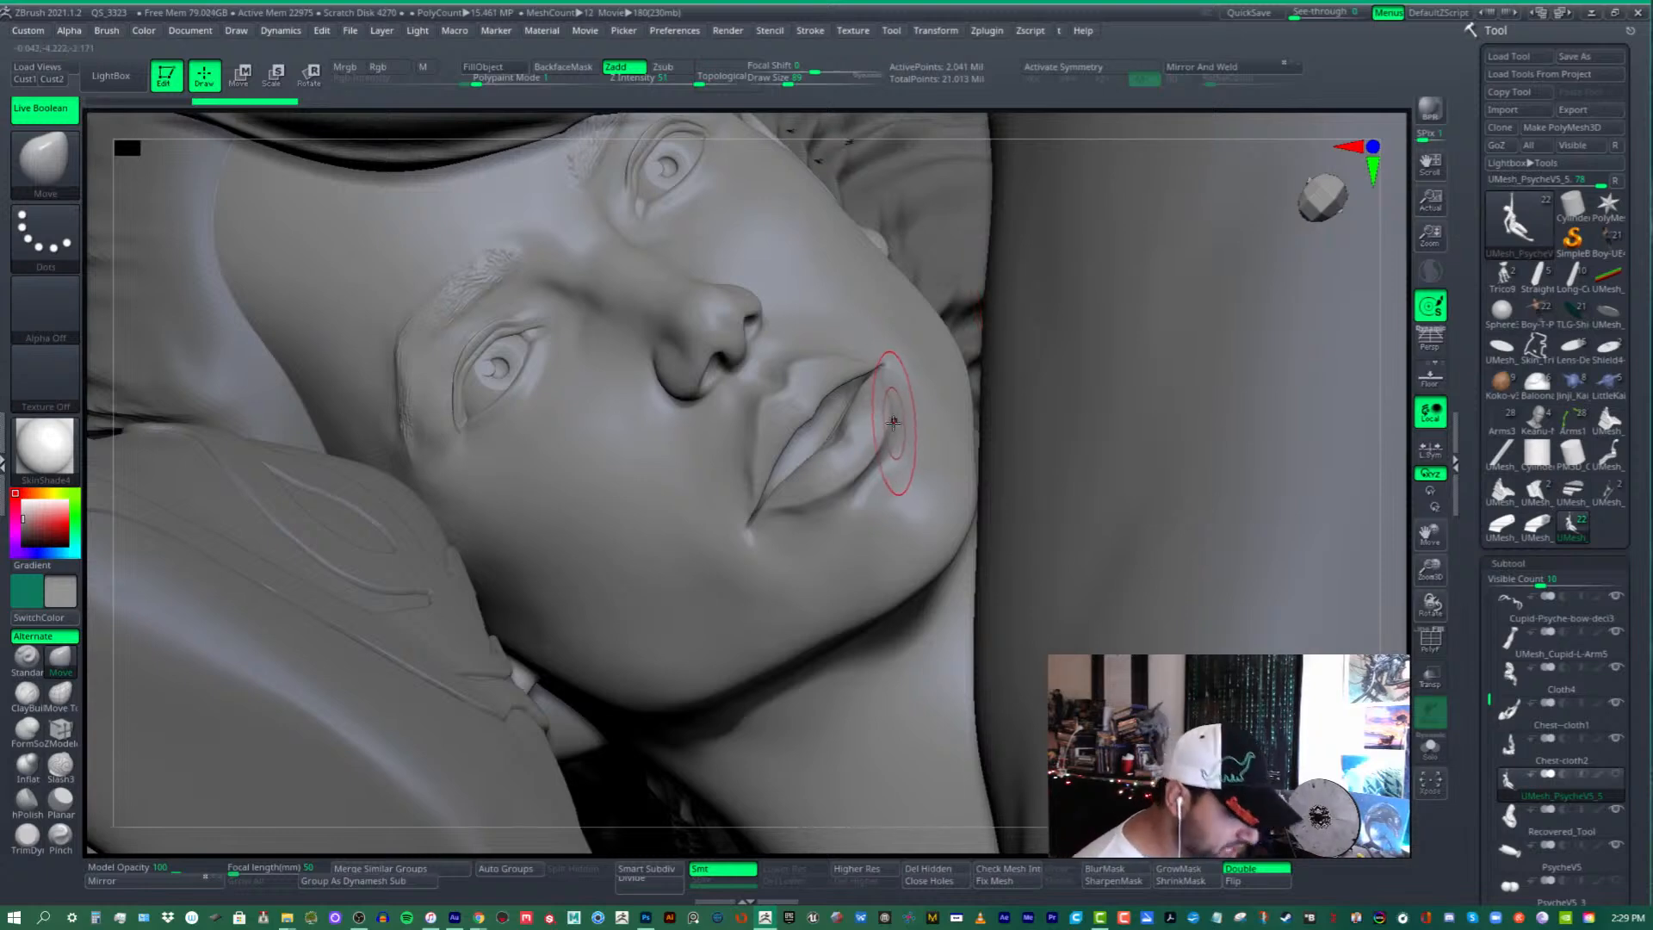
pyautogui.moveTo(896, 426); pyautogui.dragTo(905, 403, button='right')
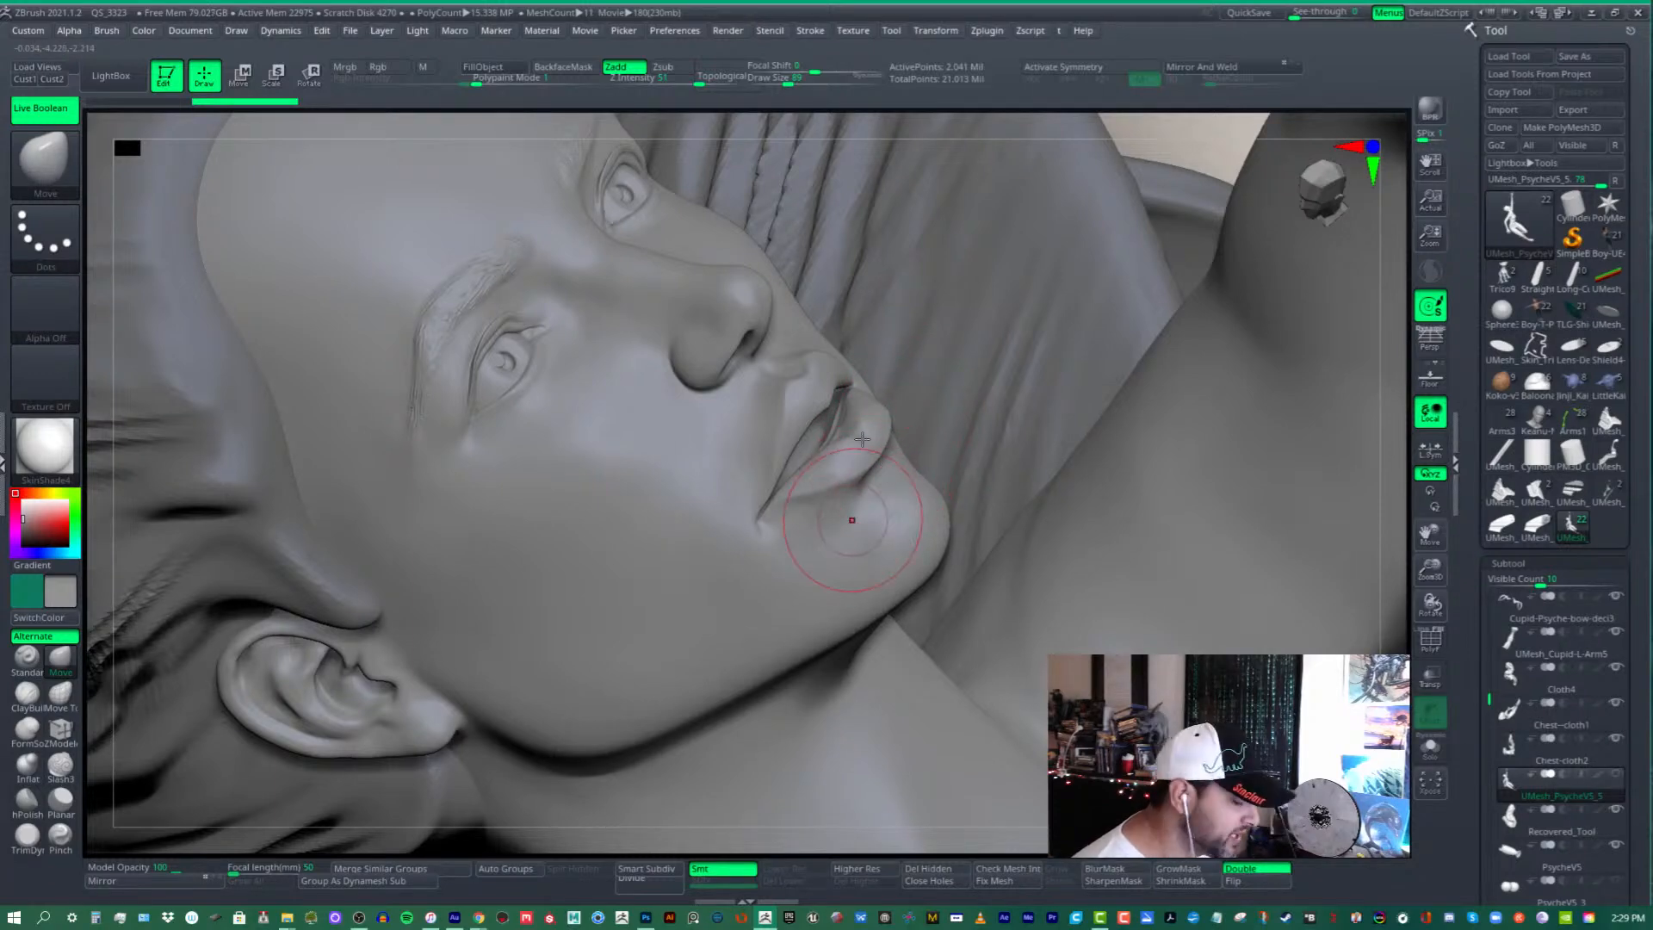
pyautogui.moveTo(861, 551); pyautogui.dragTo(875, 435, button='right')
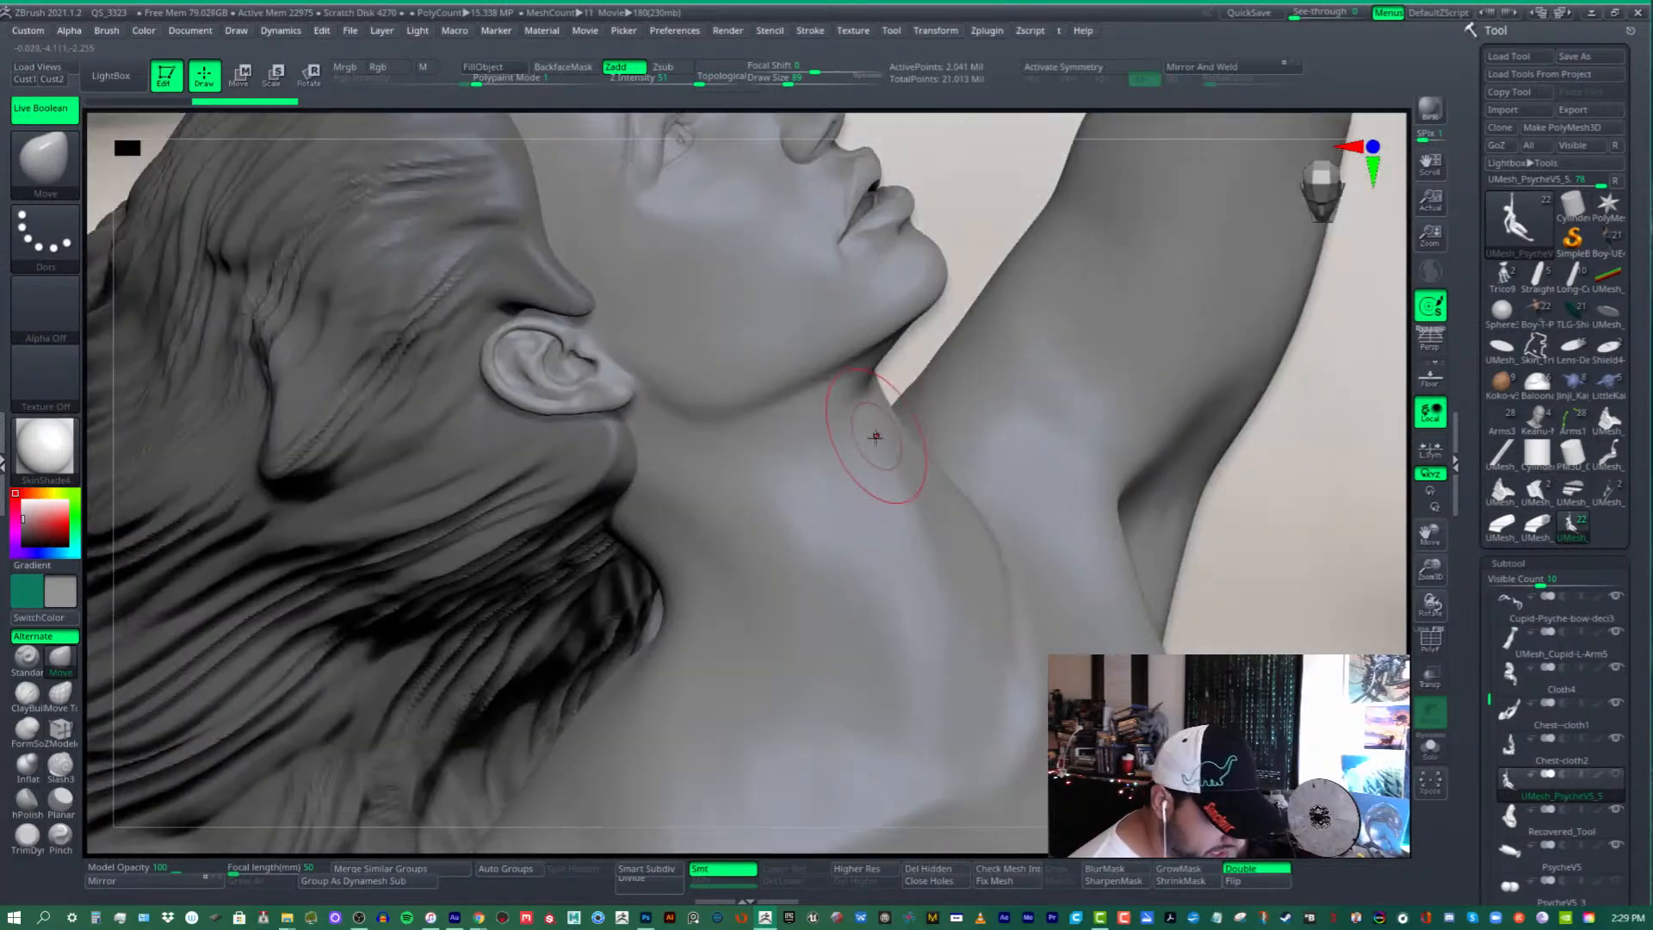
pyautogui.moveTo(886, 516); pyautogui.dragTo(1044, 307, button='right')
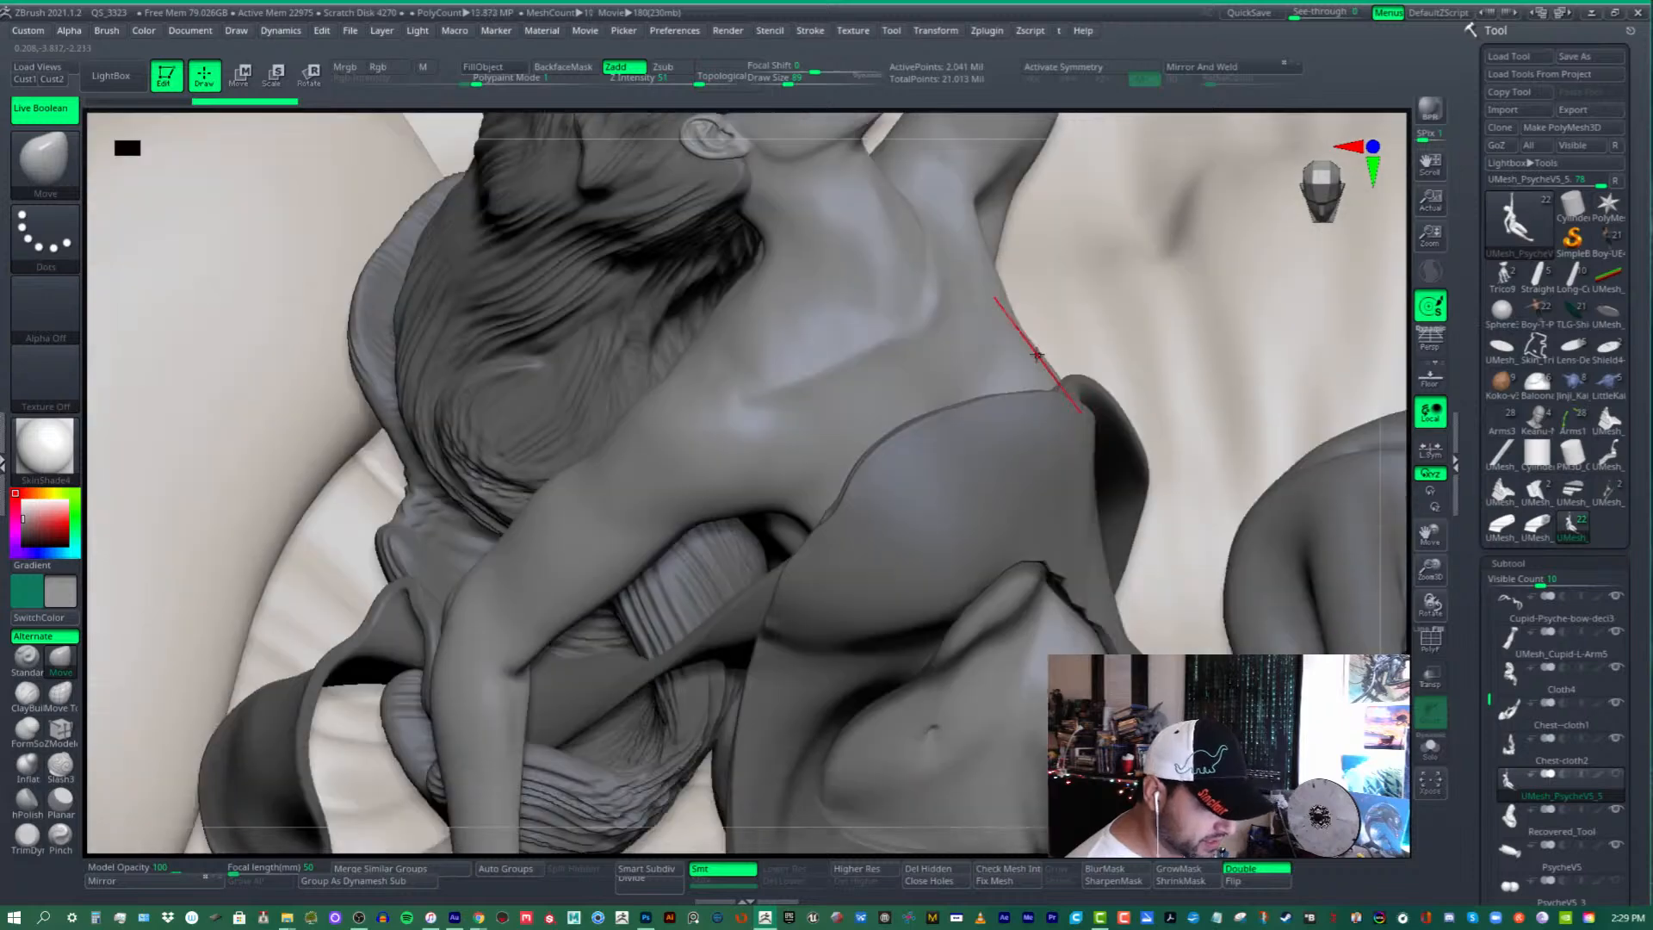
pyautogui.keyDown('alt'); pyautogui.moveTo(959, 689); pyautogui.dragTo(1046, 422, button='right'); pyautogui.keyUp('alt')
pyautogui.keyDown('alt'); pyautogui.moveTo(822, 629); pyautogui.dragTo(879, 458, button='right'); pyautogui.keyUp('alt')
# - Isolate Psyche's lowered hand by showing only that part of her mesh in Solo mode
pyautogui.moveTo(706, 650)
pyautogui.mouseDown(button='right')
pyautogui.moveTo(667, 644)
pyautogui.moveTo(720, 620)
pyautogui.moveTo(952, 379)
pyautogui.moveTo(793, 516)
pyautogui.moveTo(804, 475)
pyautogui.moveTo(1019, 484)
pyautogui.moveTo(779, 482)
pyautogui.moveTo(807, 472)
pyautogui.moveTo(828, 522)
pyautogui.moveTo(793, 544)
pyautogui.moveTo(798, 575)
pyautogui.moveTo(826, 579)
pyautogui.moveTo(844, 531)
pyautogui.moveTo(855, 568)
pyautogui.mouseUp(button='right')
pyautogui.press('ctrl')
pyautogui.hotkey('ctrl', 'z')
pyautogui.click(1432, 745)
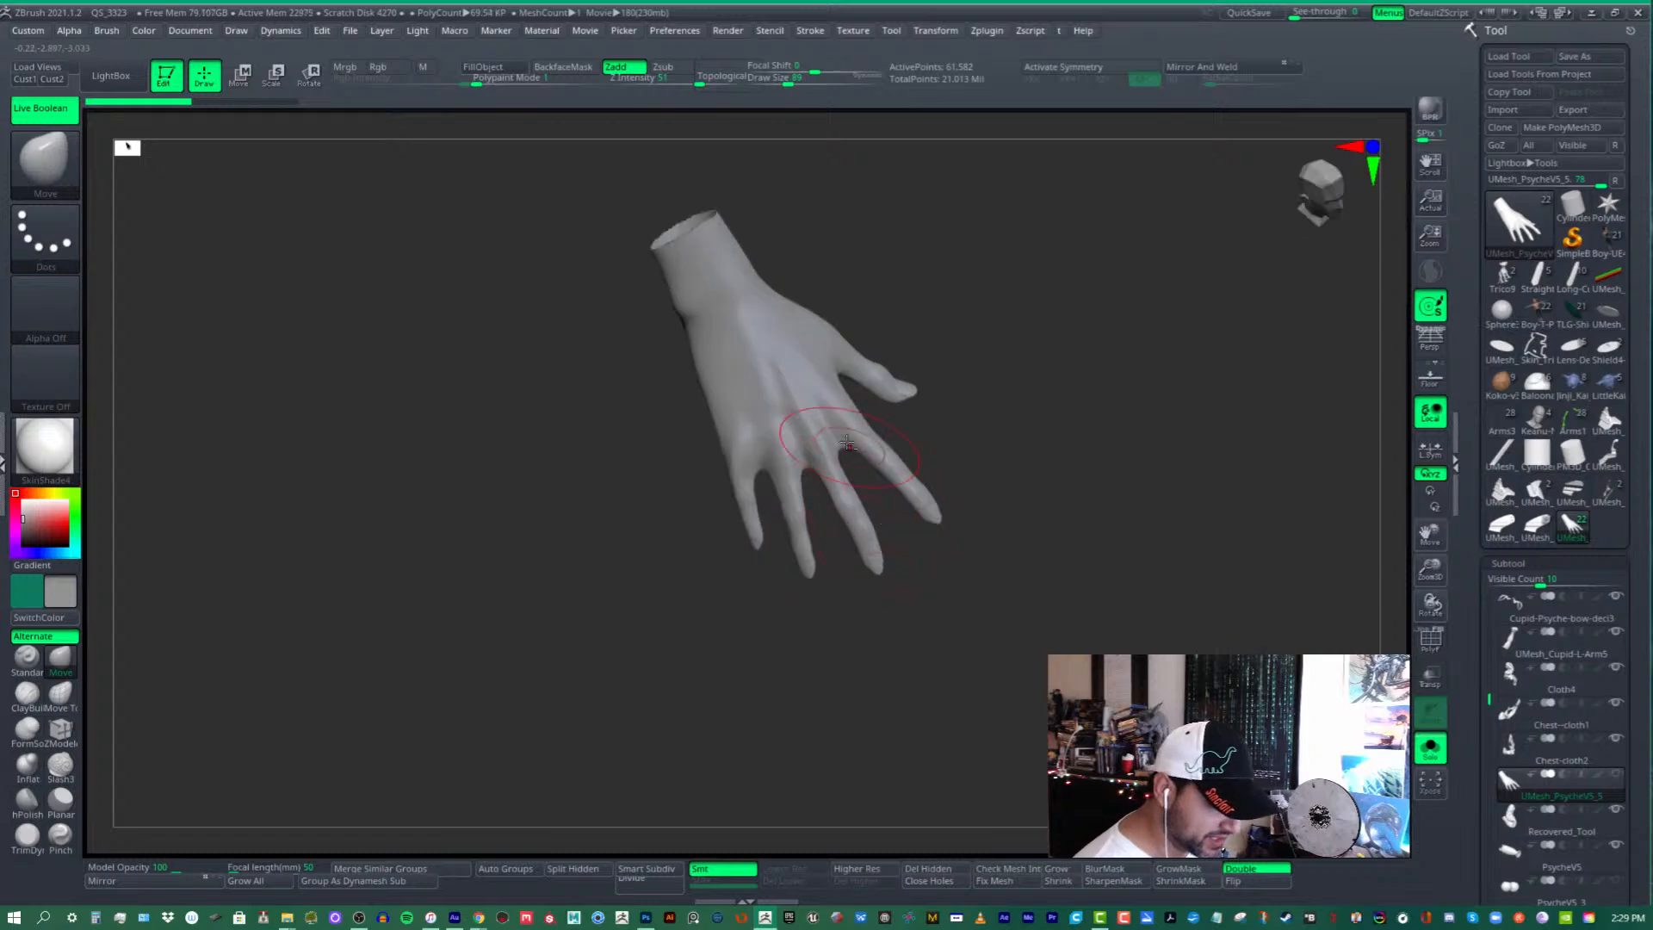
# - Smooth the creases across the middle of the palm with the Smooth brush
pyautogui.moveTo(854, 461)
pyautogui.keyDown('ctrl'); pyautogui.mouseDown(button='right')
pyautogui.moveTo(885, 537)
pyautogui.moveTo(867, 555)
pyautogui.moveTo(866, 483)
pyautogui.moveTo(831, 422)
pyautogui.moveTo(837, 482)
pyautogui.moveTo(785, 433)
pyautogui.mouseUp(button='right'); pyautogui.keyUp('ctrl')
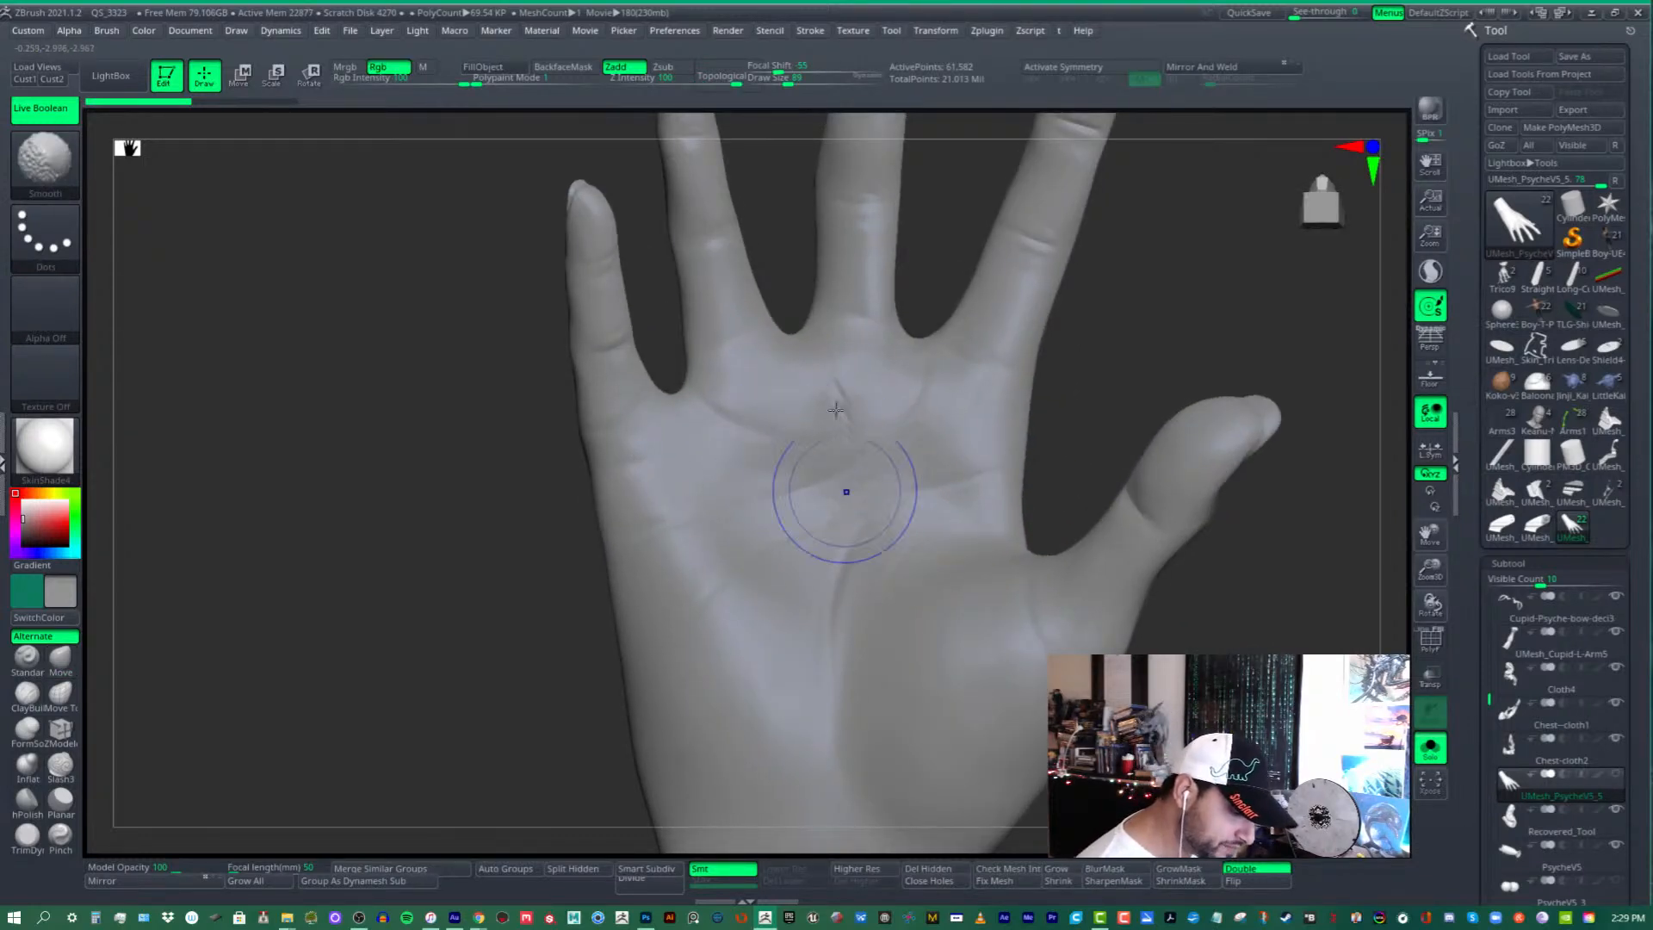
pyautogui.keyDown('shift'); pyautogui.moveTo(836, 410); pyautogui.dragTo(863, 564); pyautogui.keyUp('shift')
pyautogui.keyDown('ctrl'); pyautogui.moveTo(864, 568); pyautogui.dragTo(869, 490, button='right'); pyautogui.keyUp('ctrl')
pyautogui.moveTo(869, 491)
pyautogui.mouseDown(button='right')
pyautogui.moveTo(905, 505)
pyautogui.moveTo(886, 482)
pyautogui.moveTo(908, 501)
pyautogui.moveTo(922, 473)
pyautogui.mouseUp(button='right')
pyautogui.moveTo(1007, 538)
pyautogui.keyDown('alt'); pyautogui.mouseDown(button='right')
pyautogui.moveTo(896, 491)
pyautogui.moveTo(865, 457)
pyautogui.moveTo(889, 470)
pyautogui.moveTo(879, 543)
pyautogui.mouseUp(button='right'); pyautogui.keyUp('alt')
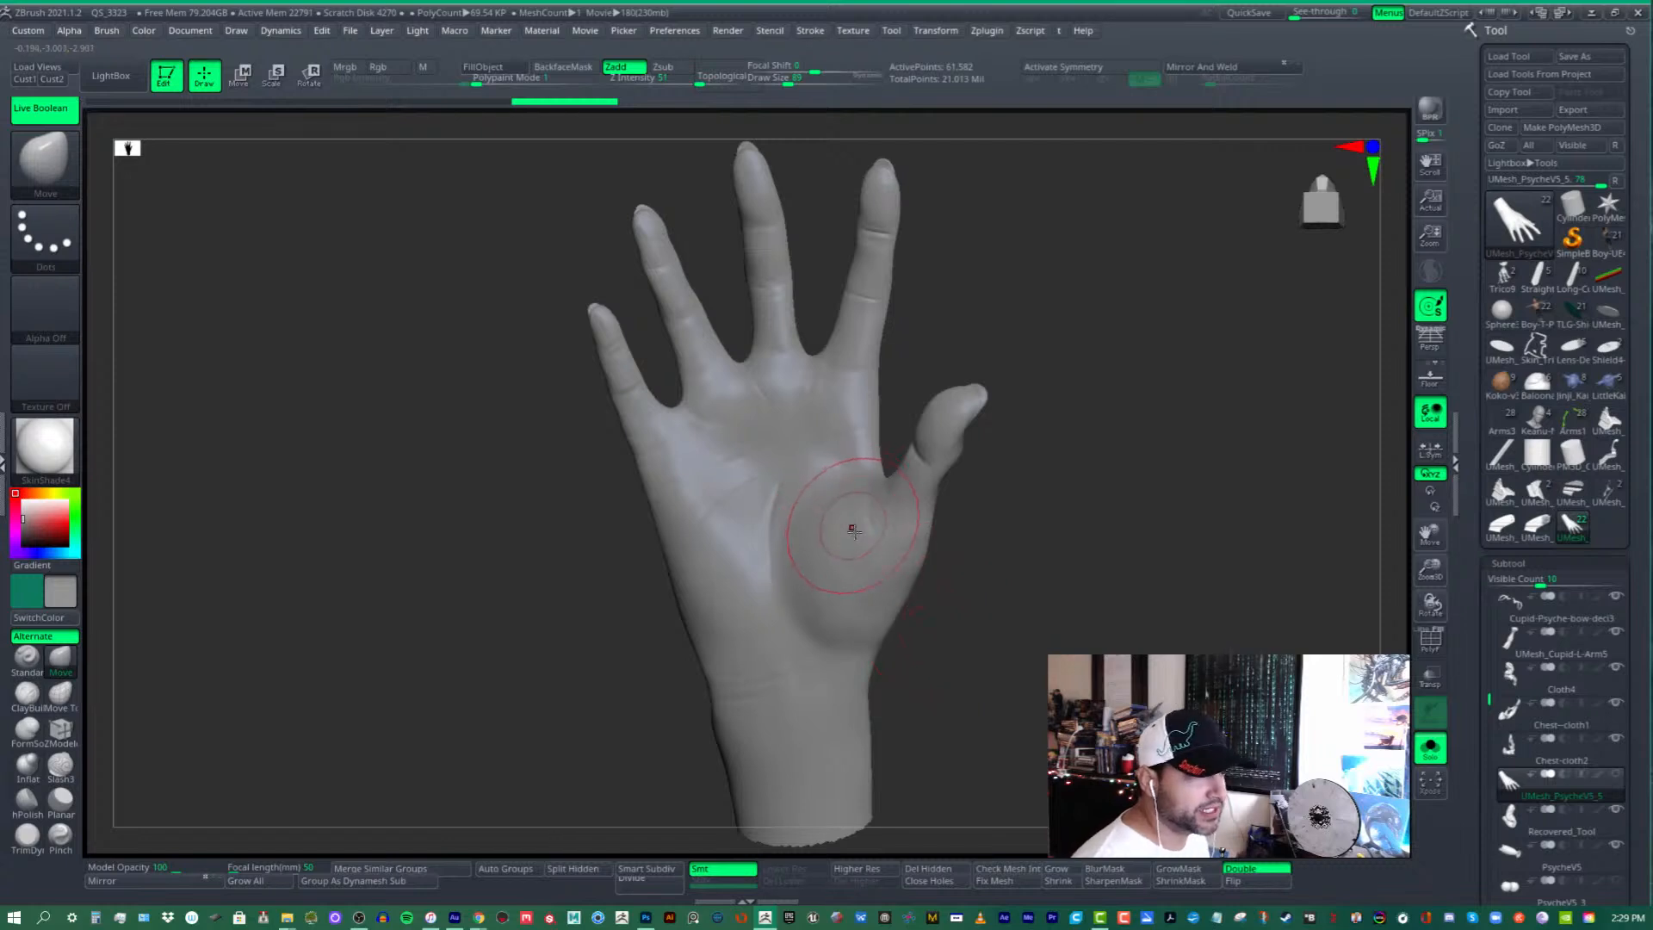
# - Turn off Live Boolean, set the Move brush's draw size to 136 and reshape the wrist's little-finger side
pyautogui.click(75, 120)
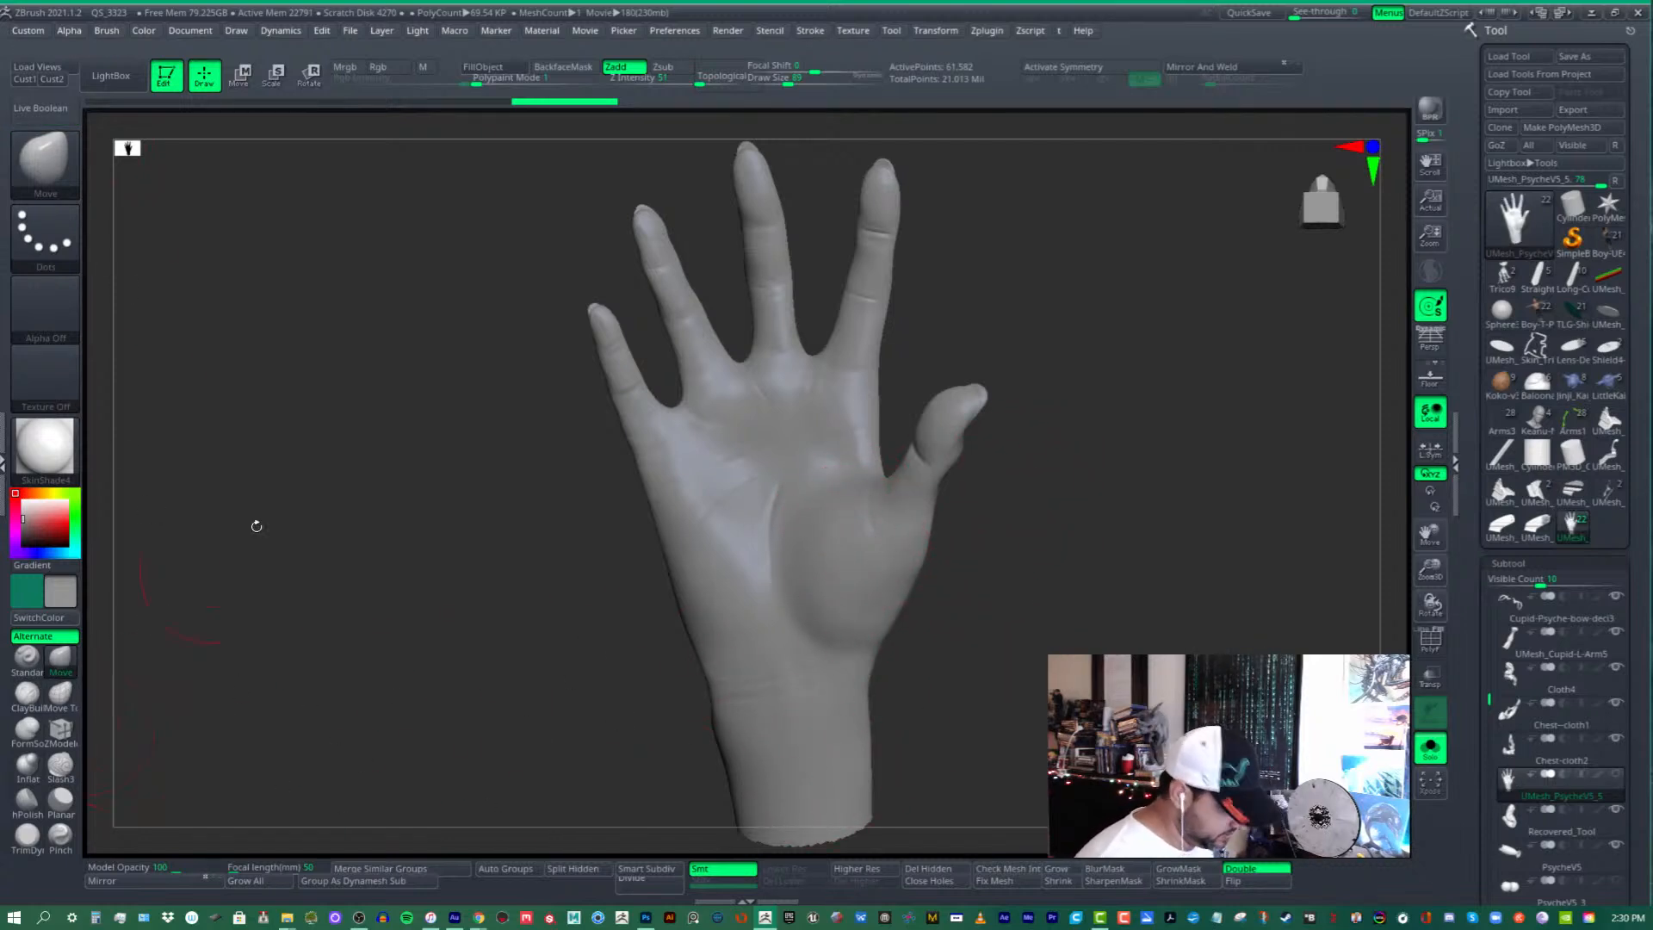
pyautogui.click(798, 78)
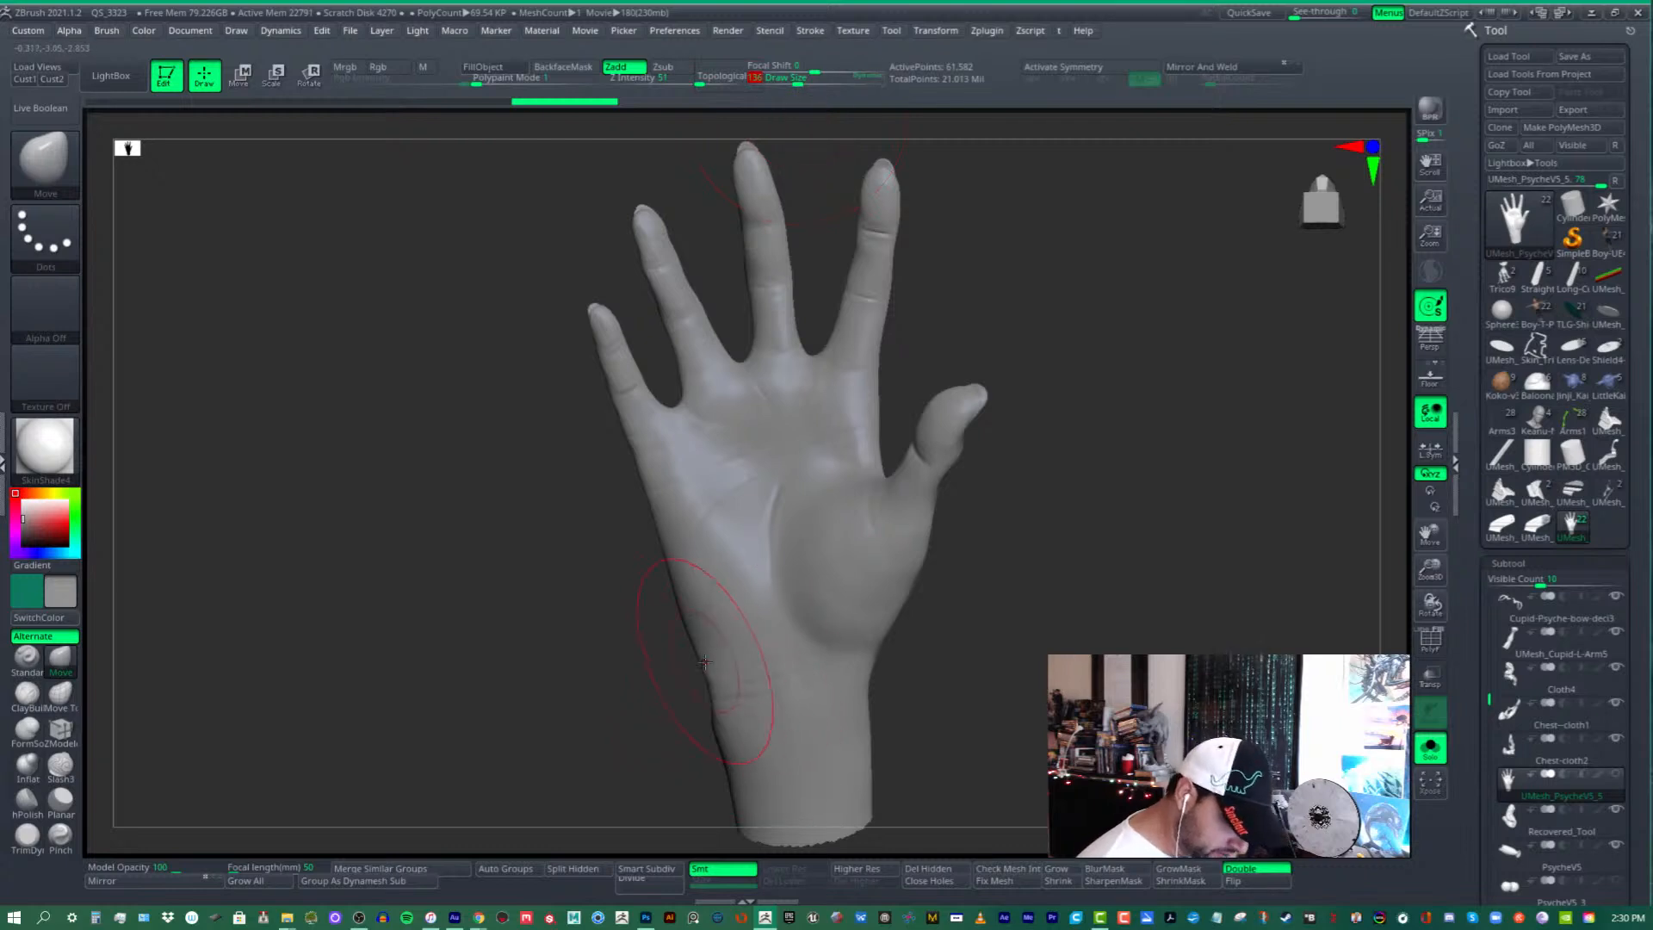
pyautogui.moveTo(710, 661)
pyautogui.mouseDown(button='right')
pyautogui.moveTo(719, 560)
pyautogui.moveTo(721, 610)
pyautogui.mouseUp(button='right')
pyautogui.hotkey('ctrl', 'shift', 'z')
pyautogui.hotkey('ctrl', 'shift', 'z')
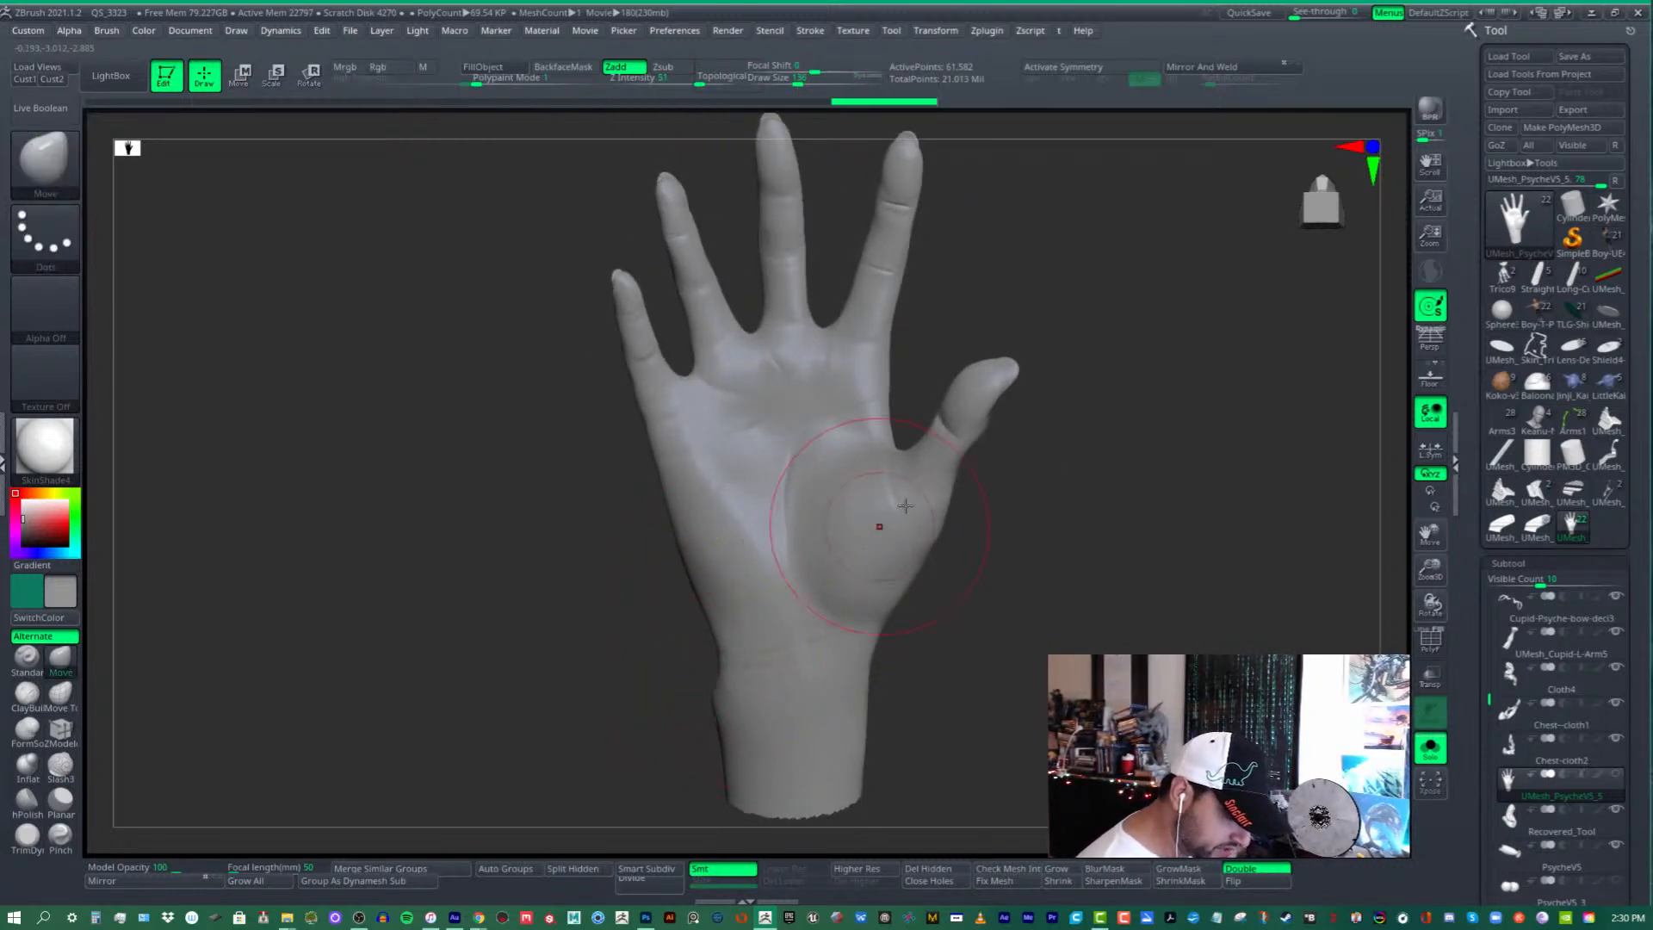
pyautogui.hotkey('ctrl', 'z')
pyautogui.moveTo(722, 641); pyautogui.dragTo(714, 644)
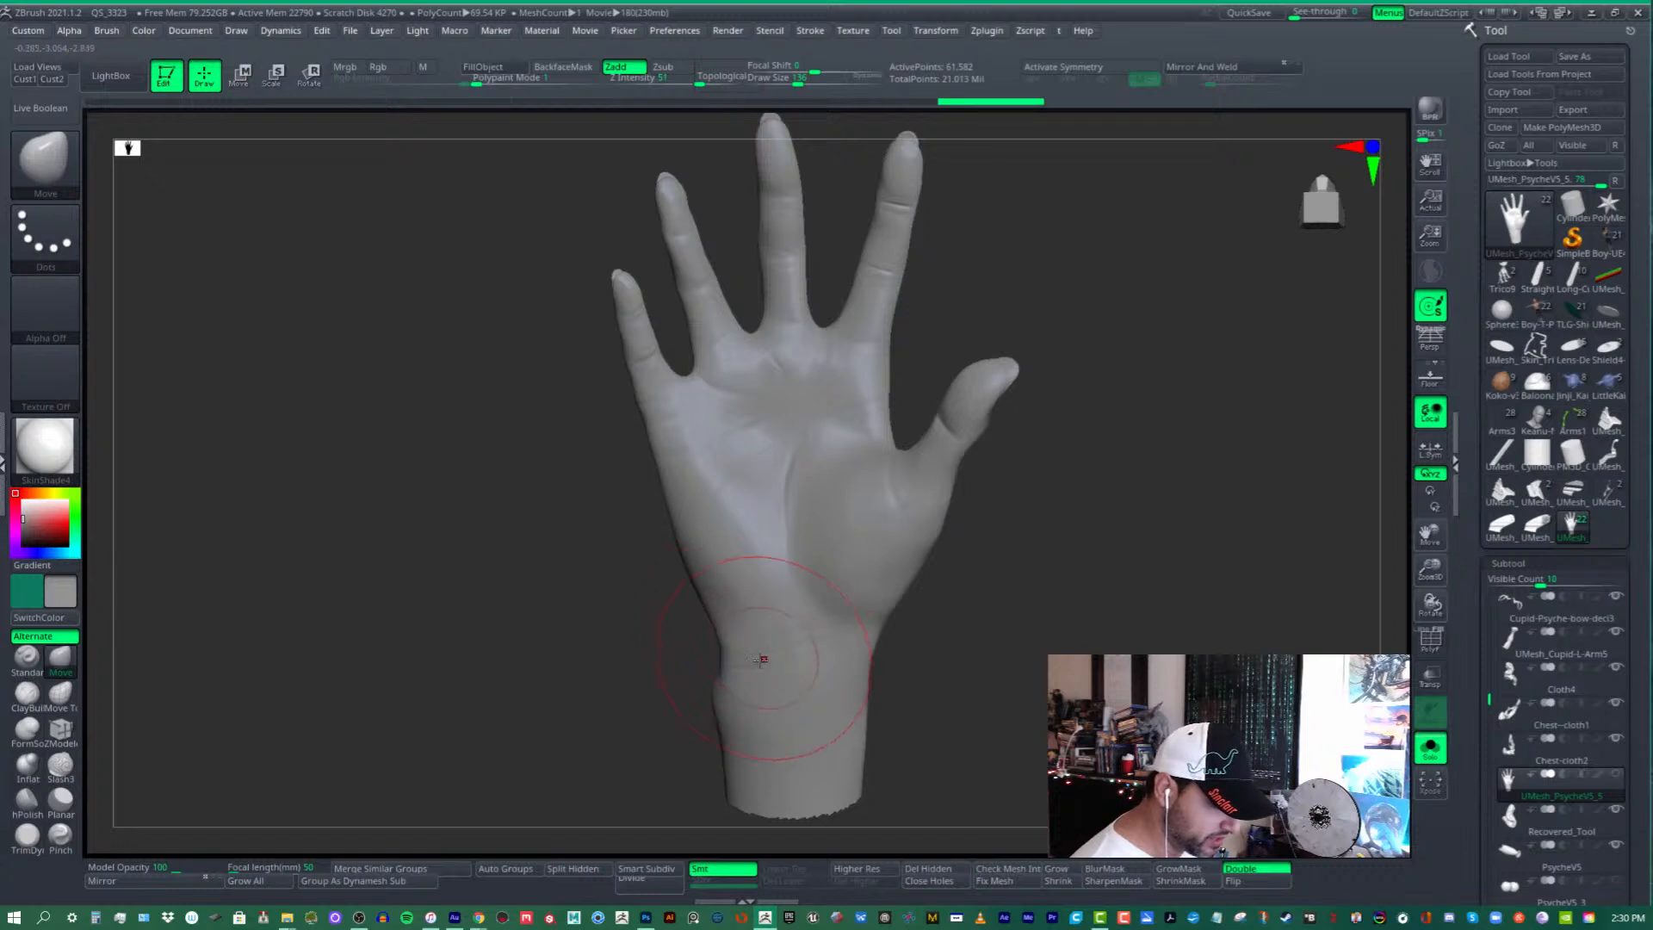
# - Push the wrist's outer contour slightly inward just below the palm, checking the shape from the side and front
pyautogui.moveTo(760, 657)
pyautogui.mouseDown(button='right')
pyautogui.moveTo(804, 616)
pyautogui.moveTo(873, 606)
pyautogui.moveTo(808, 612)
pyautogui.moveTo(837, 633)
pyautogui.moveTo(809, 680)
pyautogui.moveTo(775, 654)
pyautogui.moveTo(839, 607)
pyautogui.moveTo(830, 576)
pyautogui.mouseUp(button='right')
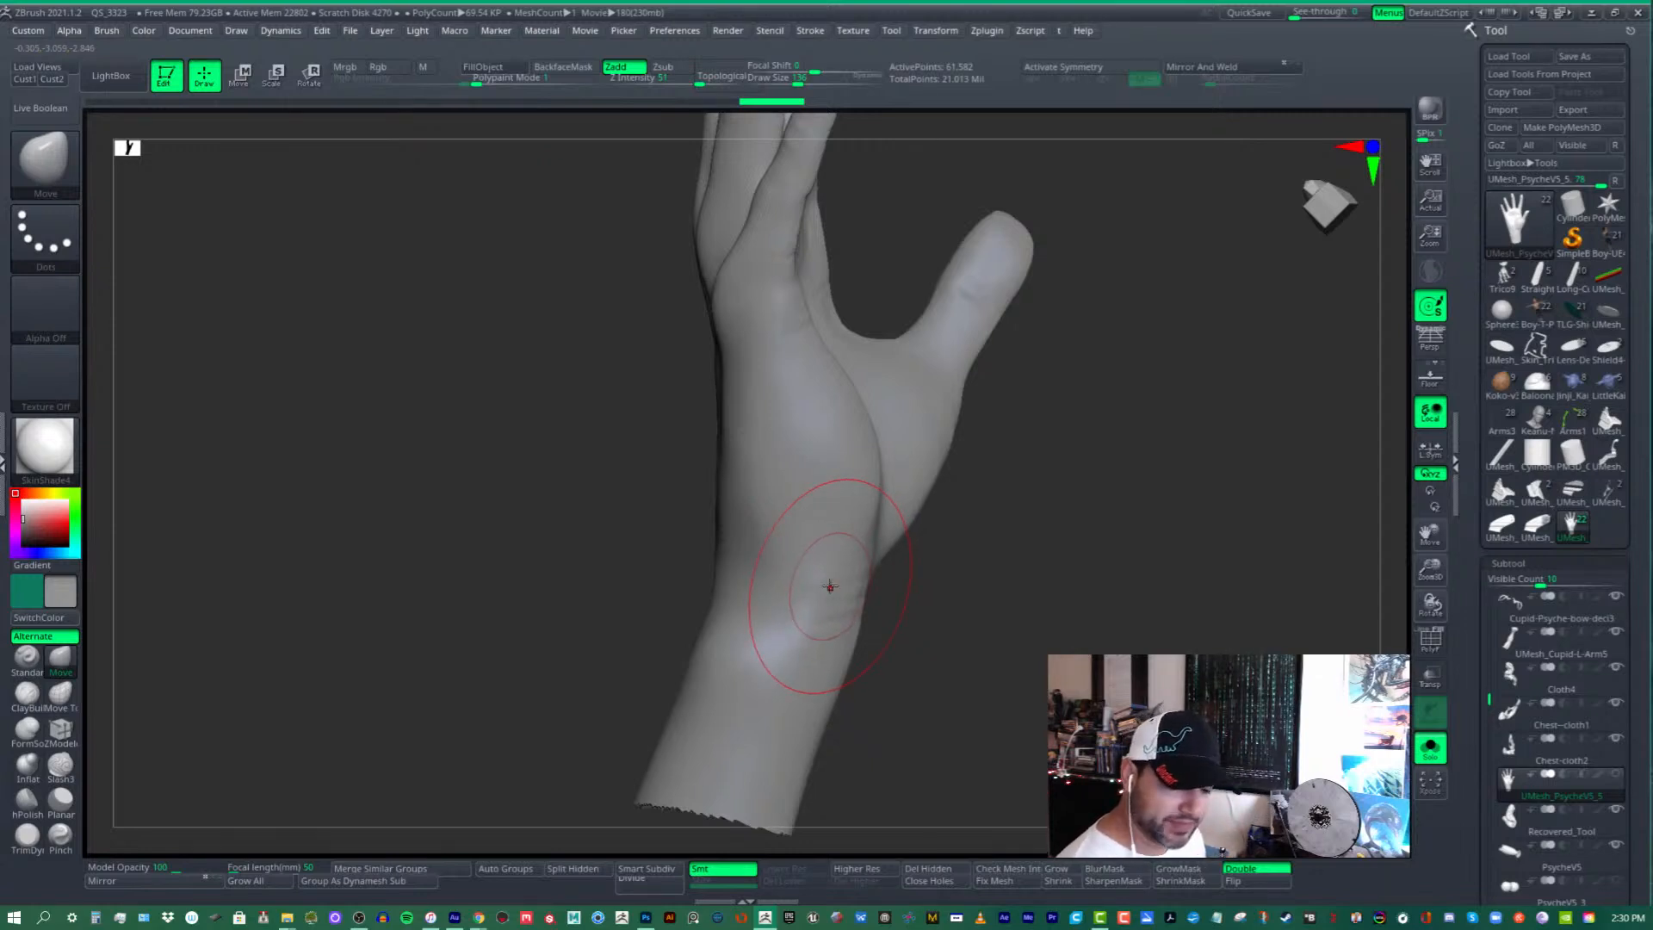
pyautogui.moveTo(814, 559)
pyautogui.mouseDown(button='right')
pyautogui.moveTo(837, 550)
pyautogui.moveTo(859, 604)
pyautogui.moveTo(786, 609)
pyautogui.moveTo(848, 554)
pyautogui.mouseUp(button='right')
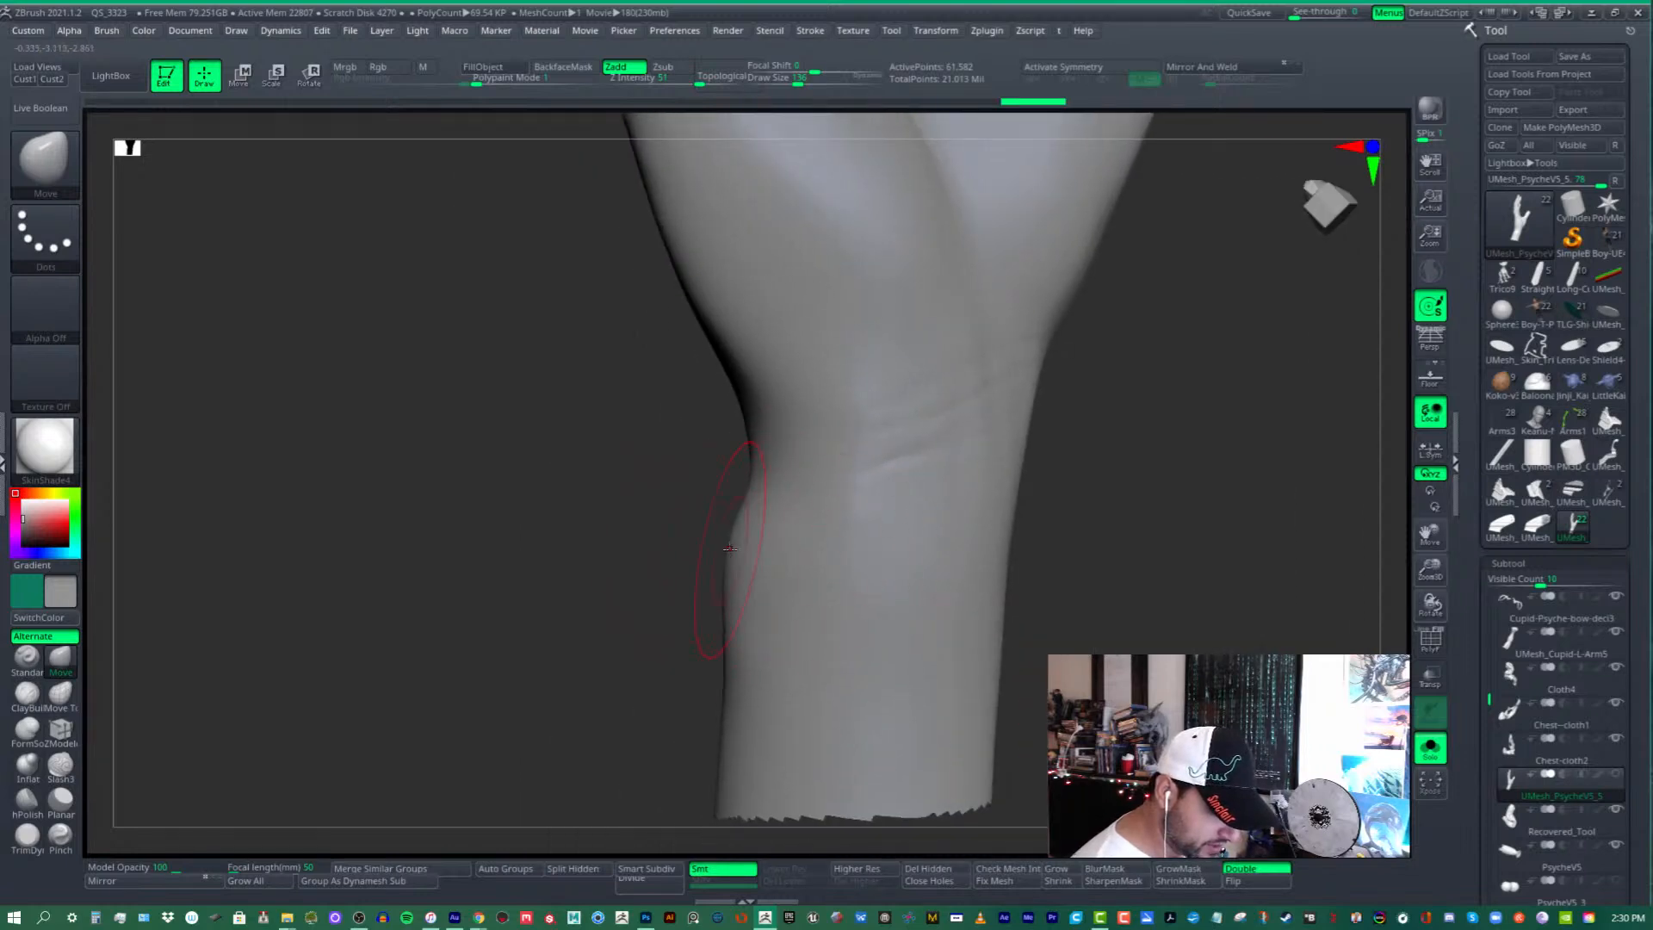
pyautogui.moveTo(730, 548); pyautogui.dragTo(738, 547)
pyautogui.moveTo(809, 551)
pyautogui.mouseDown(button='right')
pyautogui.moveTo(863, 542)
pyautogui.moveTo(944, 471)
pyautogui.moveTo(885, 563)
pyautogui.mouseUp(button='right')
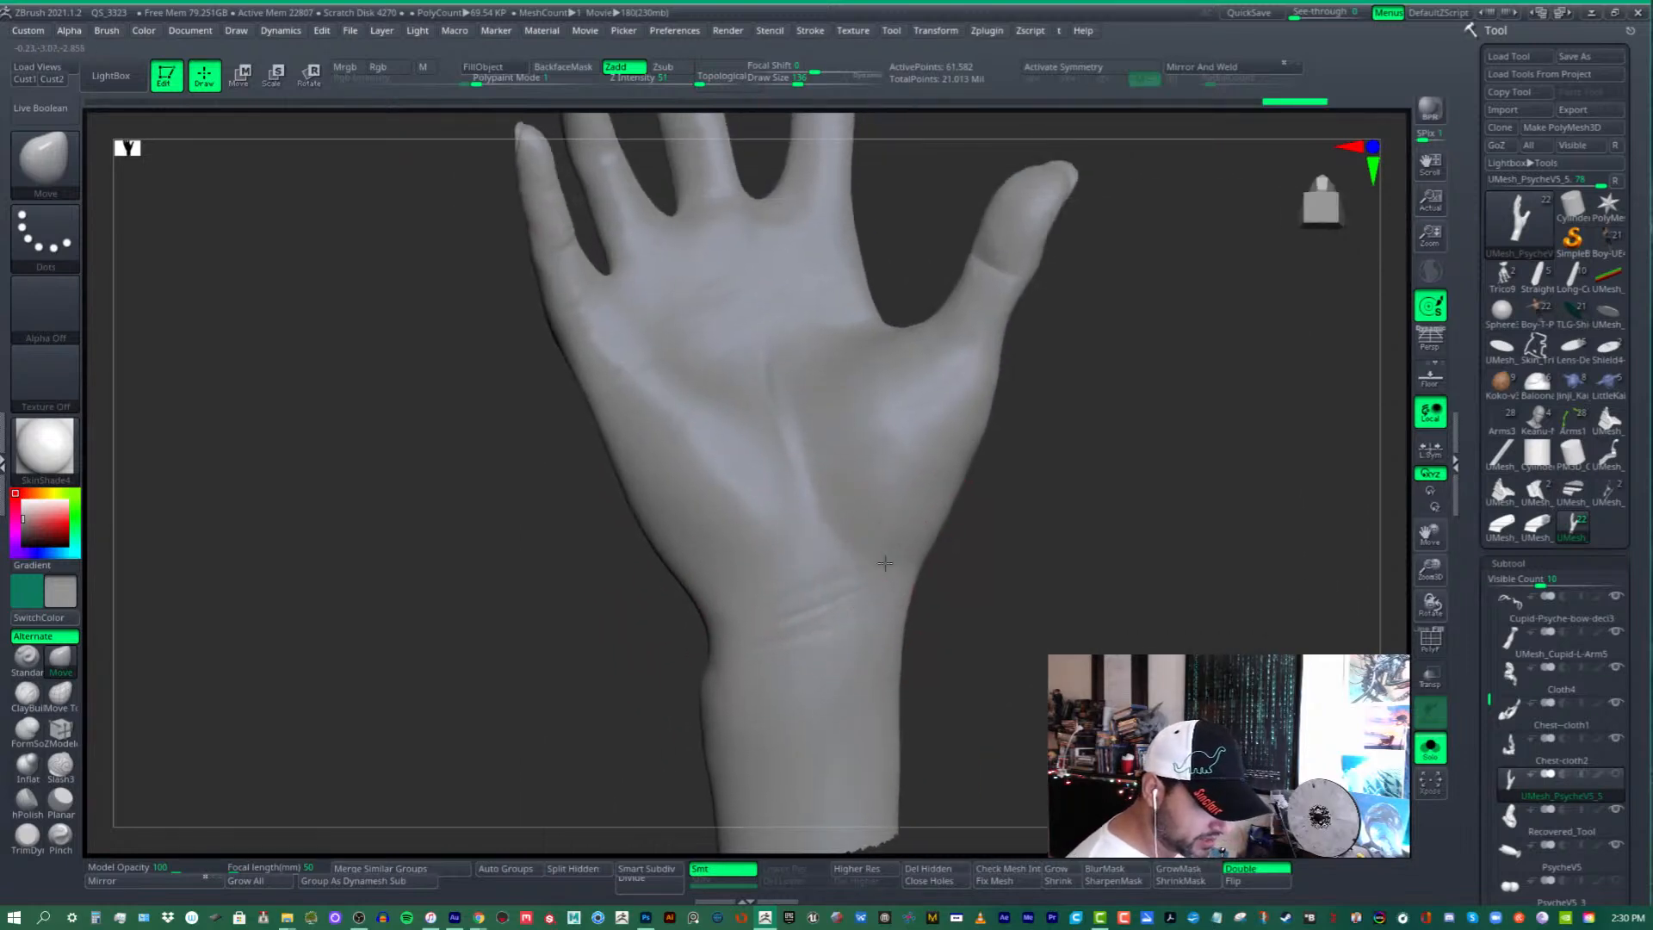
# - Smooth the little-finger side of the wrist below the palm and nudge its surface with the Move brush
pyautogui.moveTo(788, 631)
pyautogui.keyDown('alt'); pyautogui.mouseDown(button='right')
pyautogui.moveTo(822, 514)
pyautogui.moveTo(813, 577)
pyautogui.moveTo(753, 564)
pyautogui.moveTo(766, 553)
pyautogui.mouseUp(button='right'); pyautogui.keyUp('alt')
pyautogui.press('shift')
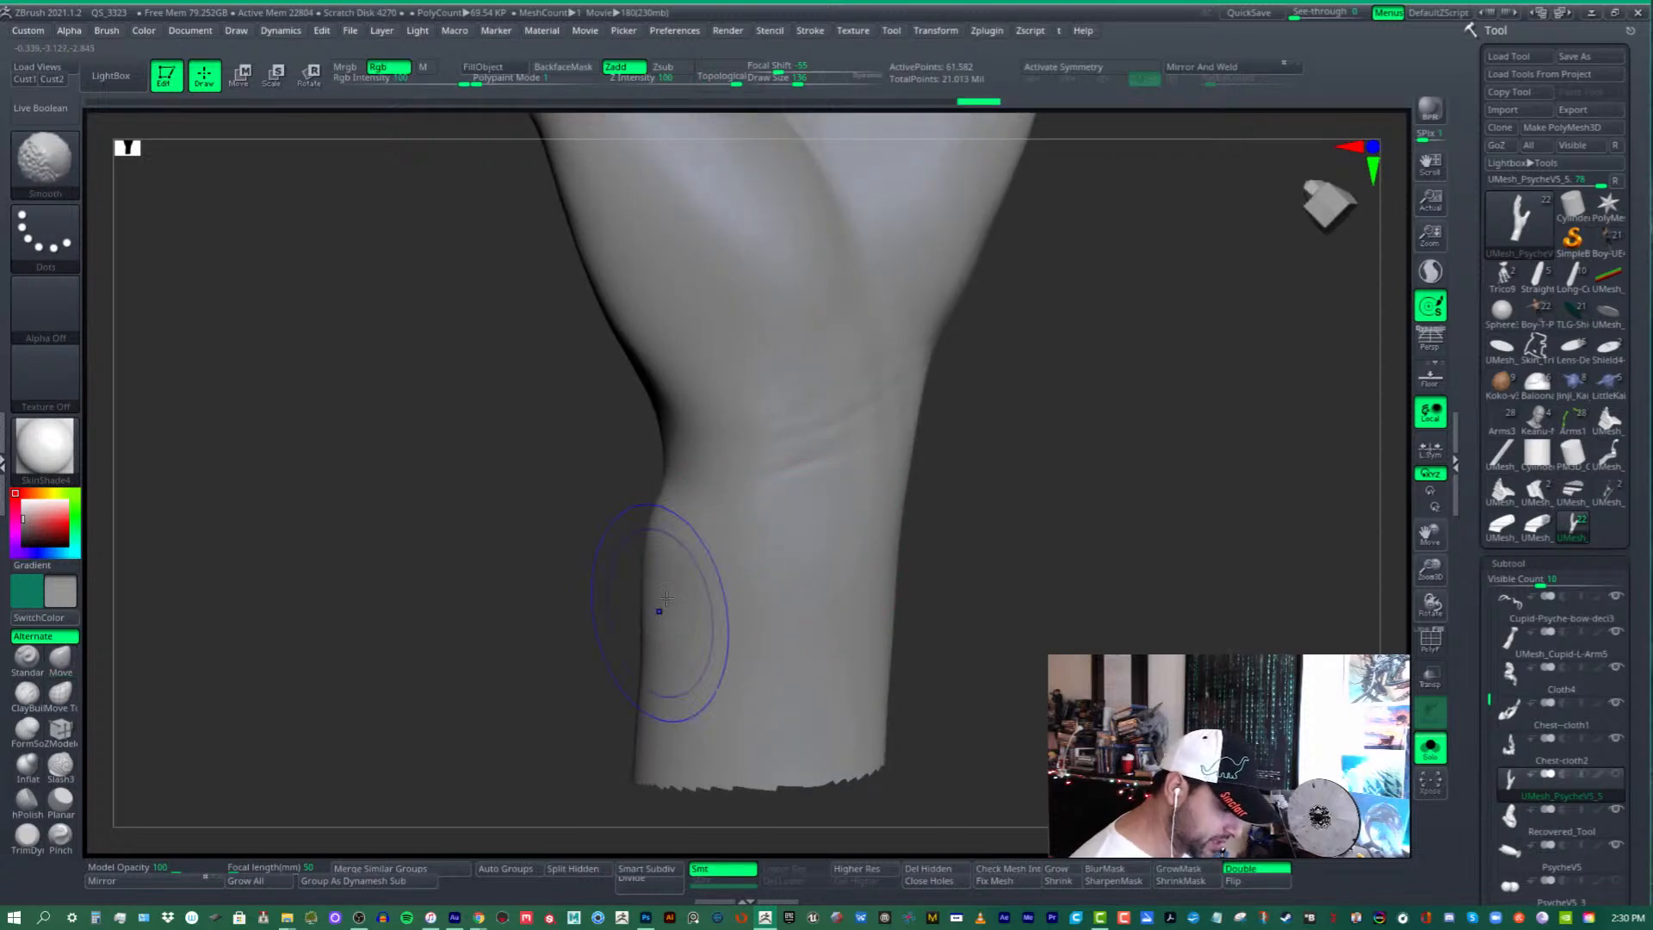
pyautogui.moveTo(666, 598); pyautogui.dragTo(683, 576, button='right')
pyautogui.moveTo(683, 576)
pyautogui.keyDown('shift'); pyautogui.mouseDown()
pyautogui.moveTo(668, 630)
pyautogui.moveTo(692, 593)
pyautogui.mouseUp(); pyautogui.keyUp('shift')
pyautogui.moveTo(726, 579); pyautogui.dragTo(779, 469, button='right')
pyautogui.moveTo(778, 470)
pyautogui.keyDown('alt'); pyautogui.mouseDown(button='right')
pyautogui.moveTo(781, 548)
pyautogui.moveTo(823, 461)
pyautogui.moveTo(818, 517)
pyautogui.moveTo(818, 482)
pyautogui.moveTo(840, 553)
pyautogui.mouseUp(button='right'); pyautogui.keyUp('alt')
pyautogui.moveTo(802, 648)
pyautogui.mouseDown(button='right')
pyautogui.moveTo(809, 661)
pyautogui.moveTo(828, 646)
pyautogui.mouseUp(button='right')
pyautogui.moveTo(828, 646)
pyautogui.keyDown('alt'); pyautogui.mouseDown(button='right')
pyautogui.moveTo(830, 553)
pyautogui.moveTo(832, 577)
pyautogui.moveTo(818, 565)
pyautogui.mouseUp(button='right'); pyautogui.keyUp('alt')
pyautogui.moveTo(819, 565); pyautogui.dragTo(809, 572)
# - Examine the whole hand and the finger shapes from the palm side and the fingertips, and select the FormSoft brush
pyautogui.moveTo(809, 572)
pyautogui.keyDown('ctrl'); pyautogui.mouseDown(button='right')
pyautogui.moveTo(813, 602)
pyautogui.moveTo(792, 571)
pyautogui.moveTo(818, 585)
pyautogui.moveTo(834, 568)
pyautogui.moveTo(849, 605)
pyautogui.moveTo(841, 546)
pyautogui.moveTo(862, 592)
pyautogui.moveTo(834, 472)
pyautogui.moveTo(850, 565)
pyautogui.moveTo(886, 457)
pyautogui.moveTo(948, 443)
pyautogui.mouseUp(button='right'); pyautogui.keyUp('ctrl')
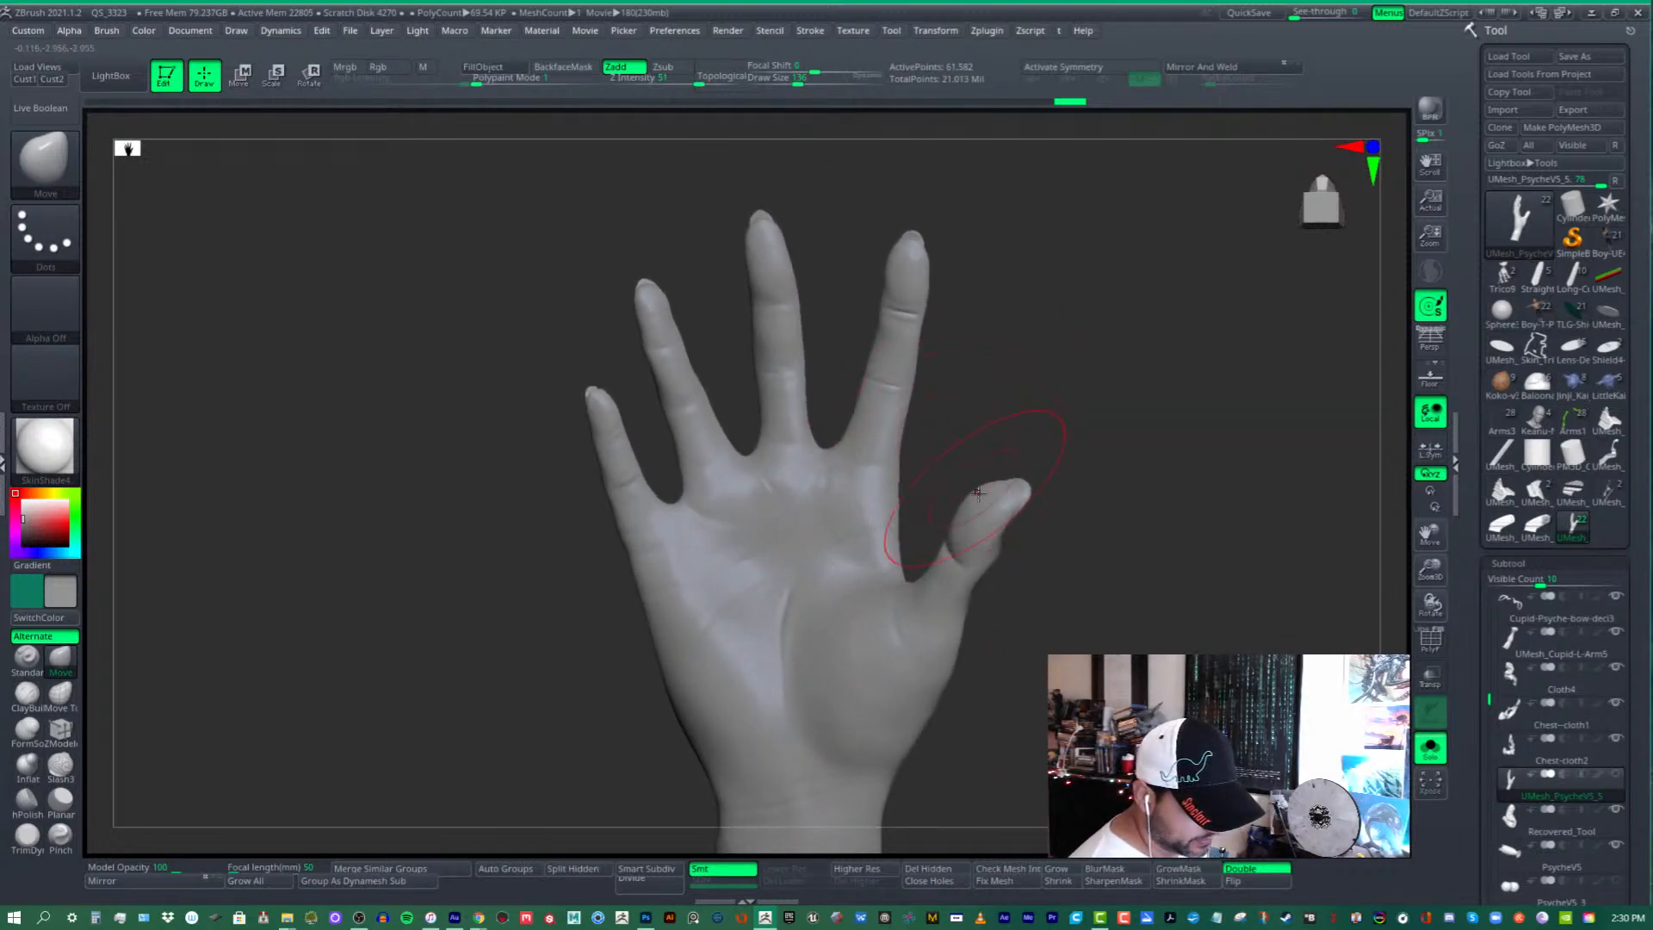
pyautogui.moveTo(811, 525); pyautogui.dragTo(848, 453, button='right')
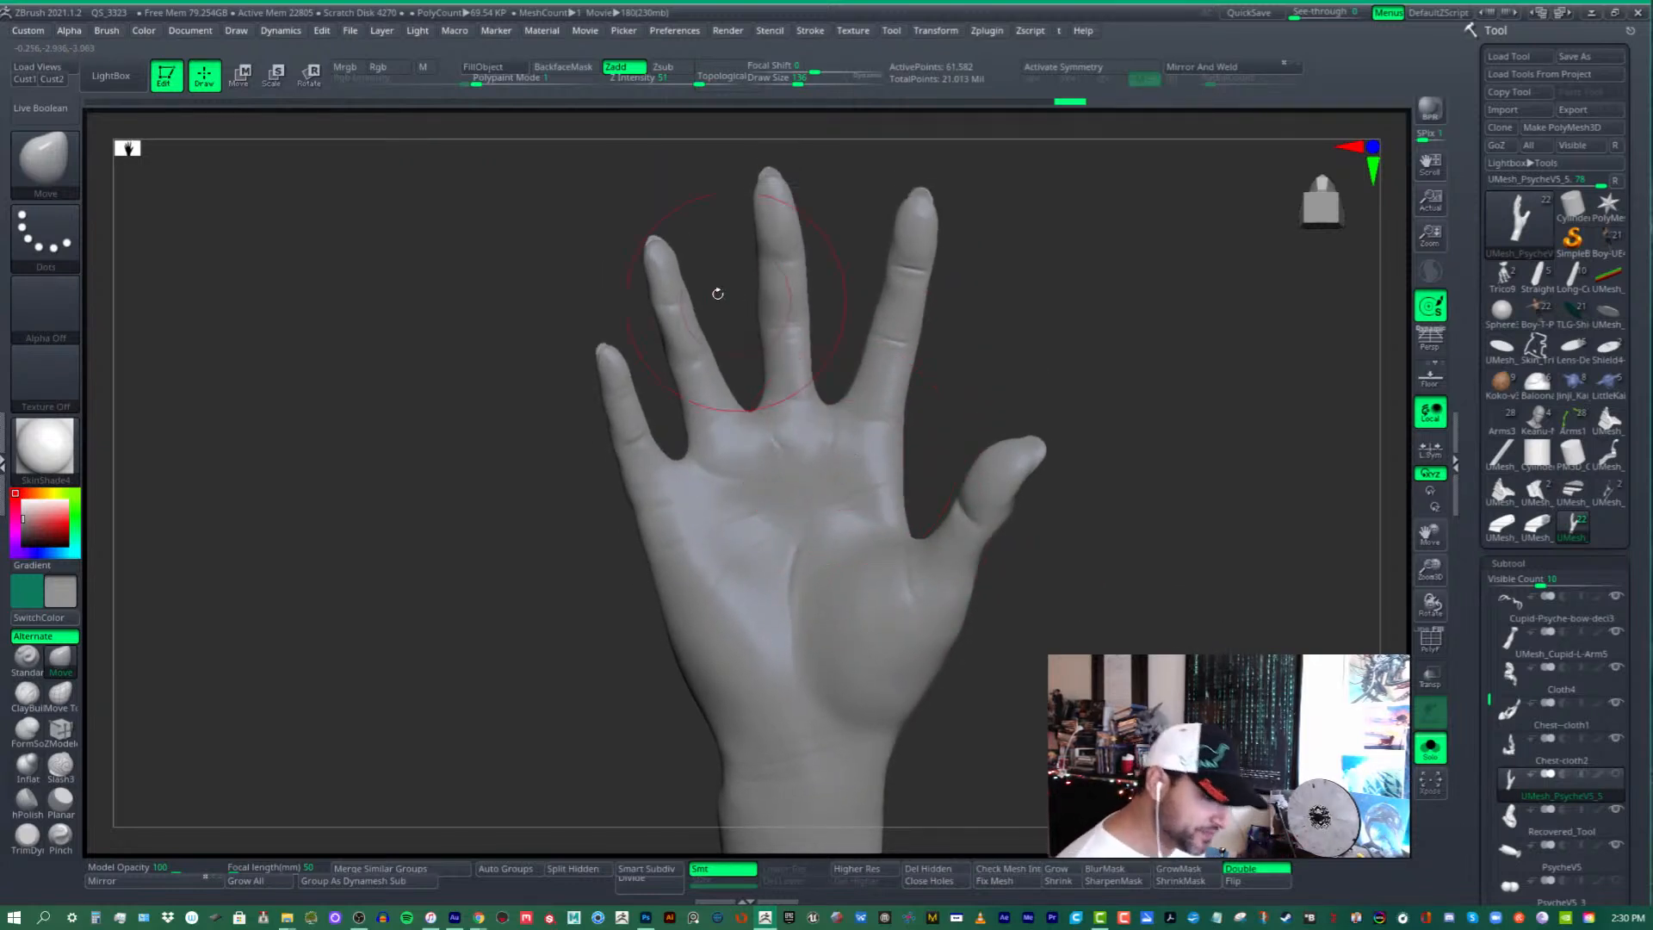
pyautogui.moveTo(716, 294)
pyautogui.mouseDown(button='right')
pyautogui.moveTo(742, 347)
pyautogui.moveTo(721, 327)
pyautogui.moveTo(728, 372)
pyautogui.moveTo(680, 483)
pyautogui.moveTo(705, 504)
pyautogui.moveTo(682, 482)
pyautogui.moveTo(693, 465)
pyautogui.mouseUp(button='right')
pyautogui.moveTo(715, 348); pyautogui.dragTo(731, 392, button='right')
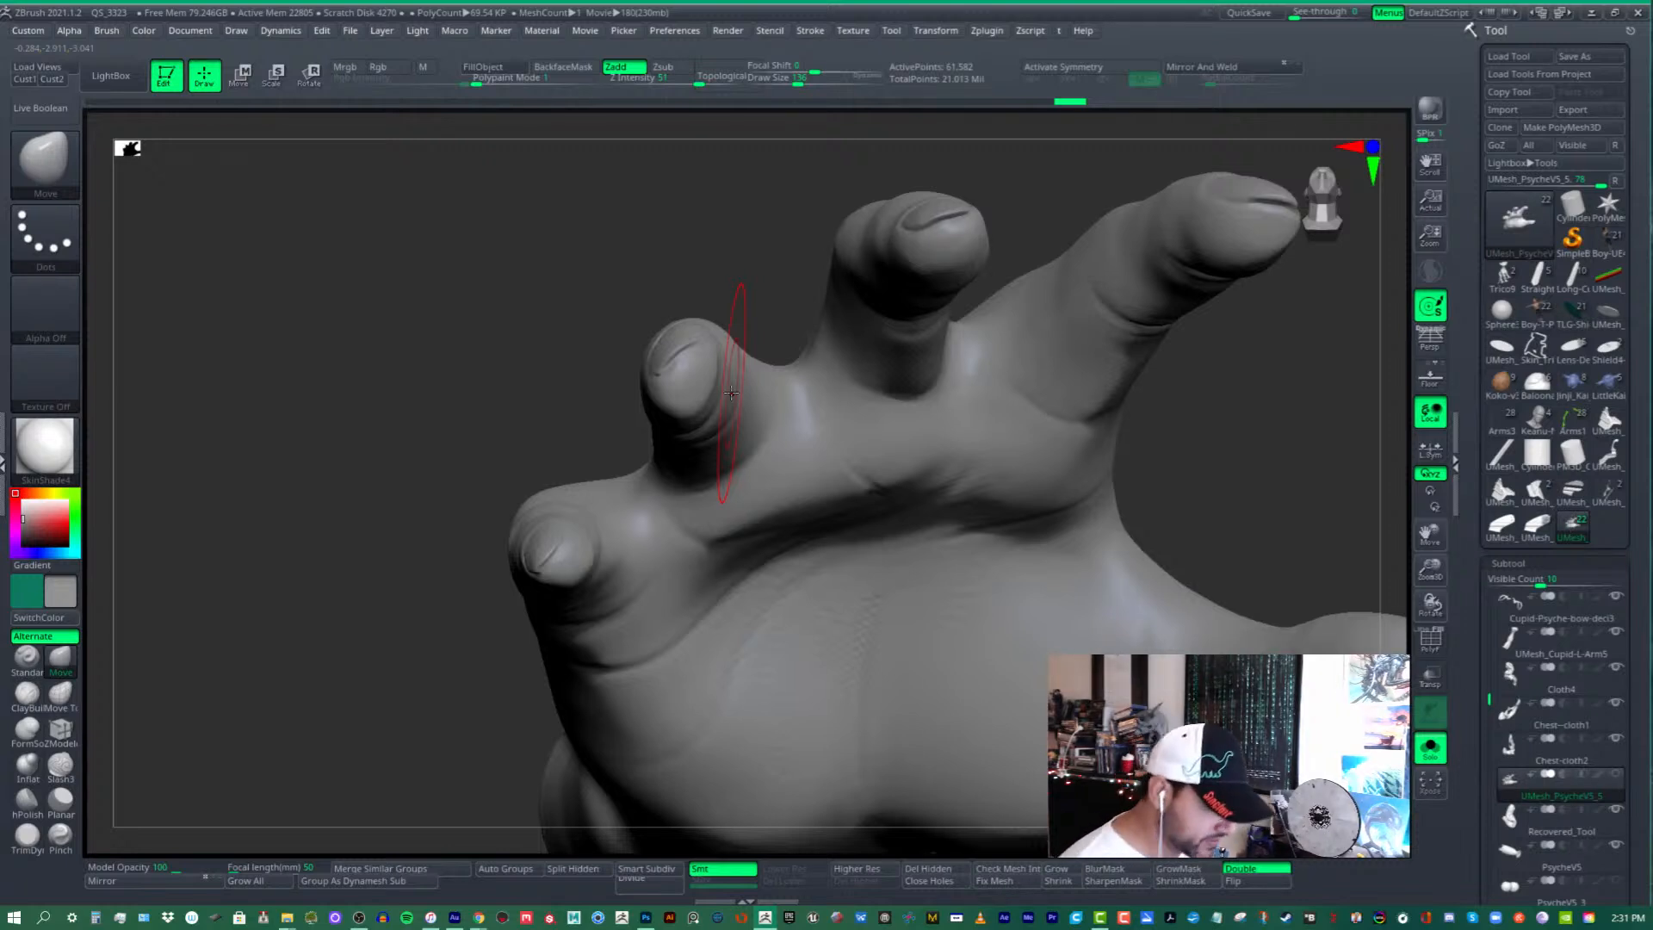
pyautogui.moveTo(731, 393)
pyautogui.mouseDown(button='right')
pyautogui.moveTo(739, 369)
pyautogui.moveTo(720, 380)
pyautogui.mouseUp(button='right')
pyautogui.click(27, 729)
pyautogui.moveTo(922, 446); pyautogui.dragTo(972, 434, button='right')
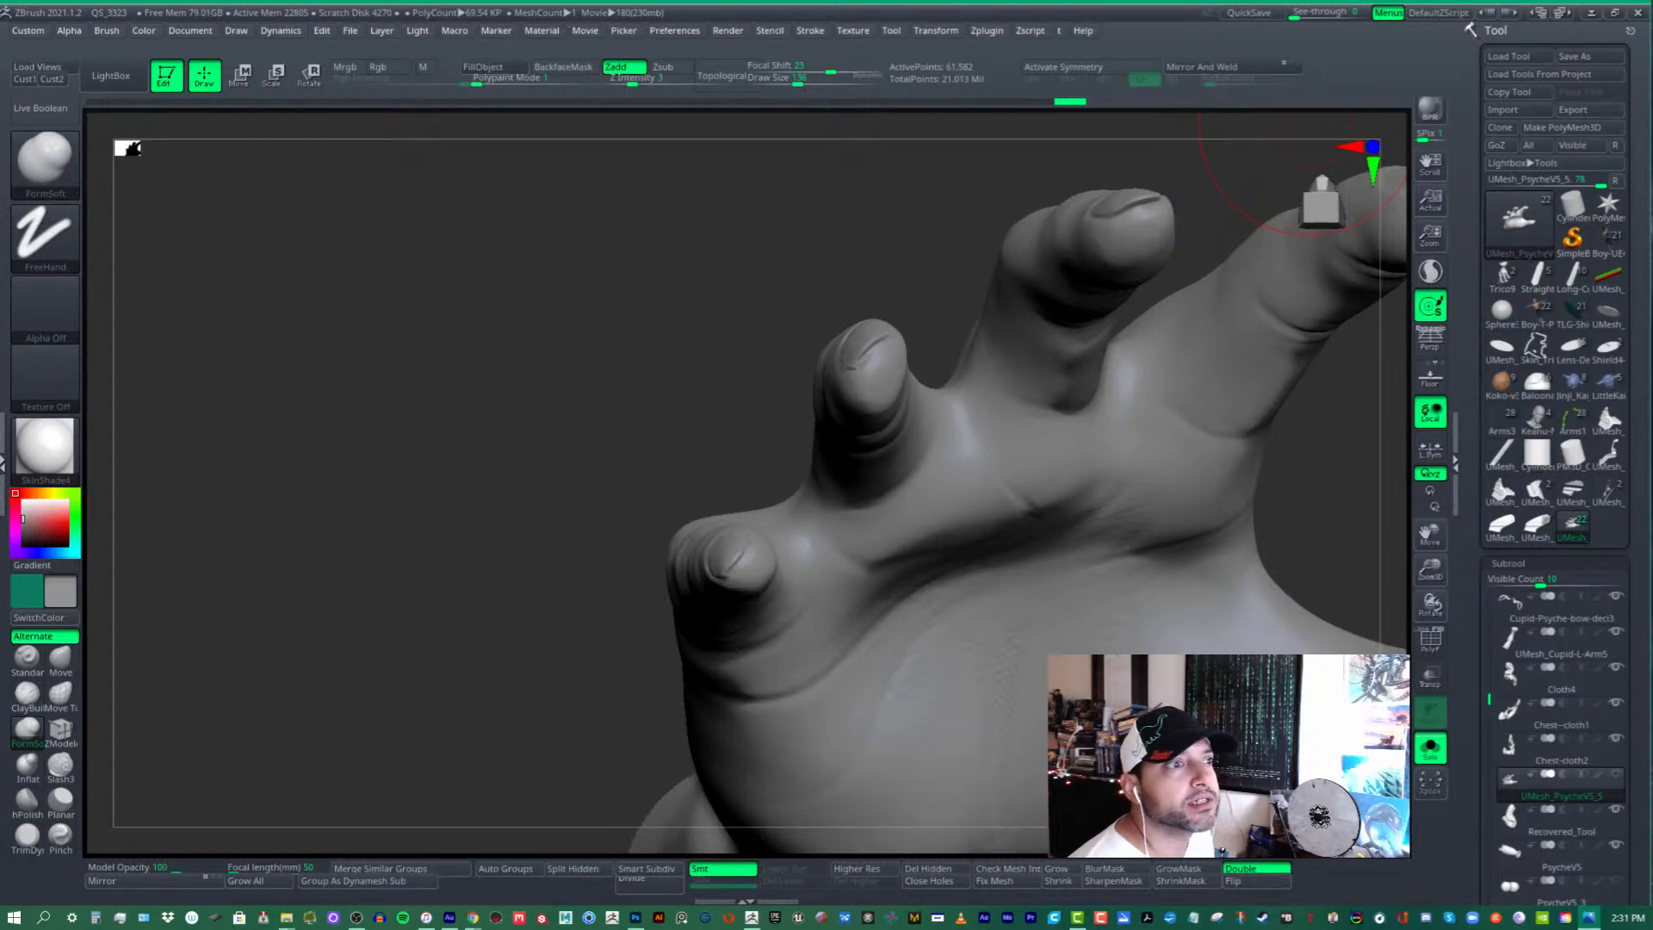
# - Switch to Photos, view the printed sculpture in CupidPsyche_Lion-Arts-site-image3.jpg, site-image5.jpg and CupidPsyche_P1.jpg, and close the viewer
pyautogui.moveTo(1651, 241); pyautogui.dragTo(1430, 19)
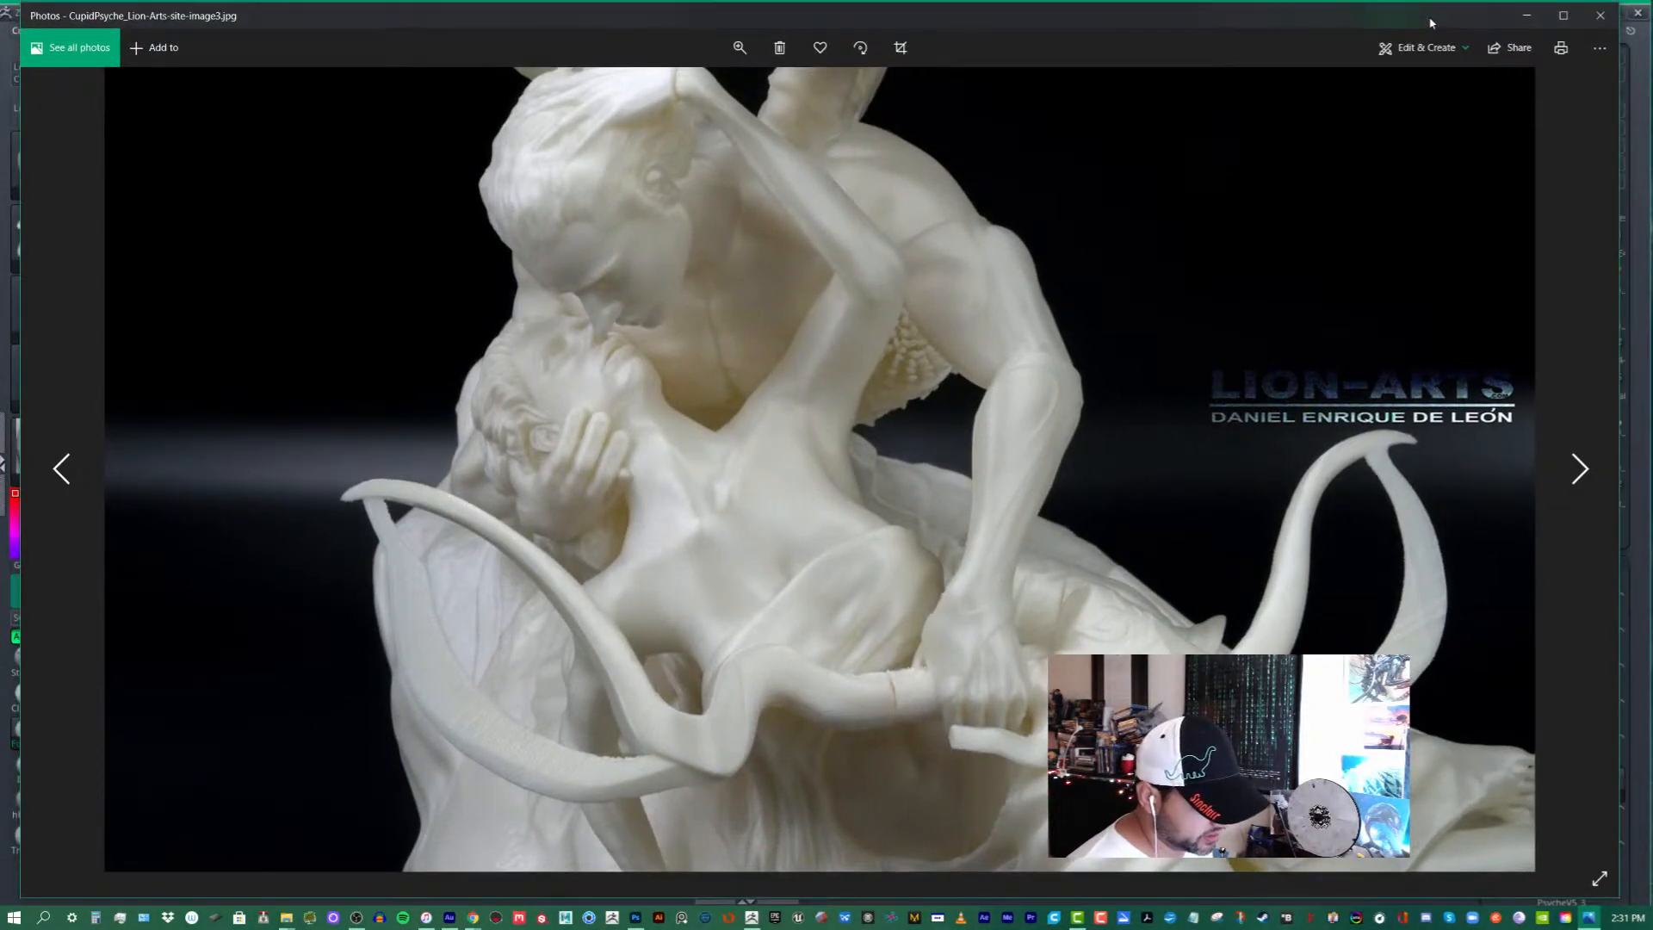
pyautogui.moveTo(1224, 15); pyautogui.dragTo(1213, 16)
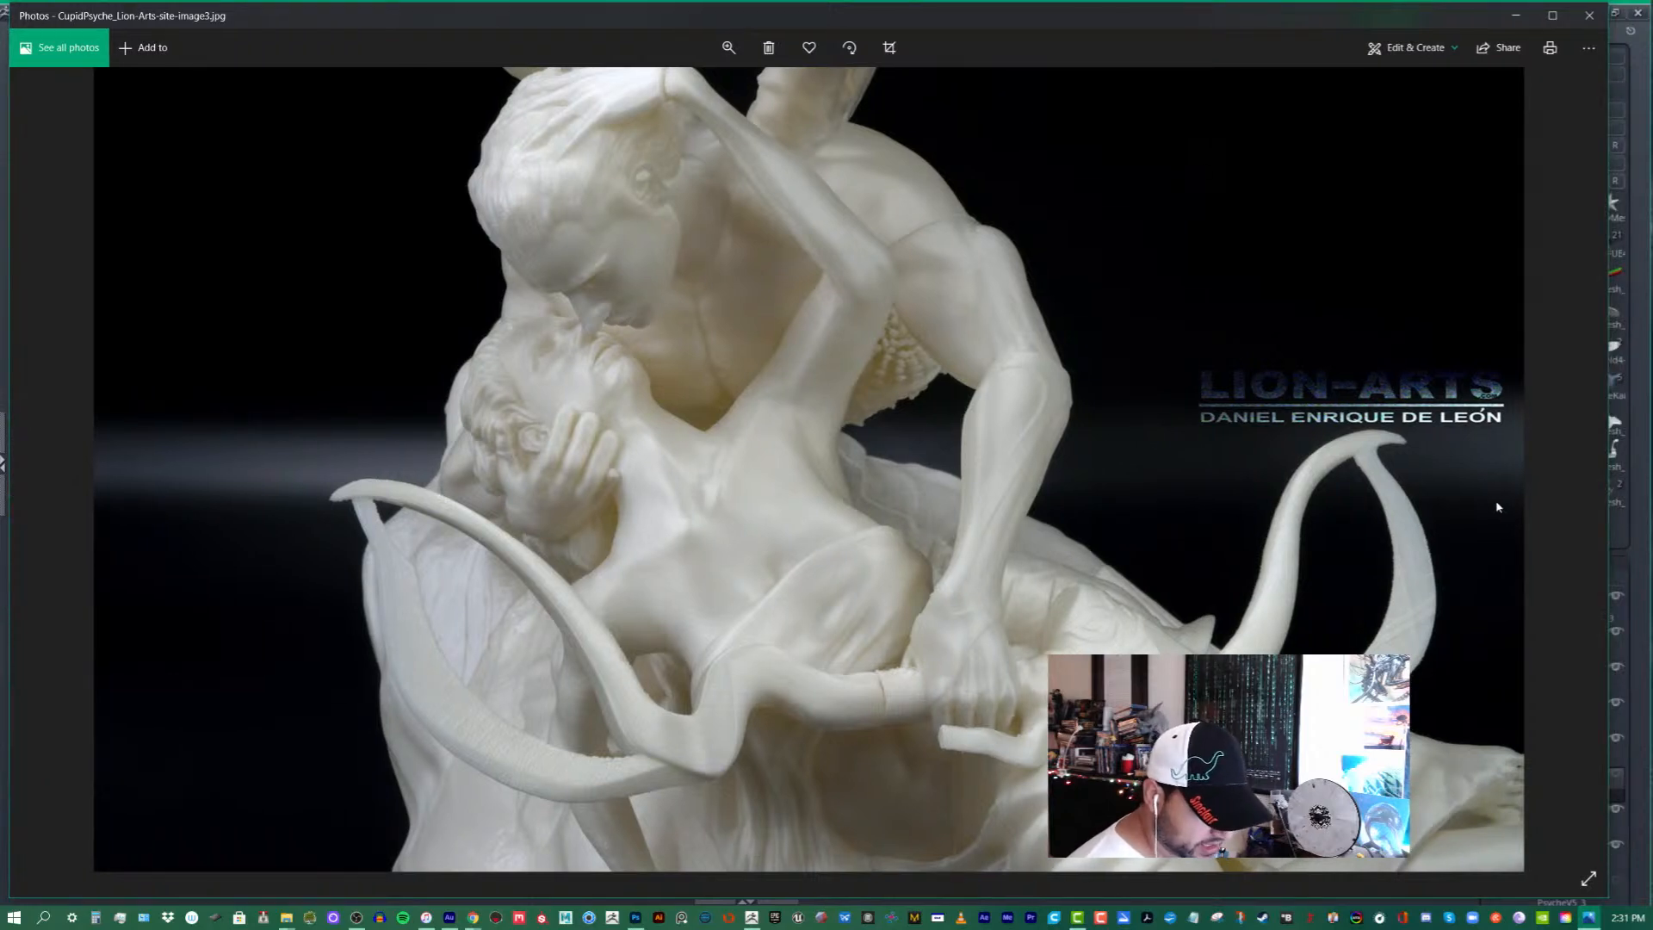
pyautogui.moveTo(1547, 494)
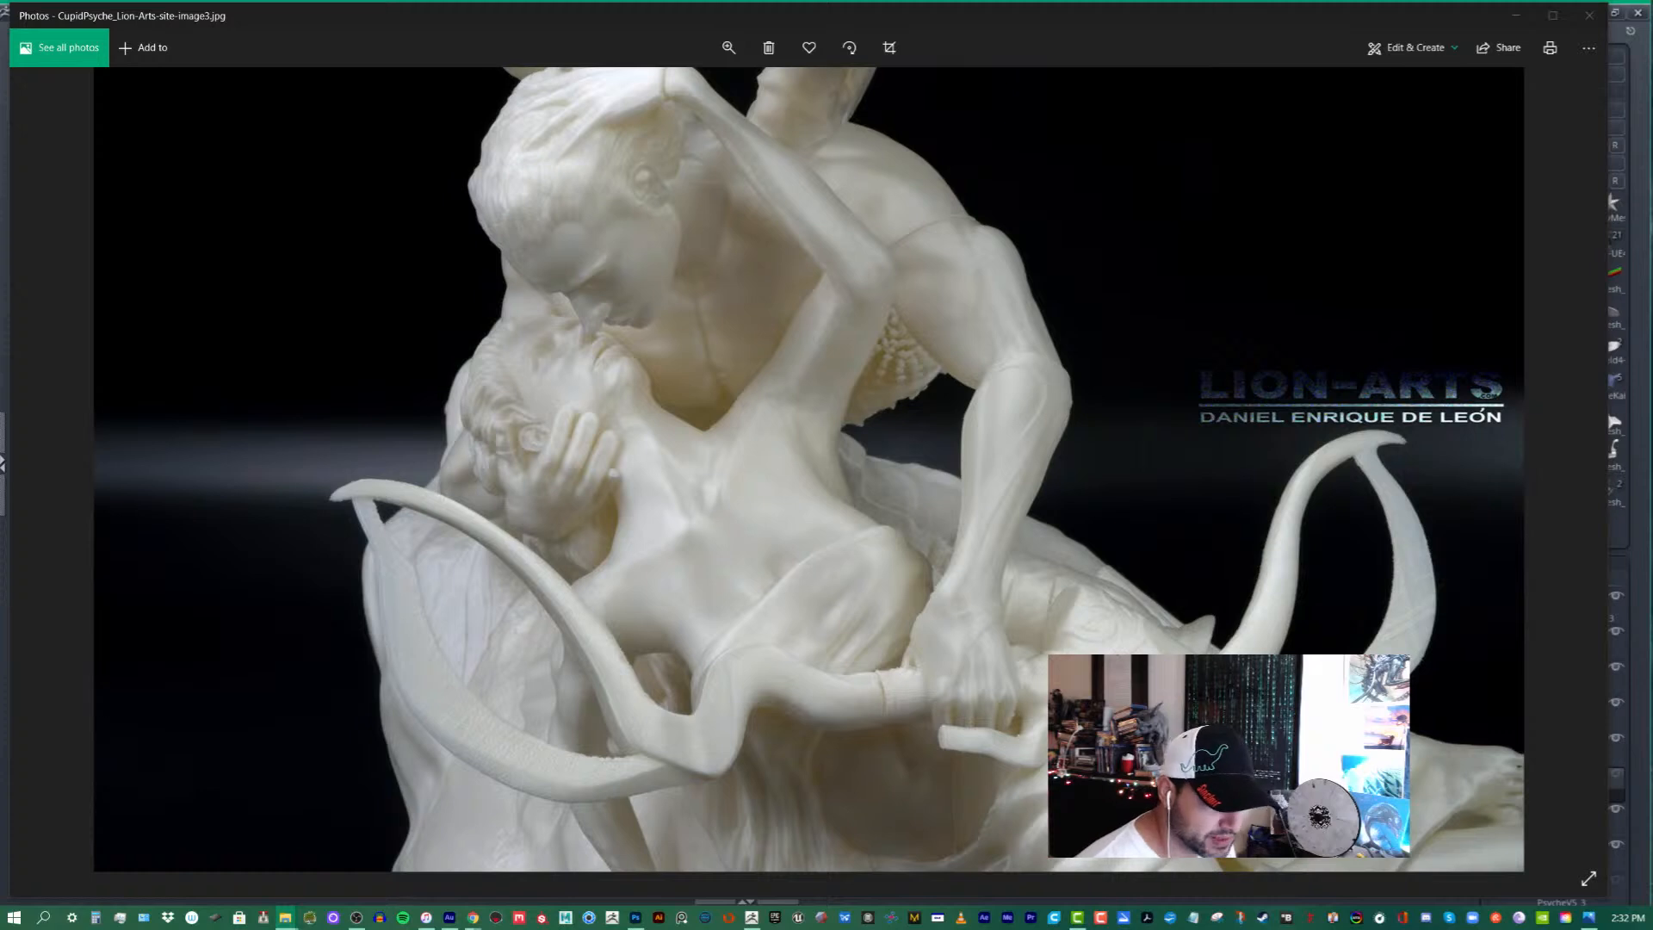
pyautogui.click(1568, 469)
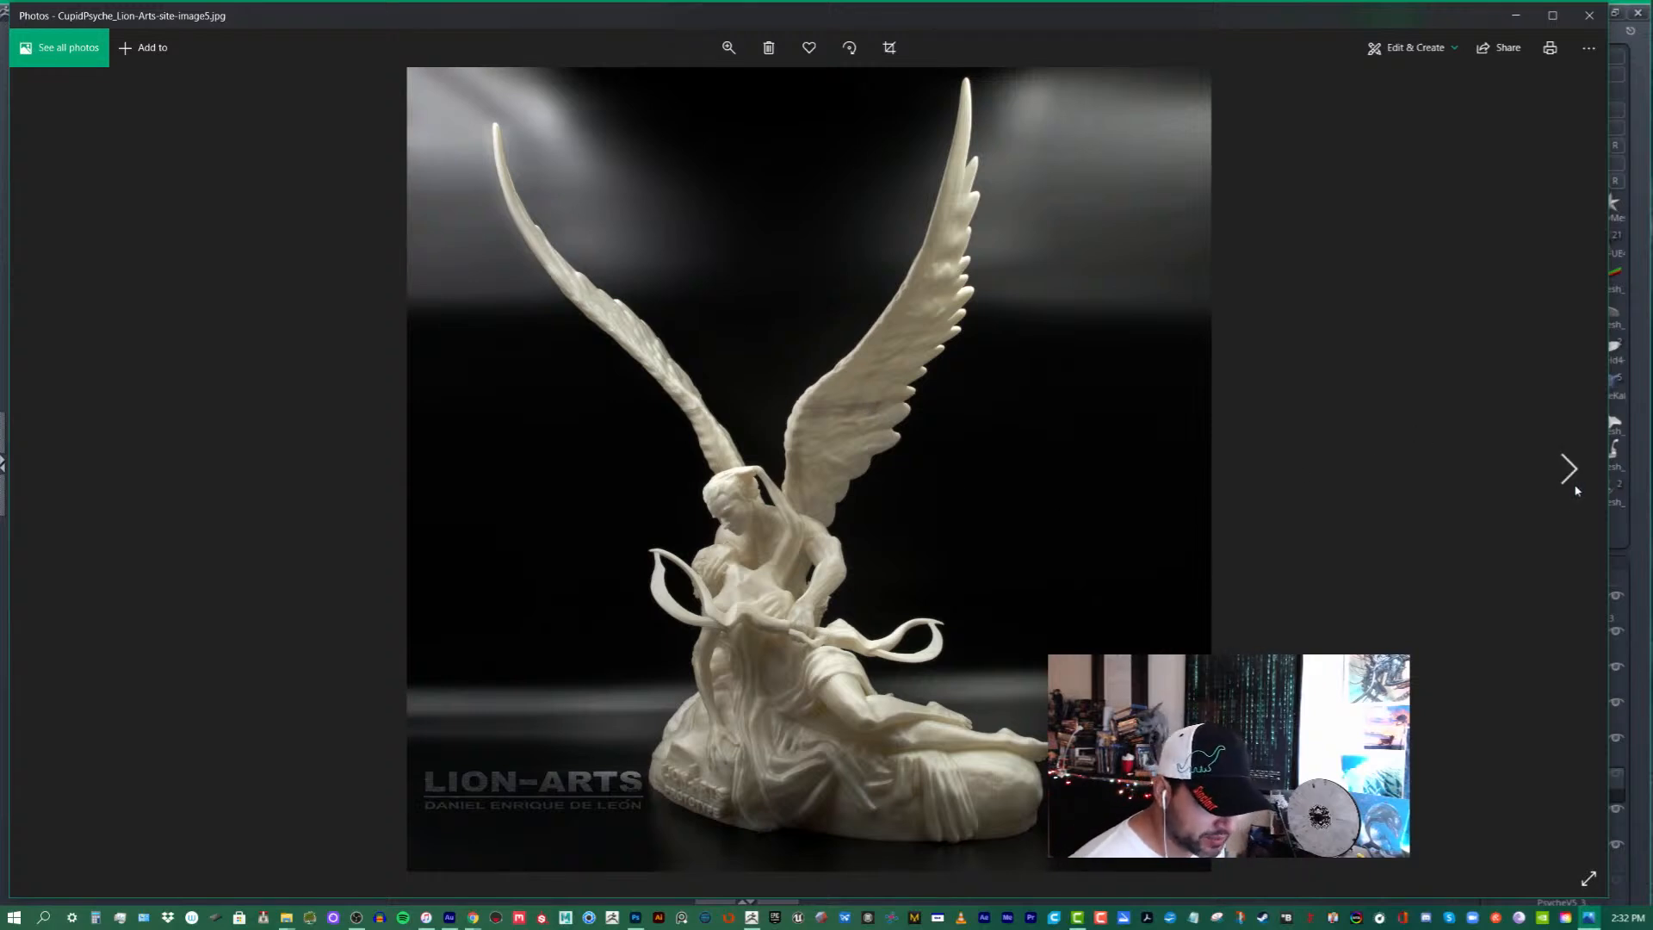
pyautogui.click(1567, 470)
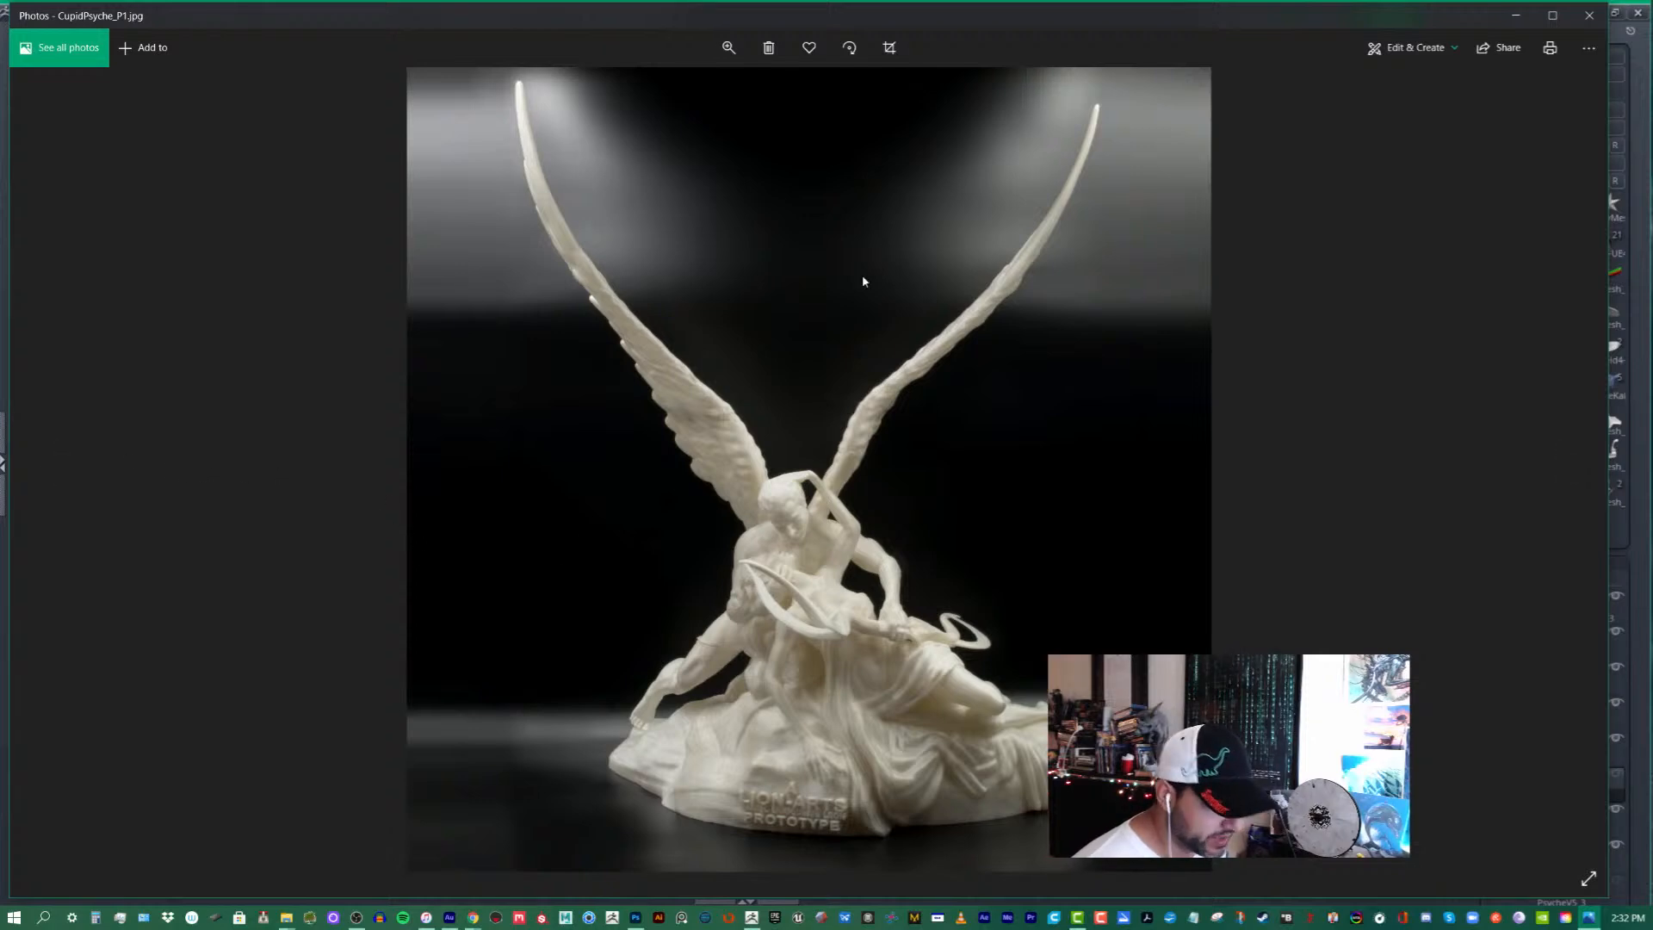
pyautogui.click(43, 470)
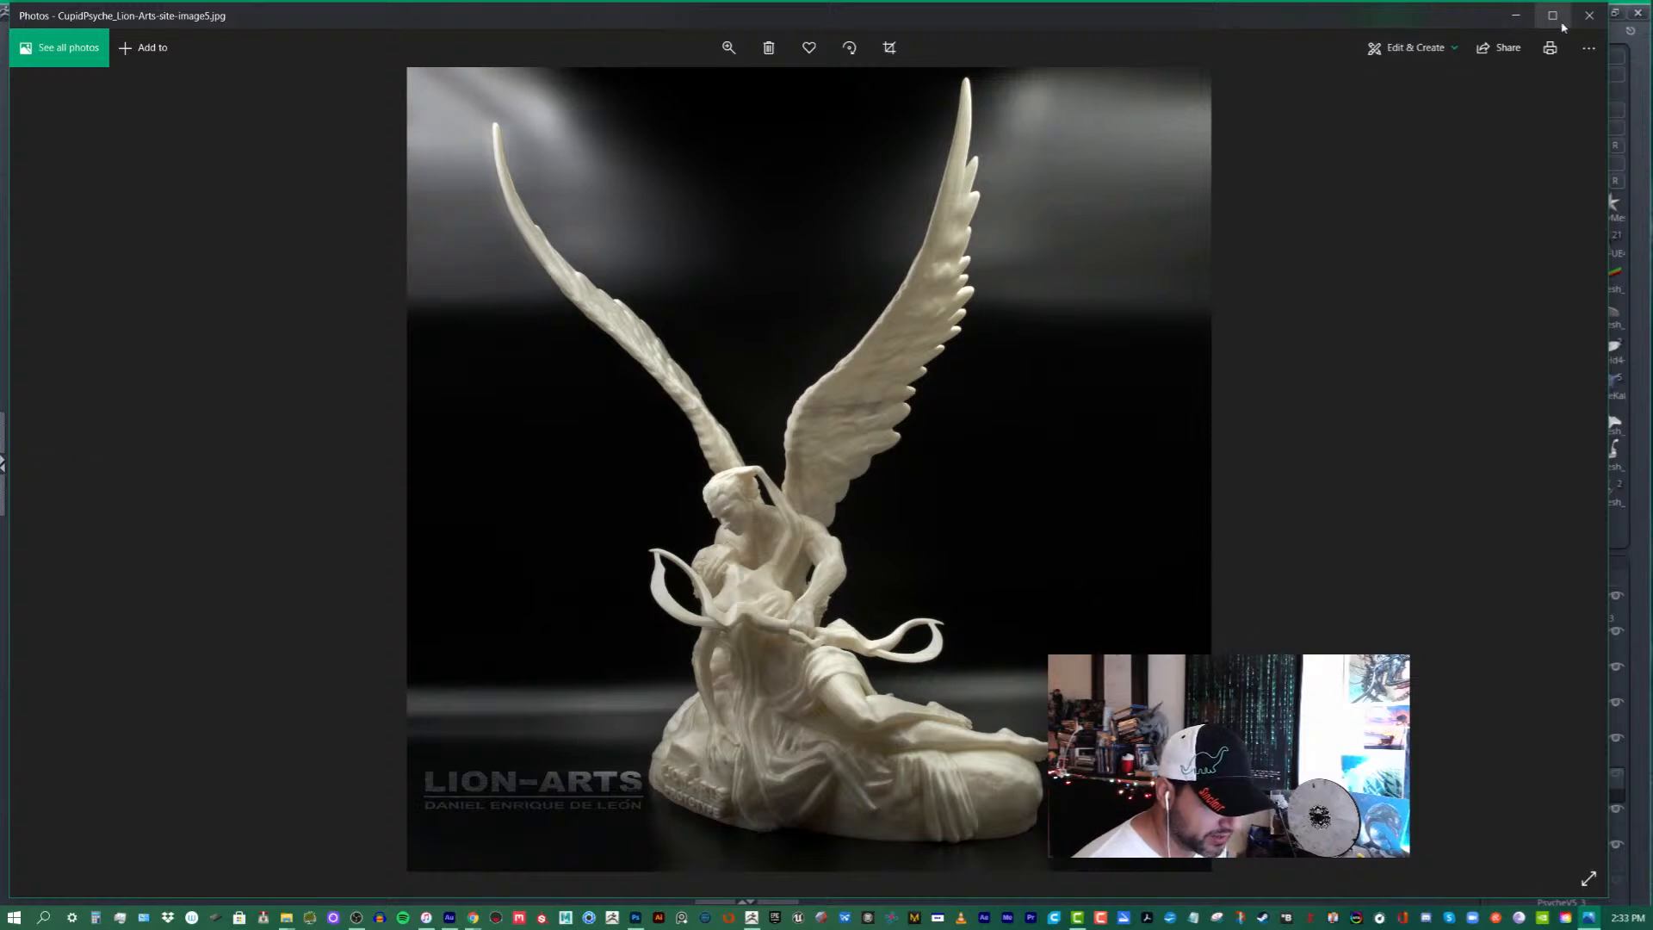
pyautogui.click(1589, 15)
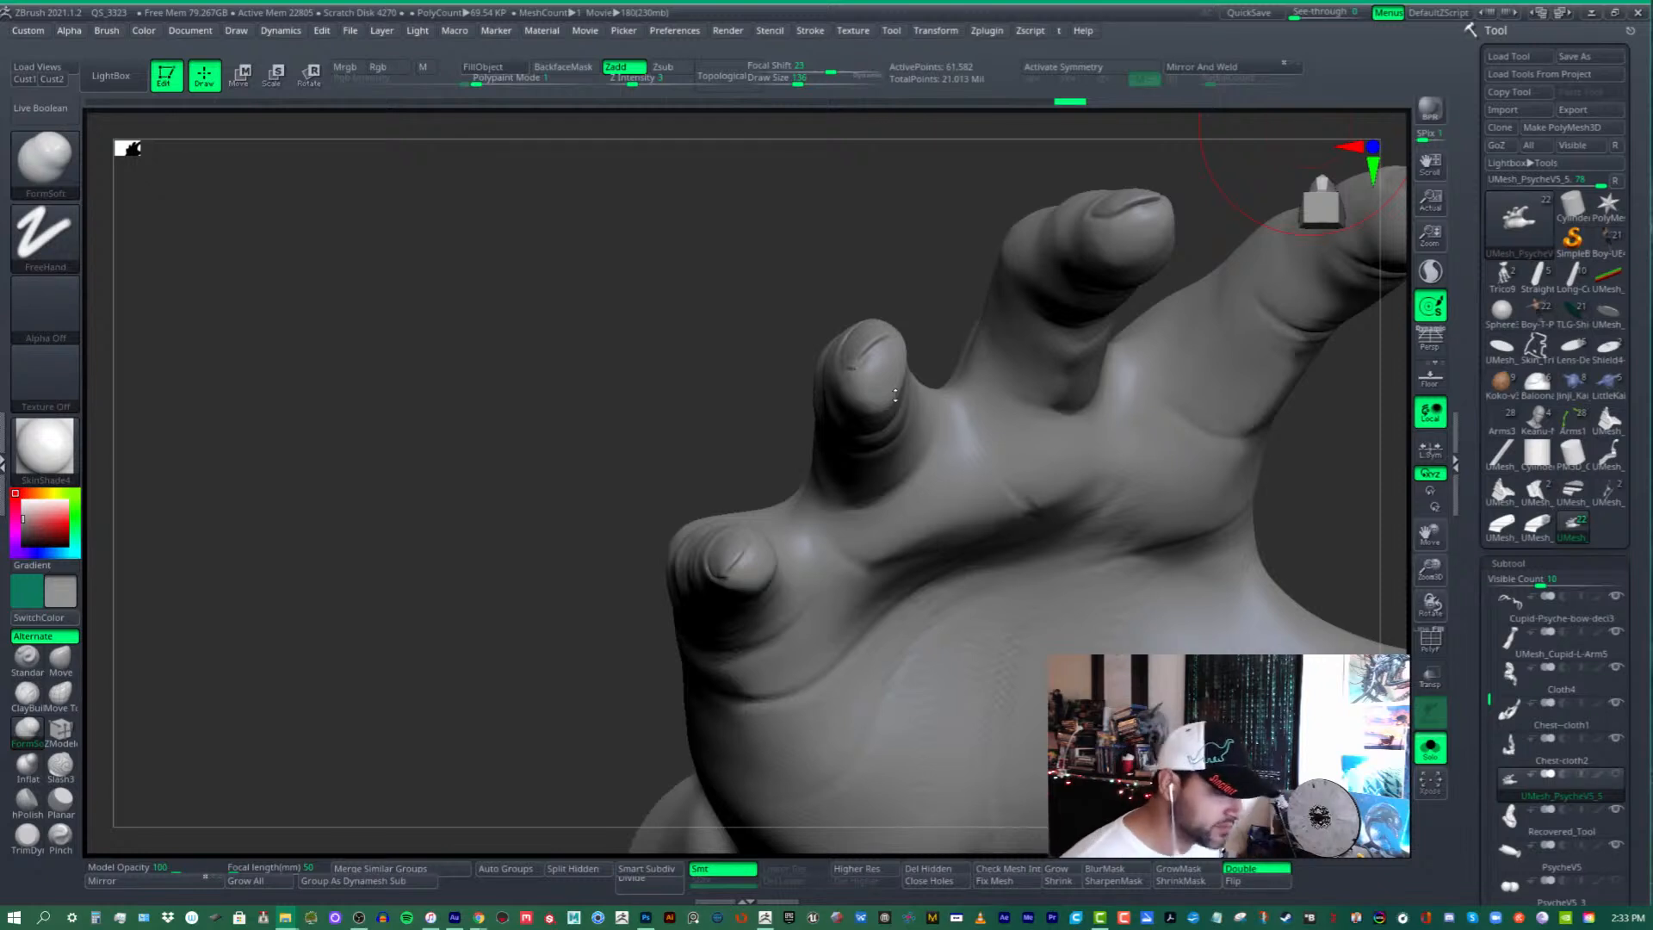
# - Adjust the ring finger's side profile near the middle with the Move brush
pyautogui.moveTo(945, 393)
pyautogui.mouseDown(button='right')
pyautogui.moveTo(844, 417)
pyautogui.moveTo(917, 421)
pyautogui.moveTo(856, 395)
pyautogui.mouseUp(button='right')
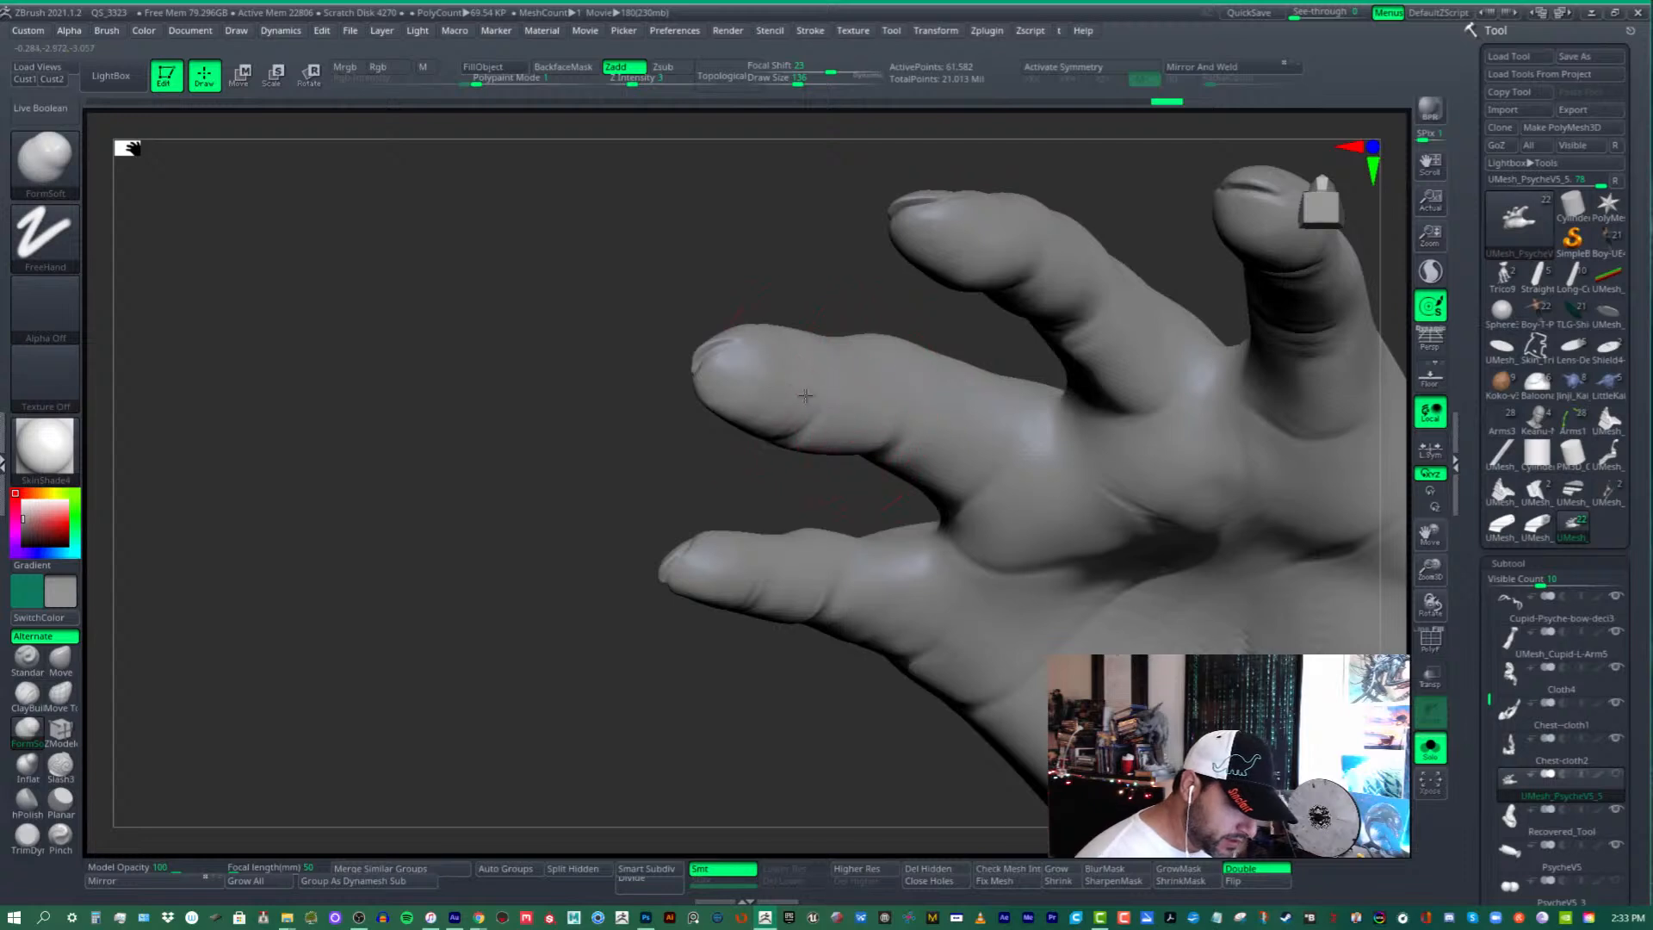
pyautogui.moveTo(973, 419)
pyautogui.mouseDown(button='right')
pyautogui.moveTo(796, 421)
pyautogui.moveTo(904, 431)
pyautogui.moveTo(654, 374)
pyautogui.mouseUp(button='right')
pyautogui.click(60, 661)
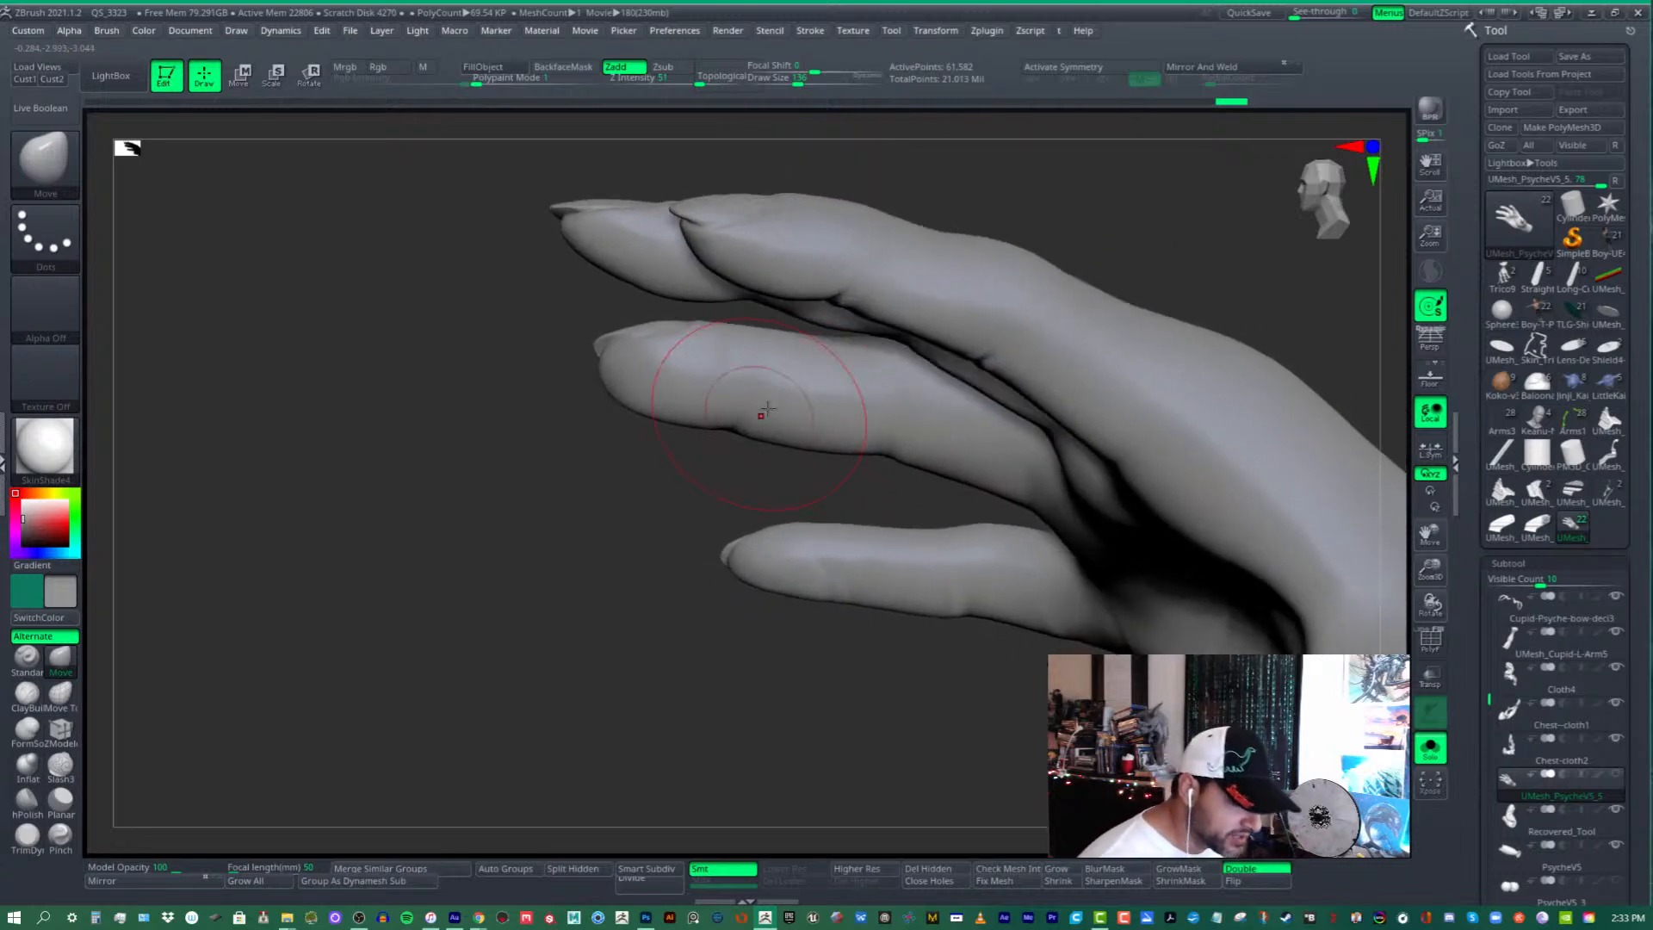
pyautogui.moveTo(821, 396)
pyautogui.mouseDown()
pyautogui.moveTo(783, 314)
pyautogui.moveTo(738, 350)
pyautogui.moveTo(753, 372)
pyautogui.moveTo(779, 352)
pyautogui.moveTo(812, 368)
pyautogui.moveTo(895, 321)
pyautogui.moveTo(828, 378)
pyautogui.mouseUp()
pyautogui.moveTo(833, 371)
pyautogui.mouseDown(button='right')
pyautogui.moveTo(881, 358)
pyautogui.moveTo(852, 373)
pyautogui.moveTo(868, 374)
pyautogui.mouseUp(button='right')
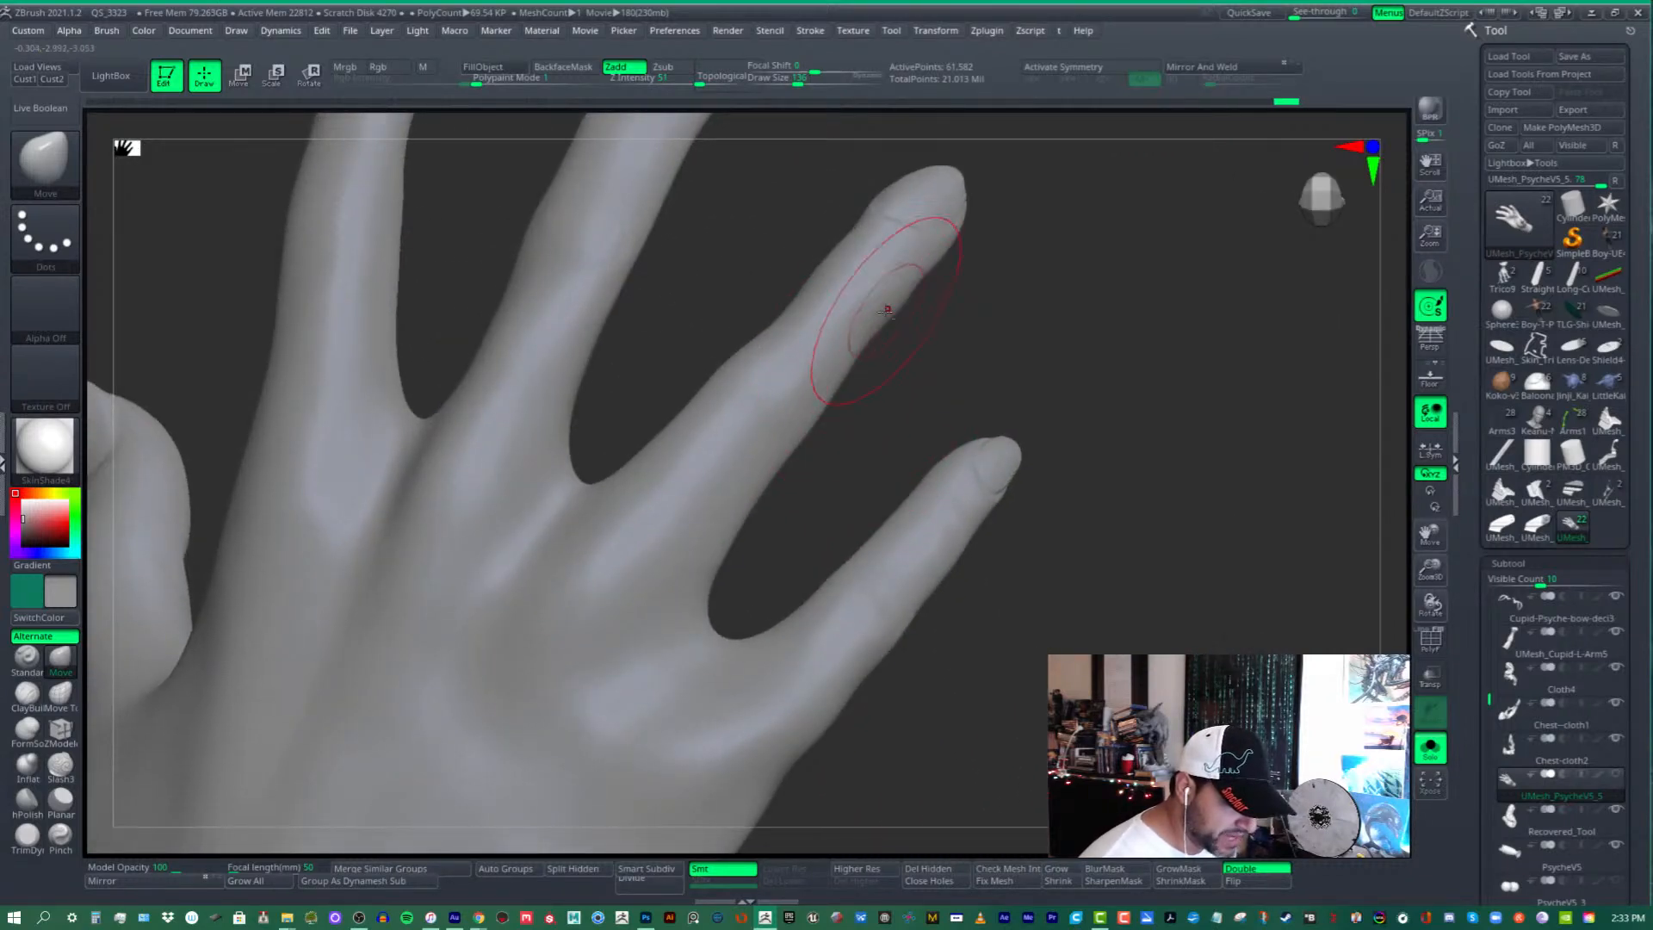
# - Reshape the ring finger's tip and the side of its nail with the Move brush, checking from the back and palm sides
pyautogui.keyDown('alt'); pyautogui.moveTo(887, 311); pyautogui.dragTo(895, 416, button='right'); pyautogui.keyUp('alt')
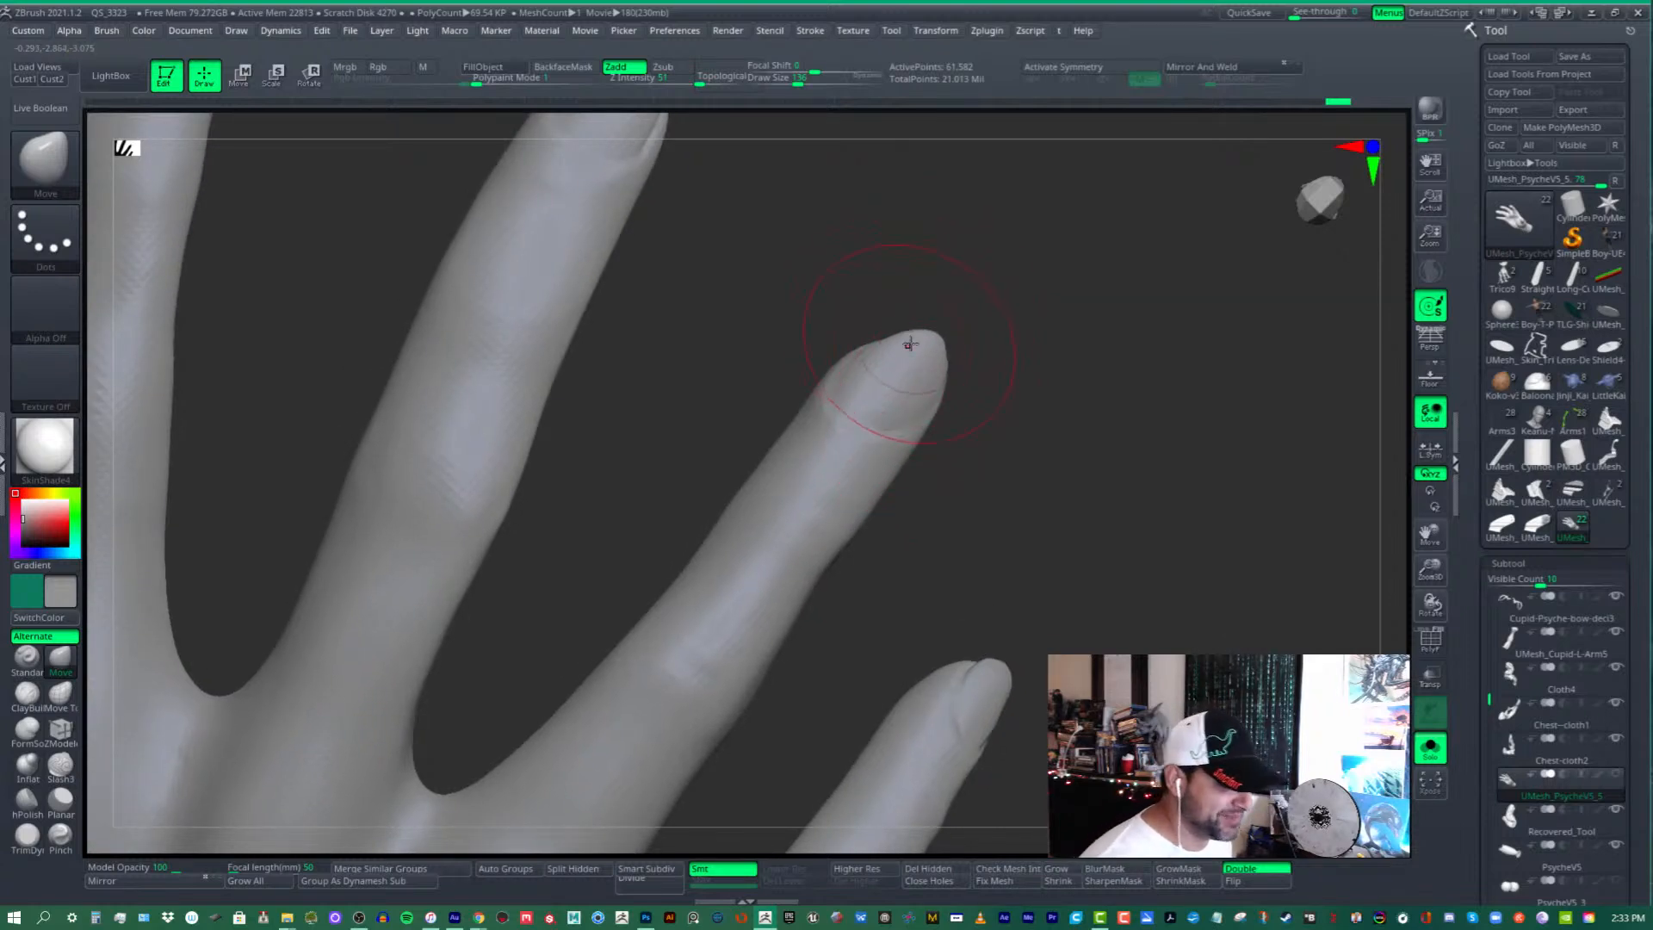
pyautogui.moveTo(911, 345); pyautogui.dragTo(909, 339)
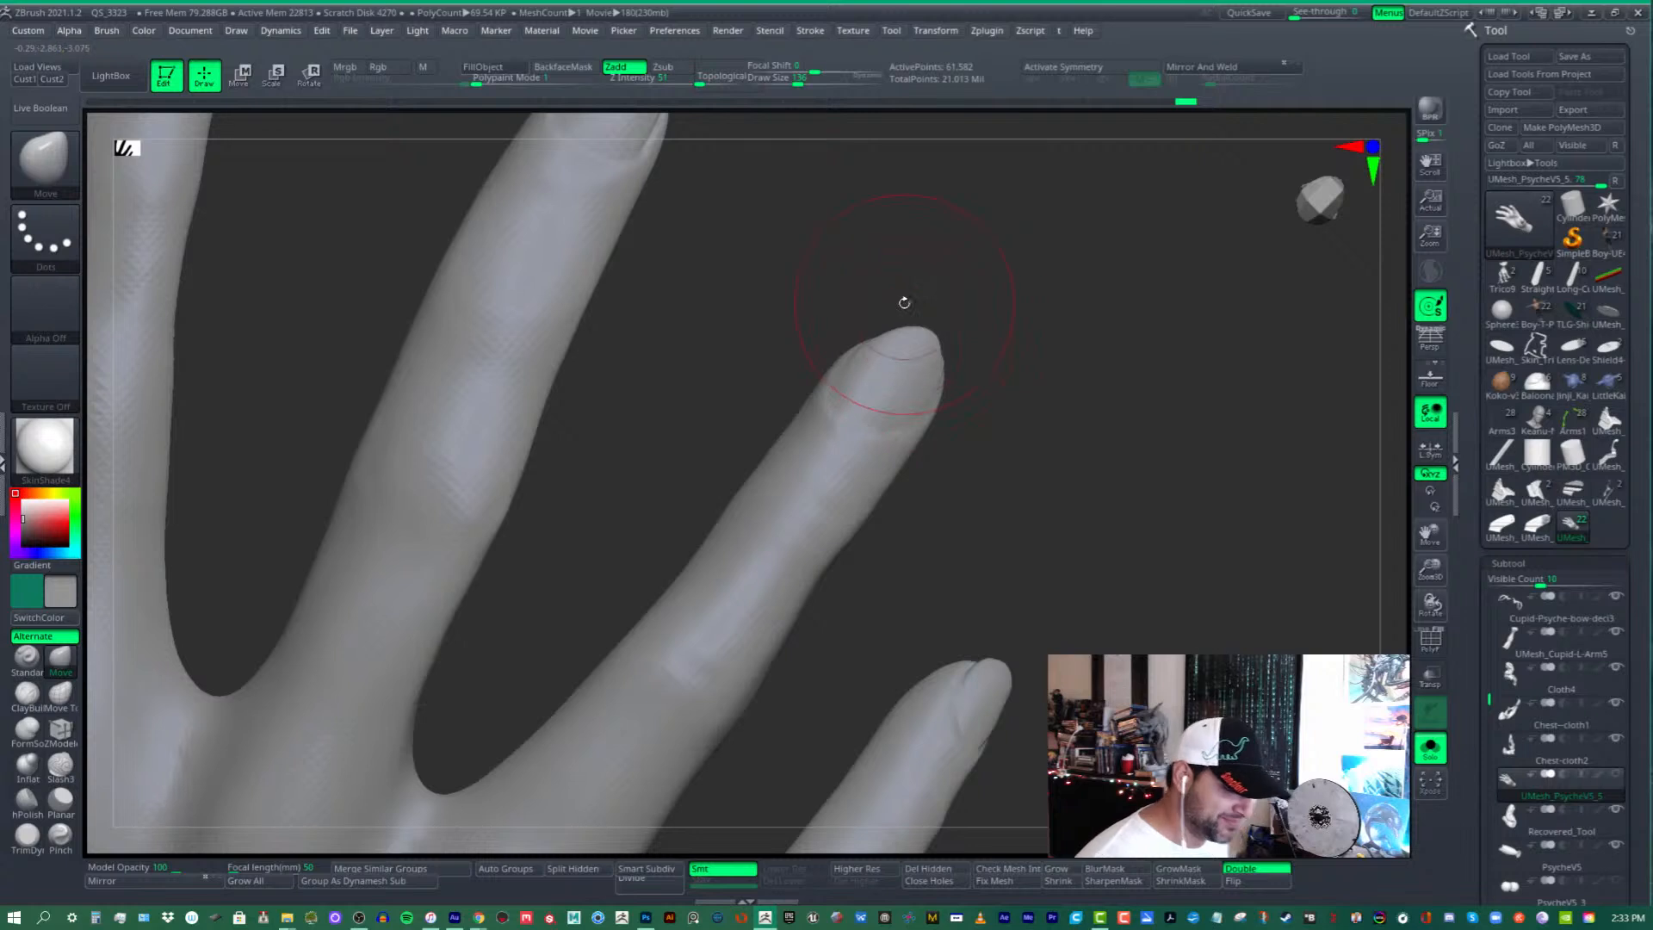
pyautogui.hotkey('ctrl', 'shift', 'z')
pyautogui.moveTo(905, 402)
pyautogui.mouseDown(button='right')
pyautogui.moveTo(919, 350)
pyautogui.moveTo(915, 377)
pyautogui.mouseUp(button='right')
pyautogui.moveTo(932, 370); pyautogui.dragTo(926, 381)
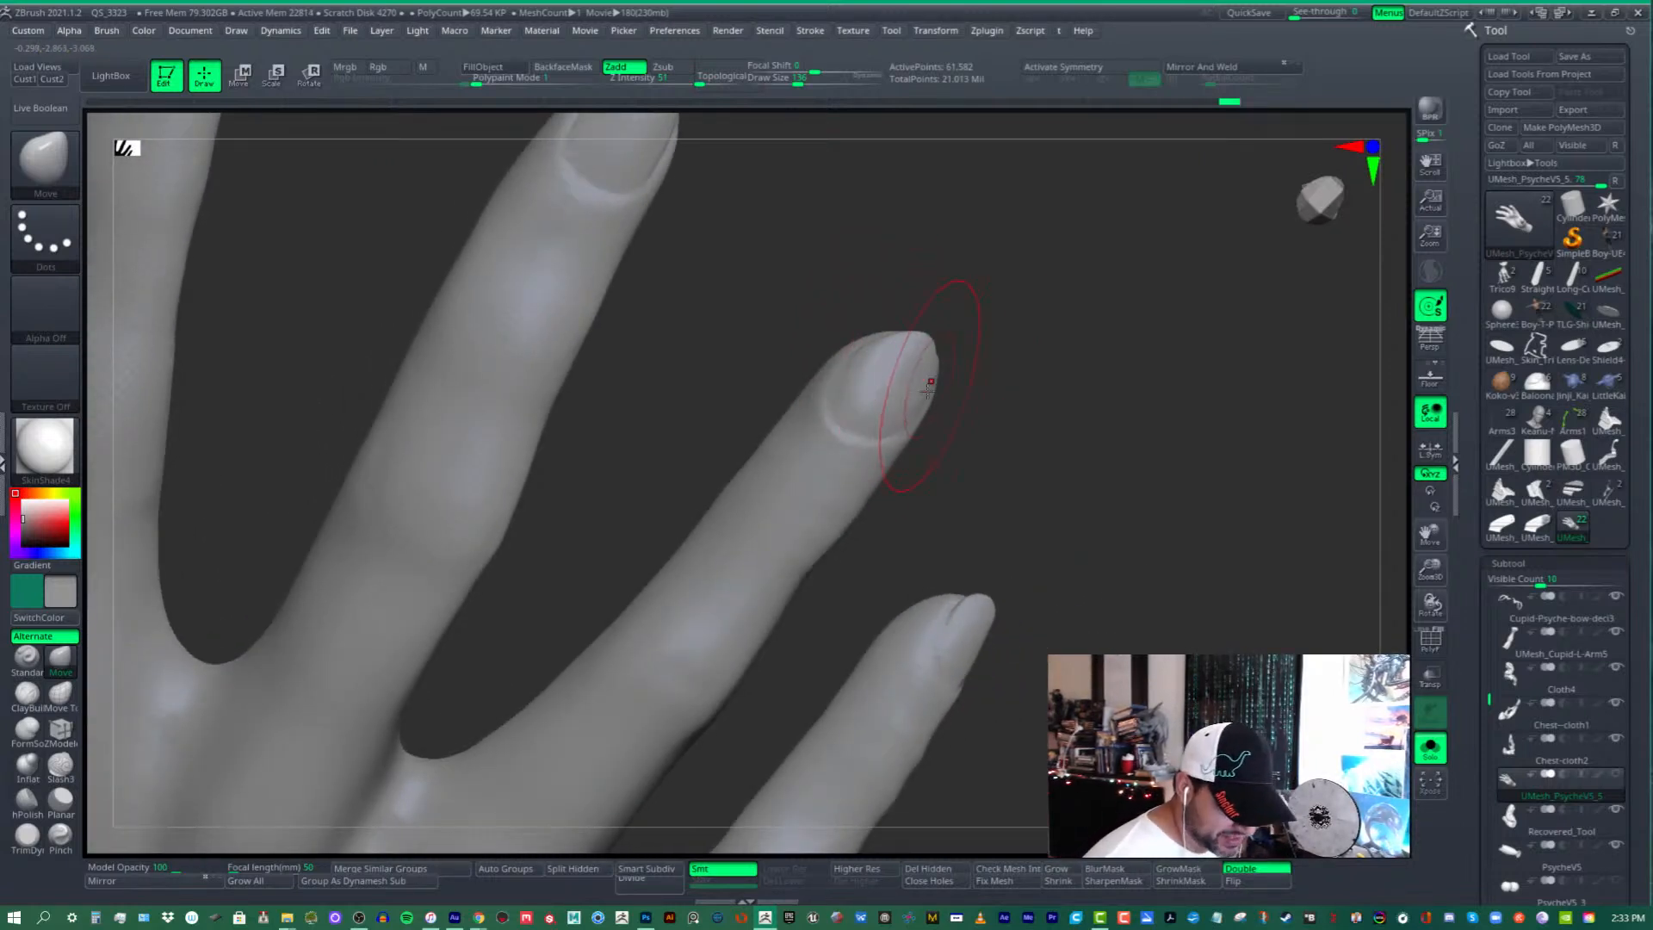
pyautogui.moveTo(927, 389)
pyautogui.mouseDown(button='right')
pyautogui.moveTo(869, 362)
pyautogui.moveTo(886, 416)
pyautogui.moveTo(895, 365)
pyautogui.moveTo(896, 450)
pyautogui.moveTo(849, 306)
pyautogui.mouseUp(button='right')
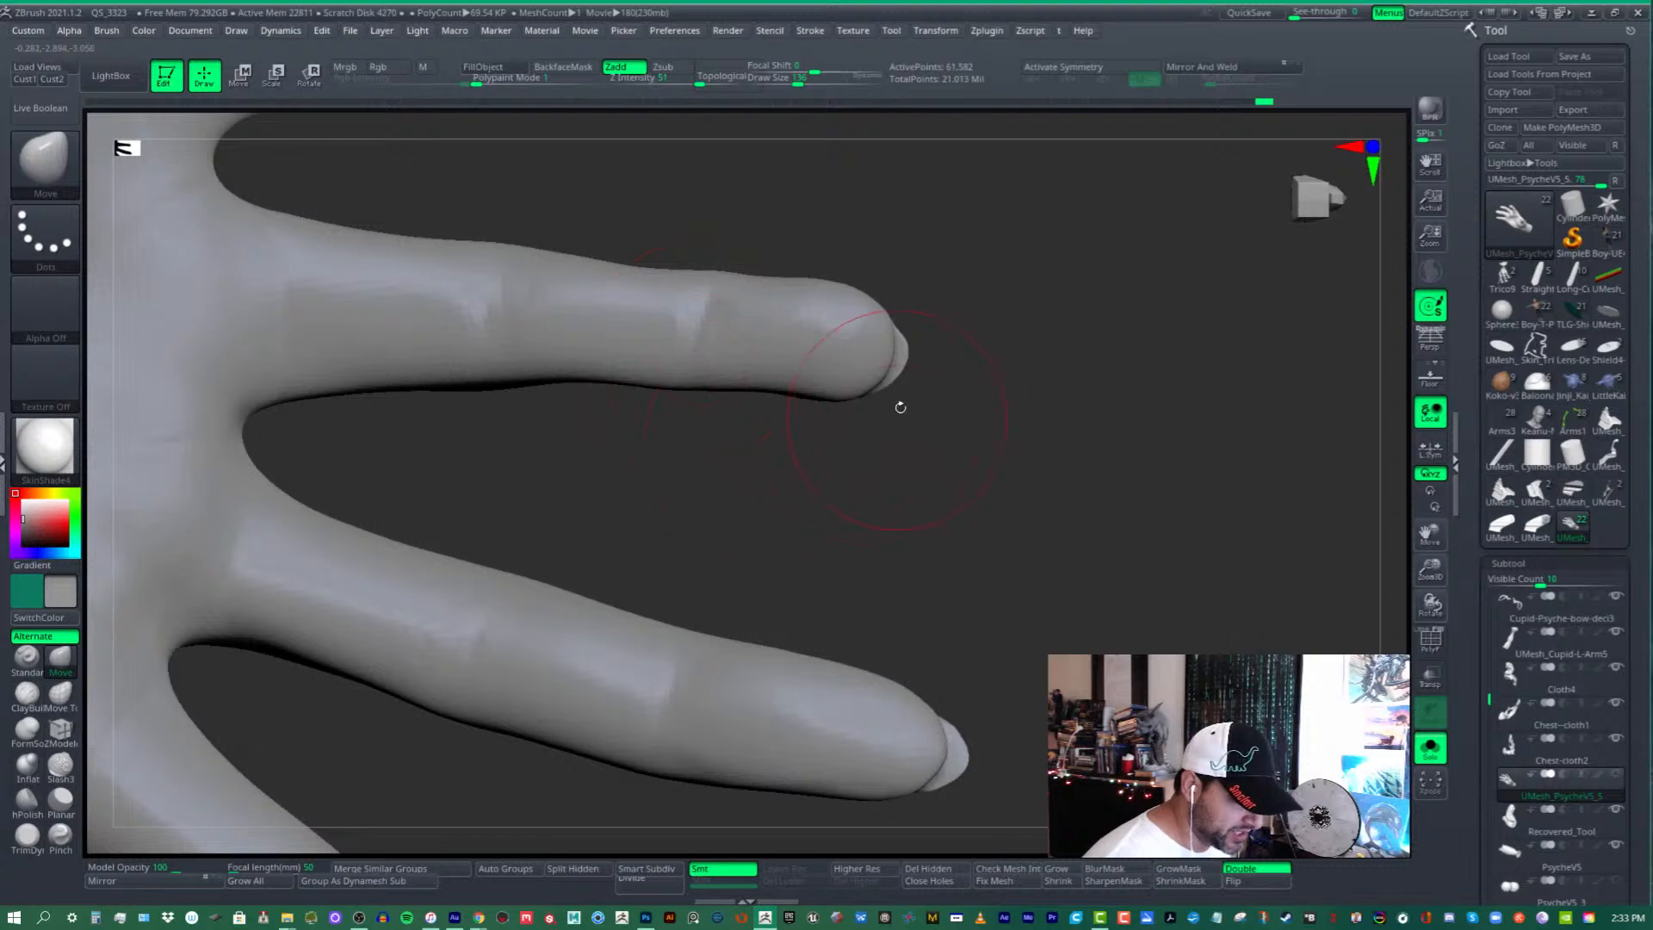
pyautogui.moveTo(896, 398)
pyautogui.mouseDown(button='right')
pyautogui.moveTo(893, 375)
pyautogui.moveTo(923, 489)
pyautogui.mouseUp(button='right')
pyautogui.keyDown('alt'); pyautogui.moveTo(882, 296); pyautogui.dragTo(831, 478, button='right'); pyautogui.keyUp('alt')
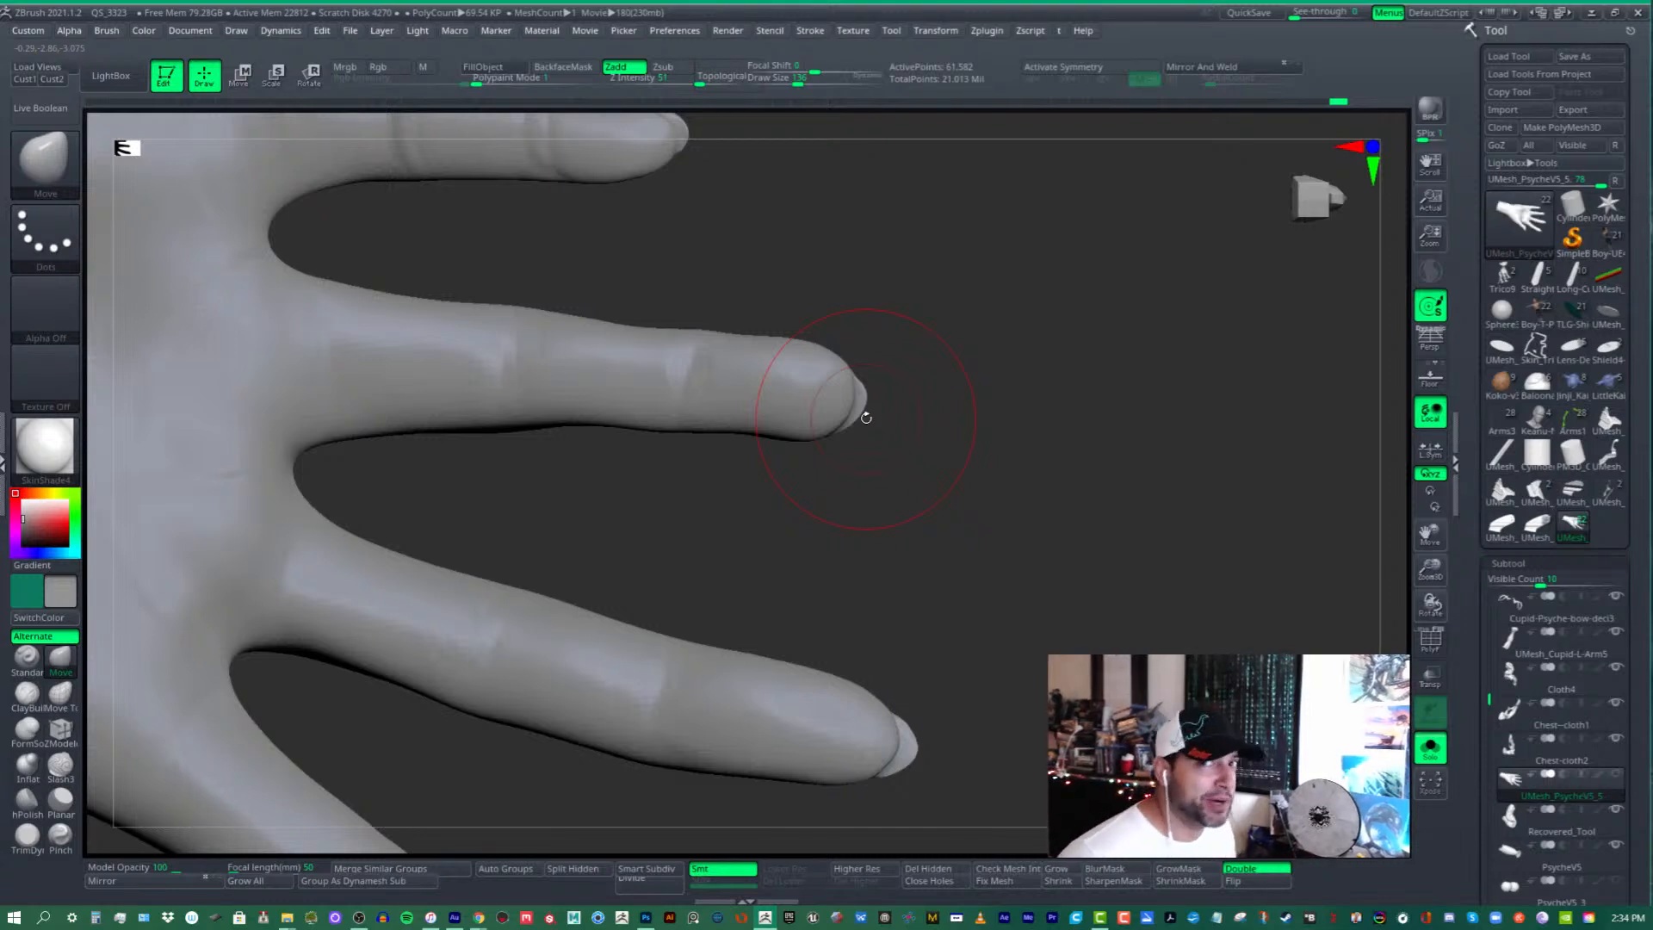
# - Reduce the Move brush's draw size to 105 and smooth the end of the ring finger's nail
pyautogui.keyDown('alt'); pyautogui.moveTo(864, 397); pyautogui.dragTo(689, 415); pyautogui.keyUp('alt')
pyautogui.moveTo(883, 387); pyautogui.dragTo(942, 345, button='right')
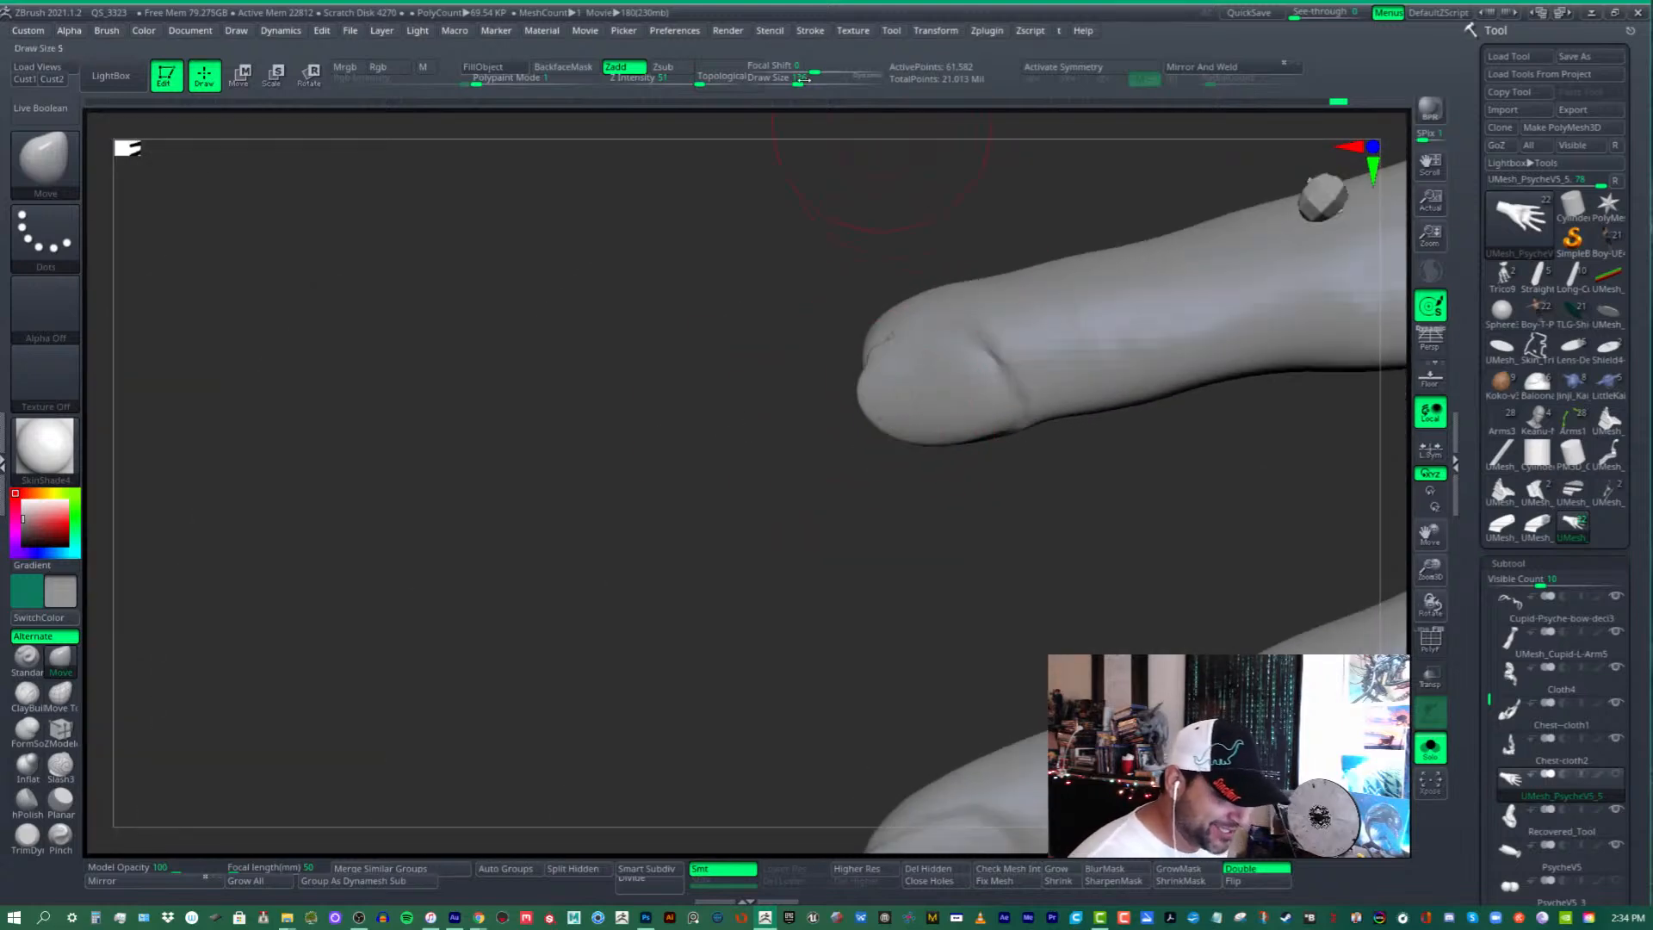
pyautogui.moveTo(805, 79); pyautogui.dragTo(790, 77)
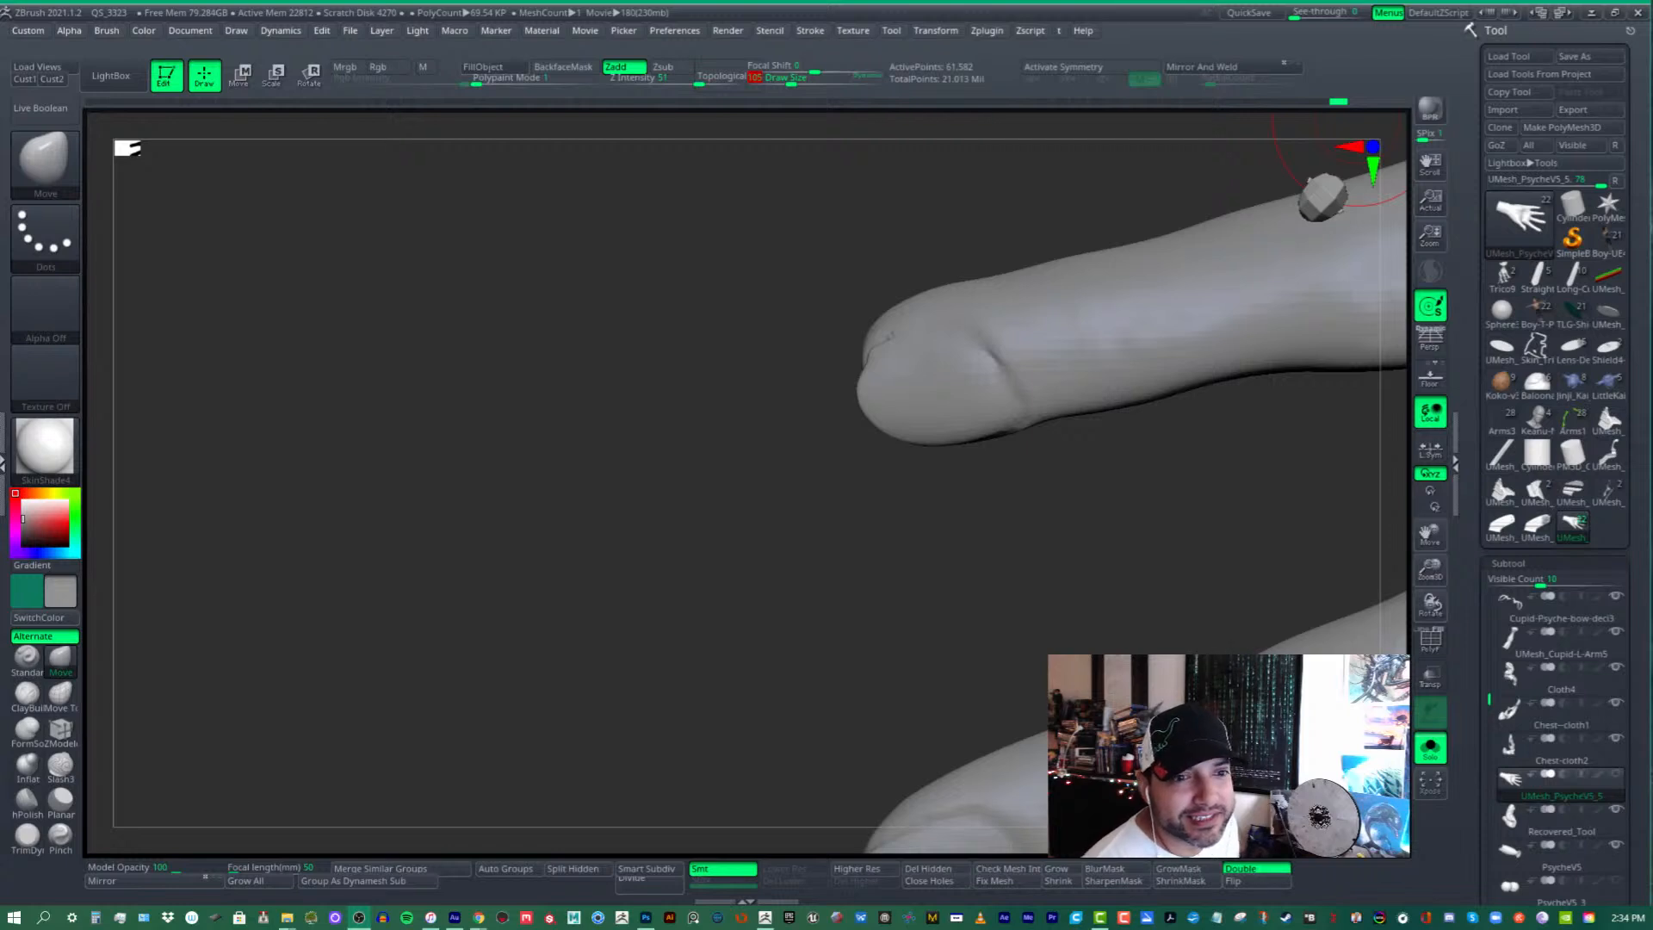
pyautogui.moveTo(999, 340)
pyautogui.mouseDown(button='right')
pyautogui.moveTo(1004, 369)
pyautogui.moveTo(895, 367)
pyautogui.mouseUp(button='right')
pyautogui.keyDown('shift'); pyautogui.moveTo(895, 367); pyautogui.dragTo(904, 370); pyautogui.keyUp('shift')
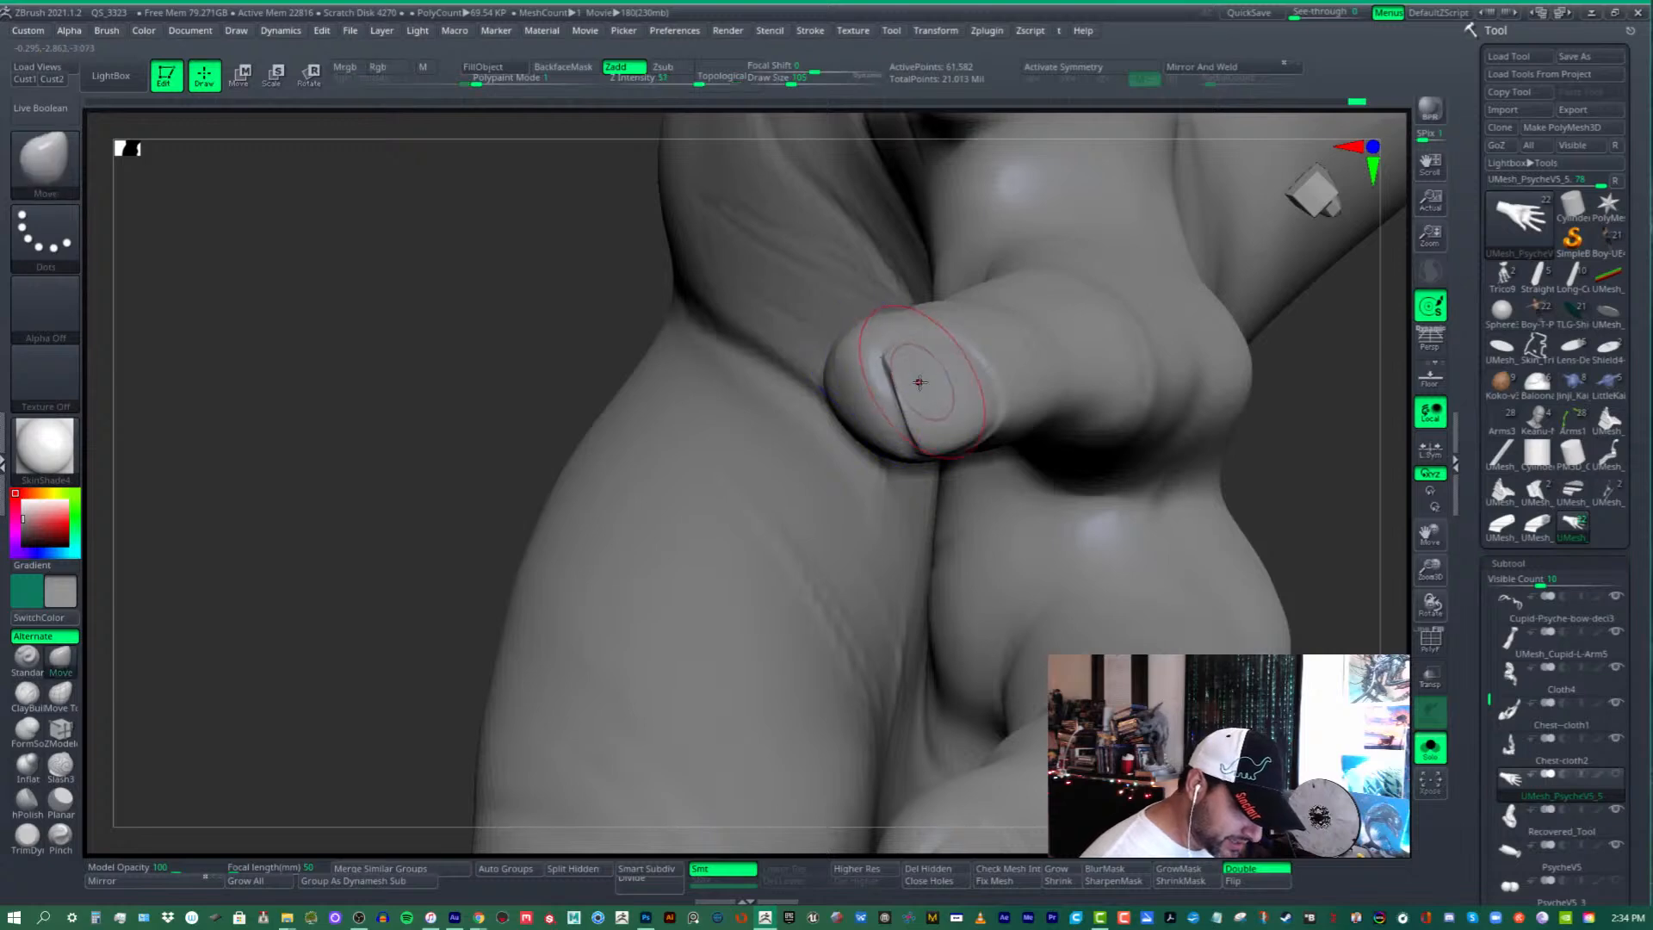
# - Smooth the ring finger's nail edge and pad, and move the outer side of its tip with the Move brush
pyautogui.moveTo(919, 379); pyautogui.dragTo(1025, 369, button='right')
pyautogui.keyDown('shift'); pyautogui.moveTo(1024, 368); pyautogui.dragTo(1030, 395); pyautogui.keyUp('shift')
pyautogui.moveTo(1030, 394); pyautogui.dragTo(1025, 366, button='right')
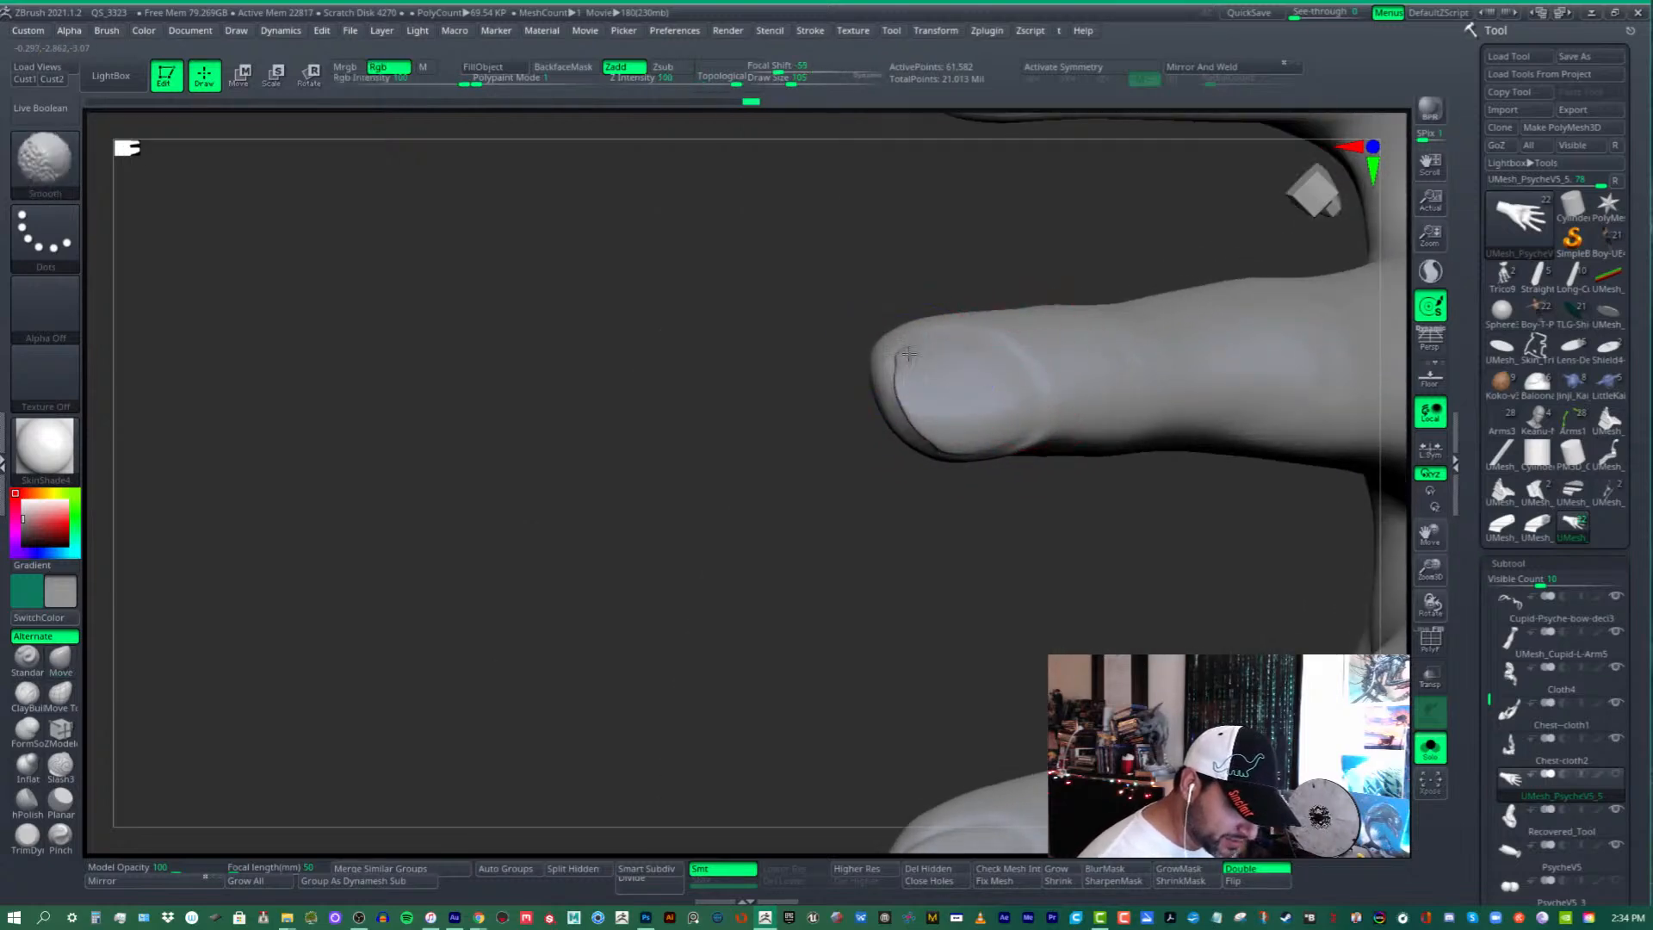
pyautogui.keyDown('shift'); pyautogui.moveTo(902, 362); pyautogui.dragTo(915, 353); pyautogui.keyUp('shift')
pyautogui.moveTo(915, 354)
pyautogui.mouseDown(button='right')
pyautogui.moveTo(989, 344)
pyautogui.moveTo(948, 385)
pyautogui.moveTo(899, 391)
pyautogui.mouseUp(button='right')
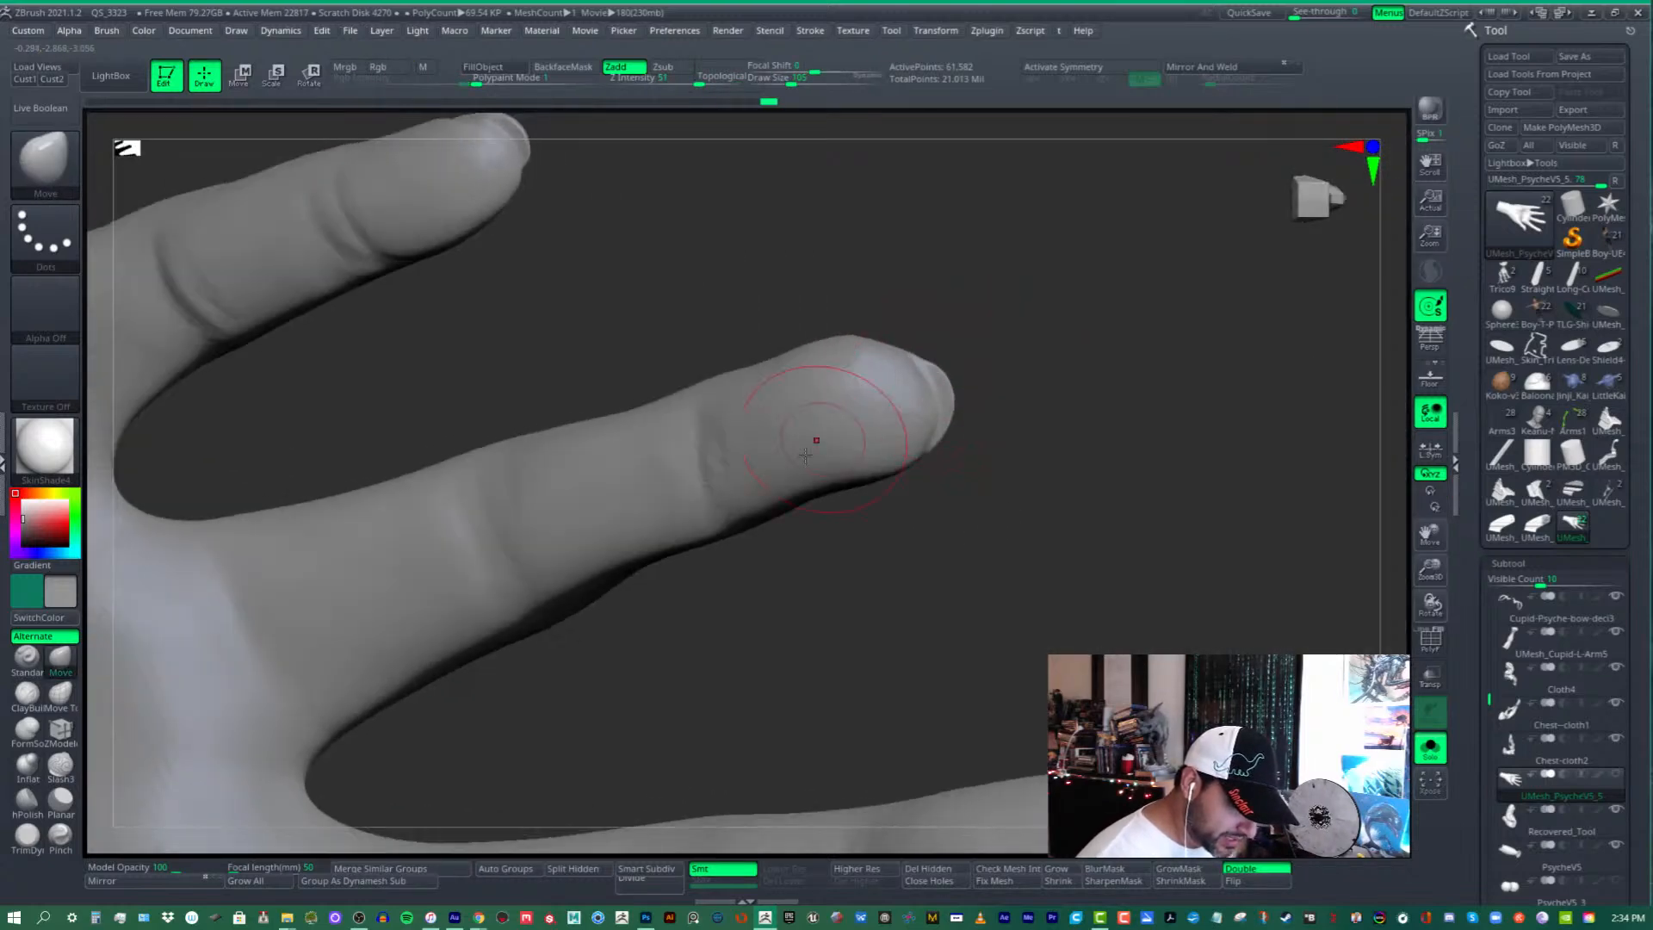
pyautogui.keyDown('shift'); pyautogui.moveTo(815, 442); pyautogui.dragTo(796, 431); pyautogui.keyUp('shift')
pyautogui.moveTo(796, 430)
pyautogui.mouseDown(button='right')
pyautogui.moveTo(869, 474)
pyautogui.moveTo(893, 527)
pyautogui.moveTo(852, 424)
pyautogui.moveTo(883, 491)
pyautogui.moveTo(903, 463)
pyautogui.mouseUp(button='right')
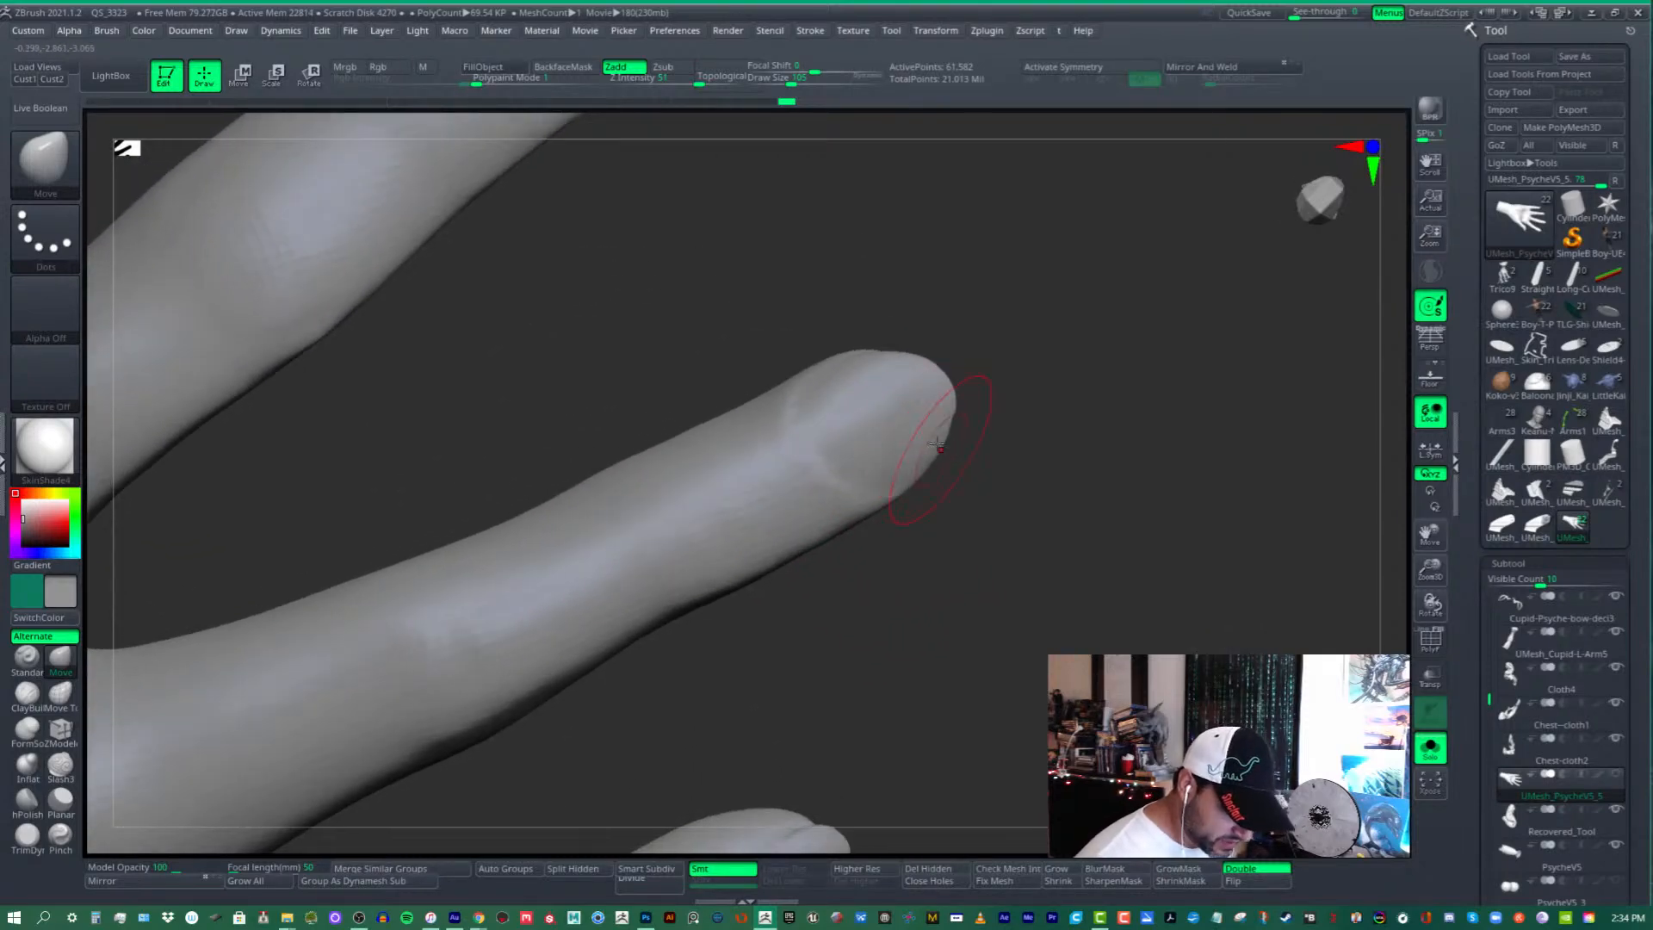
pyautogui.moveTo(928, 434); pyautogui.dragTo(950, 415)
pyautogui.moveTo(954, 405)
pyautogui.keyDown('ctrl'); pyautogui.mouseDown(button='right')
pyautogui.moveTo(927, 344)
pyautogui.moveTo(896, 435)
pyautogui.mouseUp(button='right'); pyautogui.keyUp('ctrl')
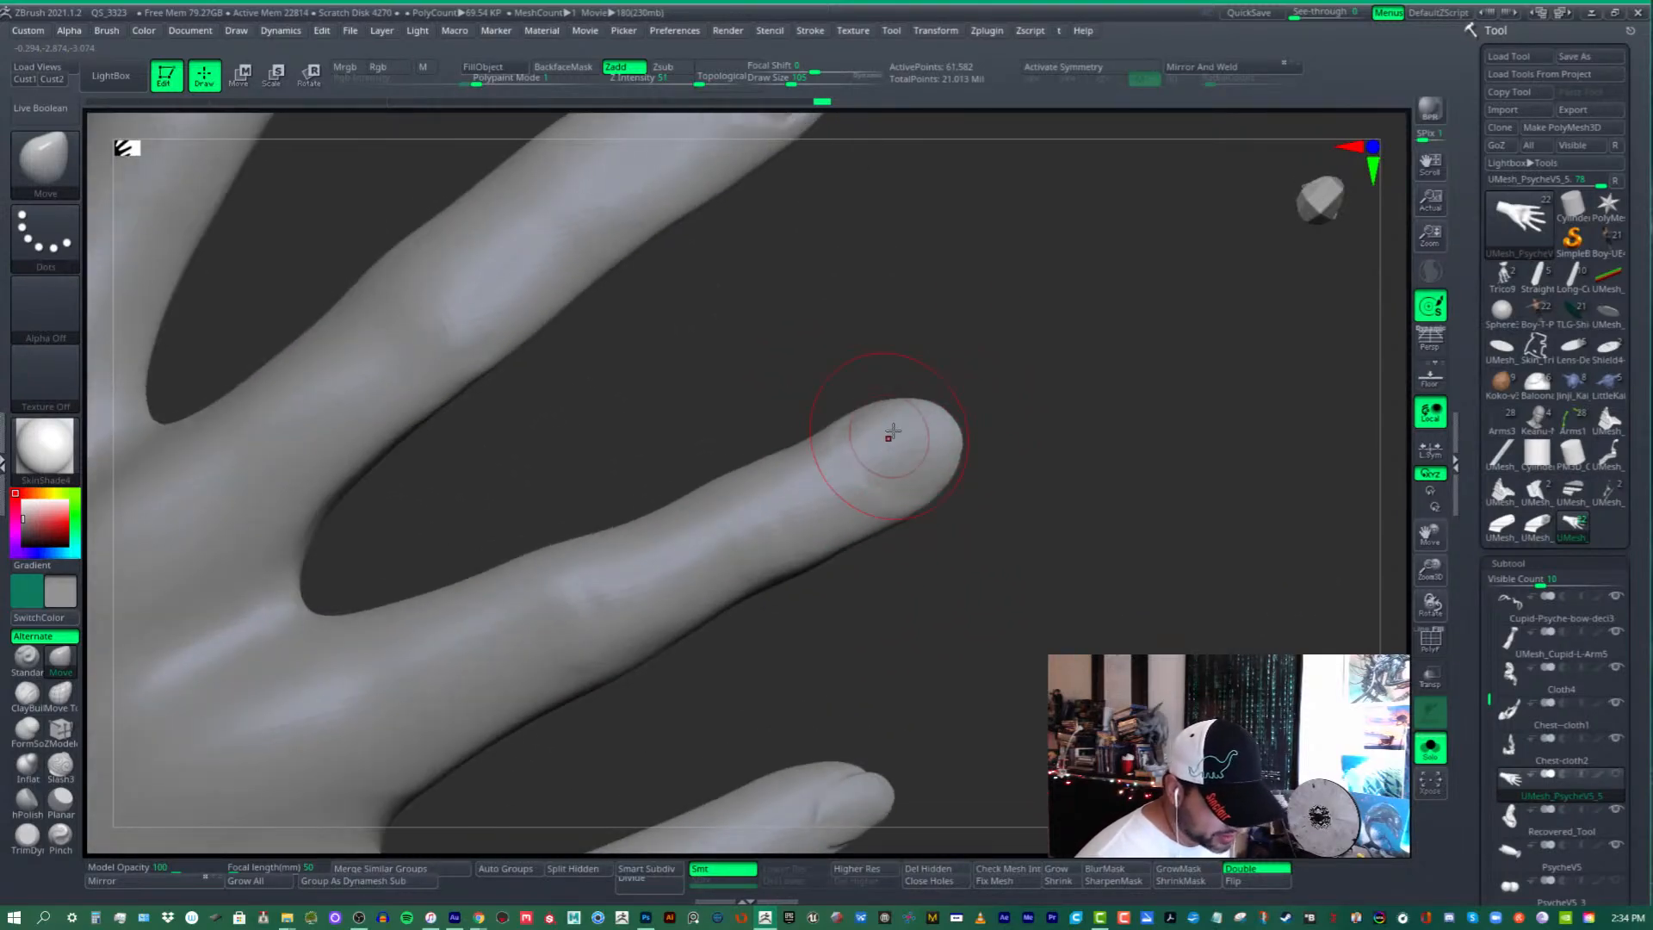
# - Soften the base of the ring finger's nail and carve its cuticle line with the Slash3 brush at draw size 37 and reduced Z Intensity
pyautogui.click(60, 764)
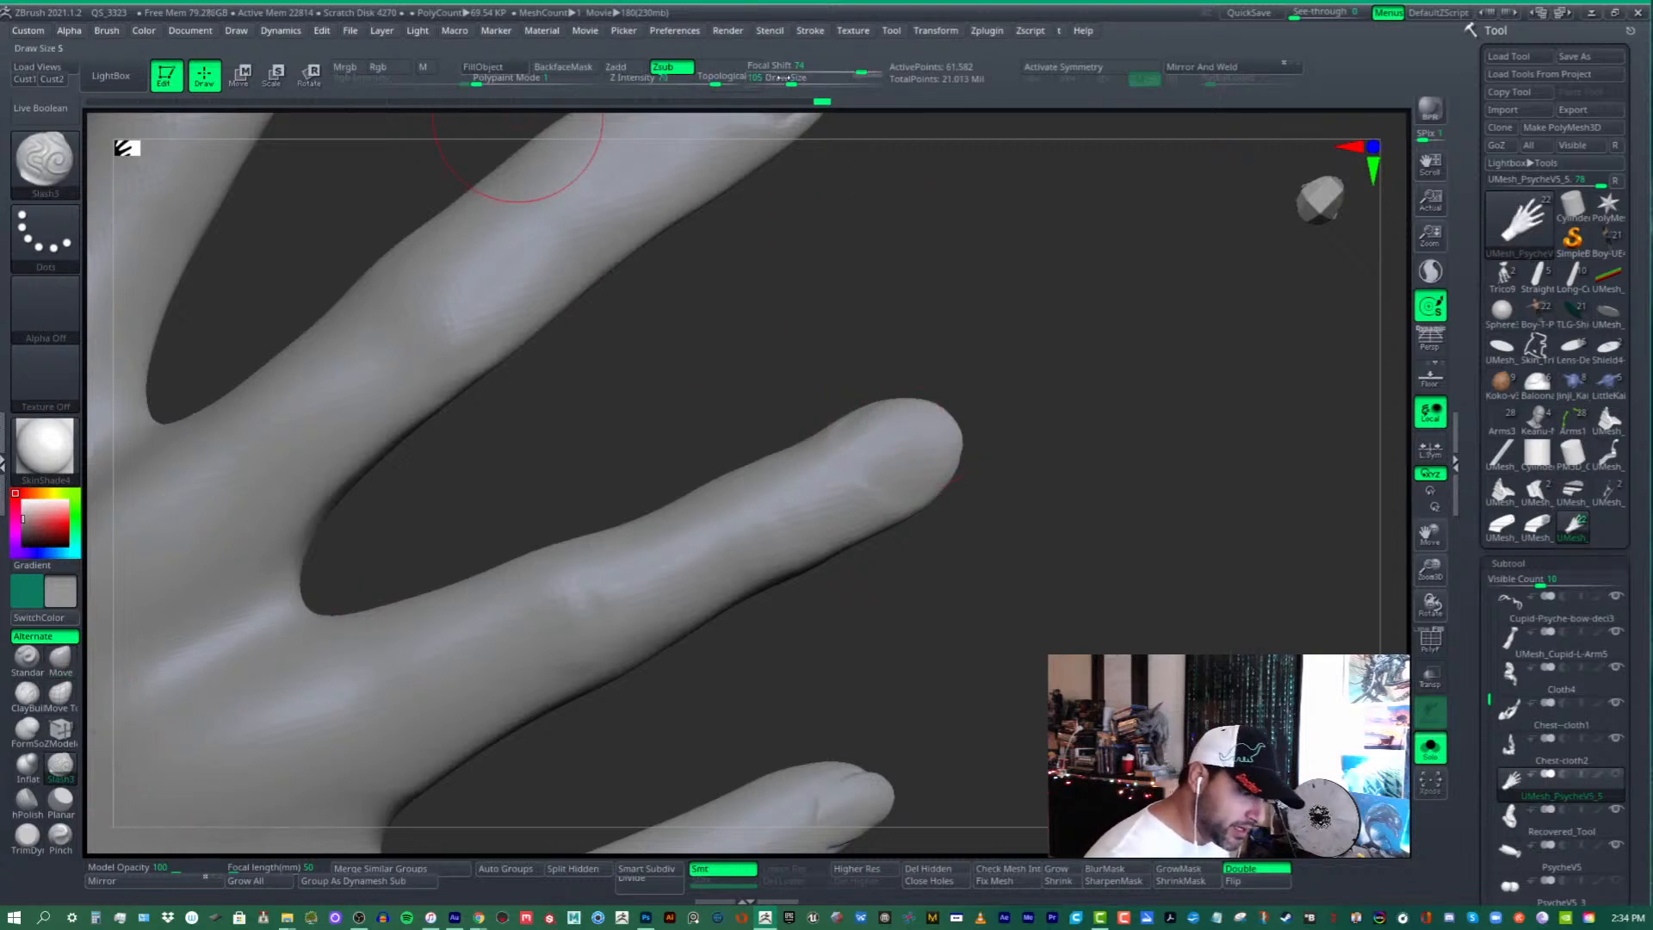
pyautogui.click(782, 79)
pyautogui.click(685, 79)
pyautogui.click(769, 78)
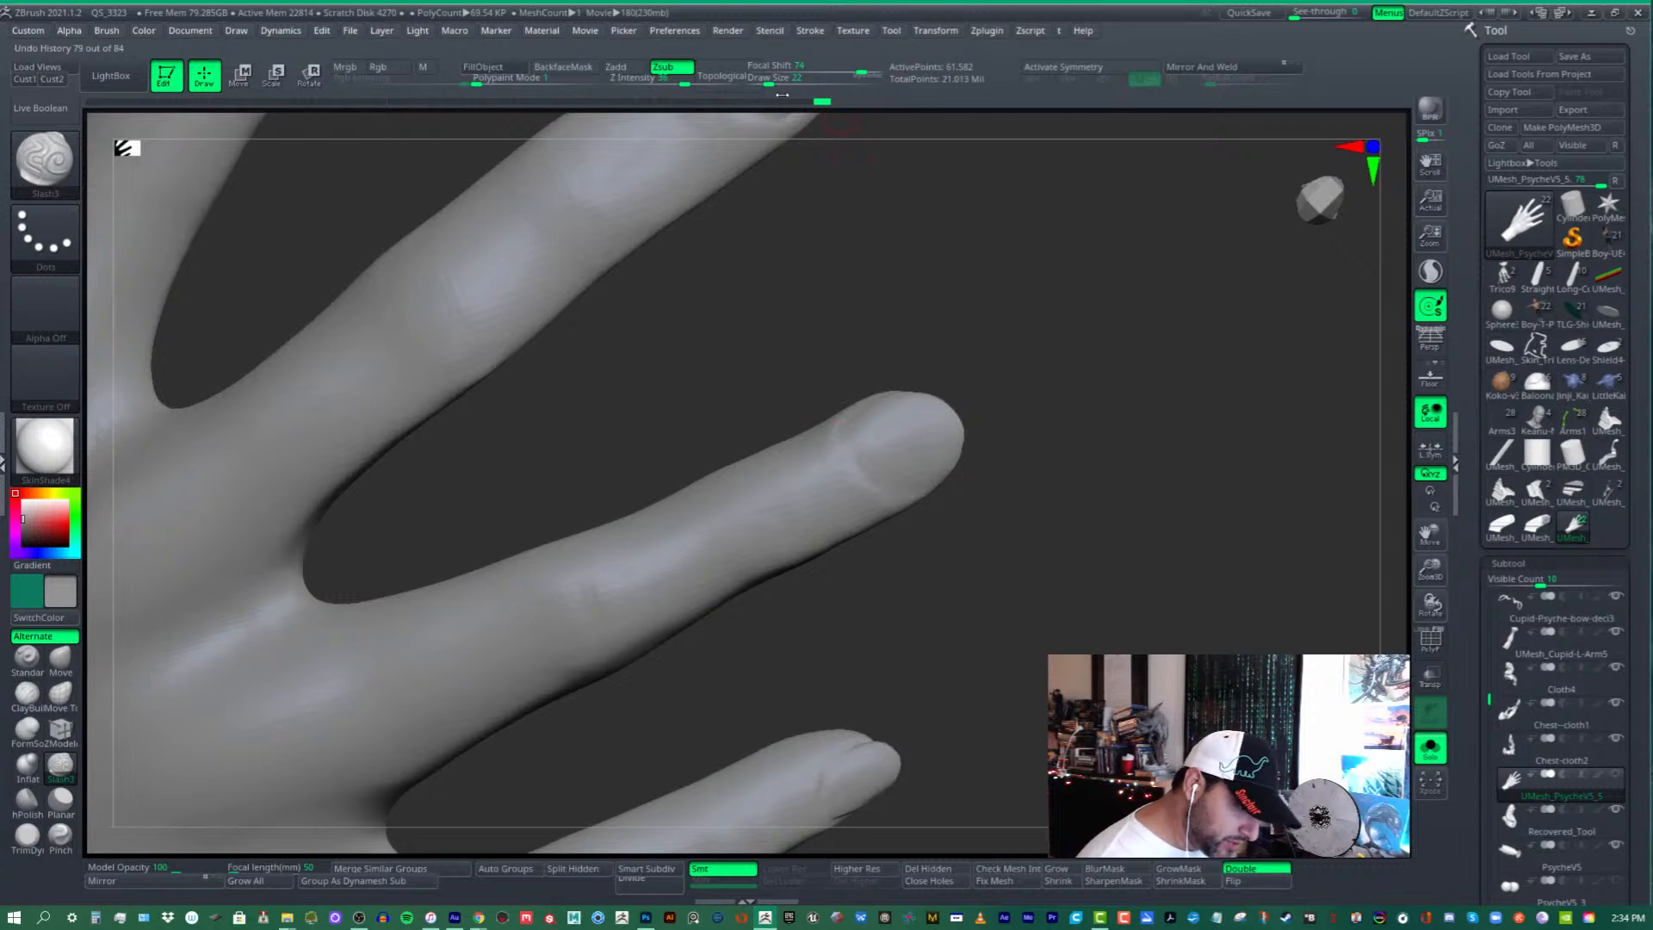
pyautogui.click(773, 79)
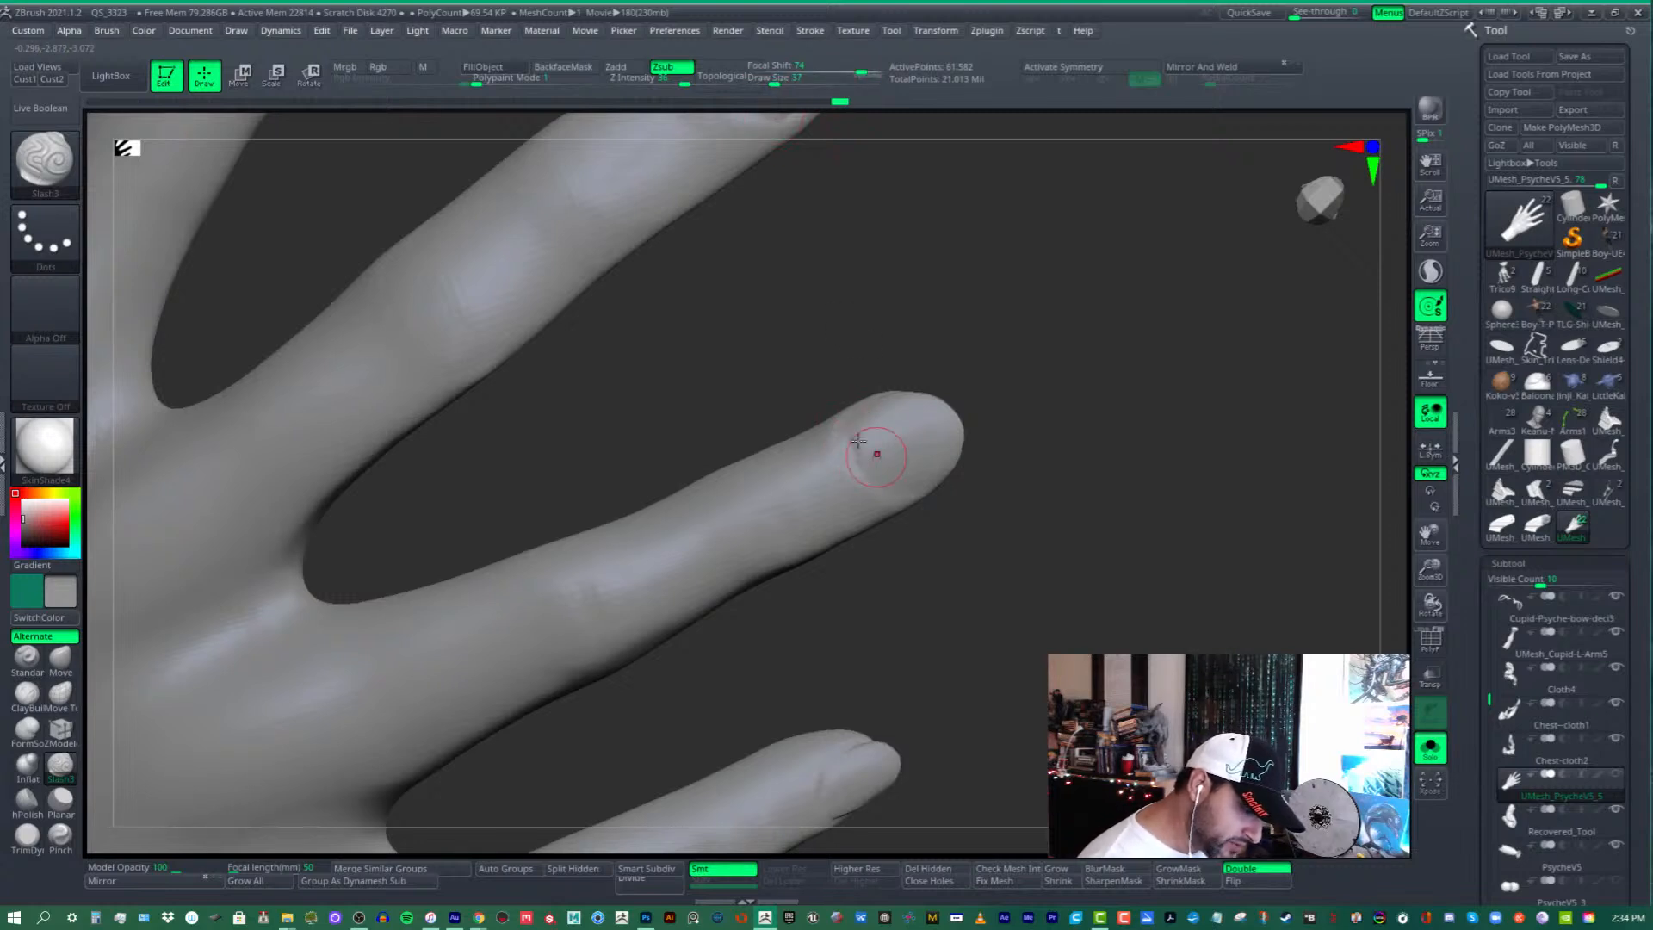
pyautogui.keyDown('shift'); pyautogui.moveTo(858, 440); pyautogui.dragTo(885, 468); pyautogui.keyUp('shift')
pyautogui.moveTo(885, 468); pyautogui.dragTo(852, 457, button='right')
pyautogui.moveTo(852, 457); pyautogui.dragTo(880, 431)
pyautogui.moveTo(879, 431)
pyautogui.mouseDown(button='right')
pyautogui.moveTo(868, 440)
pyautogui.moveTo(967, 446)
pyautogui.moveTo(978, 430)
pyautogui.mouseUp(button='right')
pyautogui.click(673, 80)
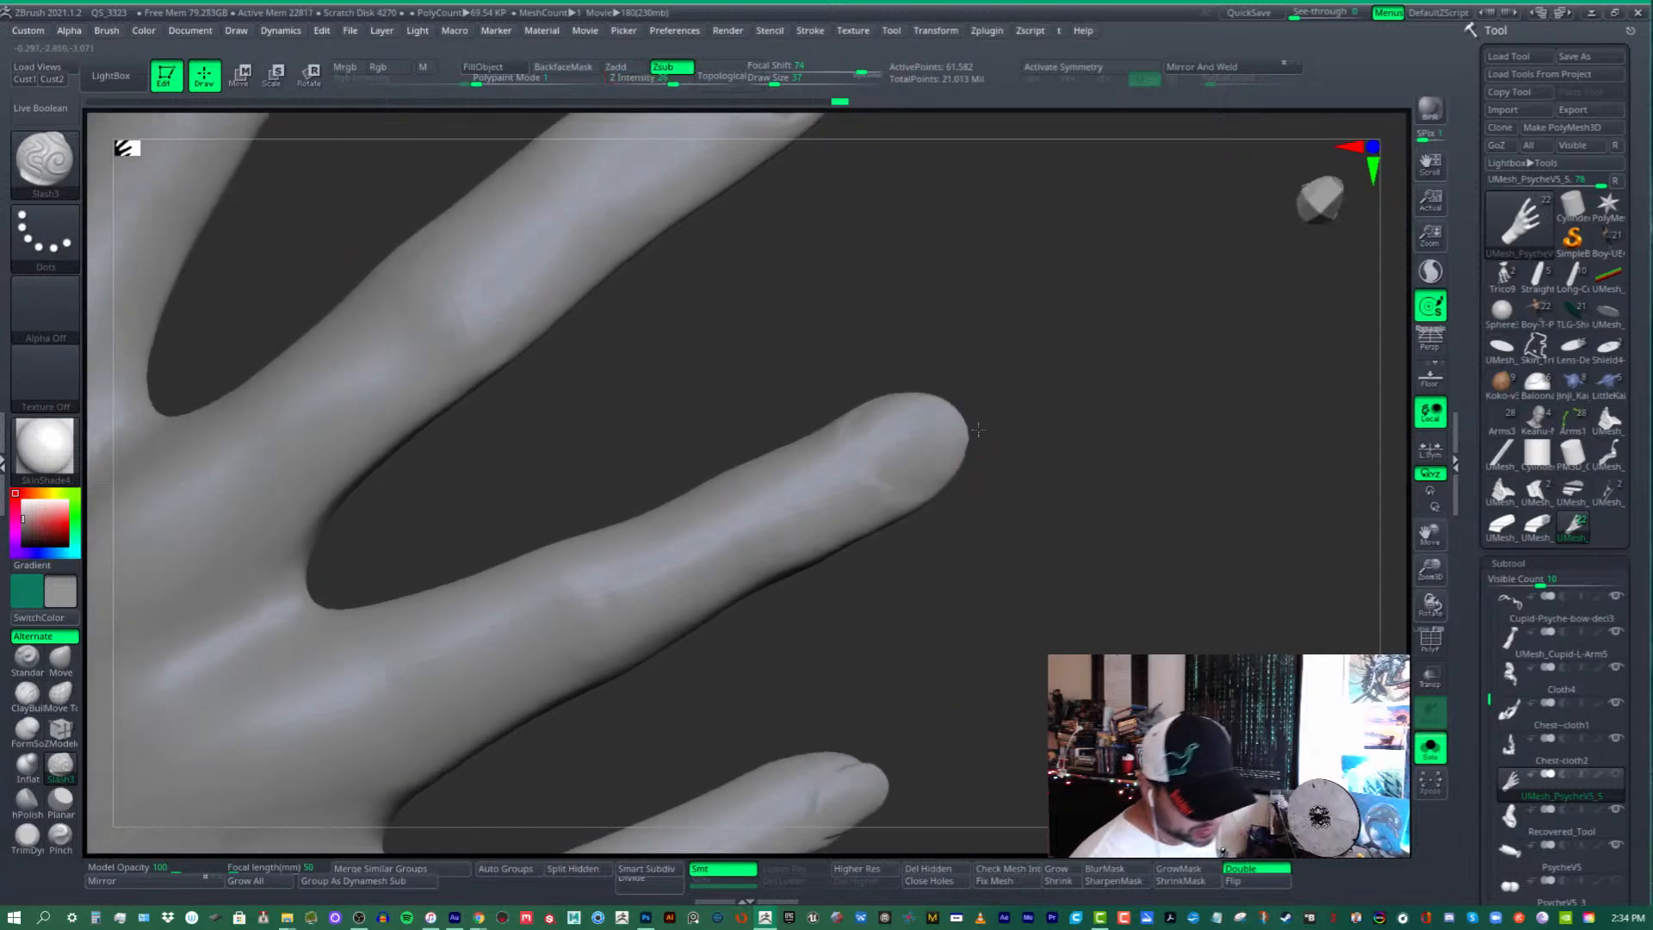
# - Adjust the end contour of the ring finger with the Move brush at draw size 140
pyautogui.click(60, 657)
pyautogui.moveTo(797, 77); pyautogui.dragTo(807, 79)
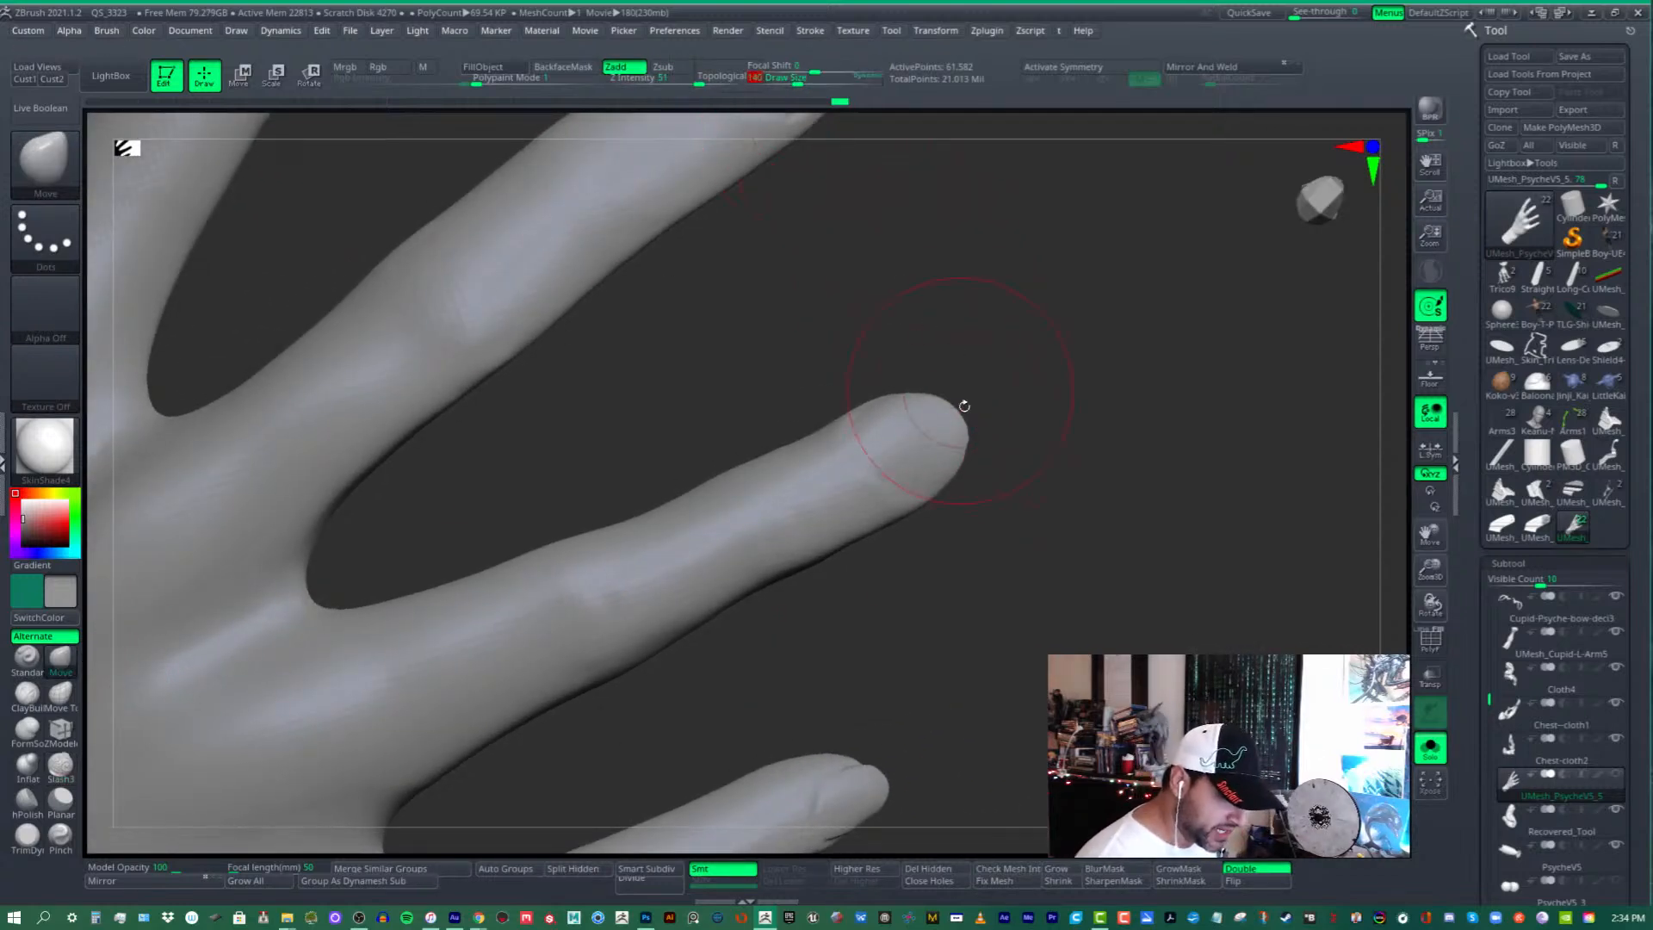
pyautogui.moveTo(960, 411); pyautogui.dragTo(957, 414)
# - Reduce the Move brush's draw size to 101 and refine the ring fingertip's inner contour and nail surface
pyautogui.moveTo(797, 78); pyautogui.dragTo(789, 78)
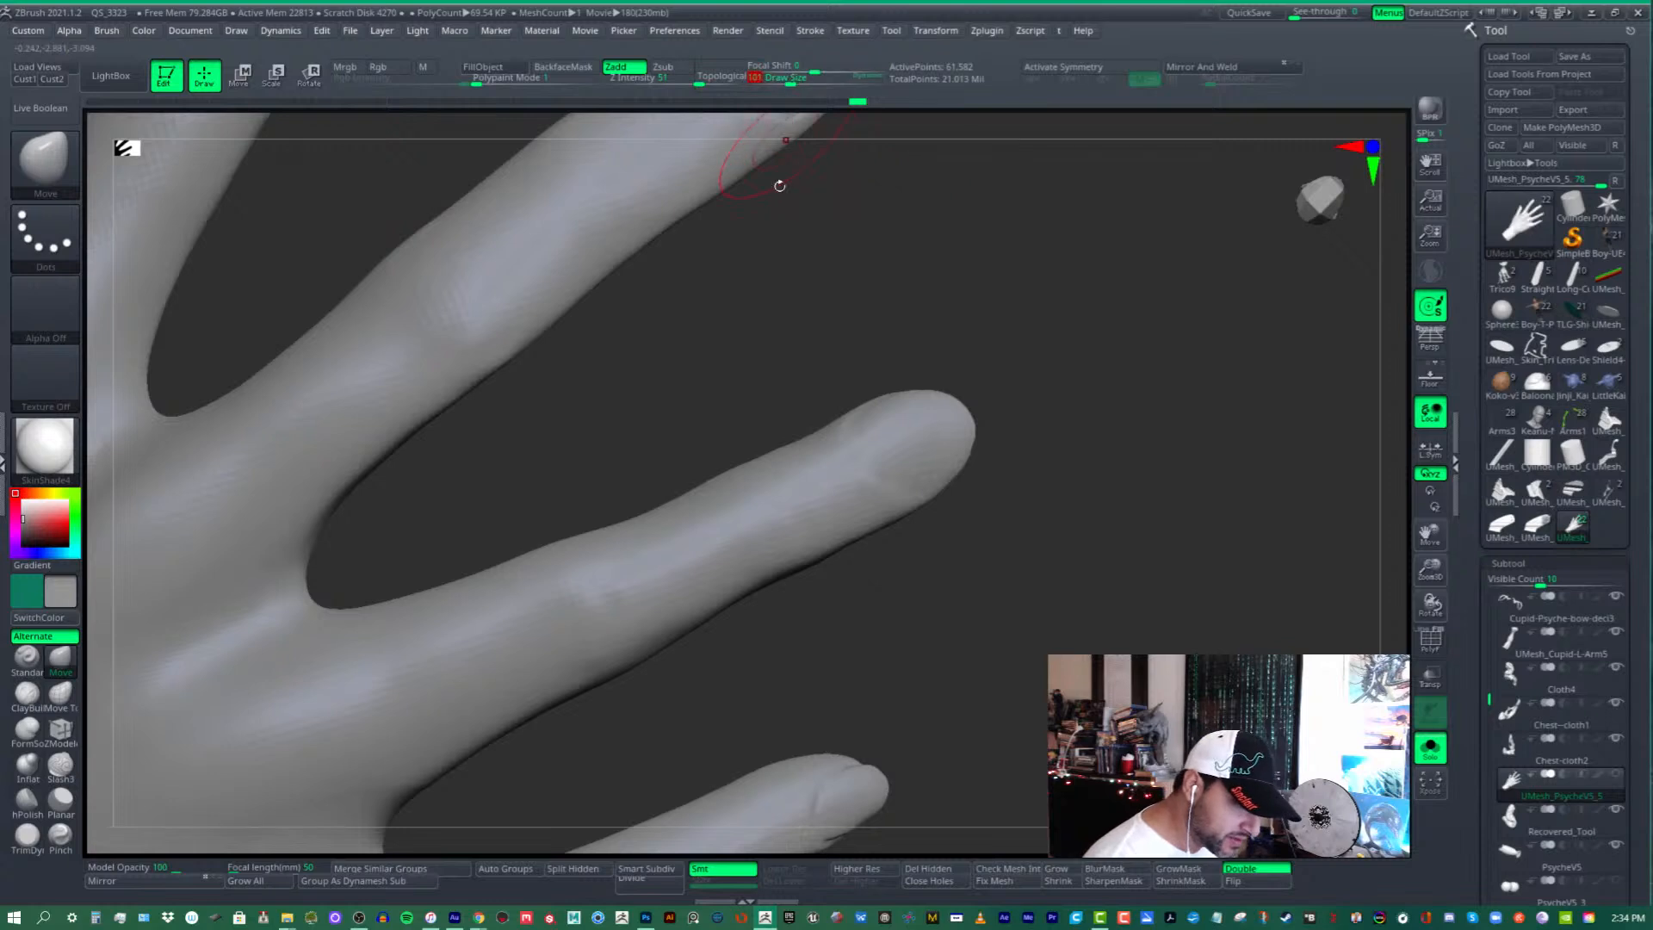
pyautogui.moveTo(934, 432); pyautogui.dragTo(922, 428)
pyautogui.moveTo(921, 428)
pyautogui.keyDown('ctrl'); pyautogui.mouseDown(button='right')
pyautogui.moveTo(929, 583)
pyautogui.moveTo(949, 530)
pyautogui.moveTo(933, 445)
pyautogui.mouseUp(button='right'); pyautogui.keyUp('ctrl')
pyautogui.moveTo(895, 301)
pyautogui.keyDown('alt'); pyautogui.mouseDown(button='right')
pyautogui.moveTo(882, 436)
pyautogui.moveTo(892, 317)
pyautogui.moveTo(848, 439)
pyautogui.mouseUp(button='right'); pyautogui.keyUp('alt')
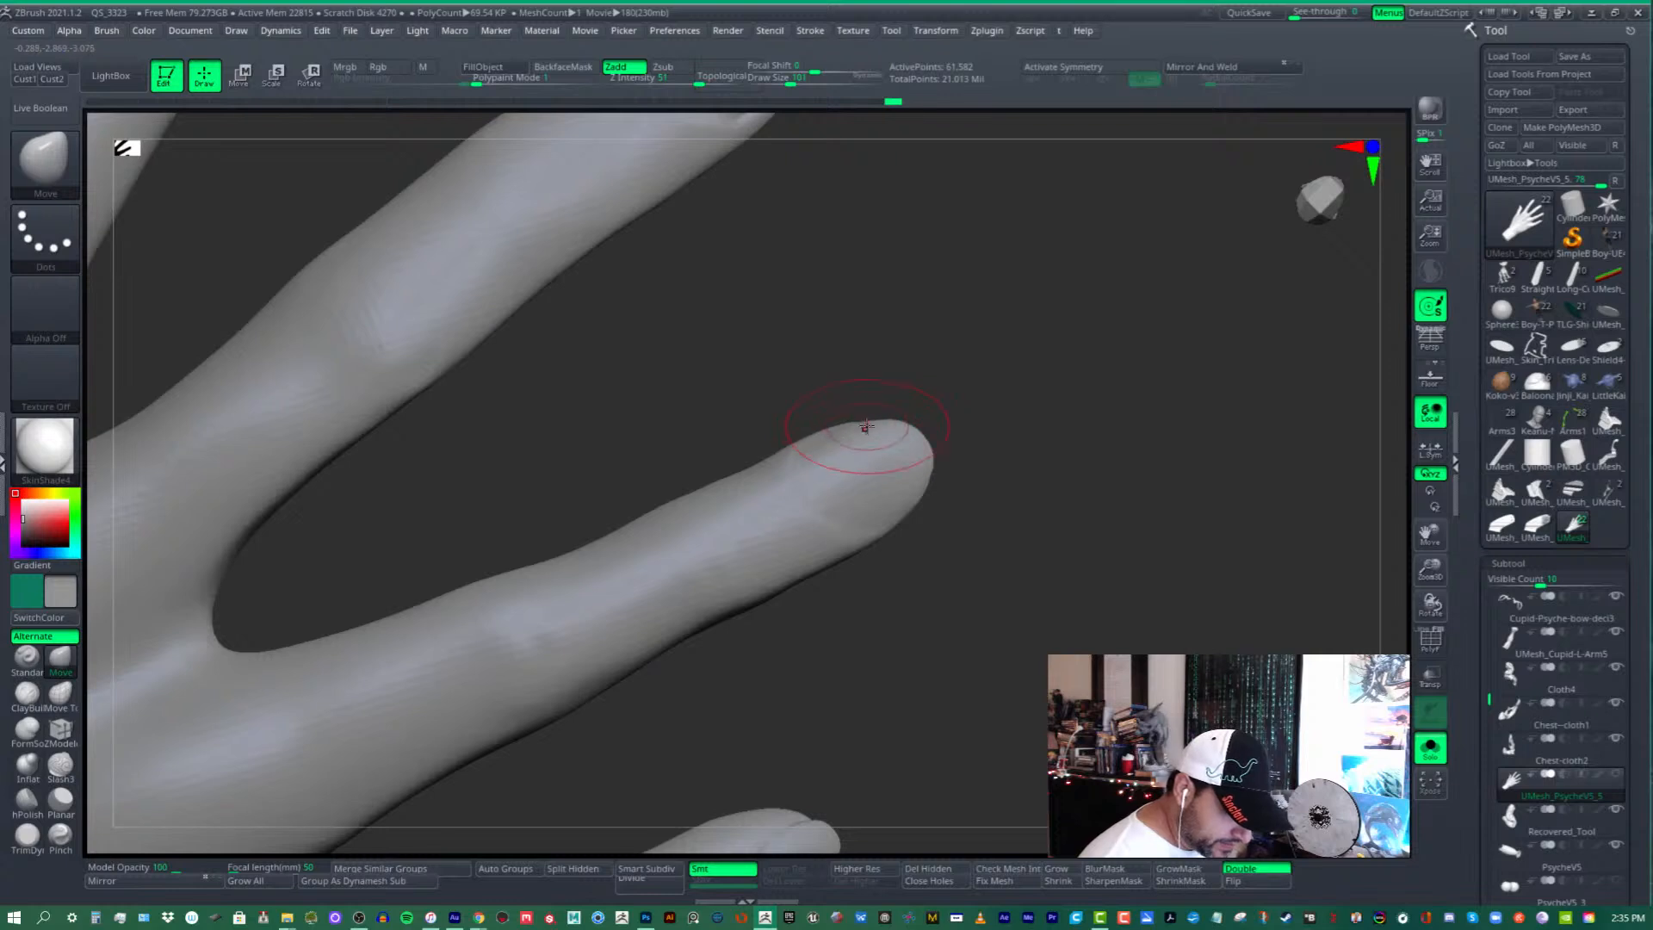
pyautogui.moveTo(866, 427); pyautogui.dragTo(868, 435)
pyautogui.moveTo(870, 443); pyautogui.dragTo(891, 495, button='right')
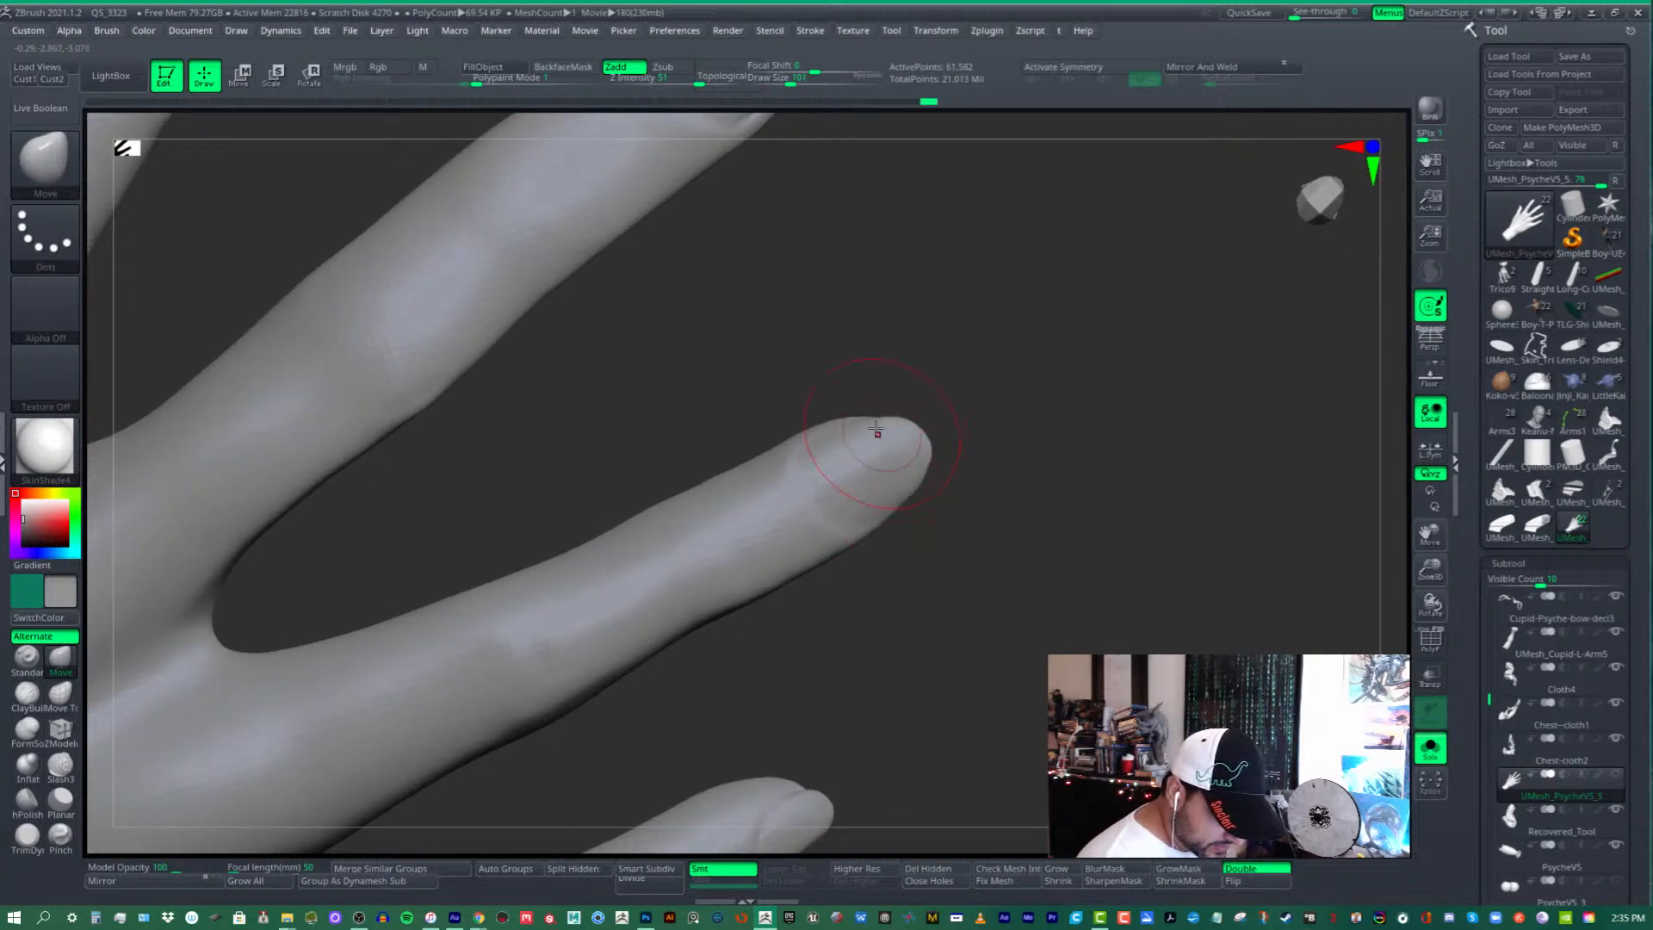
# - Refine the outline and surface of the ring finger's nail and its cuticle edge with the Move brush
pyautogui.moveTo(876, 430); pyautogui.dragTo(879, 437)
pyautogui.moveTo(879, 437); pyautogui.dragTo(920, 448, button='right')
pyautogui.moveTo(850, 499)
pyautogui.mouseDown(button='right')
pyautogui.moveTo(826, 491)
pyautogui.moveTo(840, 493)
pyautogui.mouseUp(button='right')
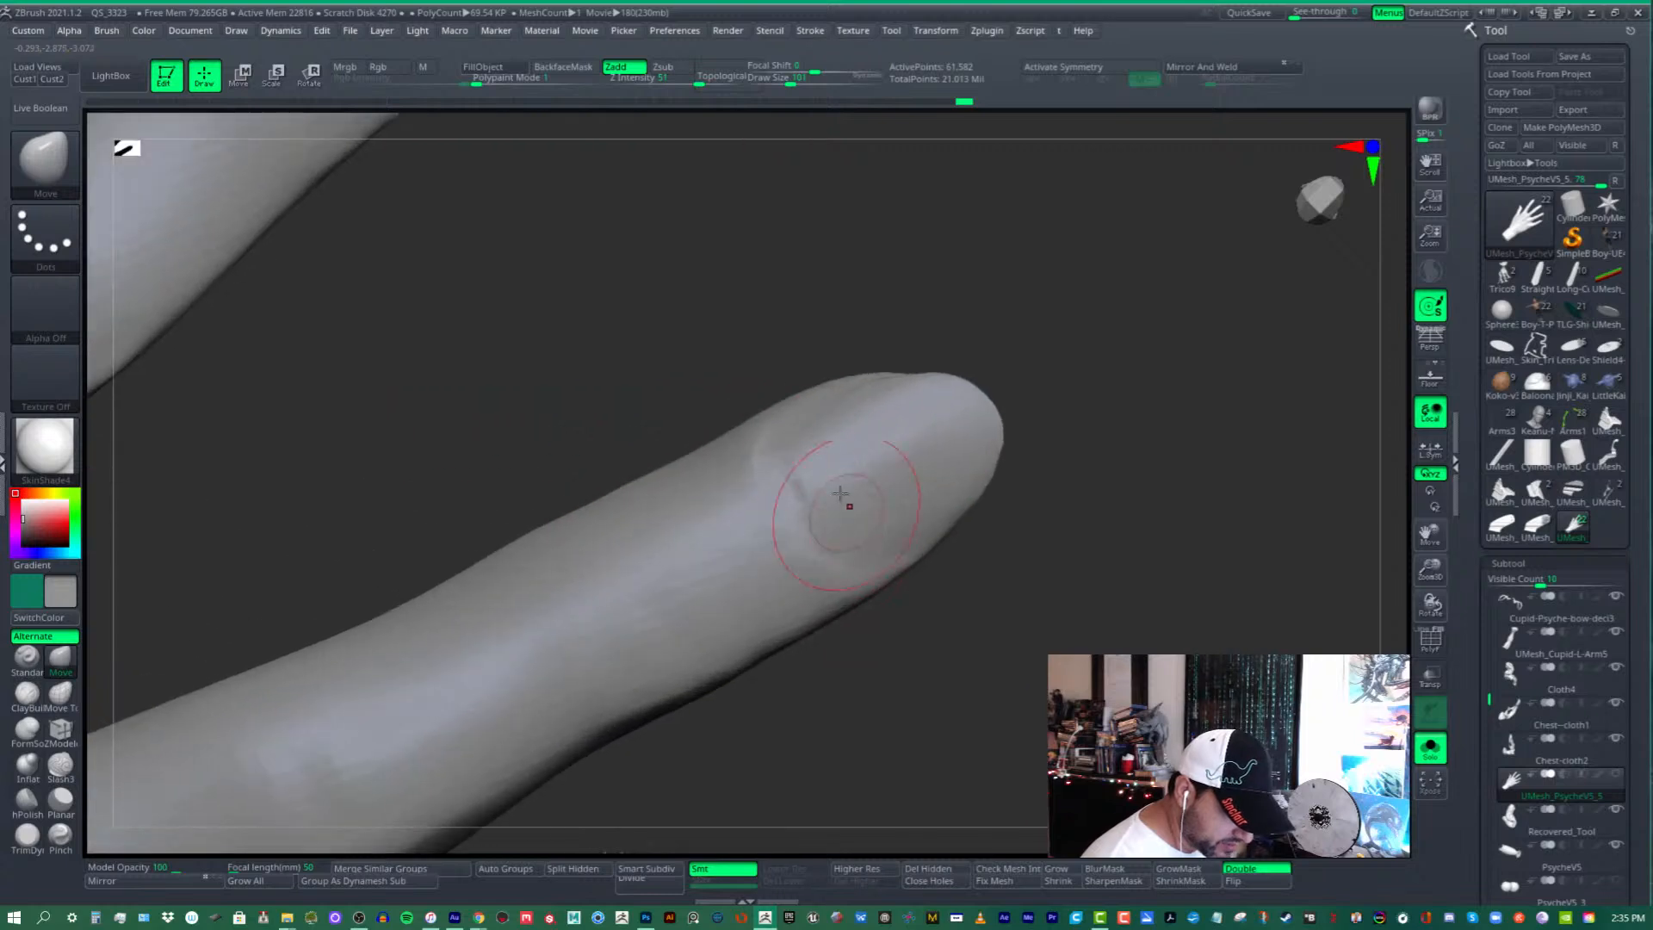
pyautogui.moveTo(840, 510); pyautogui.dragTo(828, 492)
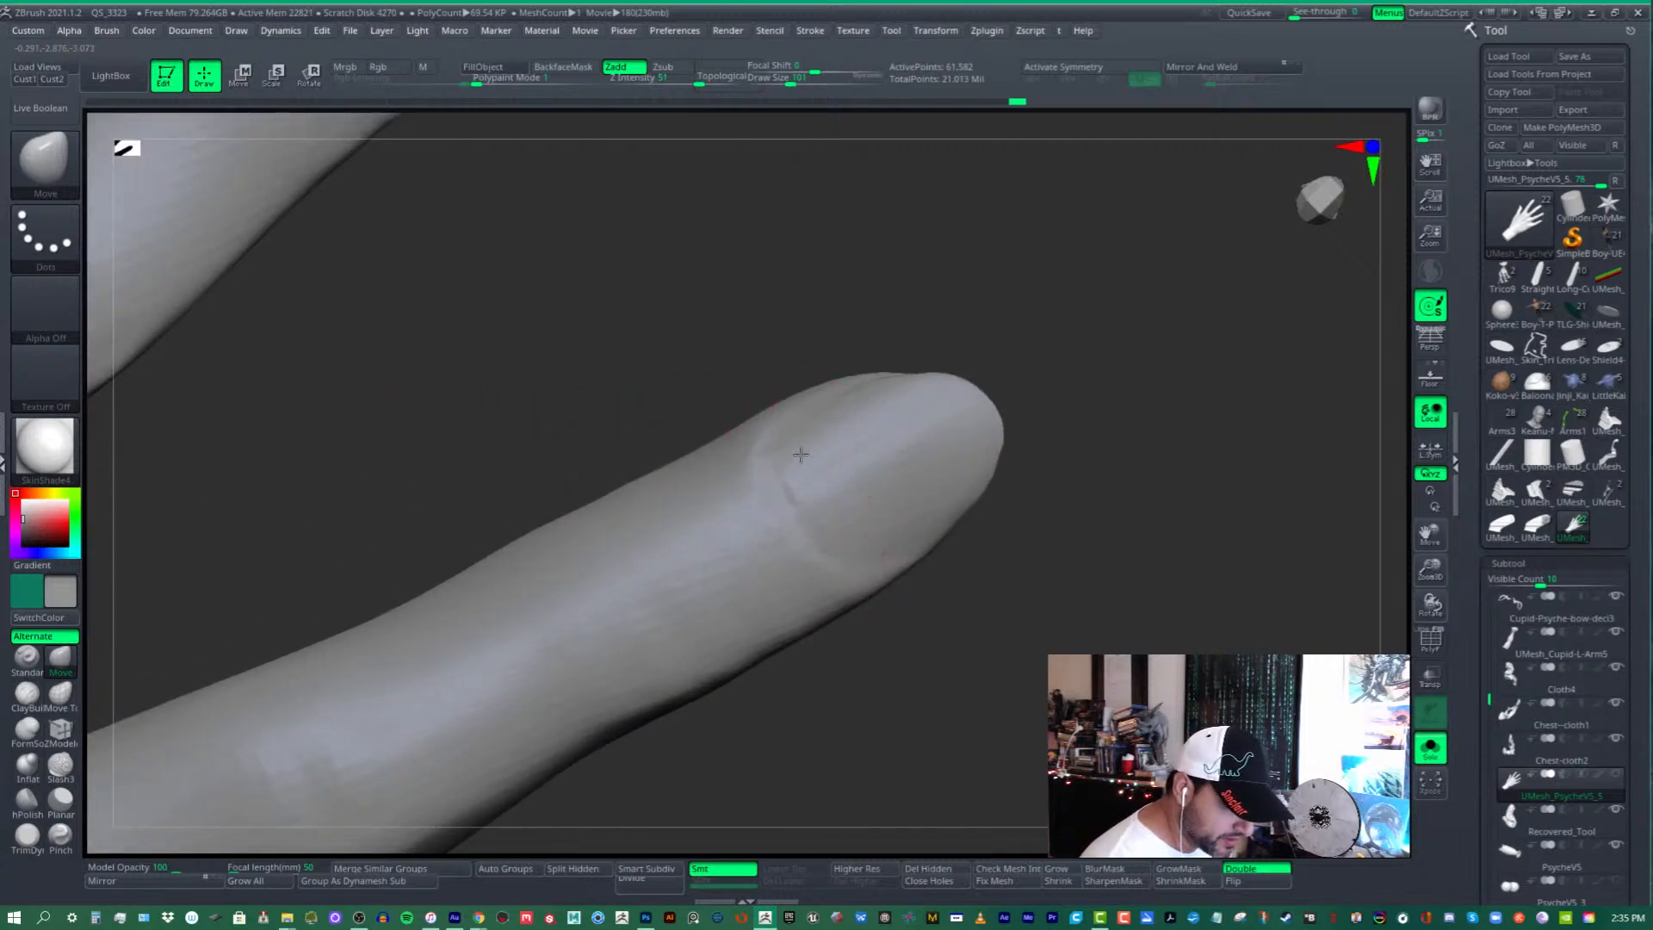
pyautogui.keyDown('ctrl'); pyautogui.moveTo(861, 426); pyautogui.dragTo(893, 380, button='right'); pyautogui.keyUp('ctrl')
pyautogui.moveTo(886, 472); pyautogui.dragTo(892, 480)
pyautogui.moveTo(917, 492)
pyautogui.mouseDown(button='right')
pyautogui.moveTo(886, 497)
pyautogui.moveTo(930, 506)
pyautogui.mouseUp(button='right')
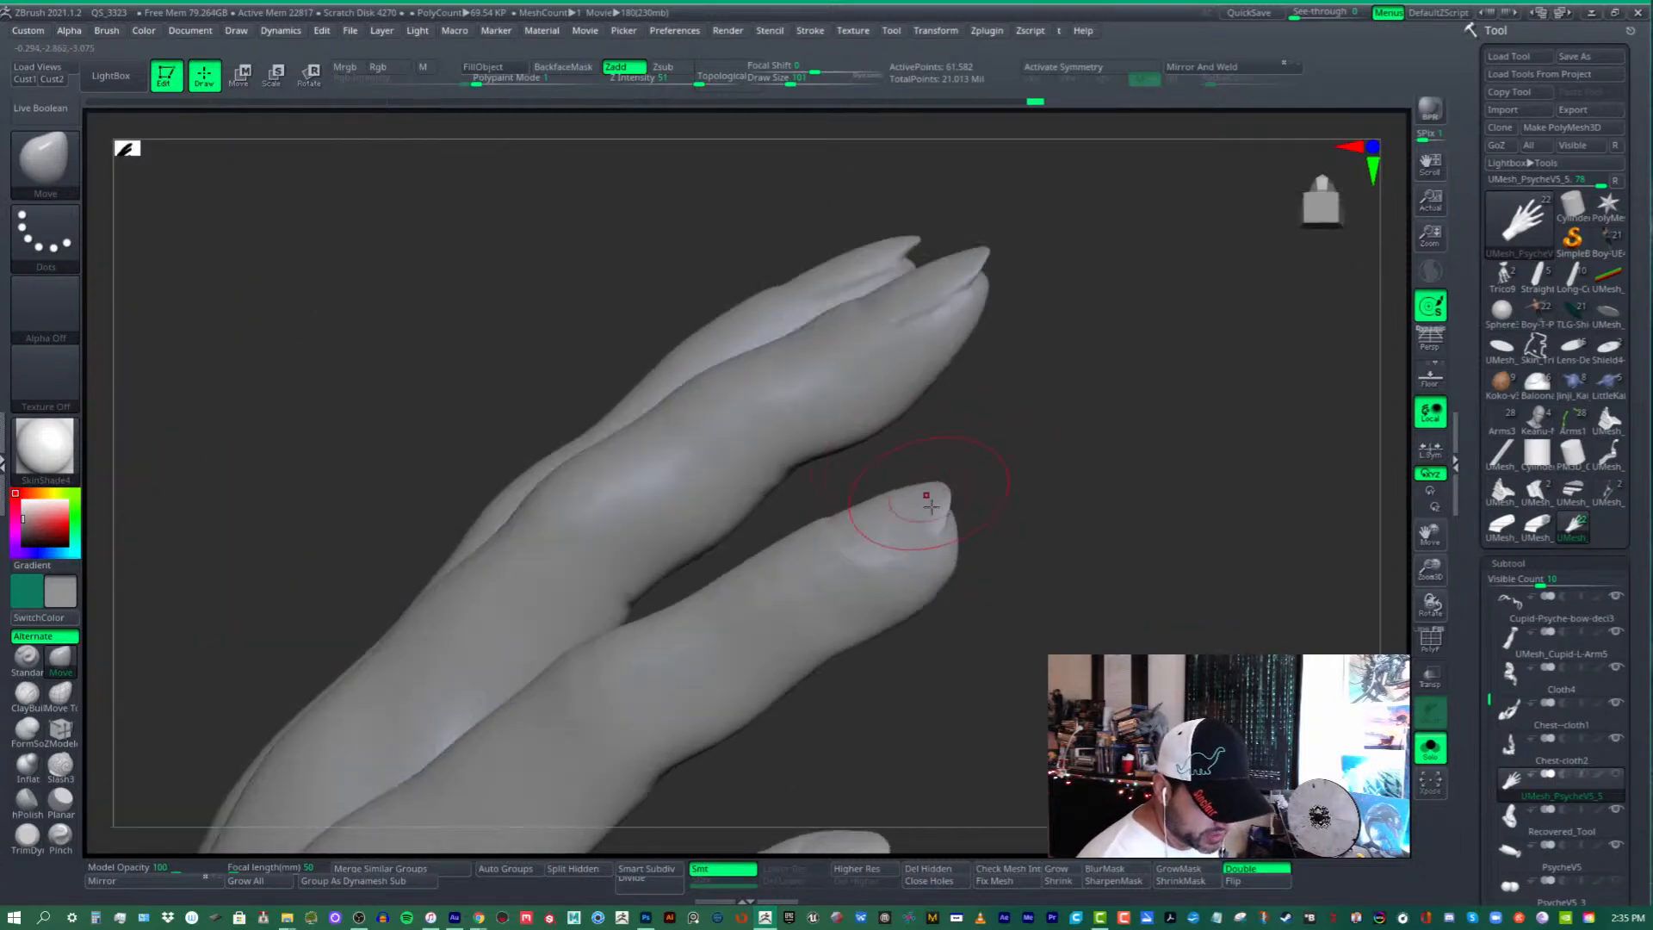
# - Adjust the profile of the ring finger's fleshy tip beneath the nail with the Move brush
pyautogui.moveTo(909, 563); pyautogui.dragTo(914, 551)
pyautogui.moveTo(914, 551)
pyautogui.mouseDown(button='right')
pyautogui.moveTo(919, 527)
pyautogui.moveTo(914, 565)
pyautogui.moveTo(886, 551)
pyautogui.moveTo(893, 488)
pyautogui.mouseUp(button='right')
pyautogui.moveTo(921, 494); pyautogui.dragTo(919, 483)
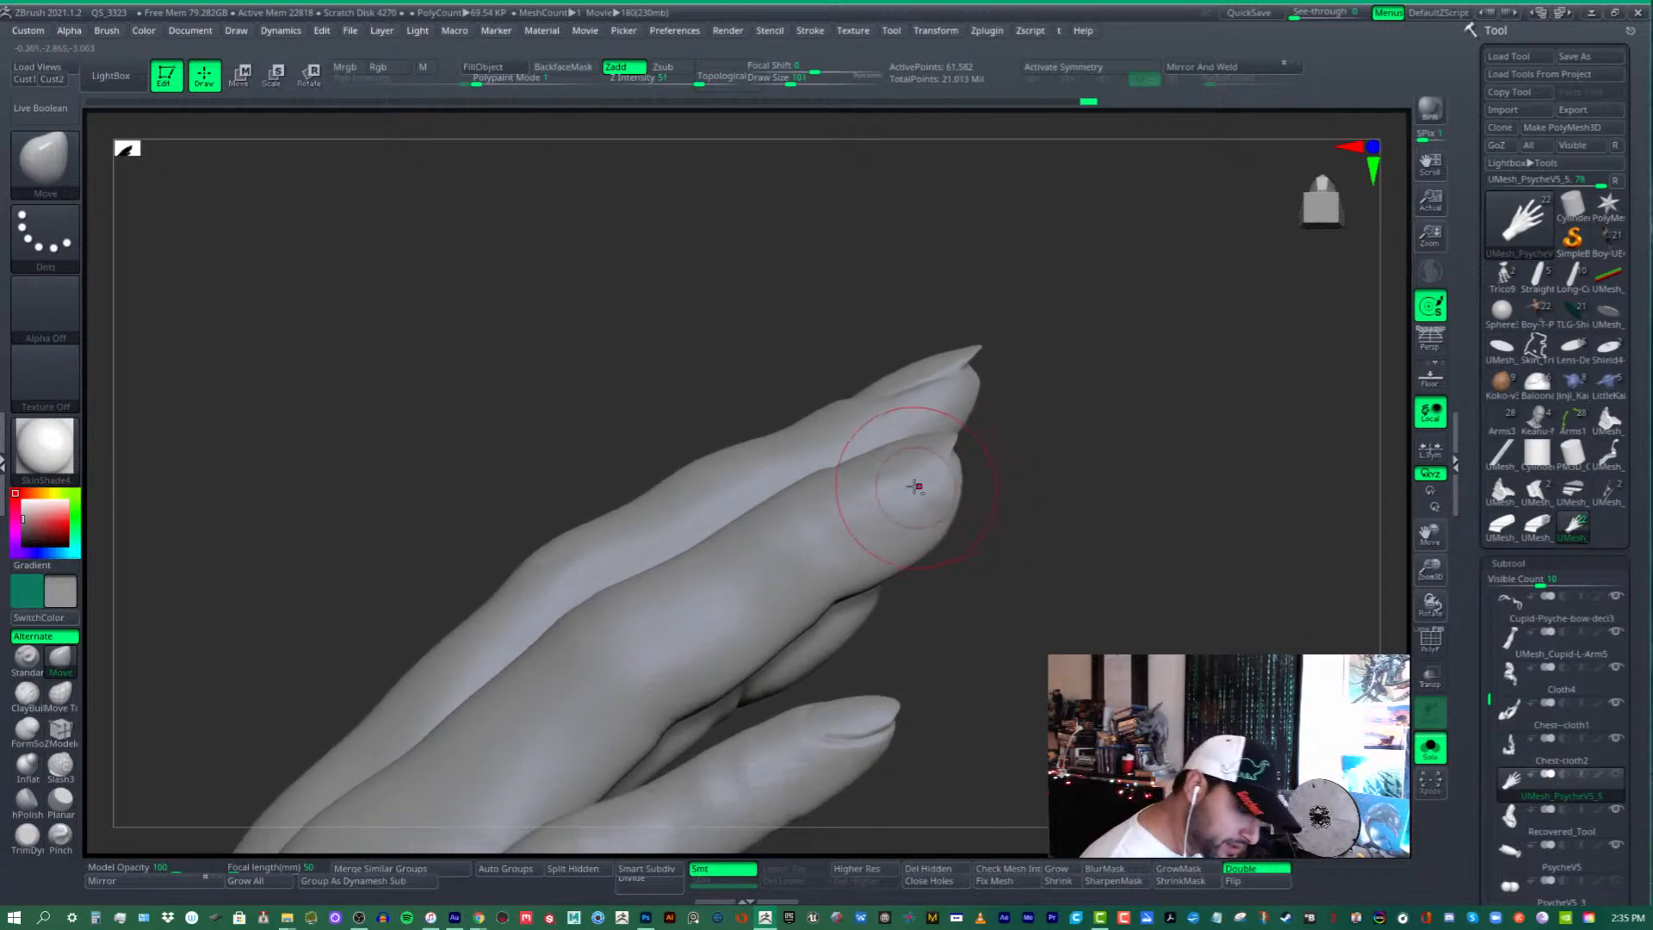
pyautogui.moveTo(918, 483)
pyautogui.keyDown('ctrl'); pyautogui.mouseDown(button='right')
pyautogui.moveTo(970, 560)
pyautogui.moveTo(955, 483)
pyautogui.mouseUp(button='right'); pyautogui.keyUp('ctrl')
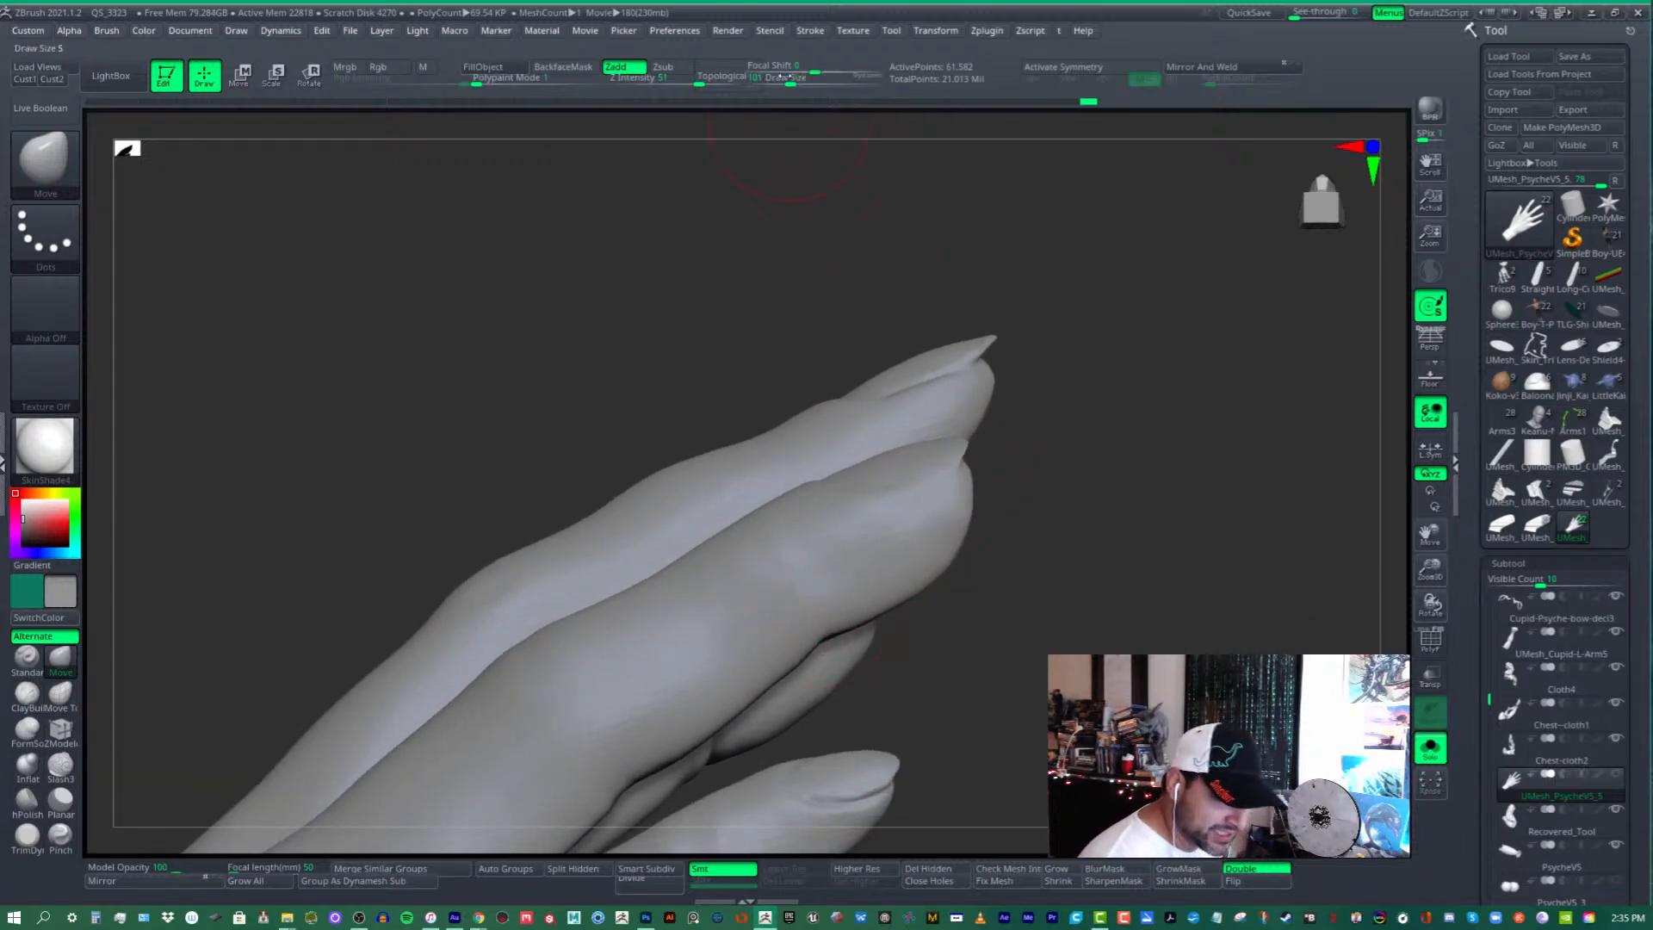
# - Raise the Move brush's draw size to 118 and smooth the fingertip pad around the end-joint crease
pyautogui.moveTo(791, 79); pyautogui.dragTo(796, 79)
pyautogui.keyDown('alt'); pyautogui.moveTo(819, 551); pyautogui.dragTo(844, 439, button='right'); pyautogui.keyUp('alt')
pyautogui.moveTo(840, 522)
pyautogui.mouseDown(button='right')
pyautogui.moveTo(966, 538)
pyautogui.moveTo(973, 479)
pyautogui.mouseUp(button='right')
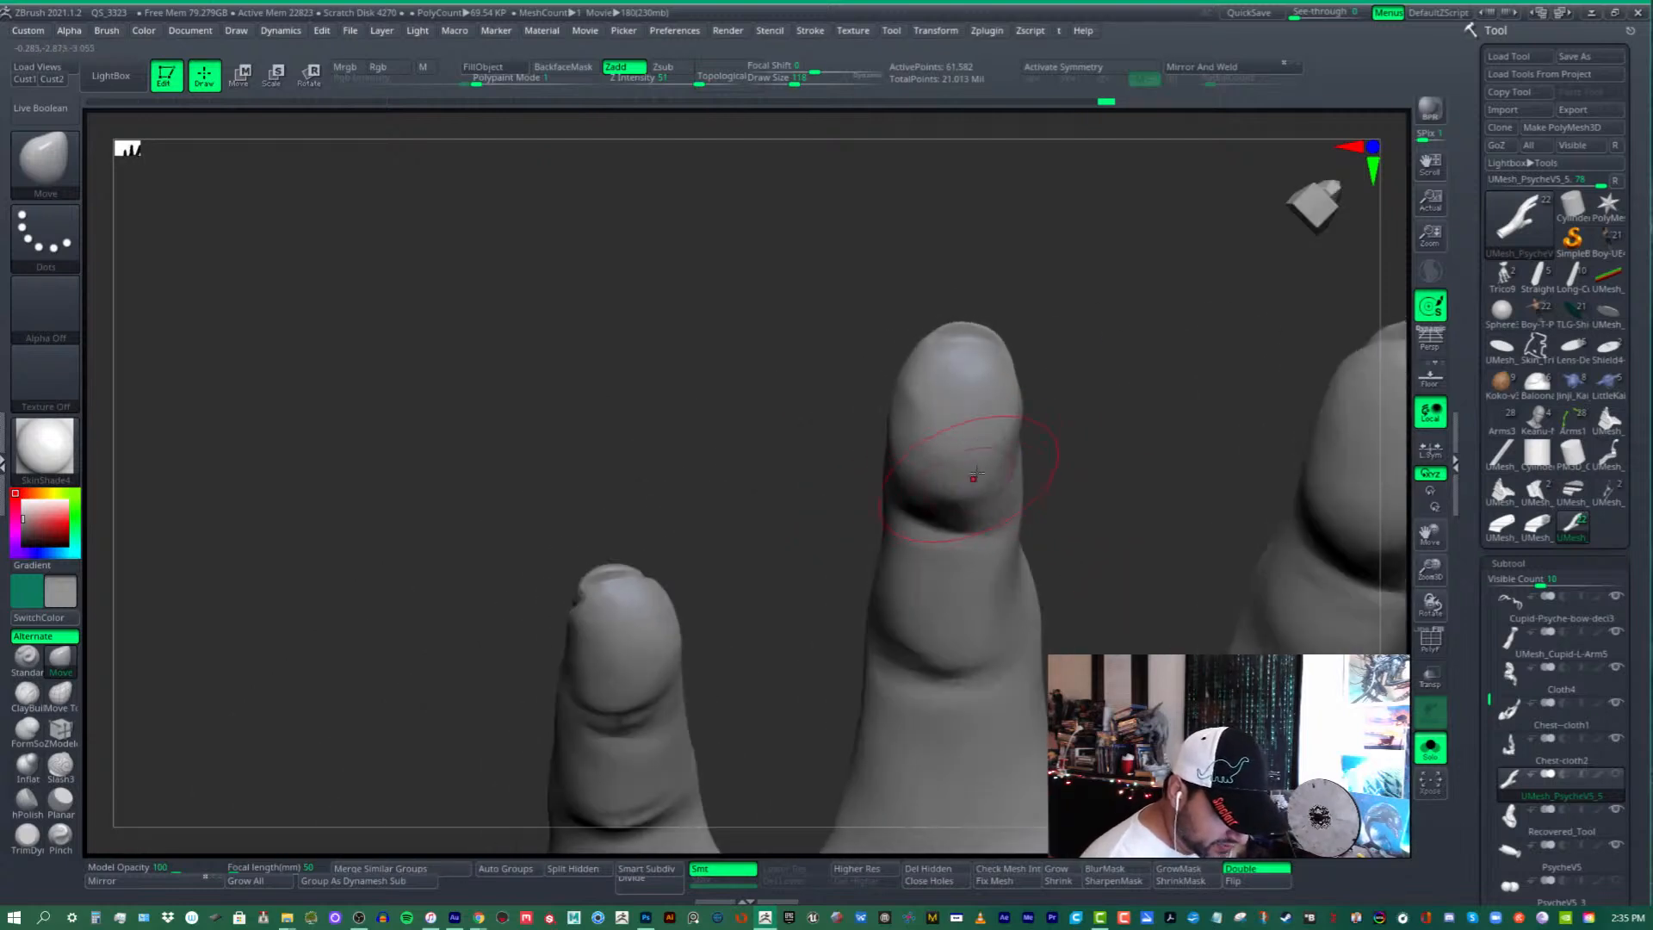
pyautogui.keyDown('shift'); pyautogui.moveTo(974, 480); pyautogui.dragTo(963, 489); pyautogui.keyUp('shift')
pyautogui.moveTo(963, 489)
pyautogui.mouseDown(button='right')
pyautogui.moveTo(969, 535)
pyautogui.moveTo(893, 535)
pyautogui.moveTo(915, 447)
pyautogui.moveTo(900, 435)
pyautogui.moveTo(920, 439)
pyautogui.moveTo(932, 392)
pyautogui.mouseUp(button='right')
pyautogui.moveTo(1048, 454)
pyautogui.keyDown('alt'); pyautogui.mouseDown(button='right')
pyautogui.moveTo(959, 471)
pyautogui.moveTo(1118, 450)
pyautogui.moveTo(1055, 459)
pyautogui.moveTo(1125, 491)
pyautogui.moveTo(1108, 501)
pyautogui.moveTo(1003, 461)
pyautogui.moveTo(951, 484)
pyautogui.moveTo(976, 518)
pyautogui.moveTo(969, 445)
pyautogui.moveTo(992, 508)
pyautogui.moveTo(944, 414)
pyautogui.moveTo(919, 492)
pyautogui.mouseUp(button='right'); pyautogui.keyUp('alt')
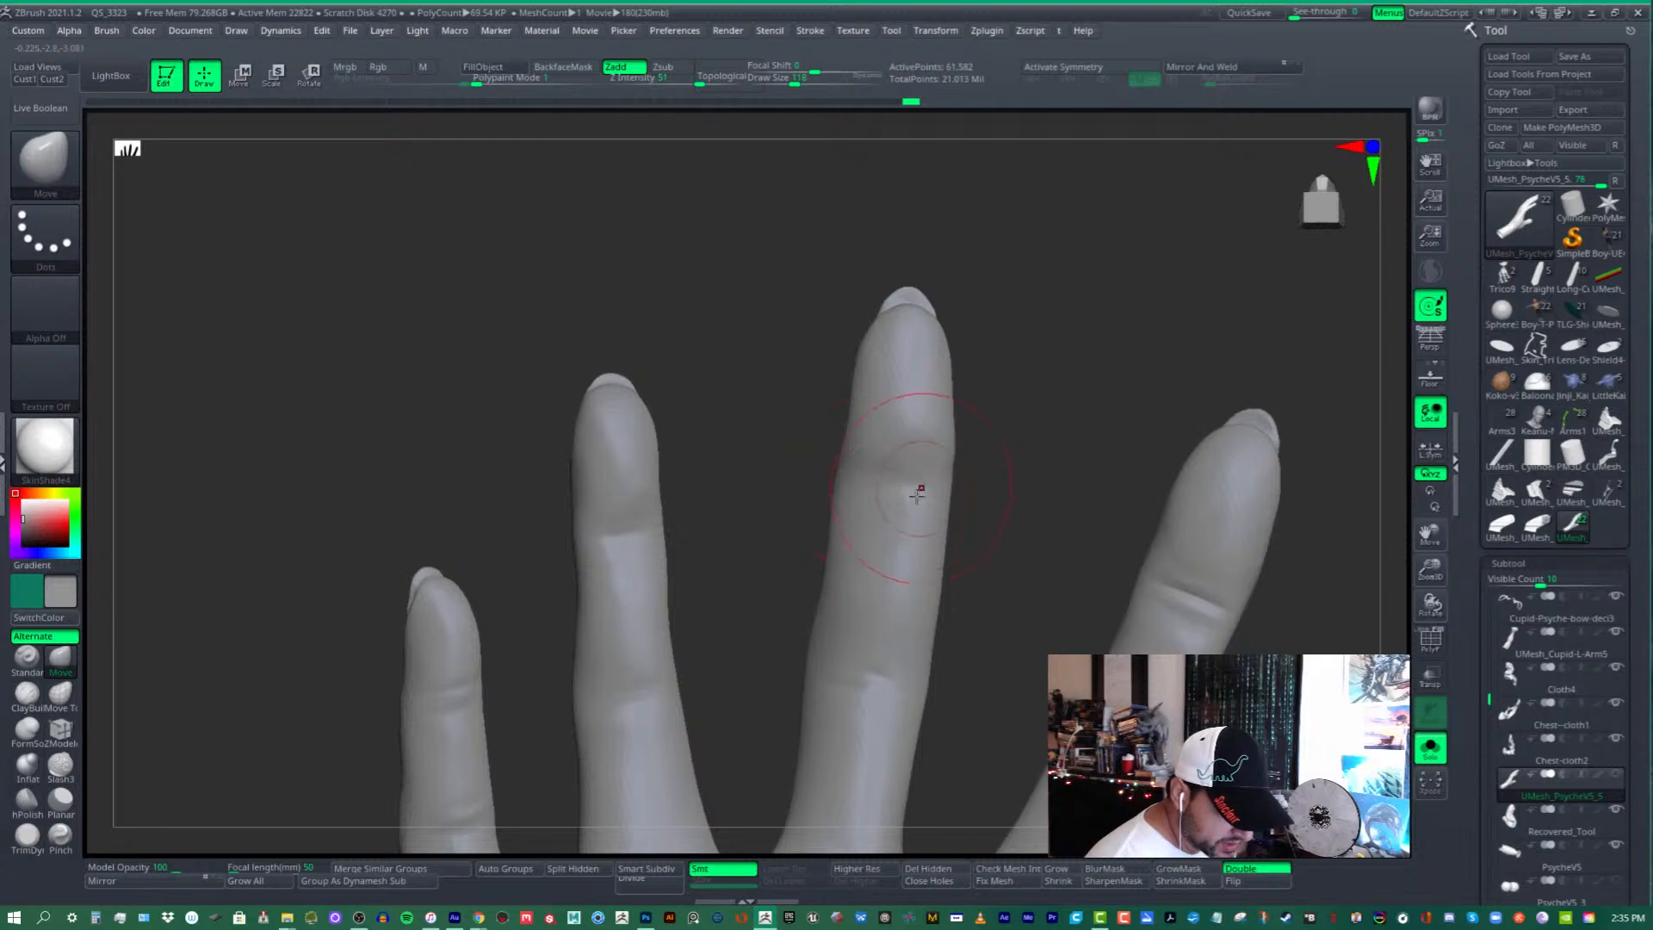
# - Reshape both sides of the middle finger's end joint on the palm side with the Move brush
pyautogui.keyDown('ctrl'); pyautogui.moveTo(898, 440); pyautogui.dragTo(907, 495, button='right'); pyautogui.keyUp('ctrl')
pyautogui.moveTo(911, 471); pyautogui.dragTo(937, 450)
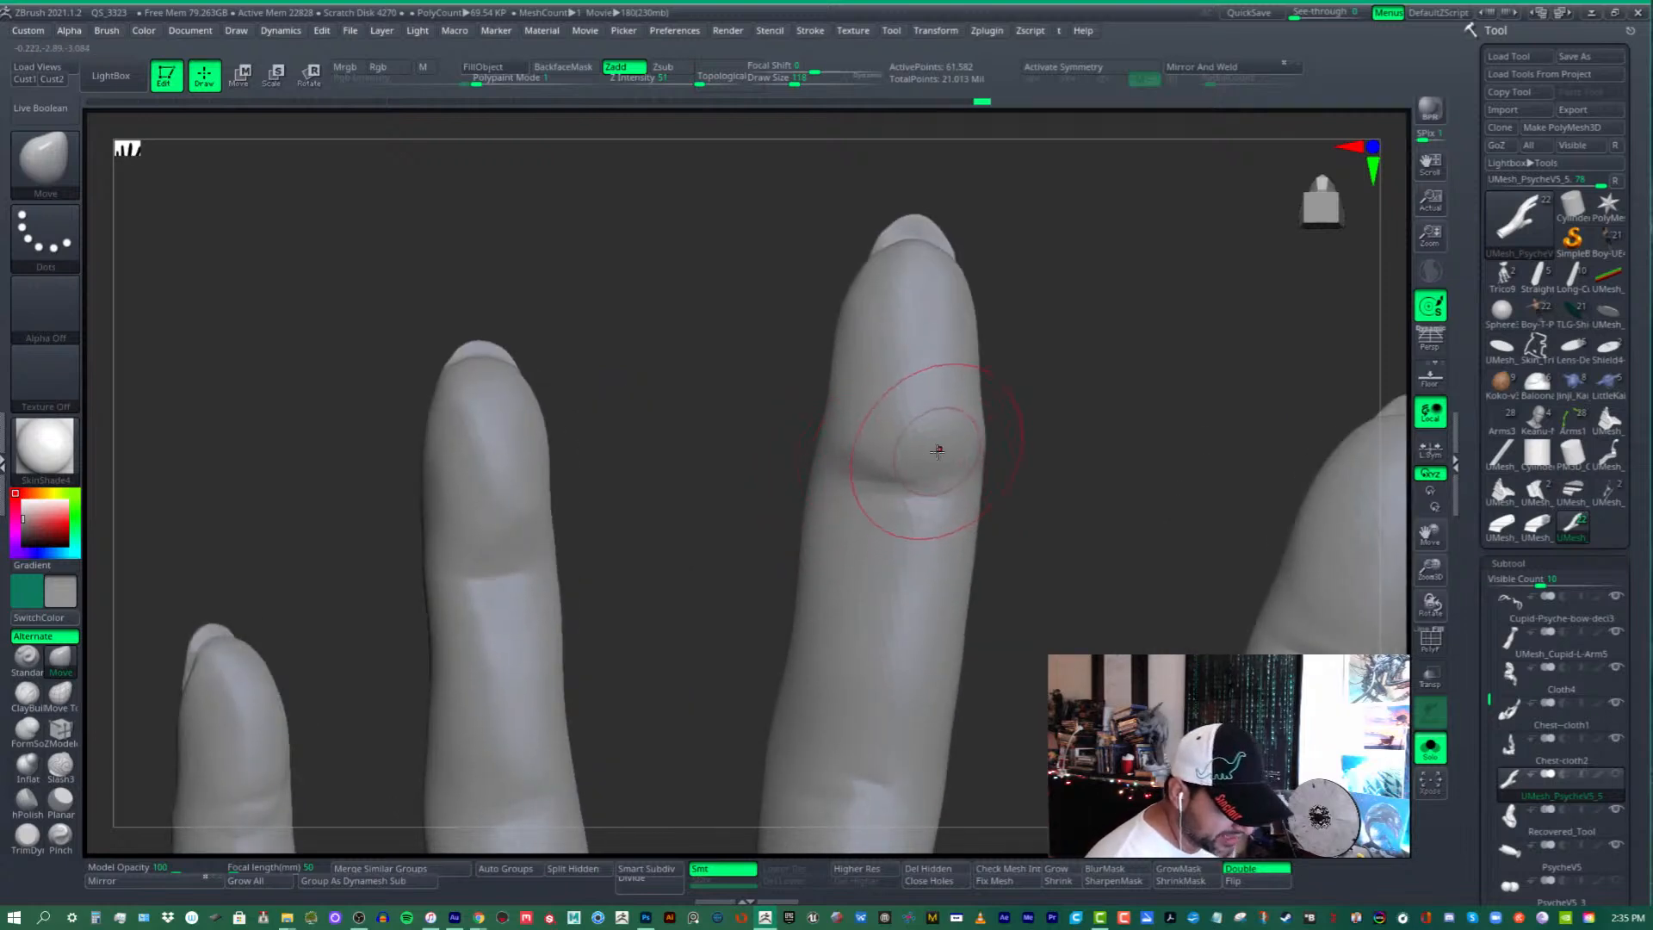
pyautogui.moveTo(940, 448)
pyautogui.keyDown('alt'); pyautogui.mouseDown(button='right')
pyautogui.moveTo(921, 487)
pyautogui.moveTo(930, 427)
pyautogui.moveTo(954, 435)
pyautogui.mouseUp(button='right'); pyautogui.keyUp('alt')
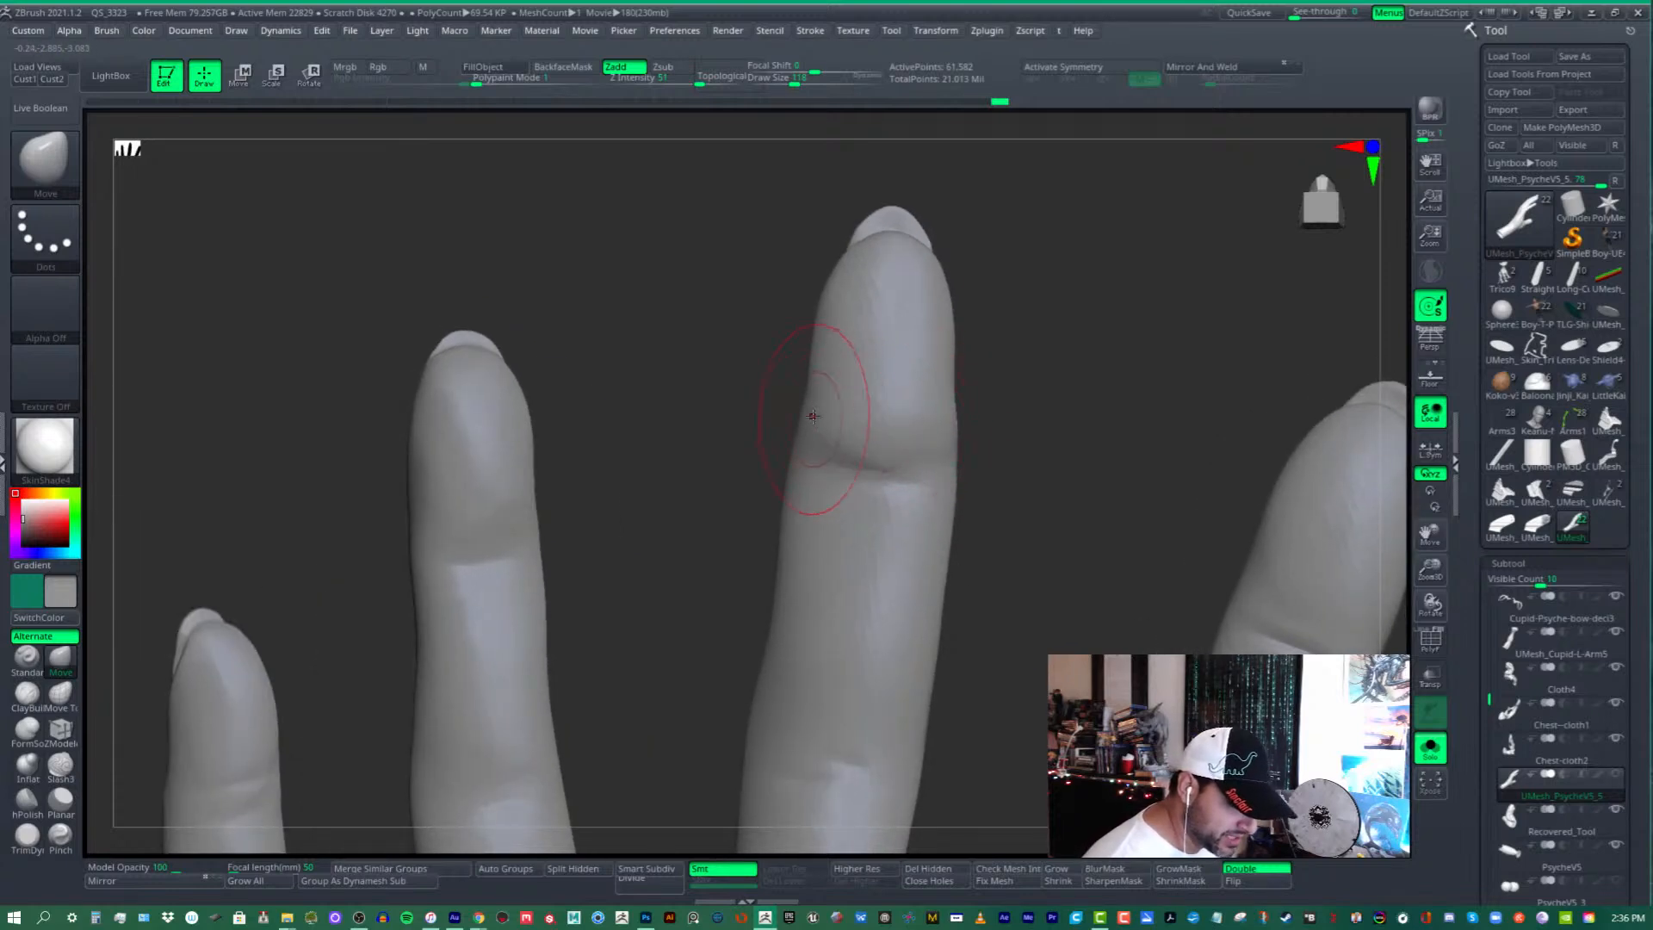
pyautogui.moveTo(812, 415); pyautogui.dragTo(821, 370)
pyautogui.moveTo(825, 370)
pyautogui.mouseDown(button='right')
pyautogui.moveTo(911, 431)
pyautogui.moveTo(905, 456)
pyautogui.mouseUp(button='right')
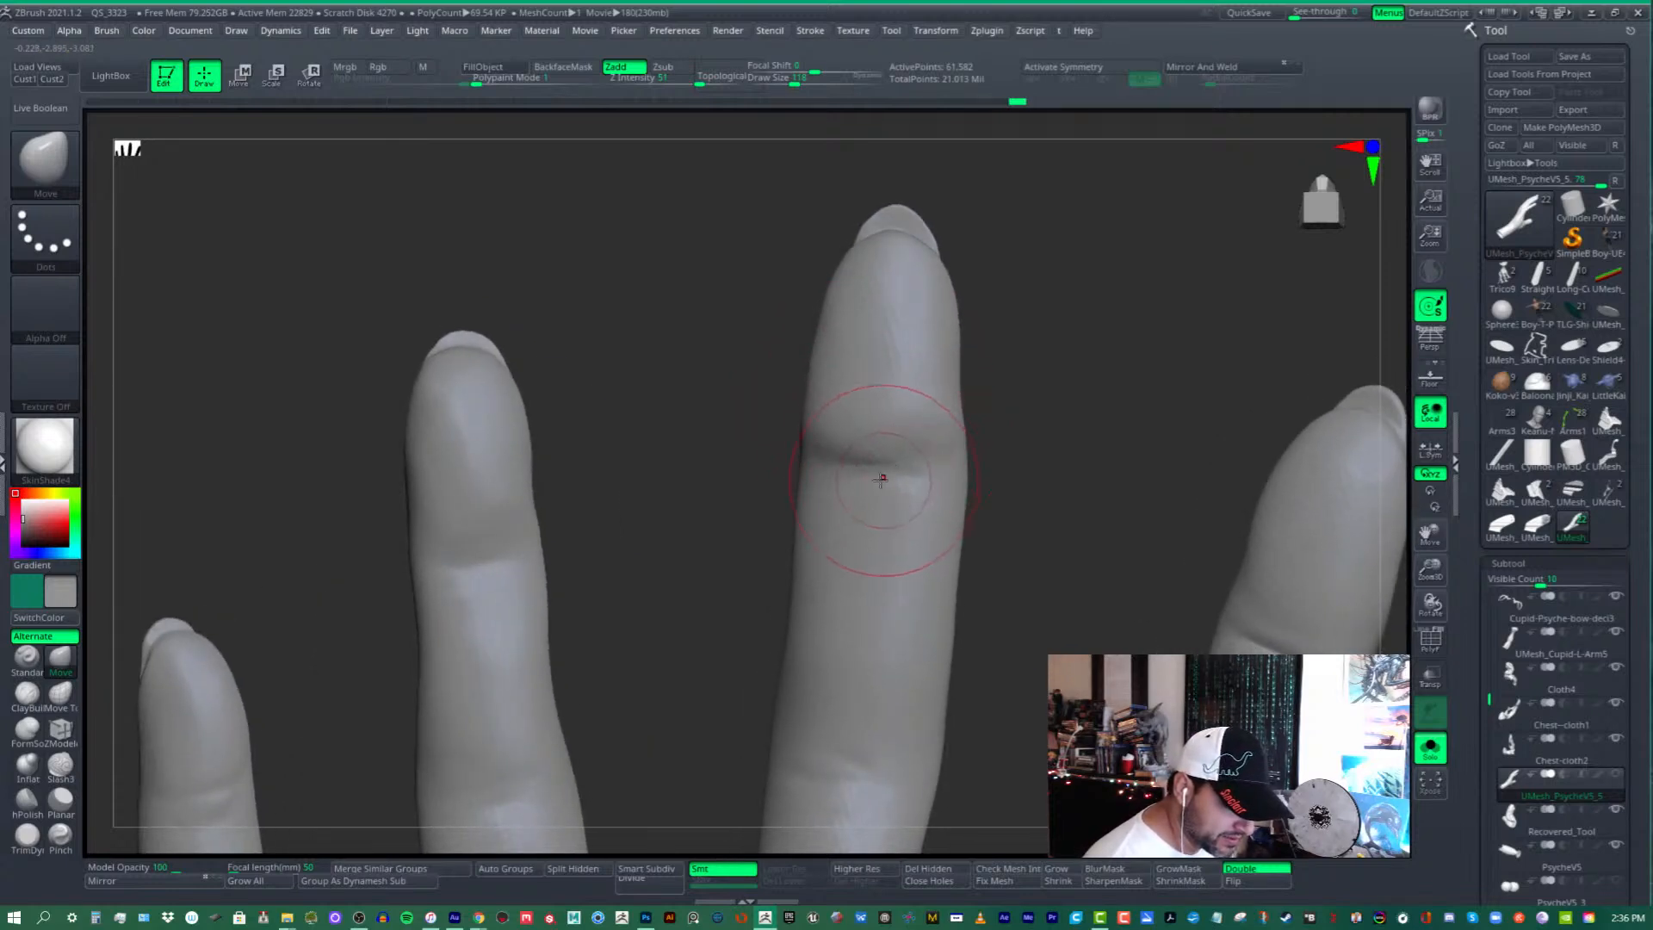
pyautogui.press('shift')
pyautogui.moveTo(886, 553)
pyautogui.mouseDown(button='right')
pyautogui.moveTo(886, 450)
pyautogui.moveTo(941, 442)
pyautogui.moveTo(824, 554)
pyautogui.moveTo(763, 528)
pyautogui.moveTo(763, 564)
pyautogui.moveTo(712, 361)
pyautogui.moveTo(723, 295)
pyautogui.moveTo(690, 295)
pyautogui.mouseUp(button='right')
pyautogui.press('shift')
pyautogui.moveTo(852, 376)
pyautogui.mouseDown(button='right')
pyautogui.moveTo(908, 424)
pyautogui.moveTo(855, 388)
pyautogui.moveTo(863, 417)
pyautogui.mouseUp(button='right')
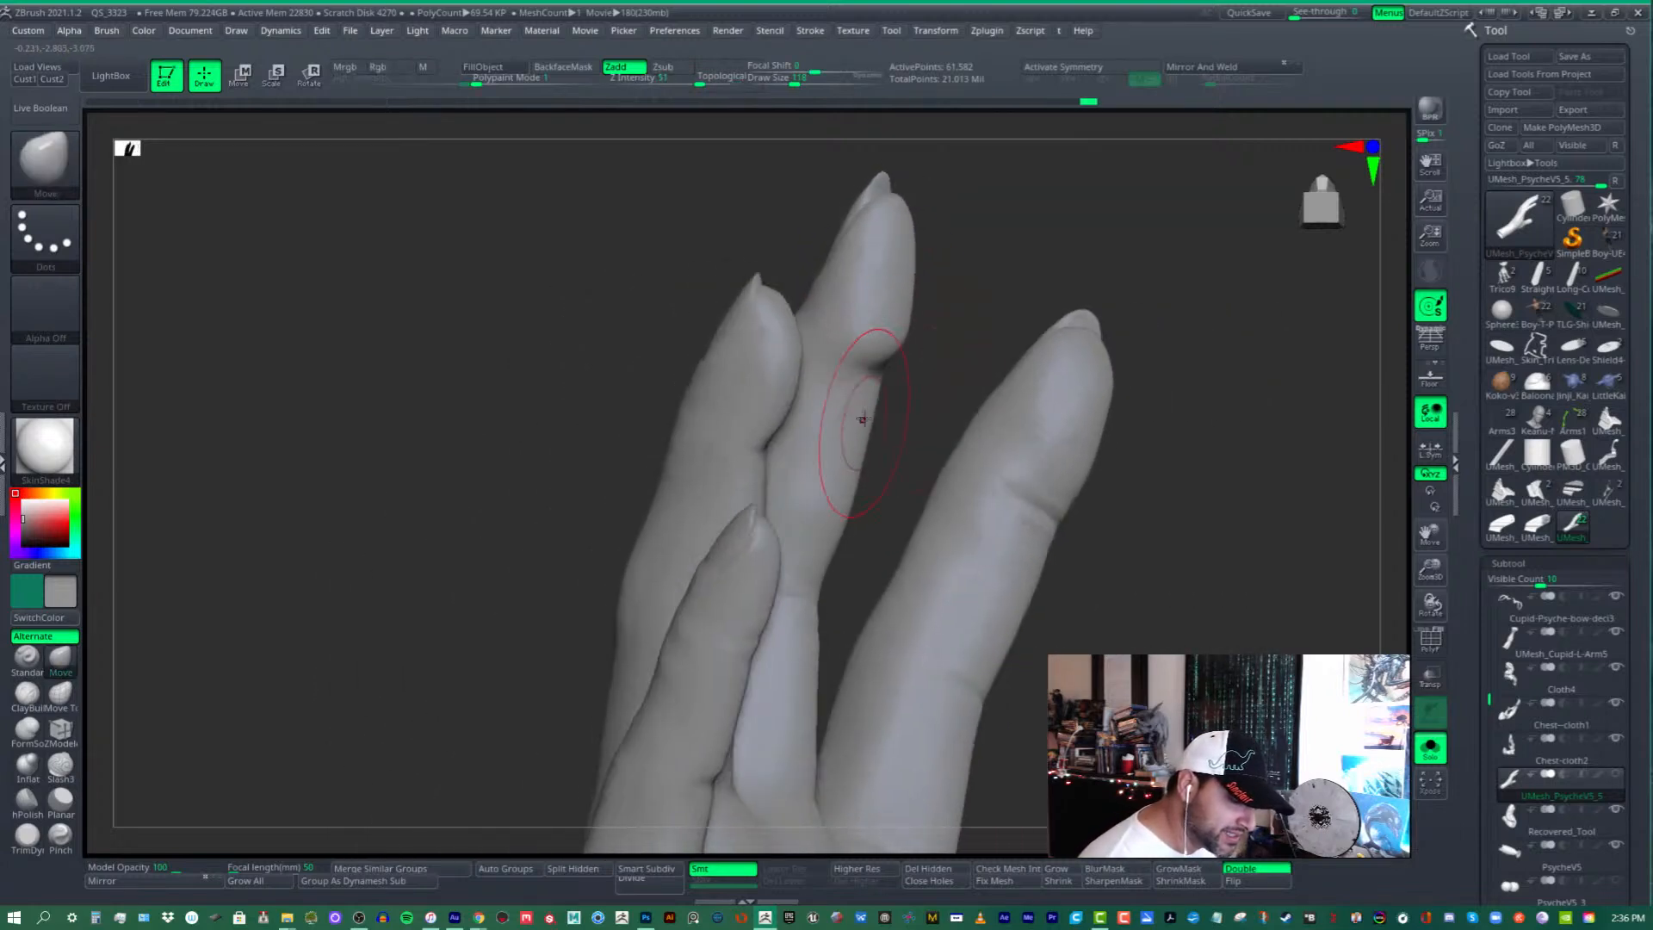
# - Push in the underside of the middle finger just below its end joint and smooth the transition
pyautogui.moveTo(863, 416); pyautogui.dragTo(856, 417)
pyautogui.moveTo(855, 416)
pyautogui.mouseDown(button='right')
pyautogui.moveTo(862, 365)
pyautogui.moveTo(883, 396)
pyautogui.mouseUp(button='right')
pyautogui.moveTo(883, 395); pyautogui.dragTo(874, 395)
pyautogui.moveTo(875, 395); pyautogui.dragTo(841, 395, button='right')
pyautogui.keyDown('shift'); pyautogui.moveTo(841, 392); pyautogui.dragTo(846, 412); pyautogui.keyUp('shift')
pyautogui.moveTo(846, 412); pyautogui.dragTo(850, 424, button='right')
pyautogui.click(848, 425)
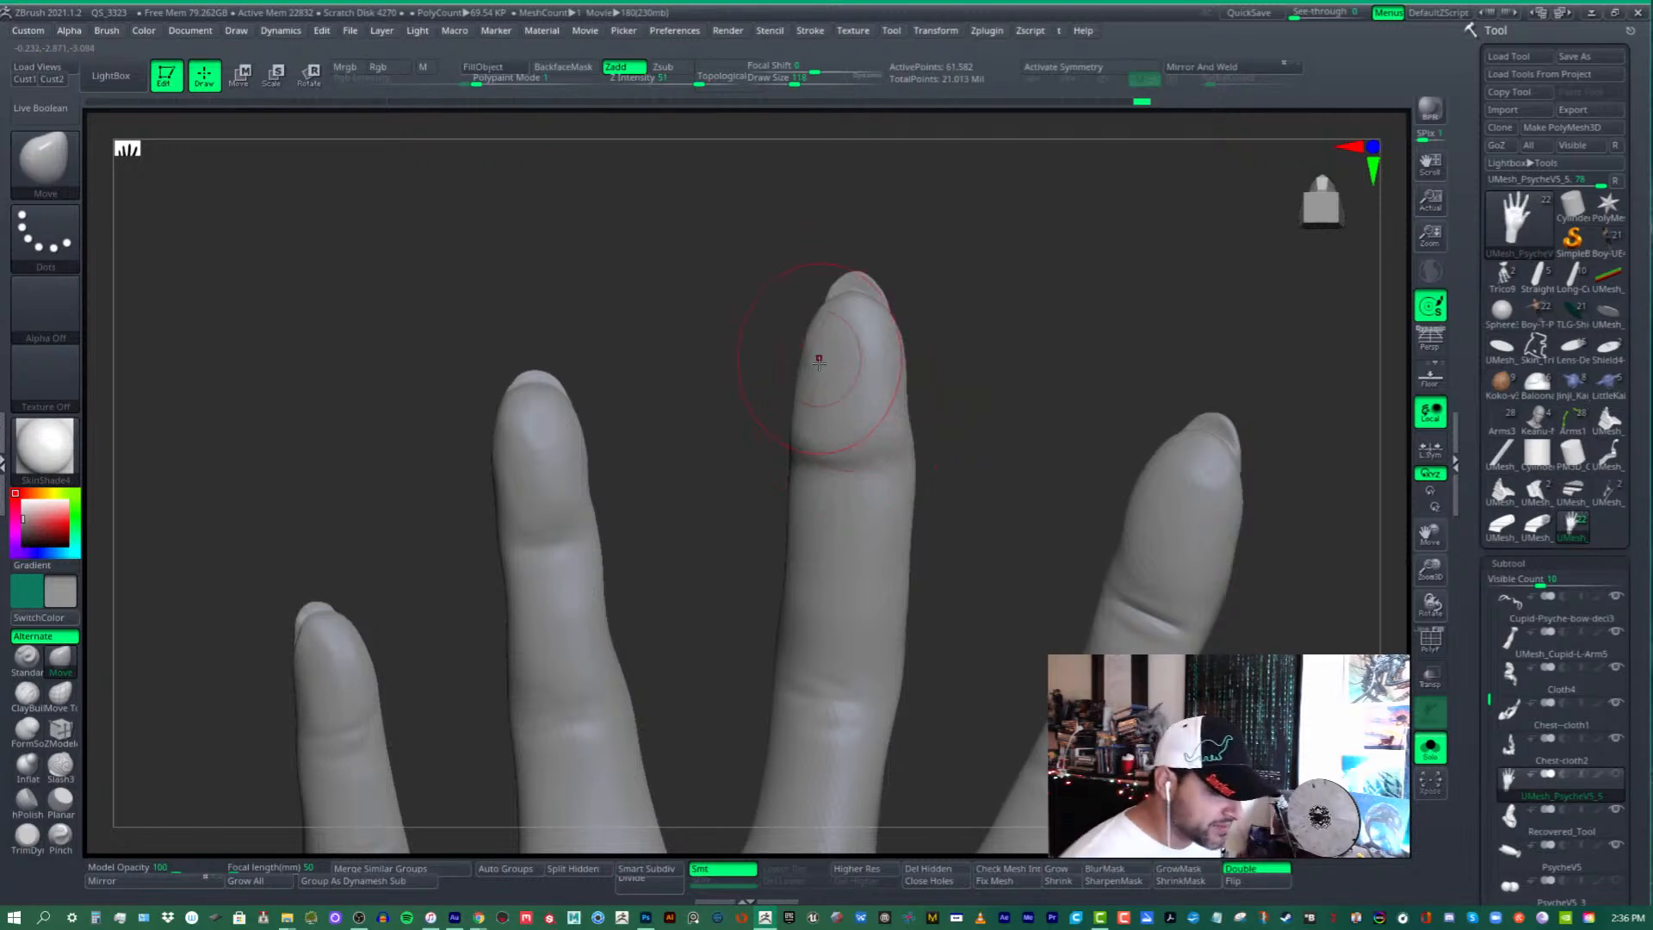
# - Smooth the middle finger's pad and pull the bulge above its end-joint crease into shape
pyautogui.keyDown('ctrl'); pyautogui.moveTo(819, 358); pyautogui.dragTo(869, 482, button='right'); pyautogui.keyUp('ctrl')
pyautogui.keyDown('shift'); pyautogui.moveTo(850, 387); pyautogui.dragTo(831, 362); pyautogui.keyUp('shift')
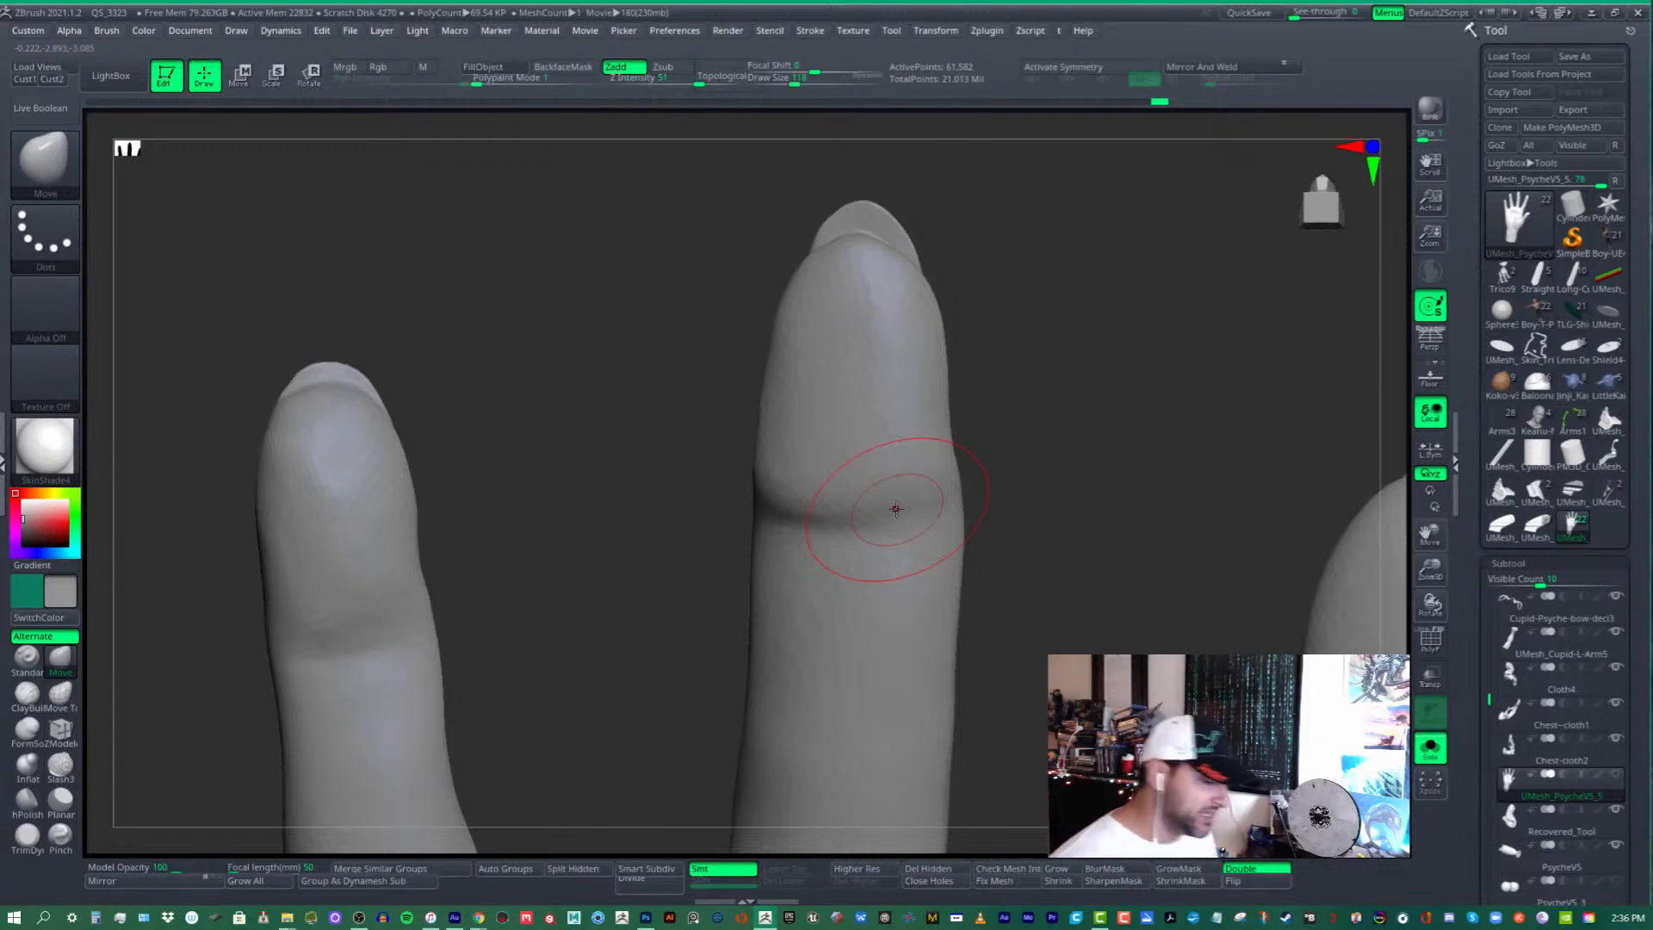
pyautogui.keyDown('ctrl'); pyautogui.moveTo(852, 391); pyautogui.dragTo(866, 350, button='right'); pyautogui.keyUp('ctrl')
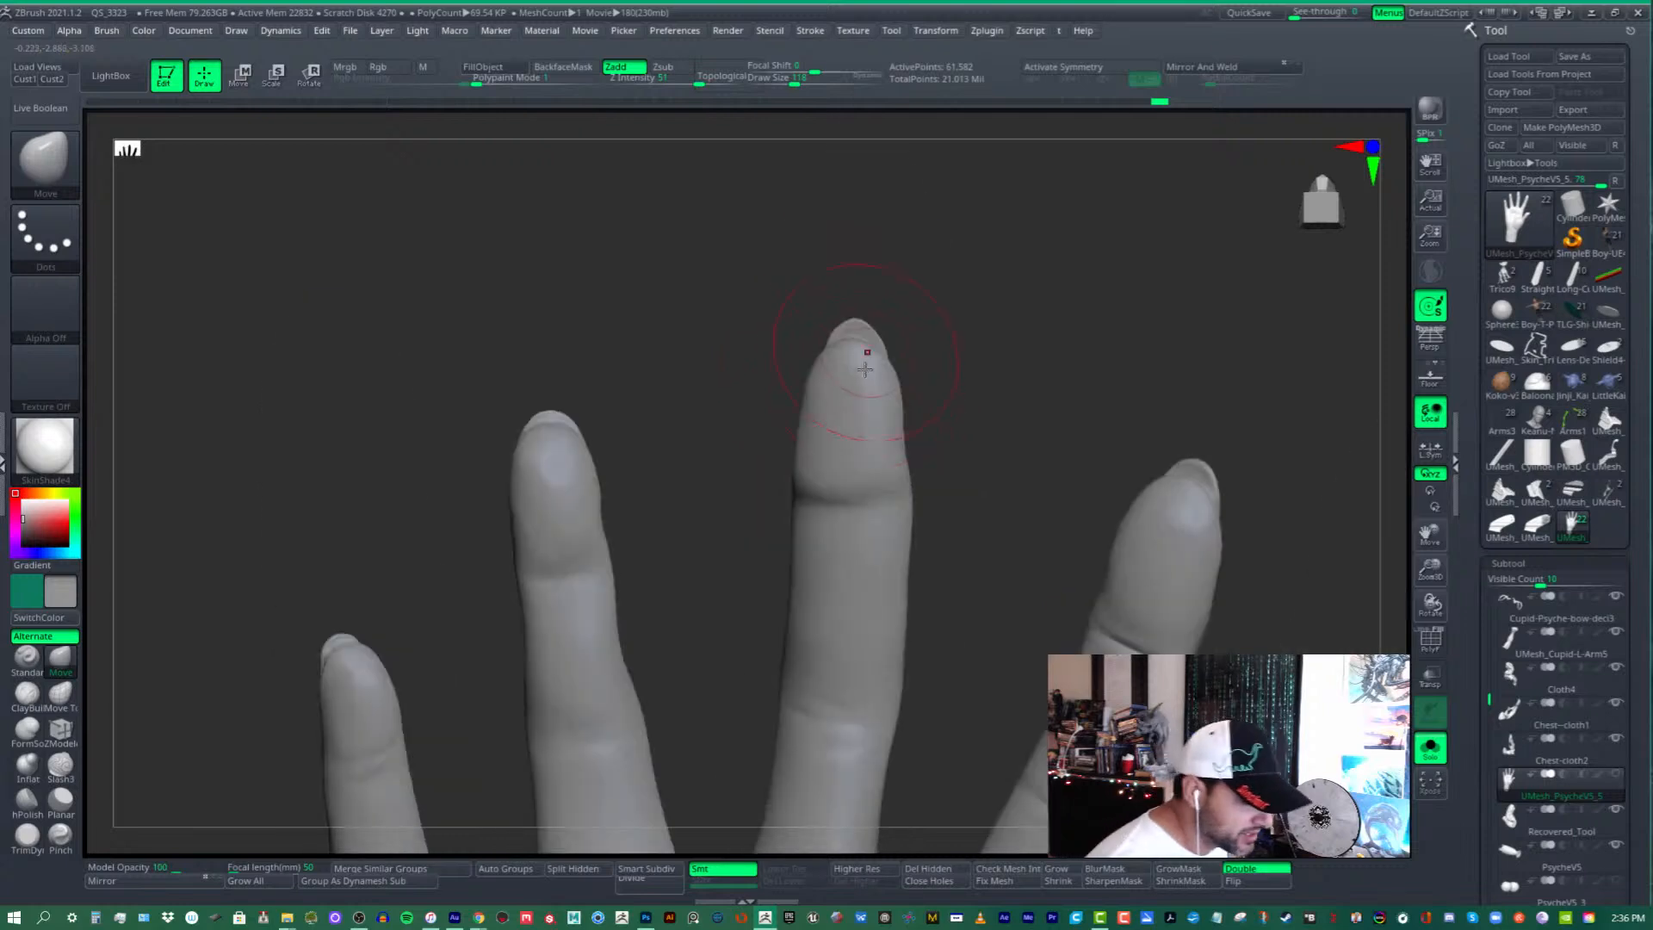
pyautogui.keyDown('alt'); pyautogui.moveTo(974, 512); pyautogui.dragTo(876, 381, button='right'); pyautogui.keyUp('alt')
pyautogui.moveTo(779, 349)
pyautogui.mouseDown(button='right')
pyautogui.moveTo(818, 368)
pyautogui.moveTo(762, 362)
pyautogui.mouseUp(button='right')
pyautogui.moveTo(761, 362)
pyautogui.mouseDown(button='right')
pyautogui.moveTo(739, 267)
pyautogui.moveTo(763, 361)
pyautogui.mouseUp(button='right')
pyautogui.keyDown('shift'); pyautogui.moveTo(763, 362); pyautogui.dragTo(729, 376); pyautogui.keyUp('shift')
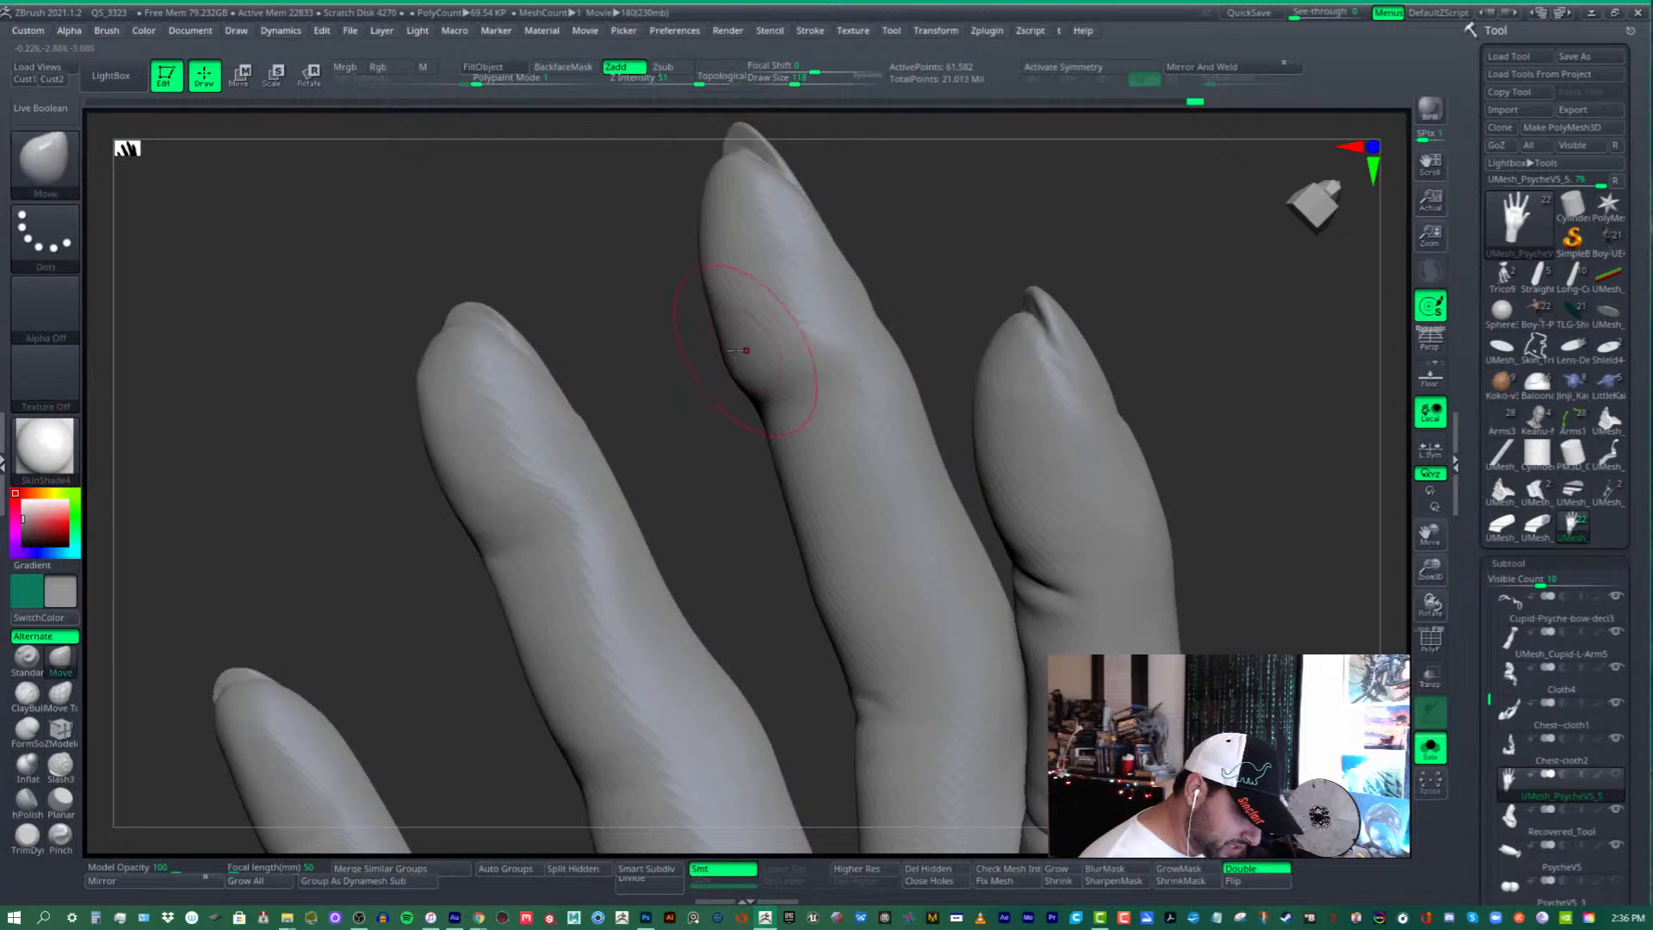
pyautogui.moveTo(746, 350)
pyautogui.mouseDown()
pyautogui.moveTo(727, 363)
pyautogui.moveTo(820, 364)
pyautogui.mouseUp()
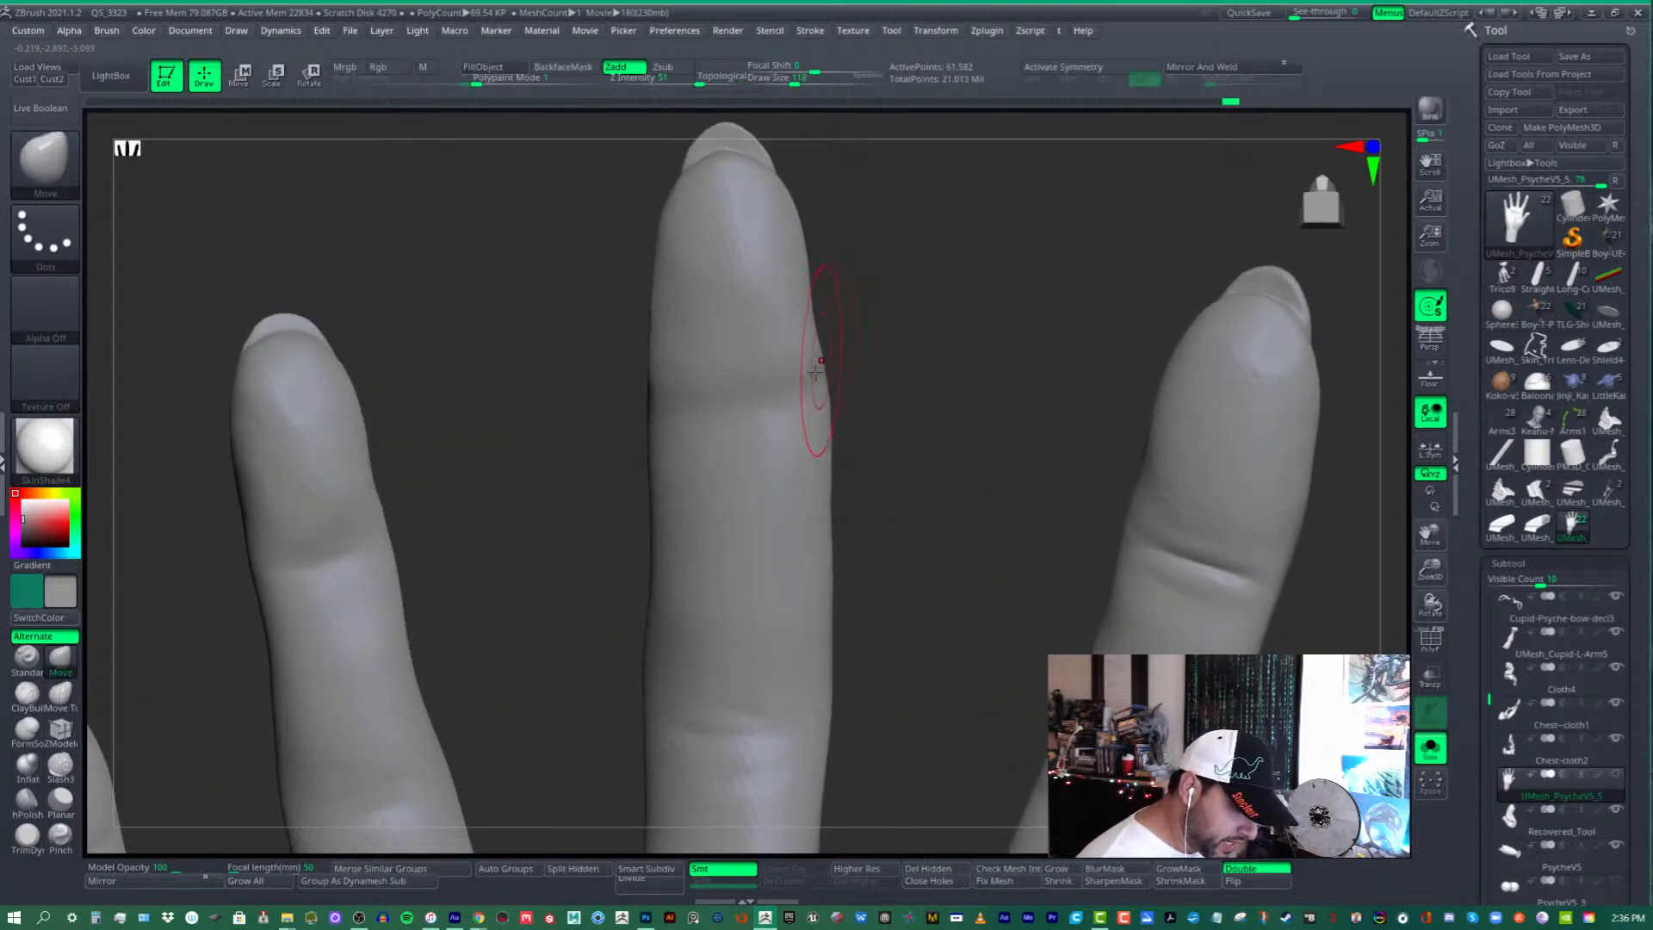
# - Even out the middle finger's end-joint crease on the palm side and smooth the skin above it
pyautogui.moveTo(947, 534)
pyautogui.keyDown('alt'); pyautogui.mouseDown()
pyautogui.moveTo(944, 405)
pyautogui.moveTo(934, 516)
pyautogui.mouseUp(); pyautogui.keyUp('alt')
pyautogui.moveTo(719, 372); pyautogui.dragTo(725, 371)
pyautogui.keyDown('shift'); pyautogui.moveTo(721, 306); pyautogui.dragTo(771, 385); pyautogui.keyUp('shift')
pyautogui.keyDown('alt'); pyautogui.moveTo(1063, 519); pyautogui.dragTo(1001, 354); pyautogui.keyUp('alt')
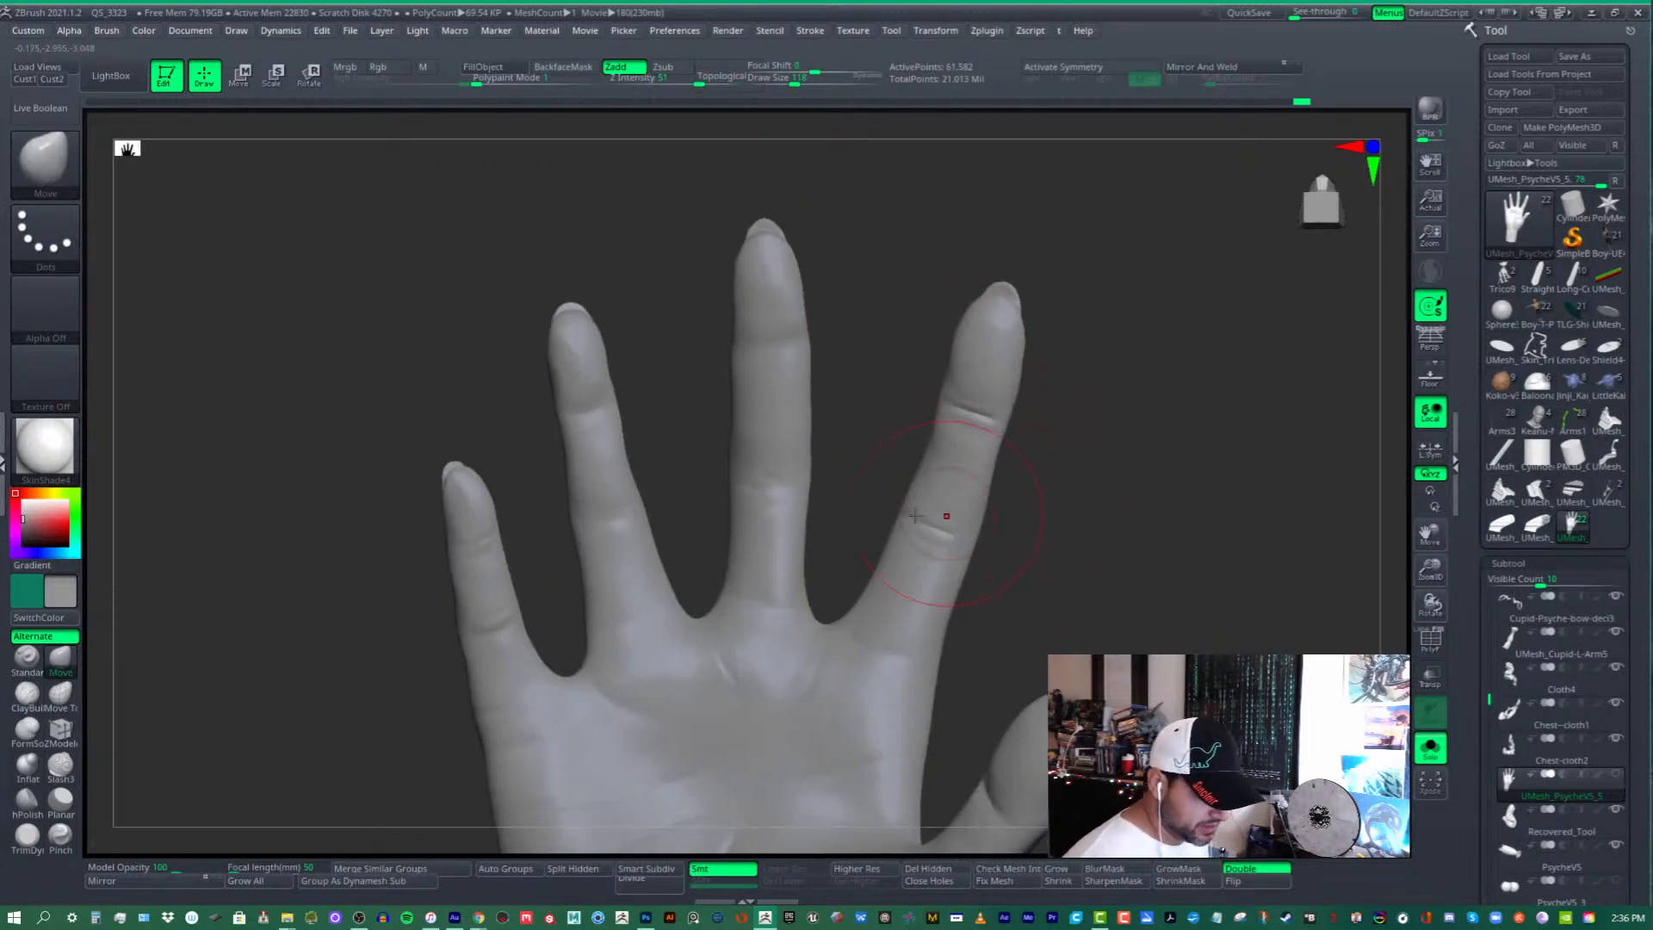
# - Adjust the middle finger's contour between its knuckle and base with the Move brush on the back of the hand
pyautogui.moveTo(1033, 516)
pyautogui.mouseDown()
pyautogui.moveTo(1110, 508)
pyautogui.moveTo(1038, 499)
pyautogui.mouseUp()
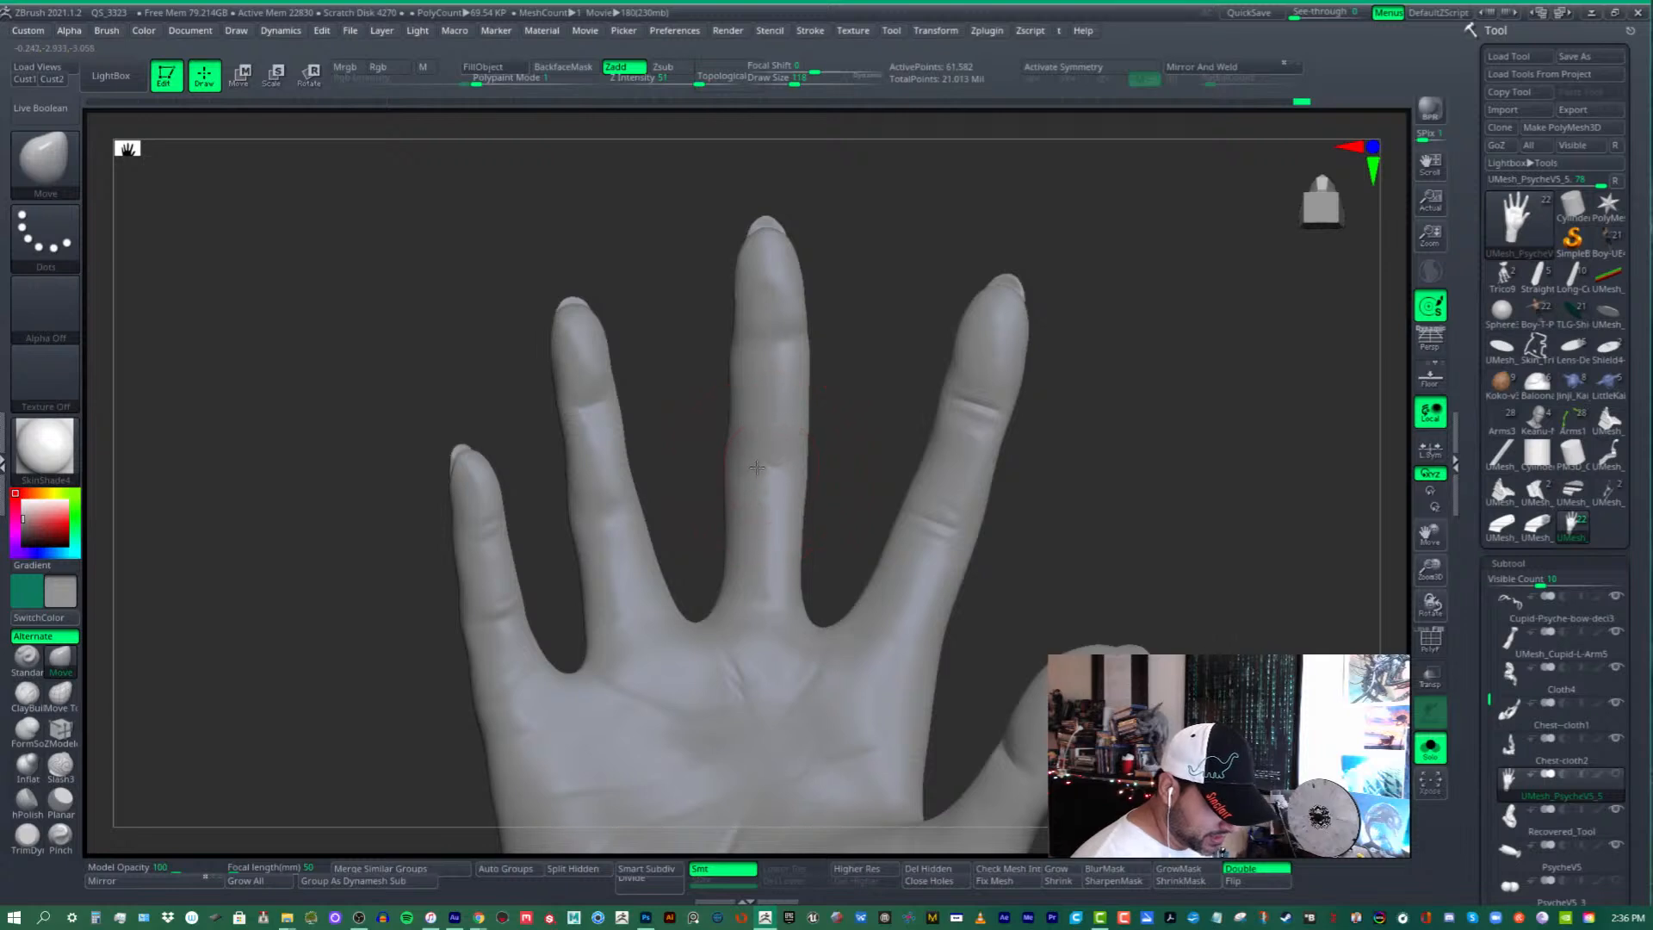
pyautogui.moveTo(688, 422)
pyautogui.mouseDown()
pyautogui.moveTo(933, 388)
pyautogui.moveTo(792, 468)
pyautogui.moveTo(766, 516)
pyautogui.mouseUp()
pyautogui.moveTo(753, 505); pyautogui.dragTo(768, 532, button='right')
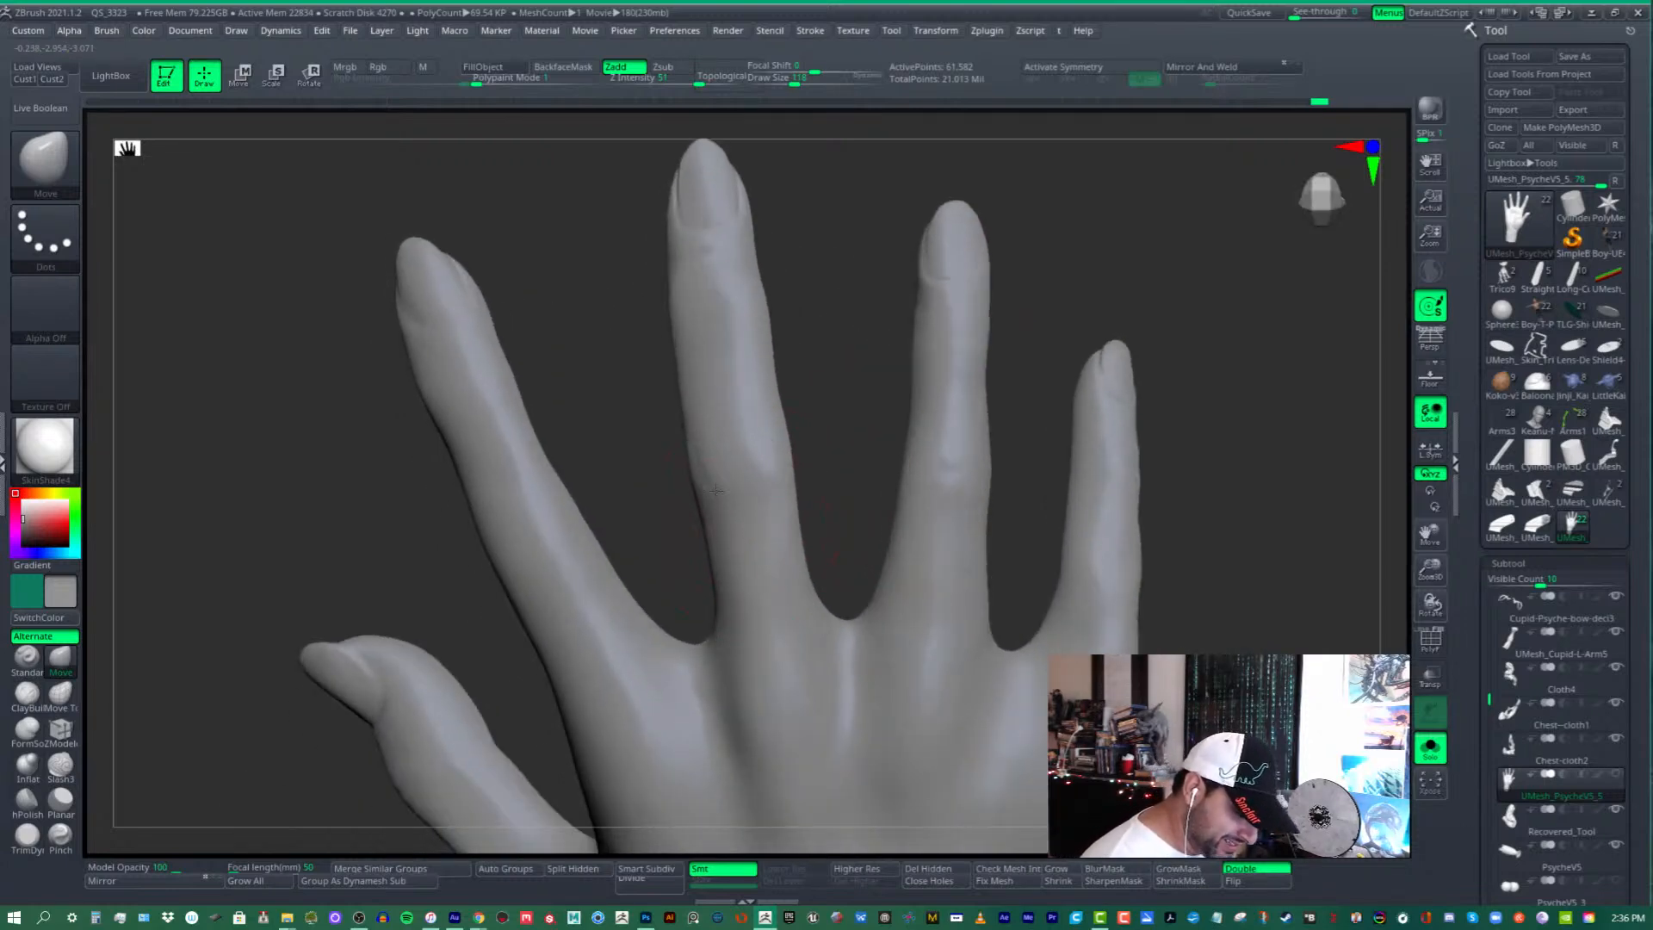
pyautogui.moveTo(758, 508); pyautogui.dragTo(745, 512)
pyautogui.moveTo(734, 528)
pyautogui.mouseDown(button='right')
pyautogui.moveTo(764, 526)
pyautogui.moveTo(772, 592)
pyautogui.moveTo(767, 365)
pyautogui.moveTo(779, 420)
pyautogui.moveTo(736, 516)
pyautogui.moveTo(734, 442)
pyautogui.moveTo(770, 482)
pyautogui.moveTo(726, 551)
pyautogui.mouseUp(button='right')
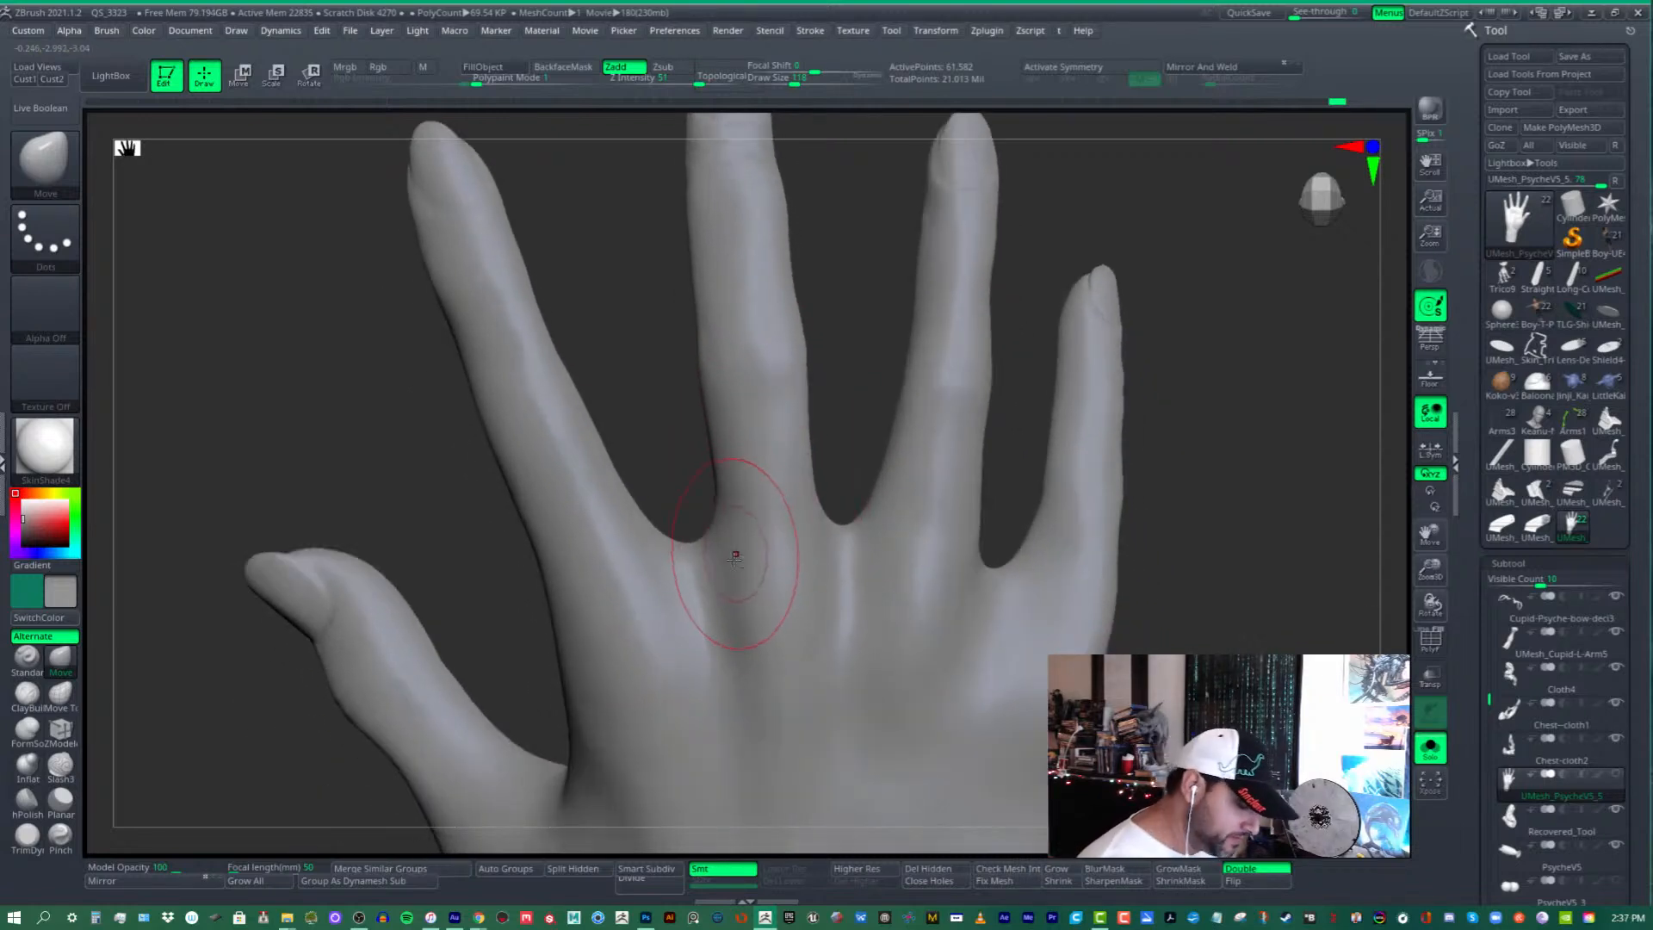
# - Smooth the palm side of the ring finger's end segment above its last joint
pyautogui.moveTo(958, 567); pyautogui.dragTo(792, 376, button='right')
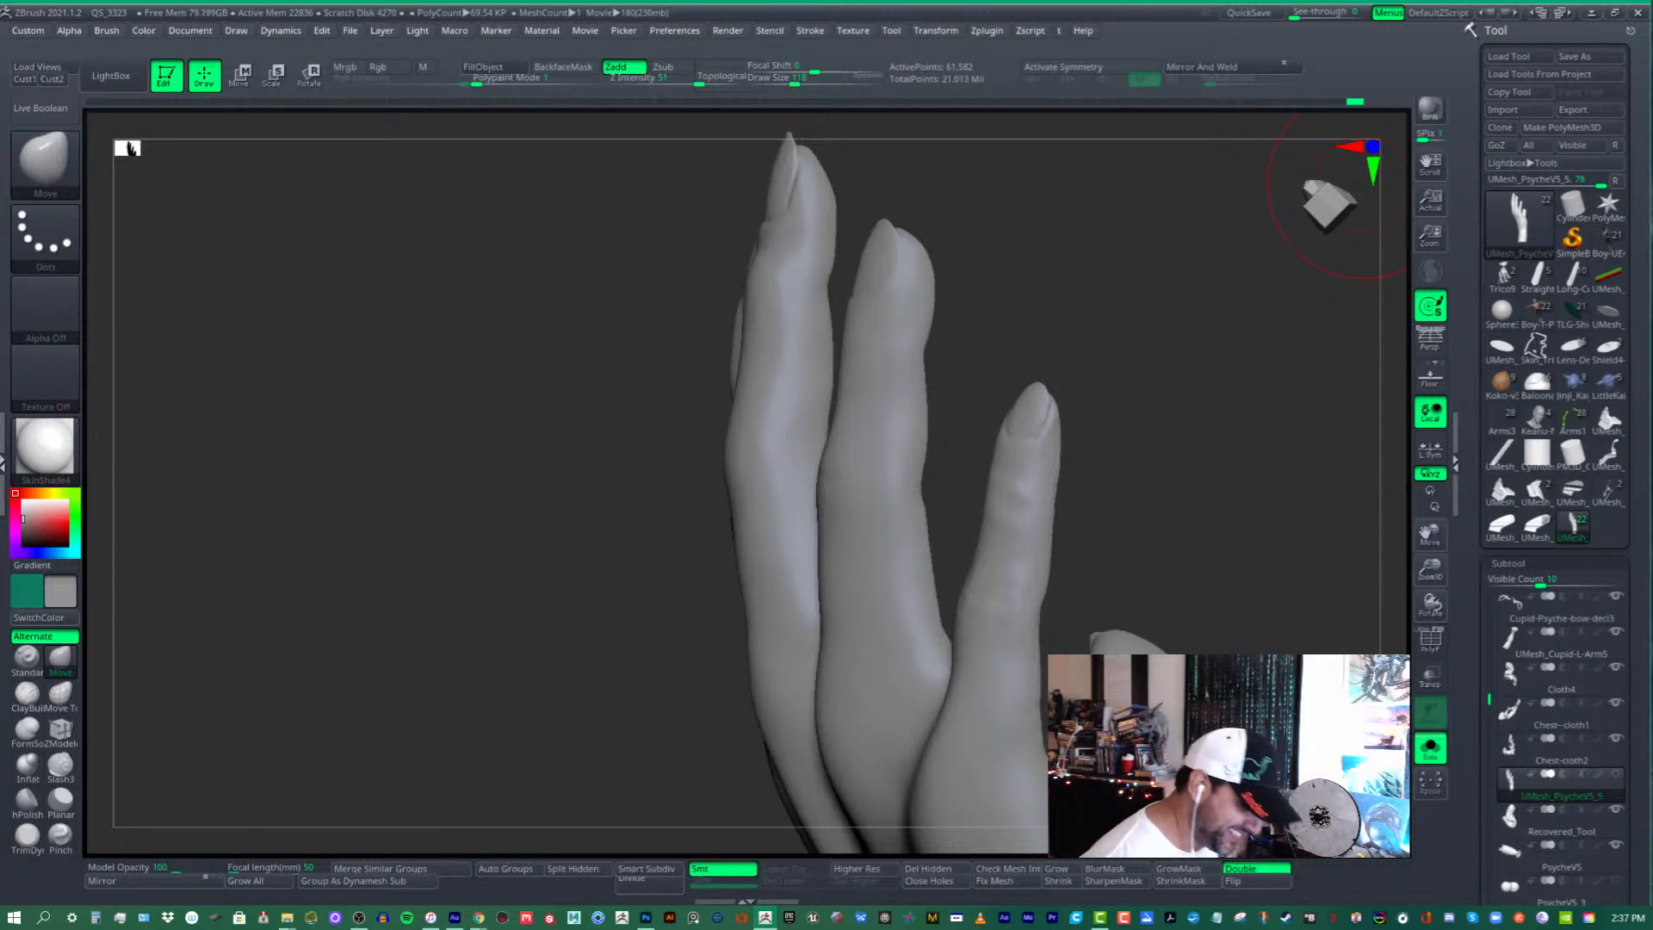
pyautogui.moveTo(886, 308)
pyautogui.keyDown('alt'); pyautogui.mouseDown(button='right')
pyautogui.moveTo(878, 351)
pyautogui.moveTo(930, 325)
pyautogui.moveTo(885, 332)
pyautogui.moveTo(874, 368)
pyautogui.moveTo(882, 308)
pyautogui.moveTo(890, 337)
pyautogui.moveTo(871, 321)
pyautogui.moveTo(912, 343)
pyautogui.moveTo(928, 391)
pyautogui.moveTo(994, 396)
pyautogui.moveTo(809, 395)
pyautogui.moveTo(856, 384)
pyautogui.moveTo(841, 358)
pyautogui.moveTo(881, 353)
pyautogui.moveTo(852, 331)
pyautogui.moveTo(787, 332)
pyautogui.moveTo(939, 333)
pyautogui.moveTo(921, 321)
pyautogui.moveTo(930, 339)
pyautogui.moveTo(934, 216)
pyautogui.mouseUp(button='right'); pyautogui.keyUp('alt')
pyautogui.moveTo(996, 403)
pyautogui.keyDown('alt'); pyautogui.mouseDown(button='right')
pyautogui.moveTo(977, 313)
pyautogui.moveTo(981, 379)
pyautogui.mouseUp(button='right'); pyautogui.keyUp('alt')
pyautogui.moveTo(981, 303)
pyautogui.keyDown('shift'); pyautogui.mouseDown()
pyautogui.moveTo(983, 288)
pyautogui.moveTo(989, 312)
pyautogui.mouseUp(); pyautogui.keyUp('shift')
pyautogui.moveTo(989, 311); pyautogui.dragTo(996, 310, button='right')
pyautogui.moveTo(996, 310)
pyautogui.keyDown('shift'); pyautogui.mouseDown()
pyautogui.moveTo(988, 281)
pyautogui.moveTo(996, 328)
pyautogui.mouseUp(); pyautogui.keyUp('shift')
pyautogui.keyDown('alt'); pyautogui.moveTo(1021, 344); pyautogui.dragTo(959, 334, button='right'); pyautogui.keyUp('alt')
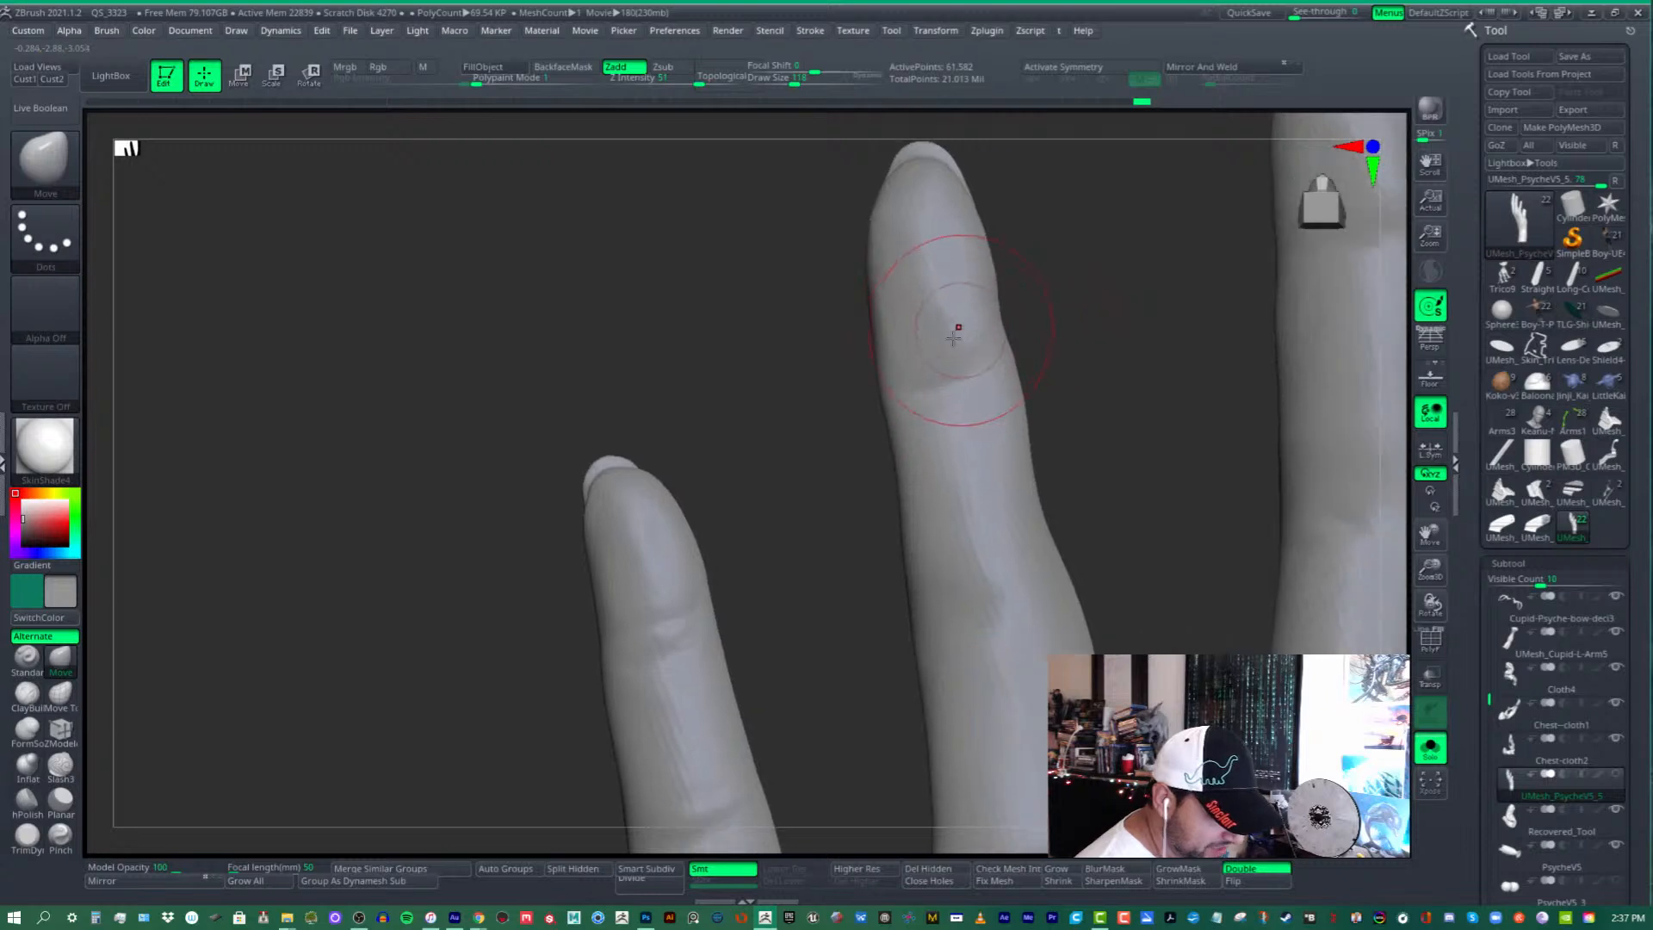
# - Refine the side contour of the ring finger's end segment with the Move brush from the palm side
pyautogui.keyDown('alt'); pyautogui.moveTo(977, 517); pyautogui.dragTo(978, 406, button='right'); pyautogui.keyUp('alt')
pyautogui.moveTo(1001, 480)
pyautogui.keyDown('ctrl'); pyautogui.mouseDown(button='right')
pyautogui.moveTo(995, 411)
pyautogui.moveTo(931, 404)
pyautogui.mouseUp(button='right'); pyautogui.keyUp('ctrl')
pyautogui.keyDown('alt'); pyautogui.moveTo(913, 491); pyautogui.dragTo(933, 564, button='right'); pyautogui.keyUp('alt')
pyautogui.keyDown('ctrl'); pyautogui.moveTo(854, 315); pyautogui.dragTo(866, 354, button='right'); pyautogui.keyUp('ctrl')
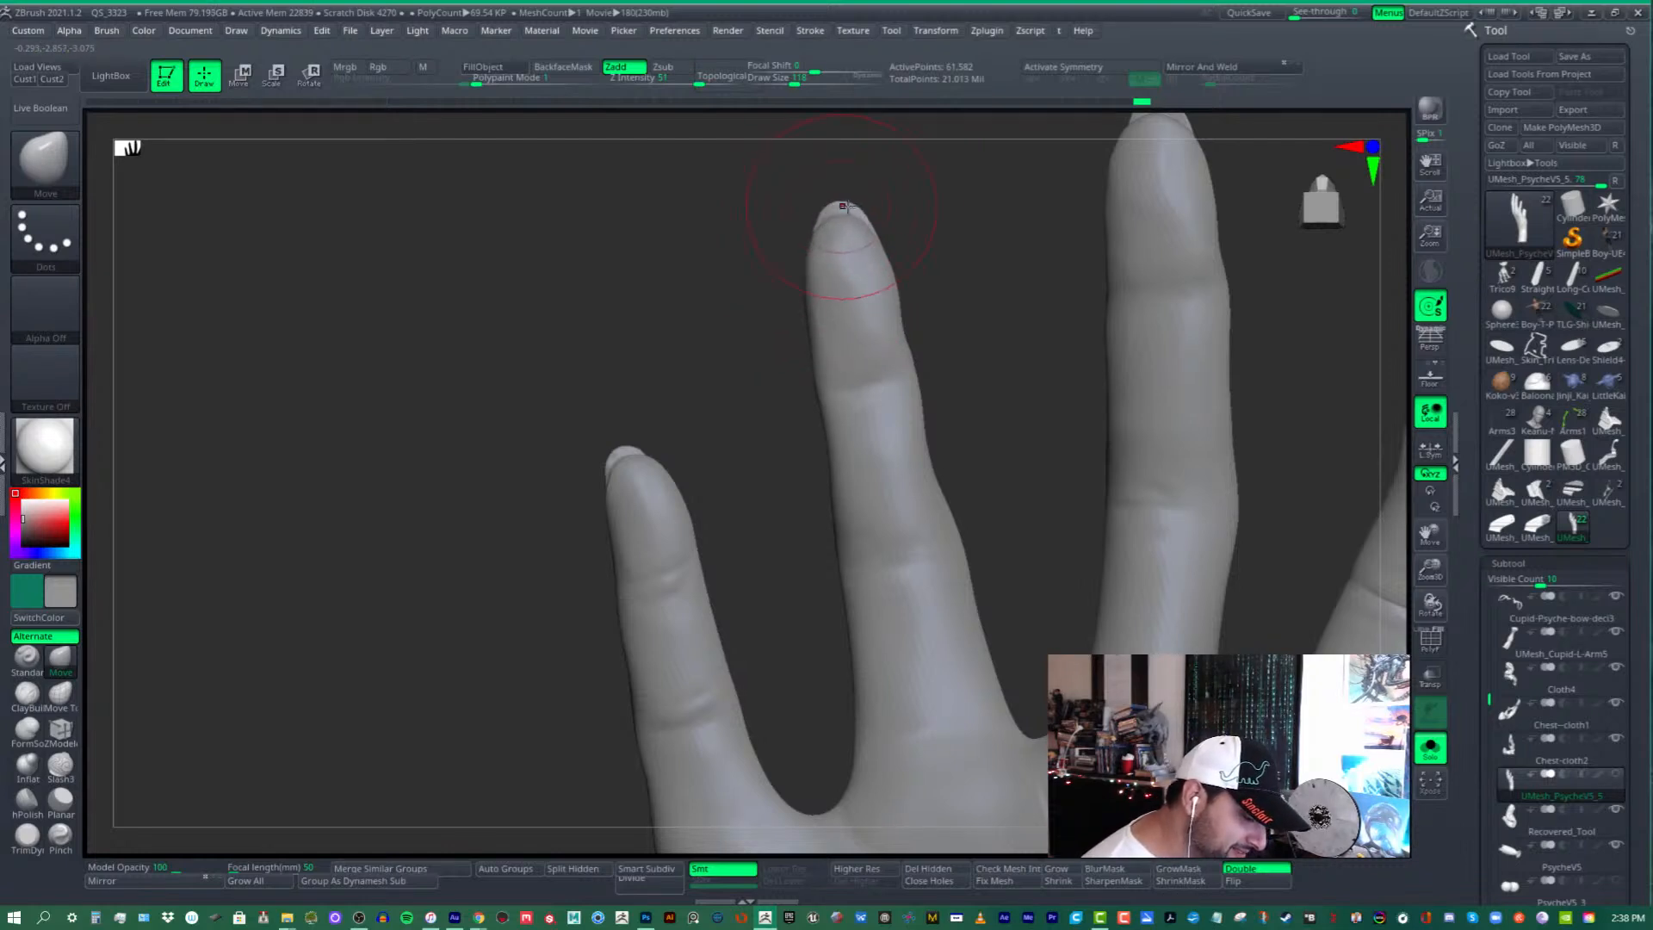
pyautogui.scroll(3, 897, 289)
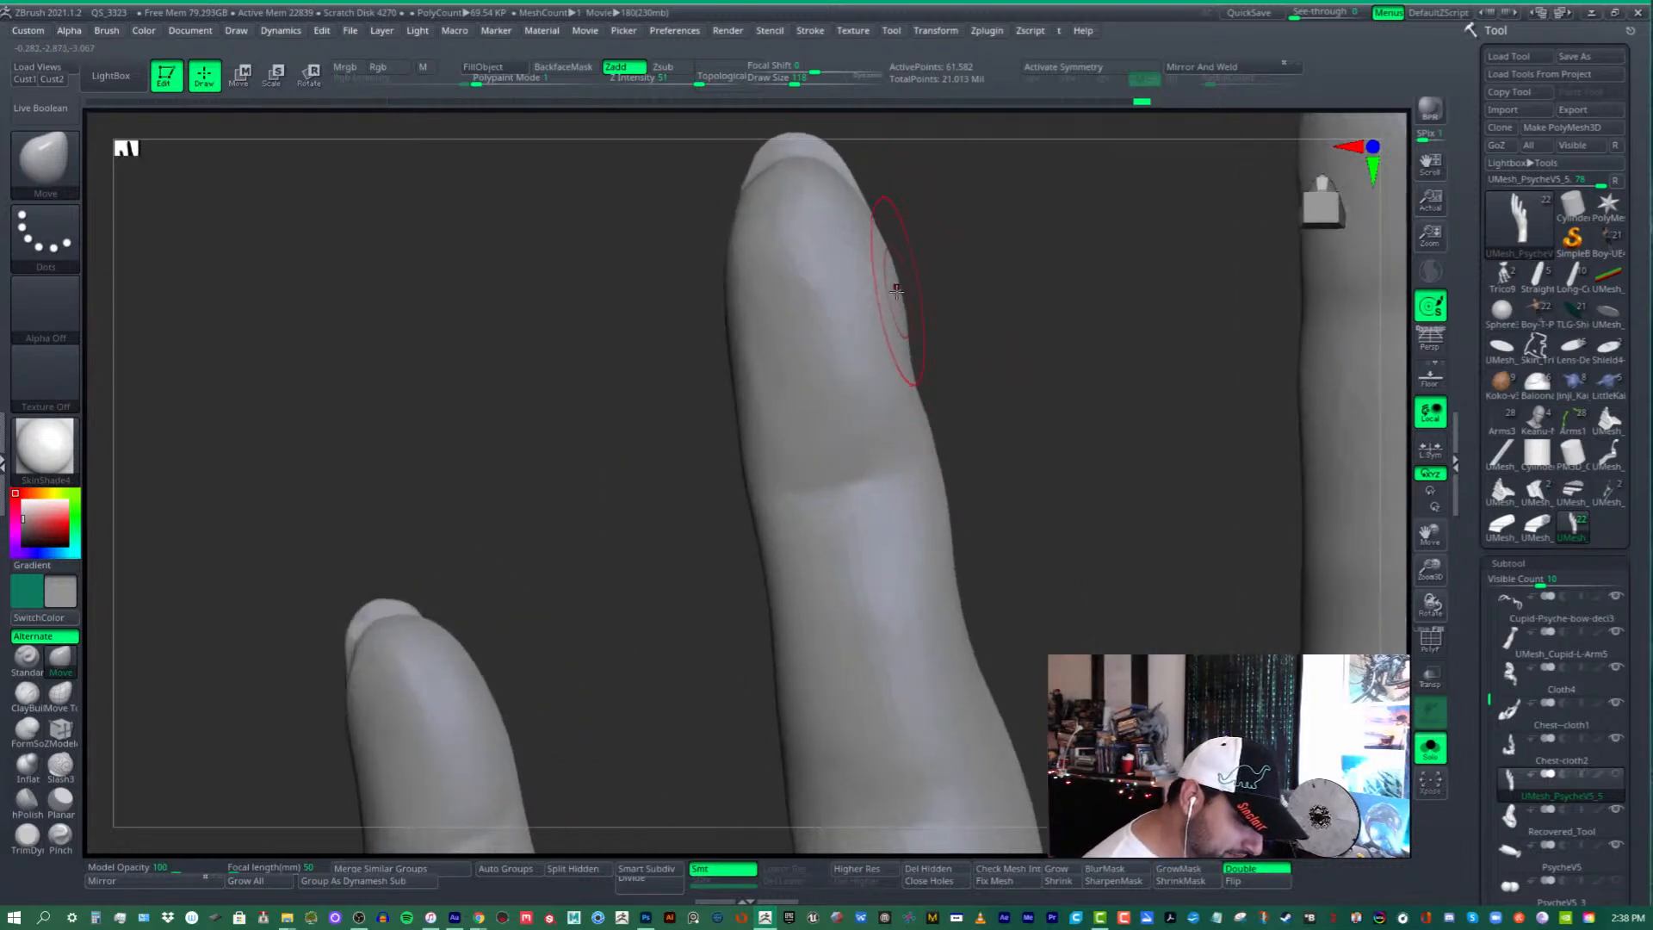
pyautogui.keyDown('ctrl'); pyautogui.moveTo(902, 337); pyautogui.dragTo(896, 282, button='right'); pyautogui.keyUp('ctrl')
pyautogui.keyDown('alt'); pyautogui.moveTo(869, 422); pyautogui.dragTo(1097, 348, button='right'); pyautogui.keyUp('alt')
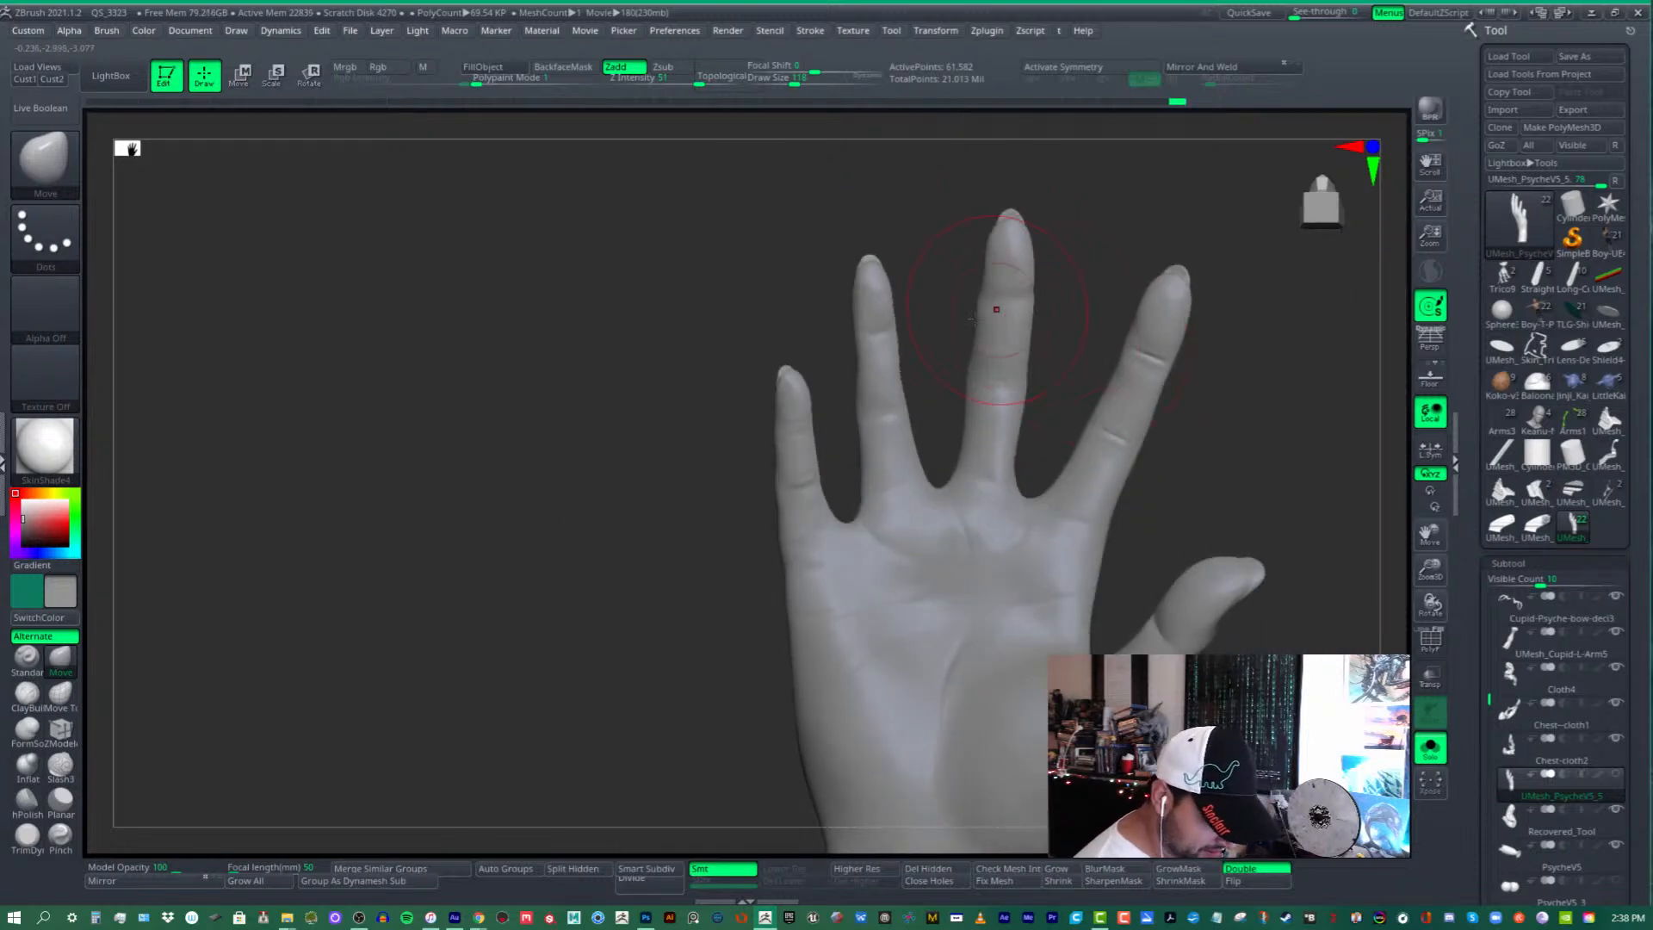
# - Adjust the ring finger's contour beside the nail with the Move brush on the back of the hand
pyautogui.moveTo(996, 309); pyautogui.dragTo(937, 293, button='right')
pyautogui.keyDown('alt'); pyautogui.moveTo(936, 379); pyautogui.dragTo(937, 415, button='right'); pyautogui.keyUp('alt')
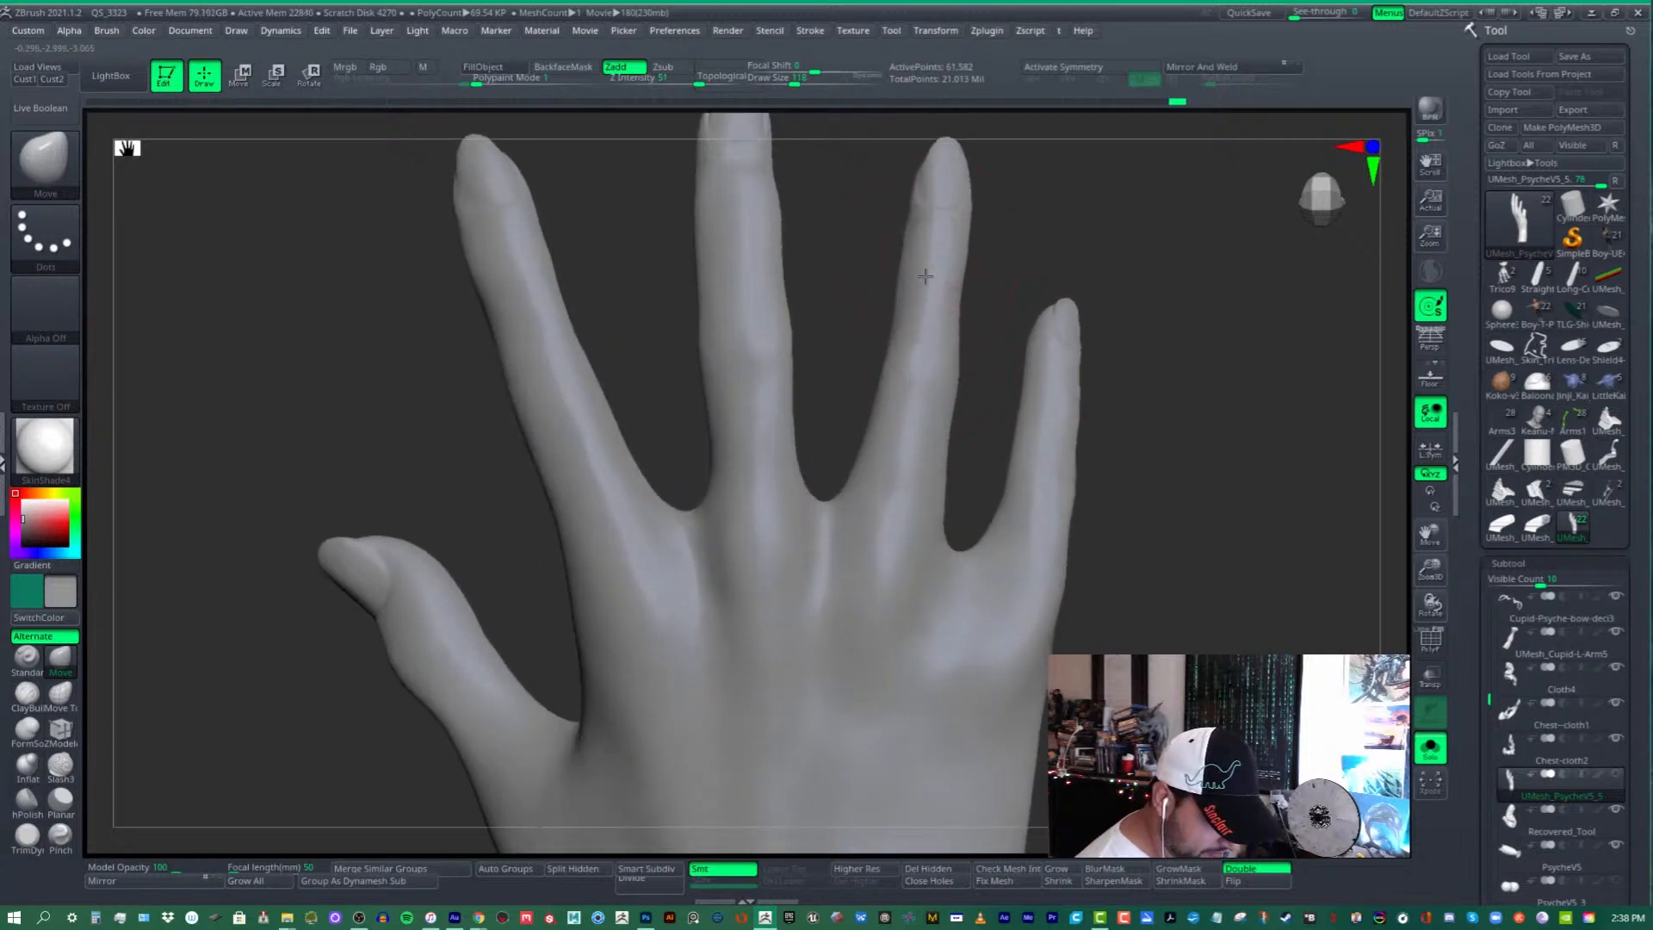
pyautogui.moveTo(925, 276); pyautogui.dragTo(931, 264, button='right')
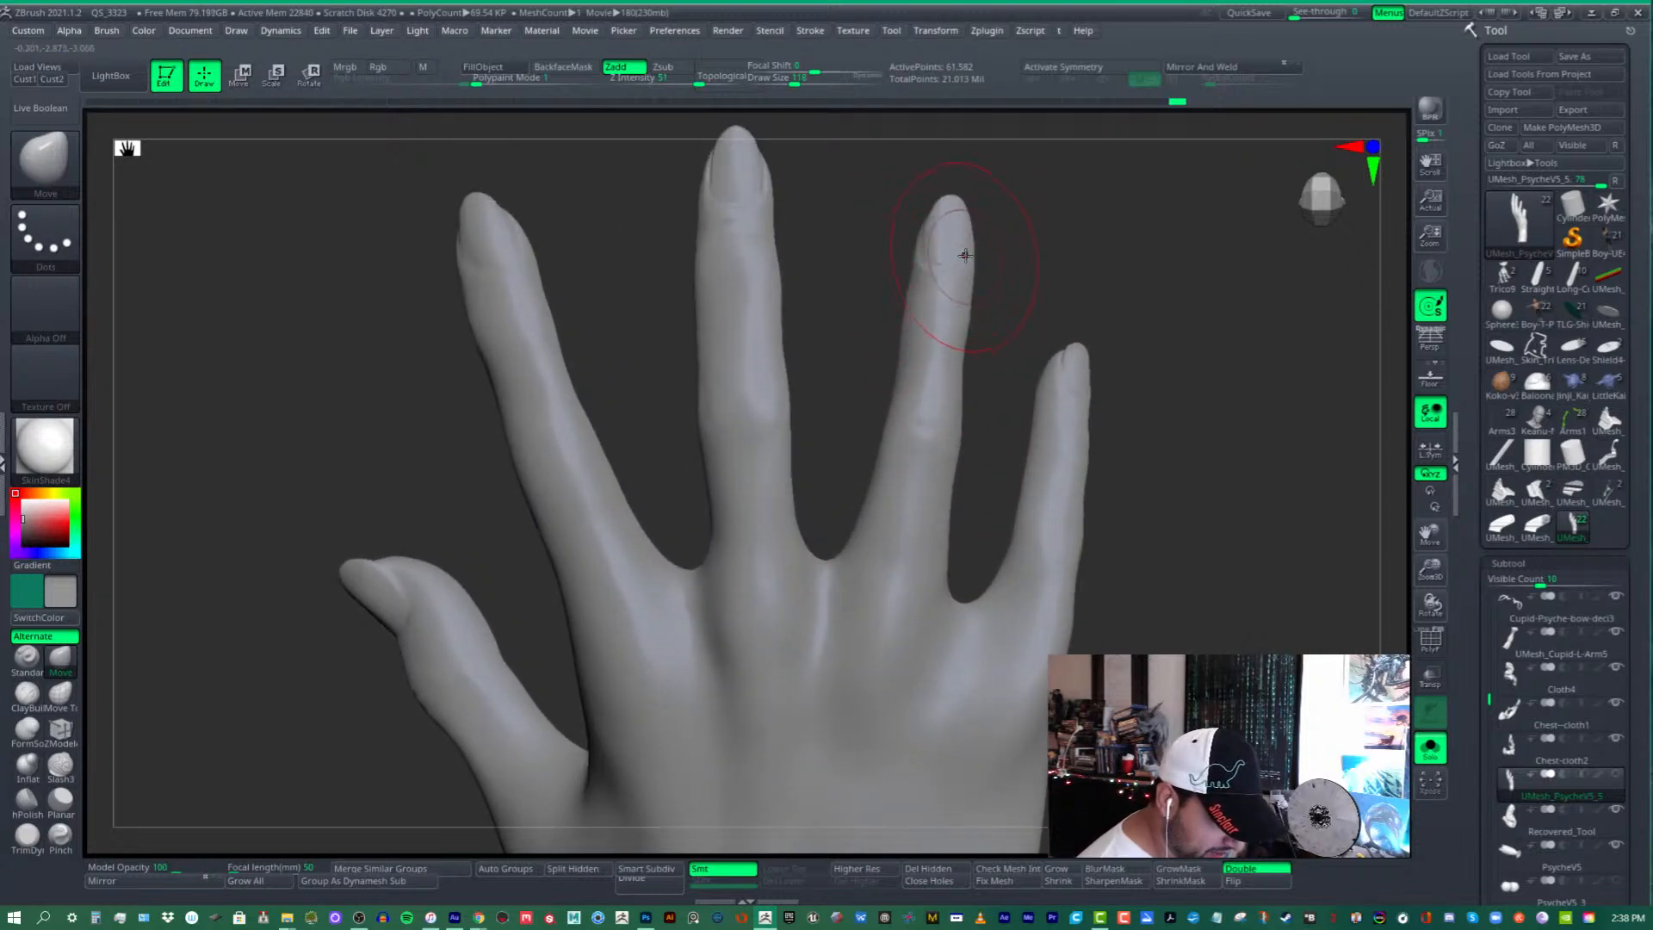
pyautogui.moveTo(930, 258); pyautogui.dragTo(939, 244)
pyautogui.keyDown('alt'); pyautogui.moveTo(941, 358); pyautogui.dragTo(945, 410, button='right'); pyautogui.keyUp('alt')
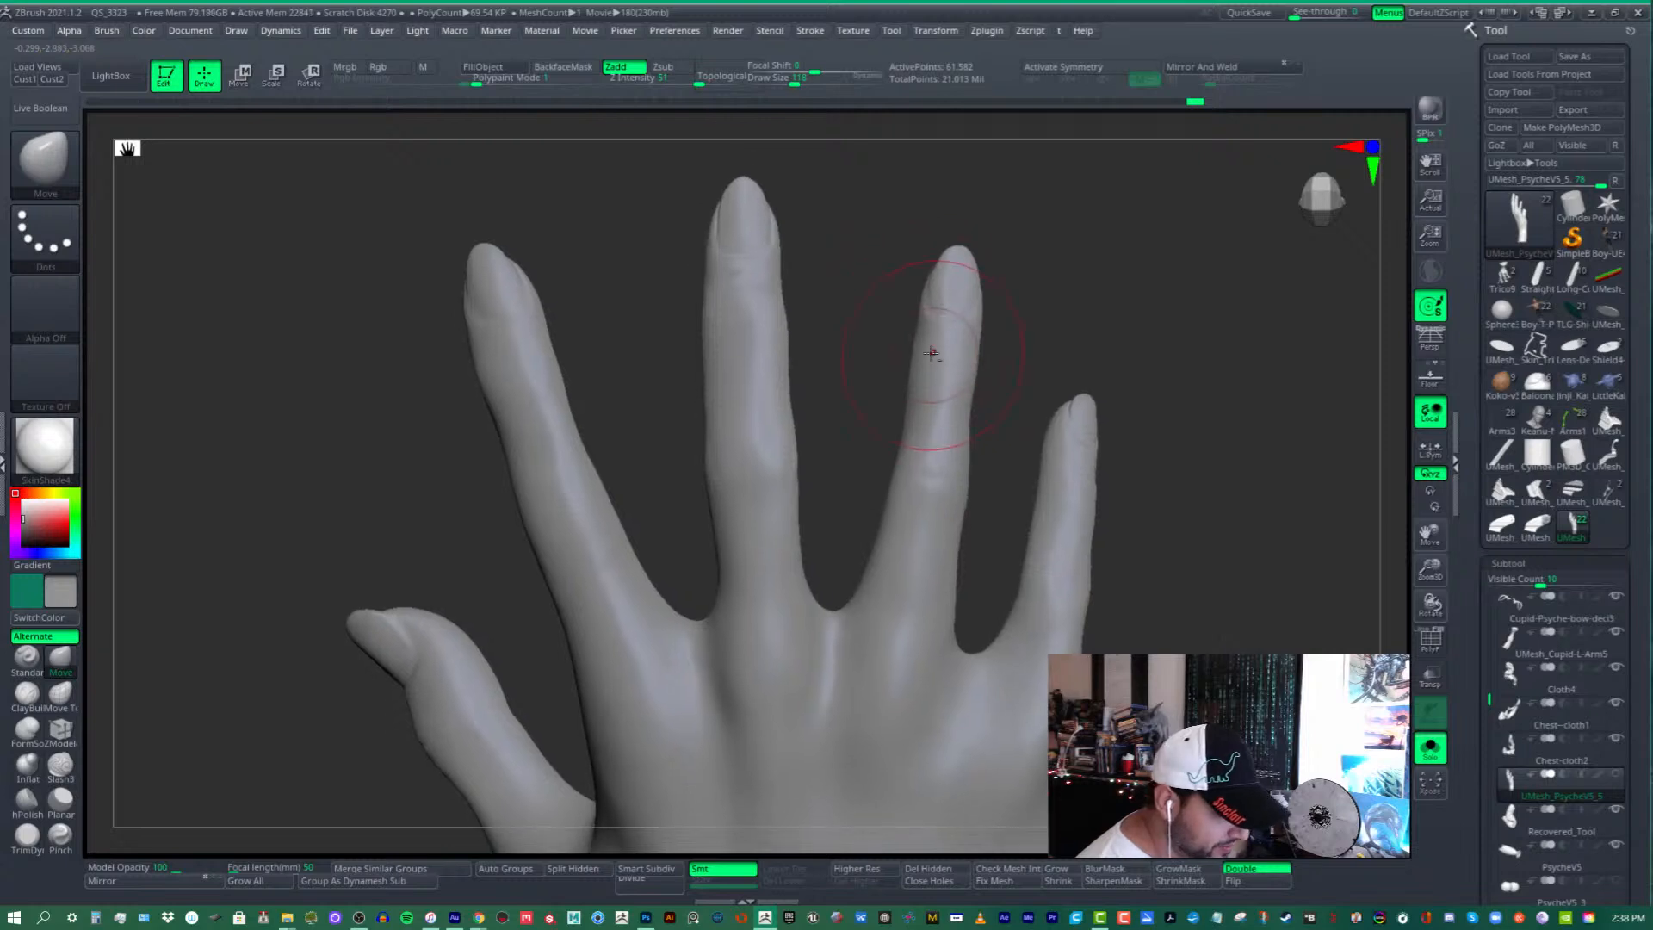
# - Reshape the middle finger around its nail with the Move brush at draw size 129 and smooth its side below
pyautogui.keyDown('alt'); pyautogui.moveTo(793, 343); pyautogui.dragTo(839, 407, button='right'); pyautogui.keyUp('alt')
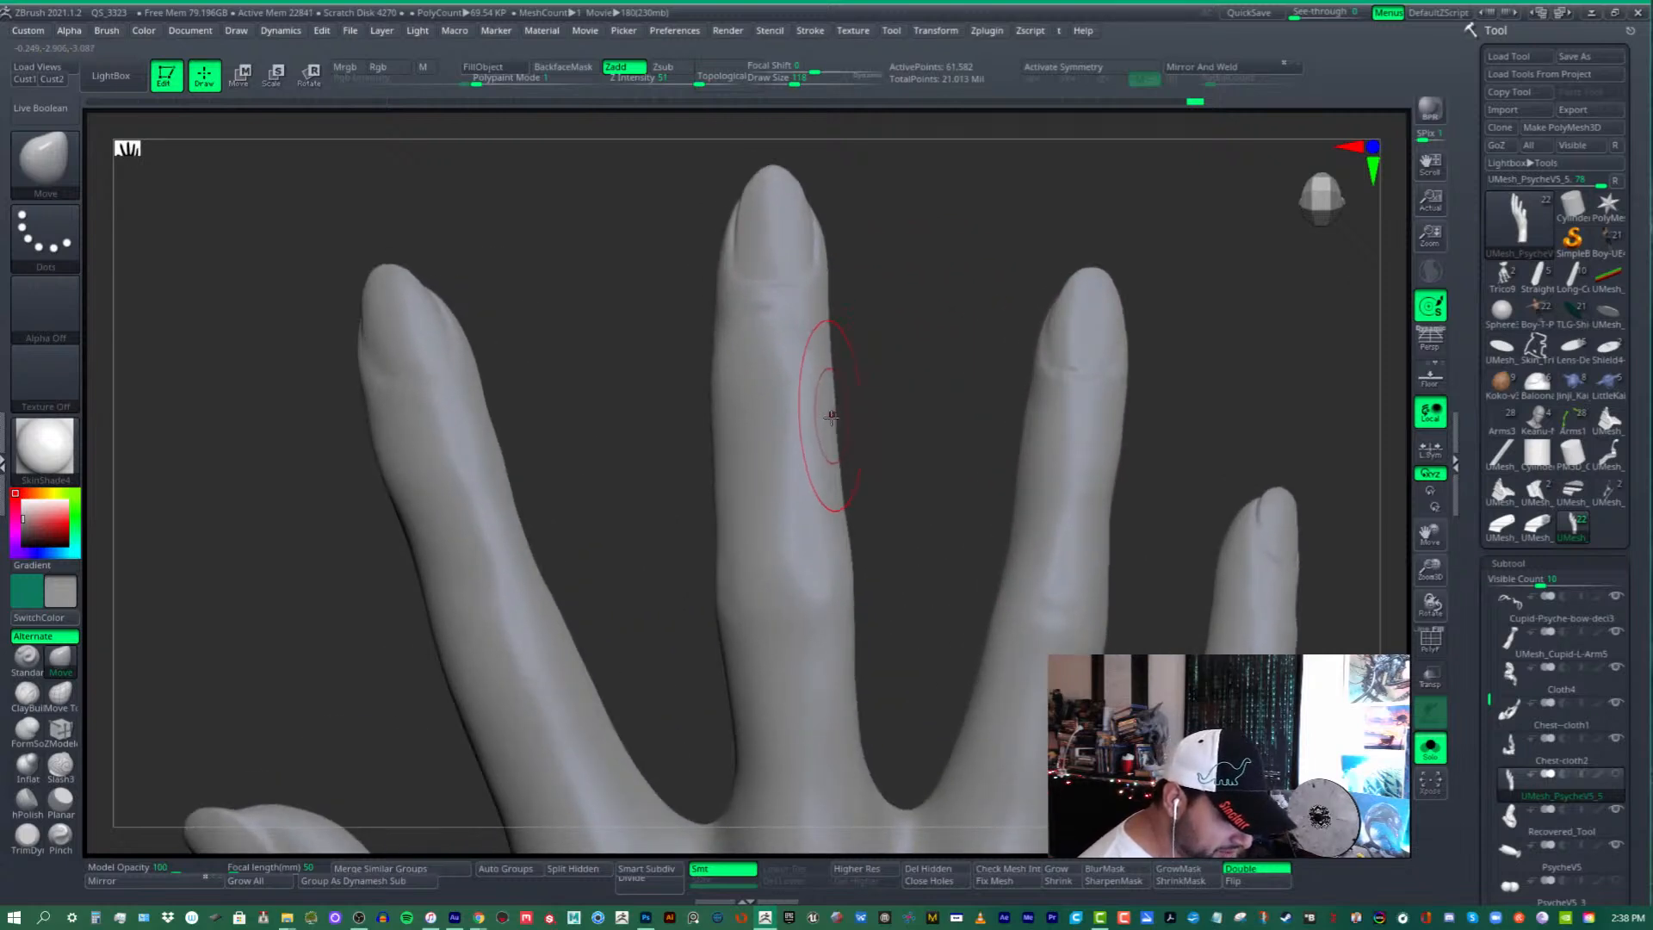
pyautogui.moveTo(840, 448)
pyautogui.mouseDown(button='right')
pyautogui.moveTo(863, 354)
pyautogui.moveTo(848, 417)
pyautogui.mouseUp(button='right')
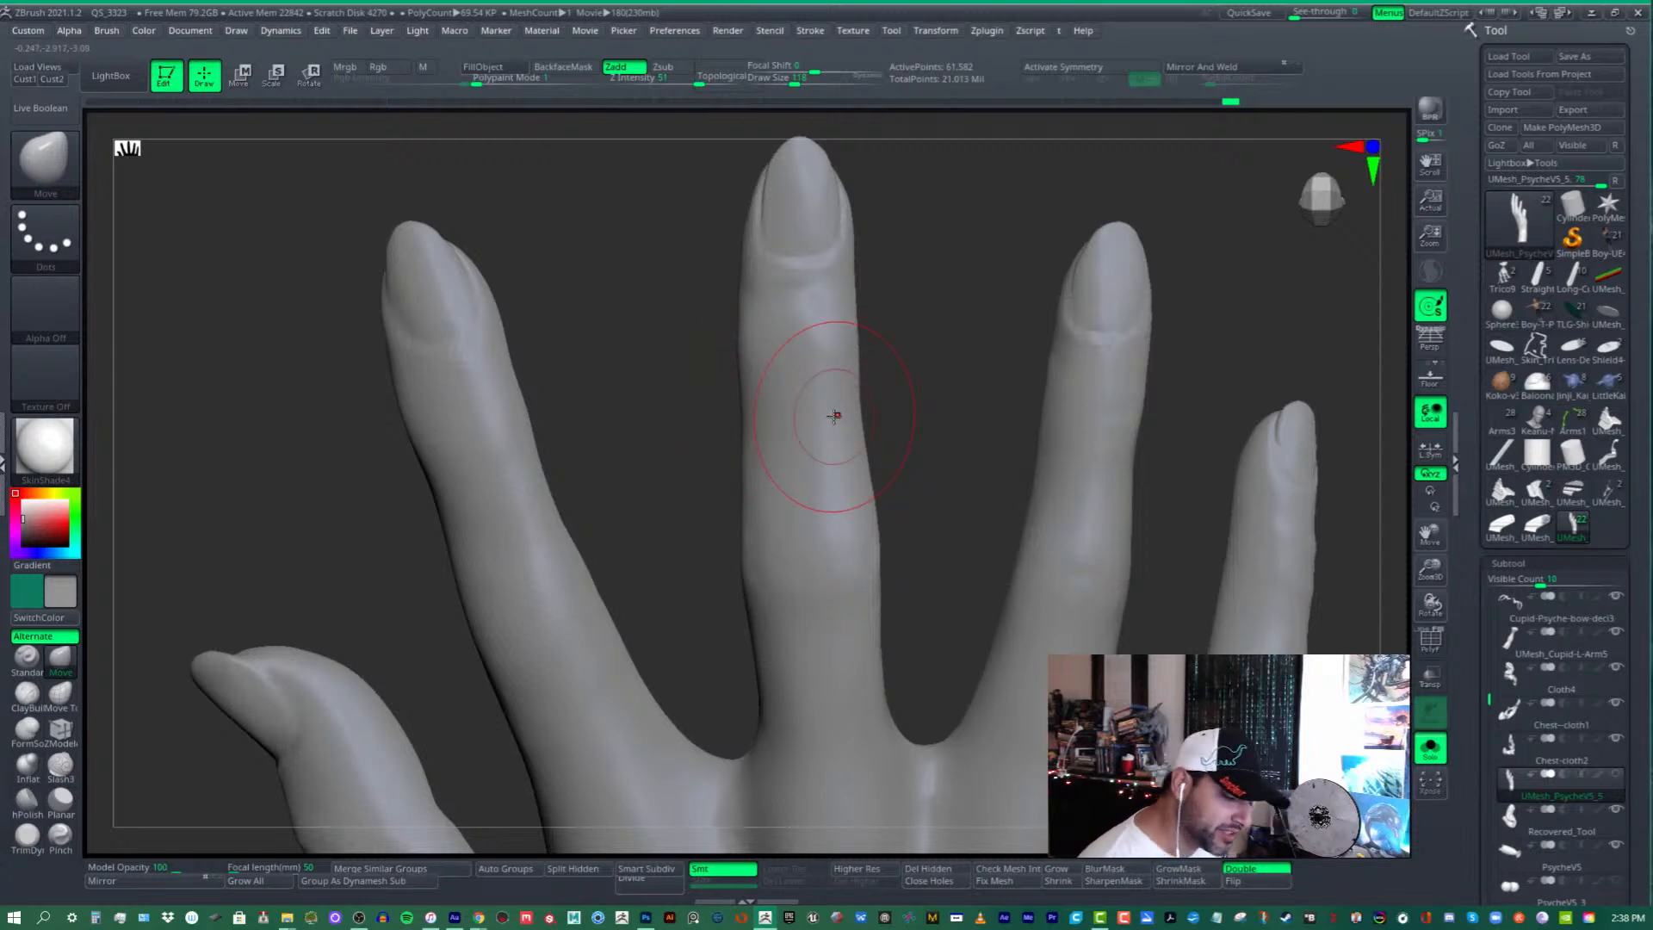
pyautogui.moveTo(834, 416)
pyautogui.mouseDown(button='right')
pyautogui.moveTo(759, 366)
pyautogui.moveTo(771, 344)
pyautogui.mouseUp(button='right')
pyautogui.click(793, 79)
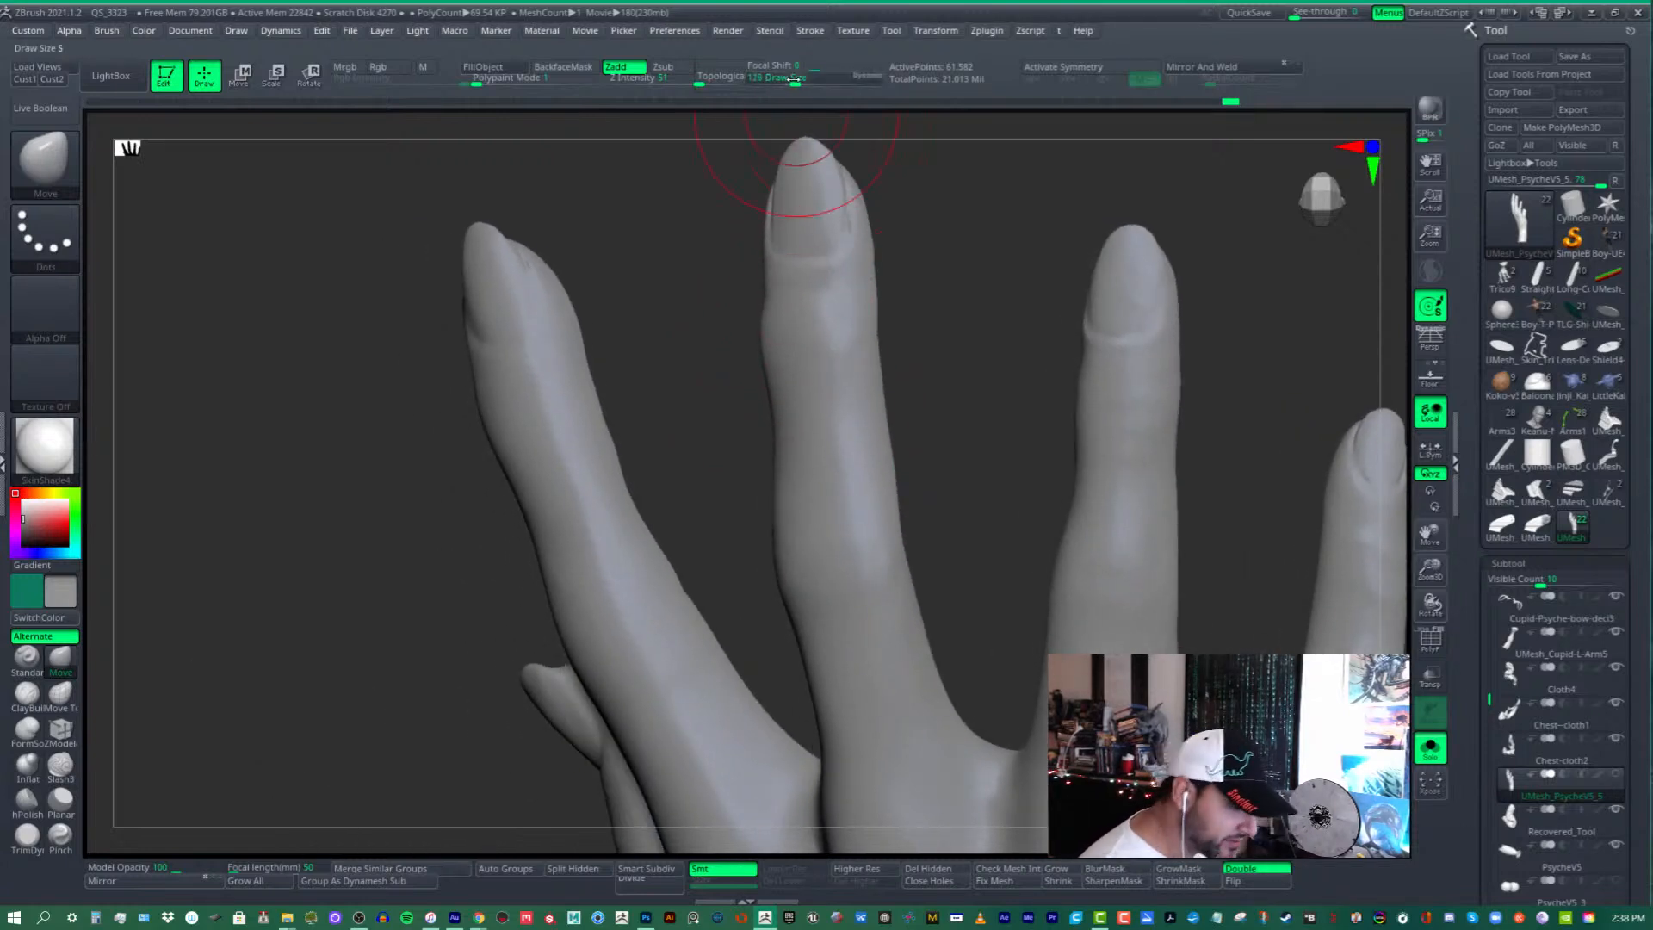
pyautogui.moveTo(845, 203); pyautogui.dragTo(828, 205)
pyautogui.moveTo(826, 321)
pyautogui.mouseDown(button='right')
pyautogui.moveTo(756, 325)
pyautogui.moveTo(912, 337)
pyautogui.moveTo(827, 343)
pyautogui.mouseUp(button='right')
pyautogui.keyDown('shift'); pyautogui.moveTo(686, 351); pyautogui.dragTo(680, 334); pyautogui.keyUp('shift')
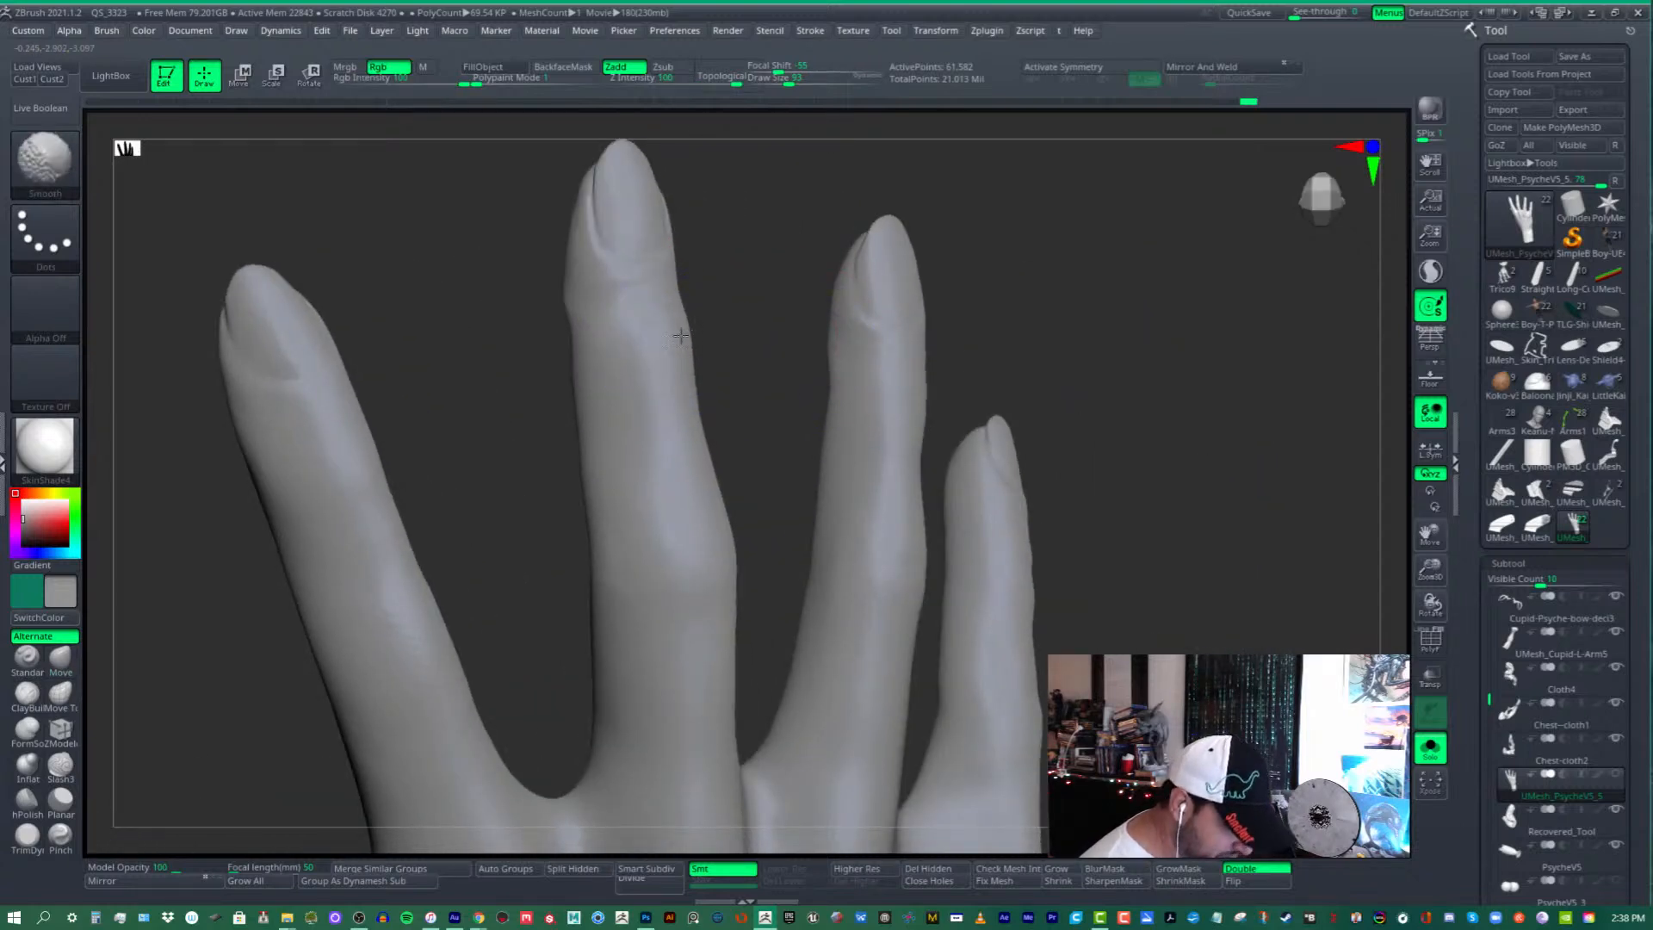
# - Smooth the index-facing side of the middle finger around and below its end joint
pyautogui.keyDown('alt'); pyautogui.moveTo(714, 339); pyautogui.dragTo(871, 326, button='right'); pyautogui.keyUp('alt')
pyautogui.moveTo(775, 344)
pyautogui.keyDown('alt'); pyautogui.mouseDown(button='right')
pyautogui.moveTo(792, 355)
pyautogui.moveTo(777, 366)
pyautogui.mouseUp(button='right'); pyautogui.keyUp('alt')
pyautogui.keyDown('shift'); pyautogui.moveTo(766, 357); pyautogui.dragTo(785, 391); pyautogui.keyUp('shift')
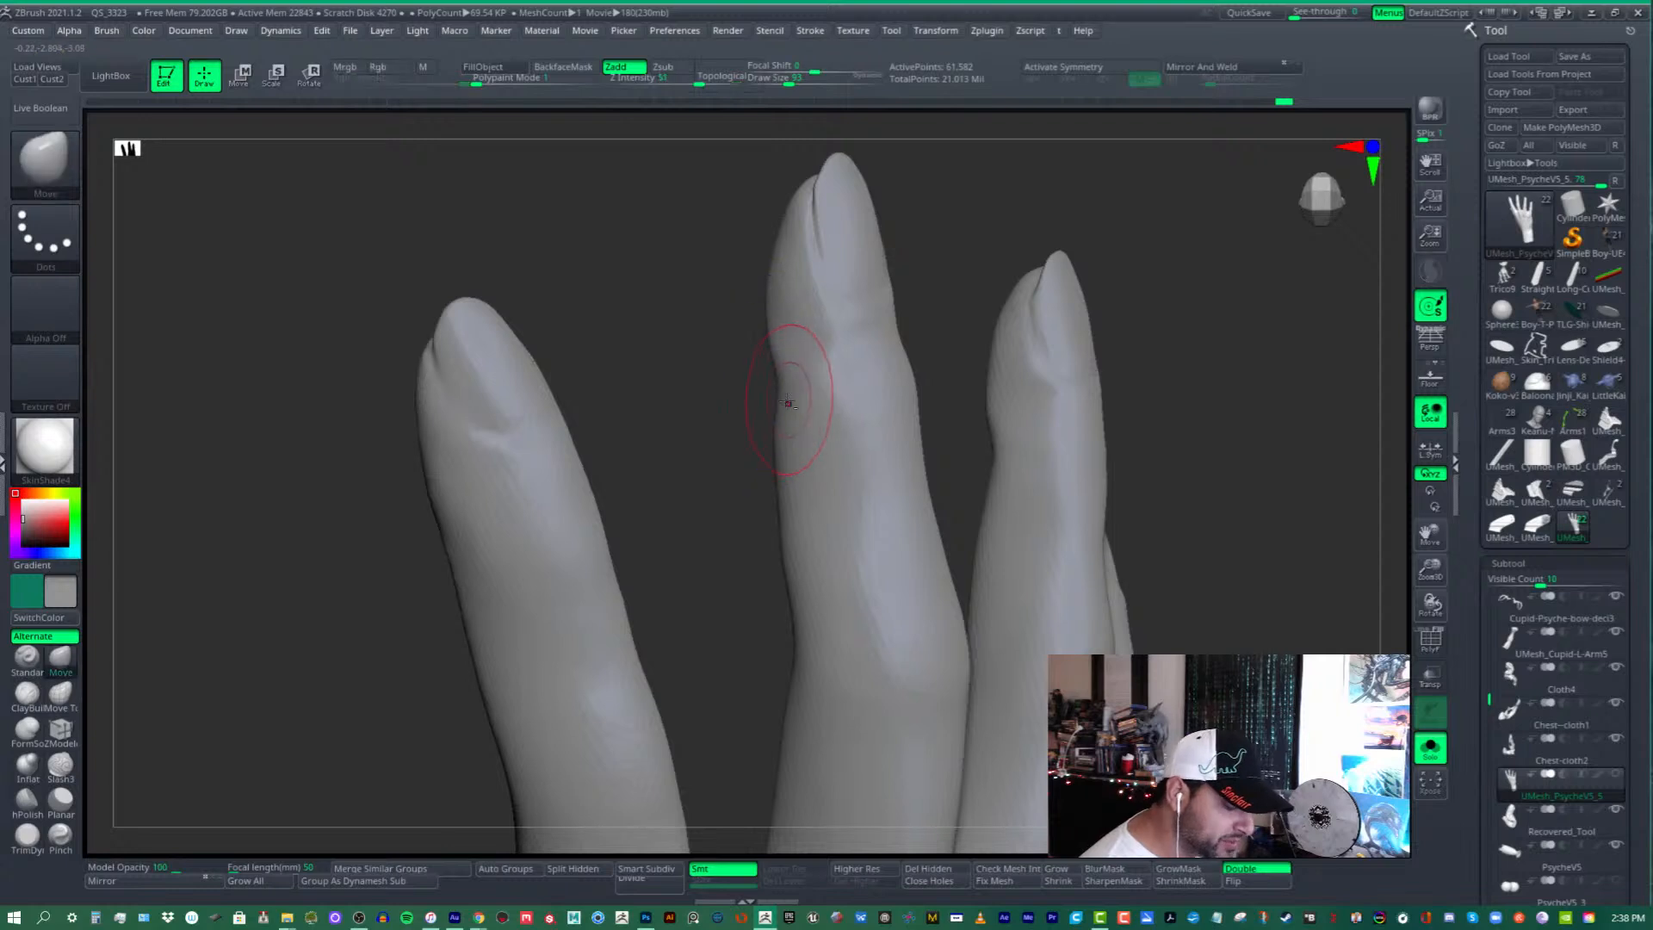
pyautogui.moveTo(785, 387)
pyautogui.keyDown('ctrl'); pyautogui.mouseDown(button='right')
pyautogui.moveTo(818, 350)
pyautogui.moveTo(782, 388)
pyautogui.mouseUp(button='right'); pyautogui.keyUp('ctrl')
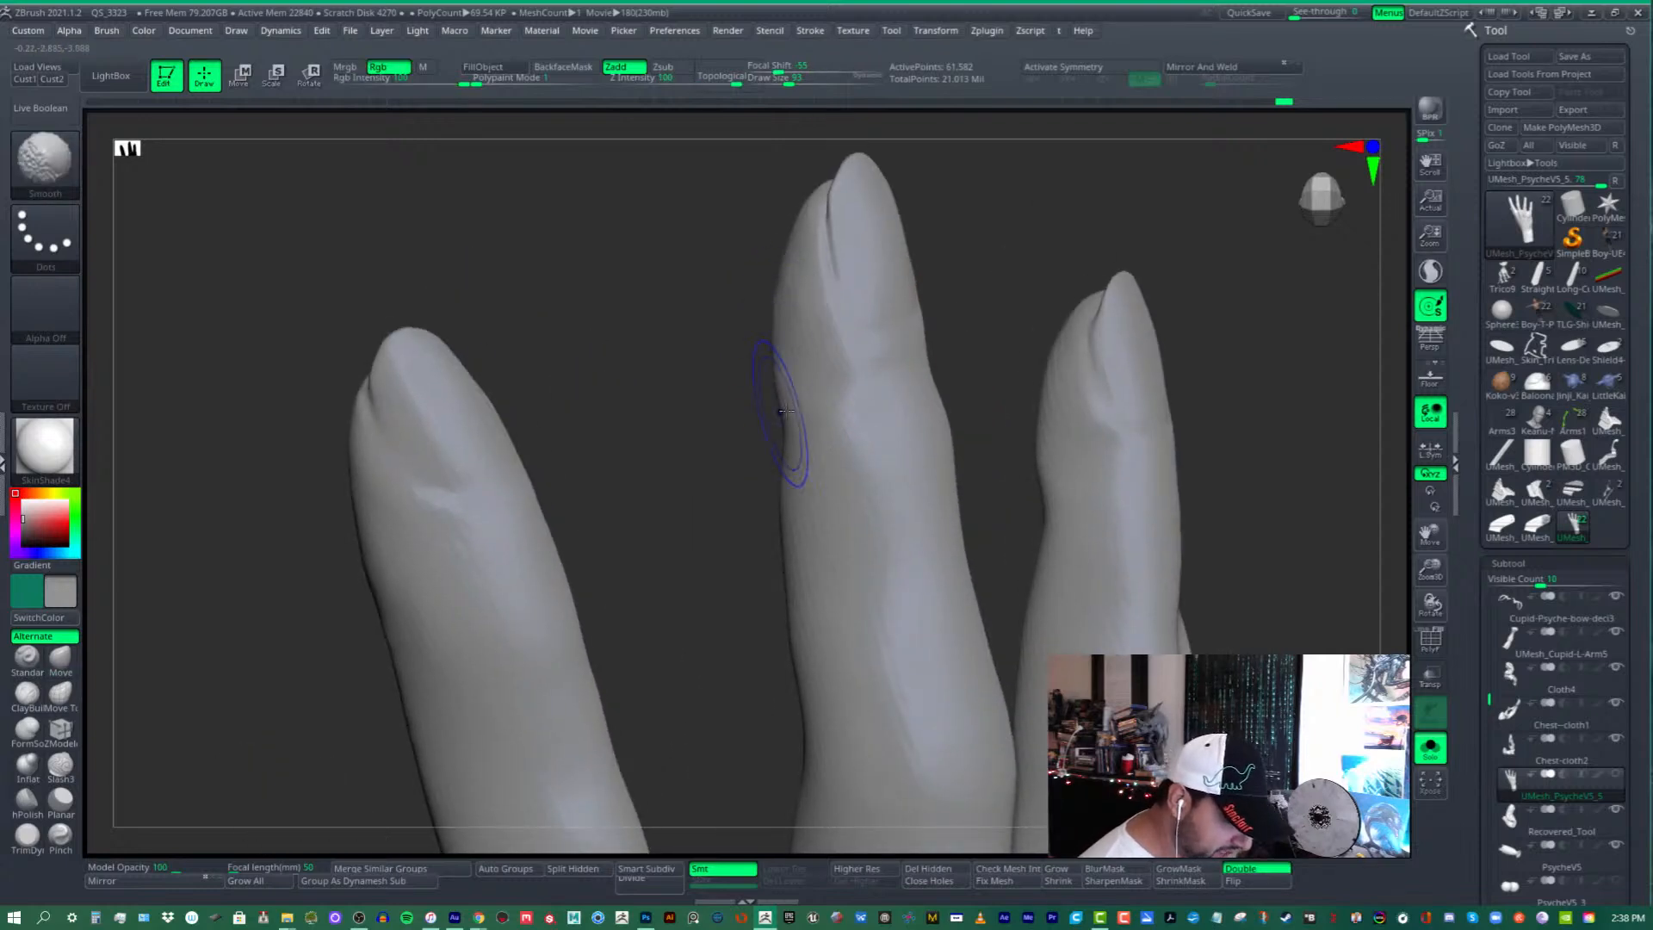
pyautogui.keyDown('shift'); pyautogui.moveTo(784, 412); pyautogui.dragTo(787, 426); pyautogui.keyUp('shift')
pyautogui.moveTo(786, 422)
pyautogui.mouseDown(button='right')
pyautogui.moveTo(852, 405)
pyautogui.moveTo(904, 422)
pyautogui.moveTo(878, 379)
pyautogui.mouseUp(button='right')
pyautogui.keyDown('shift'); pyautogui.moveTo(771, 348); pyautogui.dragTo(779, 420); pyautogui.keyUp('shift')
pyautogui.moveTo(913, 426)
pyautogui.keyDown('ctrl'); pyautogui.mouseDown(button='right')
pyautogui.moveTo(958, 391)
pyautogui.moveTo(912, 354)
pyautogui.moveTo(900, 305)
pyautogui.mouseUp(button='right'); pyautogui.keyUp('ctrl')
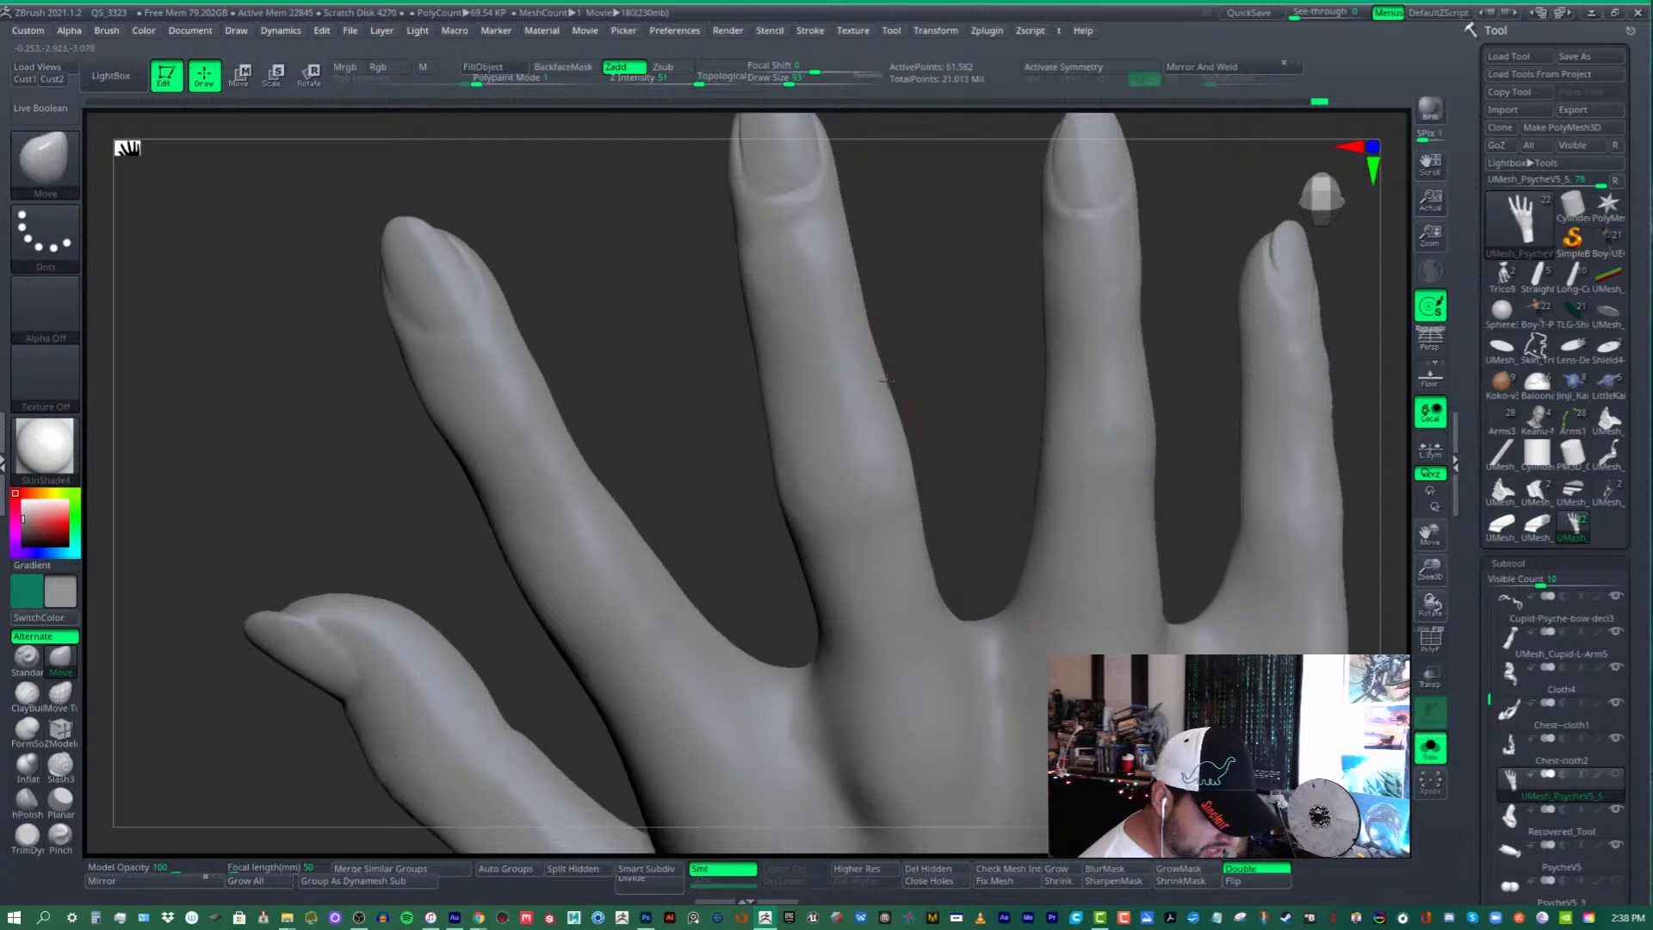
# - Carve the cuticle folds around the ring and little fingernails on the back of the hand with the Slash3 brush at draw size 30
pyautogui.moveTo(1024, 487)
pyautogui.keyDown('alt'); pyautogui.mouseDown(button='right')
pyautogui.moveTo(931, 428)
pyautogui.moveTo(934, 370)
pyautogui.mouseUp(button='right'); pyautogui.keyUp('alt')
pyautogui.moveTo(971, 478); pyautogui.dragTo(931, 391, button='right')
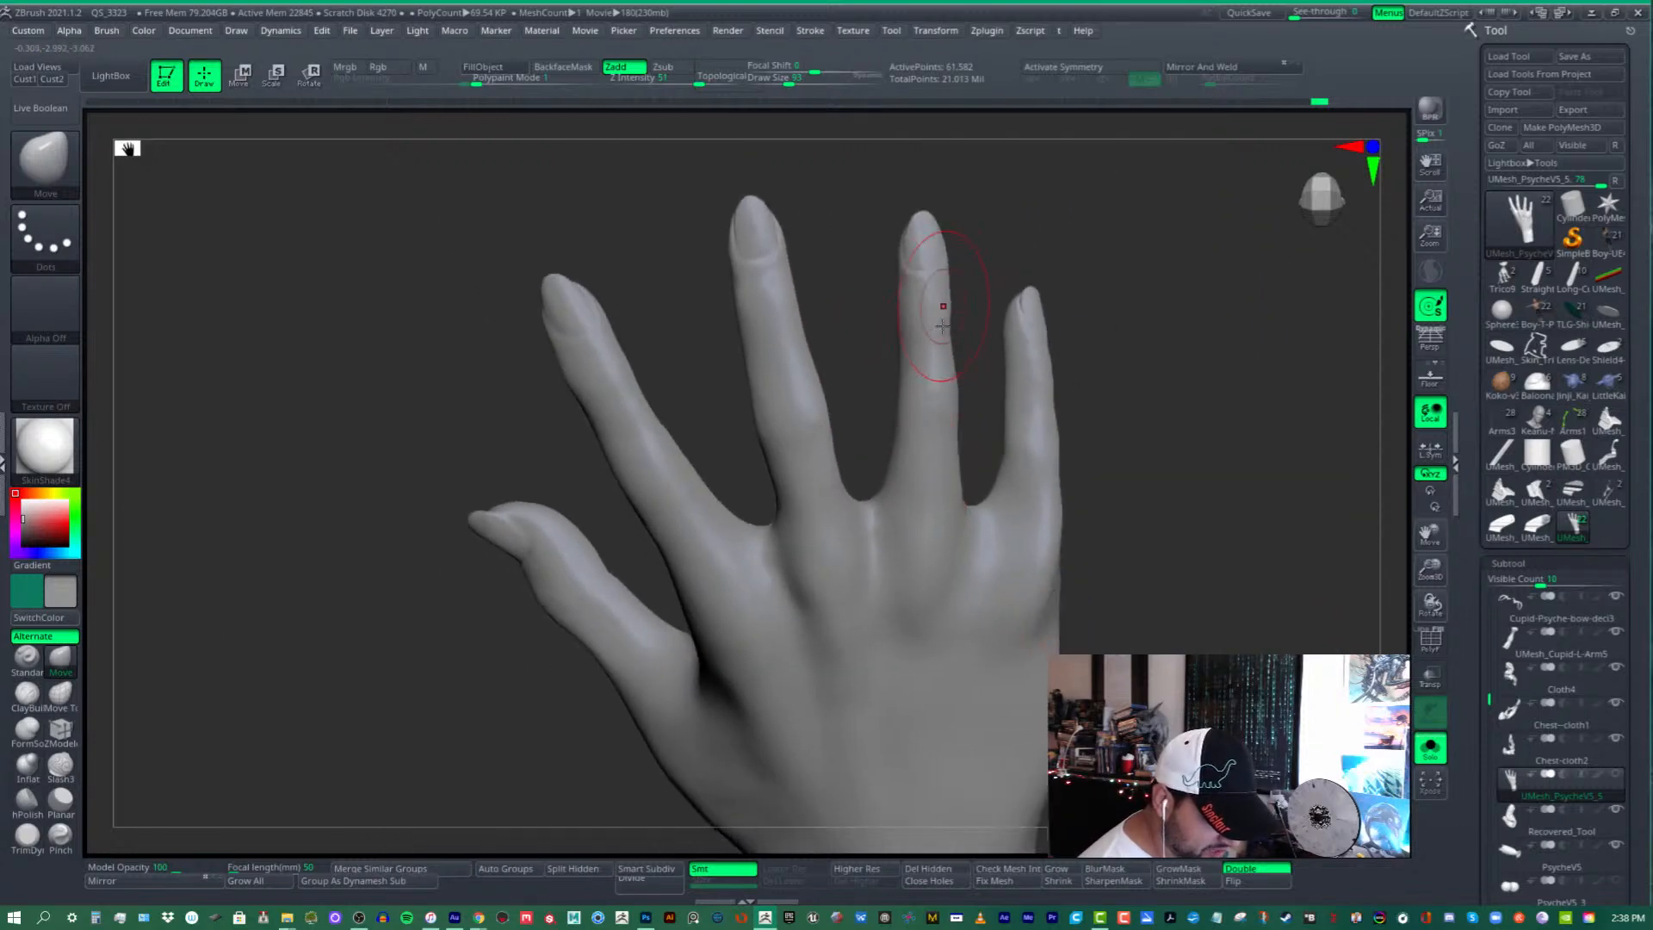
pyautogui.keyDown('alt'); pyautogui.moveTo(934, 319); pyautogui.dragTo(936, 417, button='right'); pyautogui.keyUp('alt')
pyautogui.moveTo(936, 418)
pyautogui.mouseDown(button='right')
pyautogui.moveTo(956, 423)
pyautogui.moveTo(904, 350)
pyautogui.moveTo(896, 417)
pyautogui.mouseUp(button='right')
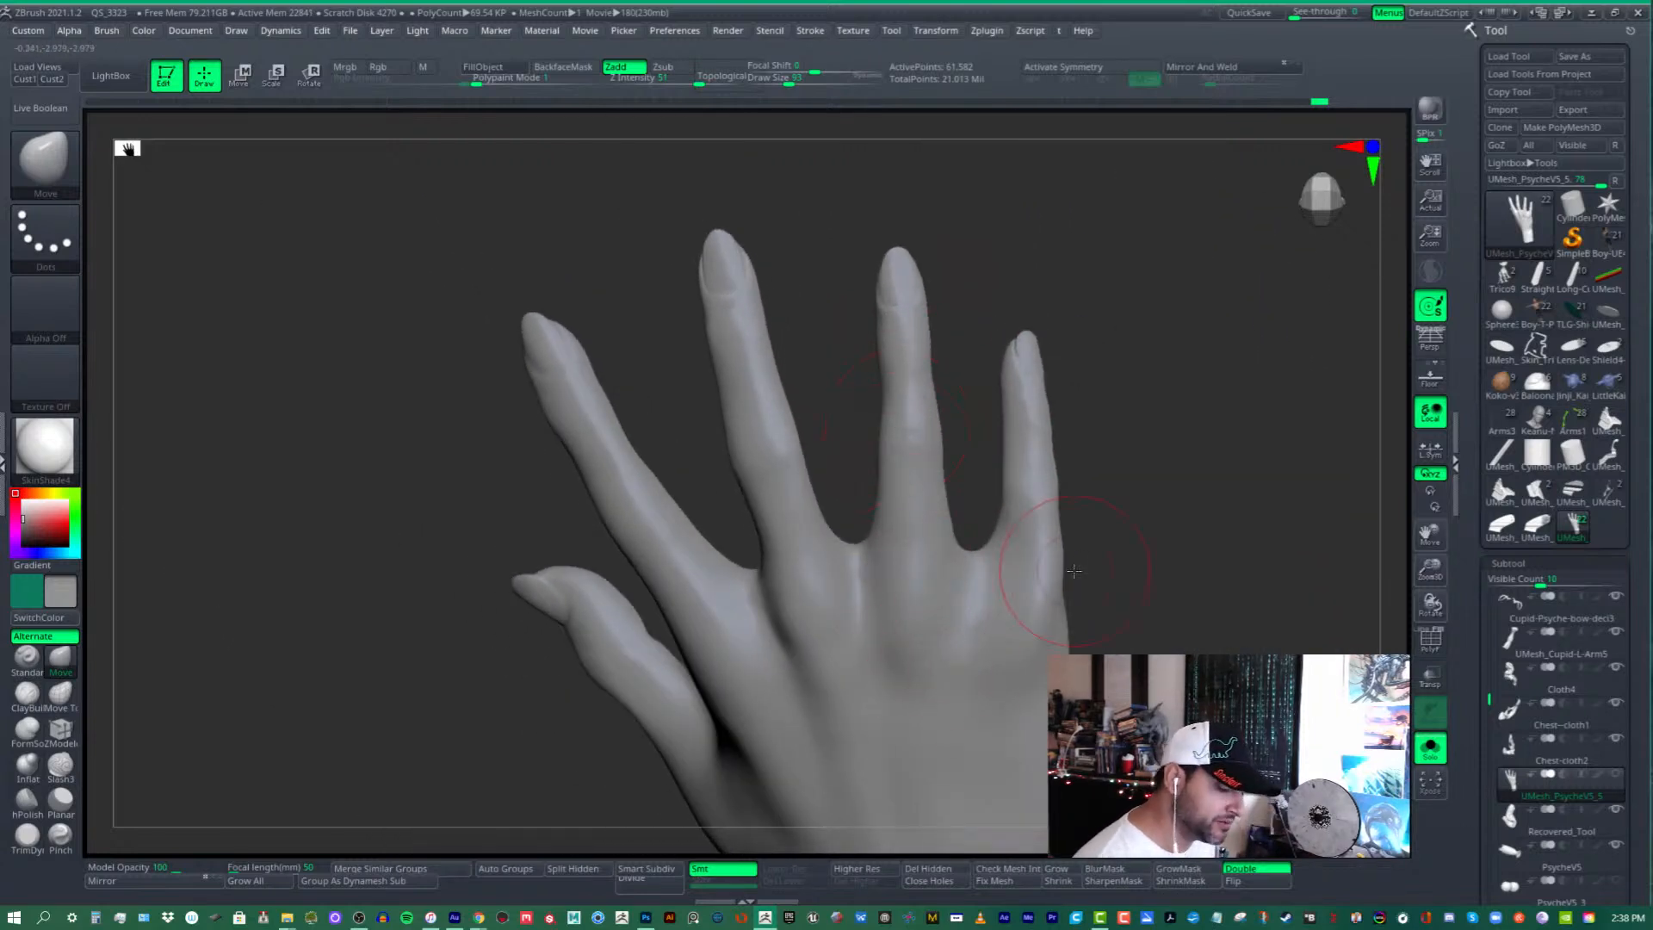
pyautogui.keyDown('ctrl'); pyautogui.moveTo(875, 284); pyautogui.dragTo(977, 366, button='right'); pyautogui.keyUp('ctrl')
pyautogui.moveTo(977, 366)
pyautogui.keyDown('ctrl'); pyautogui.mouseDown(button='right')
pyautogui.moveTo(937, 336)
pyautogui.moveTo(956, 337)
pyautogui.moveTo(1021, 531)
pyautogui.moveTo(920, 364)
pyautogui.moveTo(925, 391)
pyautogui.moveTo(990, 365)
pyautogui.mouseUp(button='right'); pyautogui.keyUp('ctrl')
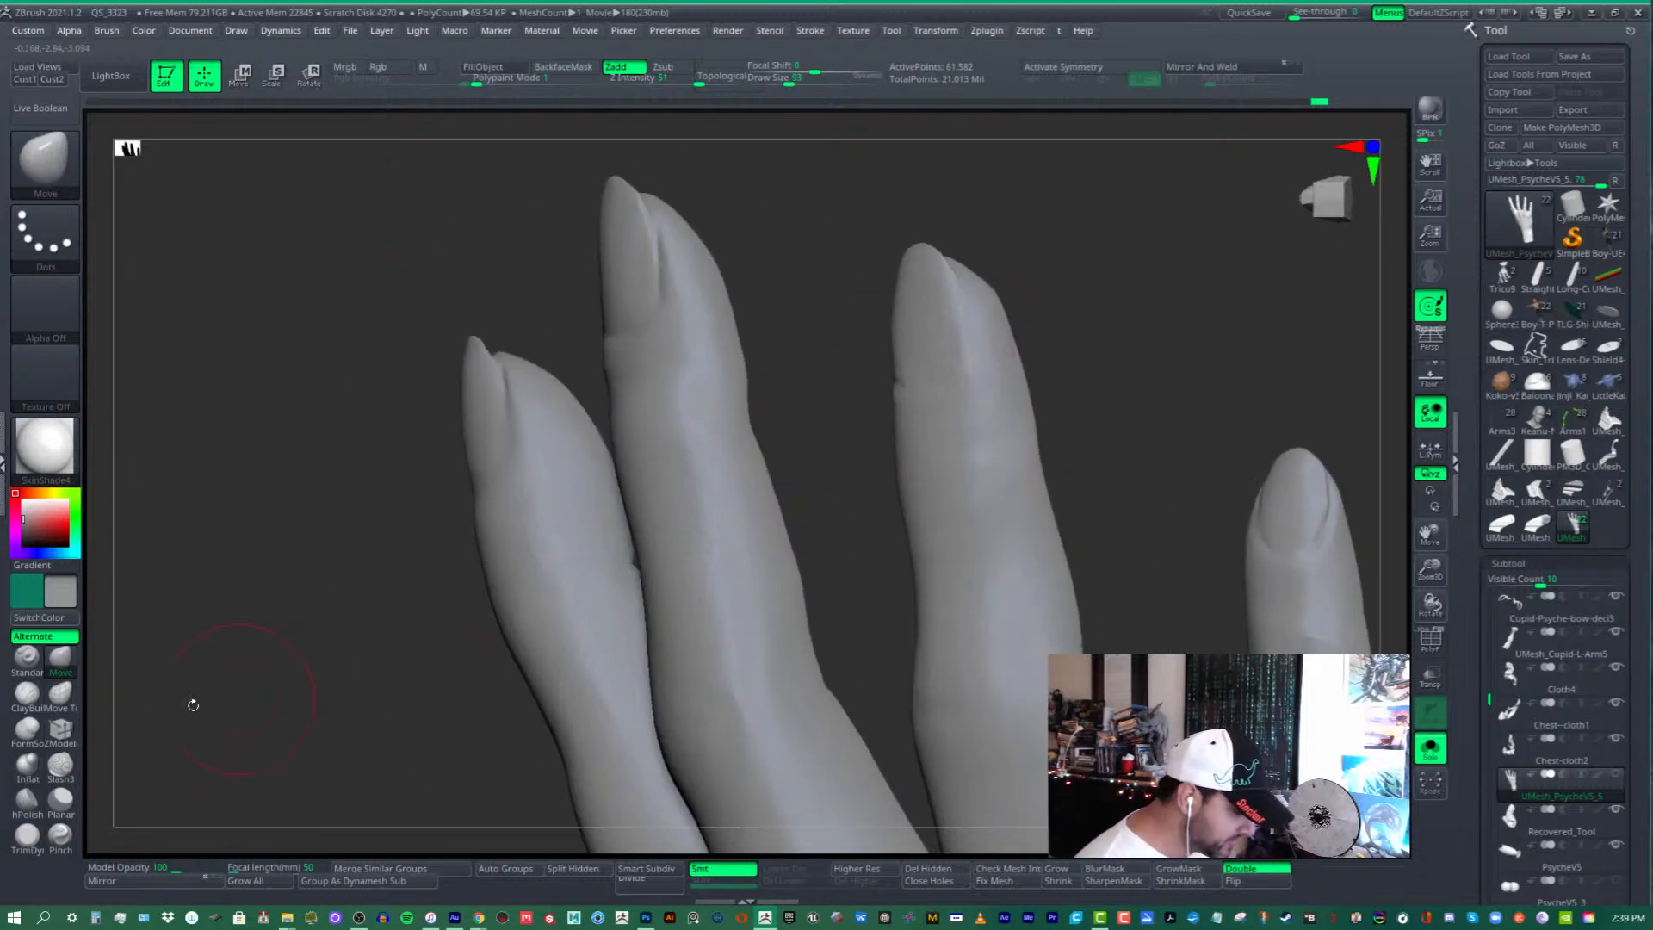
pyautogui.click(60, 764)
pyautogui.moveTo(775, 83); pyautogui.dragTo(771, 83)
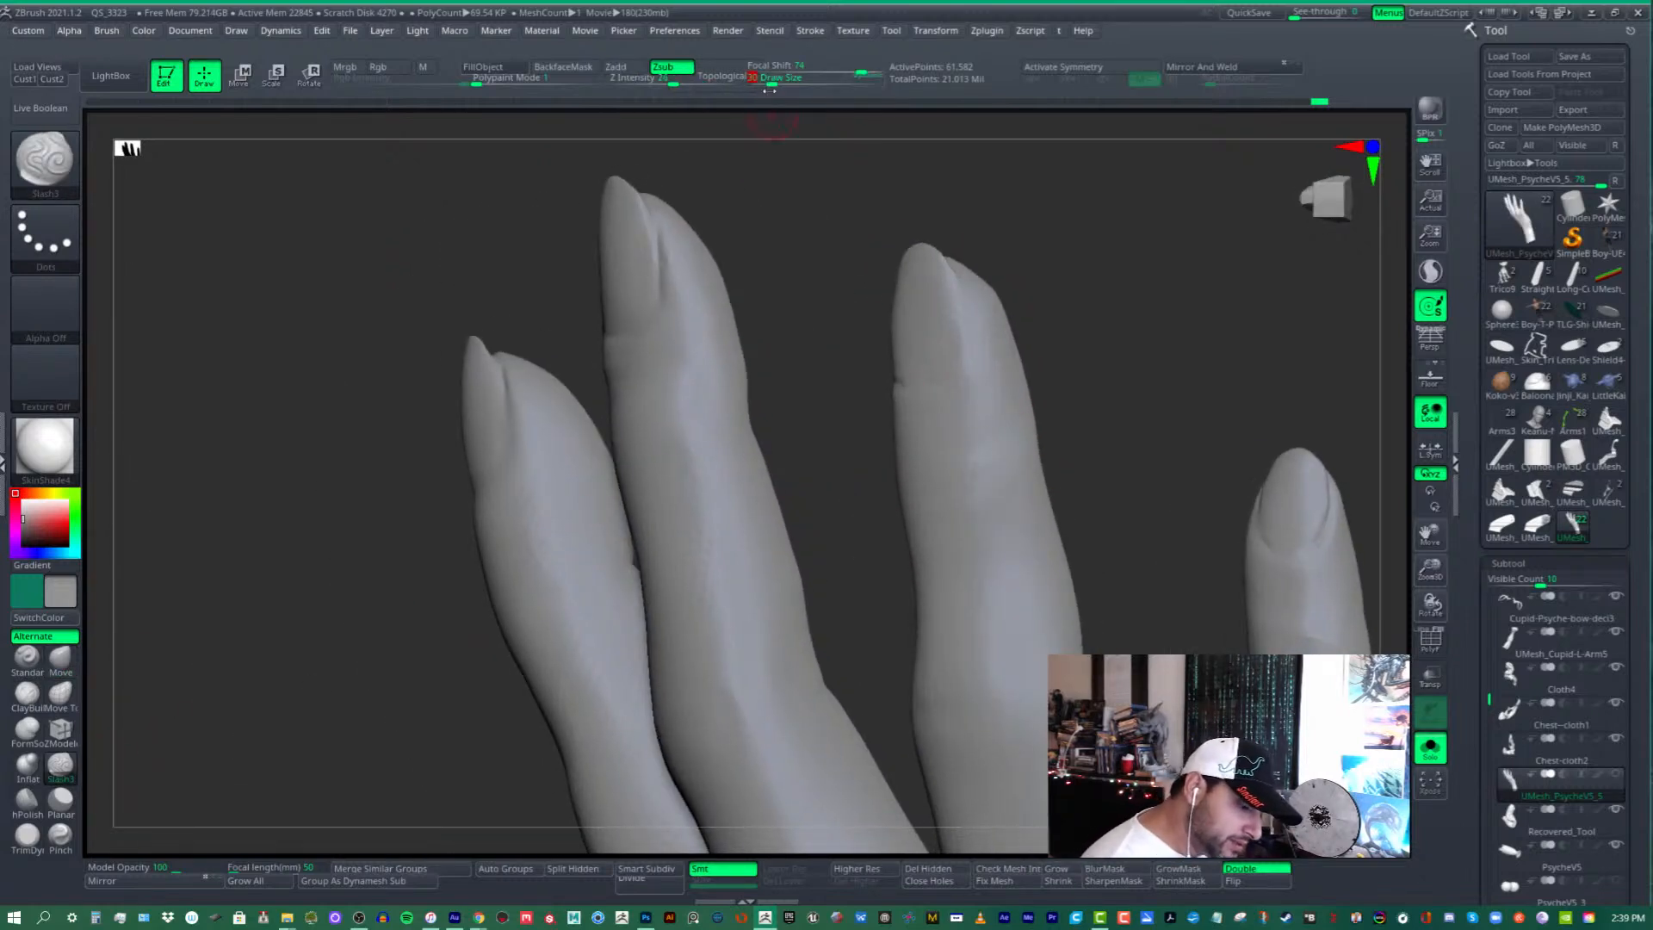
pyautogui.moveTo(1057, 311)
pyautogui.mouseDown(button='right')
pyautogui.moveTo(998, 323)
pyautogui.moveTo(945, 372)
pyautogui.moveTo(968, 345)
pyautogui.moveTo(950, 249)
pyautogui.moveTo(955, 314)
pyautogui.moveTo(920, 388)
pyautogui.mouseUp(button='right')
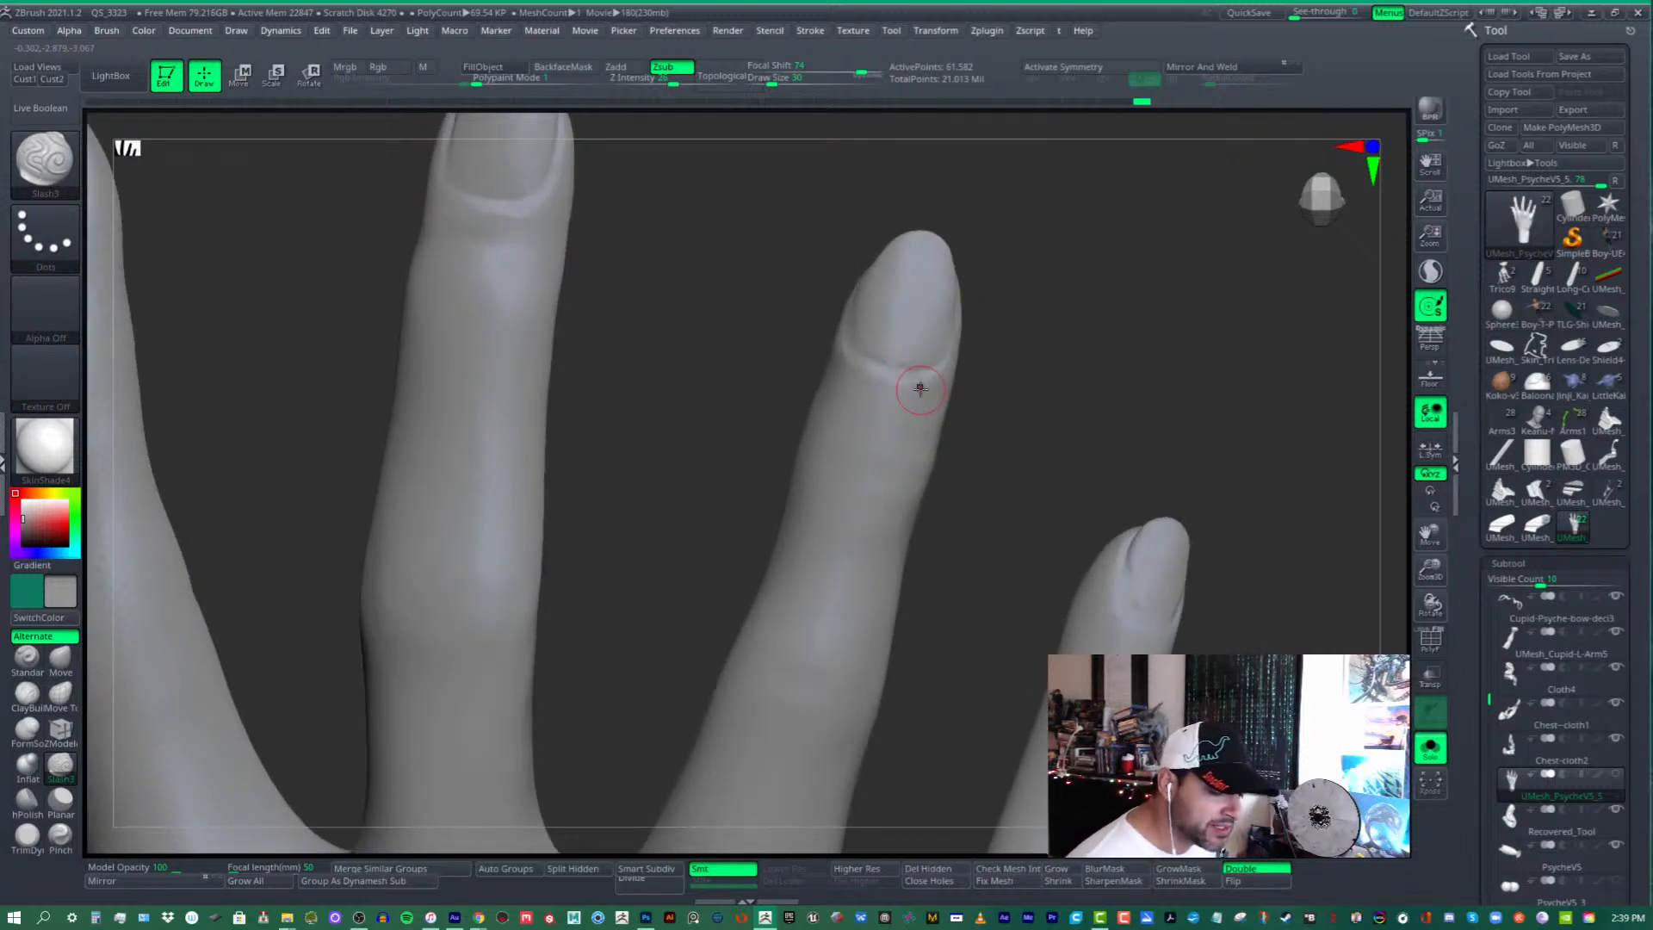
pyautogui.moveTo(1149, 588)
pyautogui.keyDown('alt'); pyautogui.mouseDown(button='right')
pyautogui.moveTo(953, 428)
pyautogui.moveTo(928, 449)
pyautogui.moveTo(933, 302)
pyautogui.moveTo(950, 425)
pyautogui.moveTo(932, 428)
pyautogui.mouseUp(button='right'); pyautogui.keyUp('alt')
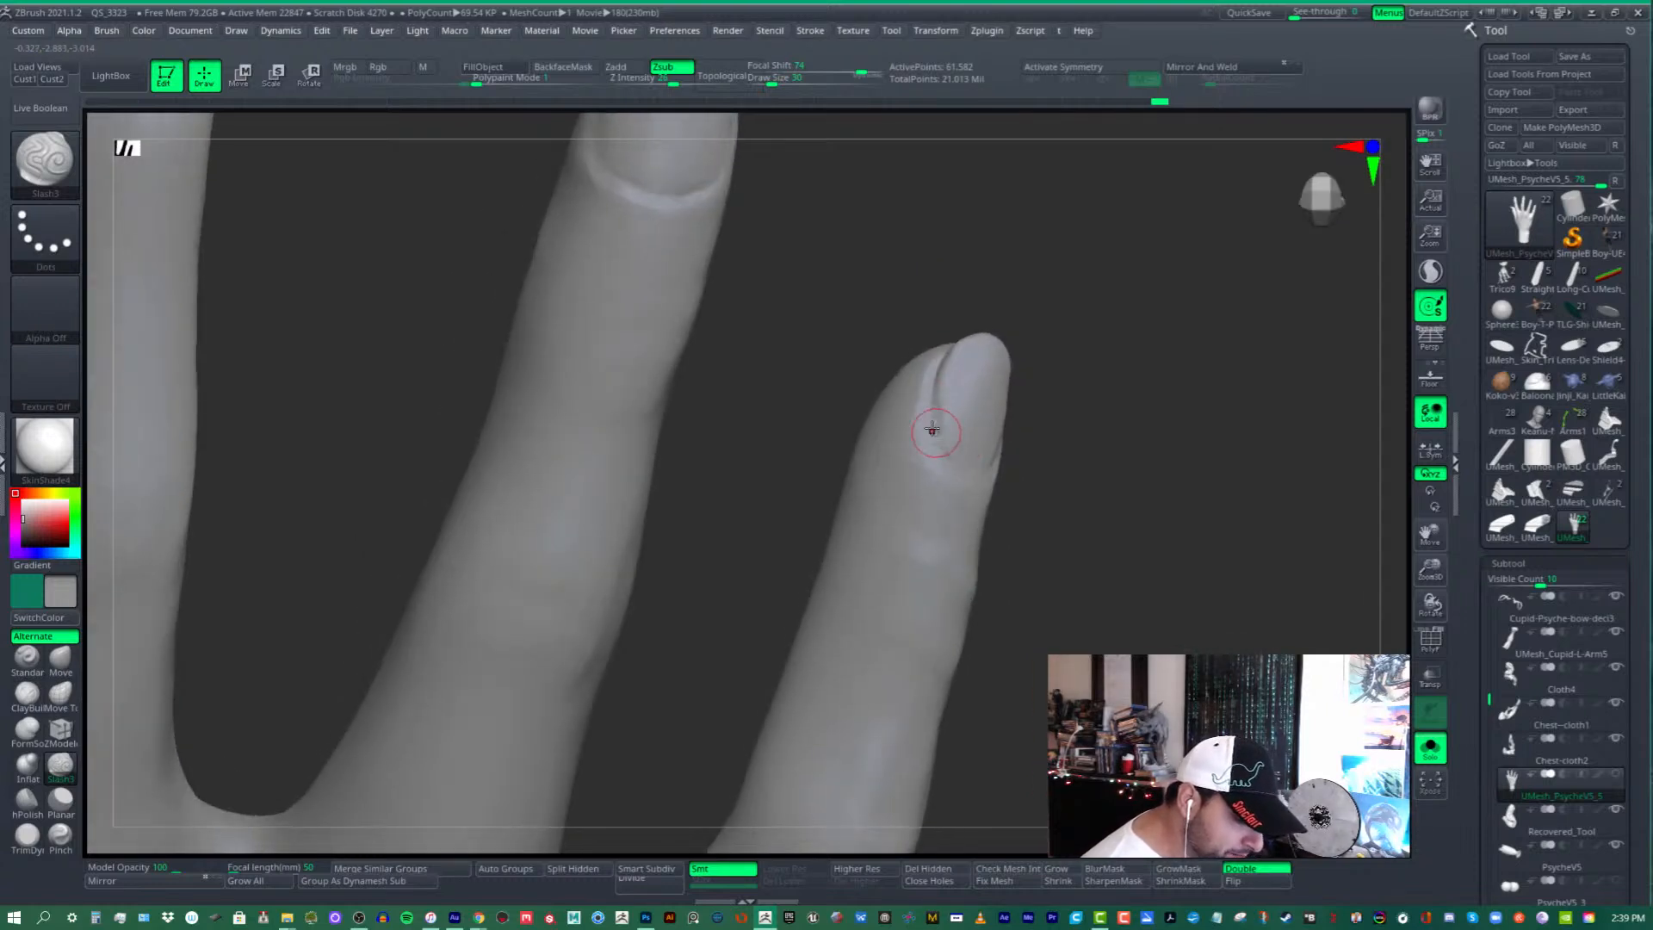
pyautogui.moveTo(932, 410); pyautogui.dragTo(948, 459)
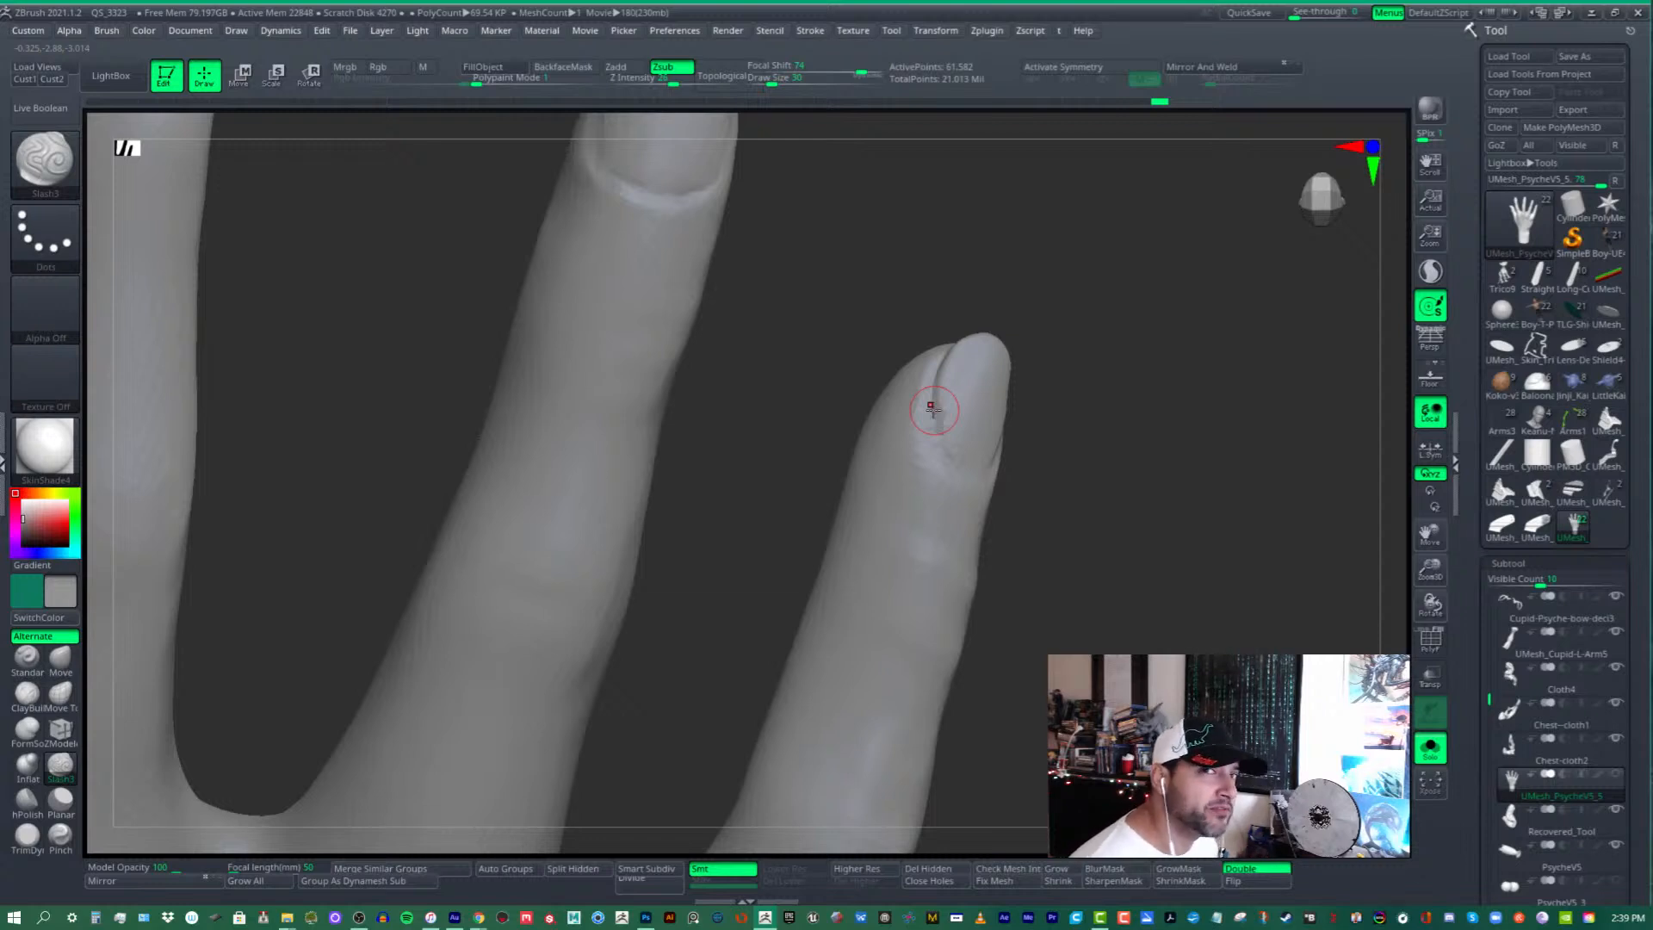
# - Refine the side contour of the ring finger's middle segment with the Move brush and smooth it
pyautogui.keyDown('ctrl'); pyautogui.moveTo(988, 421); pyautogui.dragTo(1027, 473, button='right'); pyautogui.keyUp('ctrl')
pyautogui.moveTo(1028, 472); pyautogui.dragTo(618, 186, button='right')
pyautogui.press('shift')
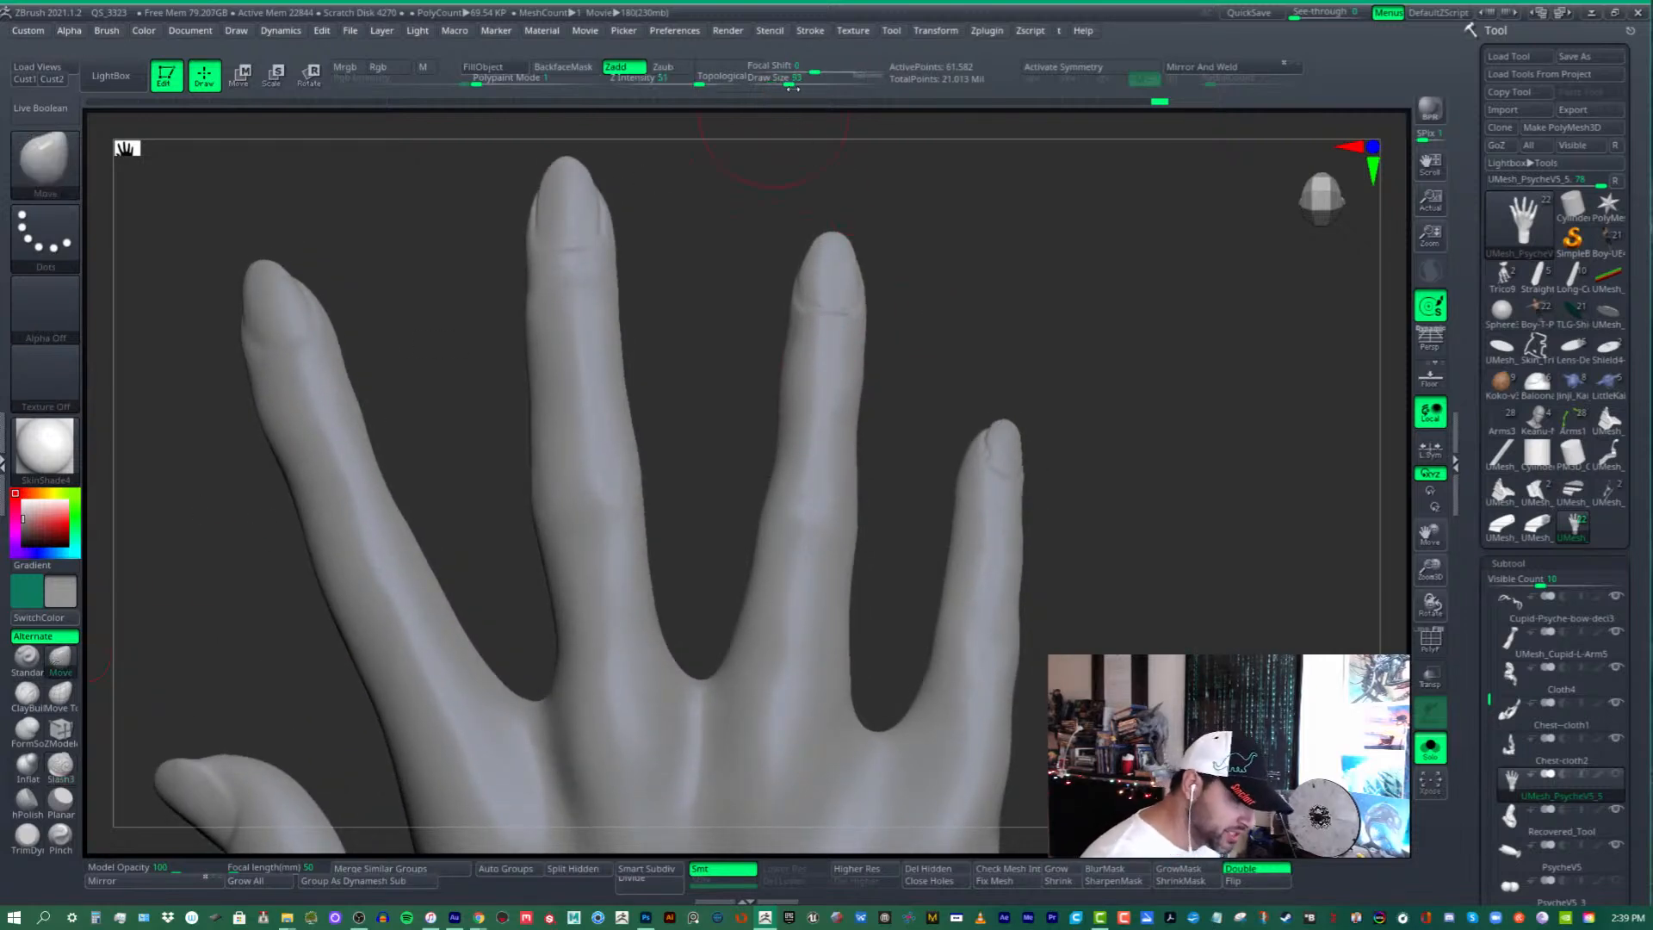
pyautogui.moveTo(795, 393); pyautogui.dragTo(788, 405, button='right')
pyautogui.moveTo(778, 445); pyautogui.dragTo(790, 417)
pyautogui.moveTo(804, 414); pyautogui.dragTo(792, 425, button='right')
pyautogui.moveTo(766, 308)
pyautogui.mouseDown(button='right')
pyautogui.moveTo(730, 300)
pyautogui.moveTo(726, 406)
pyautogui.moveTo(778, 422)
pyautogui.mouseUp(button='right')
pyautogui.press('shift')
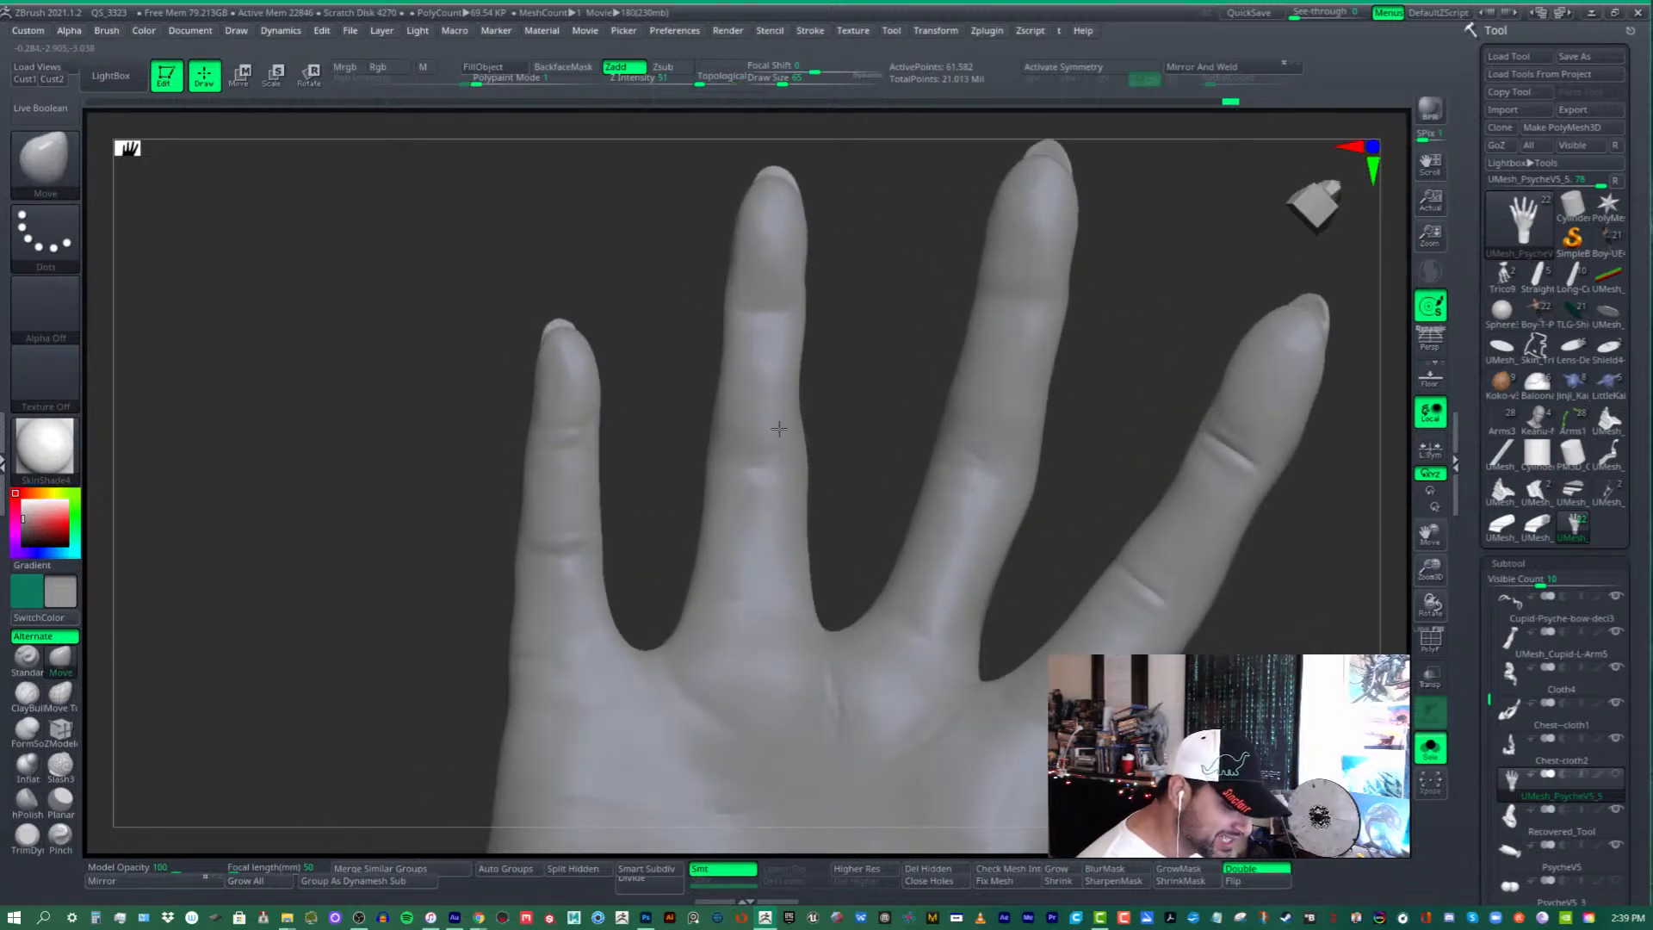
# - Adjust the ring finger's profile and the webbing beside the middle finger with the Move brush at draw size 93
pyautogui.click(788, 79)
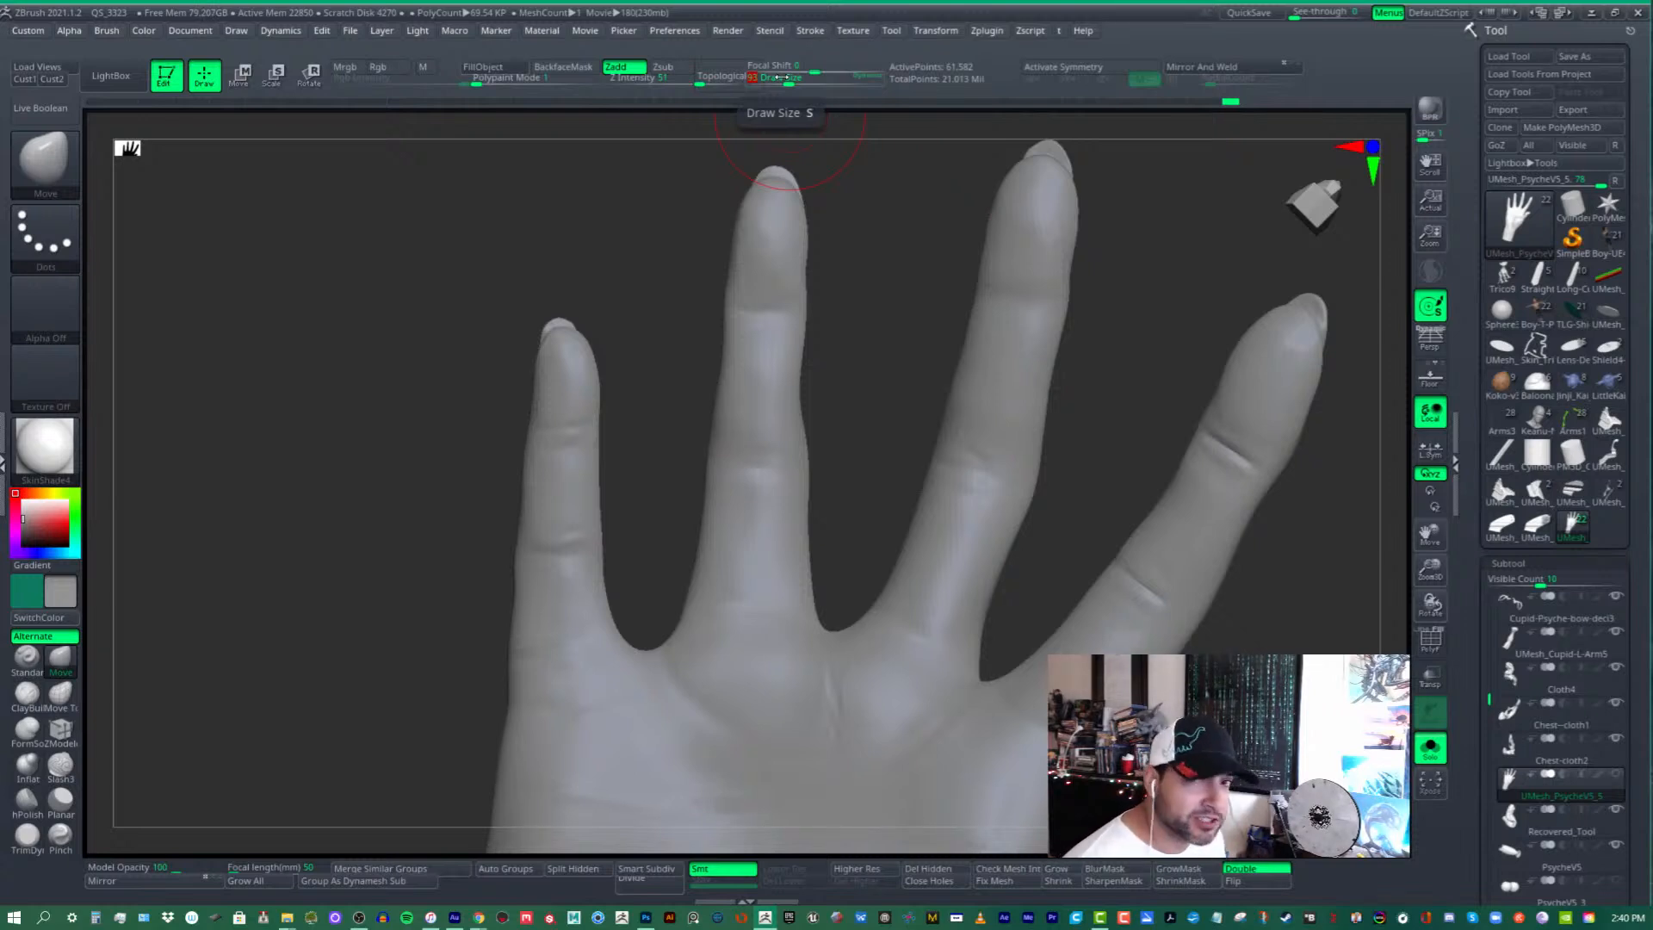
pyautogui.moveTo(1016, 350)
pyautogui.keyDown('alt'); pyautogui.mouseDown(button='right')
pyautogui.moveTo(979, 399)
pyautogui.moveTo(1033, 318)
pyautogui.moveTo(999, 340)
pyautogui.moveTo(1022, 349)
pyautogui.moveTo(1007, 355)
pyautogui.mouseUp(button='right'); pyautogui.keyUp('alt')
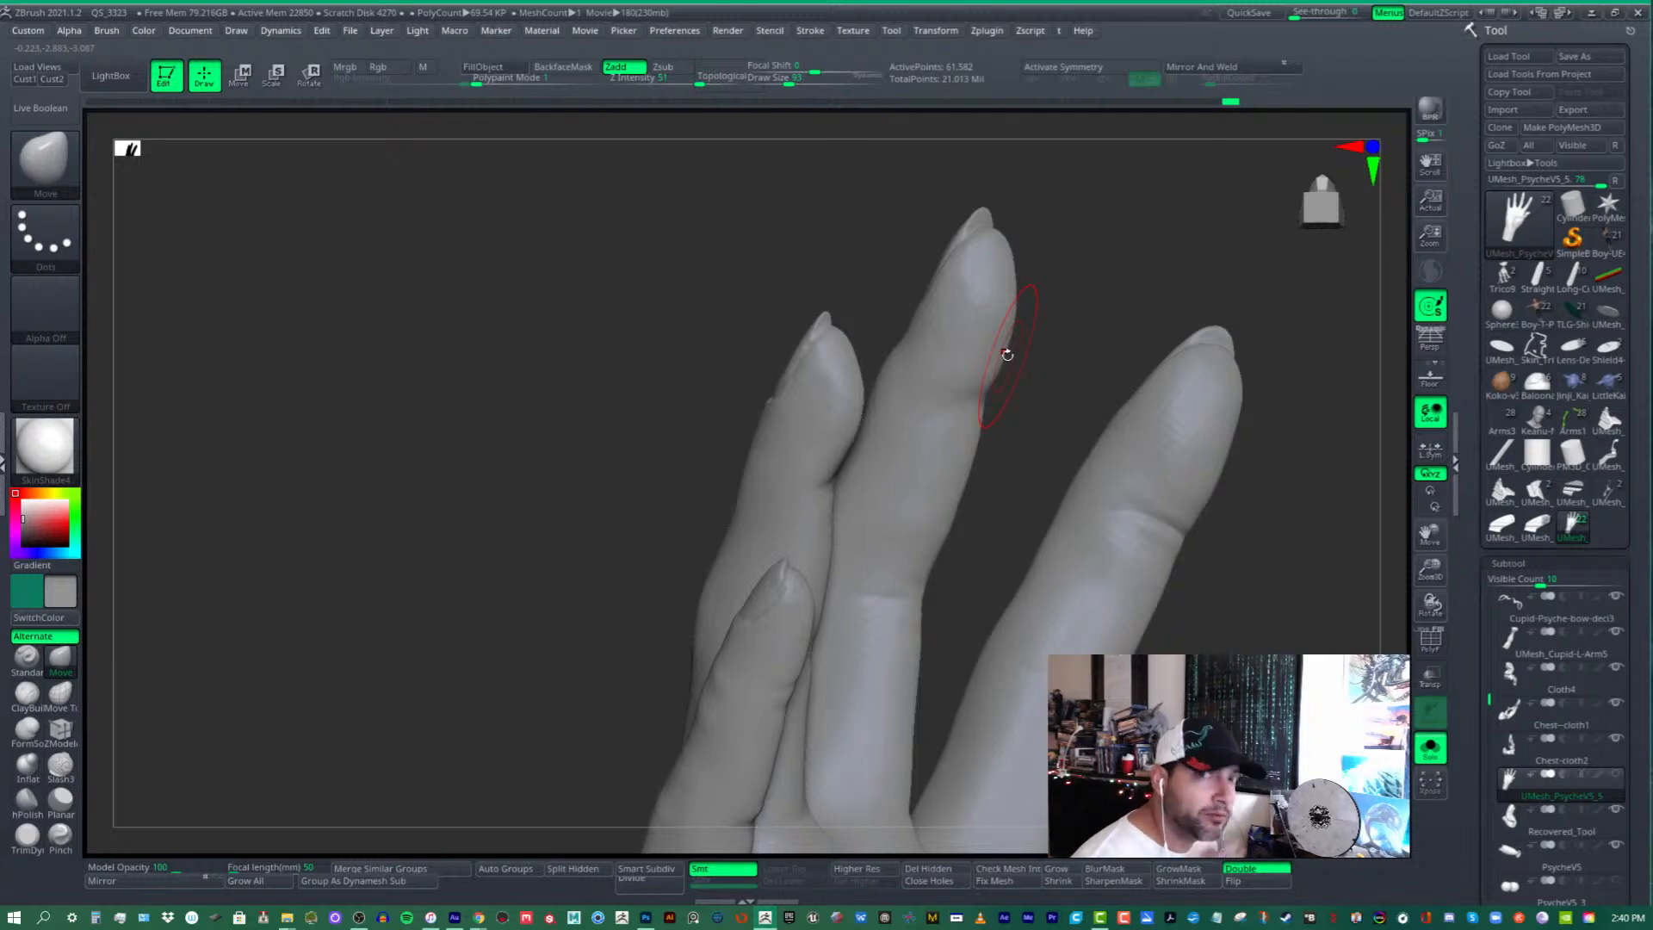
pyautogui.moveTo(1007, 355)
pyautogui.mouseDown(button='right')
pyautogui.moveTo(999, 340)
pyautogui.moveTo(1119, 448)
pyautogui.moveTo(1162, 395)
pyautogui.moveTo(1107, 410)
pyautogui.moveTo(970, 341)
pyautogui.moveTo(986, 369)
pyautogui.moveTo(956, 357)
pyautogui.moveTo(984, 367)
pyautogui.mouseUp(button='right')
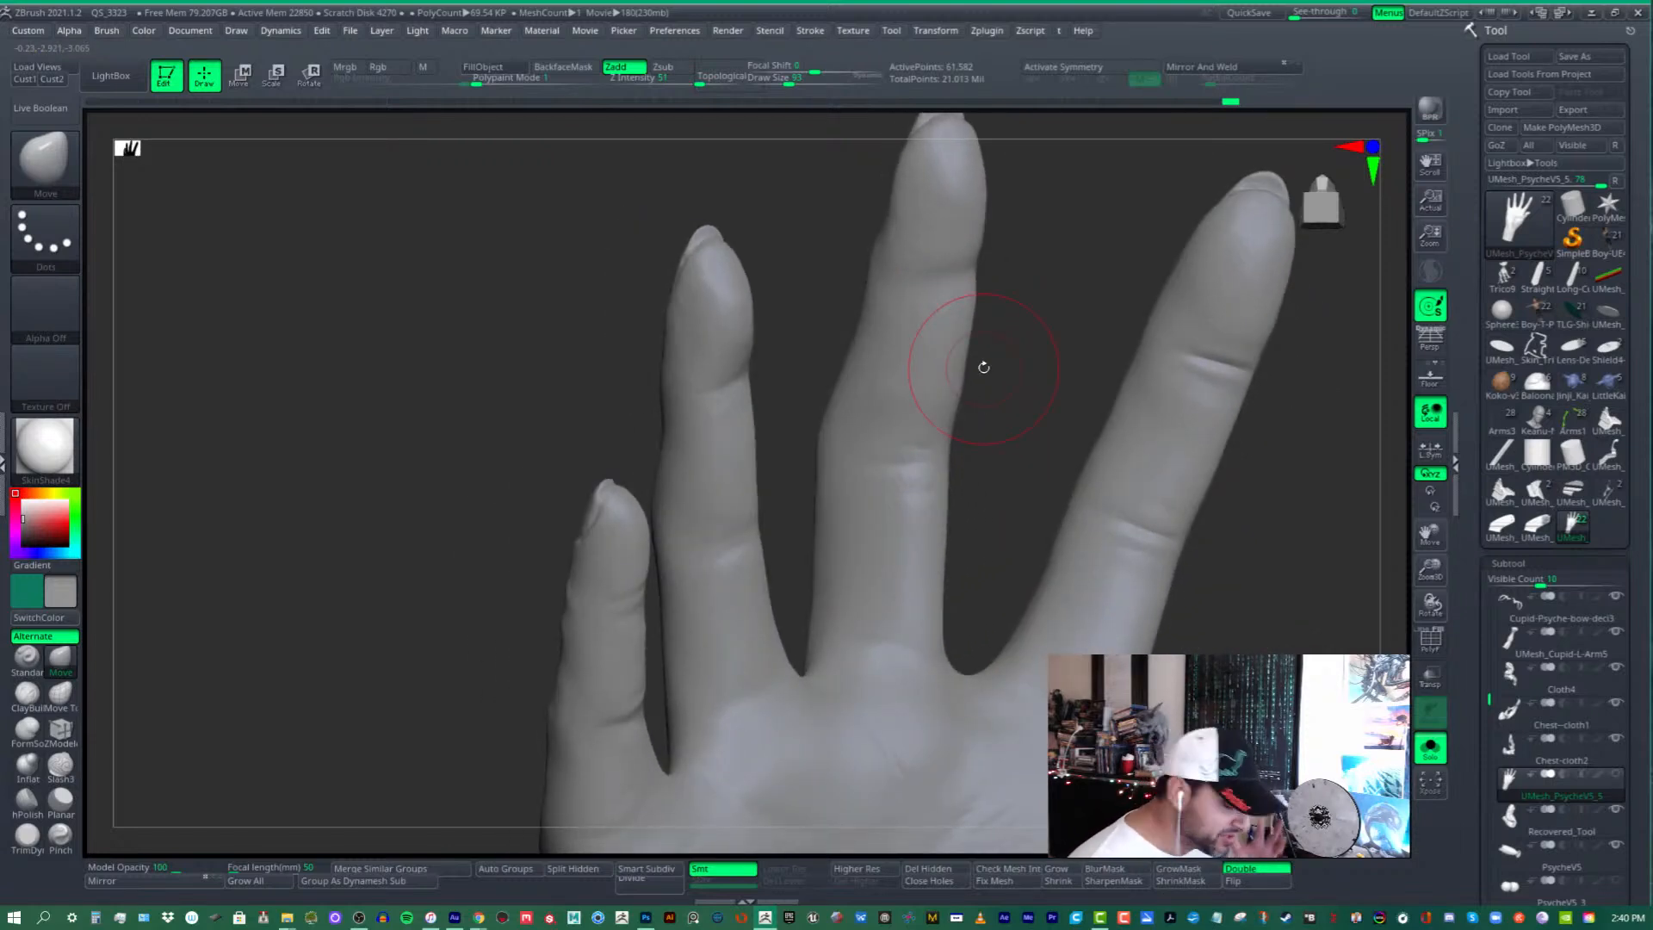
pyautogui.moveTo(984, 366)
pyautogui.mouseDown(button='right')
pyautogui.moveTo(886, 369)
pyautogui.moveTo(922, 395)
pyautogui.moveTo(900, 406)
pyautogui.moveTo(970, 379)
pyautogui.mouseUp(button='right')
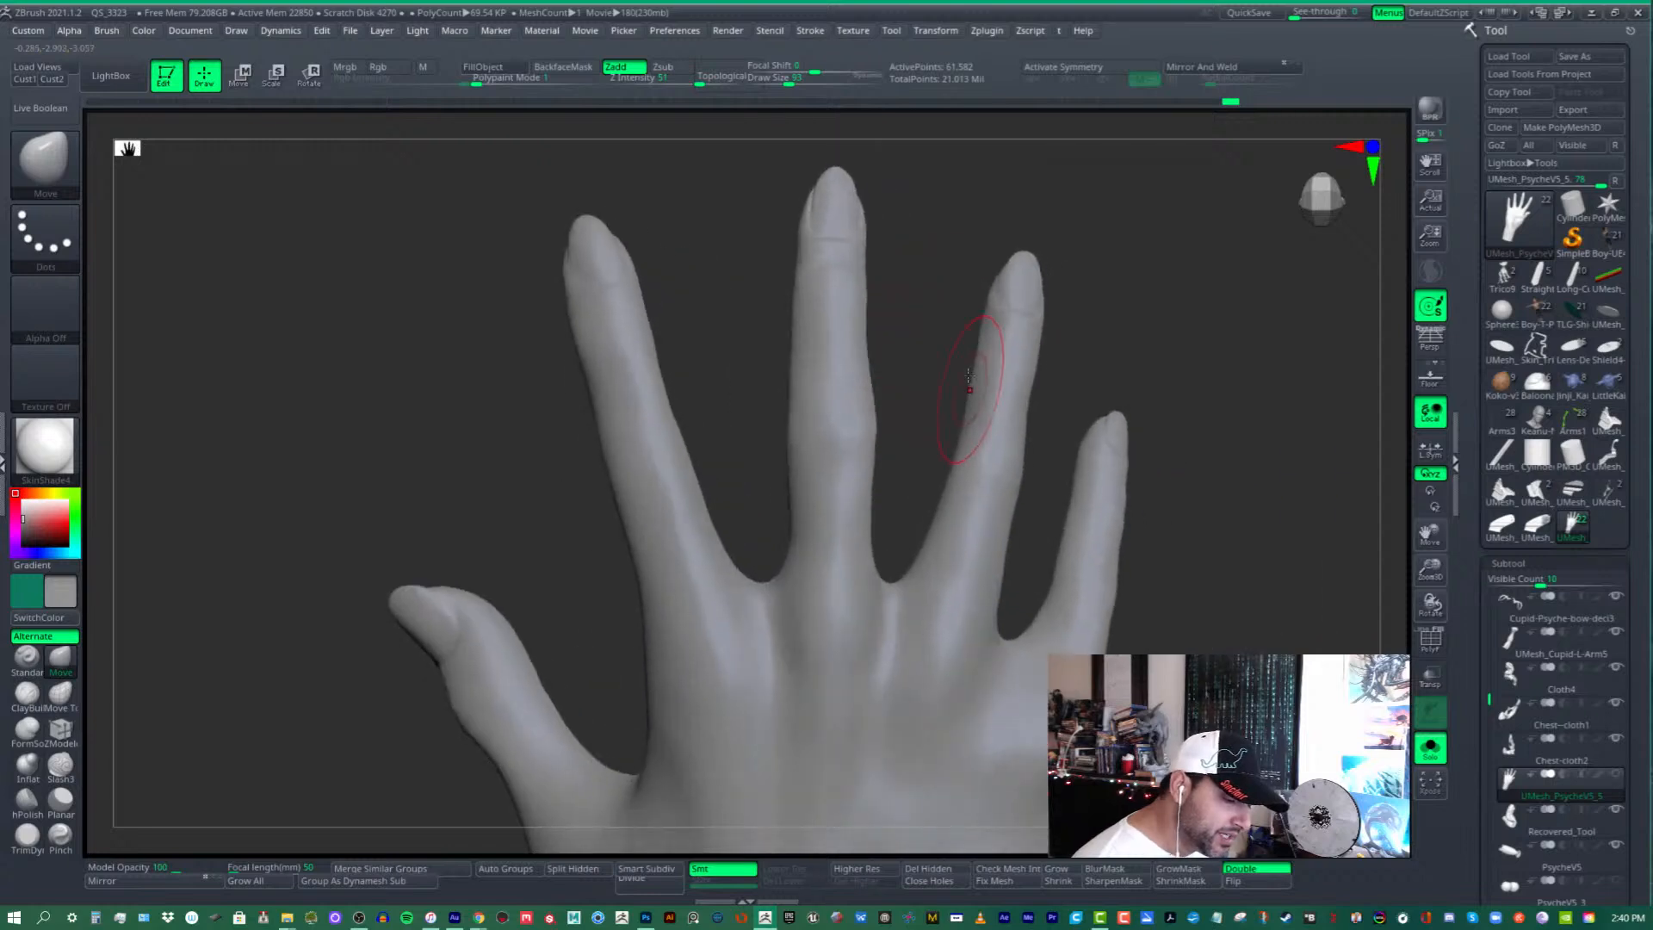
pyautogui.keyDown('alt'); pyautogui.moveTo(639, 346); pyautogui.dragTo(989, 396, button='right'); pyautogui.keyUp('alt')
pyautogui.moveTo(770, 370)
pyautogui.keyDown('ctrl'); pyautogui.mouseDown(button='right')
pyautogui.moveTo(800, 454)
pyautogui.moveTo(757, 399)
pyautogui.mouseUp(button='right'); pyautogui.keyUp('ctrl')
pyautogui.keyDown('ctrl'); pyautogui.moveTo(767, 465); pyautogui.dragTo(819, 382, button='right'); pyautogui.keyUp('ctrl')
pyautogui.keyDown('alt'); pyautogui.moveTo(1159, 446); pyautogui.dragTo(1052, 371, button='right'); pyautogui.keyUp('alt')
pyautogui.moveTo(1062, 472)
pyautogui.mouseDown(button='right')
pyautogui.moveTo(1035, 476)
pyautogui.moveTo(1044, 528)
pyautogui.moveTo(966, 590)
pyautogui.moveTo(995, 508)
pyautogui.moveTo(914, 481)
pyautogui.mouseUp(button='right')
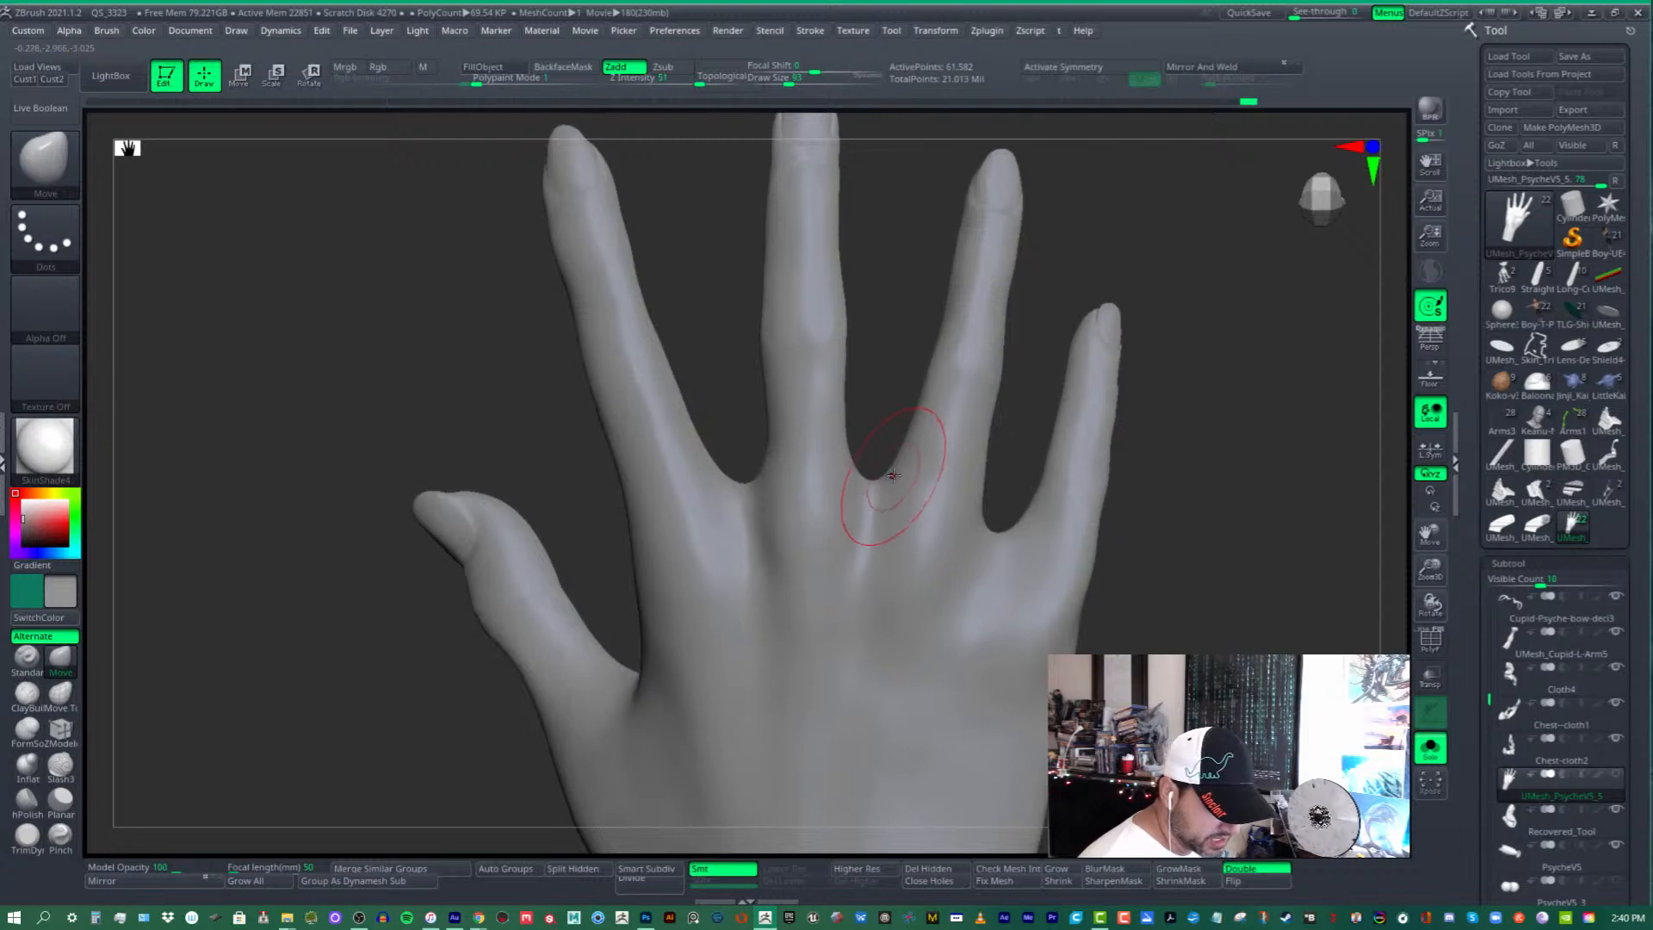
pyautogui.moveTo(973, 420)
pyautogui.mouseDown(button='right')
pyautogui.moveTo(940, 405)
pyautogui.moveTo(936, 443)
pyautogui.moveTo(930, 344)
pyautogui.moveTo(909, 420)
pyautogui.mouseUp(button='right')
pyautogui.moveTo(952, 354)
pyautogui.mouseDown(button='right')
pyautogui.moveTo(930, 331)
pyautogui.moveTo(922, 379)
pyautogui.moveTo(986, 521)
pyautogui.moveTo(1044, 498)
pyautogui.moveTo(989, 534)
pyautogui.moveTo(952, 598)
pyautogui.mouseUp(button='right')
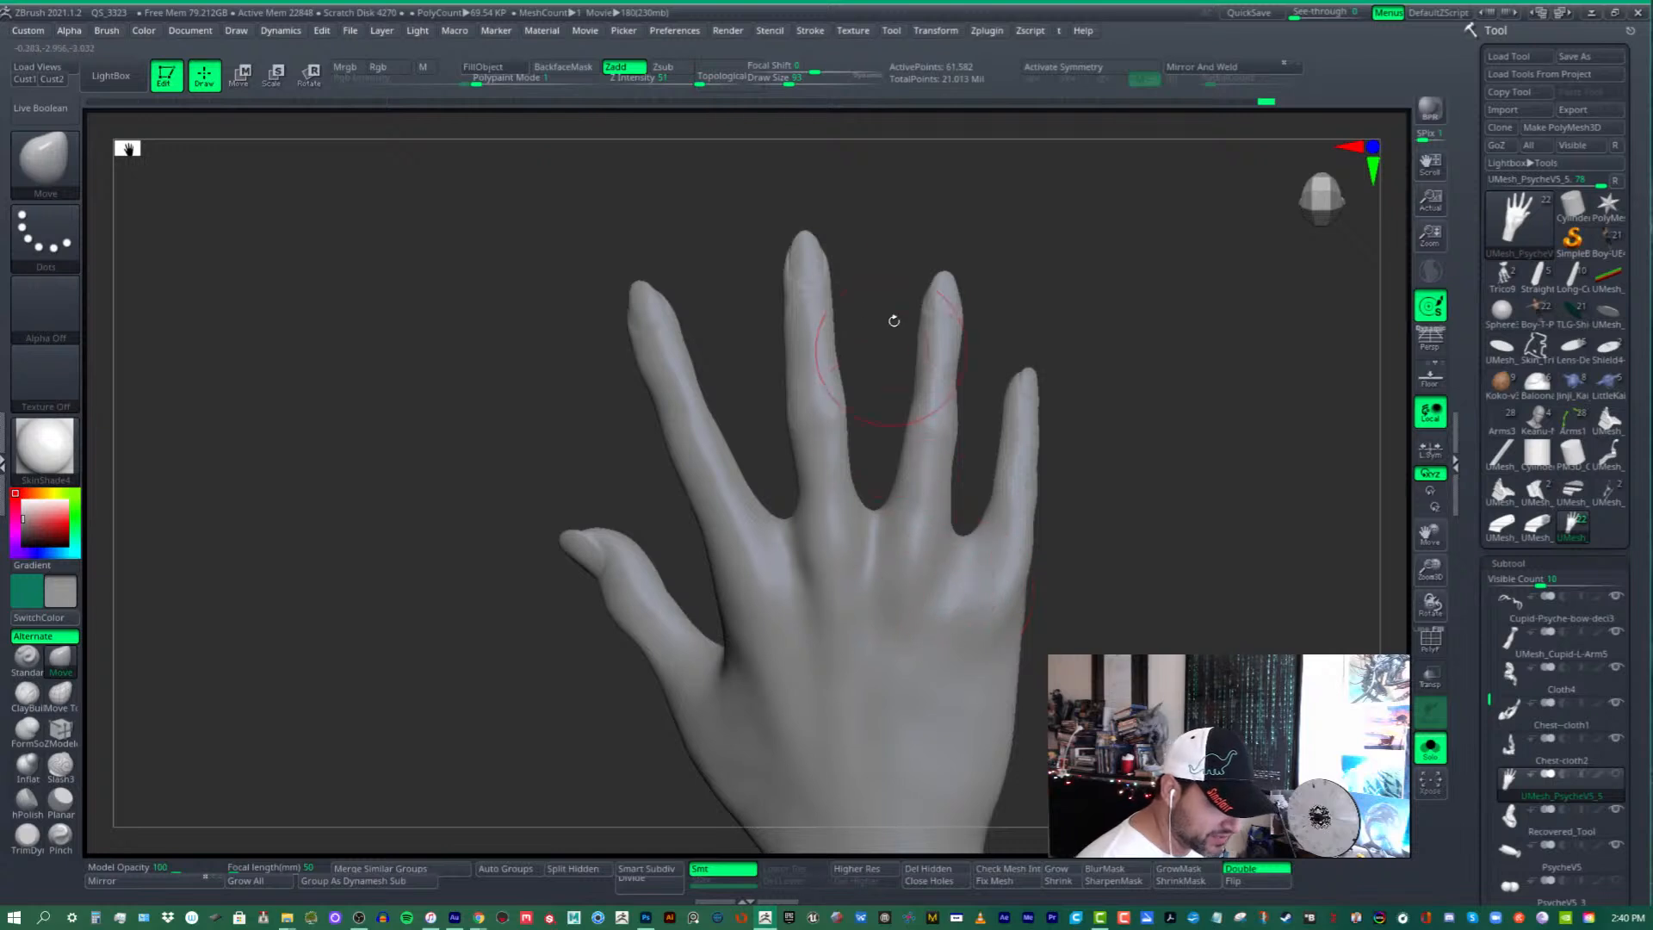
# - Smooth the index finger below its nail at draw size 122 and nudge its contour with the Move brush
pyautogui.click(794, 79)
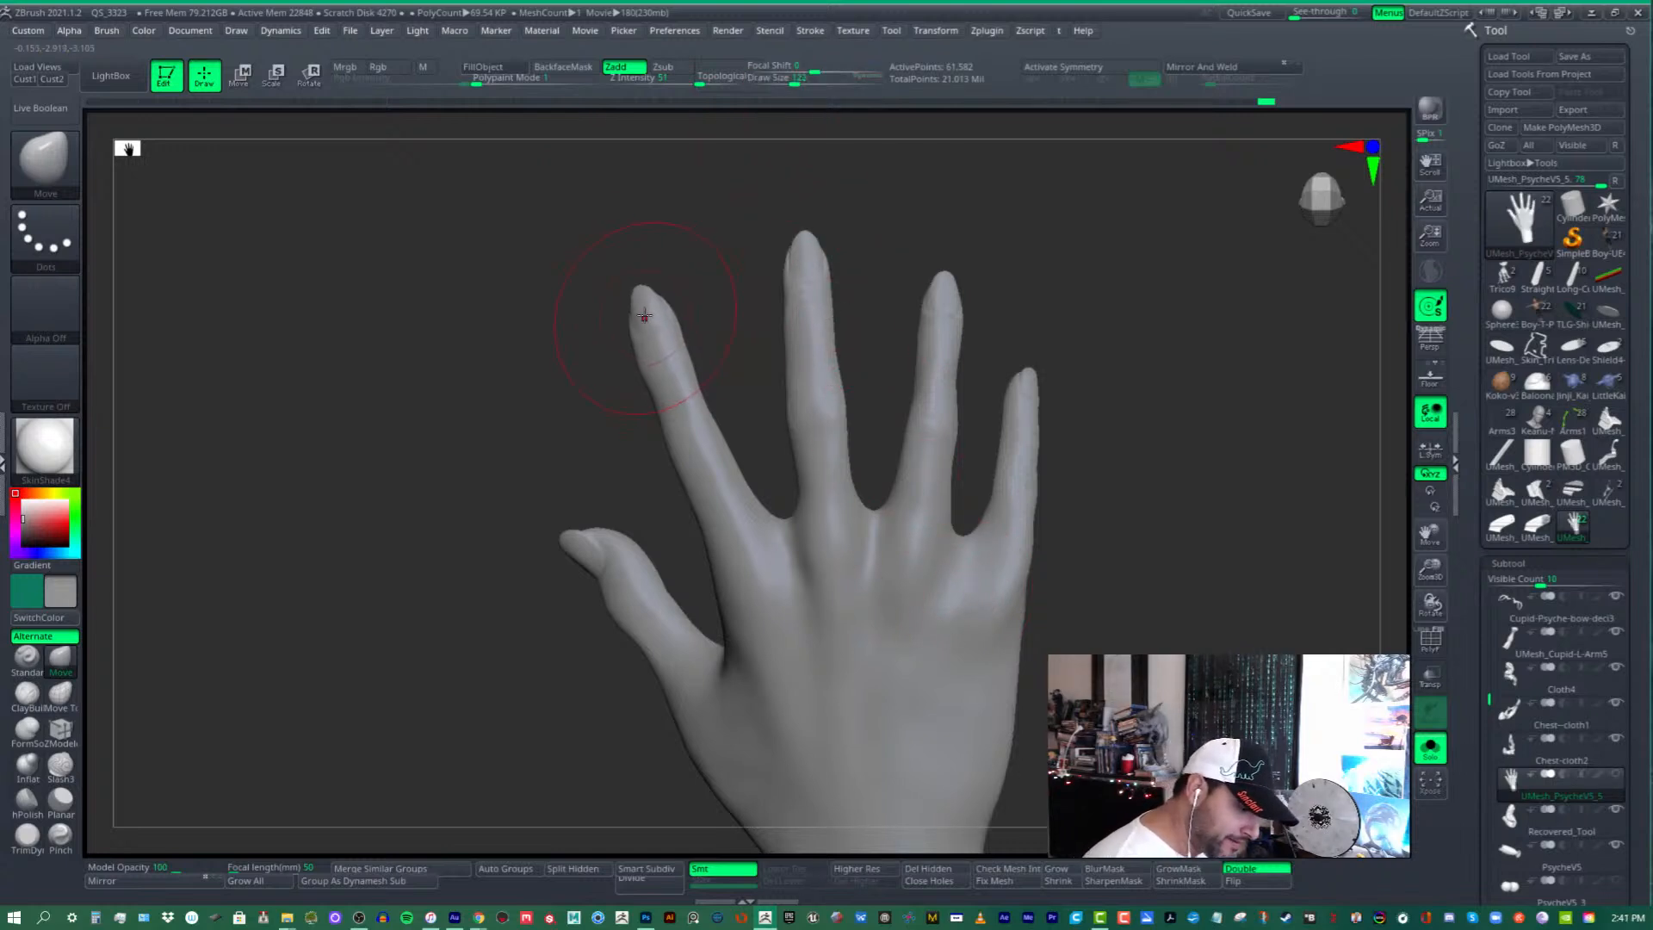
pyautogui.moveTo(684, 422)
pyautogui.mouseDown(button='right')
pyautogui.moveTo(678, 370)
pyautogui.moveTo(704, 469)
pyautogui.mouseUp(button='right')
pyautogui.keyDown('shift'); pyautogui.moveTo(608, 403); pyautogui.dragTo(726, 391); pyautogui.keyUp('shift')
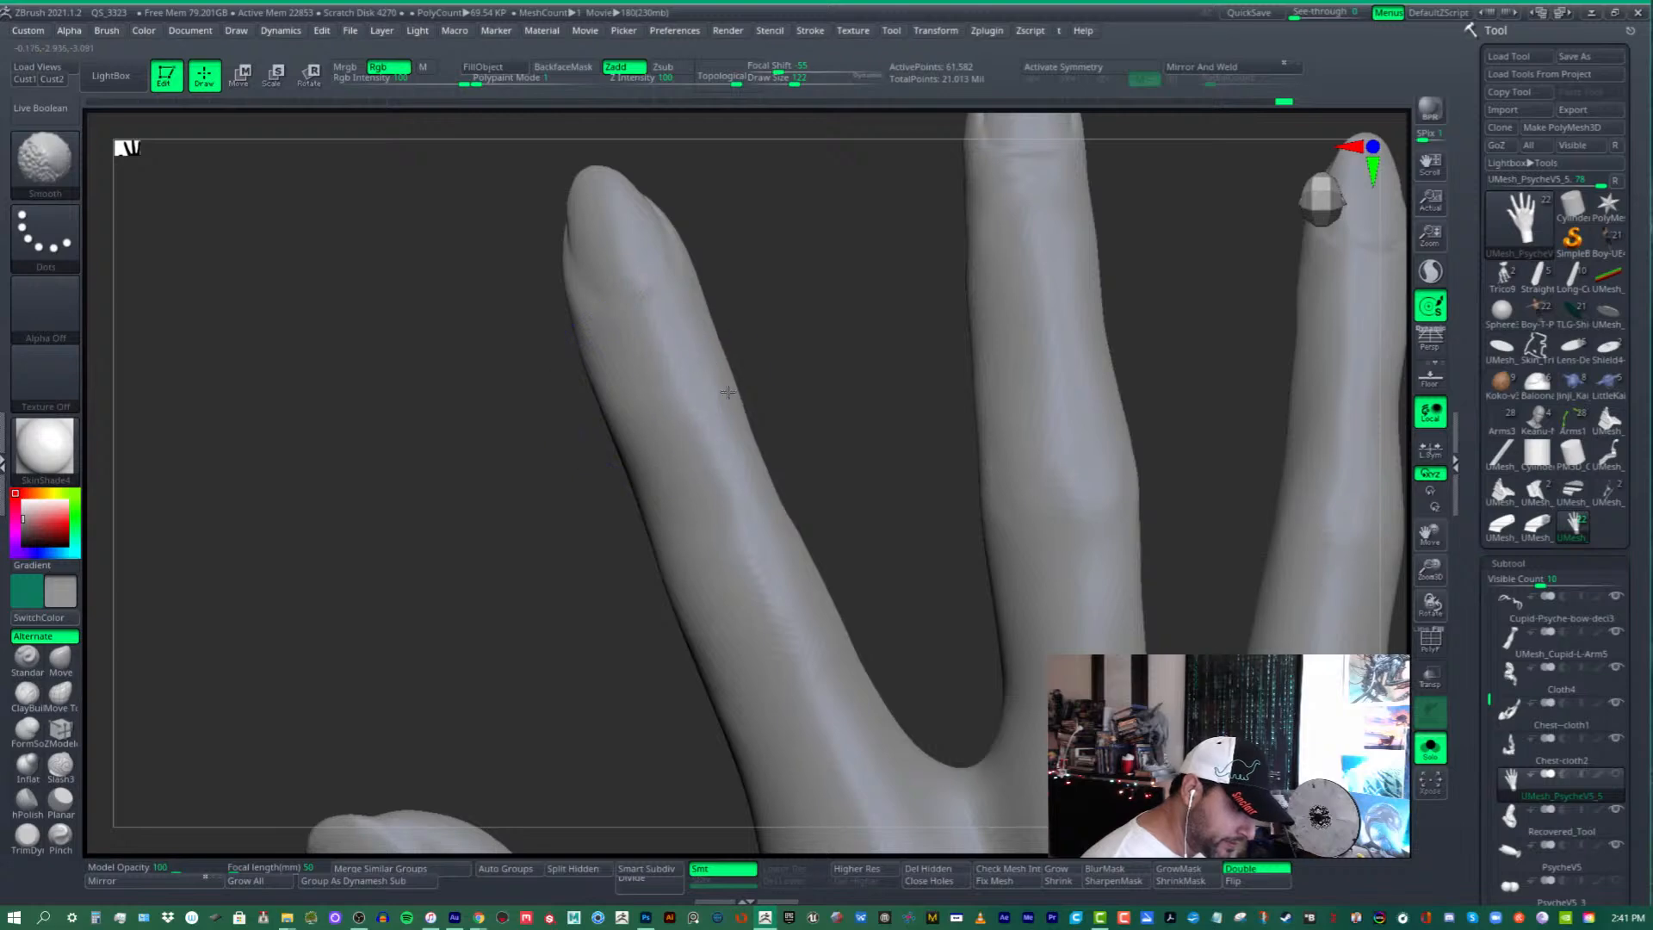
pyautogui.moveTo(728, 396)
pyautogui.mouseDown(button='right')
pyautogui.moveTo(793, 528)
pyautogui.moveTo(767, 583)
pyautogui.moveTo(785, 538)
pyautogui.moveTo(962, 391)
pyautogui.moveTo(930, 421)
pyautogui.moveTo(868, 401)
pyautogui.moveTo(960, 508)
pyautogui.moveTo(860, 387)
pyautogui.moveTo(901, 353)
pyautogui.moveTo(886, 366)
pyautogui.mouseUp(button='right')
pyautogui.moveTo(854, 291); pyautogui.dragTo(842, 291)
# - Reshape the palm side of the thumb around its end joint with the Move brush
pyautogui.moveTo(845, 297)
pyautogui.mouseDown(button='right')
pyautogui.moveTo(879, 340)
pyautogui.moveTo(768, 363)
pyautogui.mouseUp(button='right')
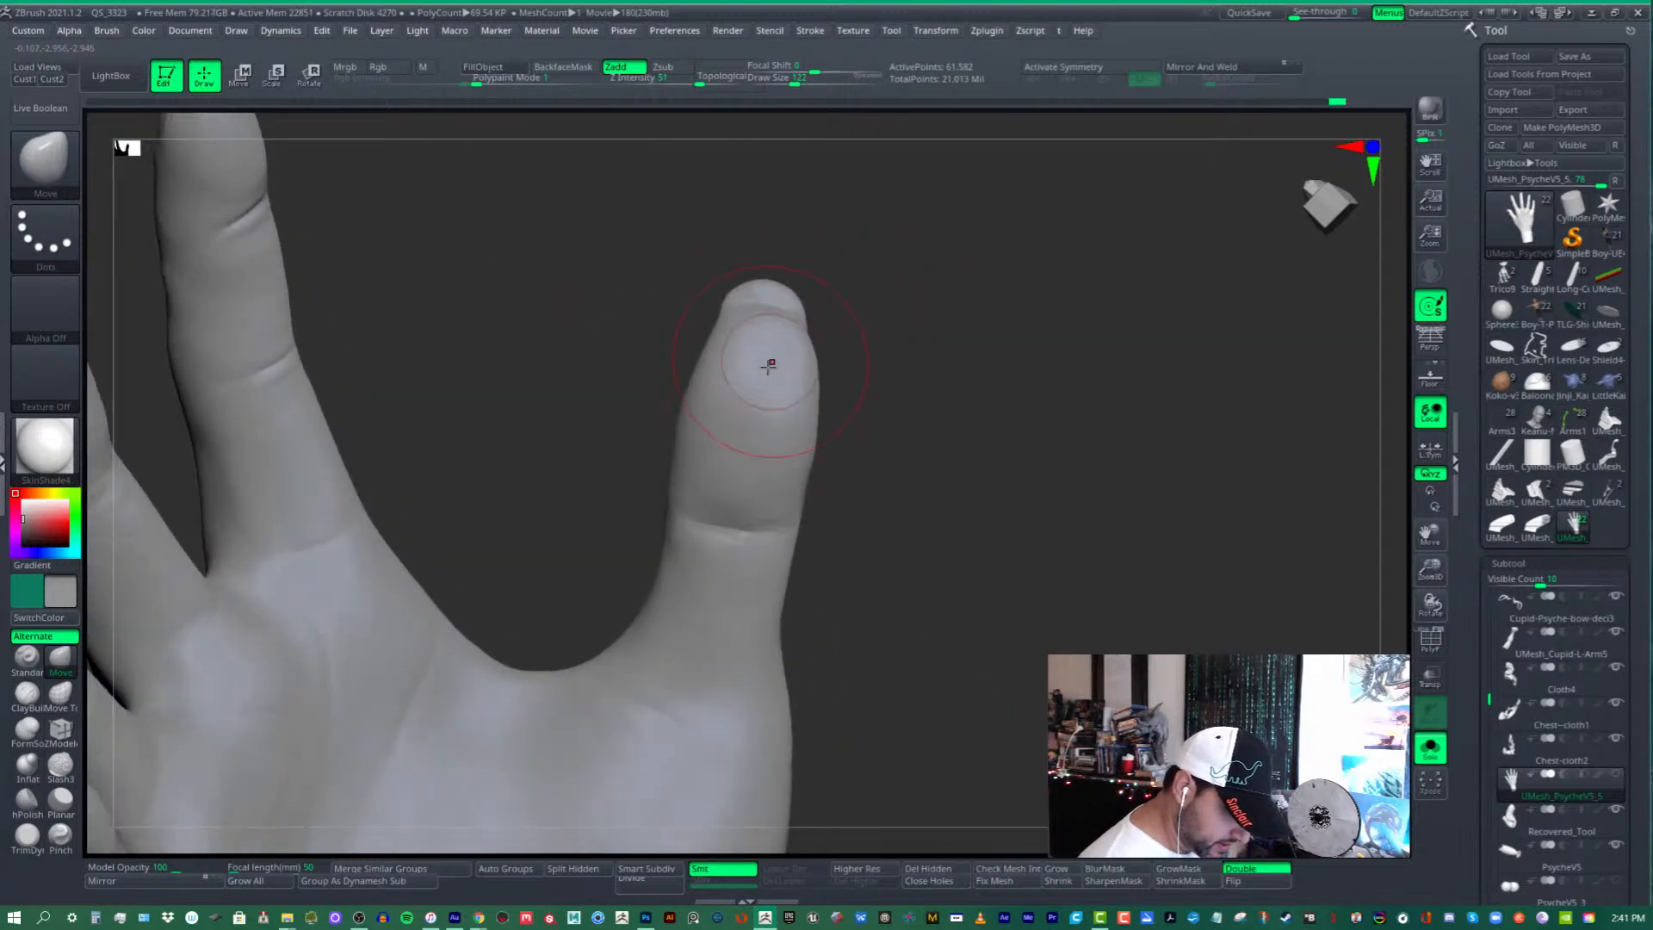
pyautogui.moveTo(767, 584)
pyautogui.mouseDown(button='right')
pyautogui.moveTo(768, 617)
pyautogui.moveTo(800, 508)
pyautogui.moveTo(804, 389)
pyautogui.moveTo(821, 465)
pyautogui.moveTo(818, 428)
pyautogui.moveTo(809, 442)
pyautogui.moveTo(796, 418)
pyautogui.moveTo(766, 430)
pyautogui.moveTo(787, 478)
pyautogui.moveTo(744, 520)
pyautogui.mouseUp(button='right')
pyautogui.moveTo(740, 516); pyautogui.dragTo(726, 487)
pyautogui.moveTo(771, 465); pyautogui.dragTo(788, 478, button='right')
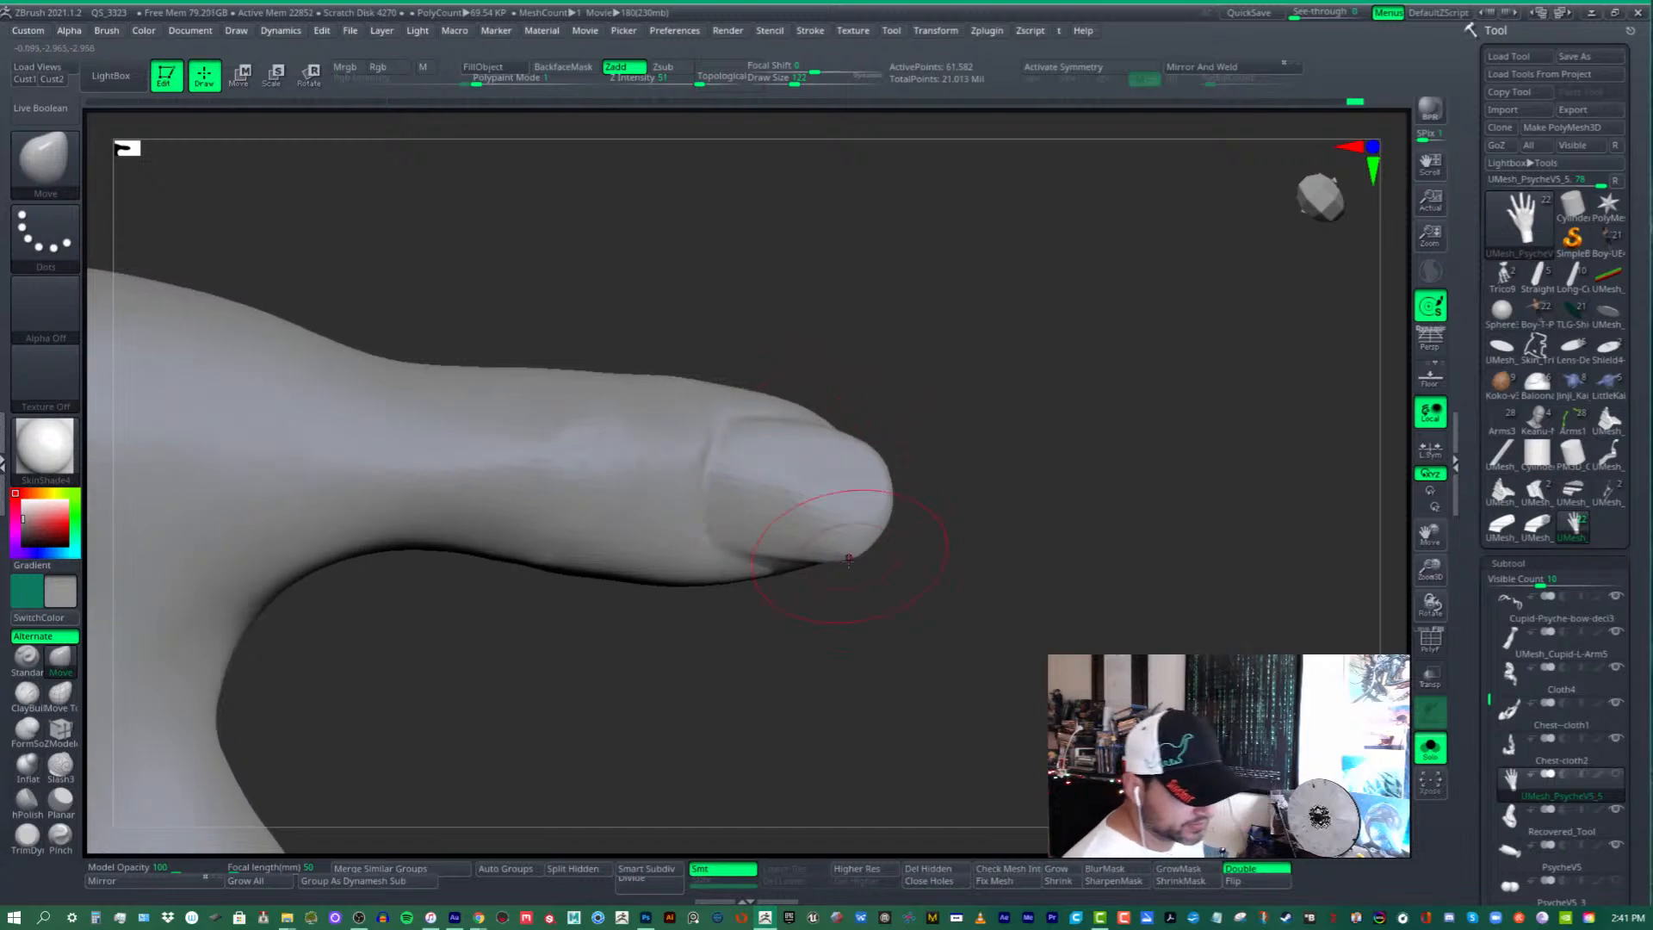
# - Adjust and smooth the thumb's tip and the edge beside its nail
pyautogui.moveTo(851, 537); pyautogui.dragTo(866, 476, button='right')
pyautogui.moveTo(844, 535)
pyautogui.keyDown('shift'); pyautogui.mouseDown()
pyautogui.moveTo(819, 523)
pyautogui.moveTo(815, 491)
pyautogui.mouseUp(); pyautogui.keyUp('shift')
pyautogui.moveTo(738, 442); pyautogui.dragTo(834, 473, button='right')
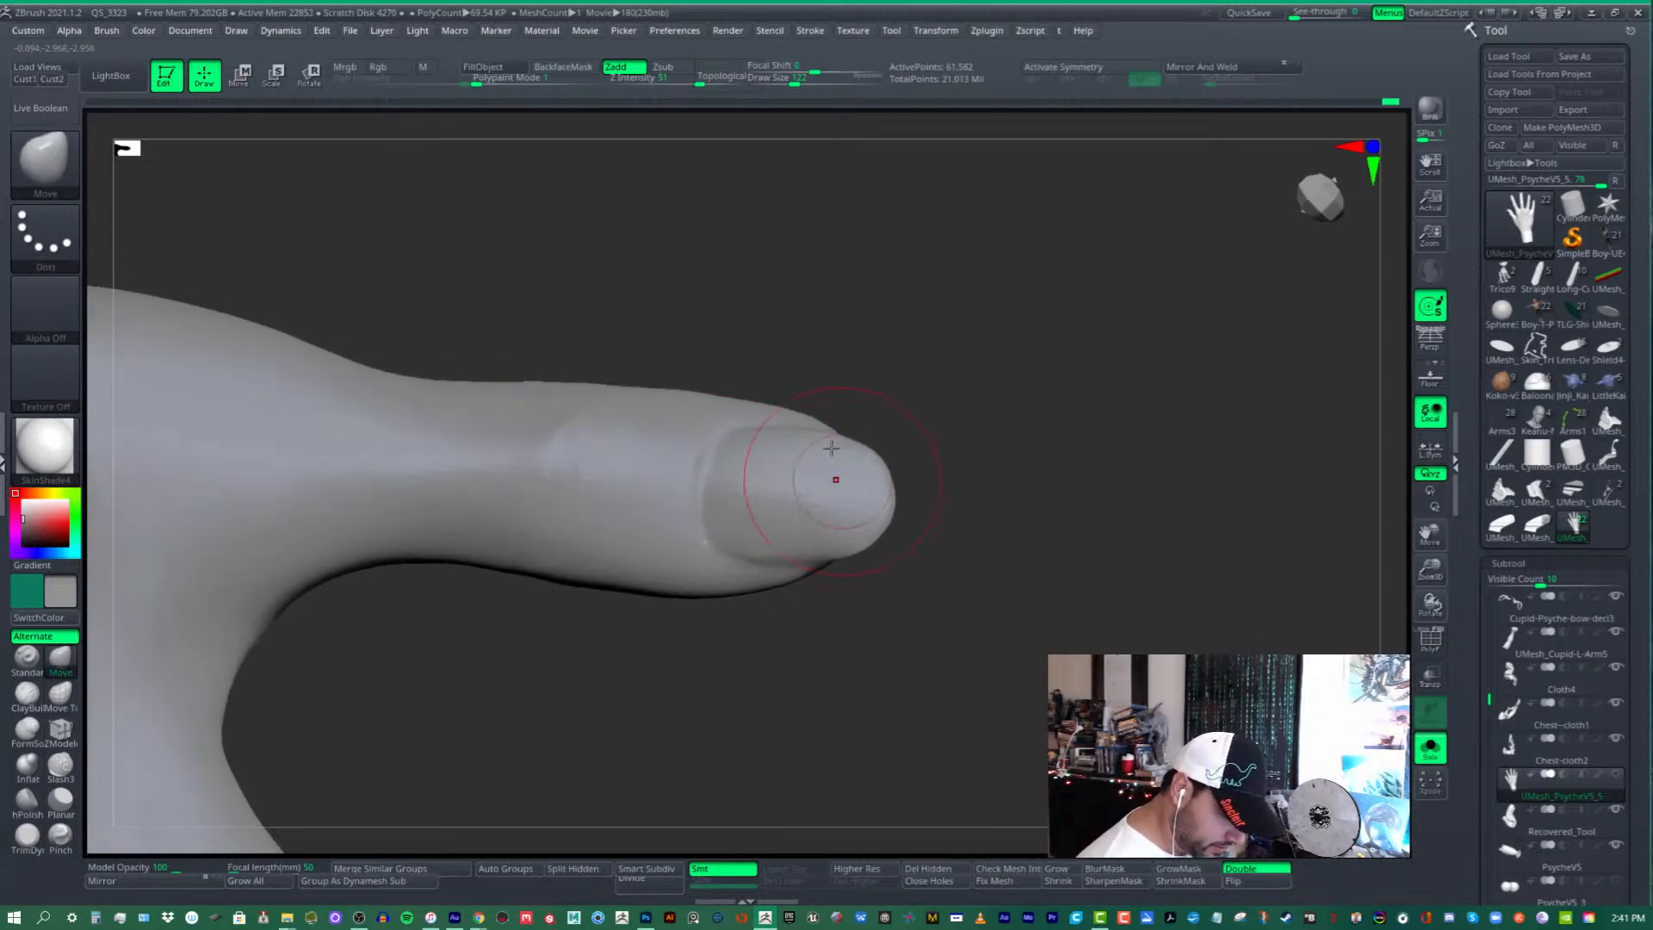
pyautogui.moveTo(728, 525); pyautogui.dragTo(842, 502, button='right')
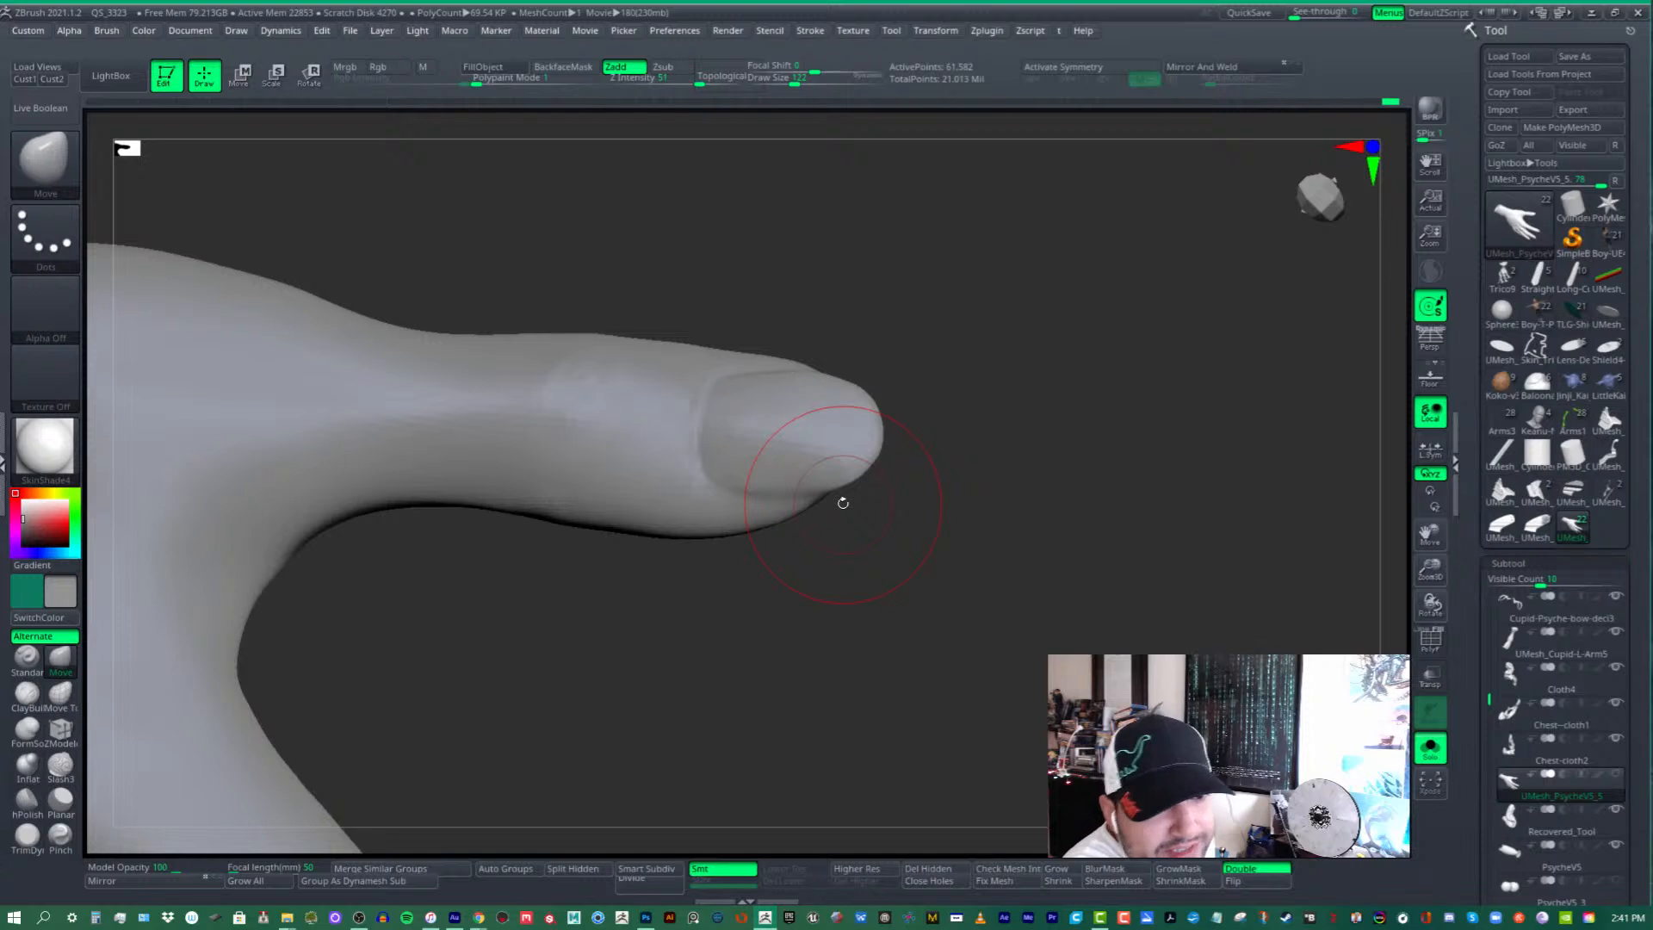
pyautogui.keyDown('alt'); pyautogui.moveTo(852, 534); pyautogui.dragTo(841, 344); pyautogui.keyUp('alt')
pyautogui.keyDown('alt'); pyautogui.moveTo(841, 563); pyautogui.dragTo(841, 491); pyautogui.keyUp('alt')
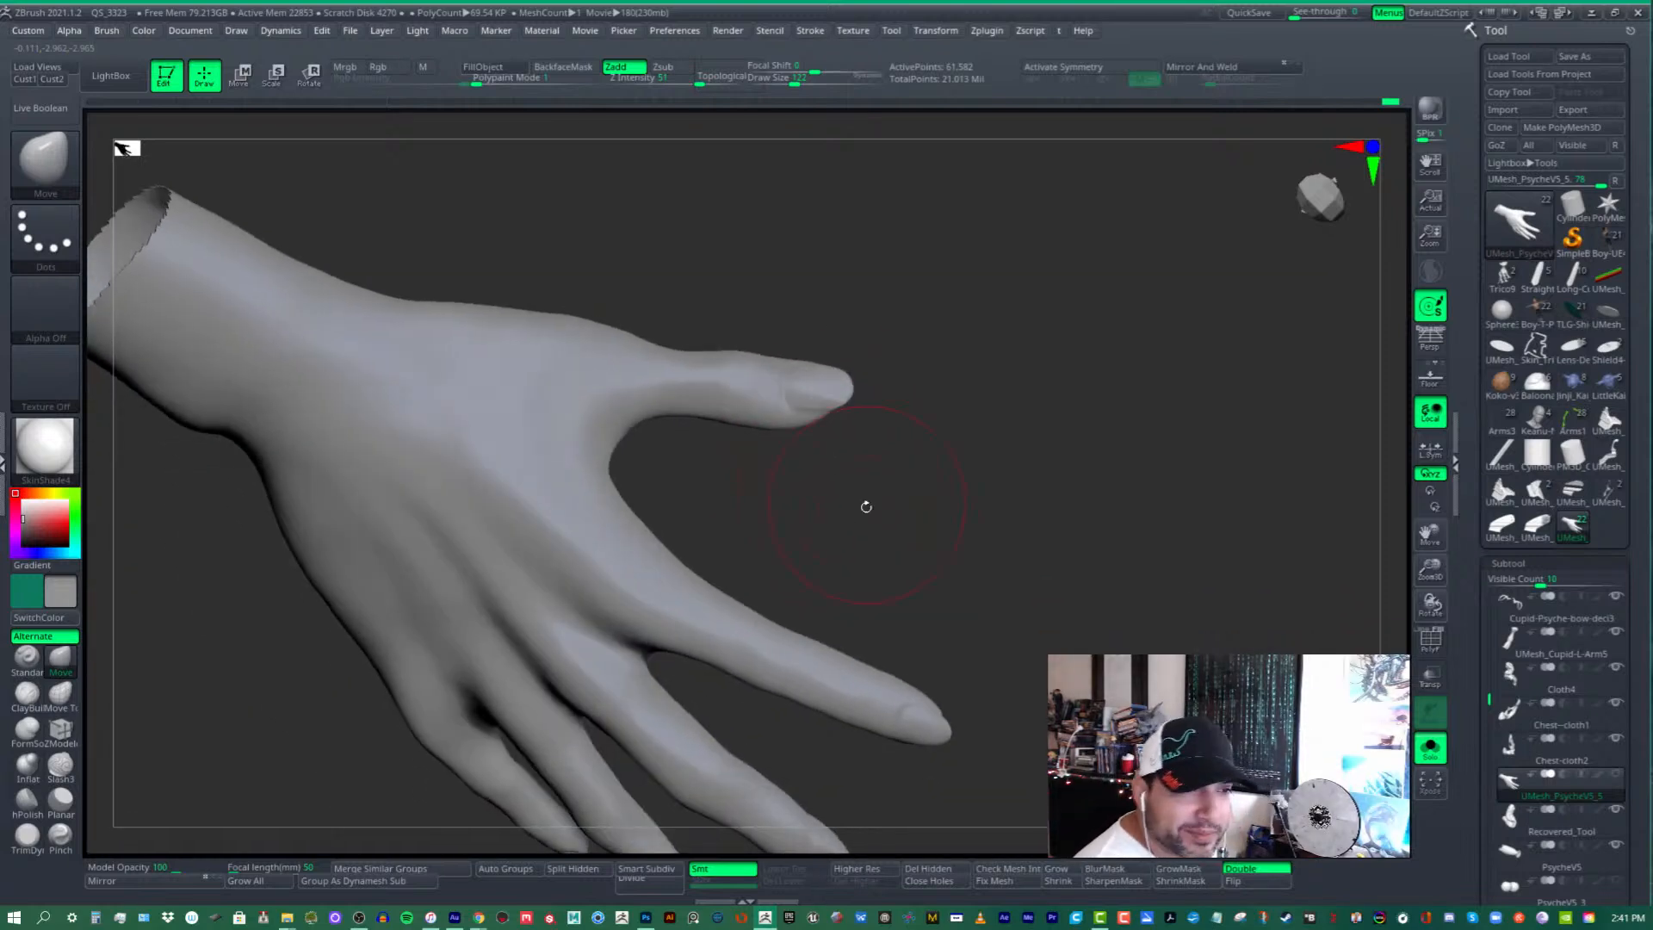
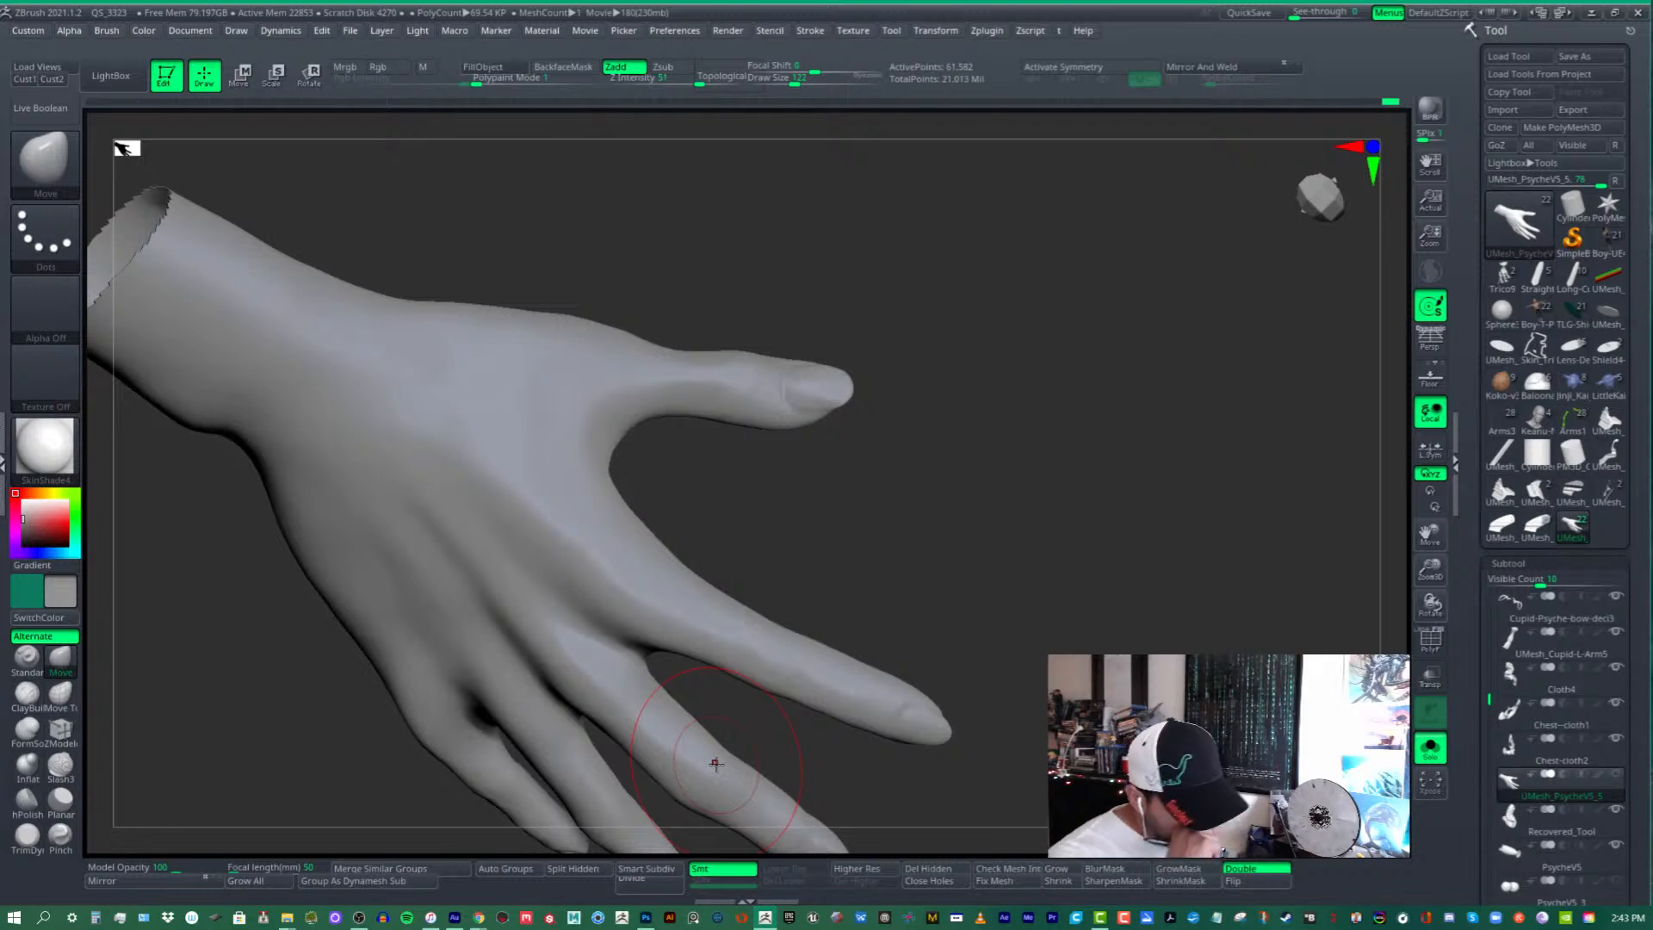
# - Mask a round patch on the back of the hand near the web between the thumb and index finger
pyautogui.moveTo(1078, 511); pyautogui.dragTo(1093, 439)
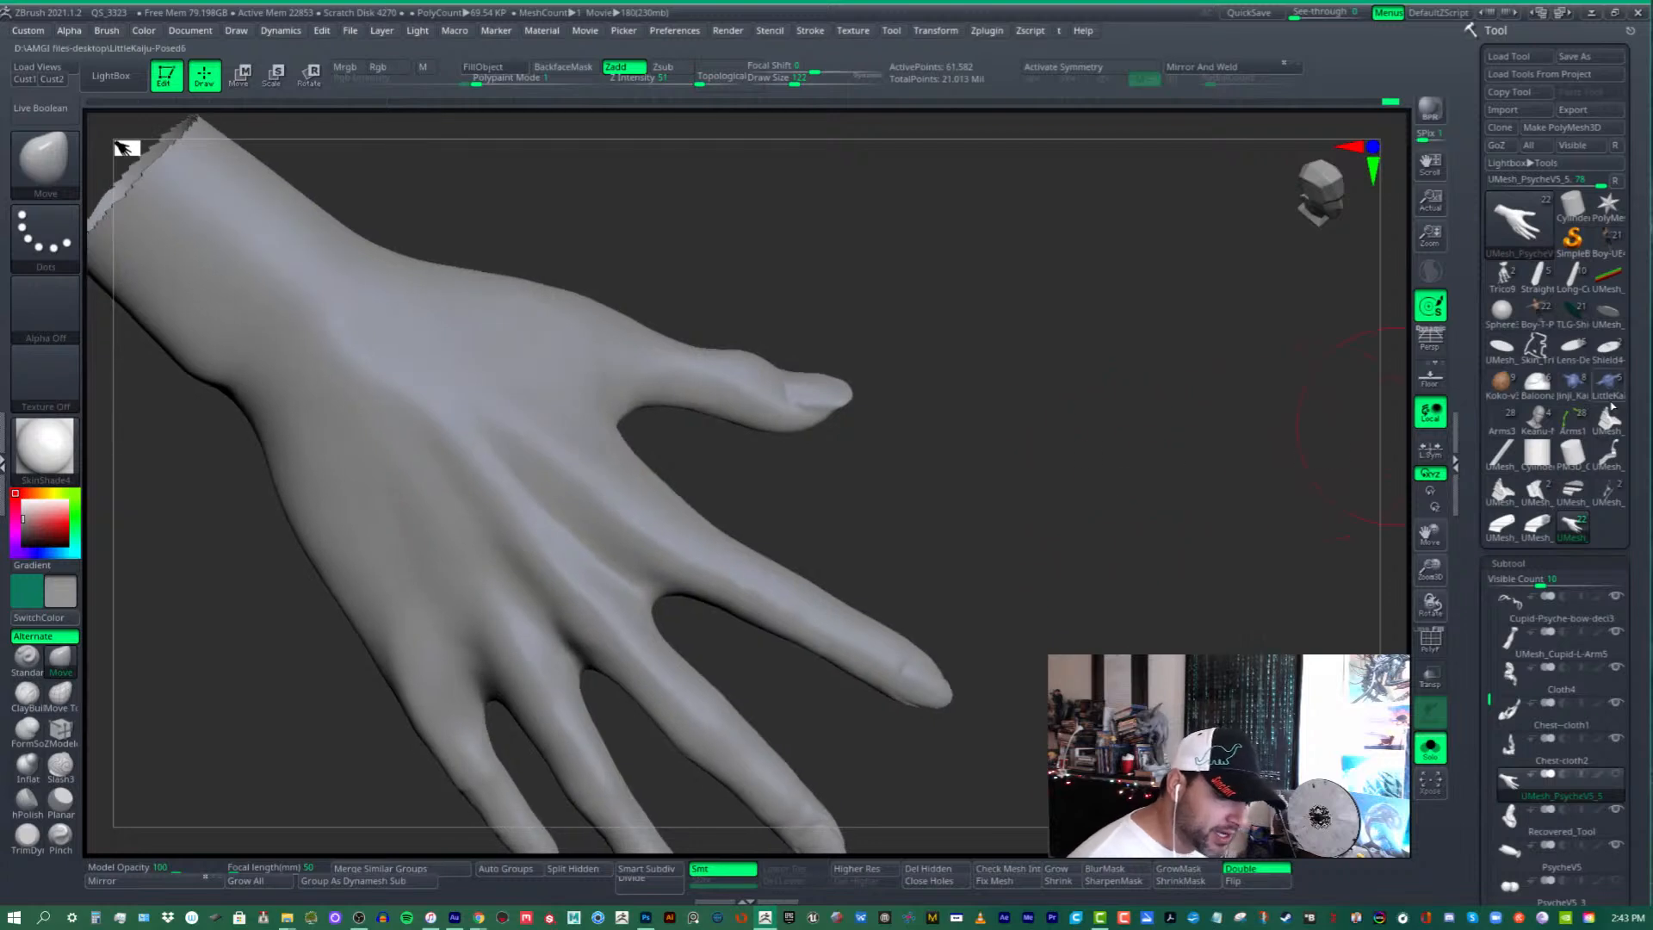
pyautogui.scroll(-6, 1638, 379)
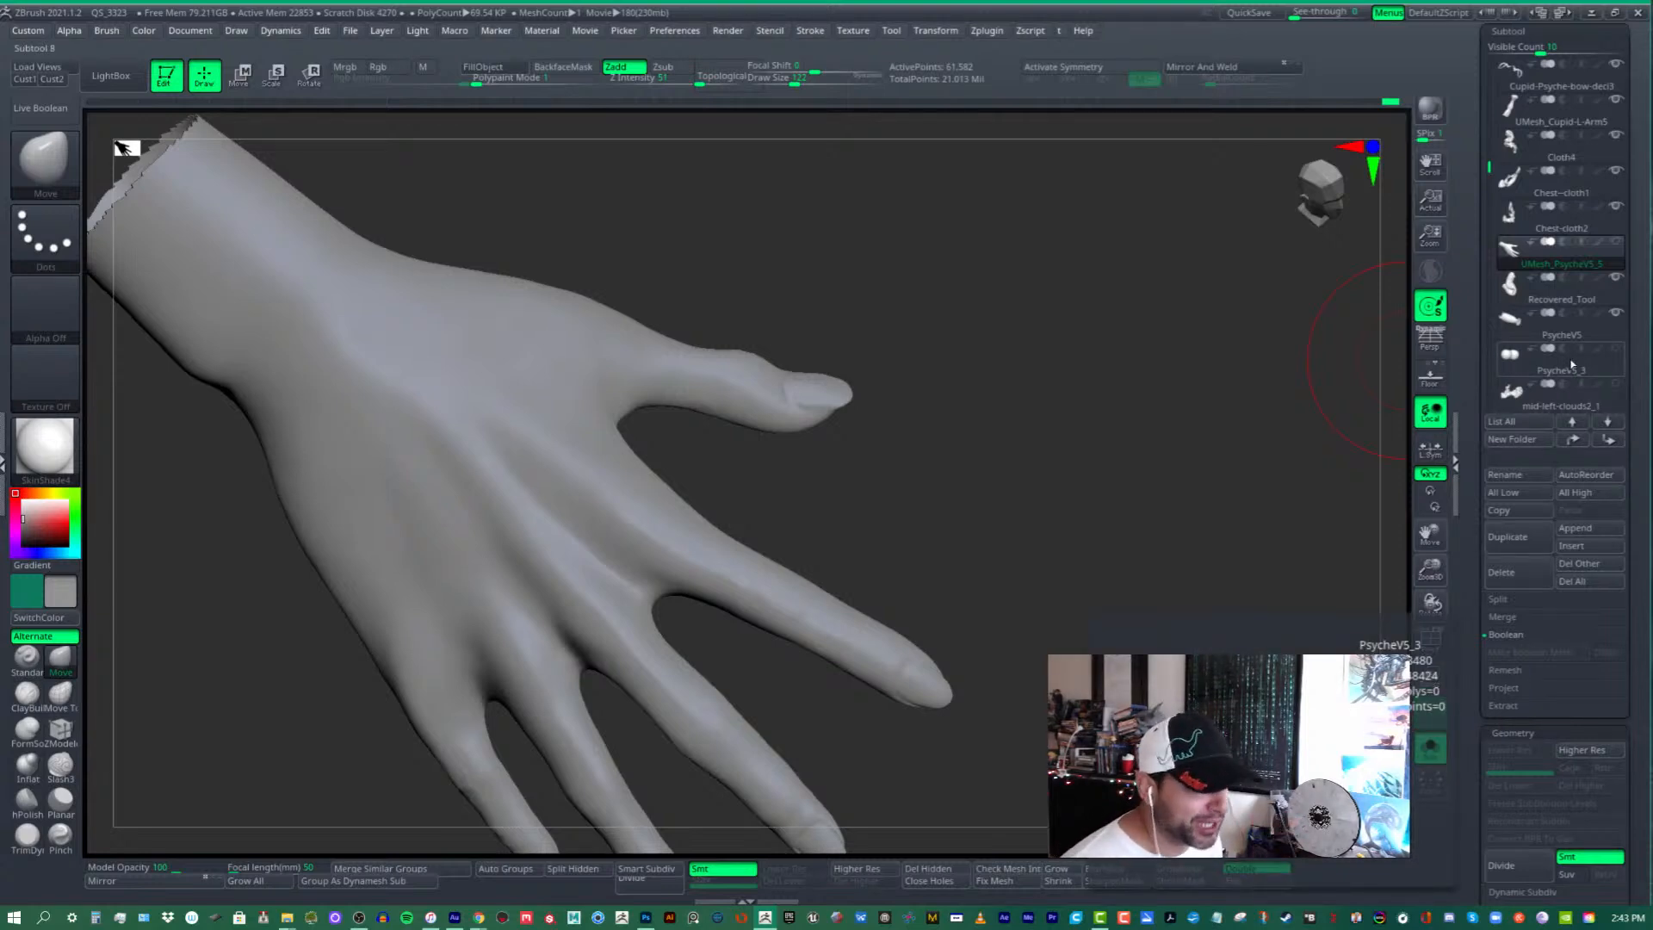
pyautogui.scroll(-5, 1648, 284)
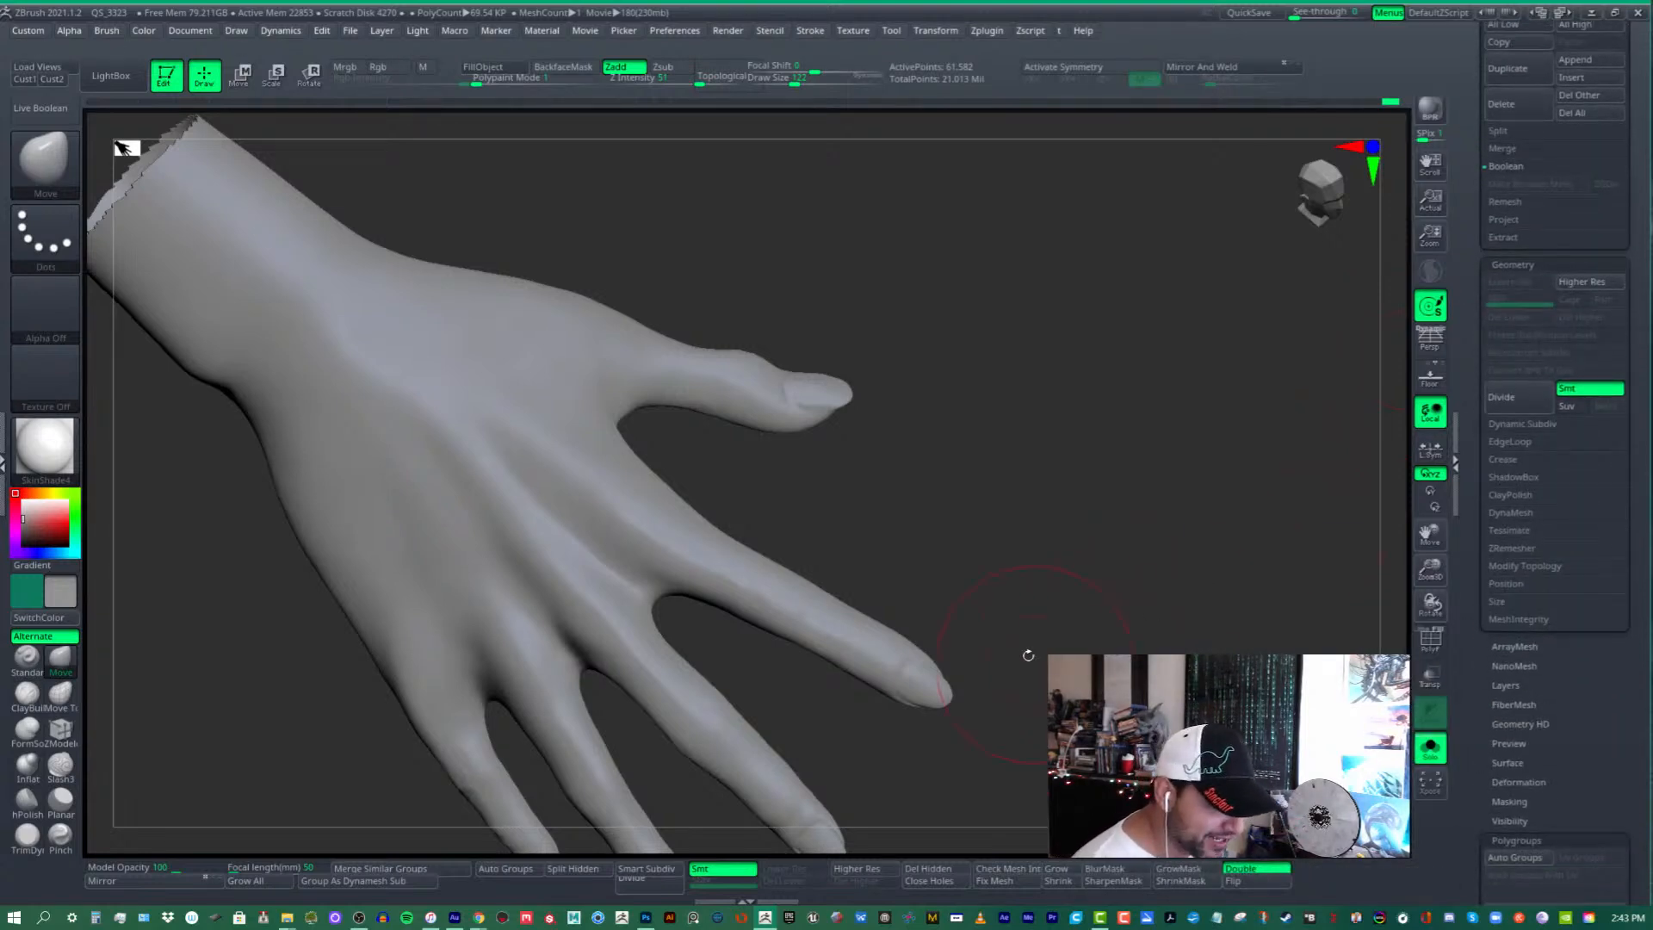
pyautogui.keyDown('ctrl'); pyautogui.moveTo(1029, 653); pyautogui.dragTo(1042, 556, button='right'); pyautogui.keyUp('ctrl')
pyautogui.keyDown('ctrl'); pyautogui.moveTo(657, 418); pyautogui.dragTo(689, 489, button='right'); pyautogui.keyUp('ctrl')
pyautogui.moveTo(688, 489)
pyautogui.keyDown('ctrl'); pyautogui.mouseDown()
pyautogui.moveTo(624, 405)
pyautogui.moveTo(654, 435)
pyautogui.mouseUp(); pyautogui.keyUp('ctrl')
# - Generate a FiberMesh preview from the masked patch on the back of the hand
pyautogui.scroll(-3, 1638, 484)
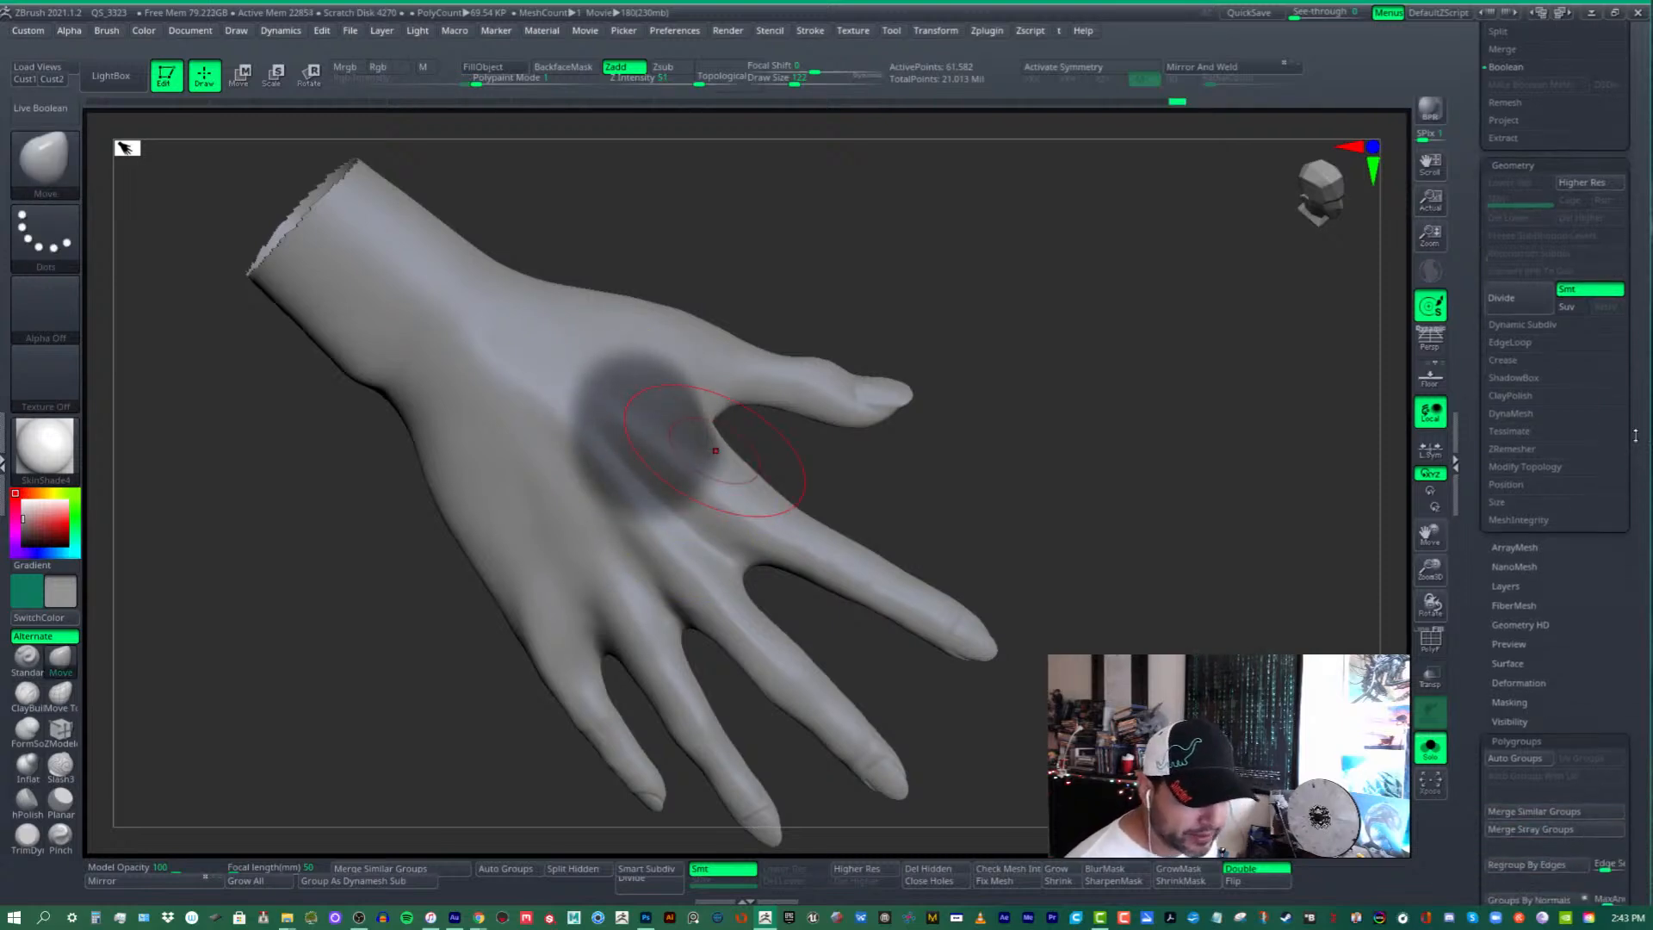
pyautogui.scroll(-1, 1630, 517)
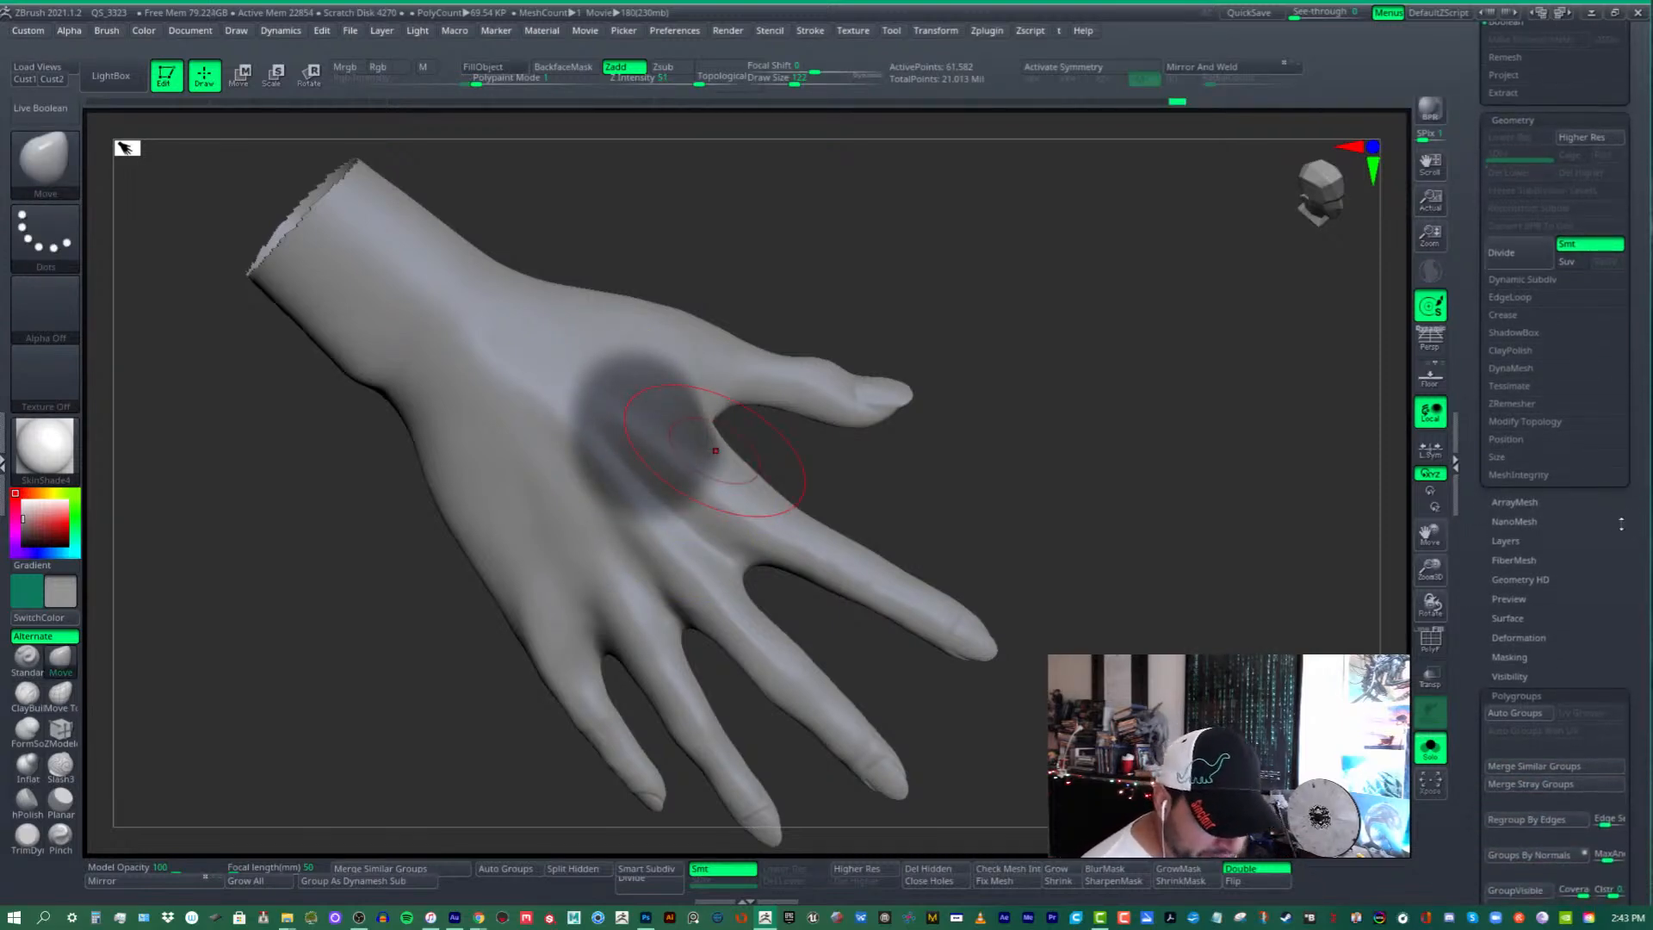
pyautogui.moveTo(1605, 535); pyautogui.dragTo(1606, 498)
pyautogui.click(1529, 537)
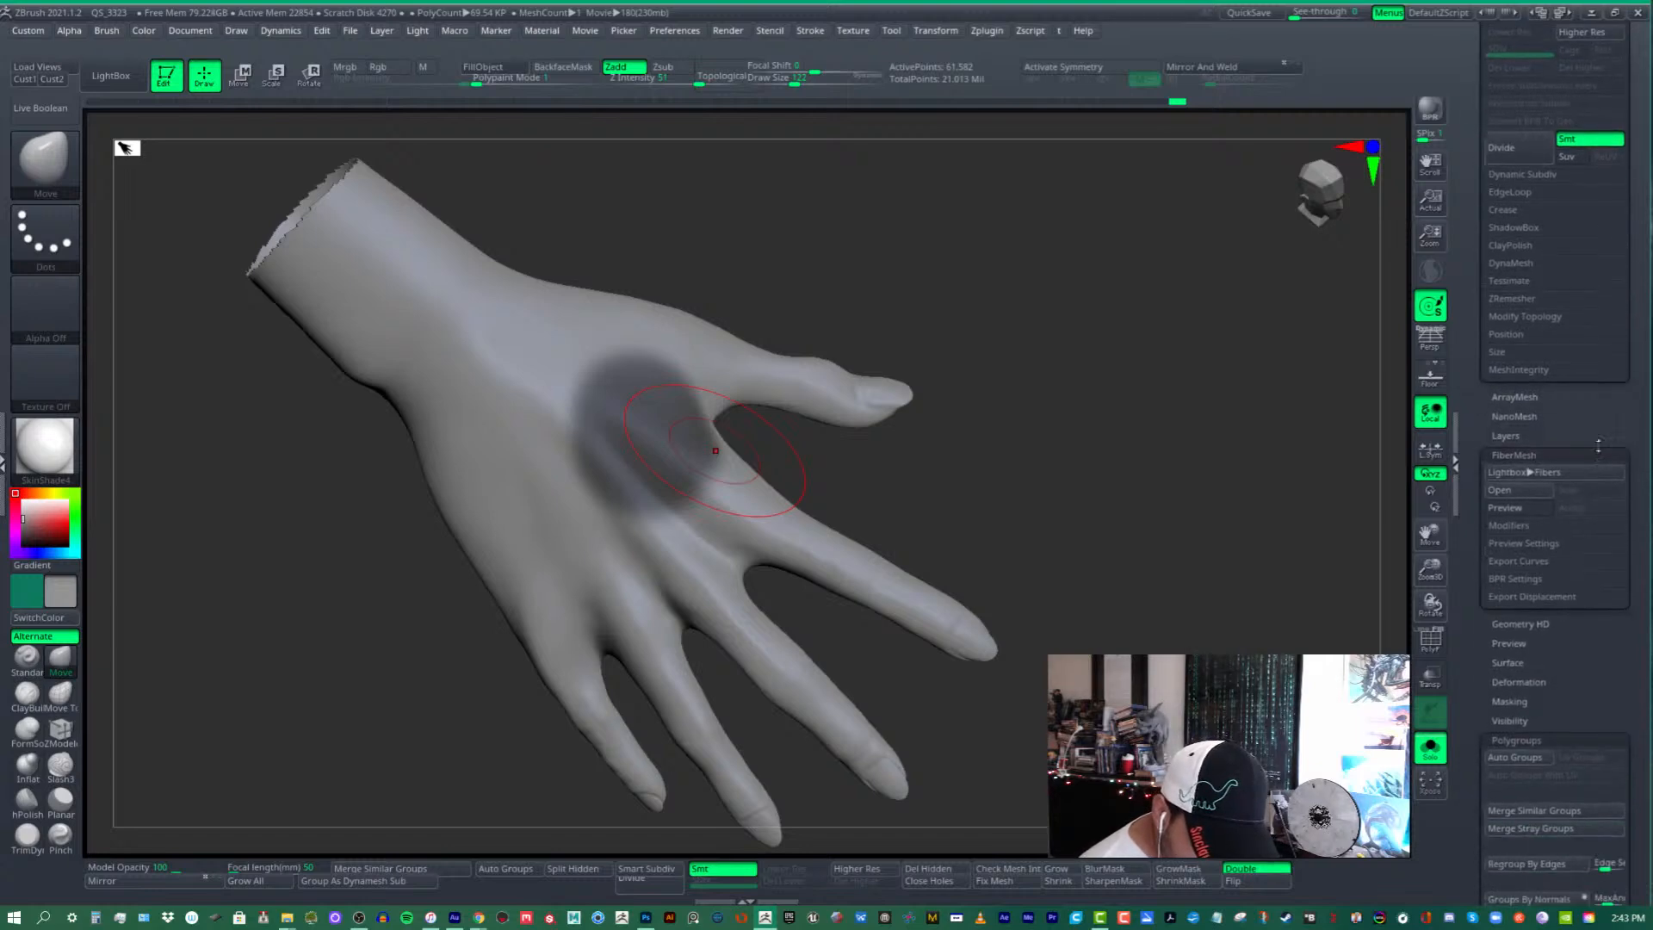
pyautogui.moveTo(1604, 436)
pyautogui.mouseDown()
pyautogui.moveTo(1604, 413)
pyautogui.moveTo(1604, 689)
pyautogui.moveTo(1604, 443)
pyautogui.mouseUp()
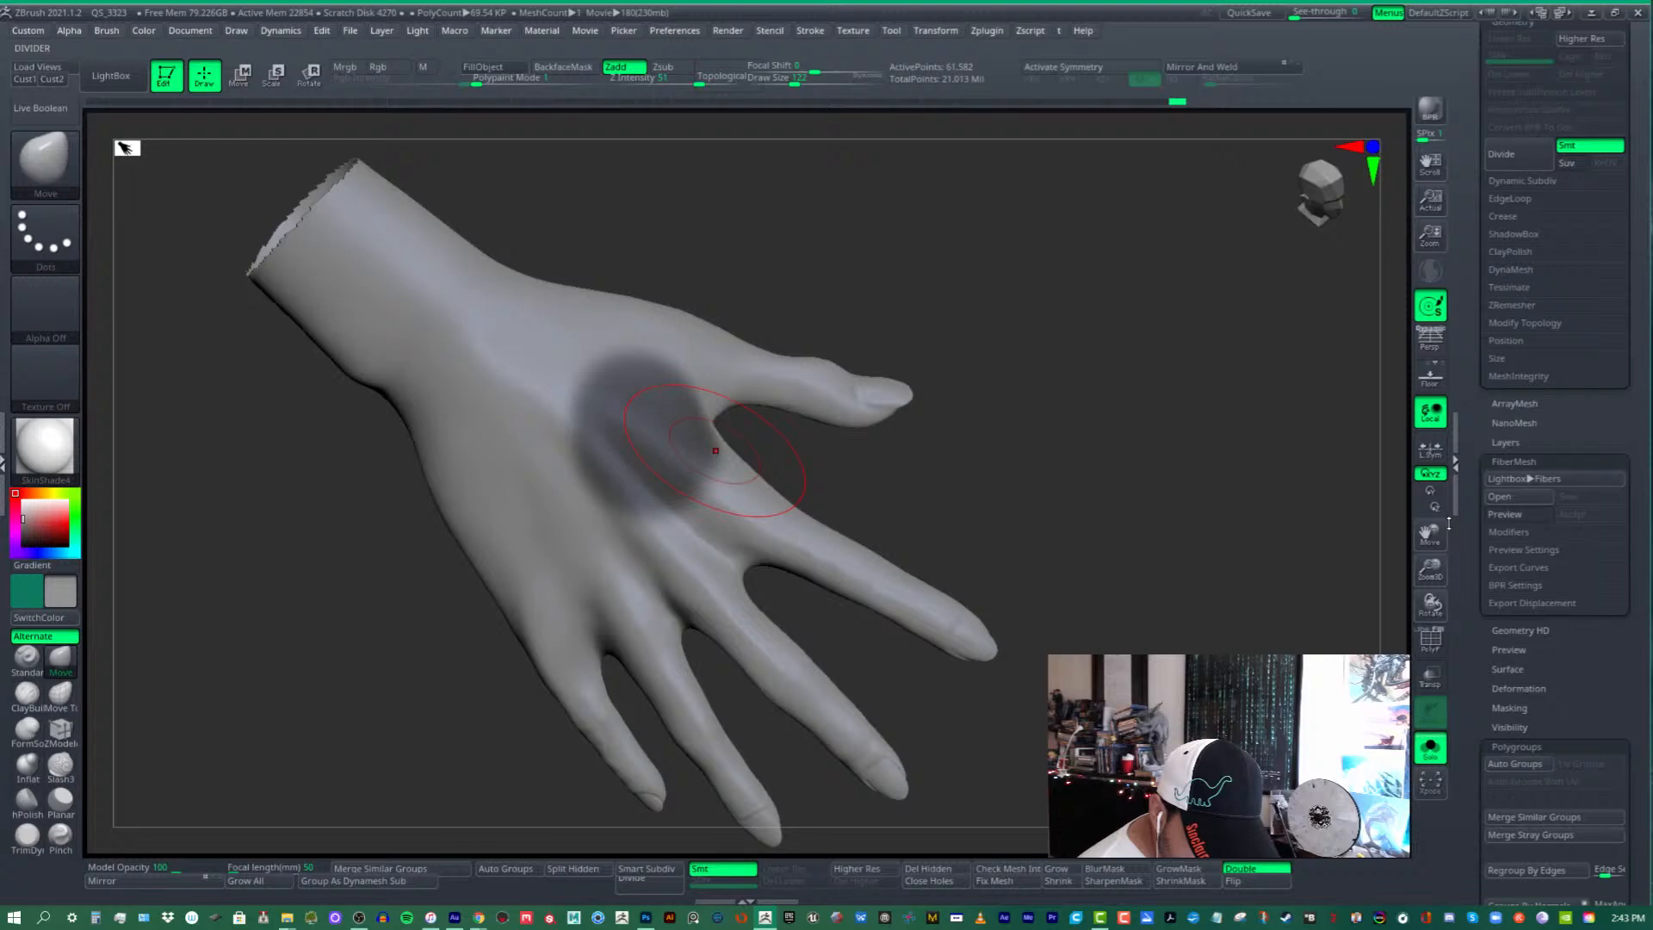
pyautogui.click(1515, 514)
pyautogui.moveTo(1181, 608); pyautogui.dragTo(1162, 640)
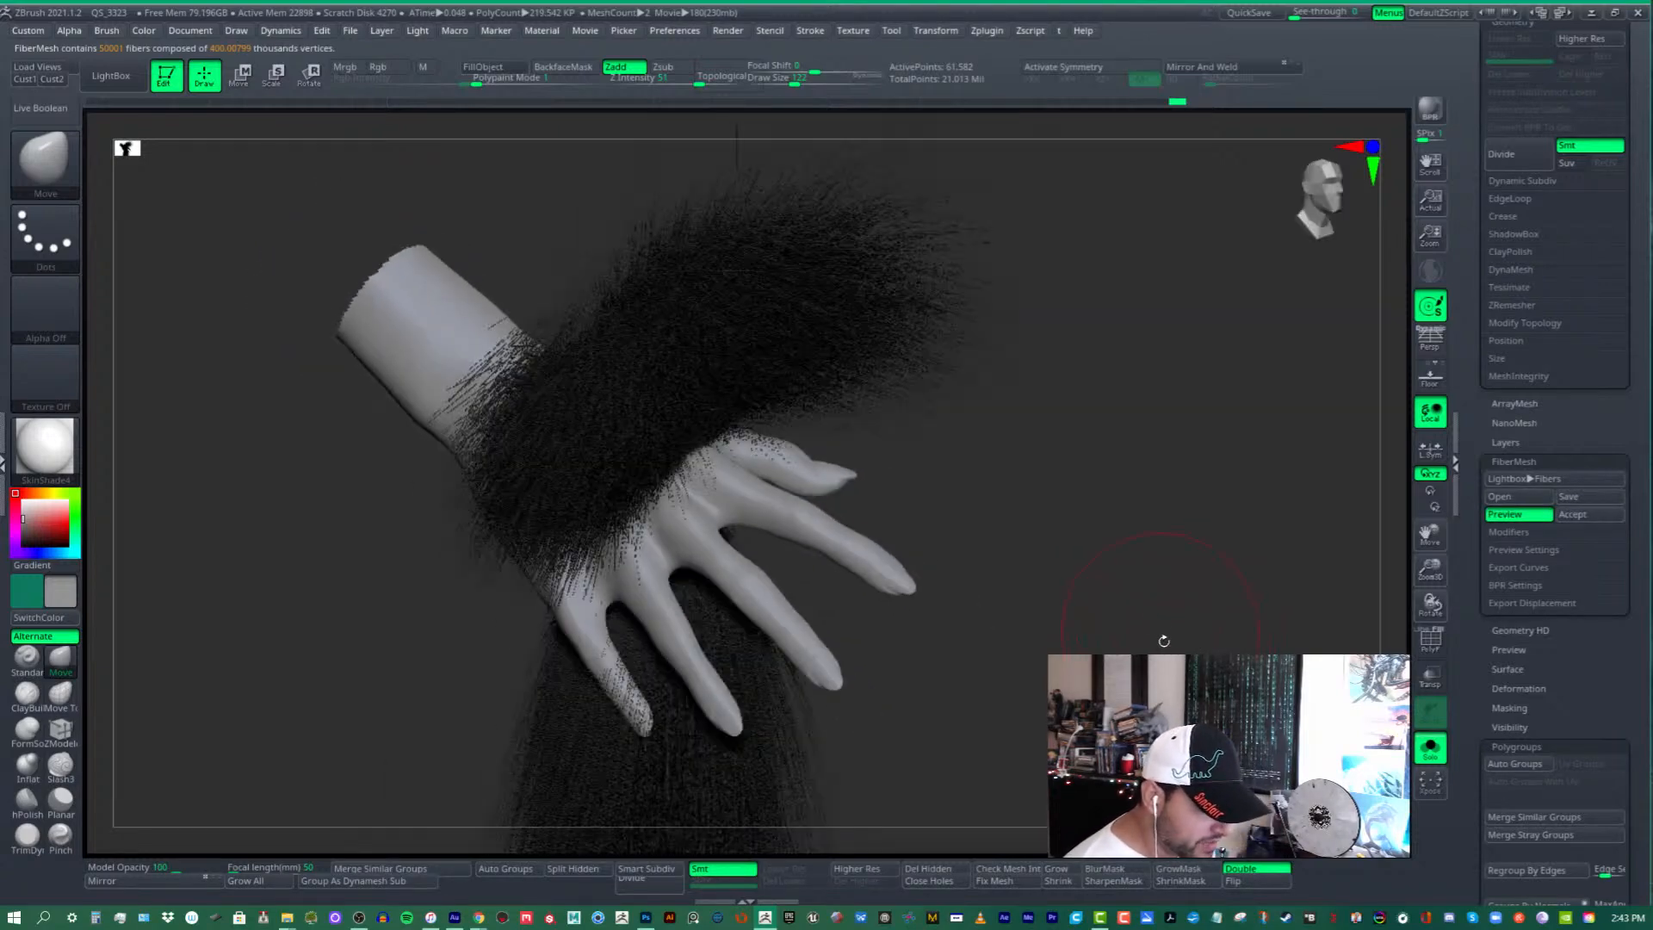
# - Turn off double-sided display and toggle the FiberMesh preview off and back on
pyautogui.click(1263, 869)
pyautogui.moveTo(1343, 602)
pyautogui.mouseDown()
pyautogui.moveTo(1308, 603)
pyautogui.moveTo(1347, 589)
pyautogui.moveTo(1265, 659)
pyautogui.mouseUp()
pyautogui.click(1507, 519)
pyautogui.click(1507, 519)
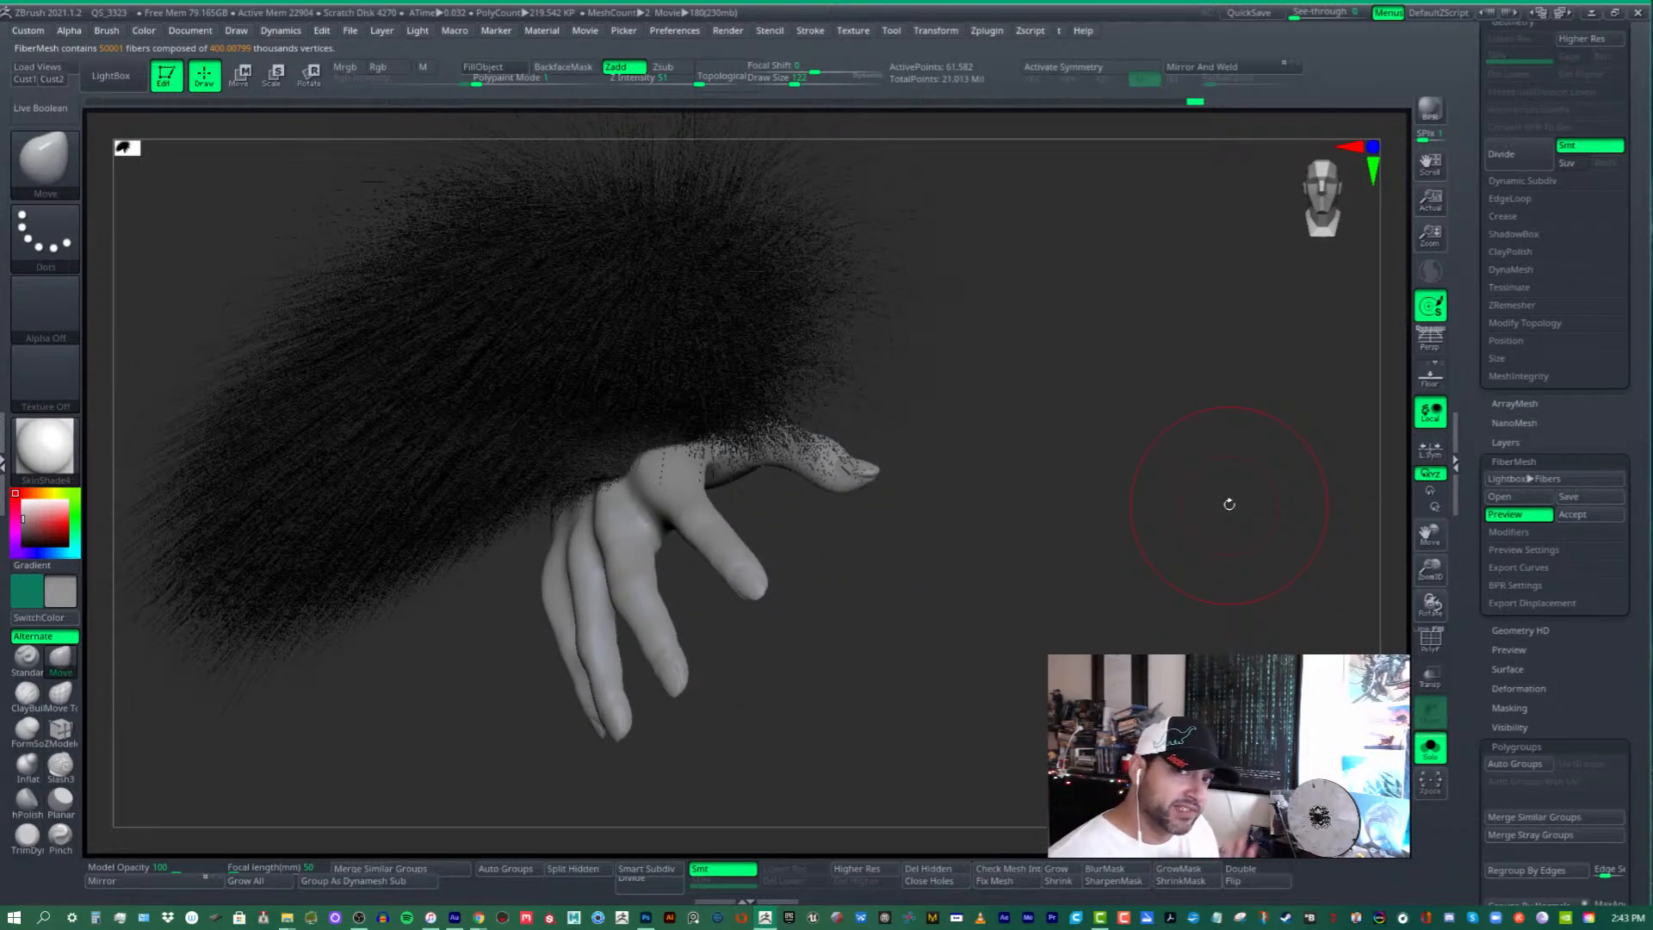
# - Lower the FiberMesh MaxFibers to about 1.15, Gravity to about 0.03, Length to about 67.9 and Coverage to about 4.7
pyautogui.moveTo(1229, 503); pyautogui.dragTo(1176, 587)
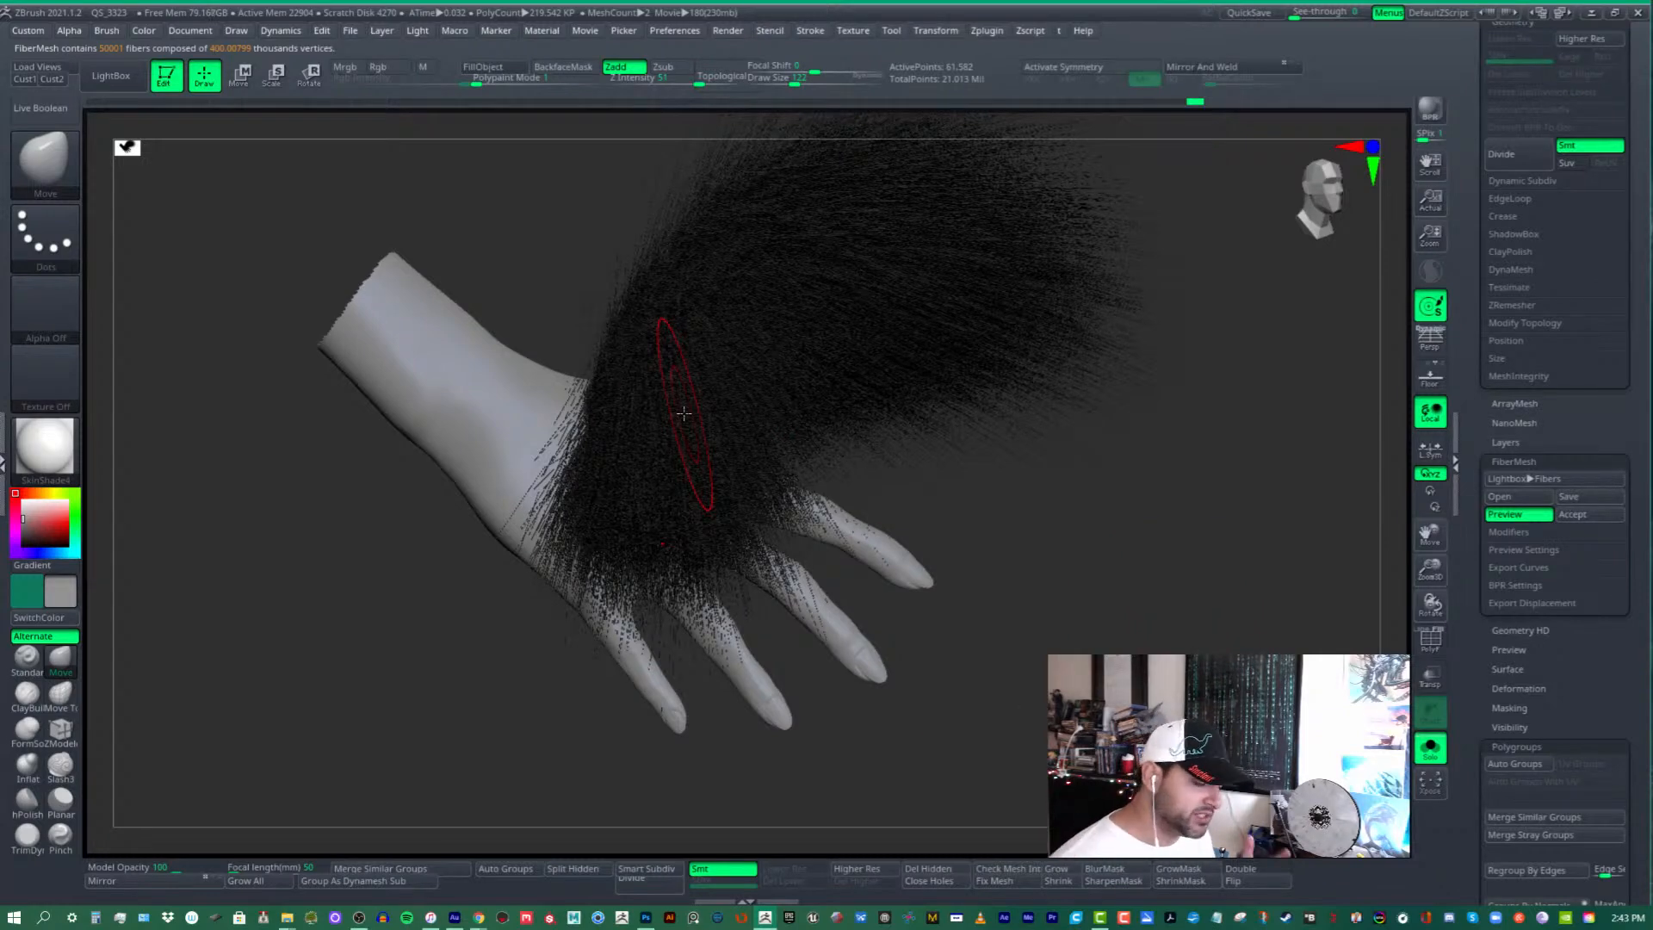
pyautogui.moveTo(1222, 551); pyautogui.dragTo(1343, 503)
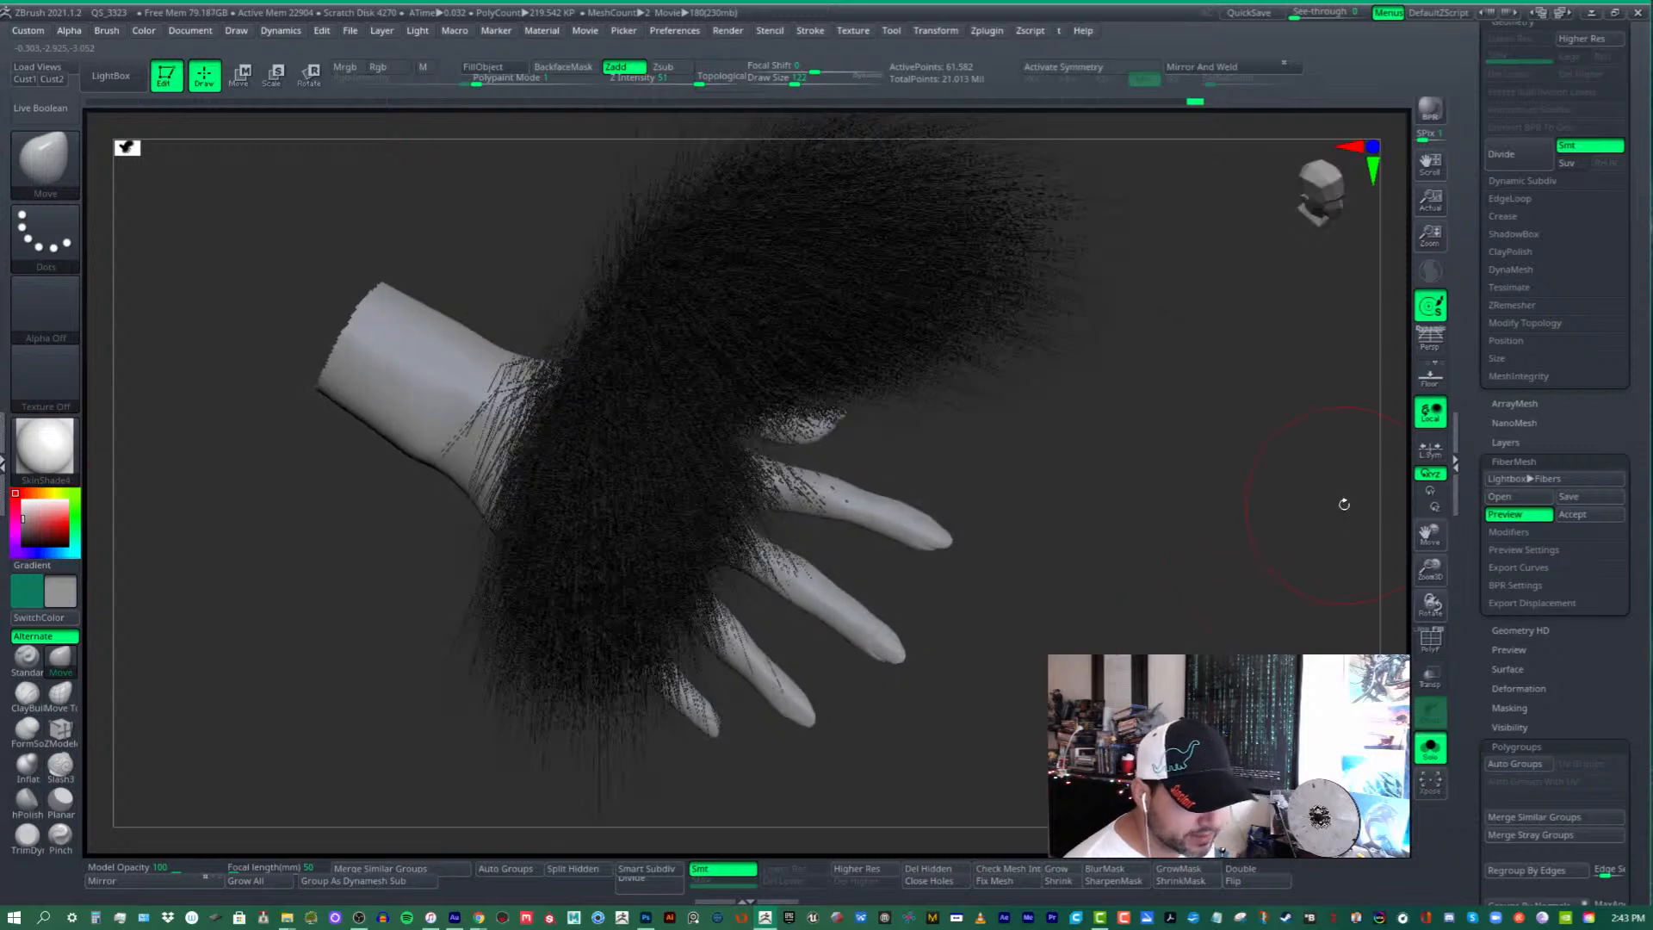
pyautogui.click(1508, 532)
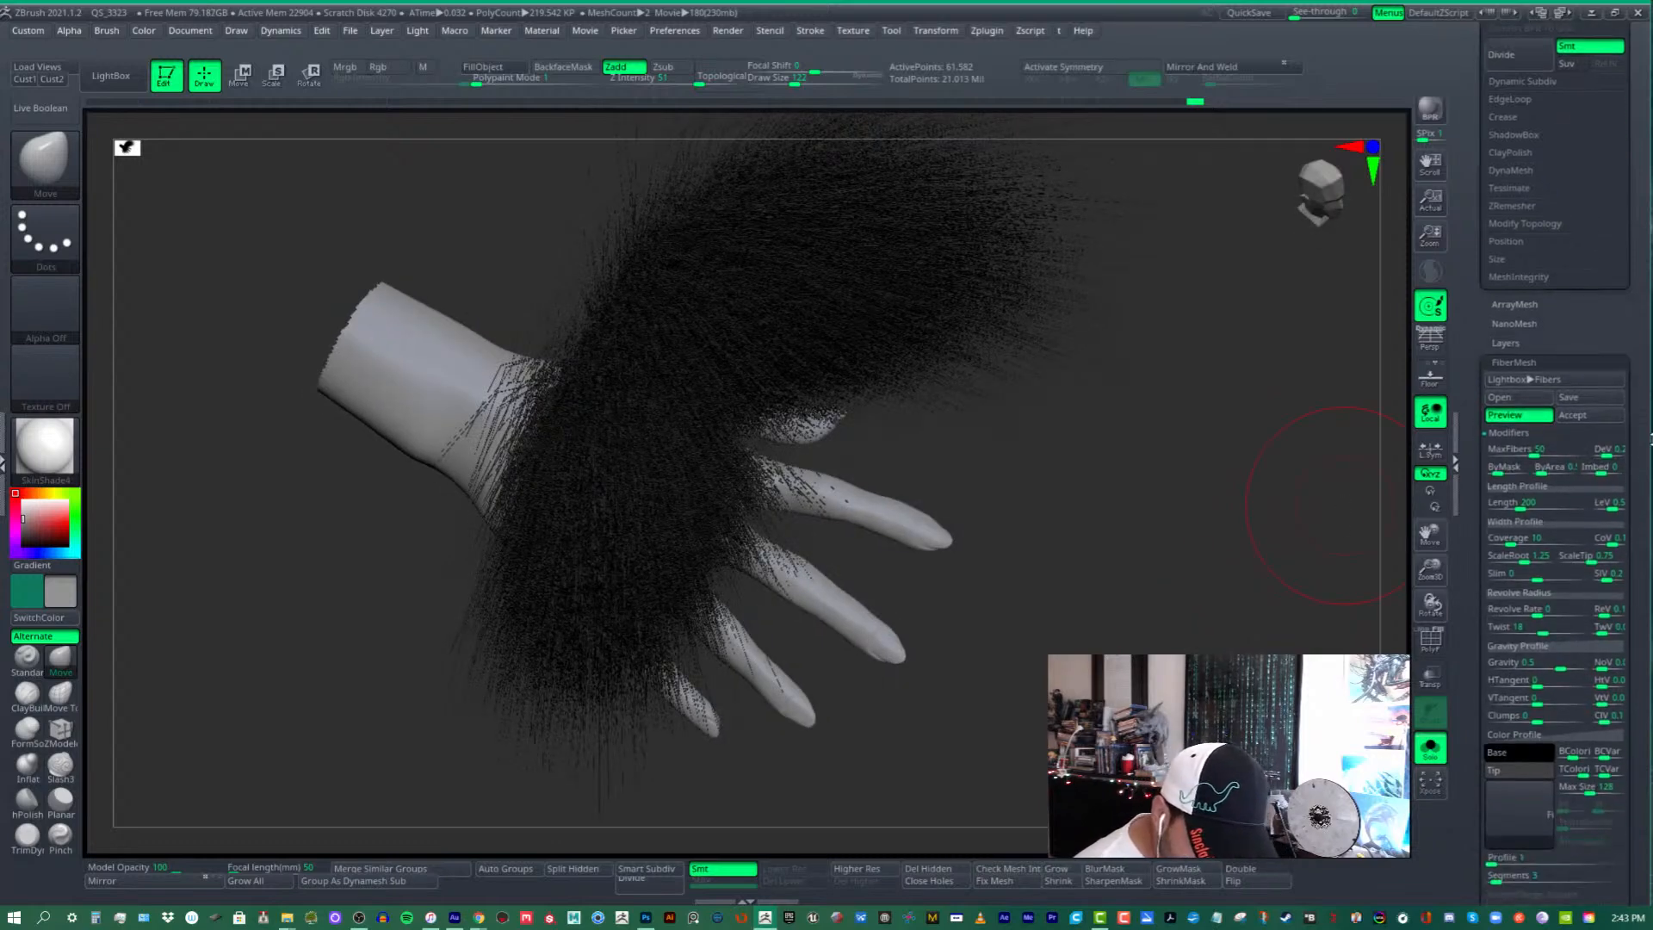
pyautogui.moveTo(1541, 451); pyautogui.dragTo(1507, 504)
pyautogui.moveTo(1338, 525); pyautogui.dragTo(1265, 574)
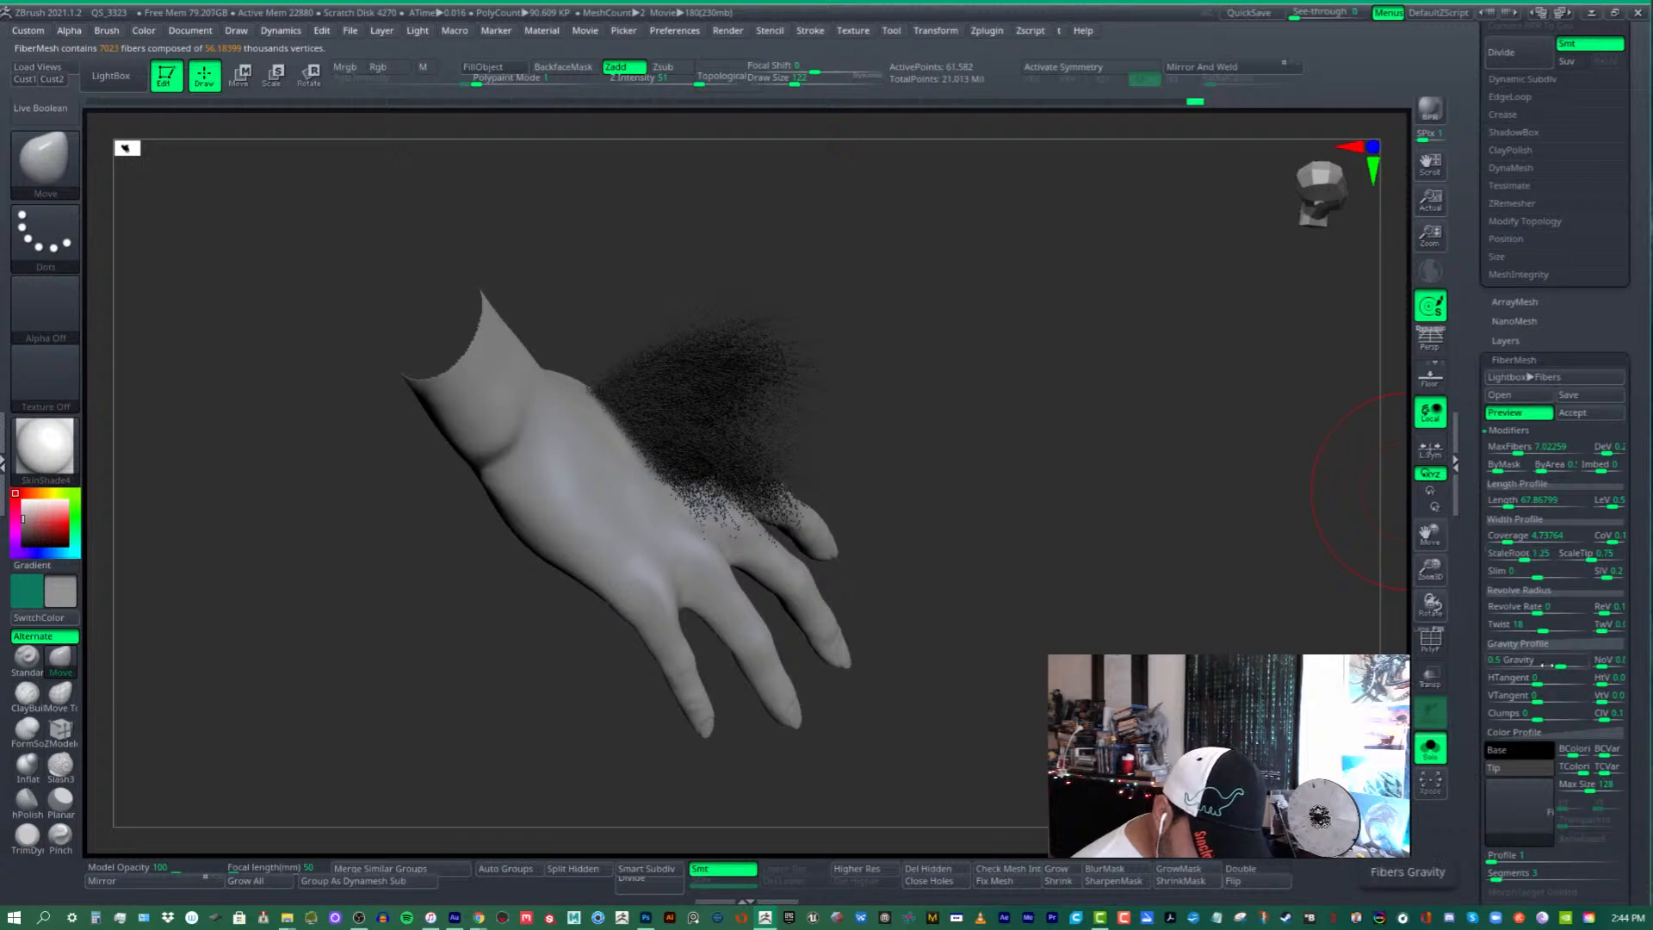
pyautogui.moveTo(1546, 665); pyautogui.dragTo(1541, 665)
pyautogui.moveTo(1555, 448); pyautogui.dragTo(1507, 452)
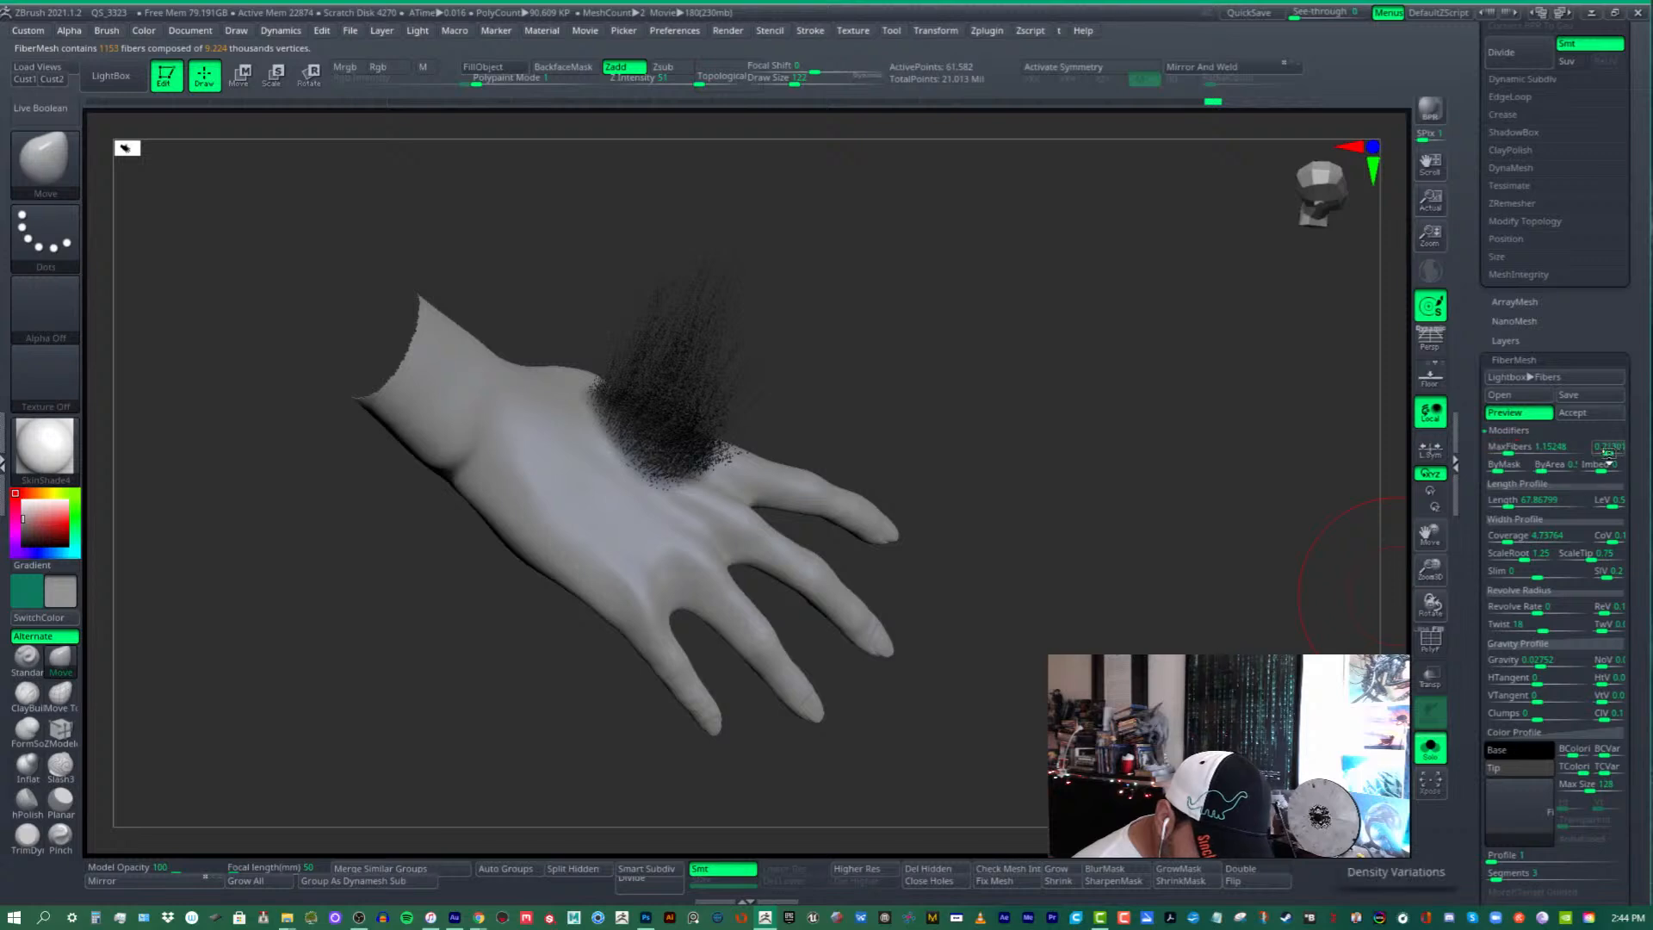
# - Shorten the fibers to a length of about 22.16 and raise their coverage to about 6.94
pyautogui.click(1608, 453)
pyautogui.moveTo(1507, 541); pyautogui.dragTo(1502, 502)
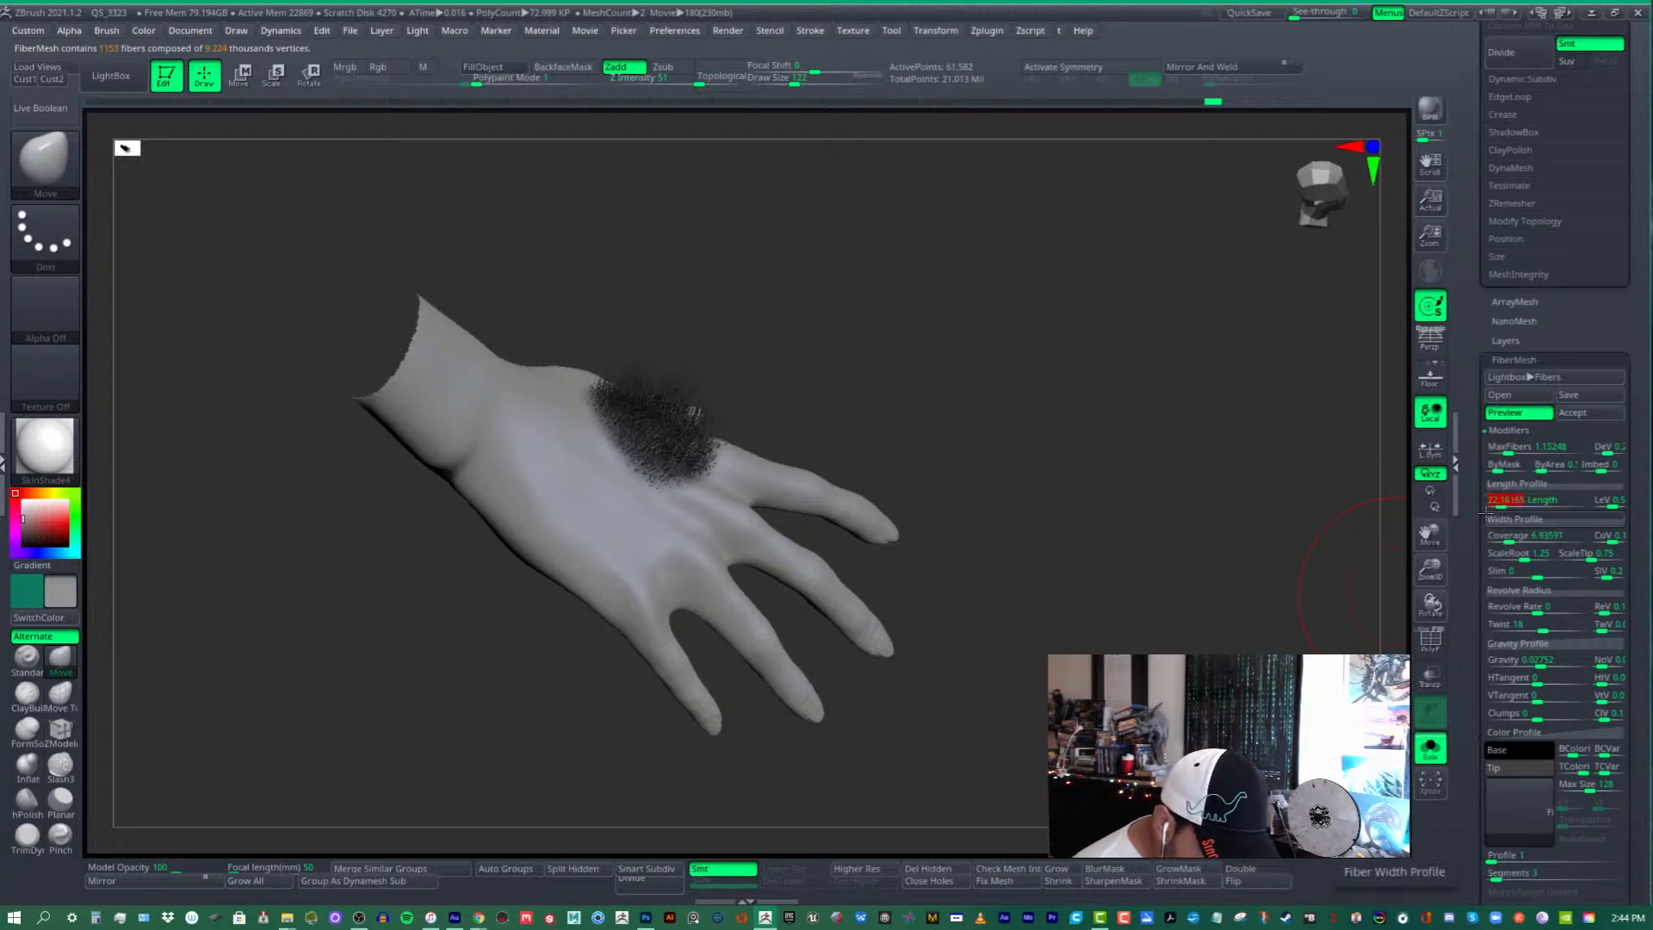
pyautogui.moveTo(1248, 597); pyautogui.dragTo(757, 441, button='right')
pyautogui.keyDown('ctrl'); pyautogui.moveTo(708, 501); pyautogui.dragTo(1097, 557, button='right'); pyautogui.keyUp('ctrl')
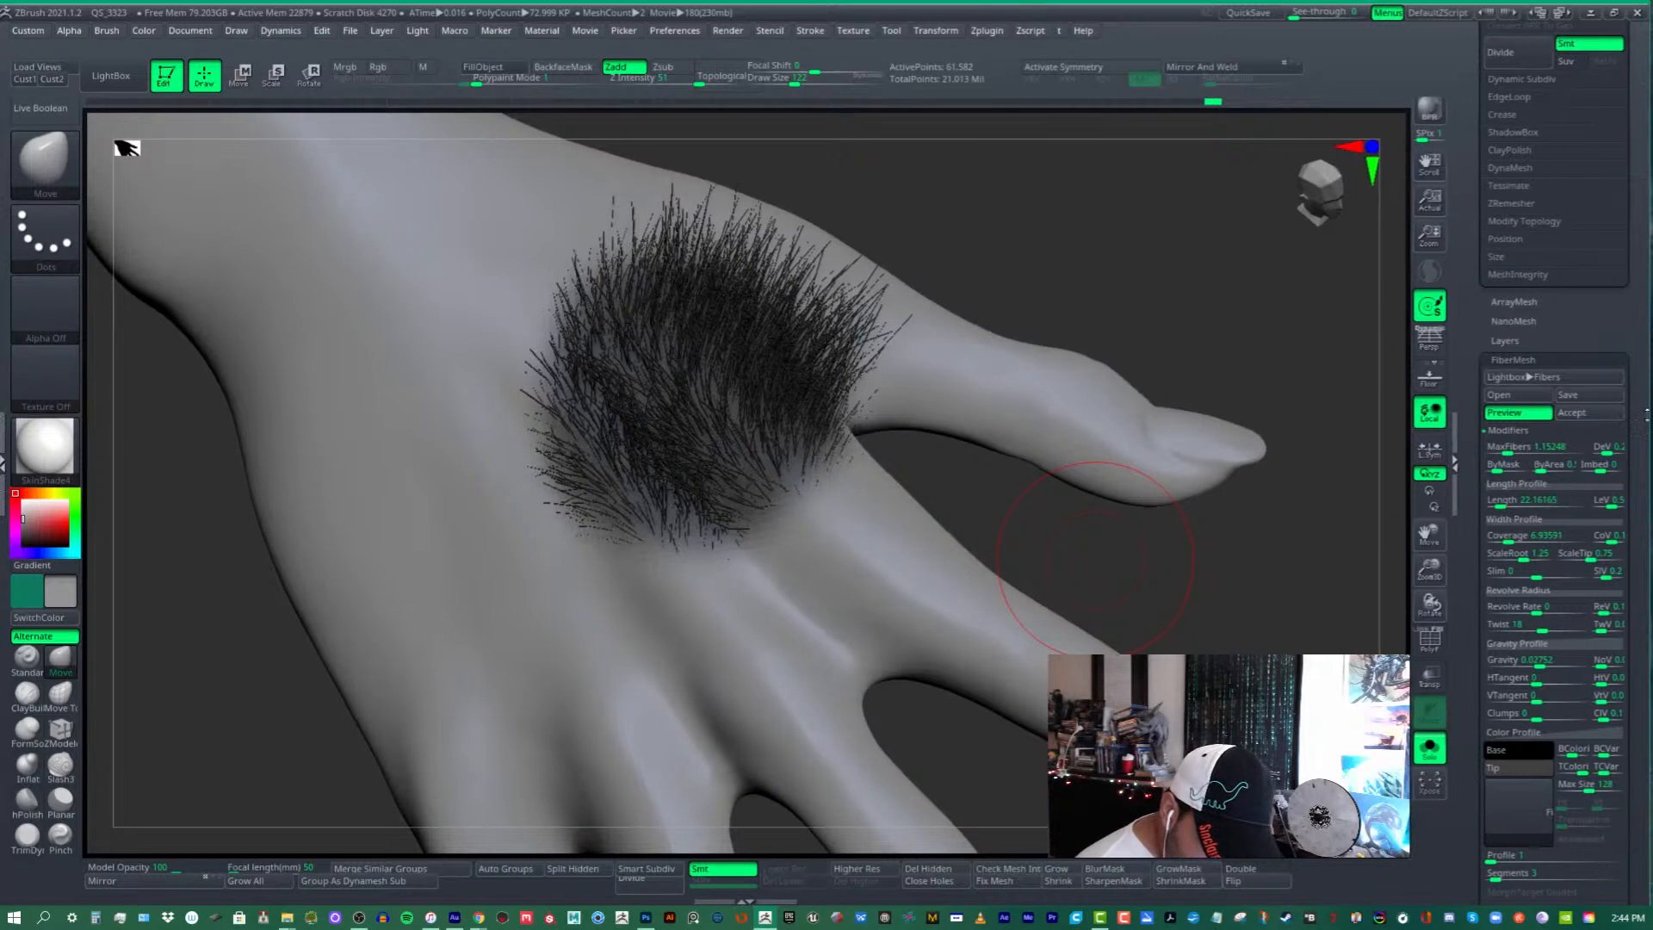
# - Color the fibers with a red base and a magenta tip
pyautogui.scroll(-5, 1634, 465)
pyautogui.click(1536, 427)
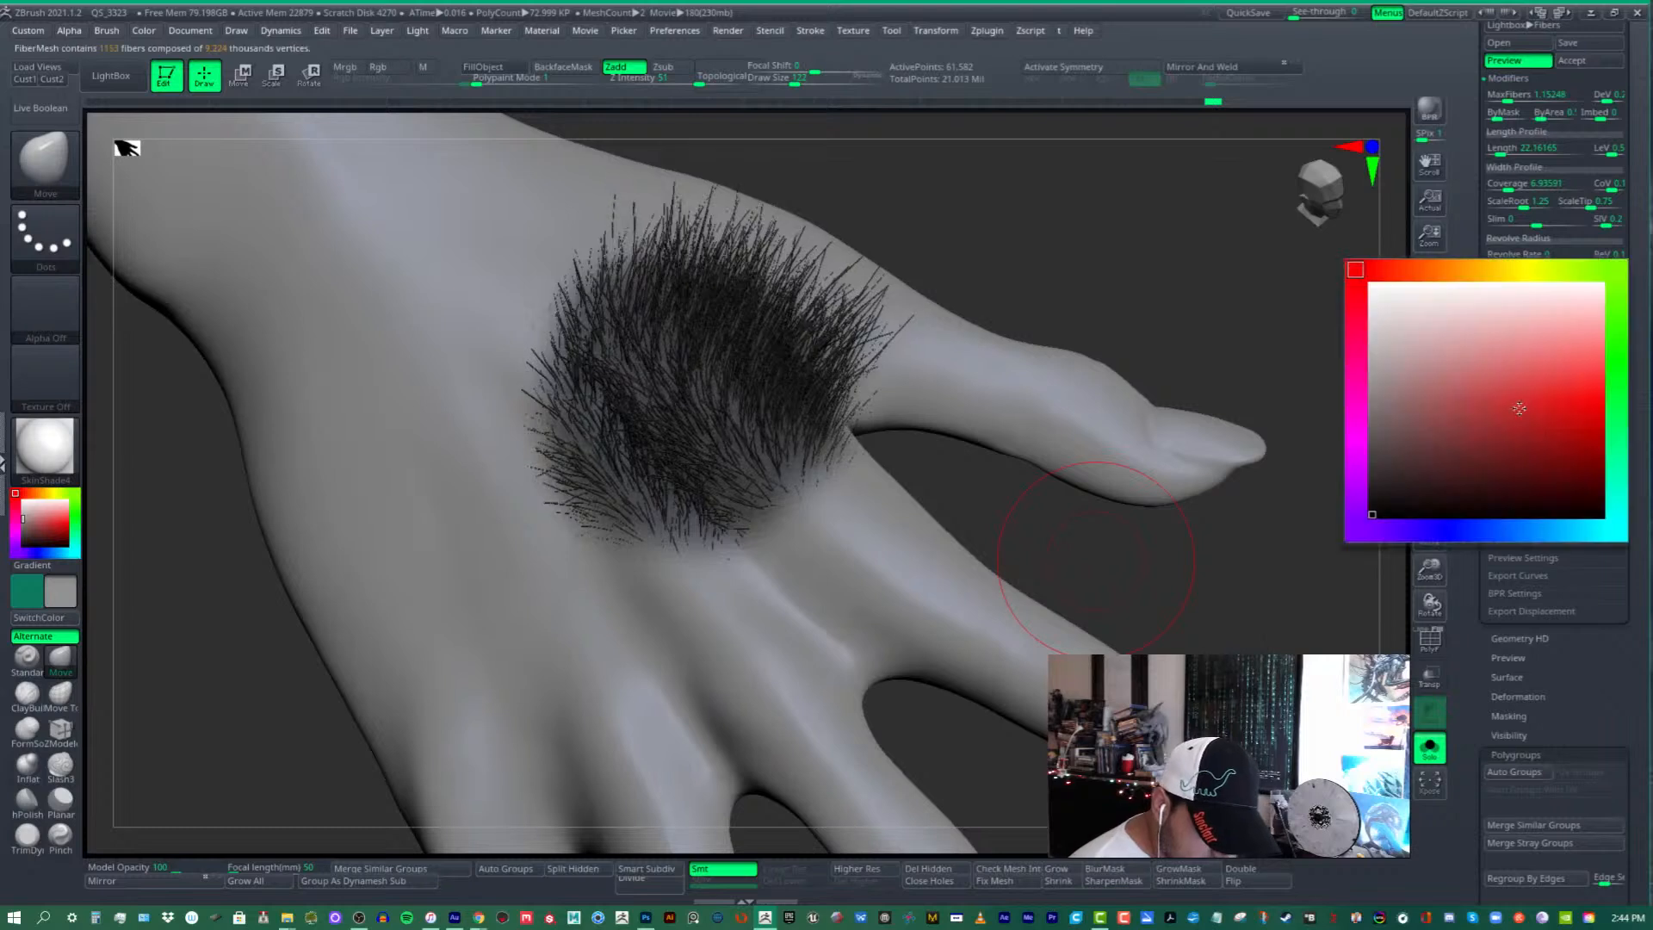
pyautogui.click(1532, 424)
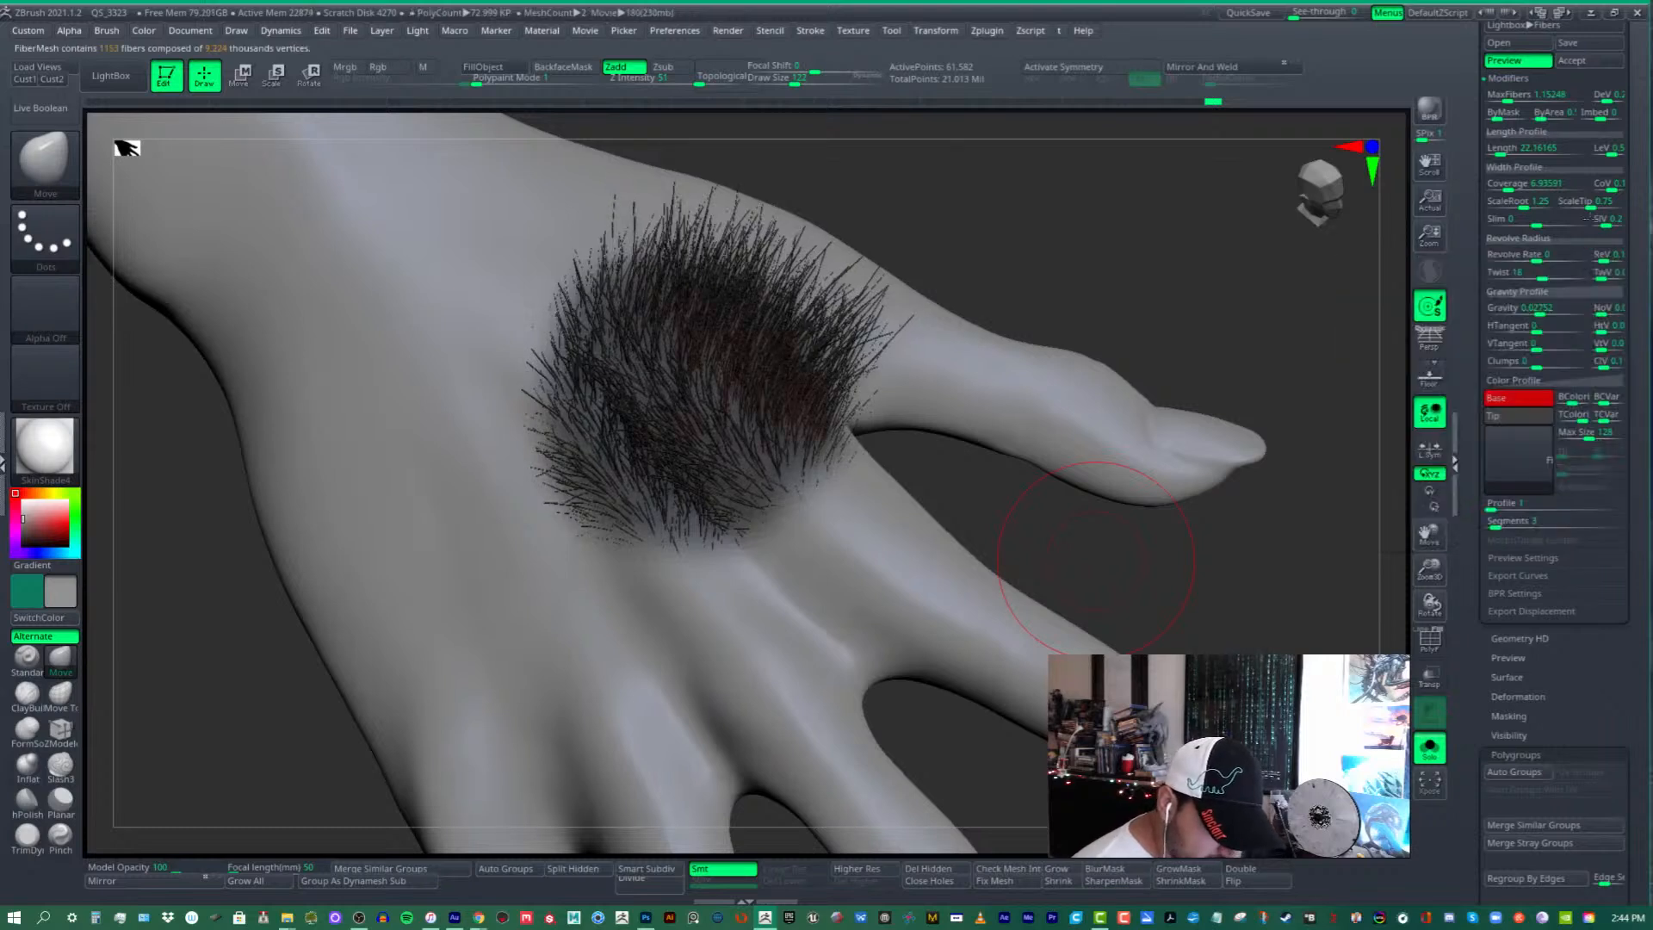
pyautogui.click(1524, 420)
pyautogui.click(1354, 445)
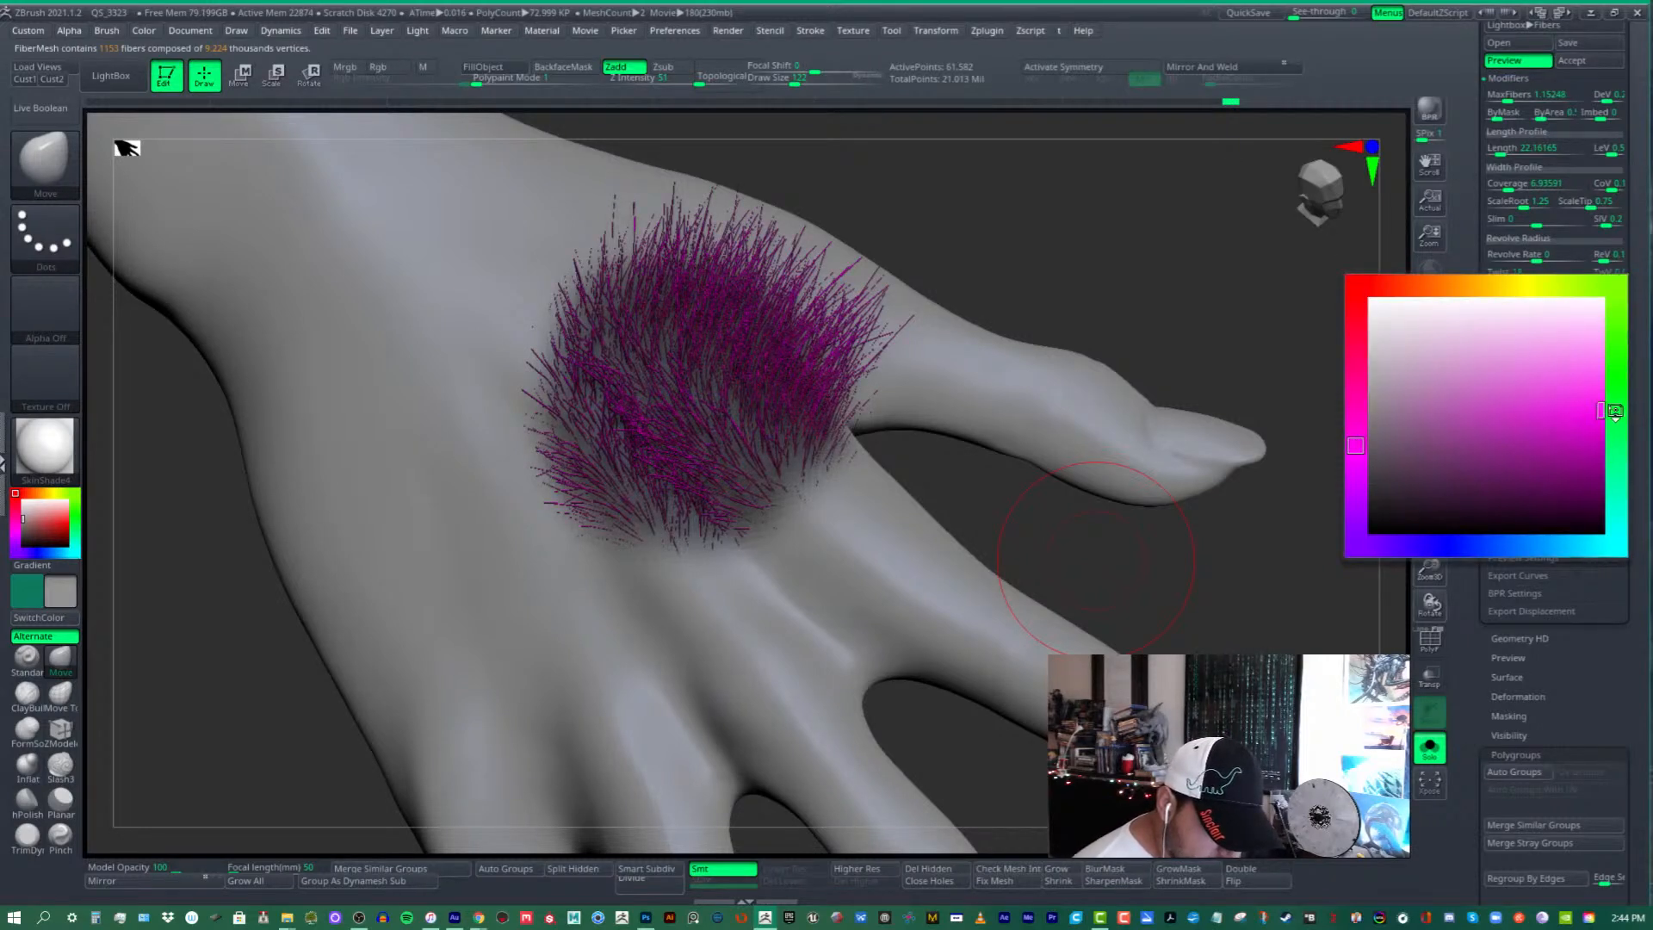
pyautogui.moveTo(1070, 470)
pyautogui.mouseDown(button='right')
pyautogui.moveTo(885, 392)
pyautogui.moveTo(1382, 488)
pyautogui.mouseUp(button='right')
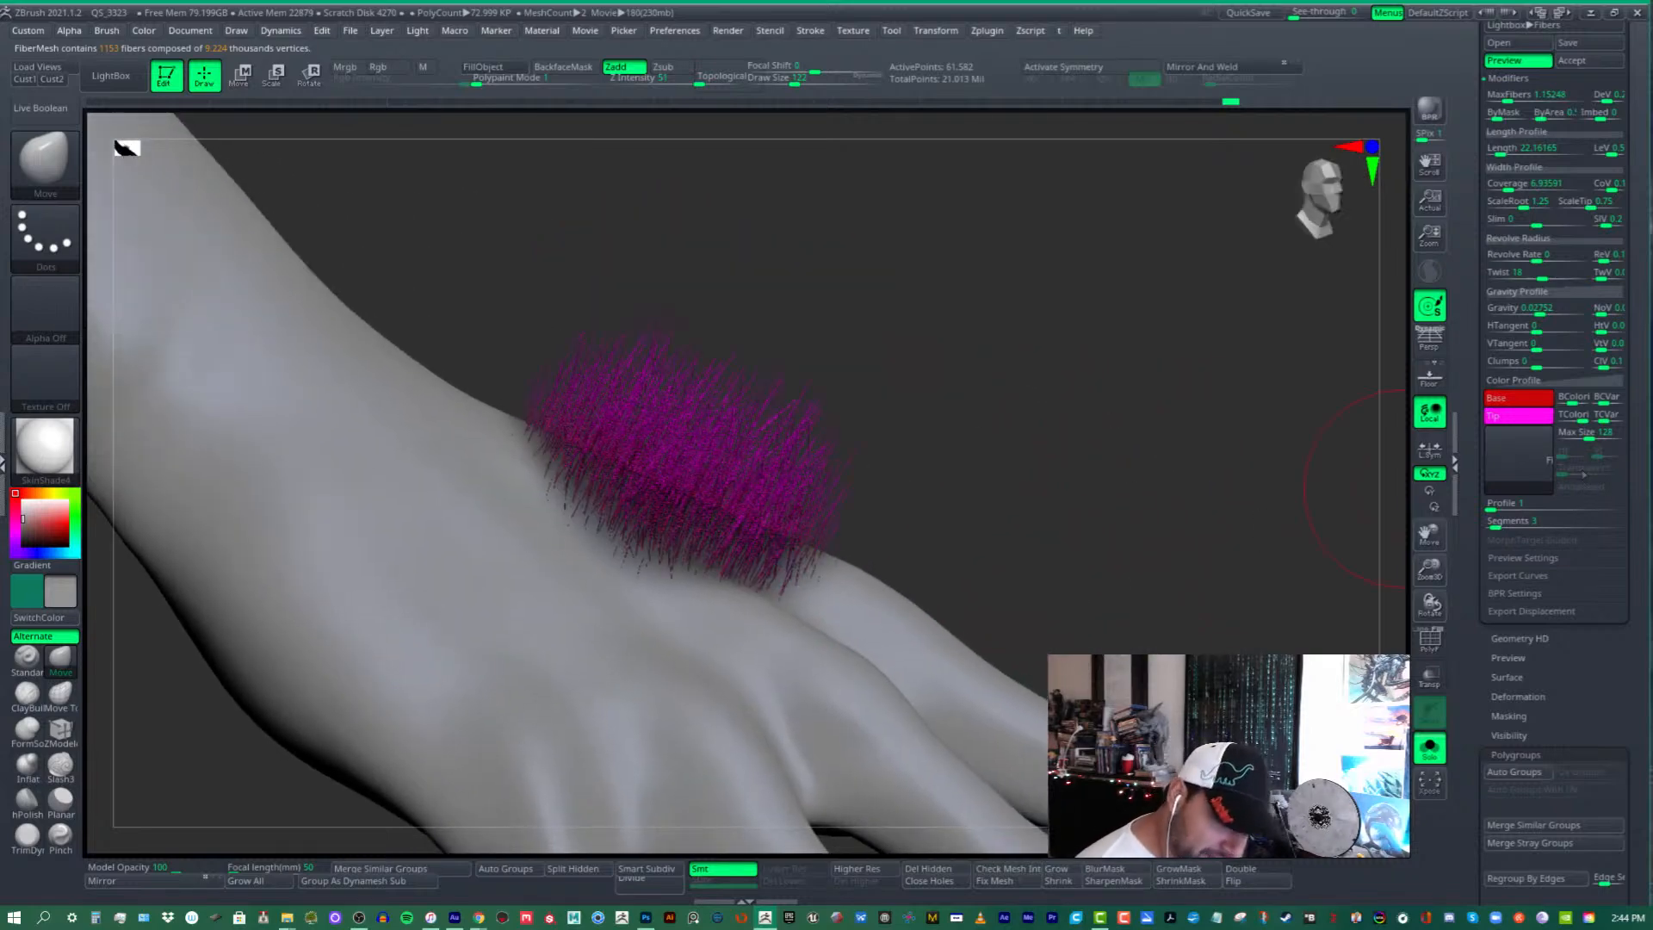
pyautogui.click(1543, 558)
pyautogui.moveTo(1586, 203); pyautogui.dragTo(1550, 326)
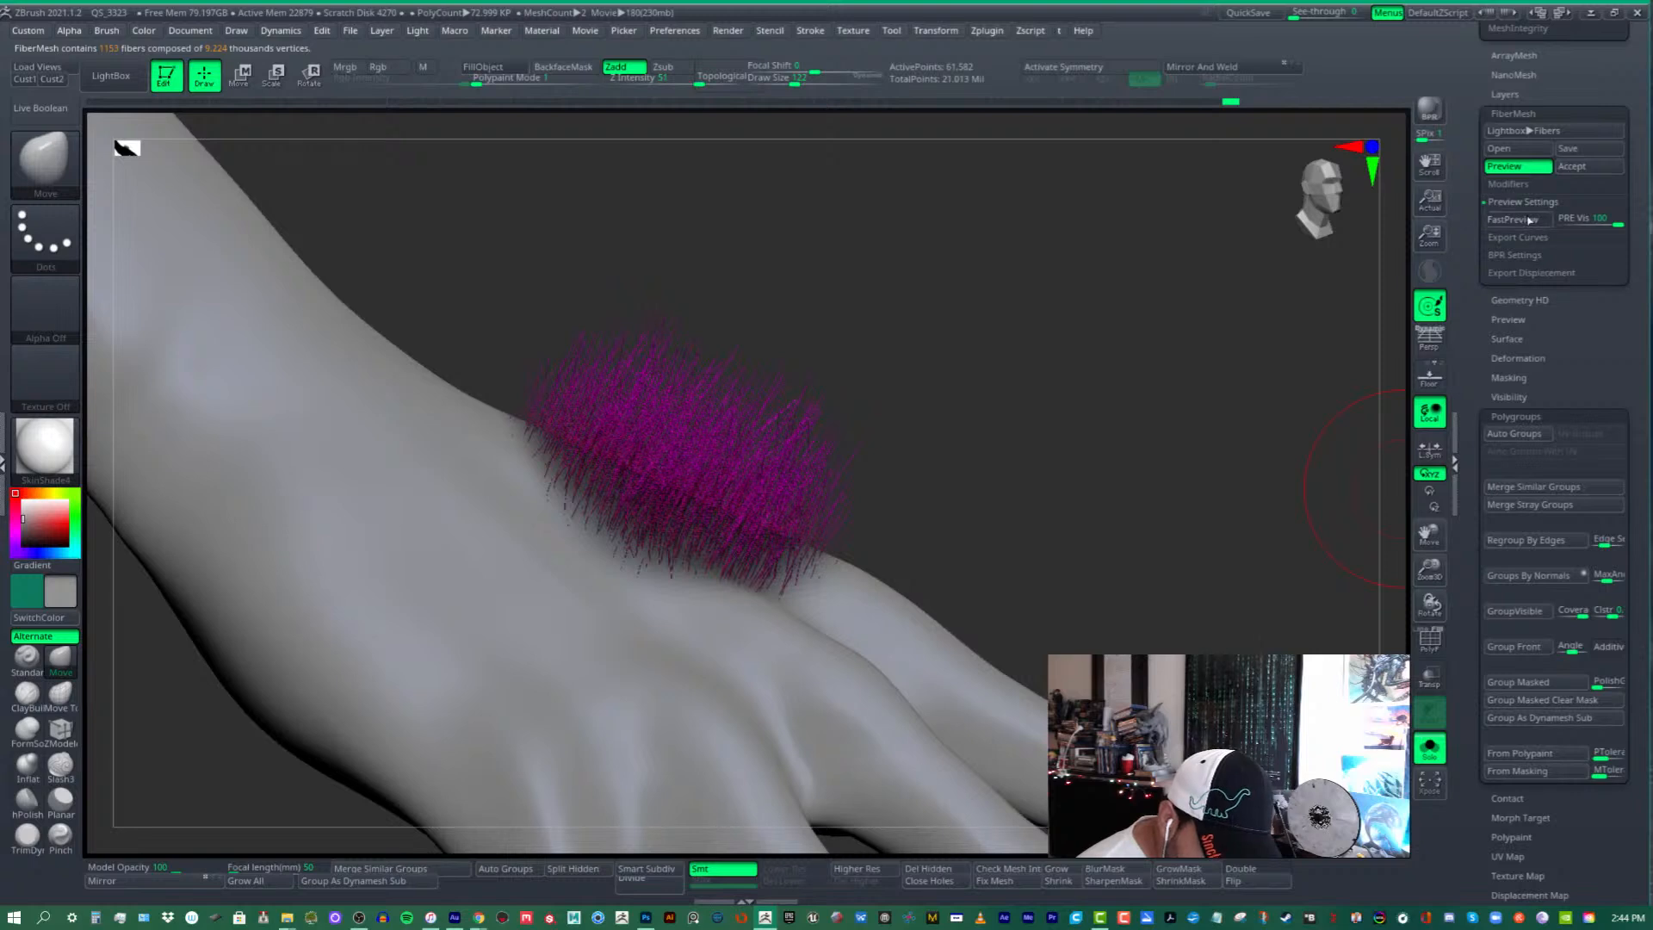
pyautogui.click(1590, 205)
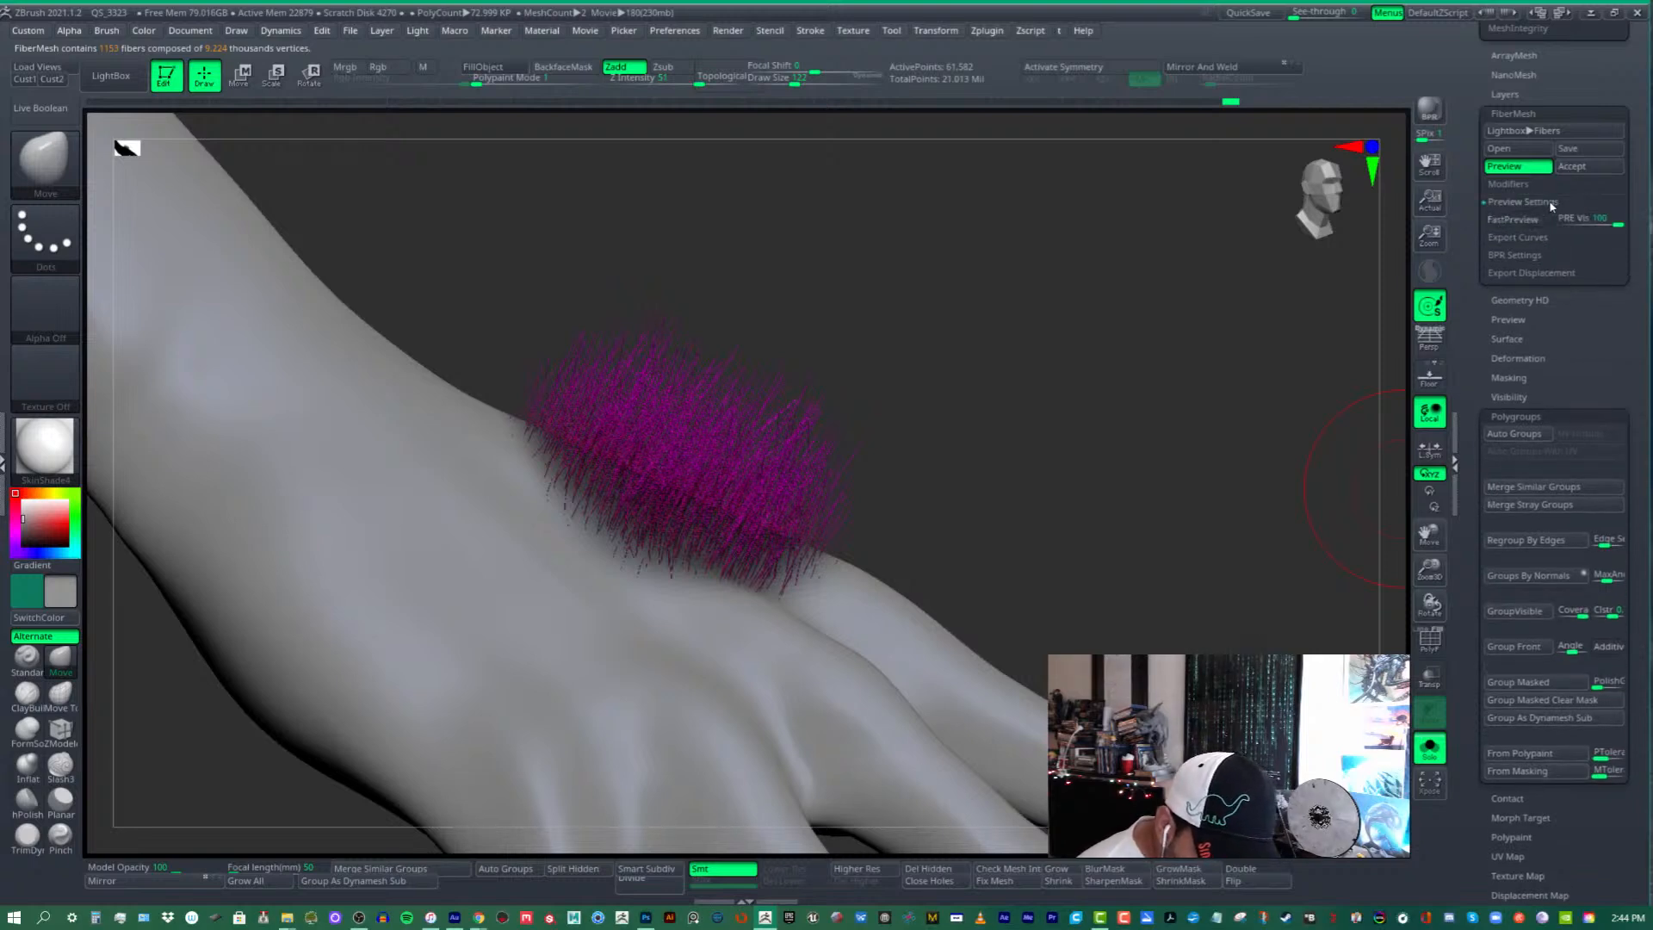
pyautogui.click(1508, 183)
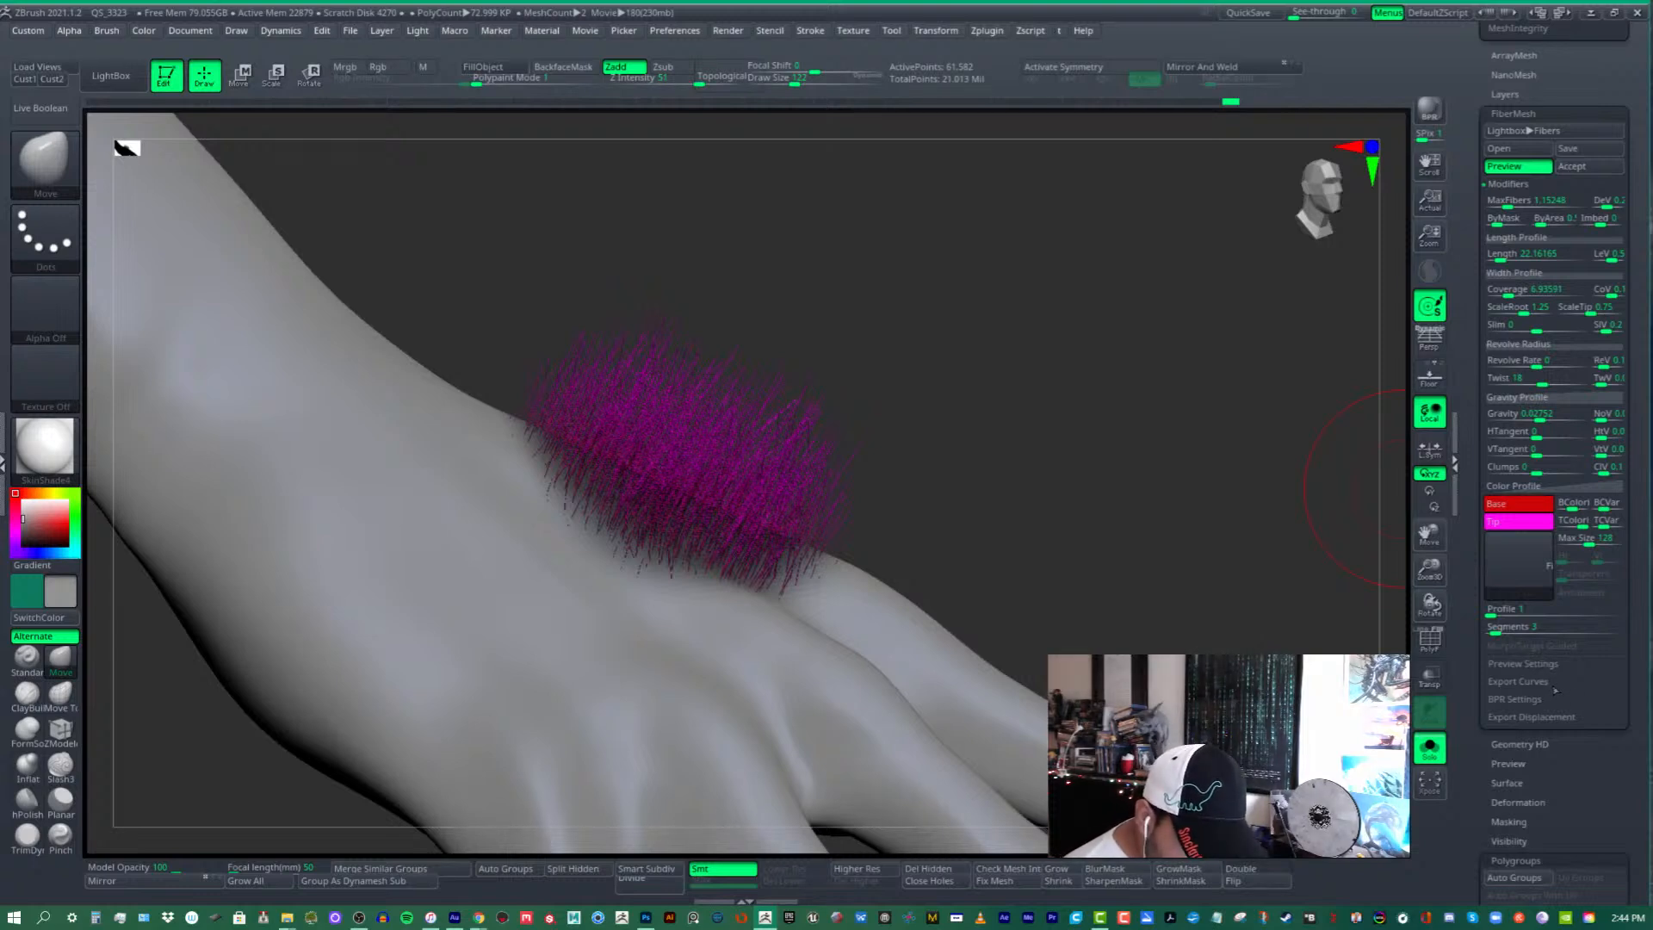
# - Export the fibers as curves to an OBJ file named "Hair Curves1" in the Cupid-Psyche_2020 folder
pyautogui.click(1540, 682)
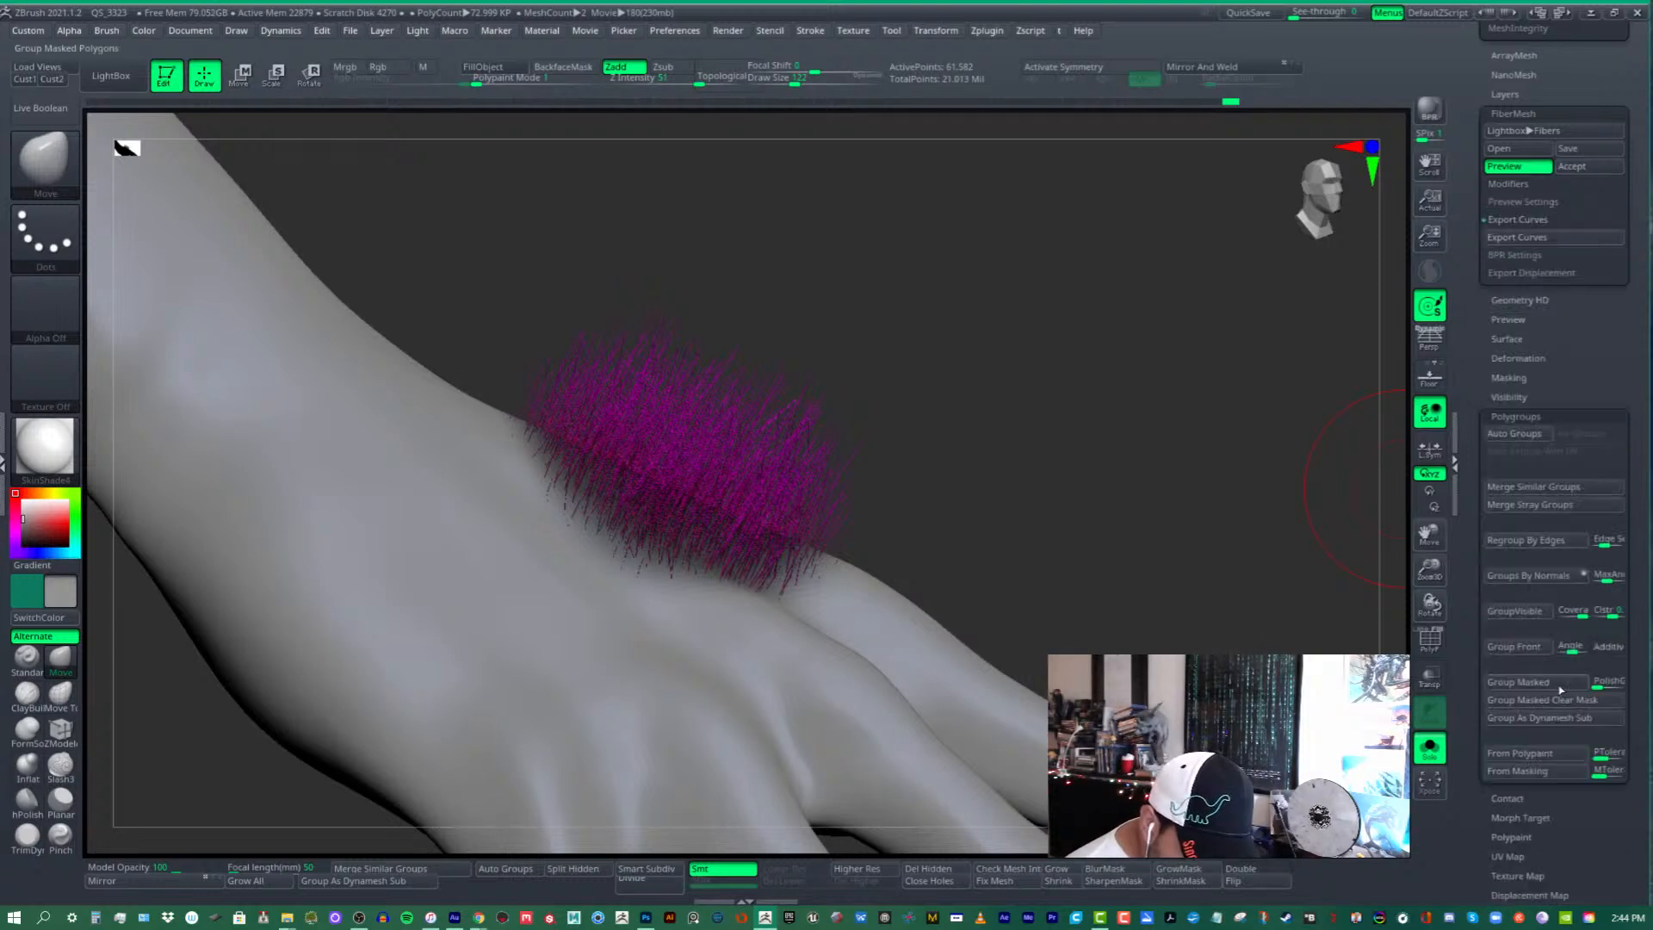
pyautogui.click(1562, 241)
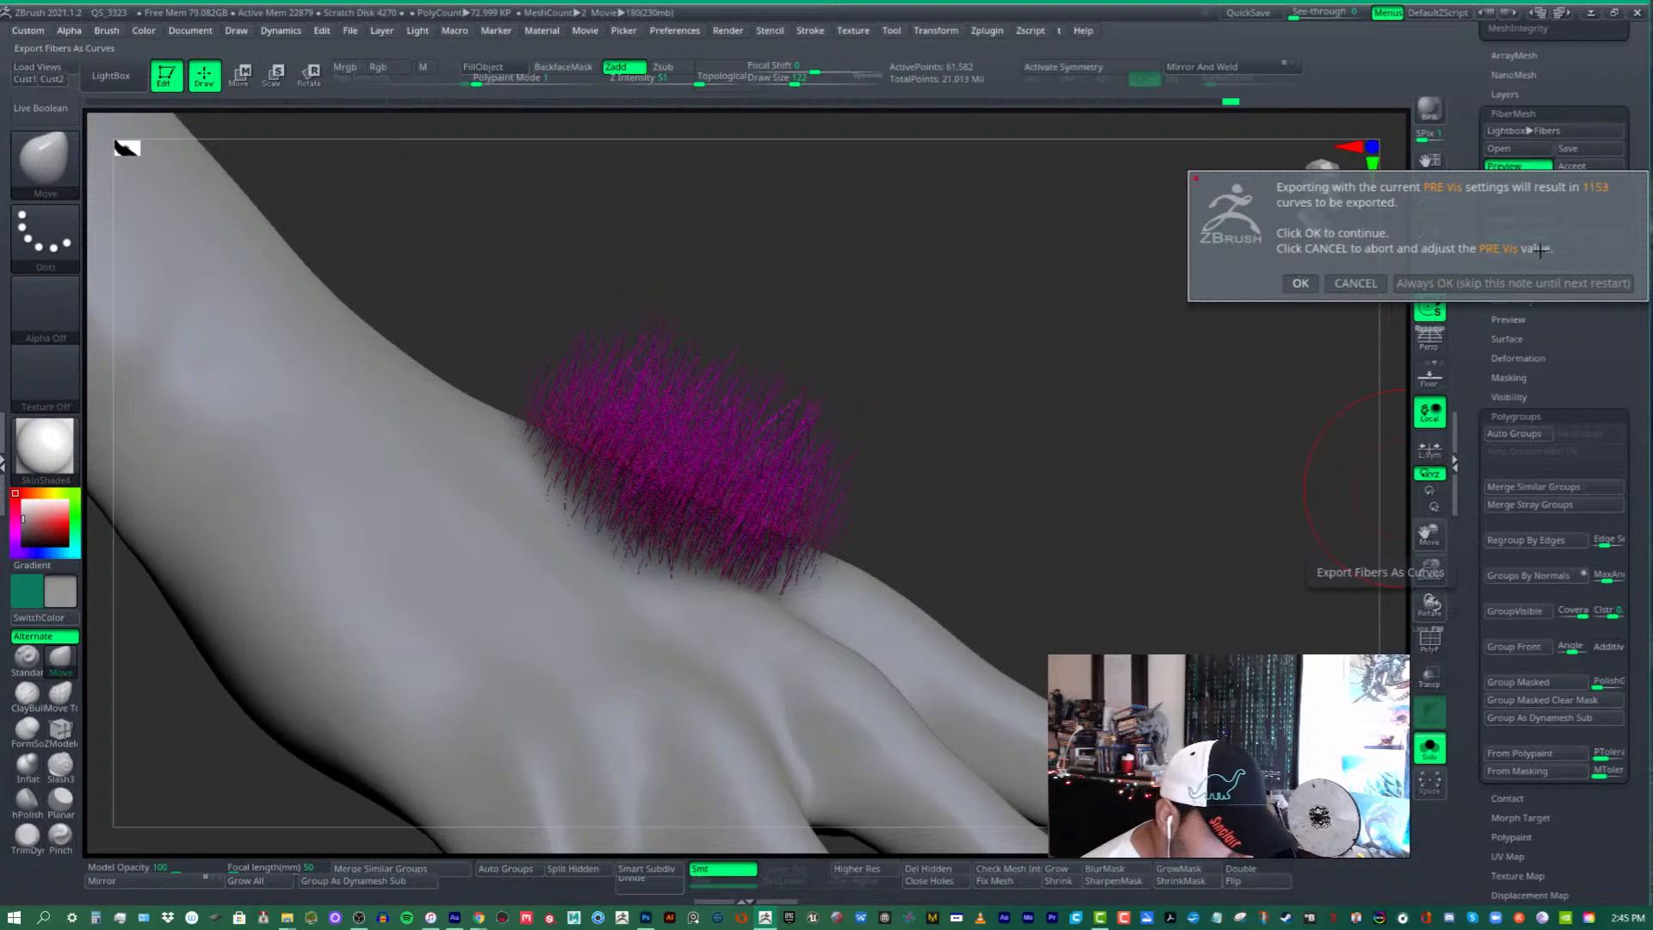
pyautogui.click(1300, 283)
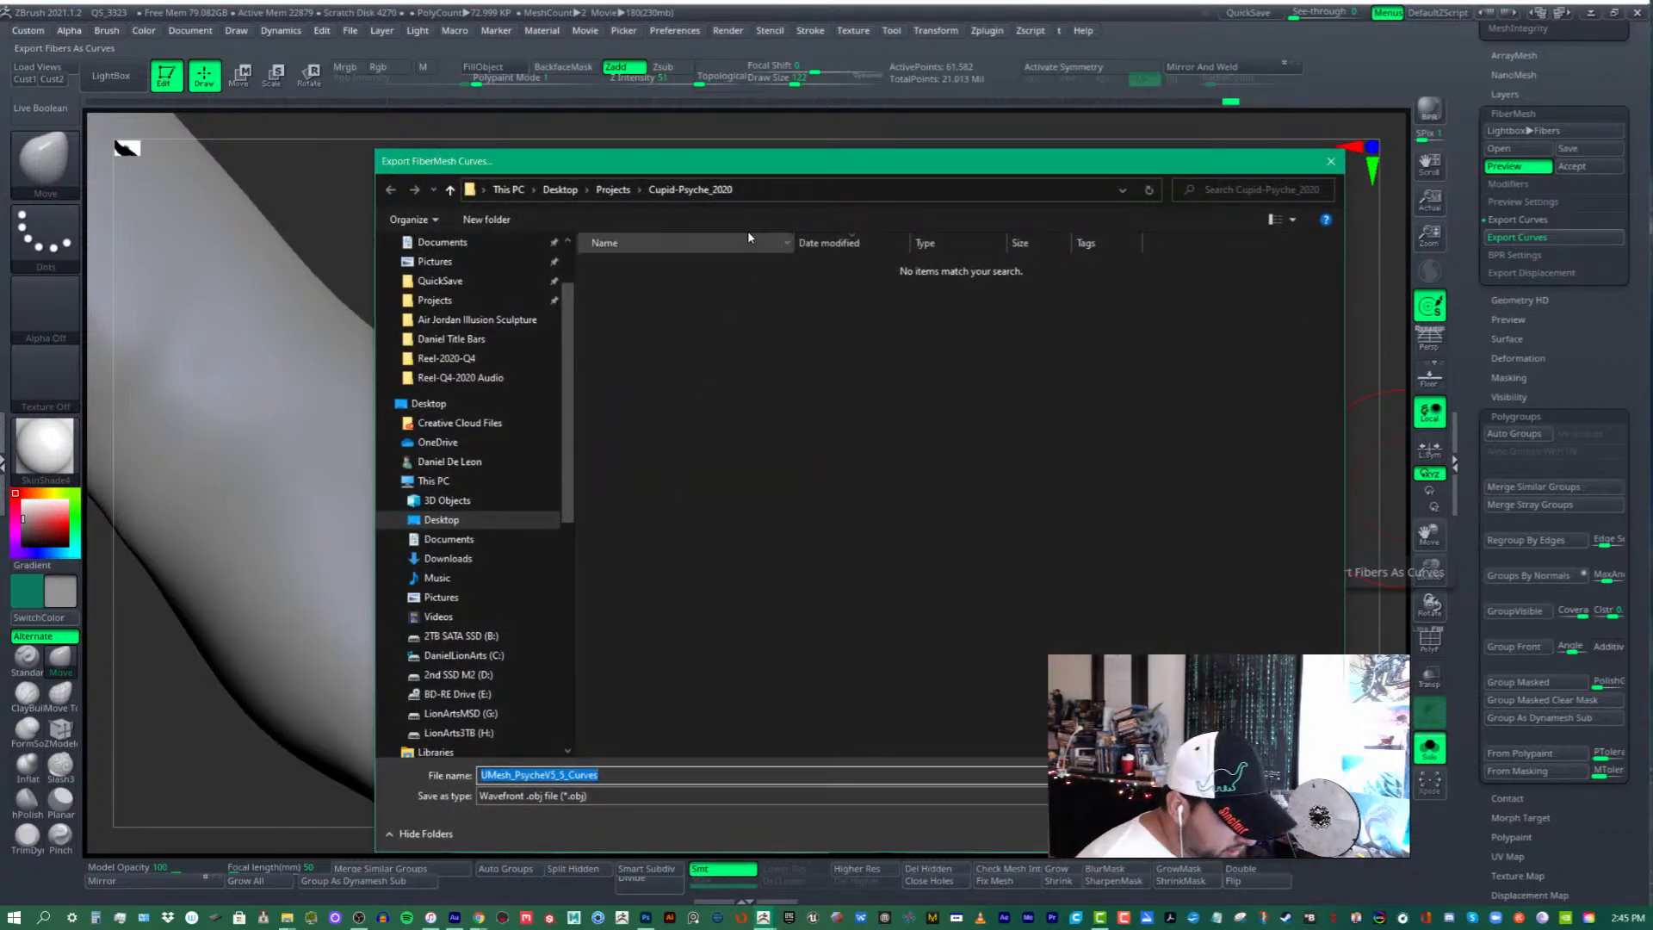
pyautogui.write('H')
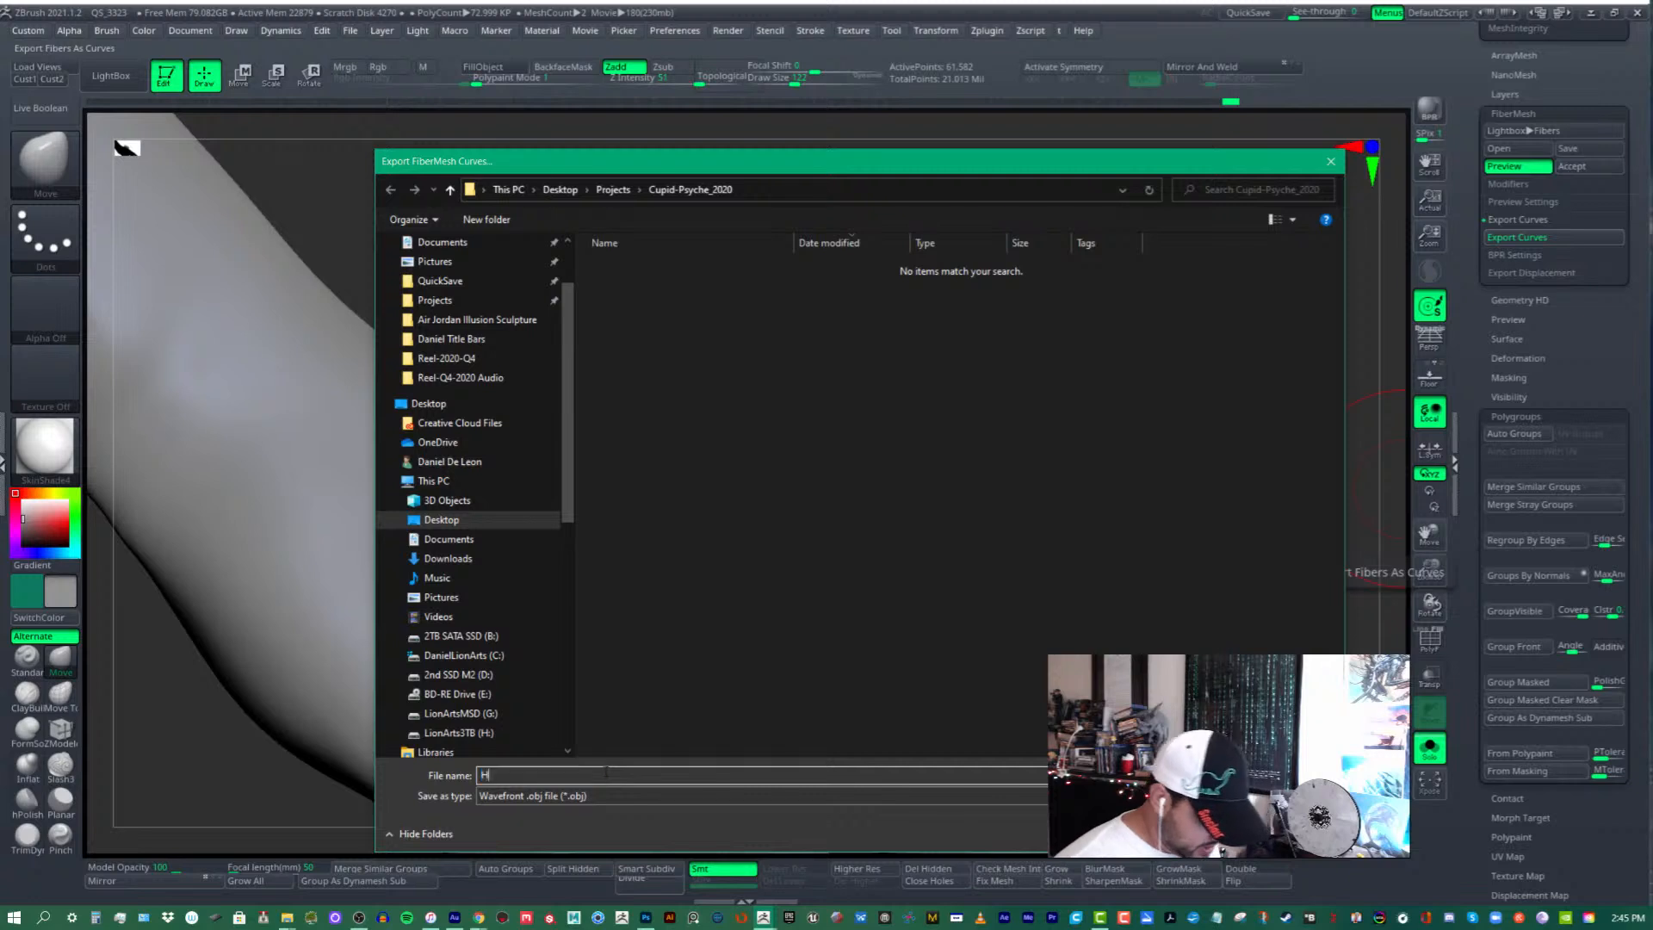
pyautogui.write('air Curv4s')
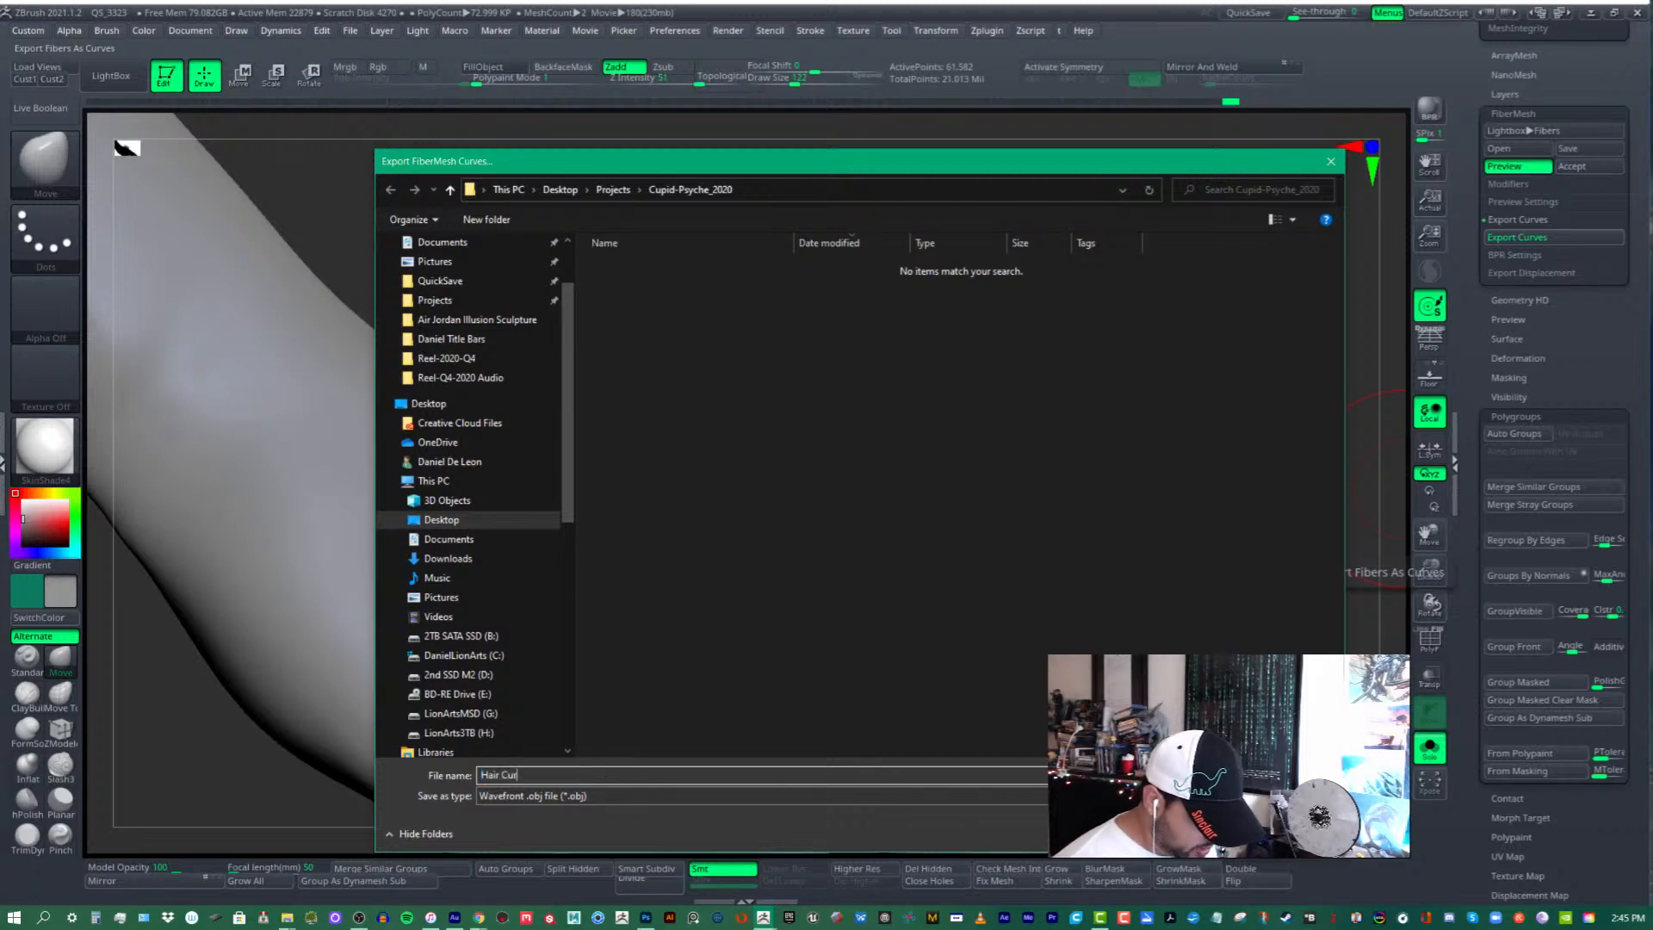
pyautogui.press('BackSpace')
pyautogui.press('BackSpace')
pyautogui.write('es')
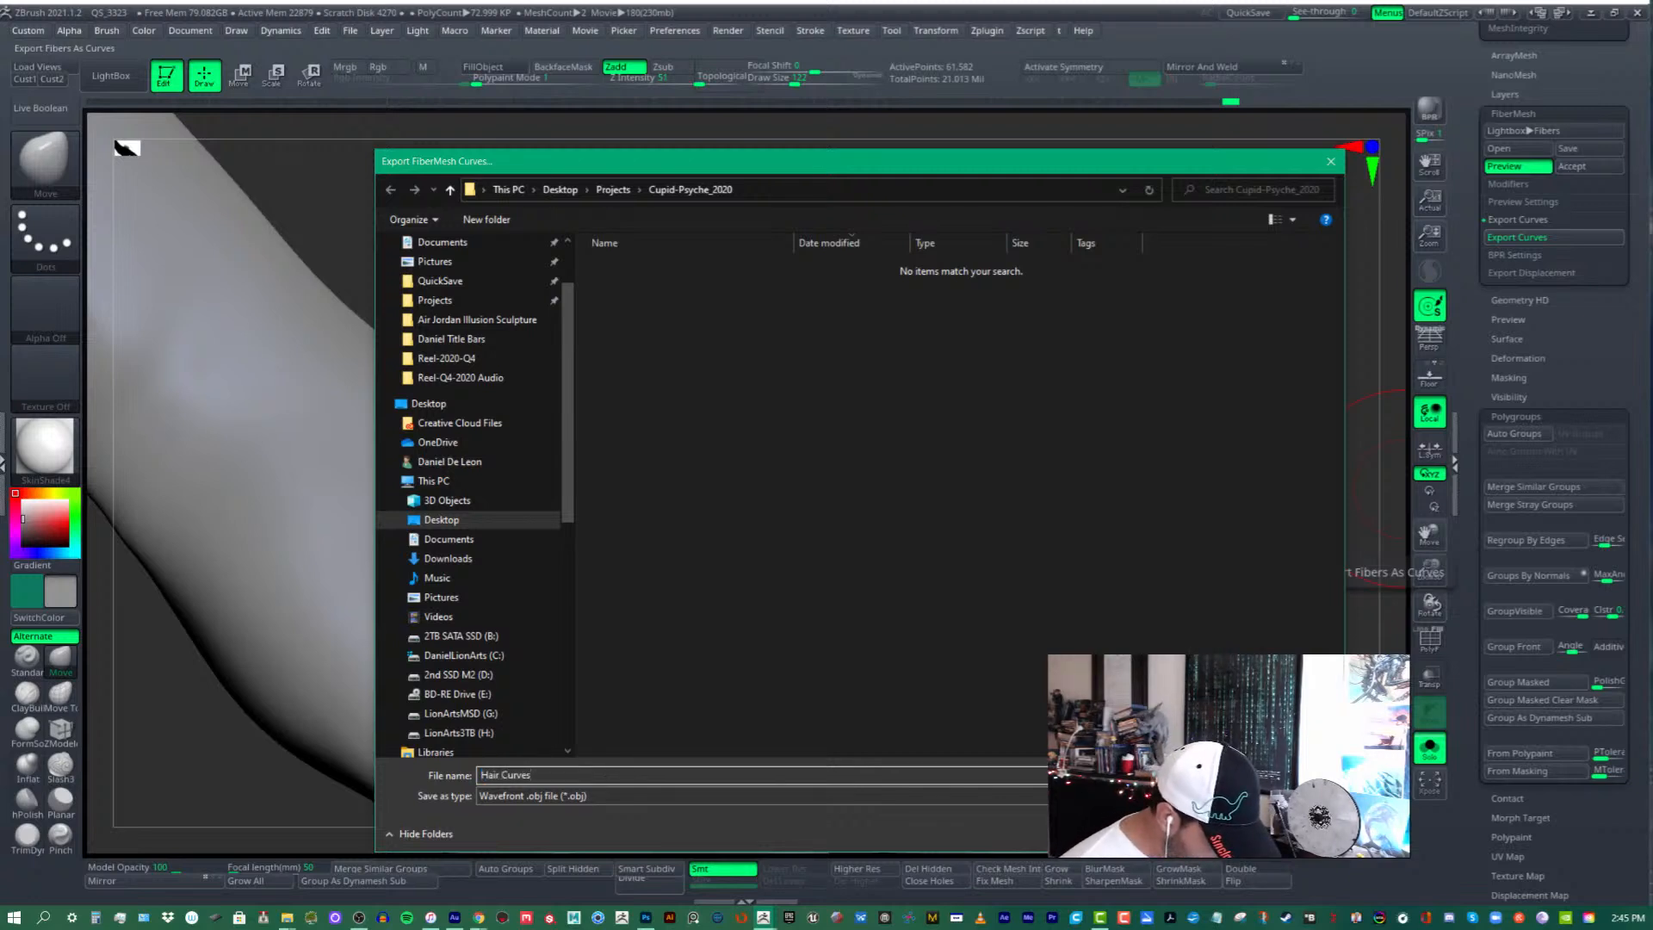
pyautogui.write('1')
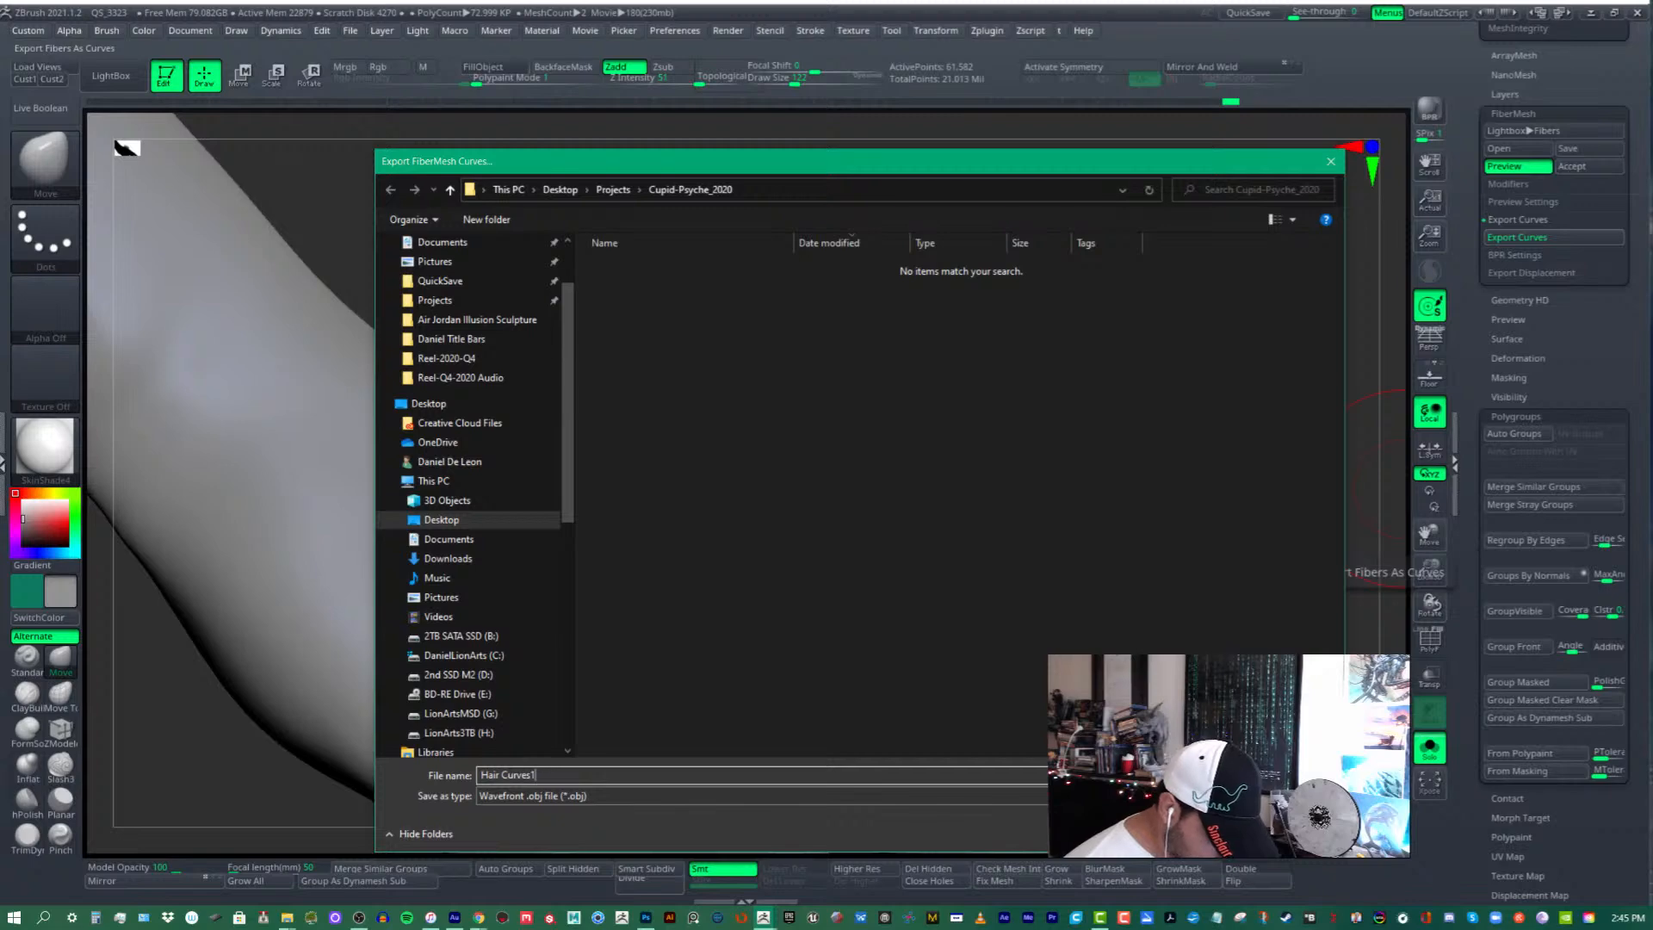
pyautogui.press('Return')
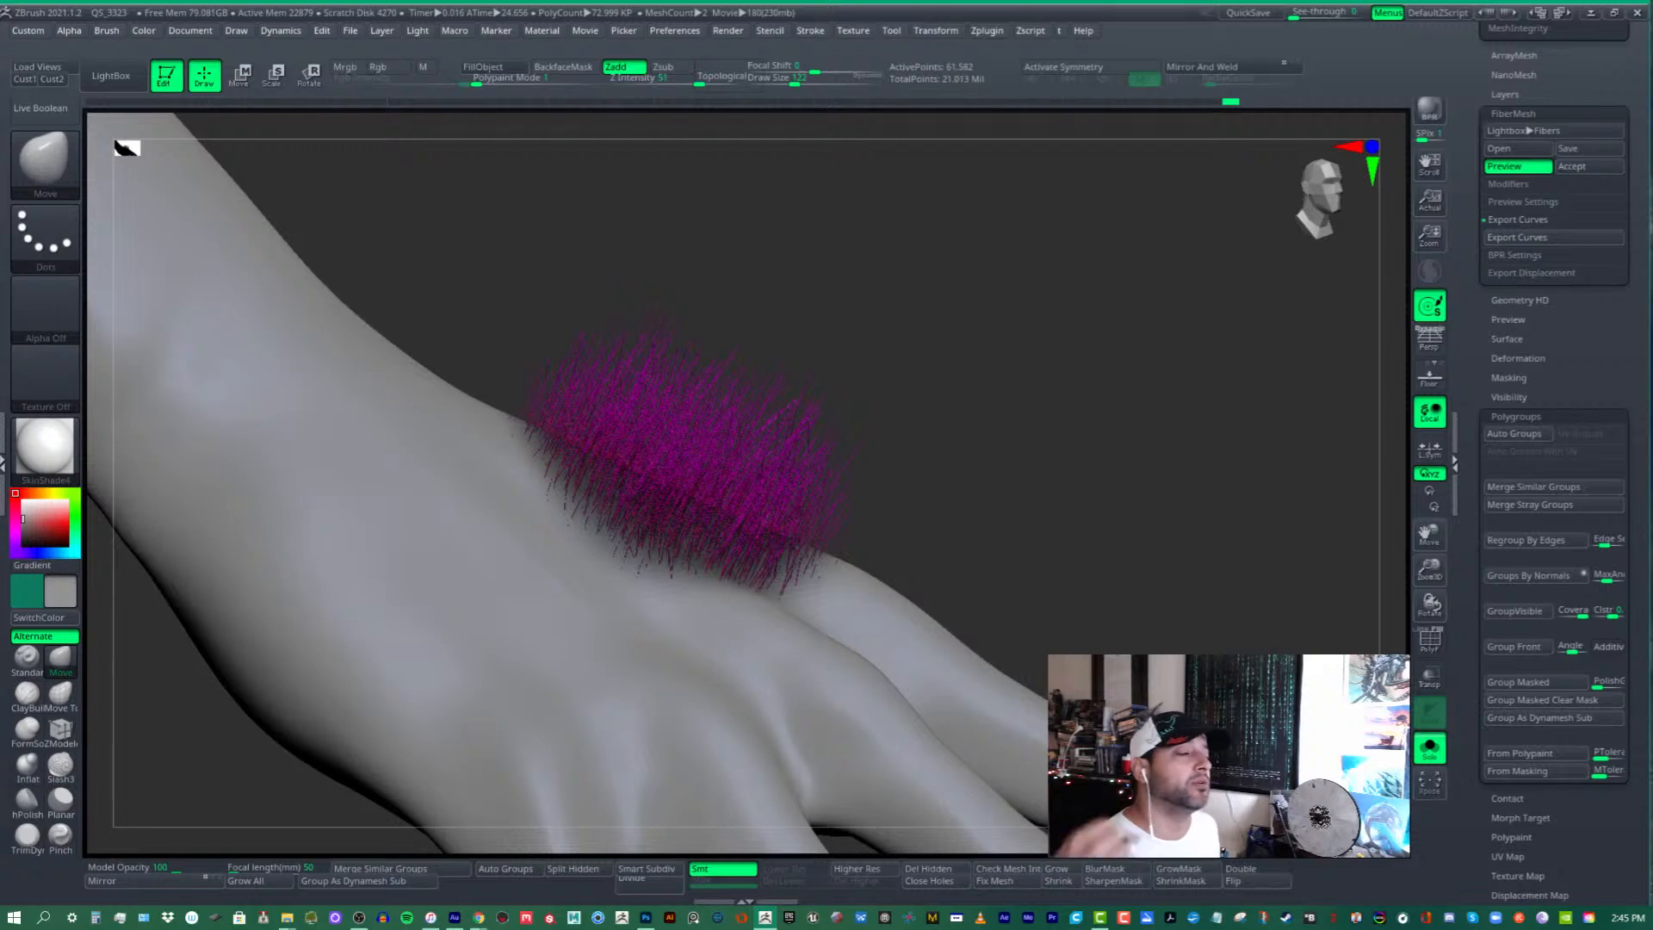
# - Set the fiber Profile to 3 sides and inspect individual fibers up close
pyautogui.moveTo(1067, 484); pyautogui.dragTo(1054, 449)
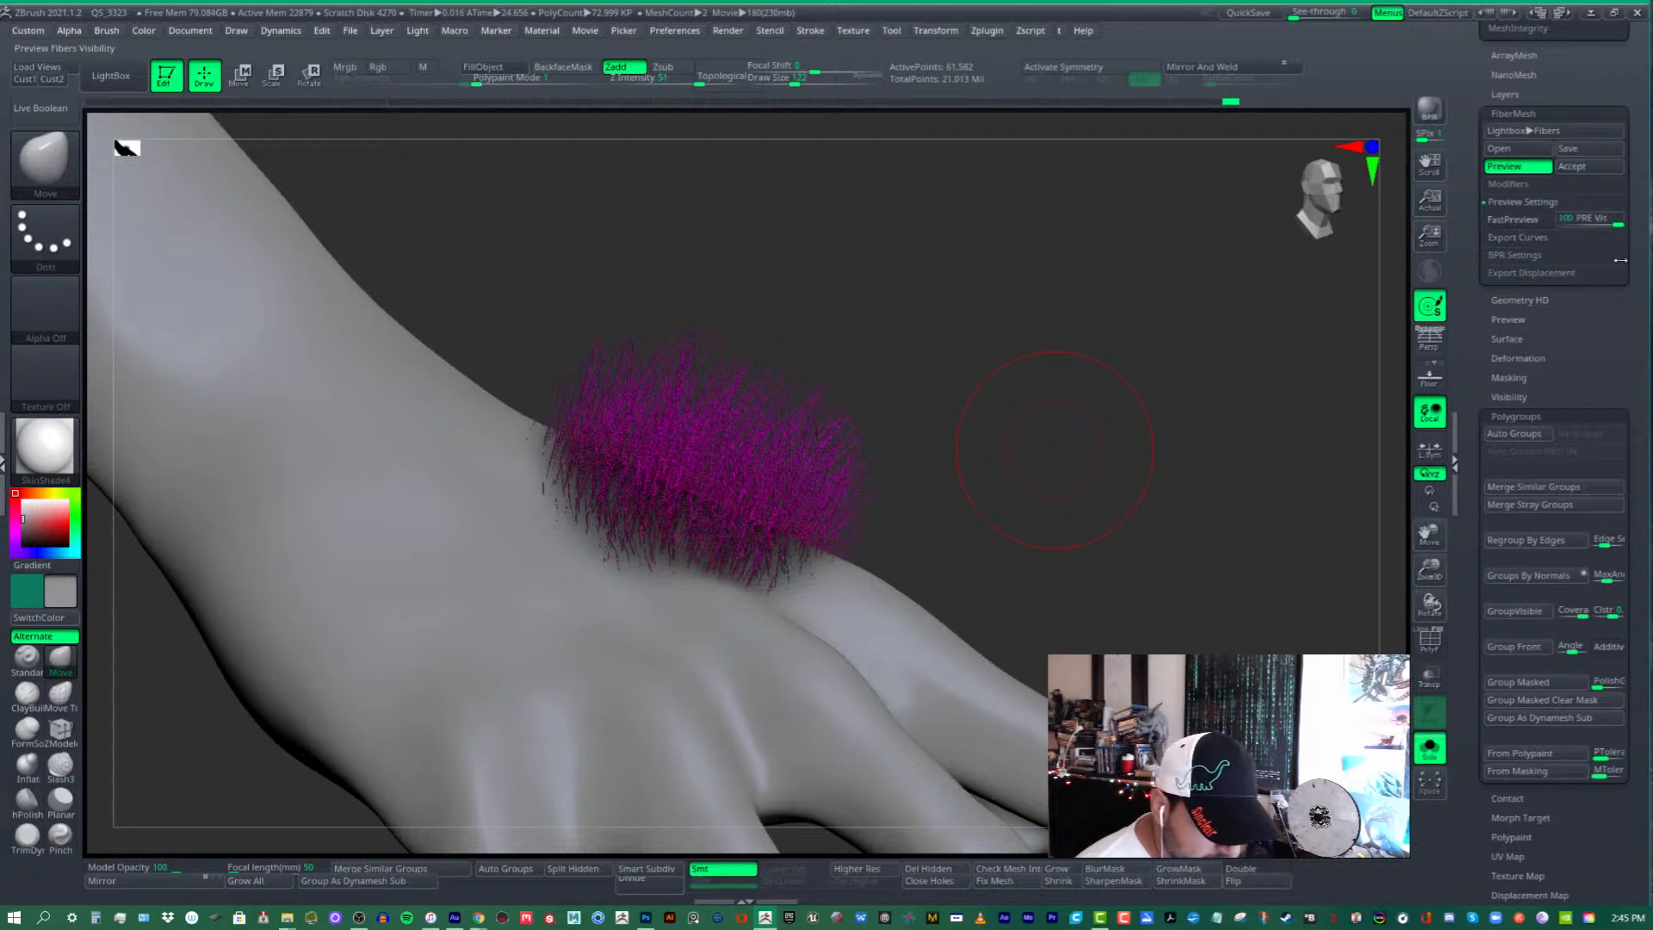
pyautogui.click(1537, 185)
pyautogui.scroll(-4, 1541, 395)
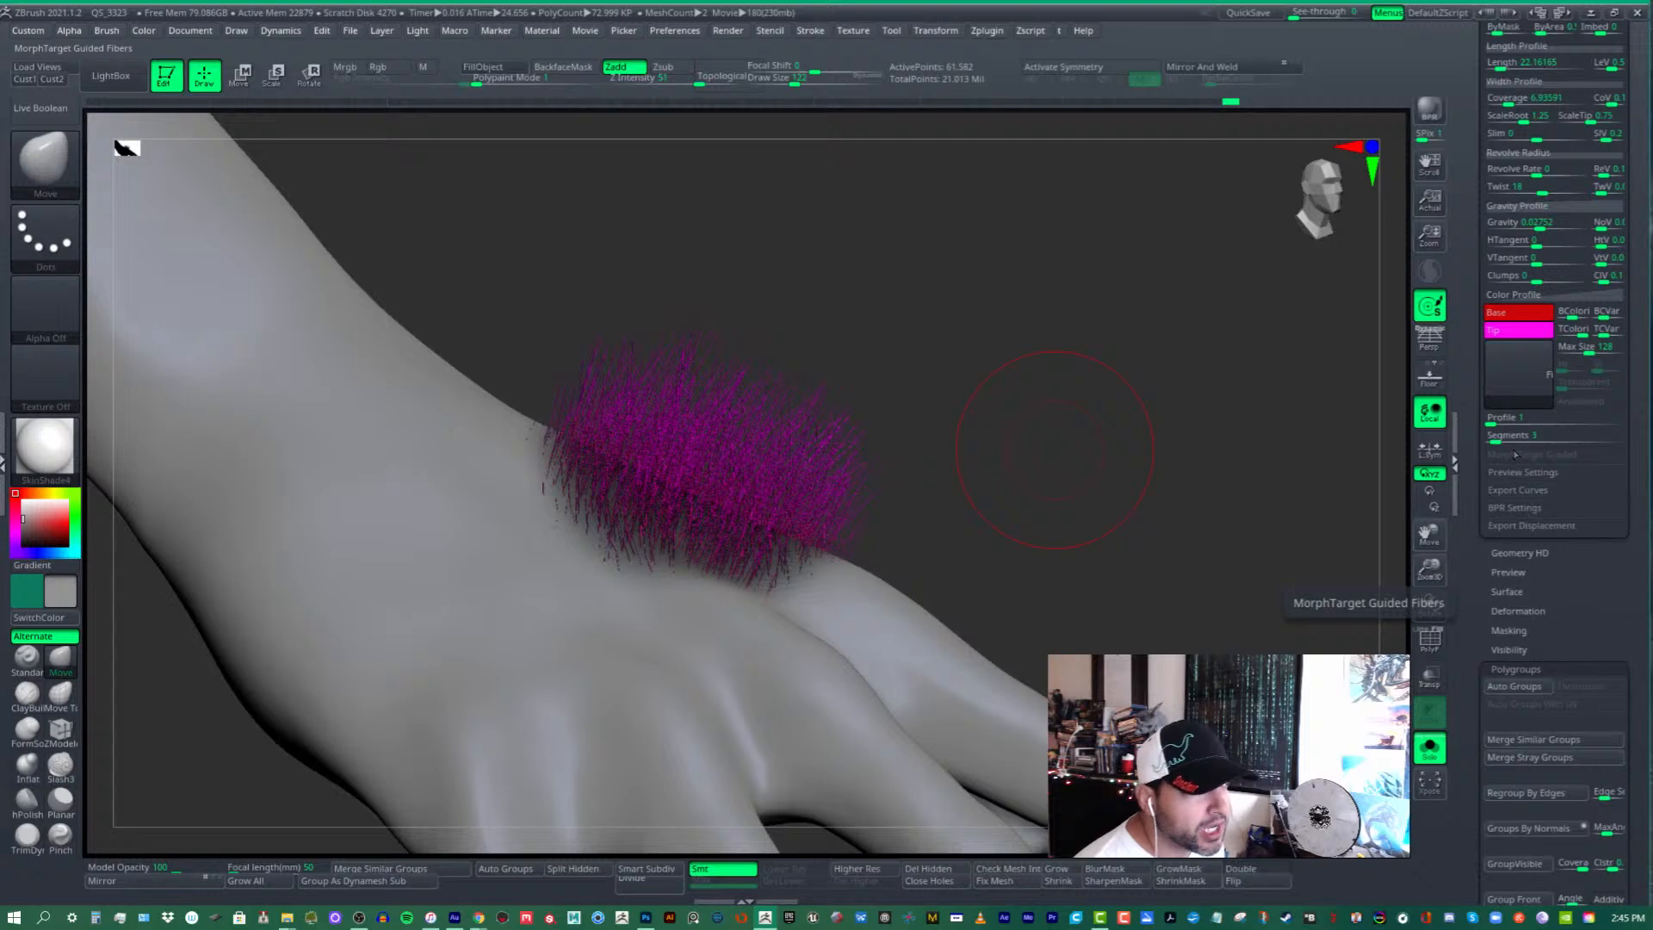
pyautogui.click(1513, 436)
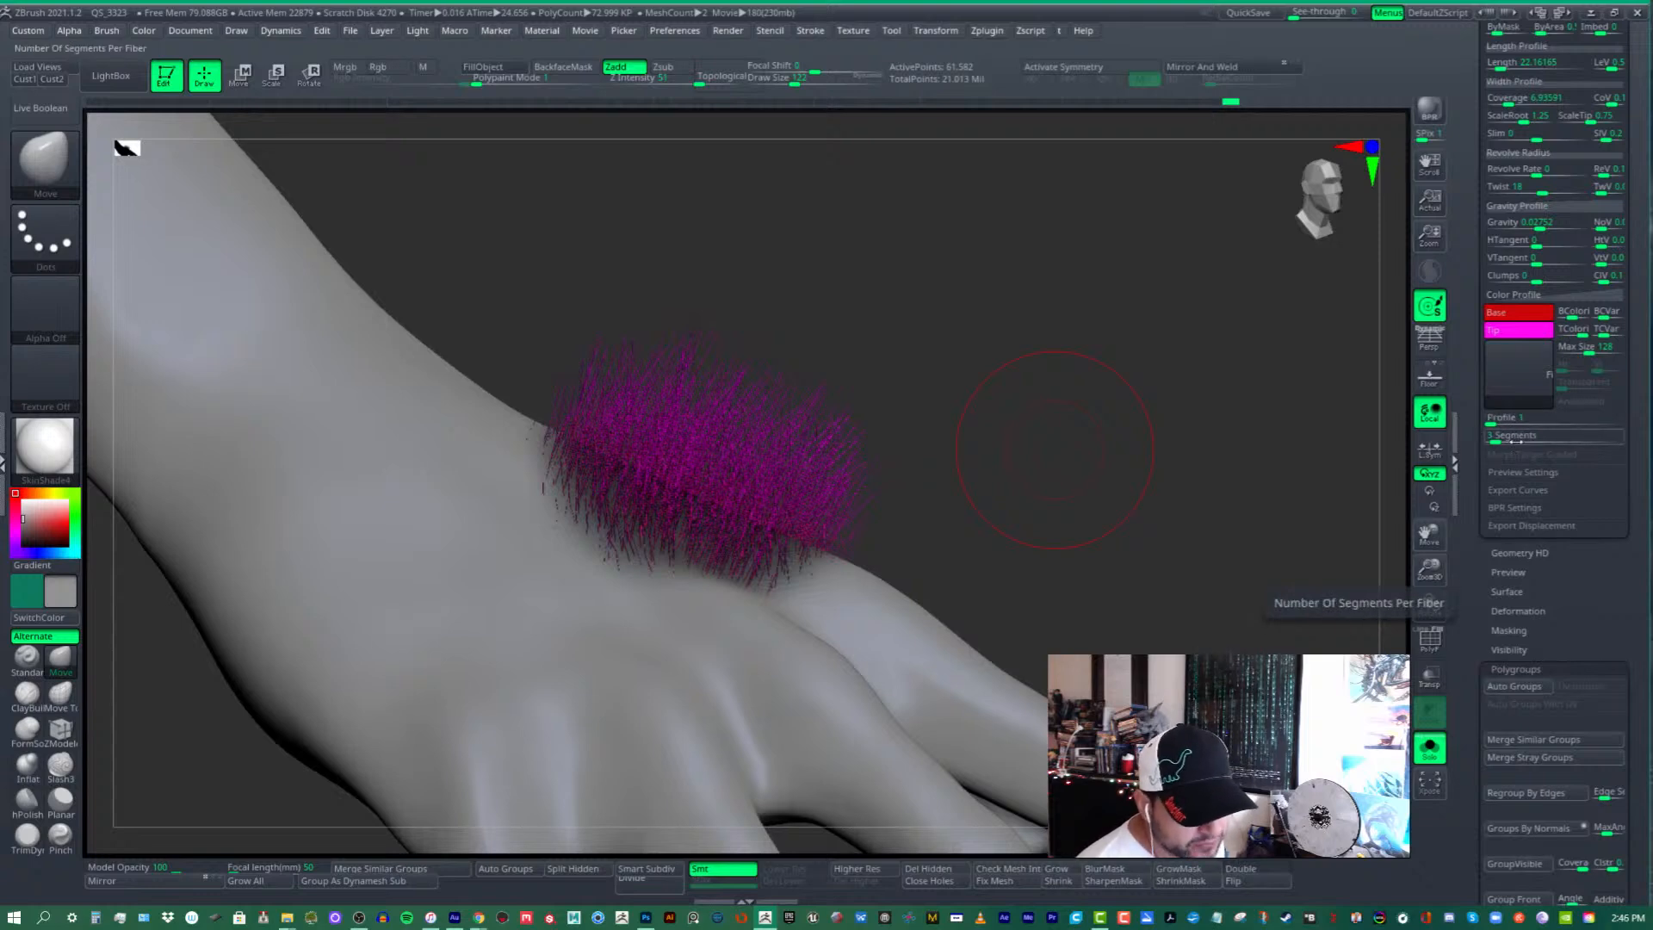
pyautogui.click(1508, 417)
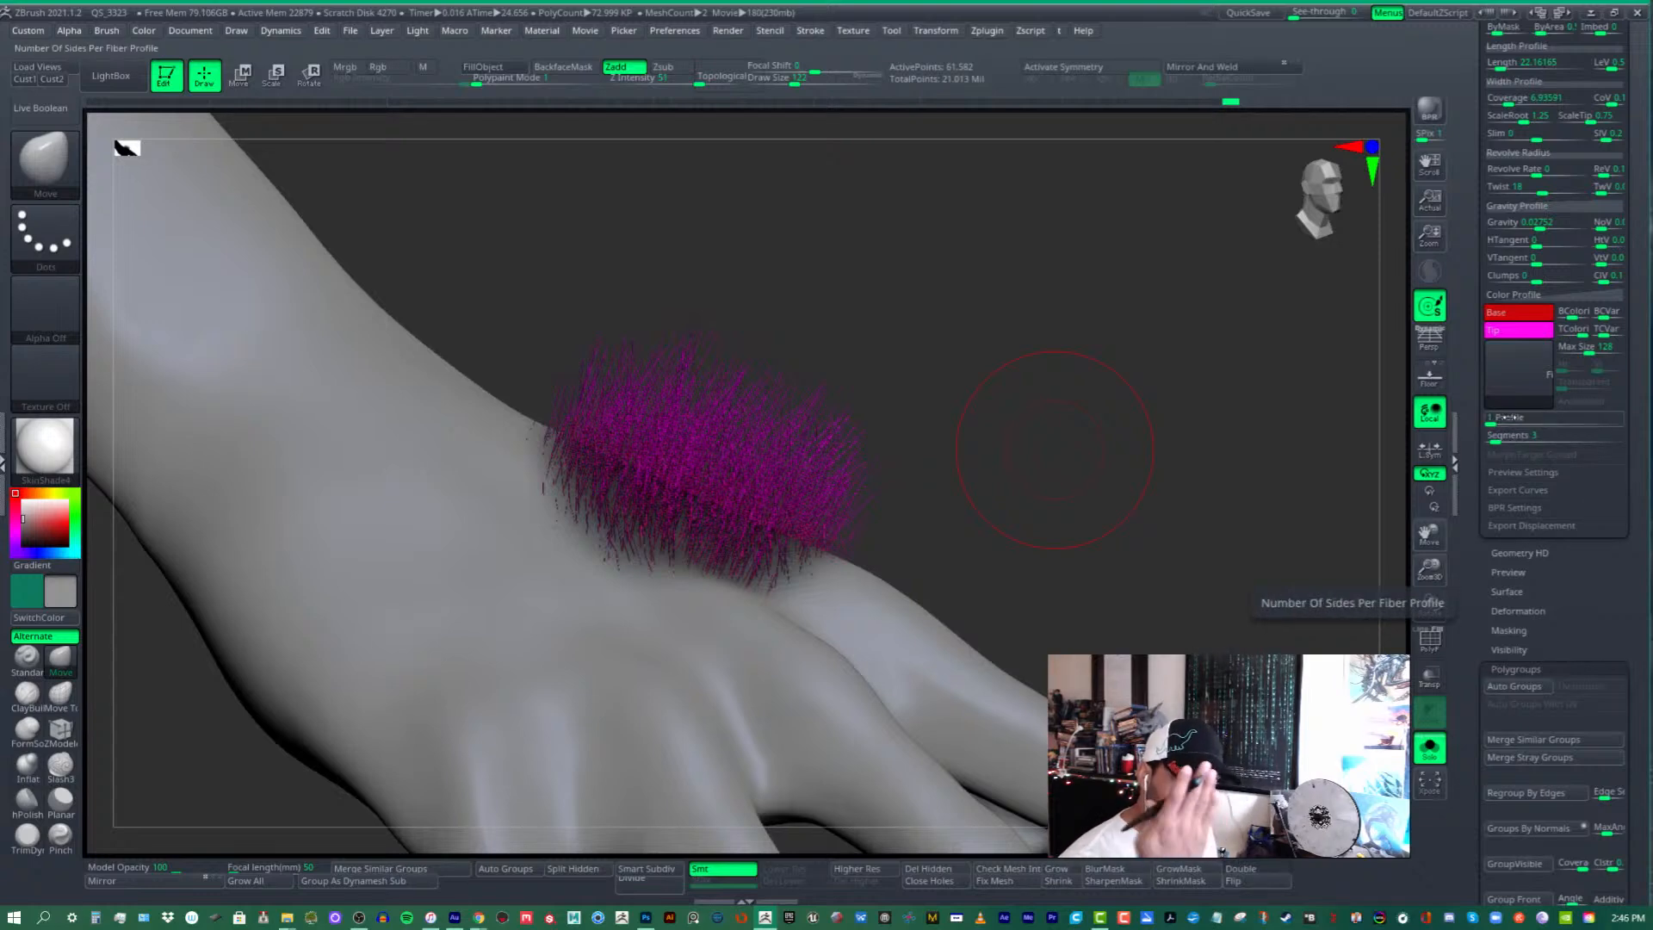
pyautogui.click(1509, 274)
pyautogui.click(1502, 417)
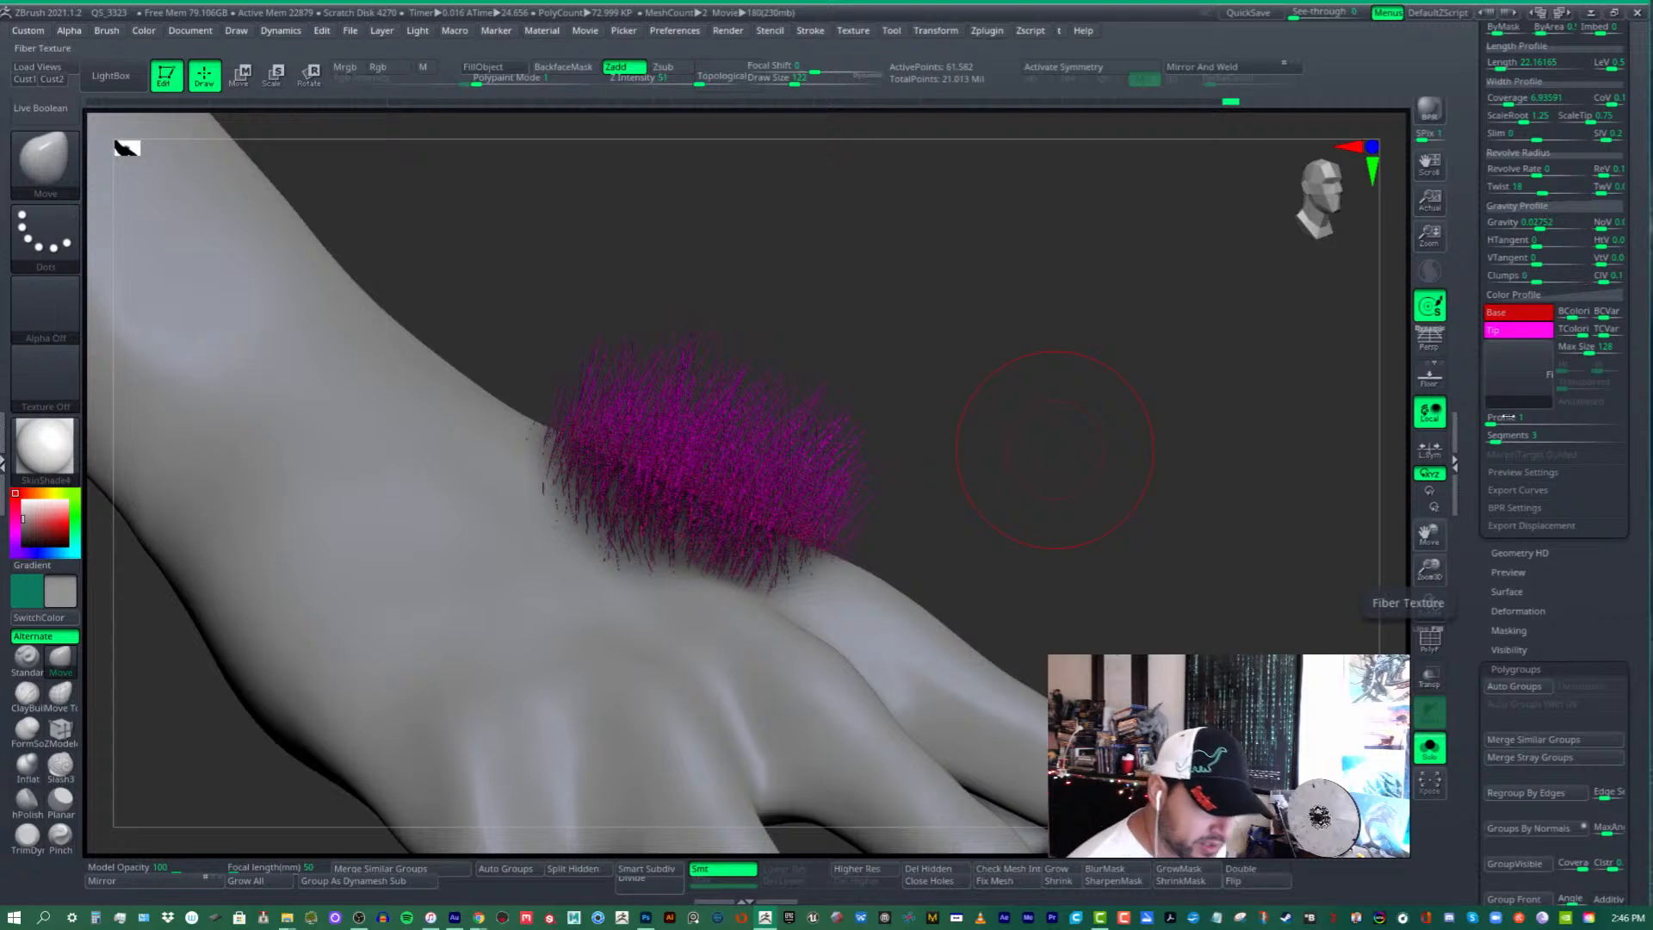
pyautogui.write('2')
pyautogui.write('3')
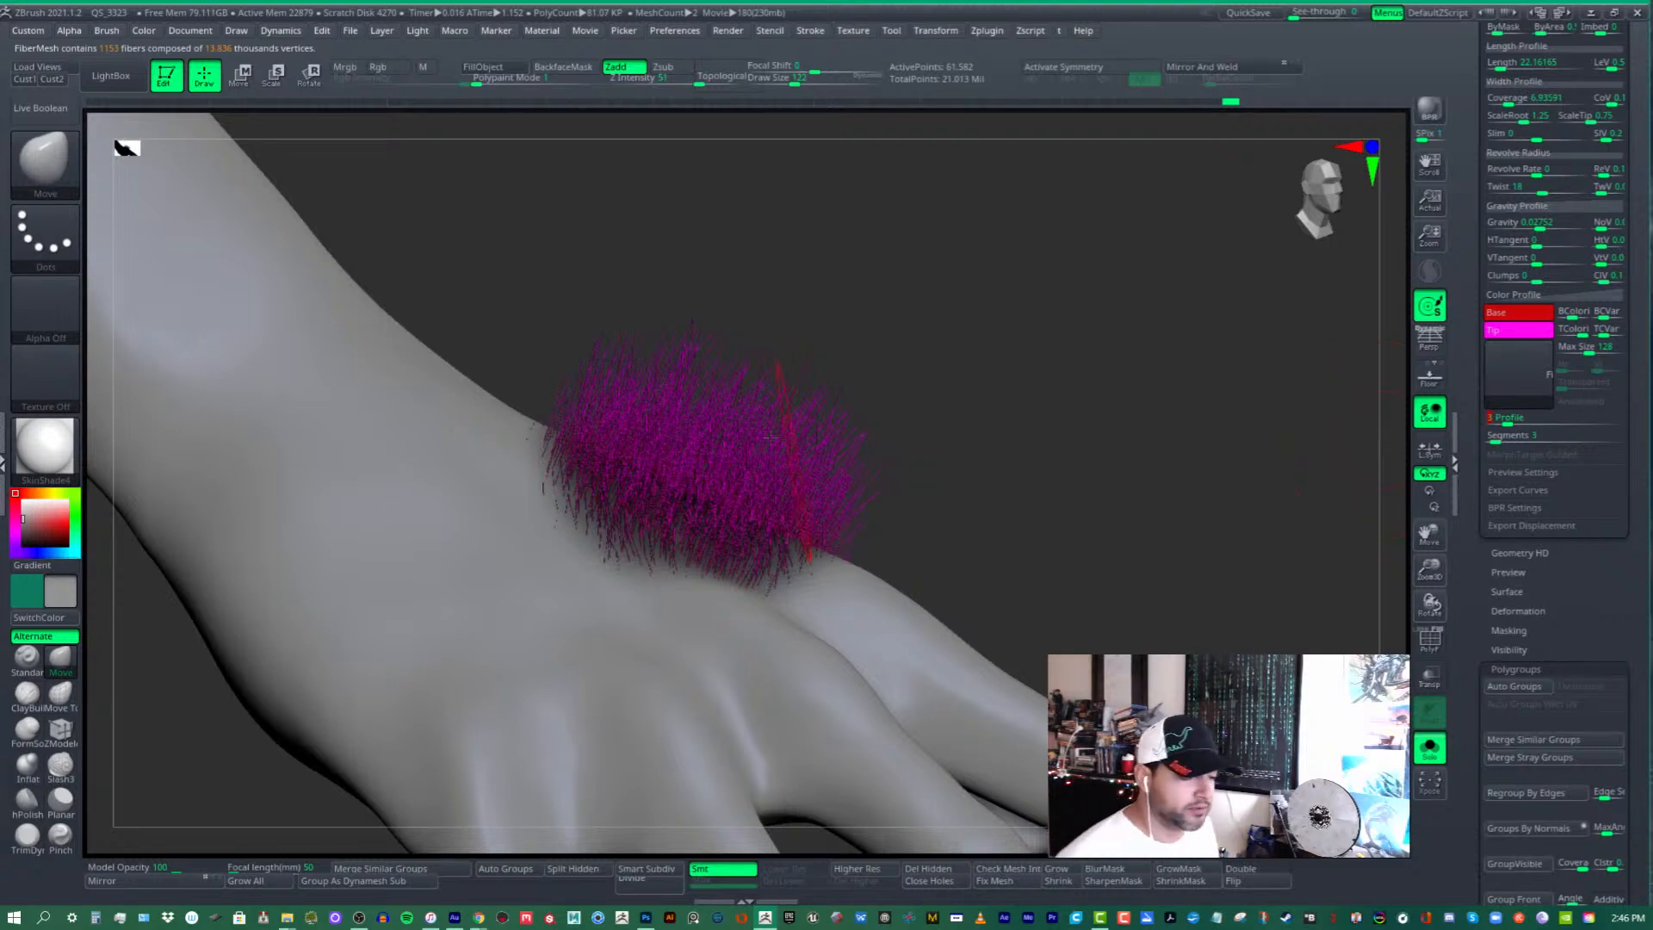
pyautogui.moveTo(1378, 439); pyautogui.dragTo(888, 364)
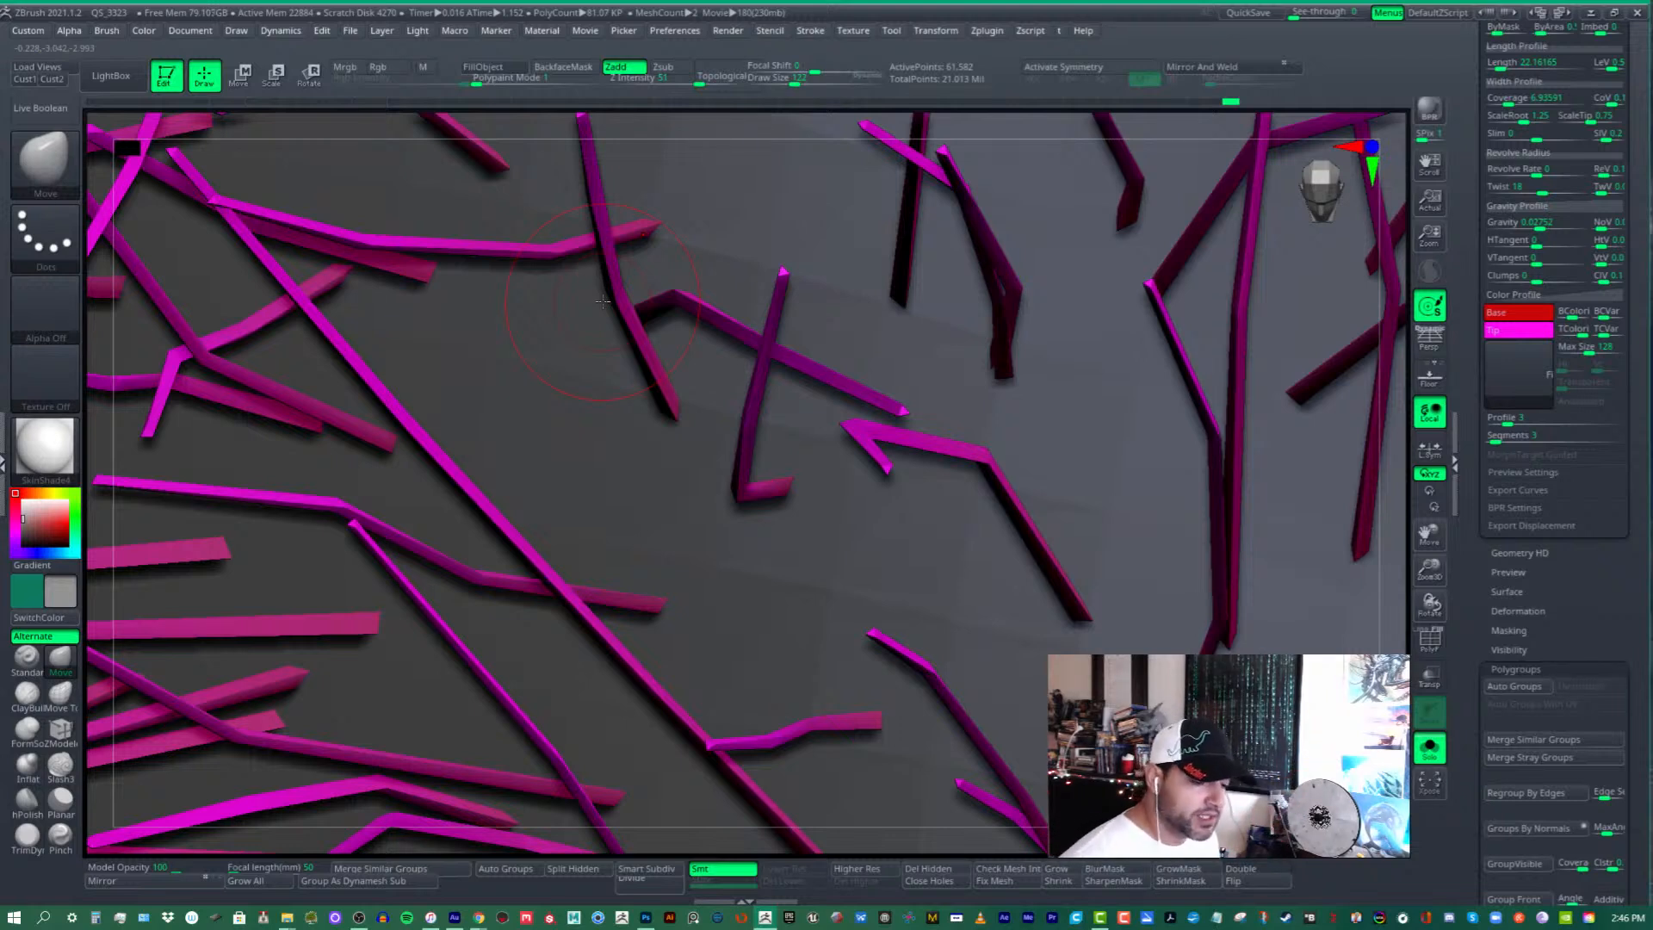
# - Try a fiber Profile of 4 sides and accept the rendering note
pyautogui.click(1506, 419)
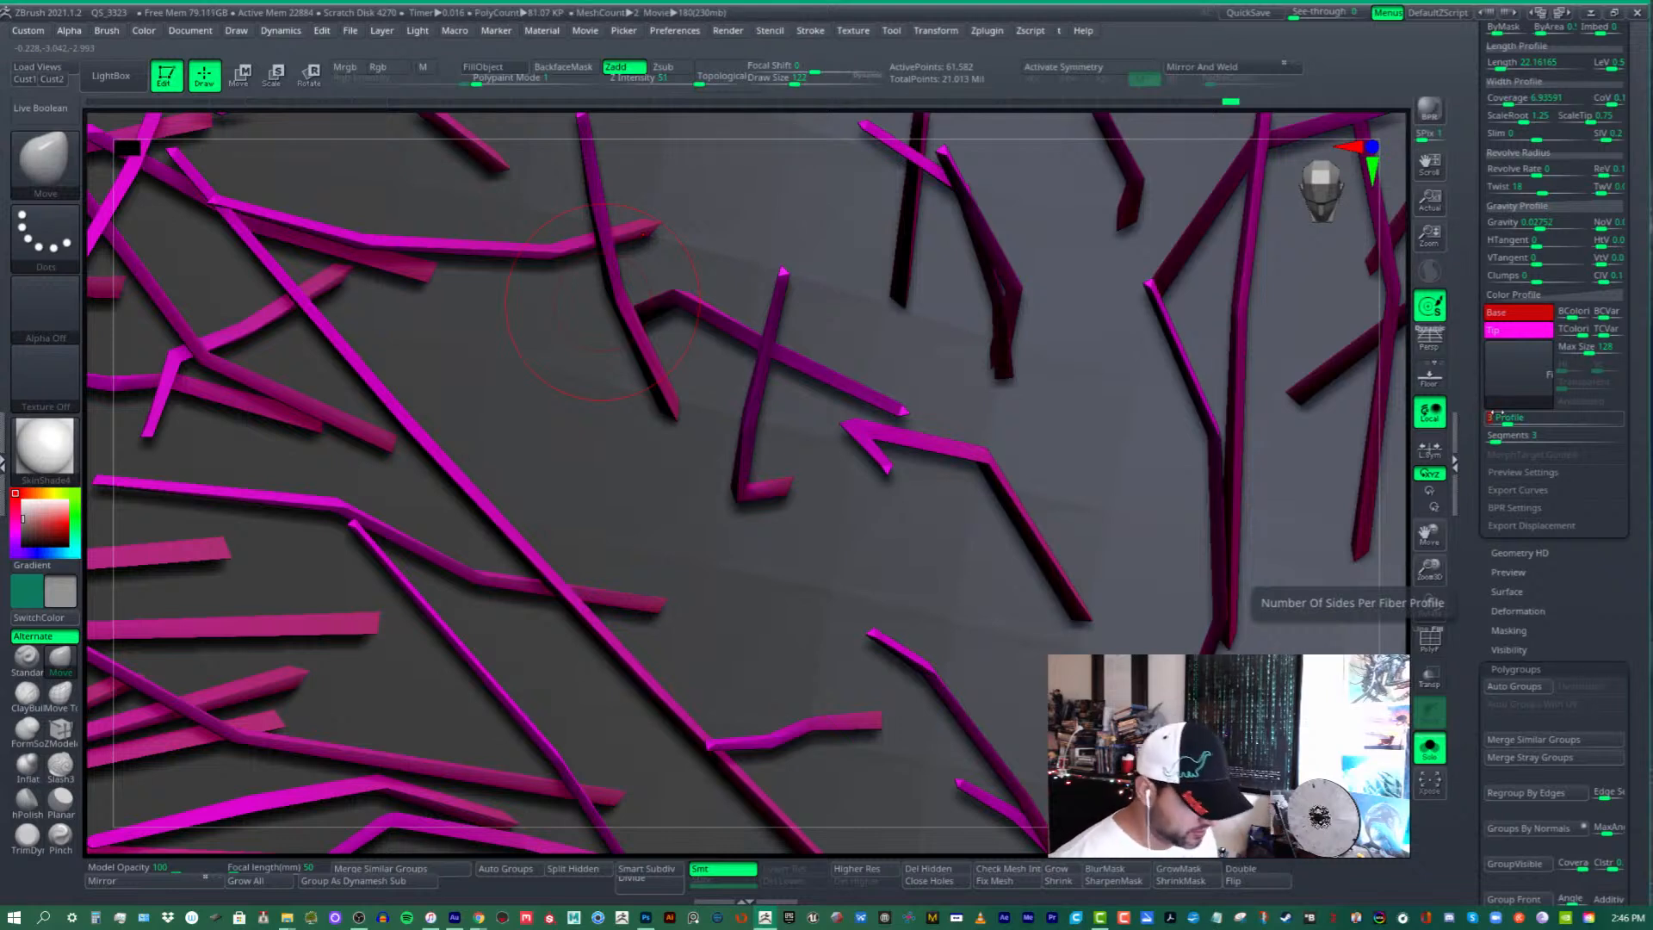
pyautogui.press('Return')
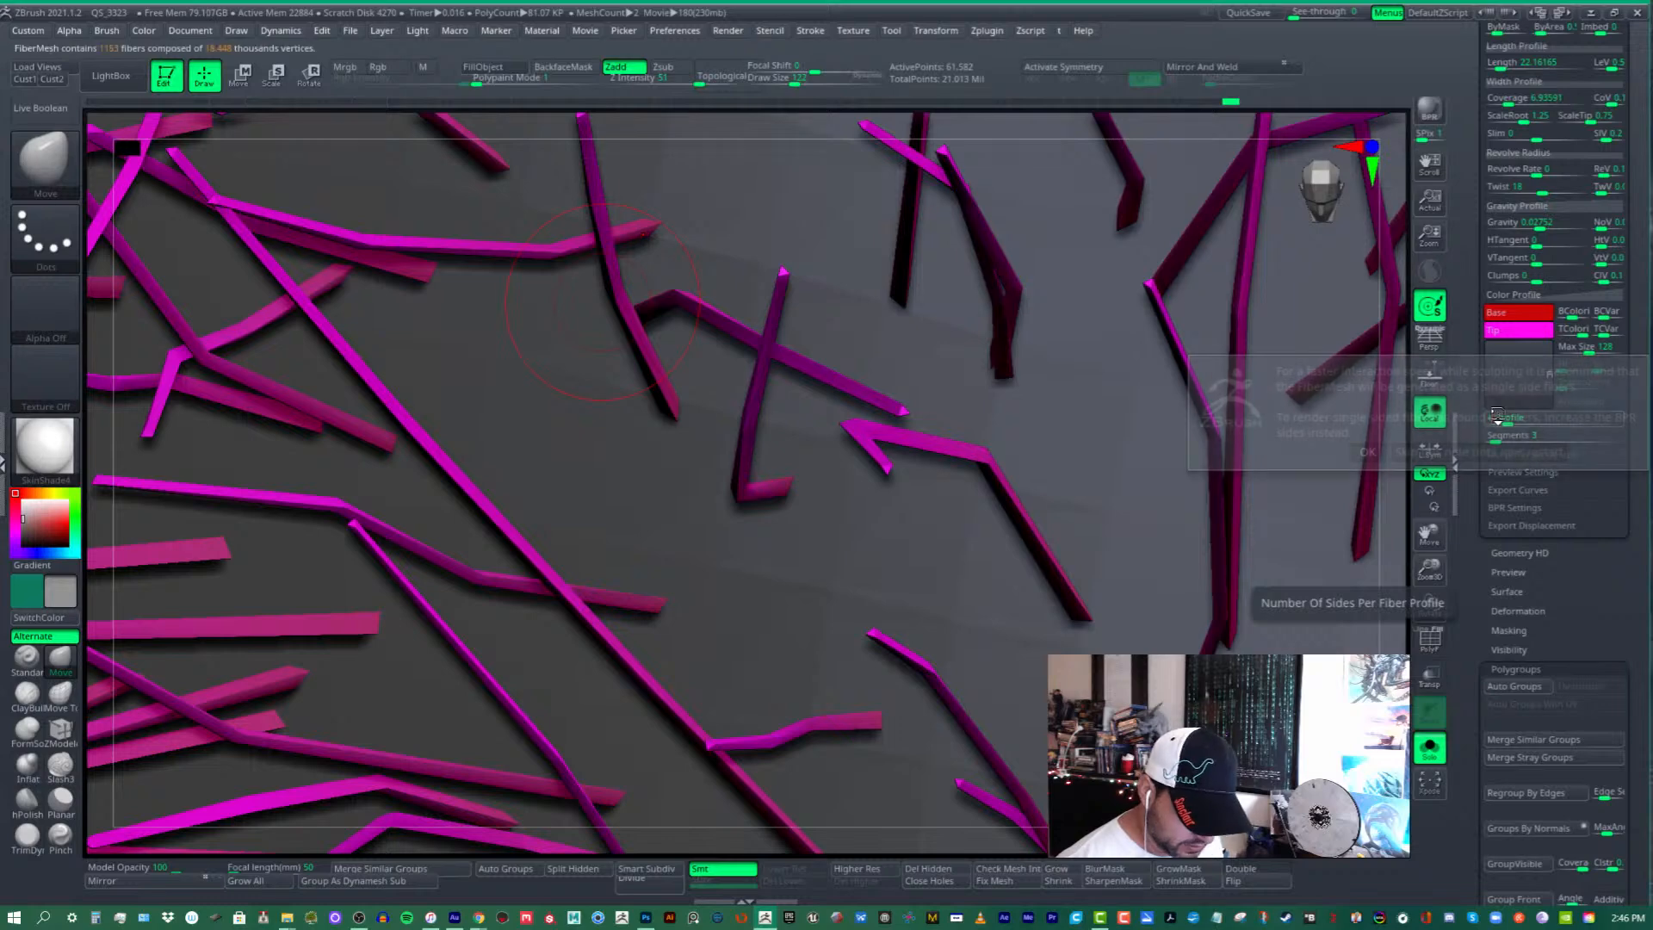
pyautogui.click(1367, 452)
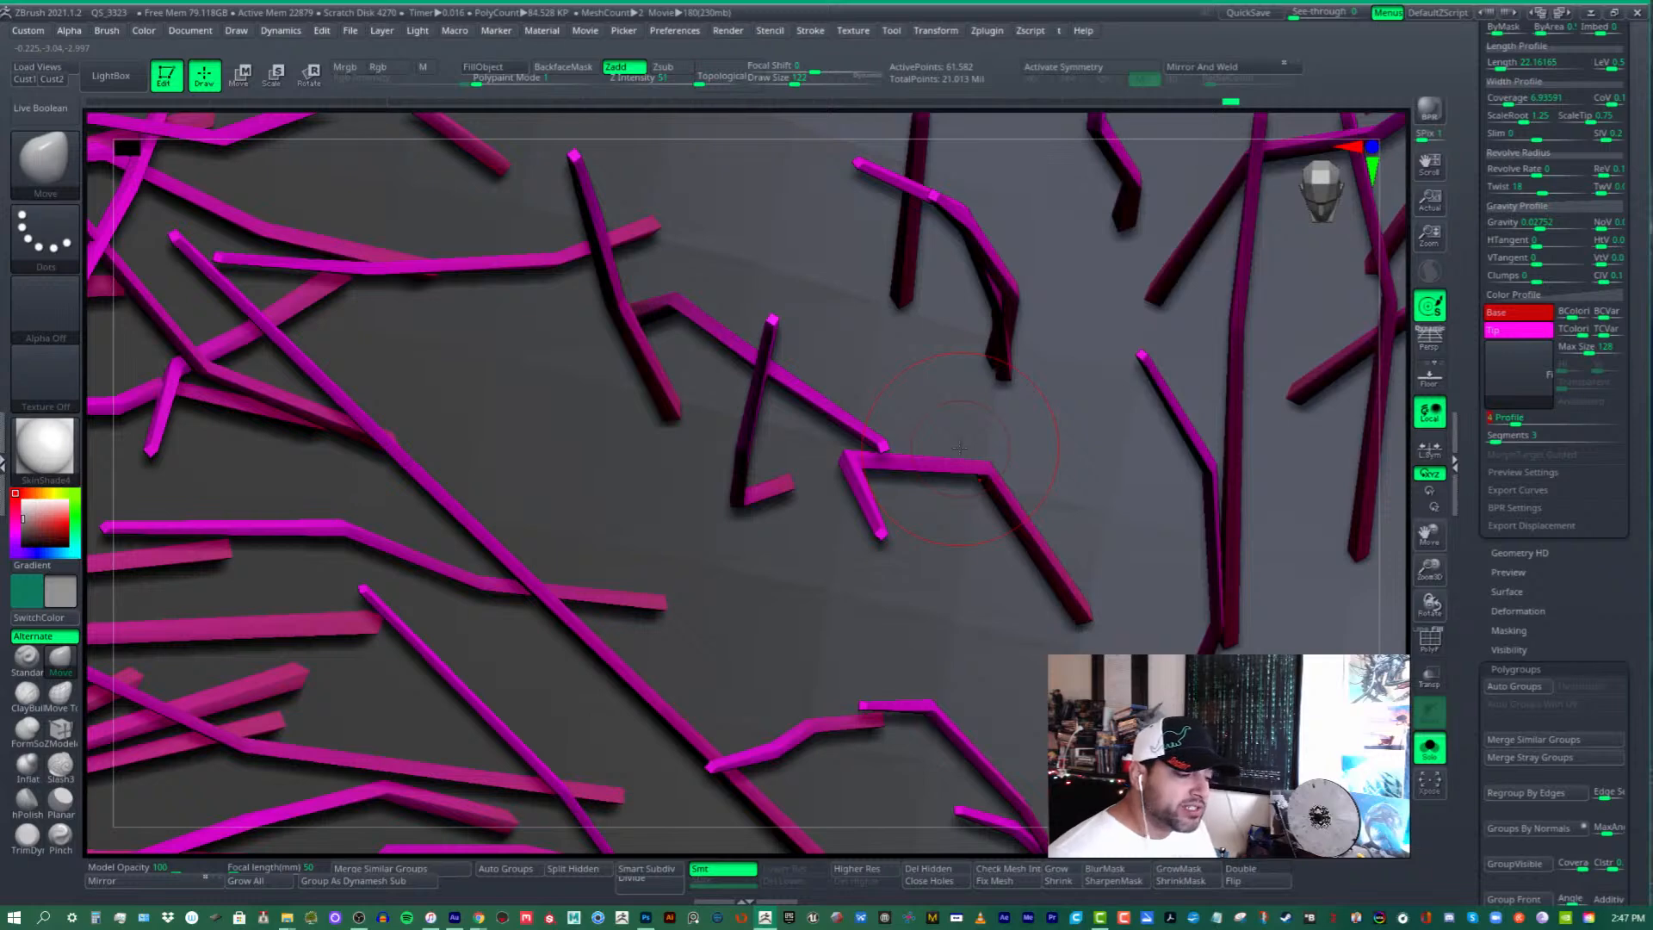
# - Reduce the fiber Profile to 1 for comparison, and raise it through 2 to 3 sides
pyautogui.moveTo(1515, 421); pyautogui.dragTo(1502, 437)
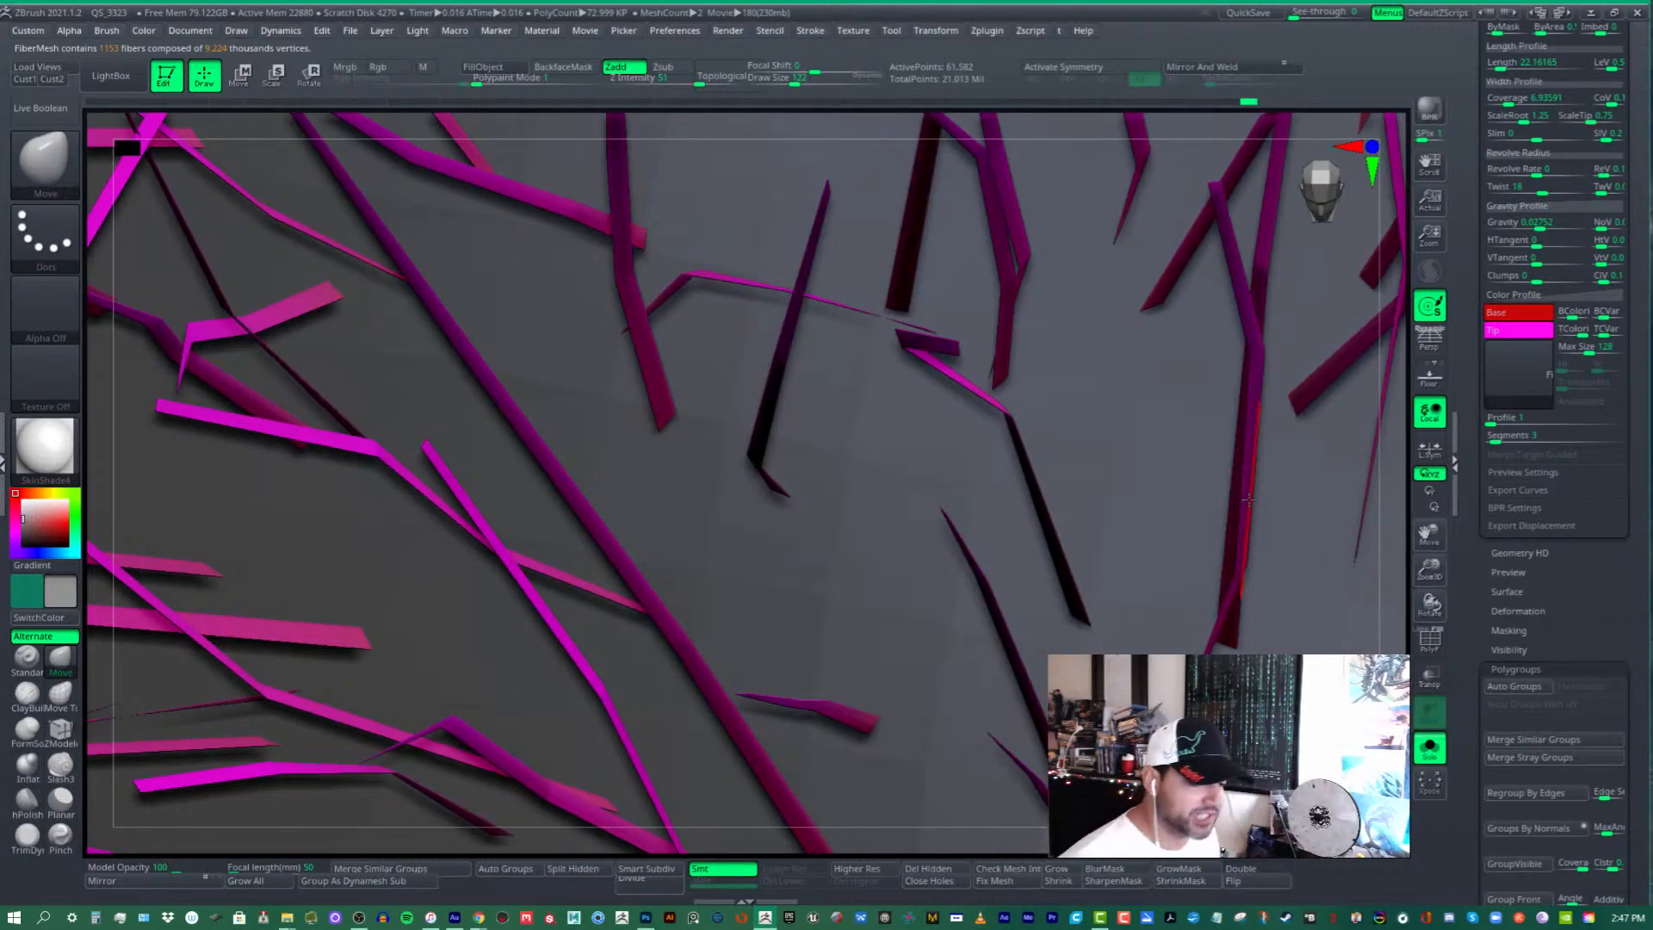
pyautogui.click(1498, 419)
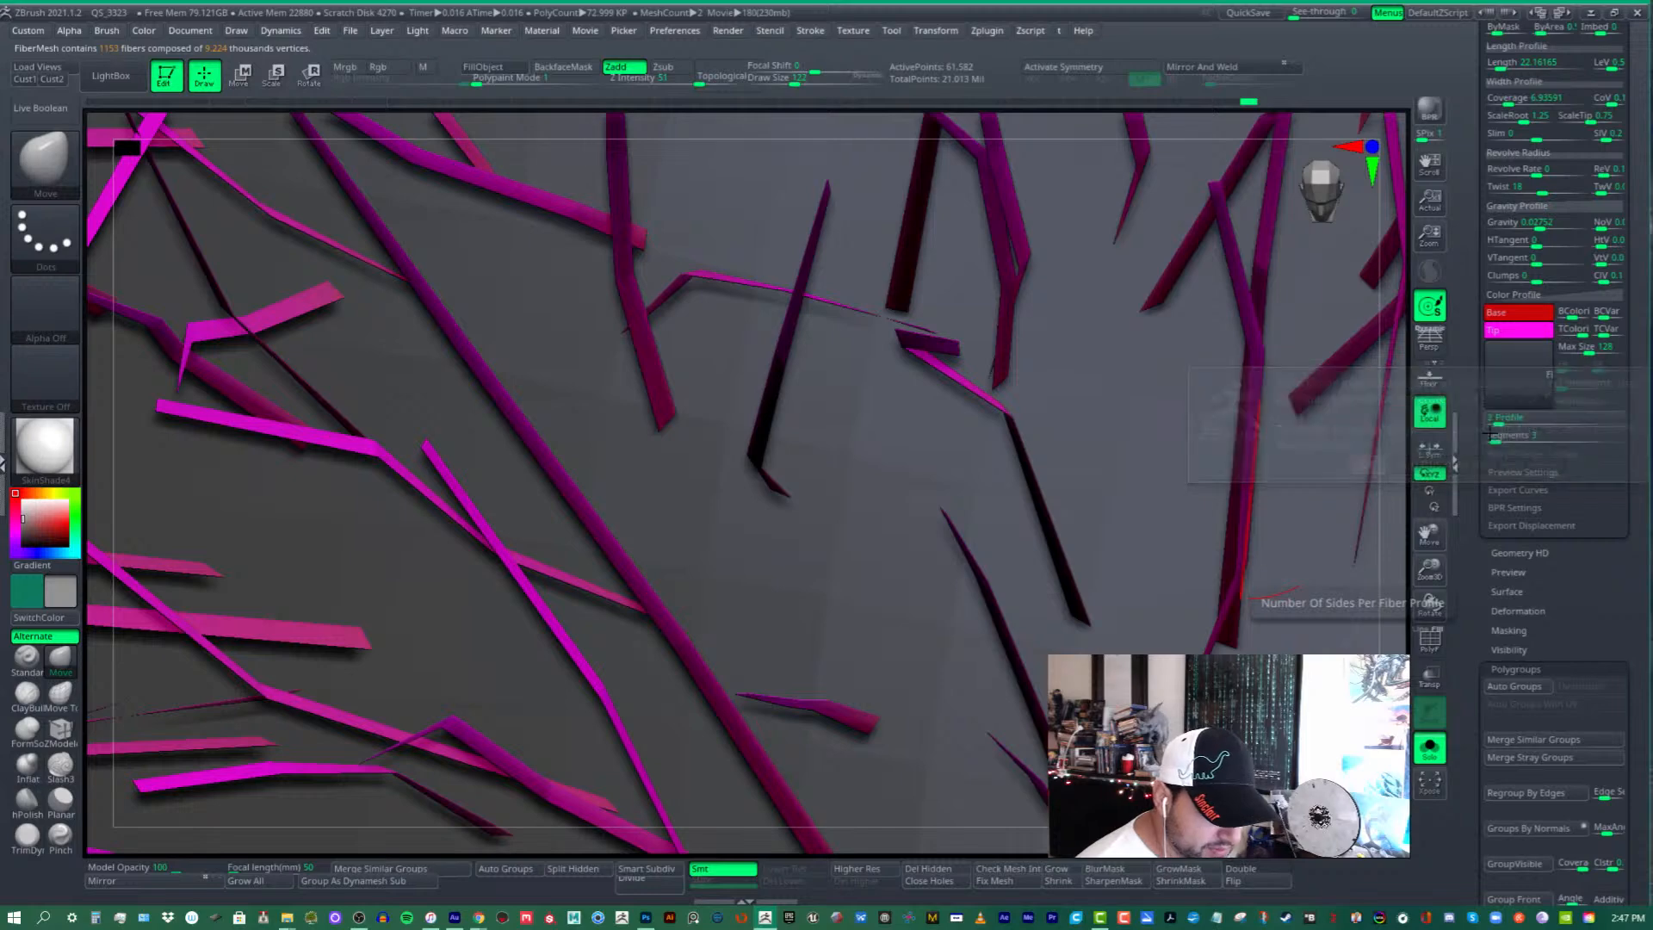
pyautogui.click(1501, 419)
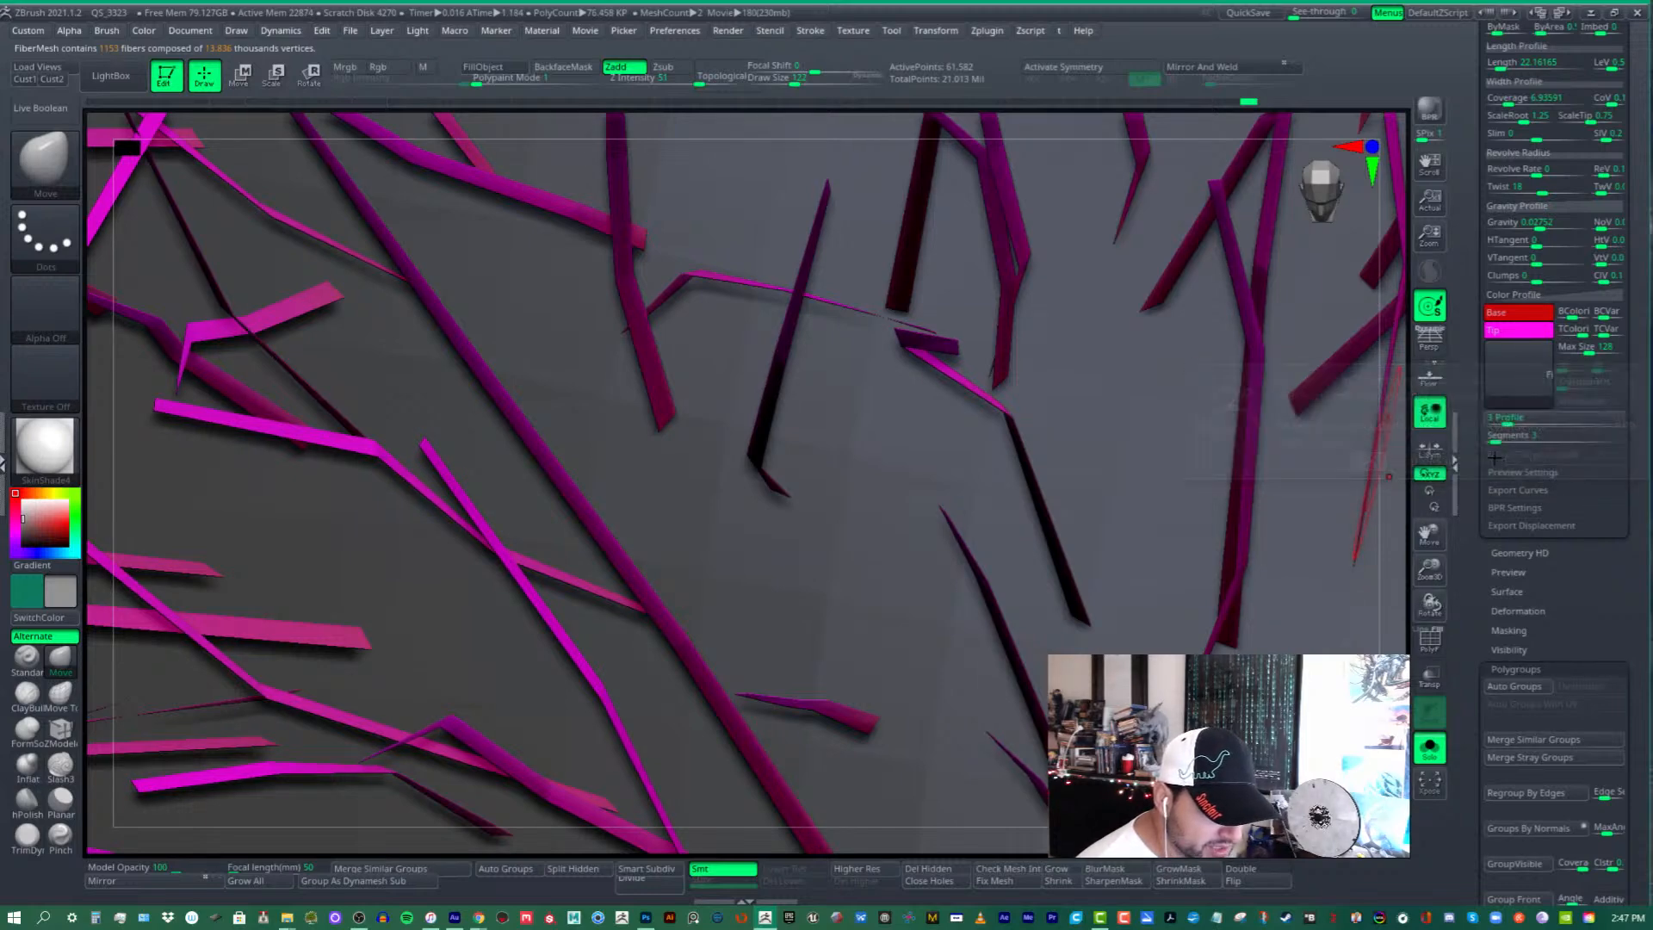
# - Accept the FiberMesh preview on the back of the hand as its own subtool and locate it in the subtool list
pyautogui.moveTo(1065, 594); pyautogui.dragTo(1155, 505, button='right')
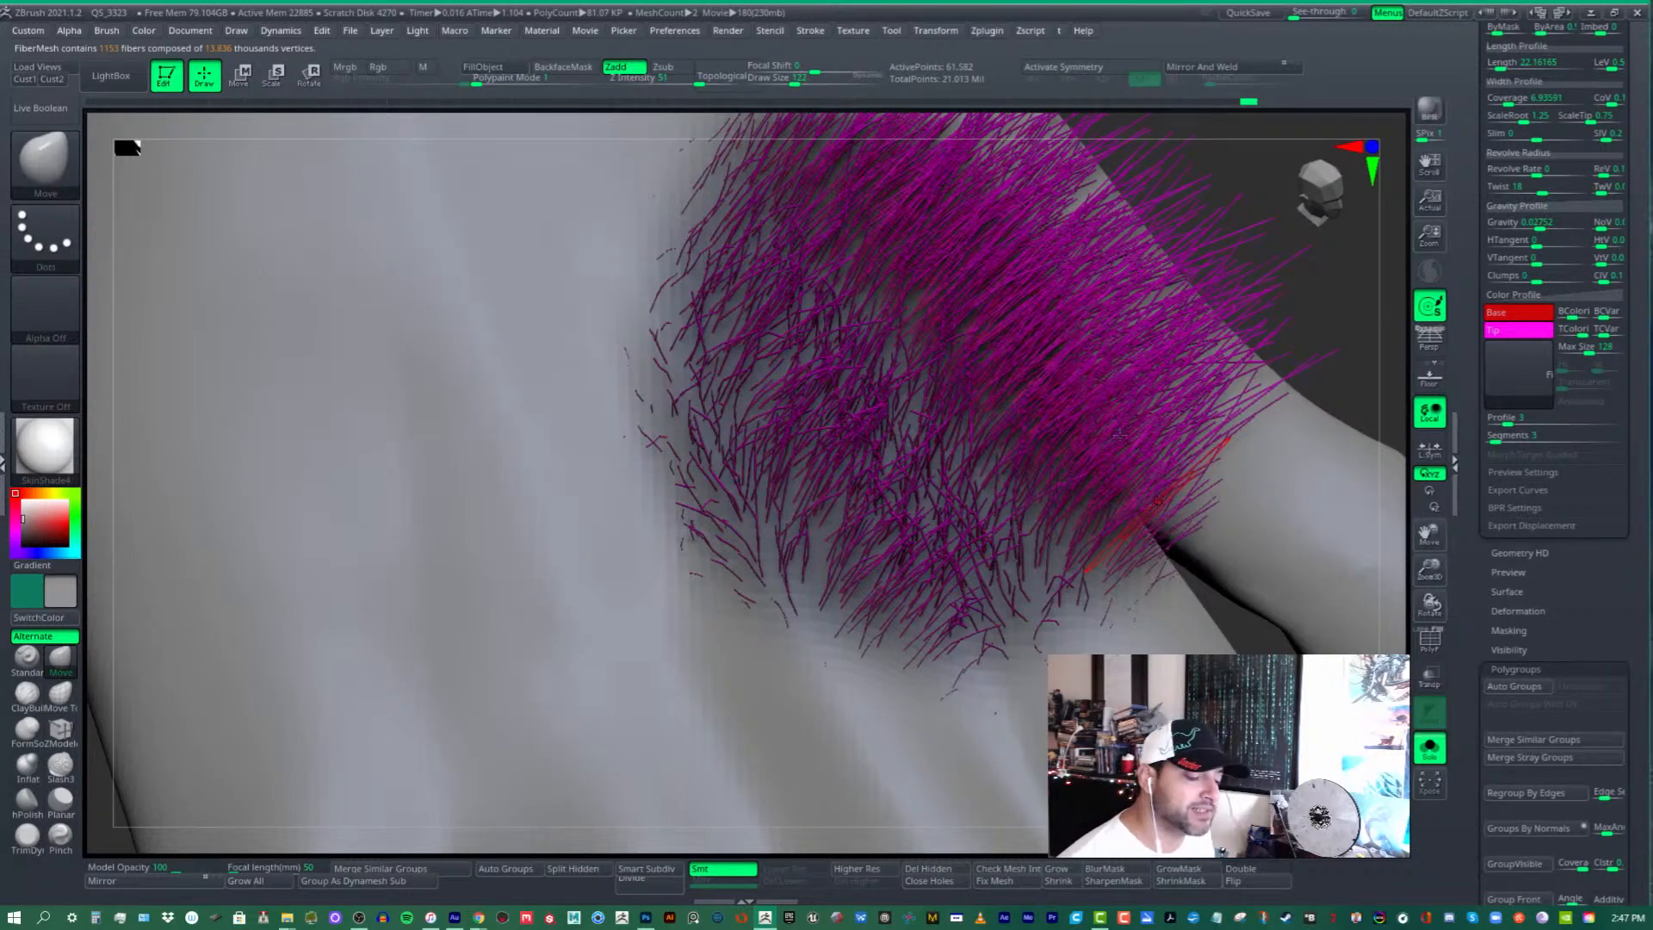
pyautogui.moveTo(1119, 434); pyautogui.dragTo(1184, 409, button='right')
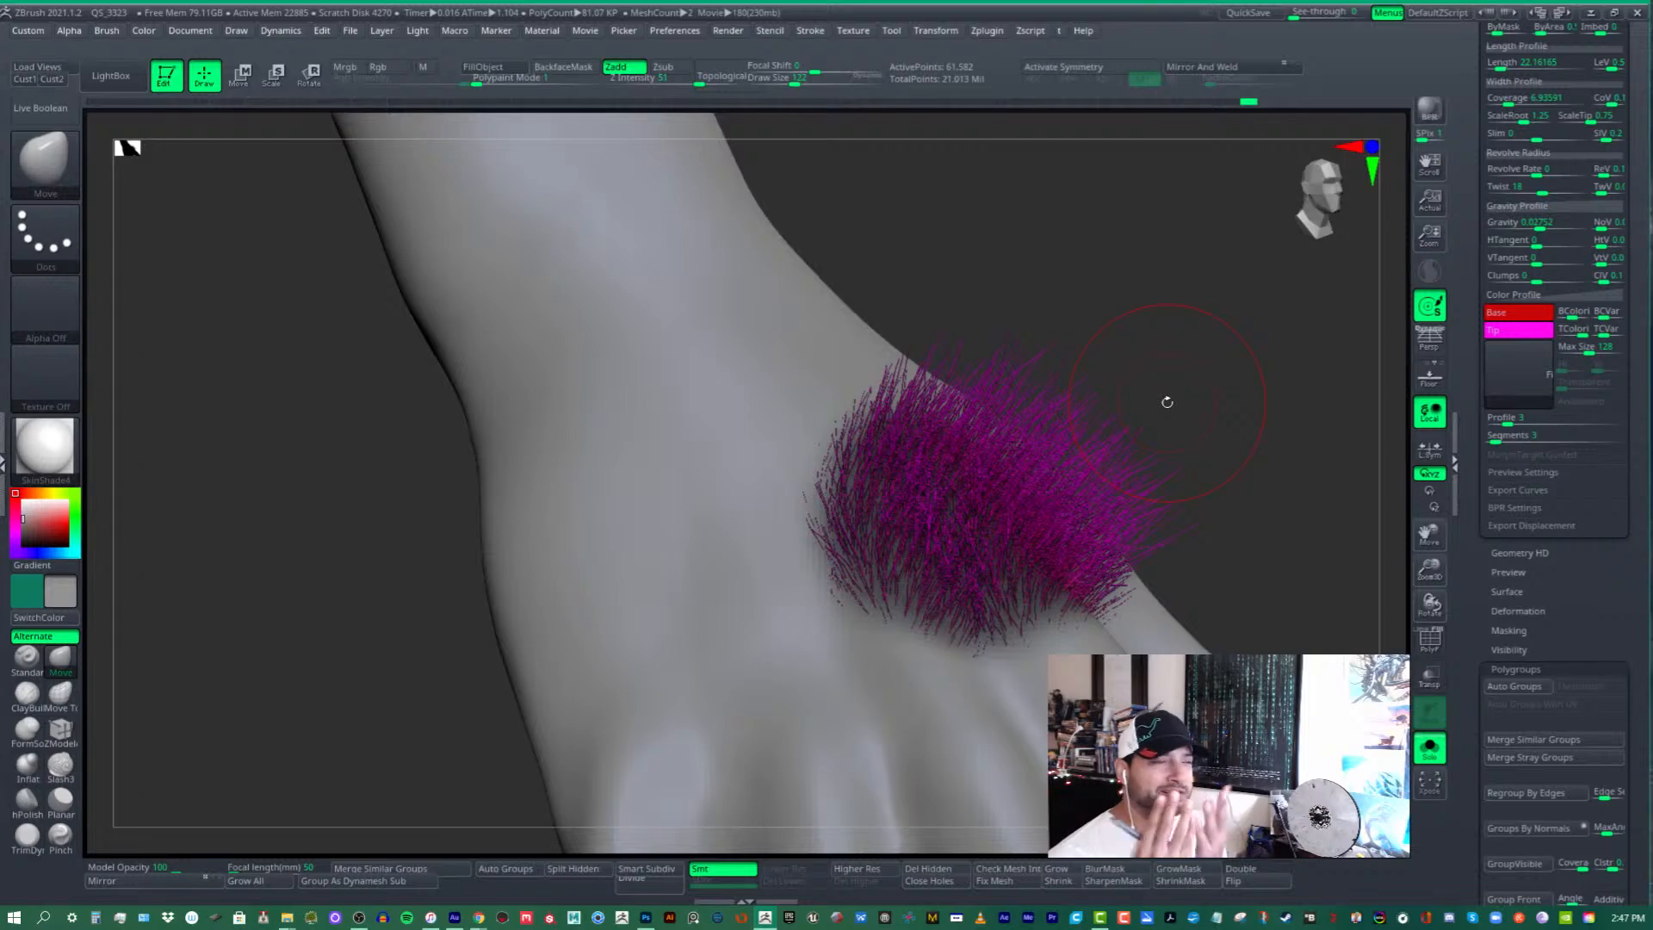
pyautogui.moveTo(1162, 398); pyautogui.dragTo(1090, 514, button='right')
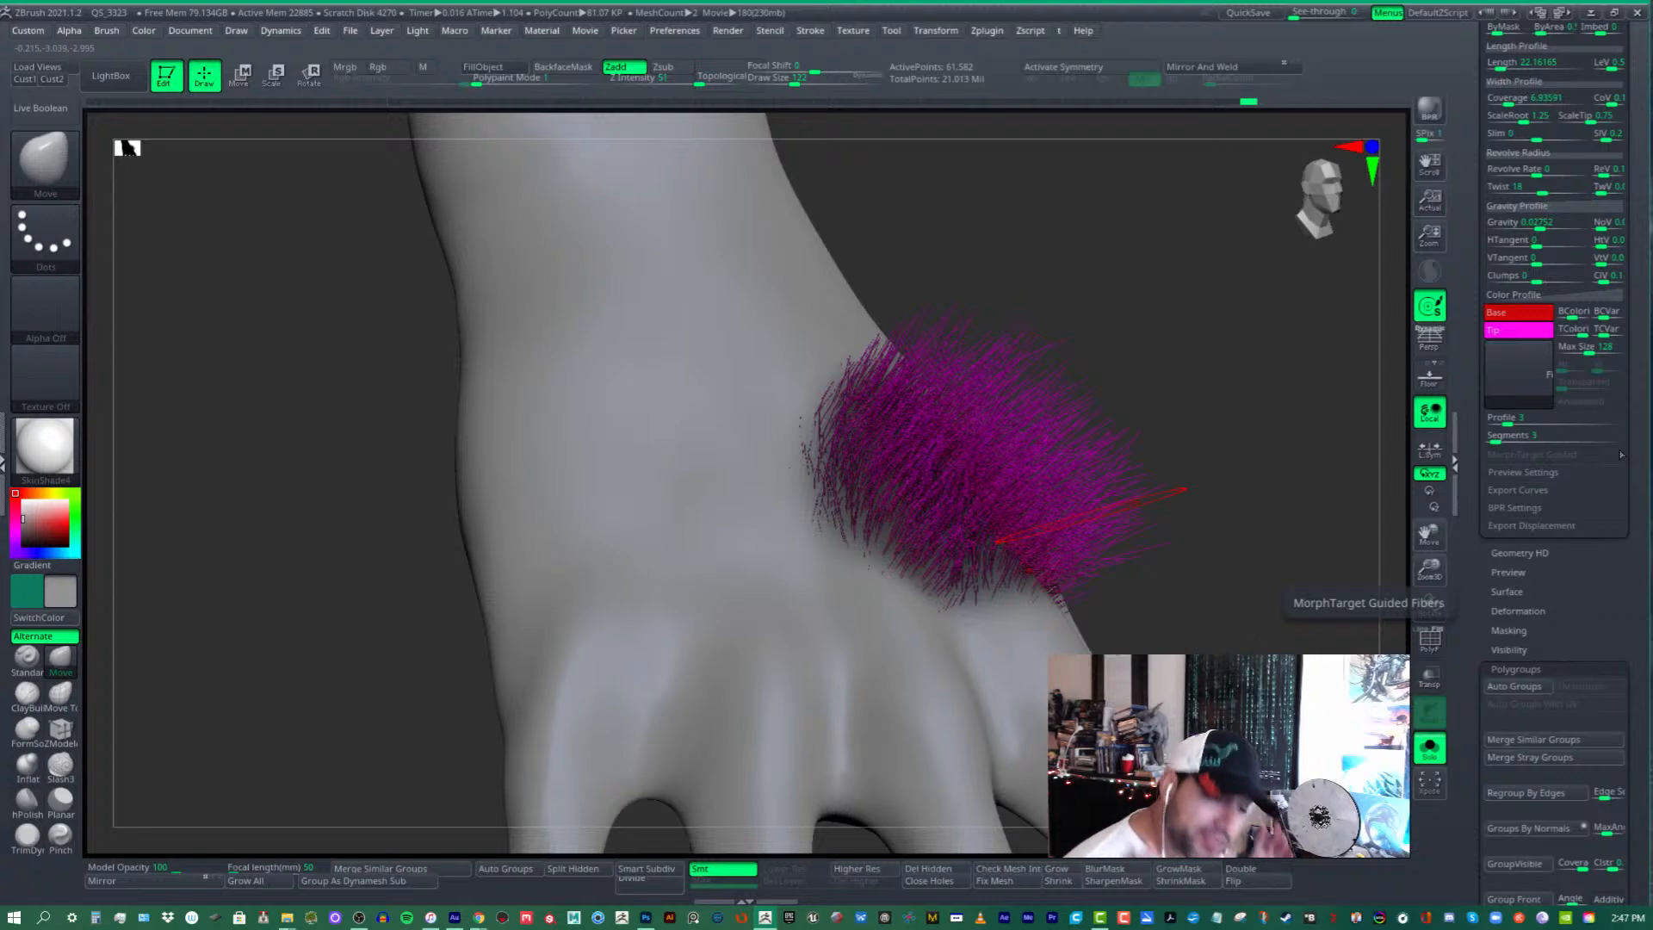
pyautogui.scroll(4, 1569, 370)
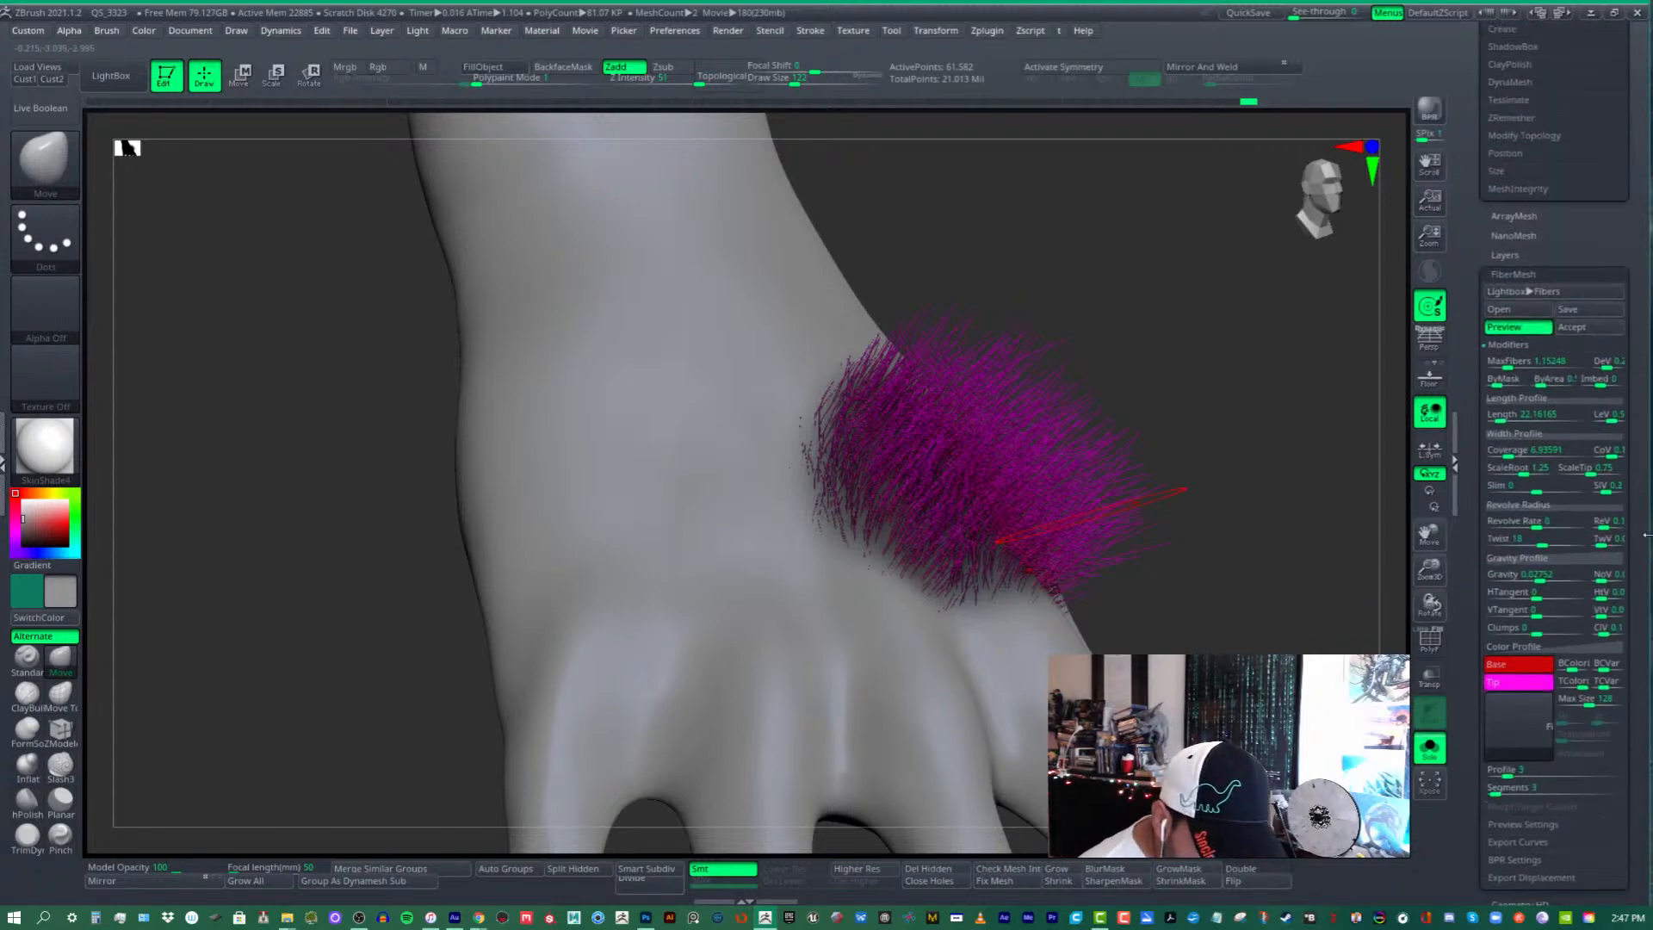
pyautogui.click(1572, 327)
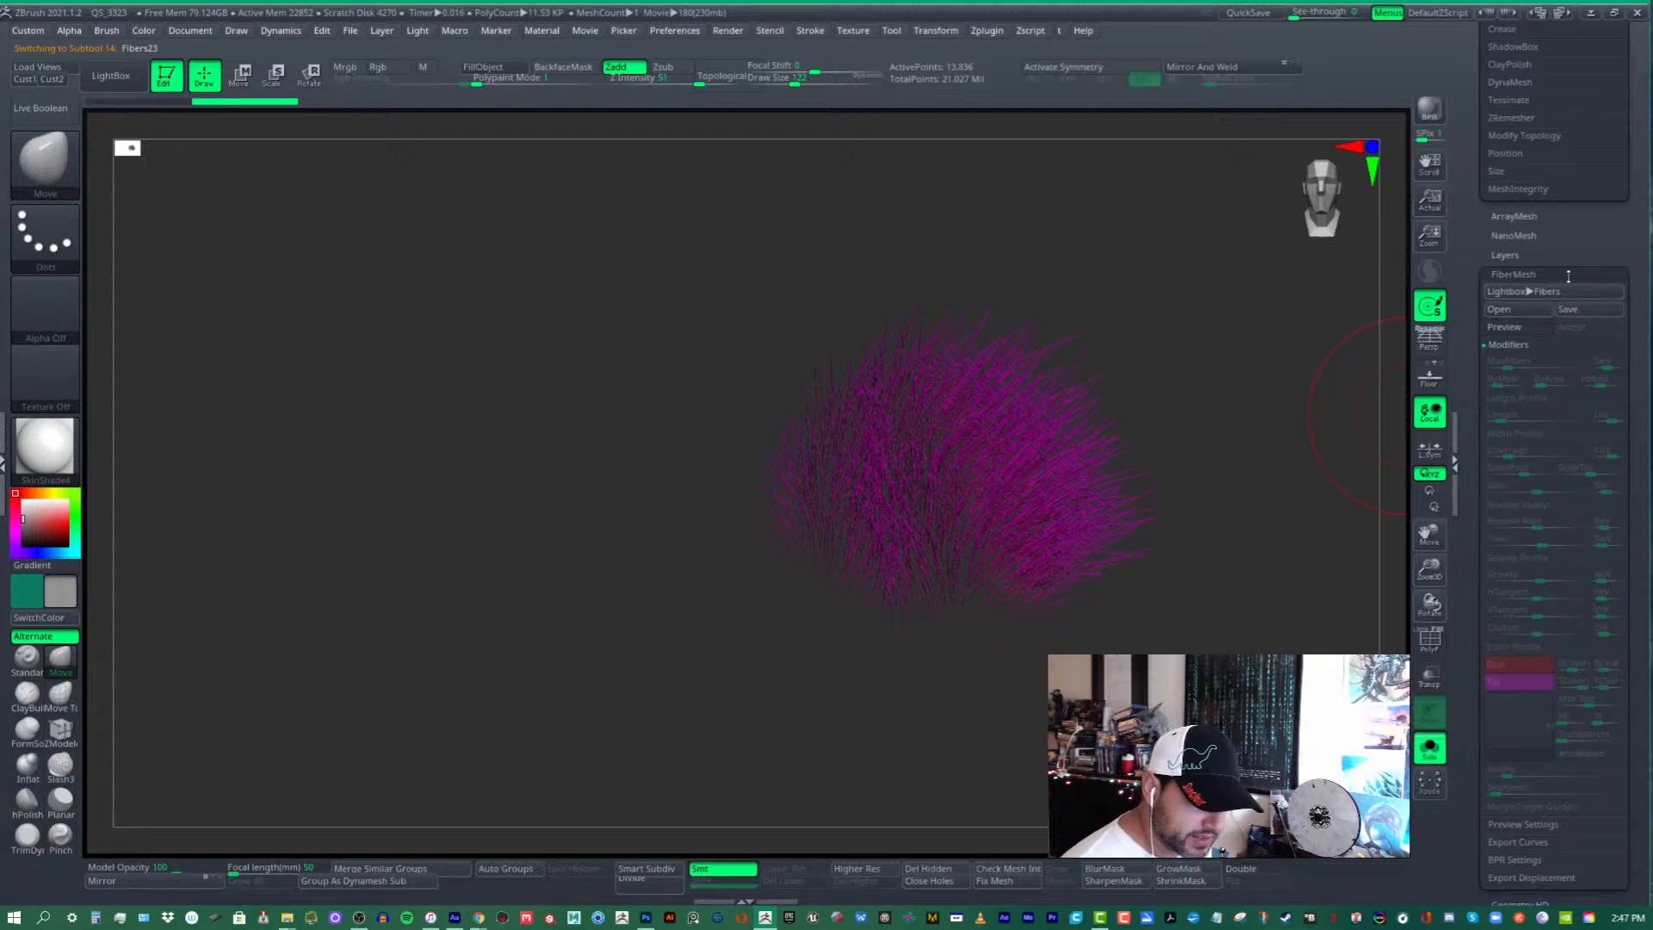
pyautogui.scroll(10, 1532, 517)
pyautogui.scroll(-1, 1512, 723)
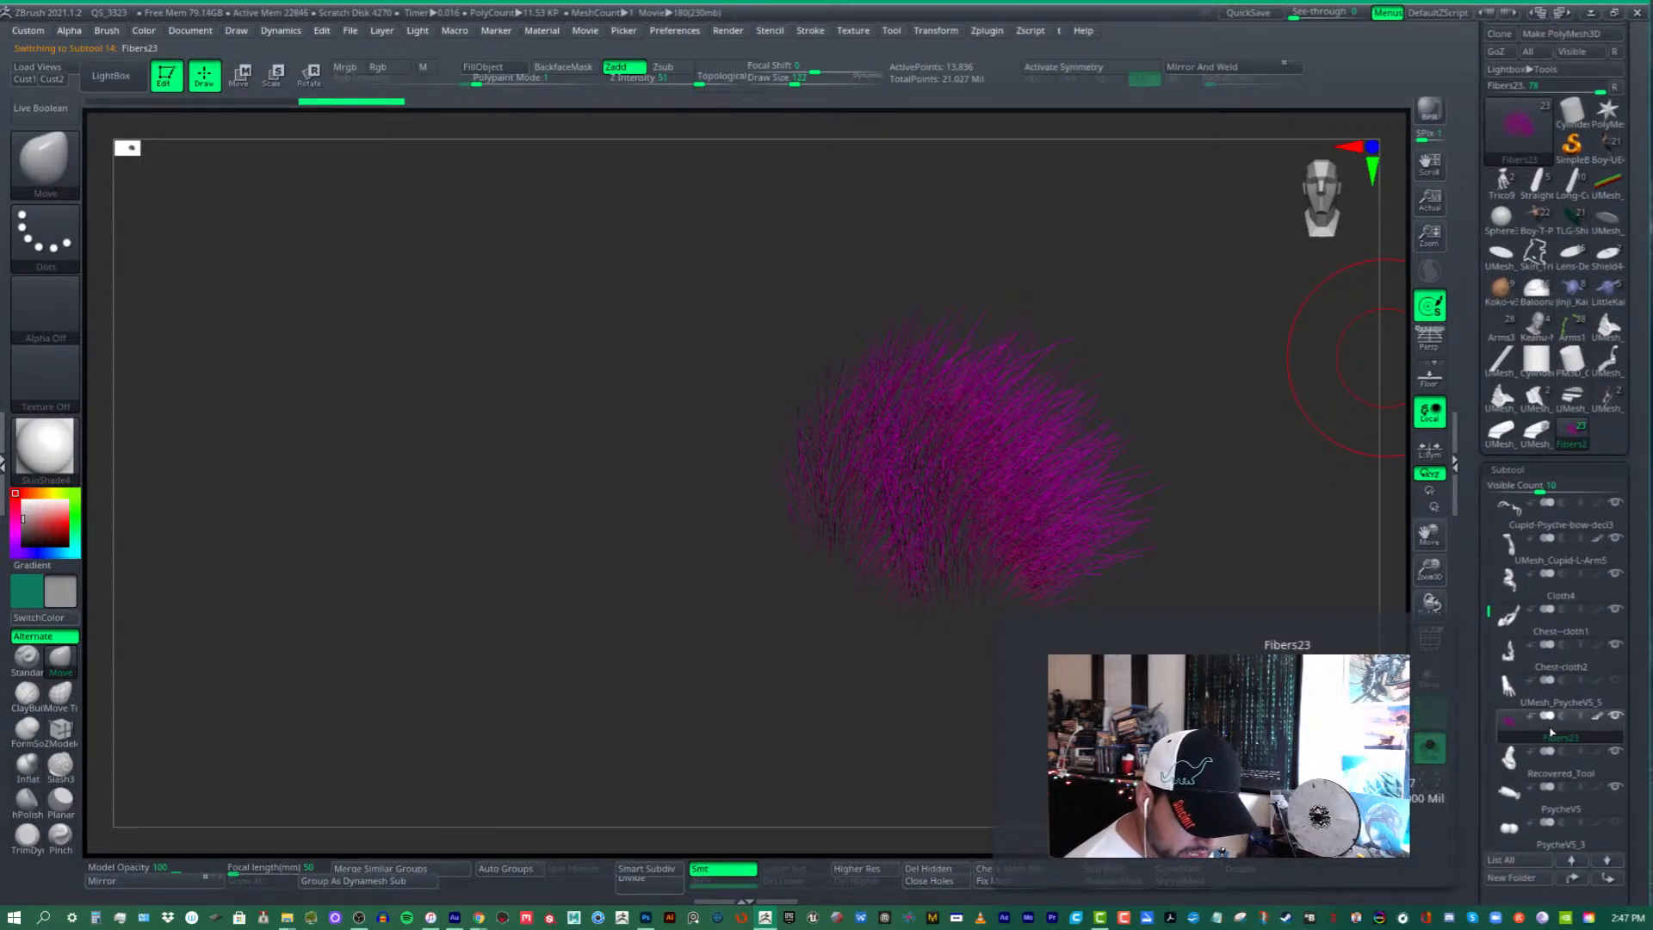
# - Examine the accepted fibers with the polyframe display switched on and off
pyautogui.moveTo(1214, 439); pyautogui.dragTo(981, 440)
pyautogui.click(1428, 638)
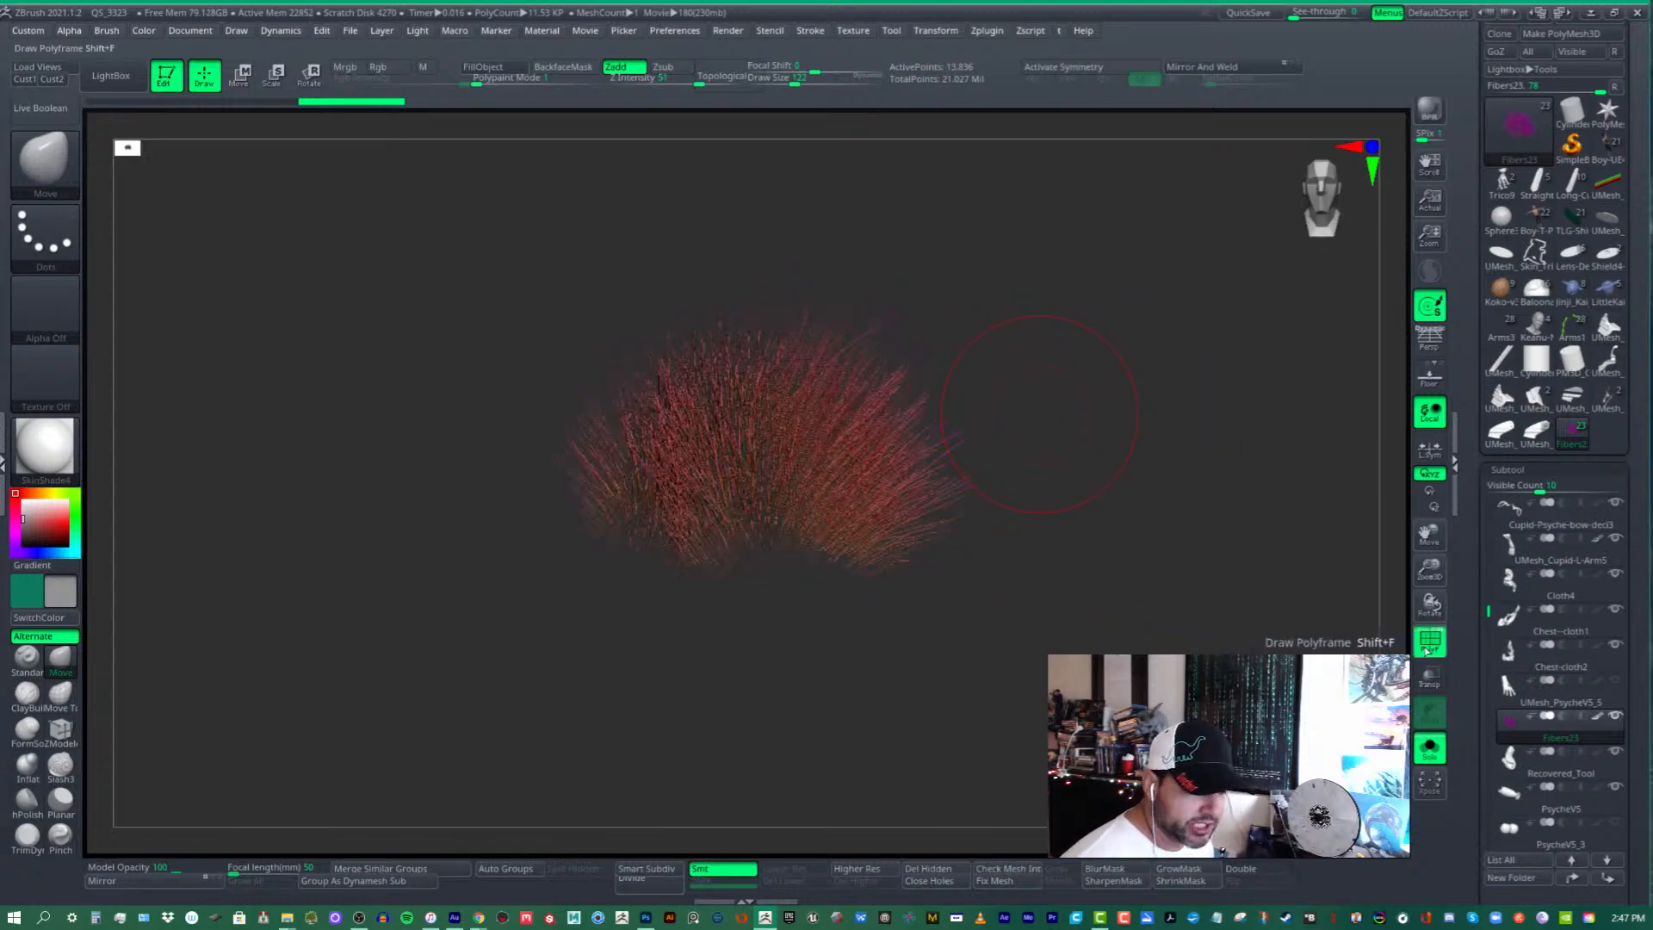
pyautogui.click(1428, 637)
pyautogui.click(1427, 639)
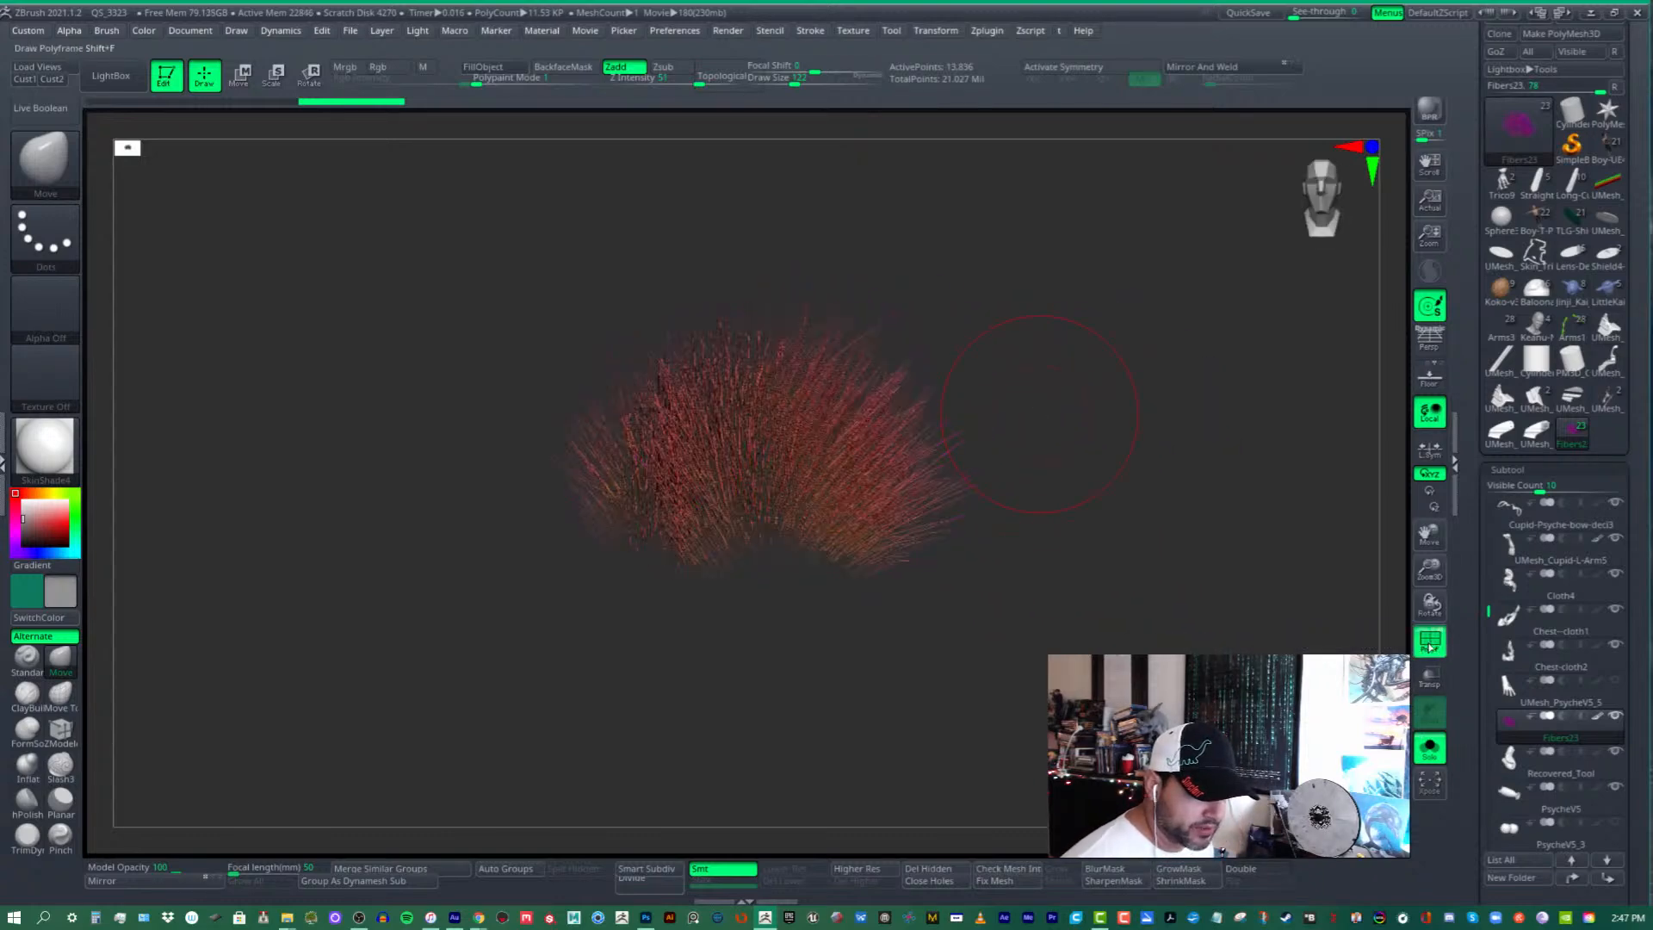
pyautogui.click(1428, 639)
pyautogui.moveTo(1055, 482)
pyautogui.keyDown('alt'); pyautogui.mouseDown()
pyautogui.moveTo(1019, 602)
pyautogui.moveTo(1076, 607)
pyautogui.mouseUp(); pyautogui.keyUp('alt')
pyautogui.moveTo(1076, 607)
pyautogui.keyDown('alt'); pyautogui.mouseDown()
pyautogui.moveTo(1128, 676)
pyautogui.moveTo(1233, 507)
pyautogui.mouseUp(); pyautogui.keyUp('alt')
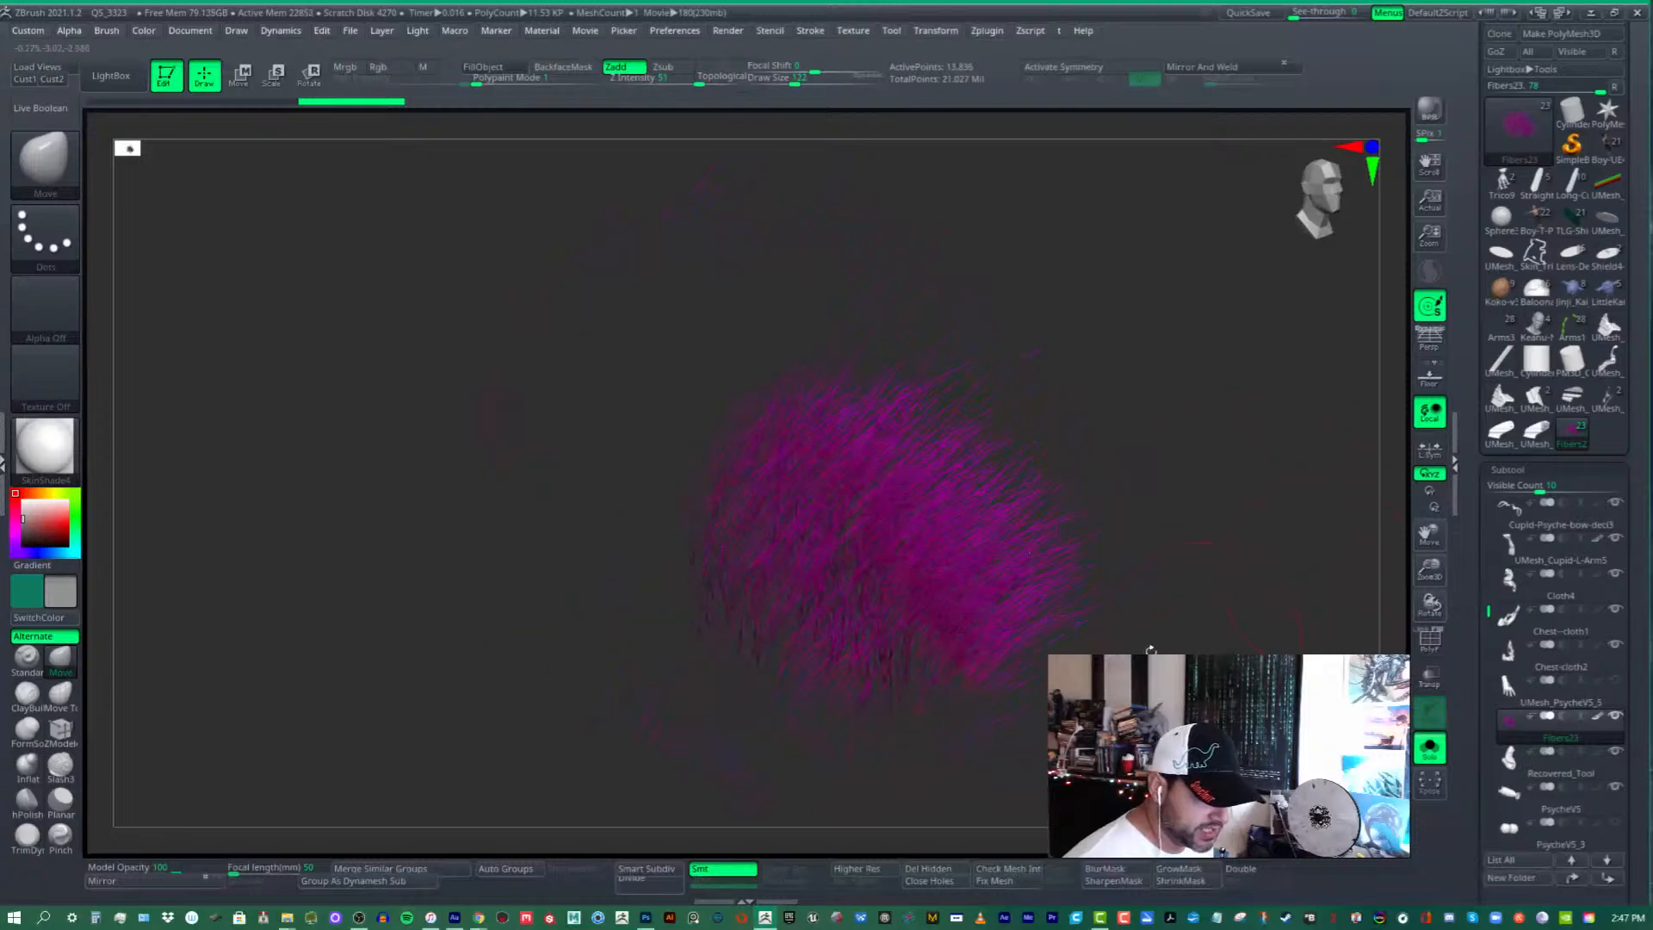
# - Select the GroomerStrong brush and leave Solo mode so the fibers show together with the hand and surrounding sculpture
pyautogui.click(51, 172)
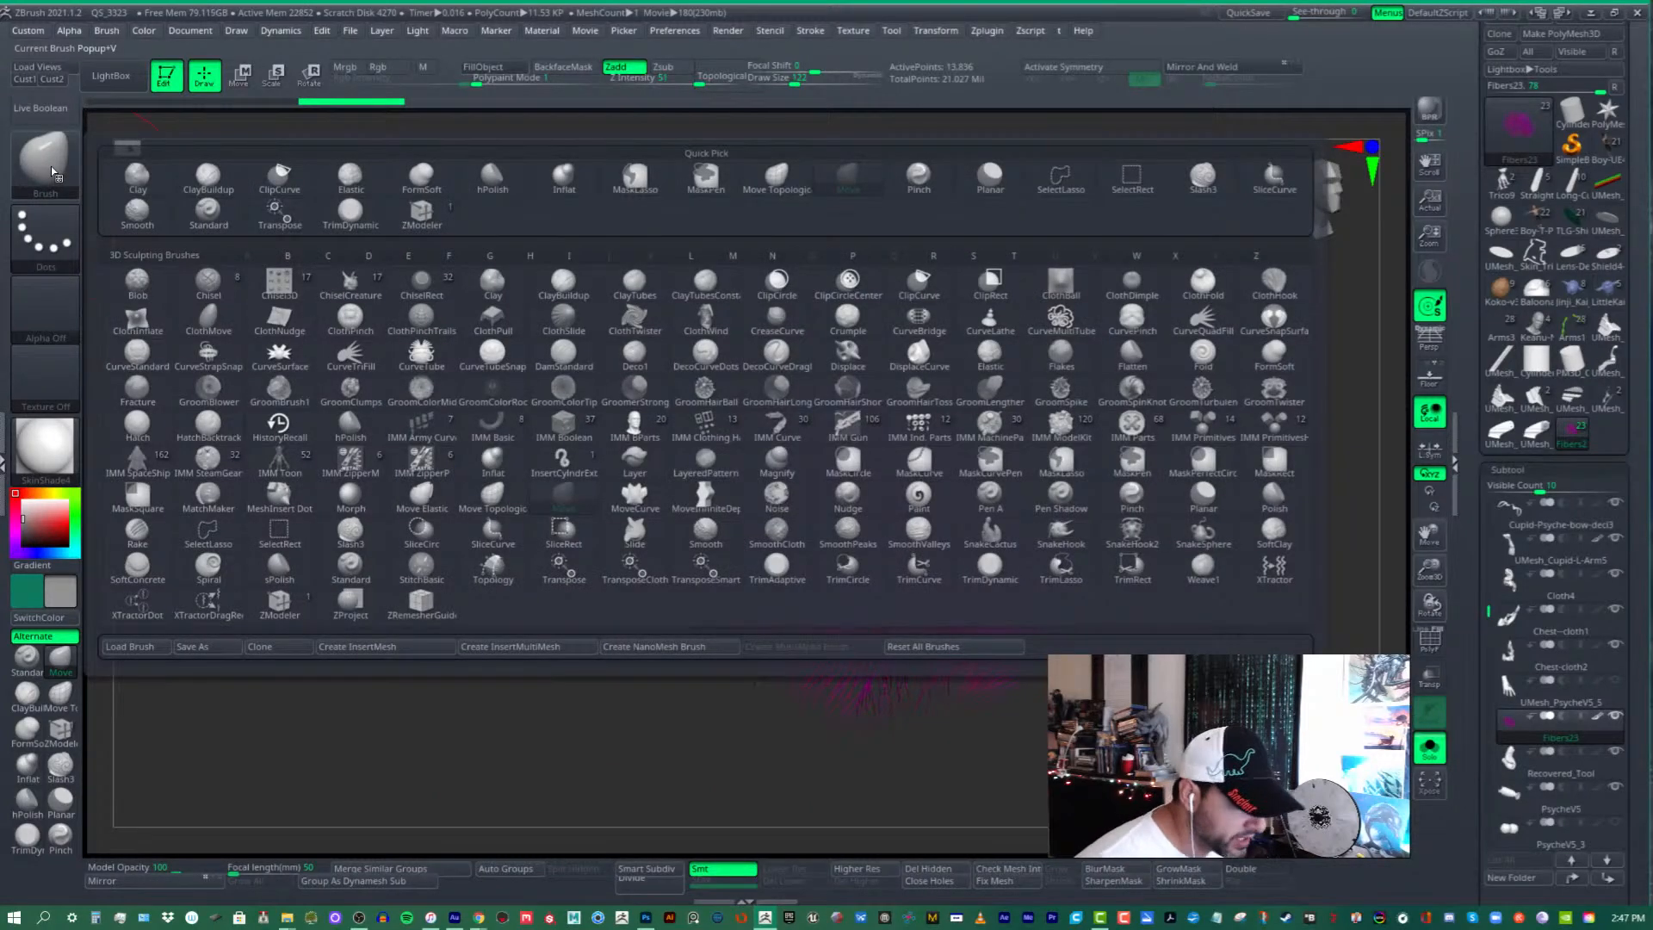
pyautogui.click(639, 394)
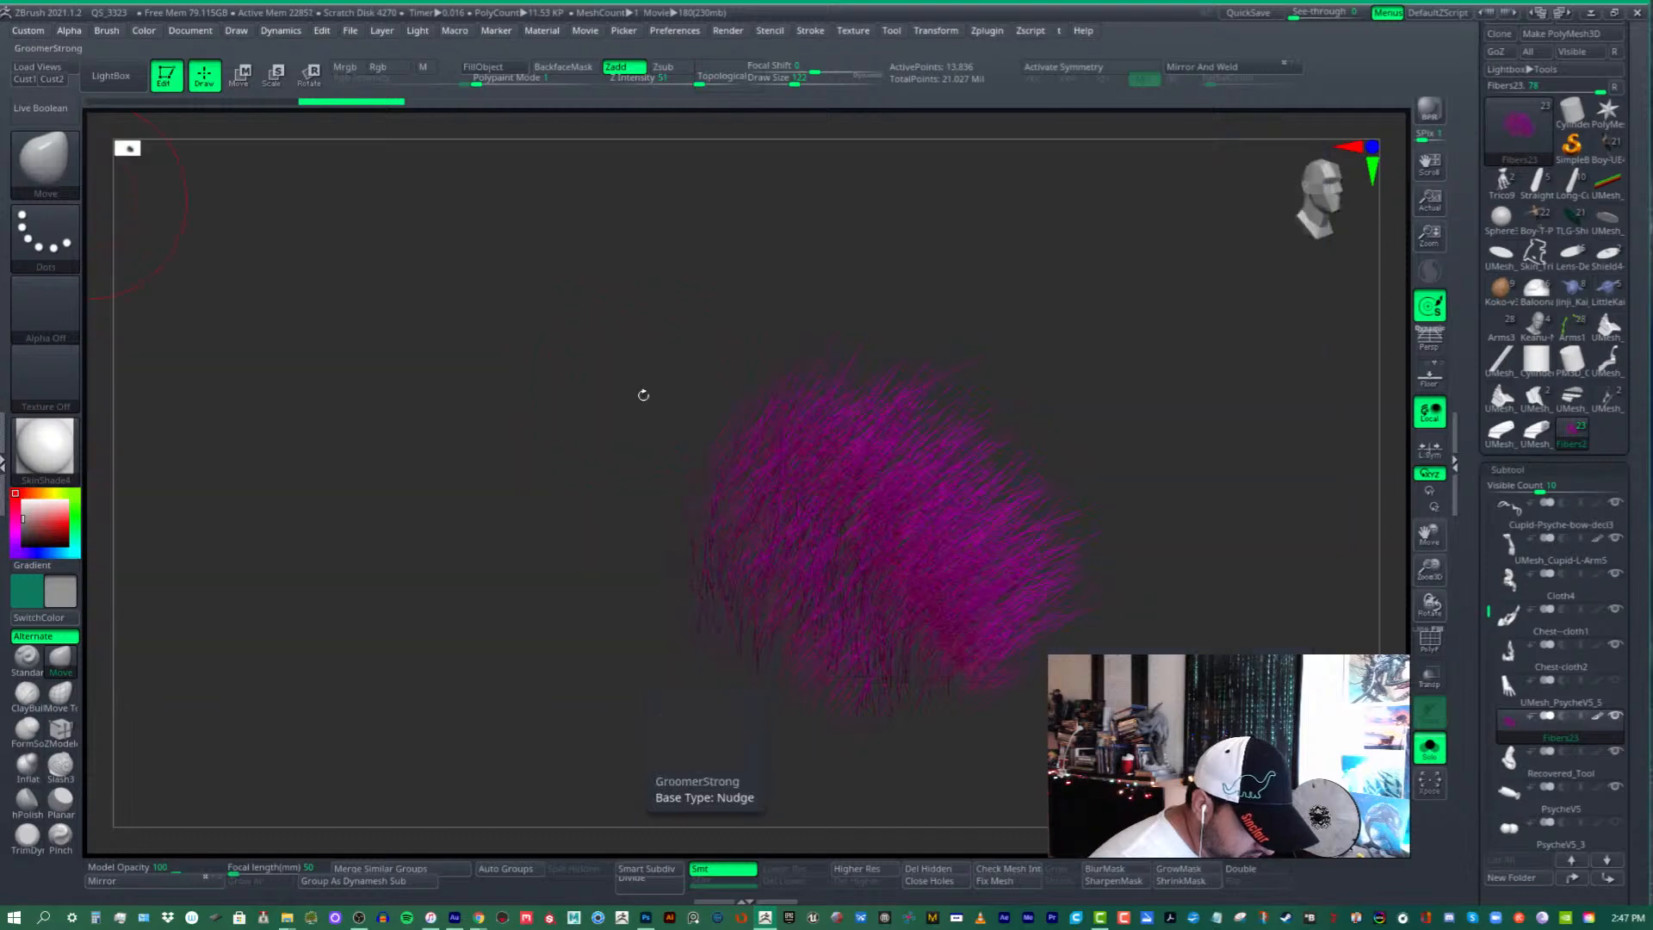
pyautogui.click(1430, 745)
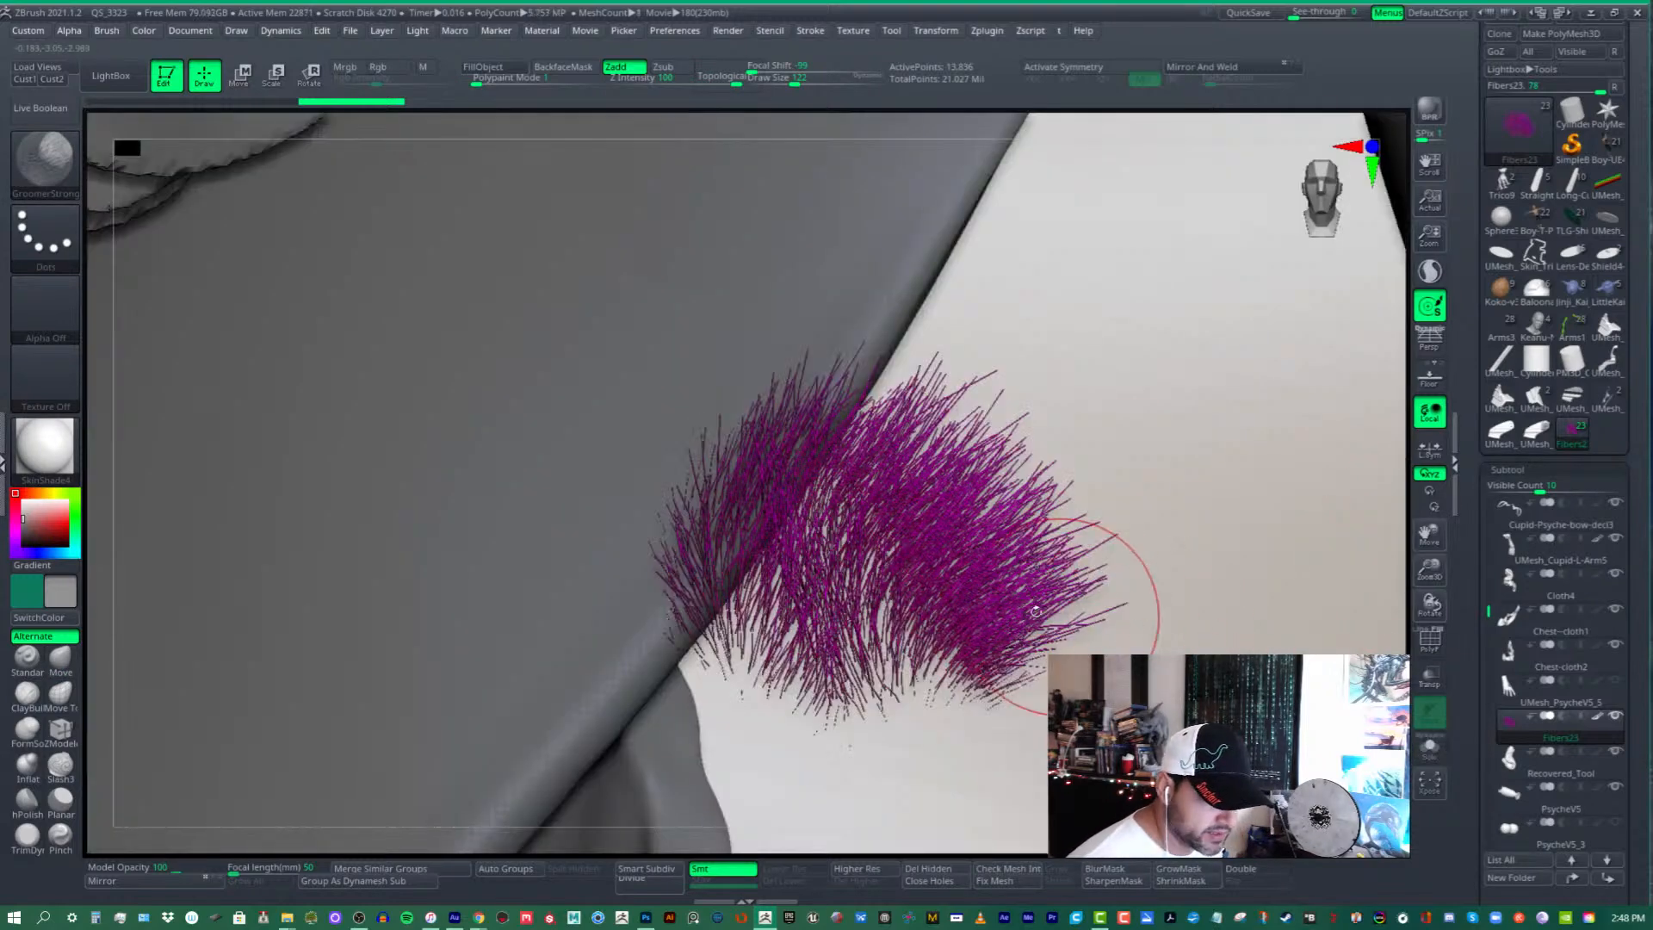
pyautogui.moveTo(1069, 615); pyautogui.dragTo(1196, 270)
pyautogui.keyDown('alt'); pyautogui.click(1196, 270); pyautogui.keyUp('alt')
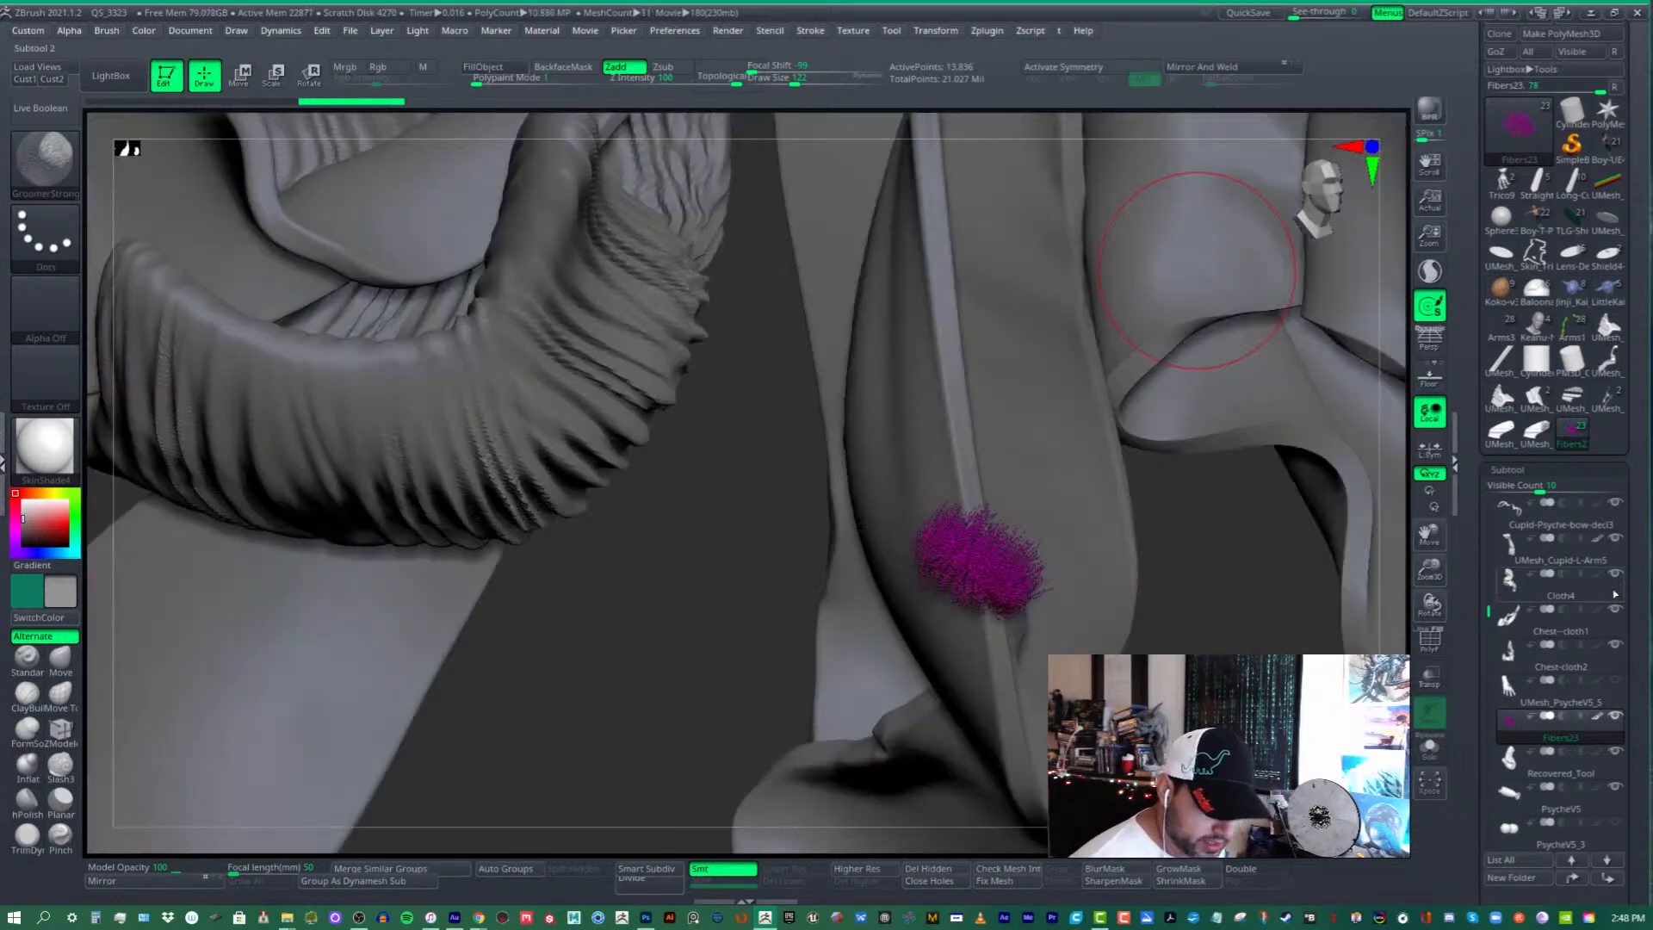
pyautogui.moveTo(1196, 270); pyautogui.dragTo(1097, 336, button='right')
pyautogui.moveTo(1093, 482)
pyautogui.keyDown('ctrl'); pyautogui.mouseDown(button='right')
pyautogui.moveTo(1071, 667)
pyautogui.moveTo(1015, 623)
pyautogui.moveTo(1042, 505)
pyautogui.moveTo(976, 471)
pyautogui.mouseUp(button='right'); pyautogui.keyUp('ctrl')
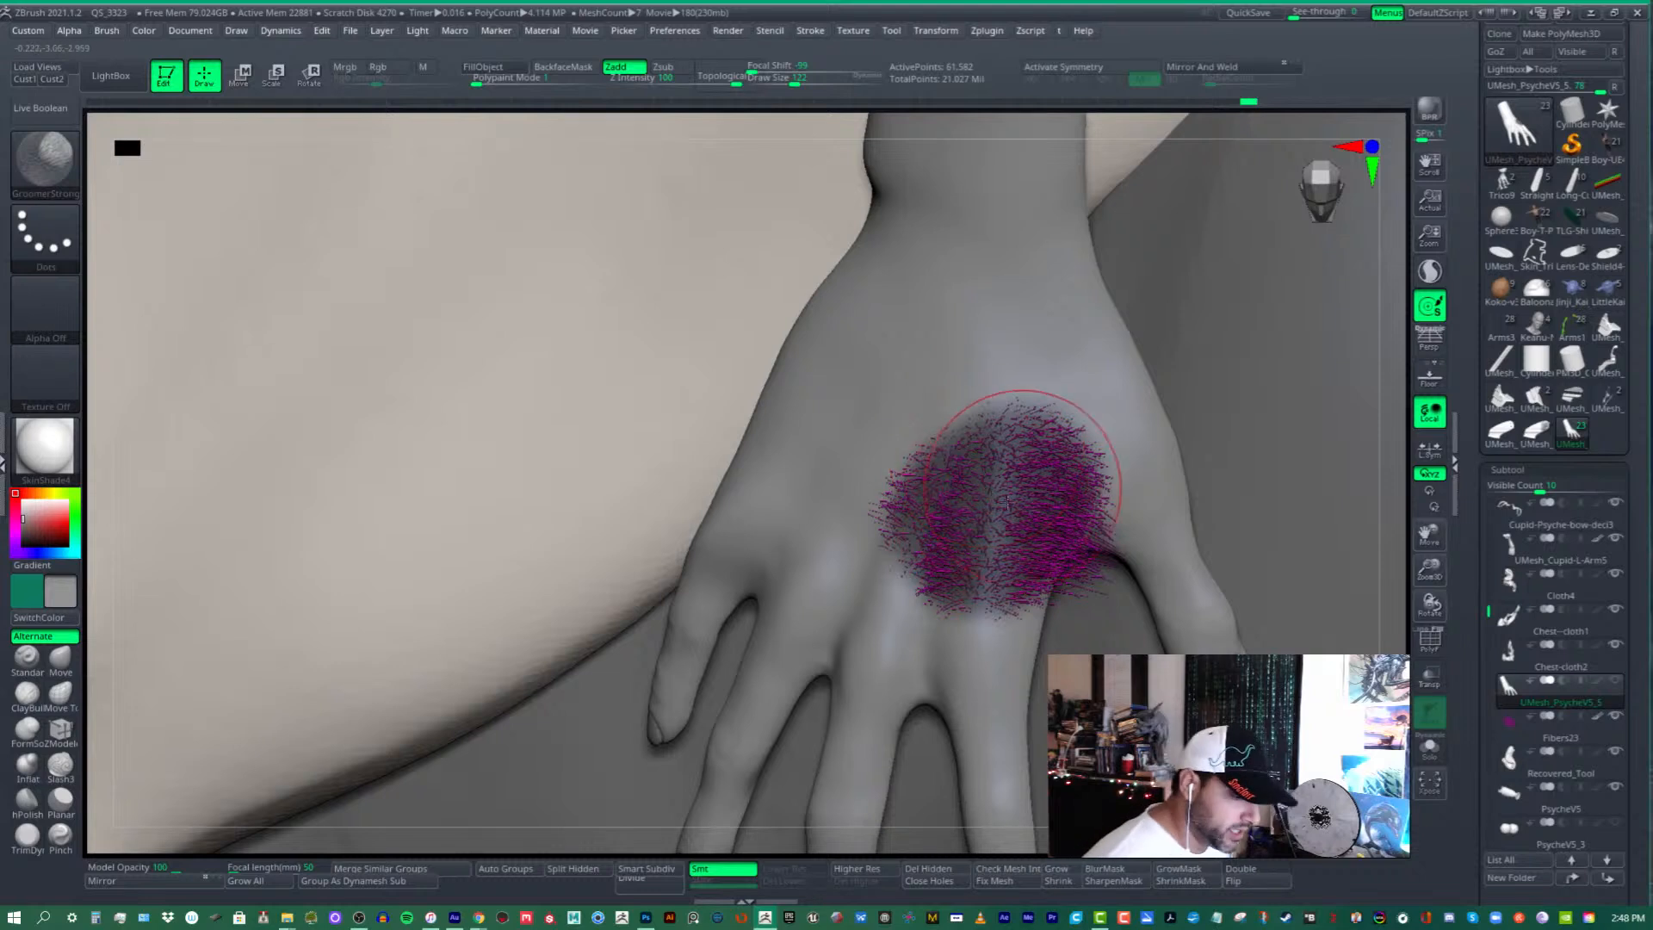
pyautogui.moveTo(994, 462); pyautogui.dragTo(1005, 482, button='right')
pyautogui.moveTo(1005, 483); pyautogui.dragTo(1016, 689)
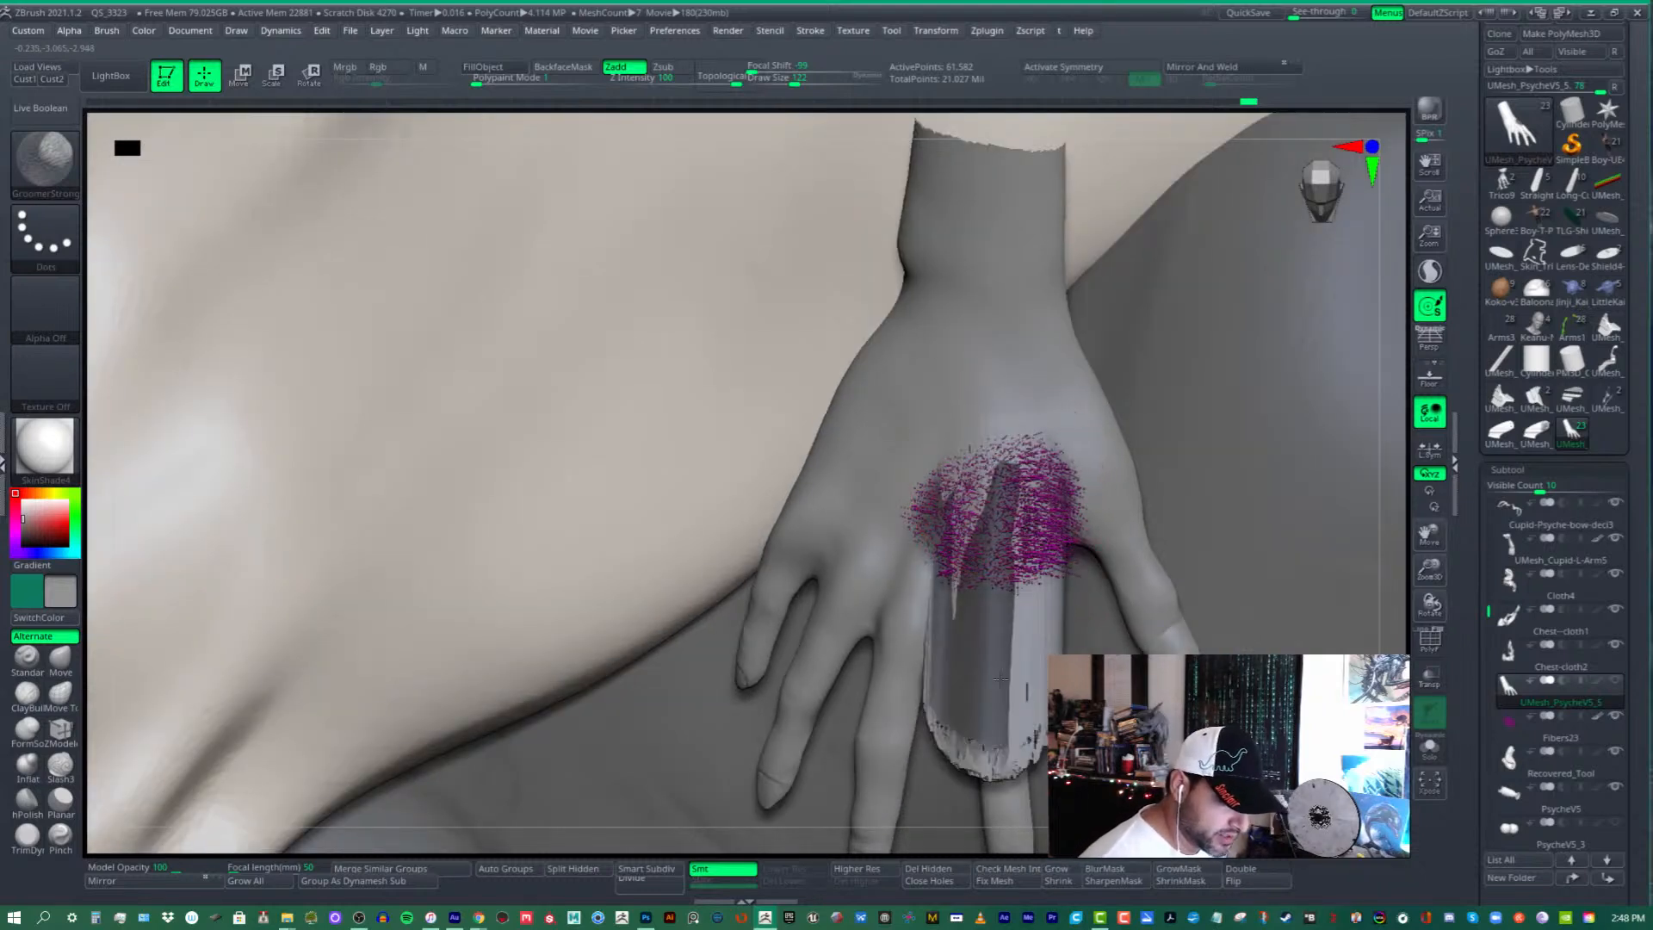
pyautogui.hotkey('ctrl', 'z')
# - Activate the Fibers23 subtool and comb its fibers up and down the back of the hand, finishing toward the fingers
pyautogui.click(1556, 728)
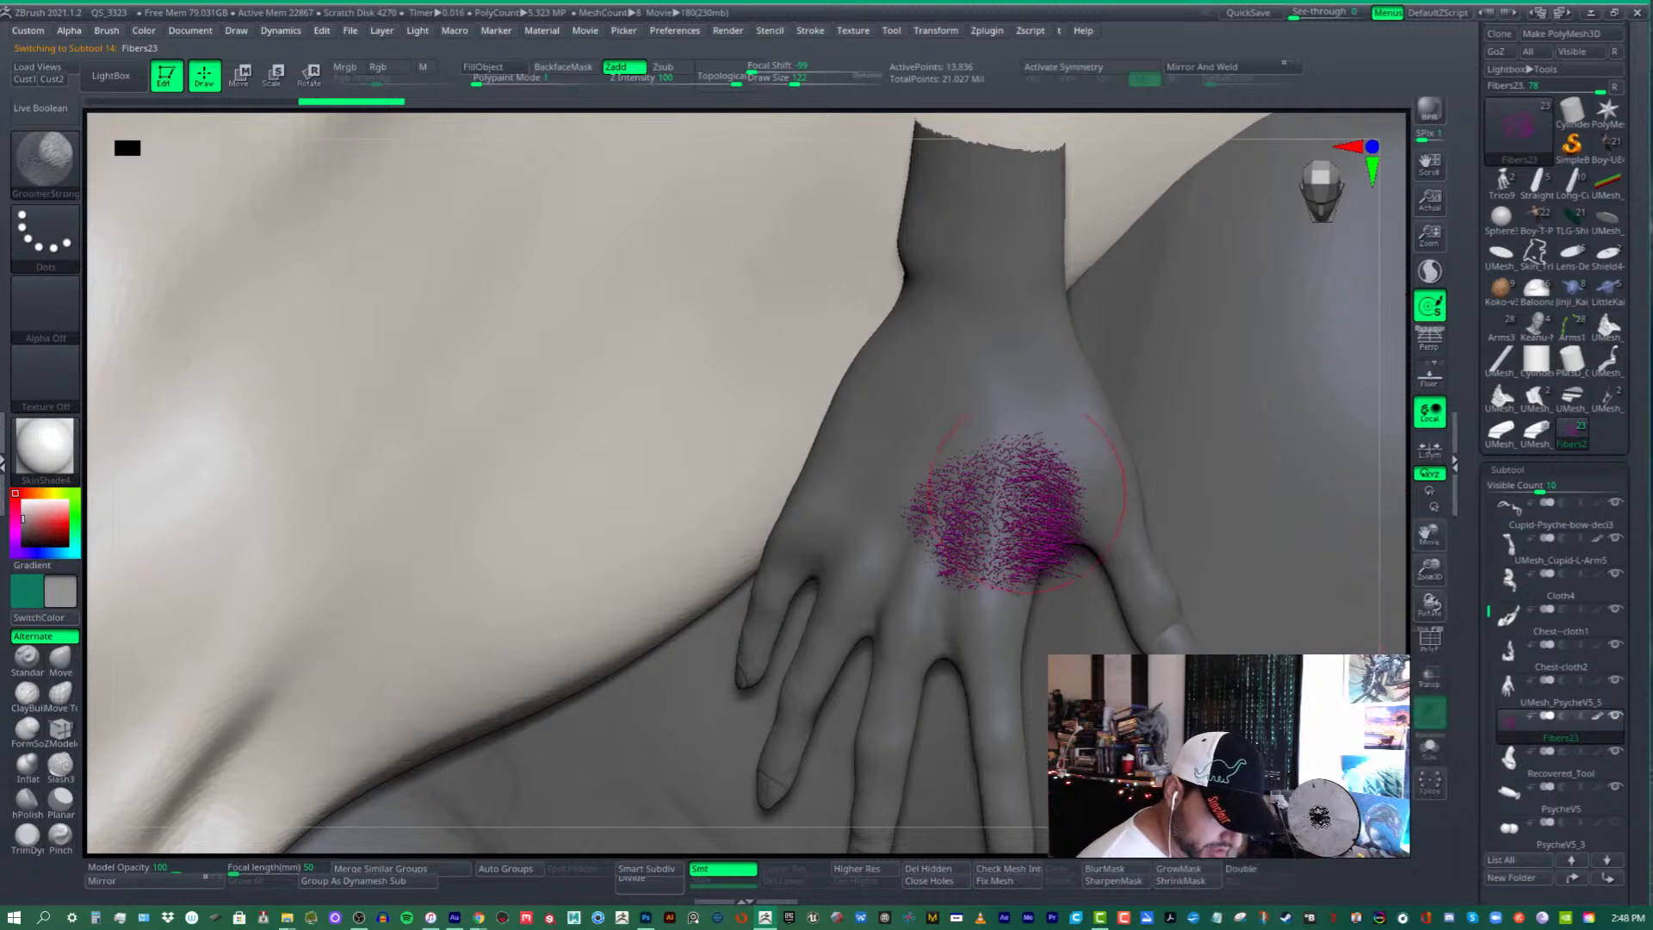
pyautogui.moveTo(1013, 579); pyautogui.dragTo(990, 496)
pyautogui.moveTo(965, 590); pyautogui.dragTo(958, 461)
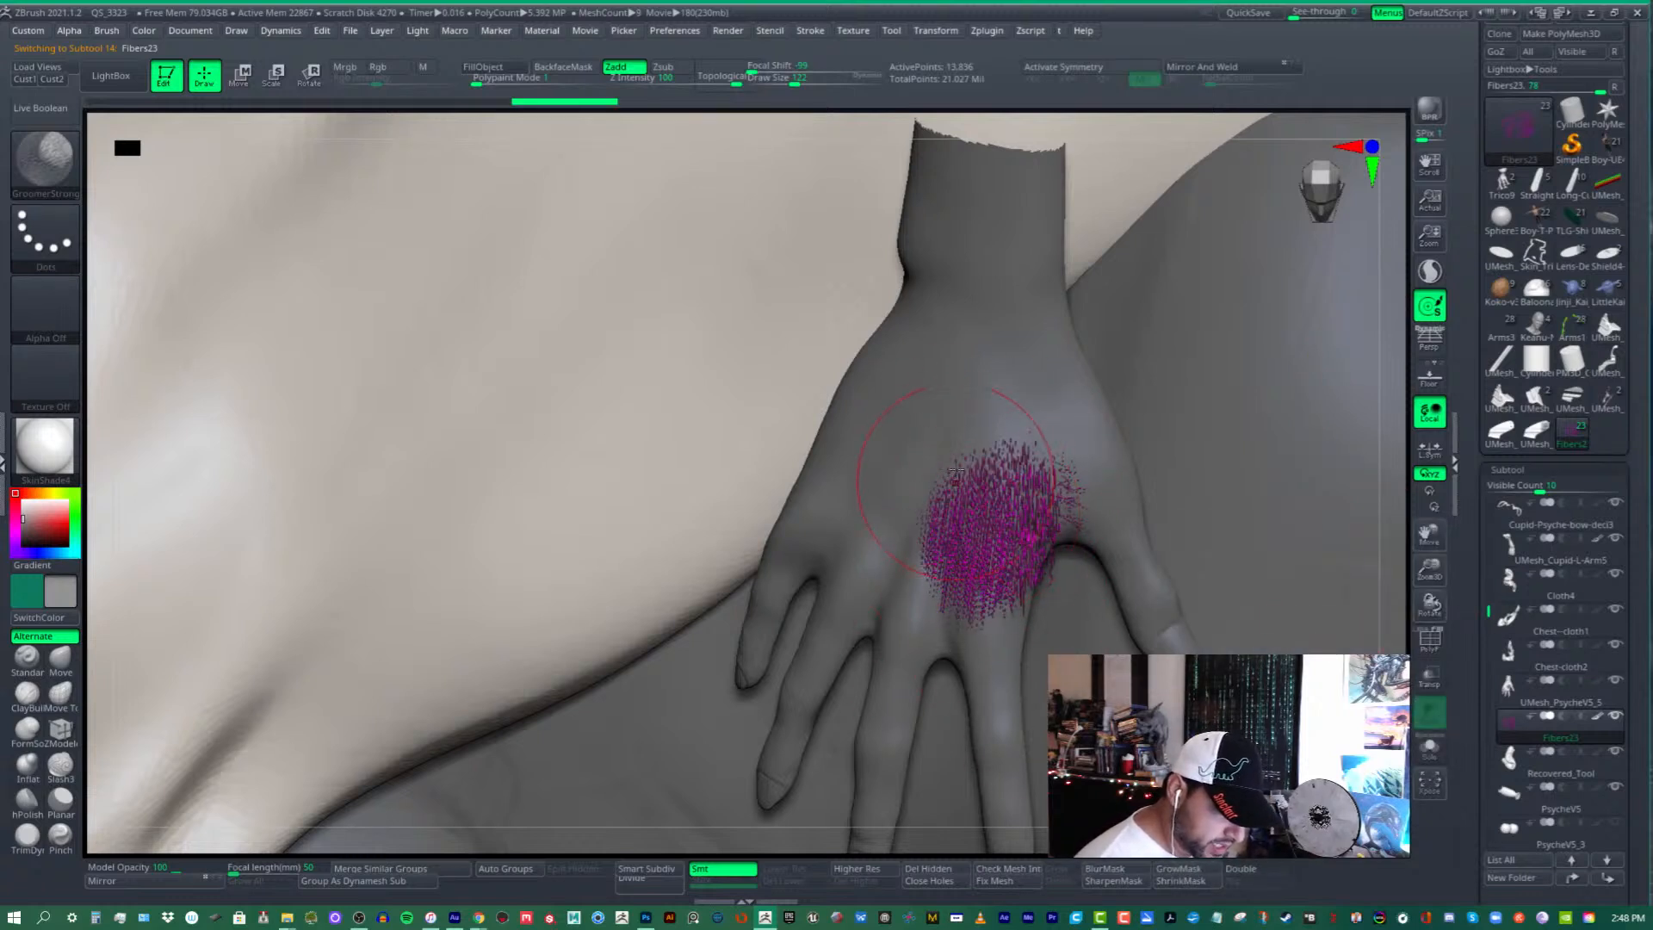
pyautogui.moveTo(1030, 602); pyautogui.dragTo(1048, 478)
pyautogui.moveTo(965, 589)
pyautogui.mouseDown()
pyautogui.moveTo(969, 476)
pyautogui.moveTo(928, 632)
pyautogui.mouseUp()
pyautogui.moveTo(1012, 490); pyautogui.dragTo(938, 628)
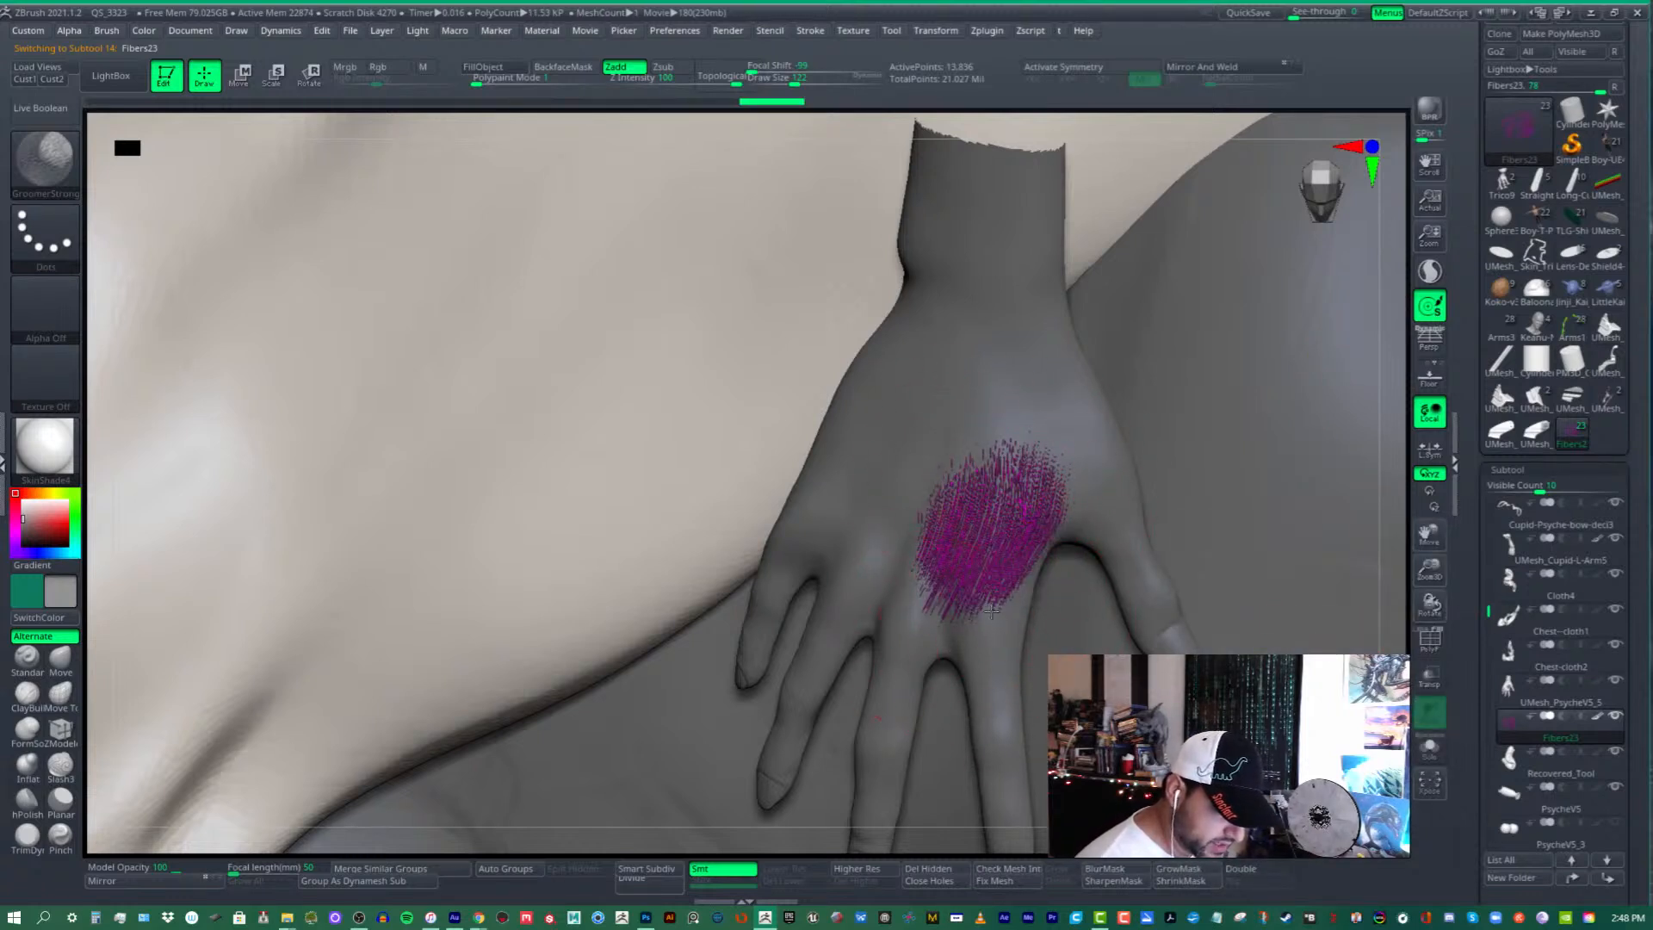
pyautogui.moveTo(969, 490); pyautogui.dragTo(922, 612)
pyautogui.moveTo(979, 456); pyautogui.dragTo(932, 590)
pyautogui.moveTo(998, 482); pyautogui.dragTo(928, 603)
# - Examine the groomed fibers on the back of the hand up close and from several angles
pyautogui.moveTo(1046, 560)
pyautogui.mouseDown(button='right')
pyautogui.moveTo(1025, 498)
pyautogui.moveTo(1037, 585)
pyautogui.moveTo(938, 593)
pyautogui.moveTo(1128, 607)
pyautogui.mouseUp(button='right')
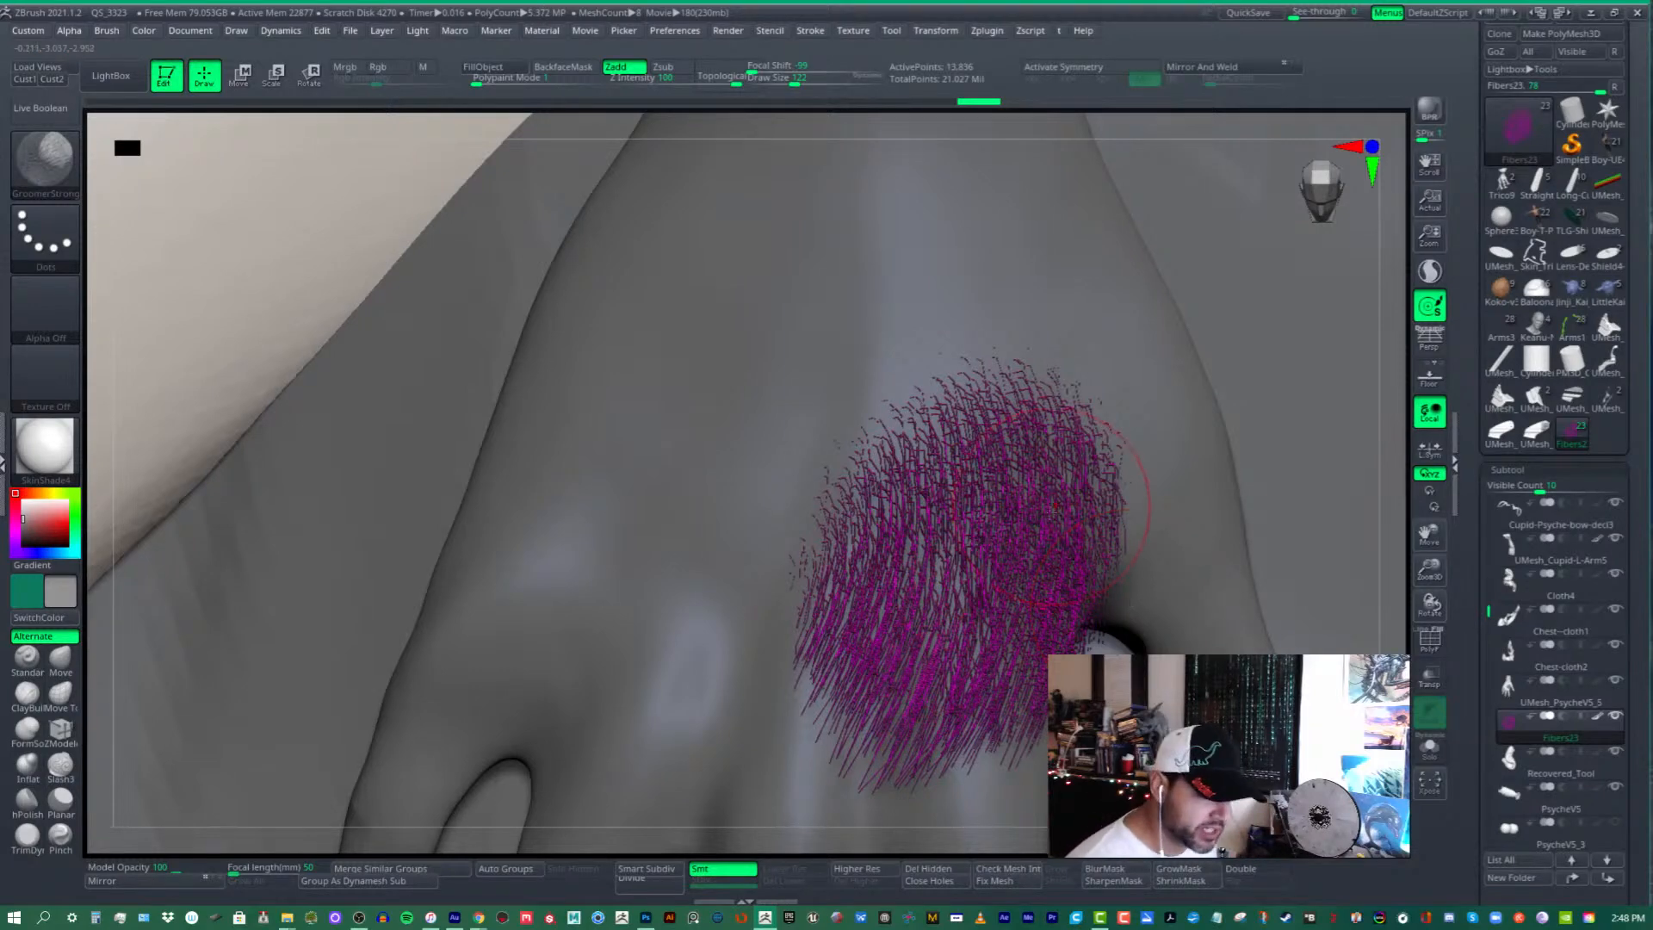
pyautogui.moveTo(1128, 607); pyautogui.dragTo(1109, 548, button='right')
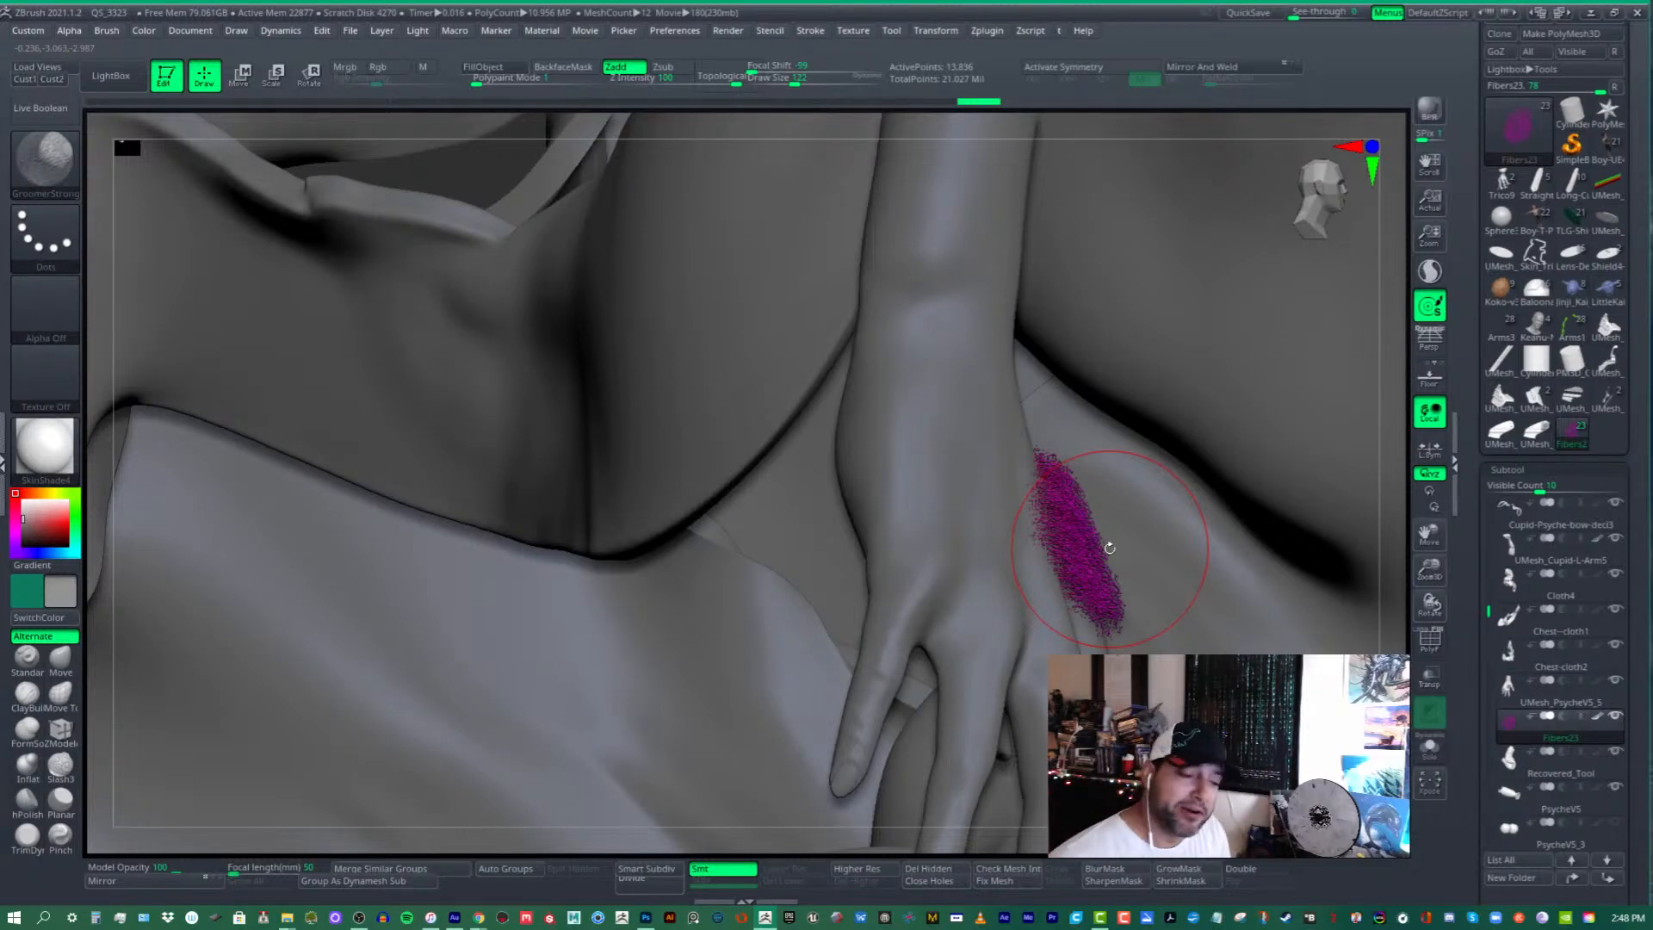
pyautogui.moveTo(1109, 548); pyautogui.dragTo(1174, 577, button='right')
pyautogui.keyDown('ctrl'); pyautogui.moveTo(1175, 577); pyautogui.dragTo(1208, 588, button='right'); pyautogui.keyUp('ctrl')
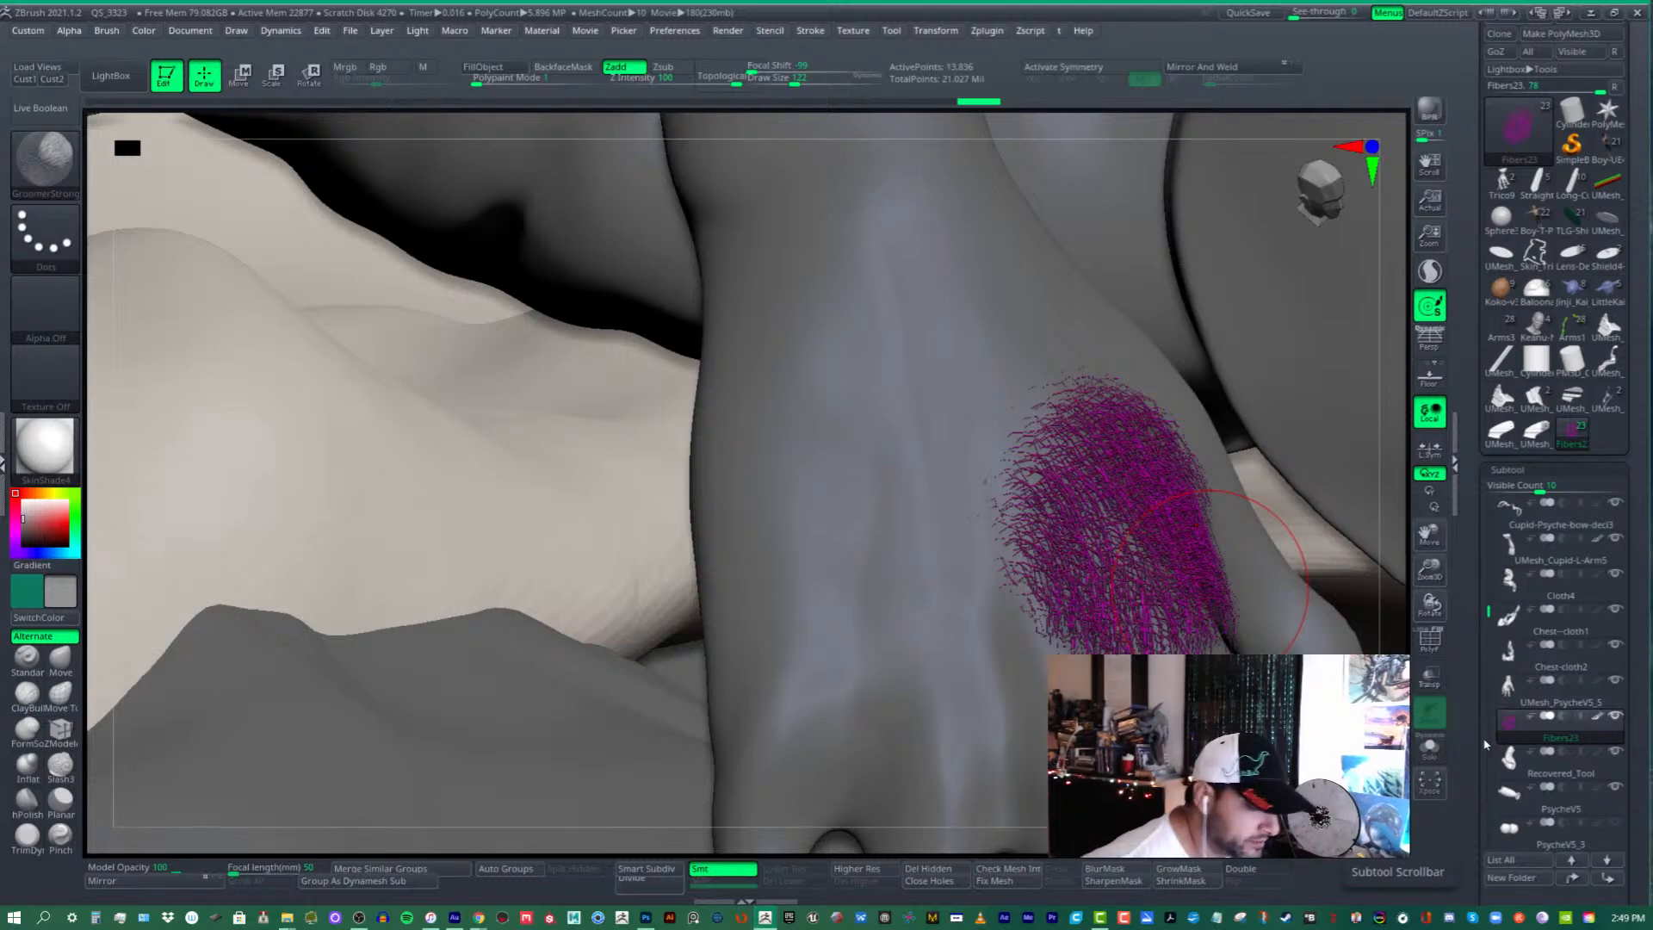
pyautogui.moveTo(1631, 727); pyautogui.dragTo(1618, 612)
pyautogui.moveTo(1197, 563)
pyautogui.mouseDown(button='right')
pyautogui.moveTo(1144, 527)
pyautogui.moveTo(1186, 507)
pyautogui.moveTo(1149, 529)
pyautogui.moveTo(1171, 504)
pyautogui.moveTo(1076, 564)
pyautogui.mouseUp(button='right')
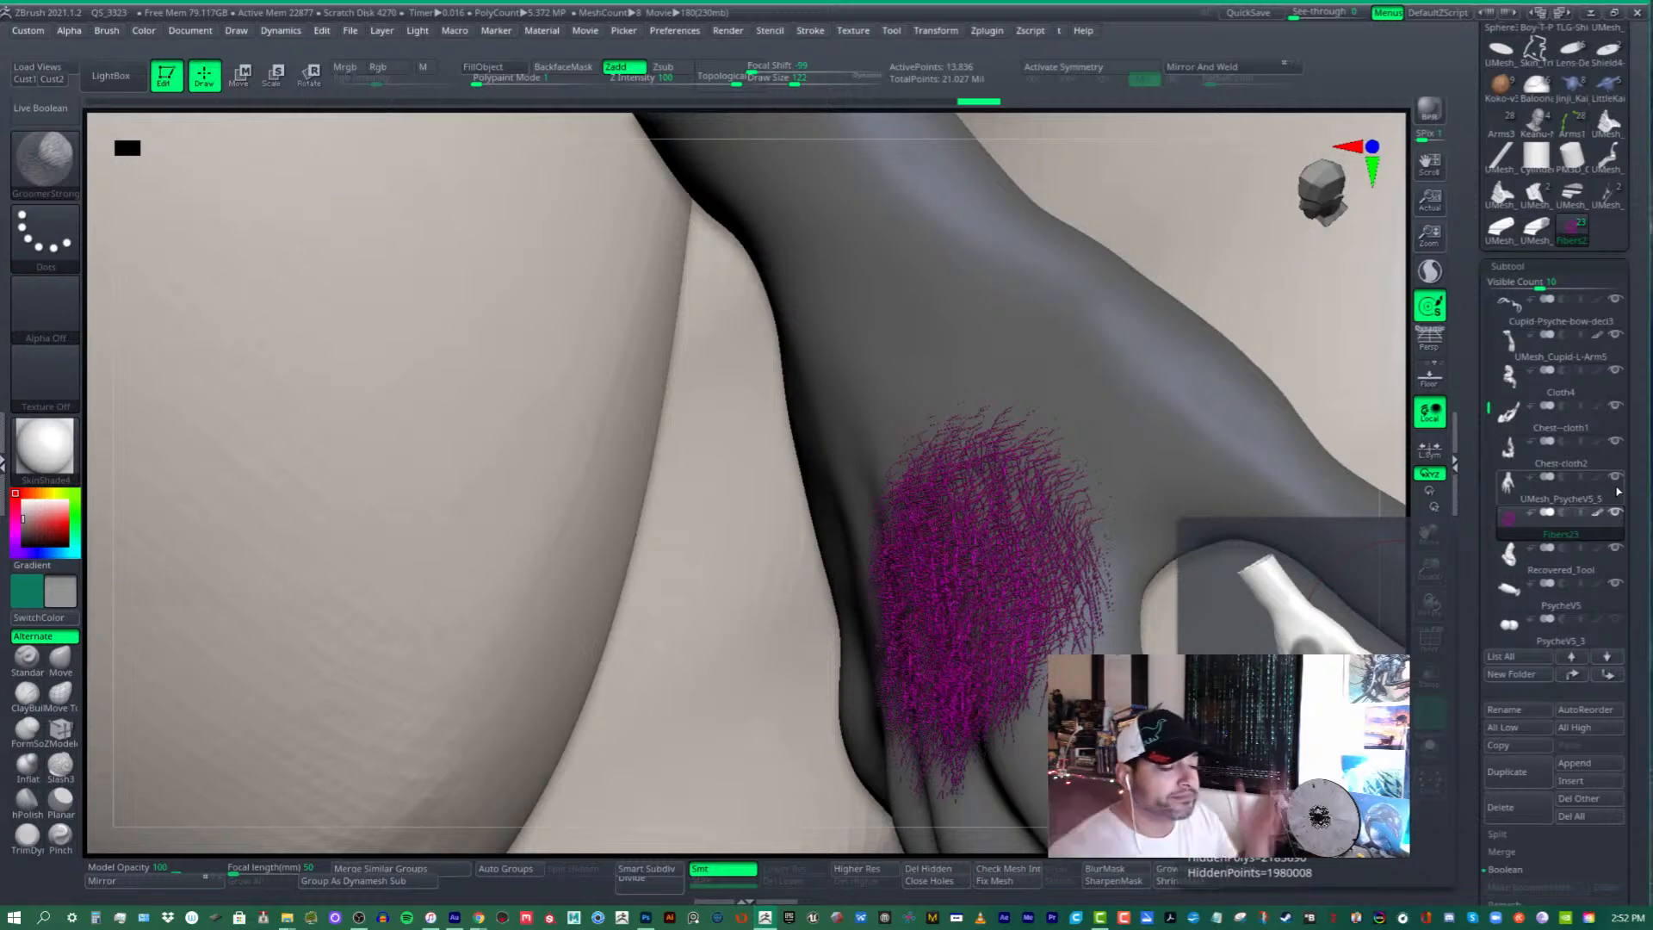
pyautogui.moveTo(1031, 588); pyautogui.dragTo(1137, 473, button='right')
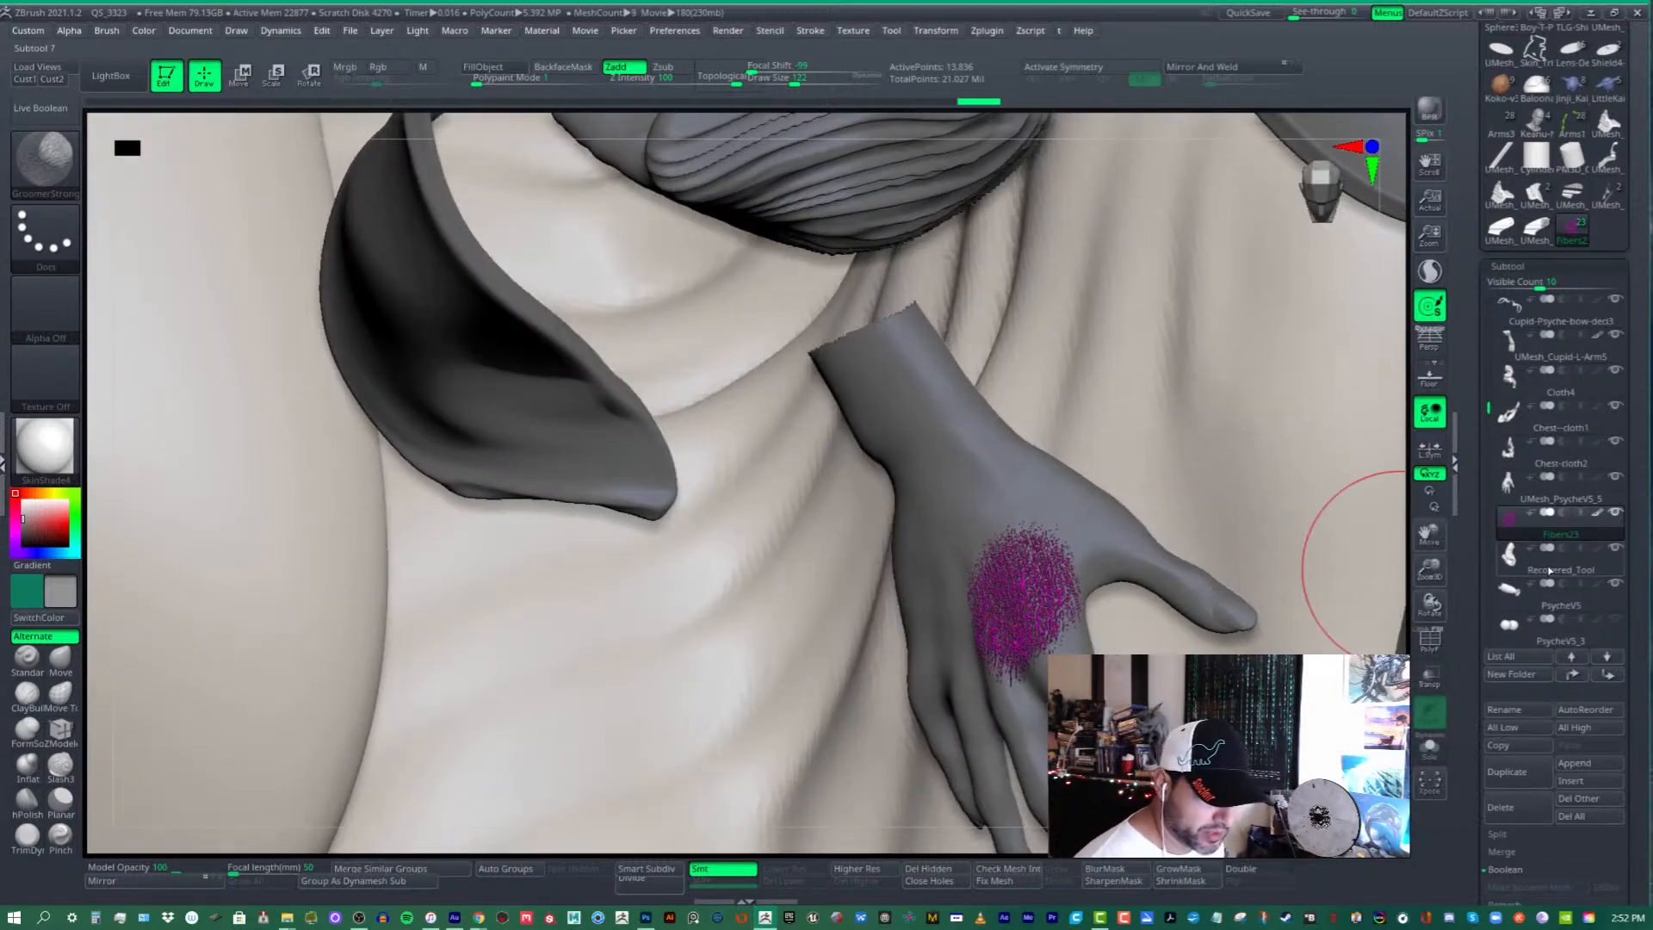
# - Delete the Fibers23 subtool and make the hand subtool UMesh_PsycheV5_5 active
pyautogui.click(1519, 813)
pyautogui.click(1519, 842)
pyautogui.click(1519, 482)
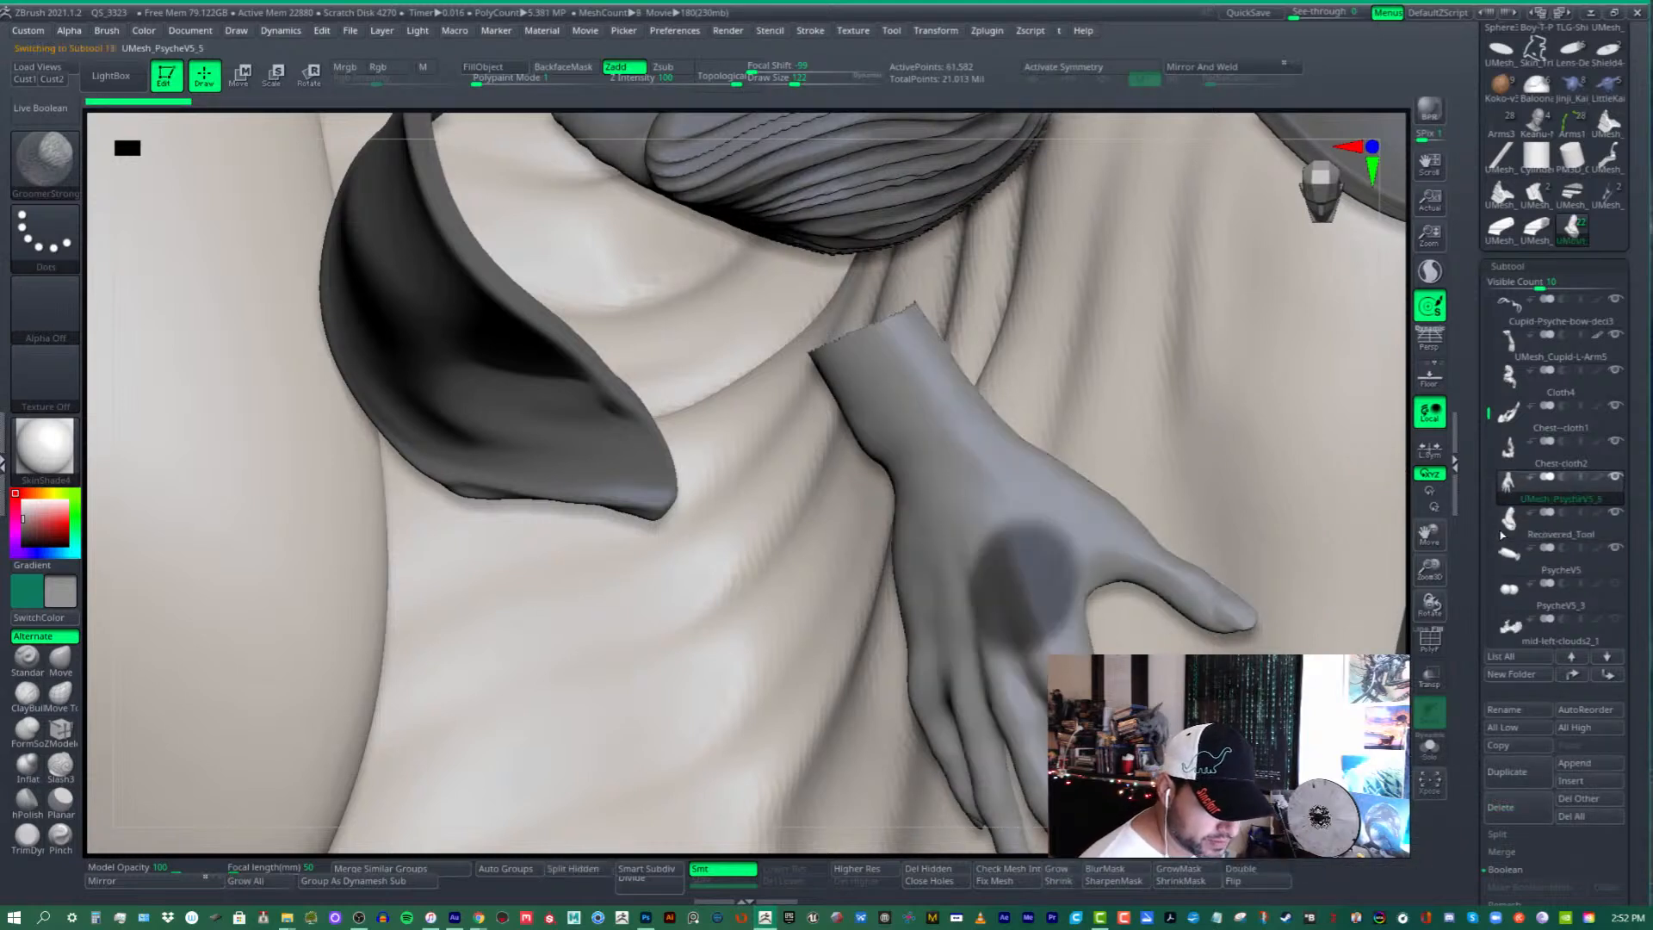
# - Isolate the hand in Solo mode with its palm facing the view and undo the last change to the little finger
pyautogui.click(1429, 747)
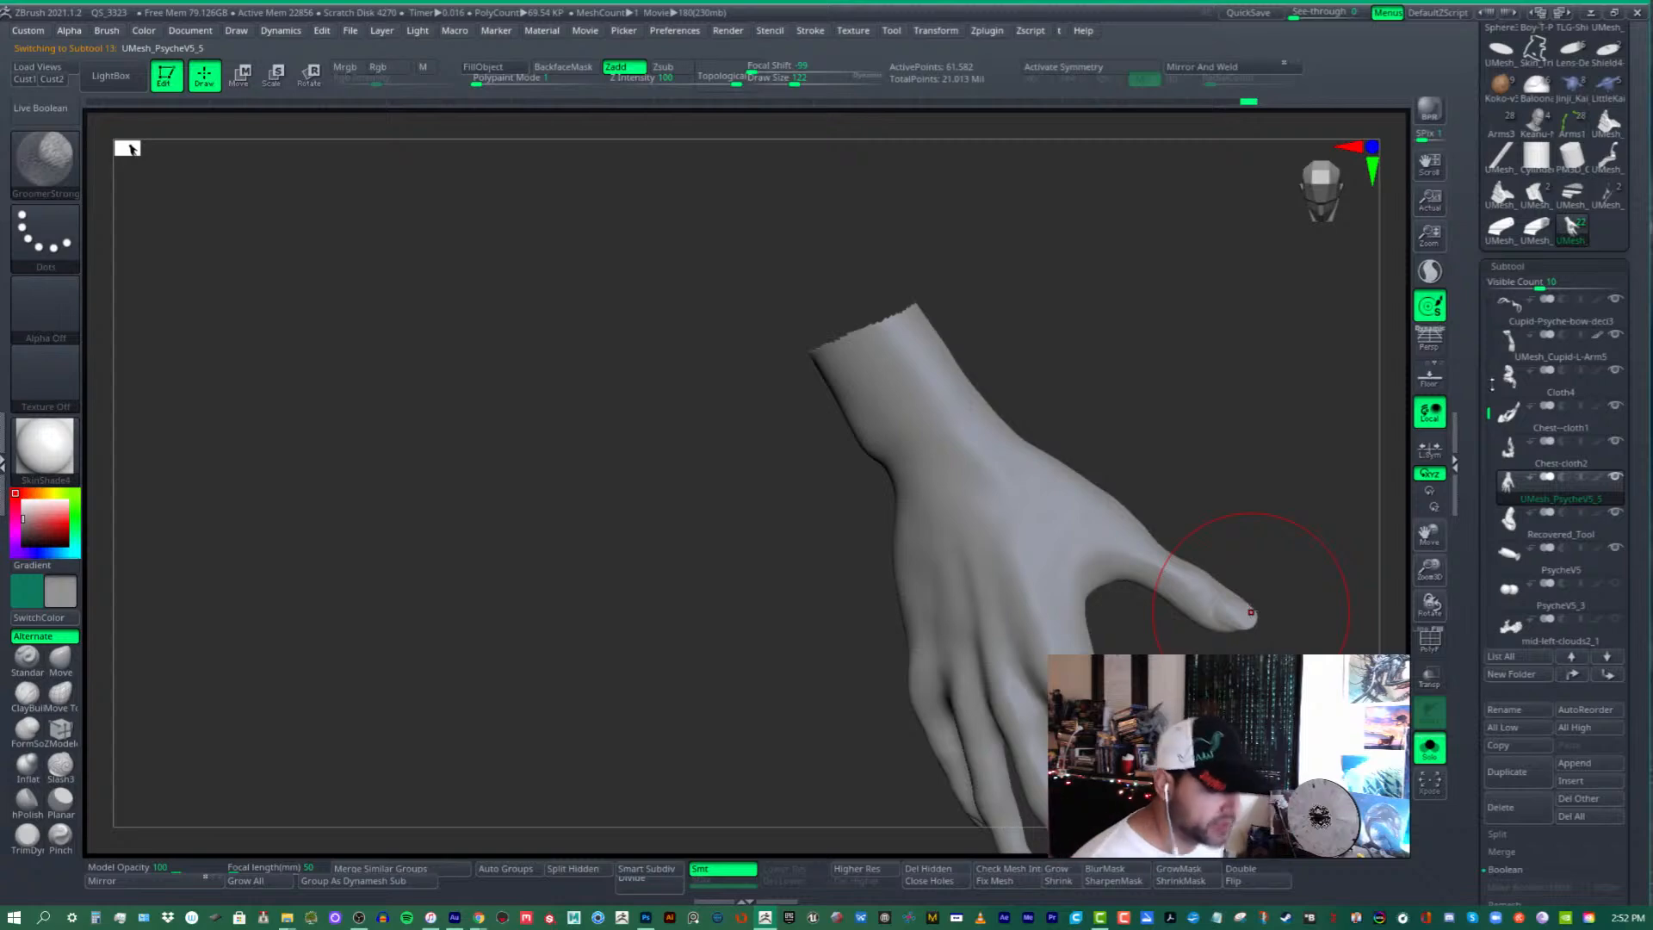
pyautogui.click(1428, 747)
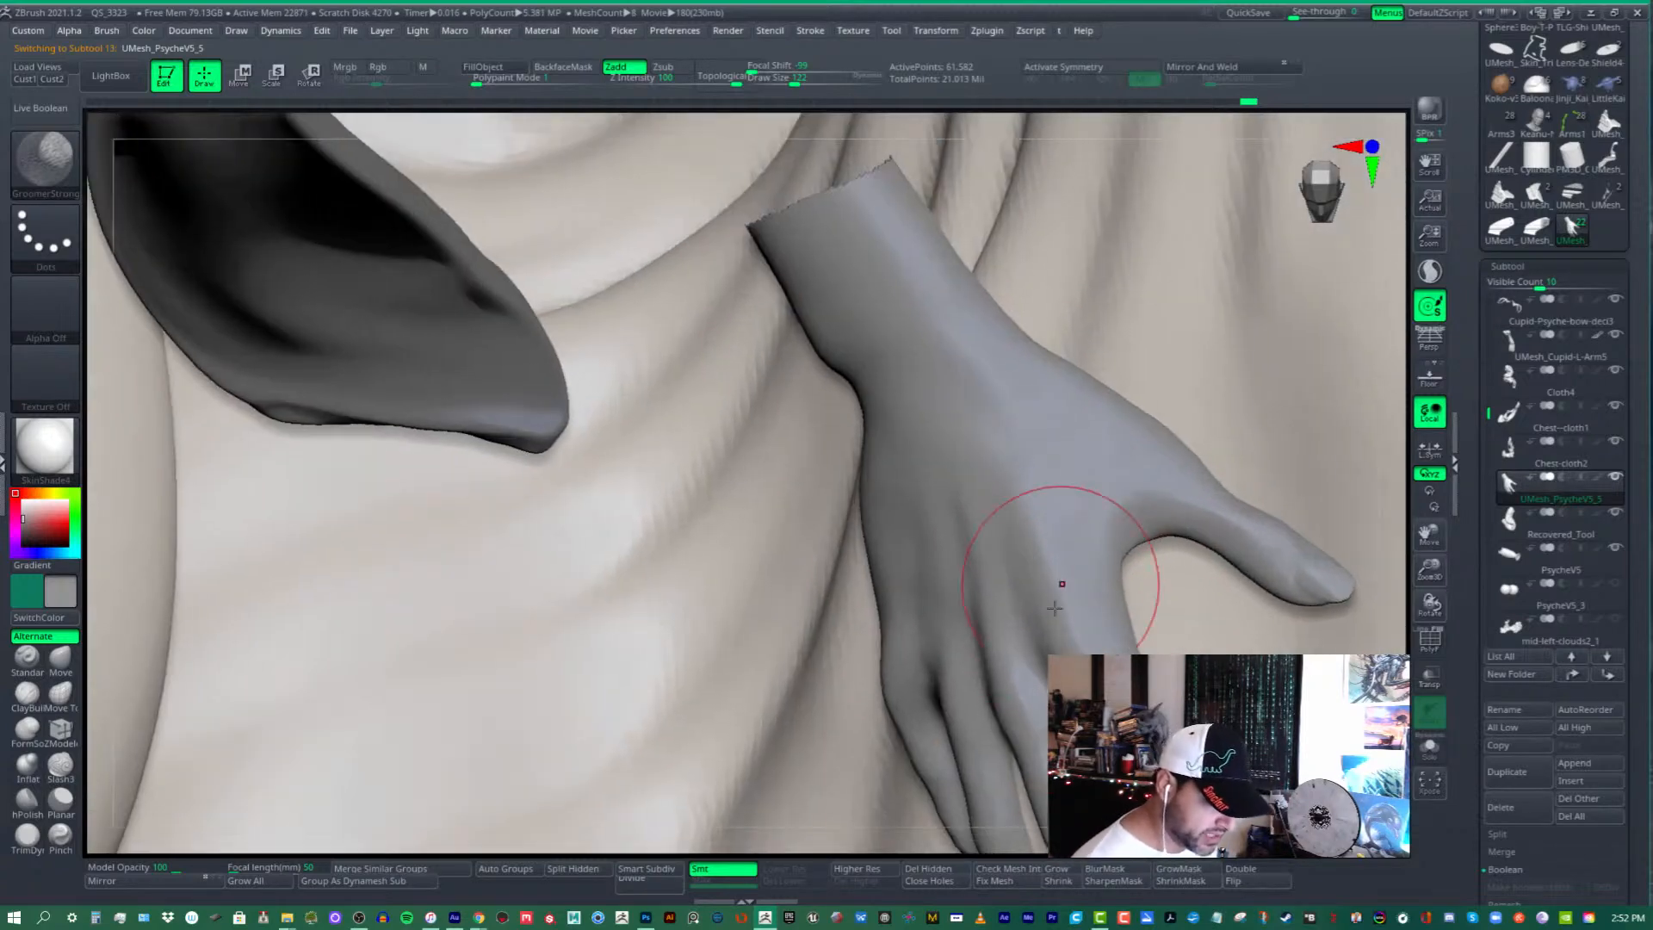
pyautogui.moveTo(1055, 608); pyautogui.dragTo(1156, 320, button='right')
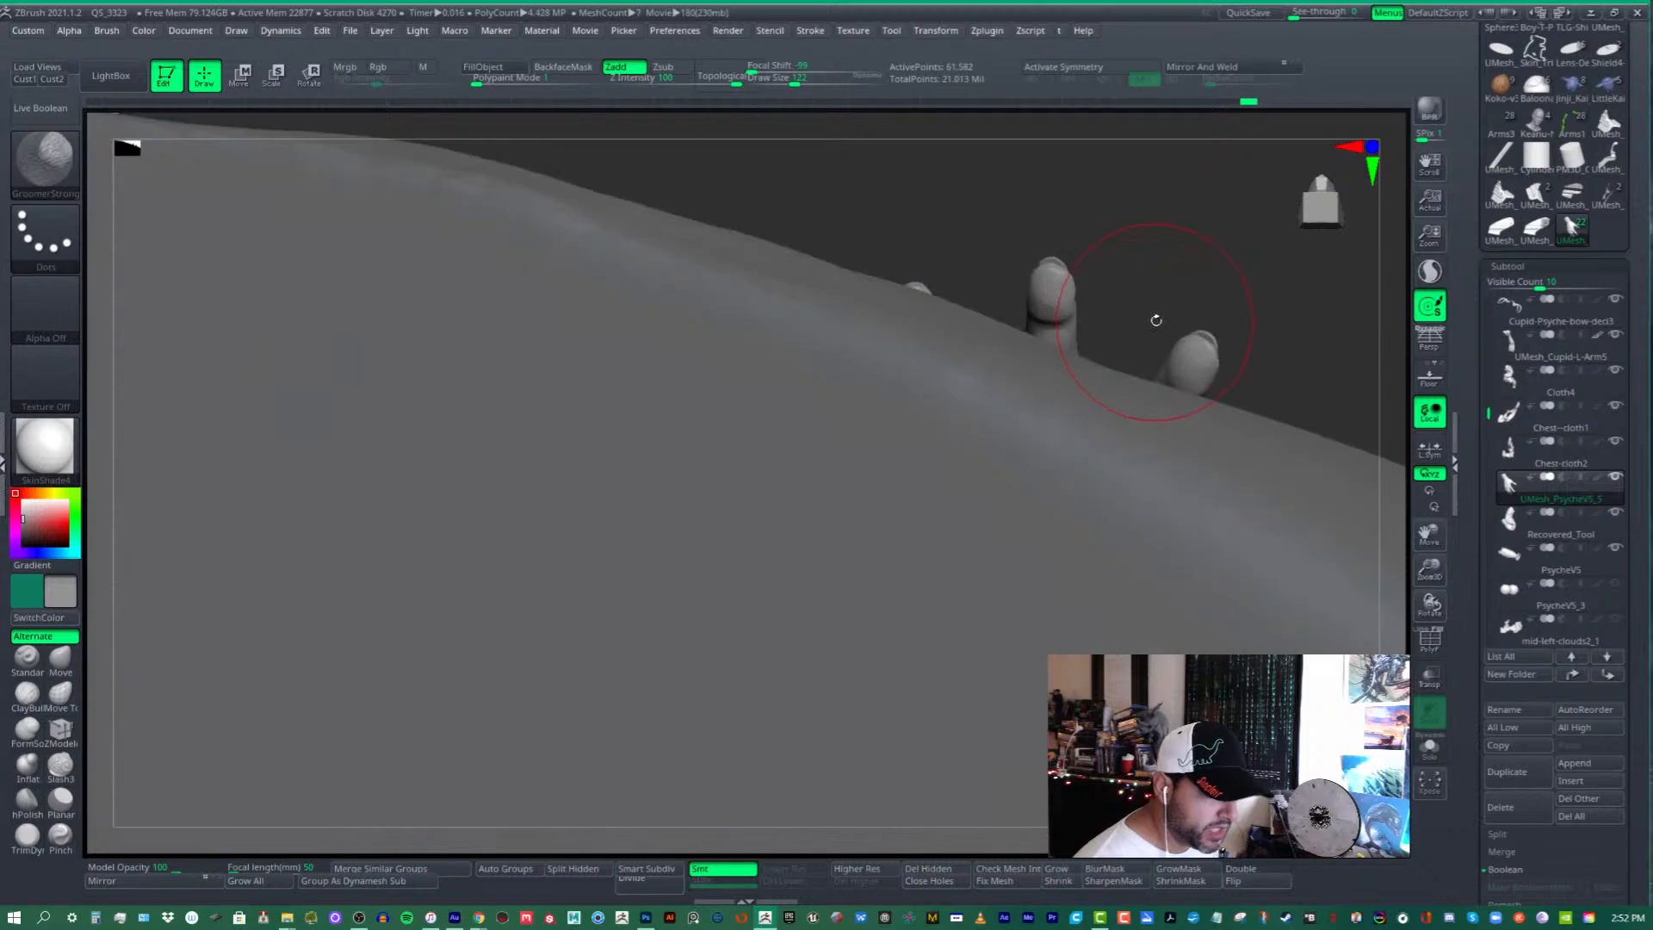
pyautogui.click(1428, 747)
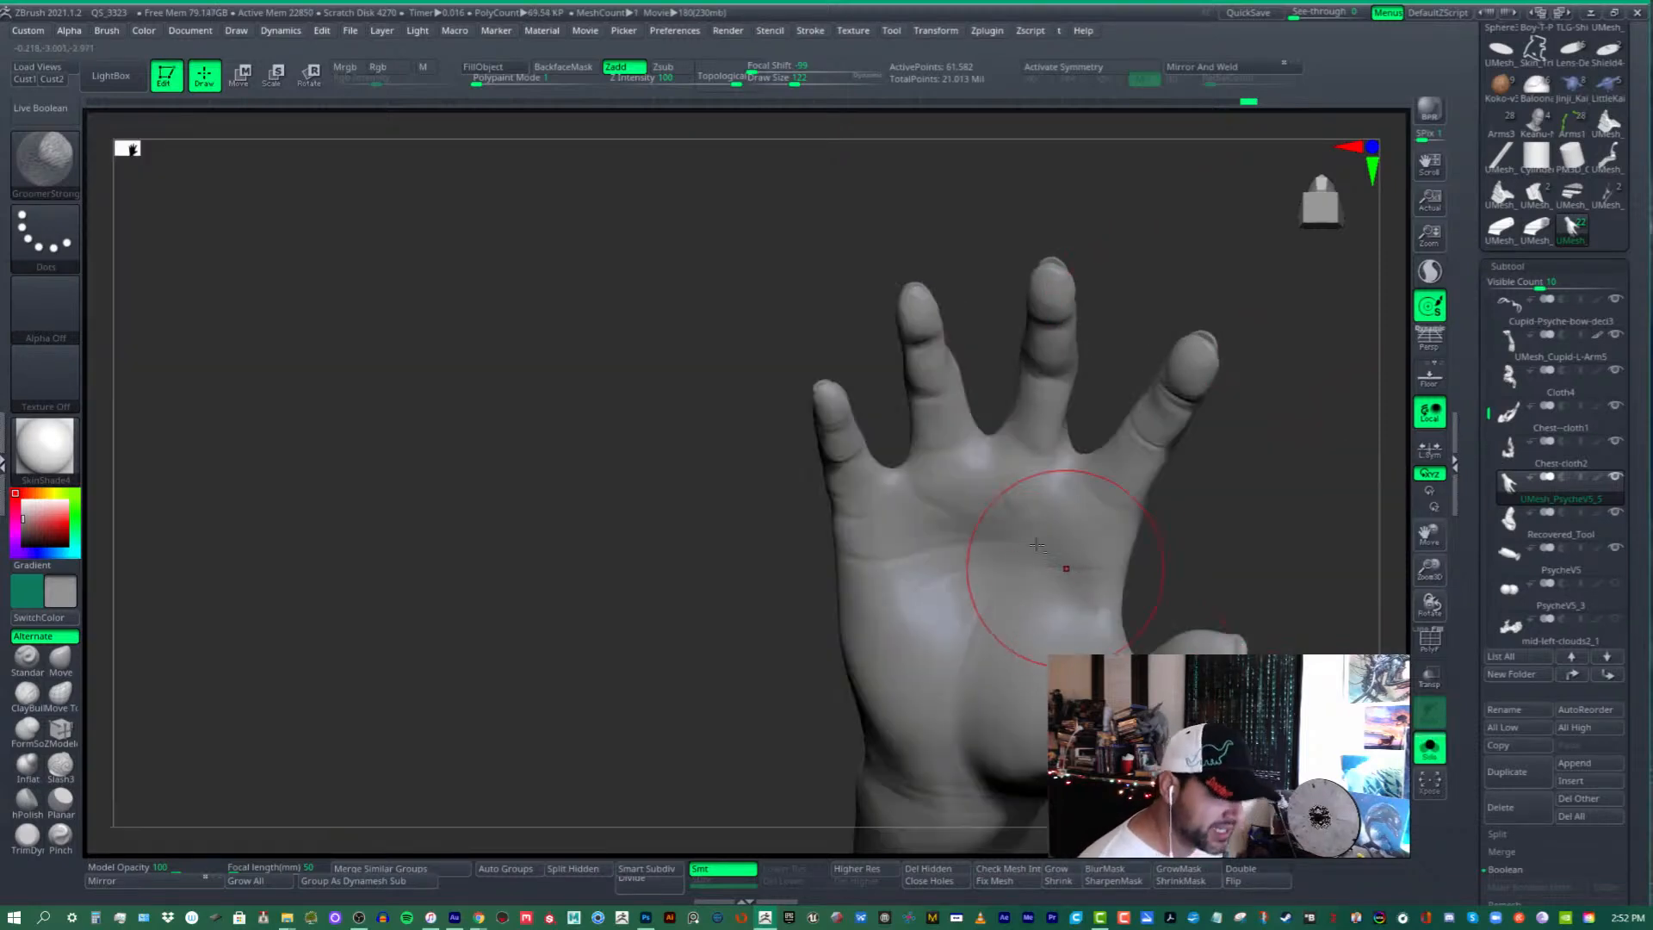
pyautogui.moveTo(1035, 544); pyautogui.dragTo(1062, 350, button='right')
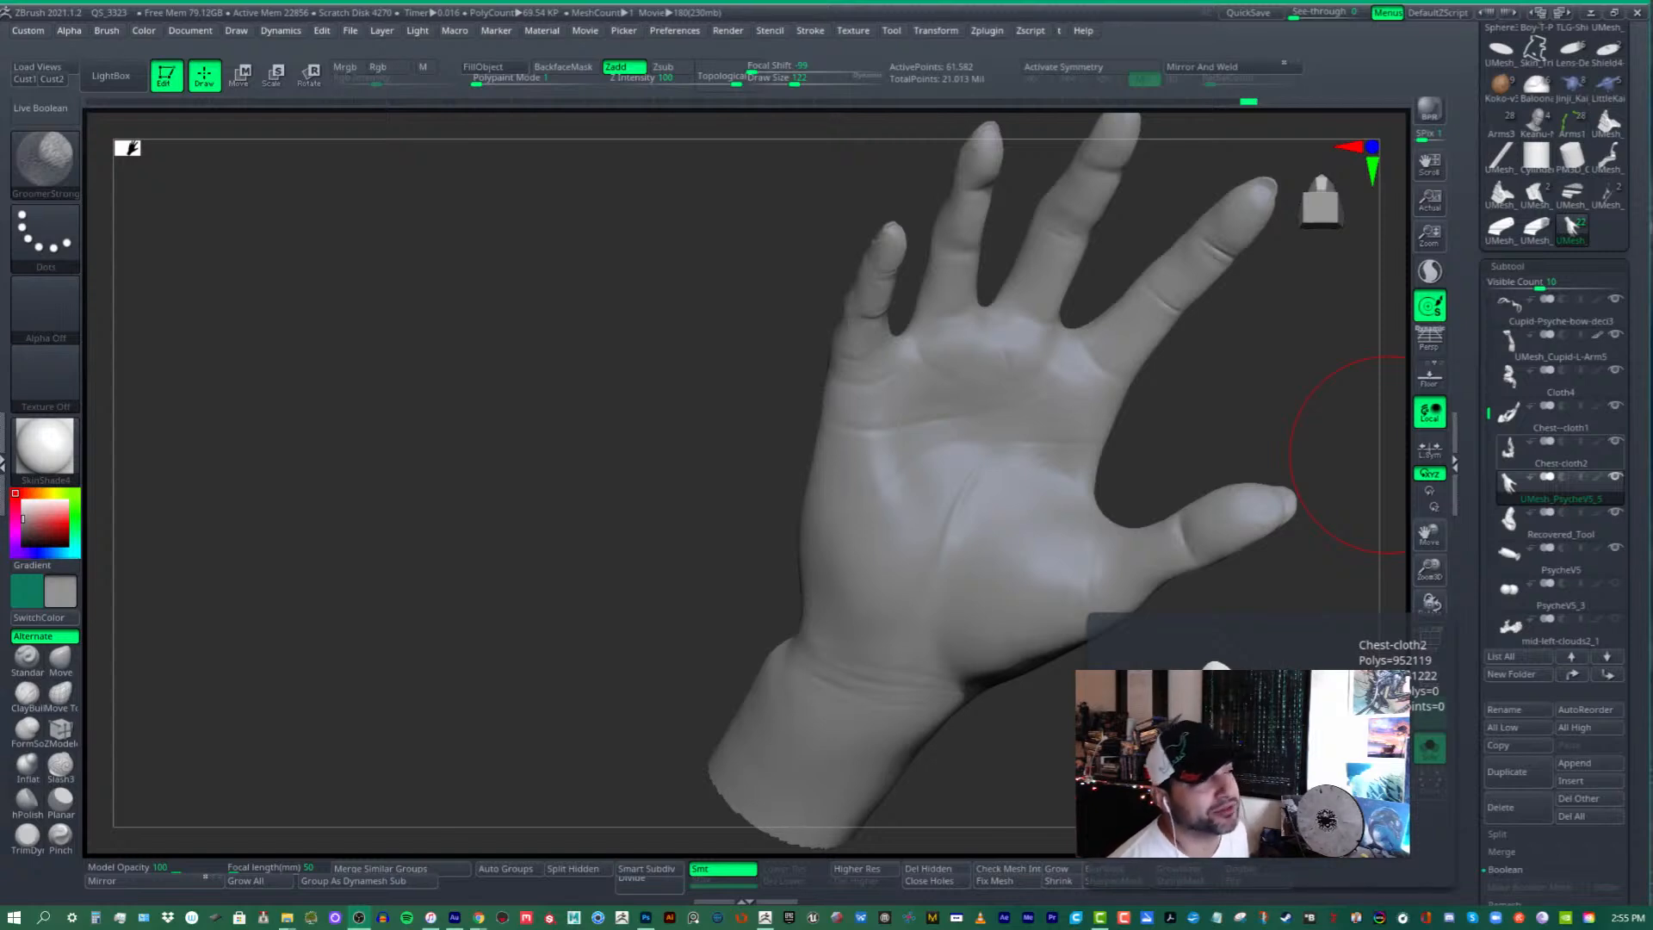
pyautogui.hotkey('ctrl', 'z')
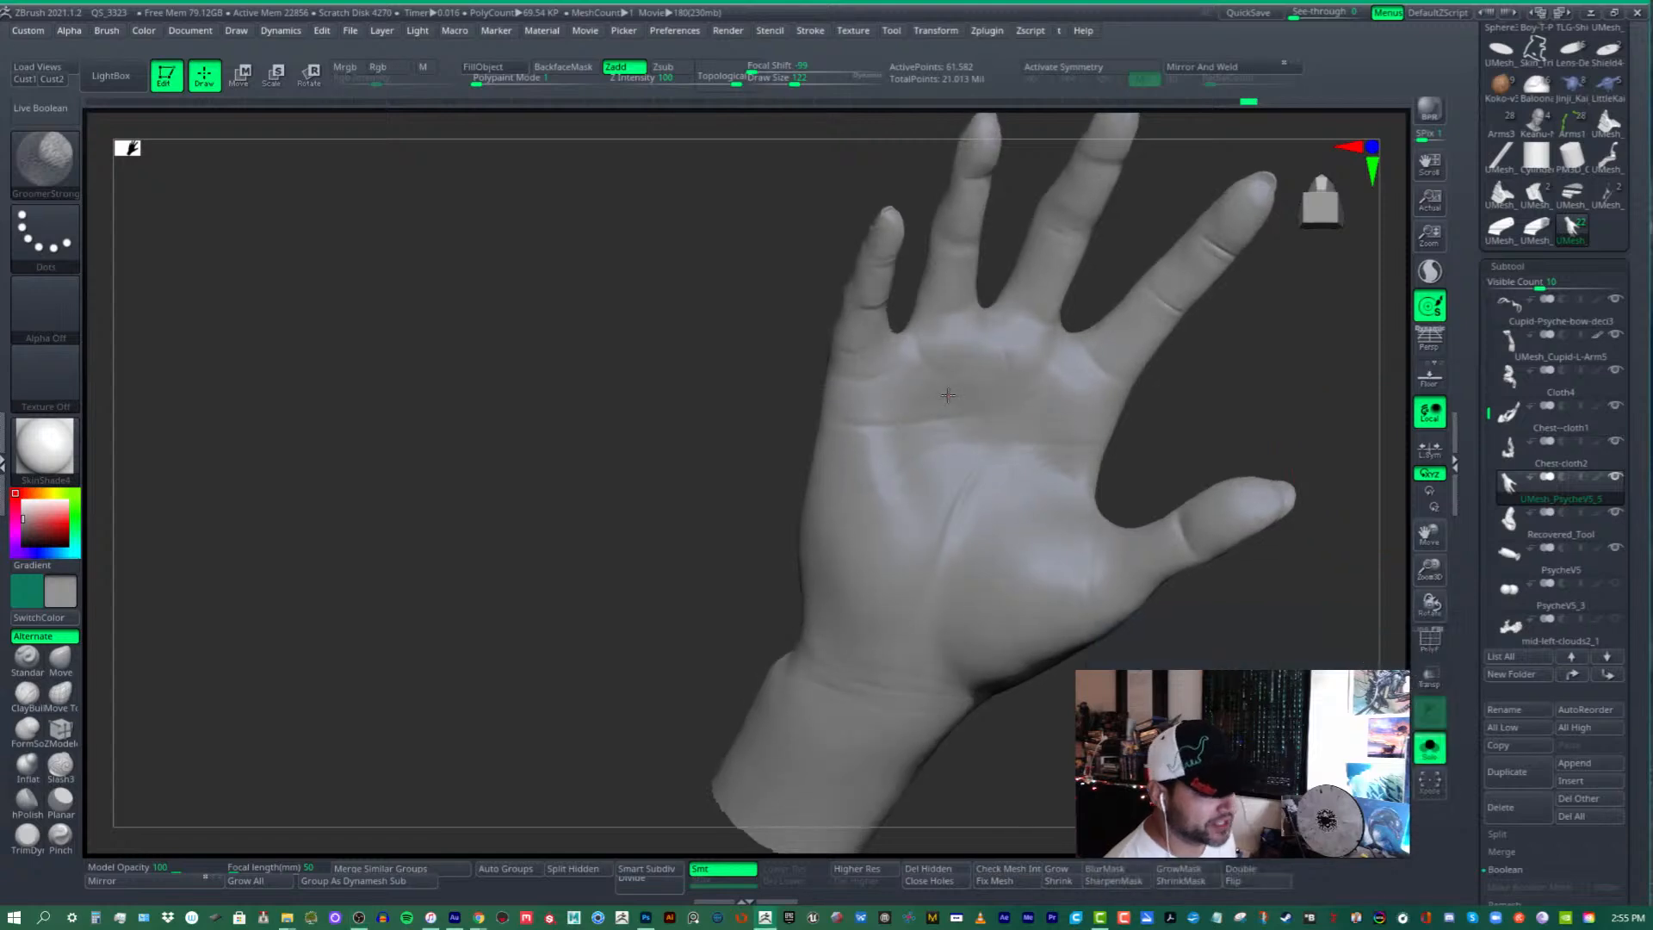
# - Switch to the Move brush with a draw size of 65 and smooth the middle section of the little finger
pyautogui.click(61, 658)
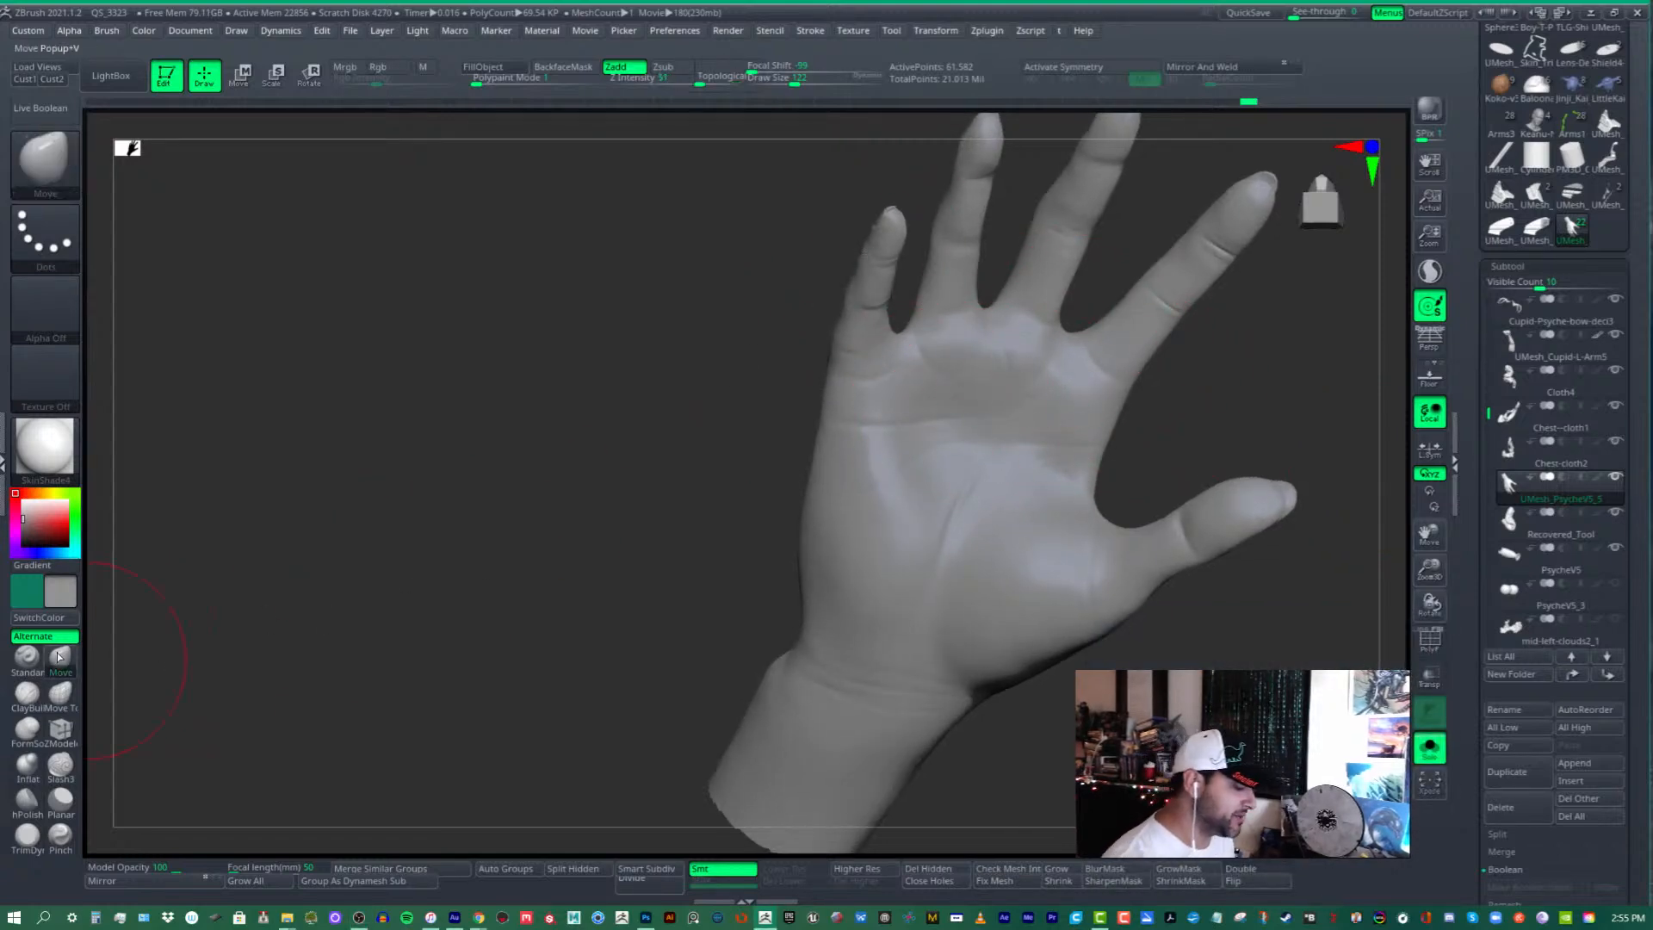
pyautogui.moveTo(795, 81); pyautogui.dragTo(782, 82)
pyautogui.keyDown('alt'); pyautogui.moveTo(985, 326); pyautogui.dragTo(873, 376, button='right'); pyautogui.keyUp('alt')
pyautogui.keyDown('ctrl'); pyautogui.moveTo(820, 304); pyautogui.dragTo(819, 324, button='right'); pyautogui.keyUp('ctrl')
pyautogui.keyDown('shift'); pyautogui.moveTo(819, 325); pyautogui.dragTo(813, 331); pyautogui.keyUp('shift')
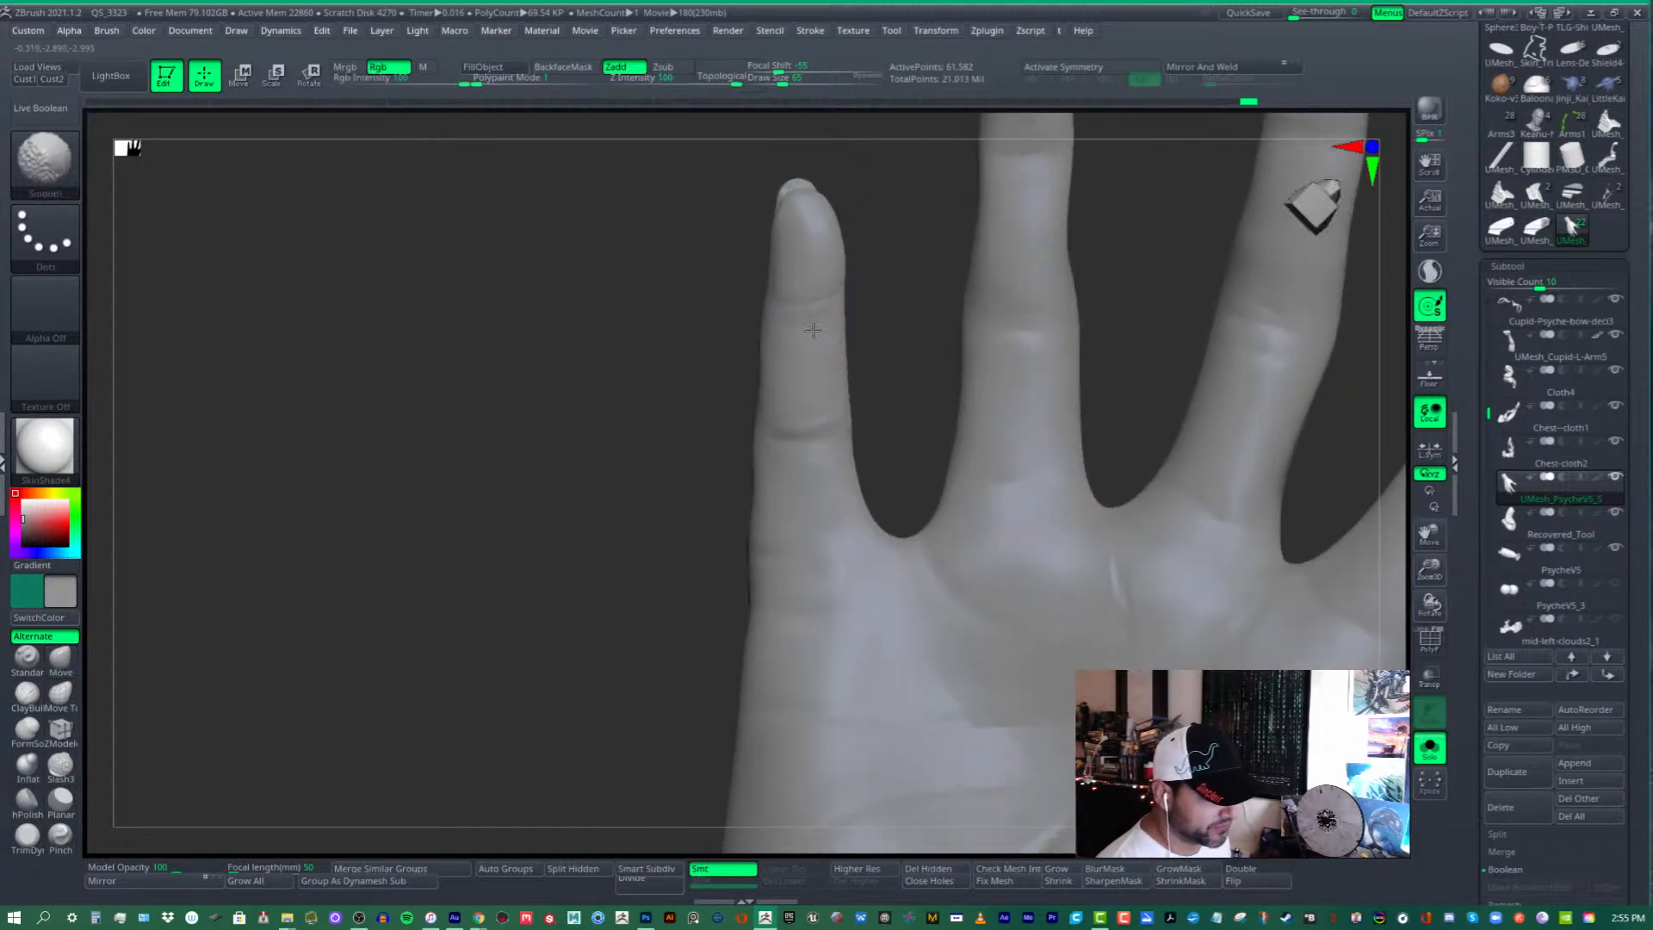
# - Examine the isolated hand's fingers and palm from several angles to judge their shape and spacing
pyautogui.keyDown('alt'); pyautogui.moveTo(1027, 284); pyautogui.dragTo(860, 357, button='right'); pyautogui.keyUp('alt')
pyautogui.keyDown('ctrl'); pyautogui.moveTo(860, 357); pyautogui.dragTo(874, 310, button='right'); pyautogui.keyUp('ctrl')
pyautogui.moveTo(931, 382)
pyautogui.keyDown('alt'); pyautogui.mouseDown(button='right')
pyautogui.moveTo(942, 357)
pyautogui.moveTo(978, 356)
pyautogui.moveTo(987, 384)
pyautogui.mouseUp(button='right'); pyautogui.keyUp('alt')
pyautogui.moveTo(1105, 368)
pyautogui.keyDown('alt'); pyautogui.mouseDown(button='right')
pyautogui.moveTo(960, 418)
pyautogui.moveTo(990, 378)
pyautogui.mouseUp(button='right'); pyautogui.keyUp('alt')
pyautogui.keyDown('alt'); pyautogui.moveTo(989, 378); pyautogui.dragTo(1009, 281, button='right'); pyautogui.keyUp('alt')
pyautogui.keyDown('alt'); pyautogui.moveTo(1032, 164); pyautogui.dragTo(1005, 245, button='right'); pyautogui.keyUp('alt')
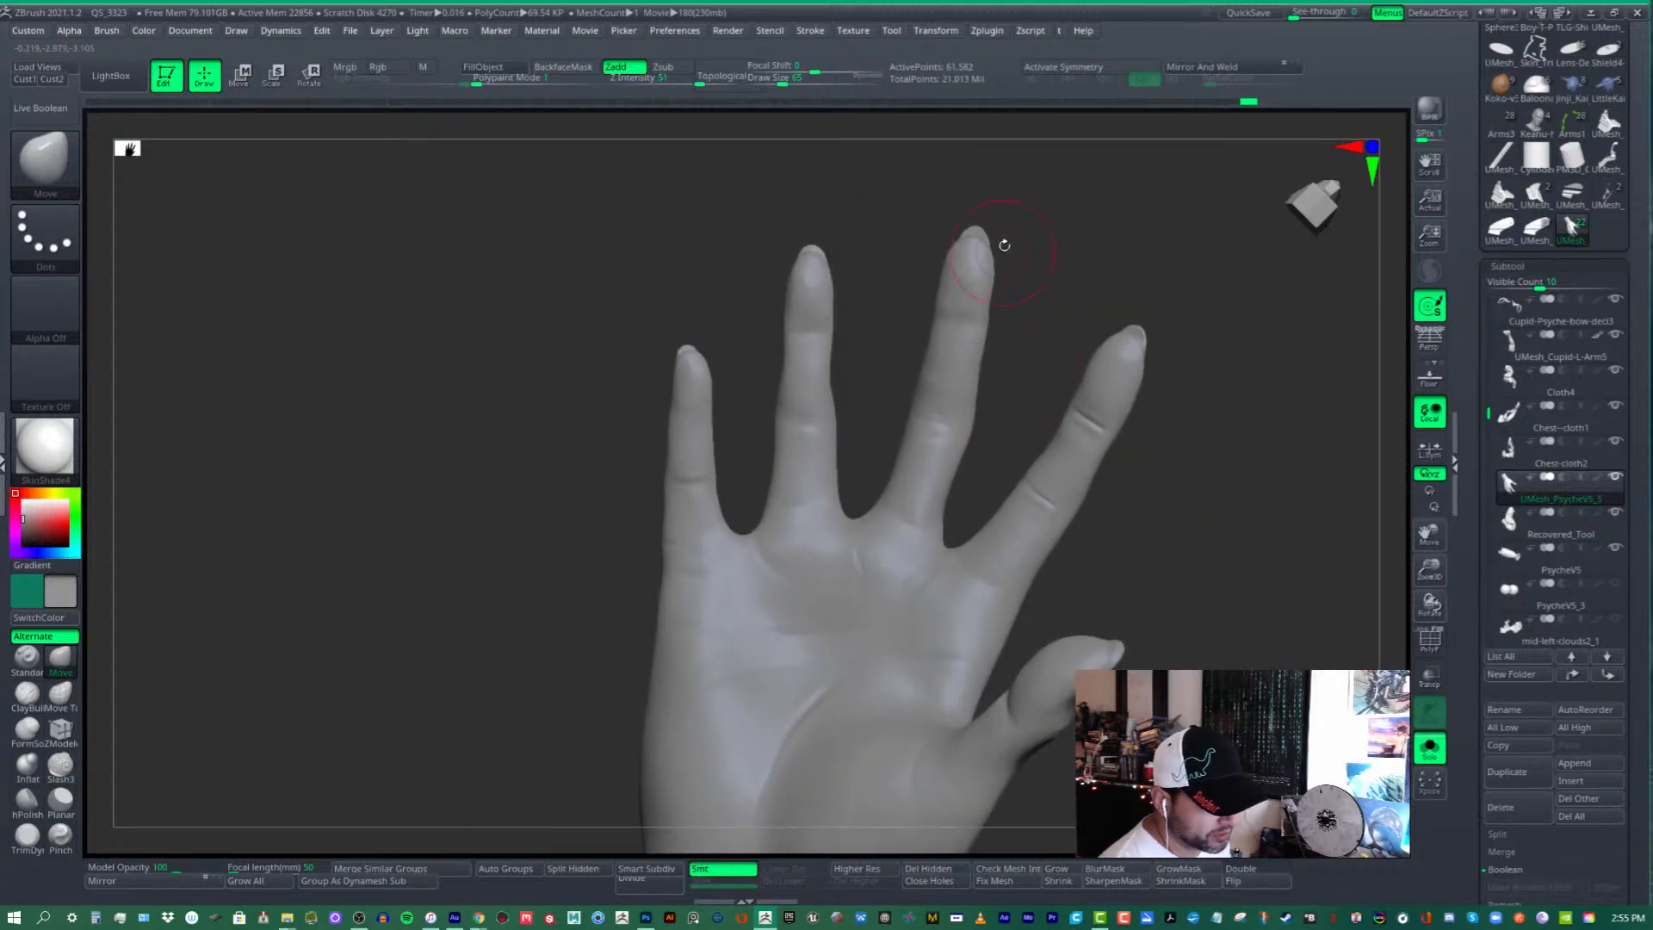
pyautogui.keyDown('shift'); pyautogui.moveTo(1000, 430); pyautogui.dragTo(965, 513, button='right'); pyautogui.keyUp('shift')
pyautogui.moveTo(1013, 301)
pyautogui.keyDown('alt'); pyautogui.mouseDown(button='right')
pyautogui.moveTo(952, 471)
pyautogui.moveTo(982, 398)
pyautogui.moveTo(960, 488)
pyautogui.moveTo(1005, 420)
pyautogui.moveTo(984, 560)
pyautogui.mouseUp(button='right'); pyautogui.keyUp('alt')
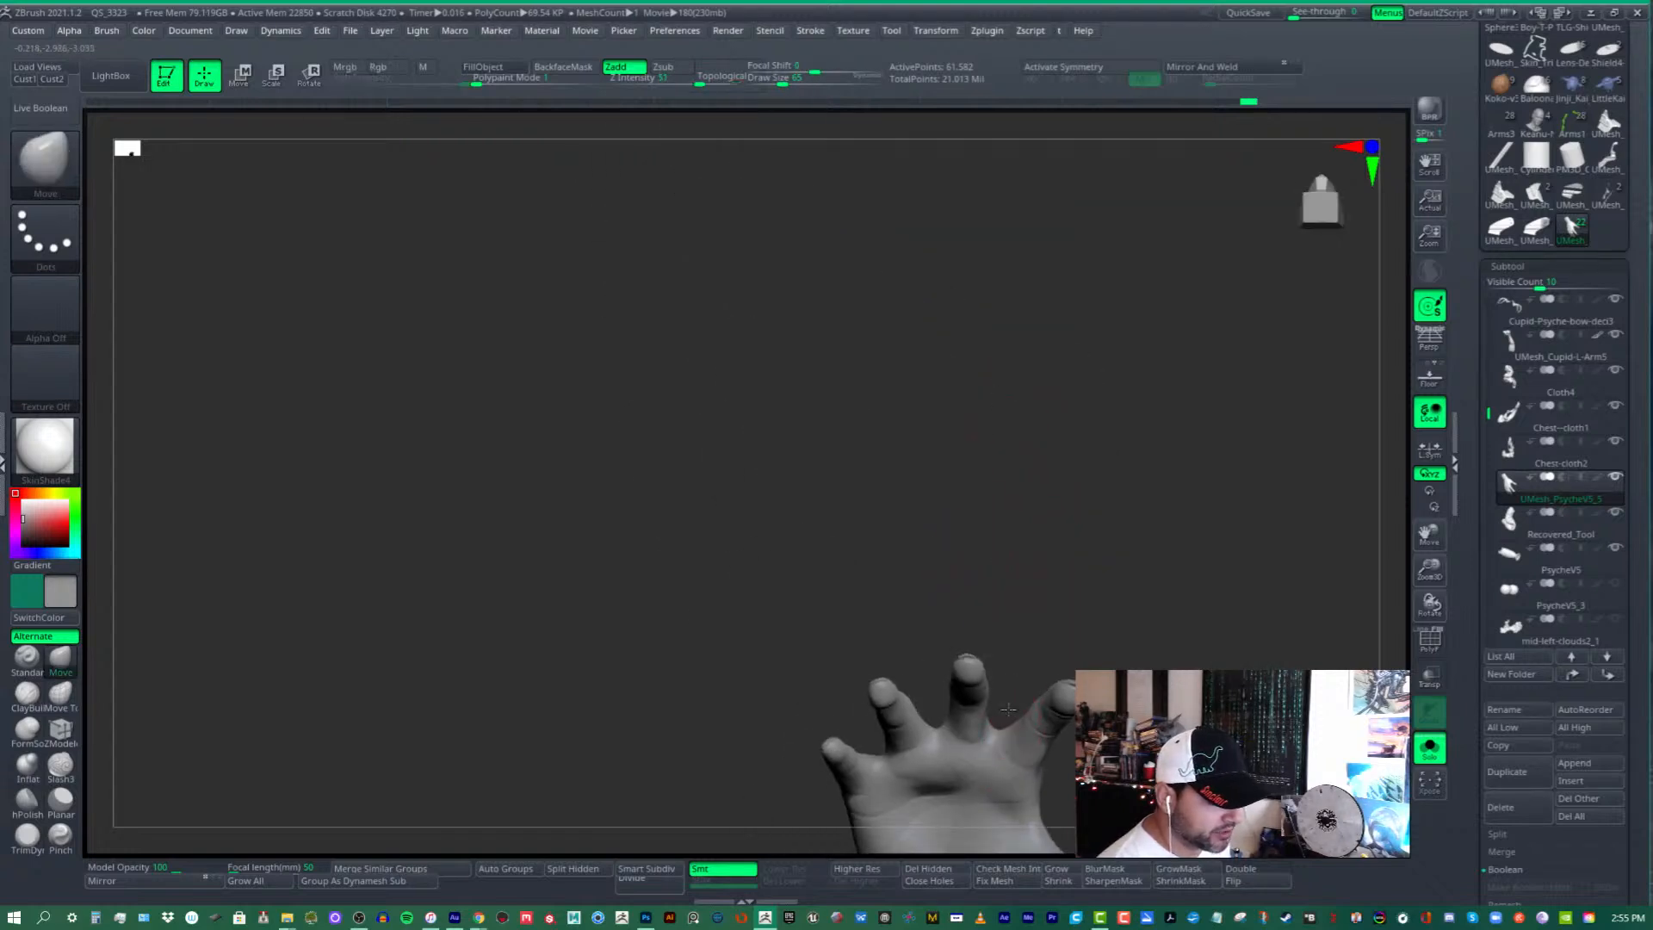
pyautogui.keyDown('alt'); pyautogui.moveTo(1008, 709); pyautogui.dragTo(982, 439, button='right'); pyautogui.keyUp('alt')
pyautogui.moveTo(976, 501); pyautogui.dragTo(970, 461, button='right')
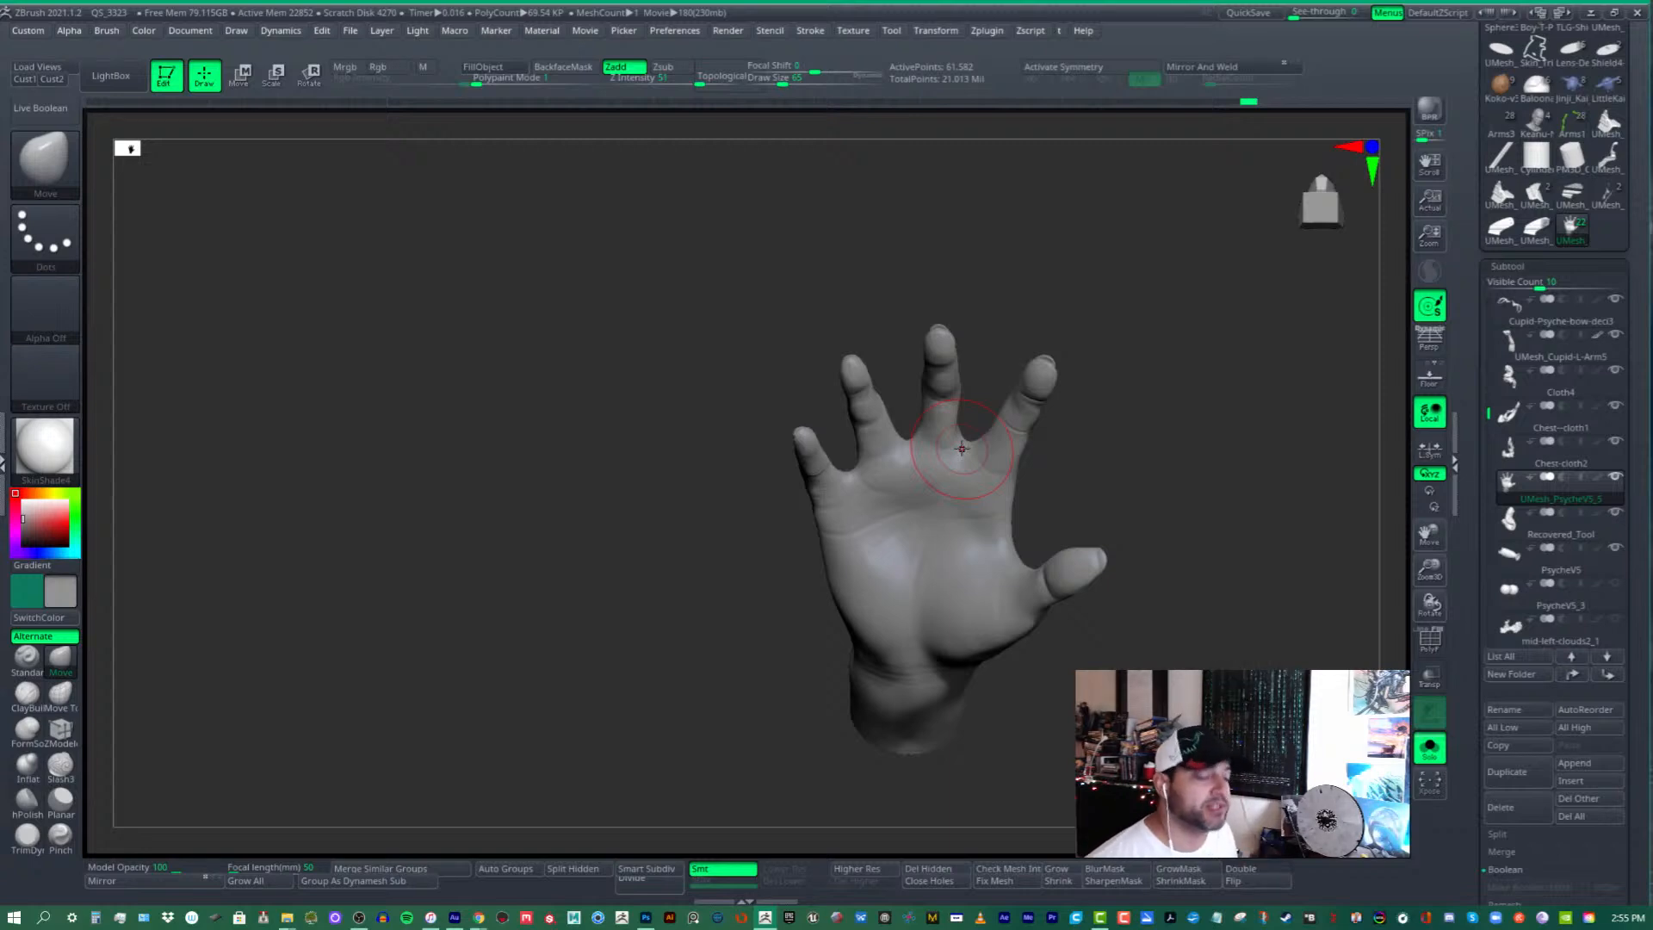
pyautogui.moveTo(961, 448); pyautogui.dragTo(938, 510, button='right')
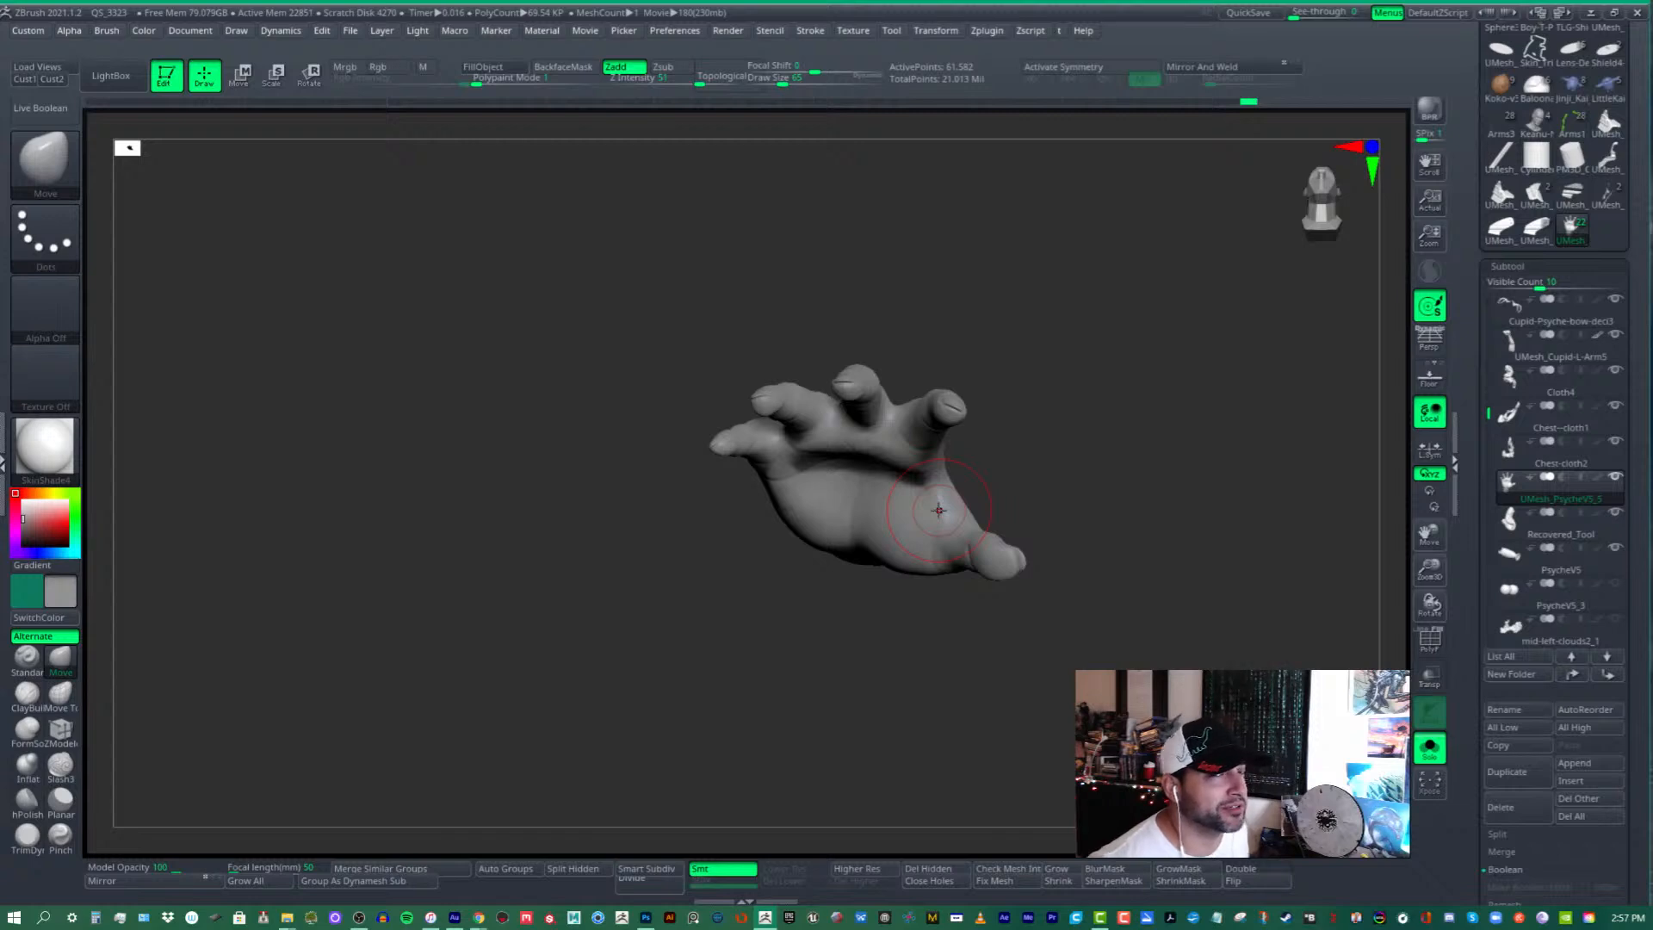
# - Examine the isolated hand from the fingertip end, the sides and the palm
pyautogui.moveTo(939, 509); pyautogui.dragTo(886, 474, button='right')
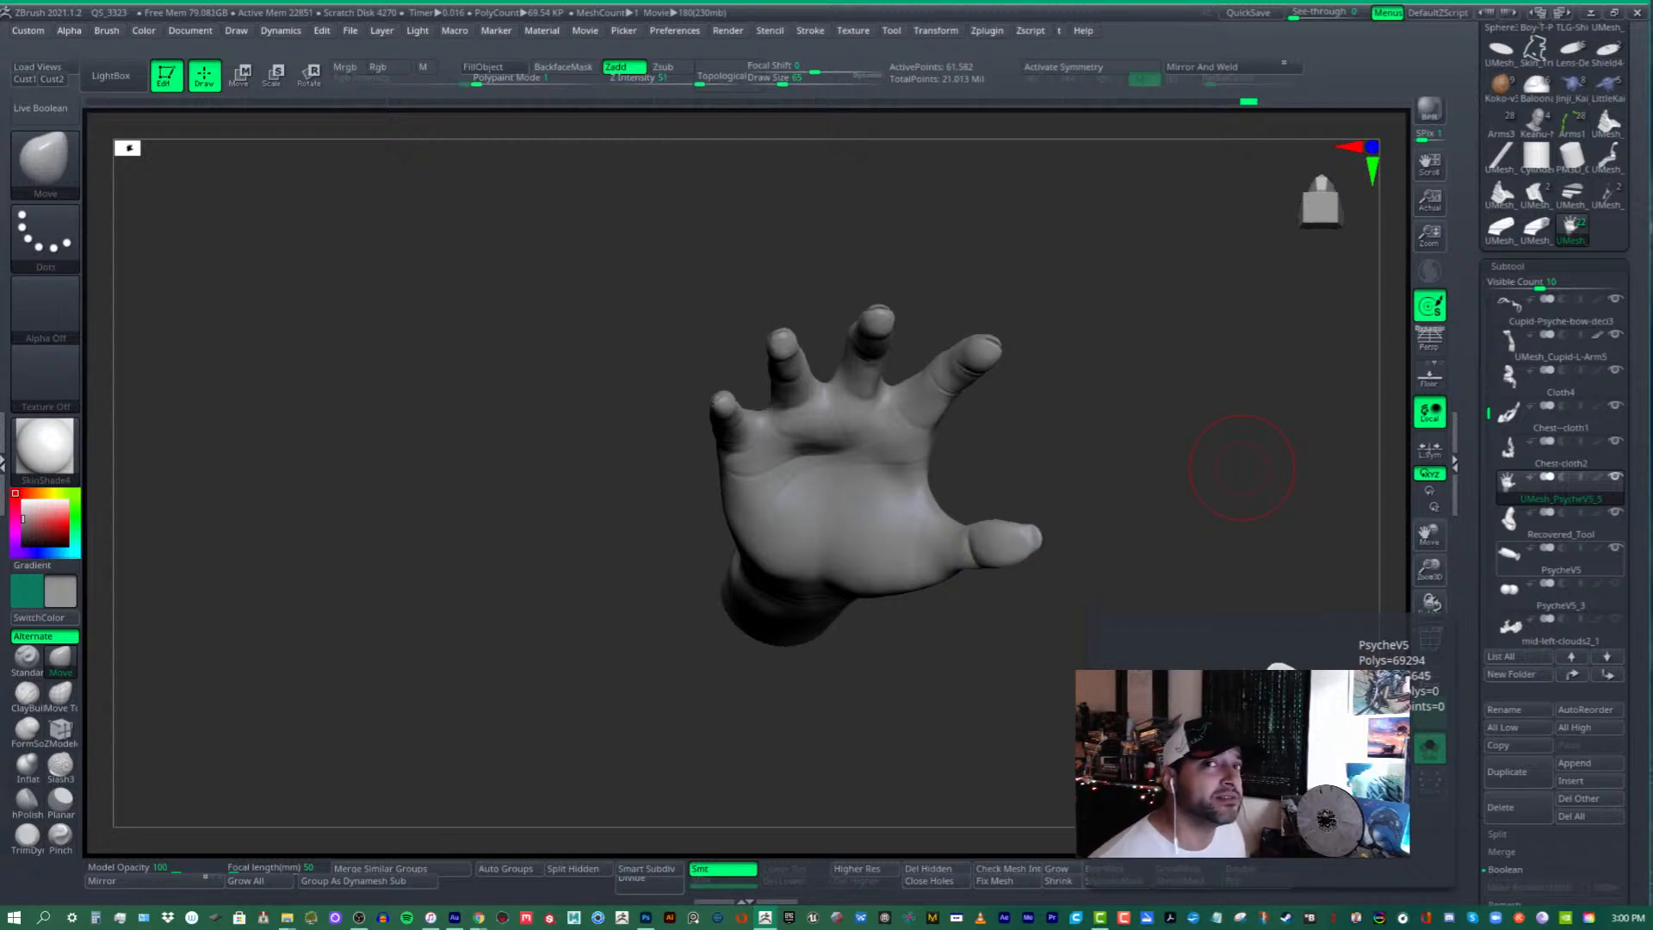
pyautogui.moveTo(1112, 461); pyautogui.dragTo(1171, 469)
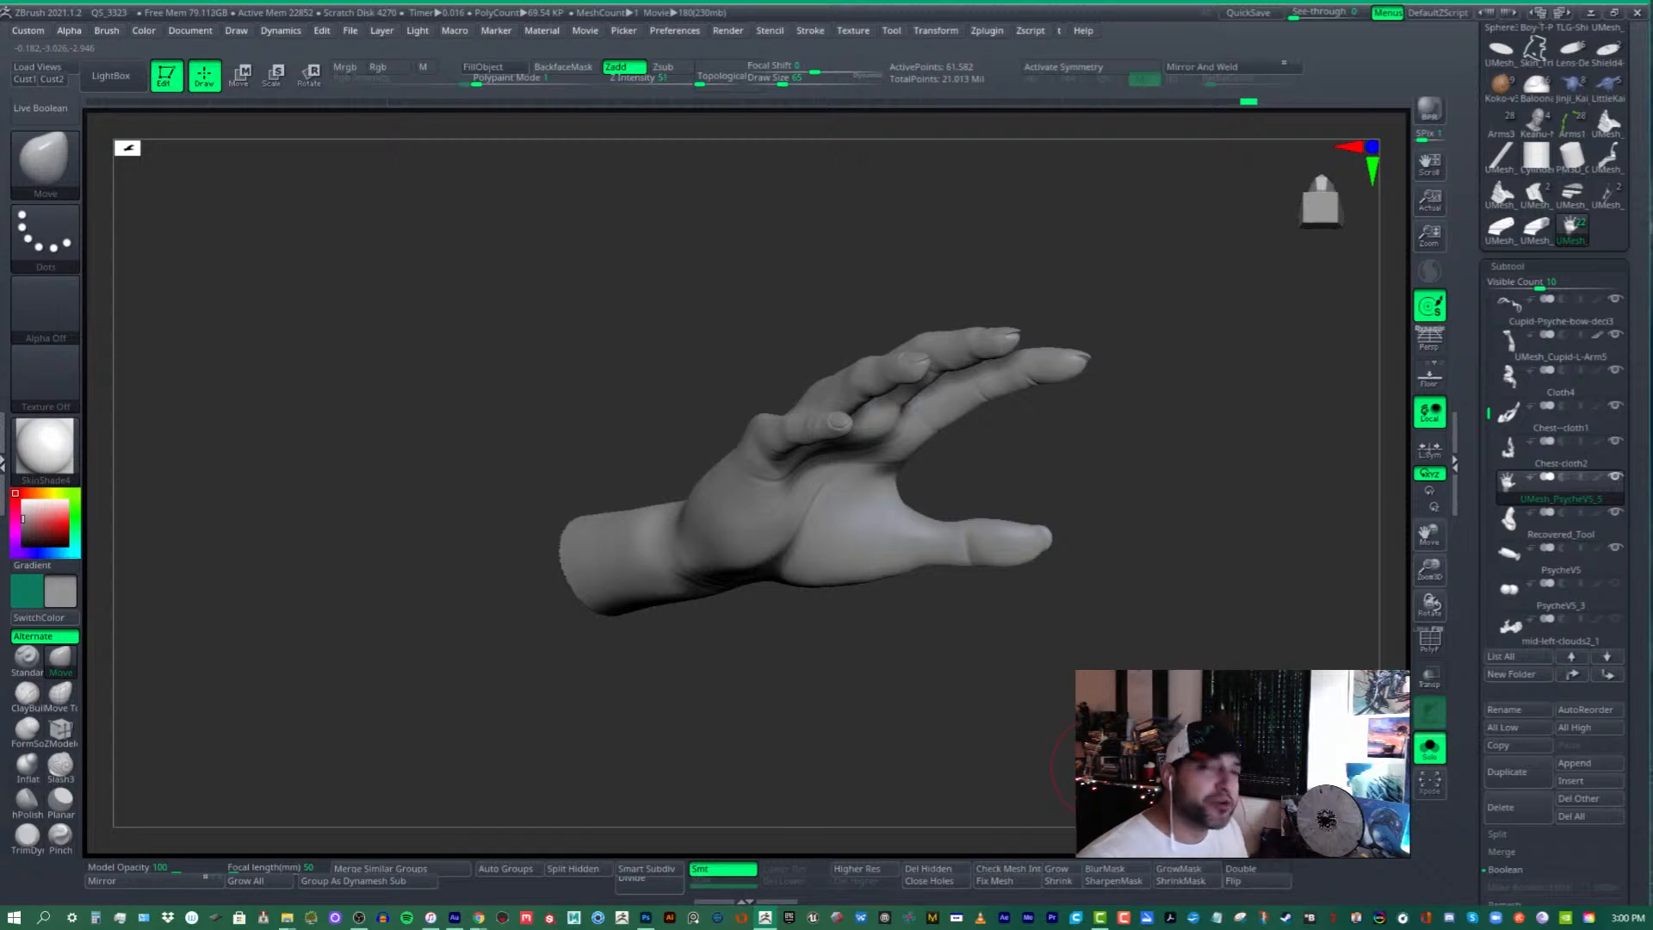
pyautogui.moveTo(1108, 765); pyautogui.dragTo(1131, 747)
pyautogui.moveTo(854, 479); pyautogui.dragTo(909, 420, button='right')
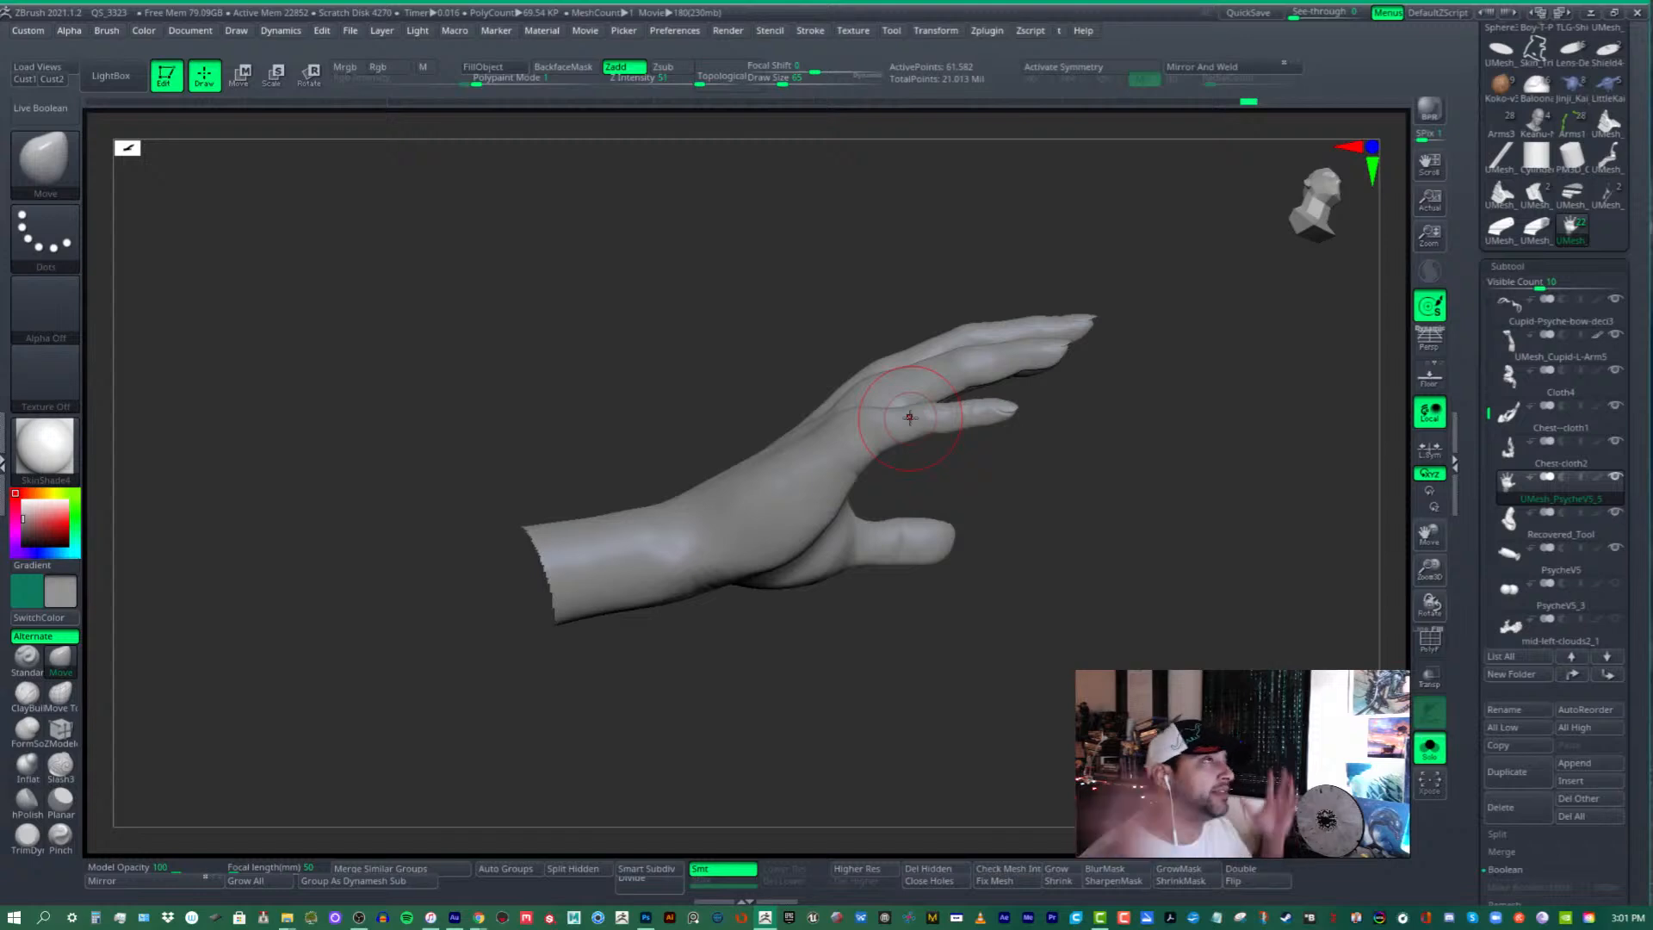
pyautogui.moveTo(889, 456); pyautogui.dragTo(775, 456)
pyautogui.keyDown('alt'); pyautogui.moveTo(1007, 370); pyautogui.dragTo(919, 413); pyautogui.keyUp('alt')
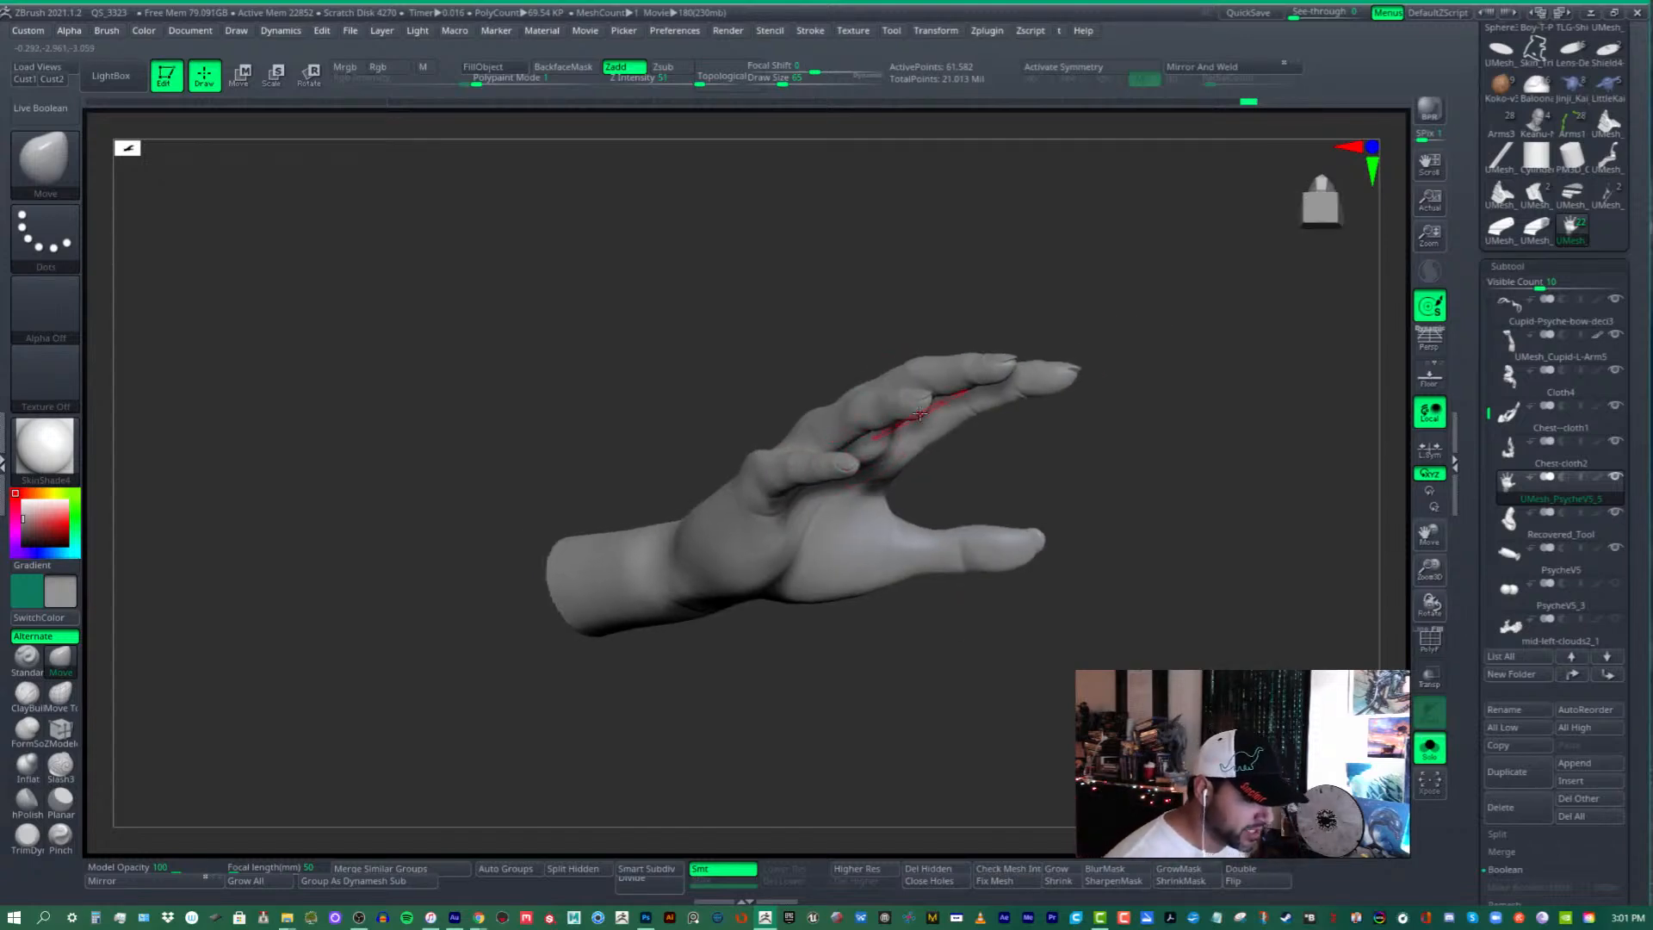
pyautogui.moveTo(919, 413); pyautogui.dragTo(848, 245, button='right')
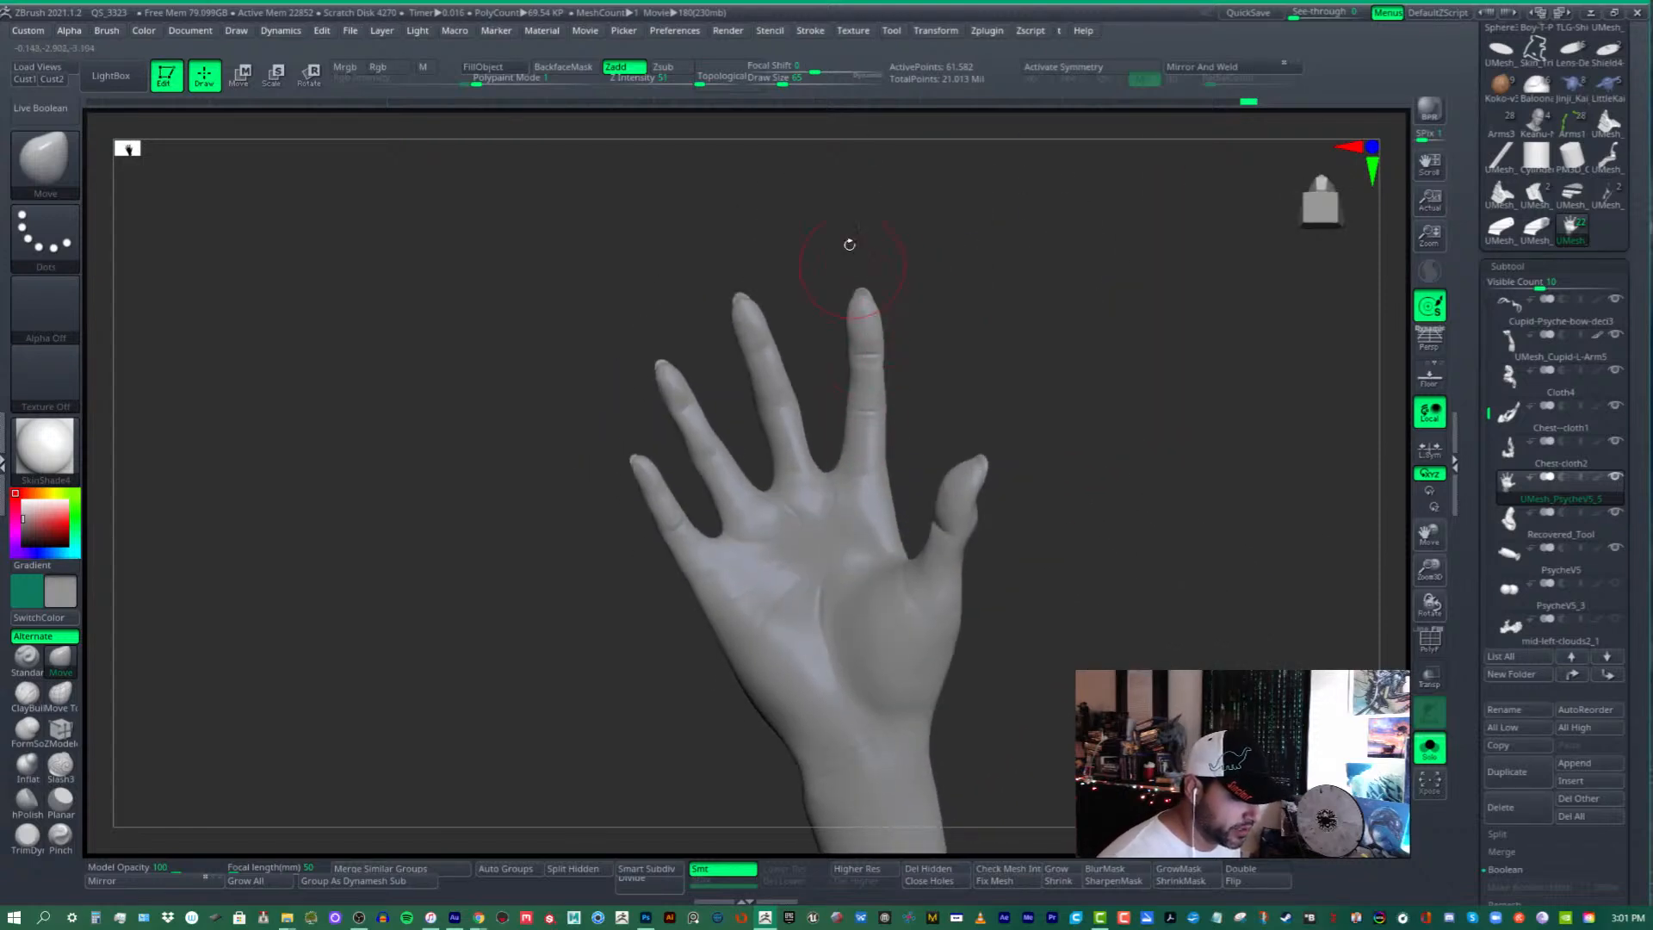
# - Enlarge the Move brush to a draw size of 145 and adjust the tip of the index finger
pyautogui.moveTo(783, 80); pyautogui.dragTo(788, 80)
pyautogui.keyDown('ctrl'); pyautogui.moveTo(806, 129); pyautogui.dragTo(826, 185, button='right'); pyautogui.keyUp('ctrl')
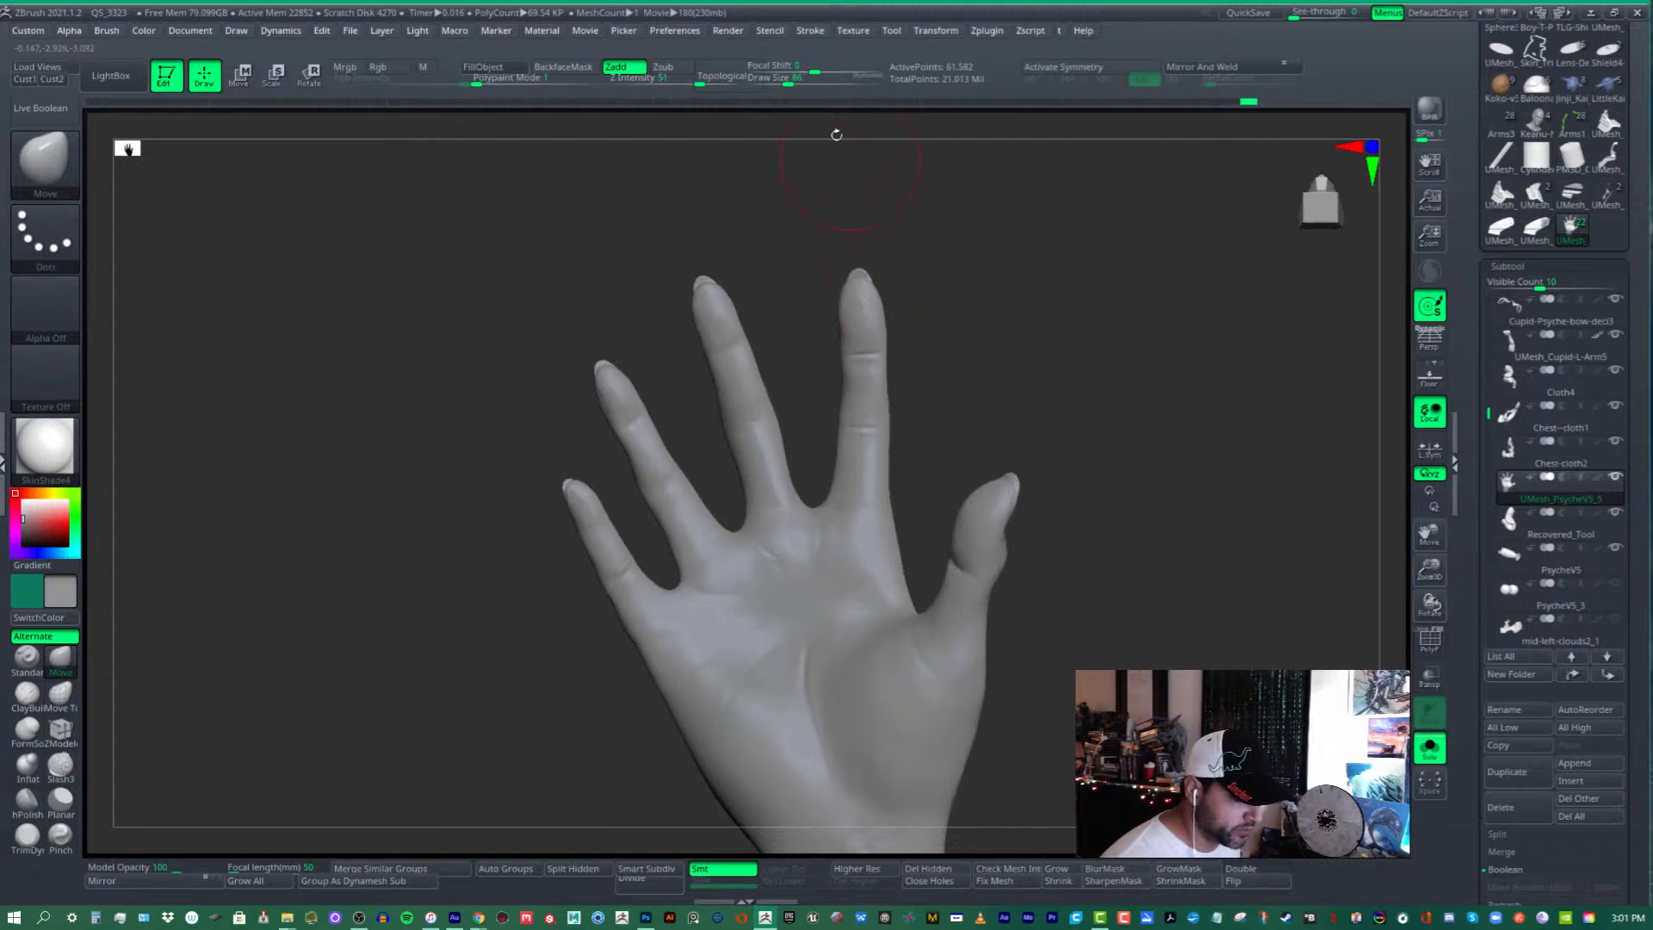
pyautogui.moveTo(788, 80); pyautogui.dragTo(799, 80)
pyautogui.keyDown('ctrl'); pyautogui.moveTo(864, 282); pyautogui.dragTo(863, 316, button='right'); pyautogui.keyUp('ctrl')
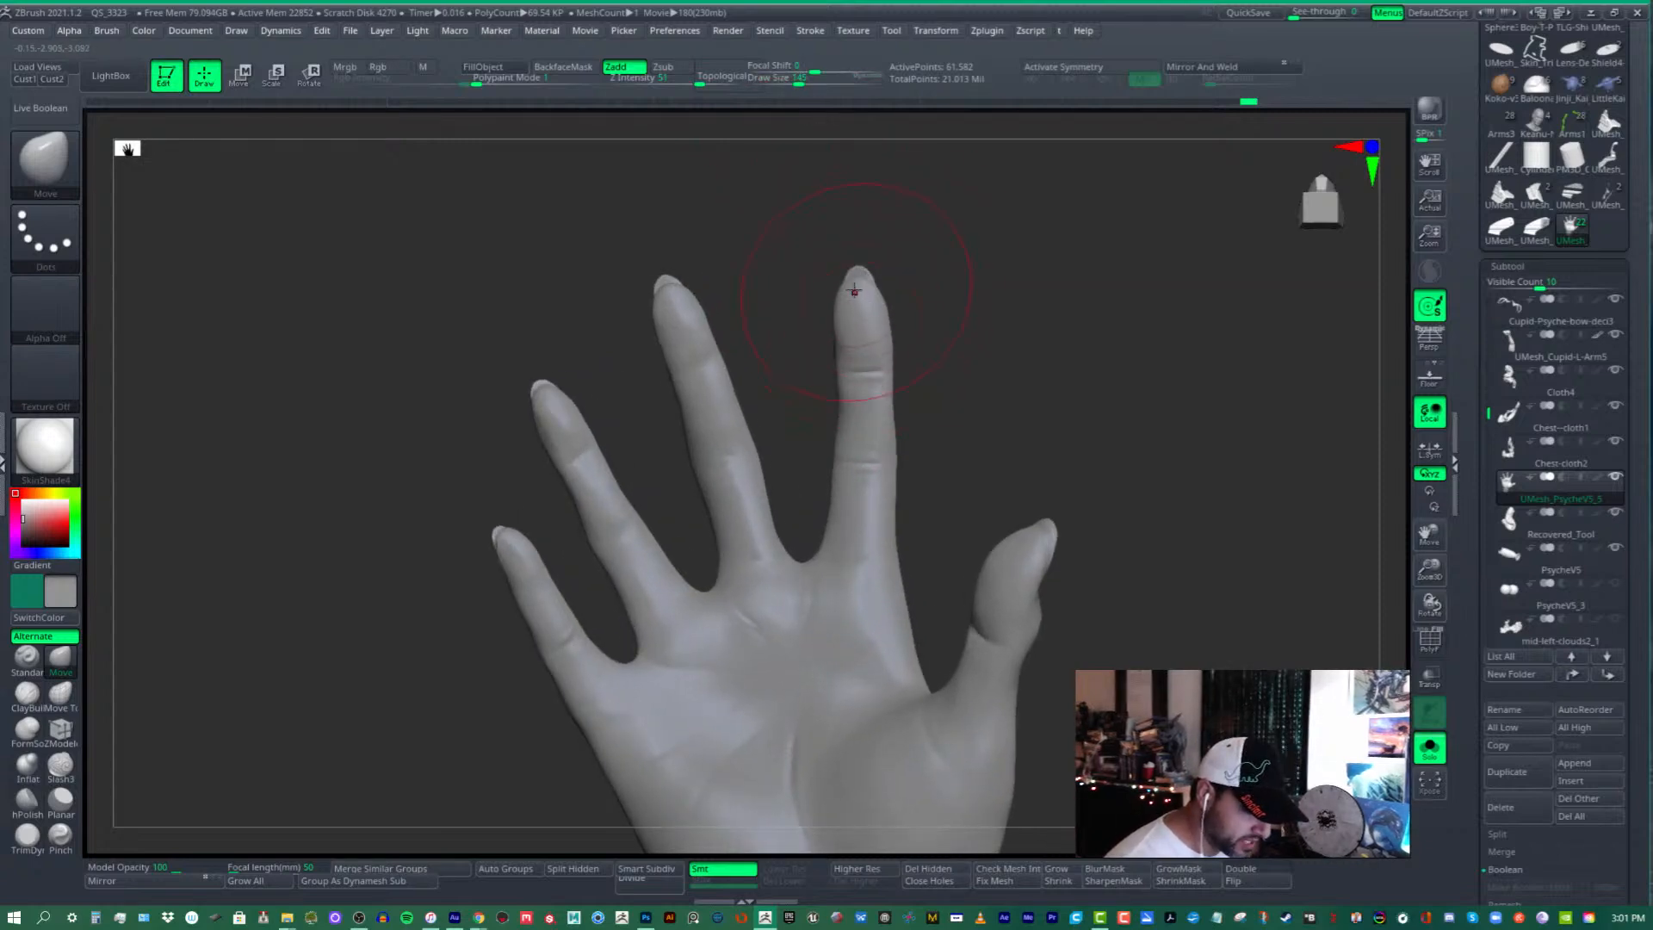
pyautogui.moveTo(854, 291); pyautogui.dragTo(856, 299)
# - Reshape the tip of the middle finger with the Move brush, working from the palm side and the back of the hand
pyautogui.moveTo(856, 293); pyautogui.dragTo(863, 336, button='right')
pyautogui.moveTo(859, 454)
pyautogui.mouseDown(button='right')
pyautogui.moveTo(811, 435)
pyautogui.moveTo(953, 437)
pyautogui.moveTo(886, 499)
pyautogui.moveTo(684, 310)
pyautogui.moveTo(715, 342)
pyautogui.mouseUp(button='right')
pyautogui.moveTo(709, 349); pyautogui.dragTo(697, 326)
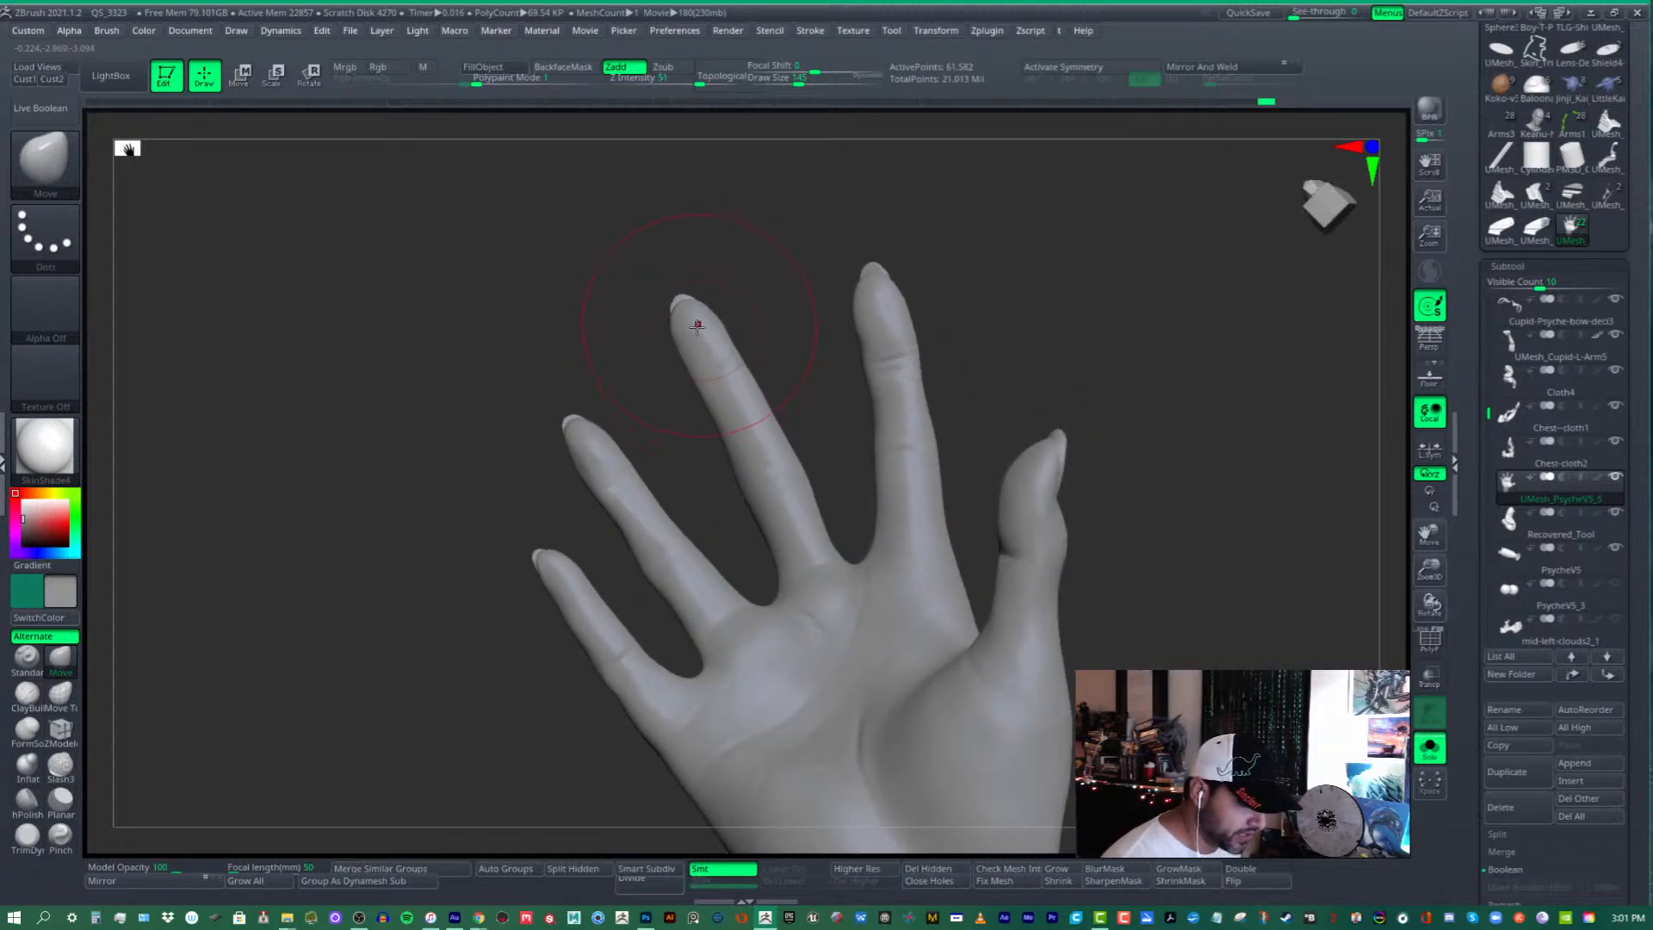
pyautogui.moveTo(699, 327)
pyautogui.mouseDown(button='right')
pyautogui.moveTo(812, 310)
pyautogui.moveTo(934, 322)
pyautogui.mouseUp(button='right')
pyautogui.moveTo(708, 318); pyautogui.dragTo(709, 305)
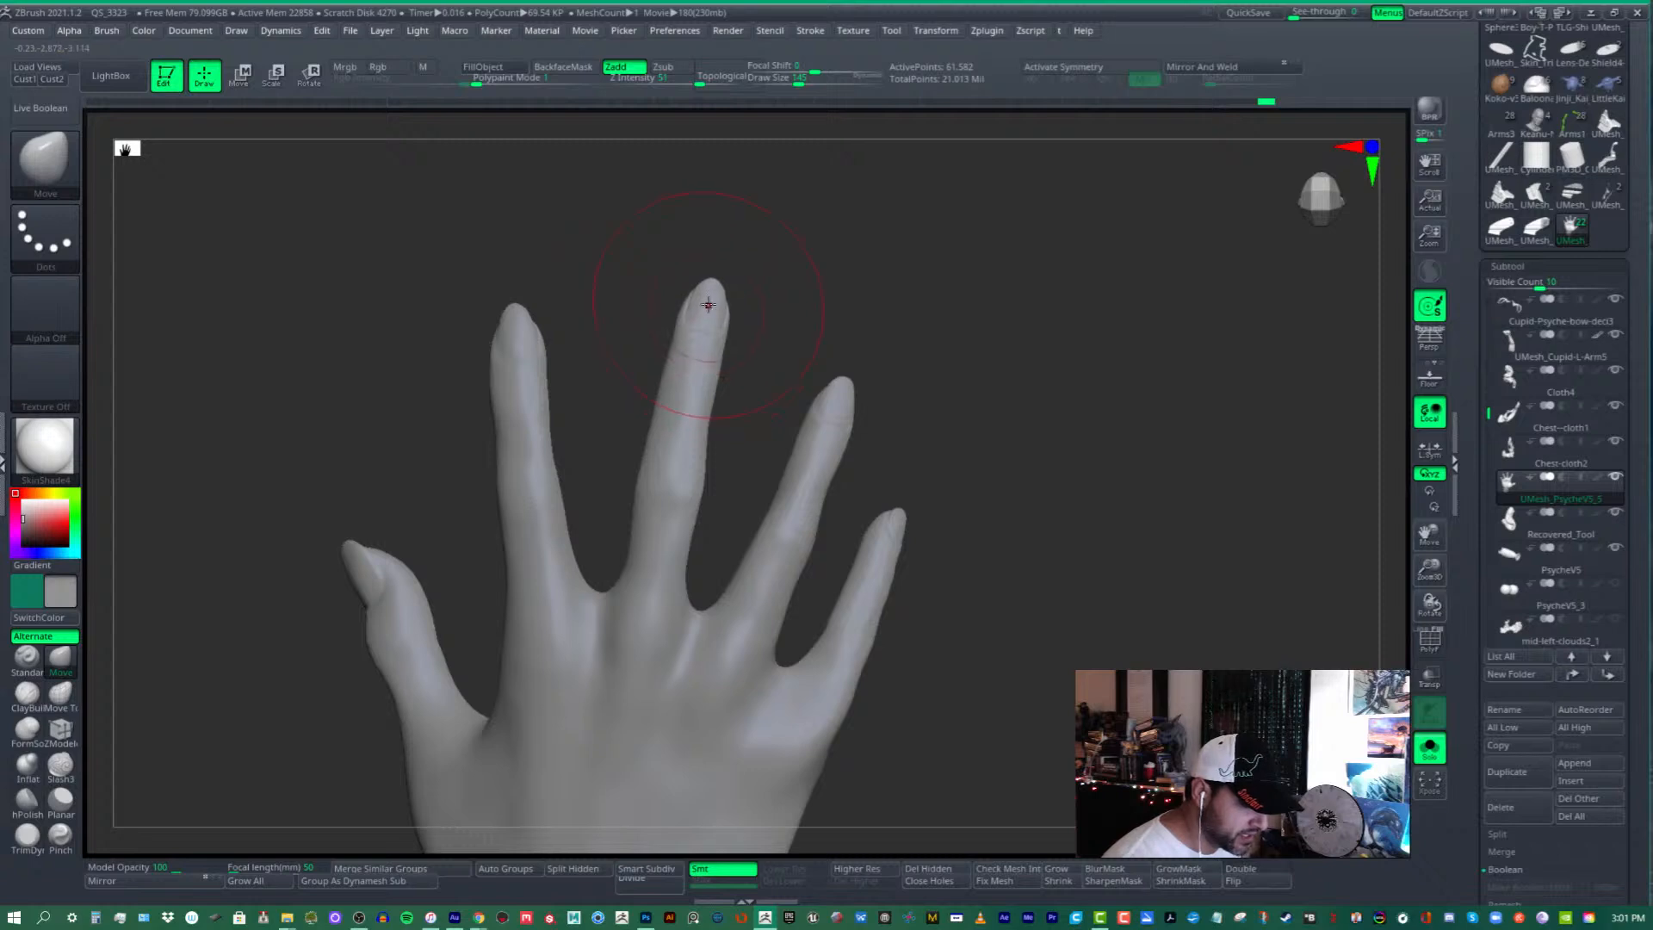
# - Check the shape of the fingers from the back of the hand and from the palm side
pyautogui.keyDown('alt'); pyautogui.moveTo(981, 439); pyautogui.dragTo(1081, 388, button='right'); pyautogui.keyUp('alt')
pyautogui.keyDown('alt'); pyautogui.moveTo(621, 318); pyautogui.dragTo(658, 386, button='right'); pyautogui.keyUp('alt')
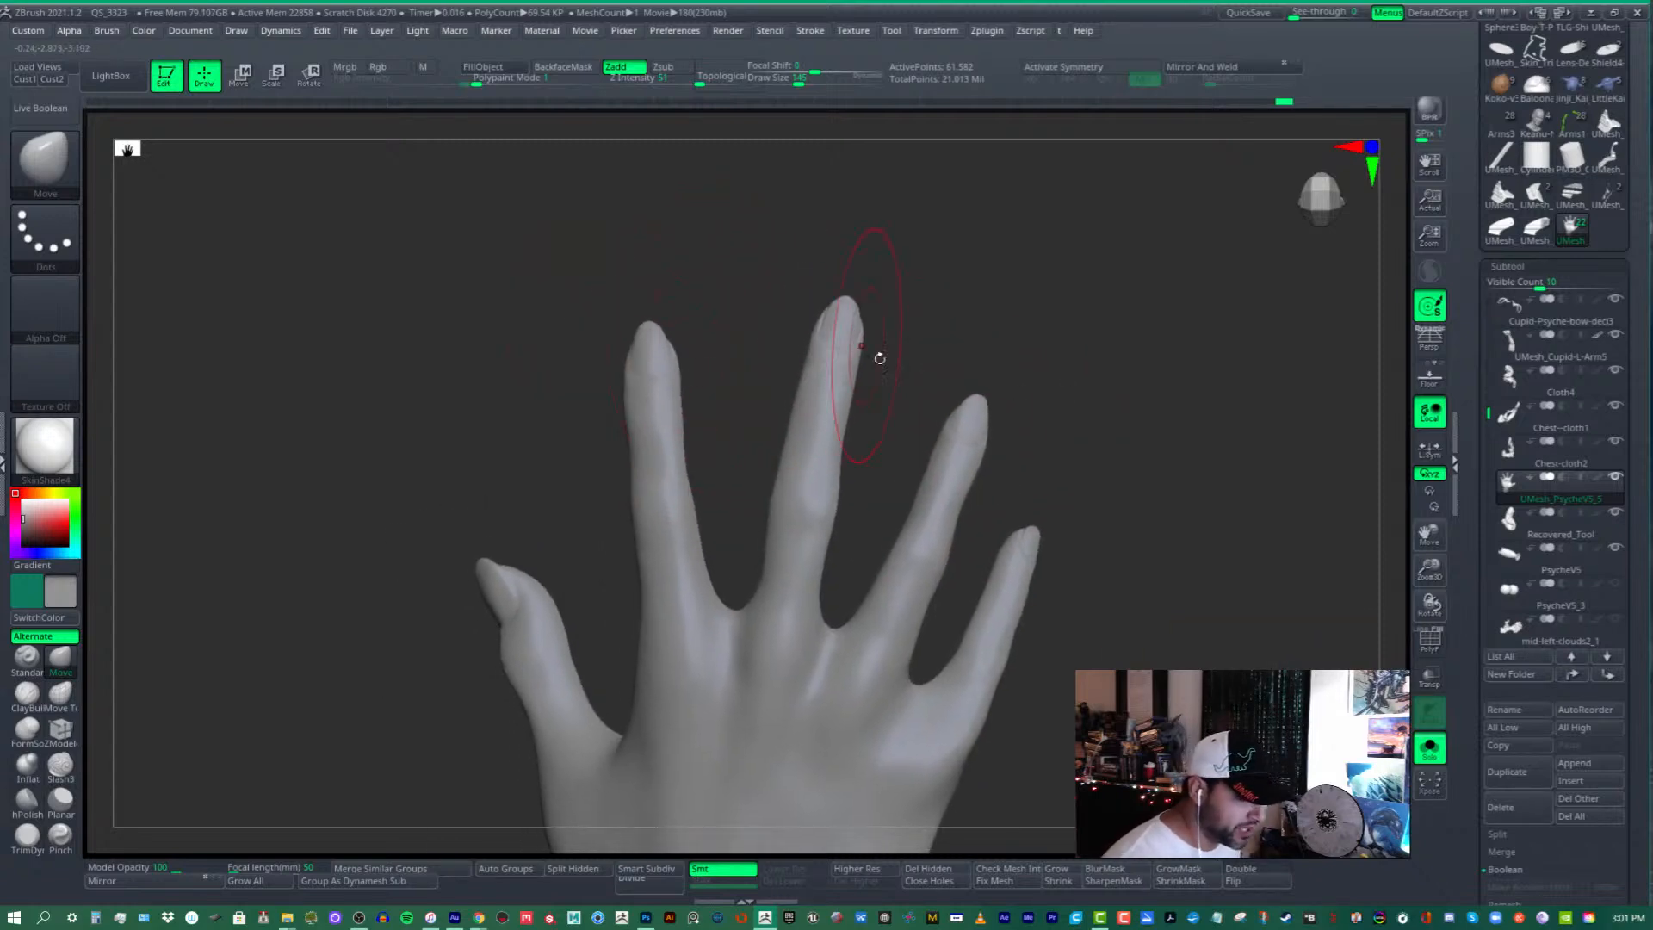
pyautogui.moveTo(879, 357); pyautogui.dragTo(871, 373, button='right')
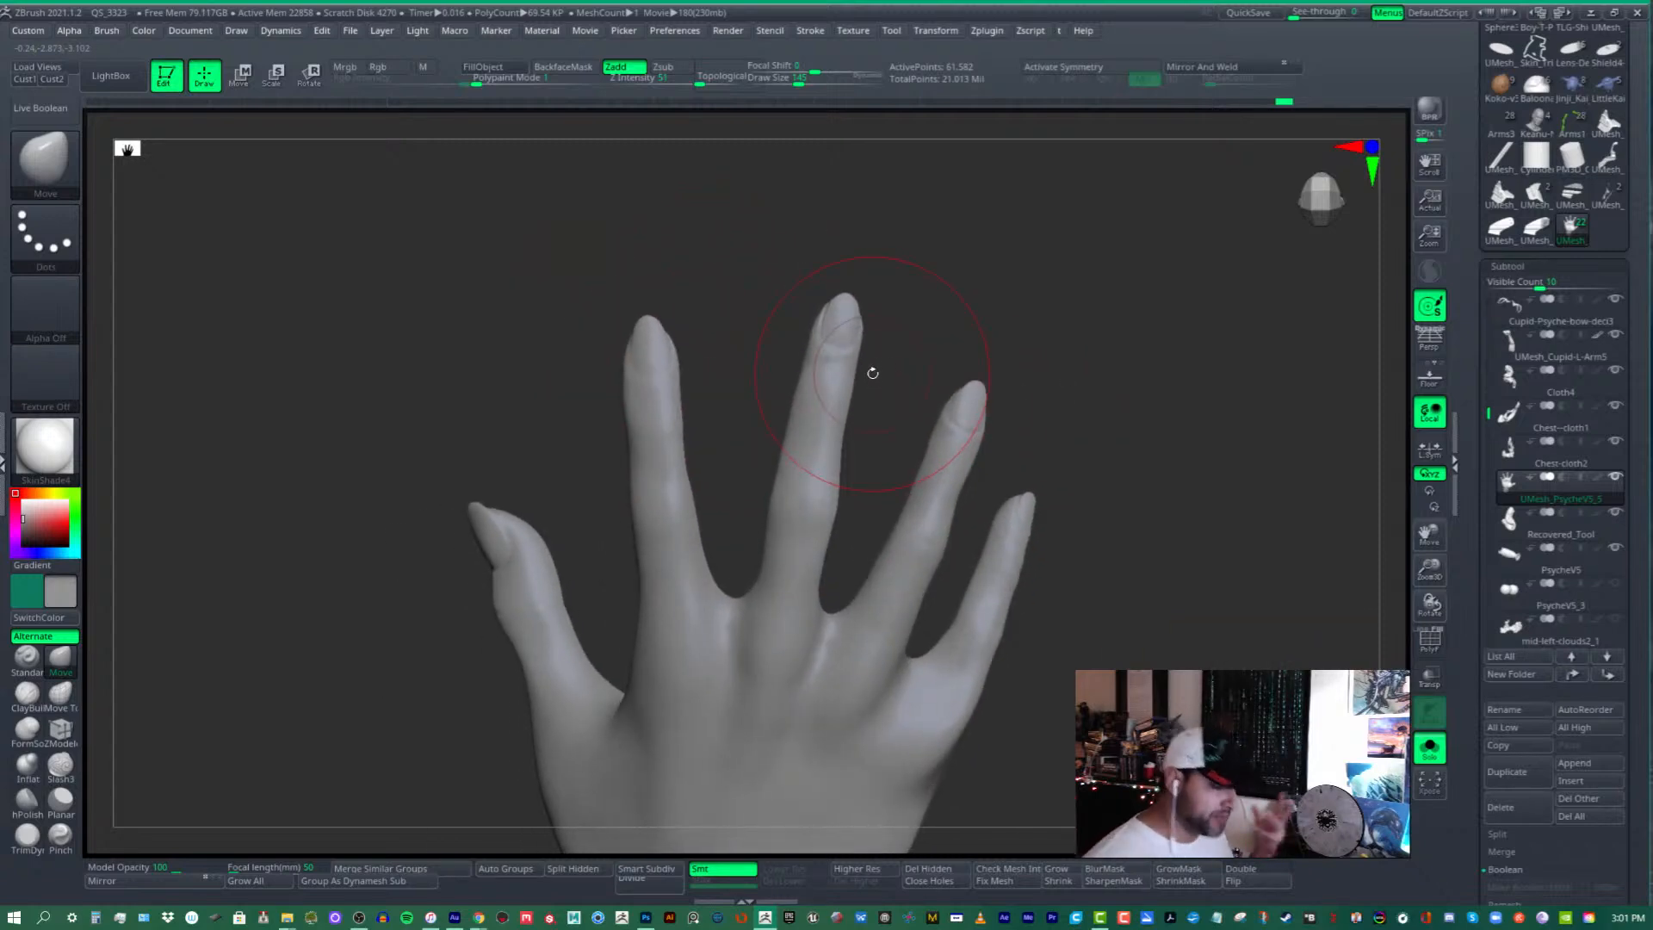
pyautogui.moveTo(872, 372); pyautogui.dragTo(905, 350, button='right')
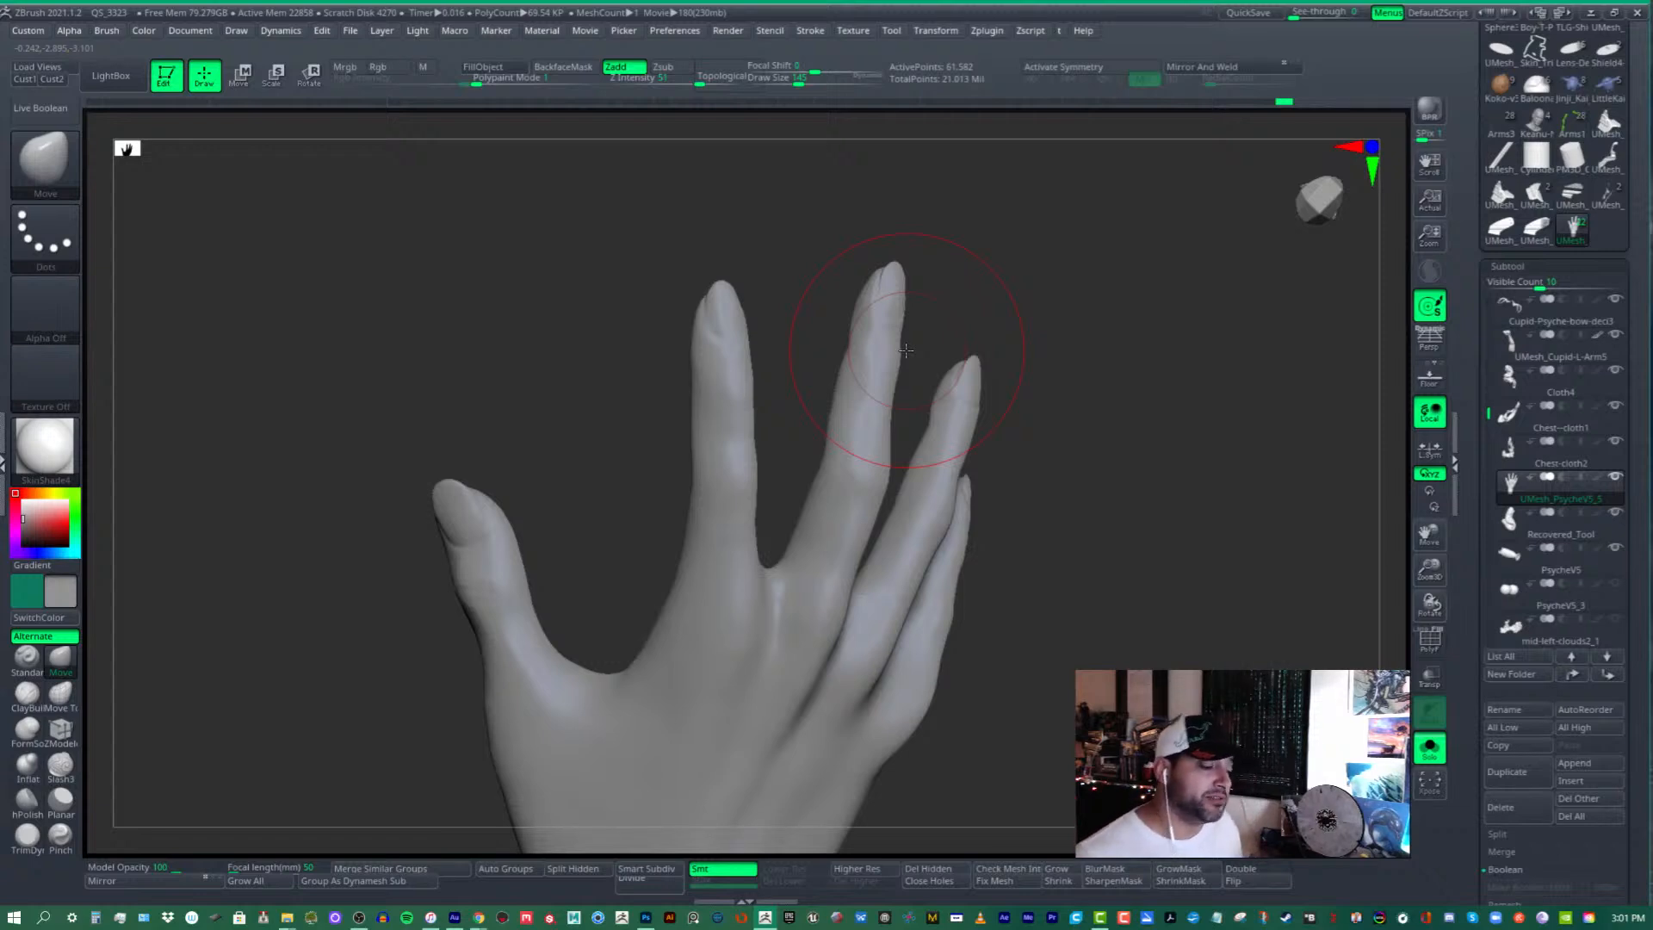
pyautogui.moveTo(905, 349)
pyautogui.mouseDown()
pyautogui.moveTo(875, 325)
pyautogui.moveTo(944, 339)
pyautogui.moveTo(927, 394)
pyautogui.moveTo(955, 413)
pyautogui.mouseUp()
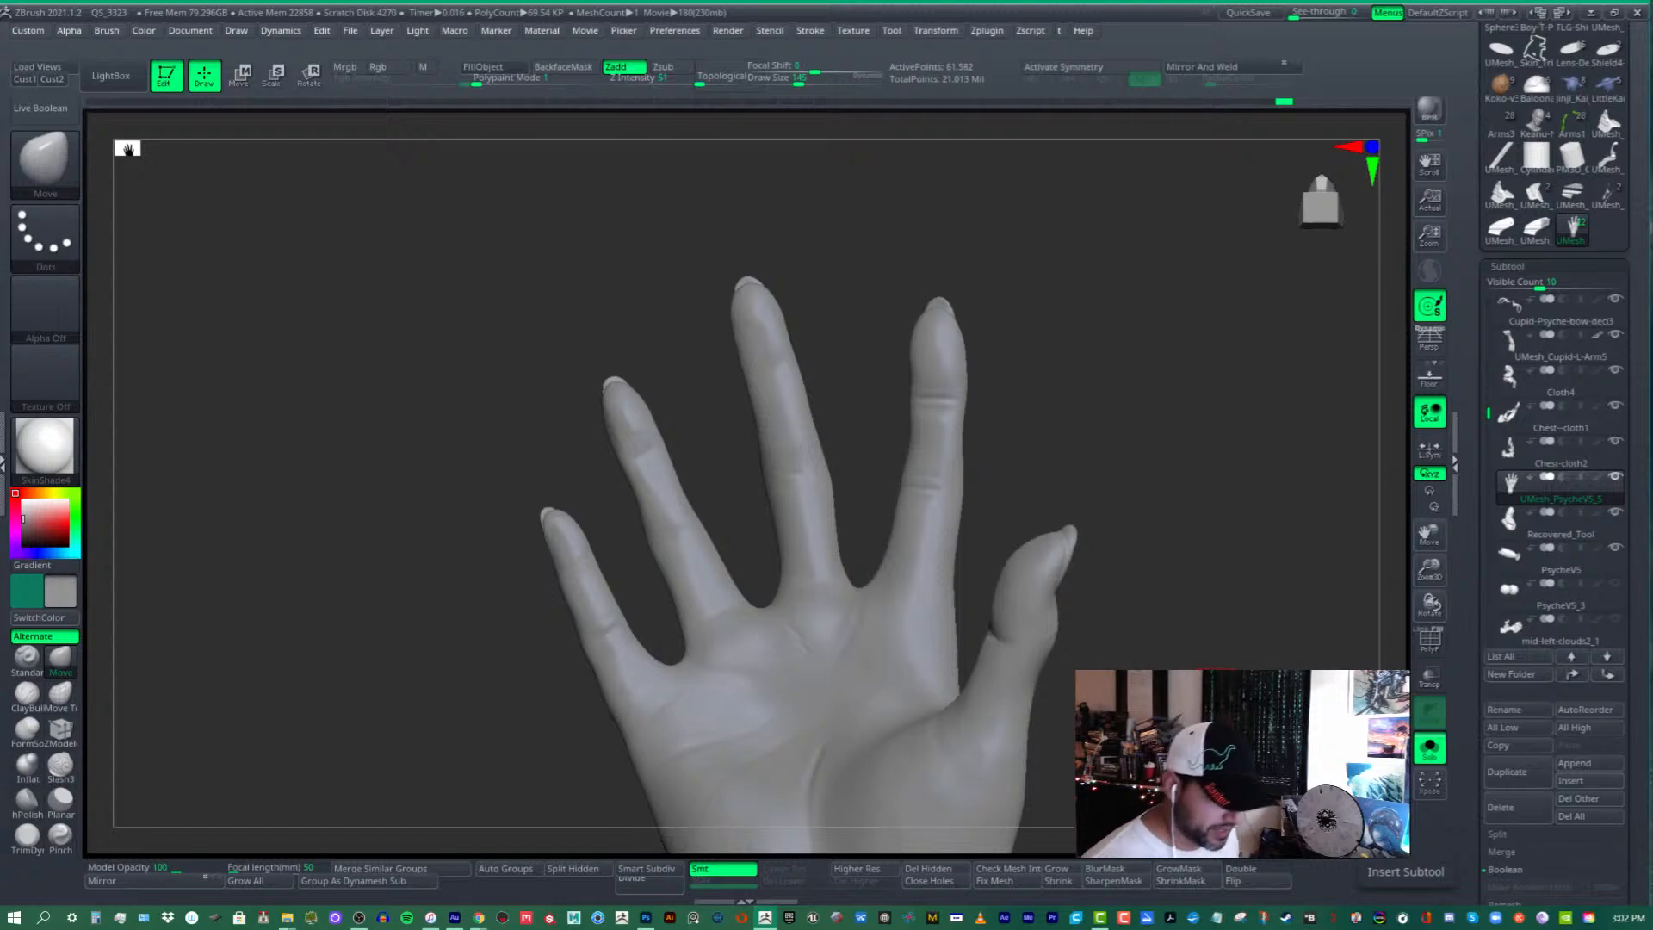
# - Turn off Solo mode and frame the complete sculpture from the front
pyautogui.click(1429, 747)
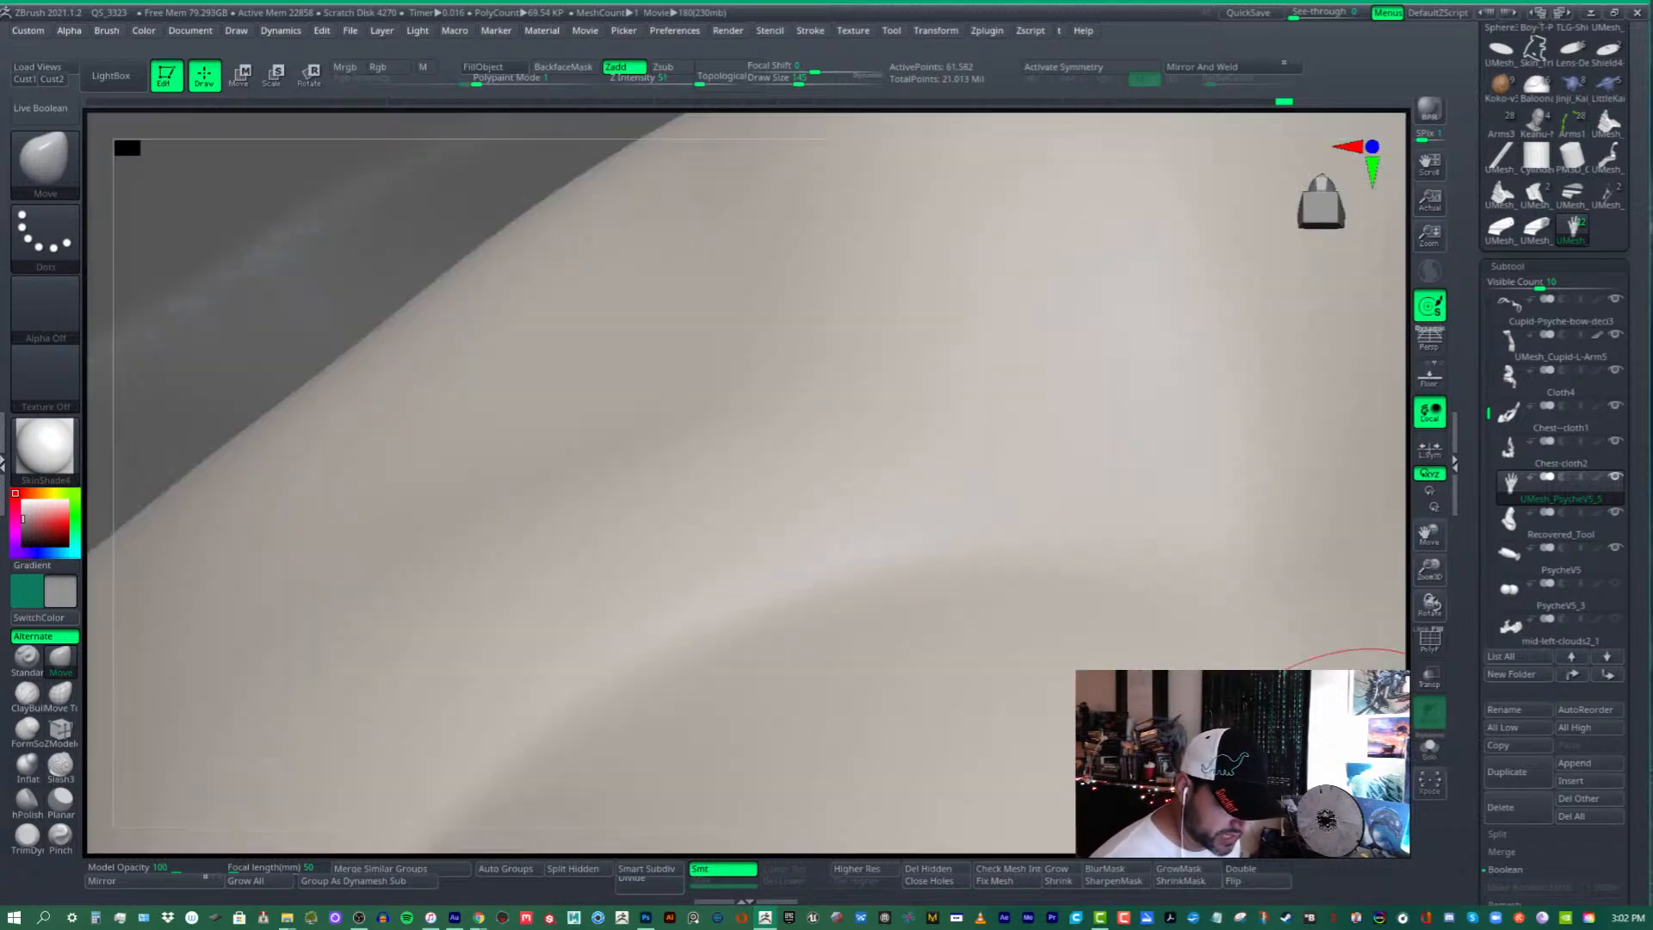
pyautogui.keyDown('alt'); pyautogui.moveTo(1192, 687); pyautogui.dragTo(1099, 618, button='right'); pyautogui.keyUp('alt')
pyautogui.press('f')
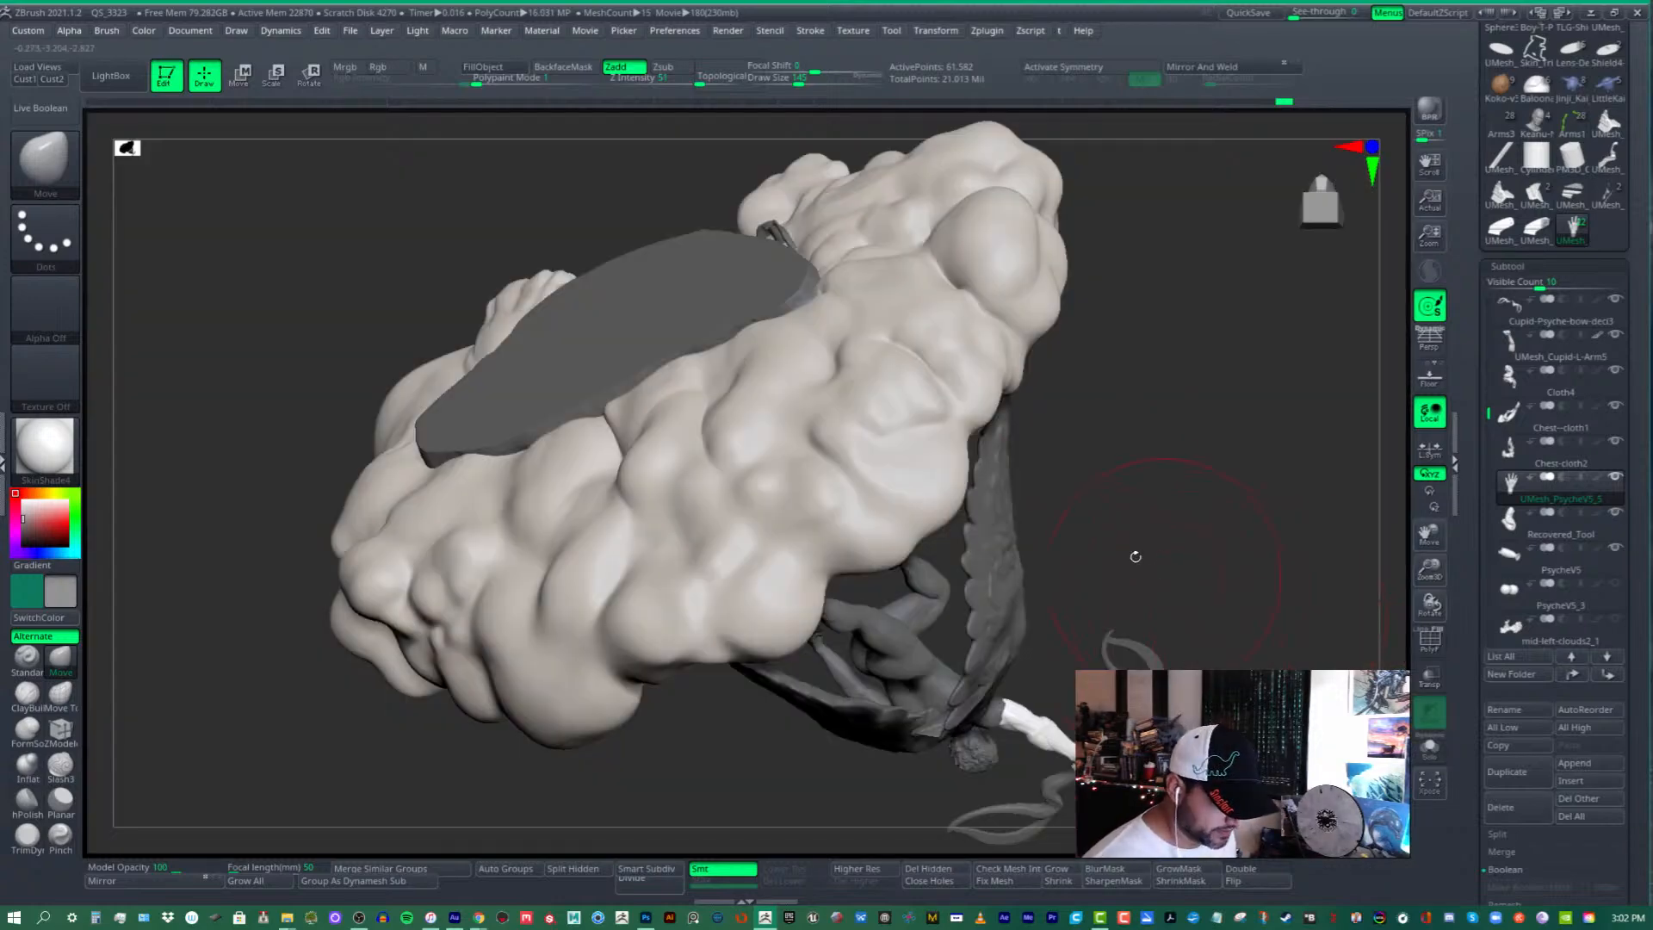
pyautogui.moveTo(1132, 554)
pyautogui.mouseDown(button='right')
pyautogui.moveTo(958, 528)
pyautogui.moveTo(918, 450)
pyautogui.moveTo(819, 545)
pyautogui.moveTo(814, 611)
pyautogui.moveTo(860, 616)
pyautogui.mouseUp(button='right')
pyautogui.keyDown('alt'); pyautogui.moveTo(897, 421); pyautogui.dragTo(952, 474, button='right'); pyautogui.keyUp('alt')
# - Select the PM3D_Plane3D_6 drapery subtool, followed by the Cloth4 drapery subtool
pyautogui.keyDown('alt'); pyautogui.click(1187, 490); pyautogui.keyUp('alt')
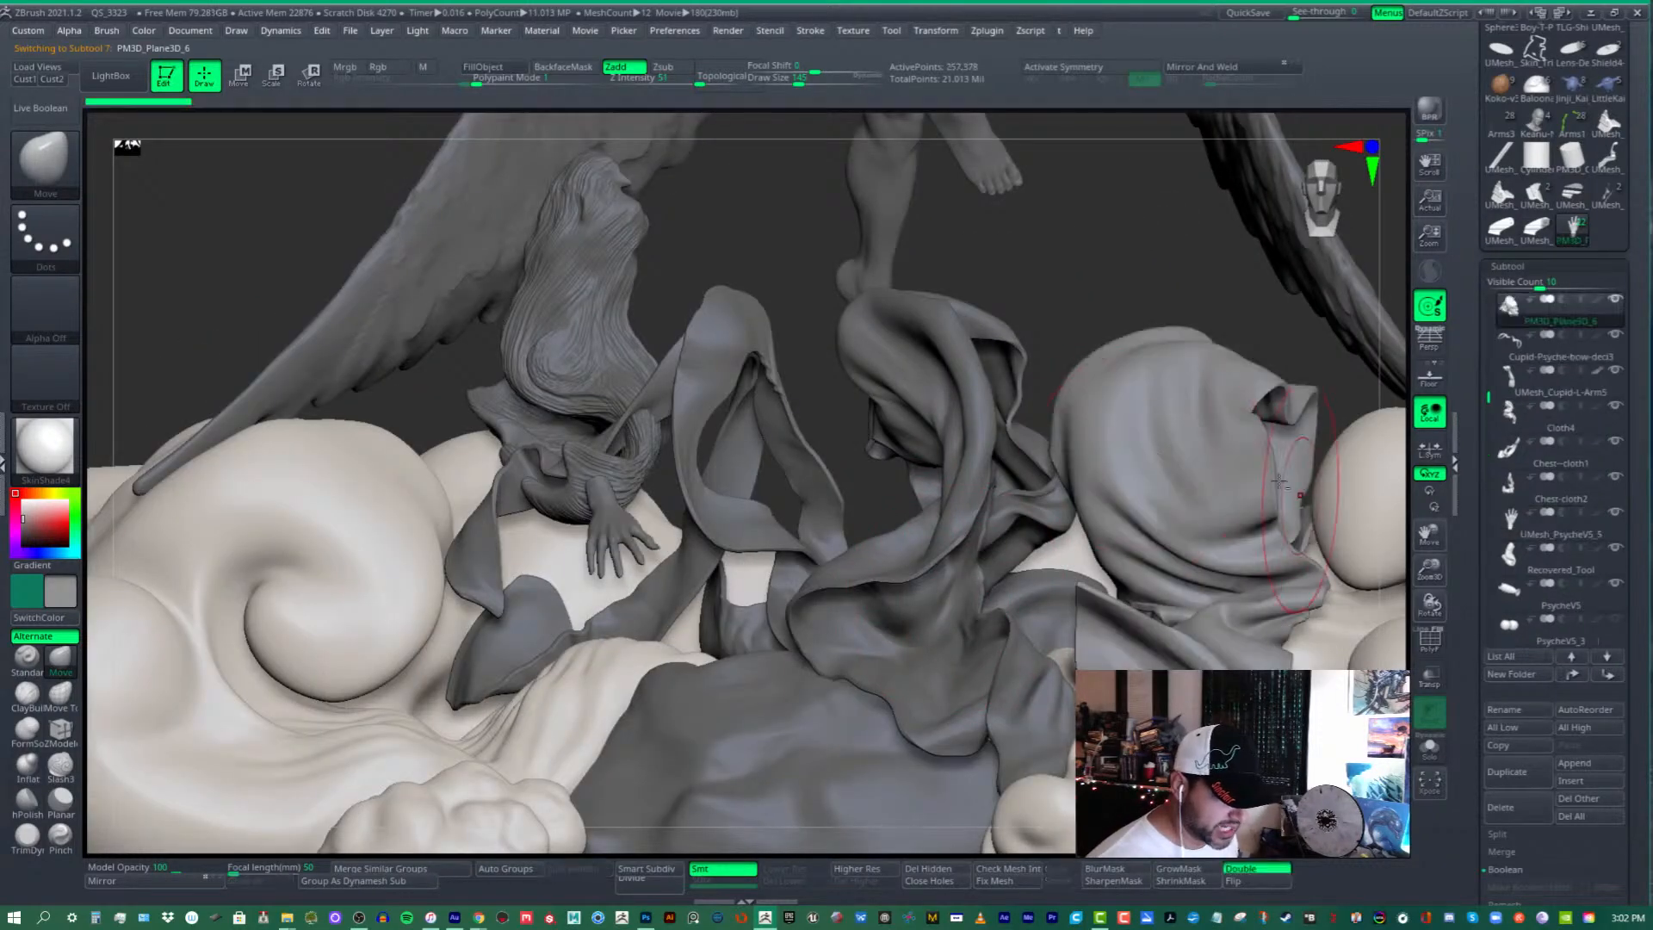
pyautogui.moveTo(1181, 494); pyautogui.dragTo(986, 598, button='right')
pyautogui.keyDown('alt'); pyautogui.click(863, 487); pyautogui.keyUp('alt')
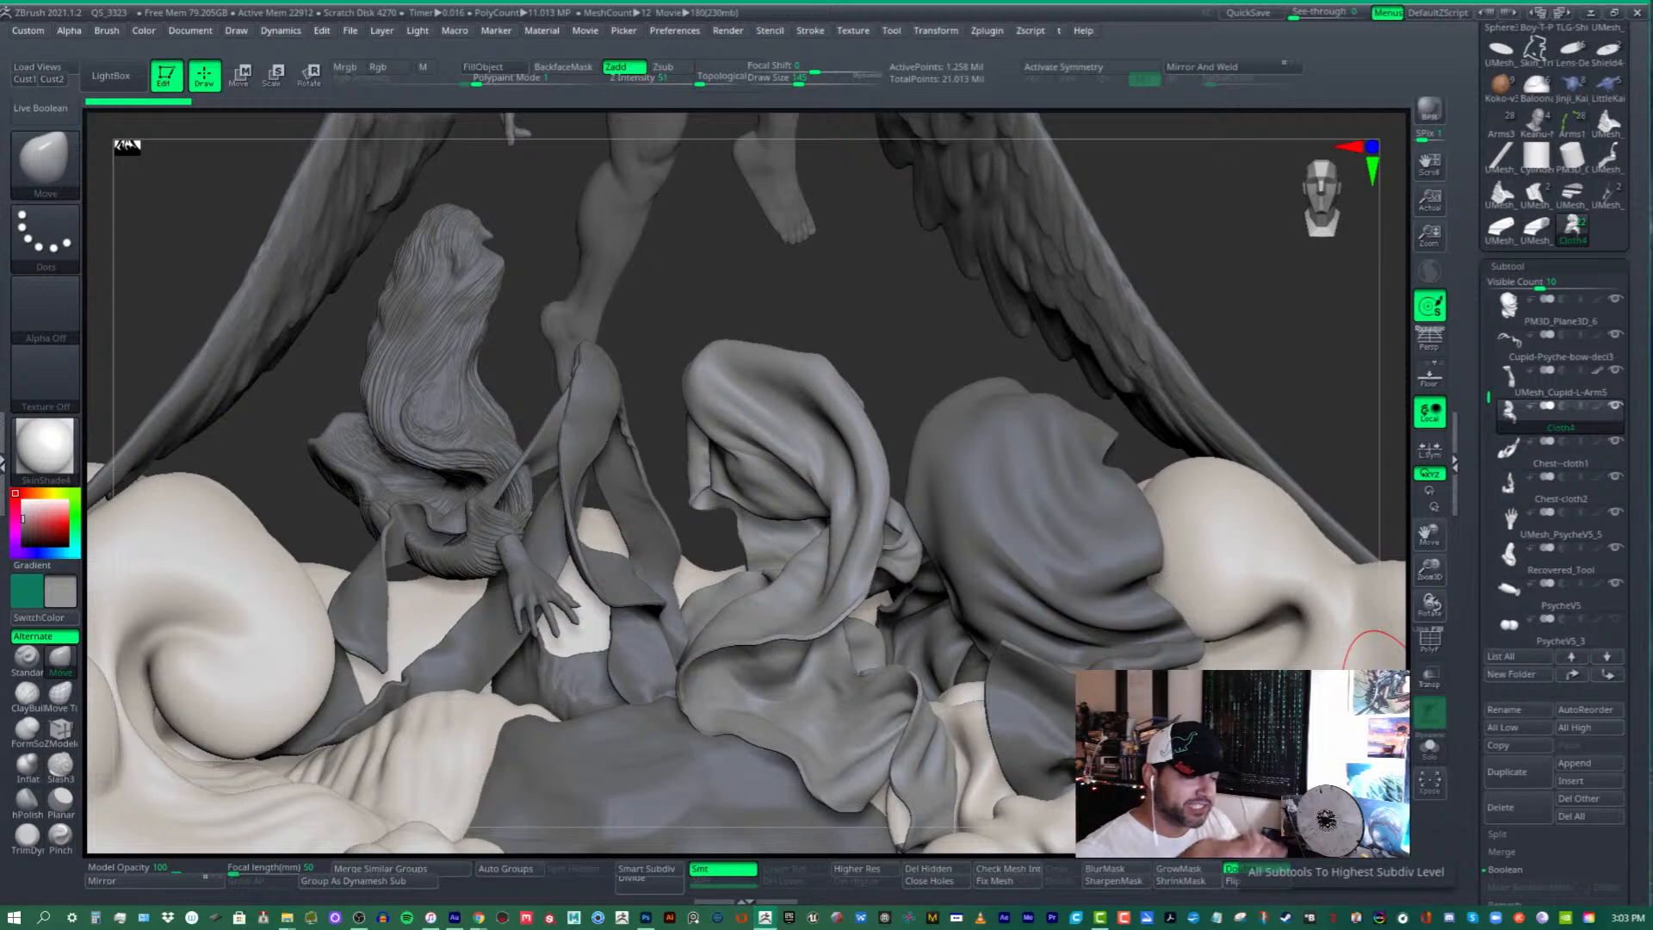
# - Switch to the Boy-T-Pose tool and bring one of the boy's eyes and its lashes into close view
pyautogui.scroll(5, 1626, 307)
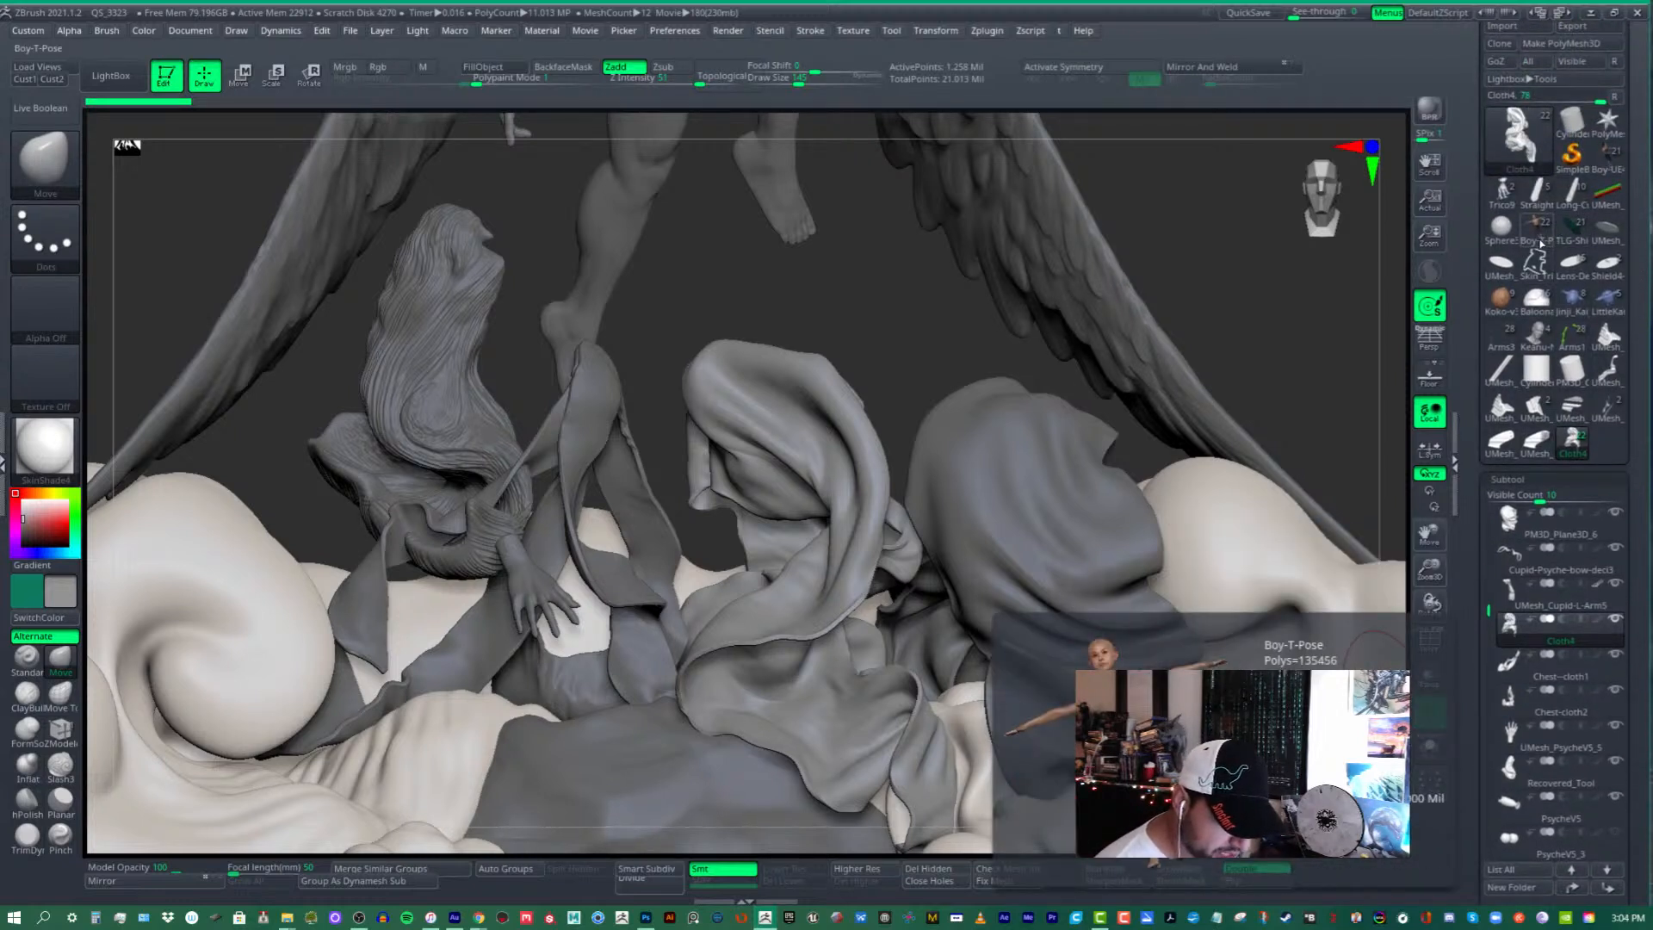
pyautogui.click(1541, 241)
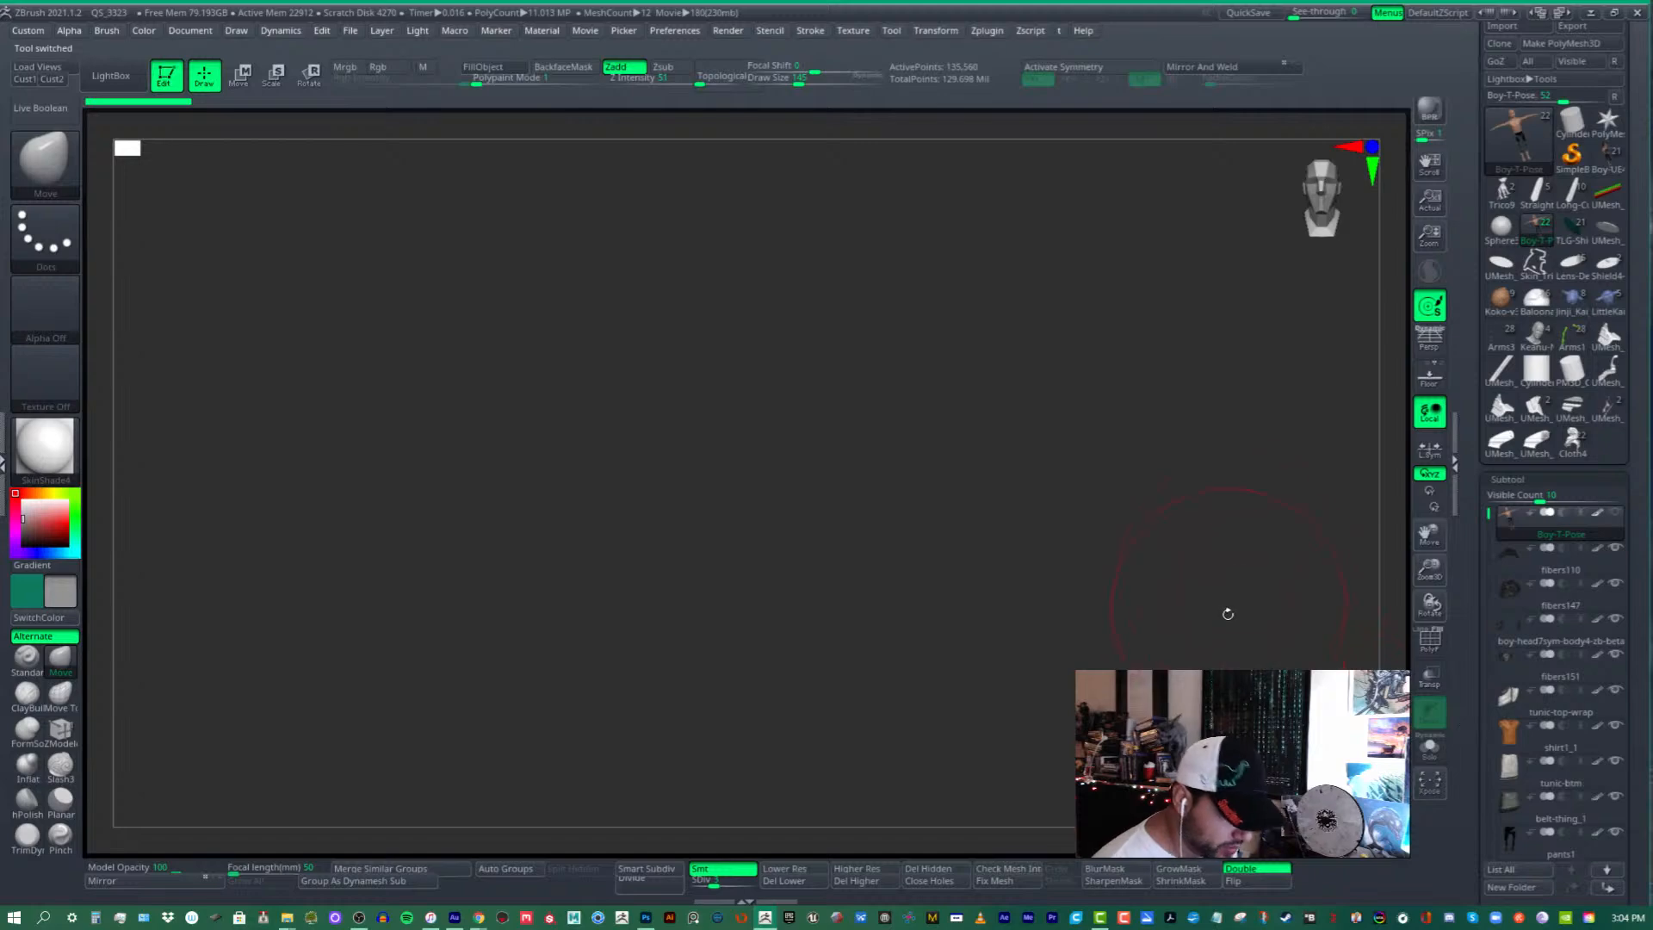
pyautogui.moveTo(805, 288); pyautogui.dragTo(944, 553, button='right')
pyautogui.keyDown('ctrl'); pyautogui.moveTo(832, 395); pyautogui.dragTo(885, 443, button='right'); pyautogui.keyUp('ctrl')
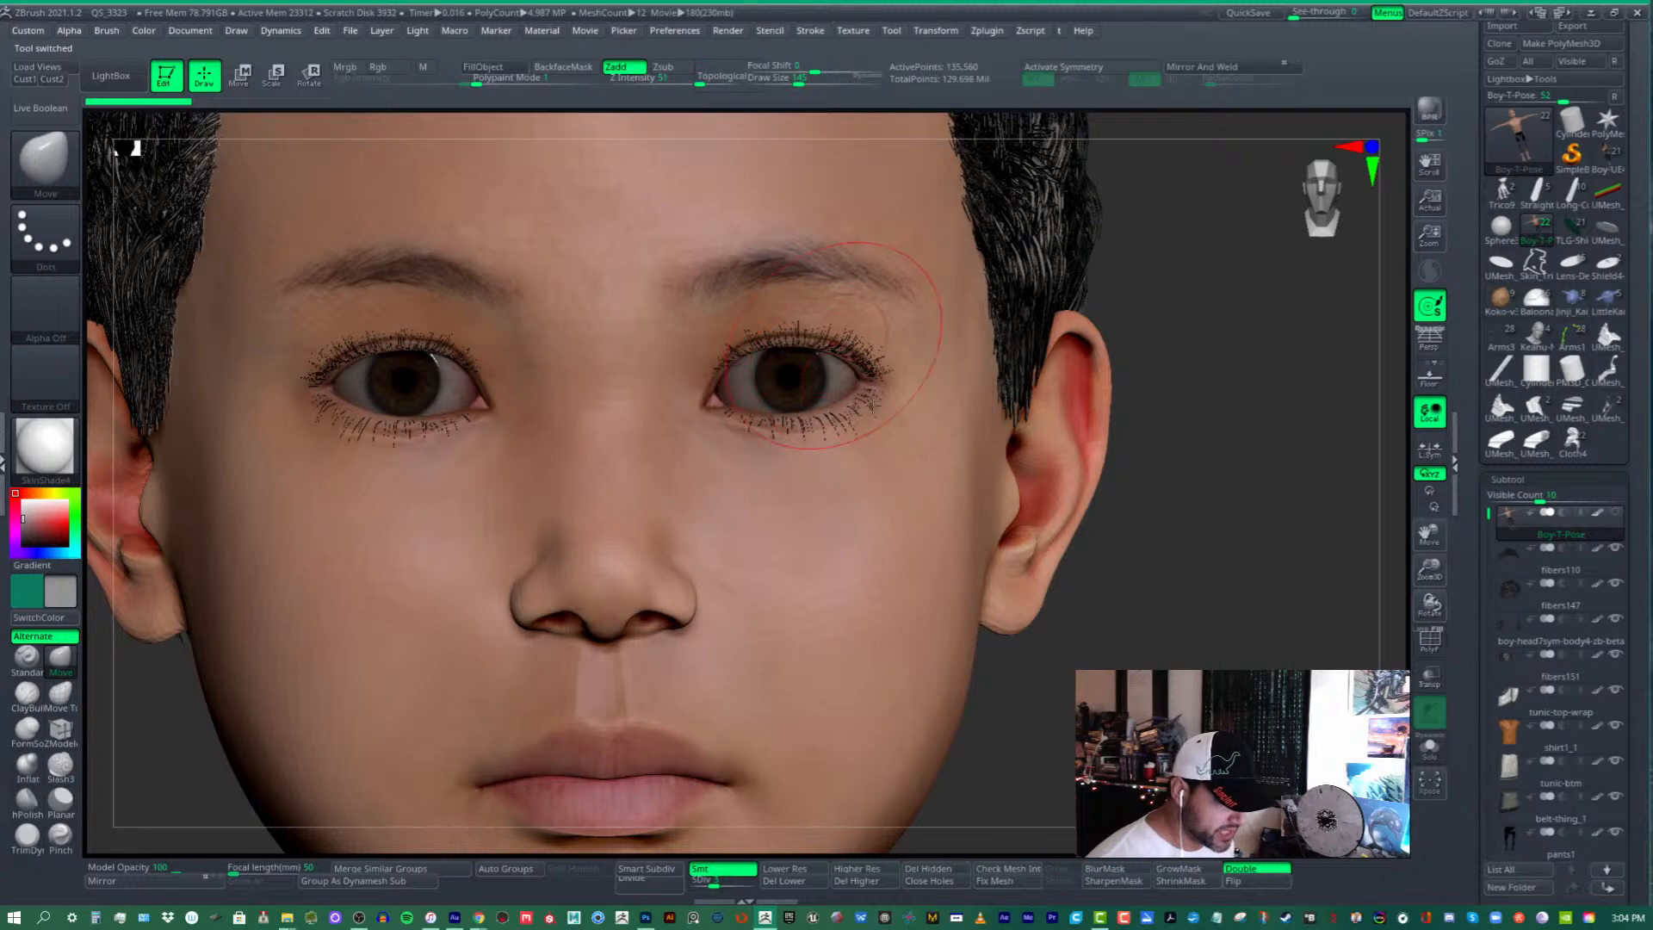
pyautogui.keyDown('alt'); pyautogui.moveTo(817, 325); pyautogui.dragTo(1047, 740, button='right'); pyautogui.keyUp('alt')
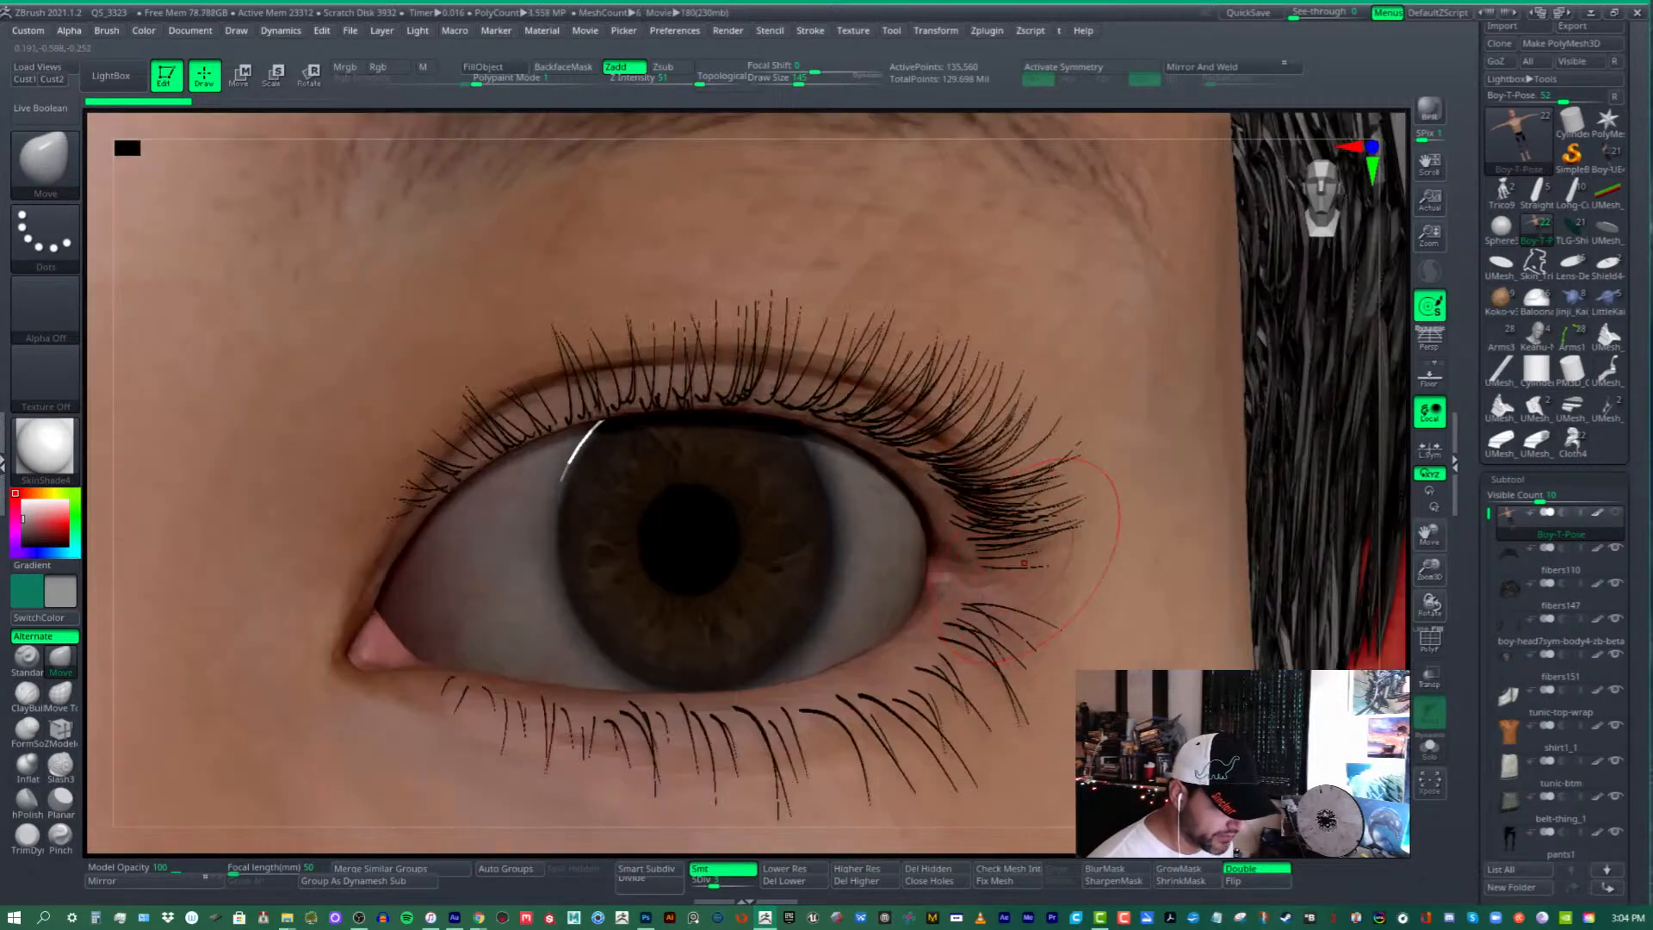
pyautogui.keyDown('alt'); pyautogui.moveTo(997, 168); pyautogui.dragTo(1029, 229, button='right'); pyautogui.keyUp('alt')
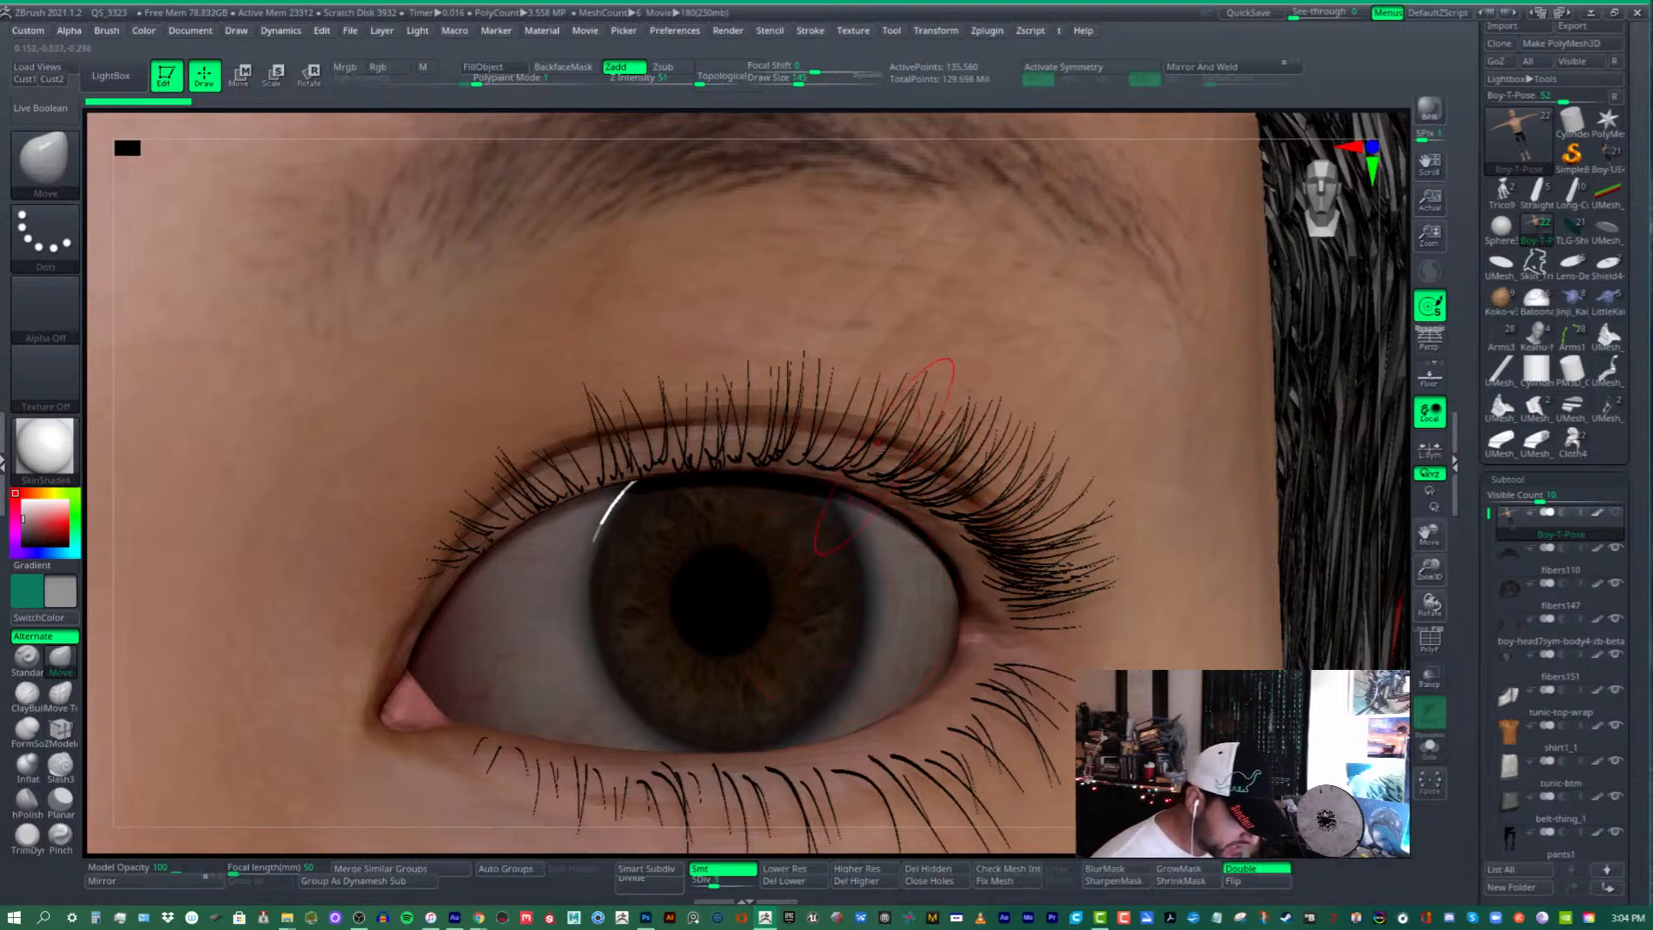
pyautogui.moveTo(940, 369); pyautogui.dragTo(1199, 313, button='right')
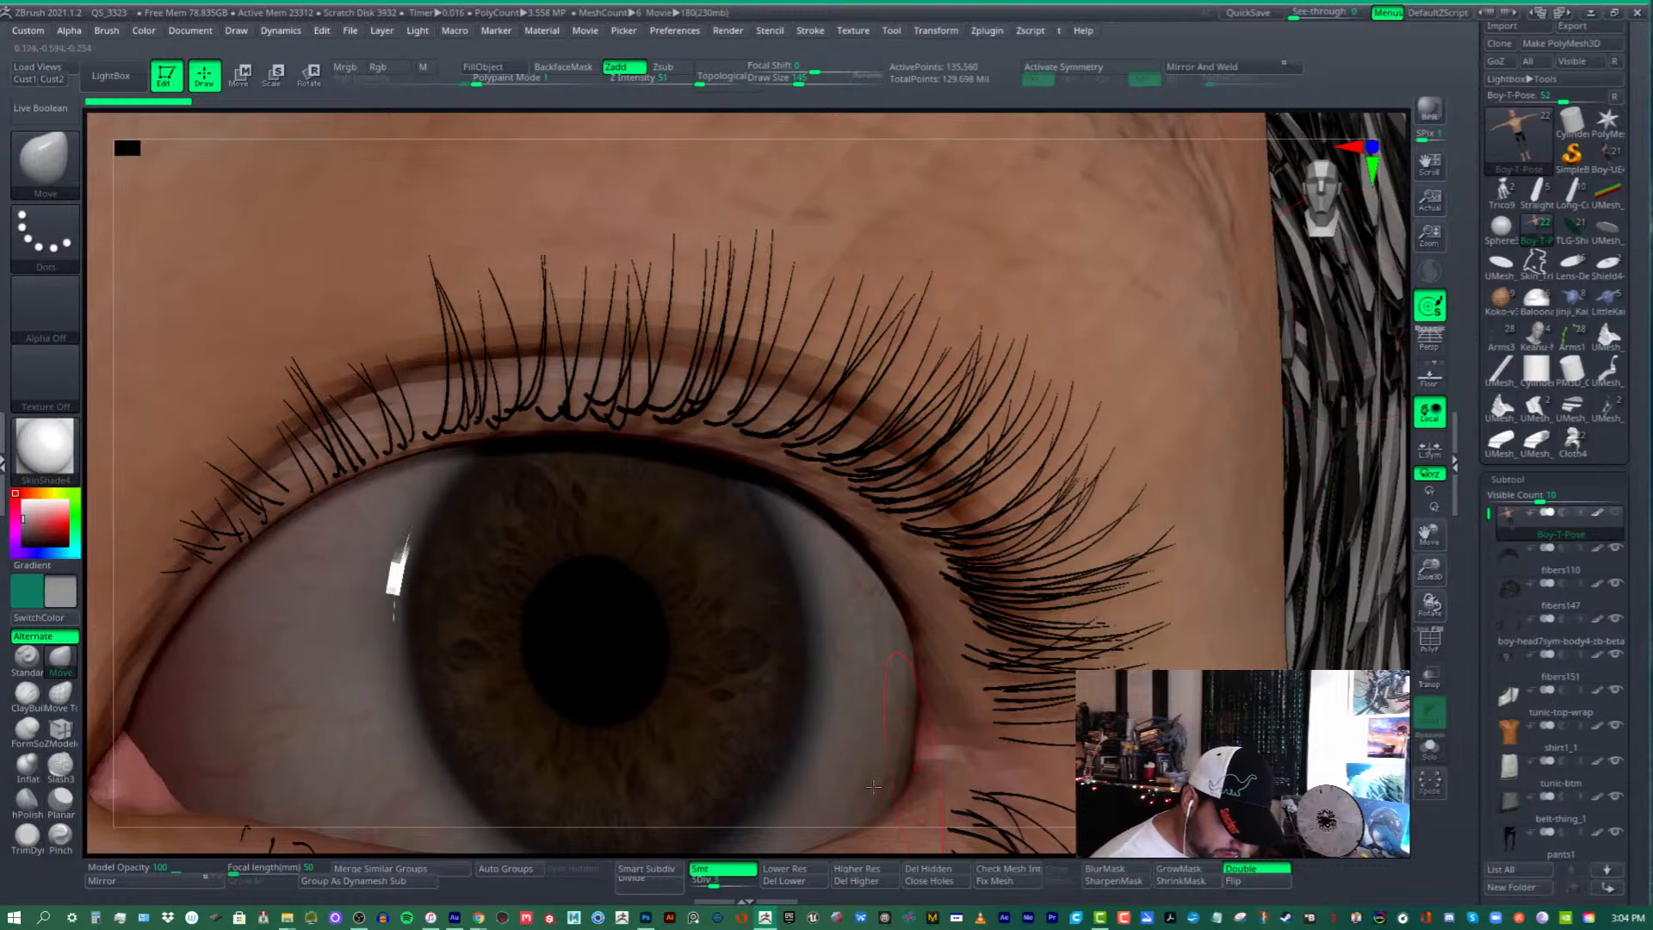
# - Raise the Boy-T-Pose body to subdivision level 6 and turn on its texture map
pyautogui.moveTo(737, 884); pyautogui.dragTo(754, 885)
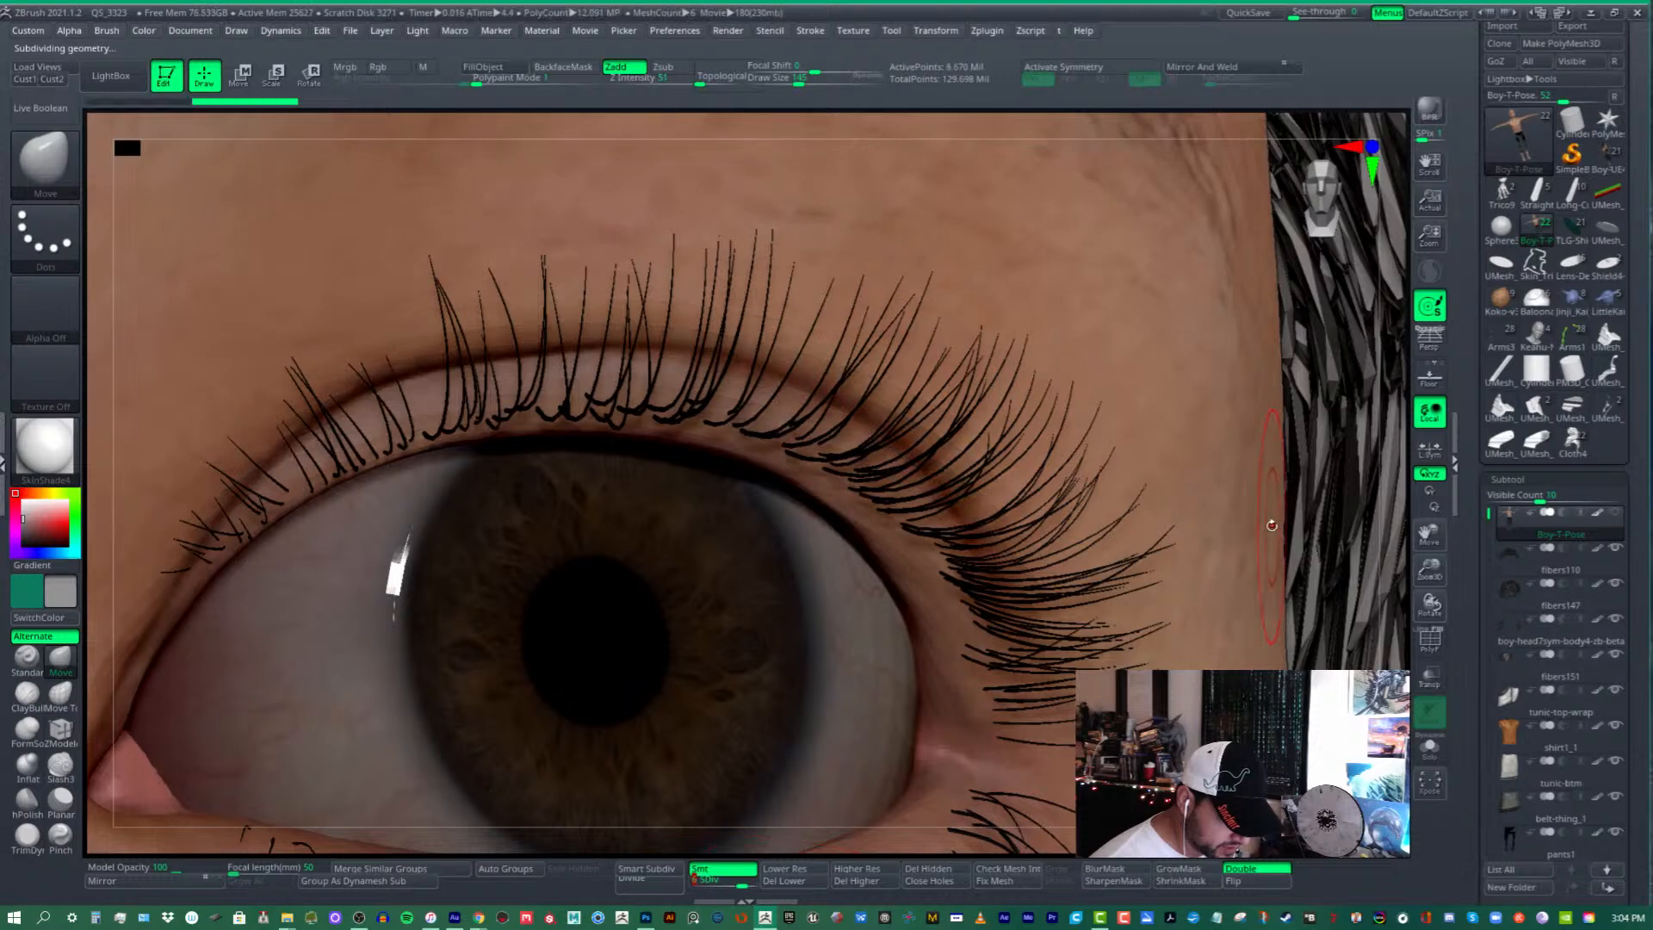
pyautogui.scroll(-5, 1641, 337)
pyautogui.scroll(-10, 1640, 337)
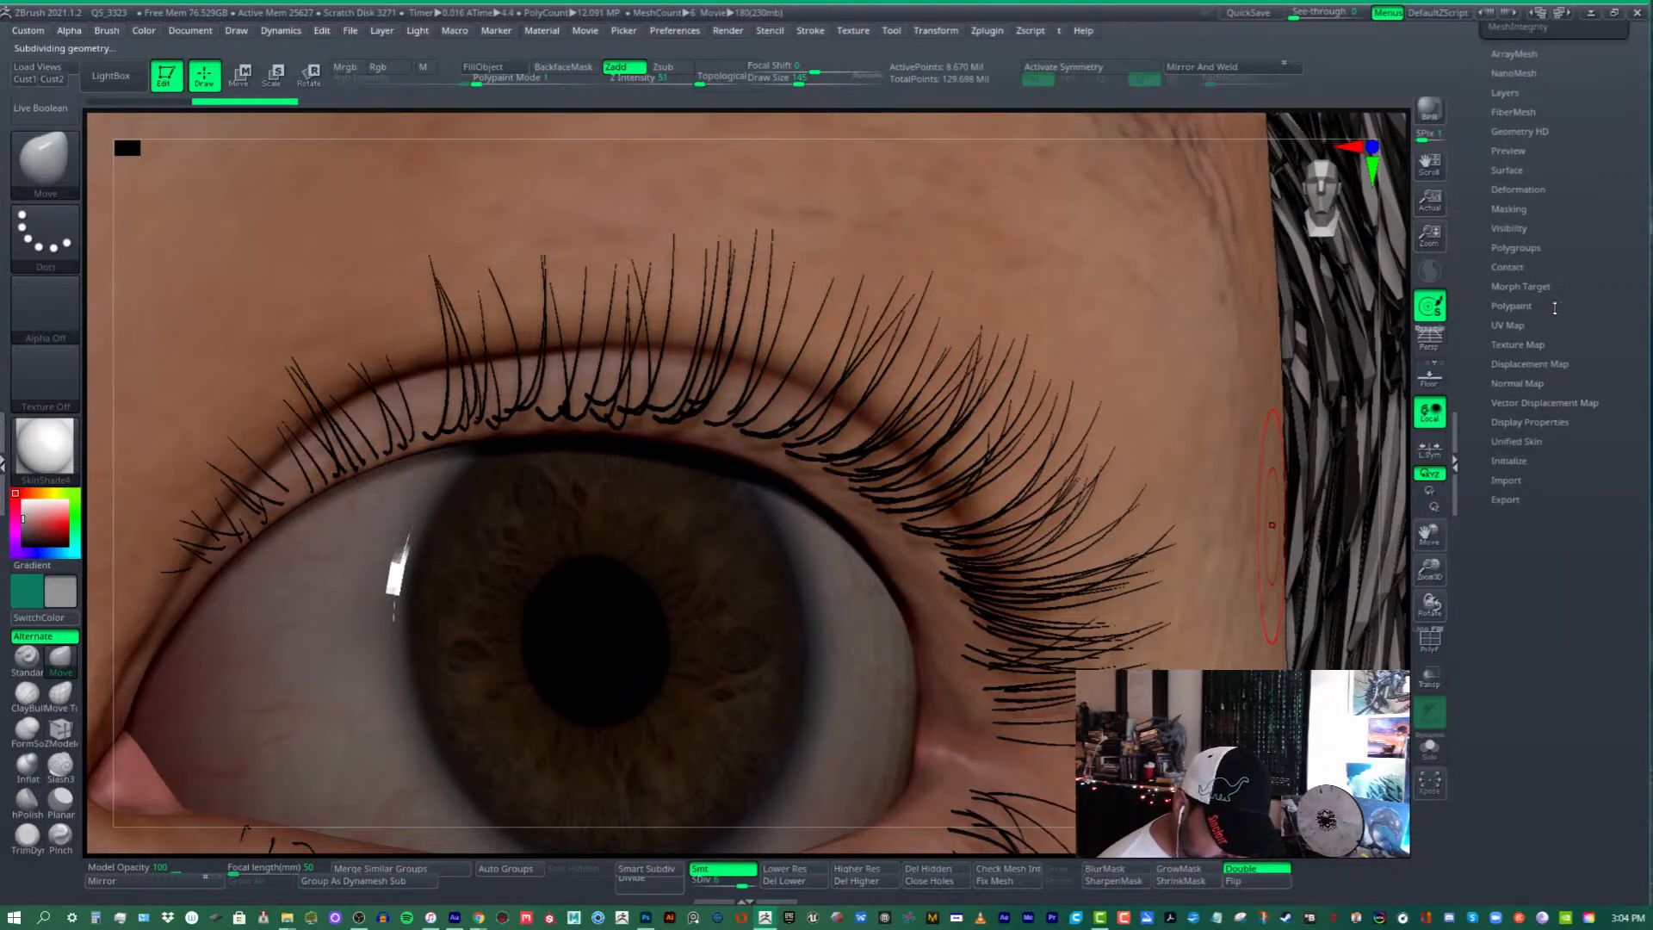
pyautogui.click(1536, 344)
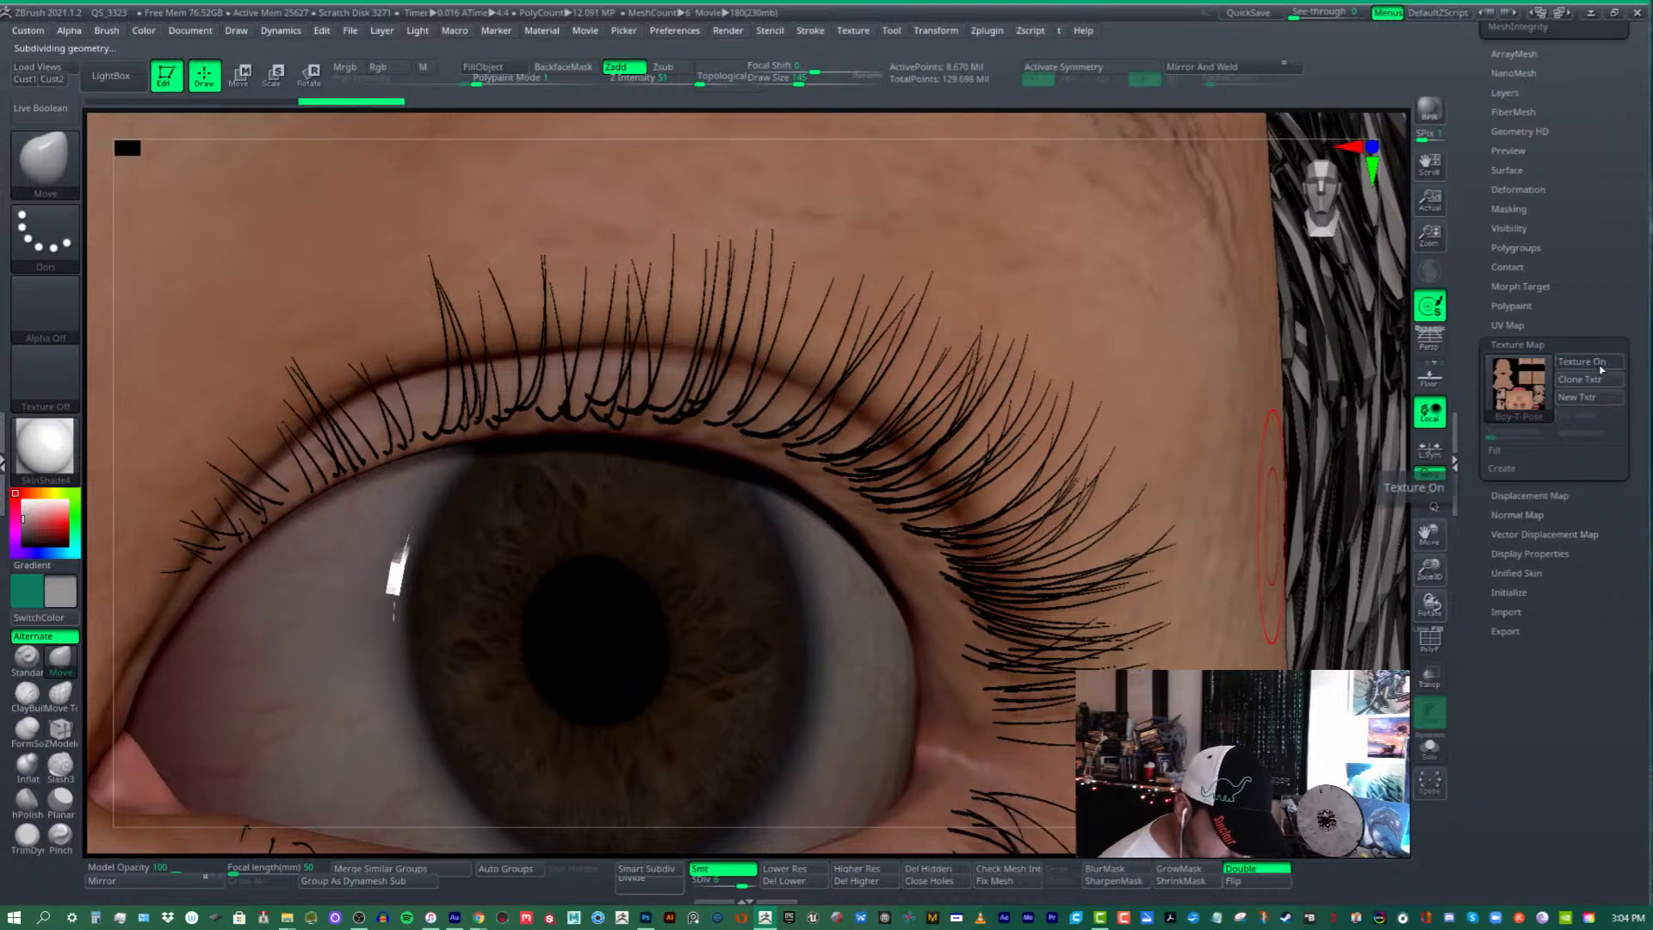
pyautogui.click(1587, 362)
pyautogui.moveTo(1597, 225); pyautogui.dragTo(1597, 232)
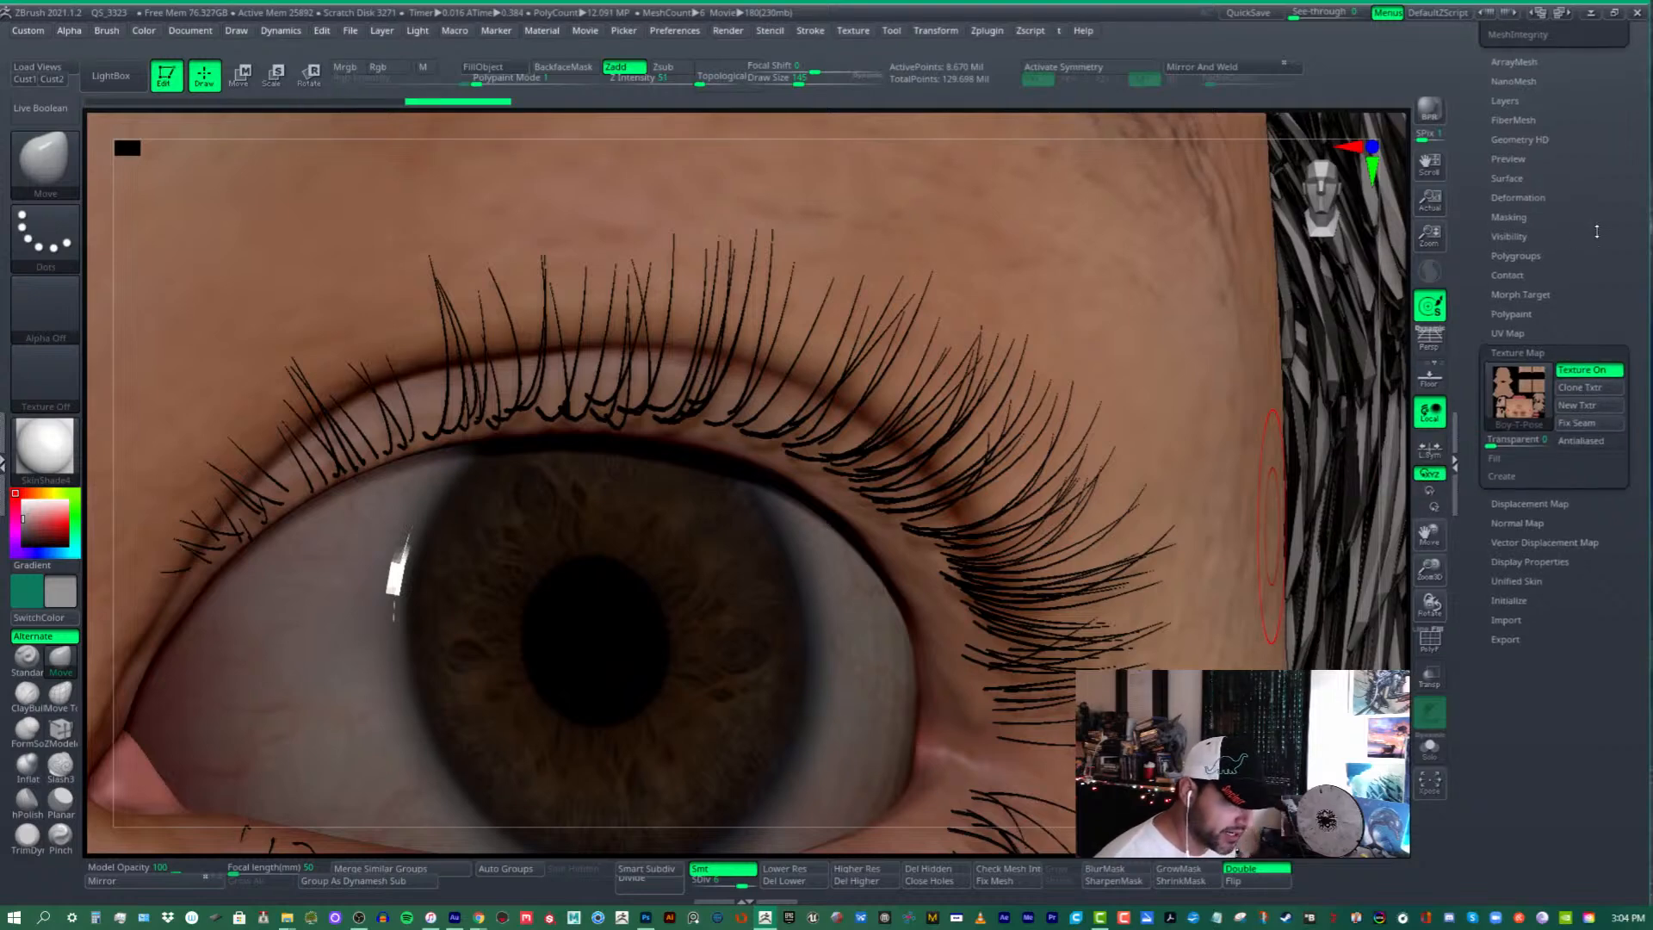
# - Examine the boy's eye up close from several angles, including the eyelids, iris, lashes and surrounding skin
pyautogui.moveTo(915, 474); pyautogui.dragTo(1104, 508, button='right')
pyautogui.moveTo(816, 442); pyautogui.dragTo(654, 422, button='right')
pyautogui.moveTo(1046, 462); pyautogui.dragTo(1071, 611, button='right')
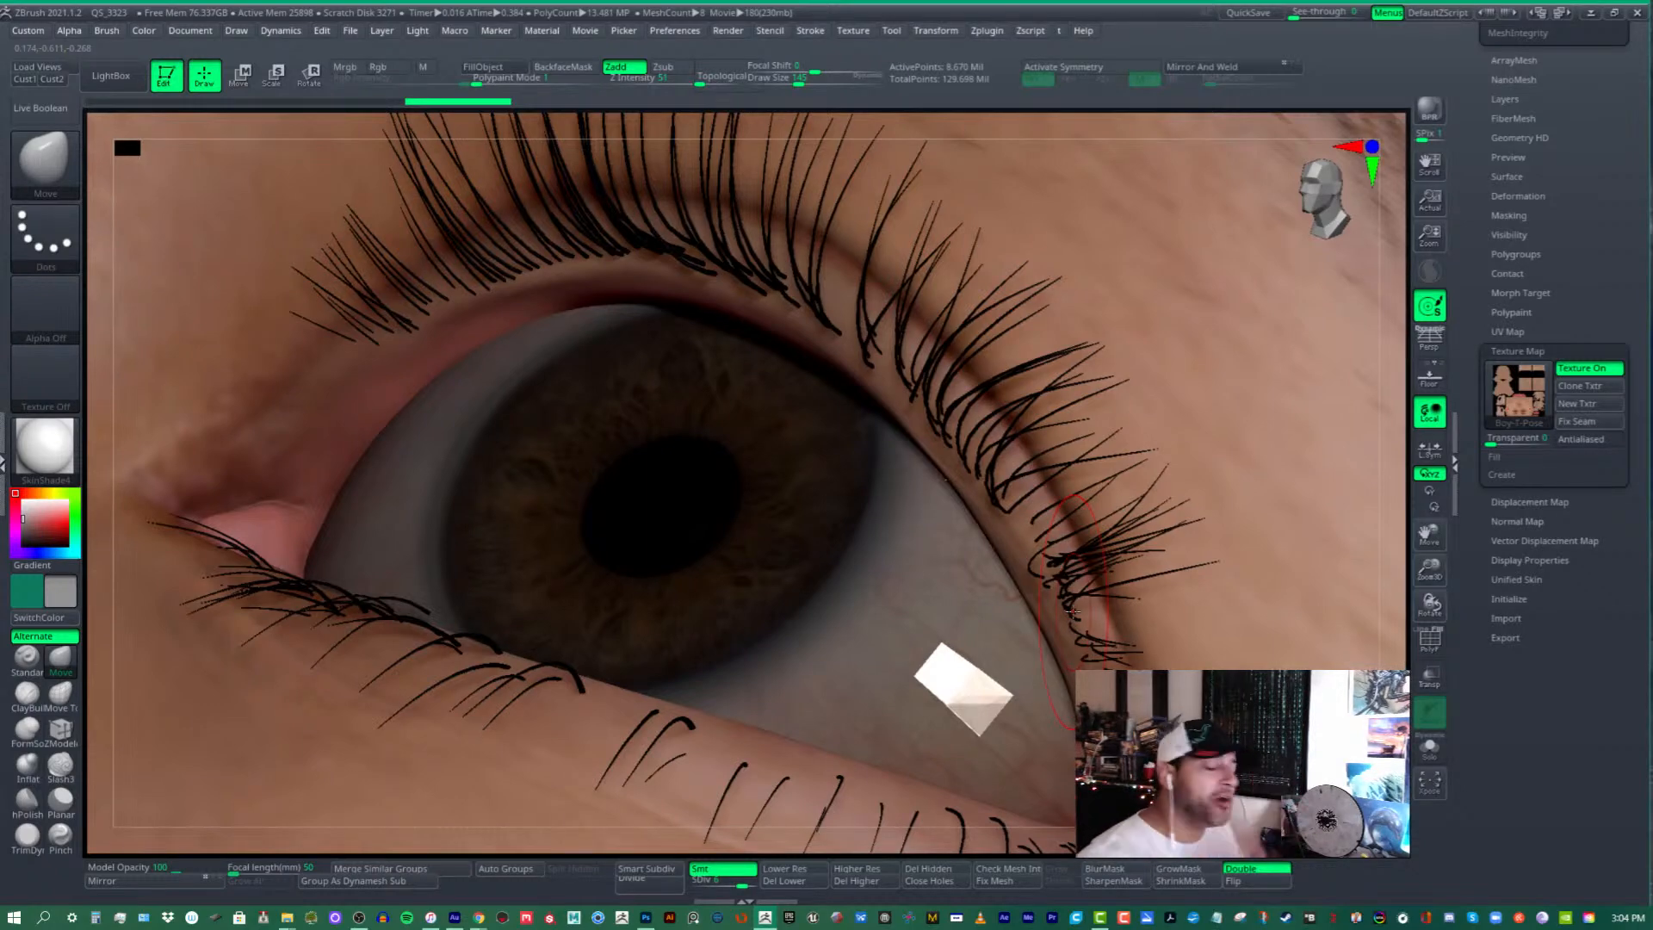
pyautogui.moveTo(1081, 480); pyautogui.dragTo(1037, 418, button='right')
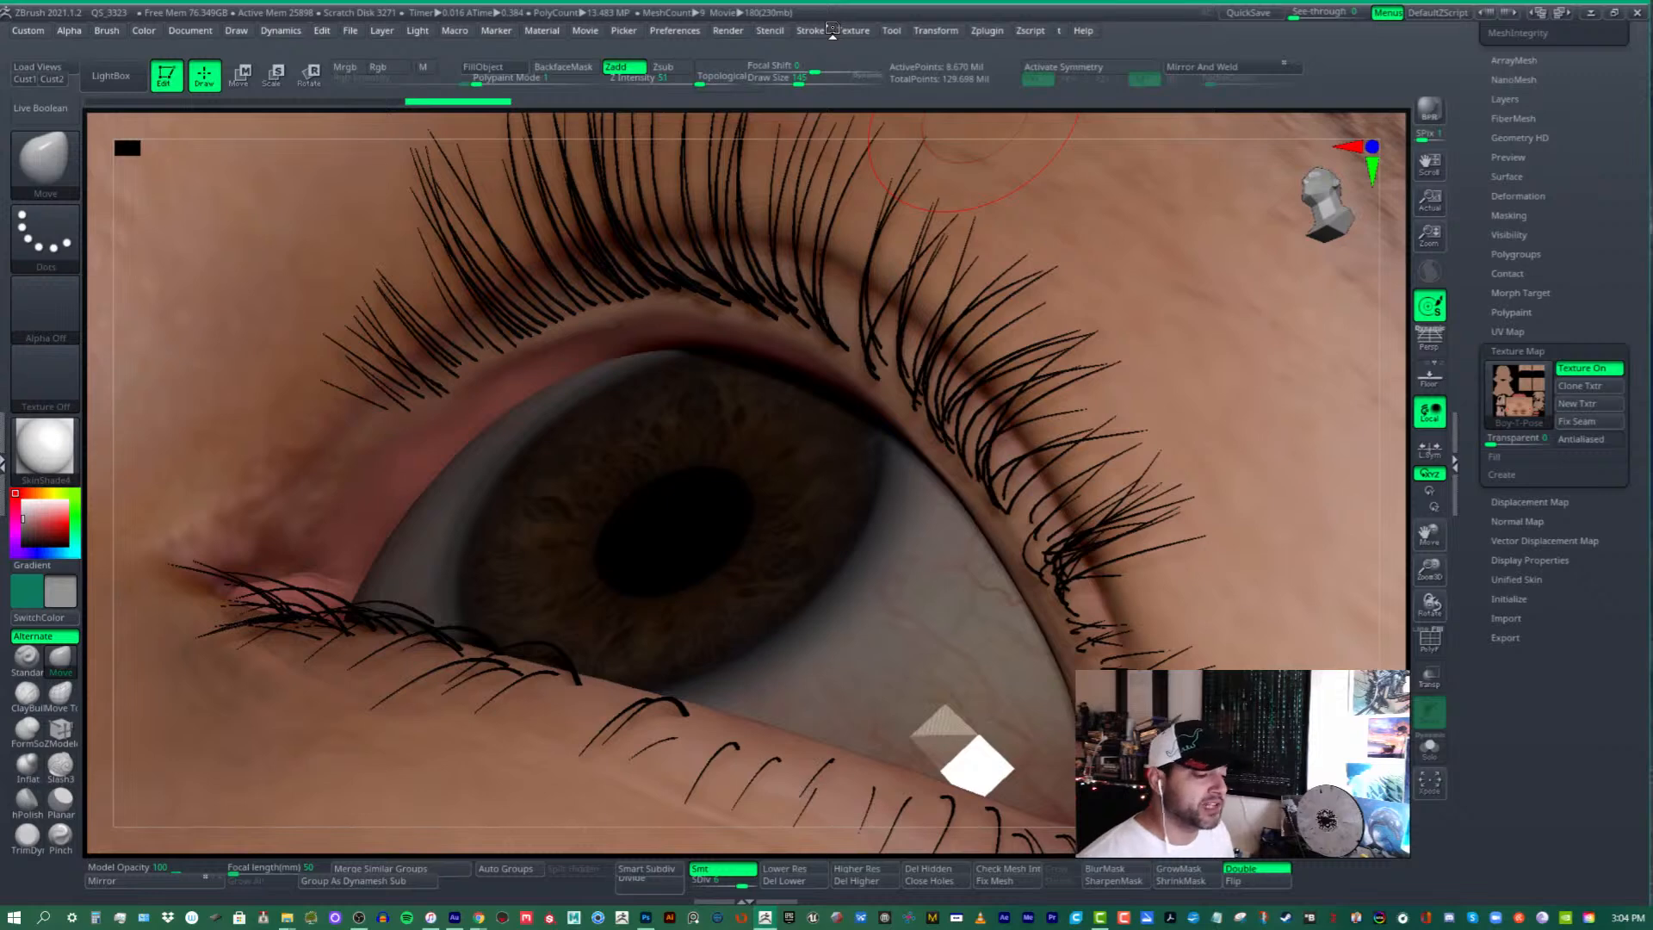
pyautogui.moveTo(1006, 498); pyautogui.dragTo(1024, 508, button='right')
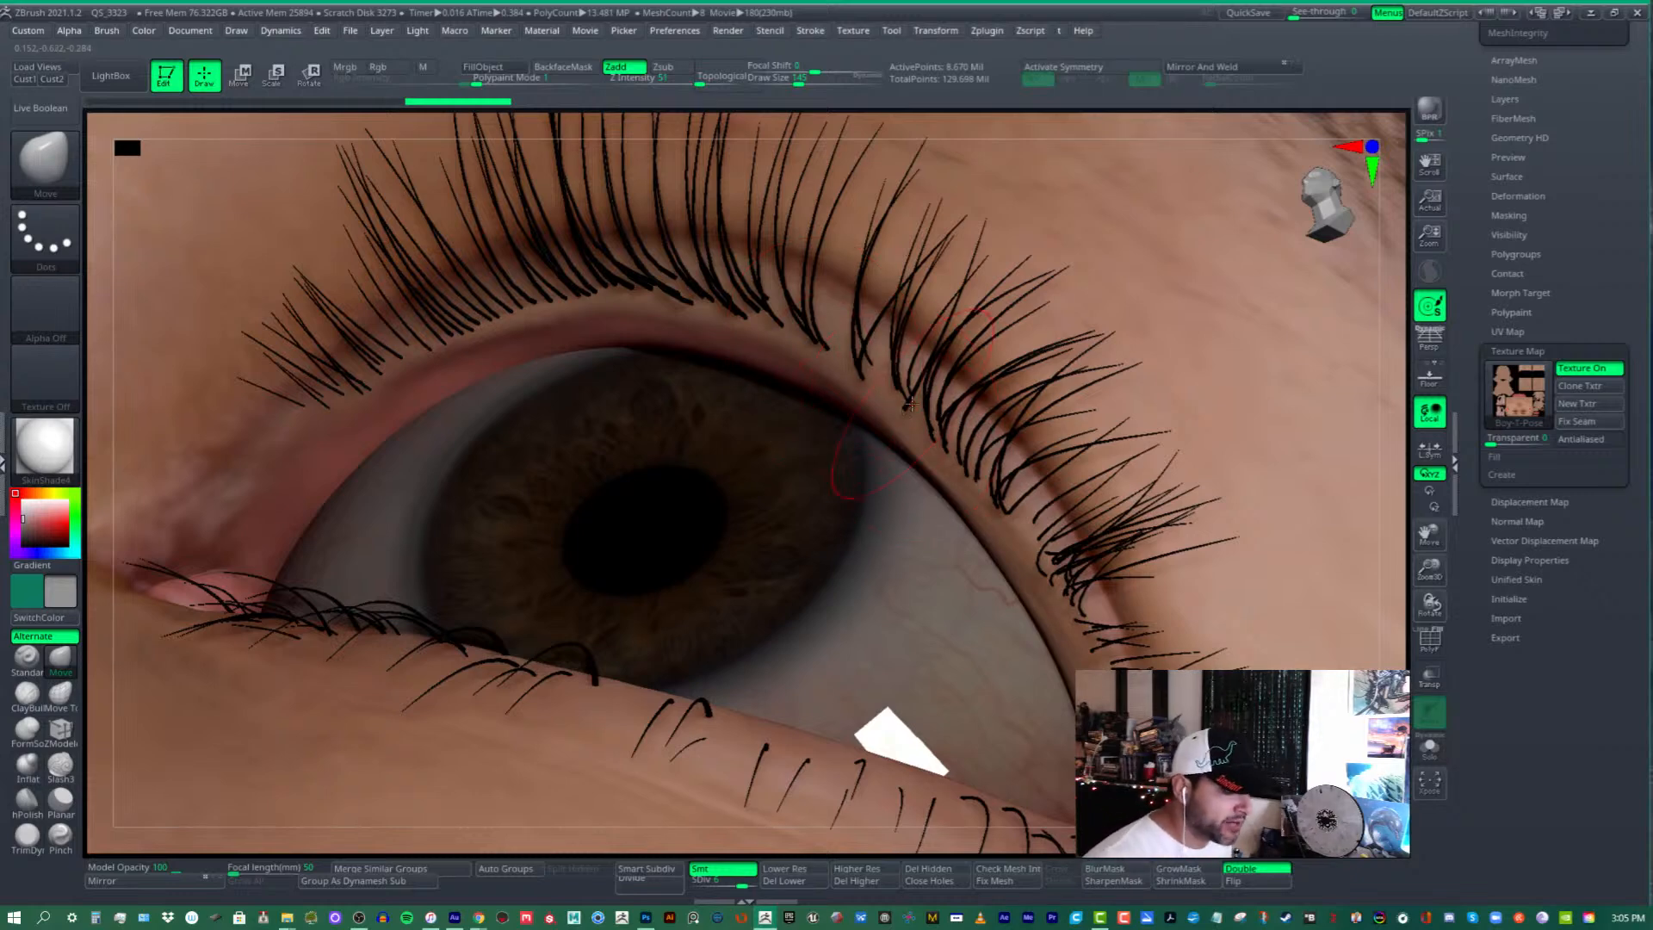
pyautogui.moveTo(943, 401); pyautogui.dragTo(981, 439, button='right')
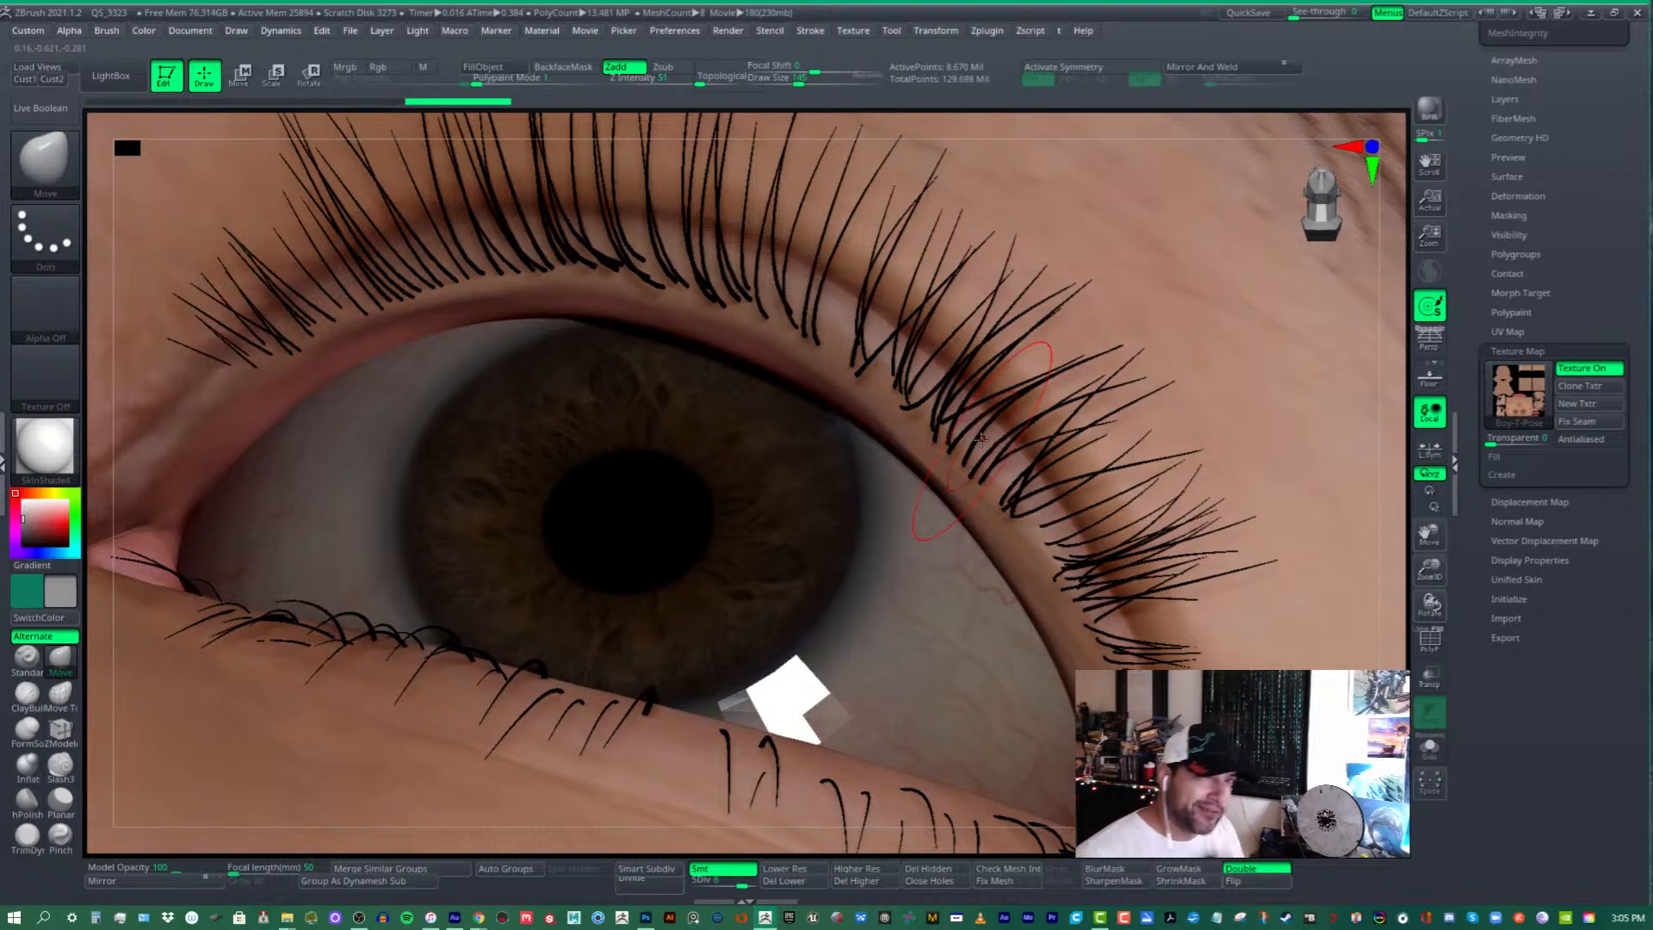
pyautogui.keyDown('ctrl'); pyautogui.moveTo(1076, 482); pyautogui.dragTo(1032, 477, button='right'); pyautogui.keyUp('ctrl')
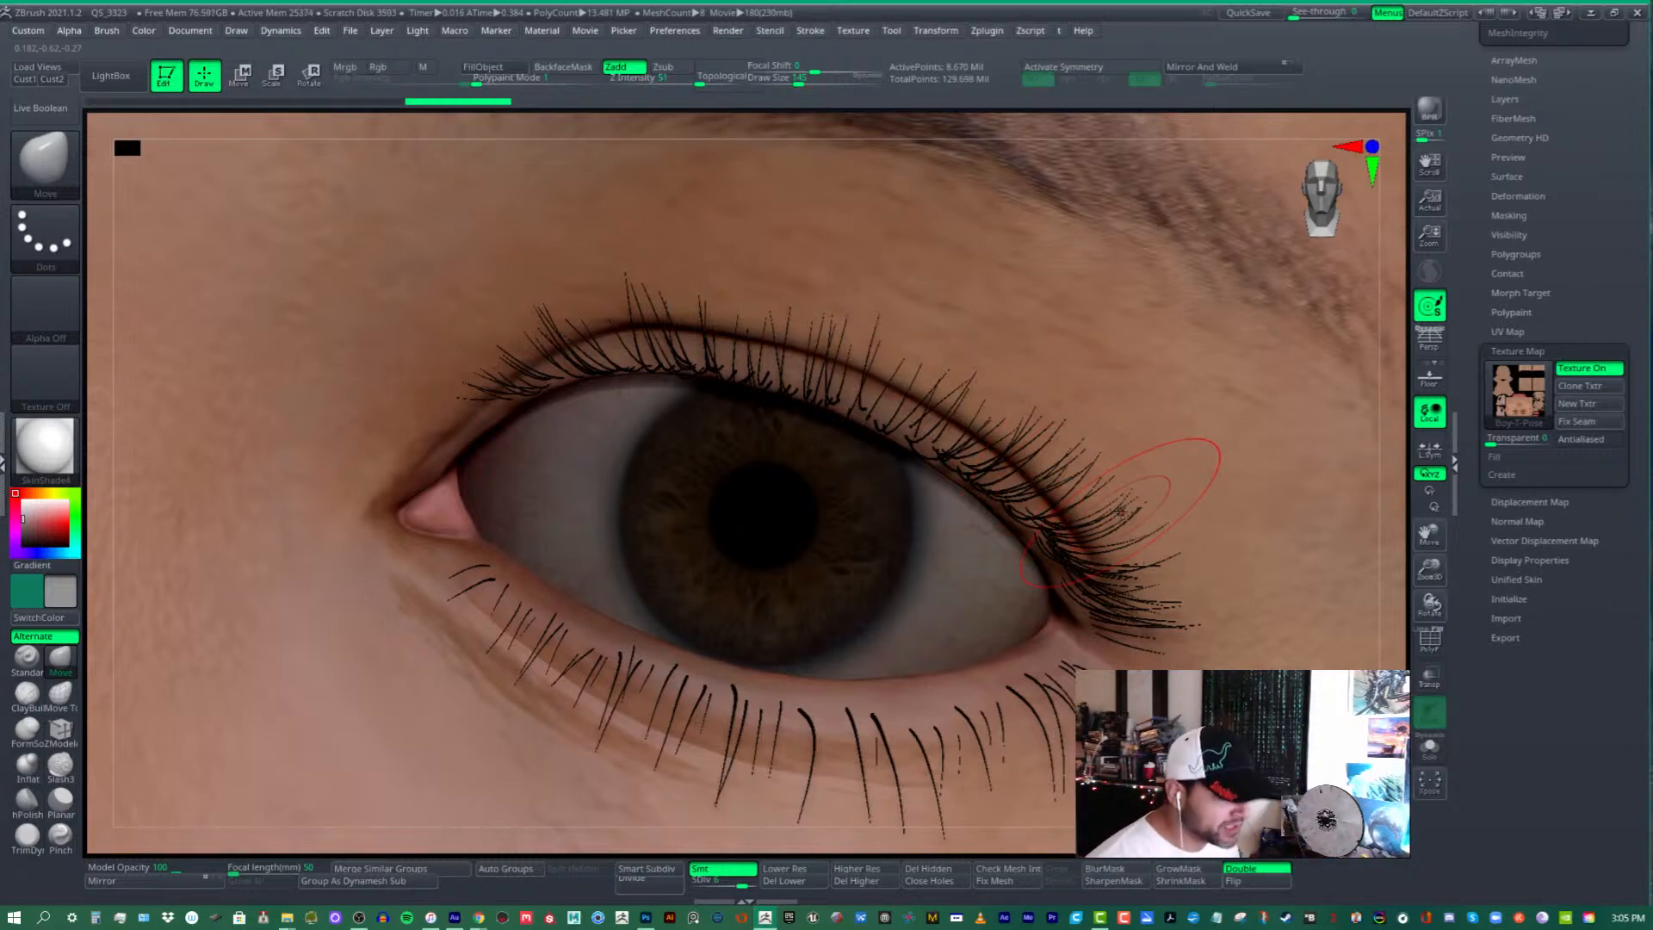
pyautogui.moveTo(1120, 511)
pyautogui.mouseDown(button='right')
pyautogui.moveTo(1093, 517)
pyautogui.moveTo(1098, 551)
pyautogui.moveTo(996, 590)
pyautogui.moveTo(886, 674)
pyautogui.moveTo(1188, 546)
pyautogui.mouseUp(button='right')
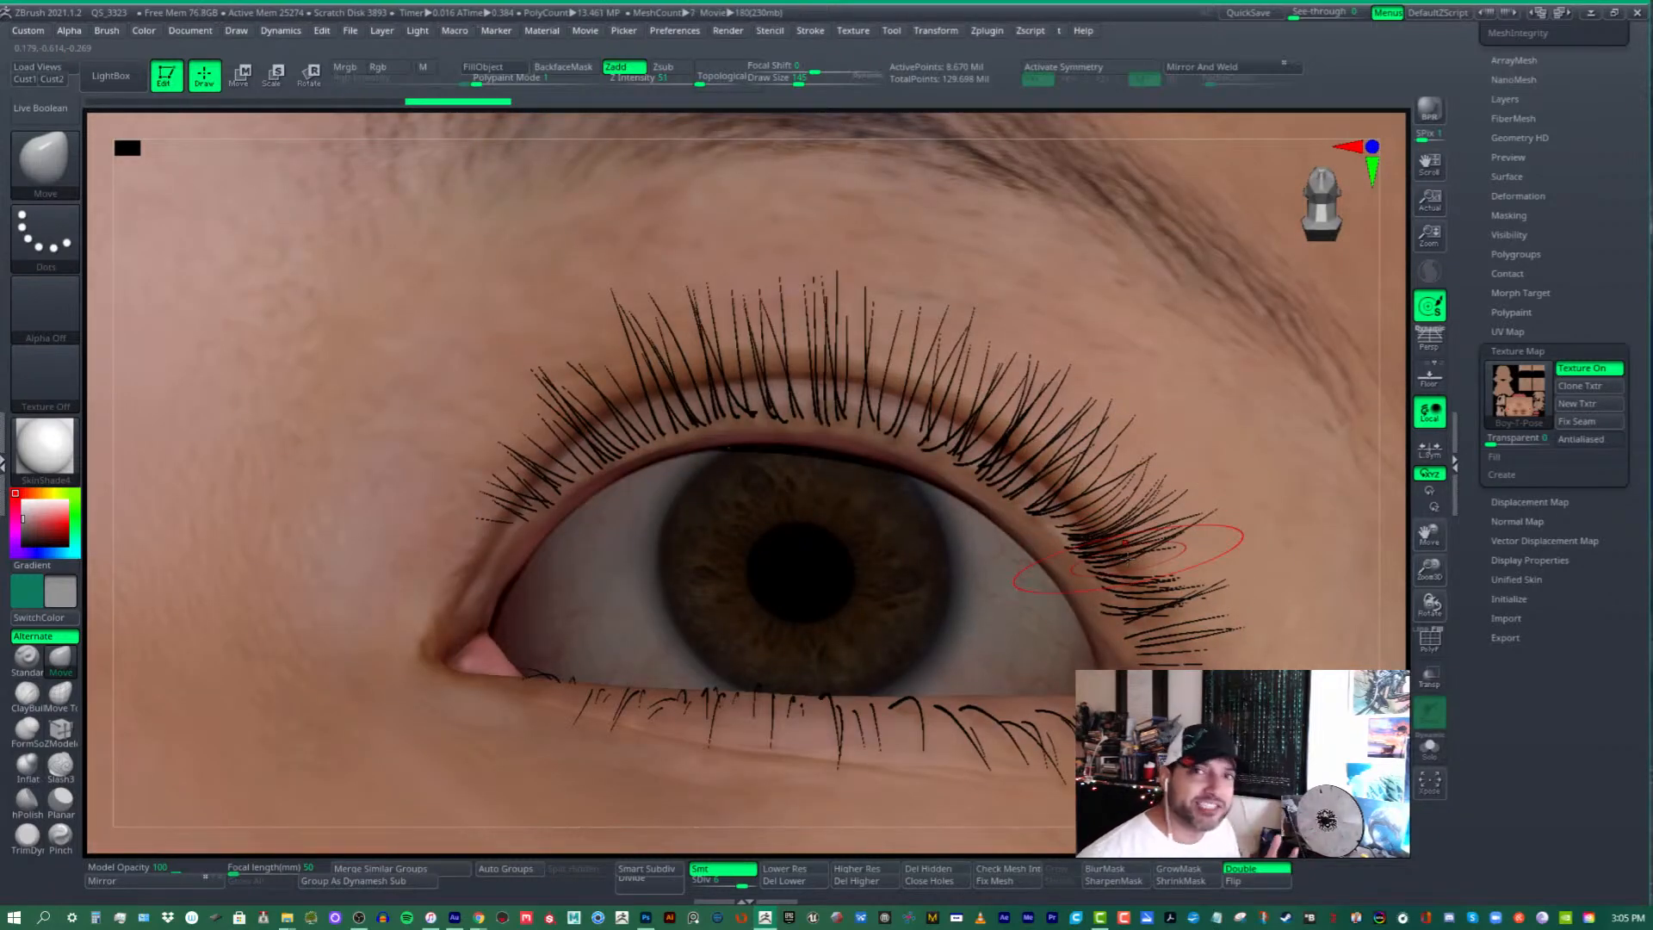
pyautogui.moveTo(723, 387); pyautogui.dragTo(687, 455, button='right')
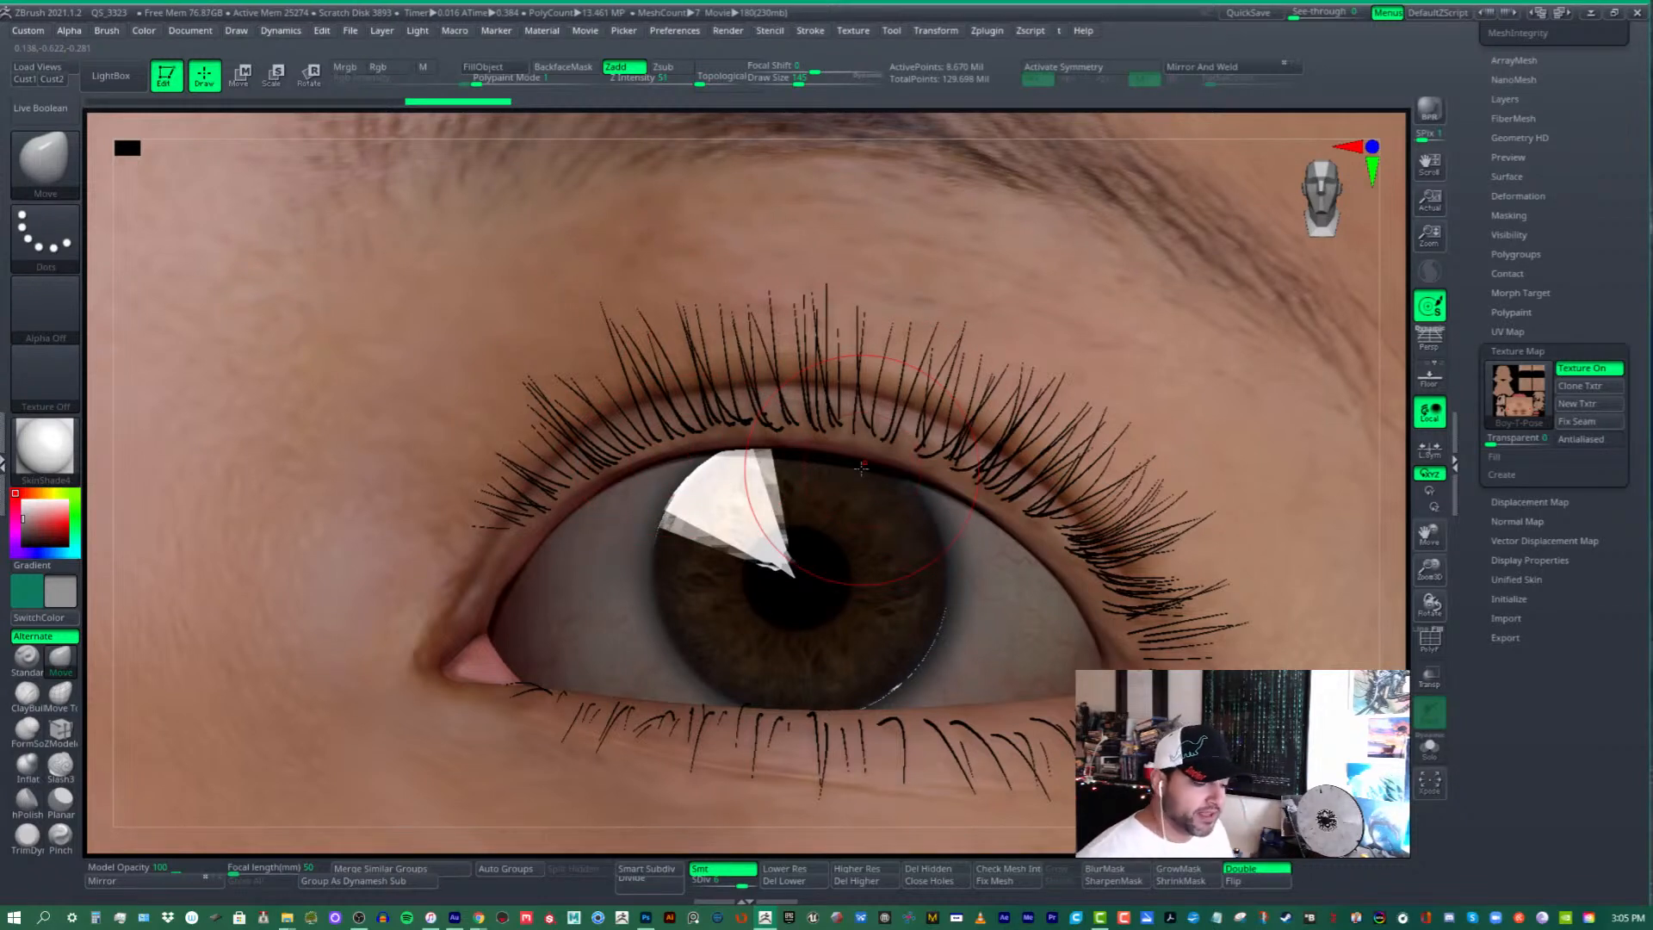
pyautogui.moveTo(1131, 609)
pyautogui.mouseDown(button='right')
pyautogui.moveTo(1169, 561)
pyautogui.moveTo(1157, 636)
pyautogui.moveTo(1209, 606)
pyautogui.moveTo(1197, 620)
pyautogui.mouseUp(button='right')
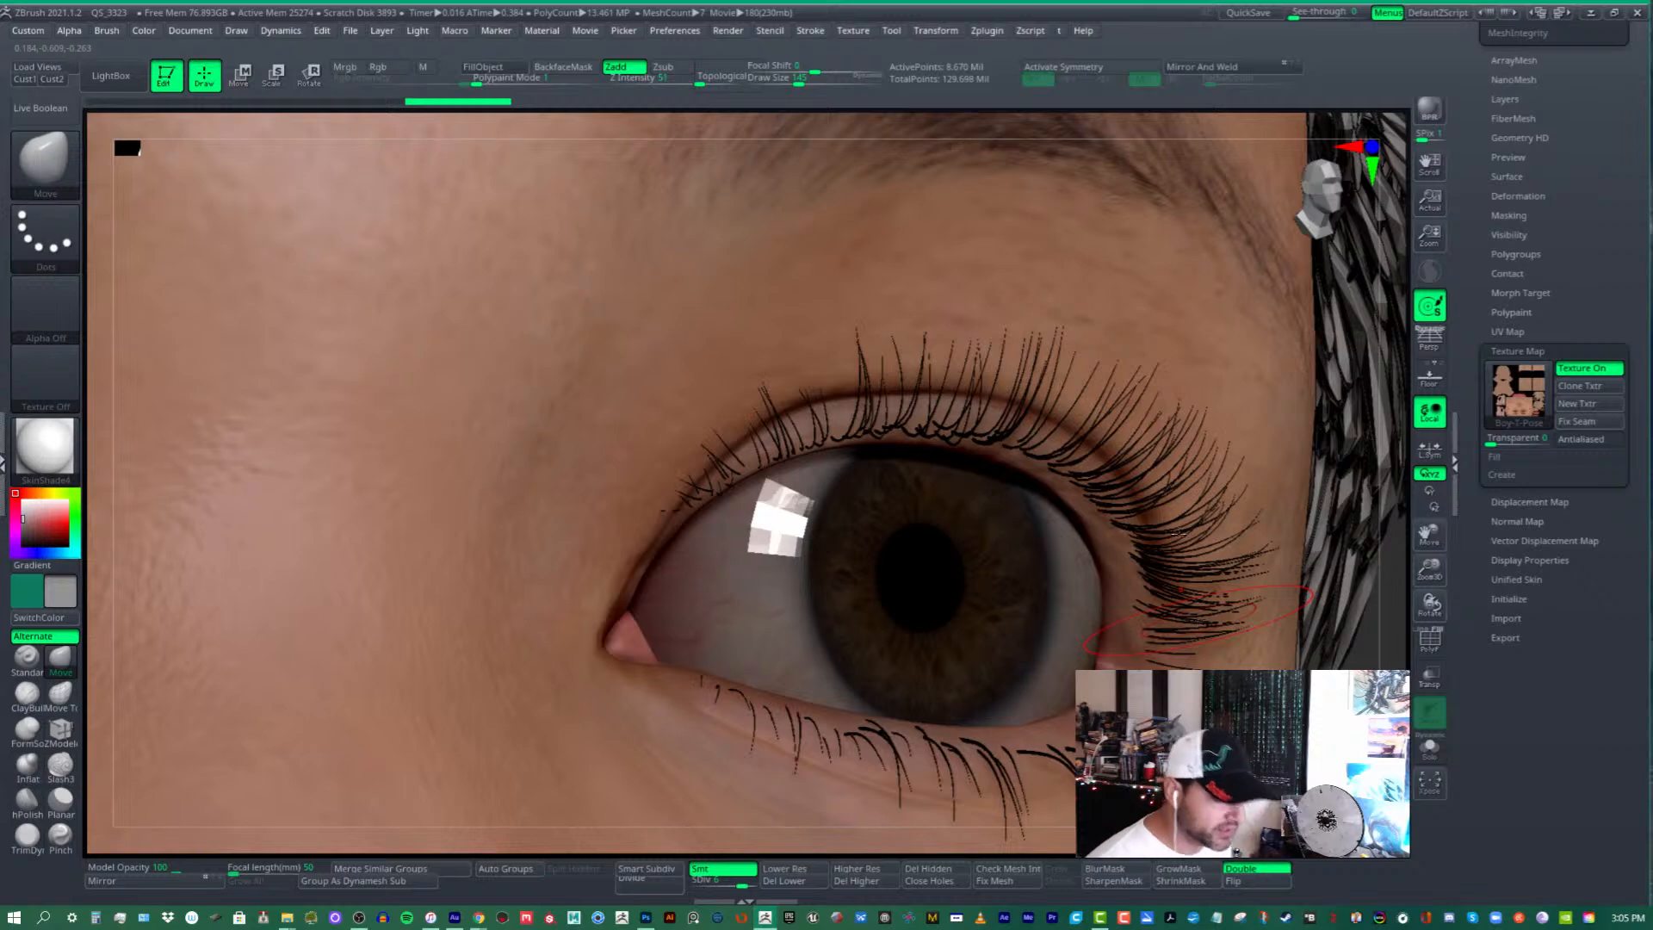
# - Examine the boy's face, eyebrows, hair and ear from several angles, ending with the full T-pose figure
pyautogui.keyDown('ctrl'); pyautogui.moveTo(1137, 635); pyautogui.dragTo(1263, 642, button='right'); pyautogui.keyUp('ctrl')
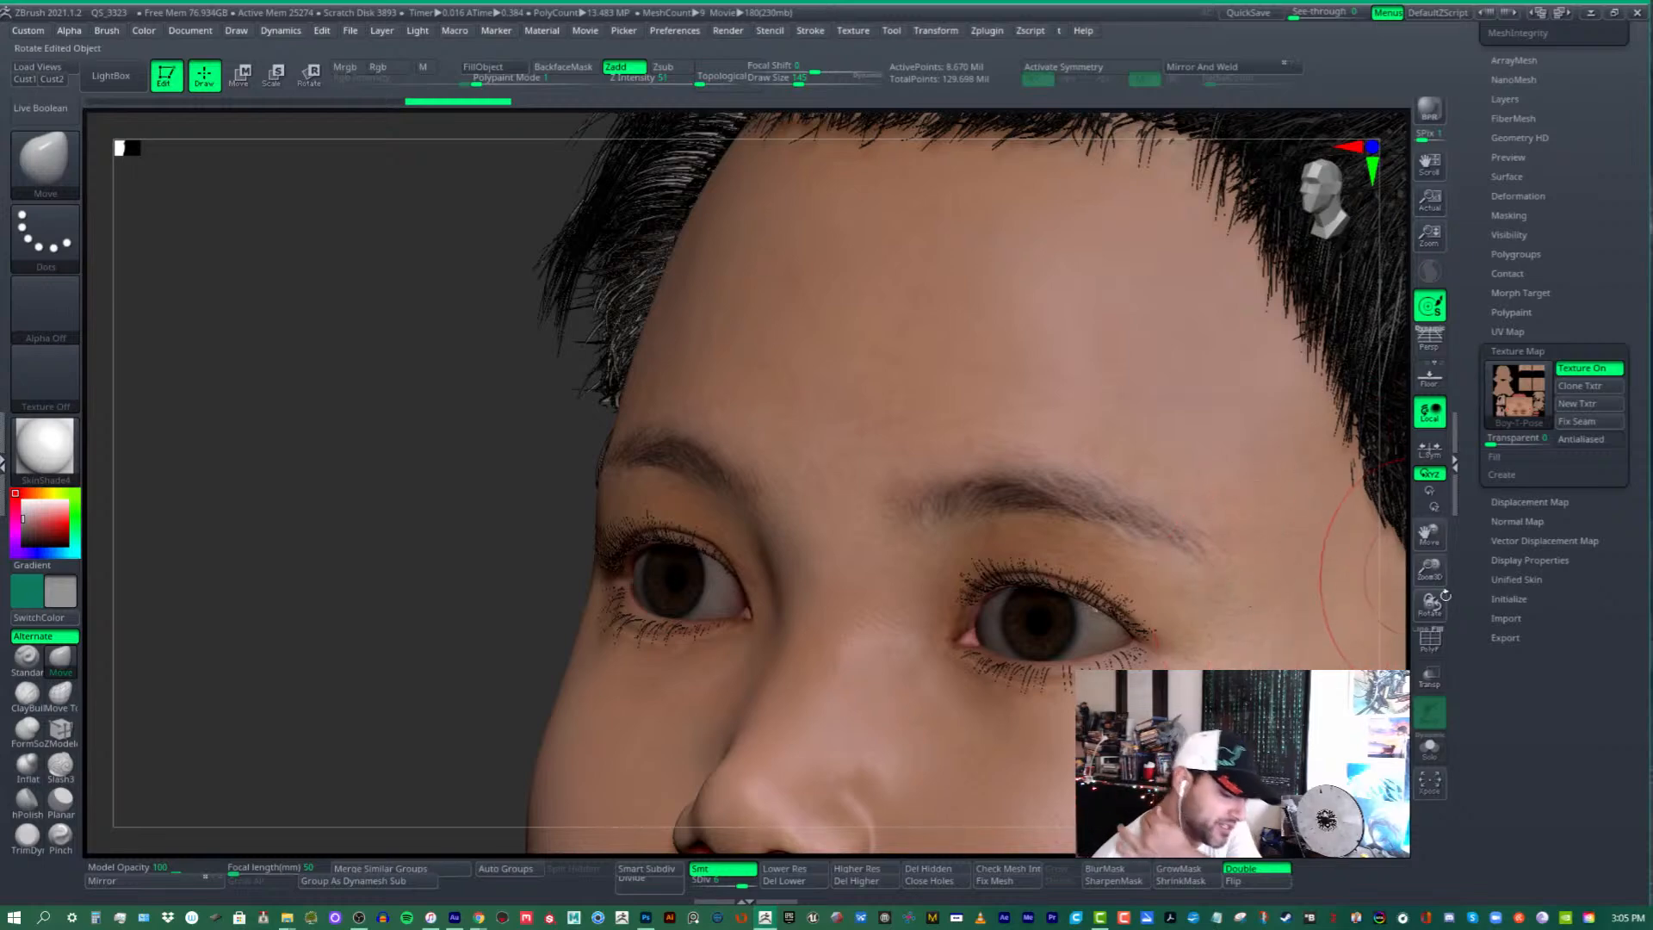
pyautogui.moveTo(1430, 604); pyautogui.dragTo(1421, 551)
pyautogui.moveTo(1326, 551); pyautogui.dragTo(1047, 697, button='right')
pyautogui.moveTo(1116, 553); pyautogui.dragTo(1251, 408, button='right')
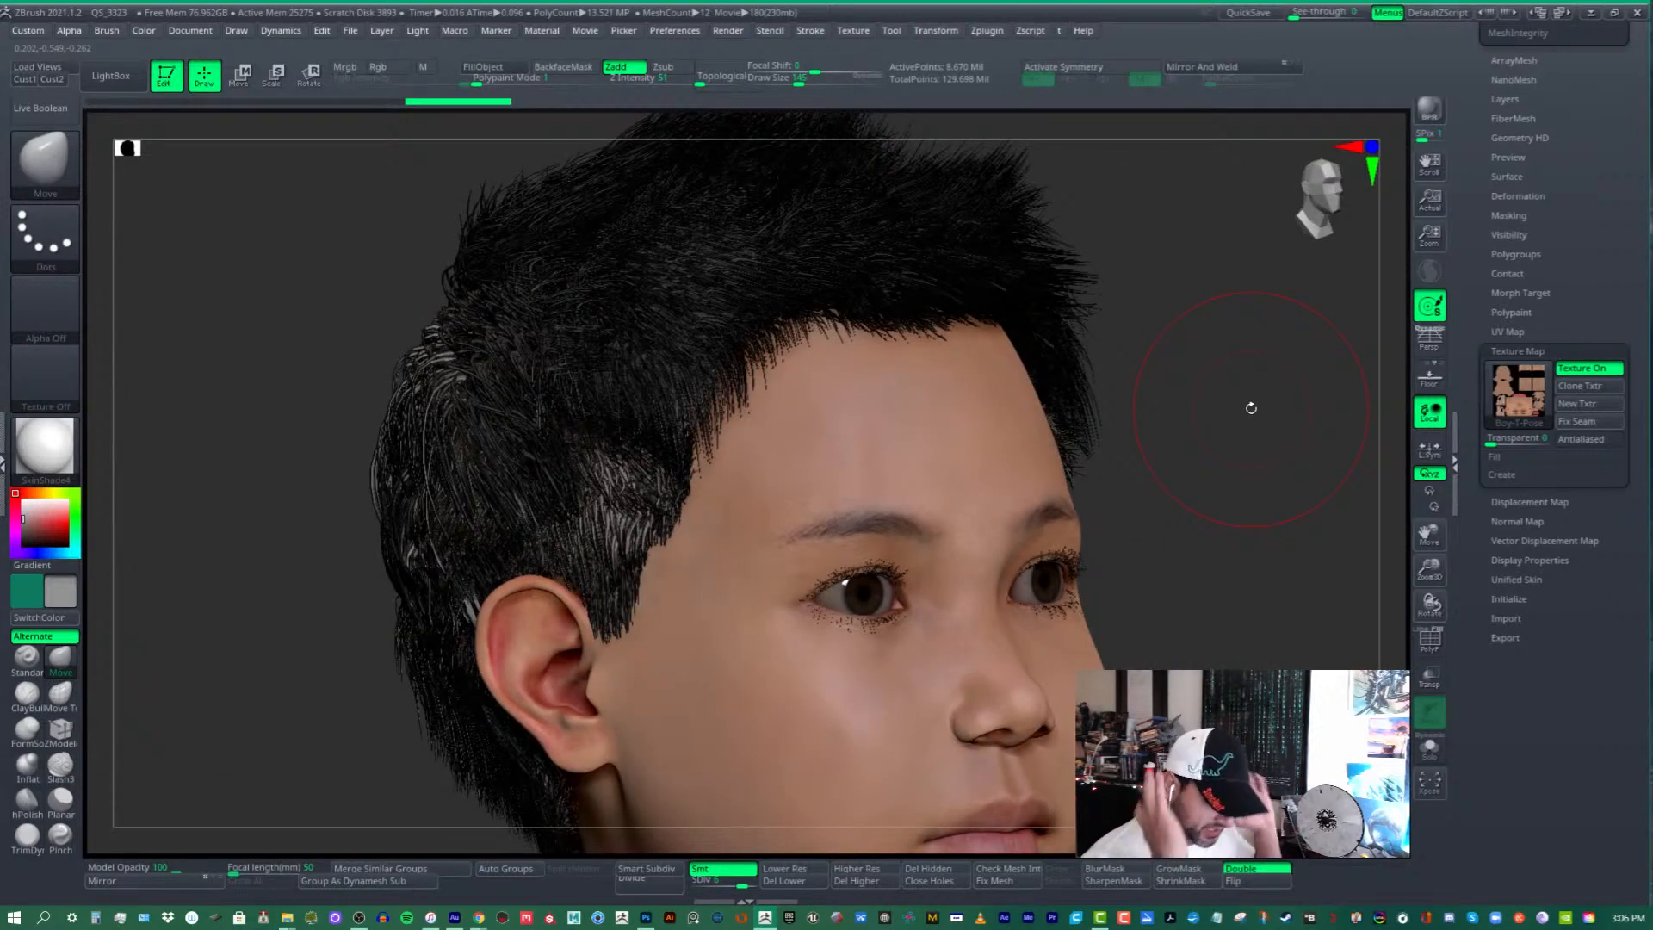
pyautogui.keyDown('alt'); pyautogui.moveTo(1221, 579); pyautogui.dragTo(1161, 494, button='right'); pyautogui.keyUp('alt')
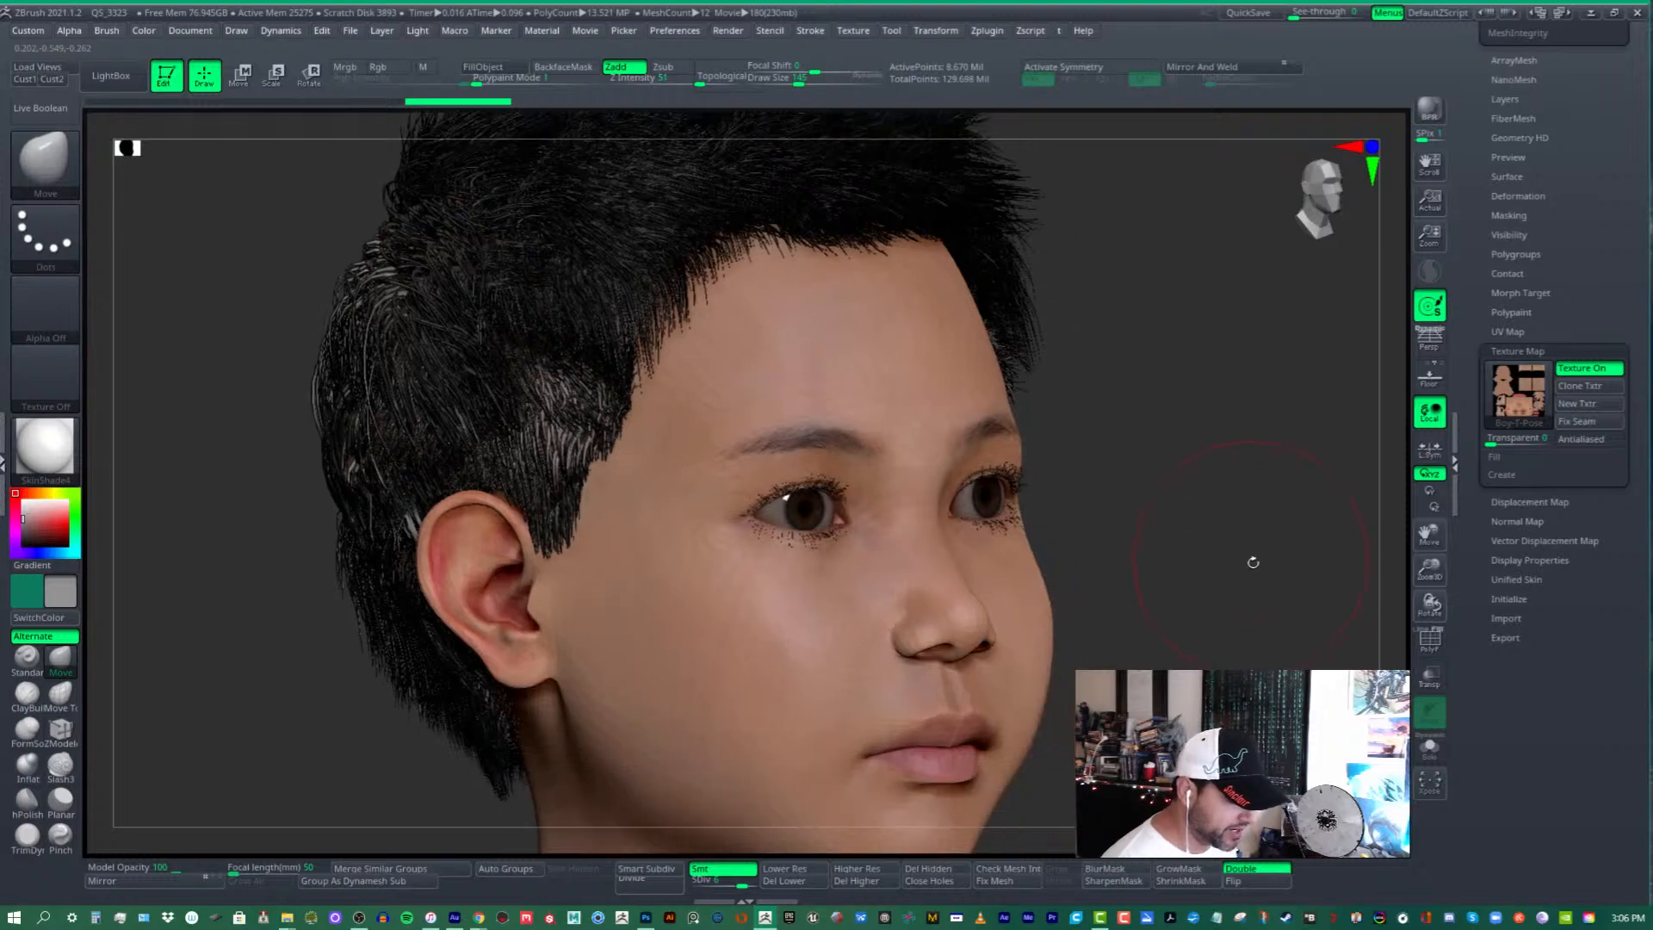
pyautogui.moveTo(1234, 561); pyautogui.dragTo(1251, 528, button='right')
pyautogui.moveTo(1272, 602); pyautogui.dragTo(1204, 562, button='right')
pyautogui.keyDown('ctrl'); pyautogui.moveTo(1070, 613); pyautogui.dragTo(1266, 561, button='right'); pyautogui.keyUp('ctrl')
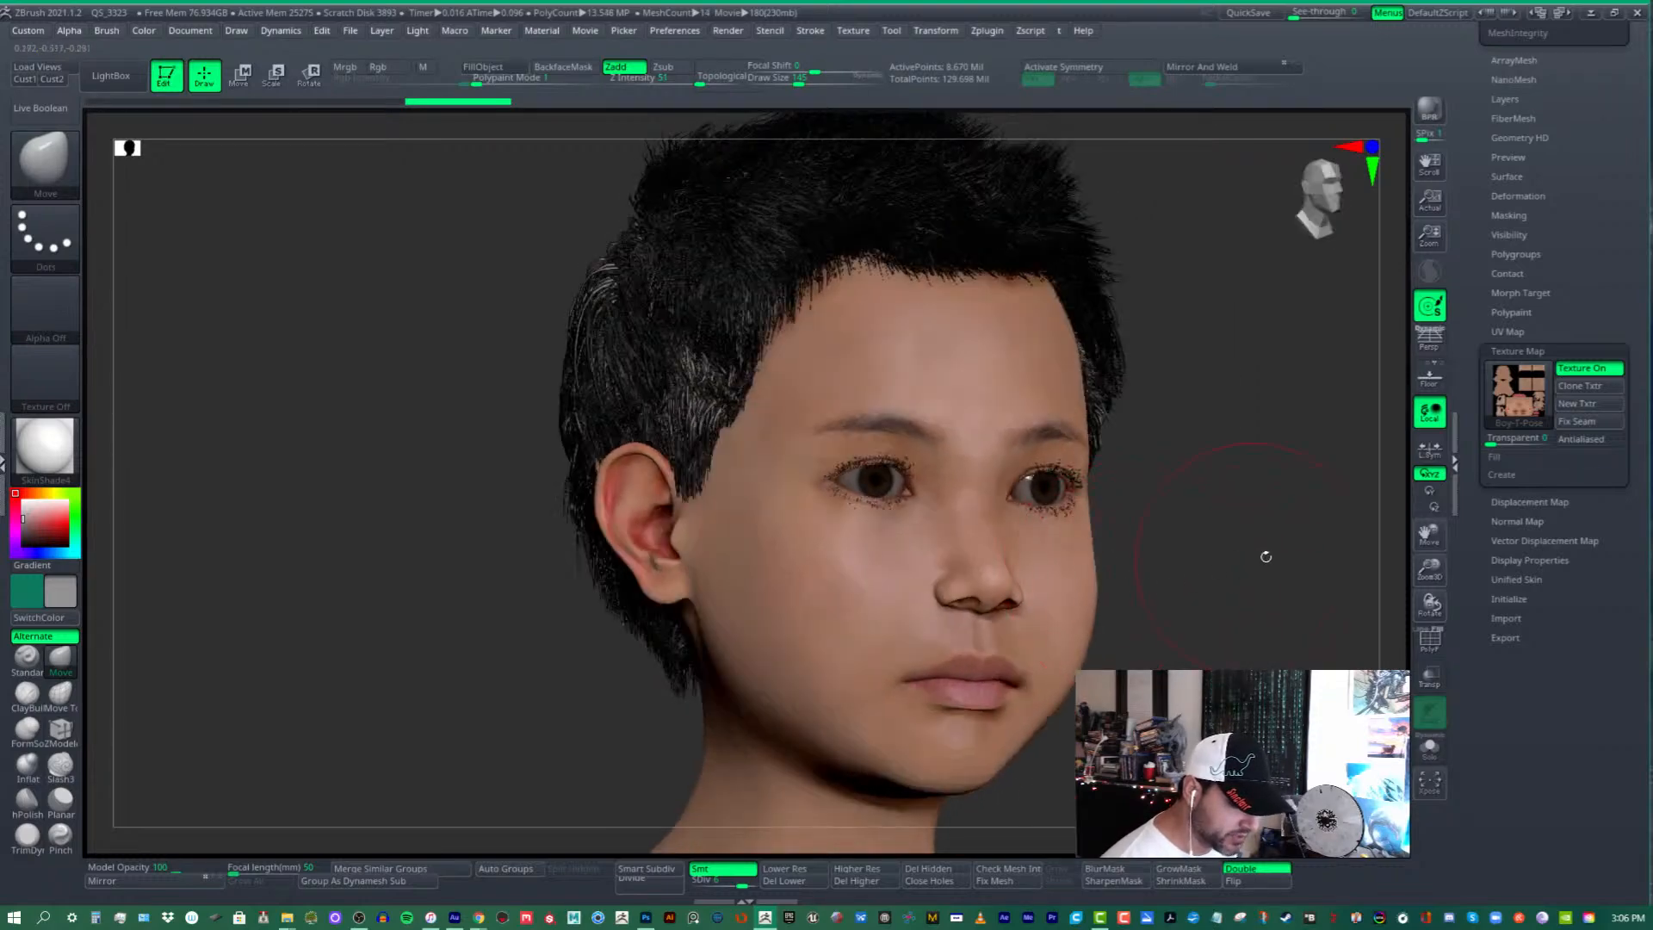
pyautogui.keyDown('ctrl'); pyautogui.moveTo(1250, 474); pyautogui.dragTo(1186, 529, button='right'); pyautogui.keyUp('ctrl')
pyautogui.press('f')
# - Switch back to the Cupid and Psyche sculpture with the Cloth4 subtool active and center the composition
pyautogui.moveTo(1593, 240); pyautogui.dragTo(1549, 508)
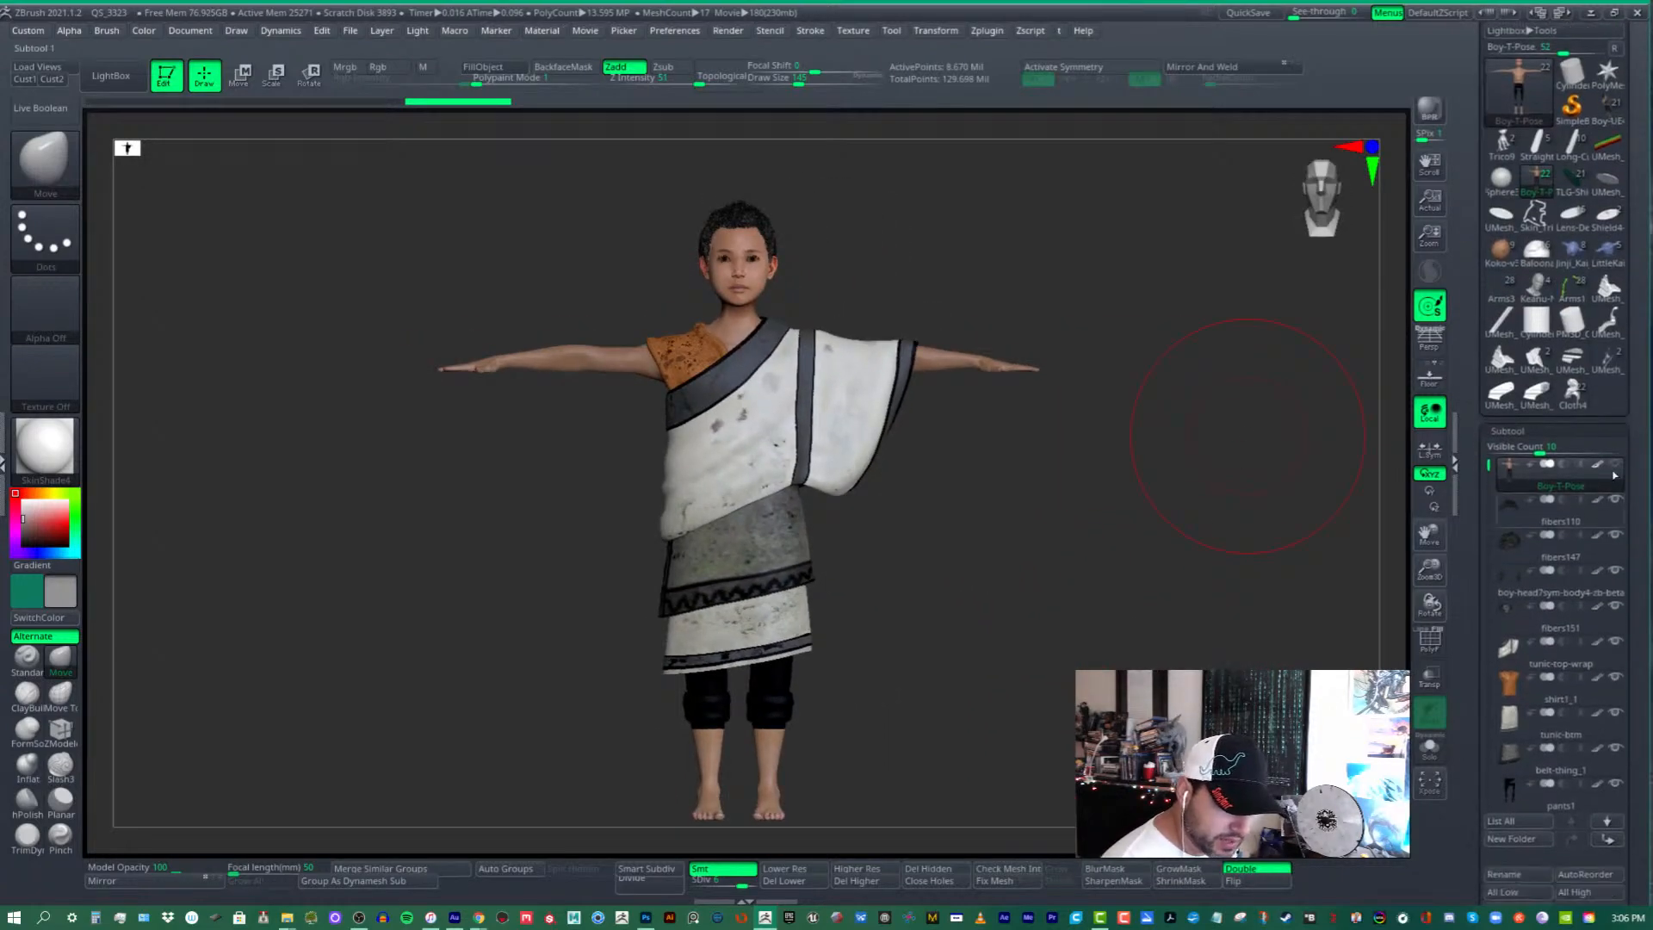
pyautogui.click(1569, 411)
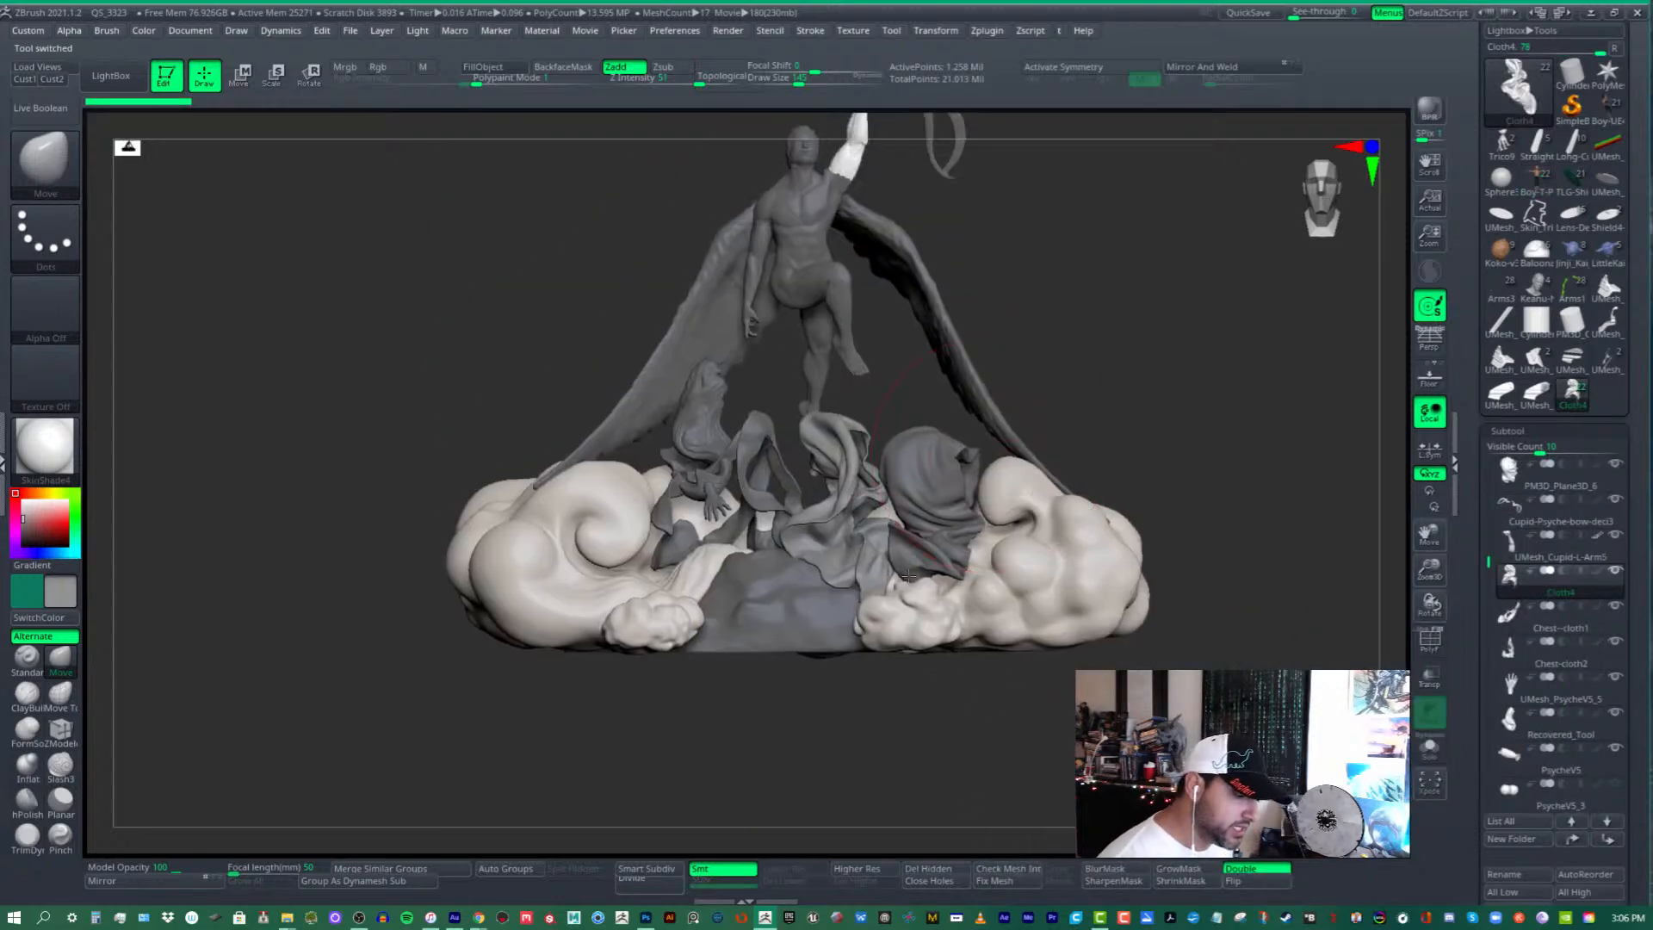
pyautogui.keyDown('alt'); pyautogui.moveTo(908, 577); pyautogui.dragTo(868, 793, button='right'); pyautogui.keyUp('alt')
pyautogui.keyDown('alt'); pyautogui.moveTo(728, 778); pyautogui.dragTo(792, 683, button='right'); pyautogui.keyUp('alt')
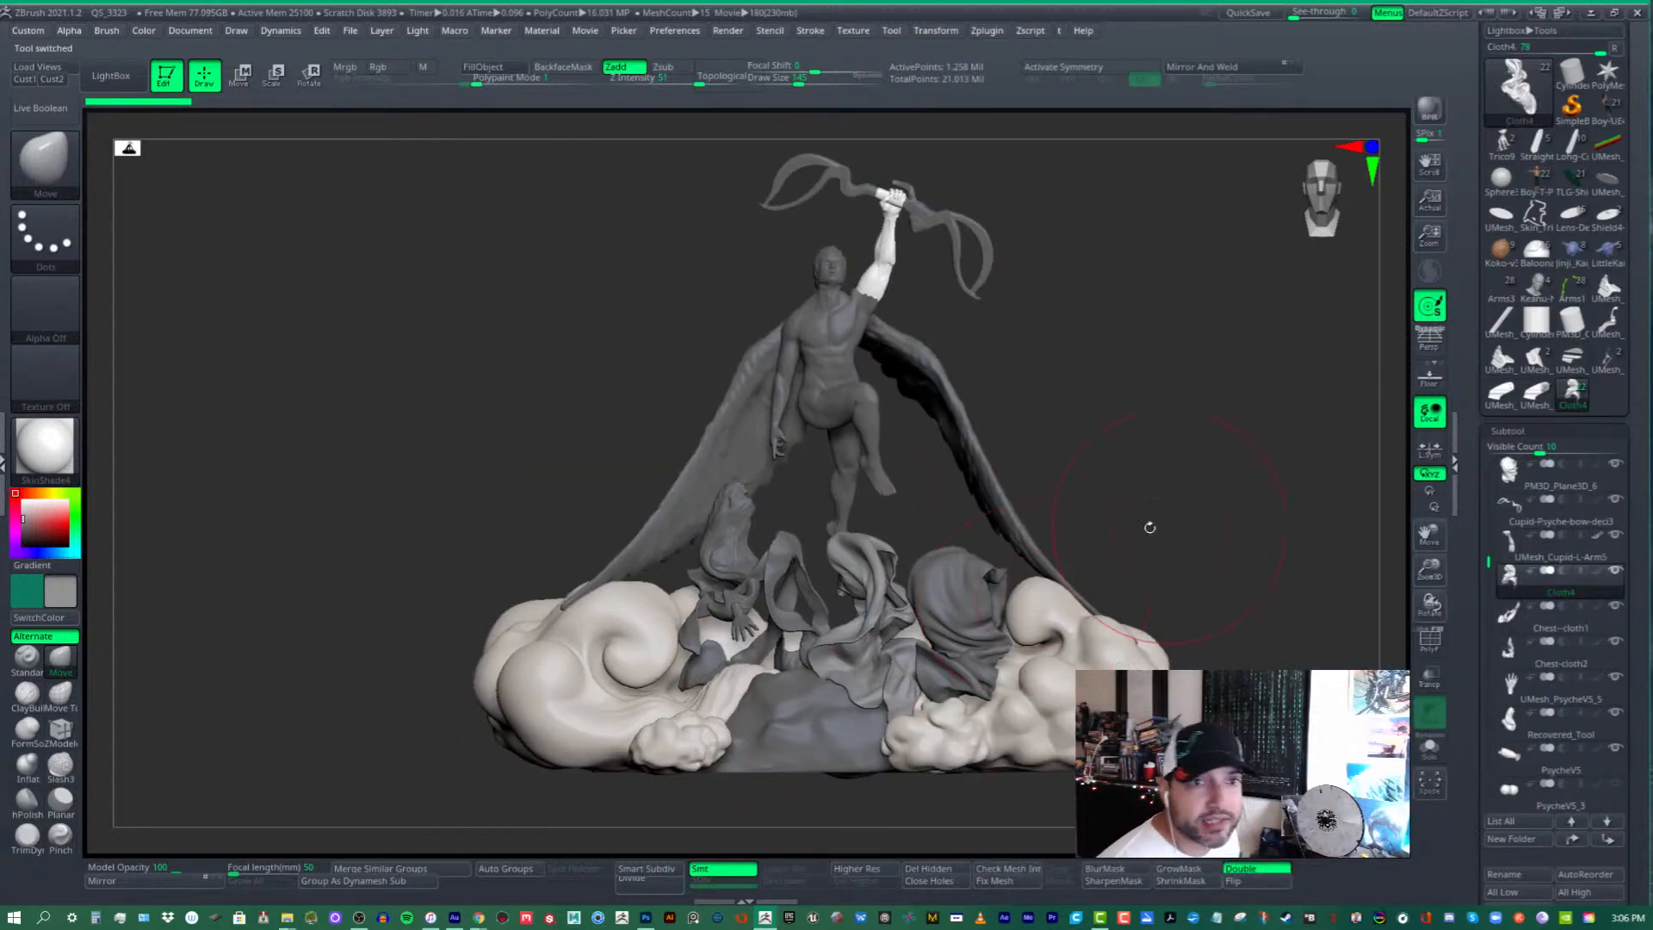
pyautogui.moveTo(1508, 721)
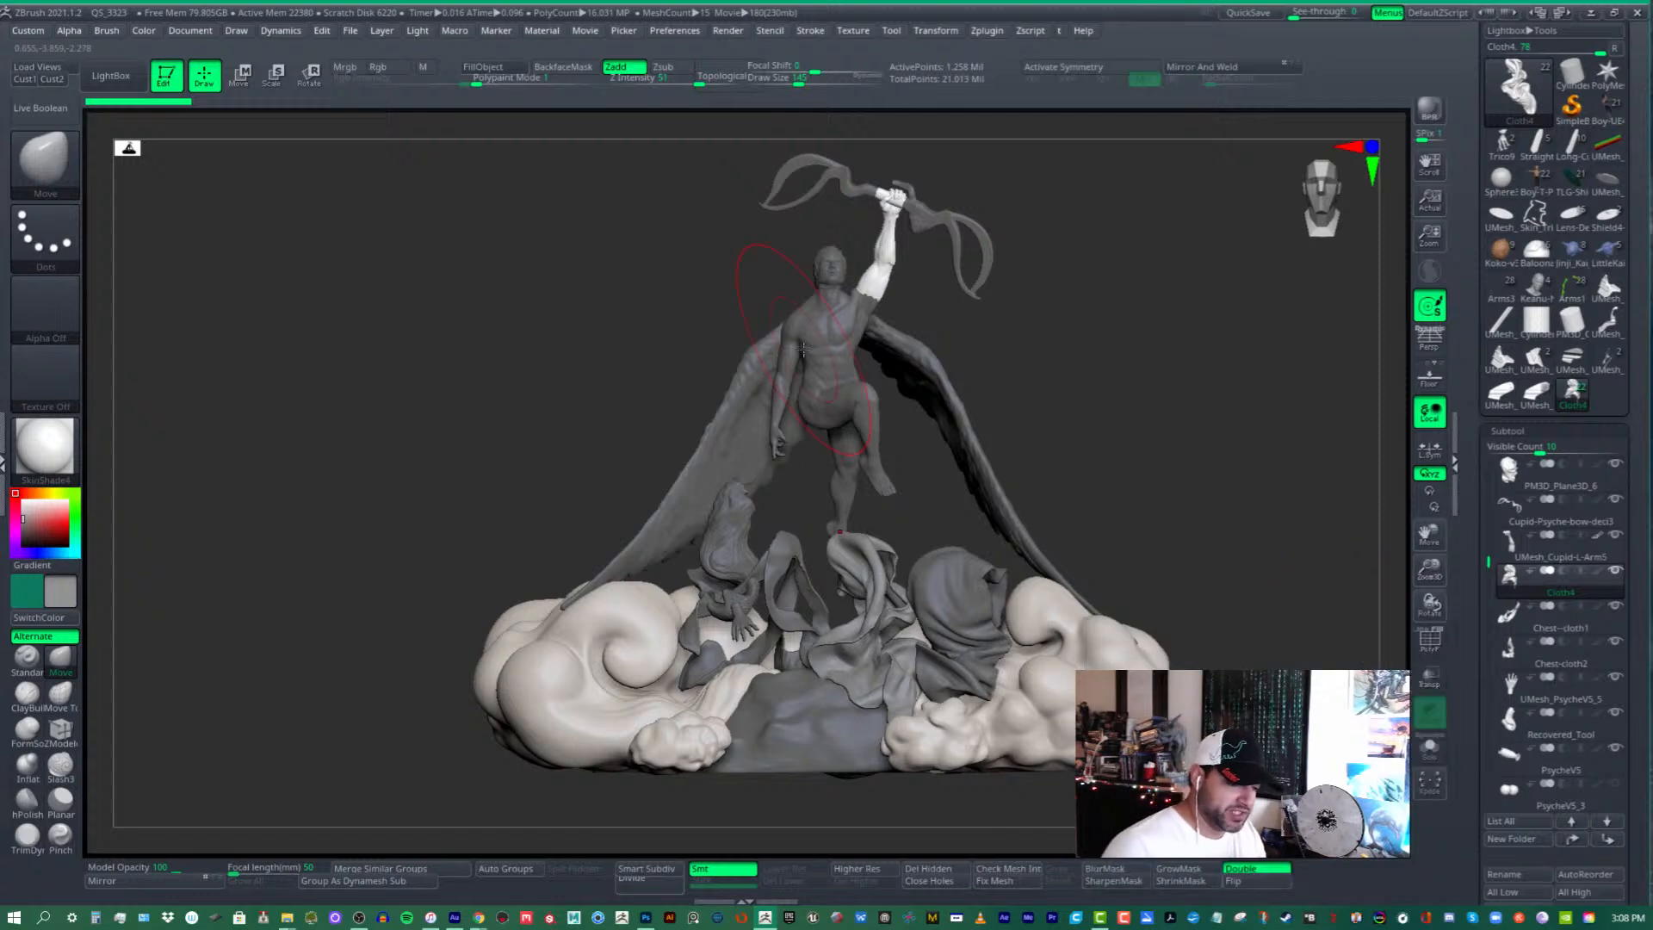
pyautogui.moveTo(1125, 370); pyautogui.dragTo(1136, 379)
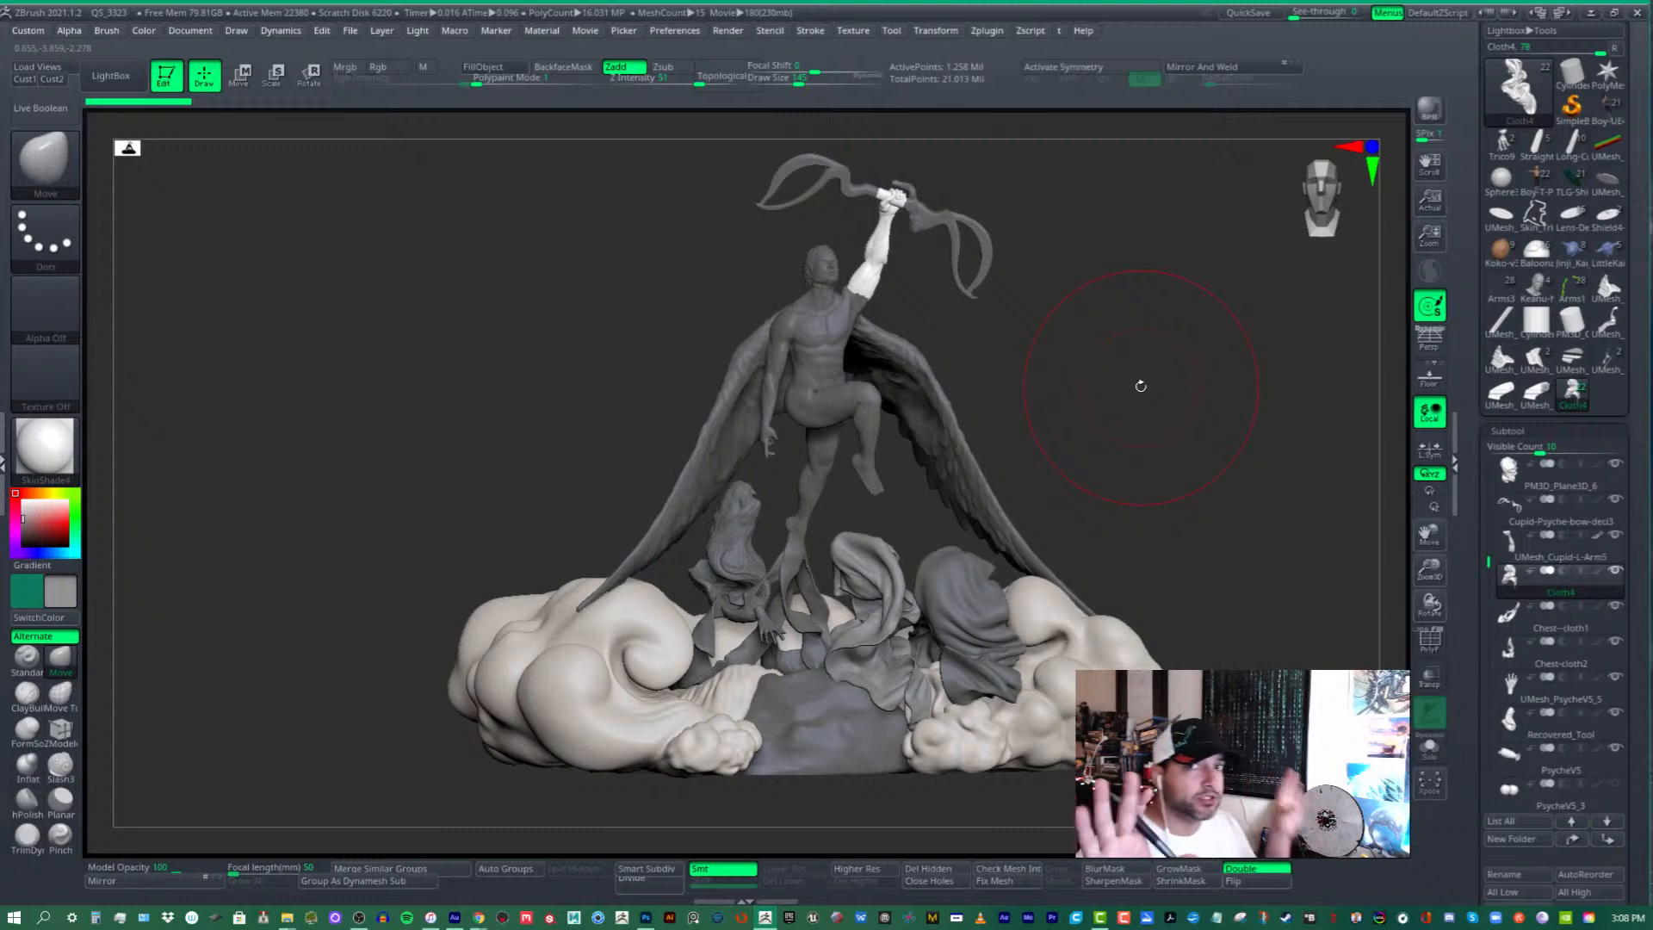
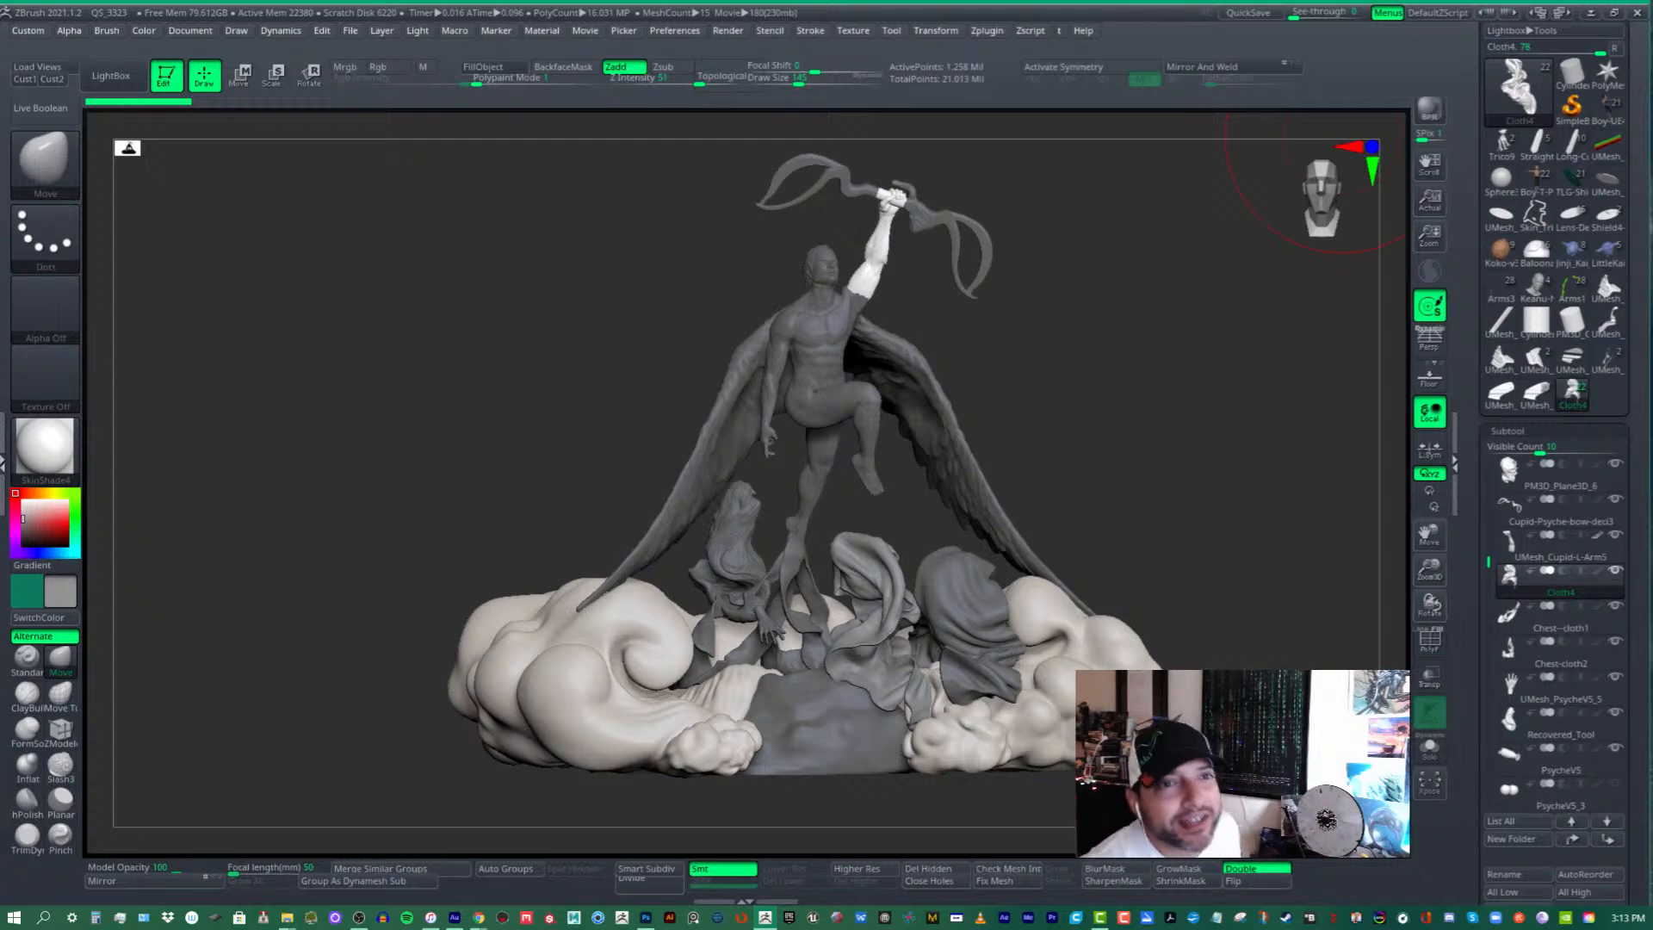
# - Select Psyche's hand subtool UMesh_PsycheV5_5 and isolate it in Solo mode, framed in close view
pyautogui.moveTo(1102, 375)
pyautogui.mouseDown()
pyautogui.moveTo(1124, 389)
pyautogui.moveTo(1117, 424)
pyautogui.moveTo(1149, 447)
pyautogui.moveTo(1092, 466)
pyautogui.moveTo(1154, 447)
pyautogui.mouseUp()
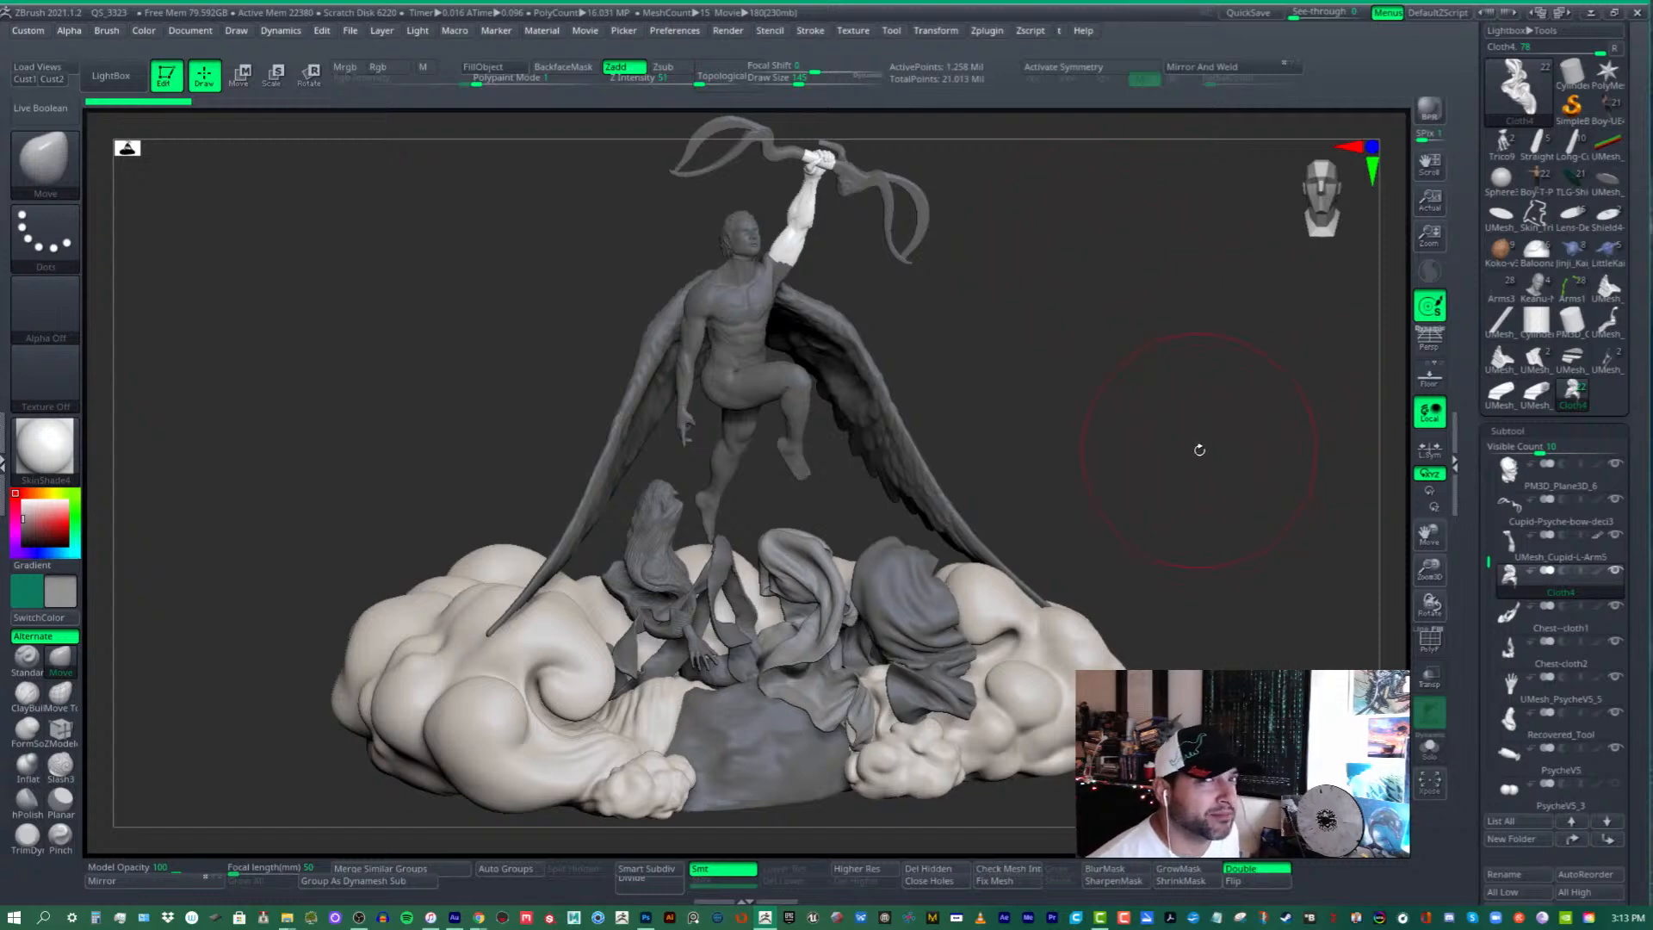
pyautogui.moveTo(1196, 444); pyautogui.dragTo(1174, 451)
pyautogui.moveTo(1159, 450); pyautogui.dragTo(1111, 505)
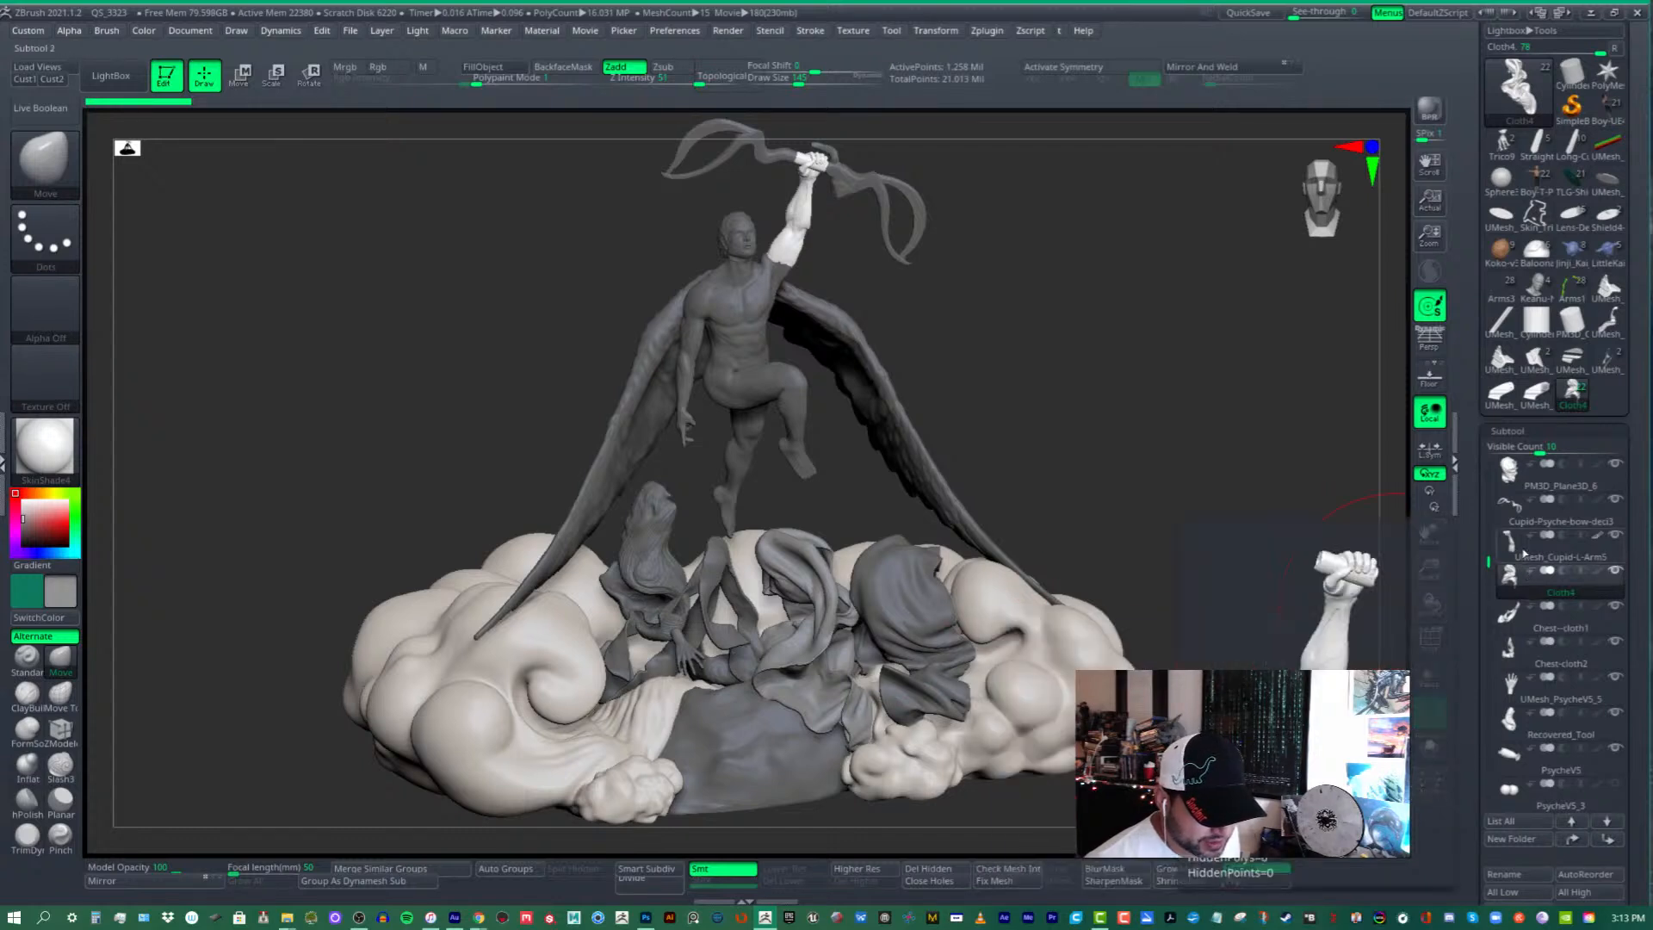
pyautogui.click(1515, 684)
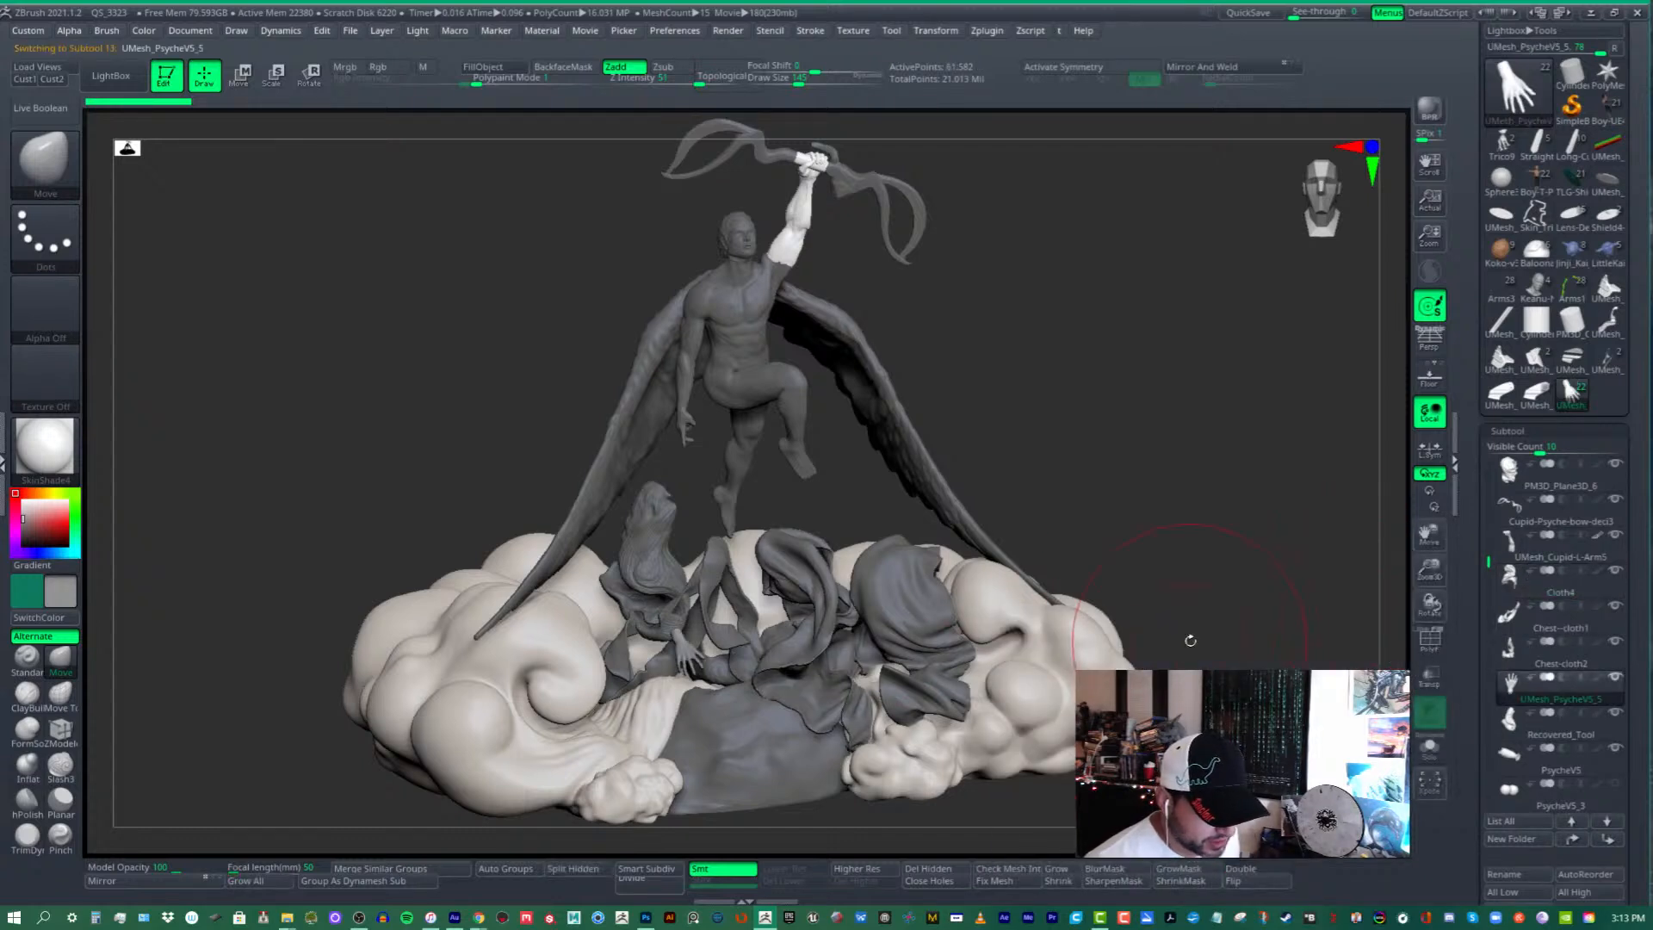
pyautogui.moveTo(1198, 618); pyautogui.dragTo(1213, 613)
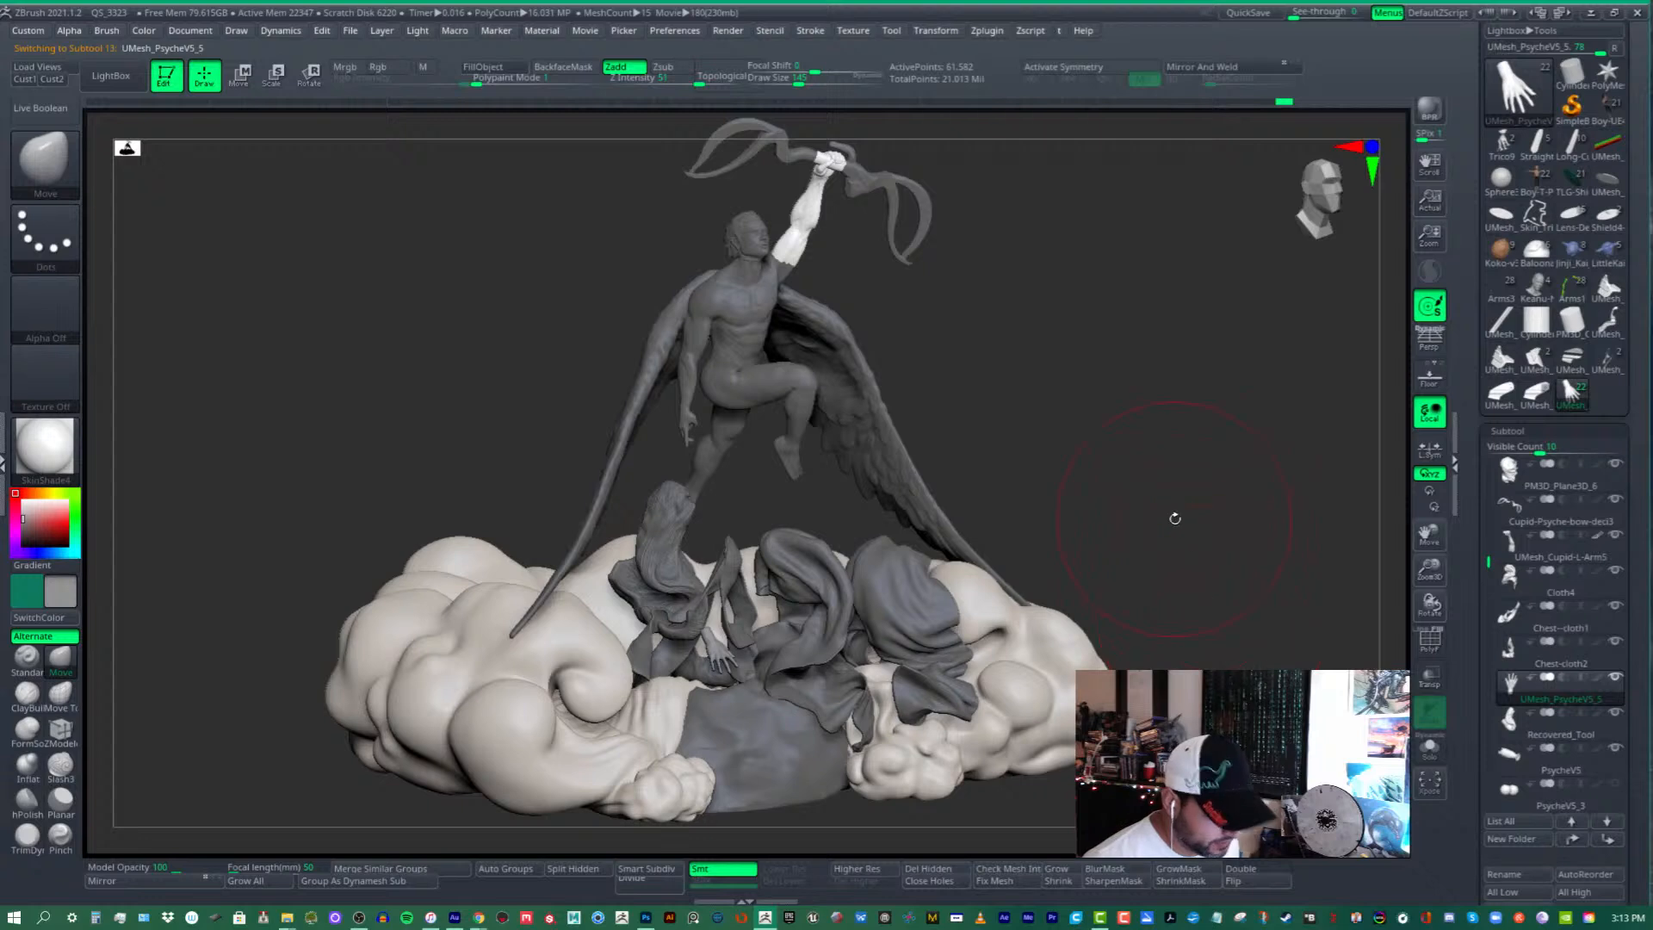
pyautogui.click(1429, 748)
pyautogui.press('f')
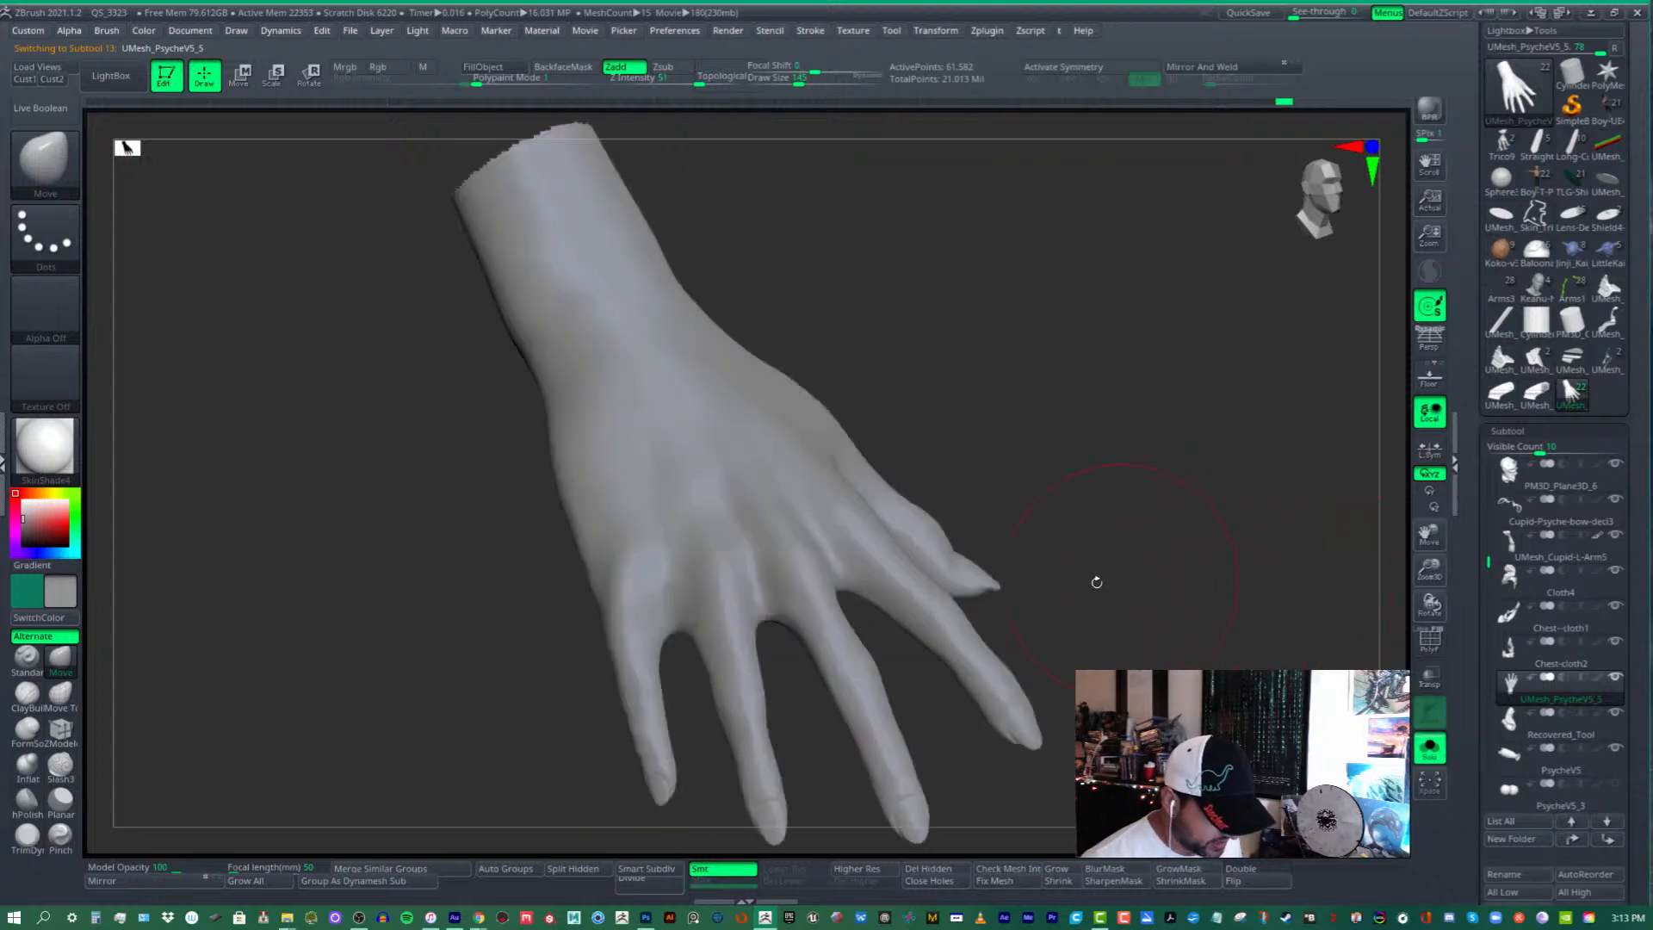
pyautogui.moveTo(1097, 582); pyautogui.dragTo(1203, 592)
pyautogui.moveTo(1536, 357)
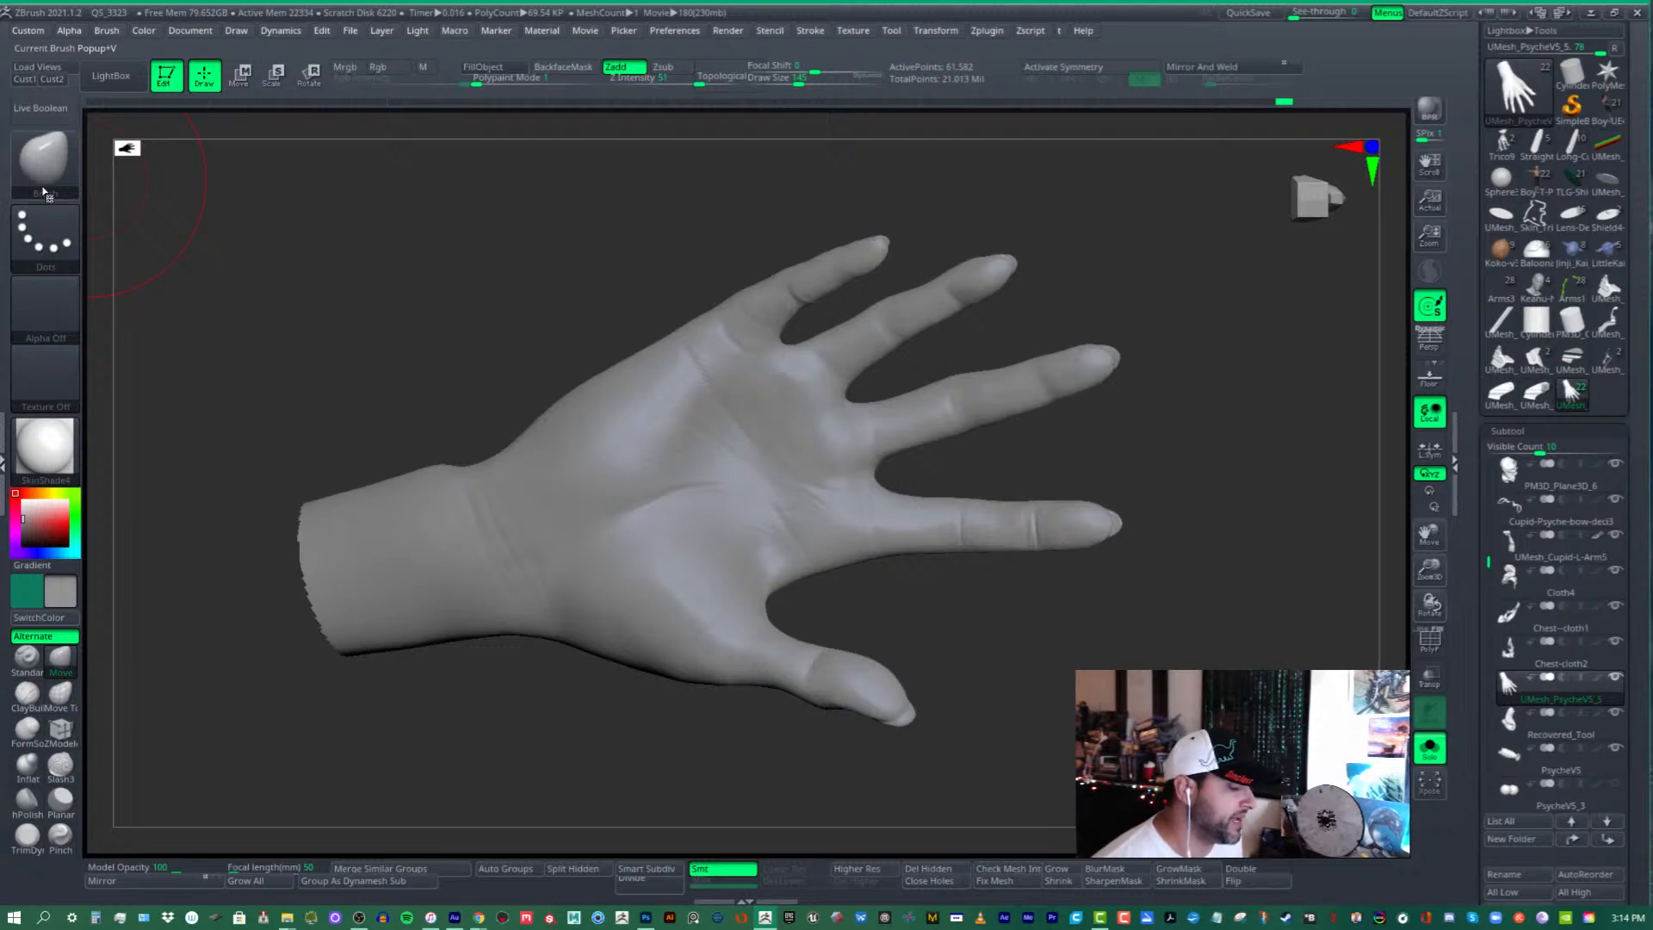
pyautogui.click(51, 189)
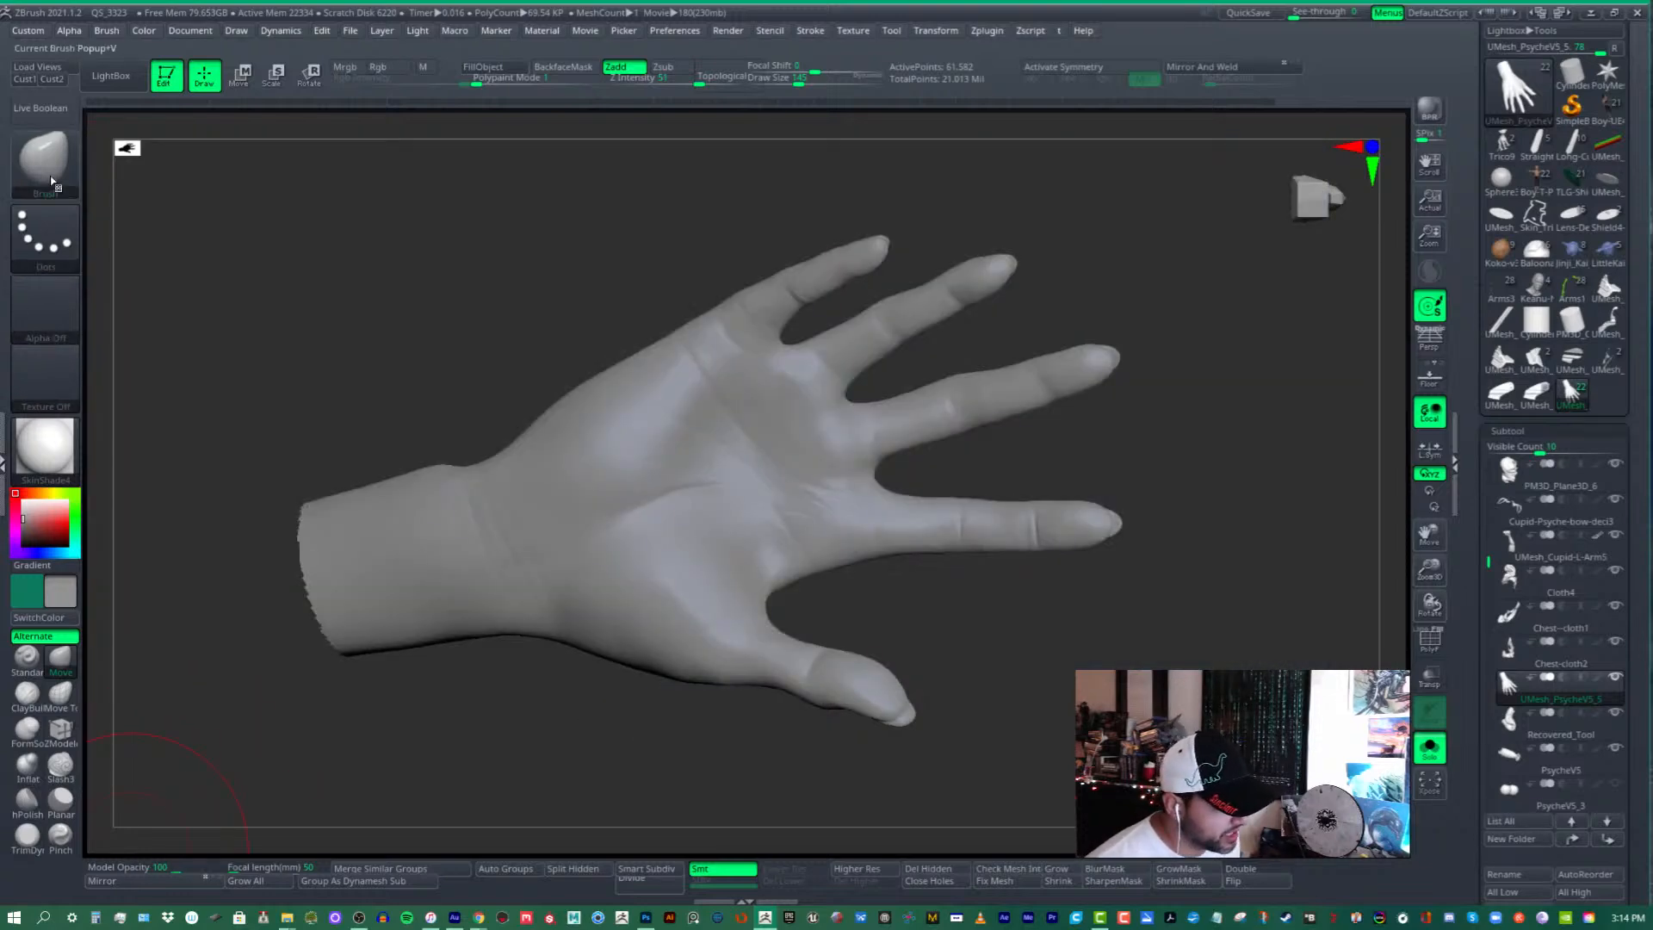
pyautogui.press('b')
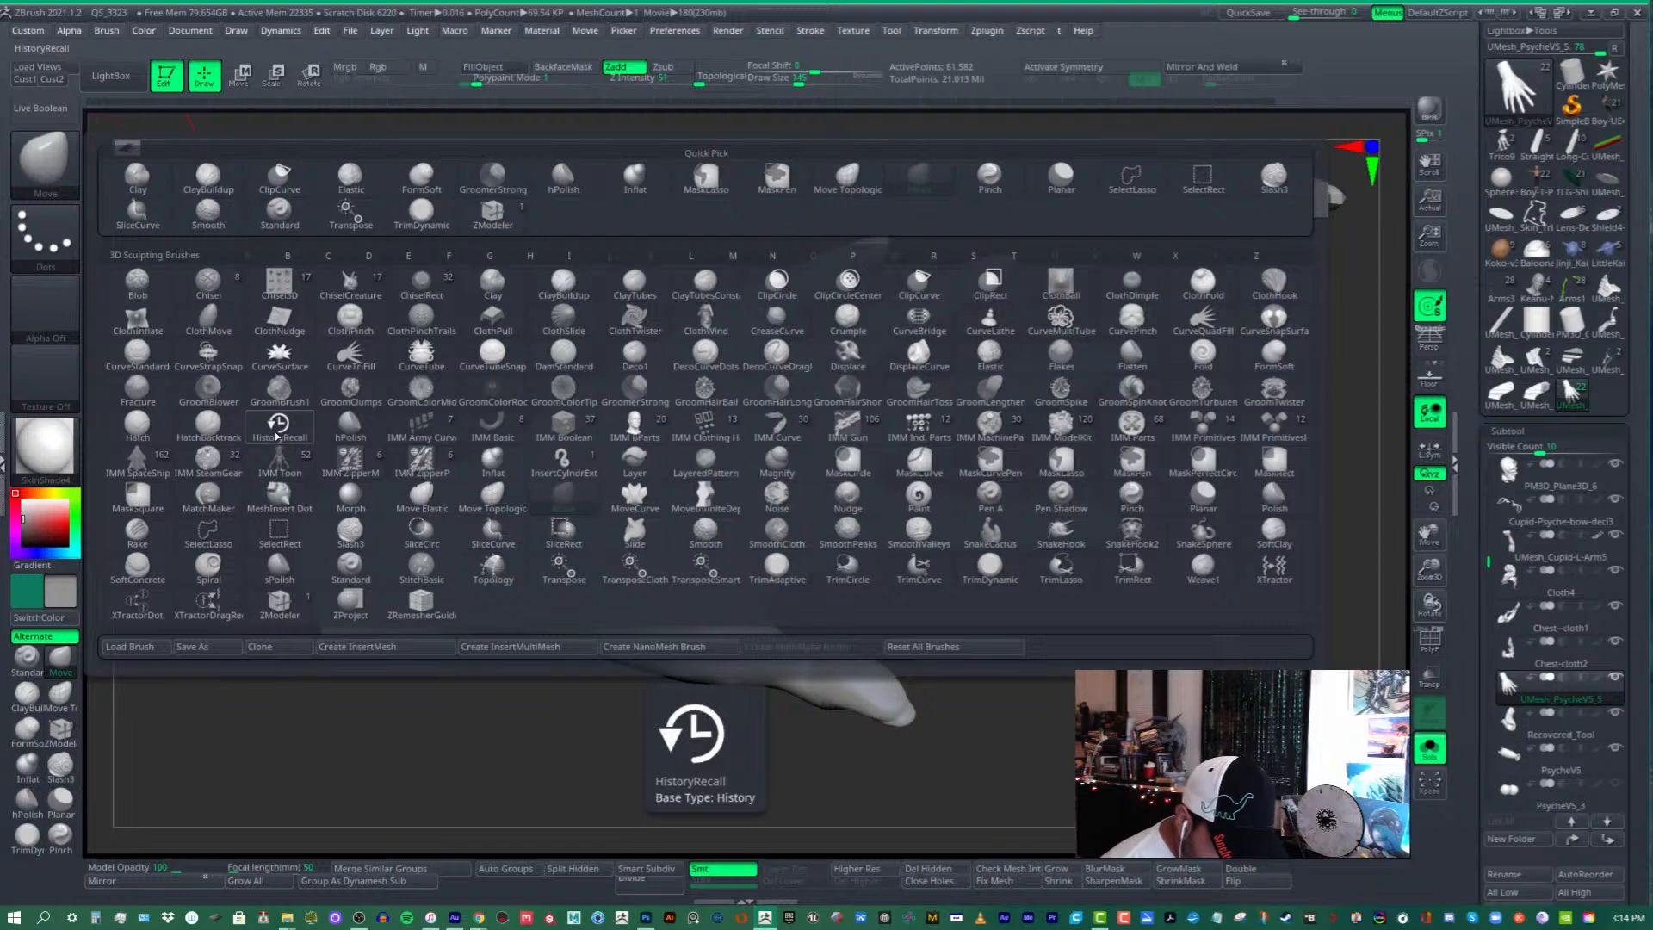
pyautogui.click(903, 574)
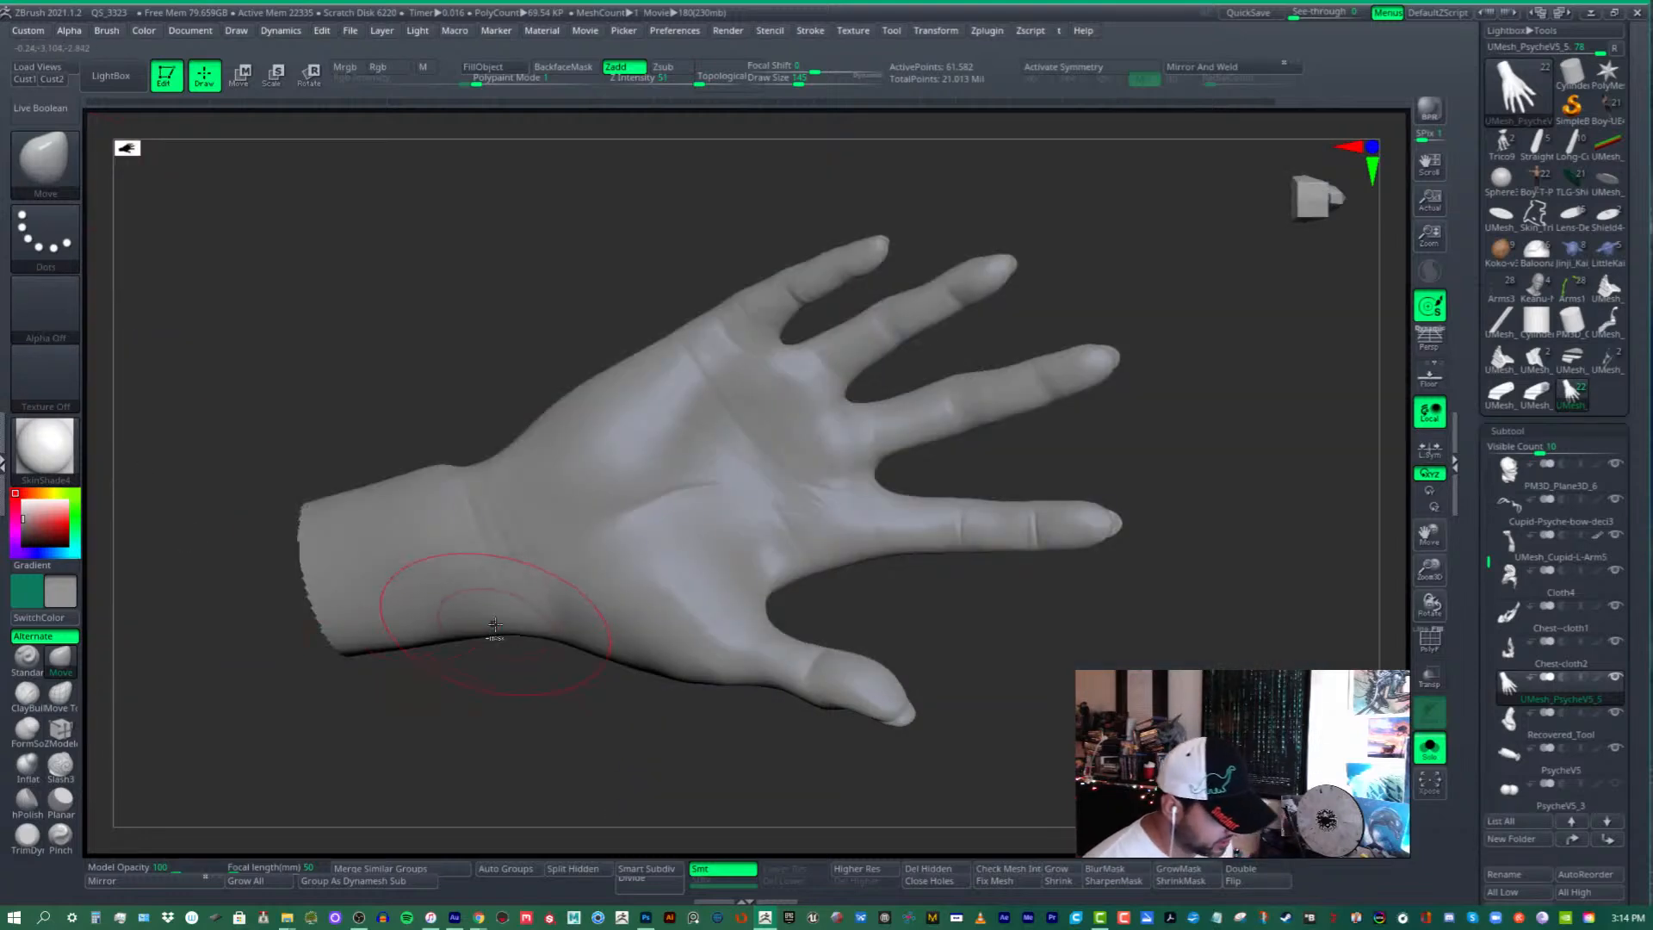
pyautogui.click(44, 159)
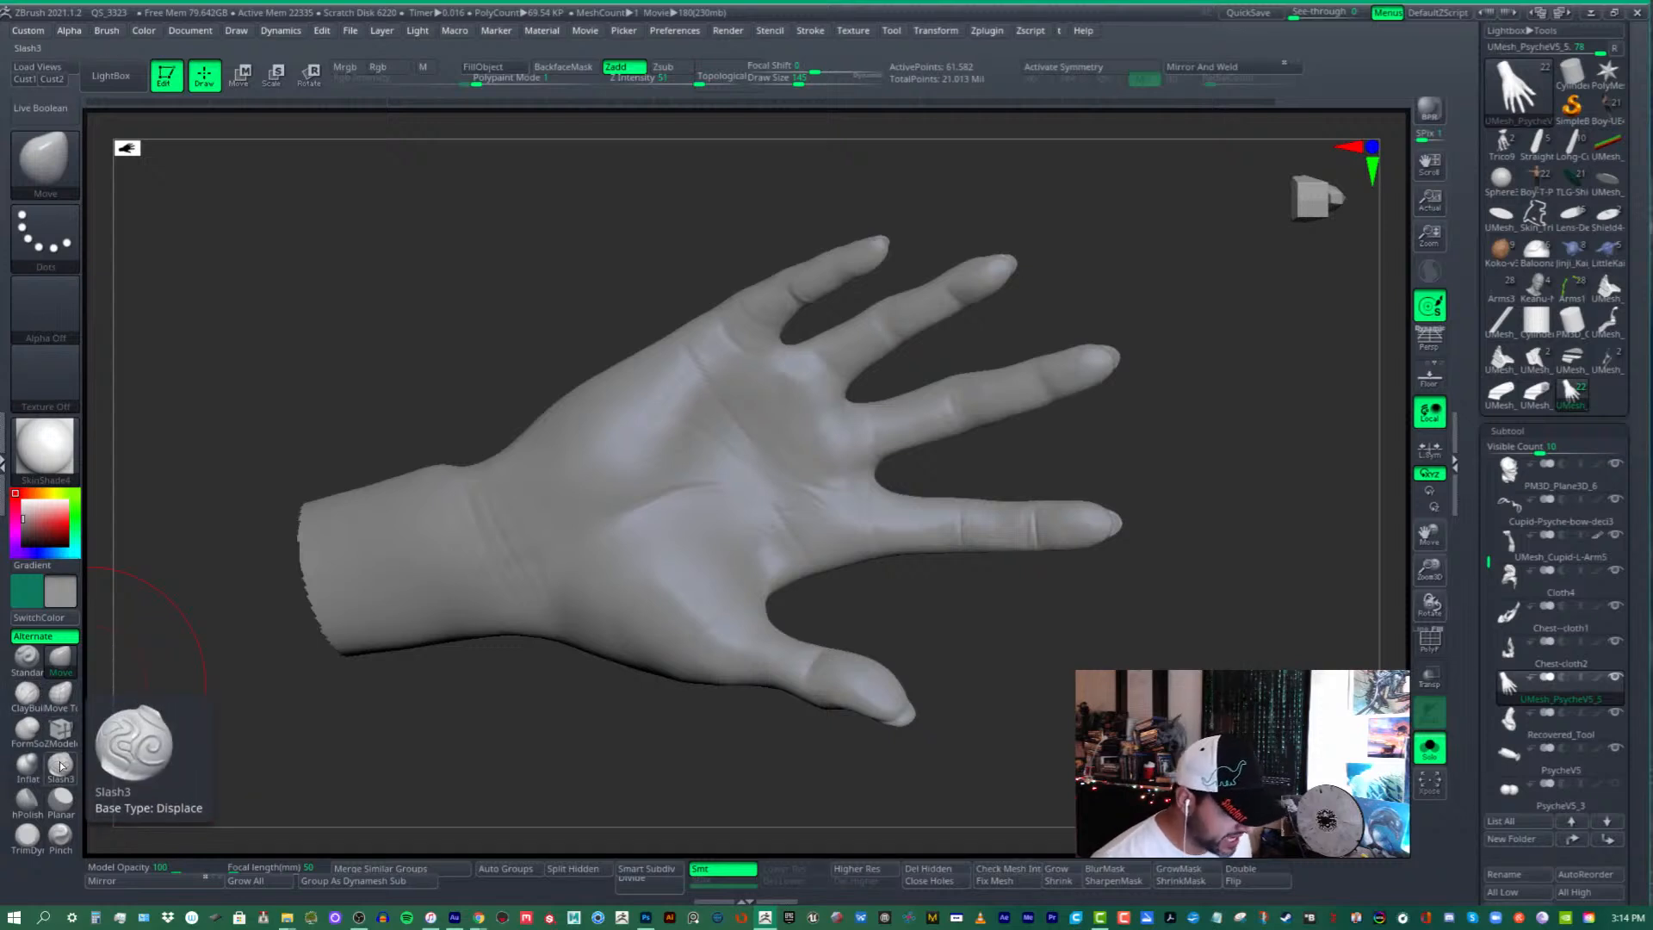
# - Lay ClayBuildup strokes at draw size 93 along the little-finger side of the back of the hand
pyautogui.click(27, 706)
pyautogui.moveTo(516, 732)
pyautogui.mouseDown()
pyautogui.moveTo(711, 575)
pyautogui.moveTo(715, 550)
pyautogui.mouseUp()
pyautogui.keyDown('ctrl'); pyautogui.moveTo(715, 550); pyautogui.dragTo(697, 657, button='right'); pyautogui.keyUp('ctrl')
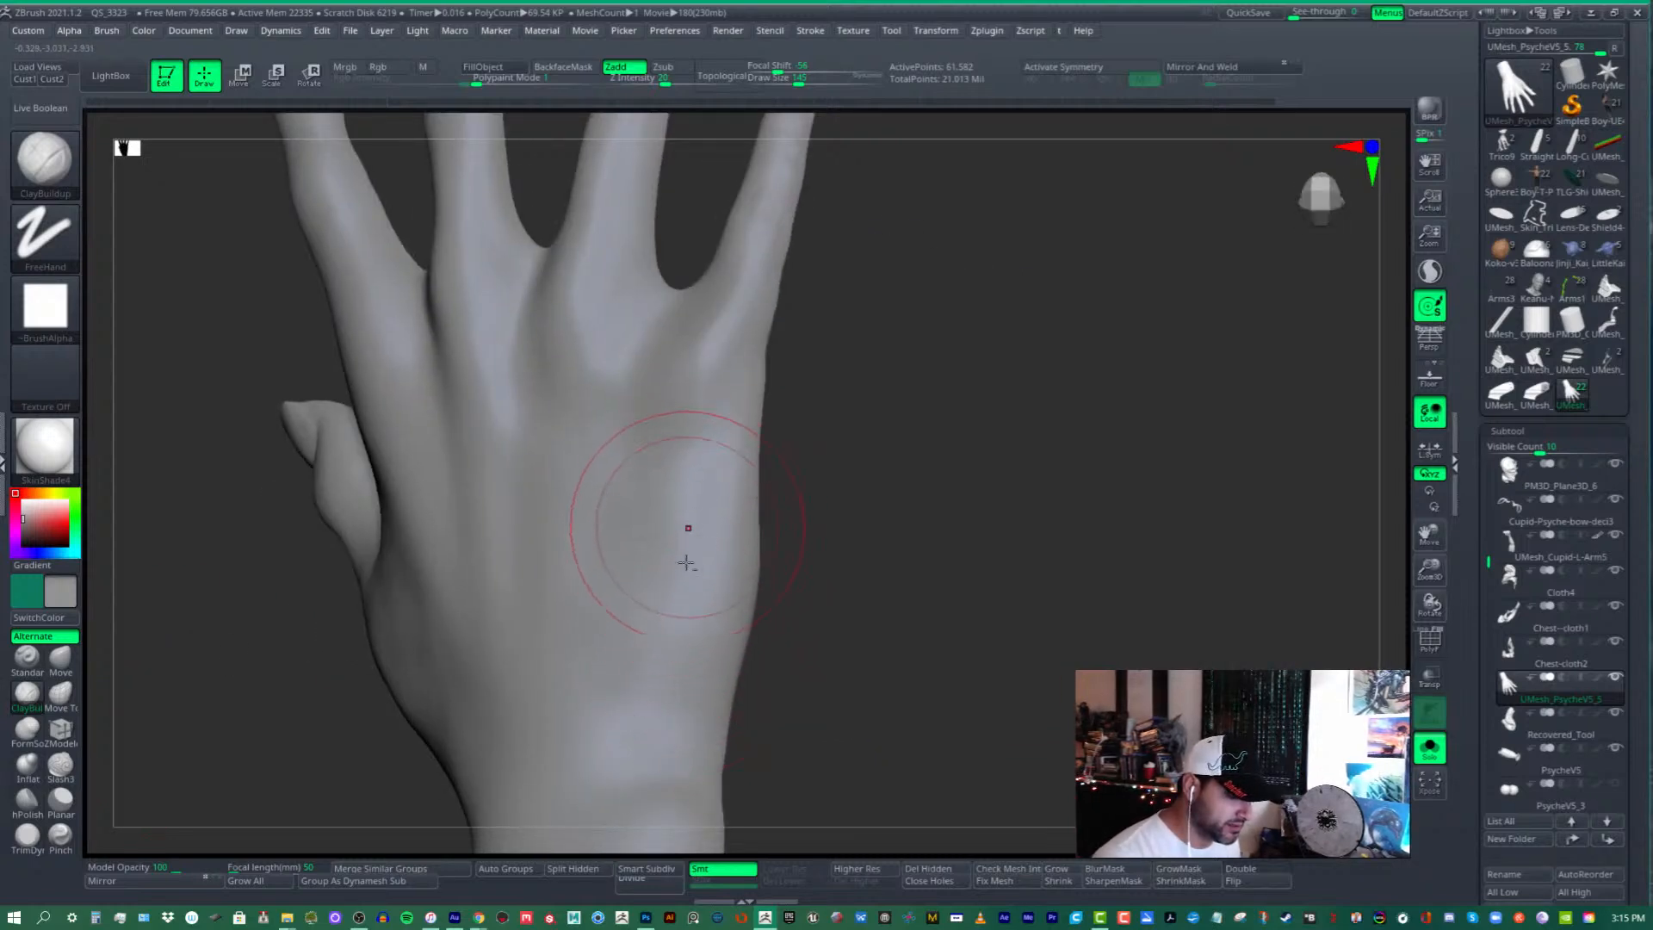
pyautogui.moveTo(797, 79); pyautogui.dragTo(789, 80)
pyautogui.moveTo(713, 469)
pyautogui.mouseDown()
pyautogui.moveTo(708, 579)
pyautogui.moveTo(719, 436)
pyautogui.moveTo(713, 577)
pyautogui.mouseUp()
pyautogui.moveTo(762, 520); pyautogui.dragTo(727, 560, button='right')
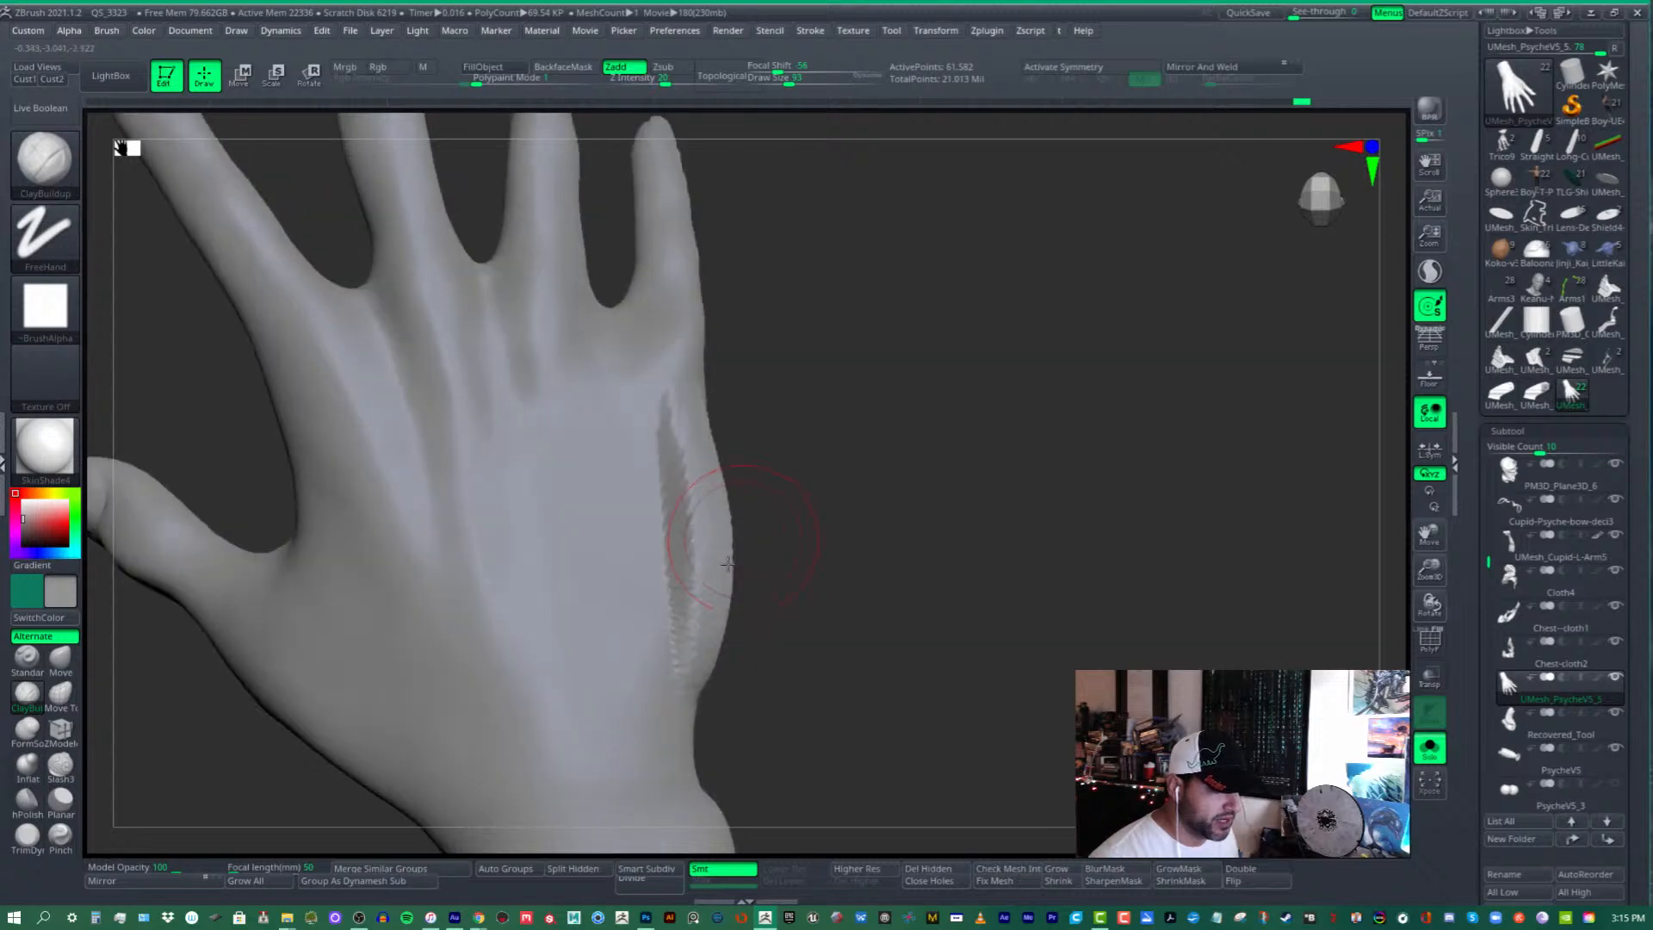
pyautogui.moveTo(641, 498)
pyautogui.mouseDown()
pyautogui.moveTo(637, 633)
pyautogui.moveTo(606, 517)
pyautogui.mouseUp()
pyautogui.moveTo(641, 519); pyautogui.dragTo(588, 489, button='right')
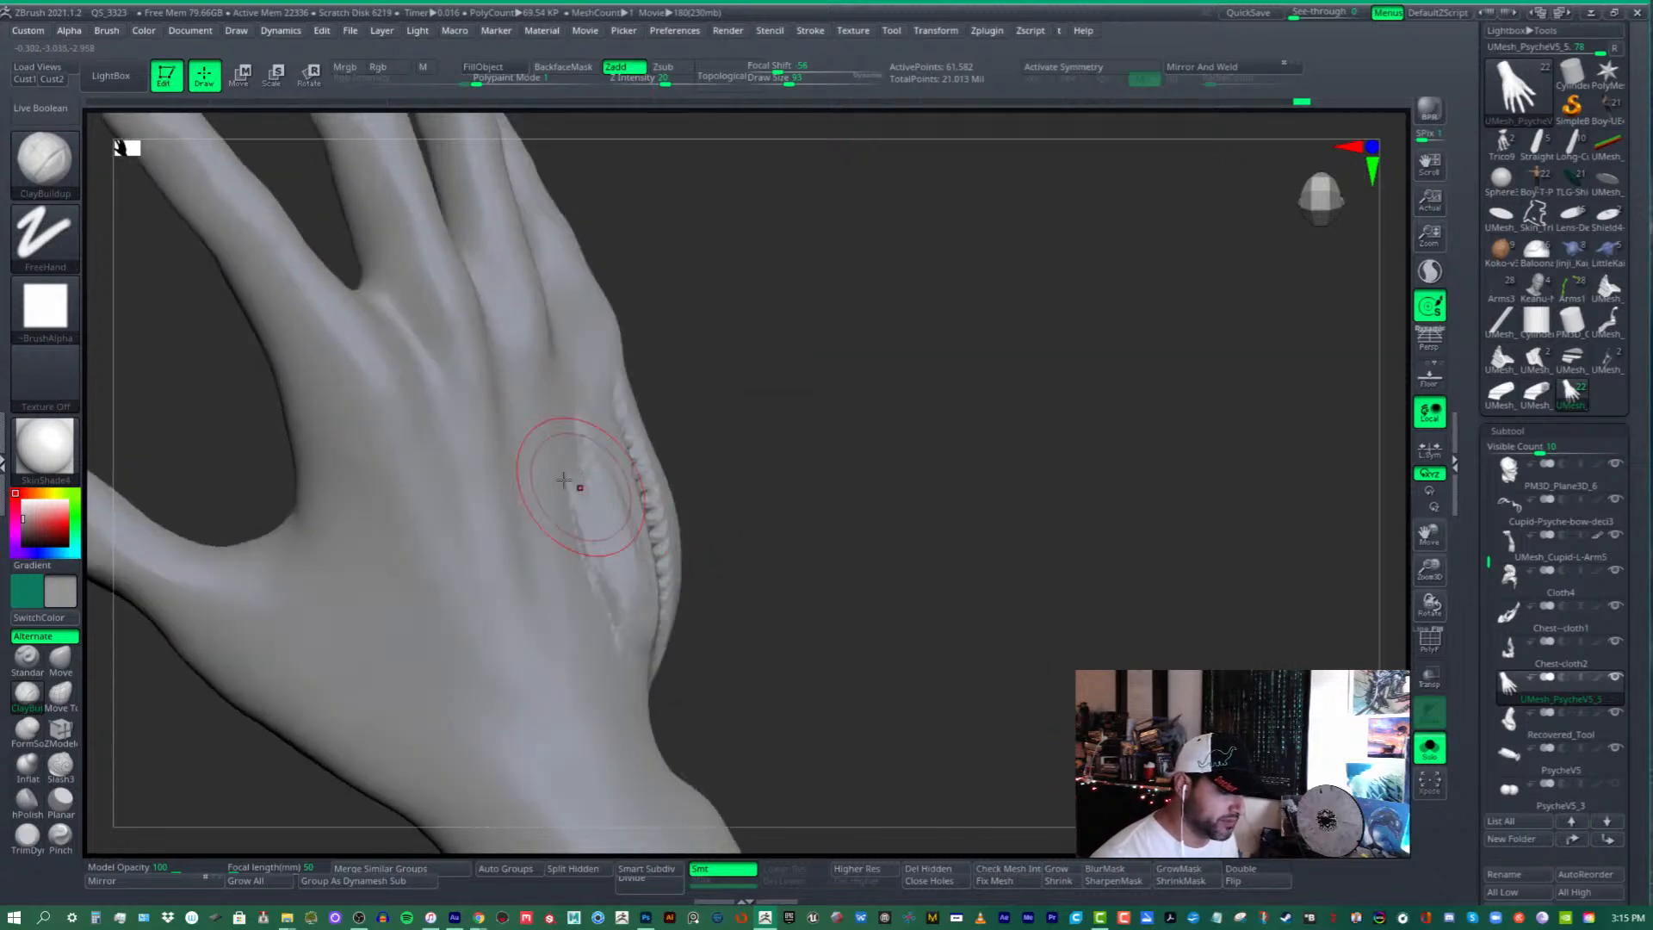
# - Build up overlapping ClayBuildup strokes across the back of the hand, between the knuckles and the outer edge
pyautogui.moveTo(576, 483)
pyautogui.mouseDown()
pyautogui.moveTo(616, 445)
pyautogui.moveTo(564, 490)
pyautogui.mouseUp()
pyautogui.moveTo(563, 490); pyautogui.dragTo(604, 456)
pyautogui.moveTo(604, 456); pyautogui.dragTo(626, 475, button='right')
pyautogui.moveTo(613, 482); pyautogui.dragTo(627, 551)
pyautogui.moveTo(627, 551); pyautogui.dragTo(685, 516, button='right')
pyautogui.moveTo(637, 521)
pyautogui.mouseDown()
pyautogui.moveTo(680, 461)
pyautogui.moveTo(666, 401)
pyautogui.moveTo(679, 355)
pyautogui.moveTo(676, 461)
pyautogui.mouseUp()
pyautogui.moveTo(698, 456); pyautogui.dragTo(671, 476, button='right')
pyautogui.moveTo(672, 507)
pyautogui.mouseDown()
pyautogui.moveTo(568, 426)
pyautogui.moveTo(688, 538)
pyautogui.mouseUp()
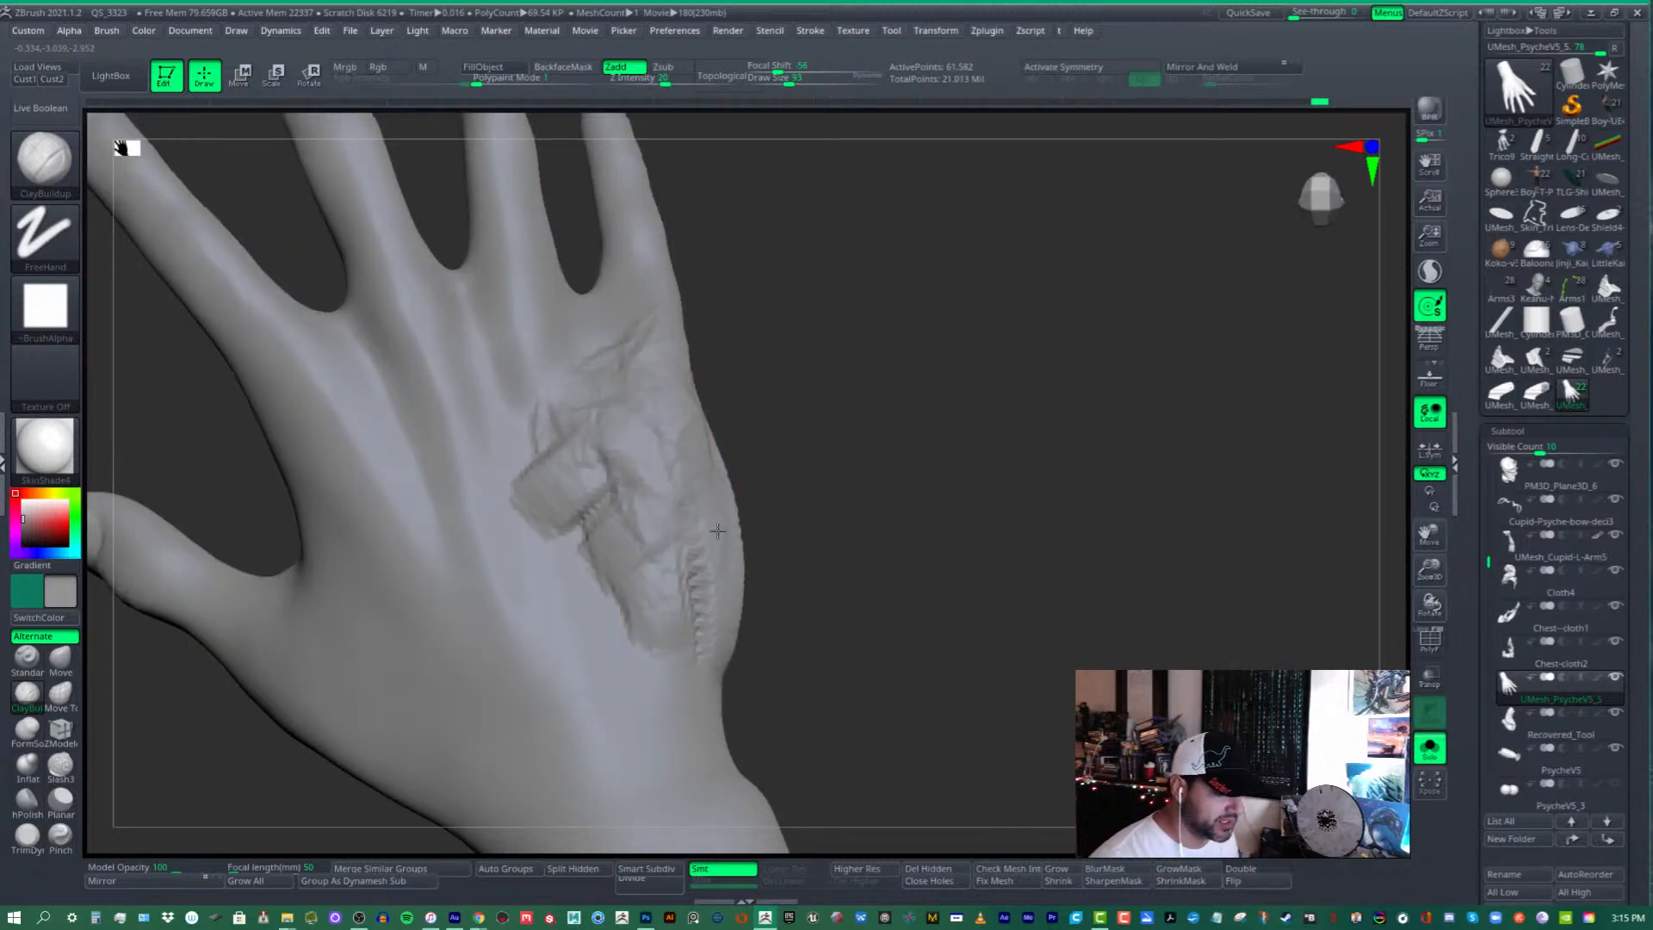
# - Smooth and rework the built-up clay strokes on the back of the hand below the little finger
pyautogui.moveTo(663, 430)
pyautogui.keyDown('shift'); pyautogui.mouseDown()
pyautogui.moveTo(607, 387)
pyautogui.moveTo(594, 507)
pyautogui.mouseUp(); pyautogui.keyUp('shift')
pyautogui.moveTo(676, 559)
pyautogui.mouseDown(button='right')
pyautogui.moveTo(649, 531)
pyautogui.moveTo(672, 527)
pyautogui.mouseUp(button='right')
pyautogui.moveTo(646, 602)
pyautogui.mouseDown()
pyautogui.moveTo(581, 503)
pyautogui.moveTo(620, 472)
pyautogui.moveTo(613, 499)
pyautogui.moveTo(641, 452)
pyautogui.mouseUp()
pyautogui.moveTo(642, 491); pyautogui.dragTo(686, 482, button='right')
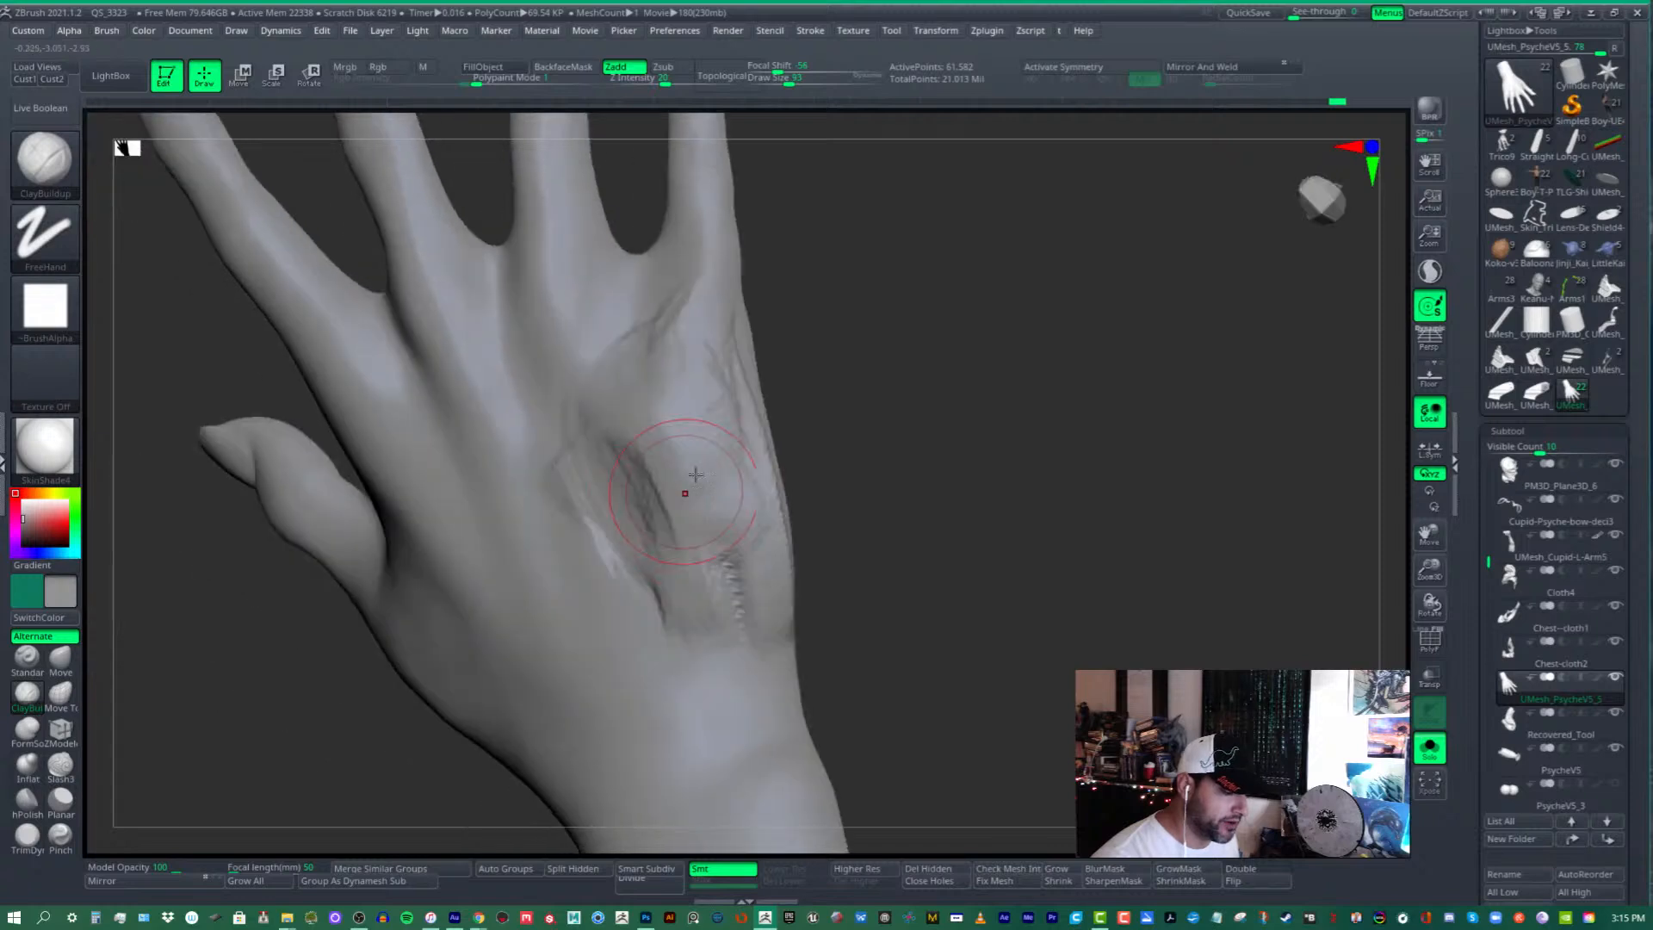
pyautogui.moveTo(685, 431)
pyautogui.mouseDown()
pyautogui.moveTo(602, 430)
pyautogui.moveTo(667, 366)
pyautogui.moveTo(700, 391)
pyautogui.moveTo(735, 488)
pyautogui.moveTo(649, 433)
pyautogui.moveTo(691, 434)
pyautogui.moveTo(665, 336)
pyautogui.moveTo(695, 302)
pyautogui.mouseUp()
# - Flatten the built-up area on the back of the hand into clean planes with the hPolish brush
pyautogui.click(26, 800)
pyautogui.moveTo(704, 324); pyautogui.dragTo(775, 344, button='right')
pyautogui.moveTo(689, 542); pyautogui.dragTo(701, 480)
pyautogui.moveTo(701, 485); pyautogui.dragTo(646, 482, button='right')
pyautogui.moveTo(697, 486)
pyautogui.mouseDown()
pyautogui.moveTo(670, 487)
pyautogui.moveTo(671, 555)
pyautogui.moveTo(745, 549)
pyautogui.mouseUp()
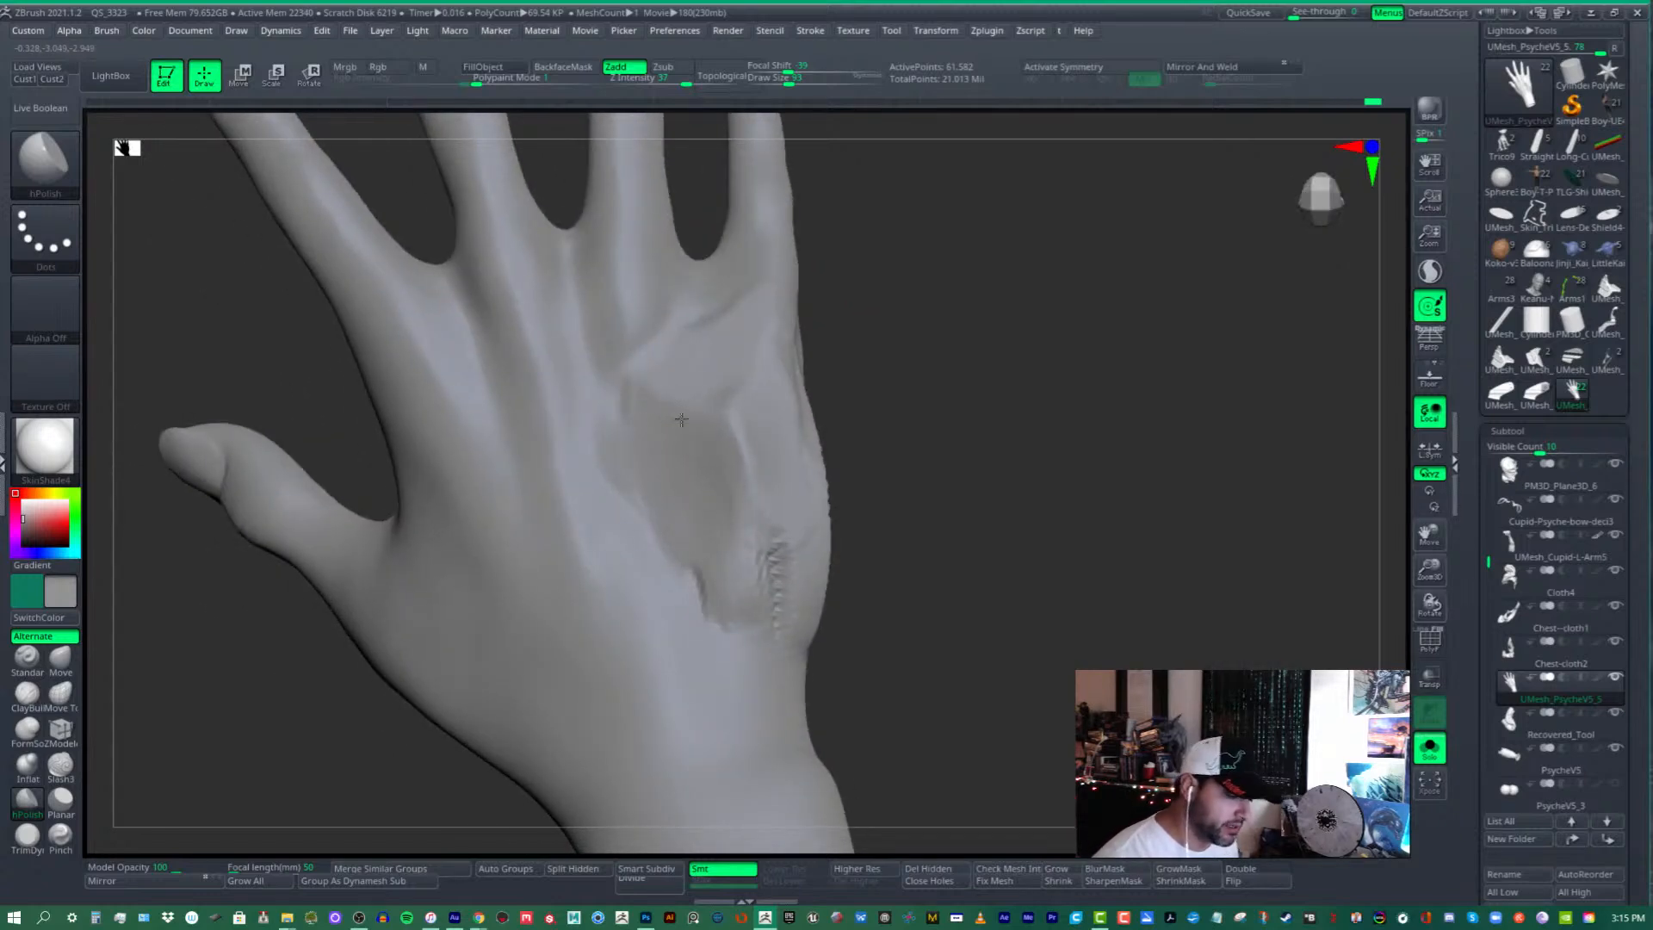
pyautogui.moveTo(784, 557); pyautogui.dragTo(809, 532, button='right')
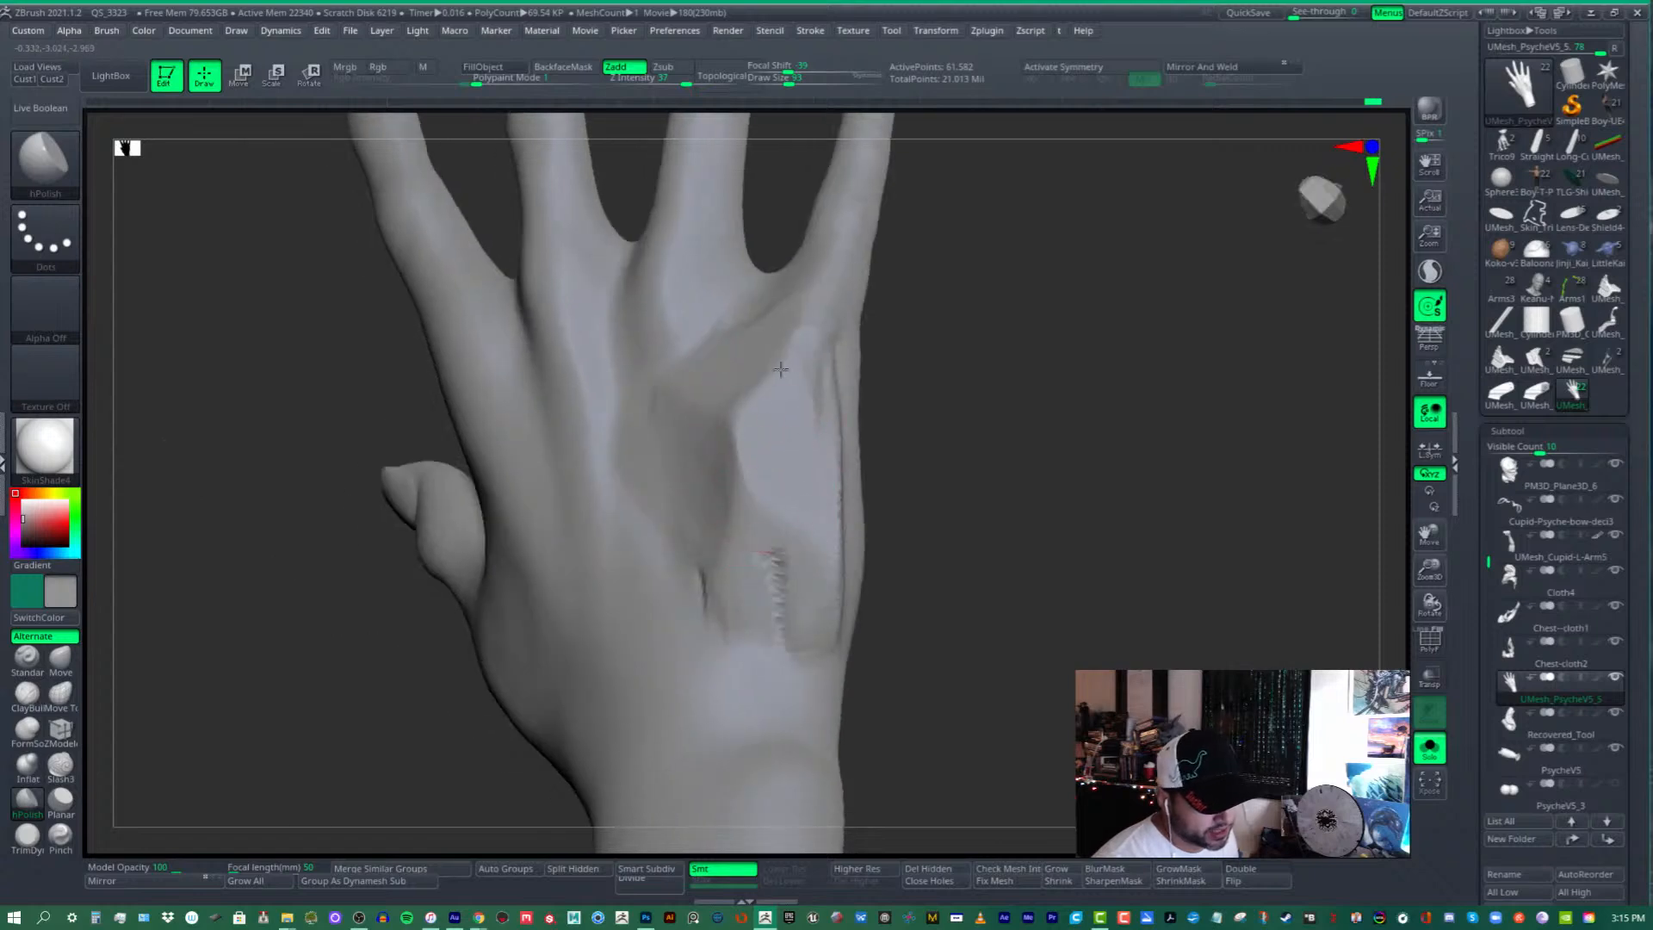
# - Try carving fine detail into the polished plane on the back of the hand with Slash3 at draw size 9
pyautogui.click(60, 763)
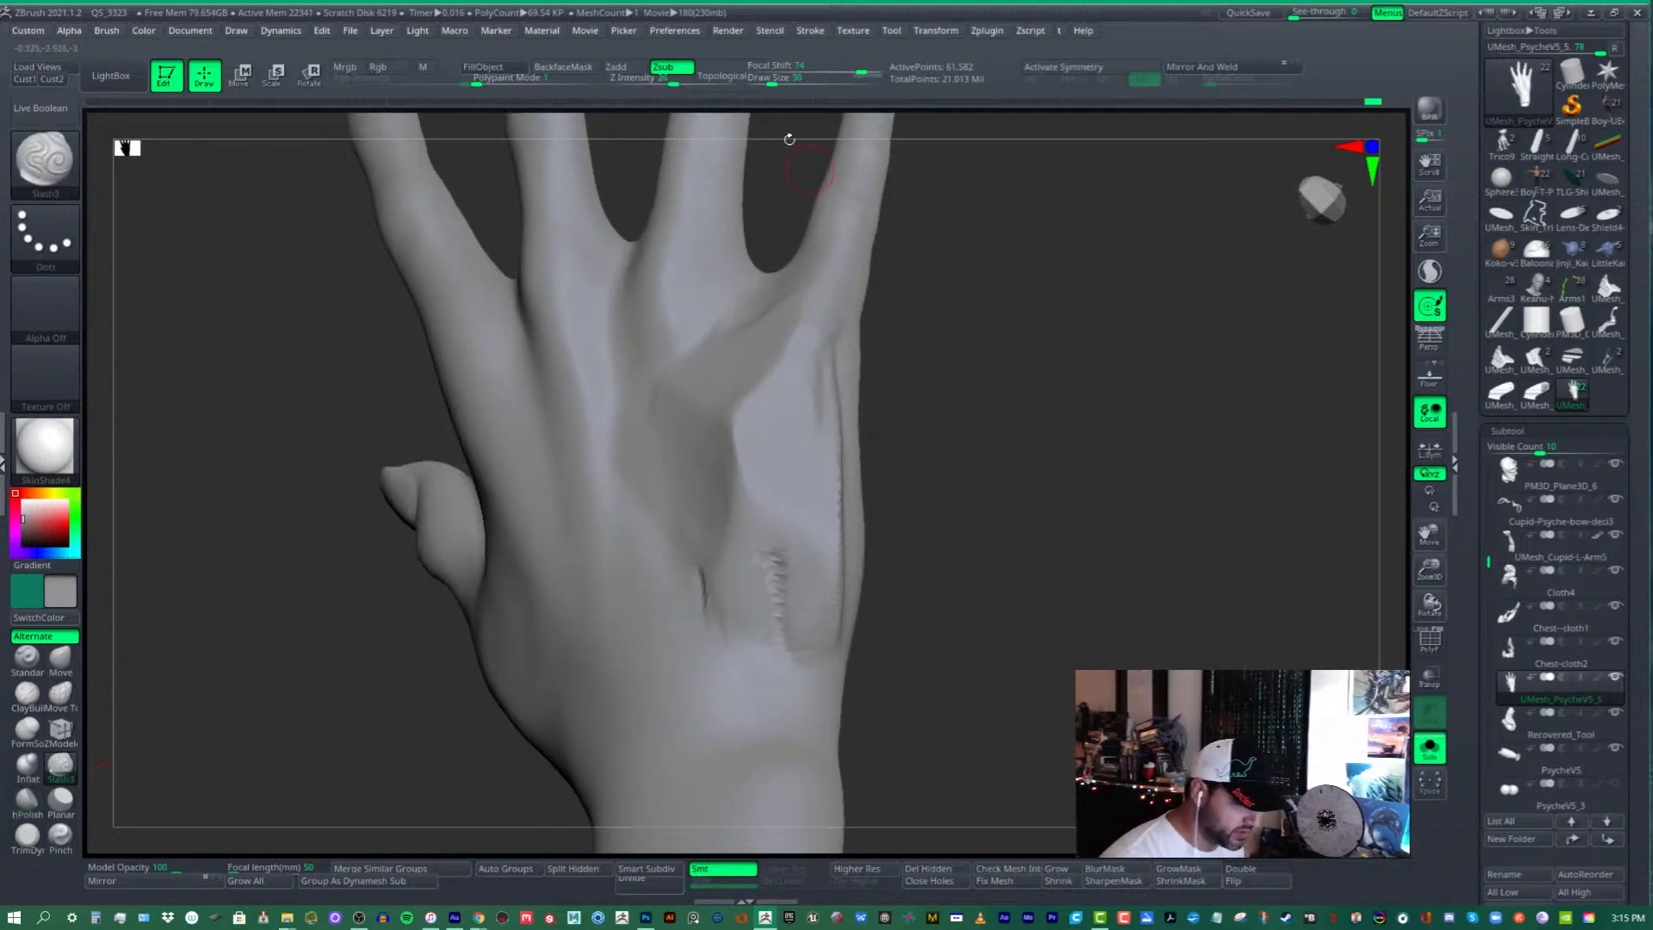
pyautogui.moveTo(771, 80); pyautogui.dragTo(761, 80)
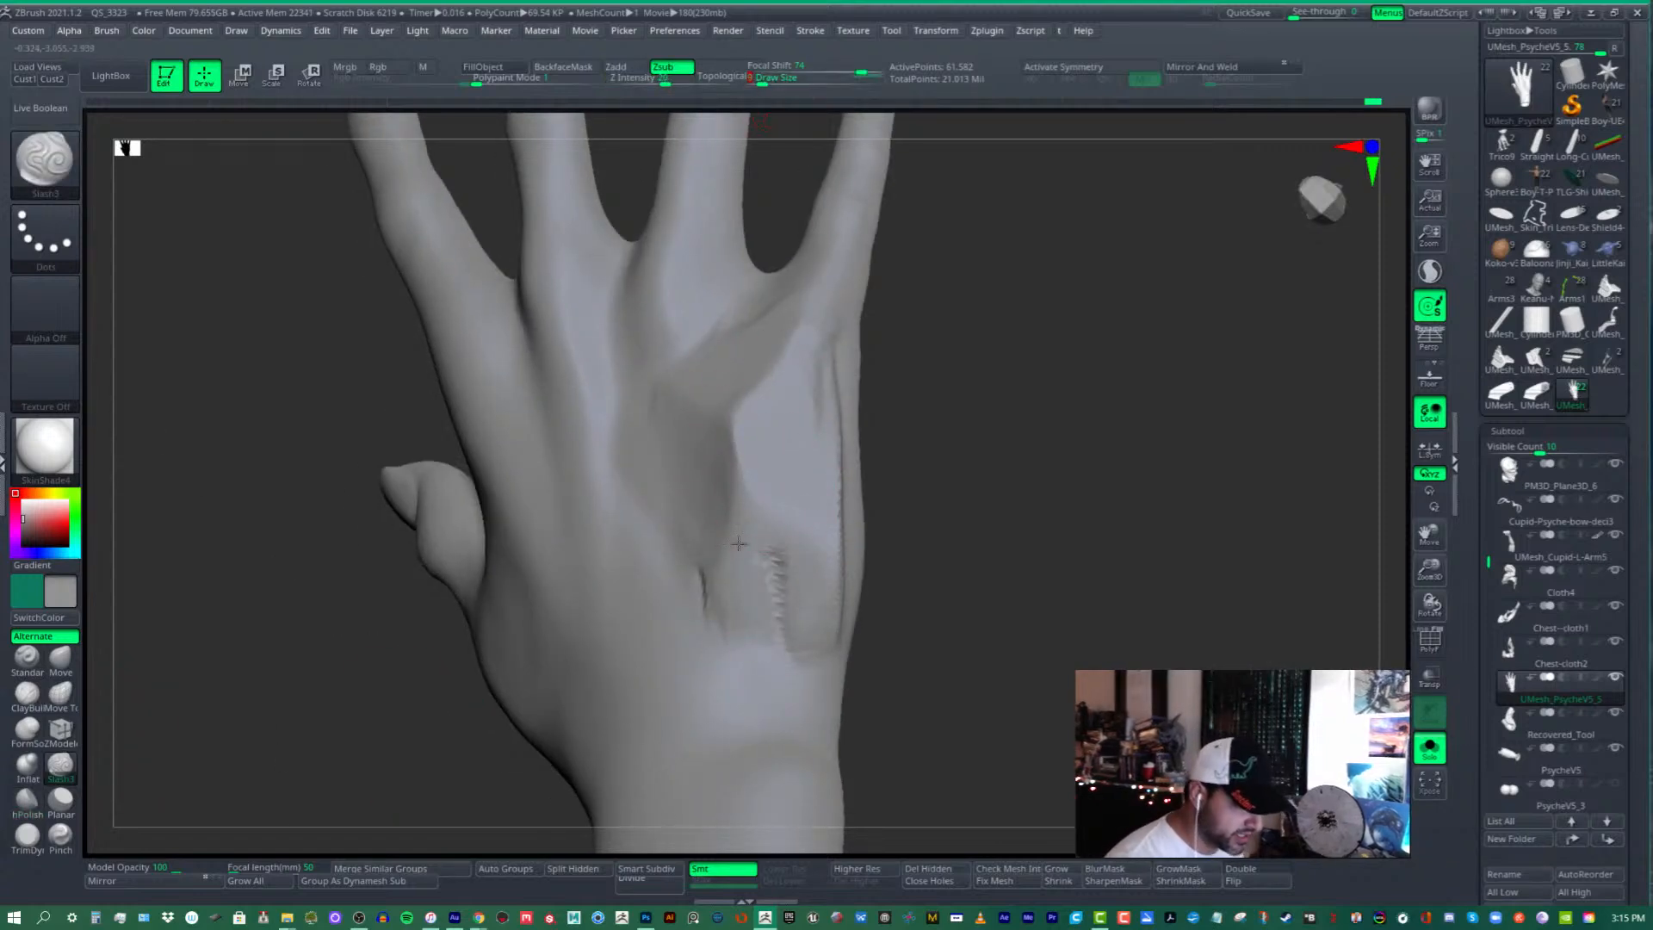
pyautogui.moveTo(796, 411); pyautogui.dragTo(787, 467, button='right')
pyautogui.moveTo(762, 422); pyautogui.dragTo(786, 487)
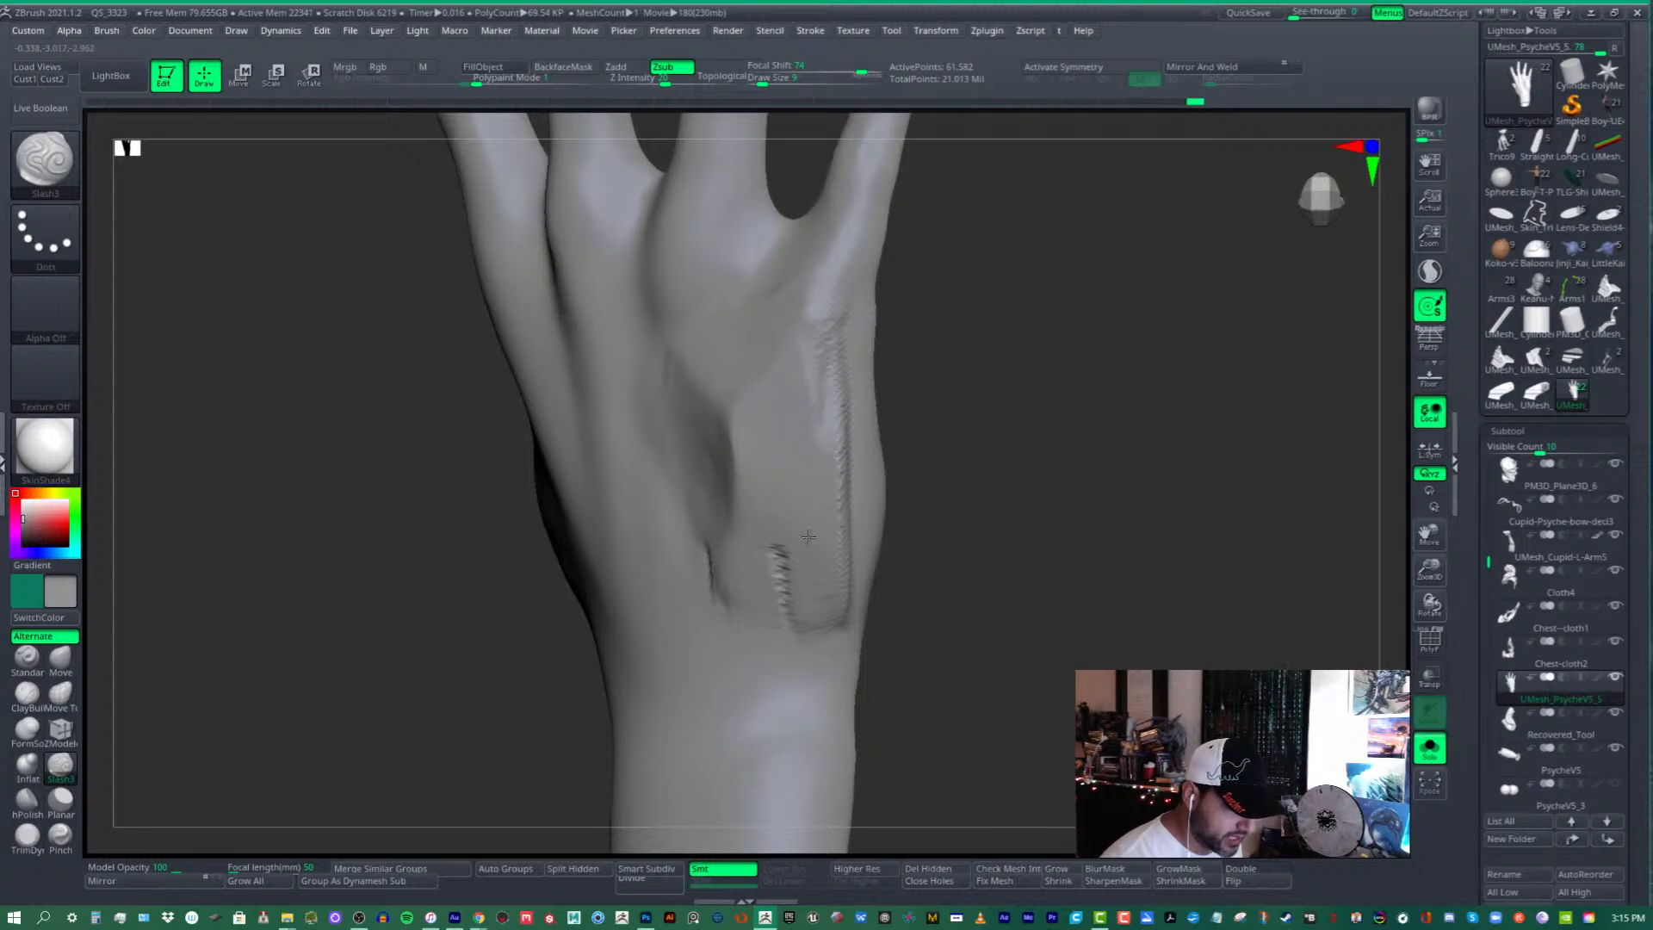
pyautogui.moveTo(806, 431); pyautogui.dragTo(761, 468, button='right')
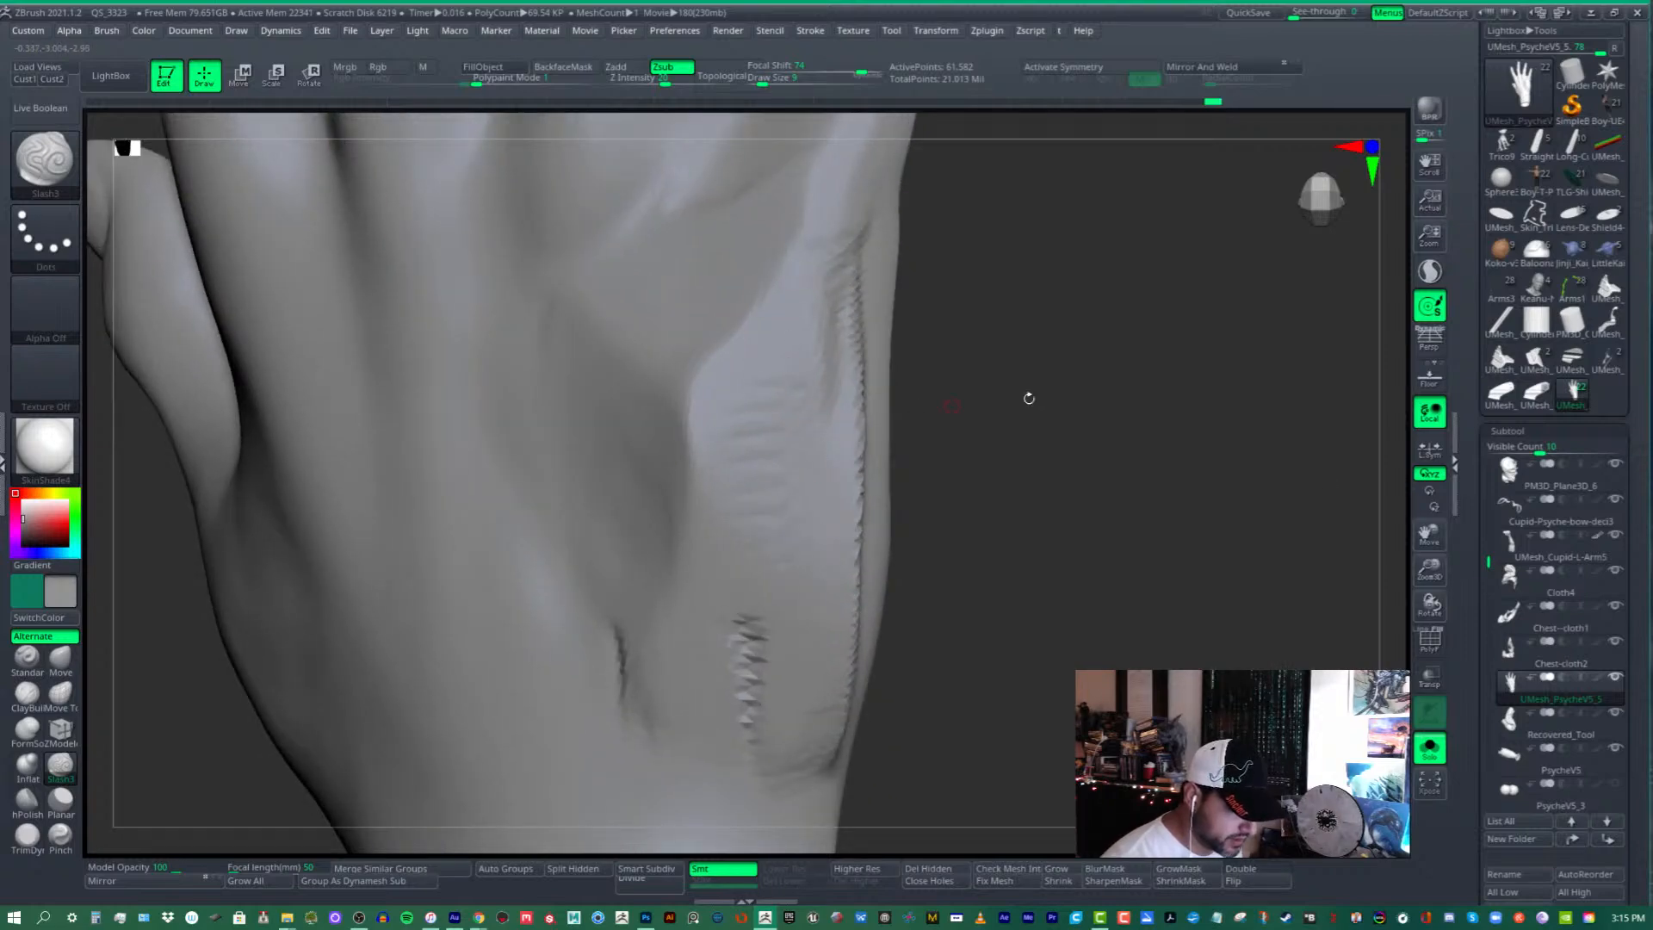
# - Check the hand's polyframe and try carving more lines beside the flattened planes with Slash3 at draw size 14
pyautogui.click(1429, 641)
pyautogui.click(1429, 642)
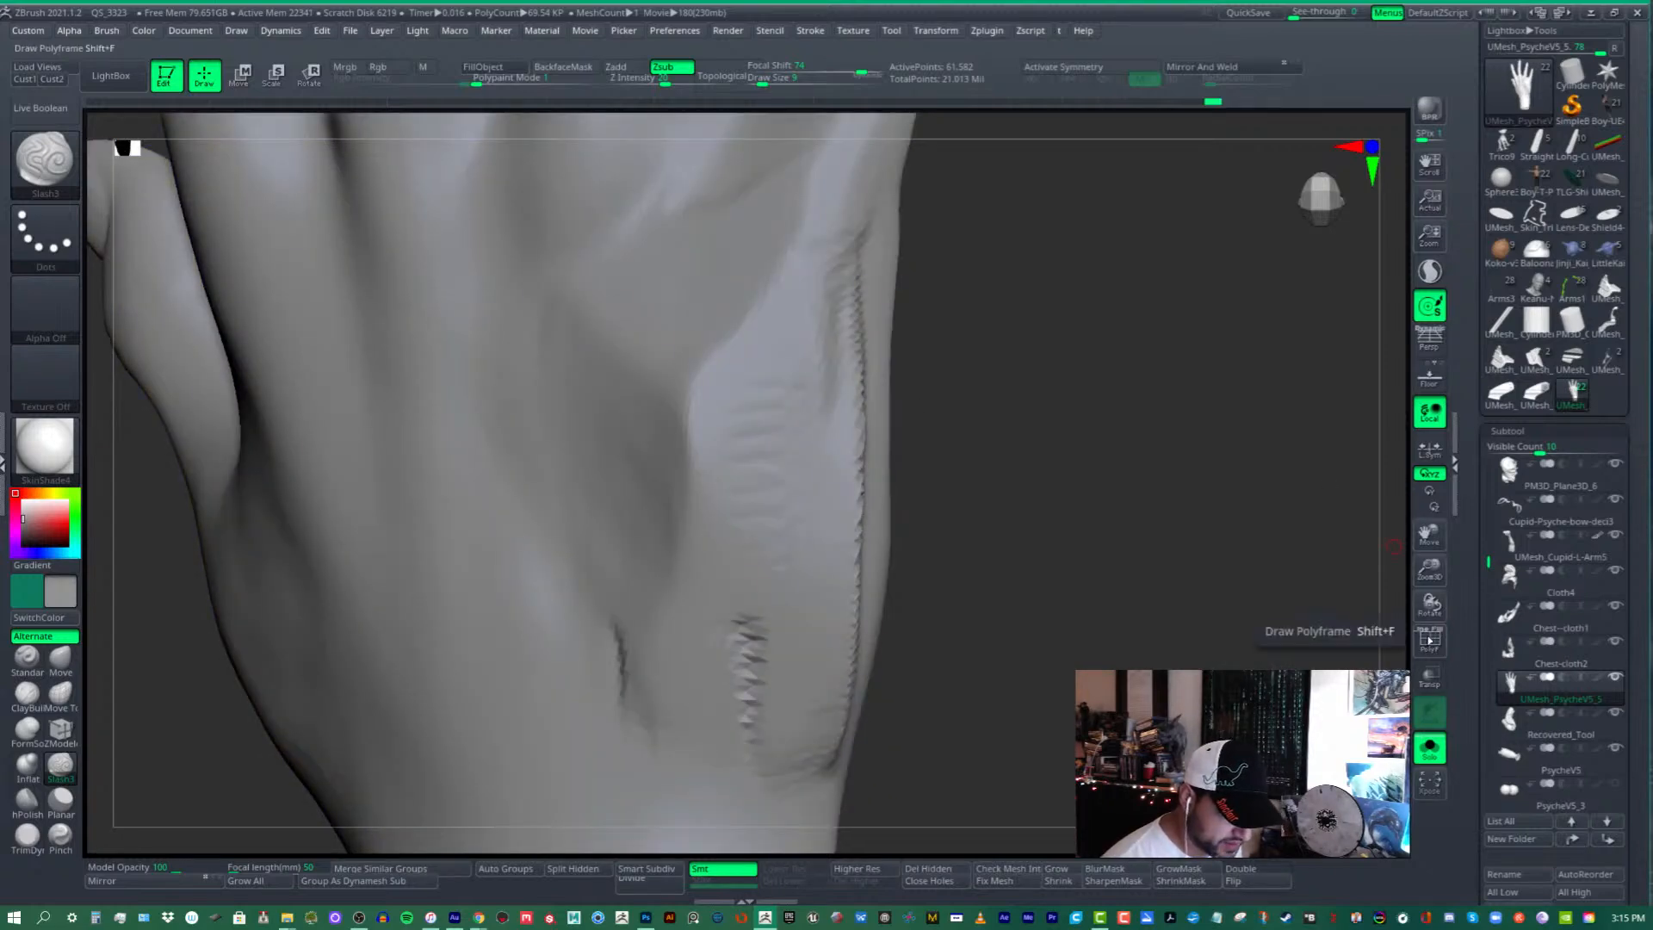
pyautogui.click(1430, 645)
pyautogui.click(1431, 651)
pyautogui.keyDown('ctrl'); pyautogui.moveTo(921, 651); pyautogui.dragTo(927, 258, button='right'); pyautogui.keyUp('ctrl')
pyautogui.moveTo(751, 81); pyautogui.dragTo(765, 82)
pyautogui.moveTo(637, 405); pyautogui.dragTo(740, 420, button='right')
pyautogui.moveTo(753, 389)
pyautogui.mouseDown()
pyautogui.moveTo(775, 362)
pyautogui.moveTo(782, 450)
pyautogui.moveTo(745, 424)
pyautogui.mouseUp()
pyautogui.keyDown('ctrl'); pyautogui.moveTo(793, 328); pyautogui.dragTo(805, 371, button='right'); pyautogui.keyUp('ctrl')
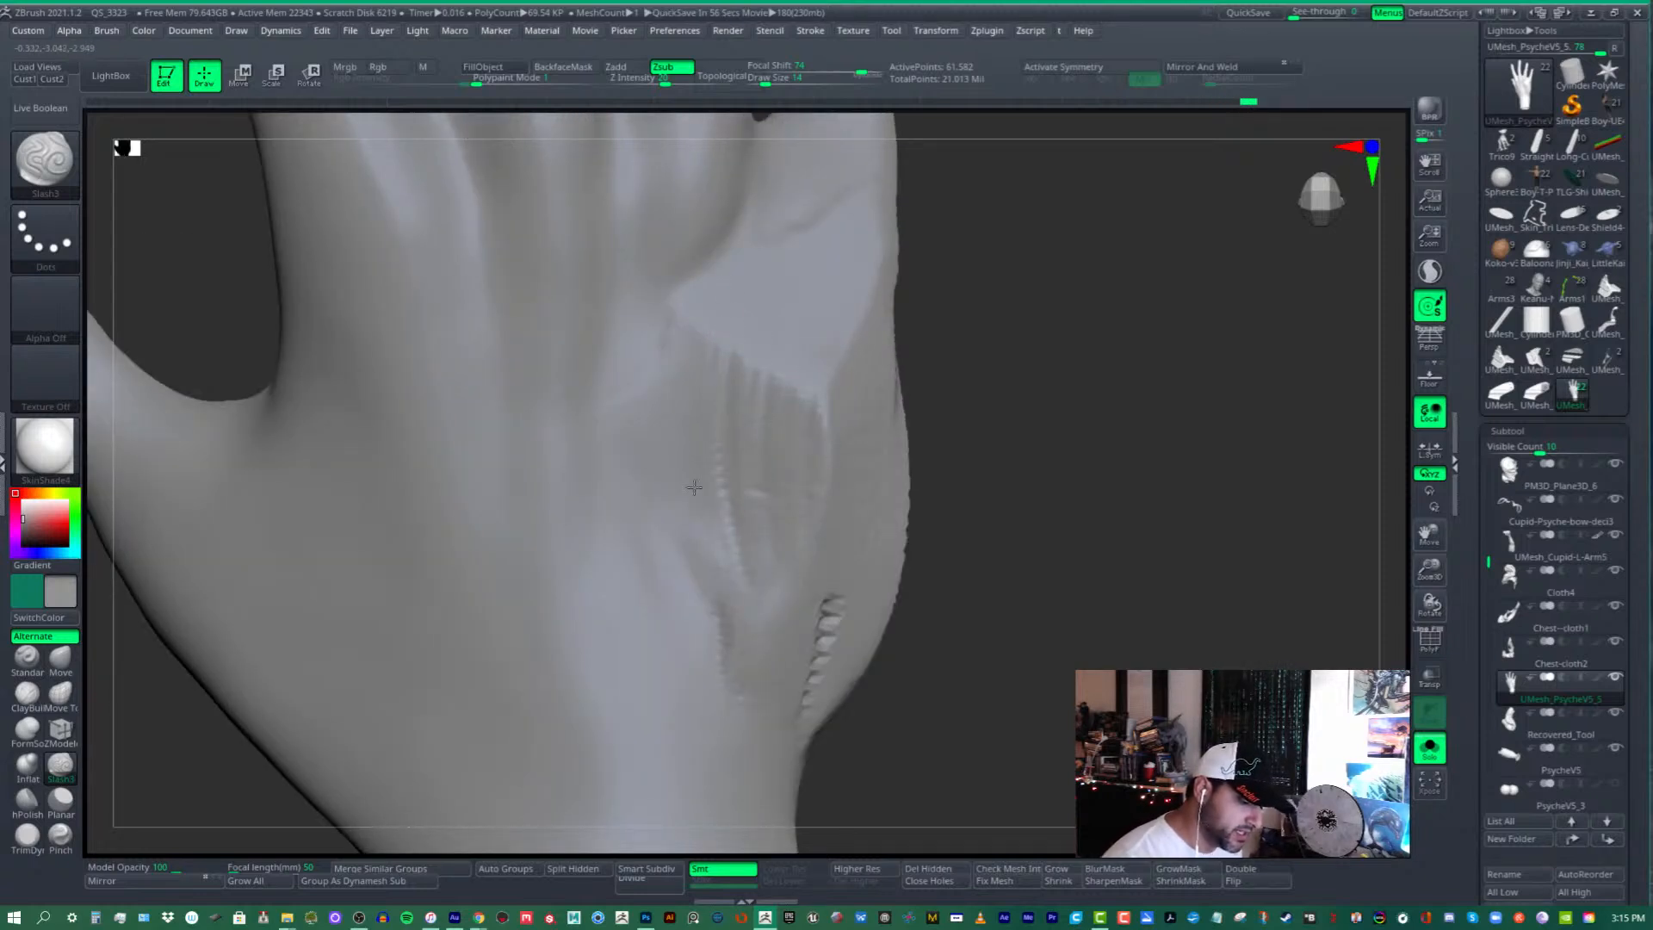
# - Undo the Slash3 strokes carved into the back of the hand
pyautogui.press('f')
pyautogui.moveTo(947, 442); pyautogui.dragTo(997, 563)
pyautogui.moveTo(997, 563)
pyautogui.mouseDown(button='right')
pyautogui.moveTo(915, 523)
pyautogui.moveTo(911, 587)
pyautogui.moveTo(840, 466)
pyautogui.moveTo(1065, 538)
pyautogui.mouseUp(button='right')
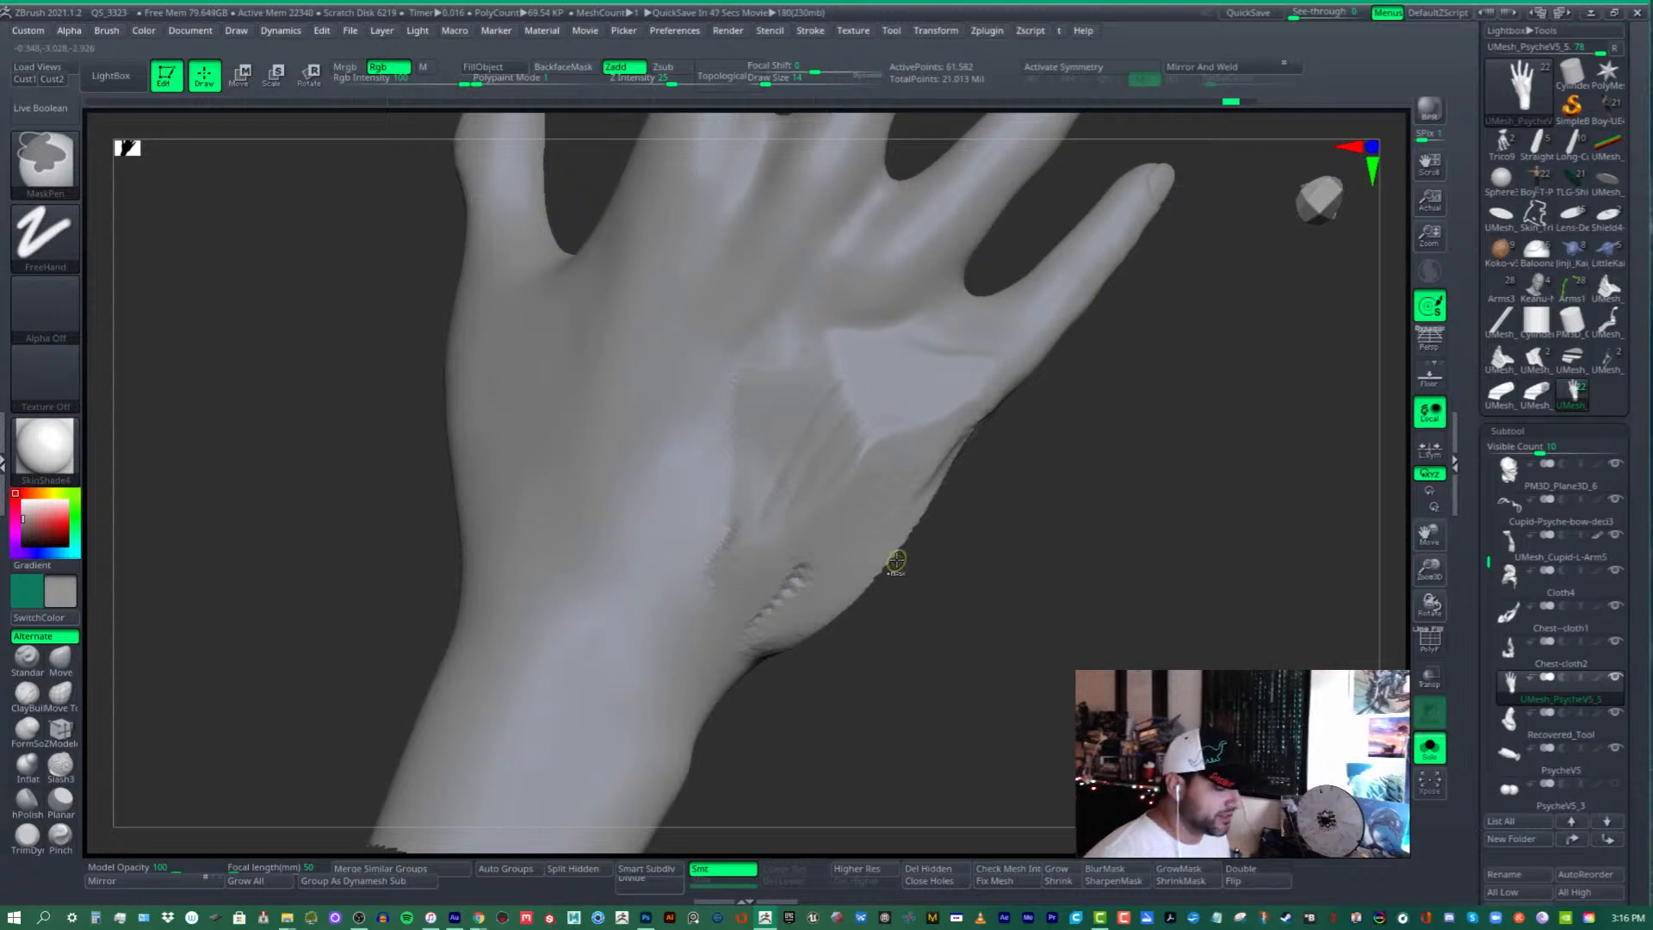
pyautogui.hotkey('ctrl', 'z')
pyautogui.hotkey('ctrl', 'z')
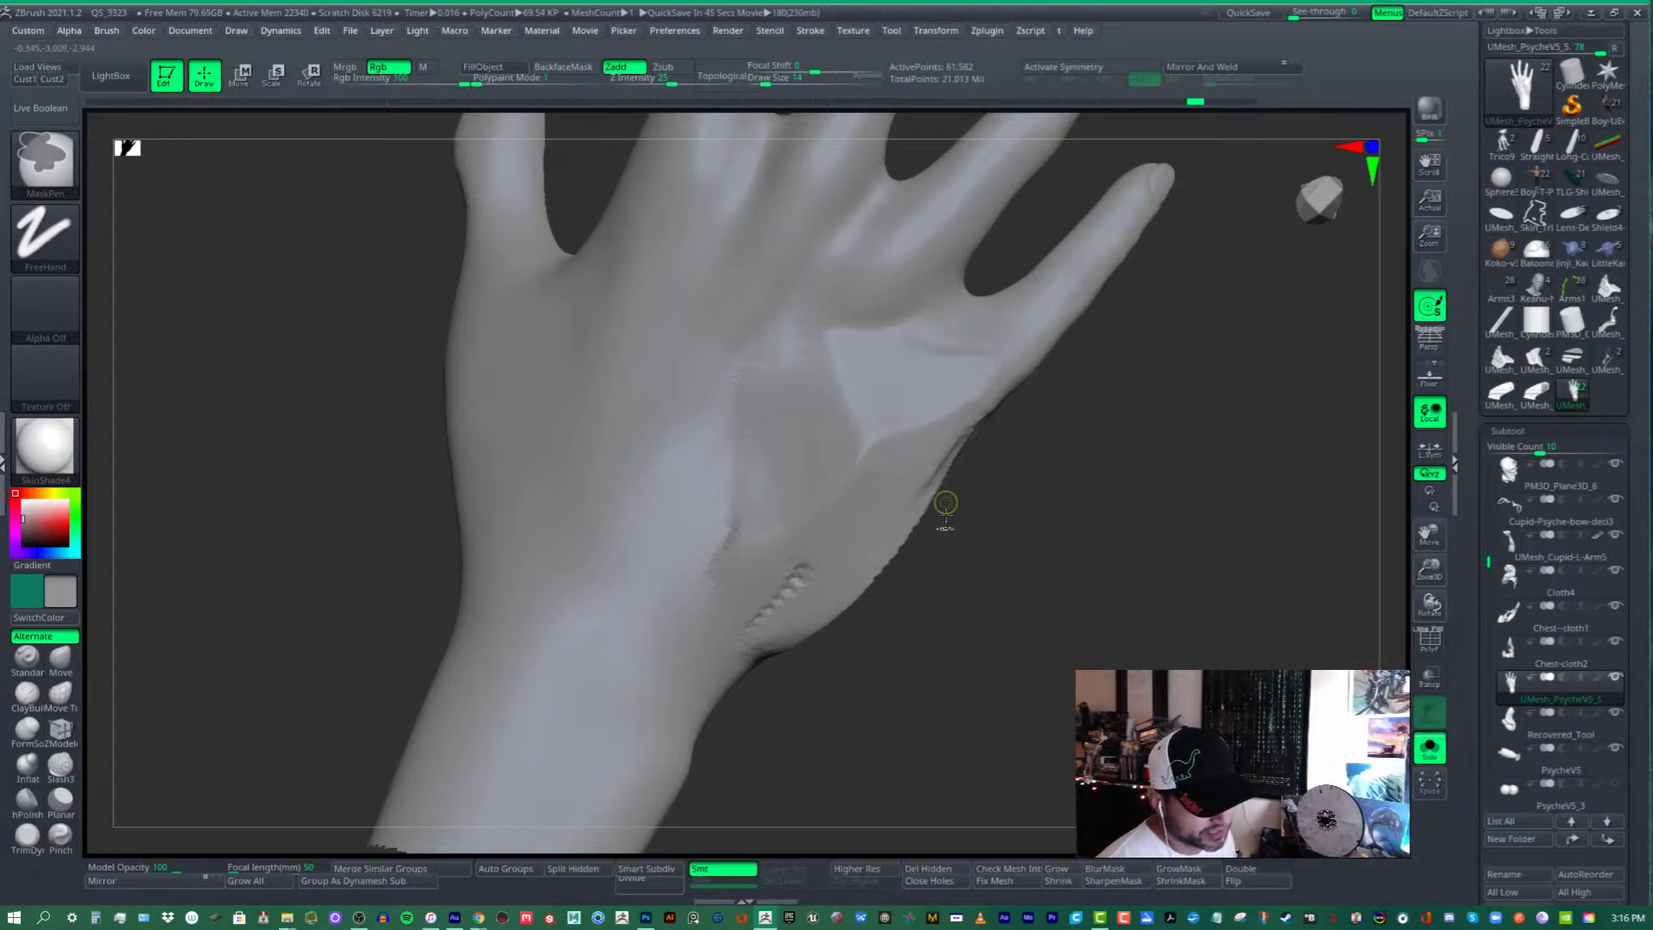
# - Undo the remaining hPolish and ClayBuildup strokes on the back of Psyche's hand
pyautogui.hotkey('ctrl', 'z')
pyautogui.hotkey('ctrl', 'z')
pyautogui.hotkey('ctrl', 'z')
pyautogui.hotkey('ctrl', 'z')
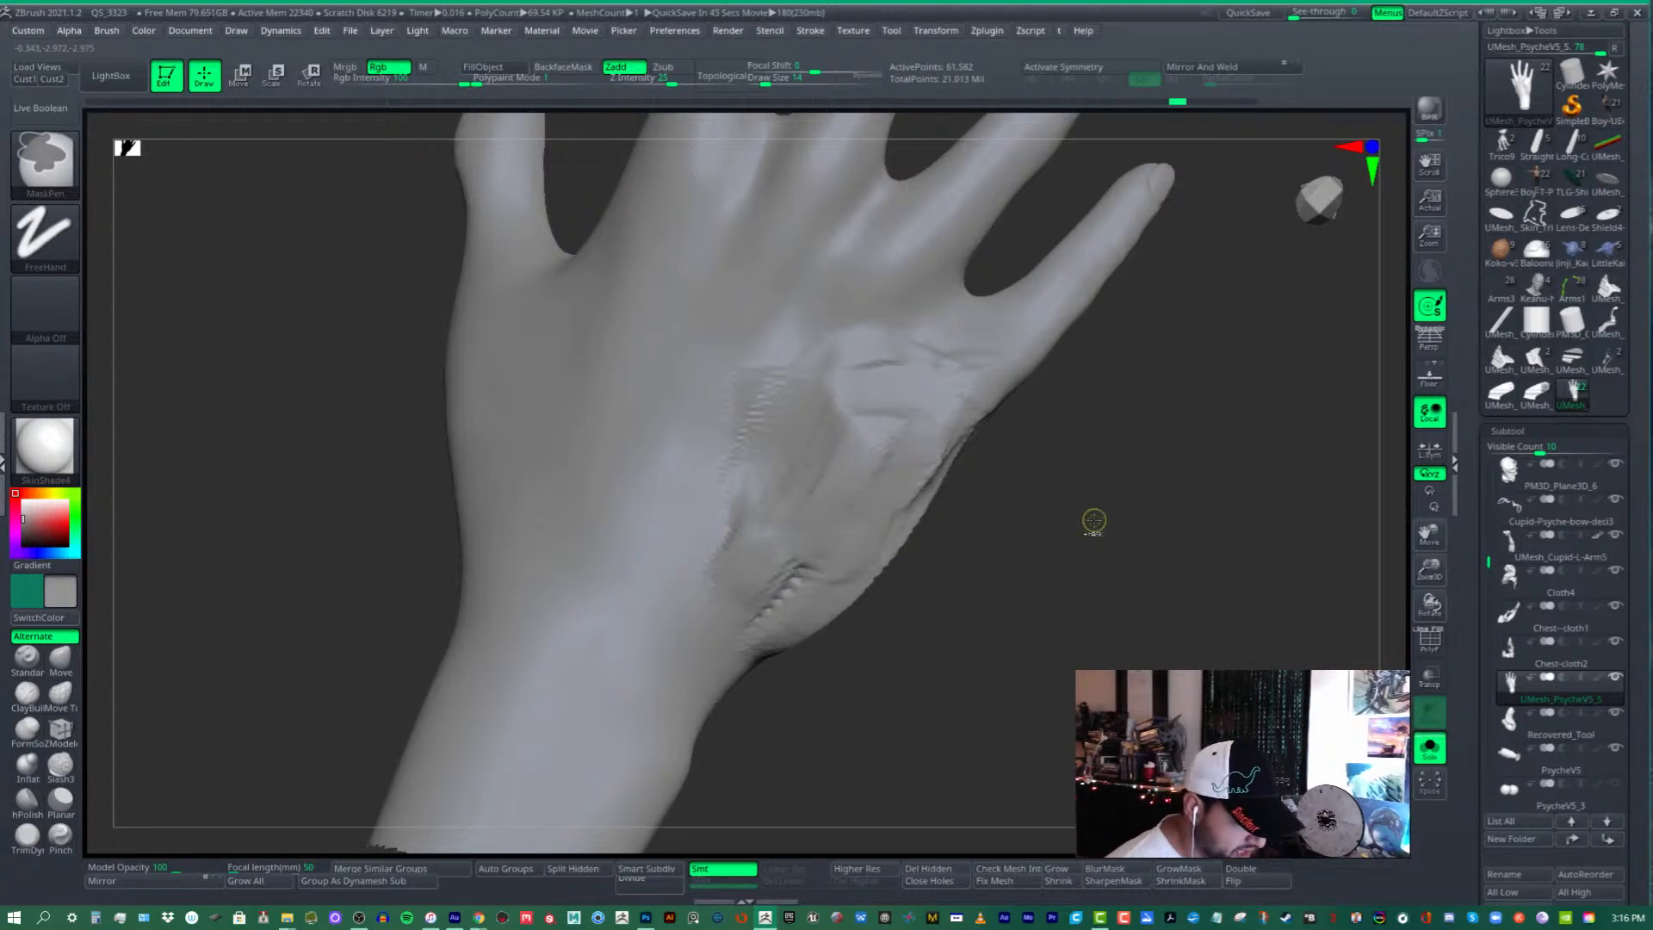
pyautogui.hotkey('ctrl', 'z')
pyautogui.hotkey('ctrl', 'z')
pyautogui.hotkey('ctrl', 'z')
pyautogui.hotkey('ctrl', 'z')
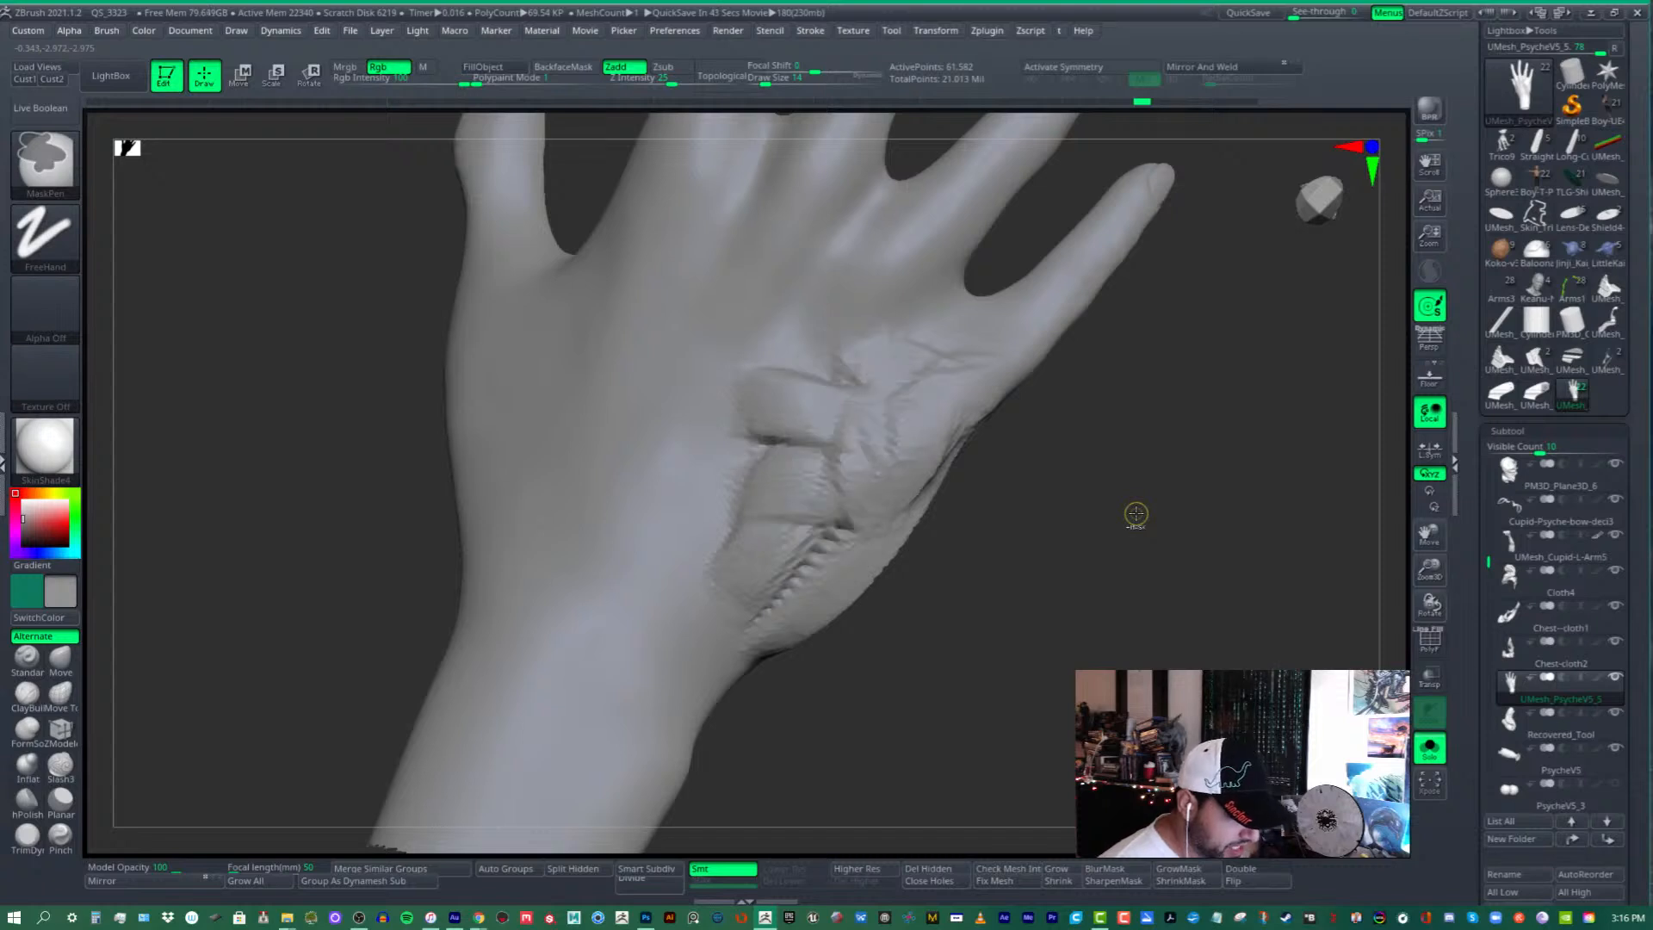
pyautogui.hotkey('ctrl', 'z')
pyautogui.hotkey('ctrl', 'z')
pyautogui.hotkey('ctrl', 'z')
pyautogui.hotkey('ctrl', 'z')
pyautogui.hotkey('ctrl', 'z')
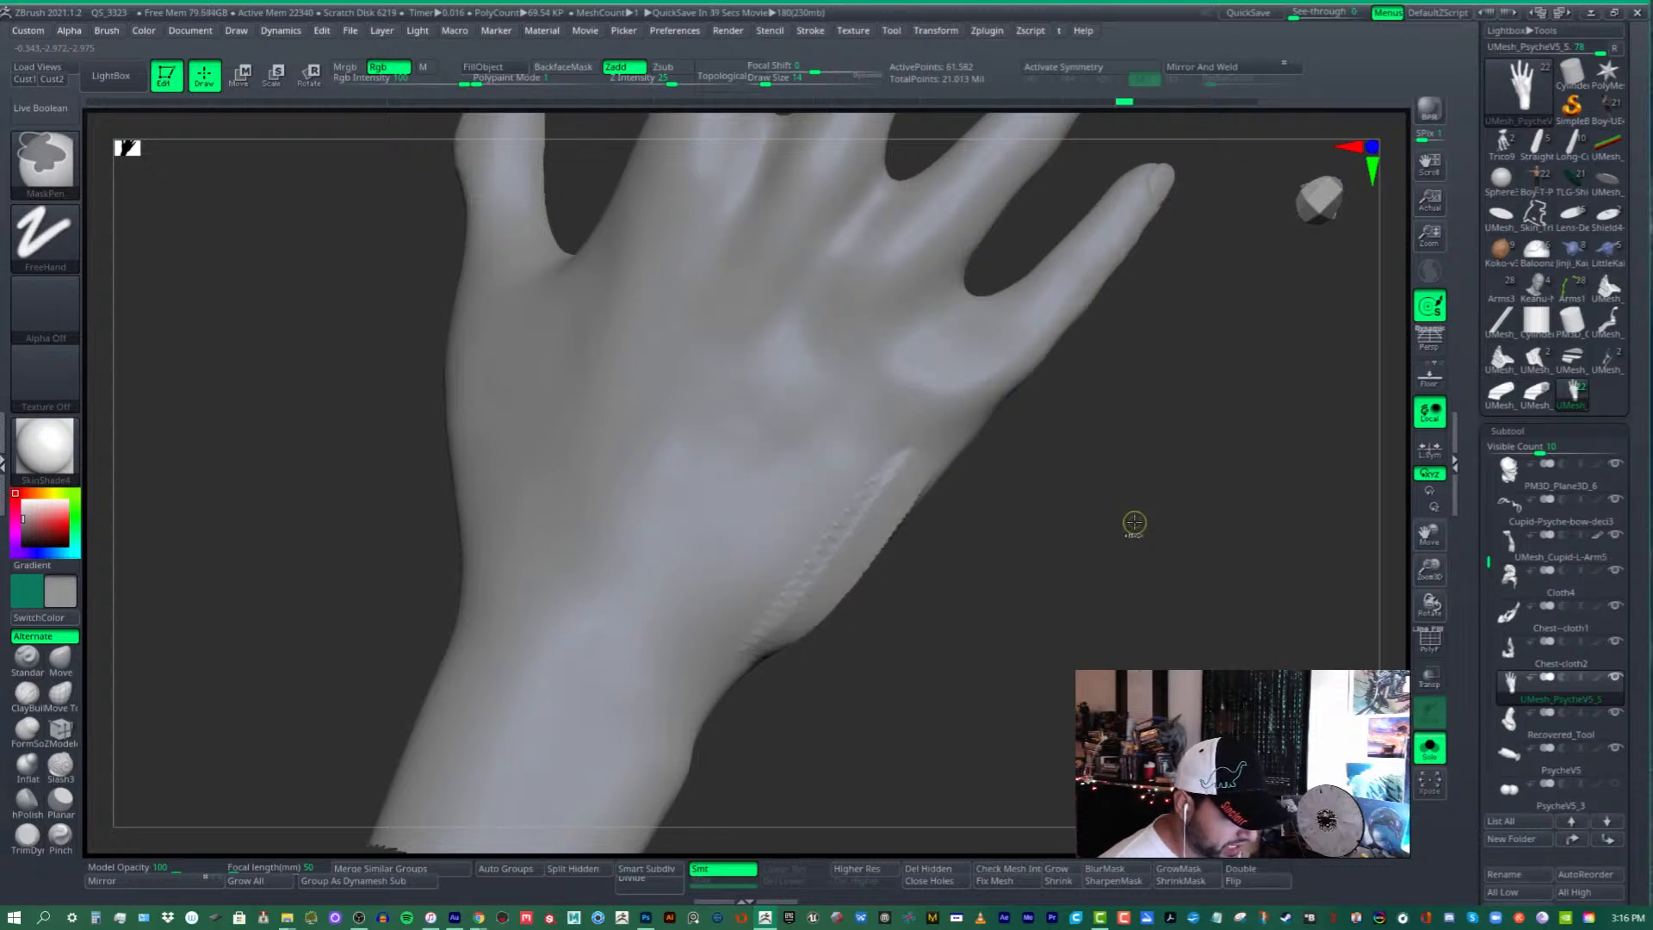
pyautogui.moveTo(1134, 525); pyautogui.dragTo(1063, 626)
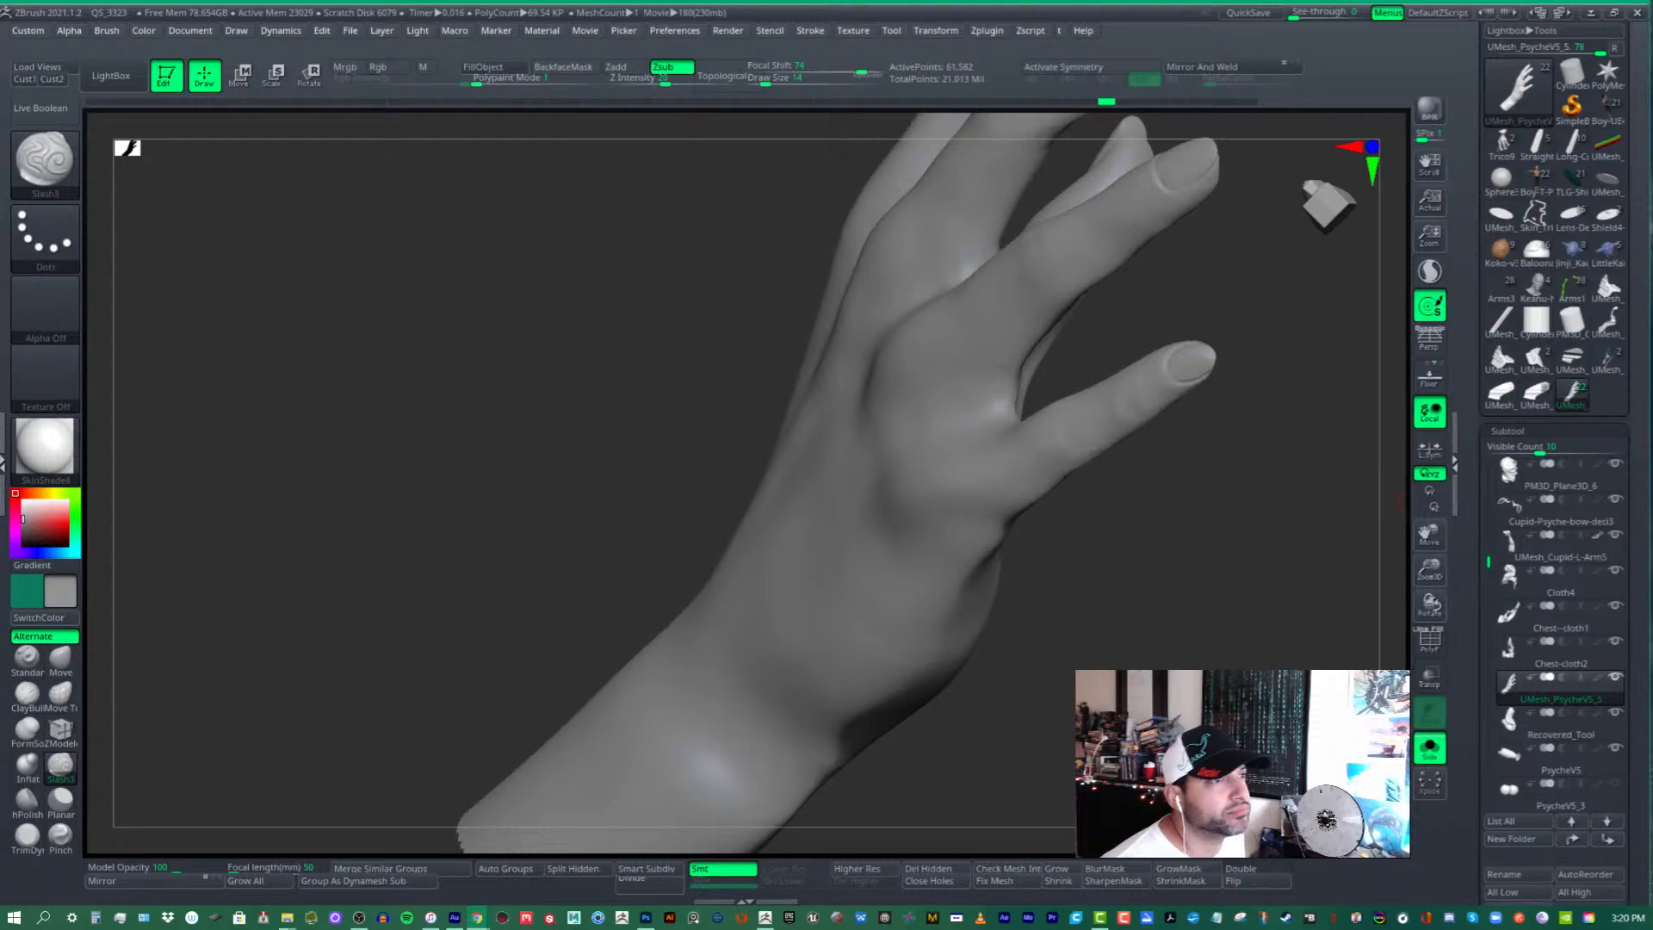
# - Switch to the browser's Canova Sculptures image results and examine the first row, including Terpsichore, Perseus and the marble bust of Paris
pyautogui.moveTo(1652, 151)
pyautogui.mouseDown()
pyautogui.moveTo(1561, 151)
pyautogui.moveTo(1239, 32)
pyautogui.moveTo(1241, 6)
pyautogui.mouseUp()
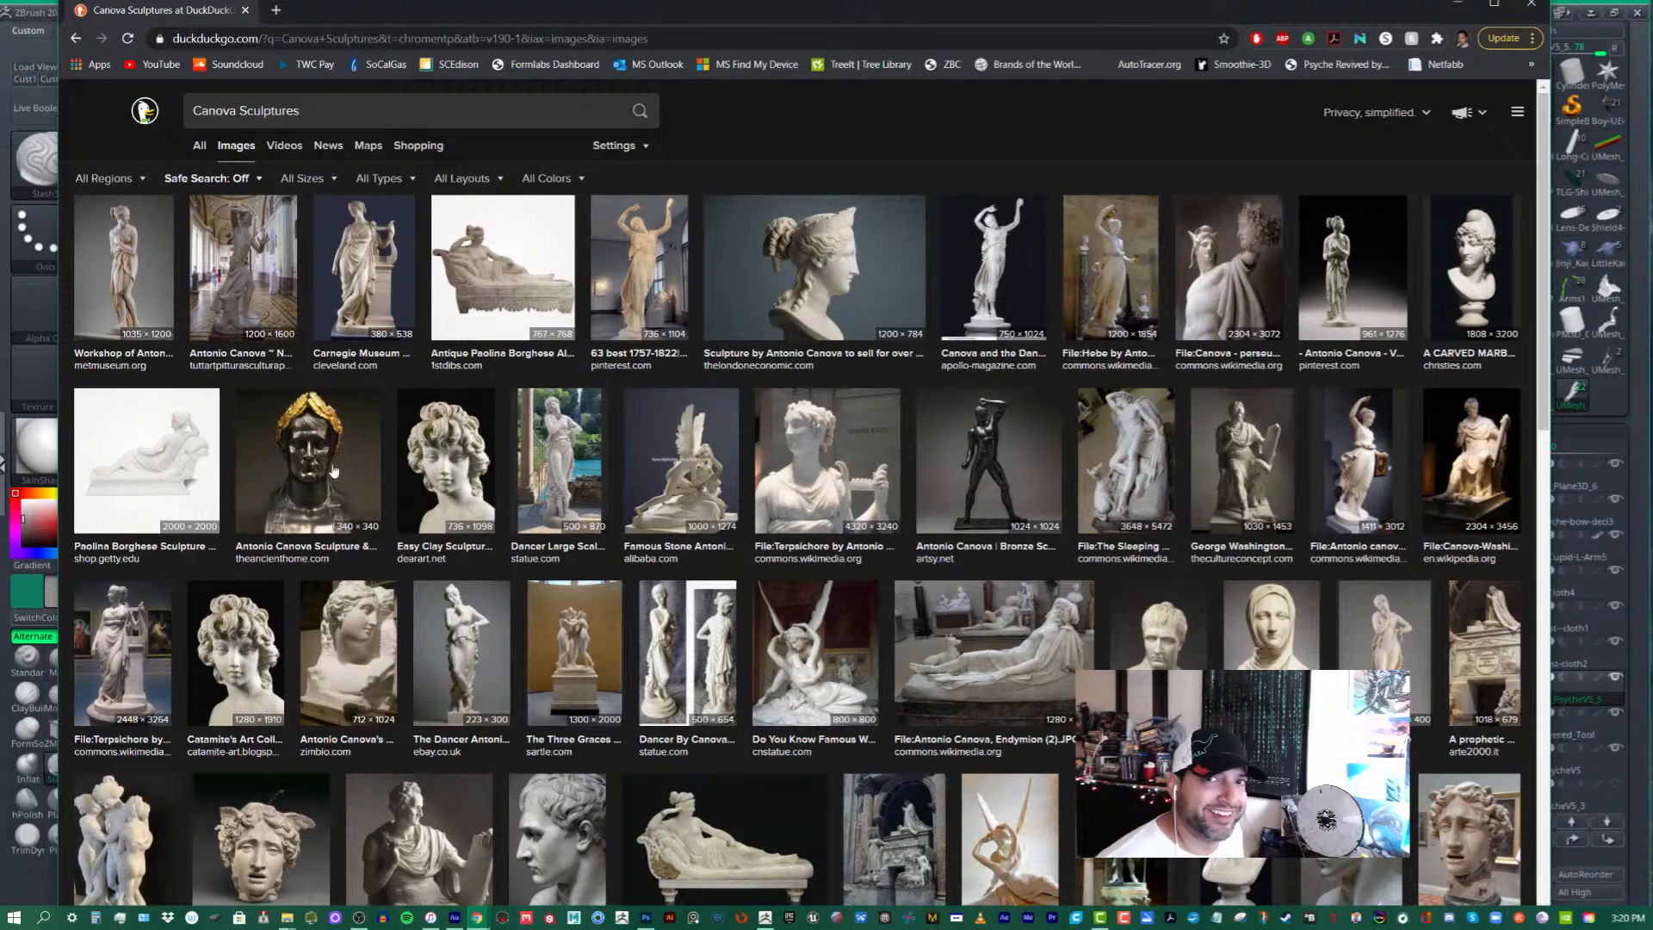
pyautogui.click(346, 292)
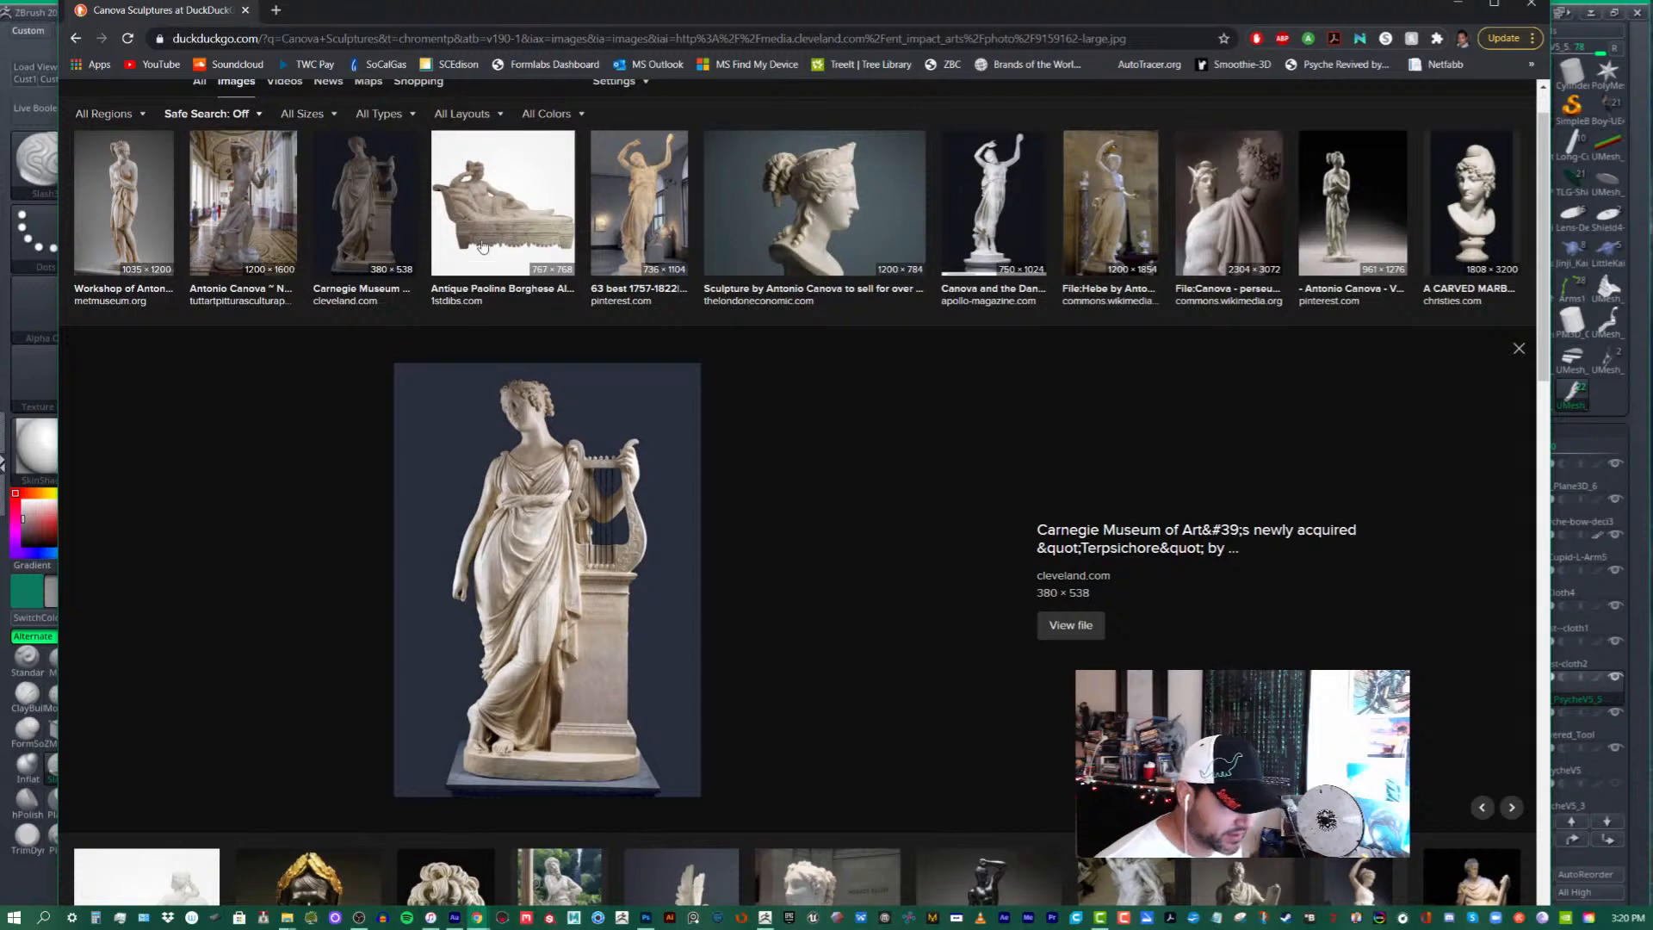
pyautogui.click(640, 243)
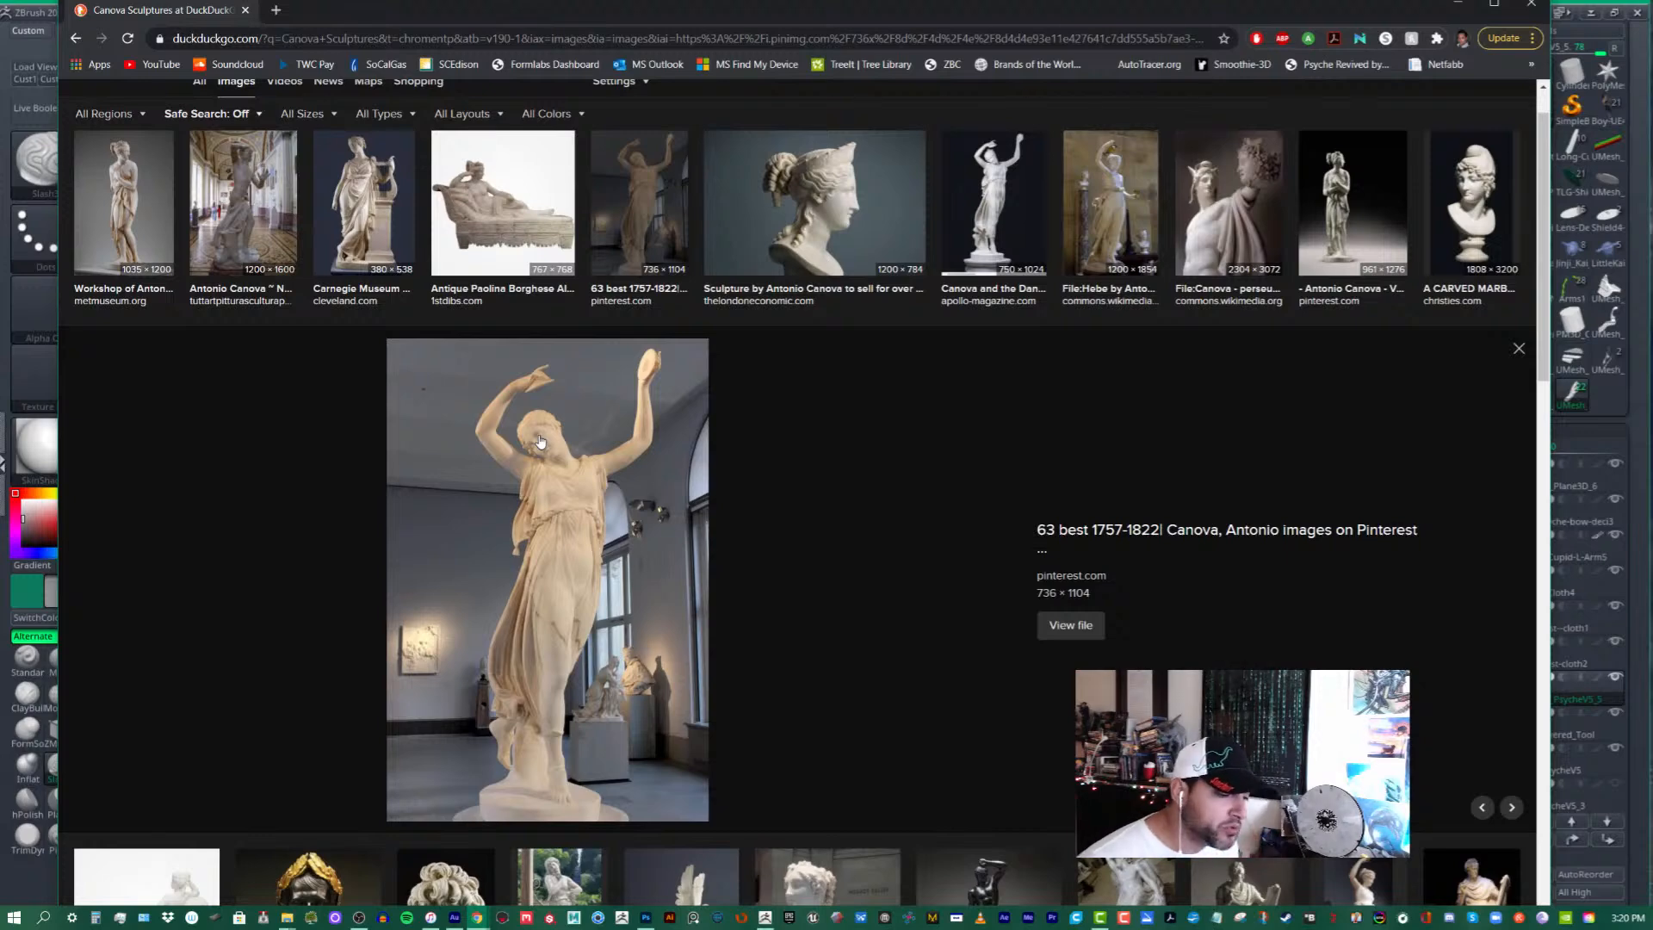
pyautogui.scroll(1, 539, 441)
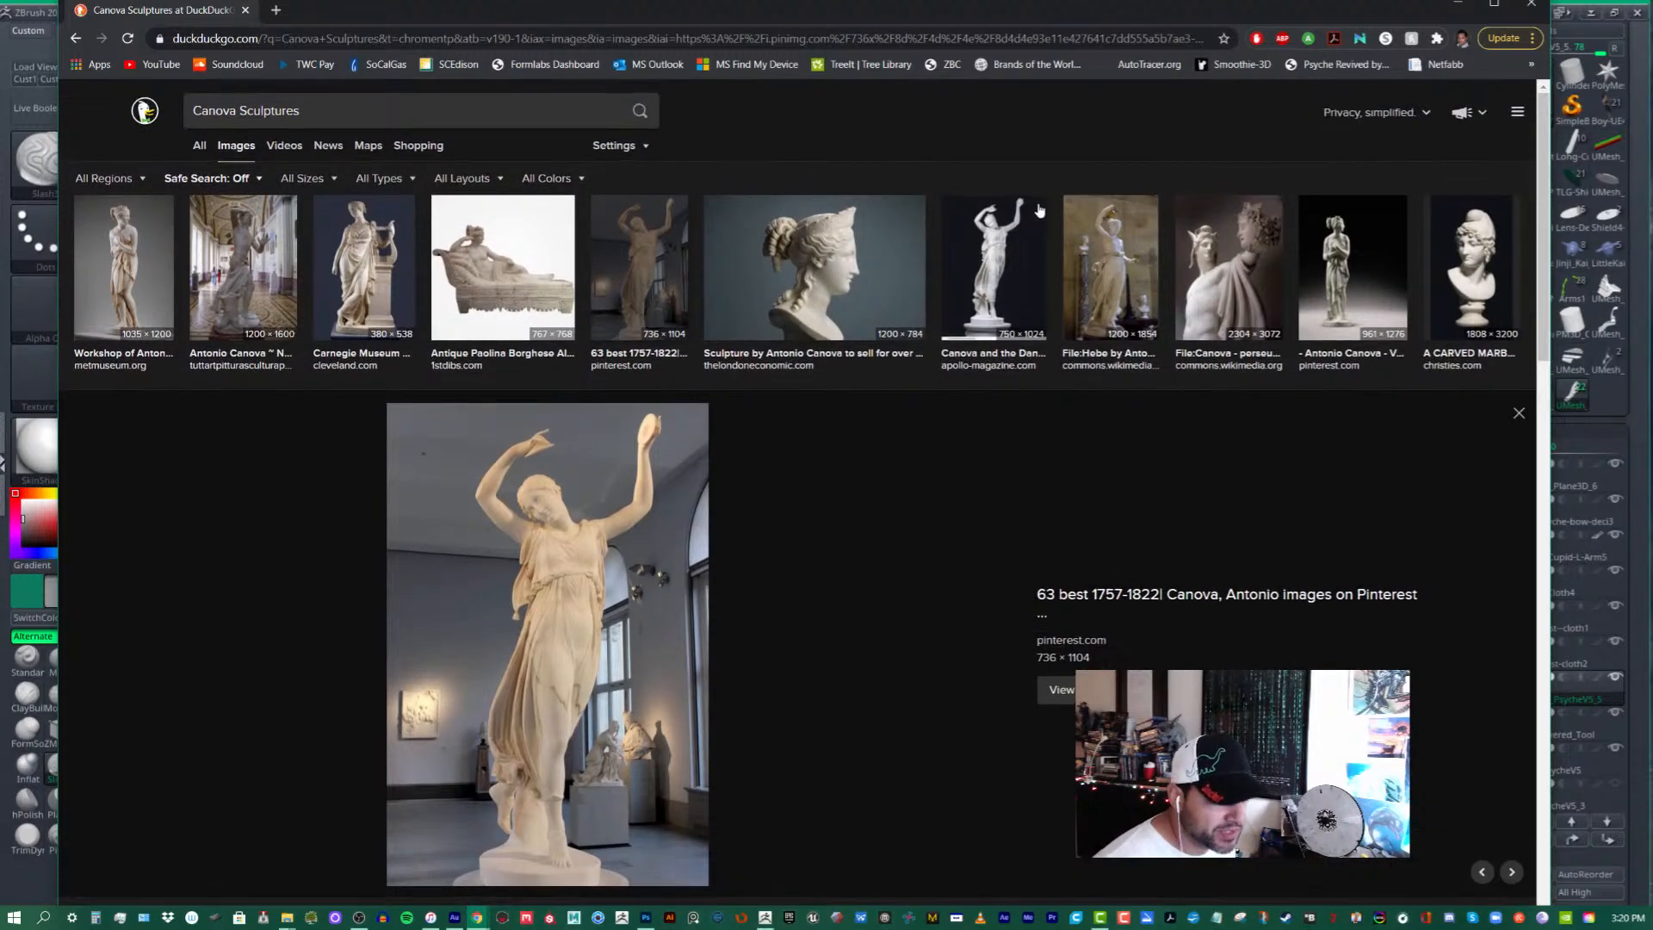
pyautogui.click(1203, 272)
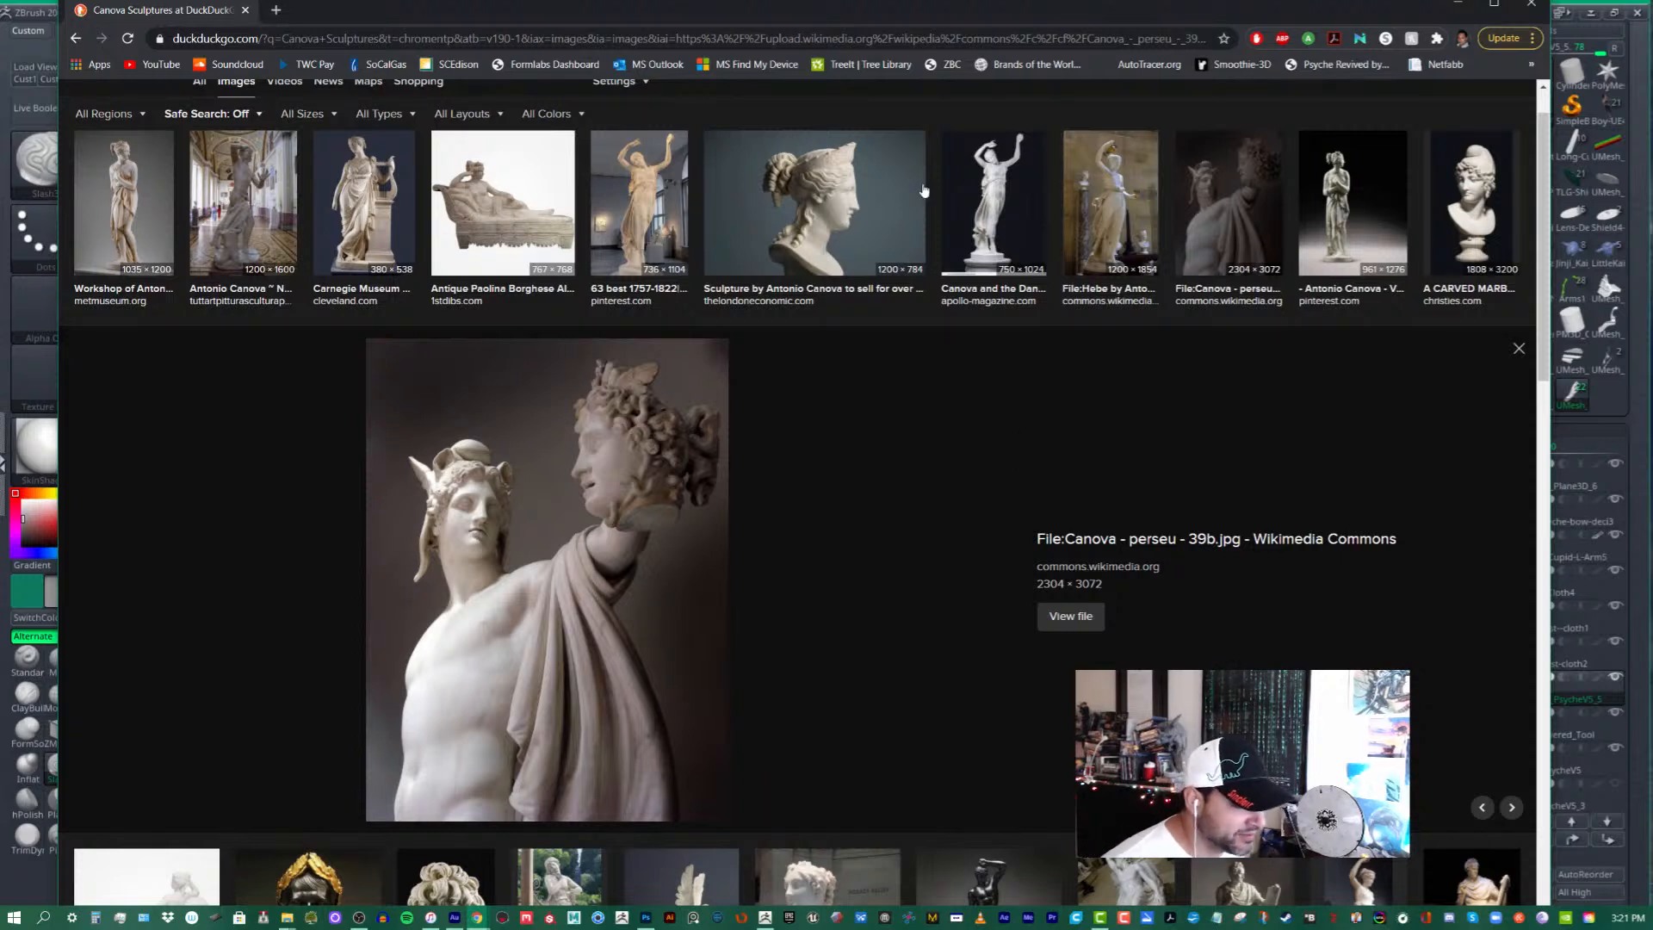
pyautogui.click(863, 217)
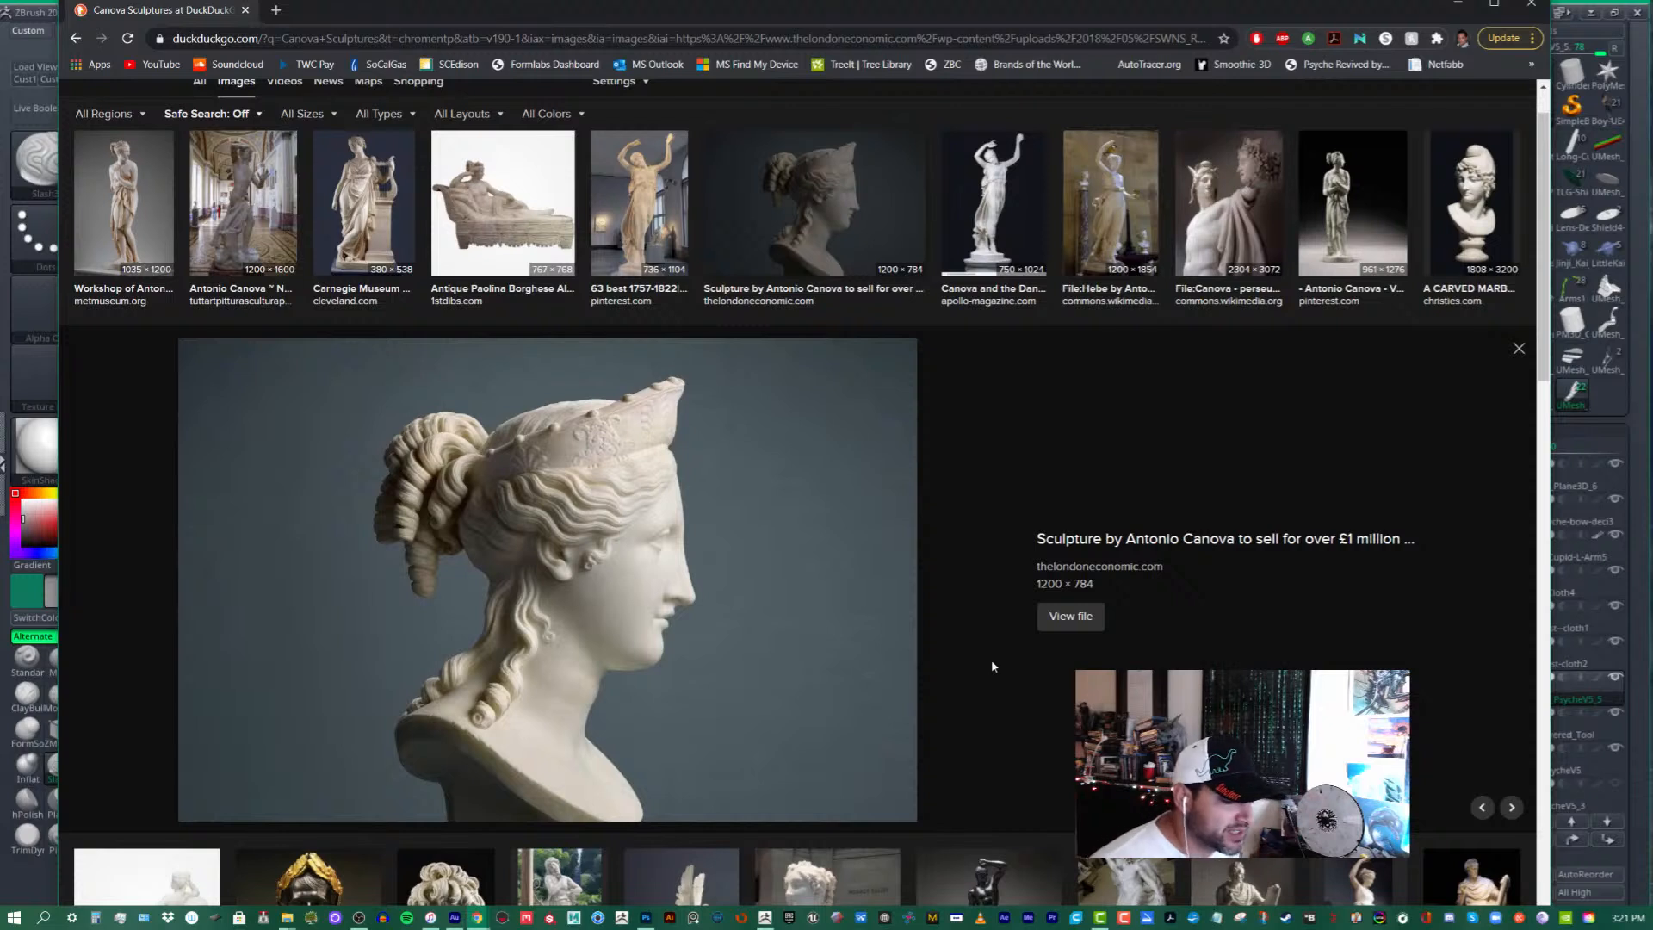
pyautogui.click(1447, 230)
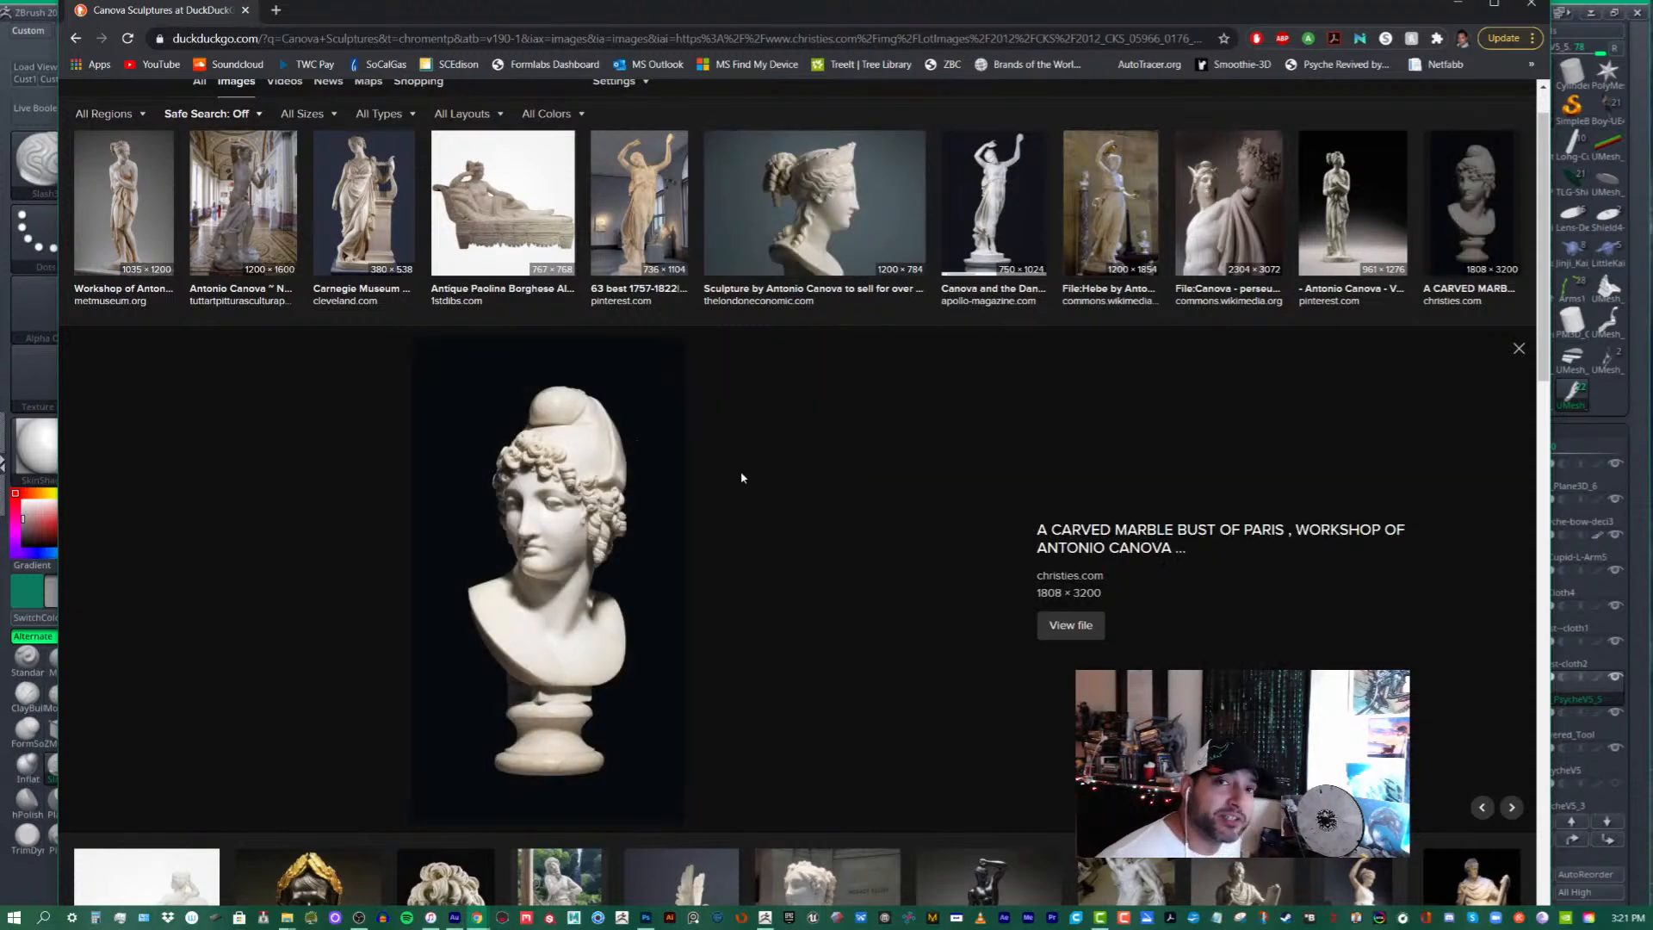
pyautogui.click(236, 175)
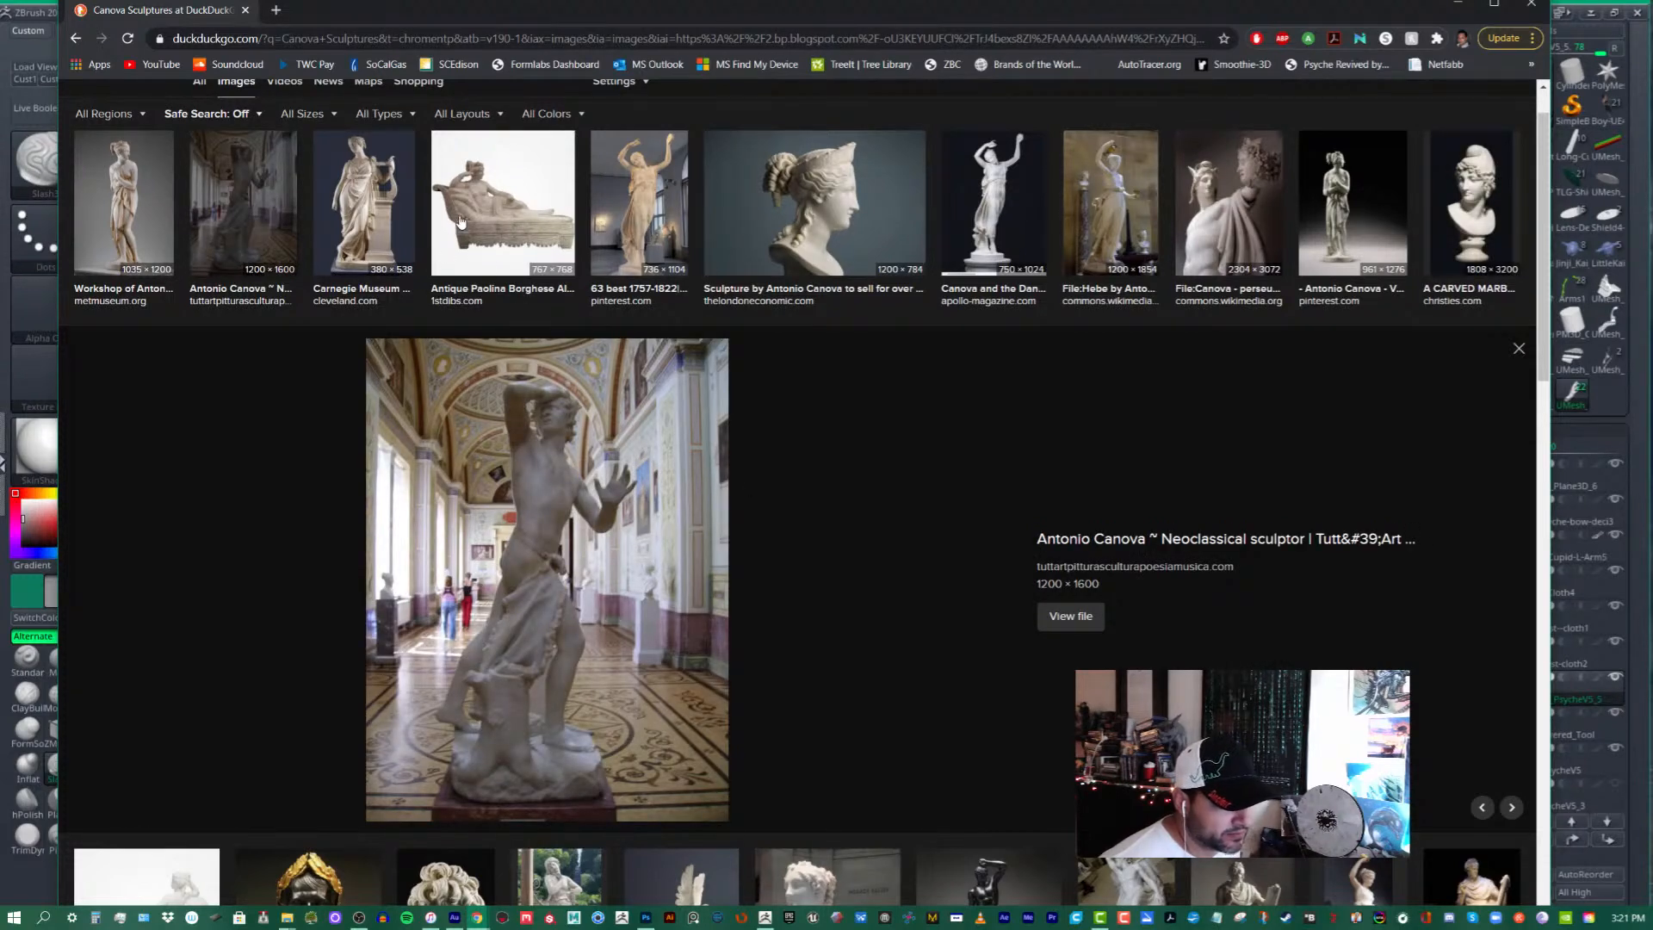
# - Preview sculptures in the second row of Canova results, including the curly-haired portrait bust, the Dancer and George Washington
pyautogui.scroll(-7, 890, 327)
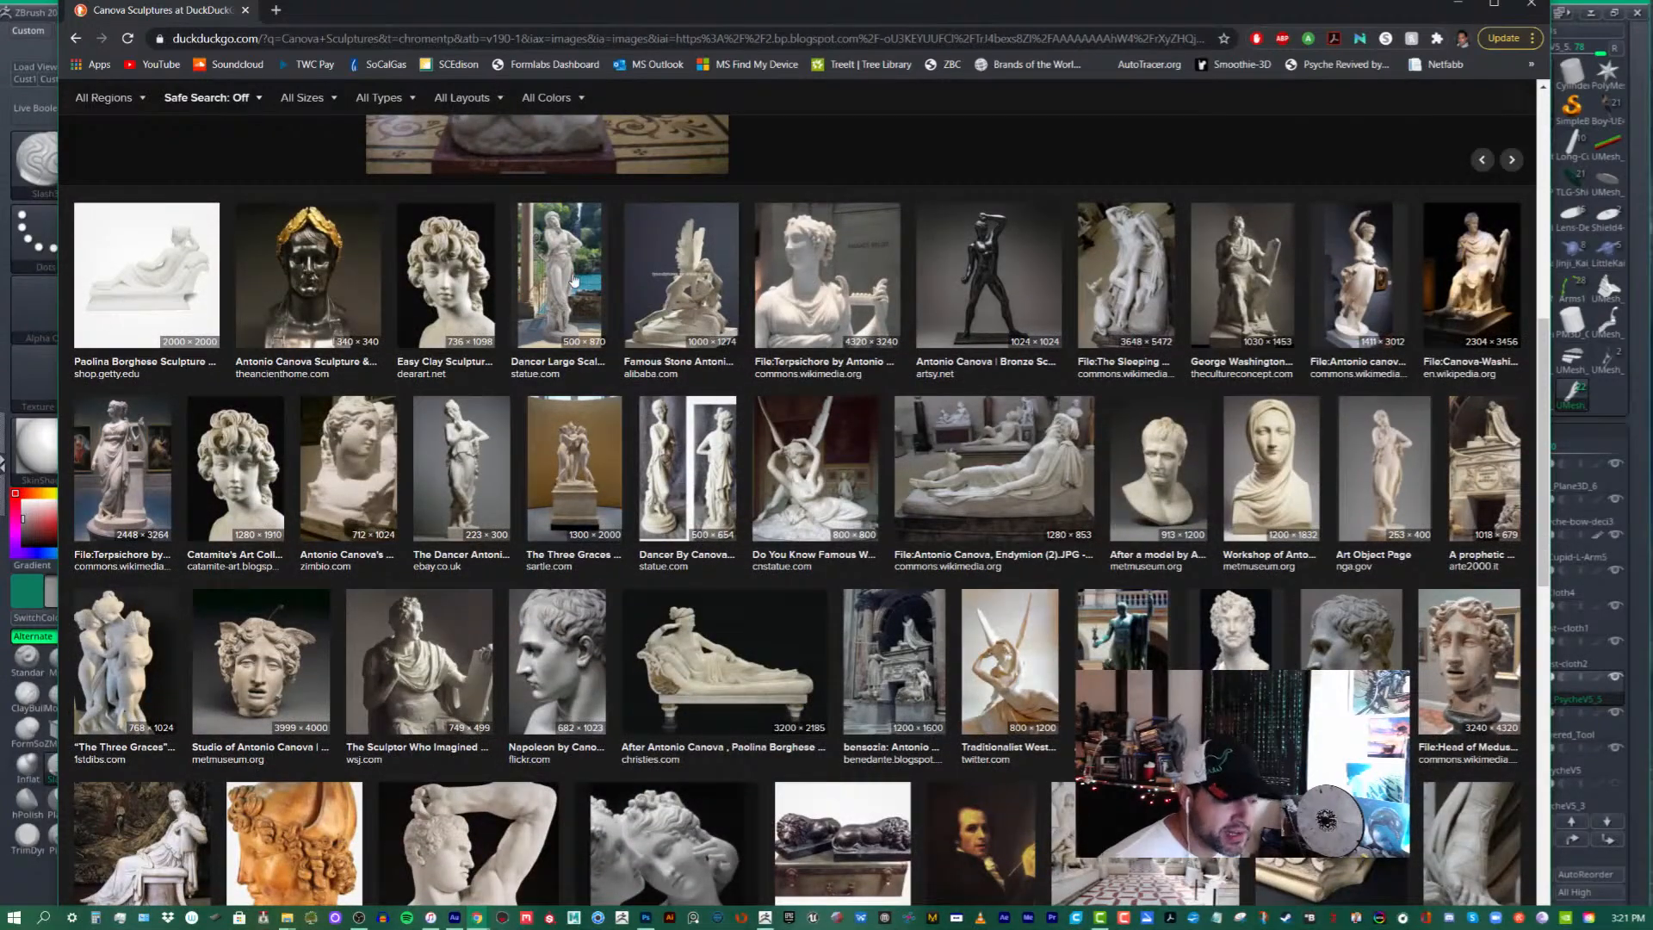
pyautogui.click(440, 277)
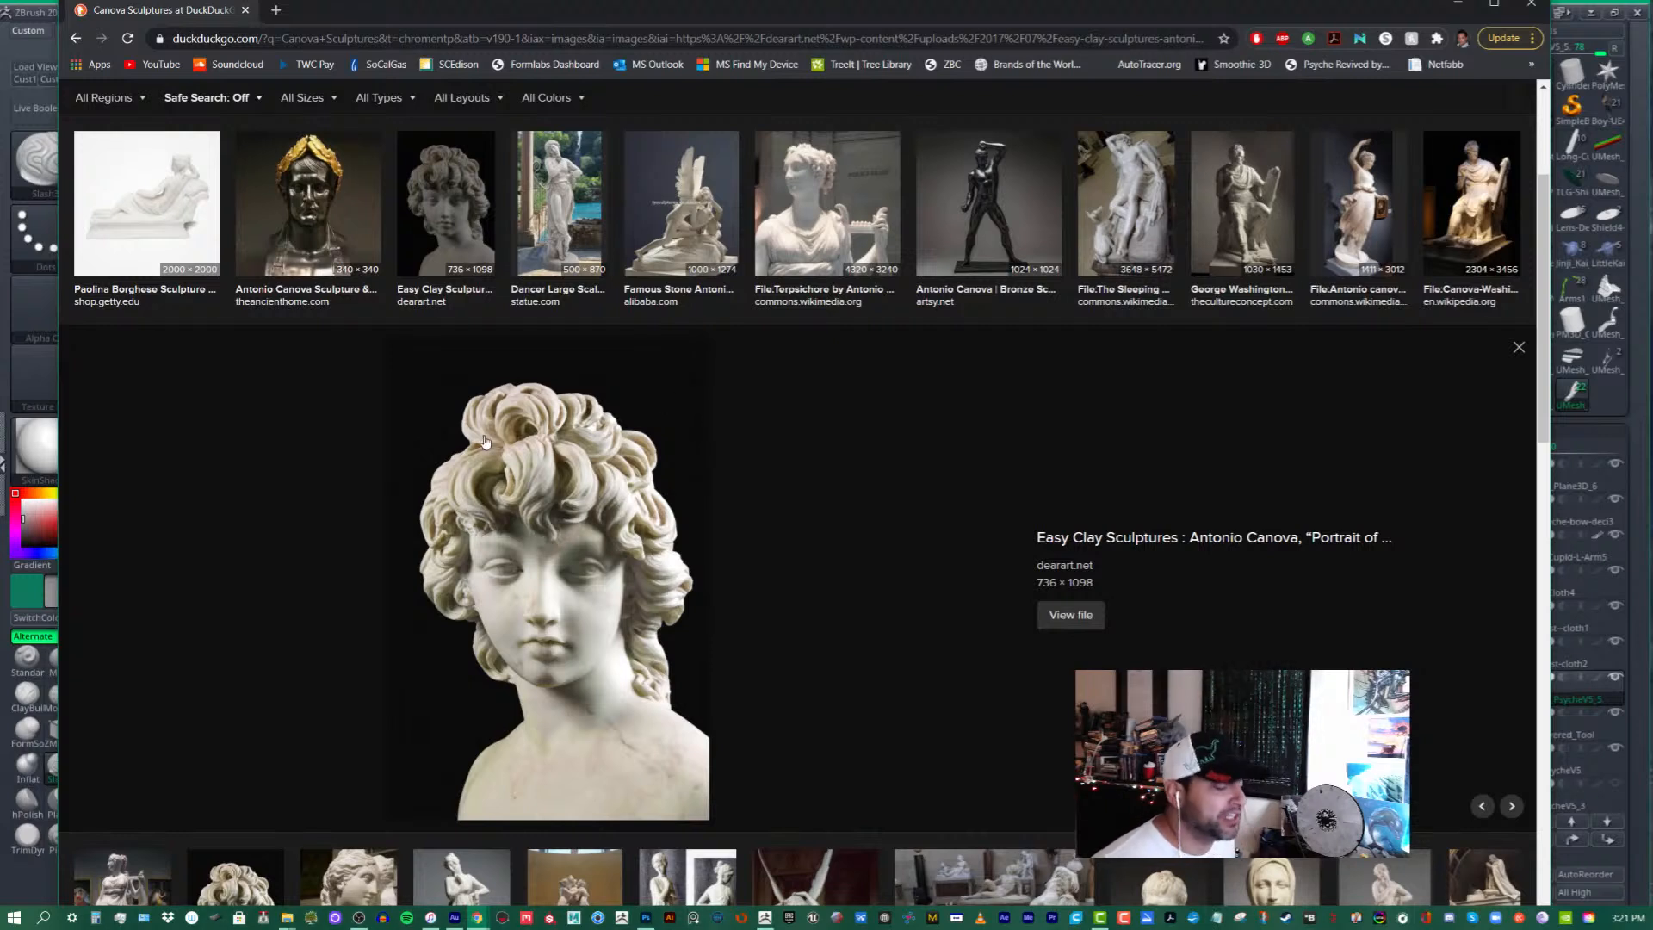
pyautogui.click(324, 214)
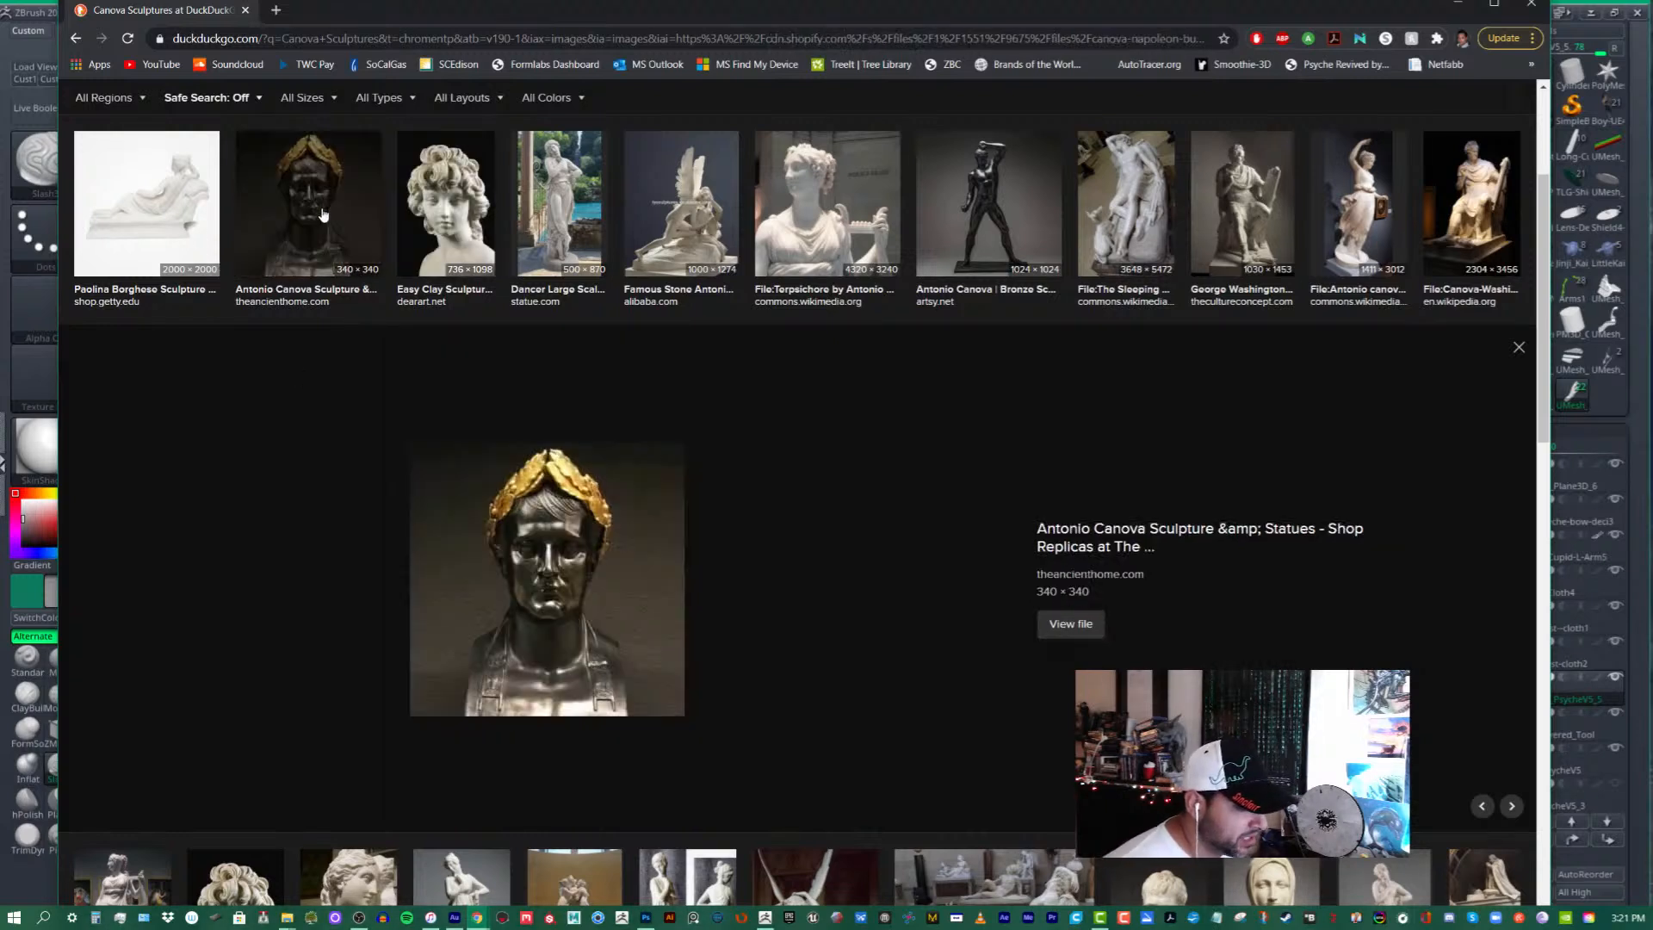
pyautogui.click(575, 216)
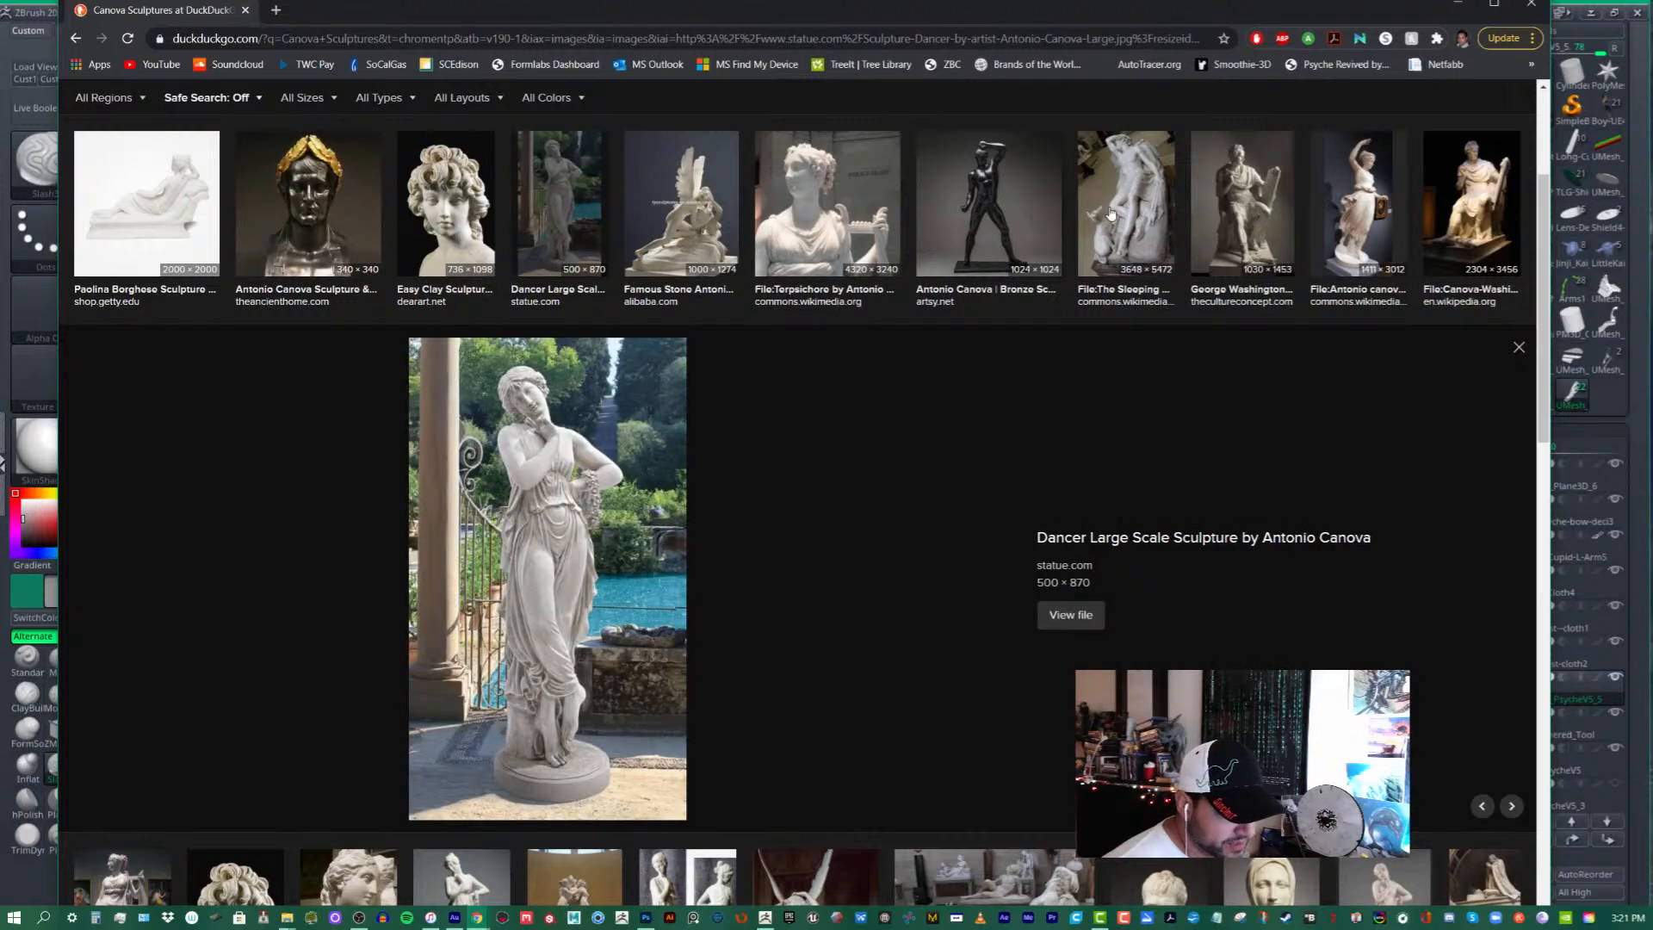
pyautogui.click(1212, 191)
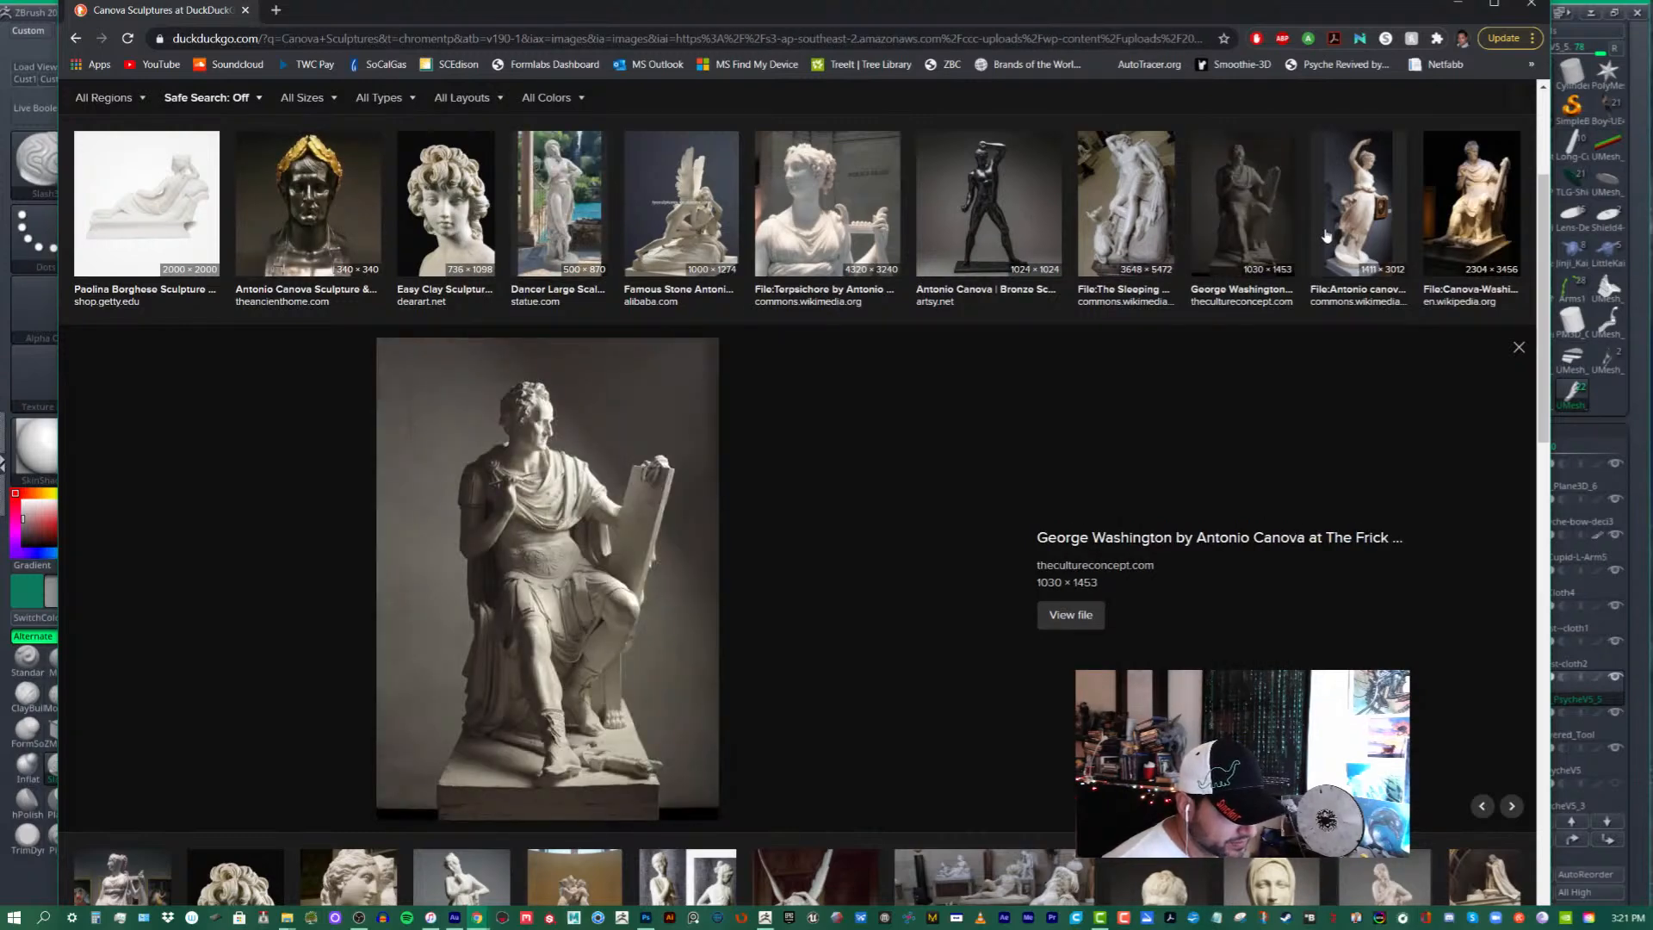
pyautogui.click(1380, 227)
pyautogui.scroll(-6, 985, 370)
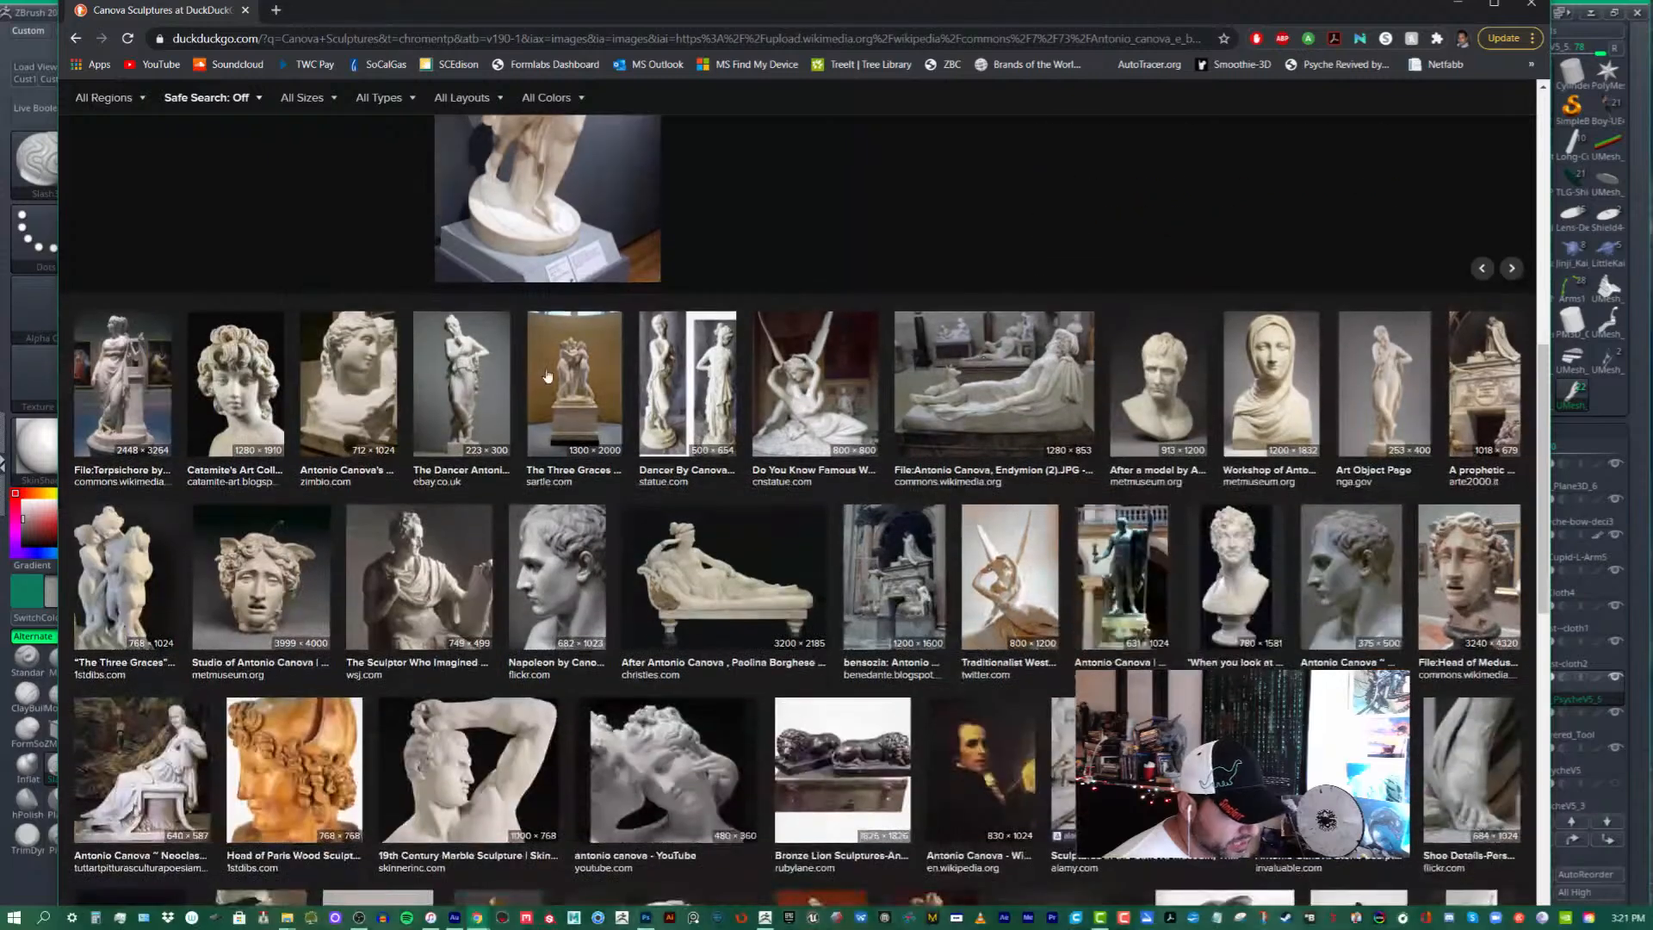
# - Preview the museum-copy Dancer, Endymion and the Bust of Napoleon, and return to the hand model in ZBrush
pyautogui.click(470, 379)
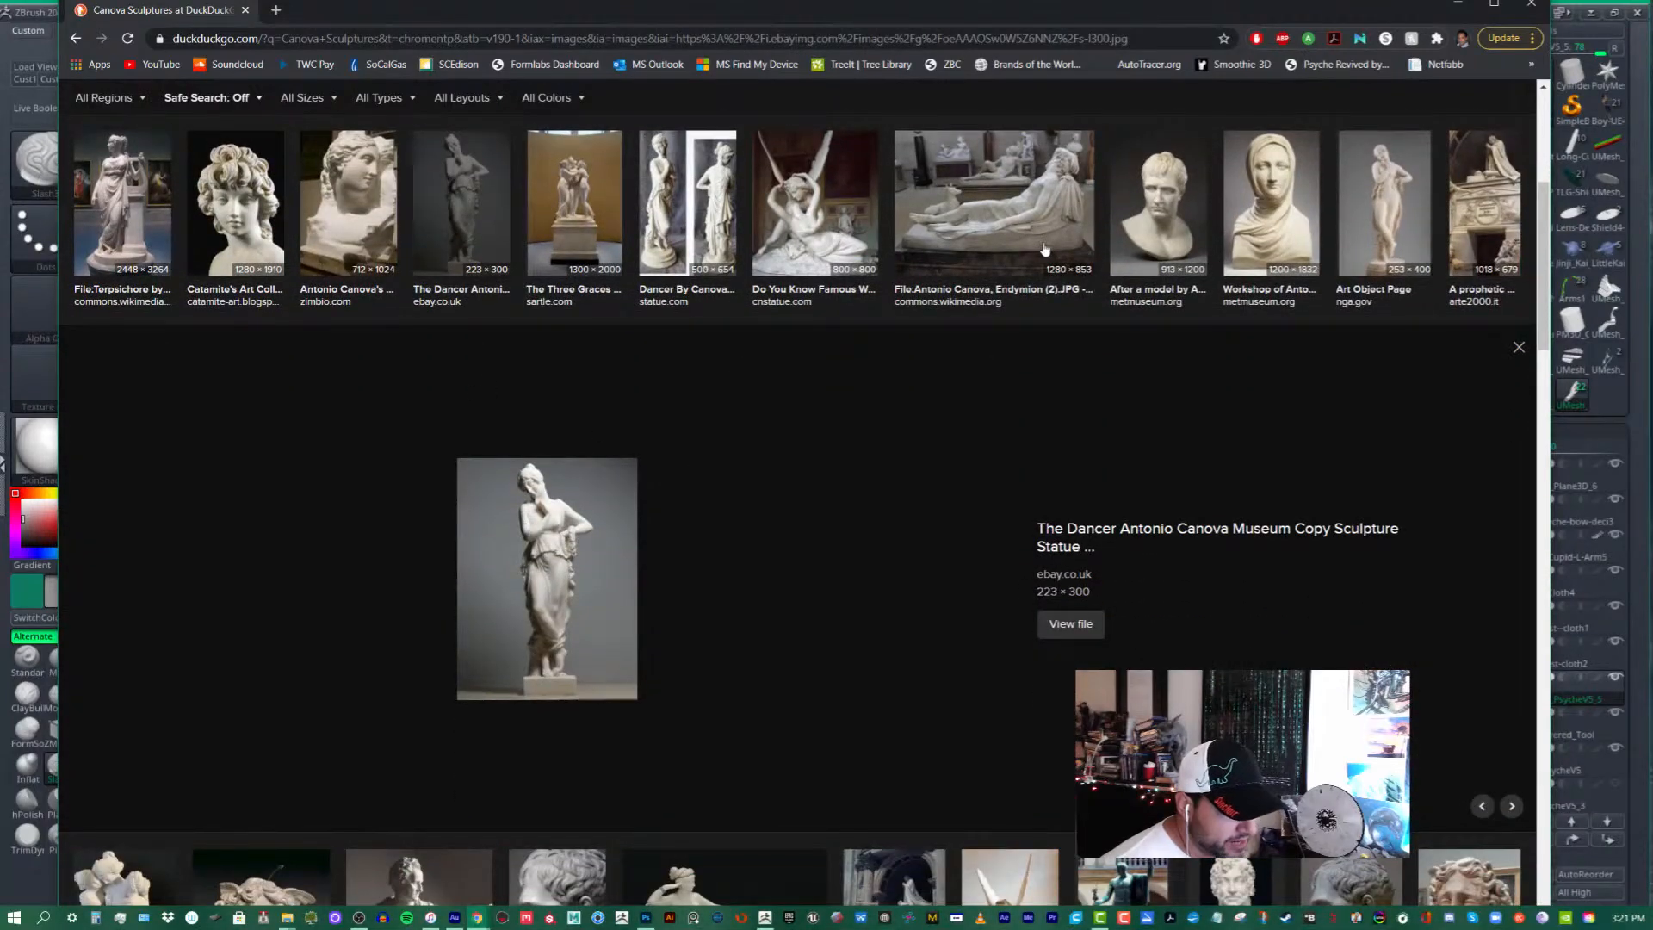
pyautogui.click(991, 225)
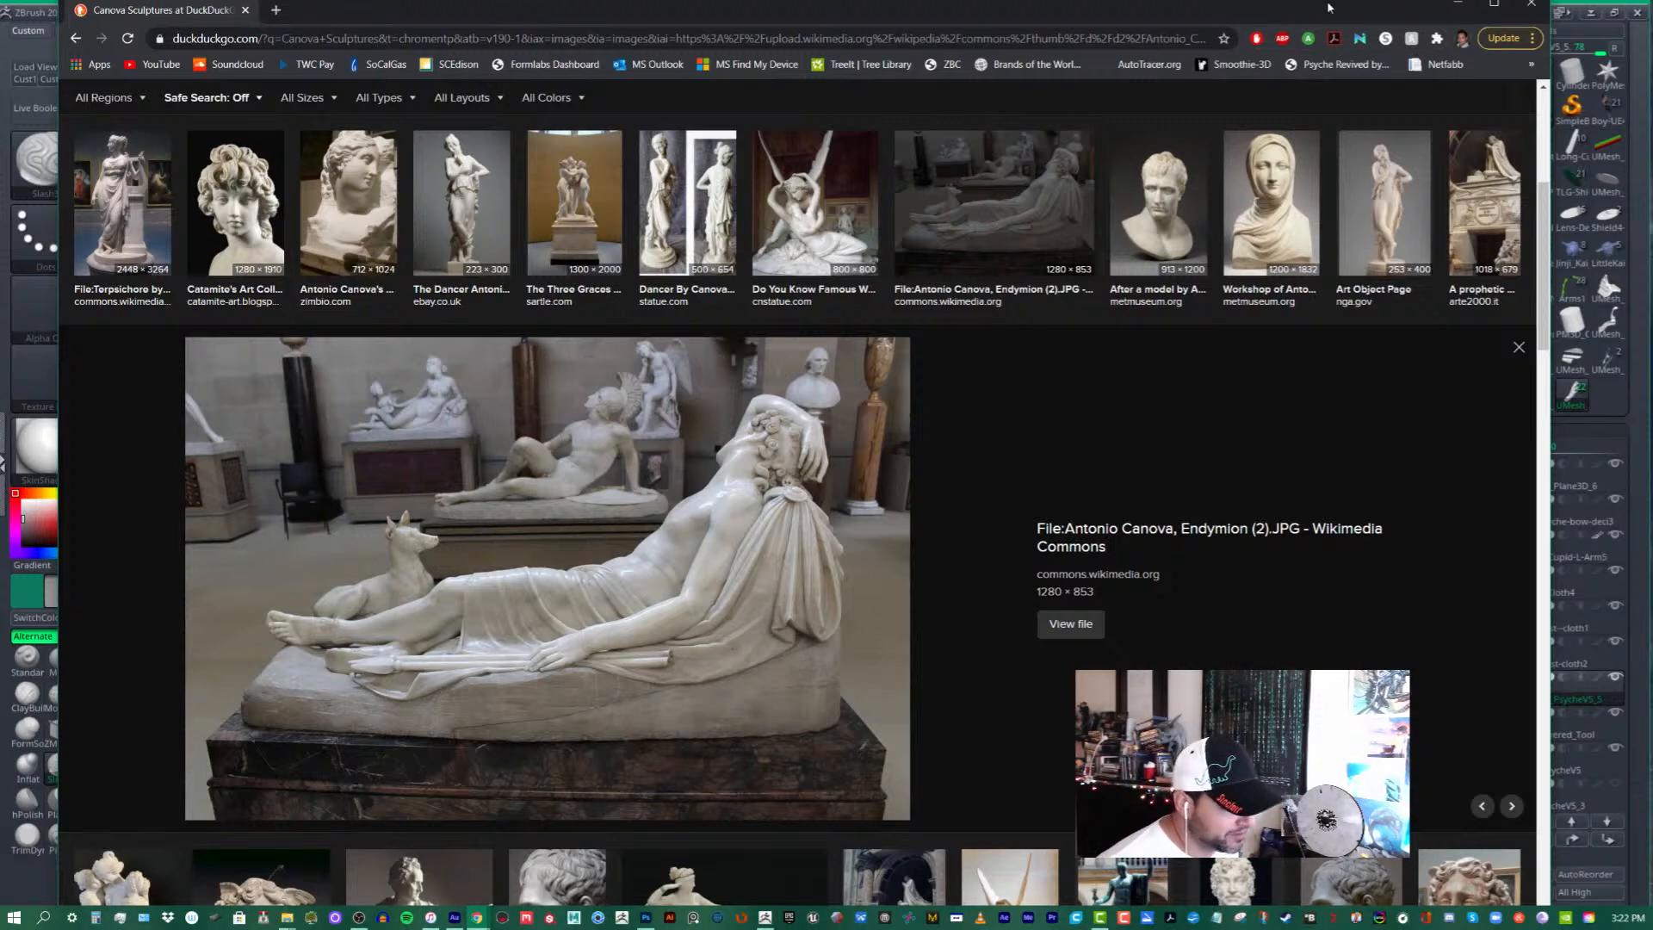
pyautogui.moveTo(1328, 7); pyautogui.dragTo(1333, 25)
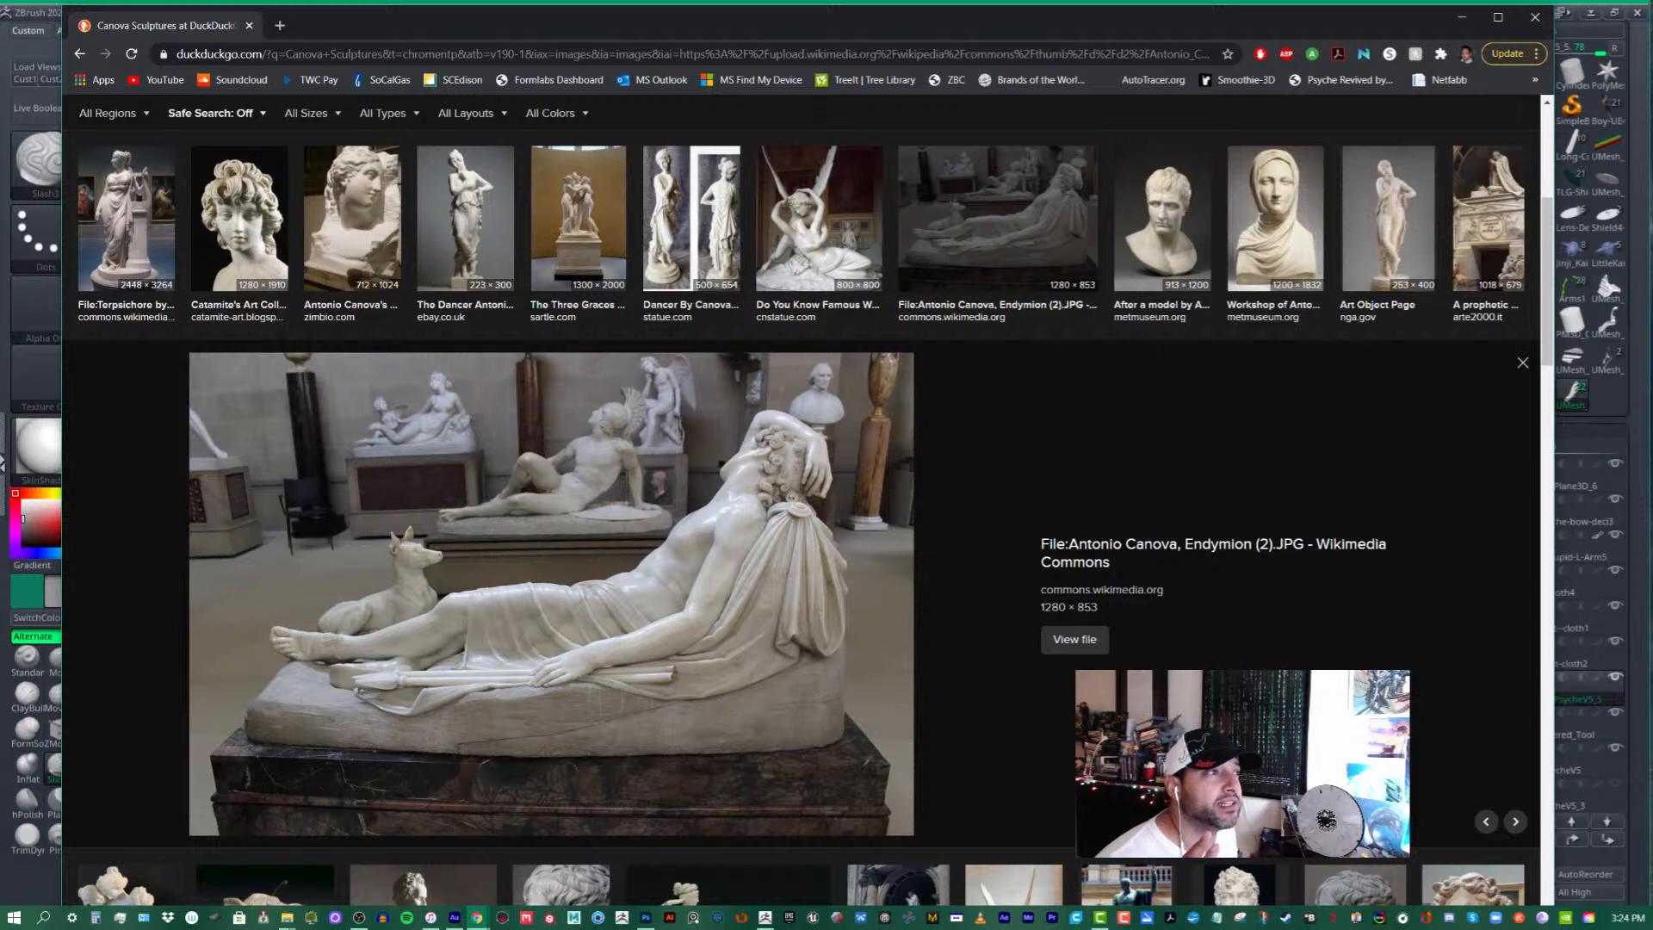
pyautogui.press('Right')
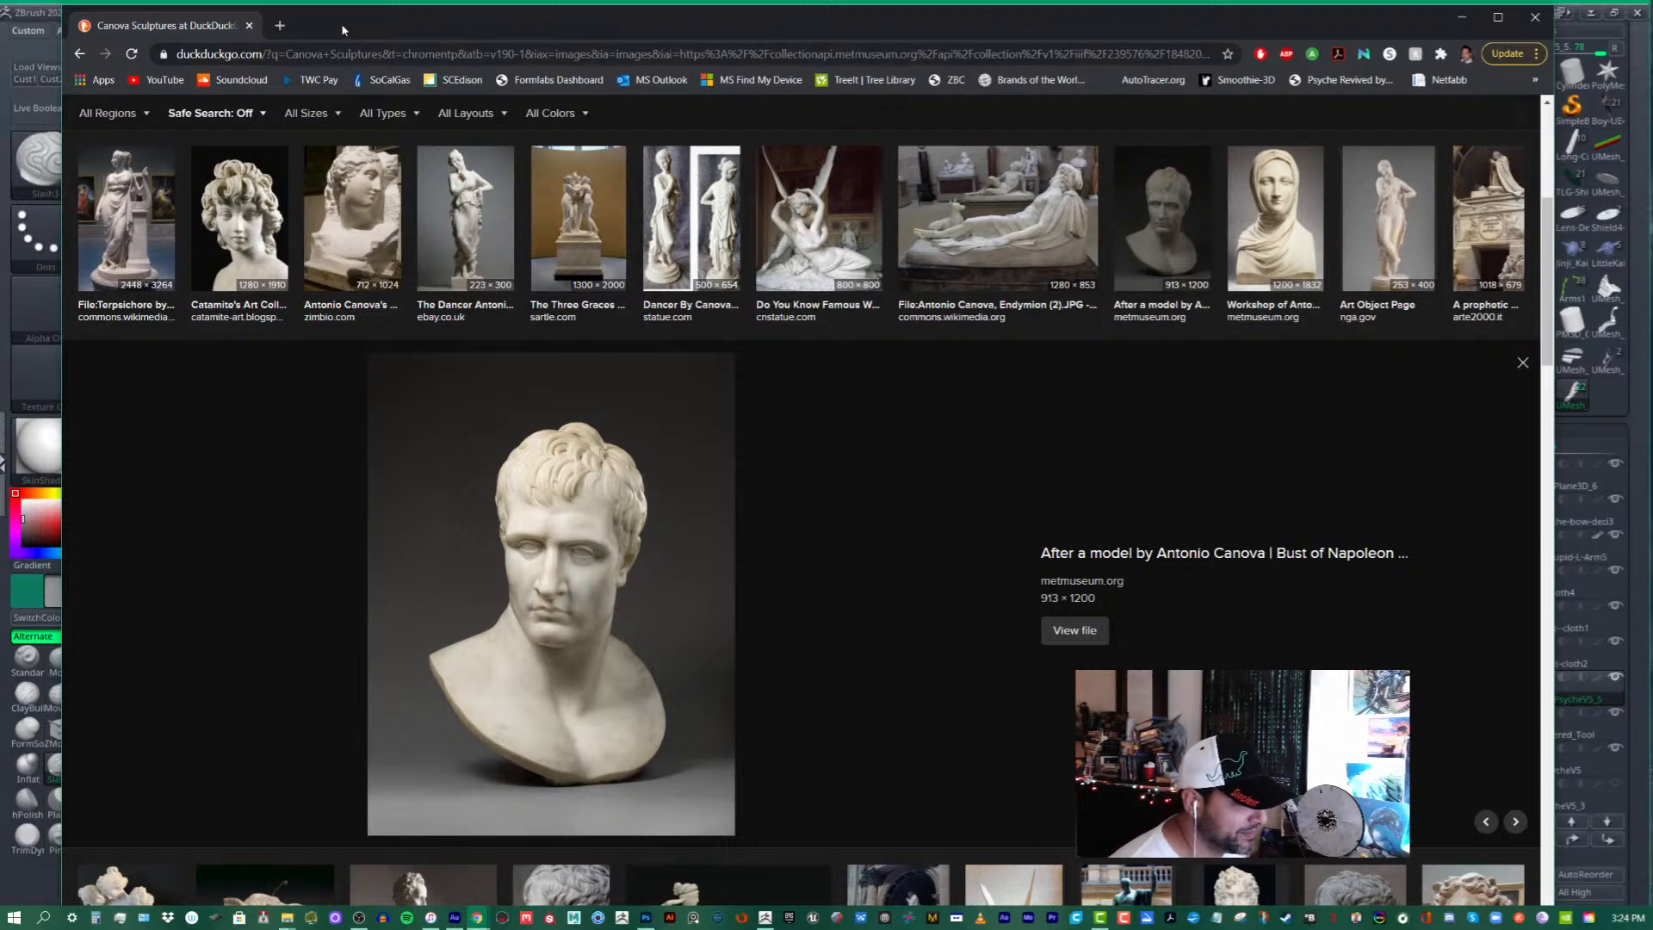
pyautogui.moveTo(343, 30); pyautogui.dragTo(1652, 33)
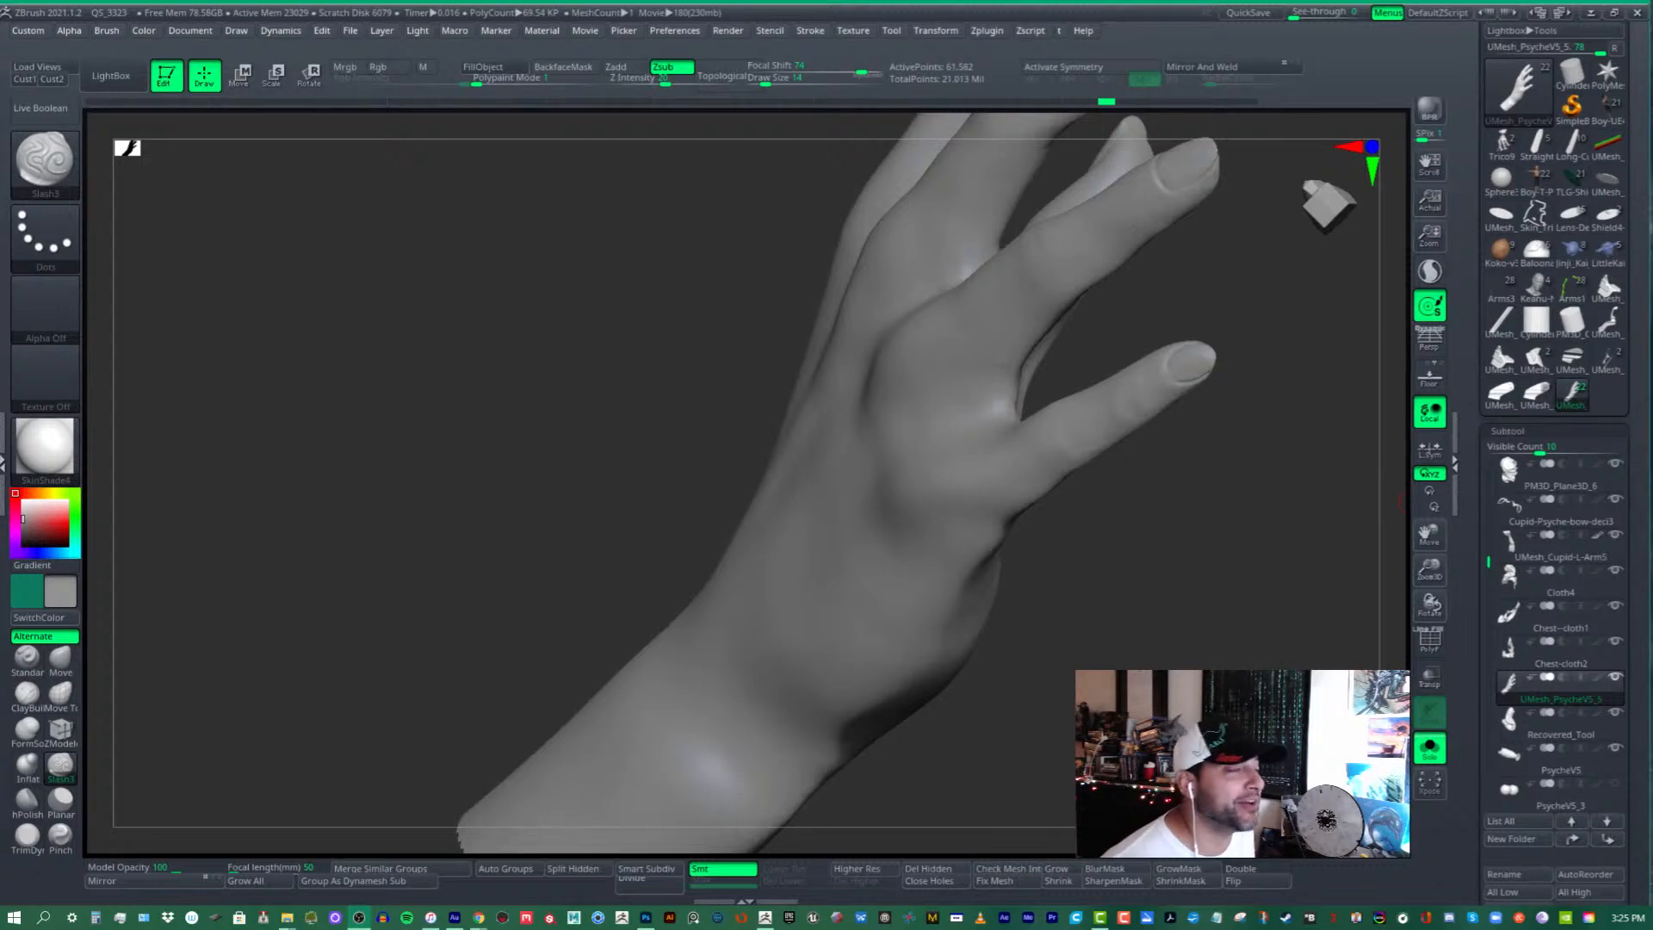
# - Examine the sculpted hand's palm, finger forms and wrist from several angles
pyautogui.moveTo(1306, 526); pyautogui.dragTo(1202, 626)
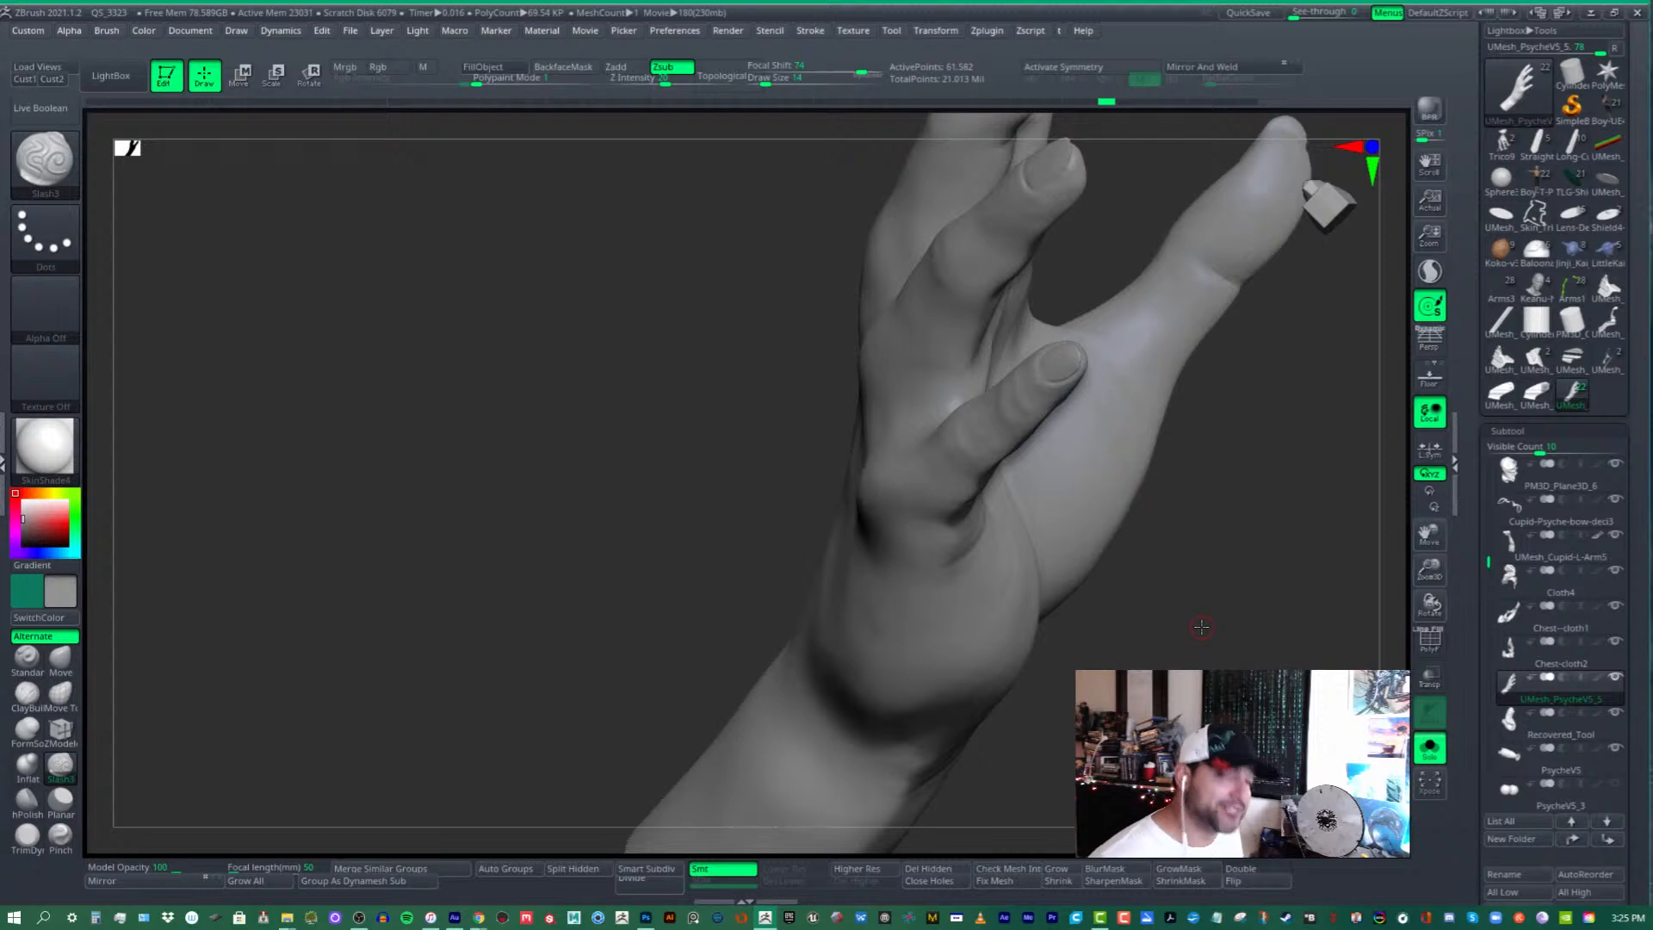
pyautogui.moveTo(1033, 560)
pyautogui.mouseDown()
pyautogui.moveTo(990, 482)
pyautogui.moveTo(950, 532)
pyautogui.moveTo(953, 576)
pyautogui.mouseUp()
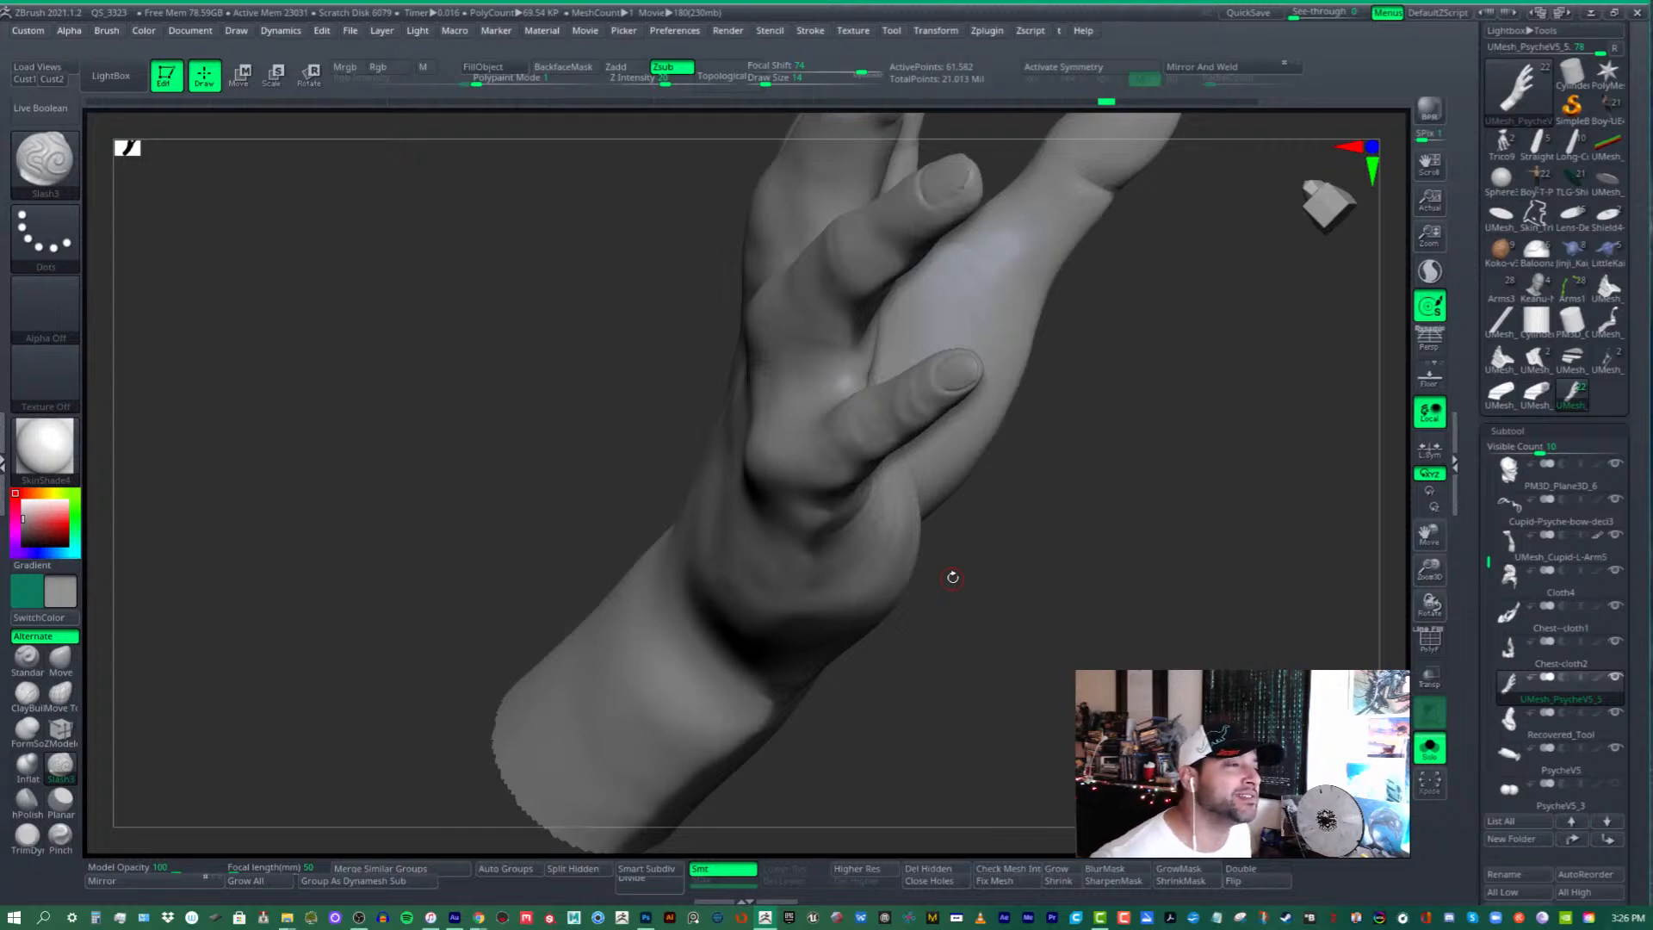
pyautogui.moveTo(952, 577); pyautogui.dragTo(848, 359)
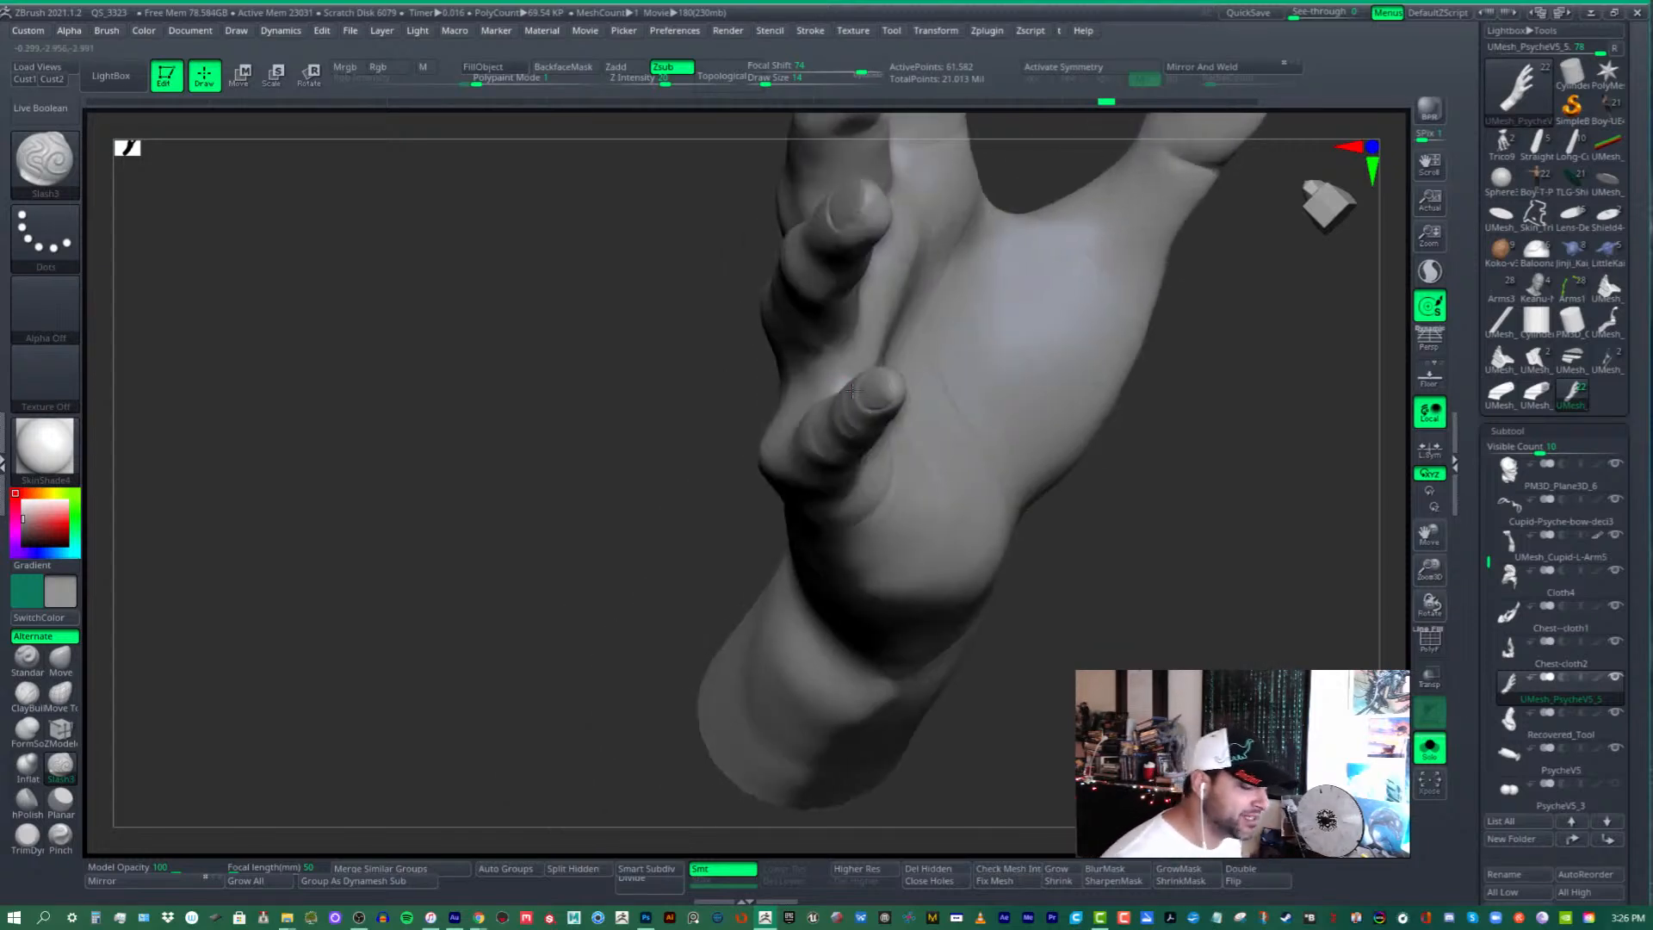
pyautogui.keyDown('alt'); pyautogui.moveTo(985, 427); pyautogui.dragTo(949, 448, button='right'); pyautogui.keyUp('alt')
pyautogui.moveTo(902, 392); pyautogui.dragTo(949, 459)
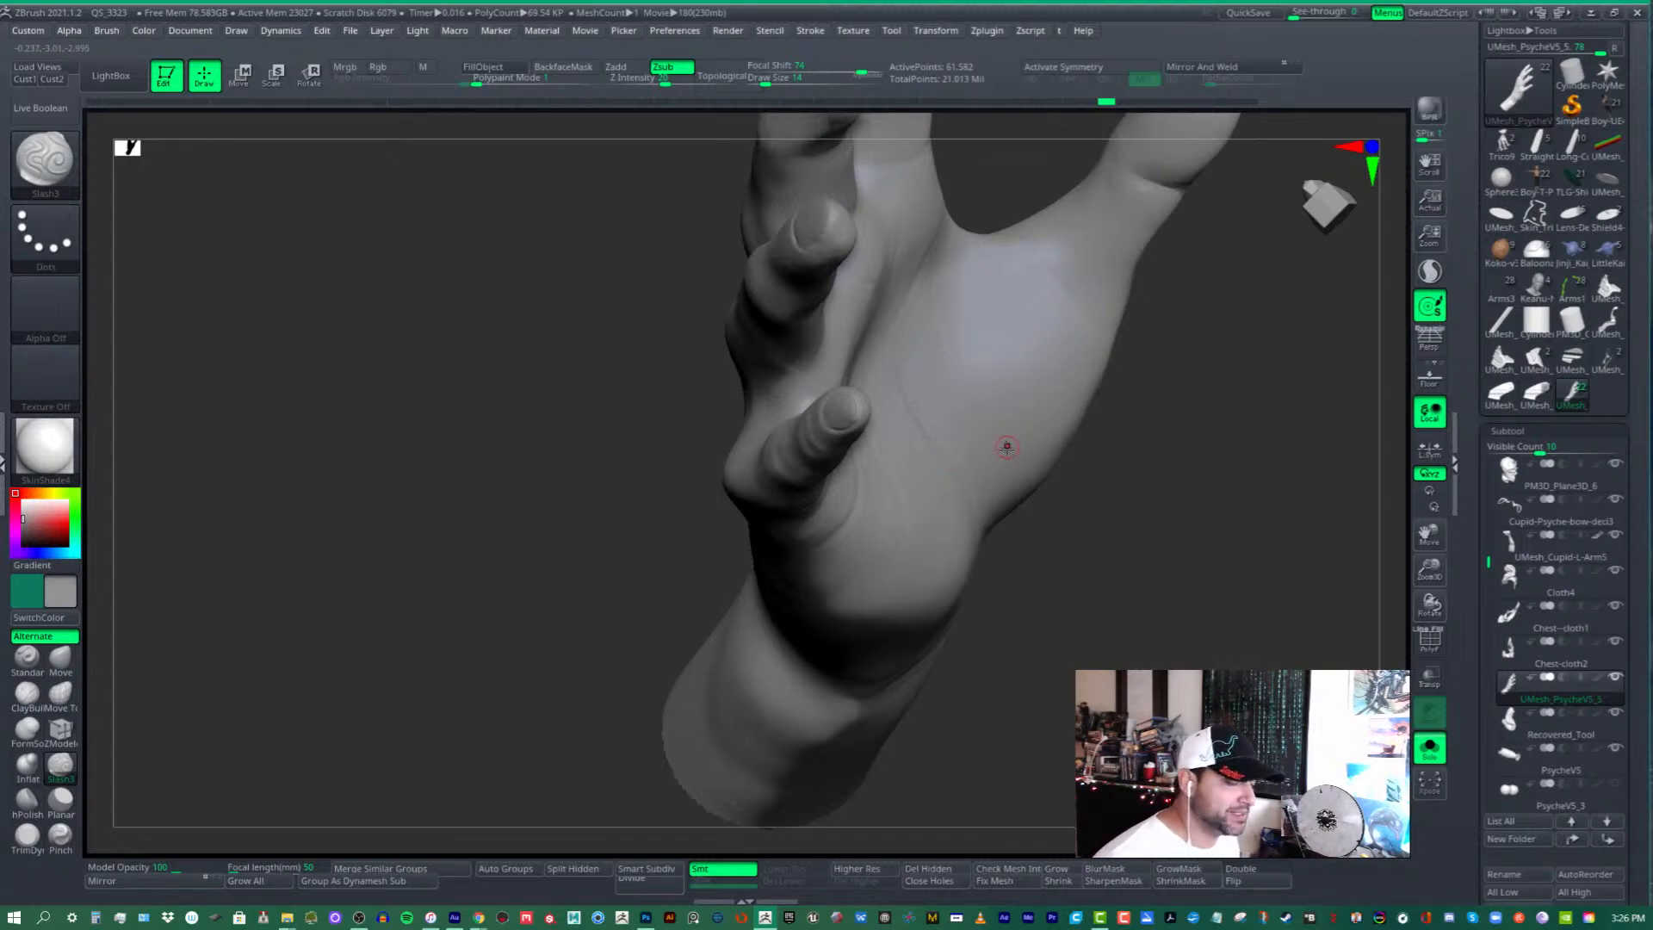
pyautogui.moveTo(1004, 450); pyautogui.dragTo(857, 447, button='right')
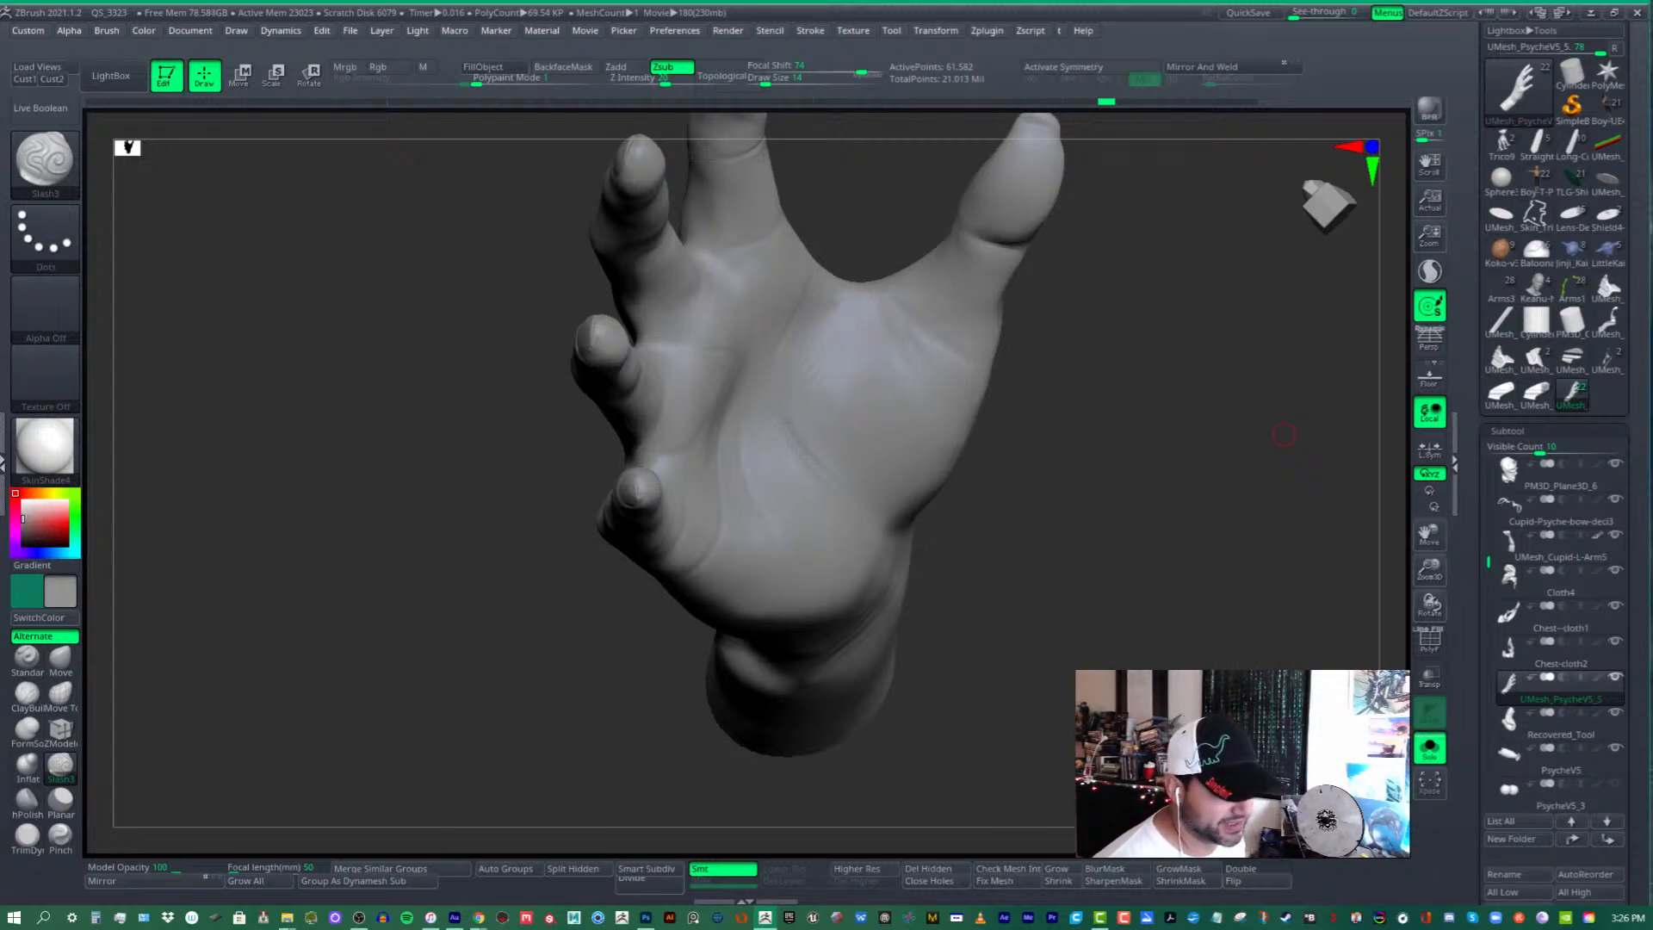
pyautogui.moveTo(1052, 634); pyautogui.dragTo(1076, 603)
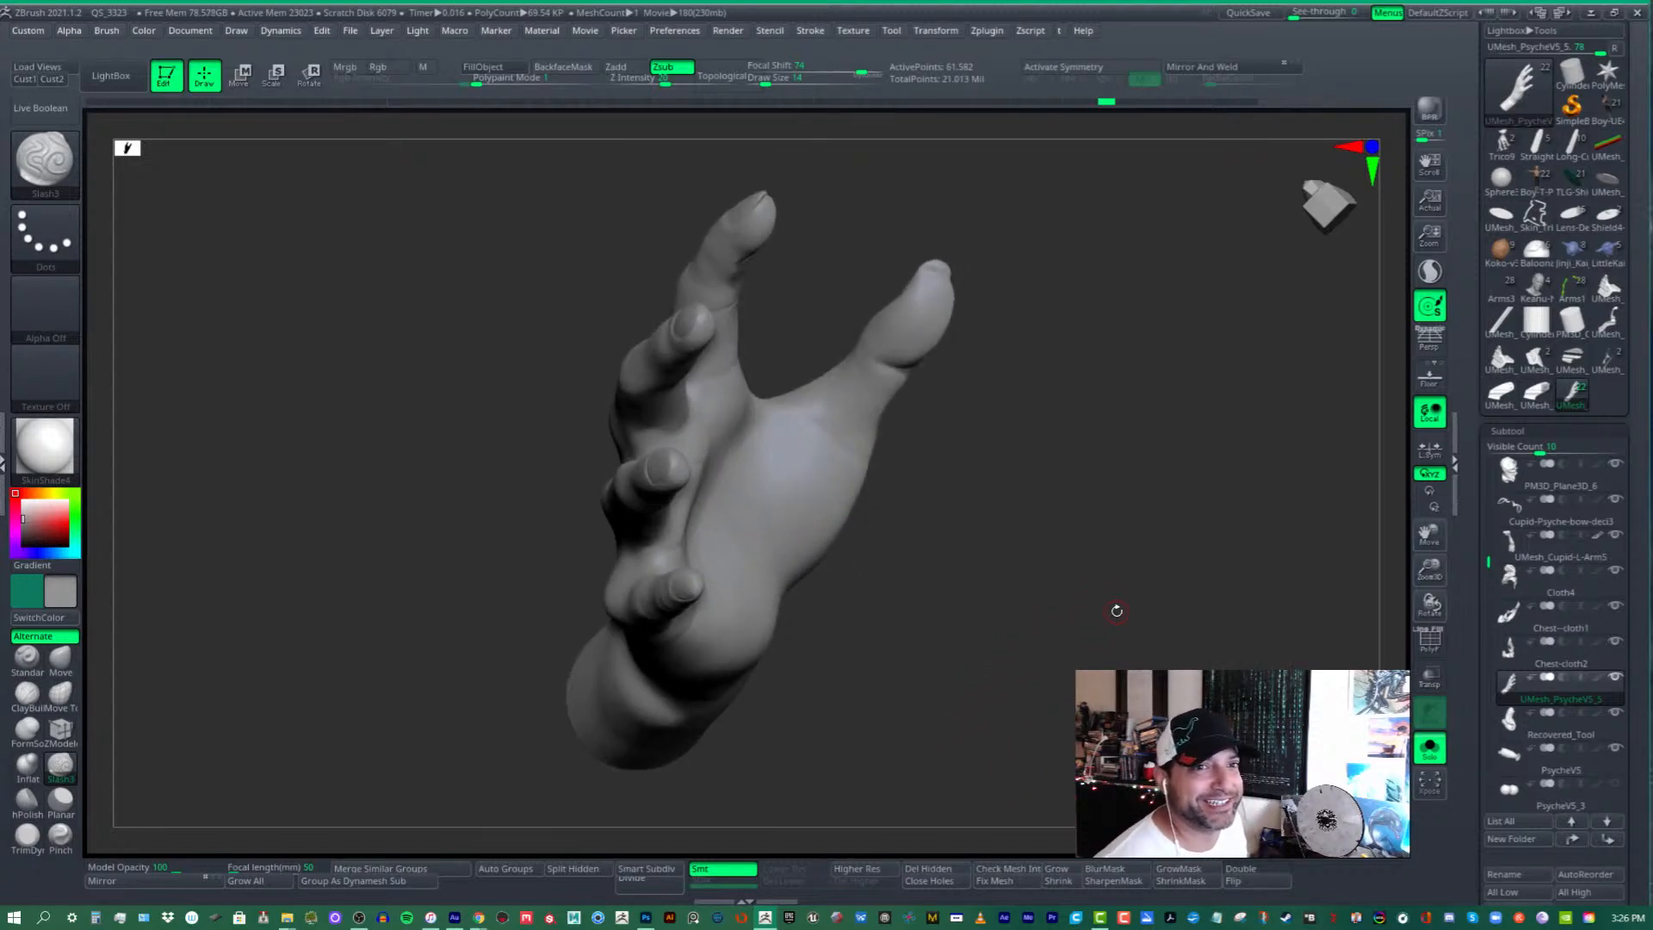
pyautogui.moveTo(1125, 568); pyautogui.dragTo(1080, 592)
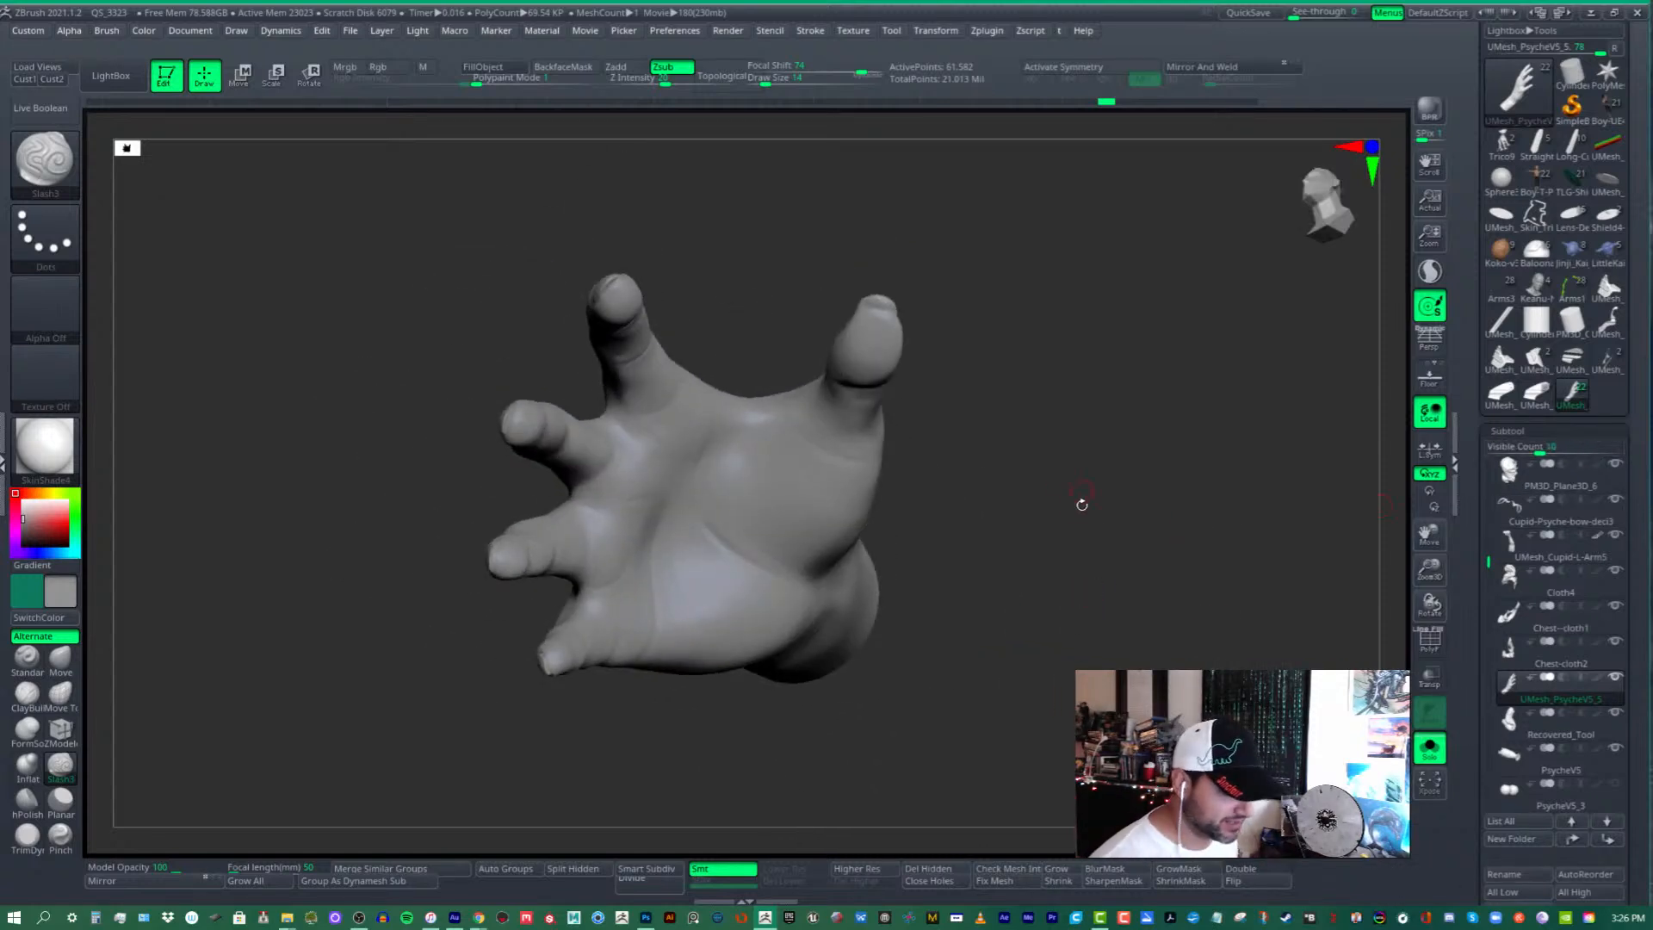
pyautogui.moveTo(818, 501); pyautogui.dragTo(830, 499, button='right')
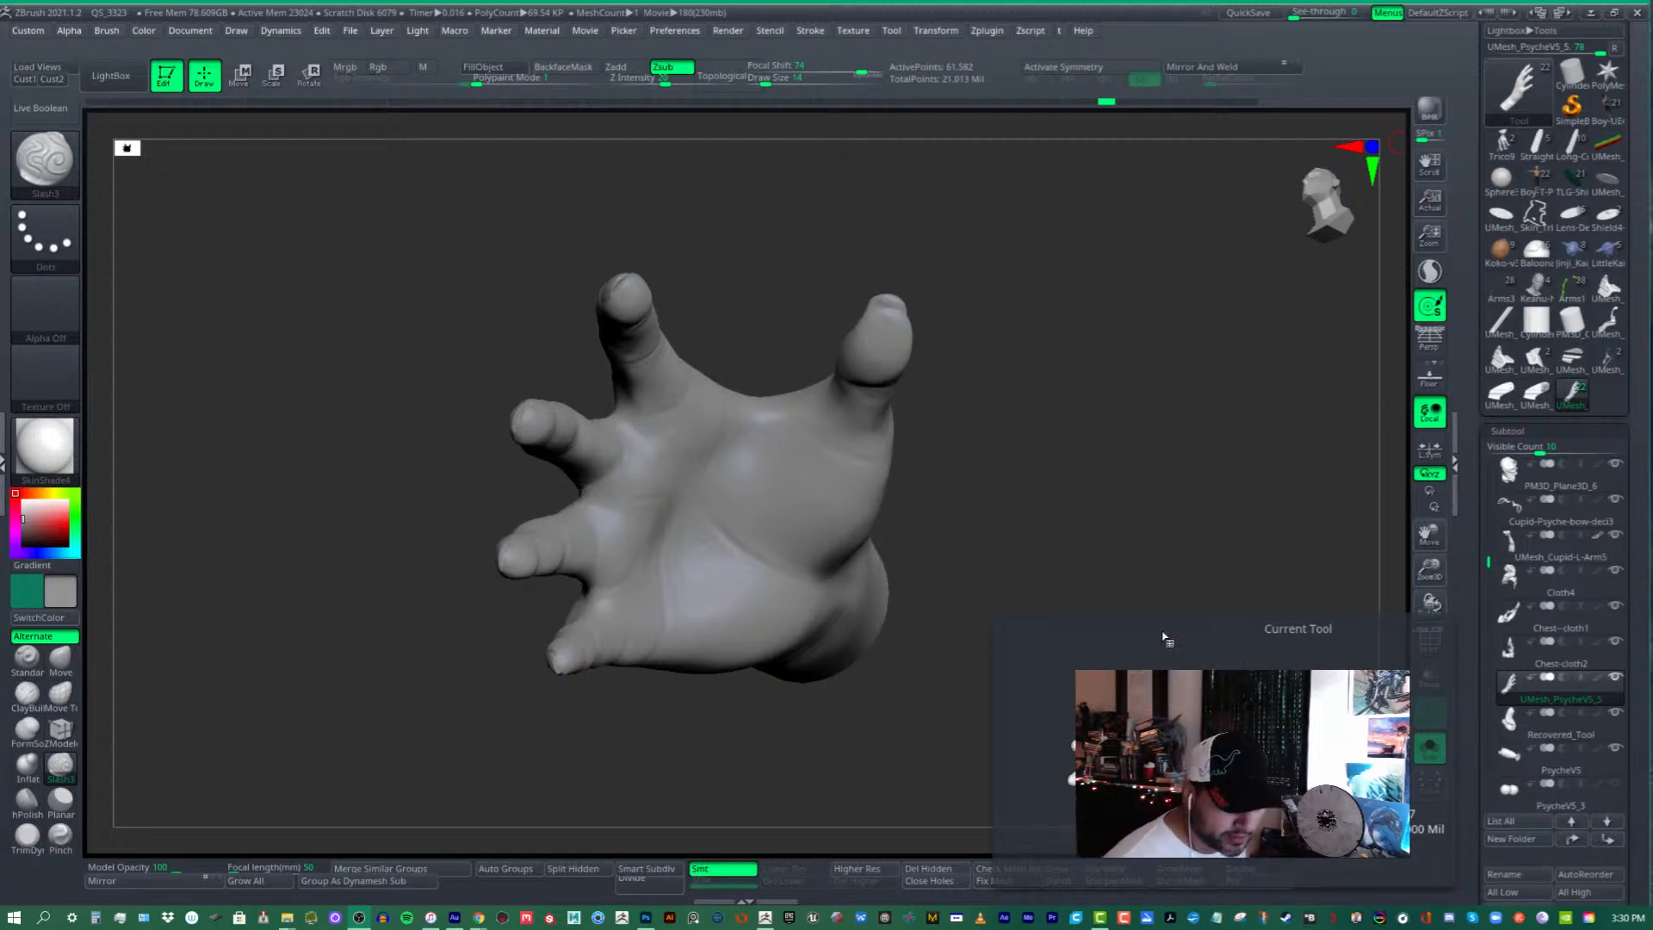
pyautogui.moveTo(1250, 547); pyautogui.dragTo(1213, 497)
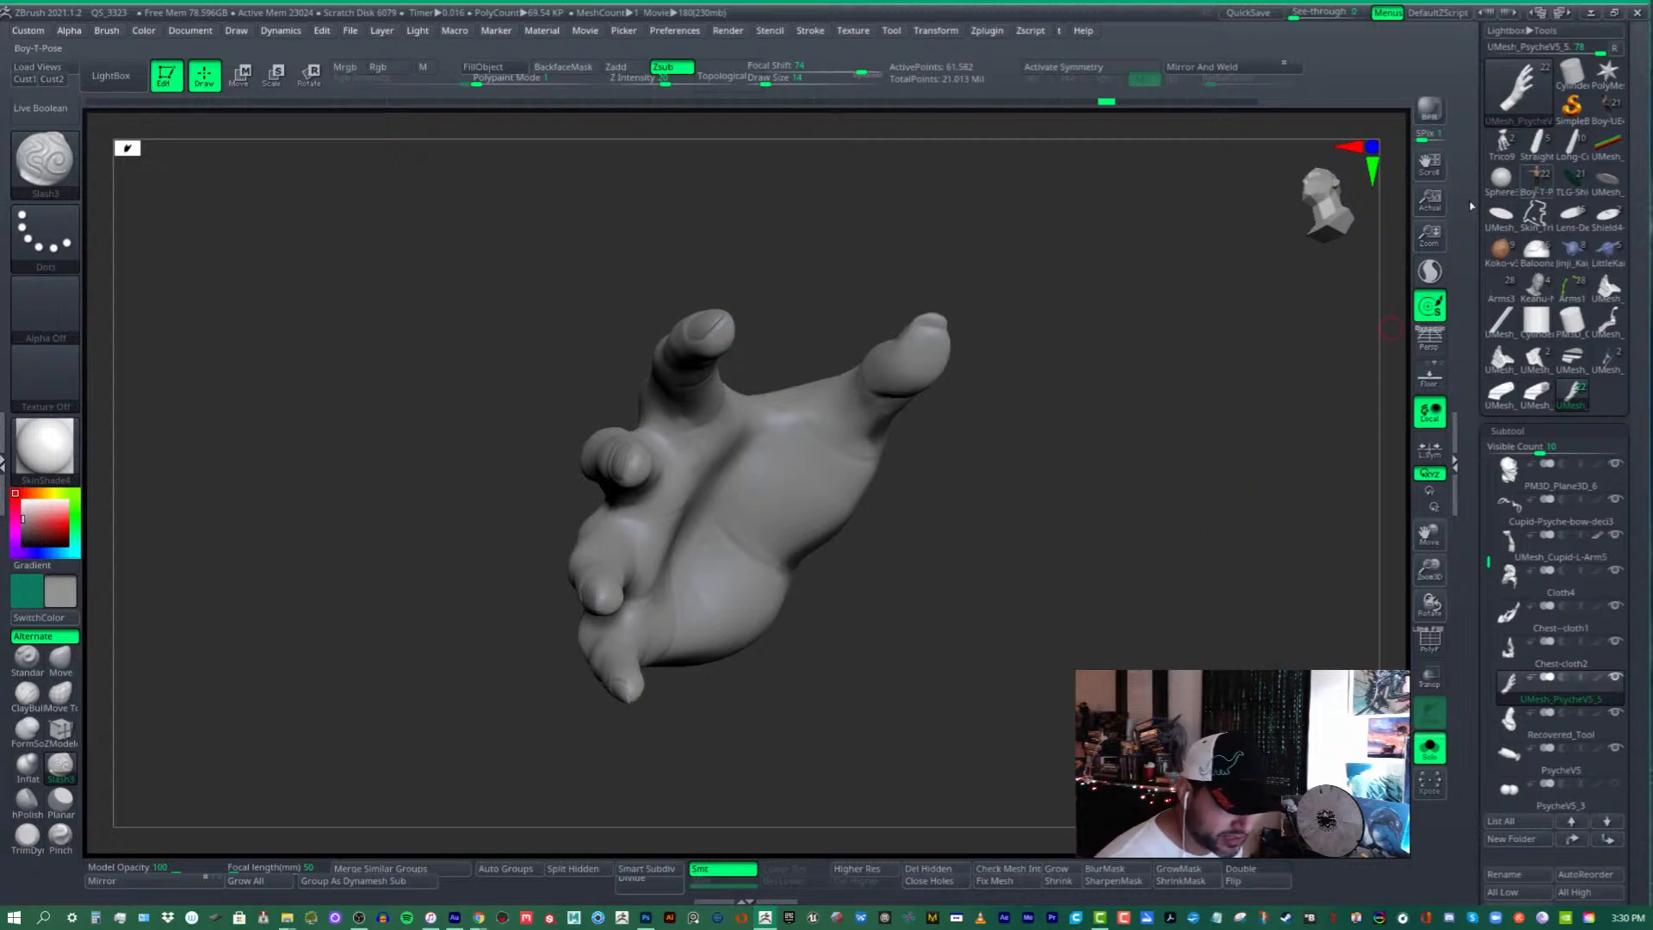
# - Switch to the Boy-T-Pose tool, show all its subtools from the front, and preview the body's texture map
pyautogui.click(1535, 181)
pyautogui.press('f')
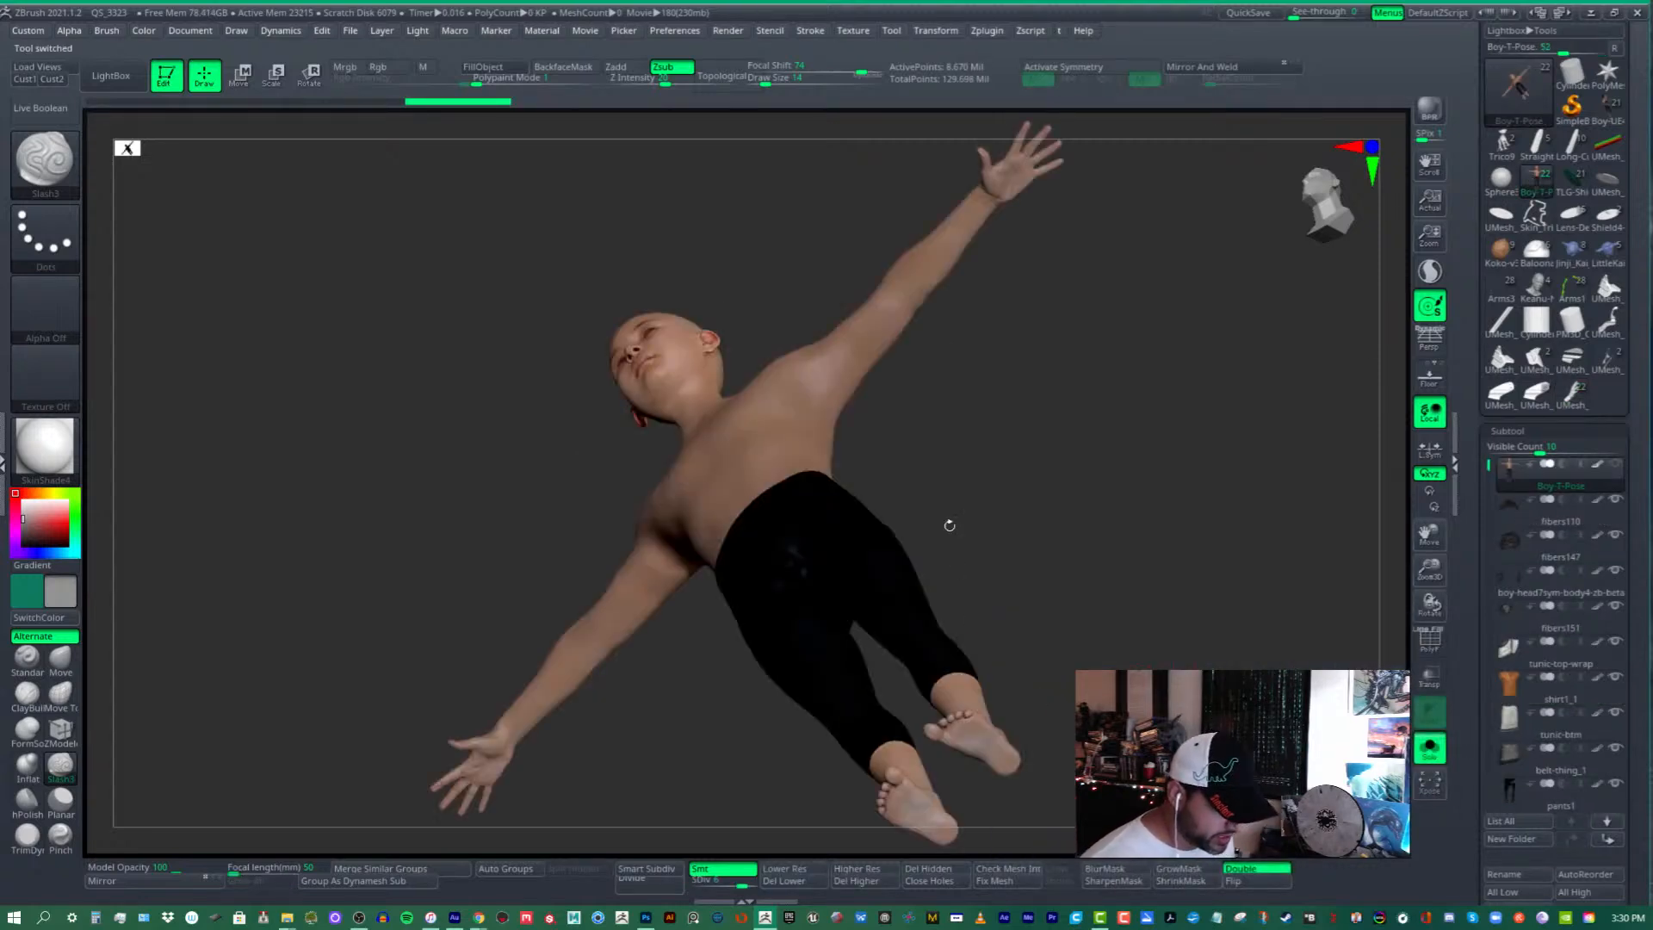
pyautogui.moveTo(948, 525); pyautogui.dragTo(924, 607)
pyautogui.click(1429, 750)
pyautogui.moveTo(1240, 619); pyautogui.dragTo(1111, 568)
pyautogui.moveTo(1642, 564); pyautogui.dragTo(1646, 258)
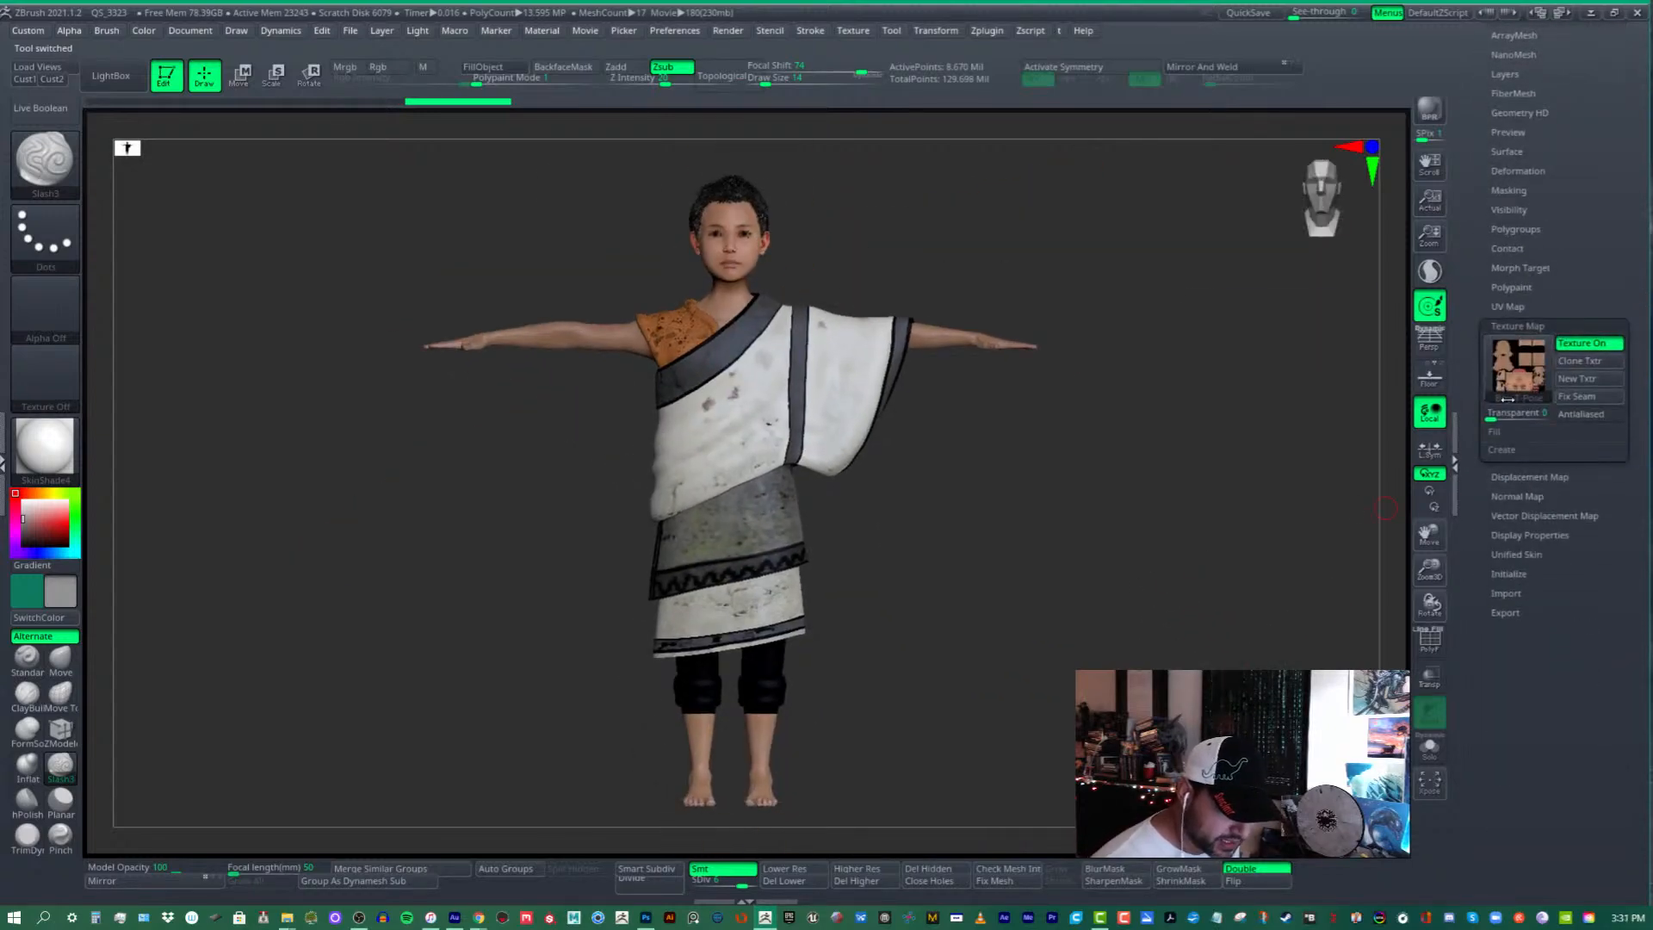
pyautogui.moveTo(1502, 370)
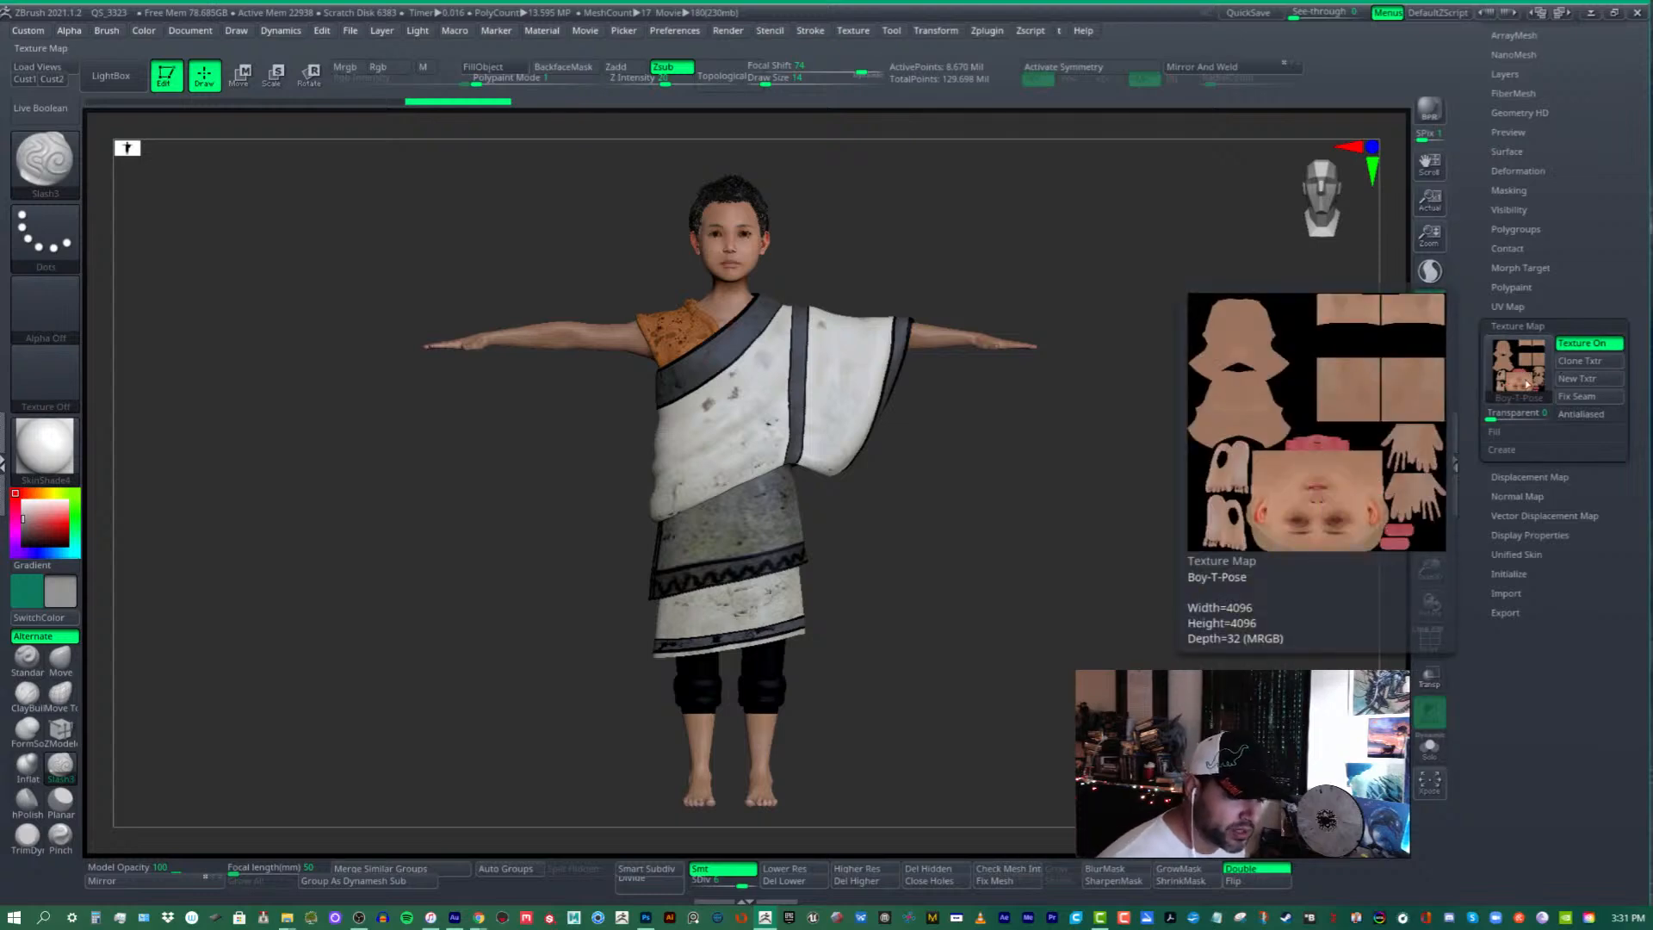
# - Clone the body's texture map into the texture library and make Boy-T-Pose the current texture
pyautogui.click(1594, 363)
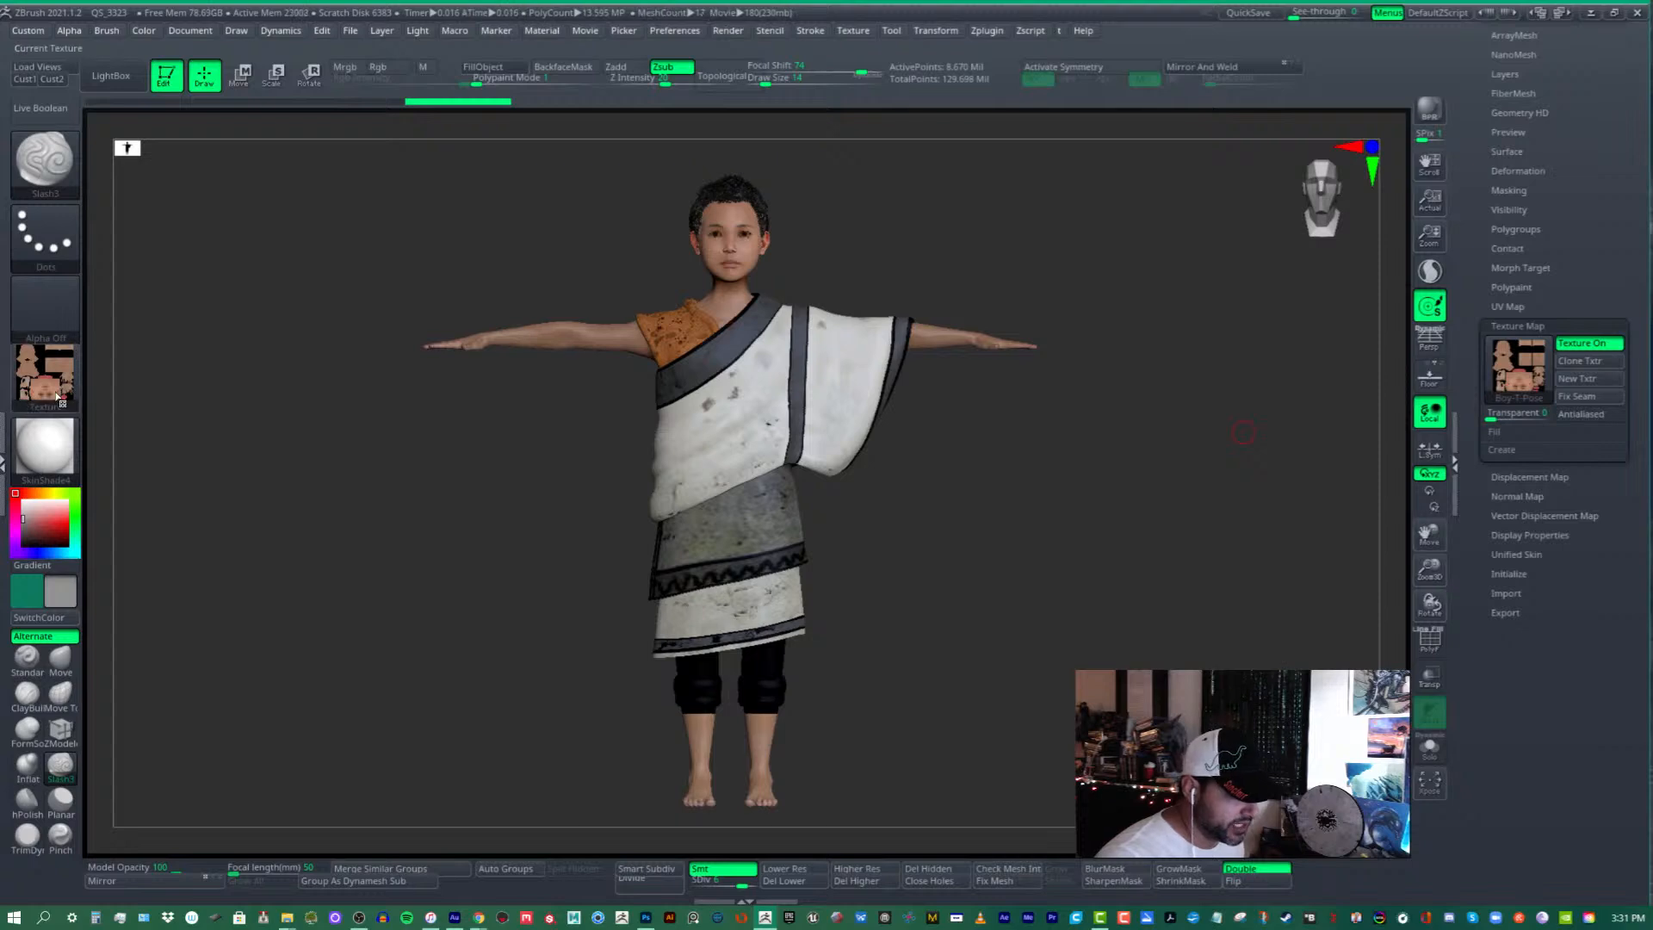
pyautogui.moveTo(51, 403)
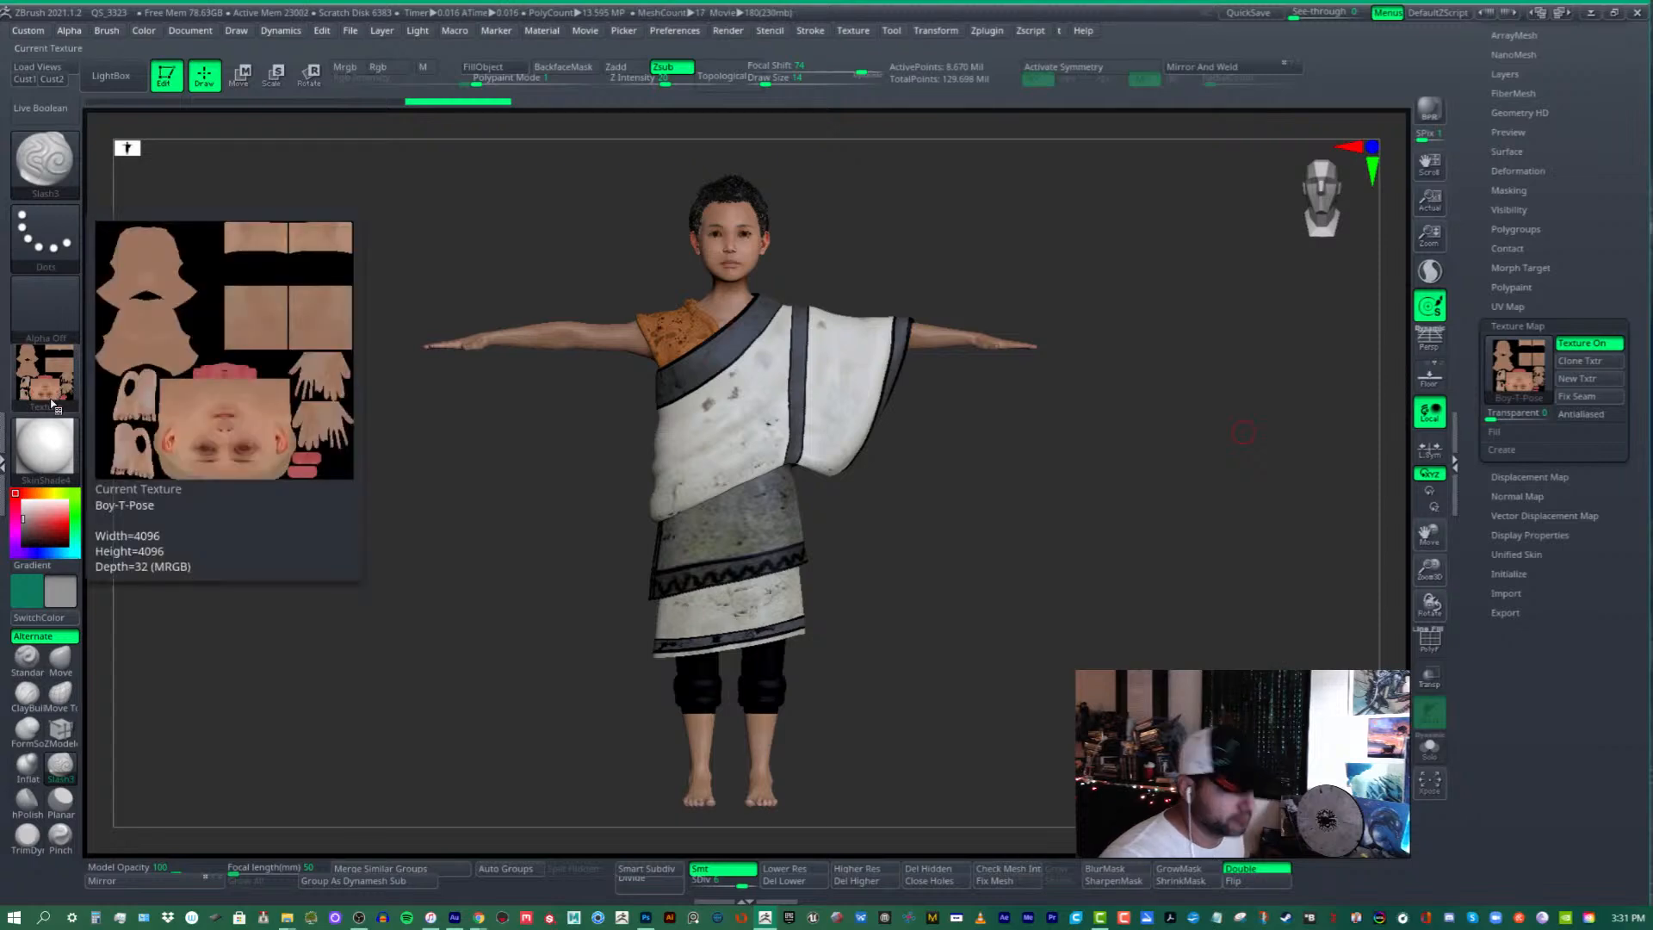
pyautogui.click(857, 35)
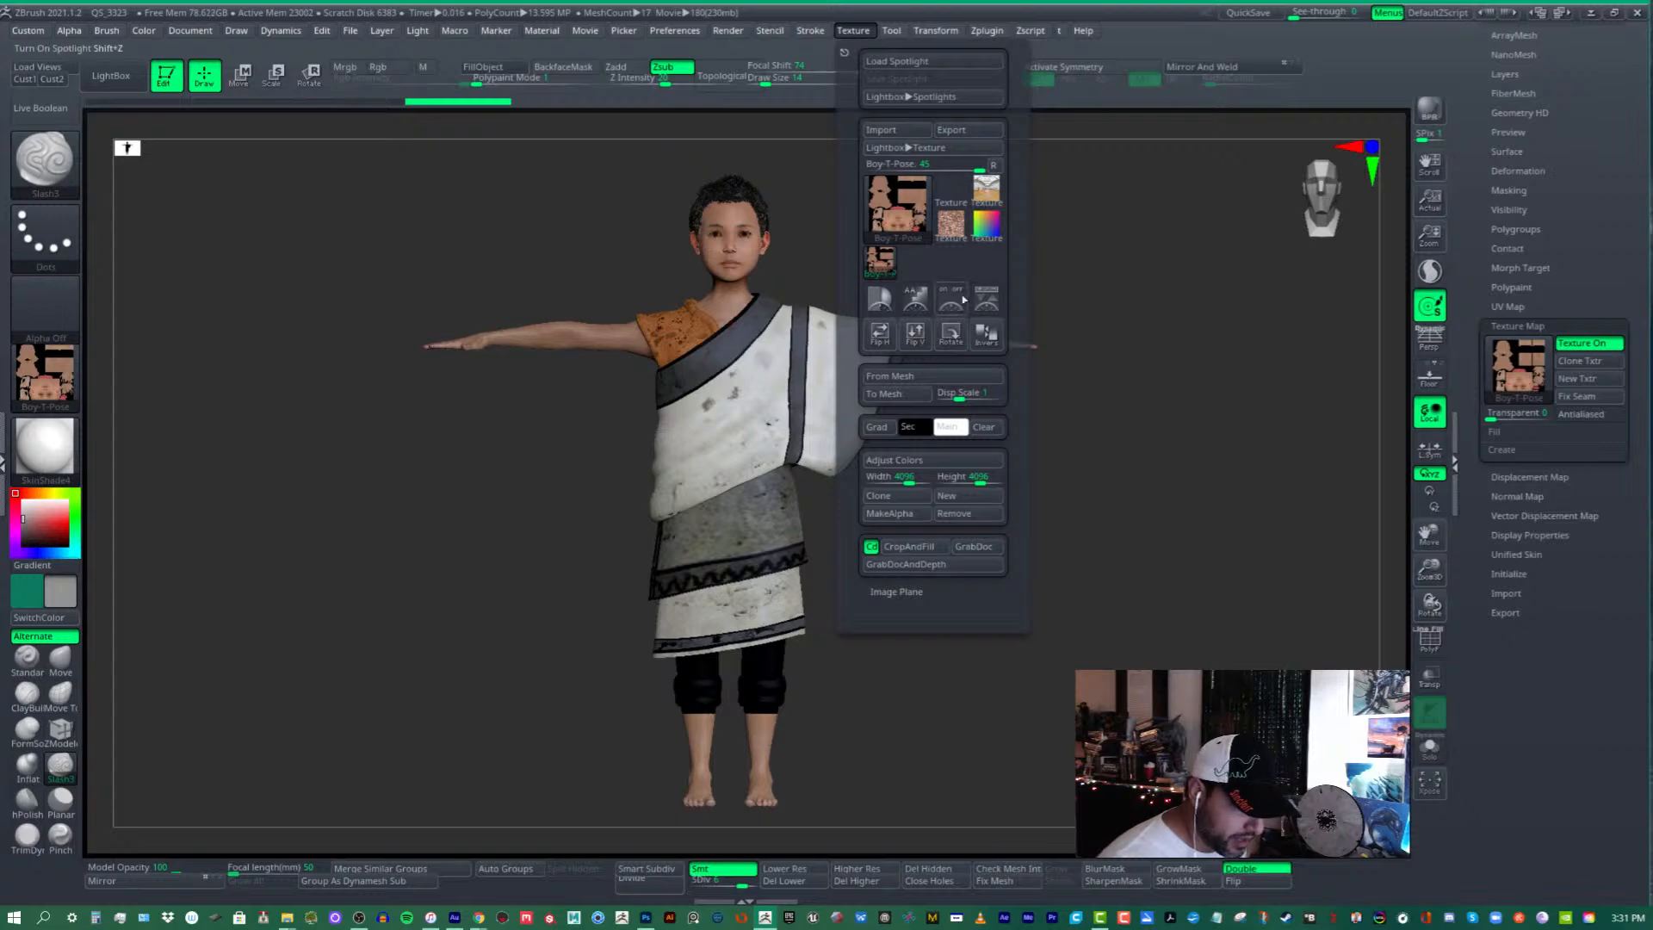
pyautogui.moveTo(910, 262)
pyautogui.click(951, 227)
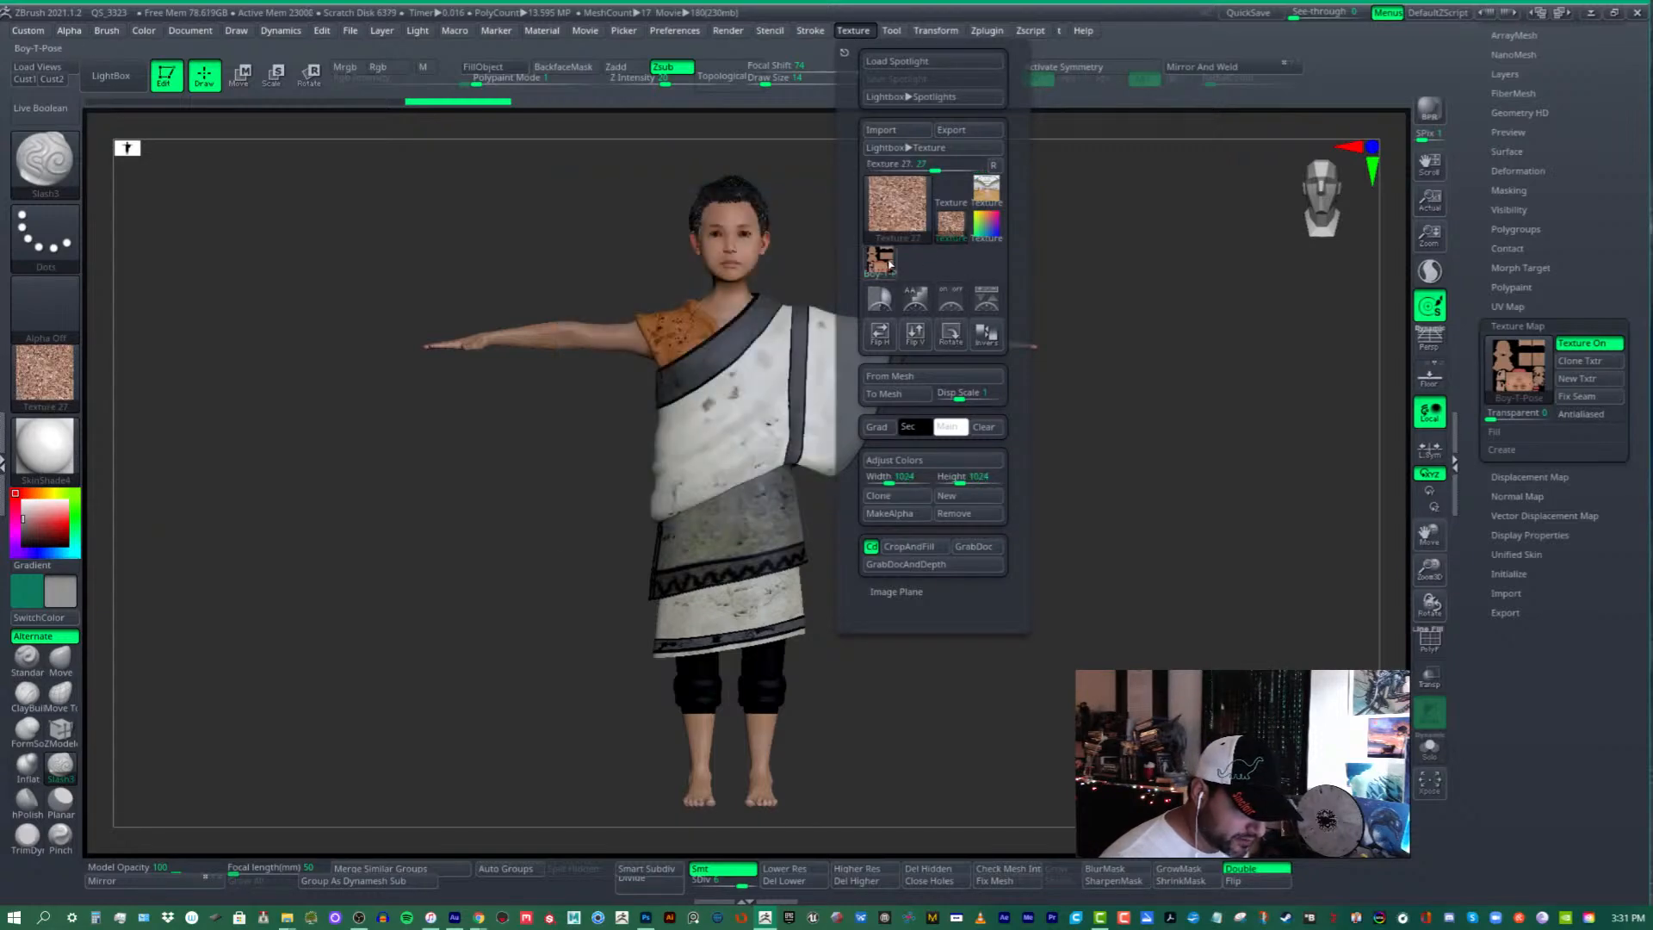
pyautogui.click(881, 261)
# - Review the file formats for exporting the Boy-T-Pose texture without saving it, and the body's normal map creation settings
pyautogui.click(969, 130)
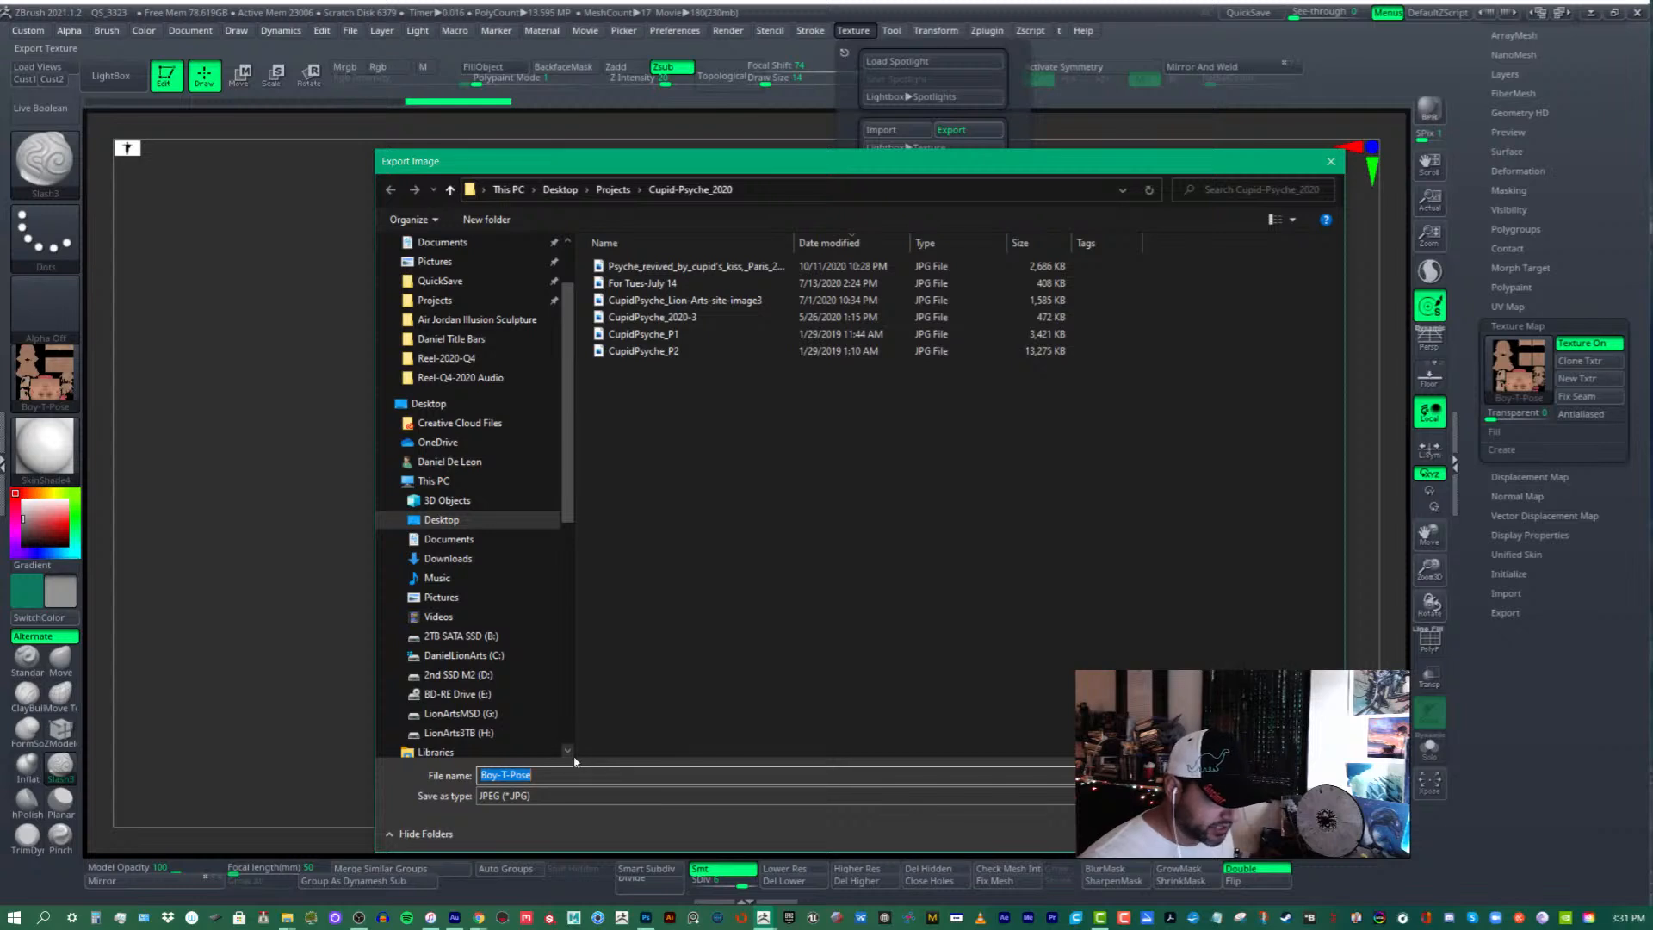
pyautogui.click(896, 796)
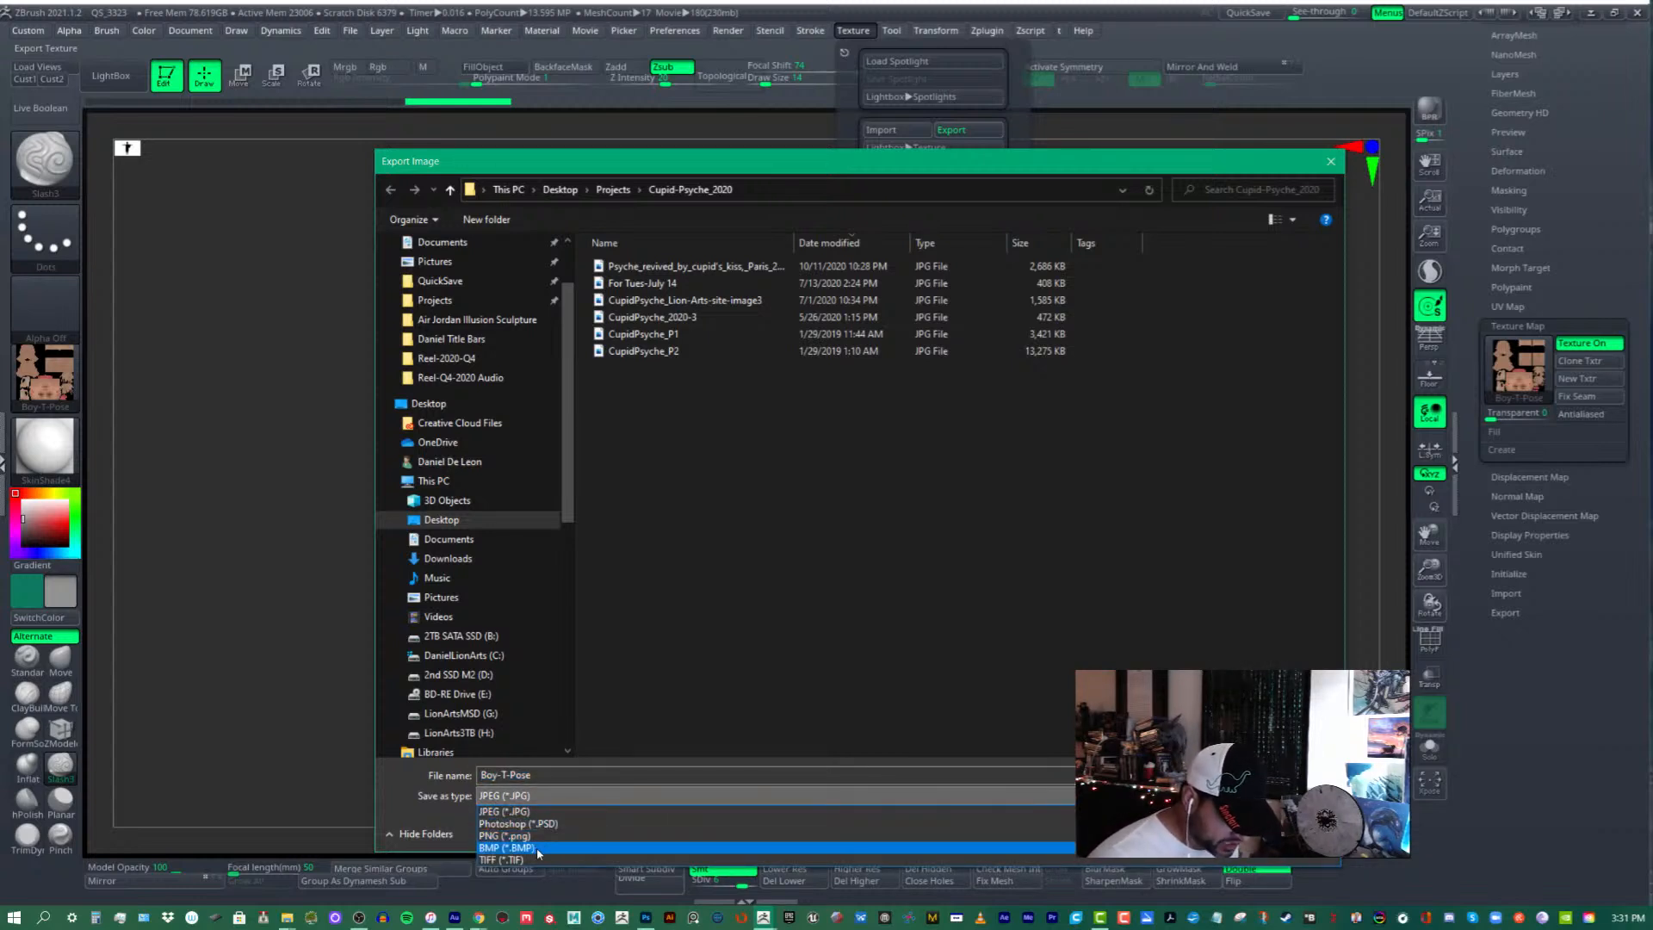
pyautogui.click(1143, 608)
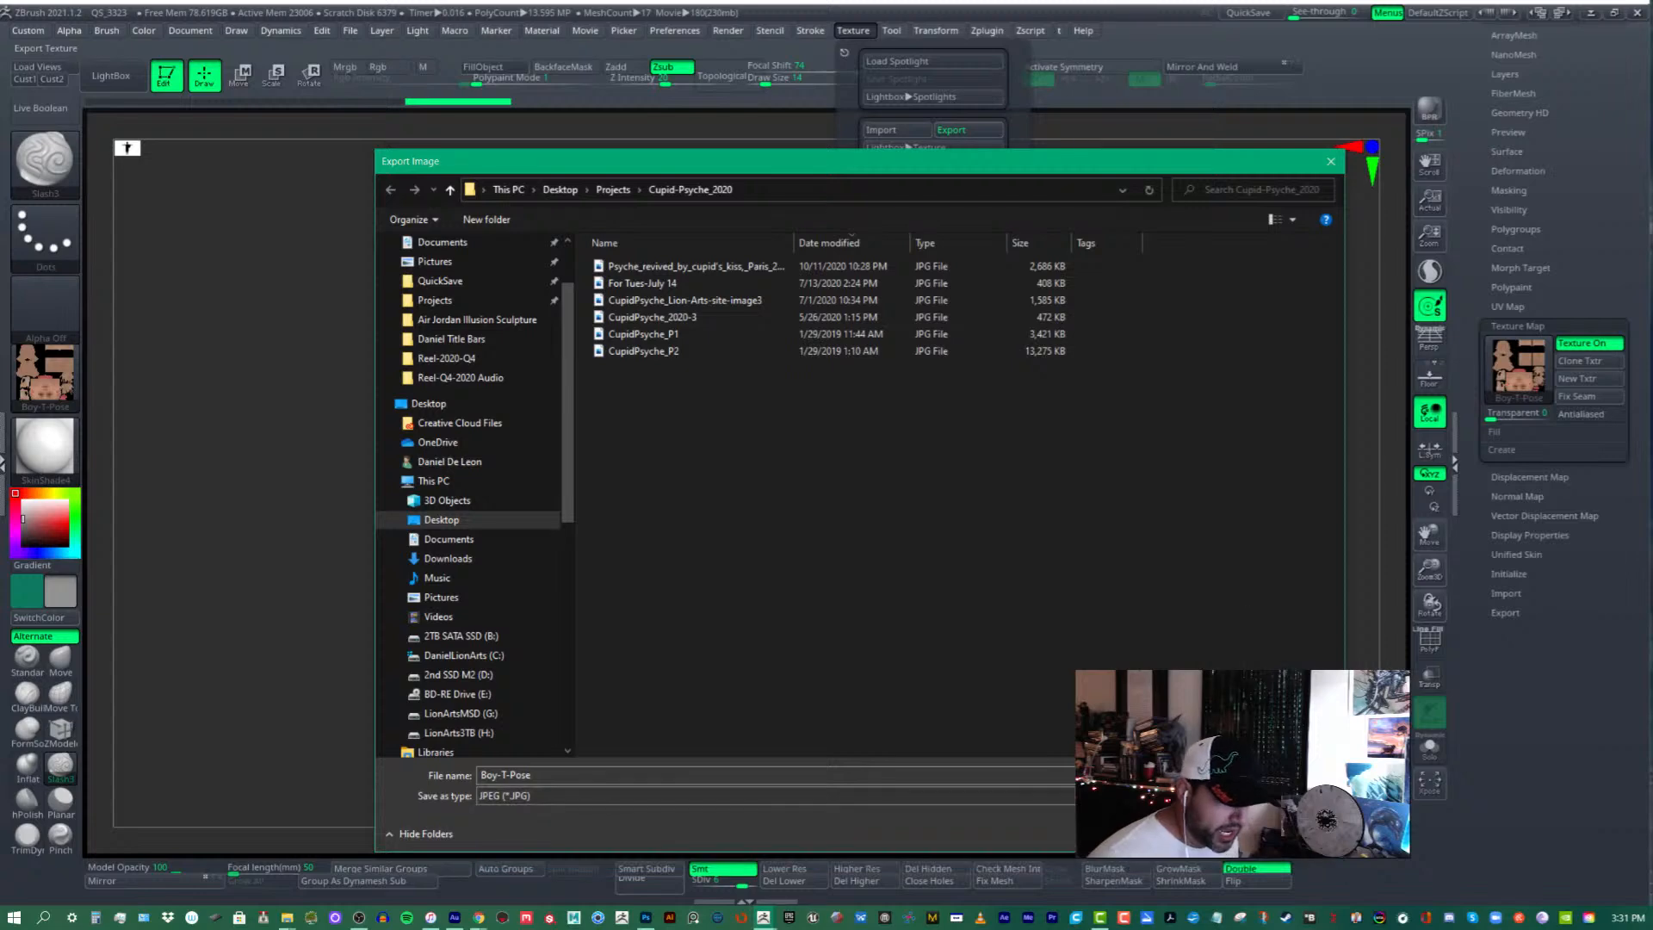
pyautogui.press('Escape')
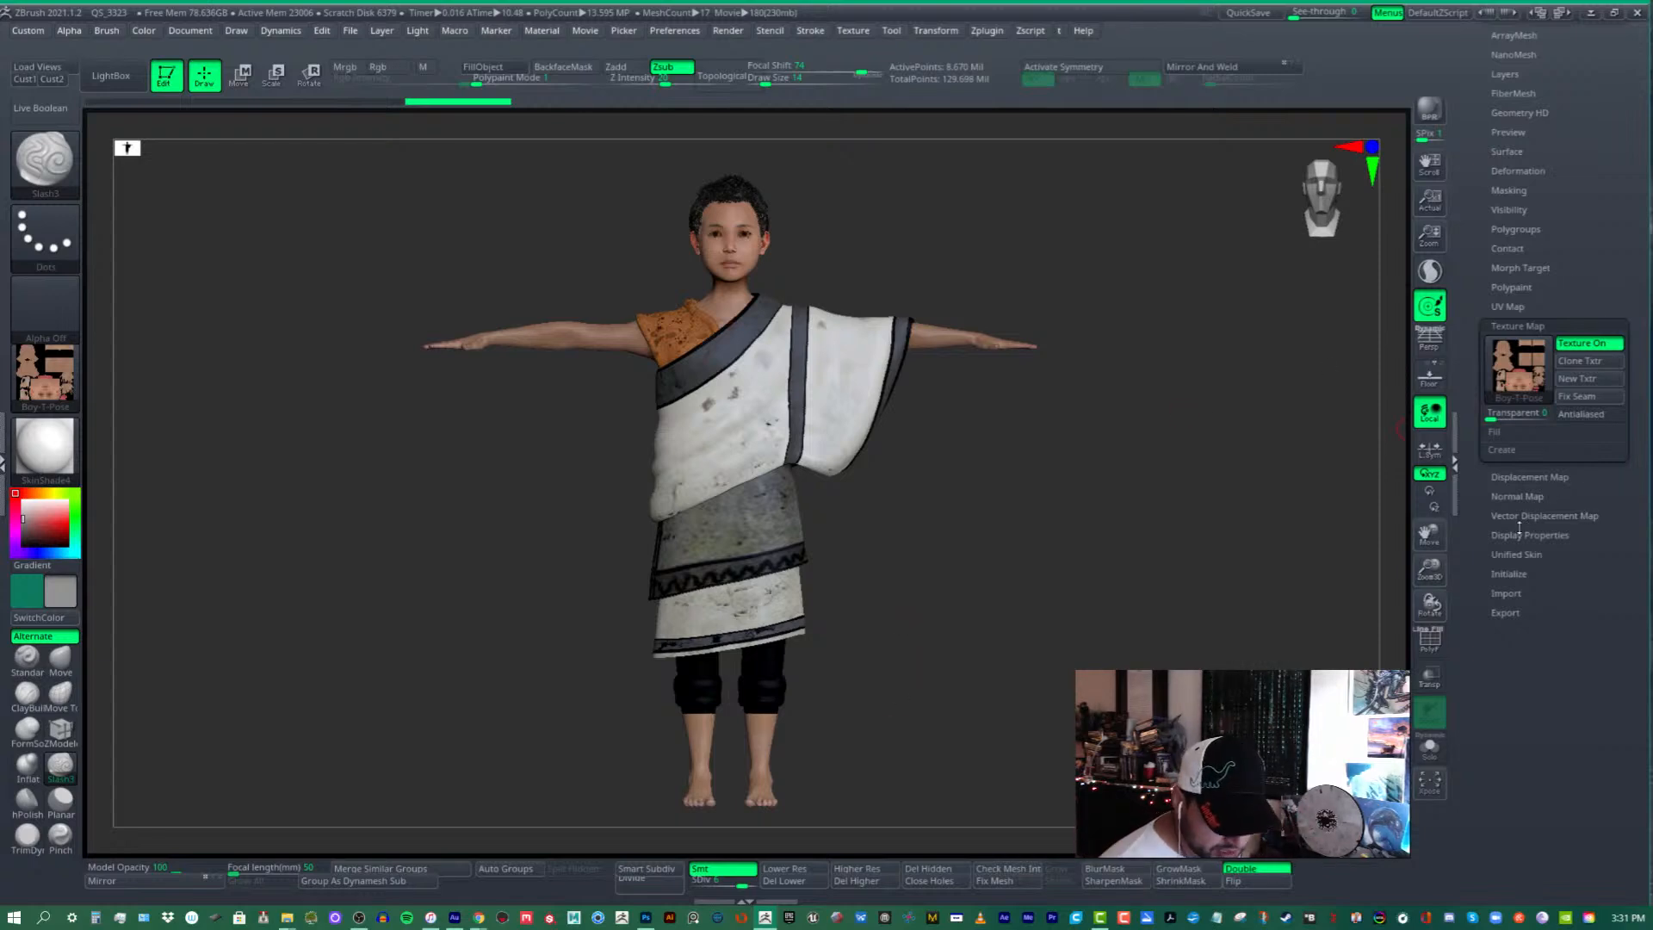
pyautogui.click(1543, 498)
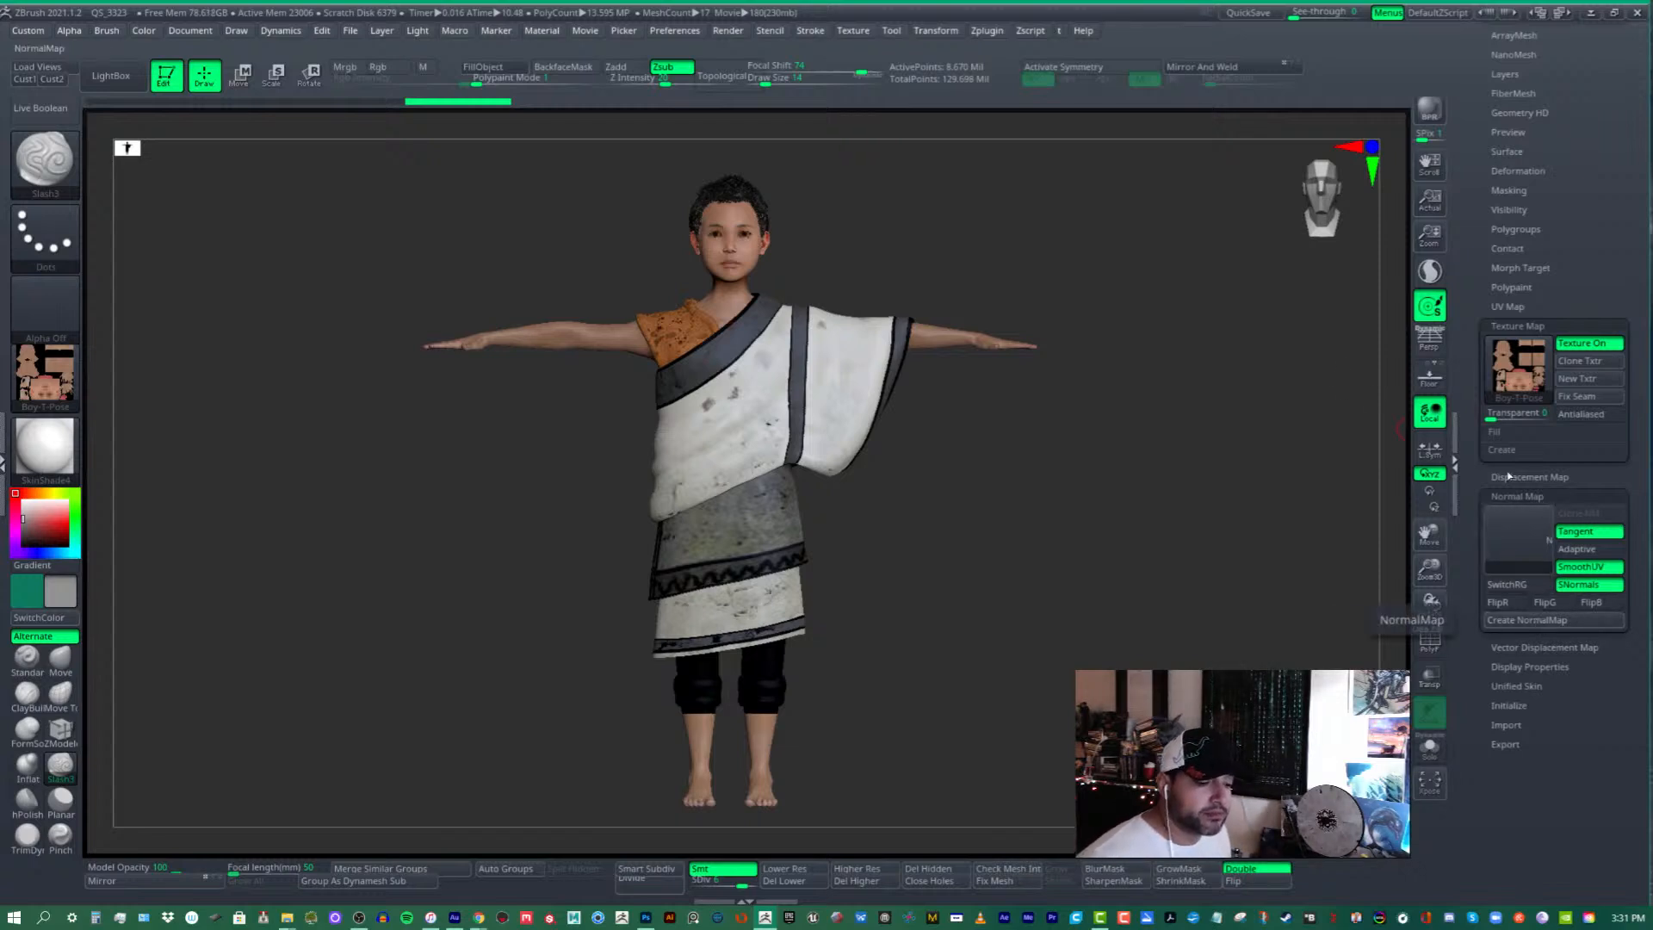
pyautogui.click(1536, 495)
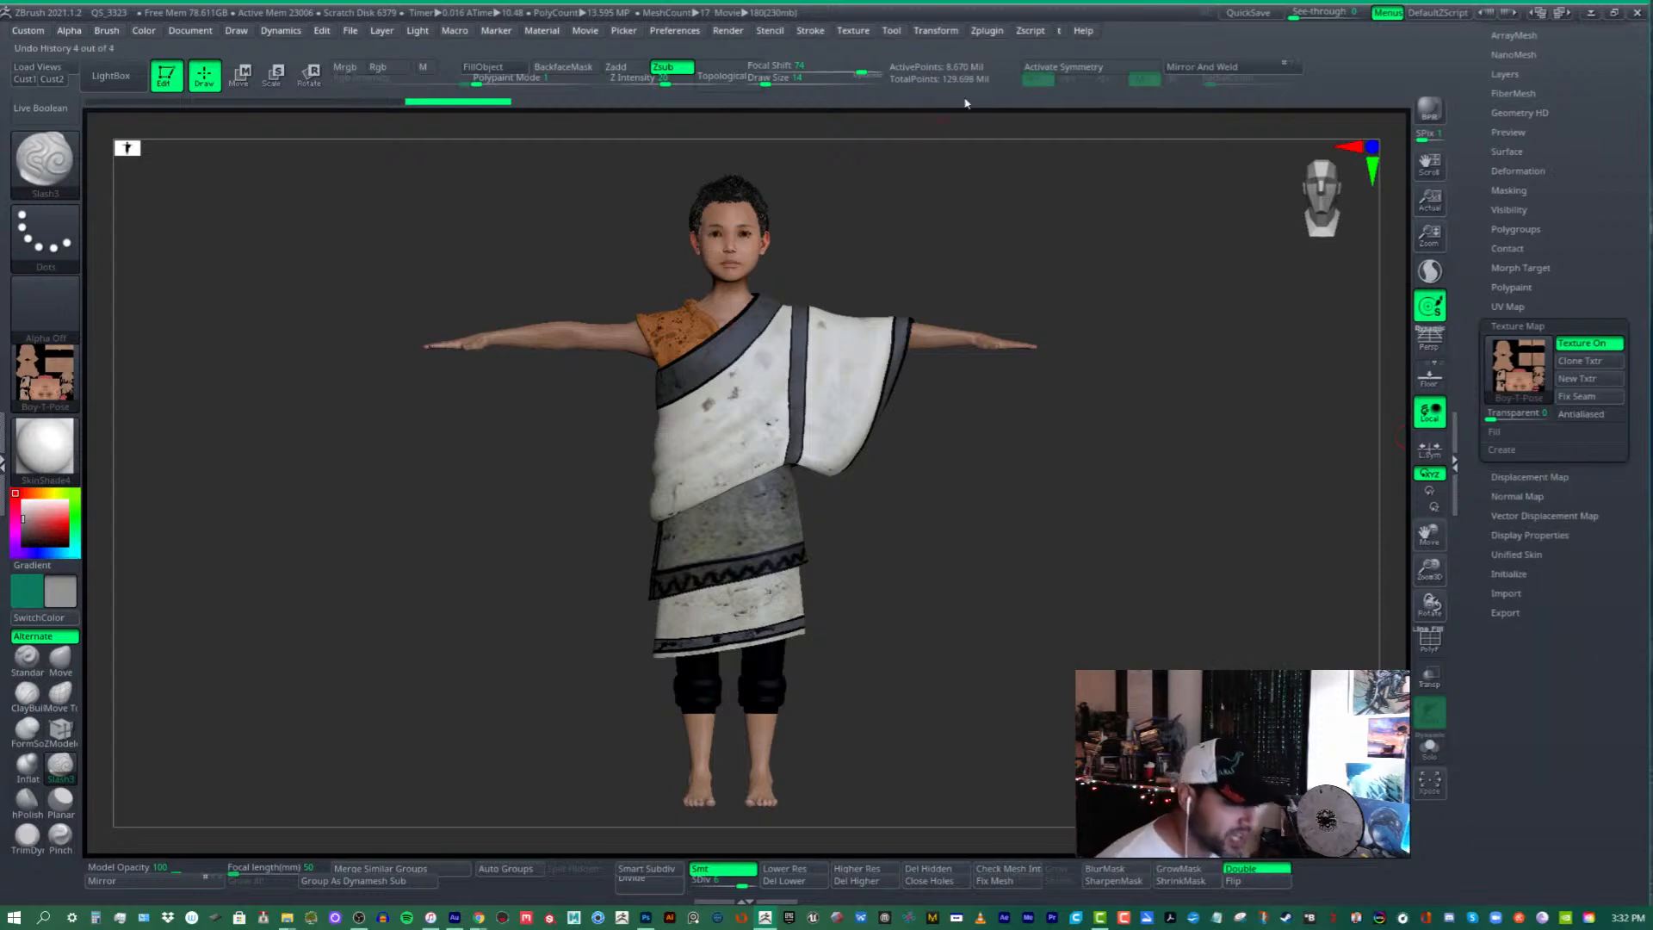
# - Set up Multi Map Exporter to also export Normal, Ambient Occlusion, Cavity and Texture from Polypaint maps
pyautogui.click(986, 30)
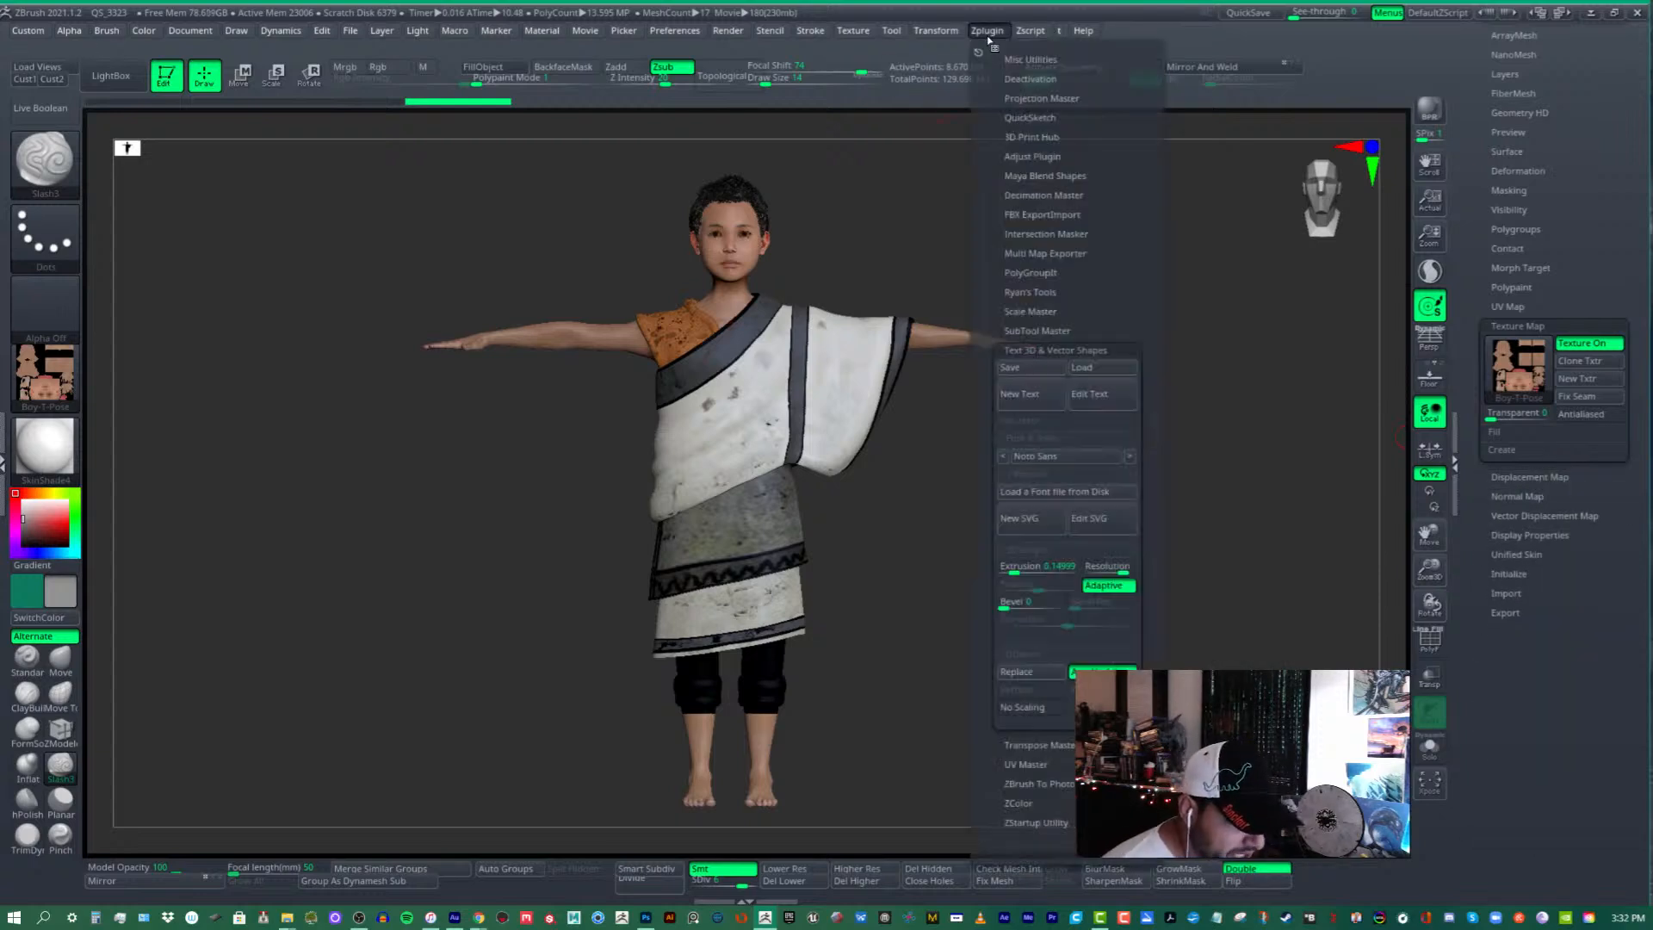
pyautogui.click(1042, 348)
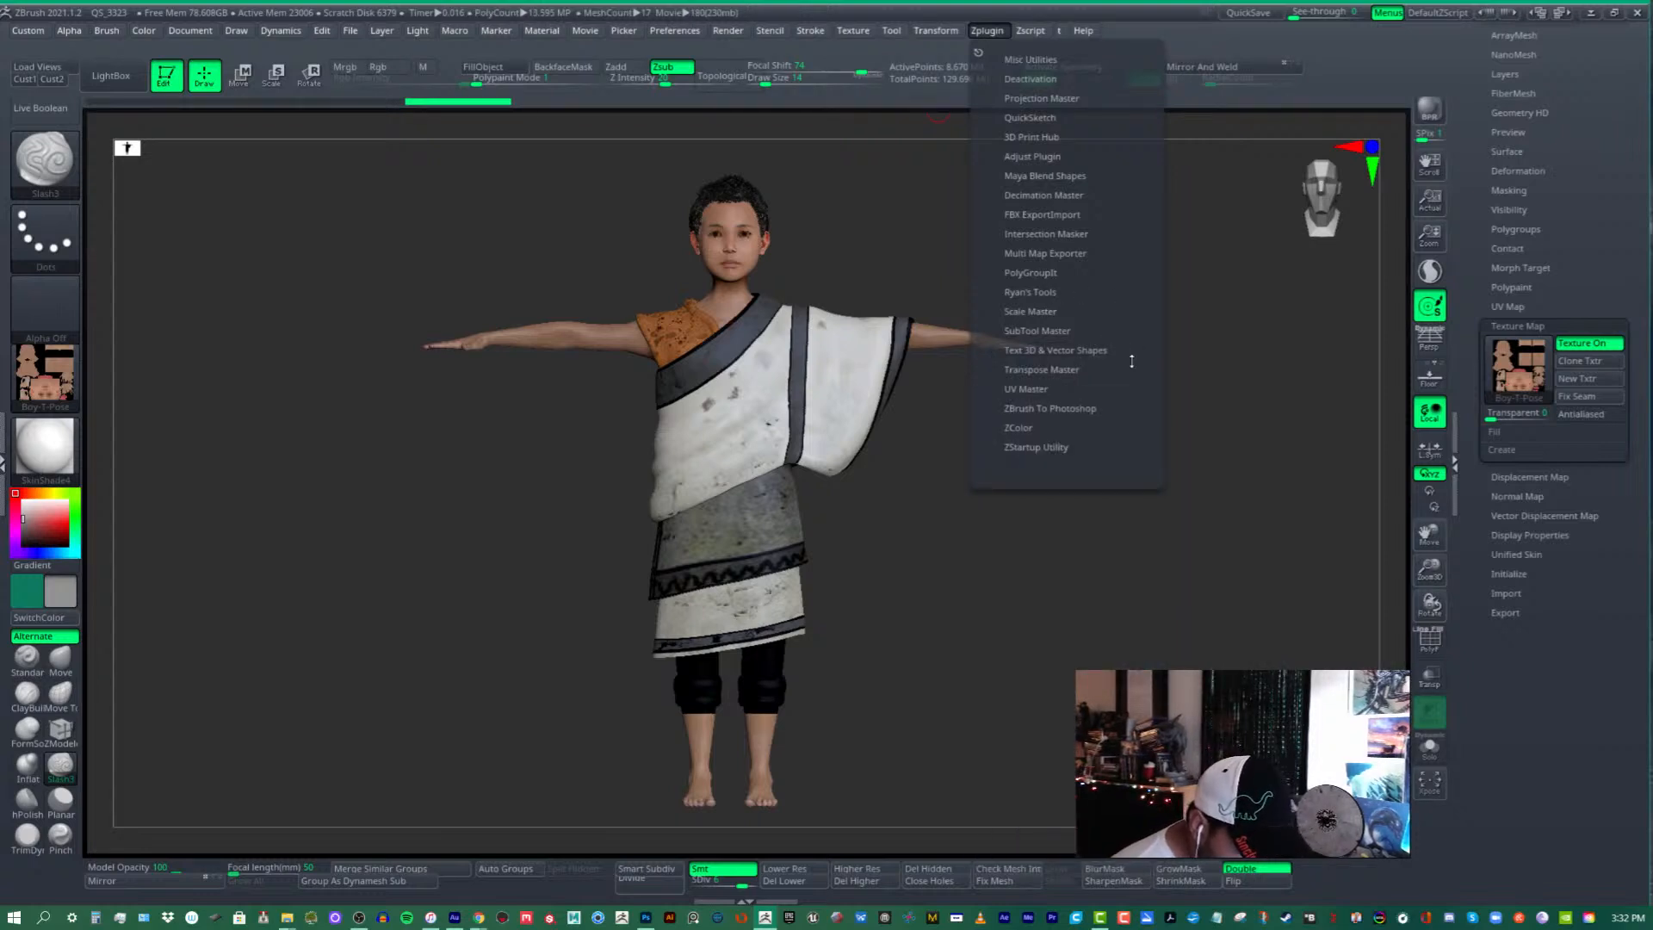
pyautogui.click(1052, 253)
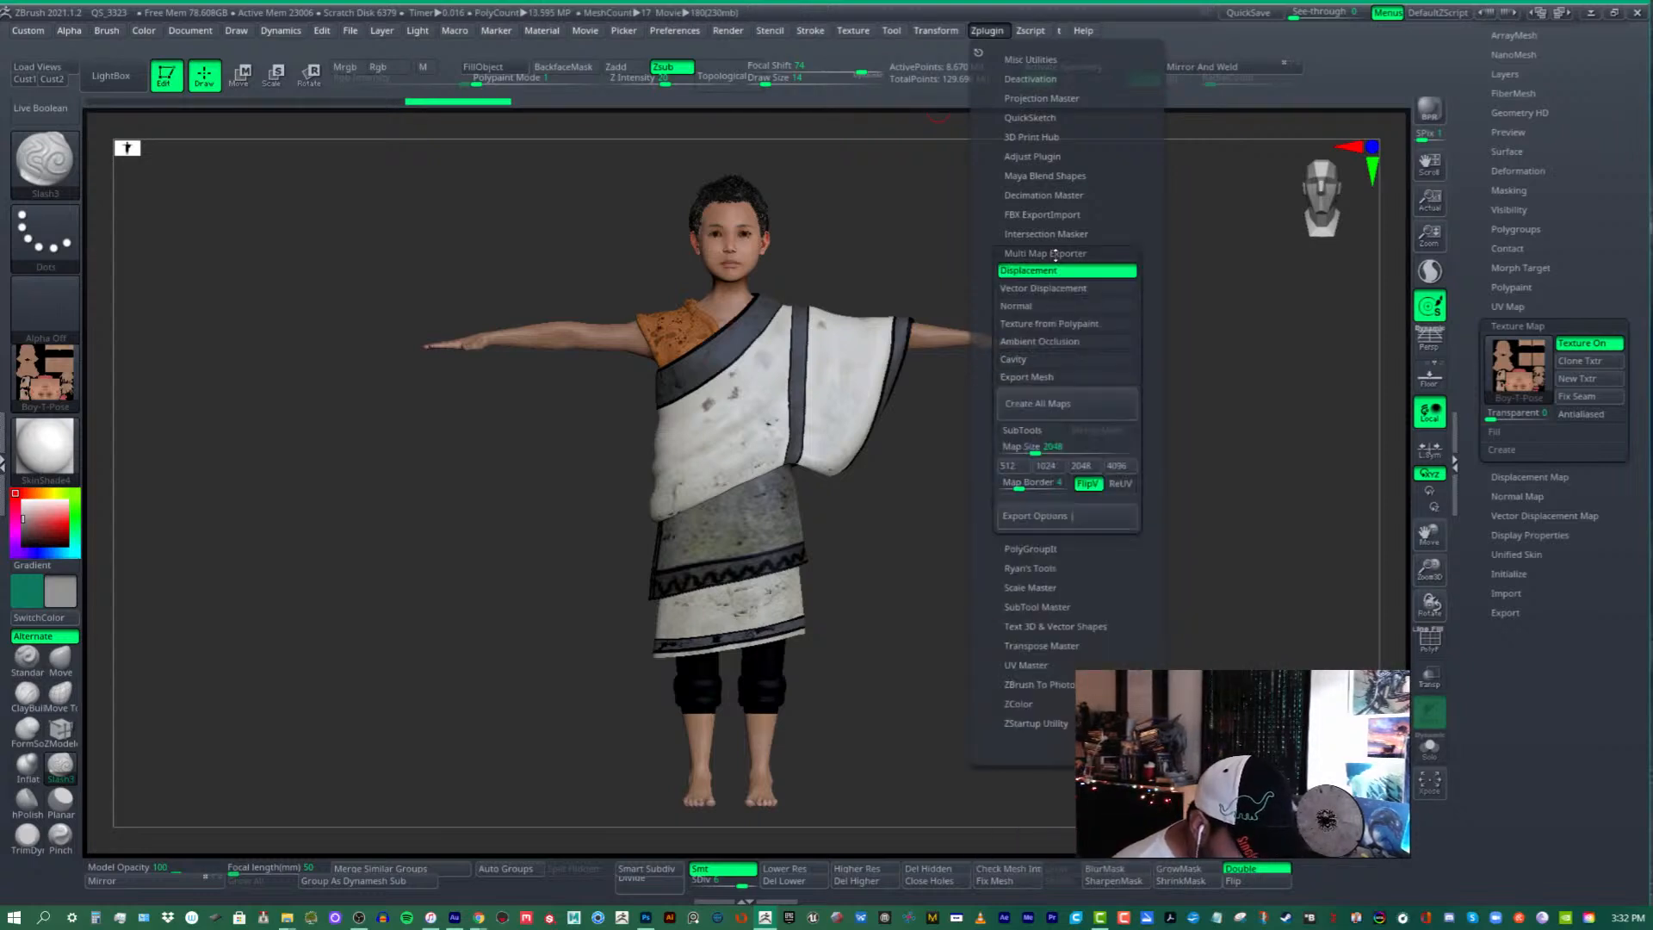
pyautogui.click(1058, 307)
pyautogui.click(1057, 342)
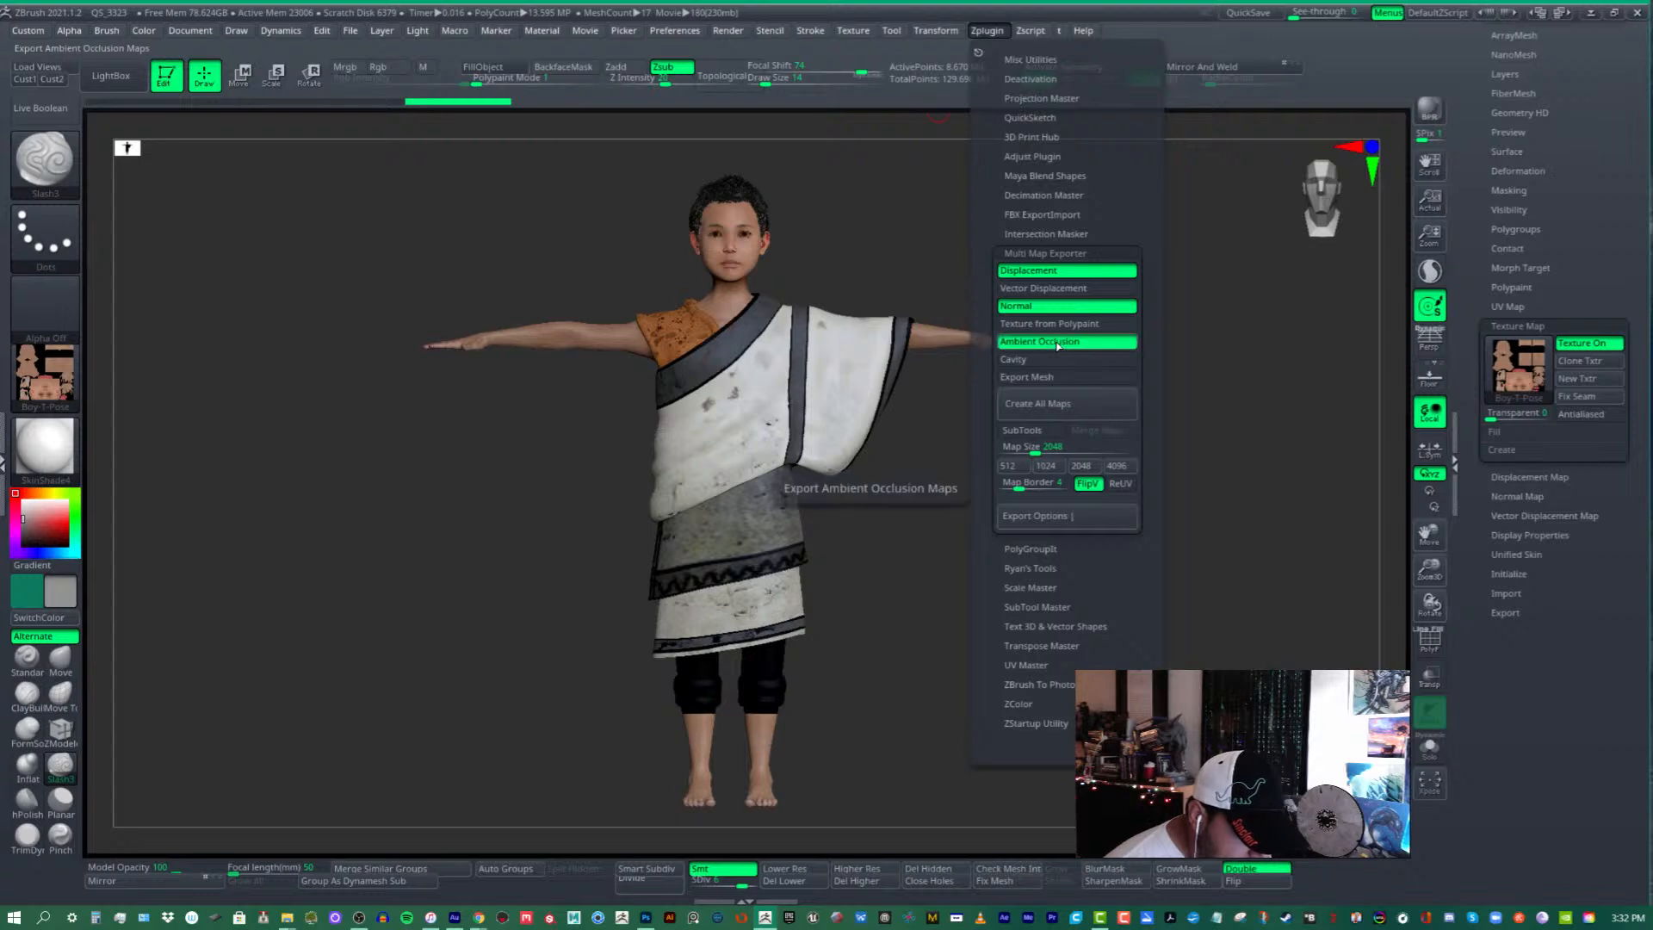
pyautogui.click(1080, 361)
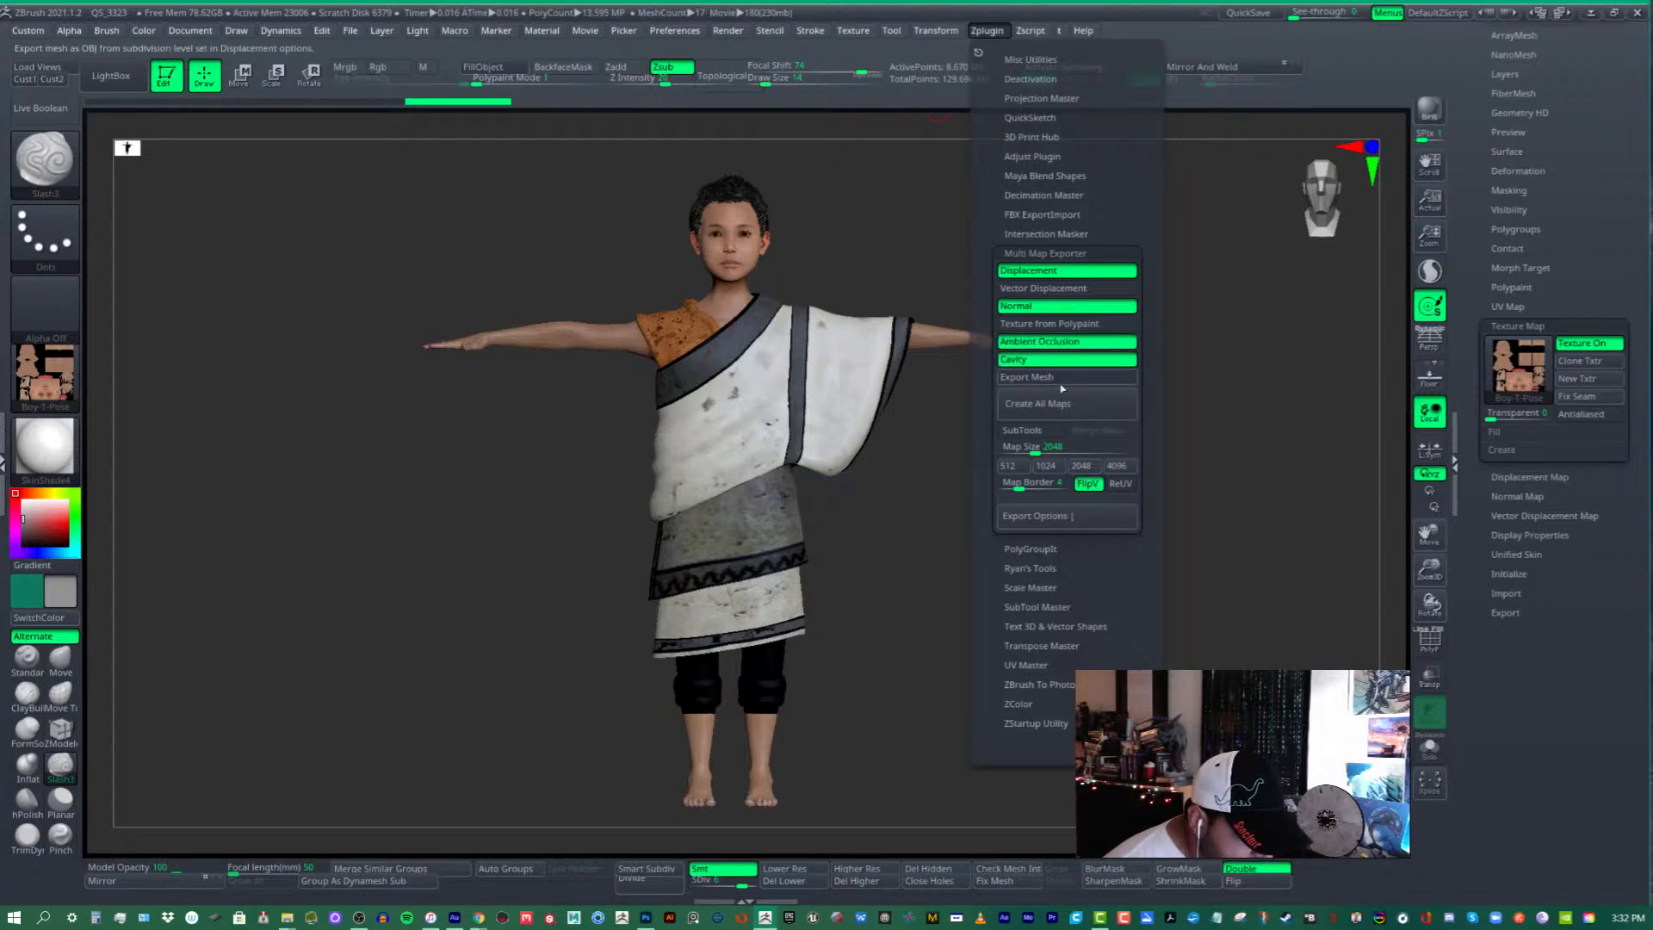
pyautogui.click(1052, 329)
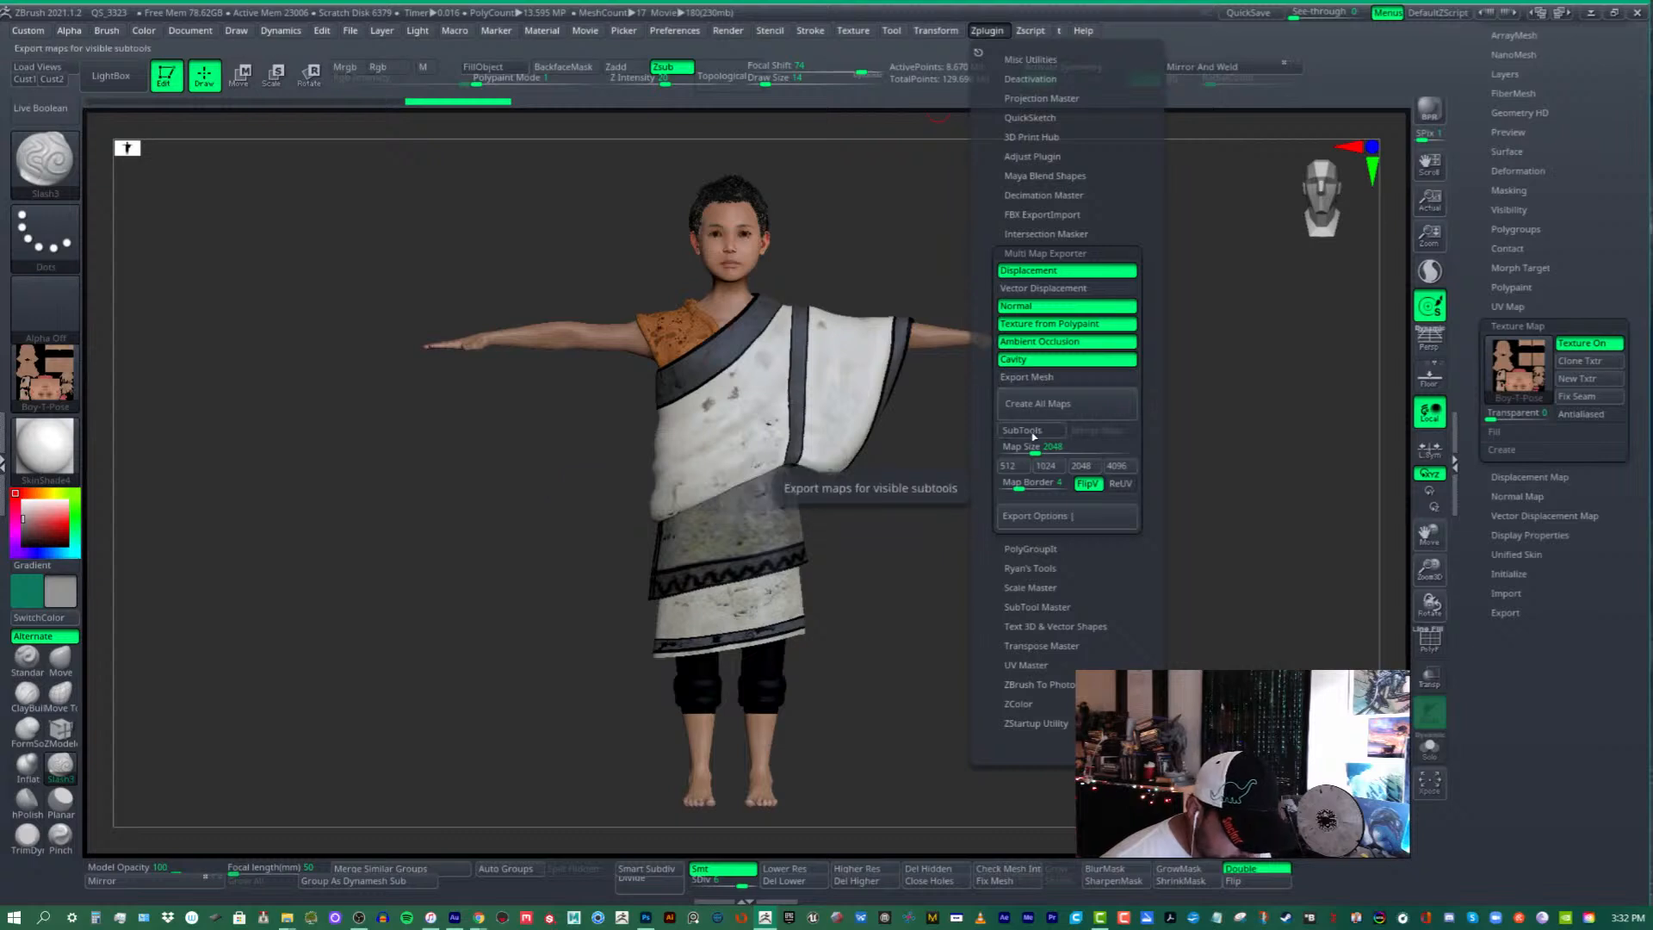
# - Review Multi Map Exporter's export options, including the displacement, vector displacement and normal map settings
pyautogui.click(1055, 517)
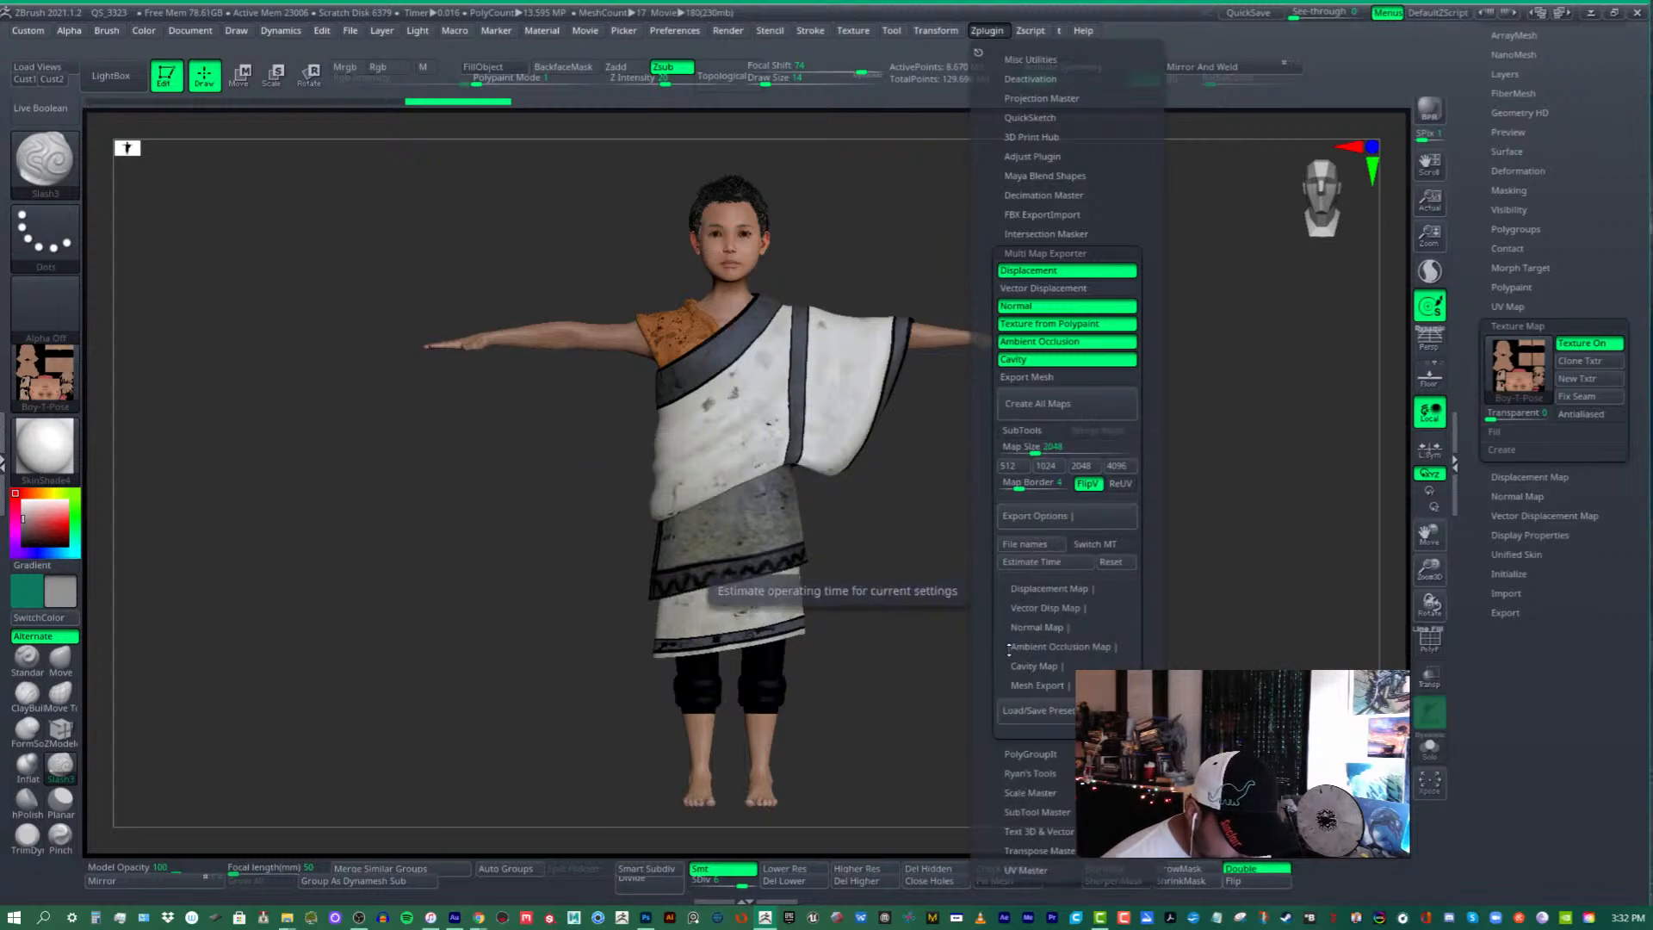
pyautogui.click(1070, 589)
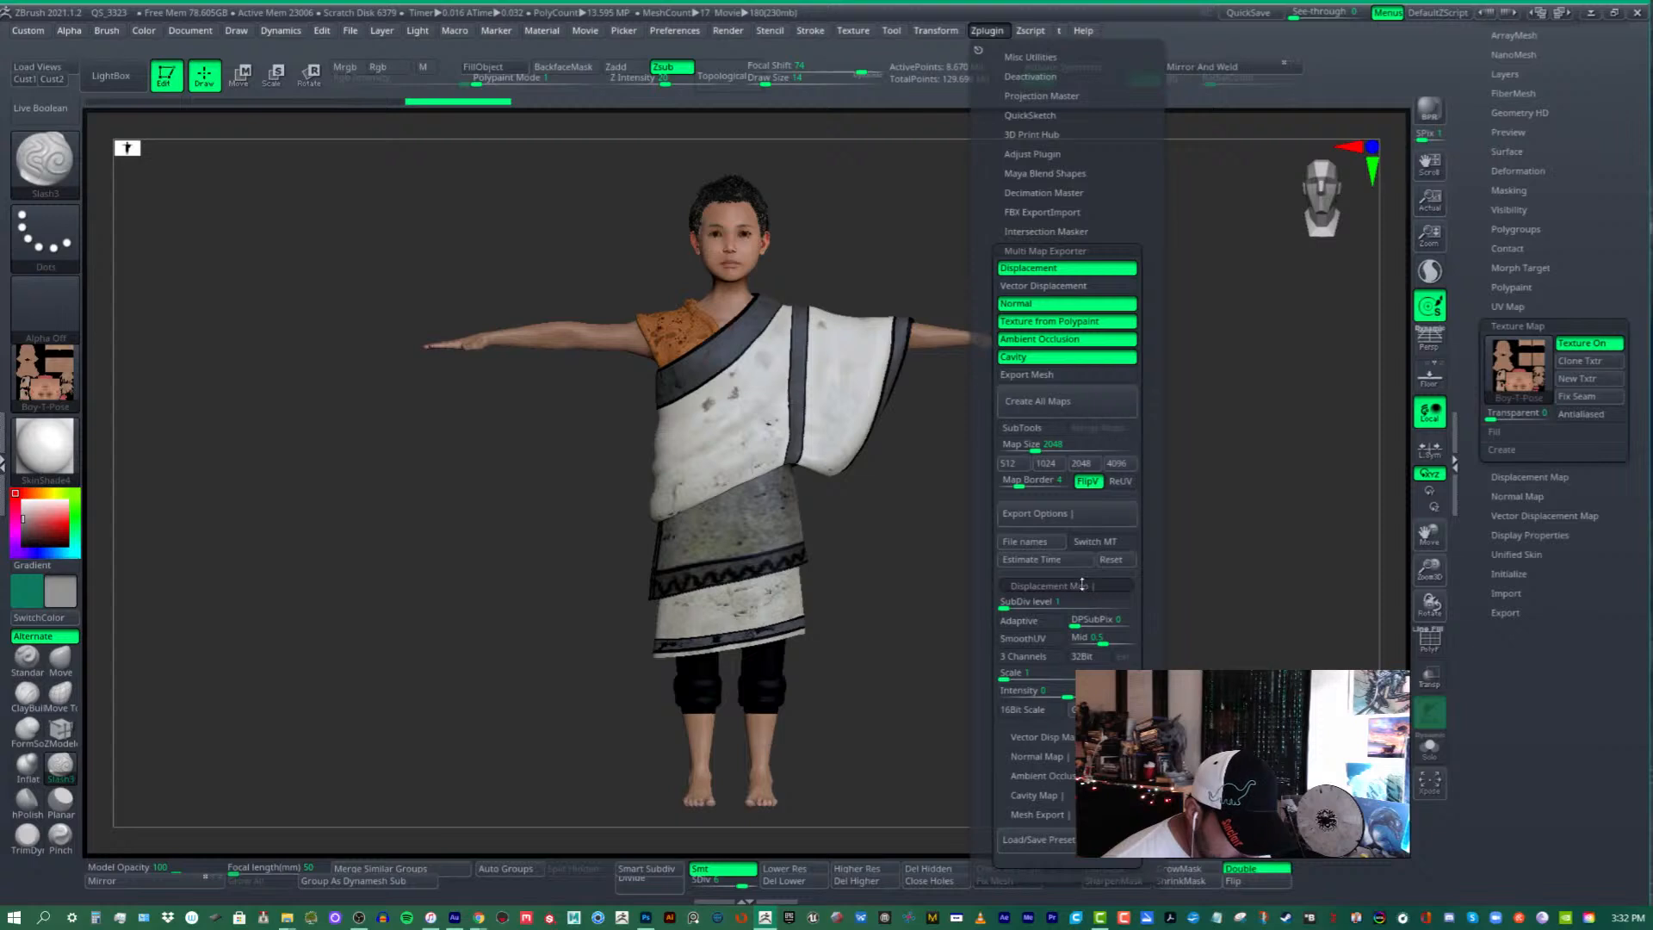
pyautogui.click(1082, 585)
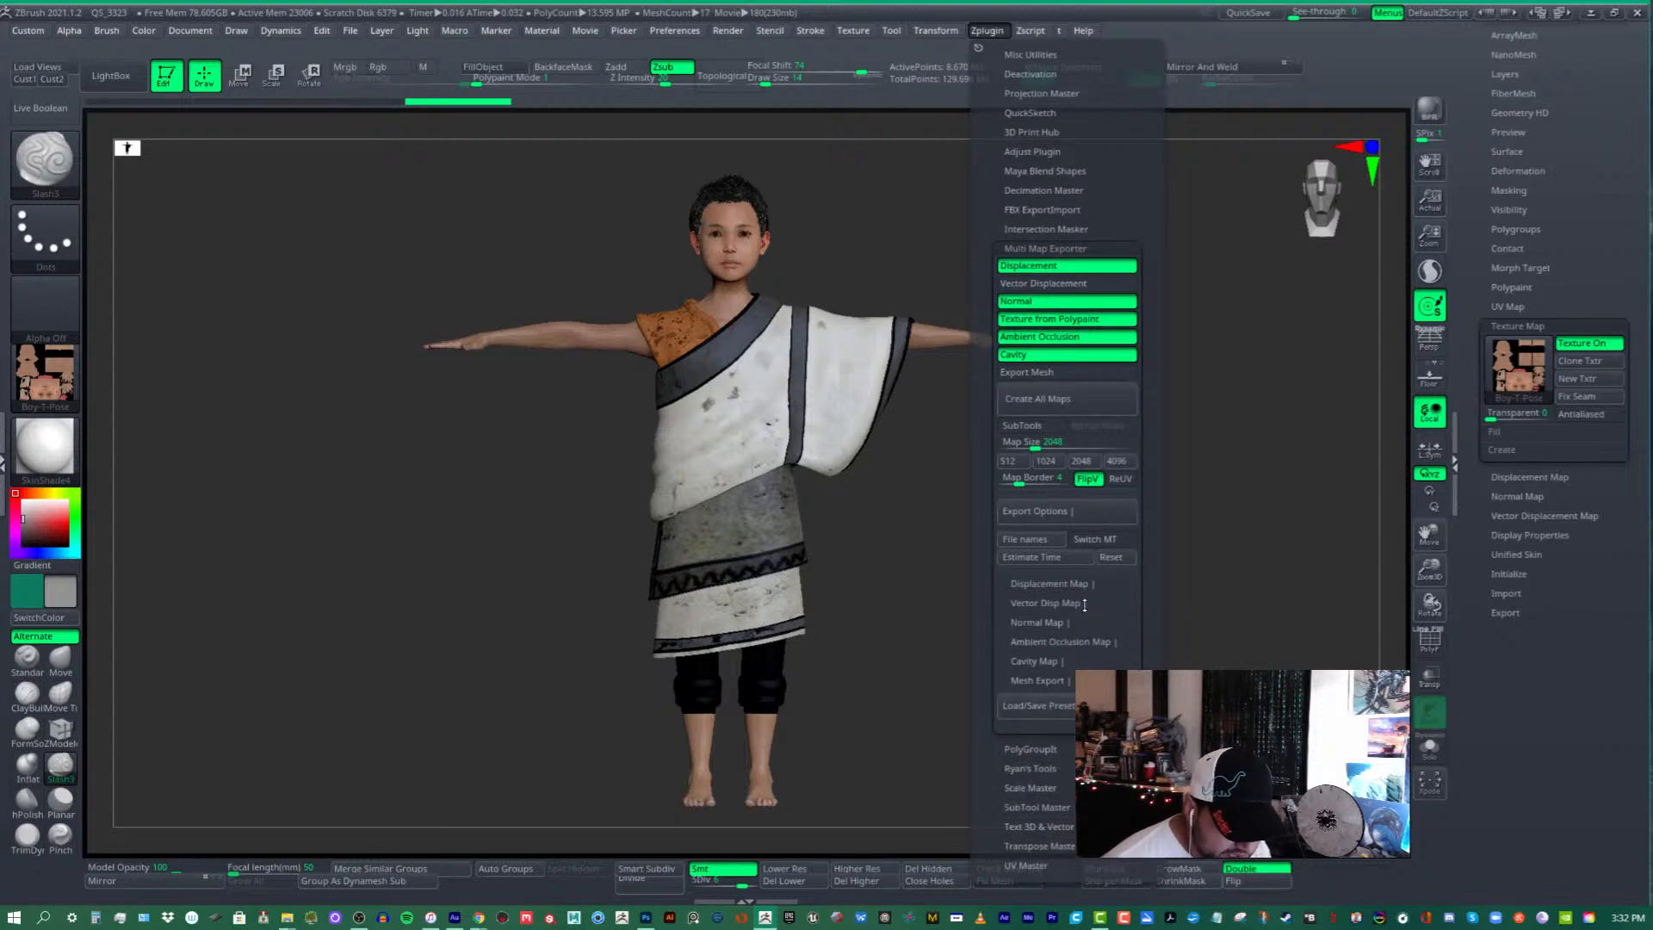
pyautogui.click(1084, 603)
pyautogui.click(1117, 604)
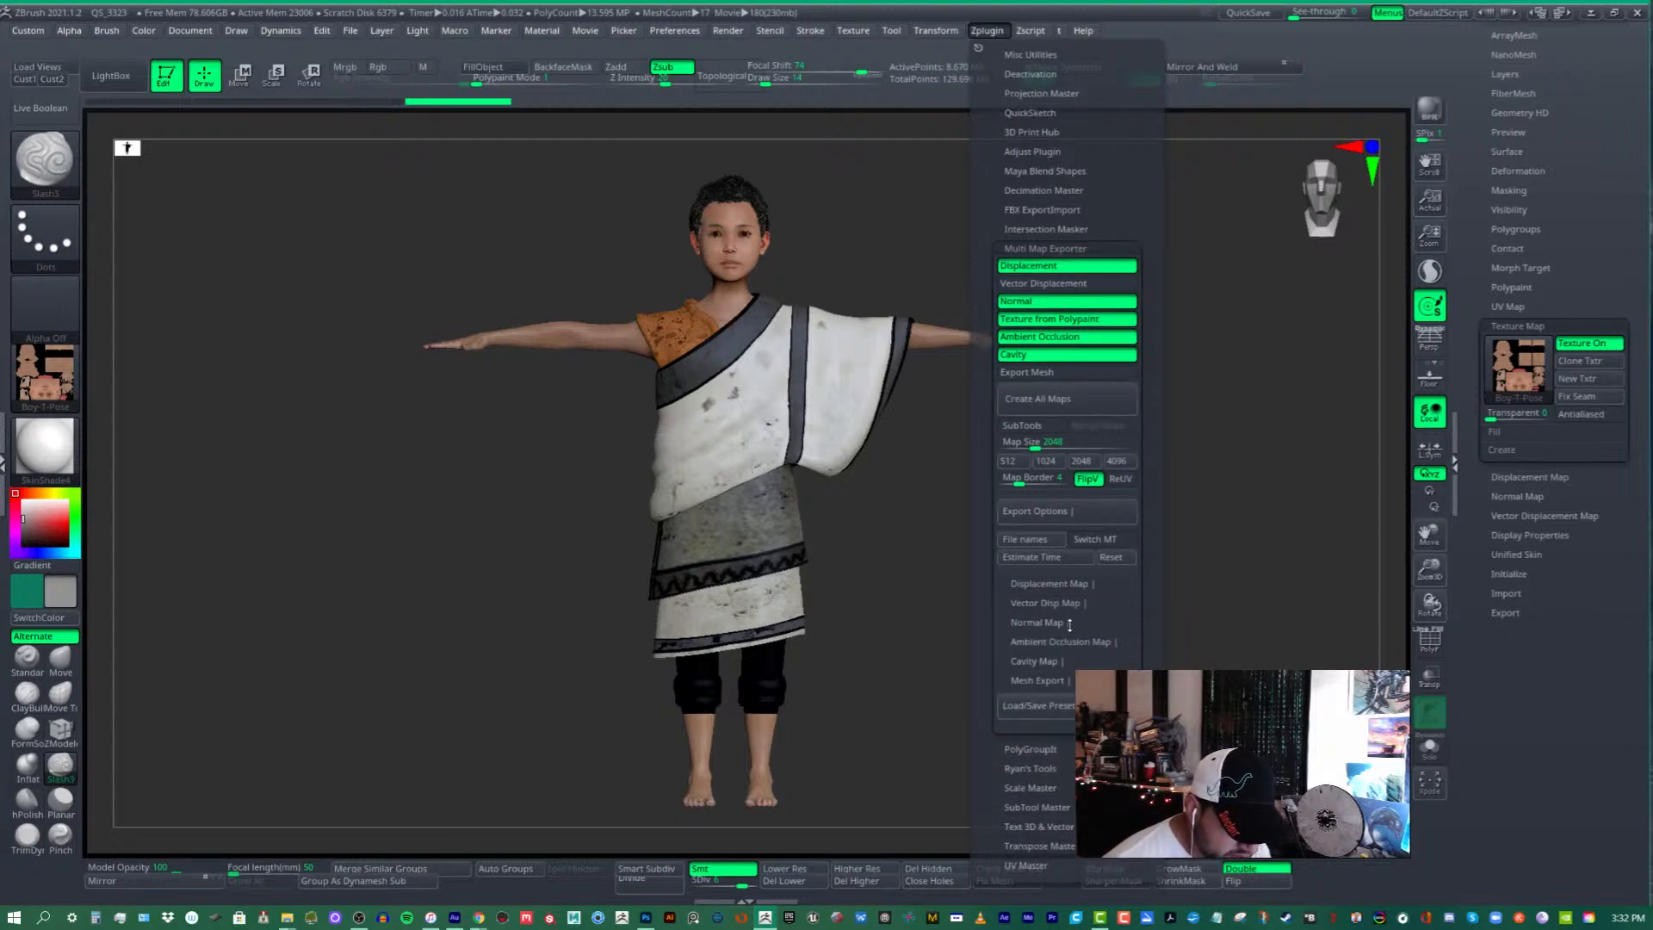
pyautogui.click(1069, 624)
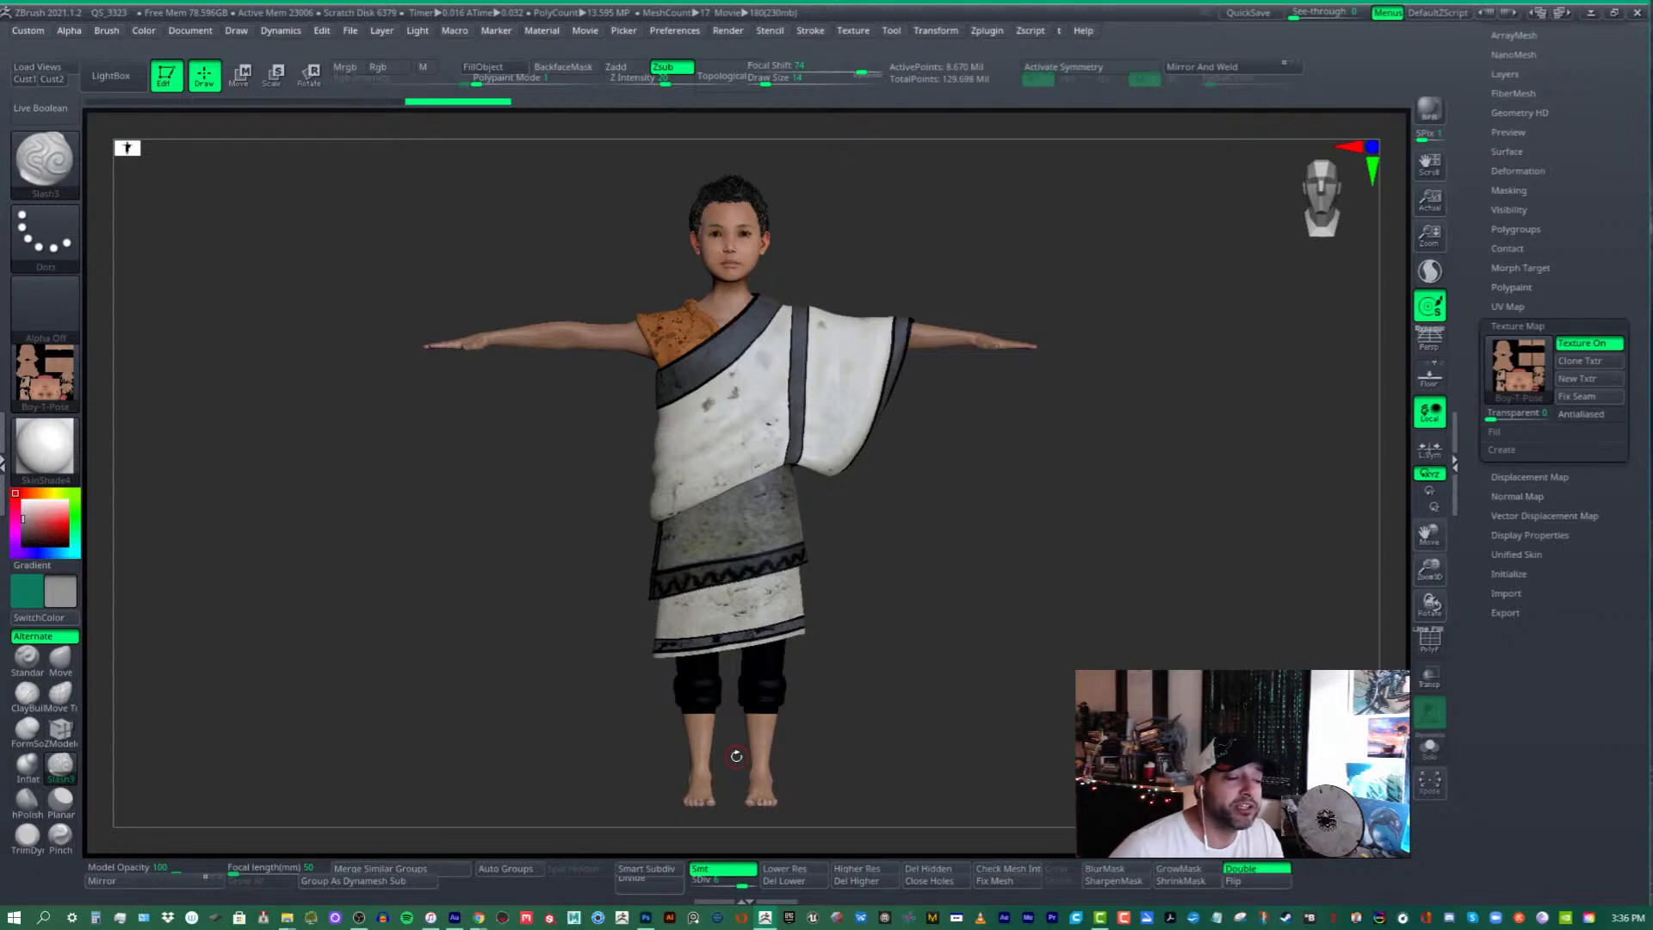
# - Switch to the posed Boy-UE4-Deci tool and set the current texture to Texture Off
pyautogui.scroll(5, 1638, 356)
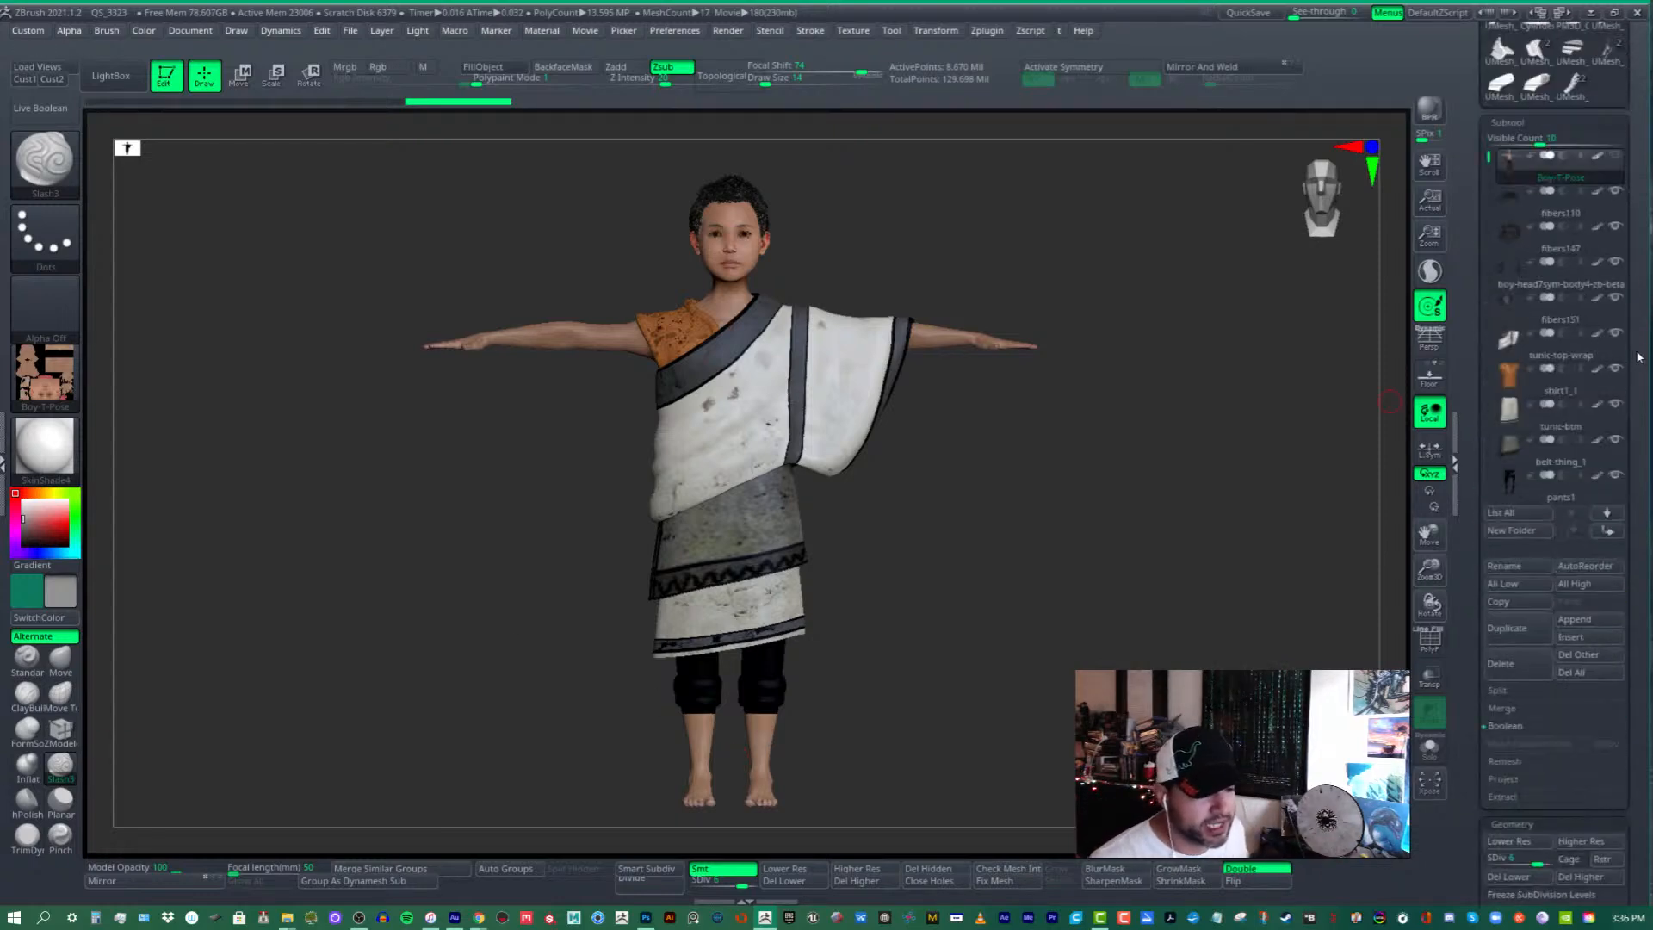
pyautogui.scroll(2, 1637, 356)
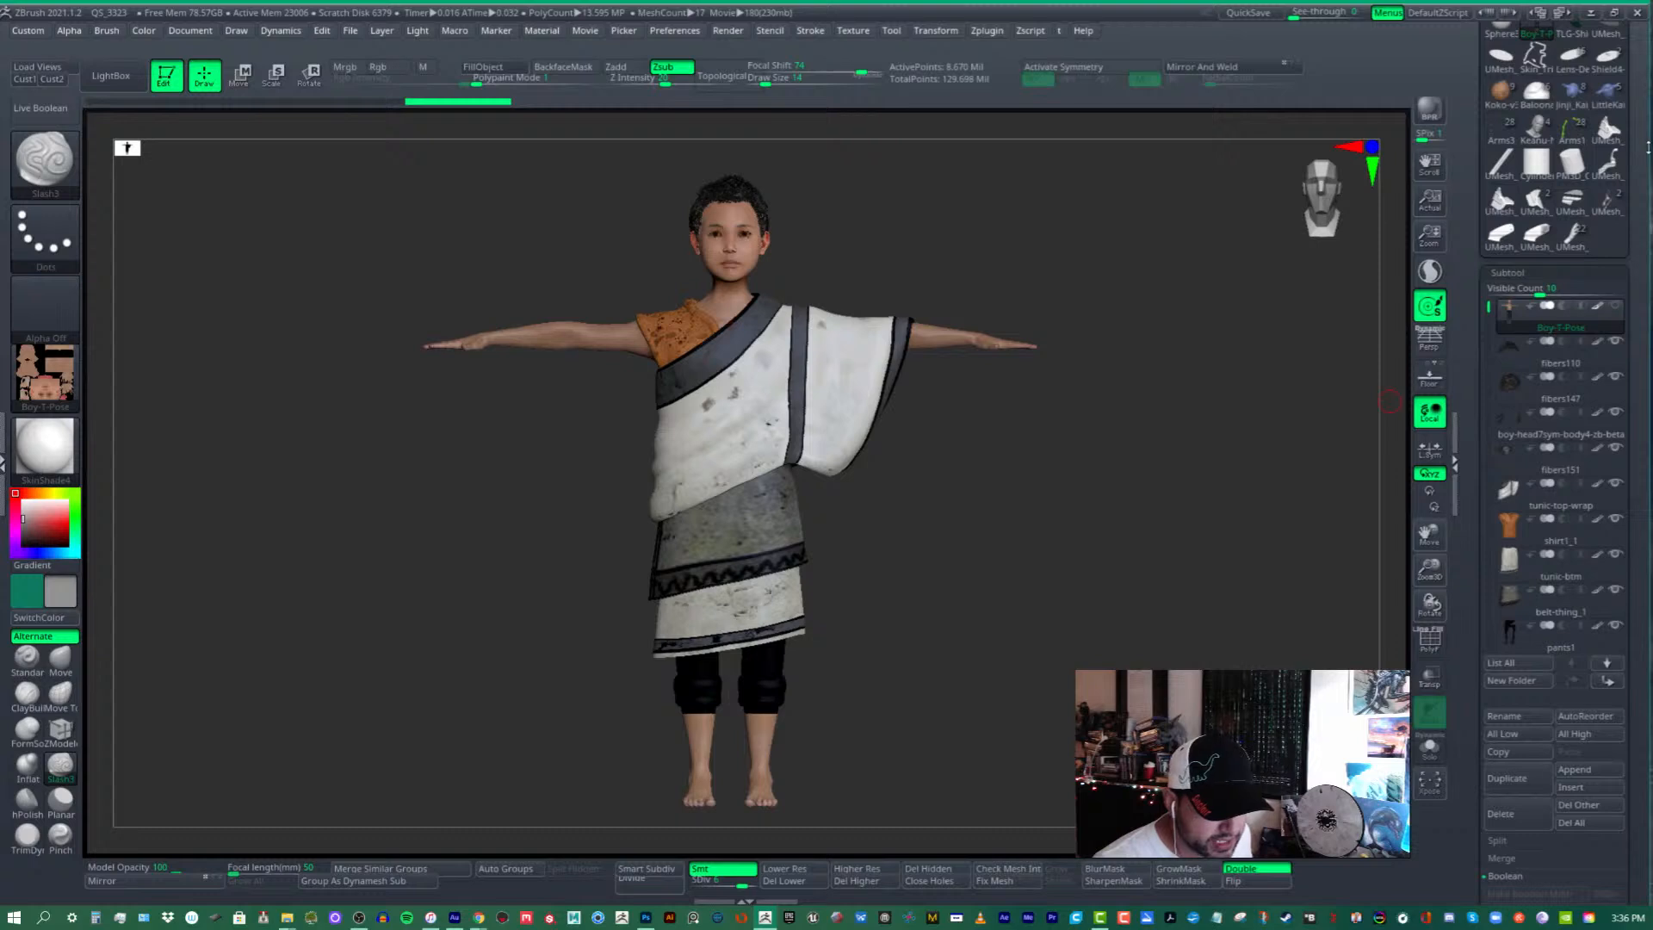
pyautogui.scroll(3, 1648, 147)
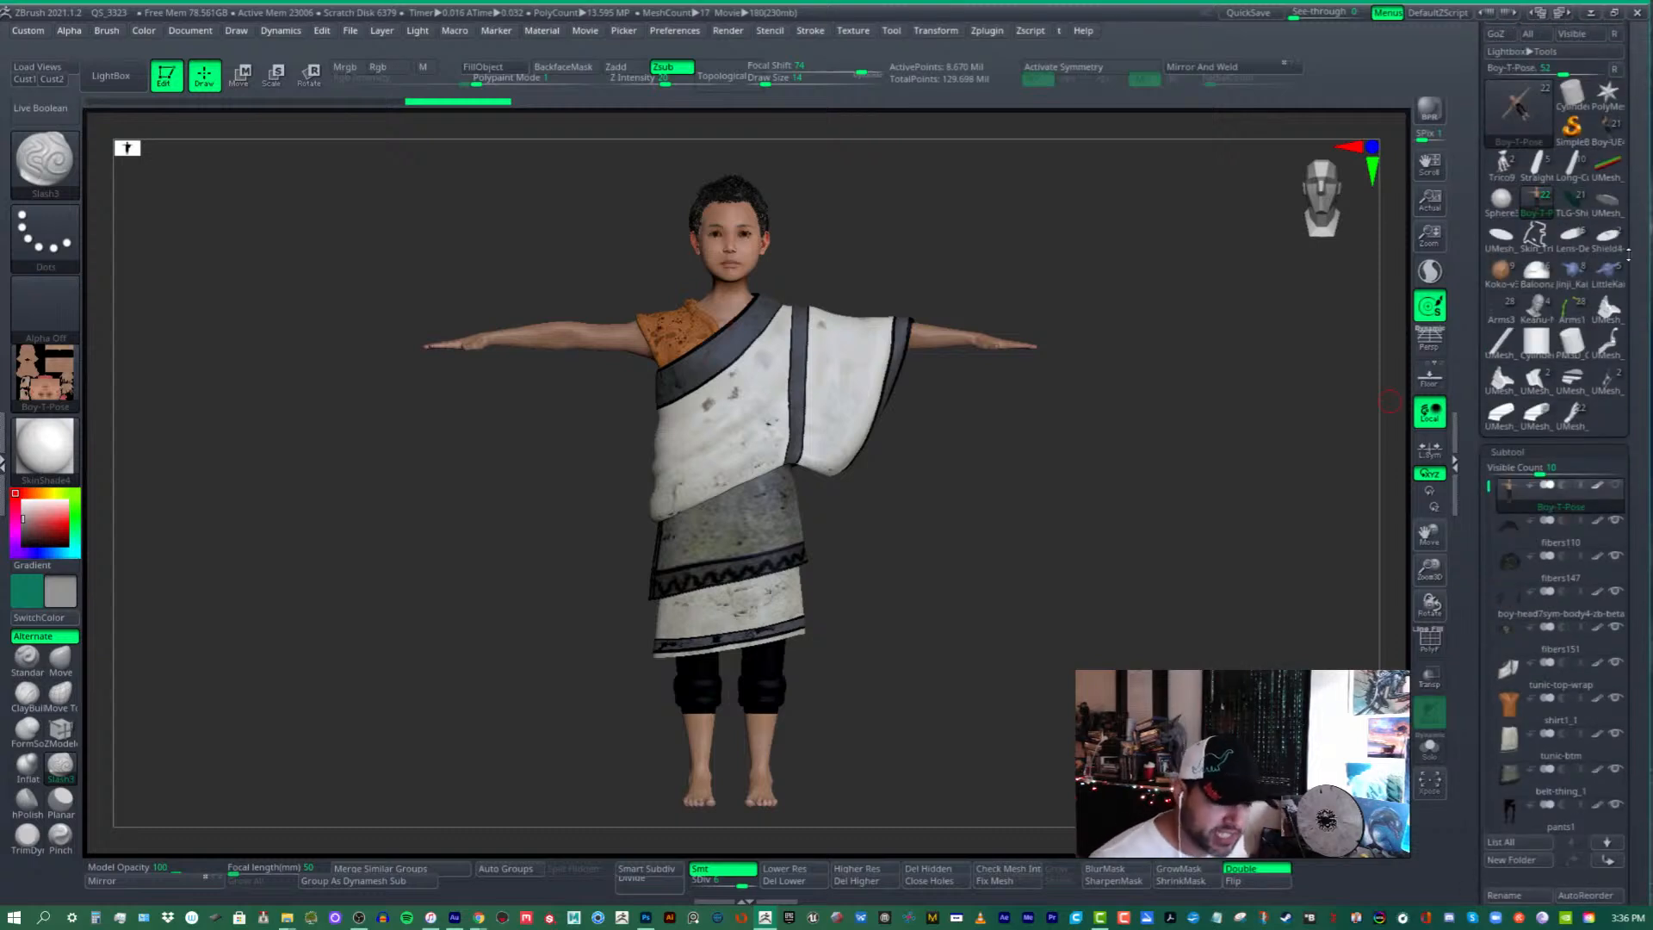
pyautogui.click(1606, 129)
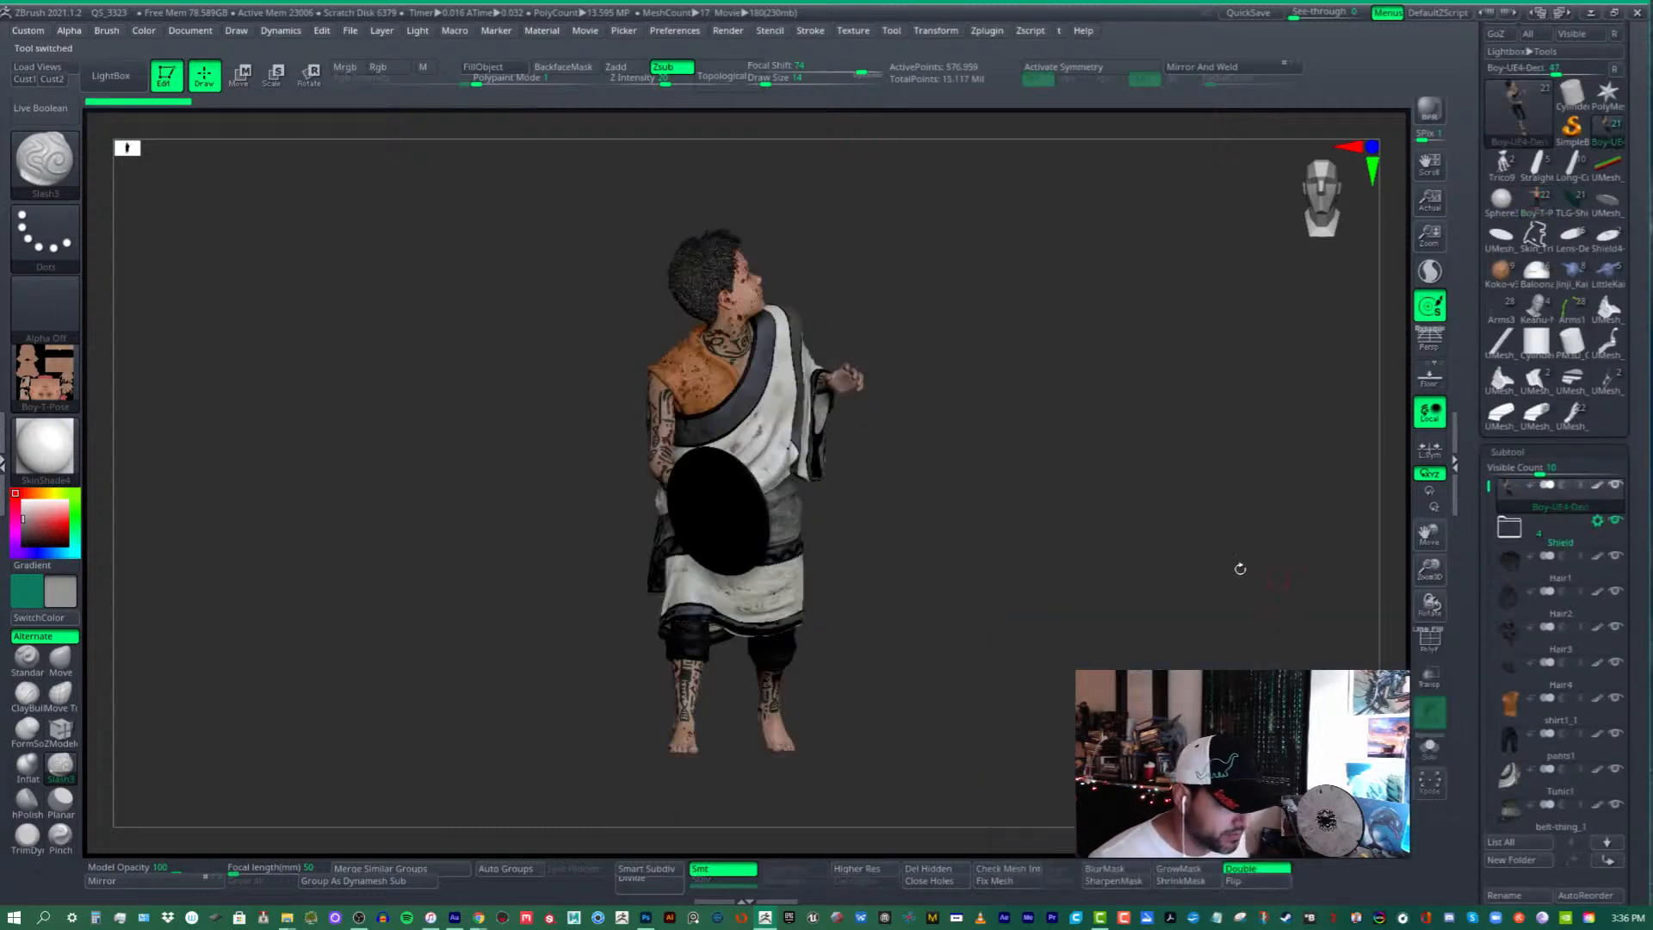
pyautogui.click(55, 376)
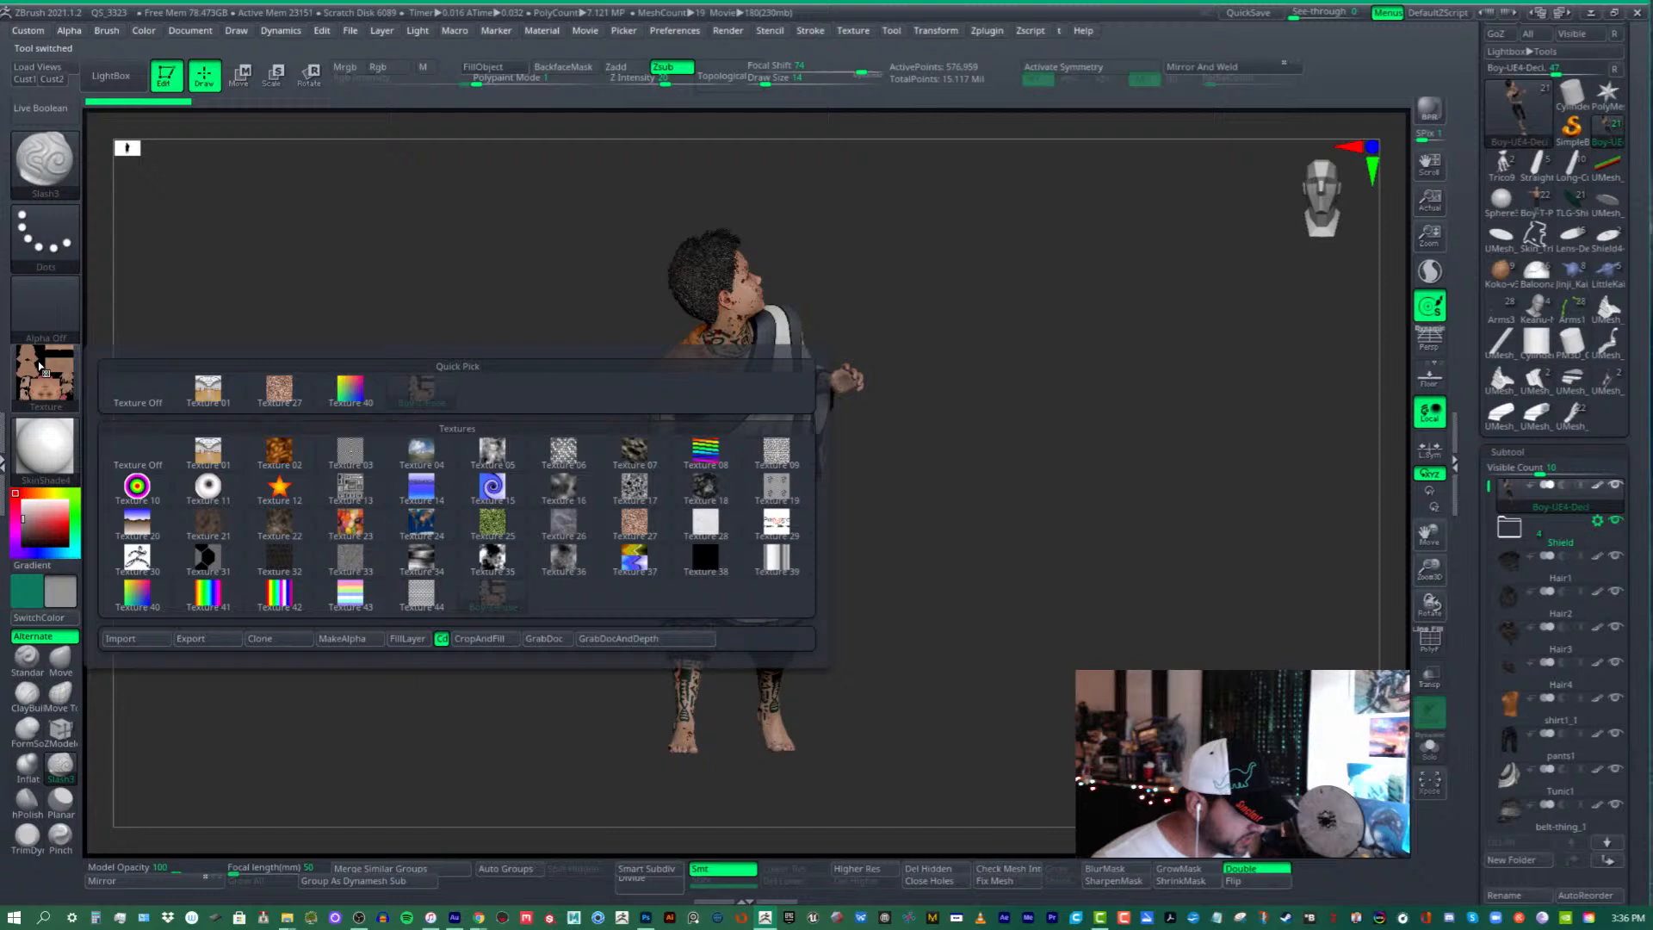
pyautogui.click(115, 394)
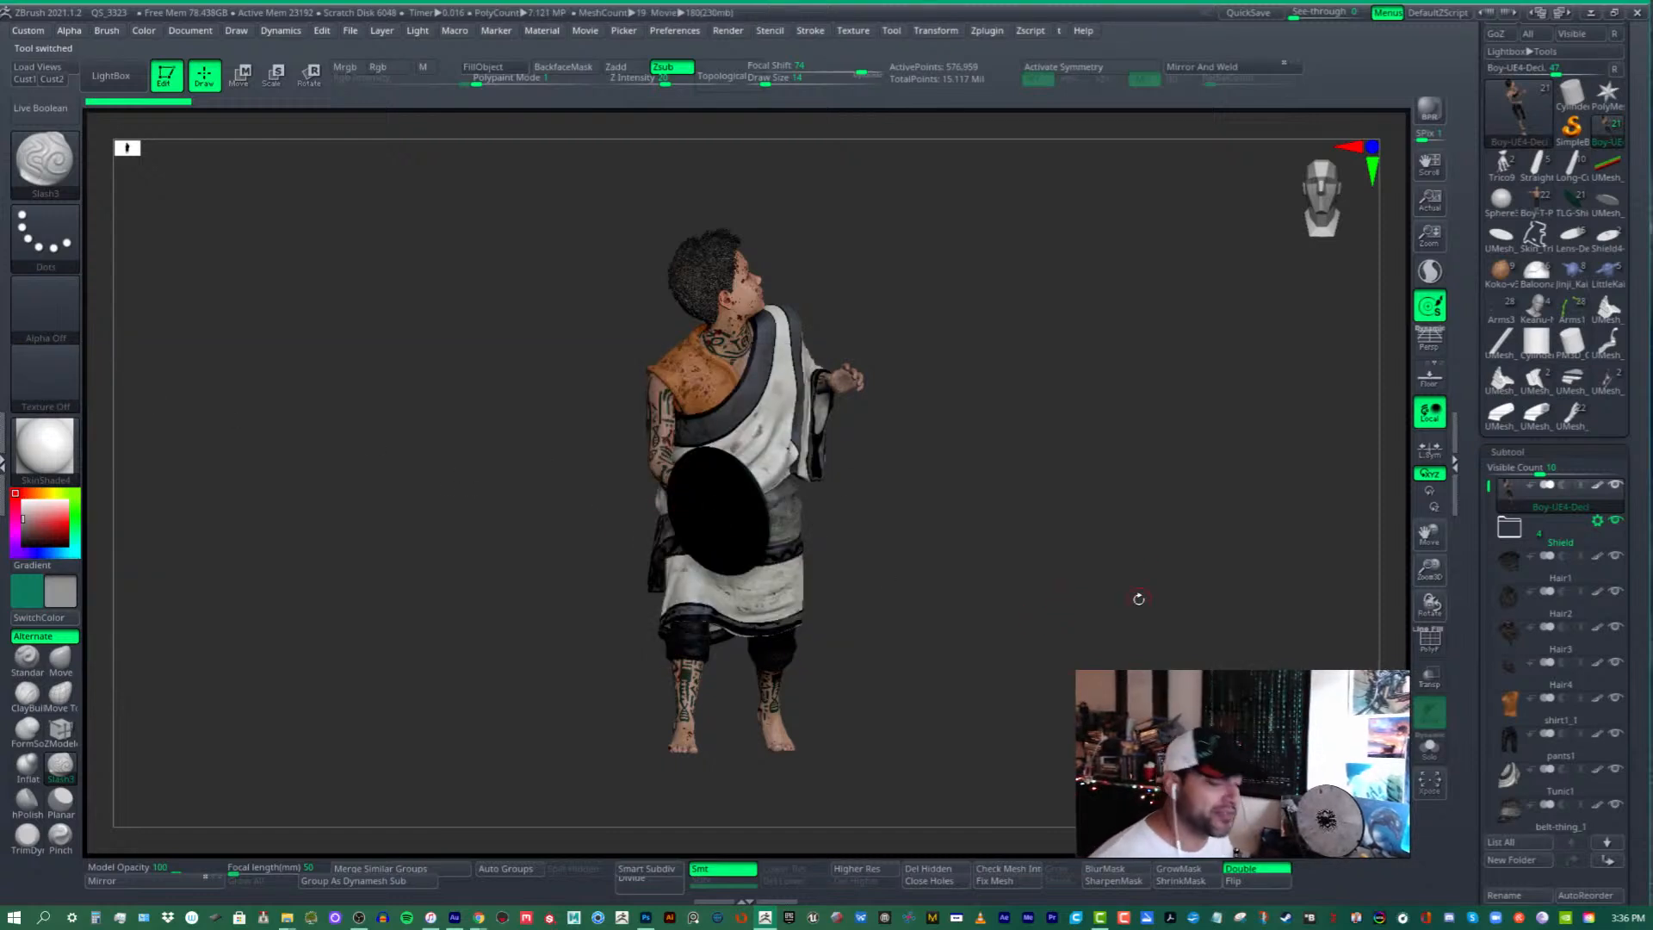
# - Examine the posed boy with the shield from the front and side, covering the stance, clothing and tattoos
pyautogui.moveTo(1130, 575); pyautogui.dragTo(1012, 596)
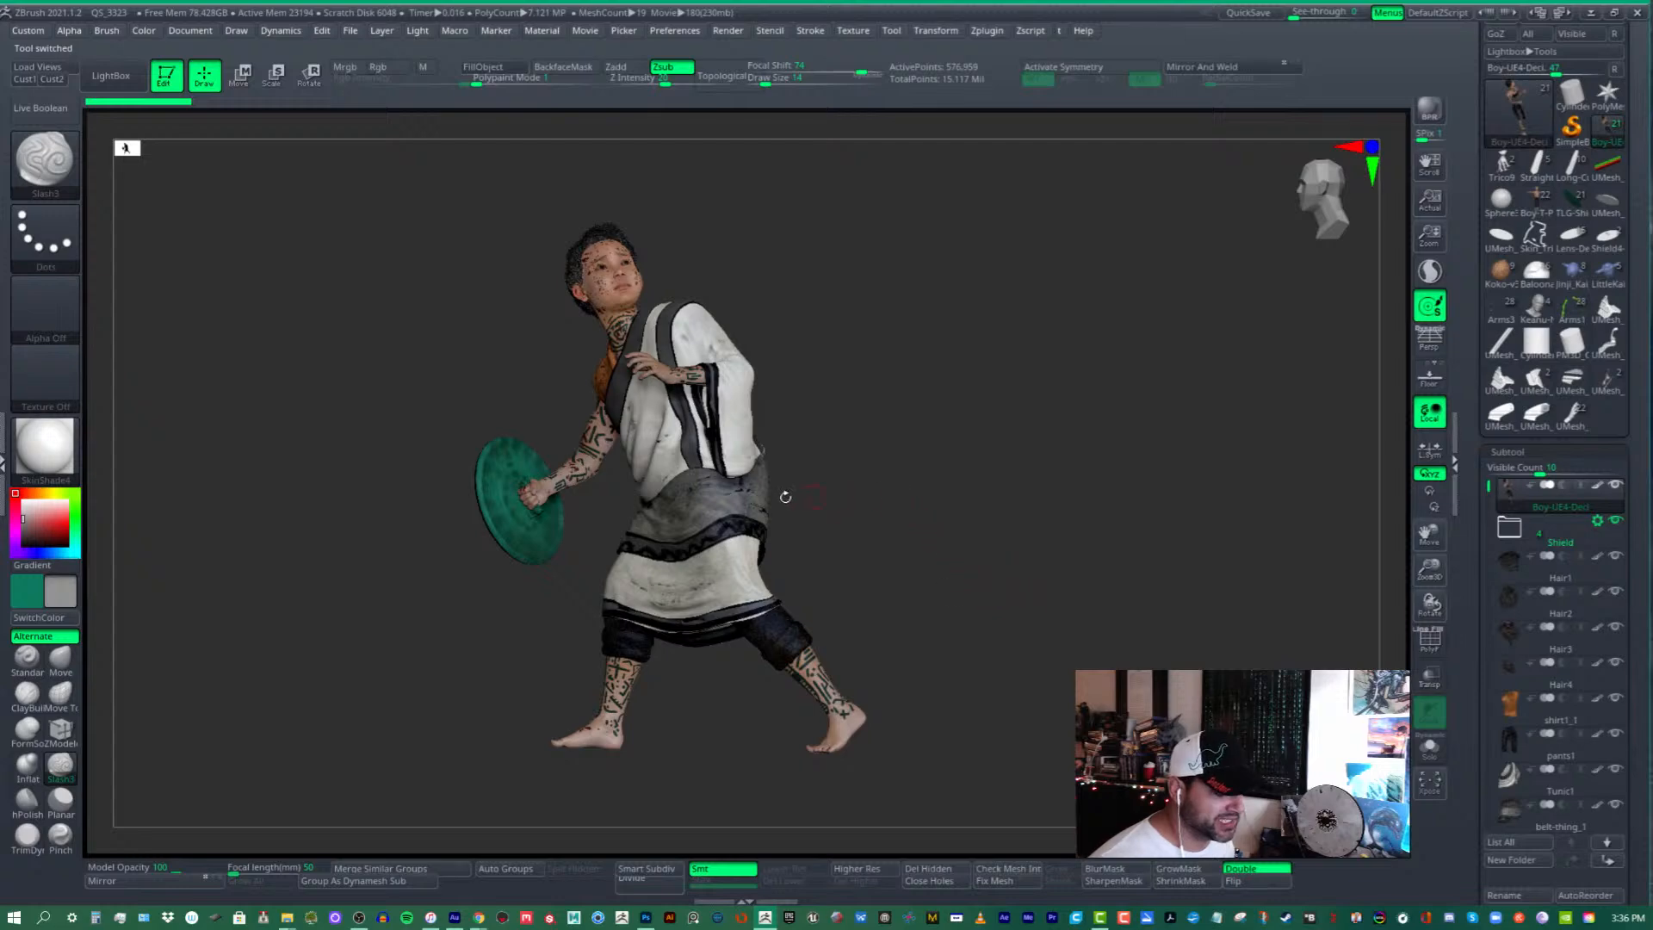
pyautogui.moveTo(749, 516); pyautogui.dragTo(1029, 616, button='right')
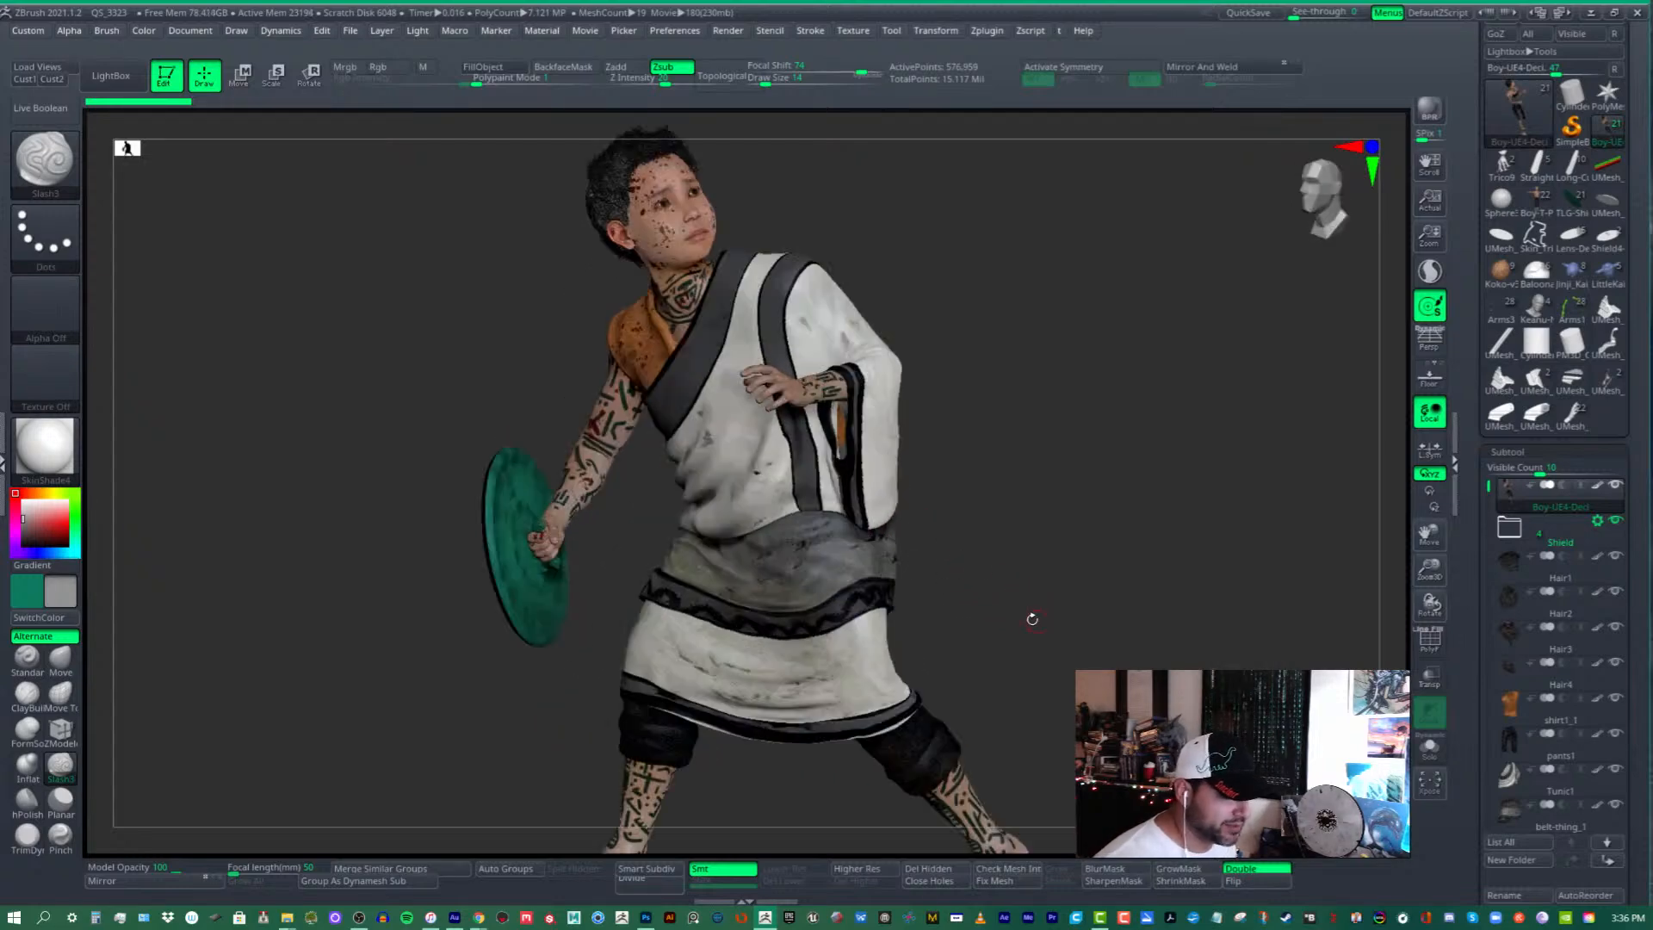
pyautogui.moveTo(998, 545); pyautogui.dragTo(1017, 573)
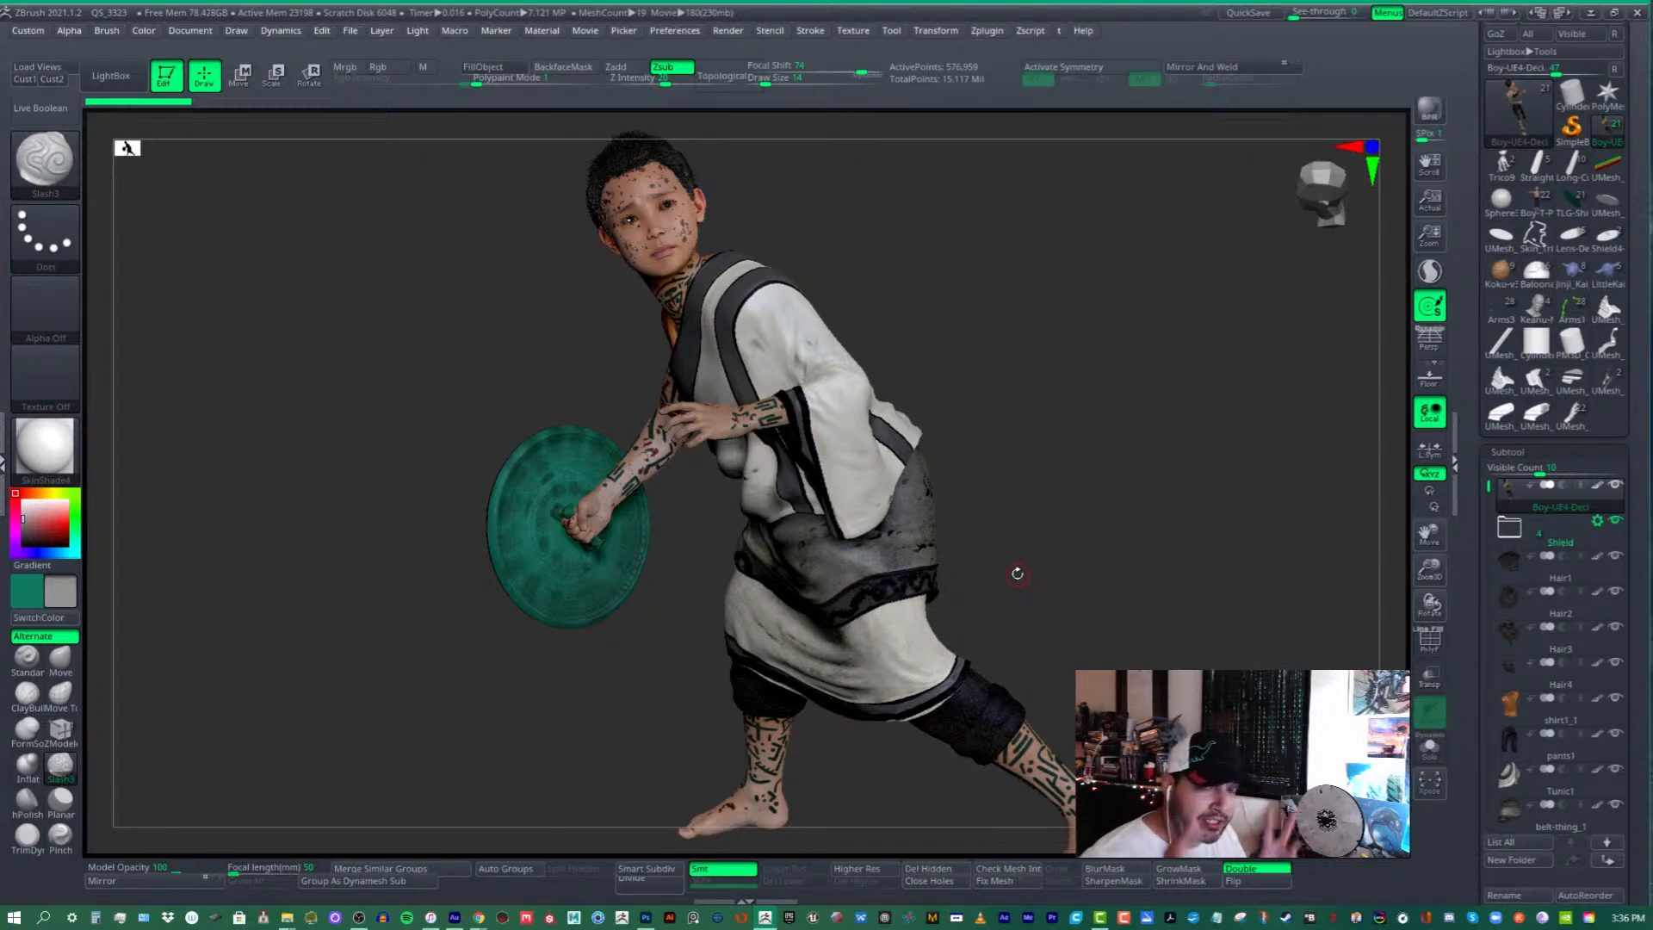
pyautogui.moveTo(1080, 514)
pyautogui.mouseDown()
pyautogui.moveTo(1154, 513)
pyautogui.moveTo(1127, 574)
pyautogui.moveTo(1145, 542)
pyautogui.moveTo(1020, 518)
pyautogui.moveTo(1129, 612)
pyautogui.moveTo(1162, 732)
pyautogui.mouseUp()
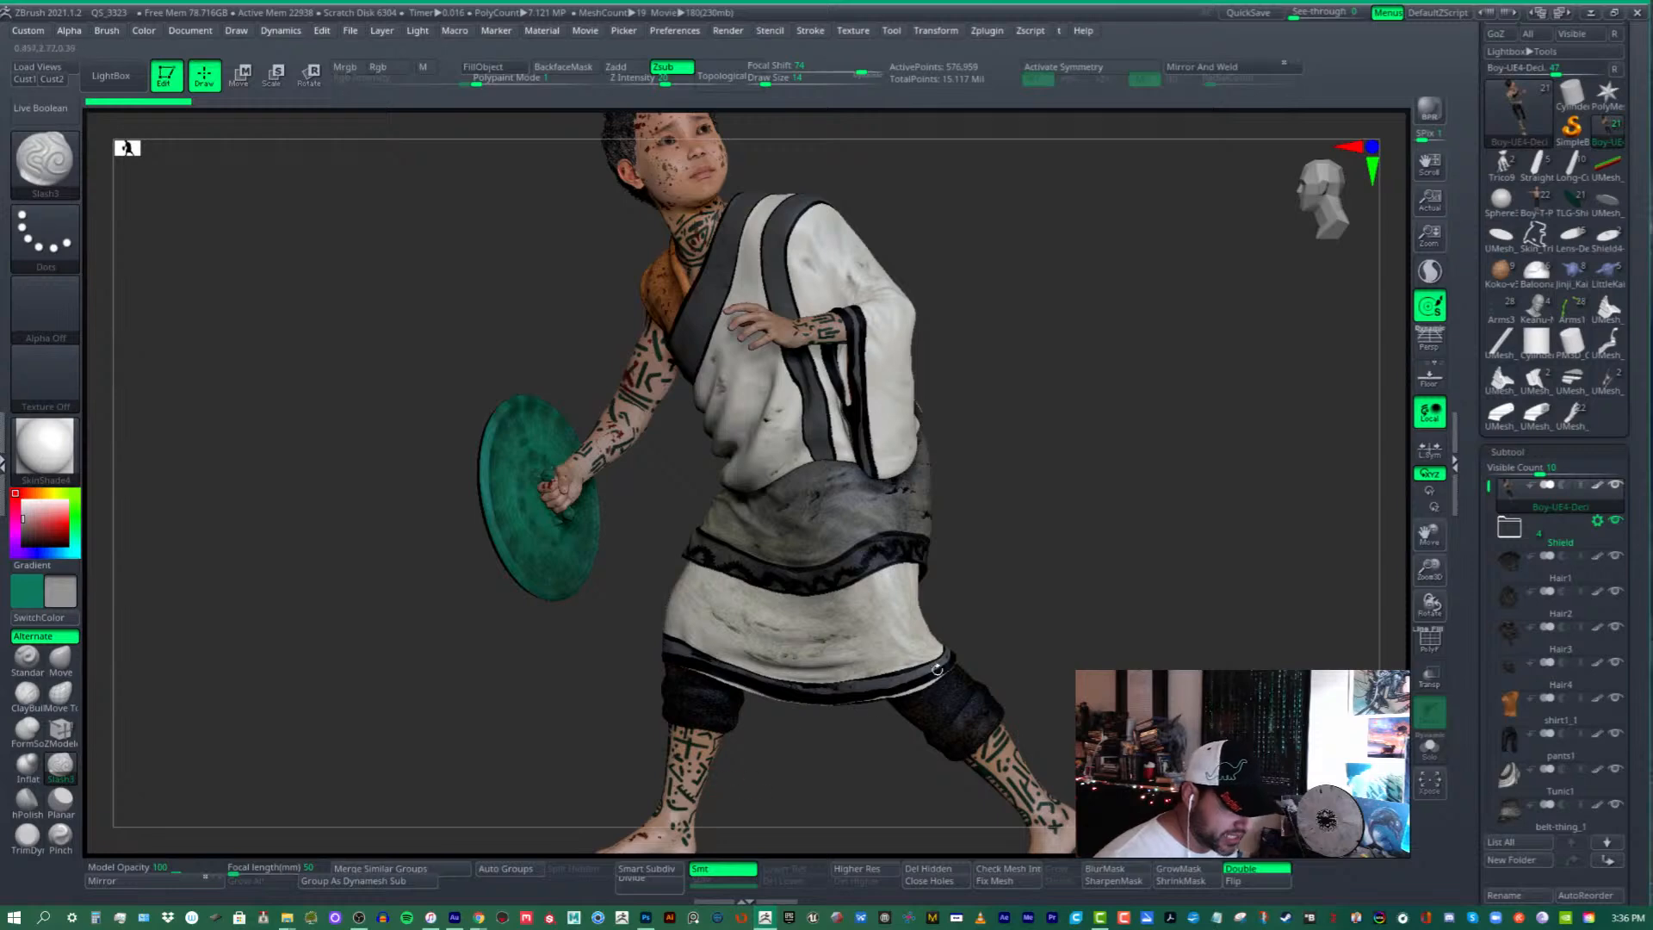
# - Inspect the posed boy's painted shirt, tunic stains and neck tattoos up close, and return to the full figure
pyautogui.moveTo(901, 706); pyautogui.dragTo(933, 689)
pyautogui.keyDown('alt'); pyautogui.moveTo(650, 409); pyautogui.dragTo(816, 647); pyautogui.keyUp('alt')
pyautogui.keyDown('alt'); pyautogui.moveTo(947, 424); pyautogui.dragTo(921, 551); pyautogui.keyUp('alt')
pyautogui.moveTo(921, 552); pyautogui.dragTo(899, 544, button='right')
pyautogui.moveTo(1032, 517); pyautogui.dragTo(1084, 538, button='right')
pyautogui.keyDown('alt'); pyautogui.moveTo(1201, 749); pyautogui.dragTo(1248, 568, button='right'); pyautogui.keyUp('alt')
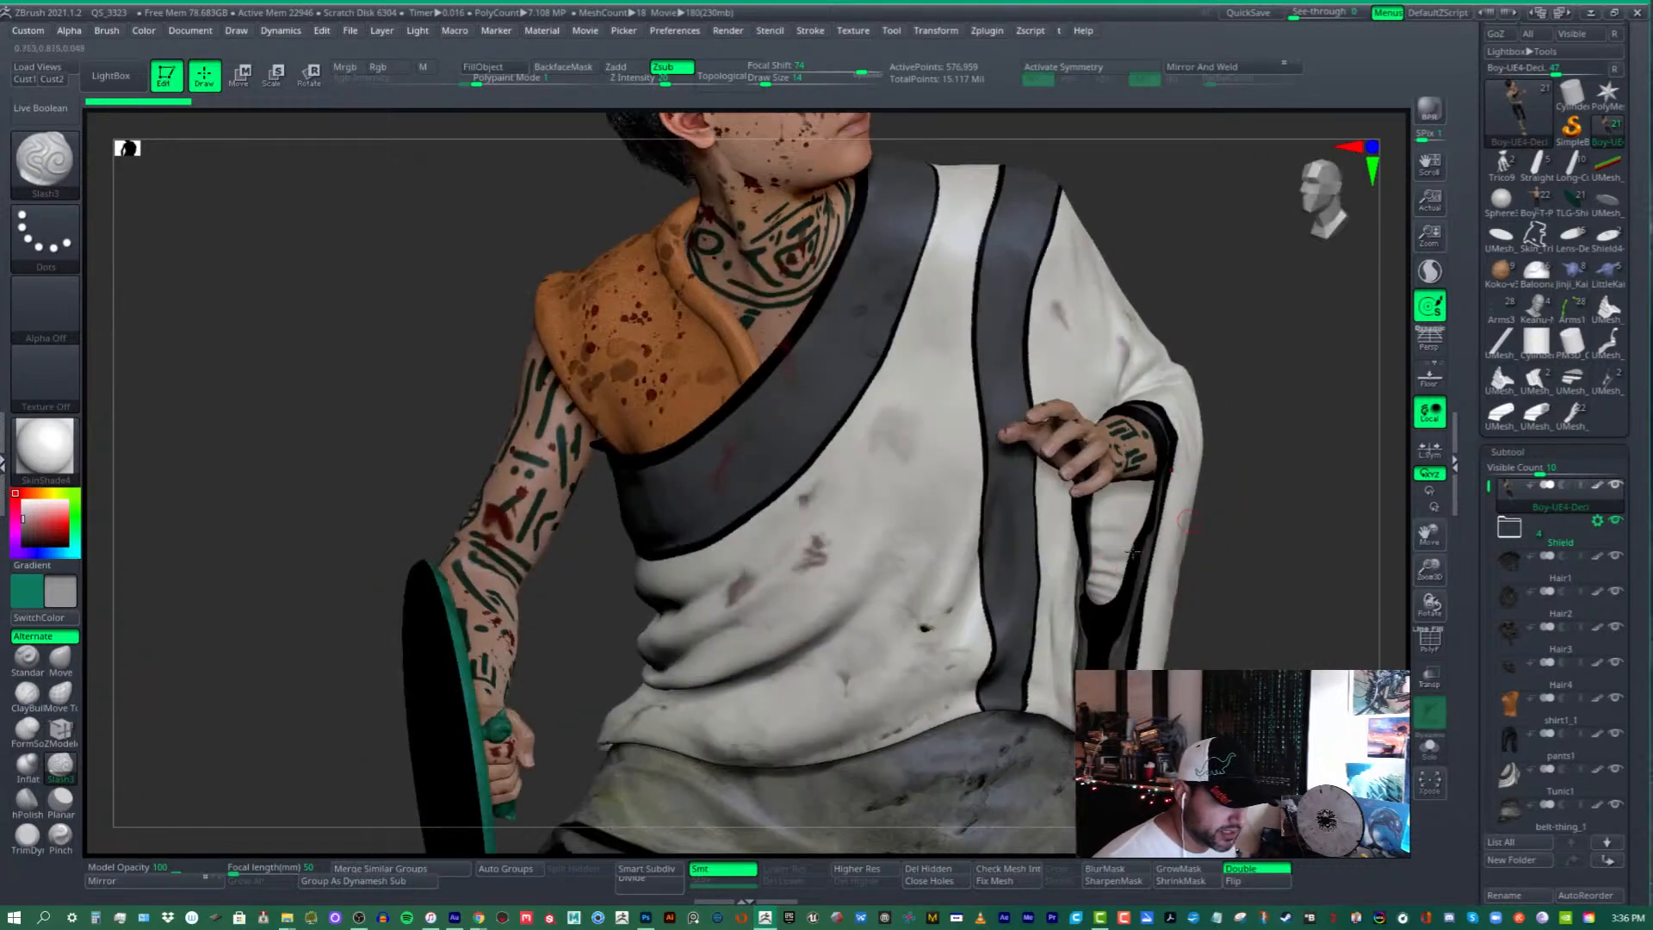
pyautogui.keyDown('alt'); pyautogui.moveTo(869, 740); pyautogui.dragTo(866, 601, button='right'); pyautogui.keyUp('alt')
pyautogui.moveTo(866, 601); pyautogui.dragTo(1053, 620, button='right')
pyautogui.moveTo(1003, 560)
pyautogui.keyDown('alt'); pyautogui.mouseDown(button='right')
pyautogui.moveTo(957, 526)
pyautogui.moveTo(1013, 556)
pyautogui.moveTo(989, 572)
pyautogui.mouseUp(button='right'); pyautogui.keyUp('alt')
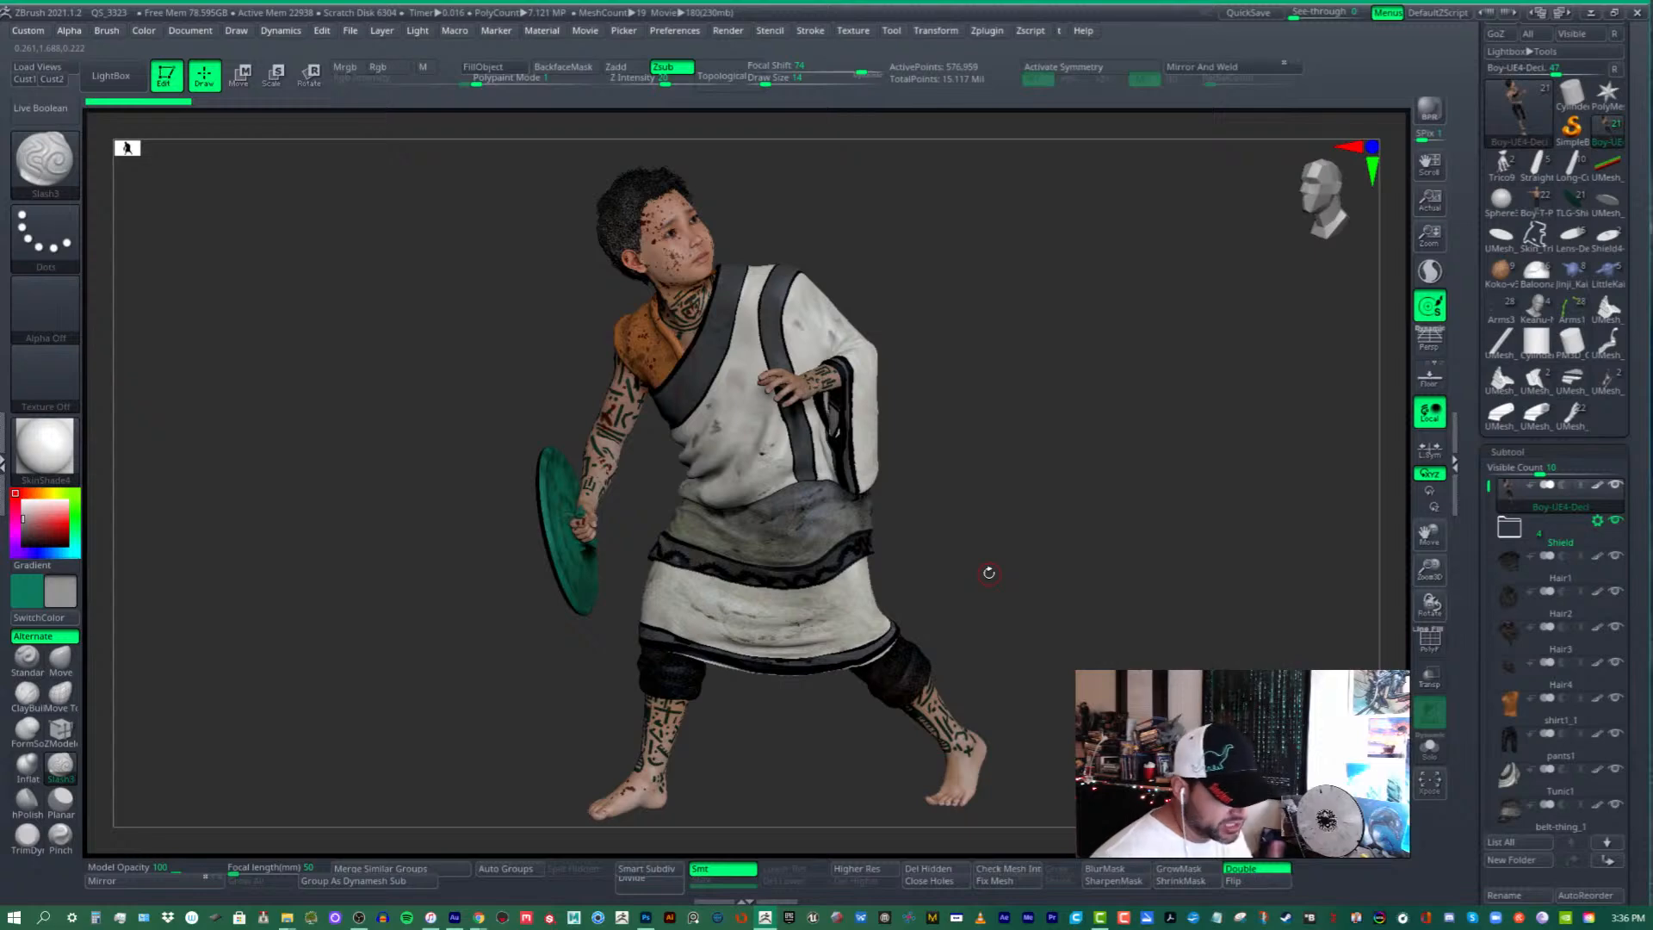
# - Switch back to the Boy-T-Pose tool and inspect the boy's head and shoulders up close
pyautogui.click(1539, 202)
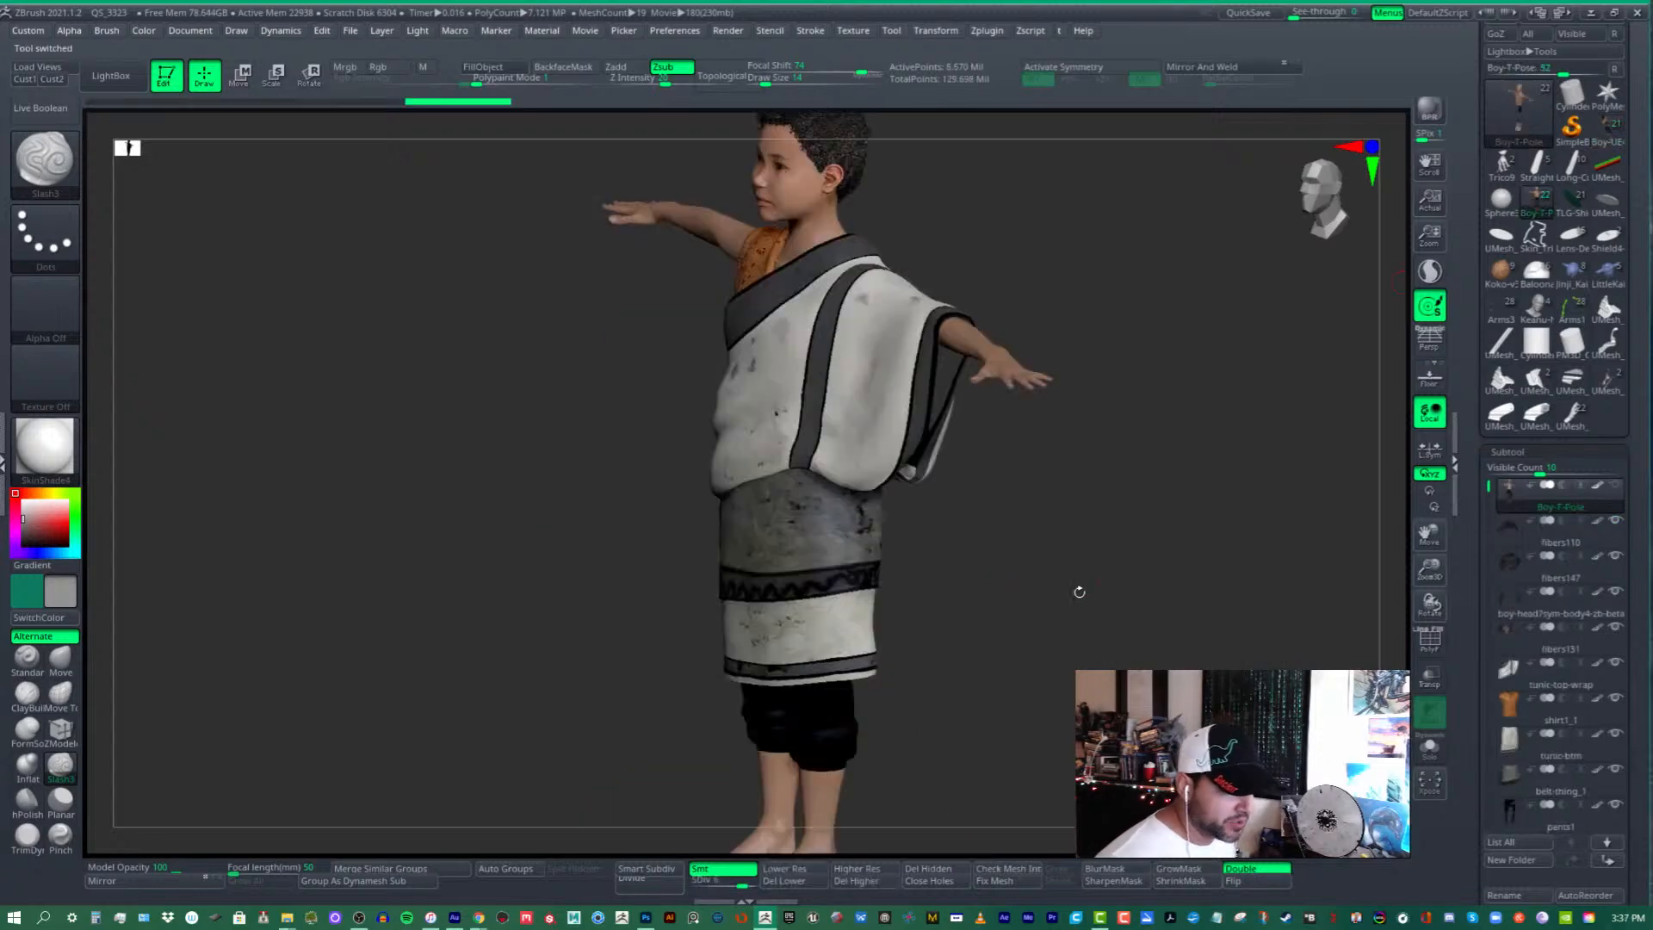
pyautogui.keyDown('ctrl'); pyautogui.moveTo(1085, 541); pyautogui.dragTo(1086, 522, button='right'); pyautogui.keyUp('ctrl')
pyautogui.moveTo(1086, 521); pyautogui.dragTo(1149, 527, button='right')
pyautogui.keyDown('alt'); pyautogui.moveTo(940, 486); pyautogui.dragTo(938, 573, button='right'); pyautogui.keyUp('alt')
pyautogui.keyDown('ctrl'); pyautogui.moveTo(938, 573); pyautogui.dragTo(934, 697, button='right'); pyautogui.keyUp('ctrl')
pyautogui.keyDown('alt'); pyautogui.moveTo(928, 370); pyautogui.dragTo(895, 525, button='right'); pyautogui.keyUp('alt')
pyautogui.moveTo(740, 417); pyautogui.dragTo(917, 409, button='right')
pyautogui.keyDown('ctrl'); pyautogui.moveTo(1015, 506); pyautogui.dragTo(1002, 387, button='right'); pyautogui.keyUp('ctrl')
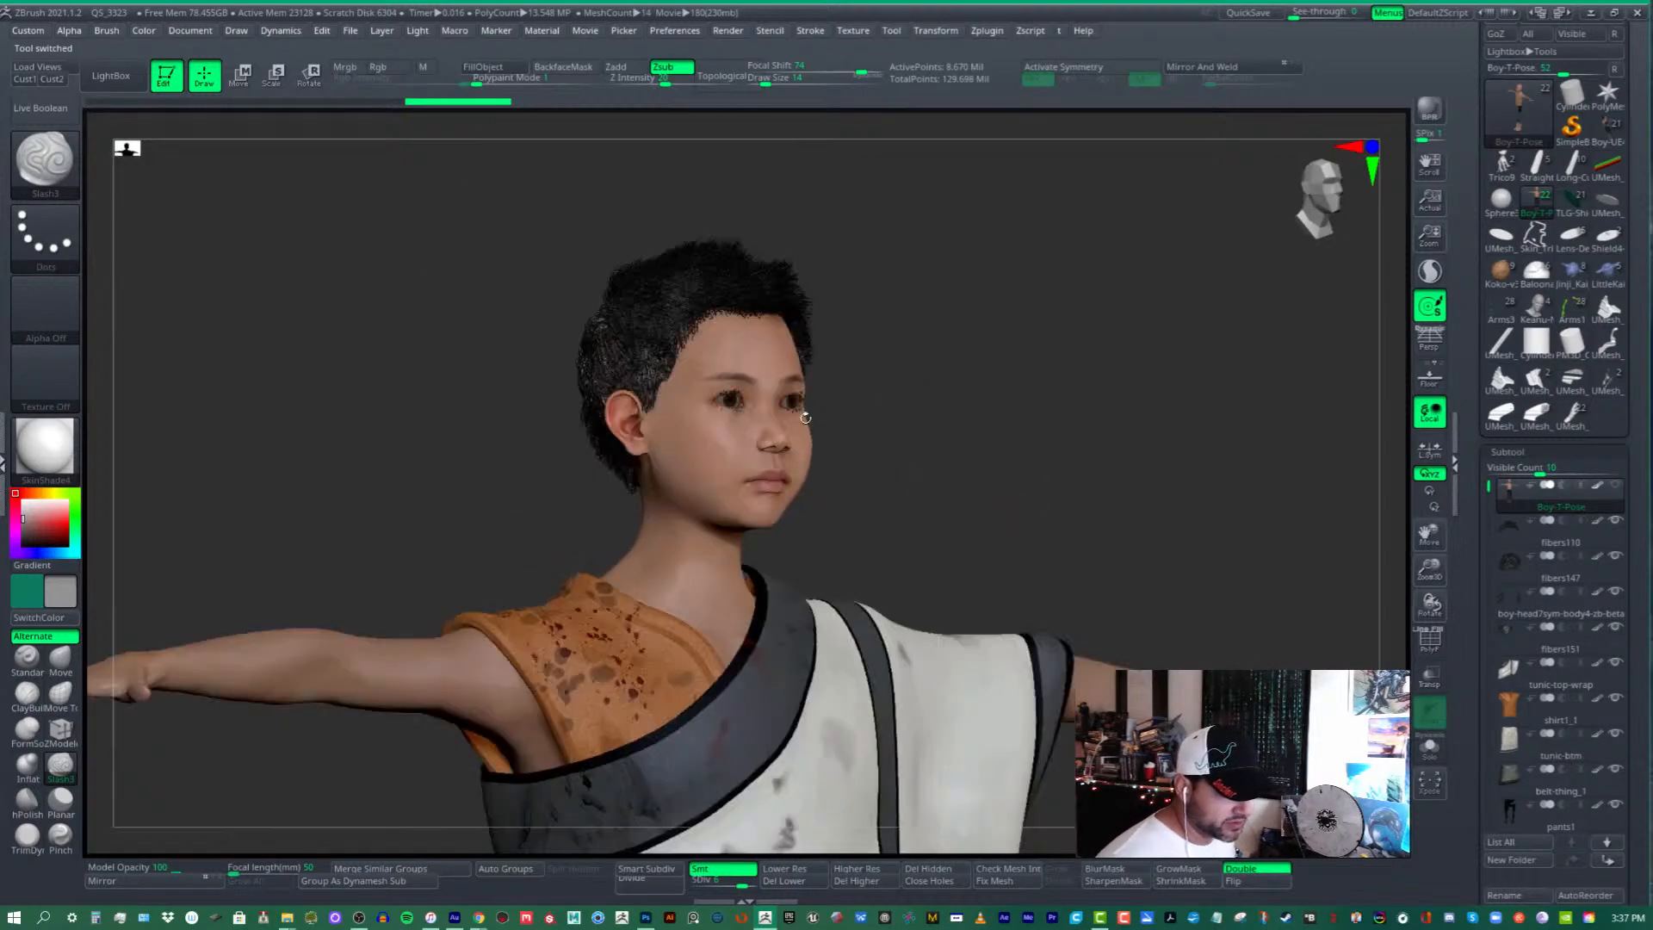
# - Examine the T-posed boy's face up close, and then his spread arms and draped tunic from the front
pyautogui.keyDown('ctrl'); pyautogui.moveTo(805, 615); pyautogui.dragTo(802, 708, button='right'); pyautogui.keyUp('ctrl')
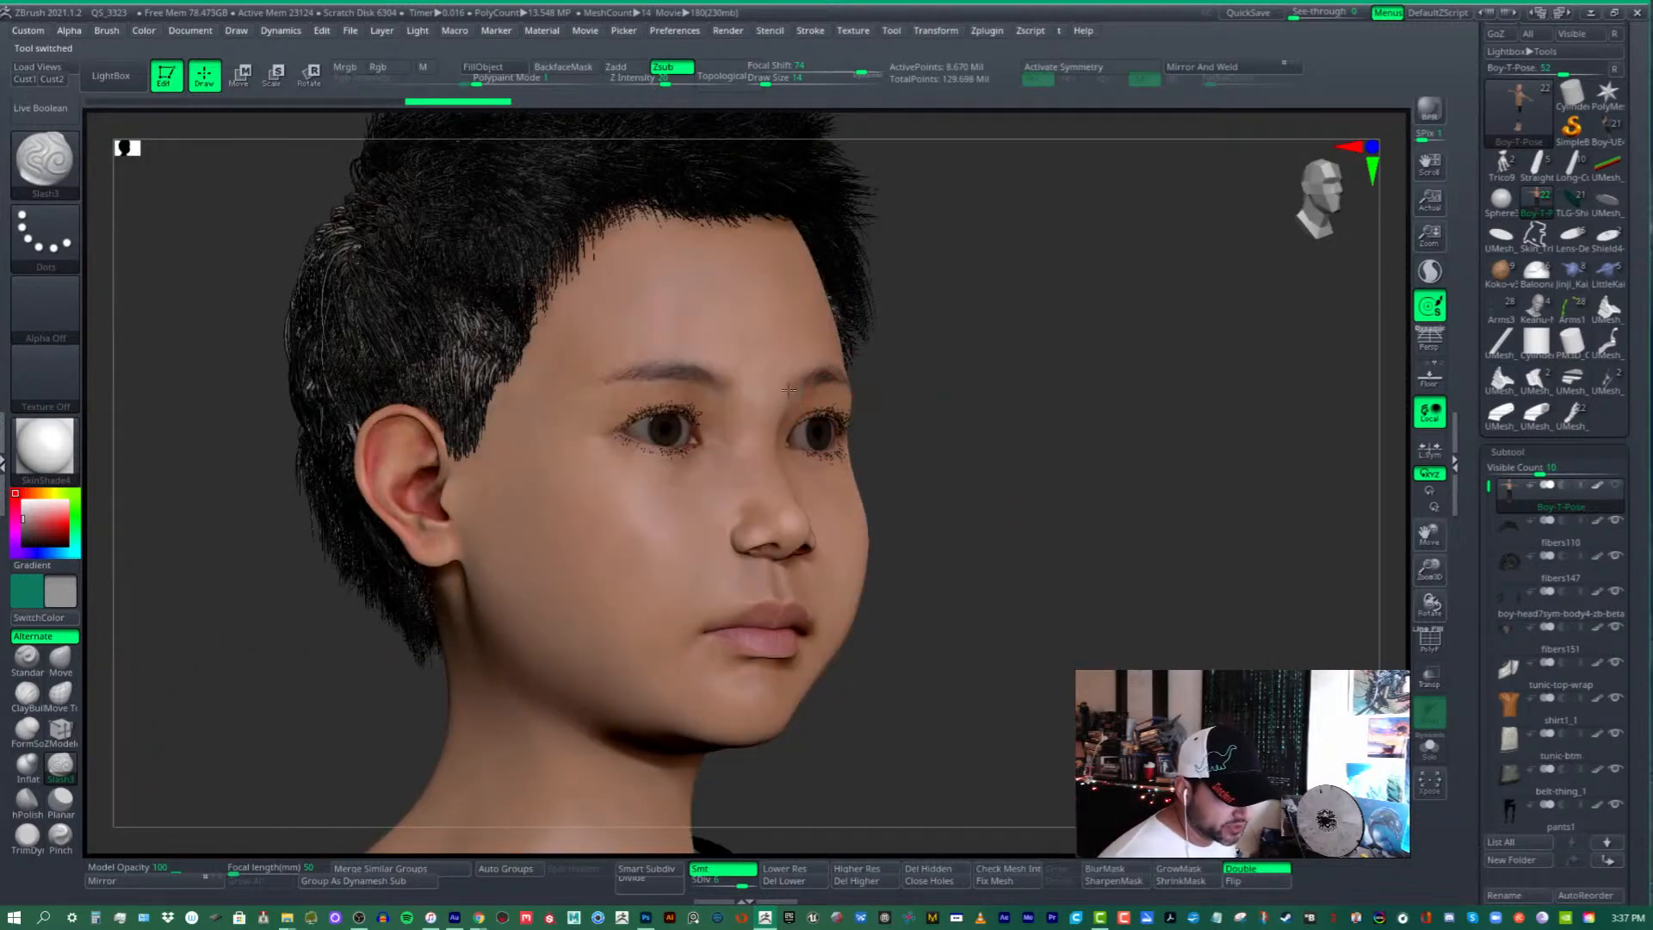
pyautogui.moveTo(923, 563); pyautogui.dragTo(907, 583, button='right')
pyautogui.keyDown('ctrl'); pyautogui.moveTo(918, 442); pyautogui.dragTo(922, 361, button='right'); pyautogui.keyUp('ctrl')
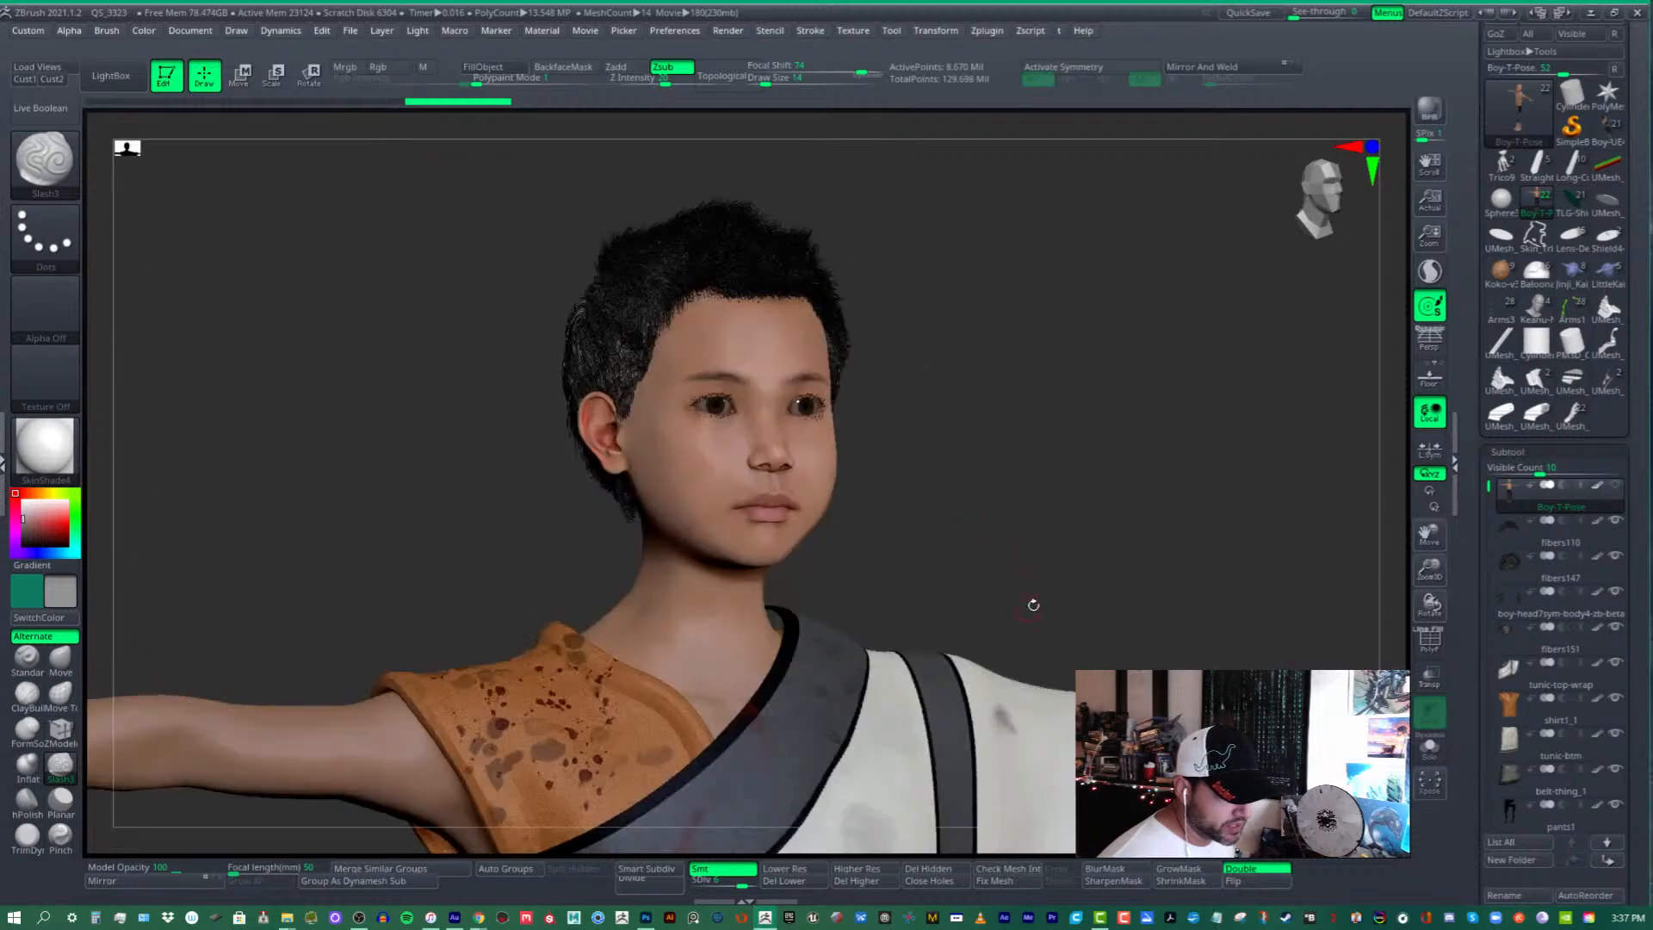
pyautogui.moveTo(1040, 470); pyautogui.dragTo(1044, 417, button='right')
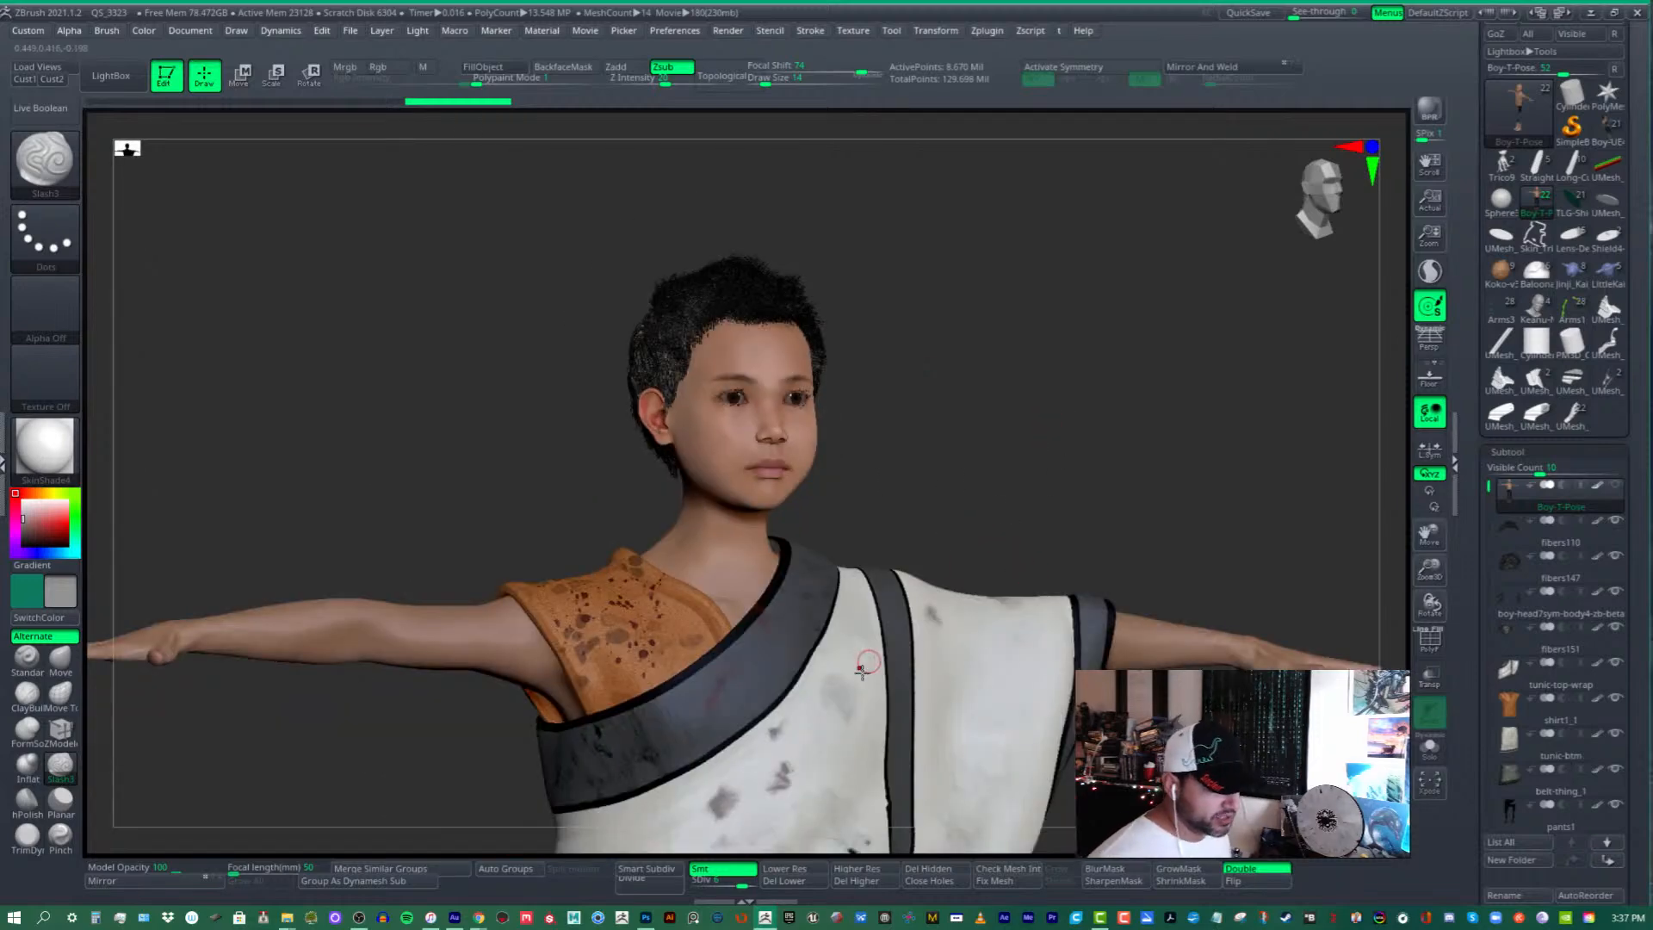
pyautogui.moveTo(950, 589); pyautogui.dragTo(987, 492, button='right')
pyautogui.moveTo(1072, 551); pyautogui.dragTo(1014, 552, button='right')
pyautogui.moveTo(1108, 596); pyautogui.dragTo(1110, 609, button='right')
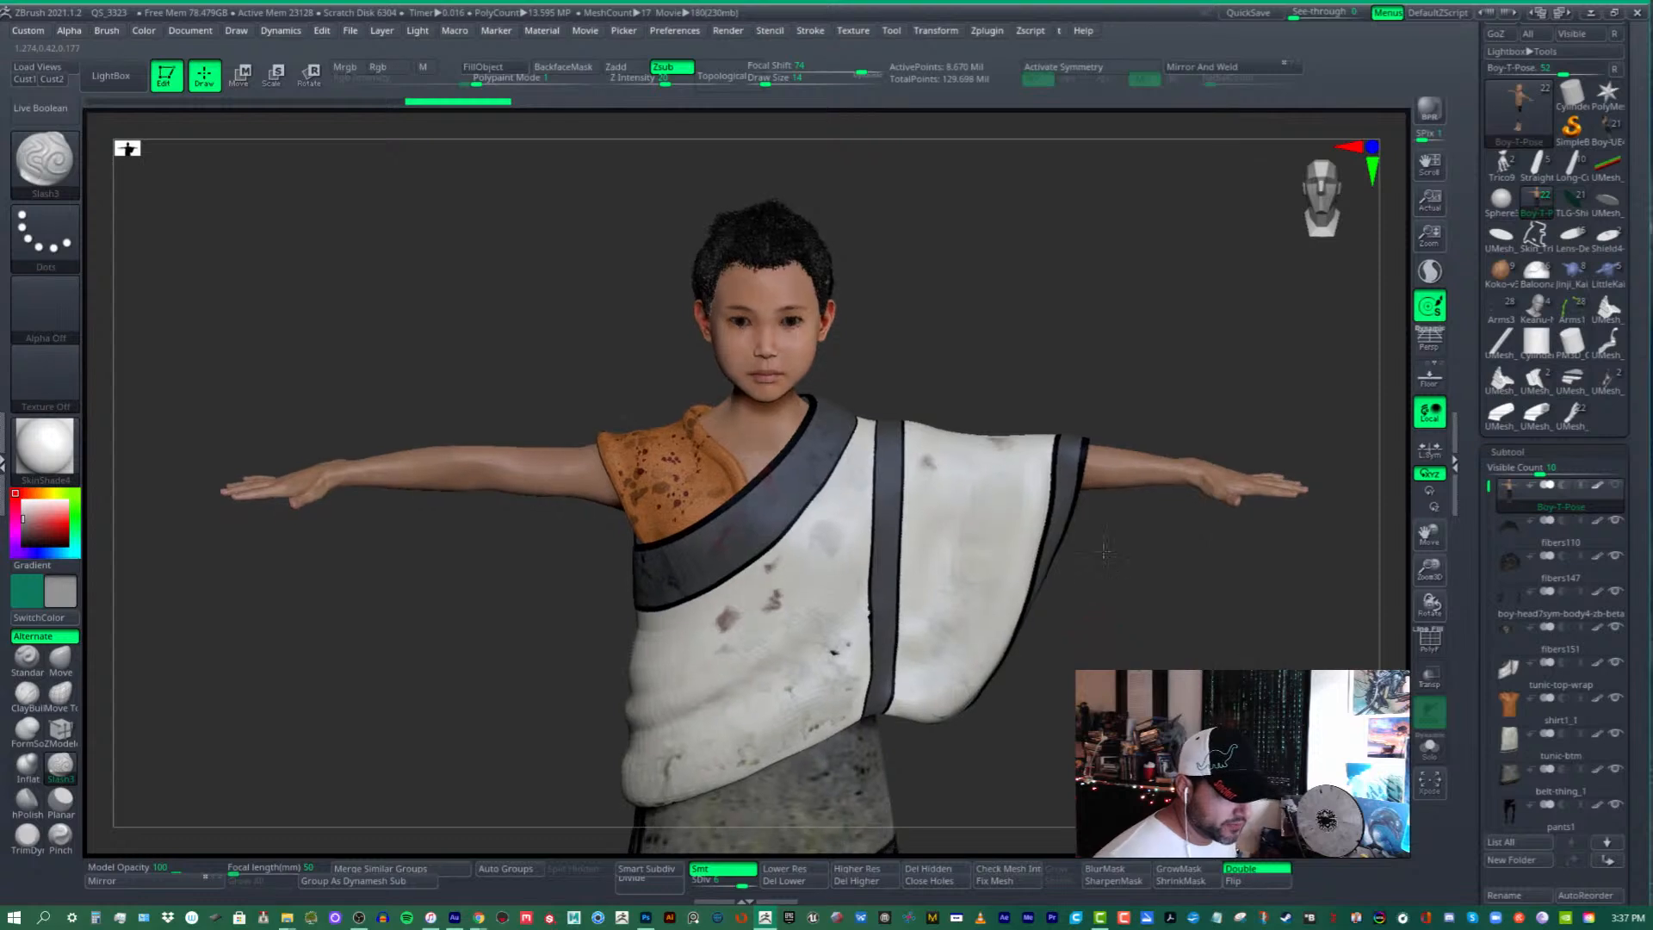
pyautogui.keyDown('alt'); pyautogui.moveTo(1104, 554); pyautogui.dragTo(1106, 478, button='right'); pyautogui.keyUp('alt')
pyautogui.moveTo(1132, 610)
pyautogui.mouseDown(button='right')
pyautogui.moveTo(1133, 637)
pyautogui.moveTo(1125, 593)
pyautogui.mouseUp(button='right')
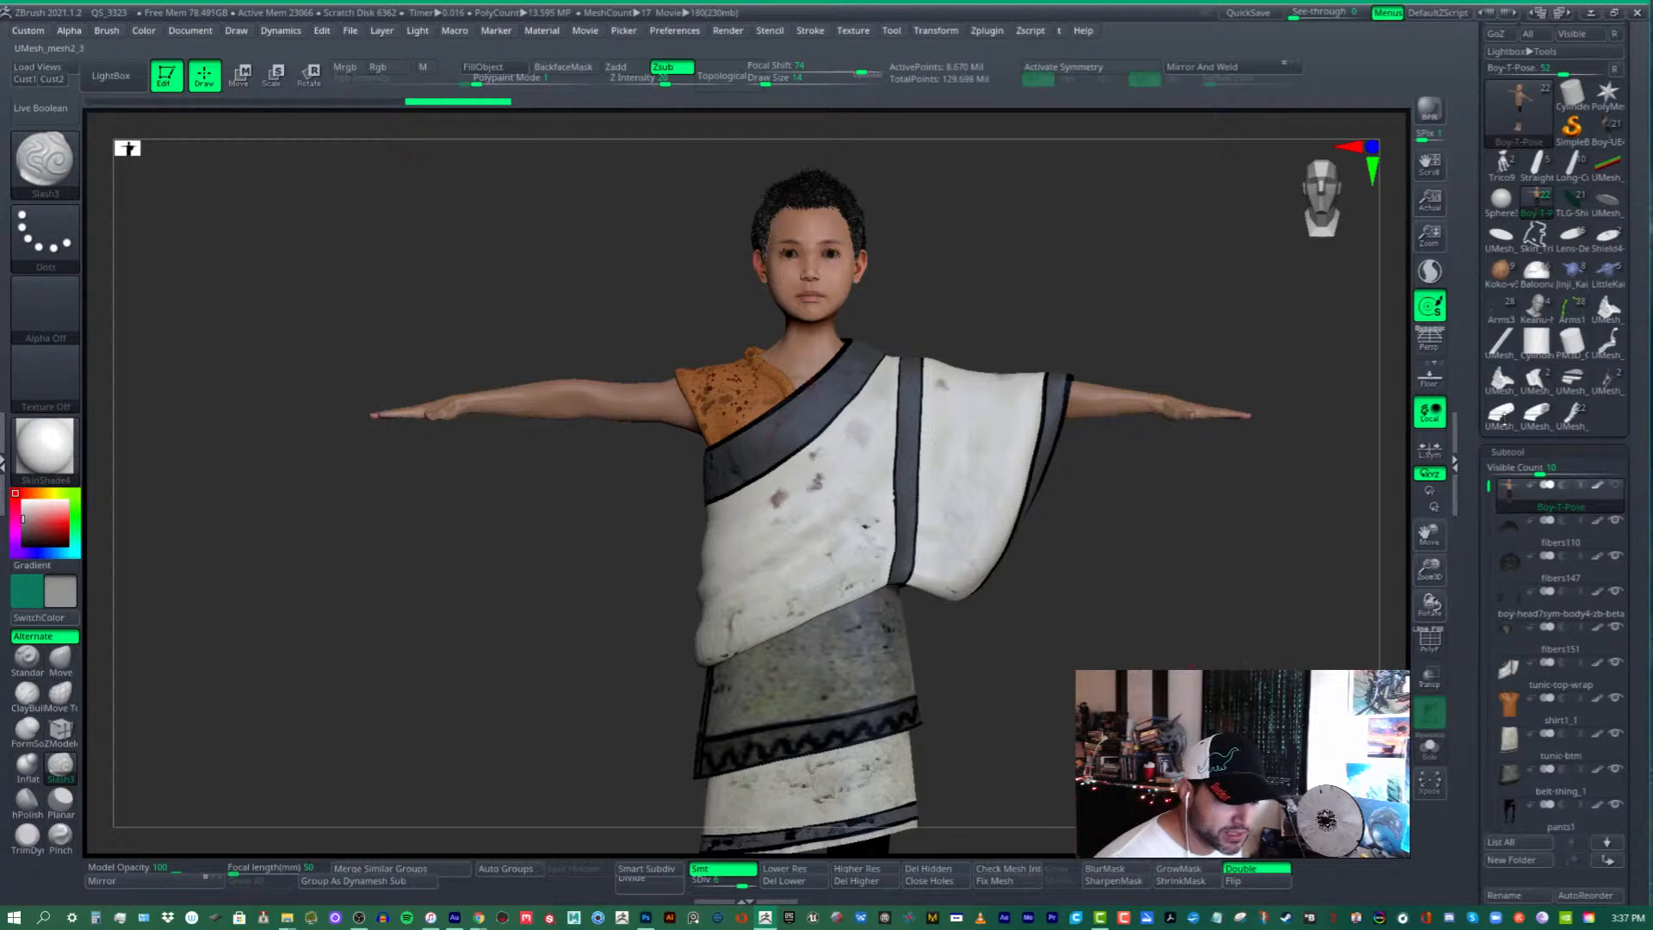
# - Switch back to the UMesh_PsycheV5_3 tool and view Psyche's hand up close
pyautogui.click(1574, 416)
pyautogui.moveTo(891, 602); pyautogui.dragTo(819, 482, button='right')
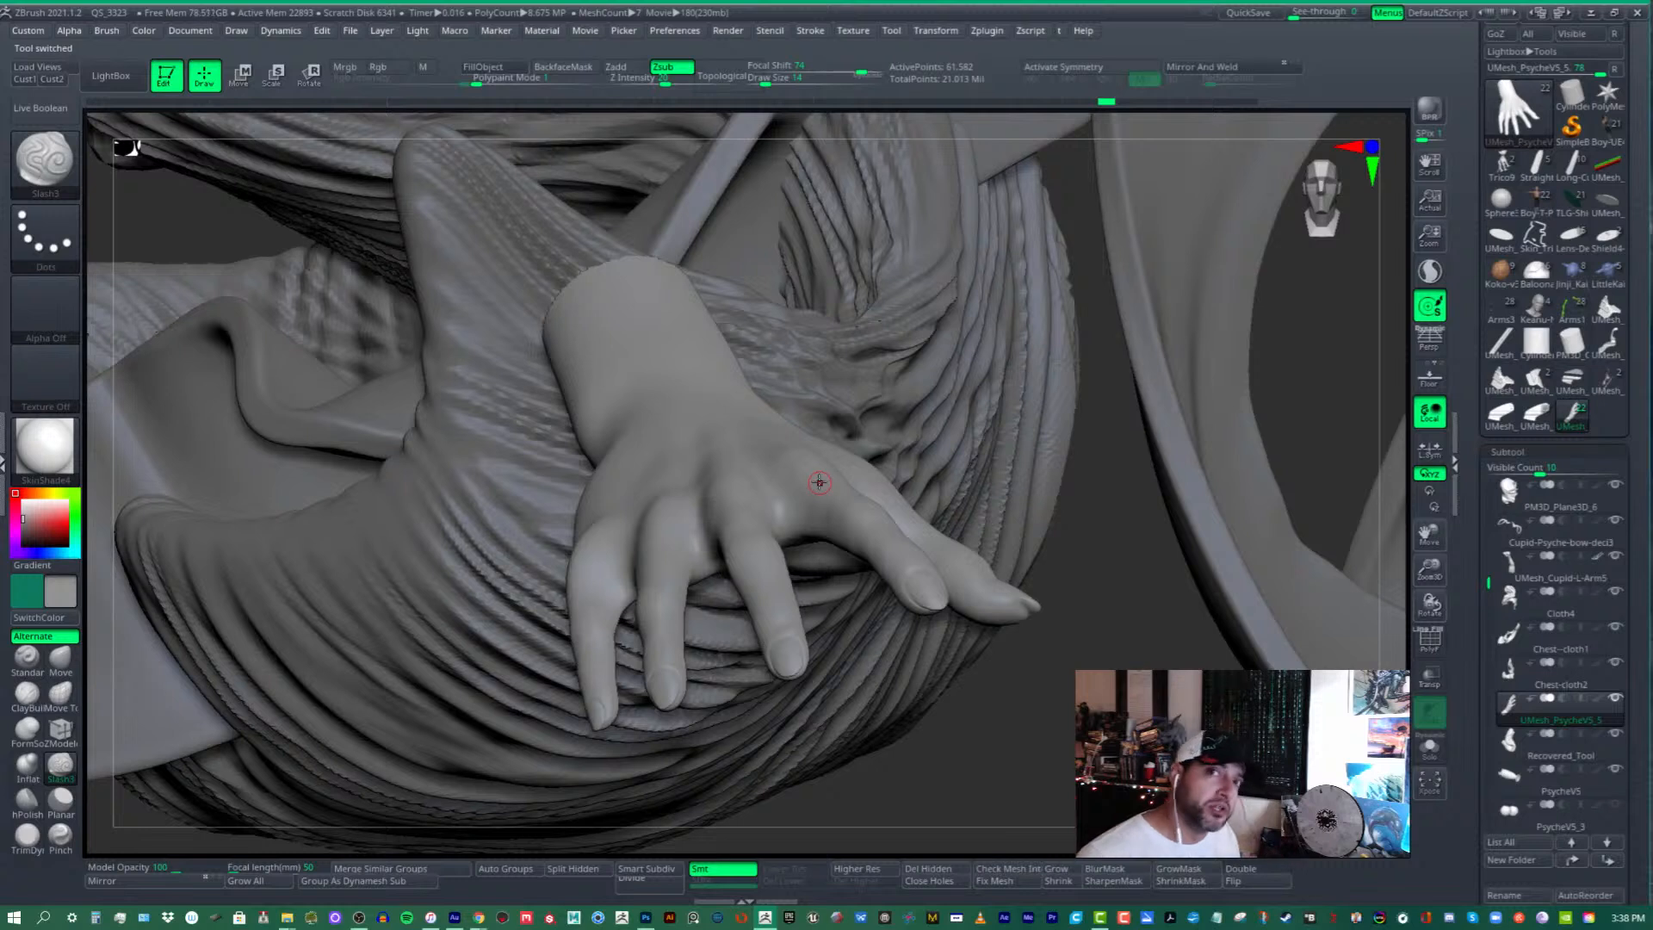
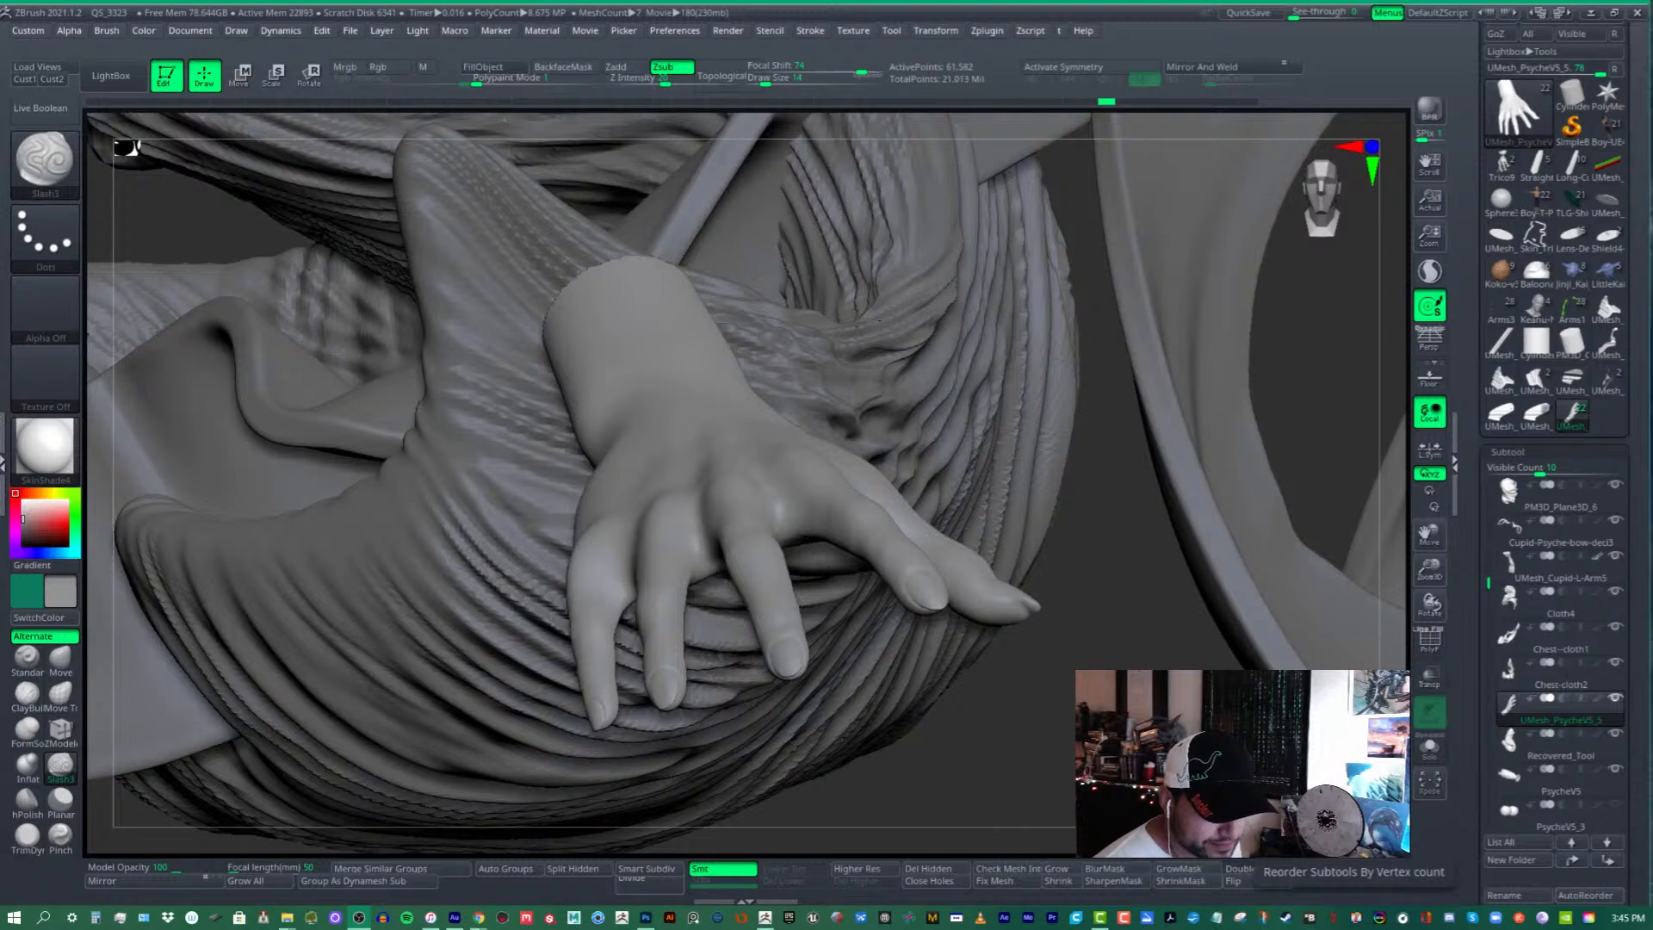
# - Switch to the TLG-Shield-UE5 tool and examine the posed boy holding the shield from the front and side
pyautogui.click(1572, 201)
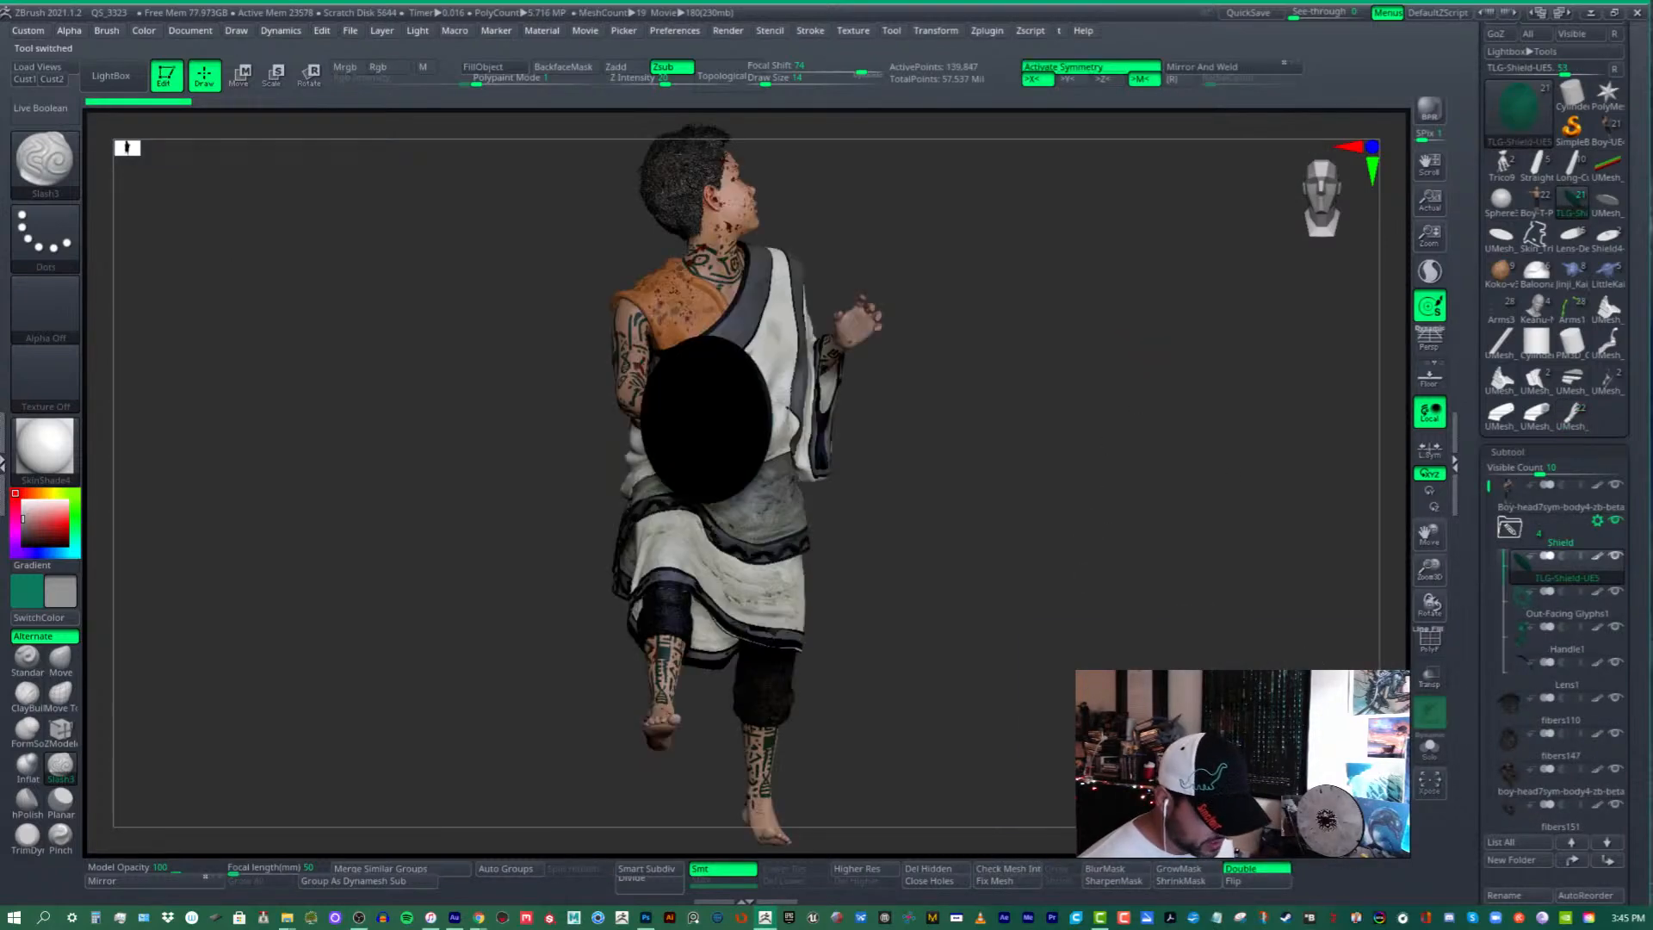
pyautogui.moveTo(1377, 453); pyautogui.dragTo(1145, 422)
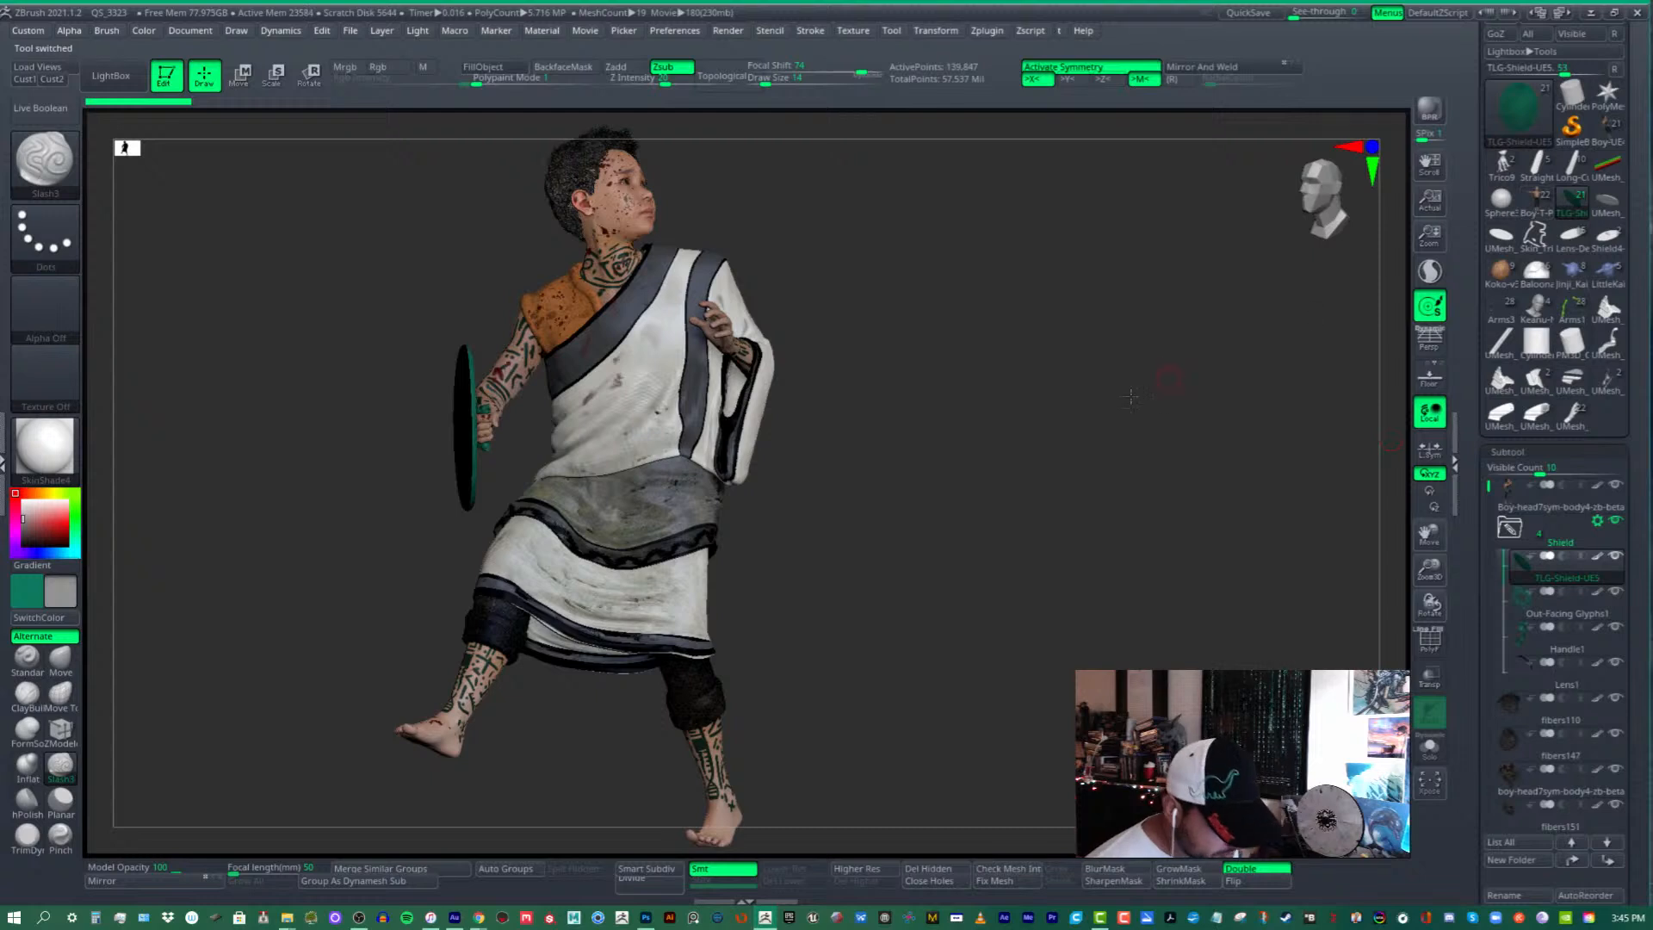
pyautogui.moveTo(1388, 440); pyautogui.dragTo(1106, 400)
pyautogui.click(1606, 203)
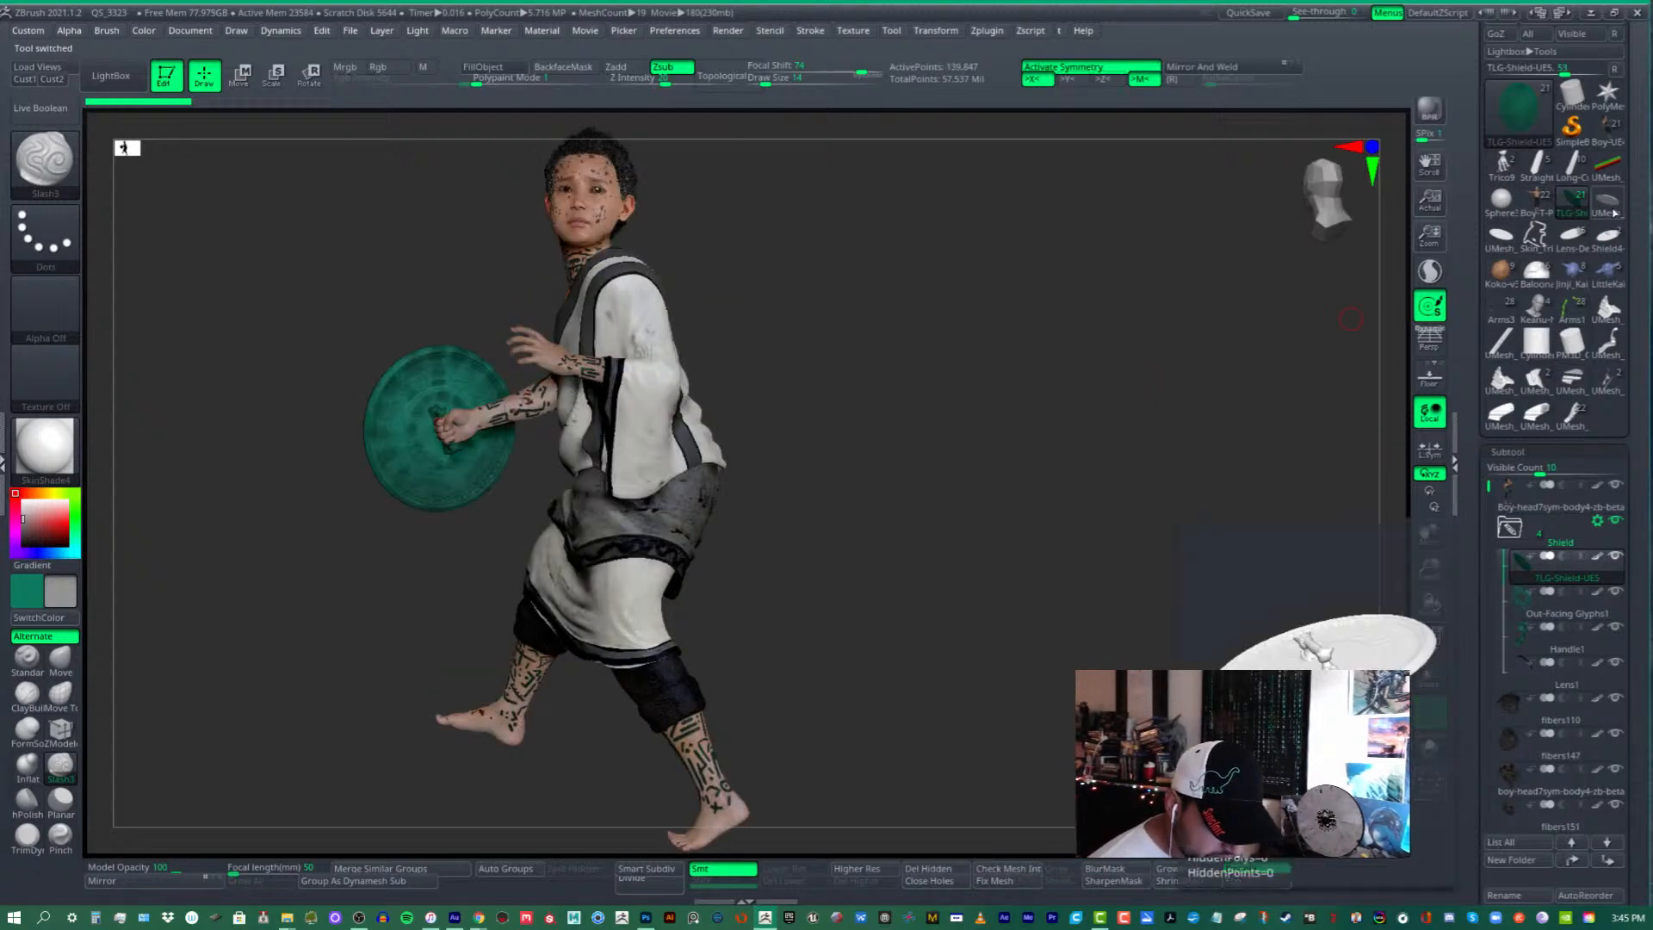
# - Switch to the Lens-Deci tool and examine the shield's engraved glyphs and sculpted handle up close
pyautogui.click(1571, 237)
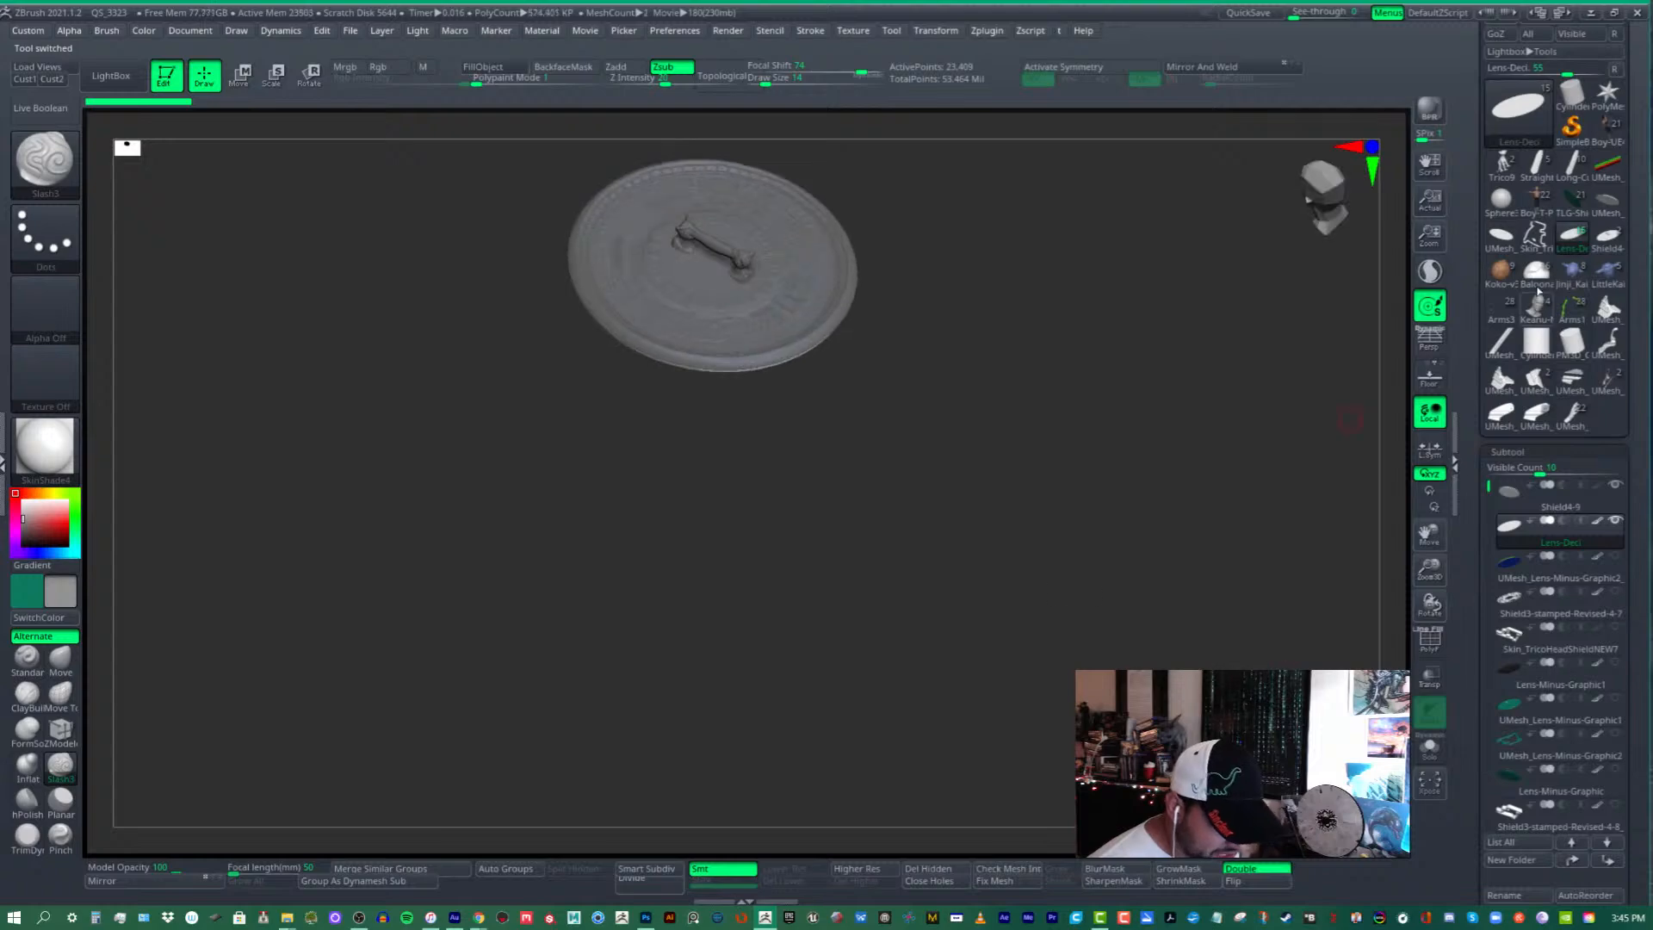
pyautogui.keyDown('alt'); pyautogui.moveTo(1084, 297); pyautogui.dragTo(1059, 557); pyautogui.keyUp('alt')
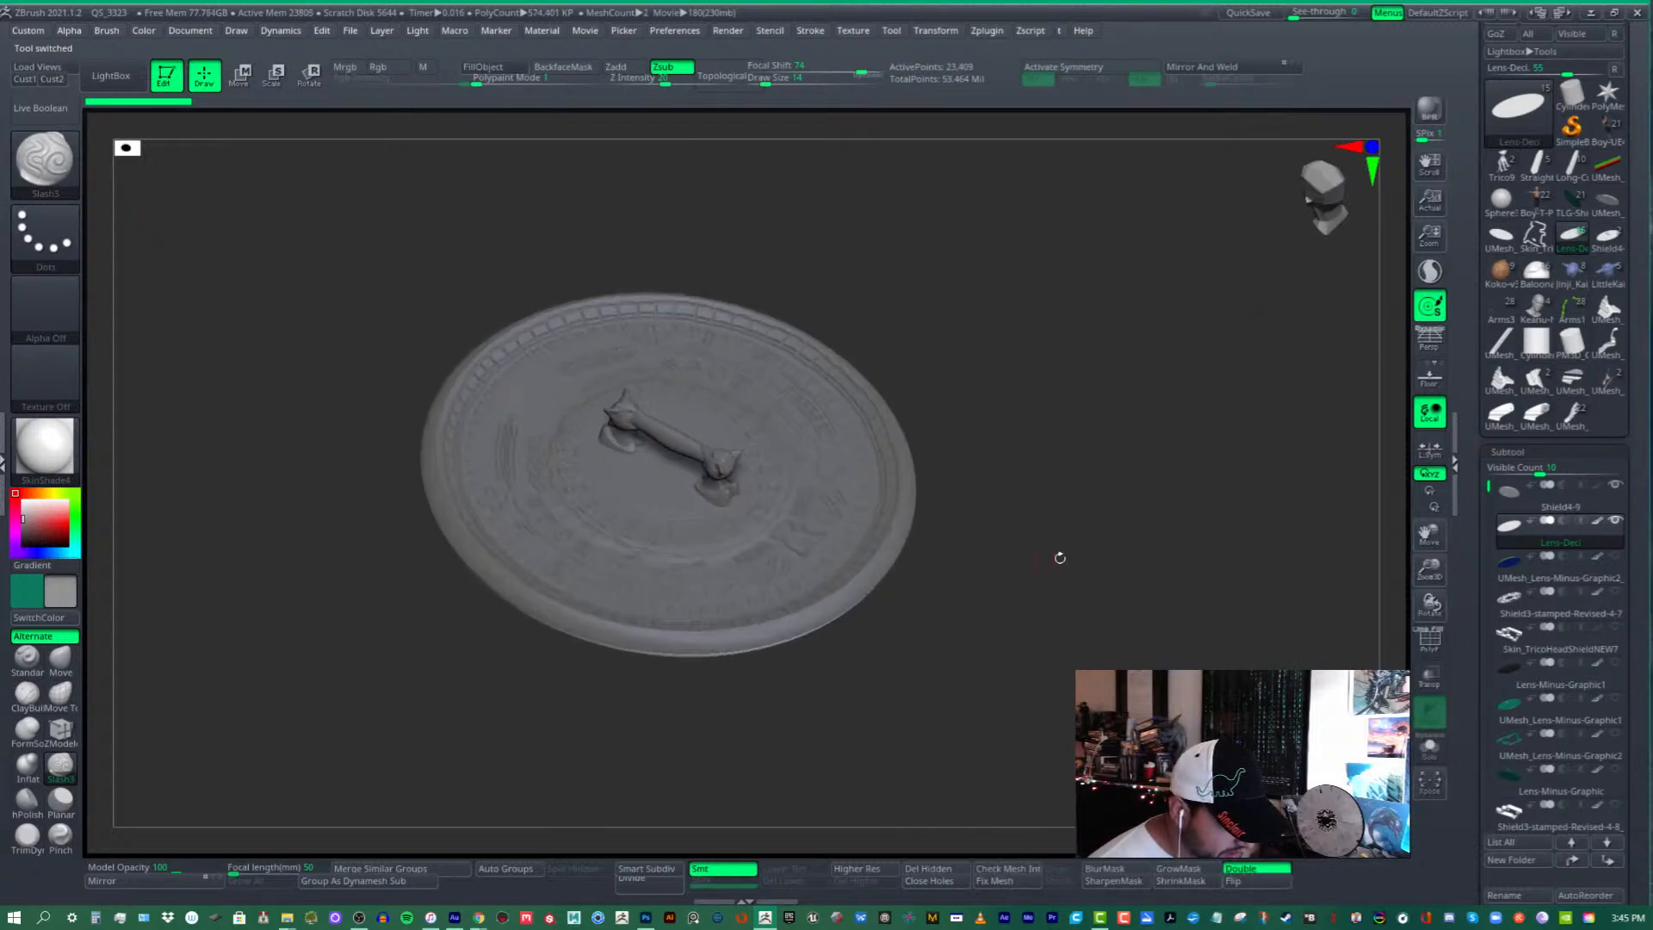
pyautogui.moveTo(1171, 535)
pyautogui.mouseDown()
pyautogui.moveTo(1143, 607)
pyautogui.moveTo(1198, 571)
pyautogui.moveTo(1220, 465)
pyautogui.moveTo(1154, 560)
pyautogui.mouseUp()
pyautogui.click(1606, 234)
pyautogui.click(1572, 240)
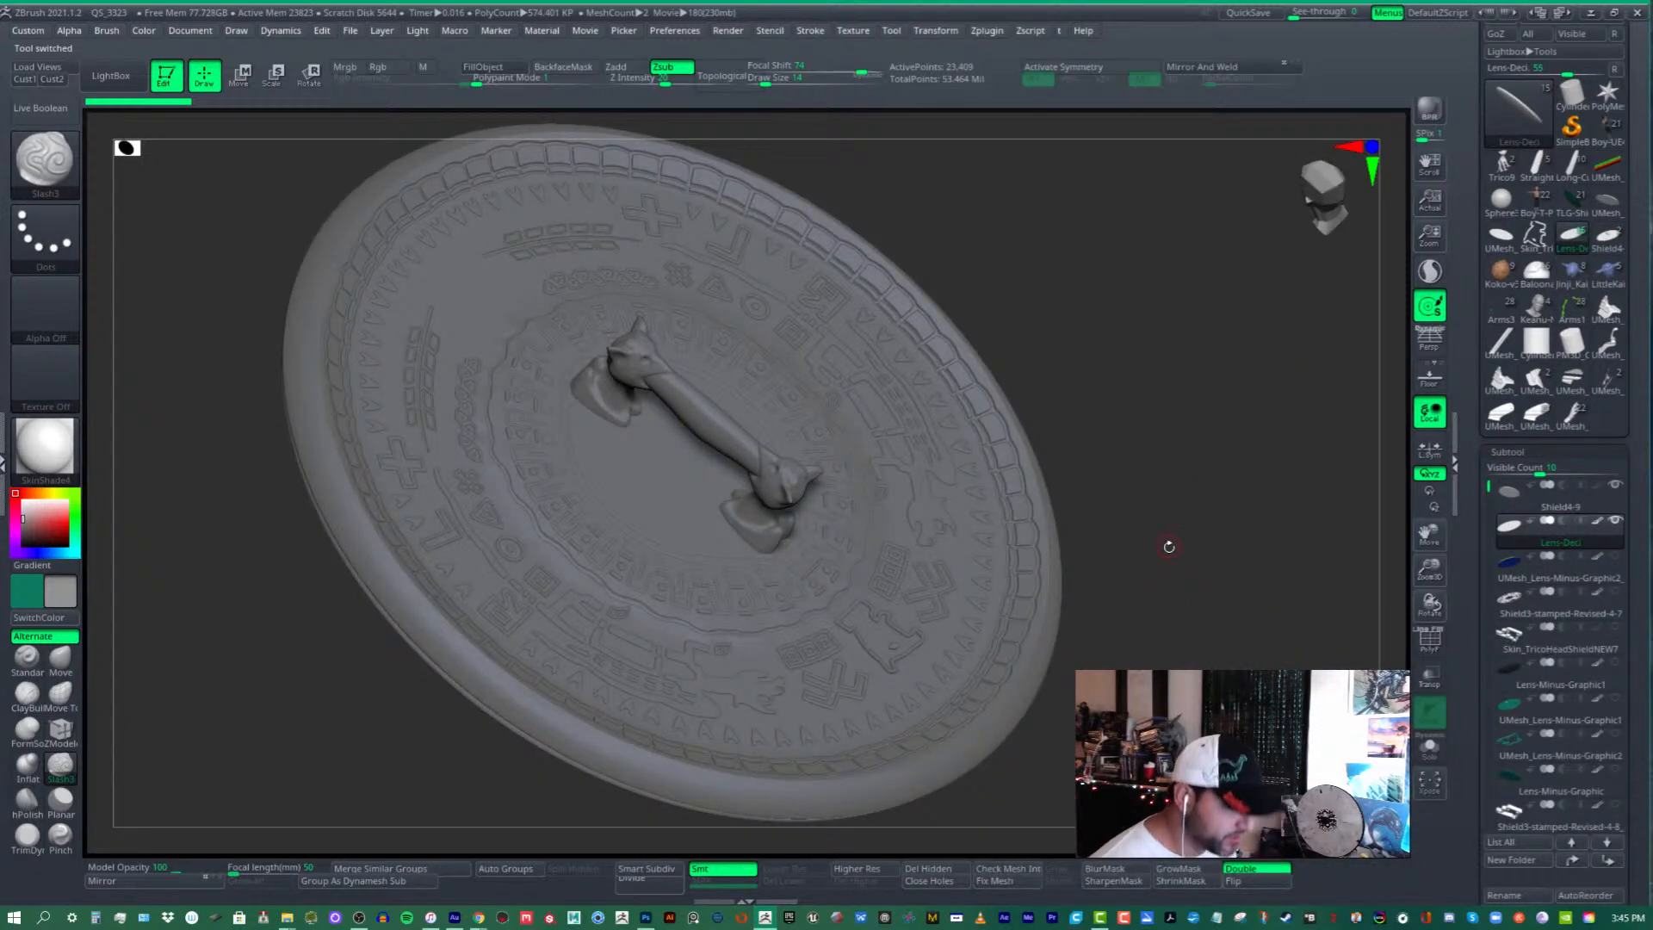
pyautogui.moveTo(918, 546)
pyautogui.mouseDown(button='right')
pyautogui.moveTo(945, 414)
pyautogui.moveTo(944, 475)
pyautogui.moveTo(904, 477)
pyautogui.moveTo(963, 453)
pyautogui.moveTo(841, 462)
pyautogui.moveTo(841, 483)
pyautogui.moveTo(904, 465)
pyautogui.moveTo(984, 519)
pyautogui.moveTo(978, 474)
pyautogui.moveTo(954, 493)
pyautogui.moveTo(1061, 475)
pyautogui.moveTo(1024, 469)
pyautogui.moveTo(1003, 439)
pyautogui.moveTo(1020, 409)
pyautogui.moveTo(1039, 482)
pyautogui.moveTo(1030, 392)
pyautogui.mouseUp(button='right')
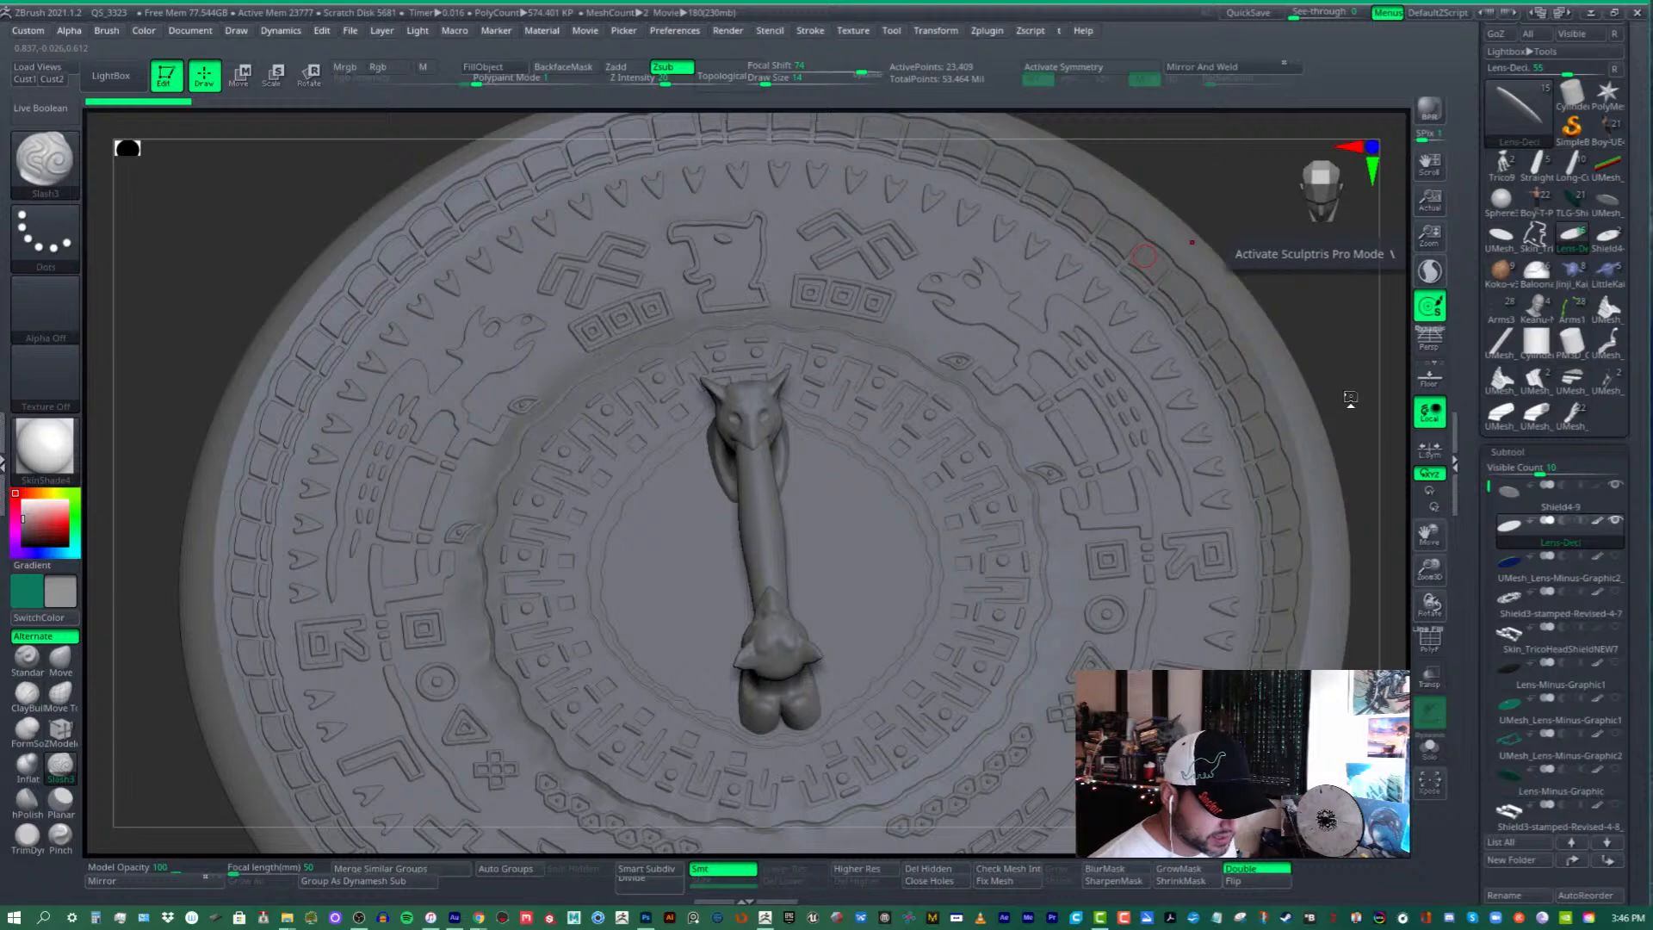
pyautogui.moveTo(1350, 398)
pyautogui.mouseDown()
pyautogui.moveTo(1336, 252)
pyautogui.moveTo(1343, 419)
pyautogui.mouseUp()
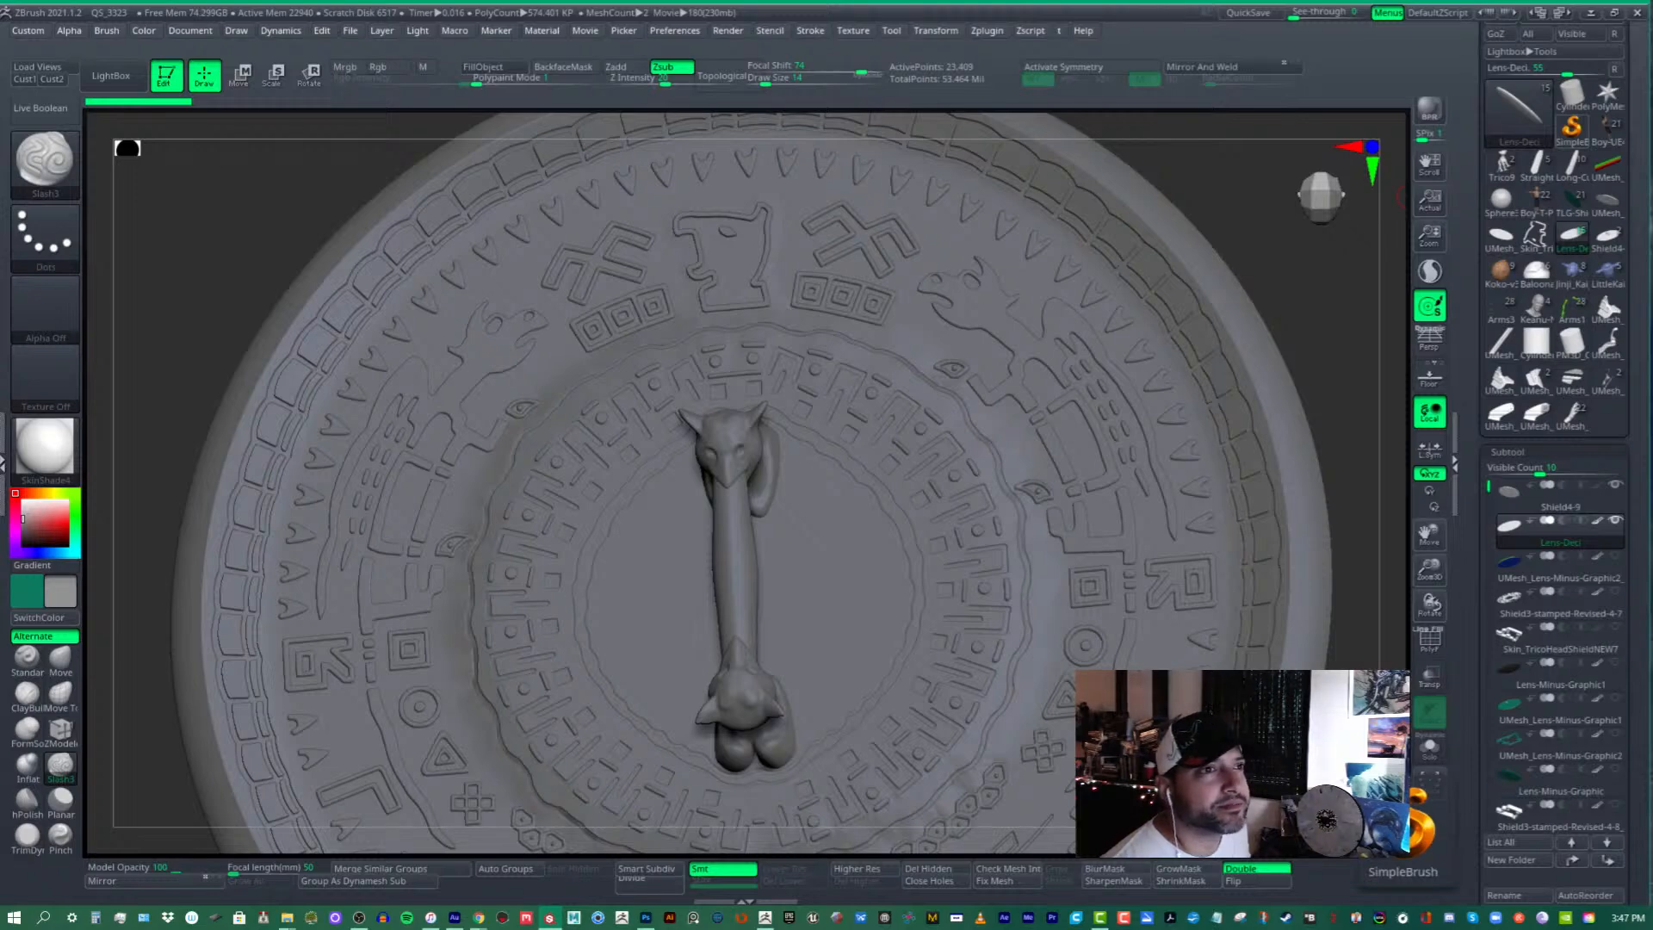
# - Bring up the Shield2 project in Substance Painter and inspect the textured green shield's glyph side under rotated environment lighting
pyautogui.moveTo(1652, 95)
pyautogui.mouseDown()
pyautogui.moveTo(1308, 150)
pyautogui.moveTo(1137, 54)
pyautogui.moveTo(1260, 46)
pyautogui.moveTo(1245, 40)
pyautogui.mouseUp()
pyautogui.moveTo(1088, 546)
pyautogui.keyDown('alt'); pyautogui.mouseDown()
pyautogui.moveTo(1098, 533)
pyautogui.moveTo(1060, 594)
pyautogui.moveTo(1102, 542)
pyautogui.moveTo(1077, 486)
pyautogui.moveTo(1111, 453)
pyautogui.moveTo(1031, 484)
pyautogui.moveTo(1140, 335)
pyautogui.moveTo(1035, 437)
pyautogui.moveTo(1081, 436)
pyautogui.moveTo(989, 417)
pyautogui.moveTo(838, 508)
pyautogui.mouseUp(); pyautogui.keyUp('alt')
pyautogui.keyDown('alt'); pyautogui.moveTo(839, 508); pyautogui.dragTo(895, 482, button='right'); pyautogui.keyUp('alt')
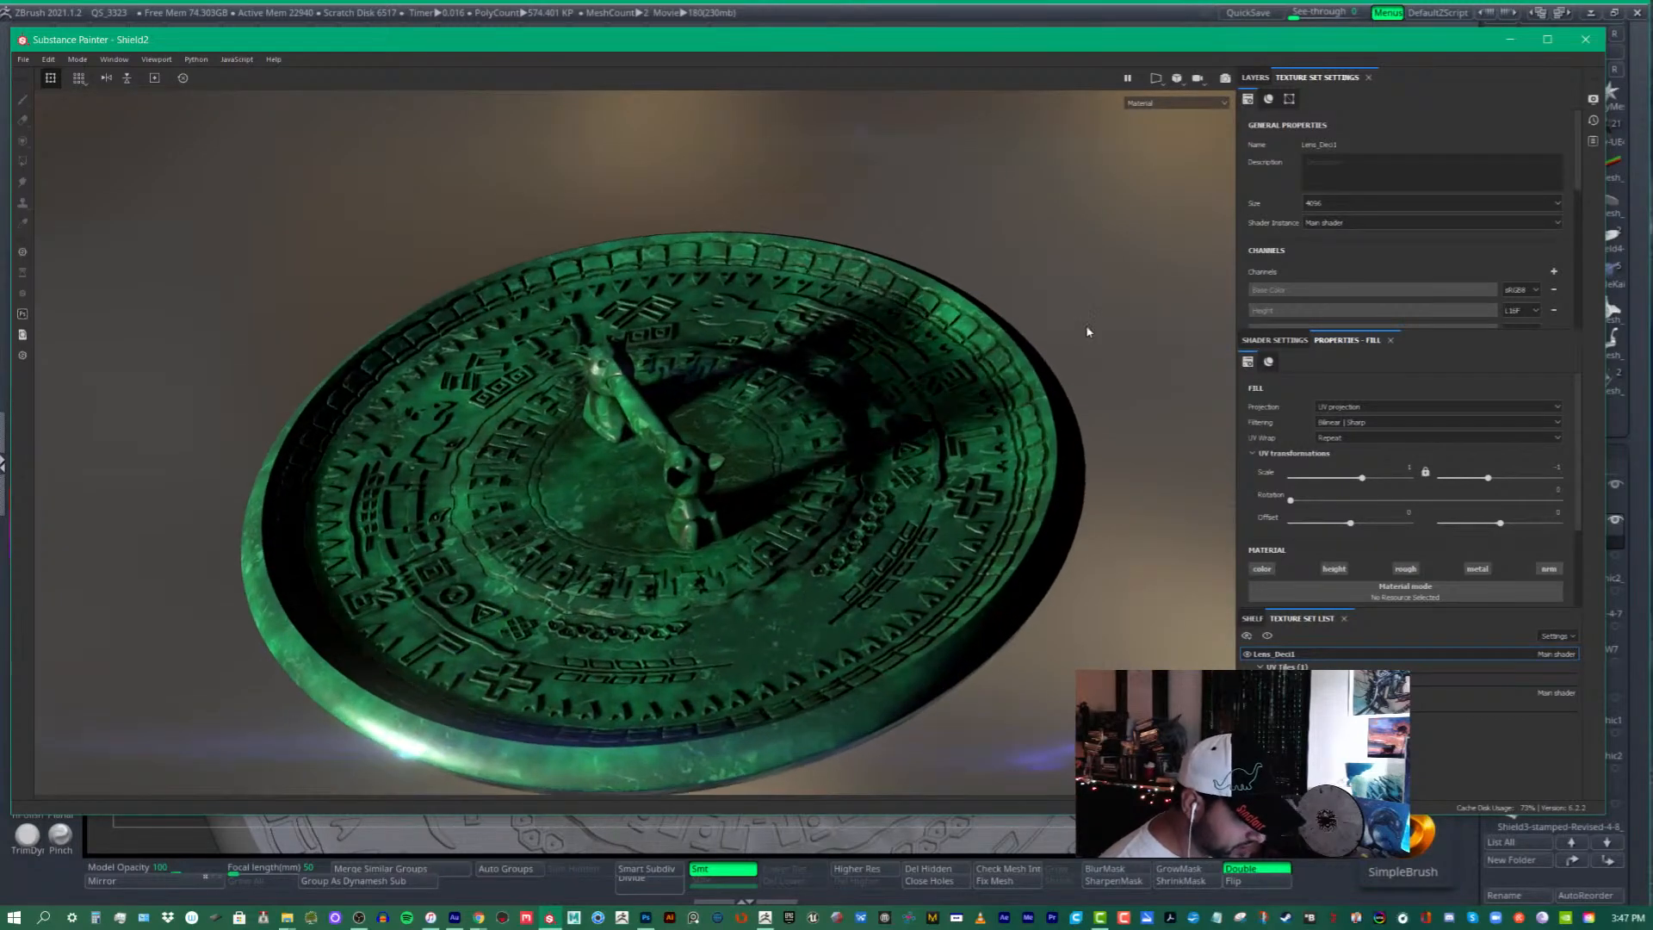
pyautogui.keyDown('alt'); pyautogui.moveTo(1088, 332); pyautogui.dragTo(1095, 339); pyautogui.keyUp('alt')
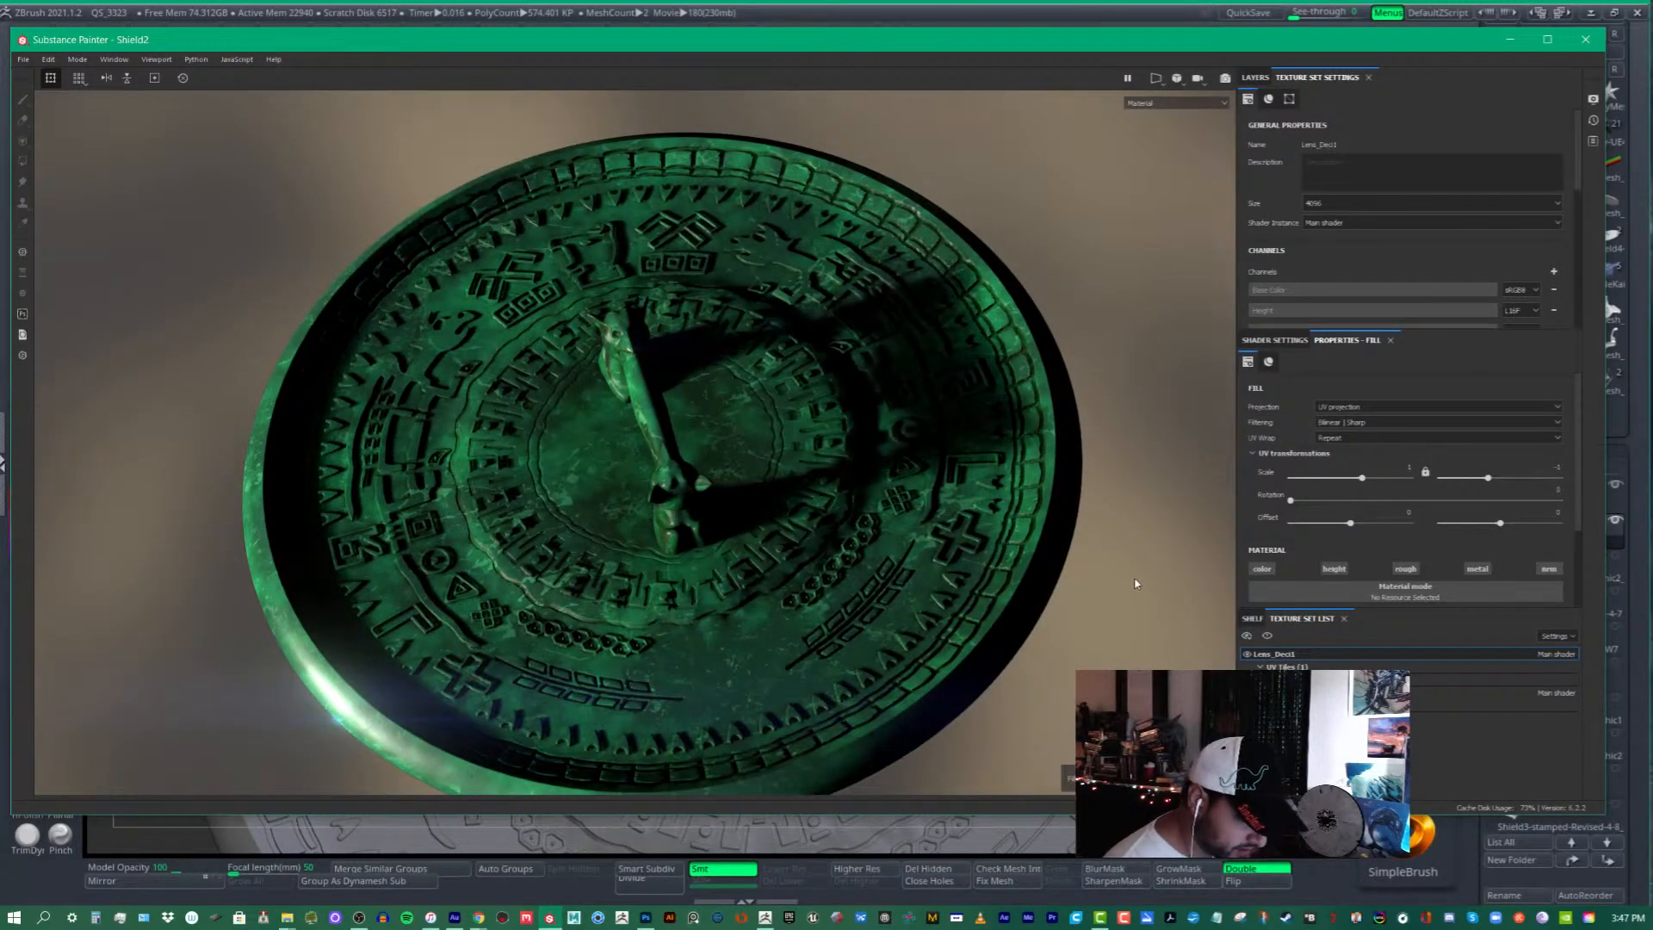
pyautogui.press('shift')
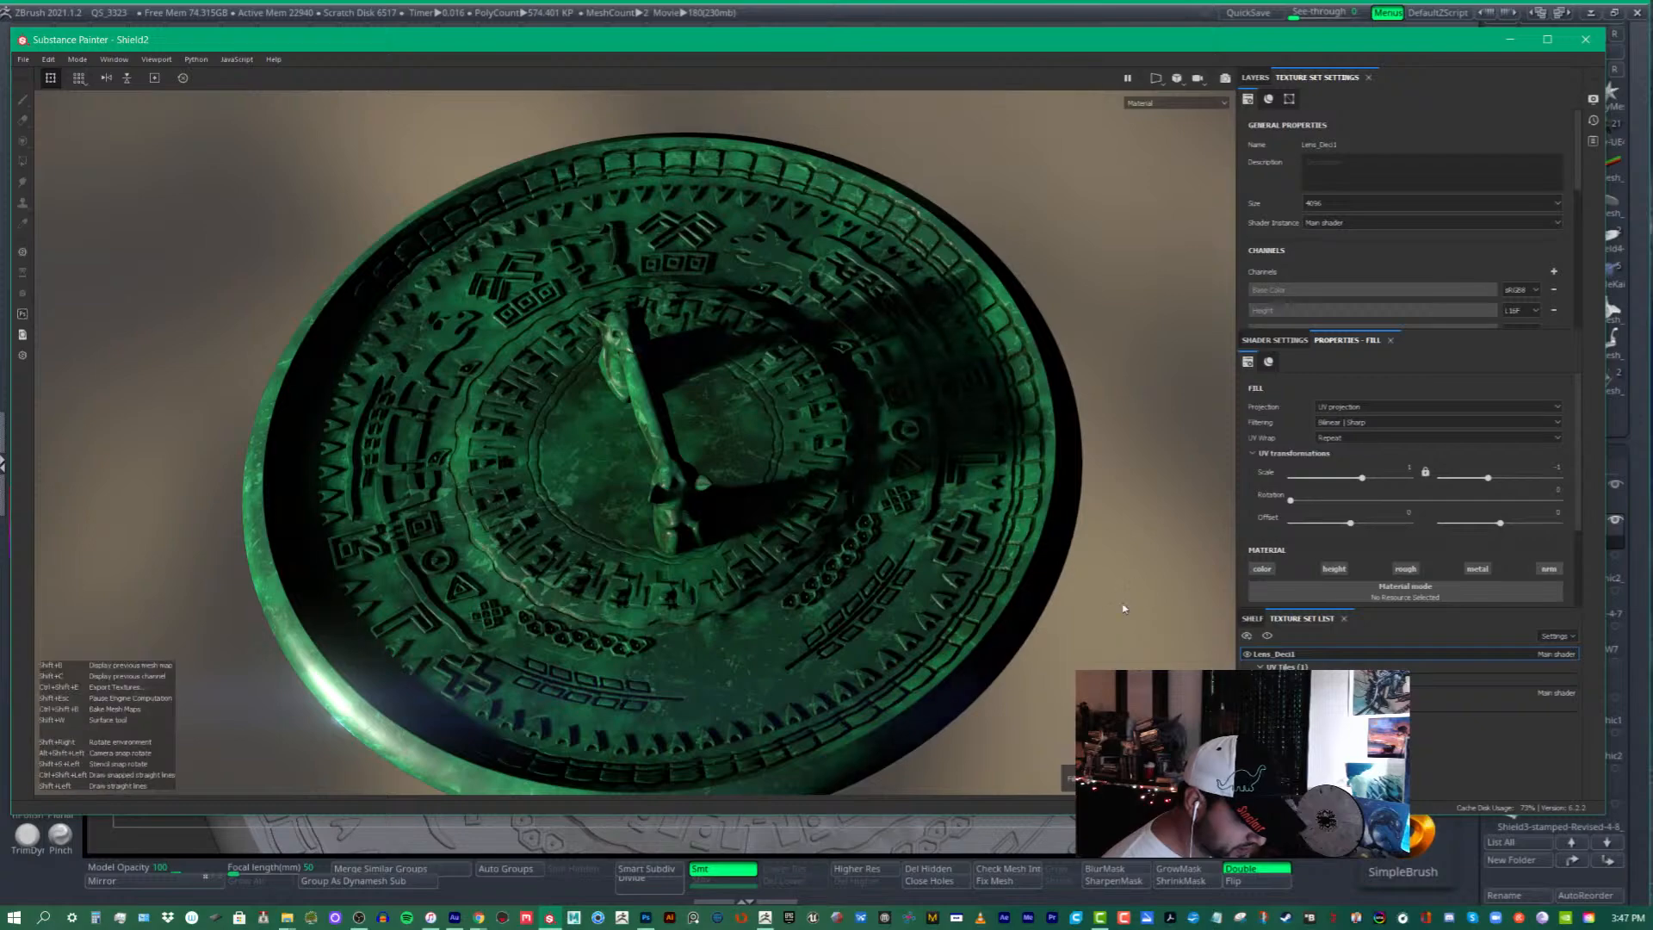
pyautogui.keyDown('shift'); pyautogui.moveTo(1122, 618); pyautogui.dragTo(1130, 536, button='right'); pyautogui.keyUp('shift')
pyautogui.keyDown('alt'); pyautogui.moveTo(1124, 551); pyautogui.dragTo(1073, 527); pyautogui.keyUp('alt')
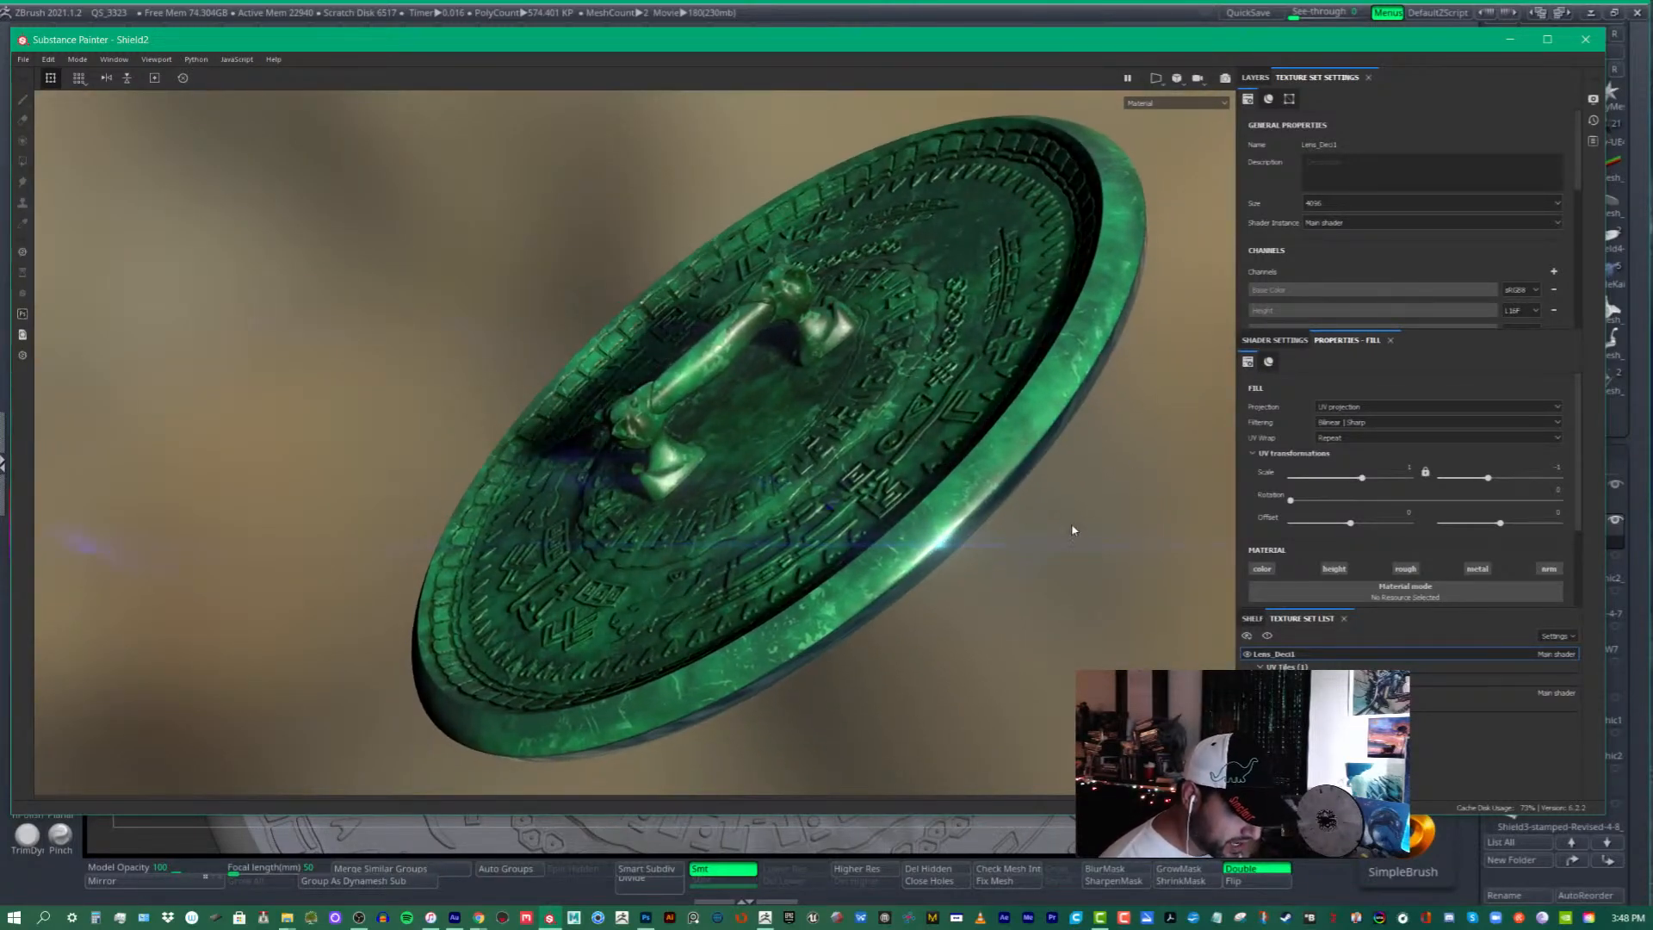
# - Examine the shield's edge, handle profile and reflective blue lens side, and return to the glyph side with the lighting rotated
pyautogui.keyDown('alt'); pyautogui.moveTo(1076, 631); pyautogui.dragTo(1049, 511); pyautogui.keyUp('alt')
pyautogui.moveTo(1077, 617)
pyautogui.keyDown('alt'); pyautogui.mouseDown()
pyautogui.moveTo(1059, 618)
pyautogui.moveTo(1096, 618)
pyautogui.moveTo(1090, 599)
pyautogui.mouseUp(); pyautogui.keyUp('alt')
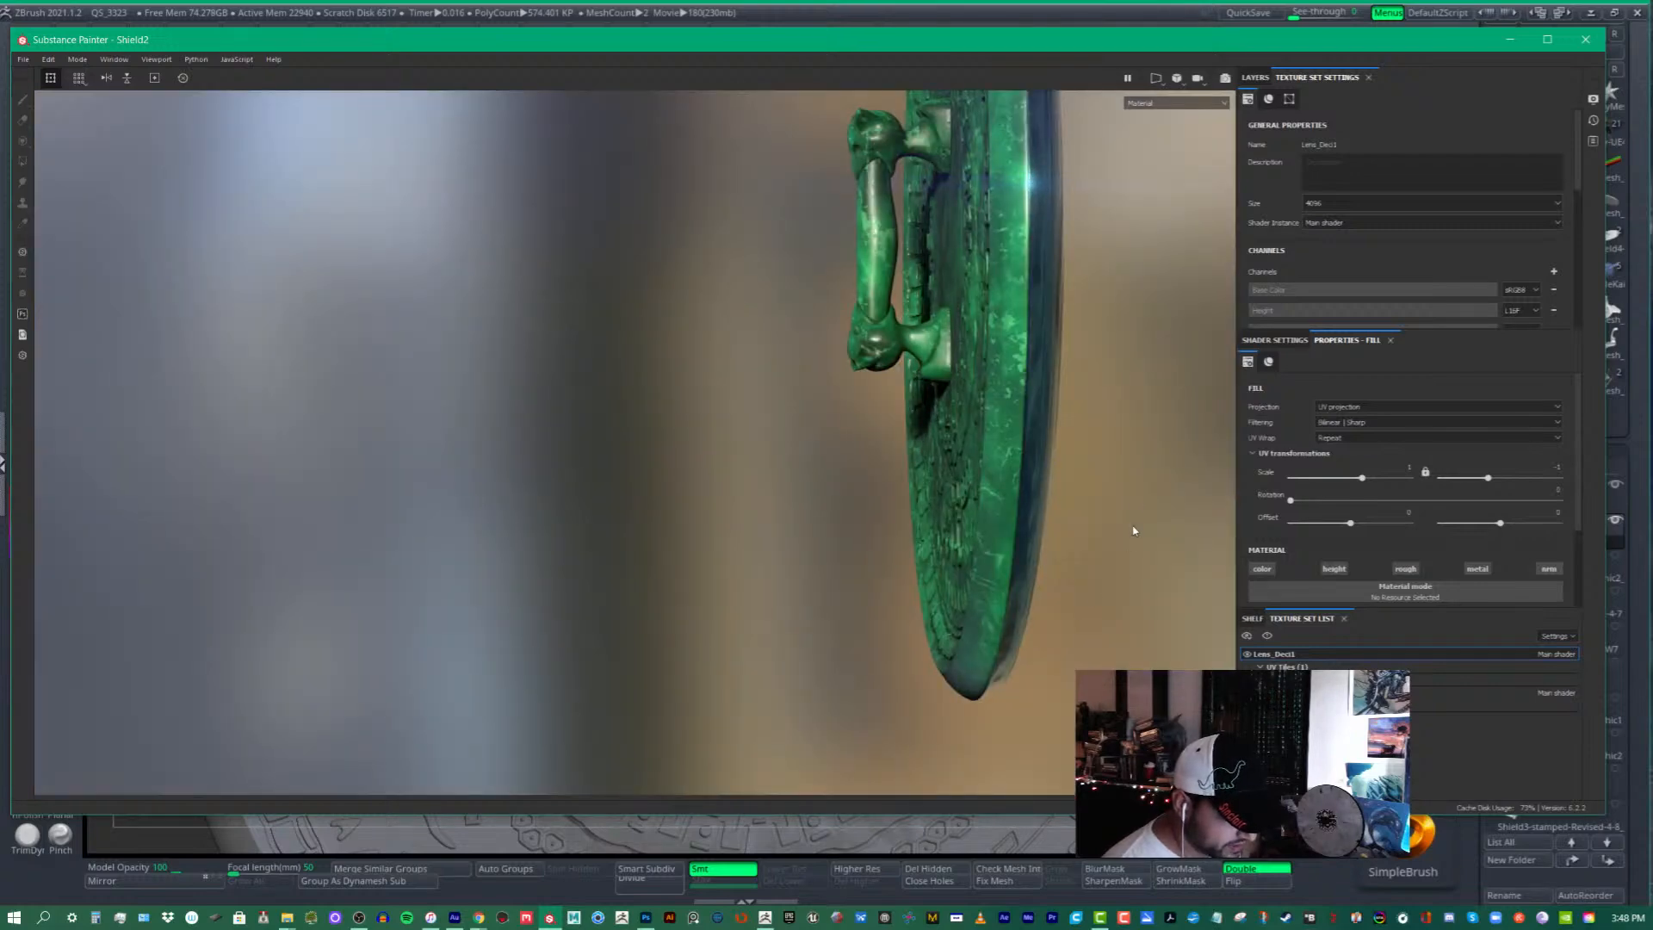
pyautogui.keyDown('alt'); pyautogui.moveTo(1133, 530); pyautogui.dragTo(978, 439); pyautogui.keyUp('alt')
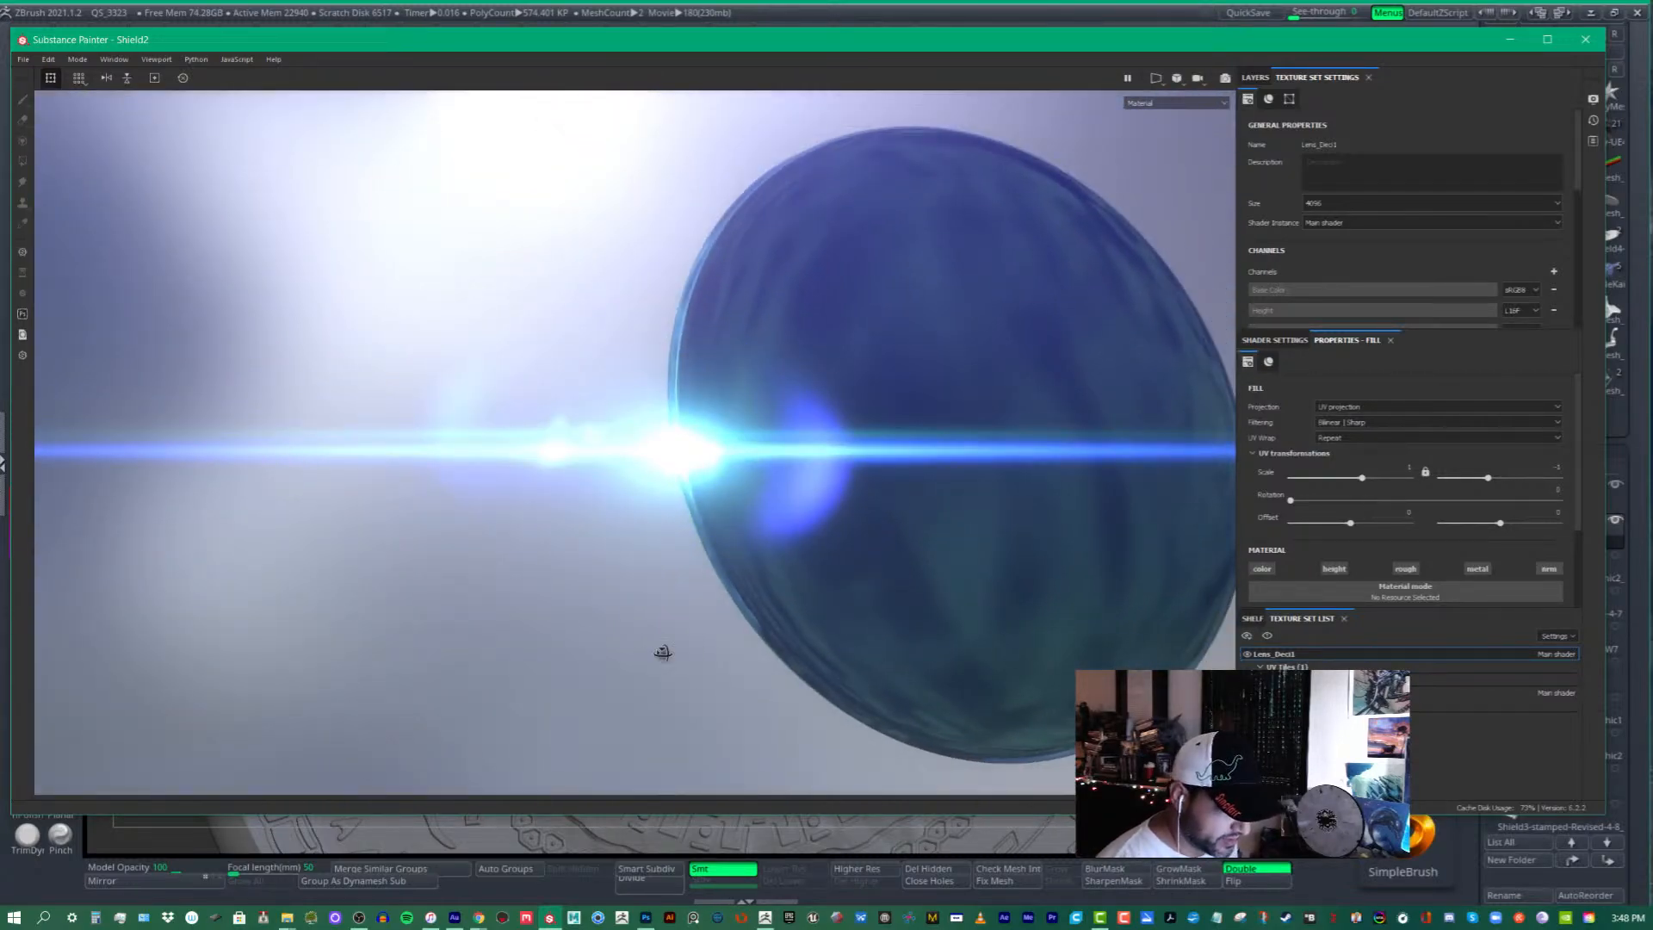
pyautogui.keyDown('alt'); pyautogui.moveTo(662, 651); pyautogui.dragTo(1077, 629); pyautogui.keyUp('alt')
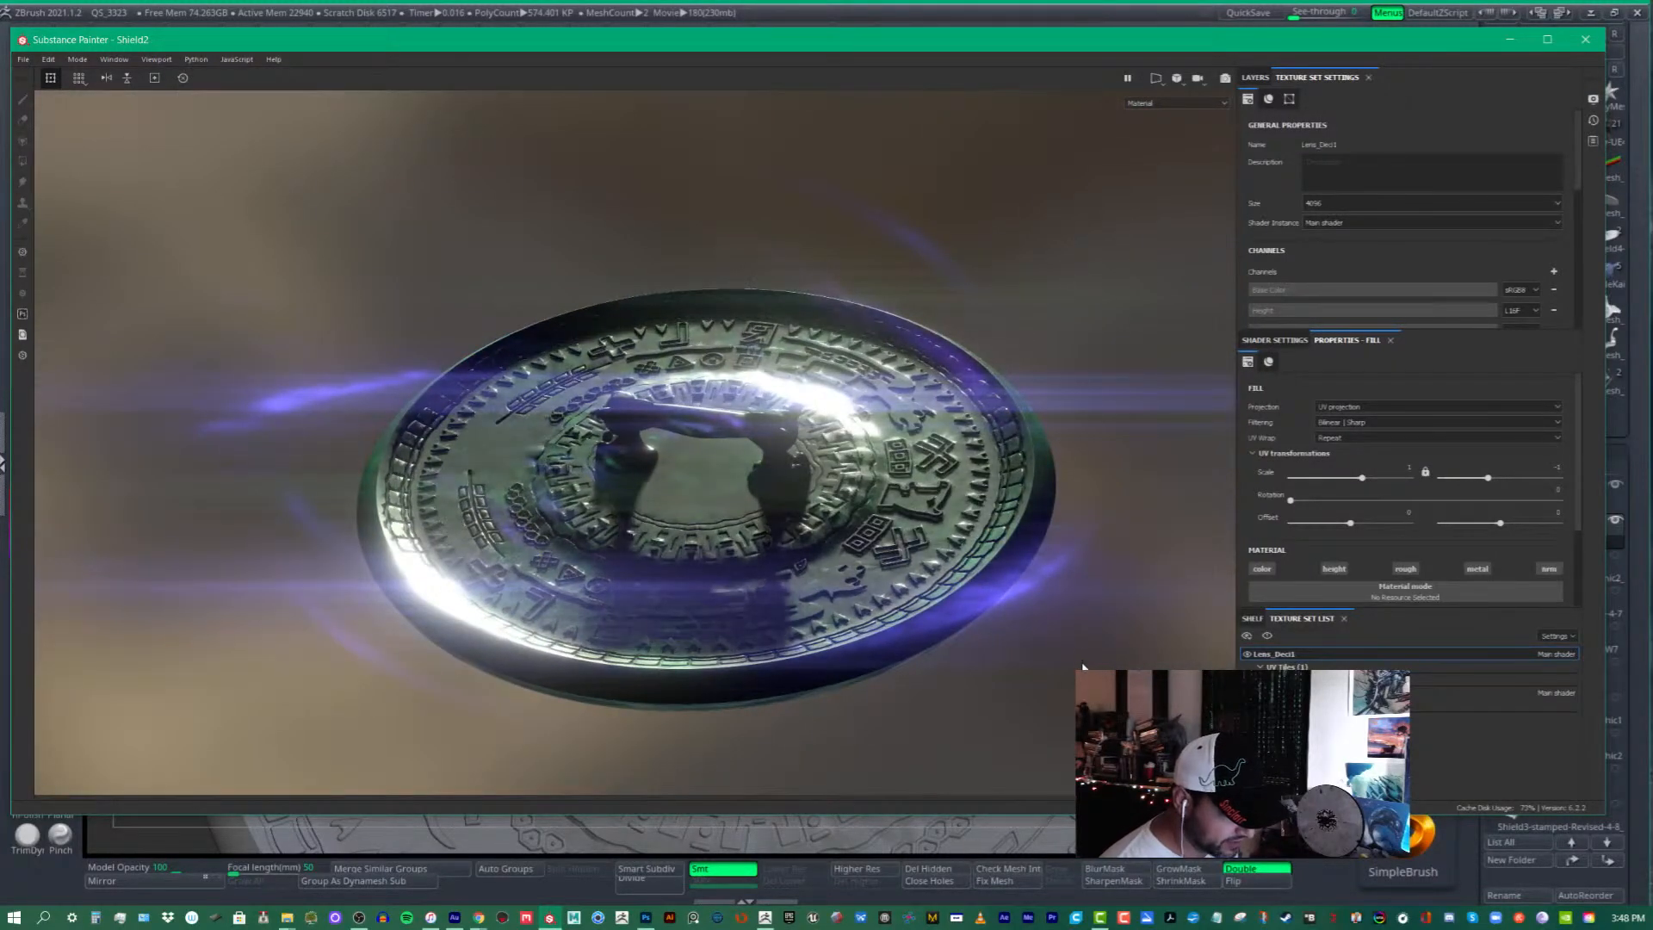
pyautogui.keyDown('shift'); pyautogui.moveTo(1036, 654); pyautogui.dragTo(1053, 603, button='right'); pyautogui.keyUp('shift')
pyautogui.keyDown('alt'); pyautogui.moveTo(1096, 611); pyautogui.dragTo(1058, 572, button='middle'); pyautogui.keyUp('alt')
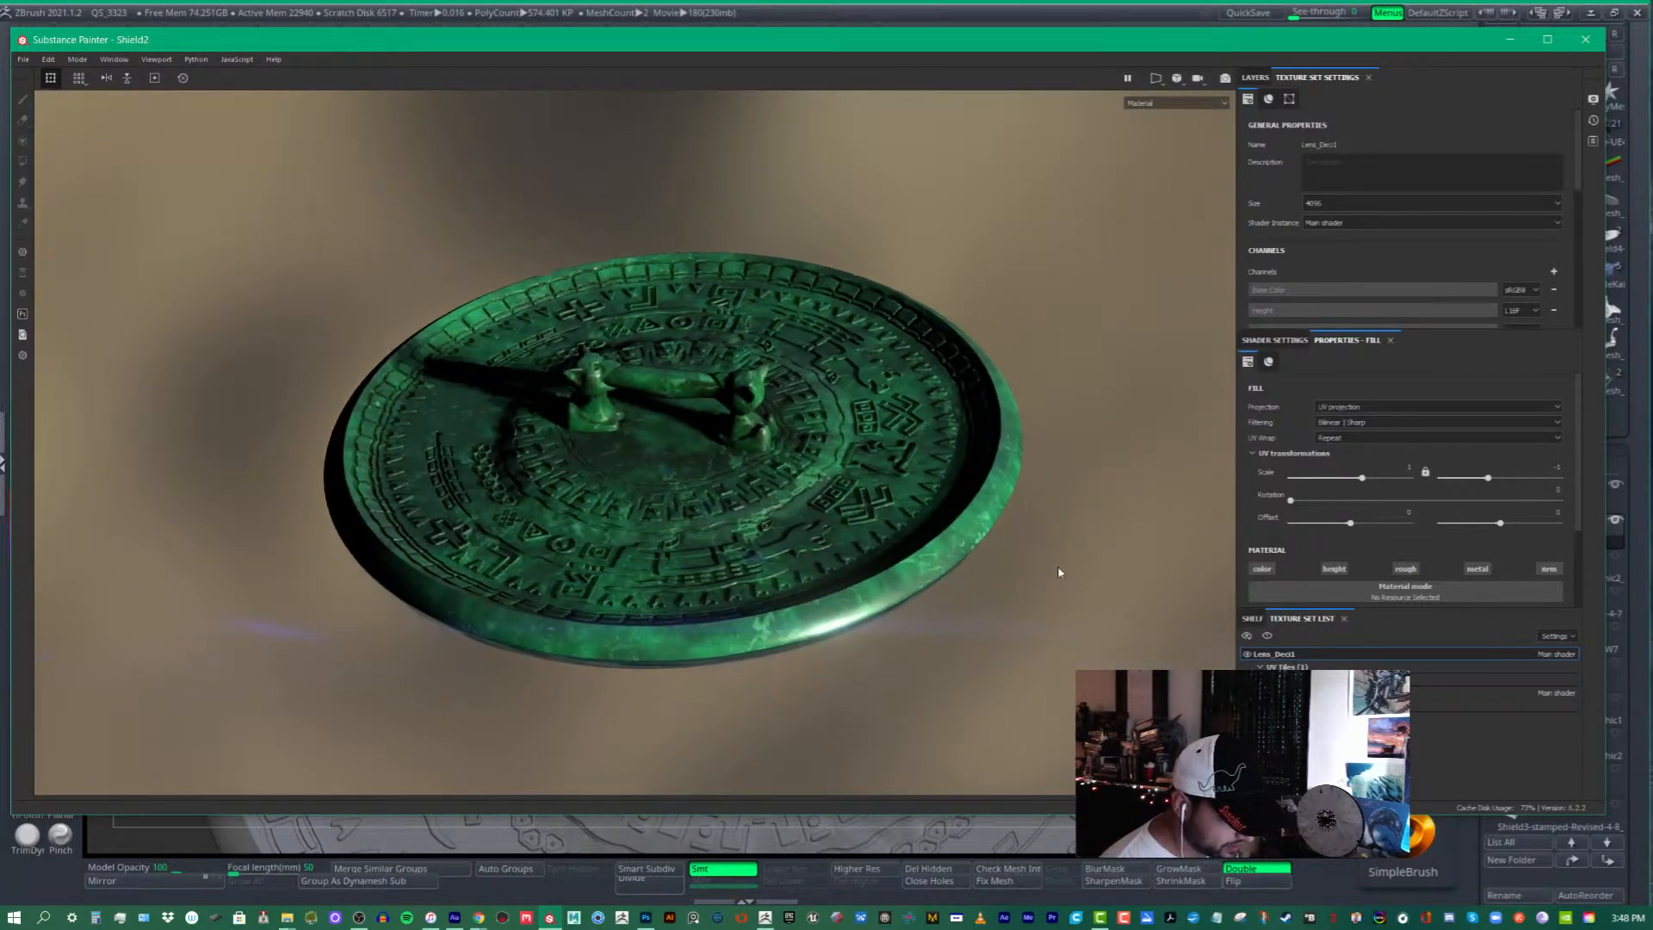
pyautogui.keyDown('alt'); pyautogui.moveTo(1059, 572); pyautogui.dragTo(1081, 583); pyautogui.keyUp('alt')
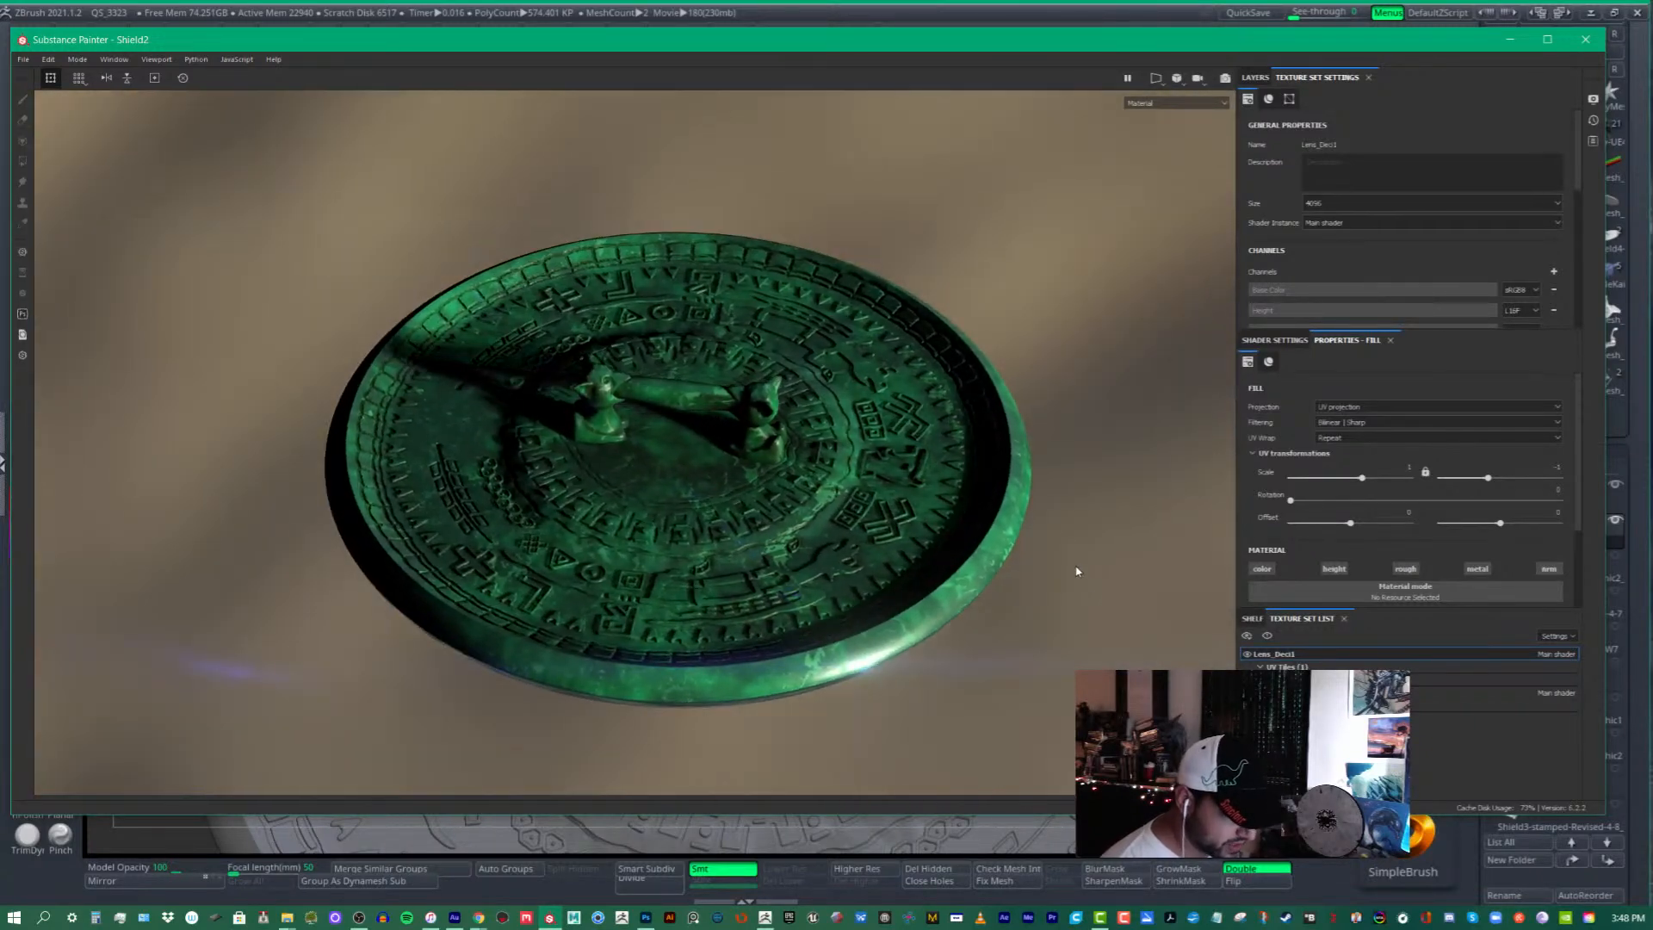
# - Render the shield in Rendering (Iray) mode and view it from tilted angles in a maximized window
pyautogui.click(98, 66)
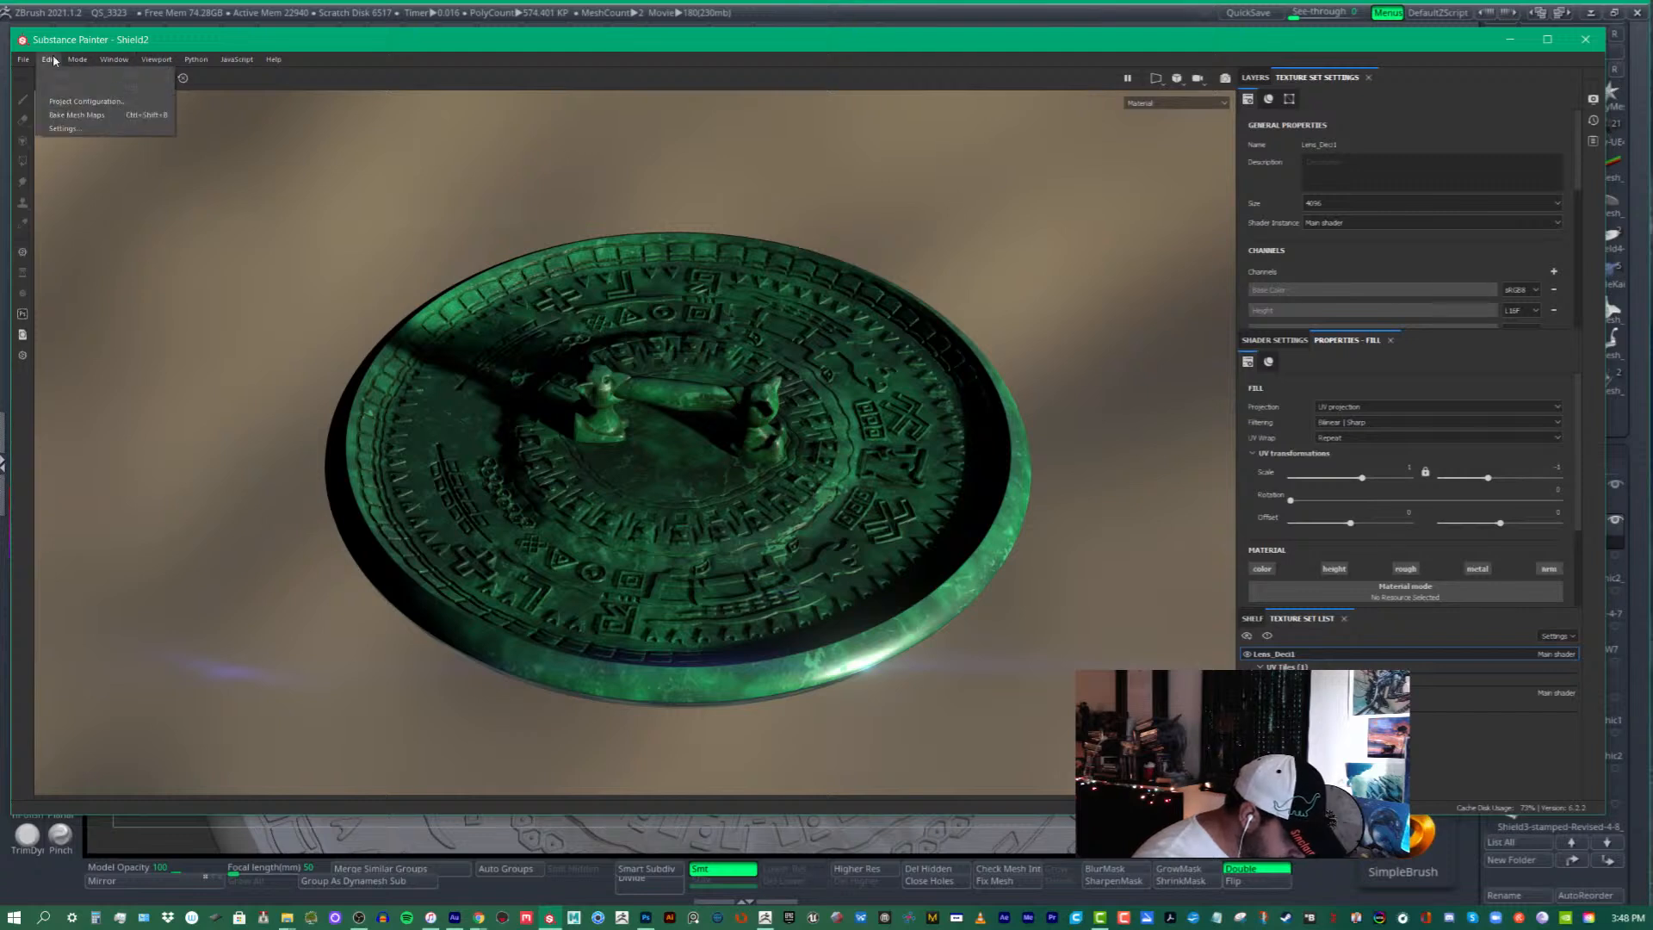
pyautogui.moveTo(112, 57)
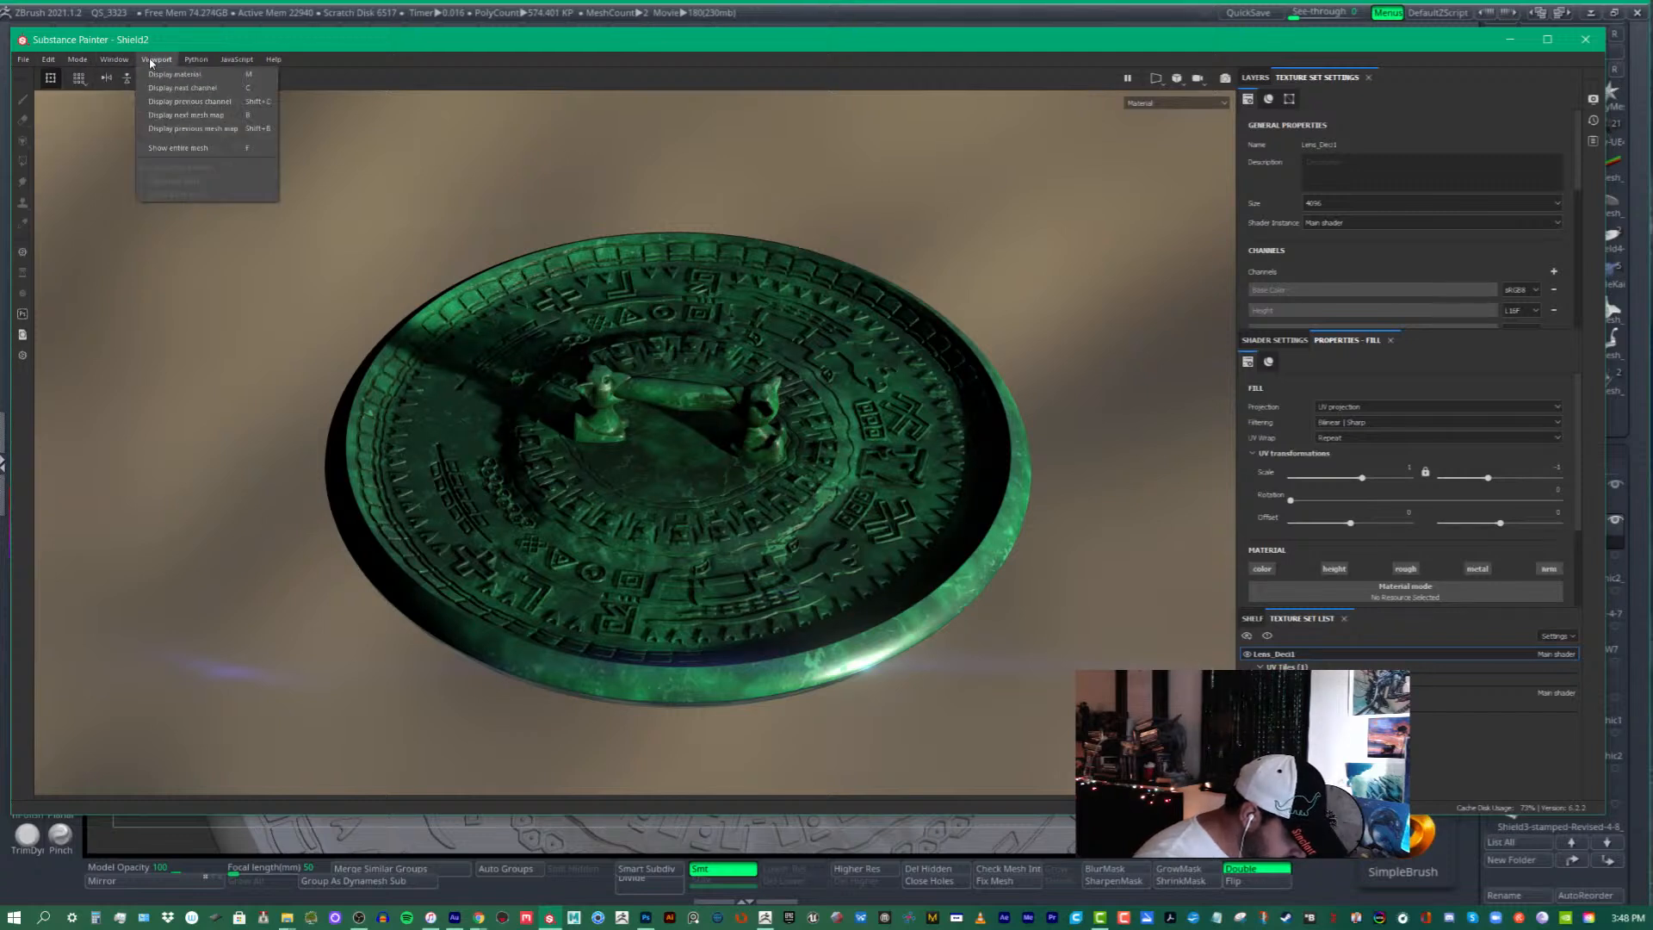
pyautogui.moveTo(50, 60)
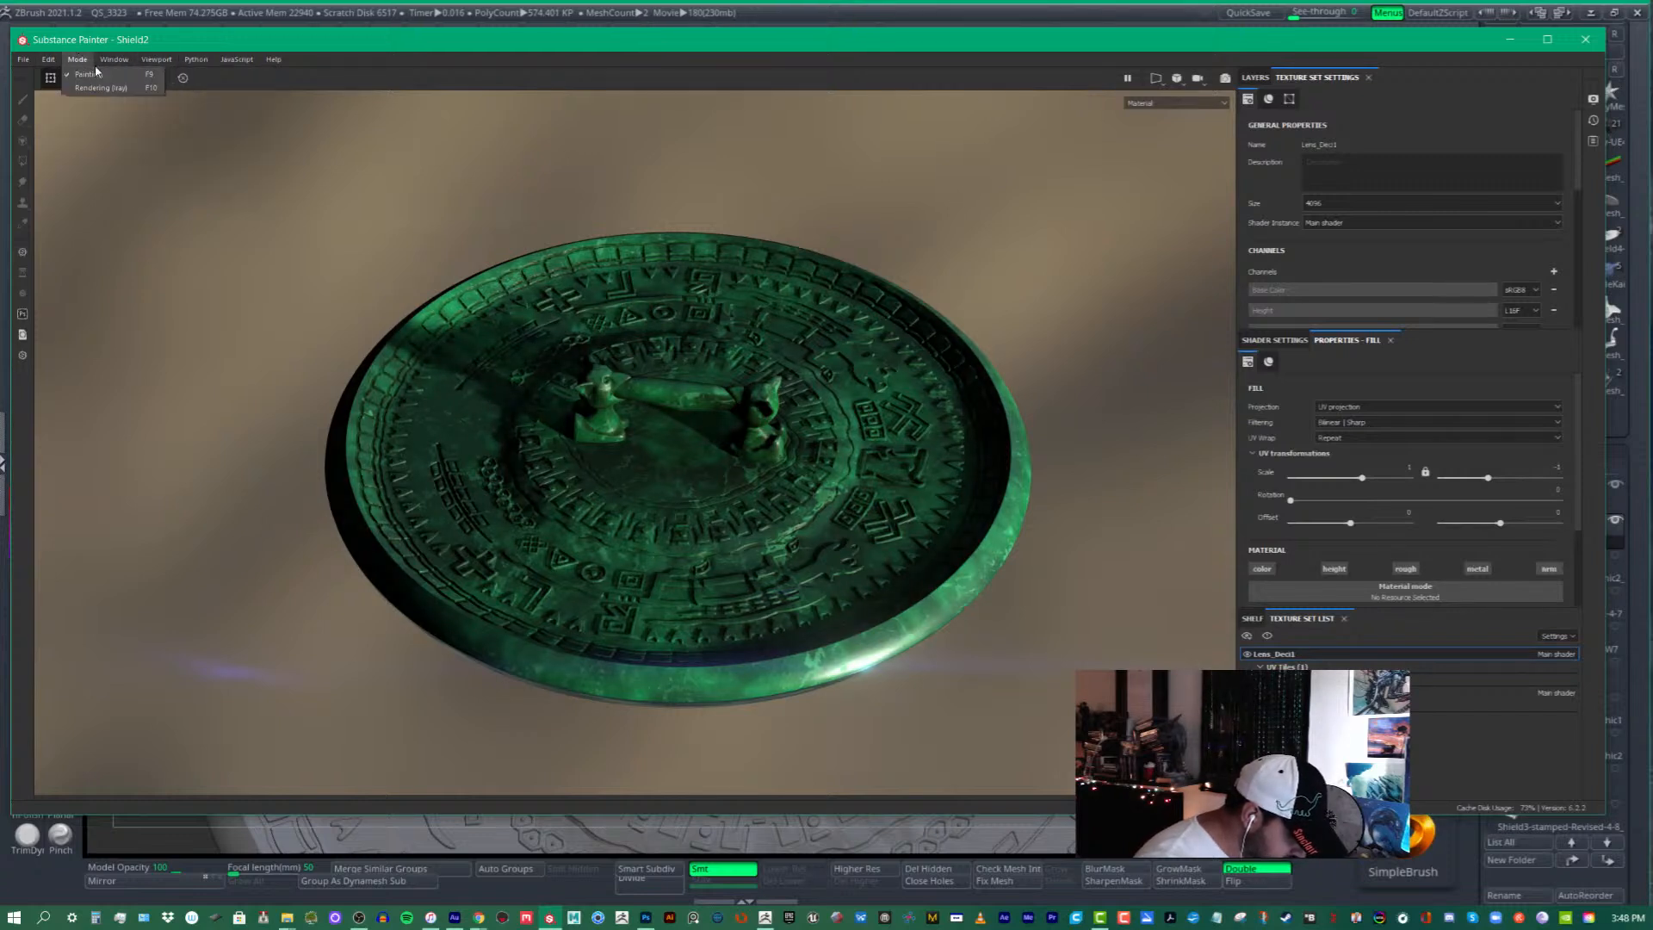
pyautogui.click(113, 89)
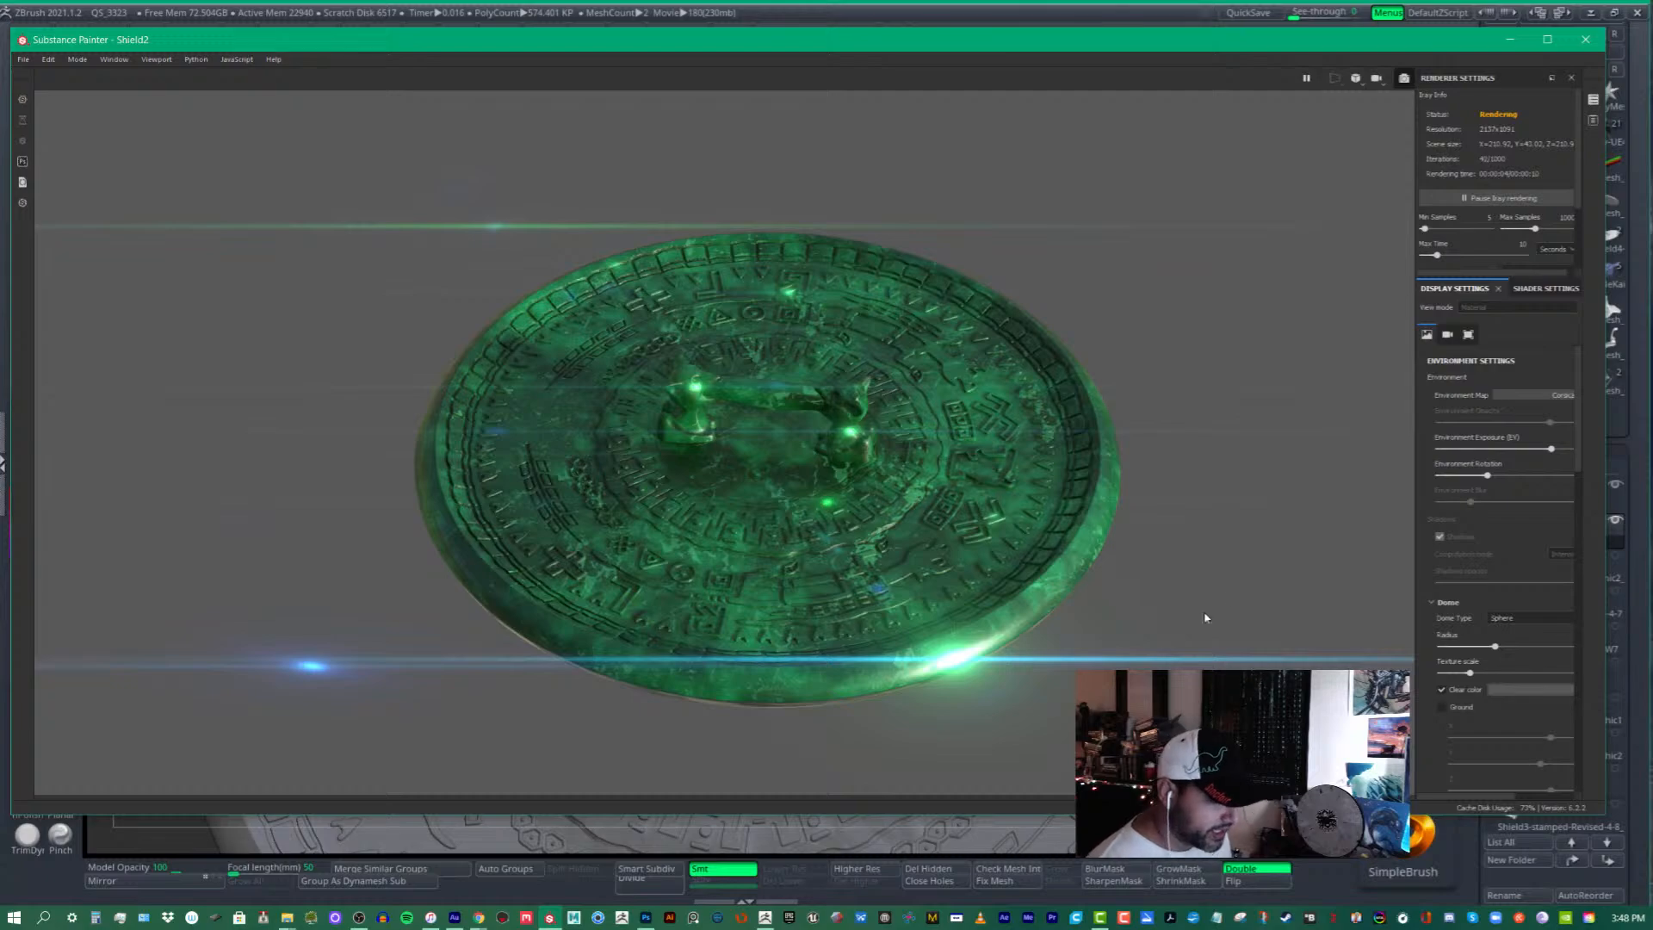
pyautogui.keyDown('alt'); pyautogui.moveTo(1258, 542); pyautogui.dragTo(1193, 626); pyautogui.keyUp('alt')
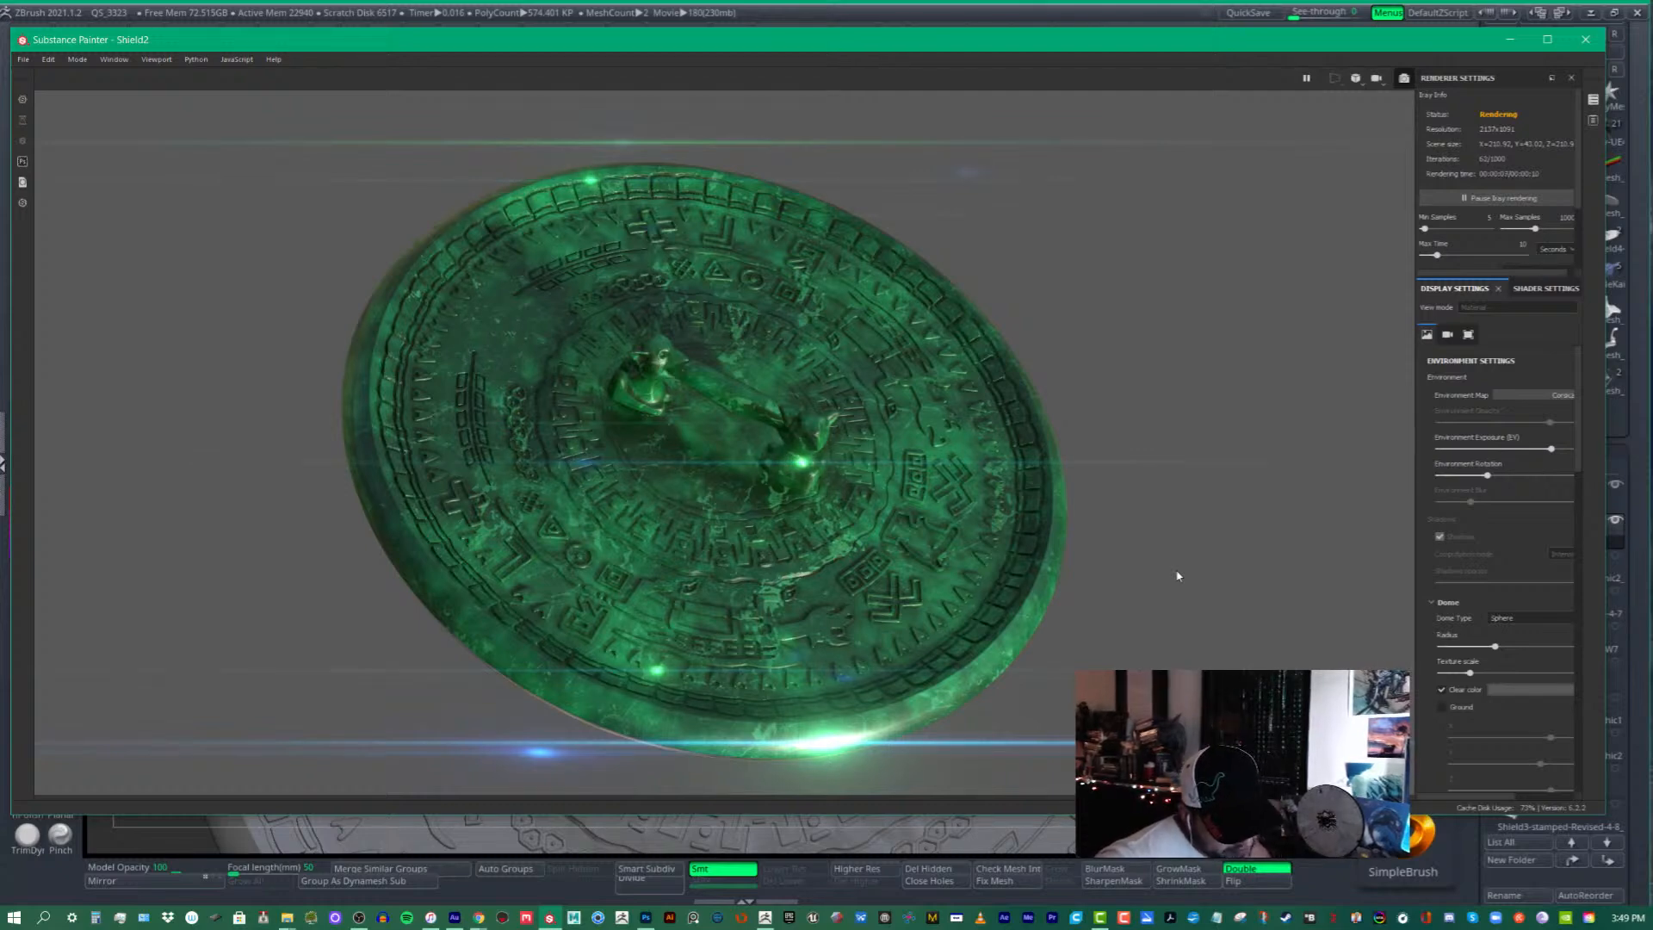
pyautogui.click(1546, 39)
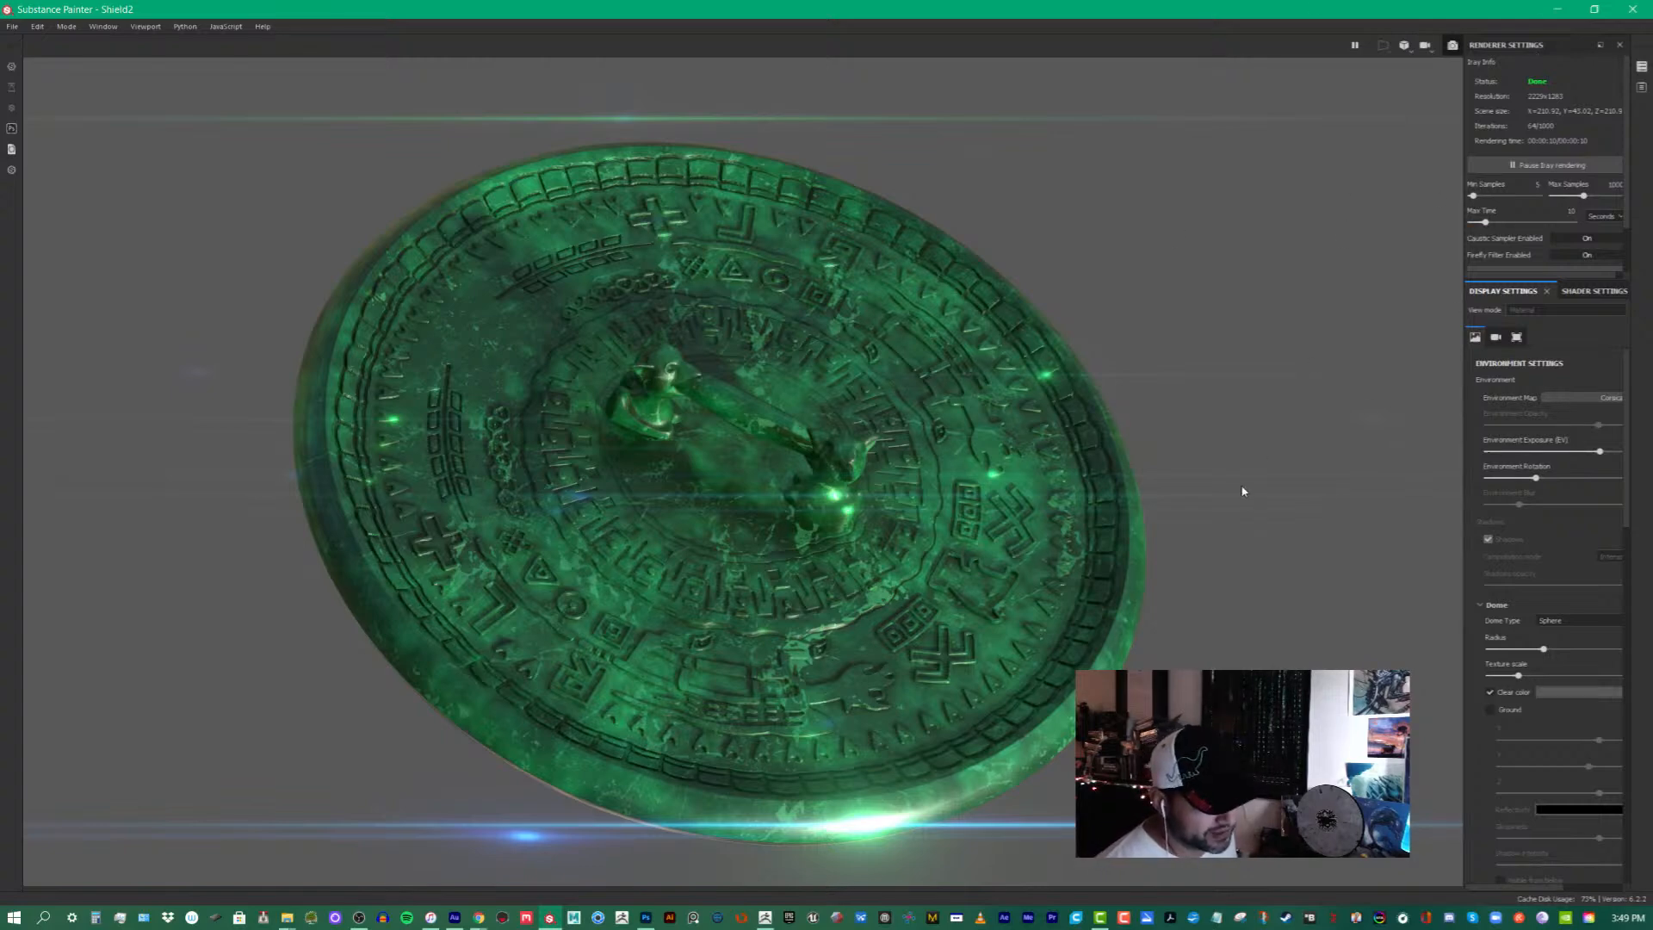
pyautogui.keyDown('alt'); pyautogui.moveTo(1242, 491); pyautogui.dragTo(1313, 320); pyautogui.keyUp('alt')
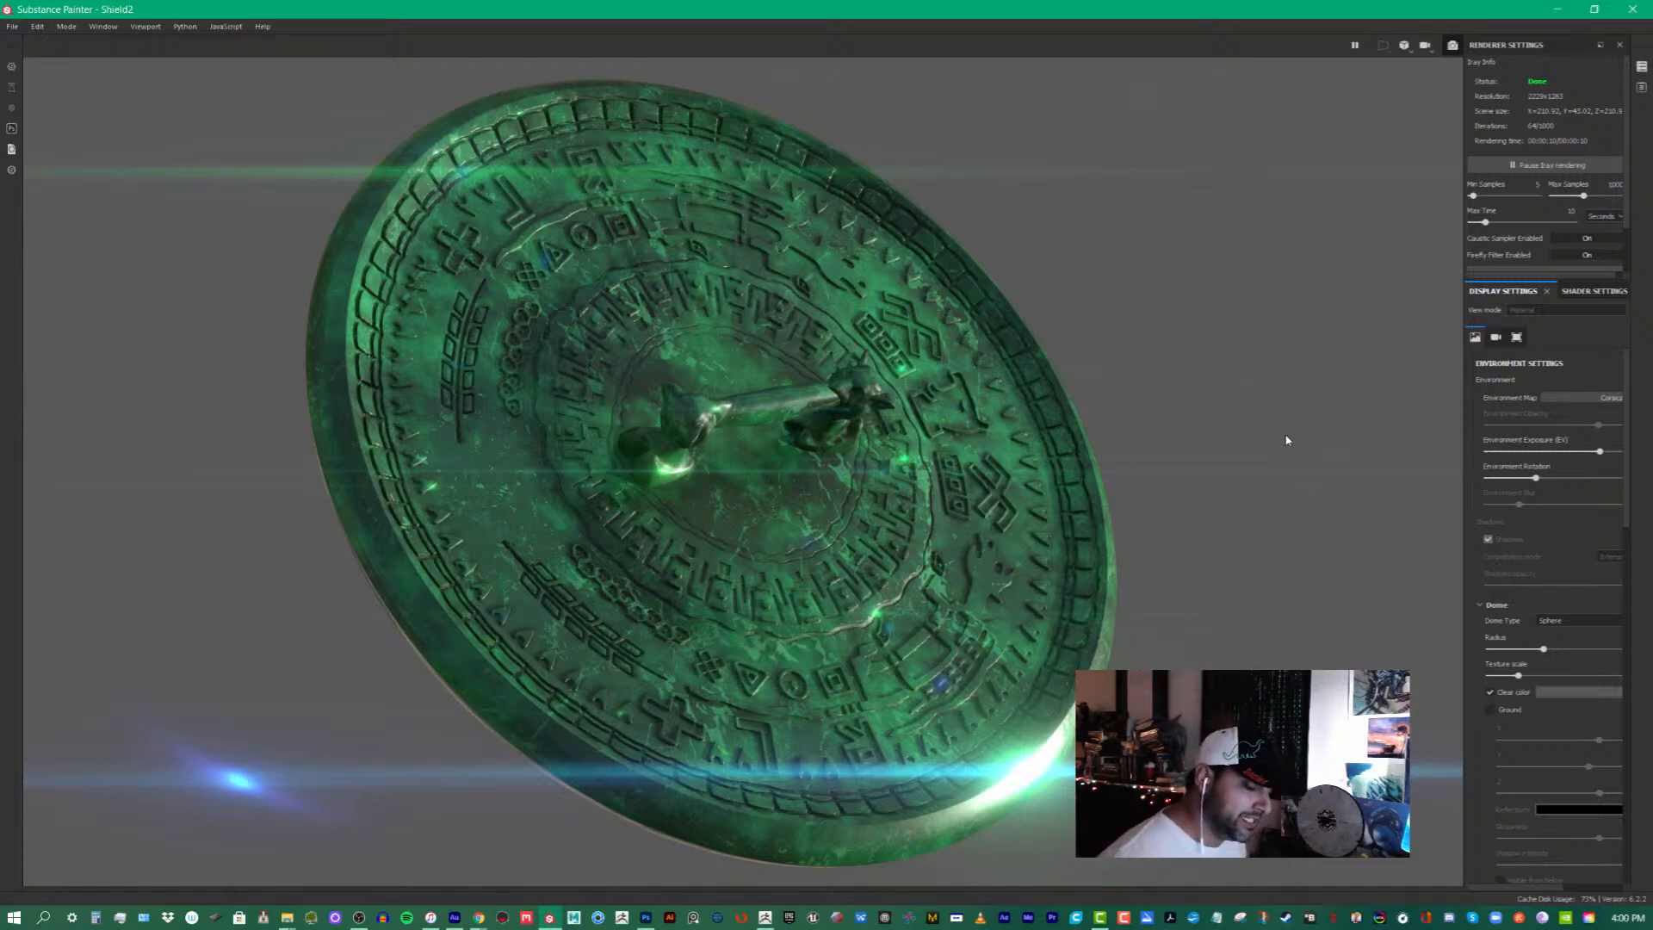
# - Restore the Substance Painter window and move it off this screen, and reload the UMesh_PsycheV5_3 tool in ZBrush
pyautogui.click(1594, 9)
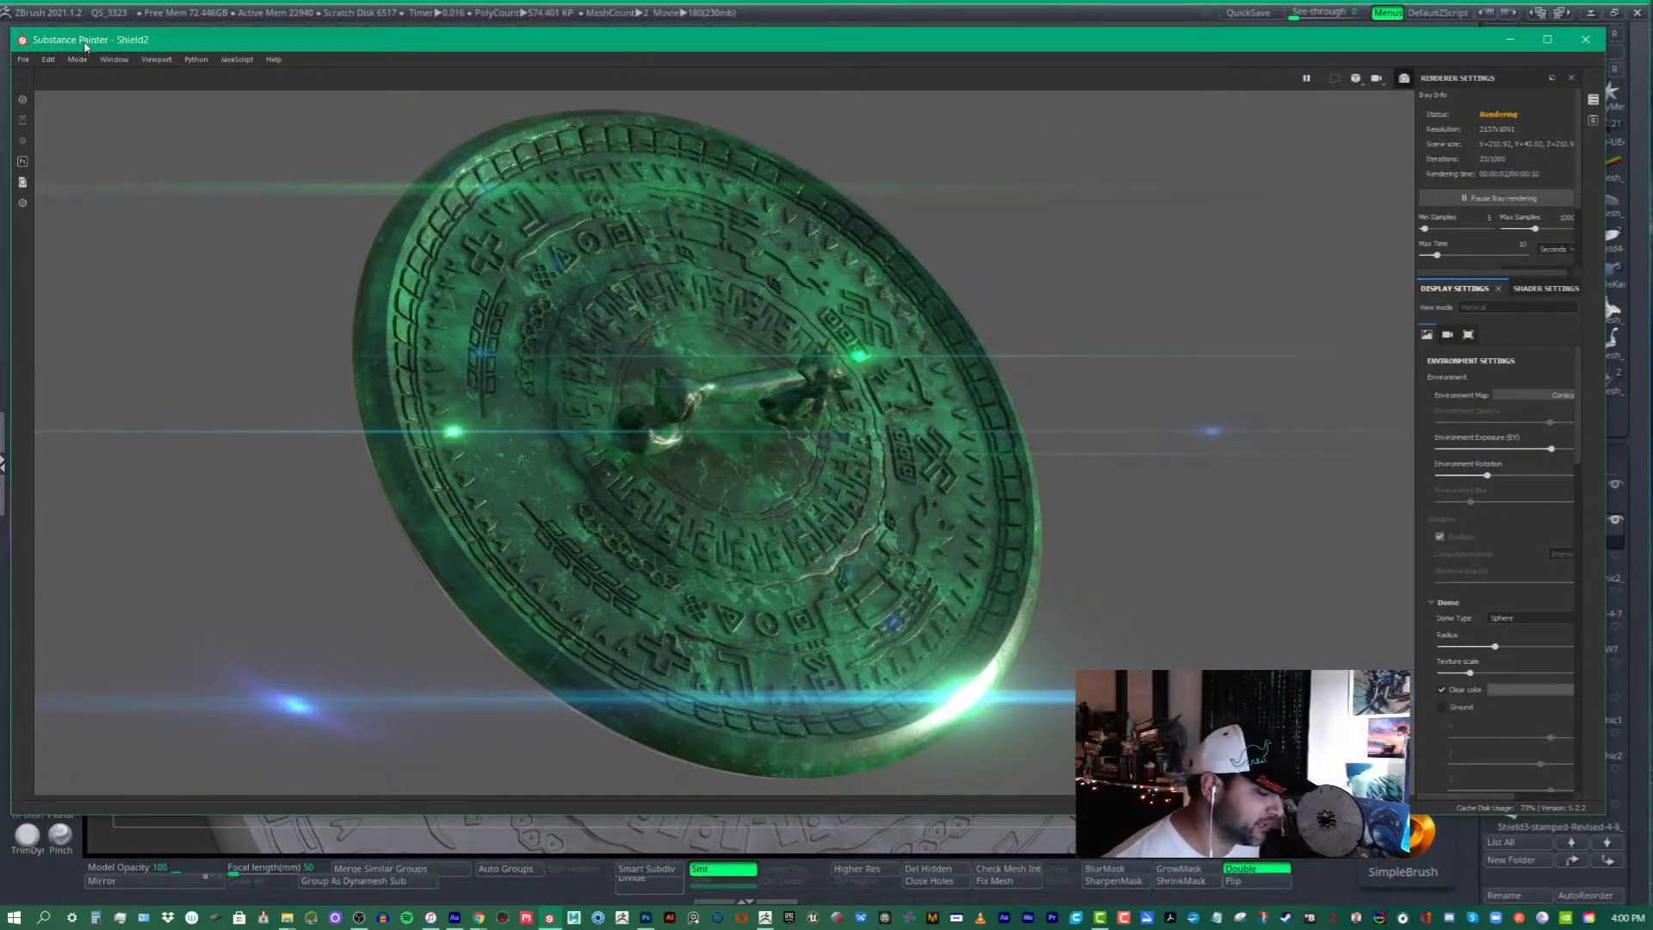
pyautogui.moveTo(86, 45)
pyautogui.mouseDown()
pyautogui.moveTo(679, 106)
pyautogui.moveTo(1651, 103)
pyautogui.mouseUp()
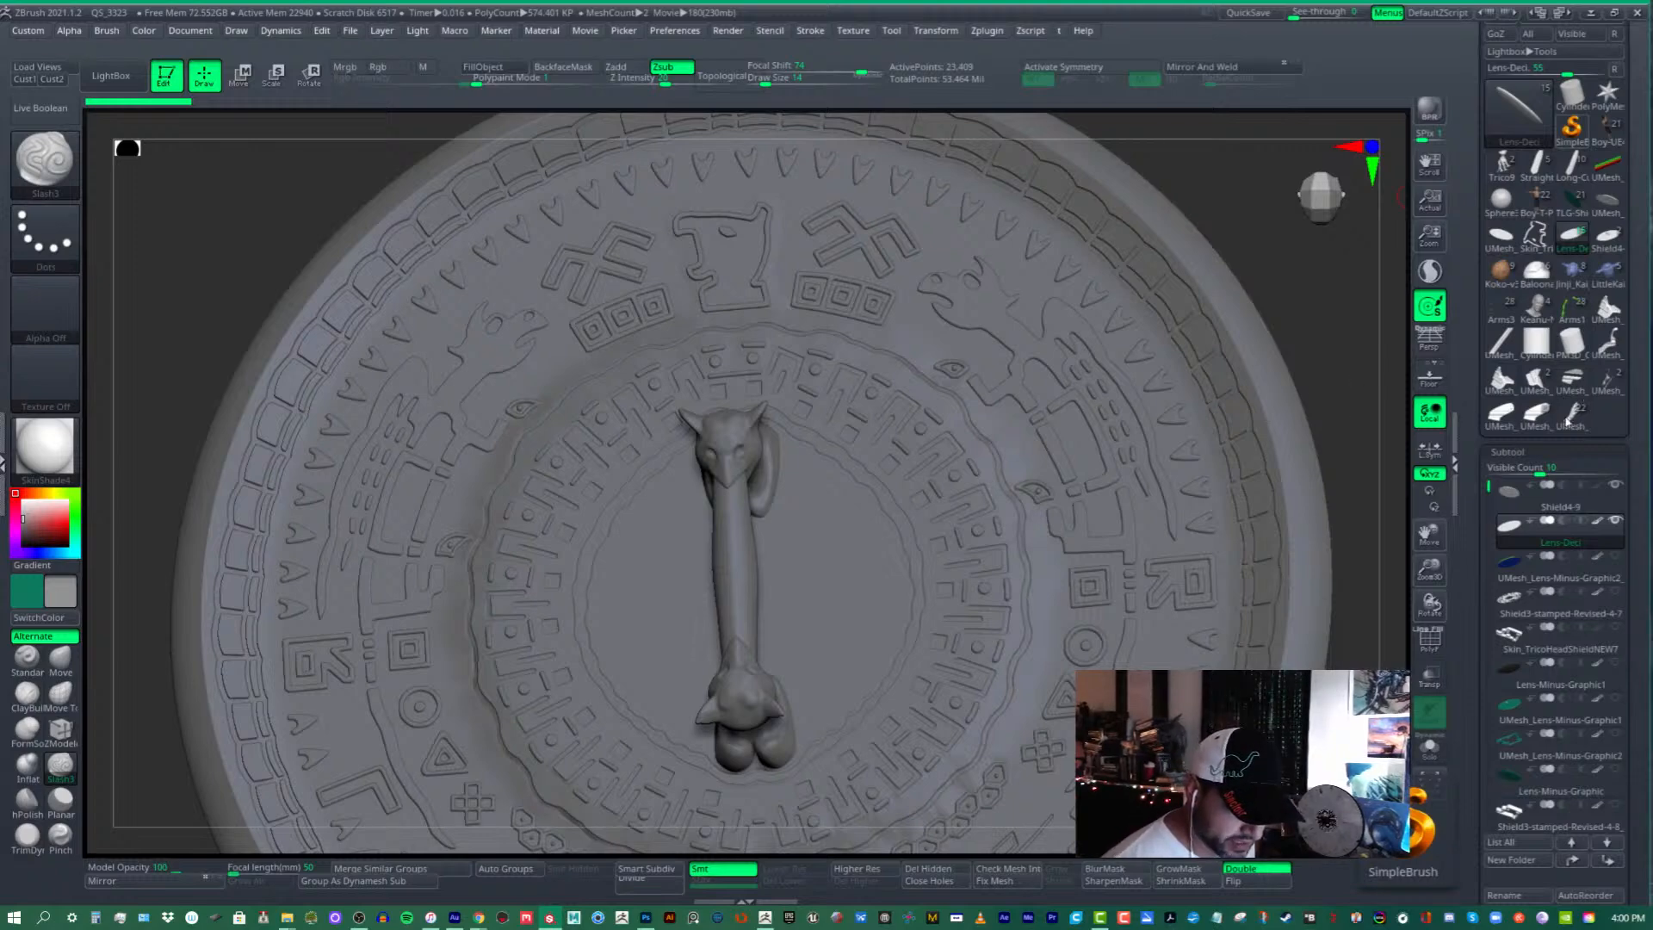
pyautogui.click(1568, 420)
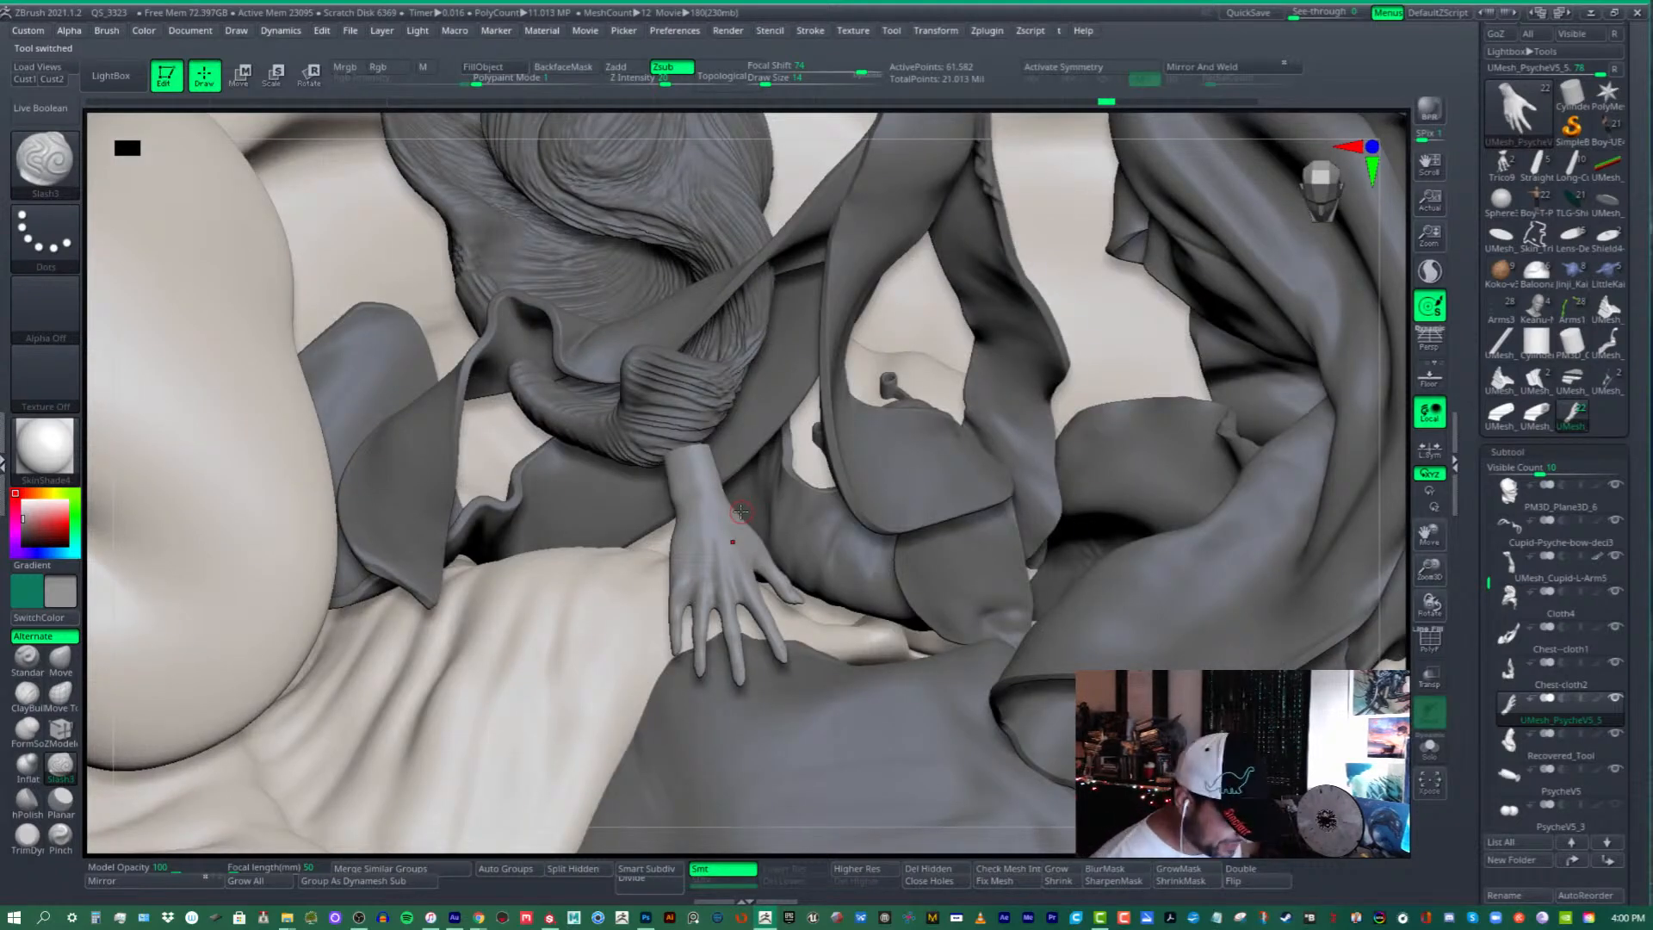
pyautogui.moveTo(1537, 308)
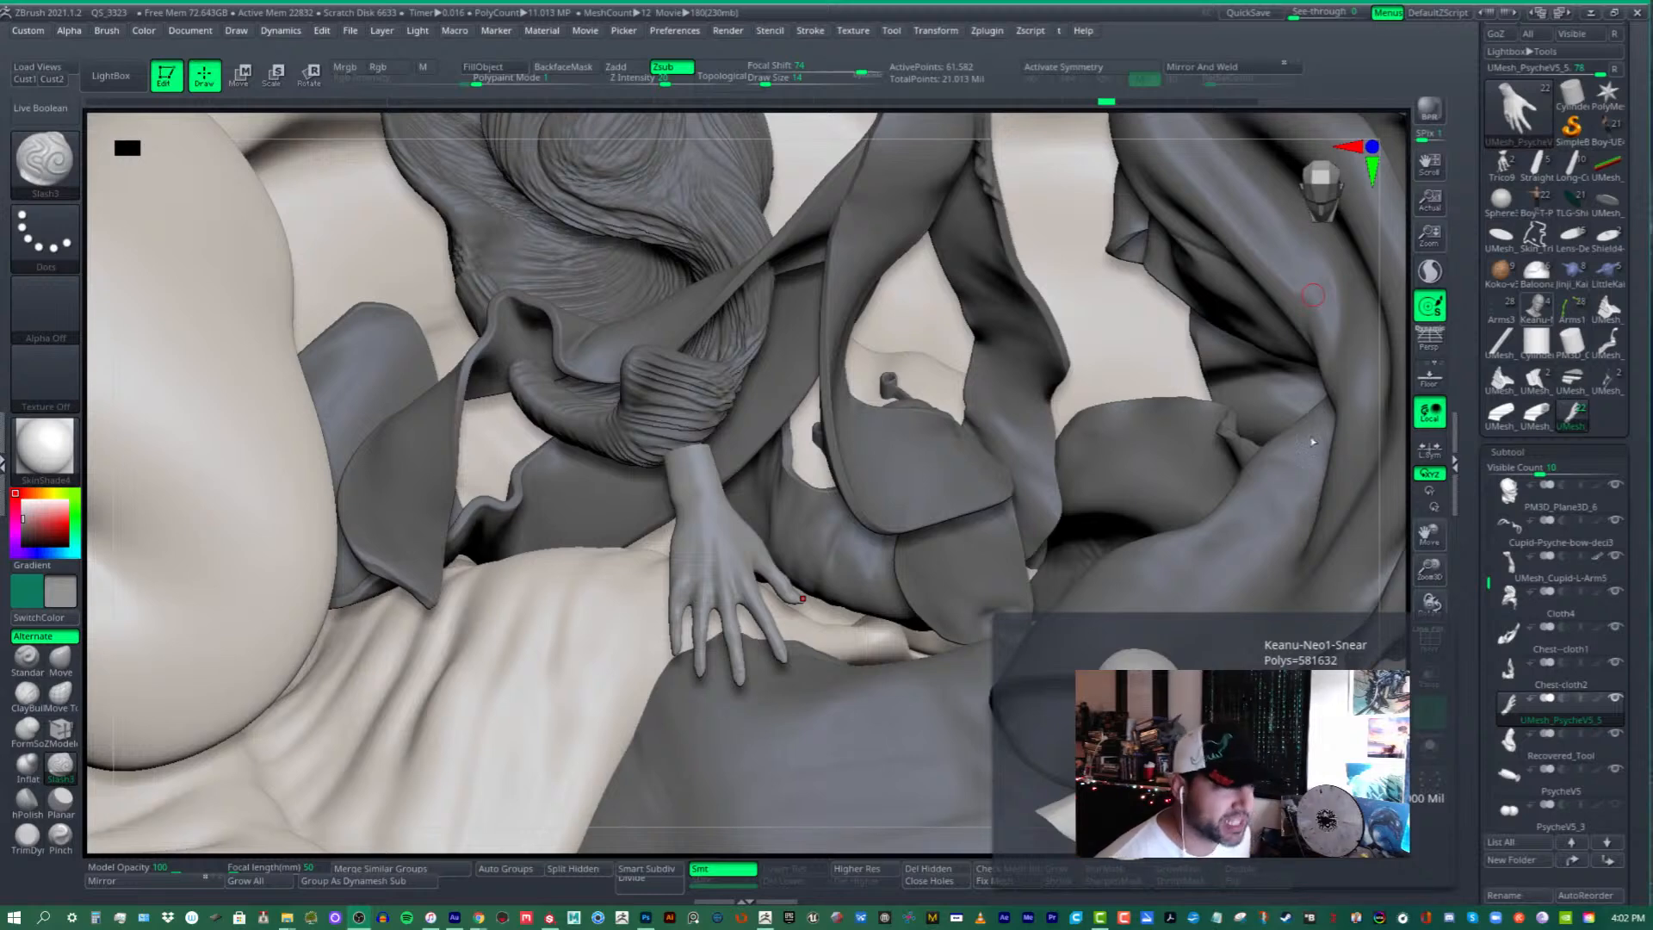
# - Switch to Substance Painter, return the Shield2 project from Iray rendering to Painting mode and tilt the shield to a flatter angle
pyautogui.click(549, 918)
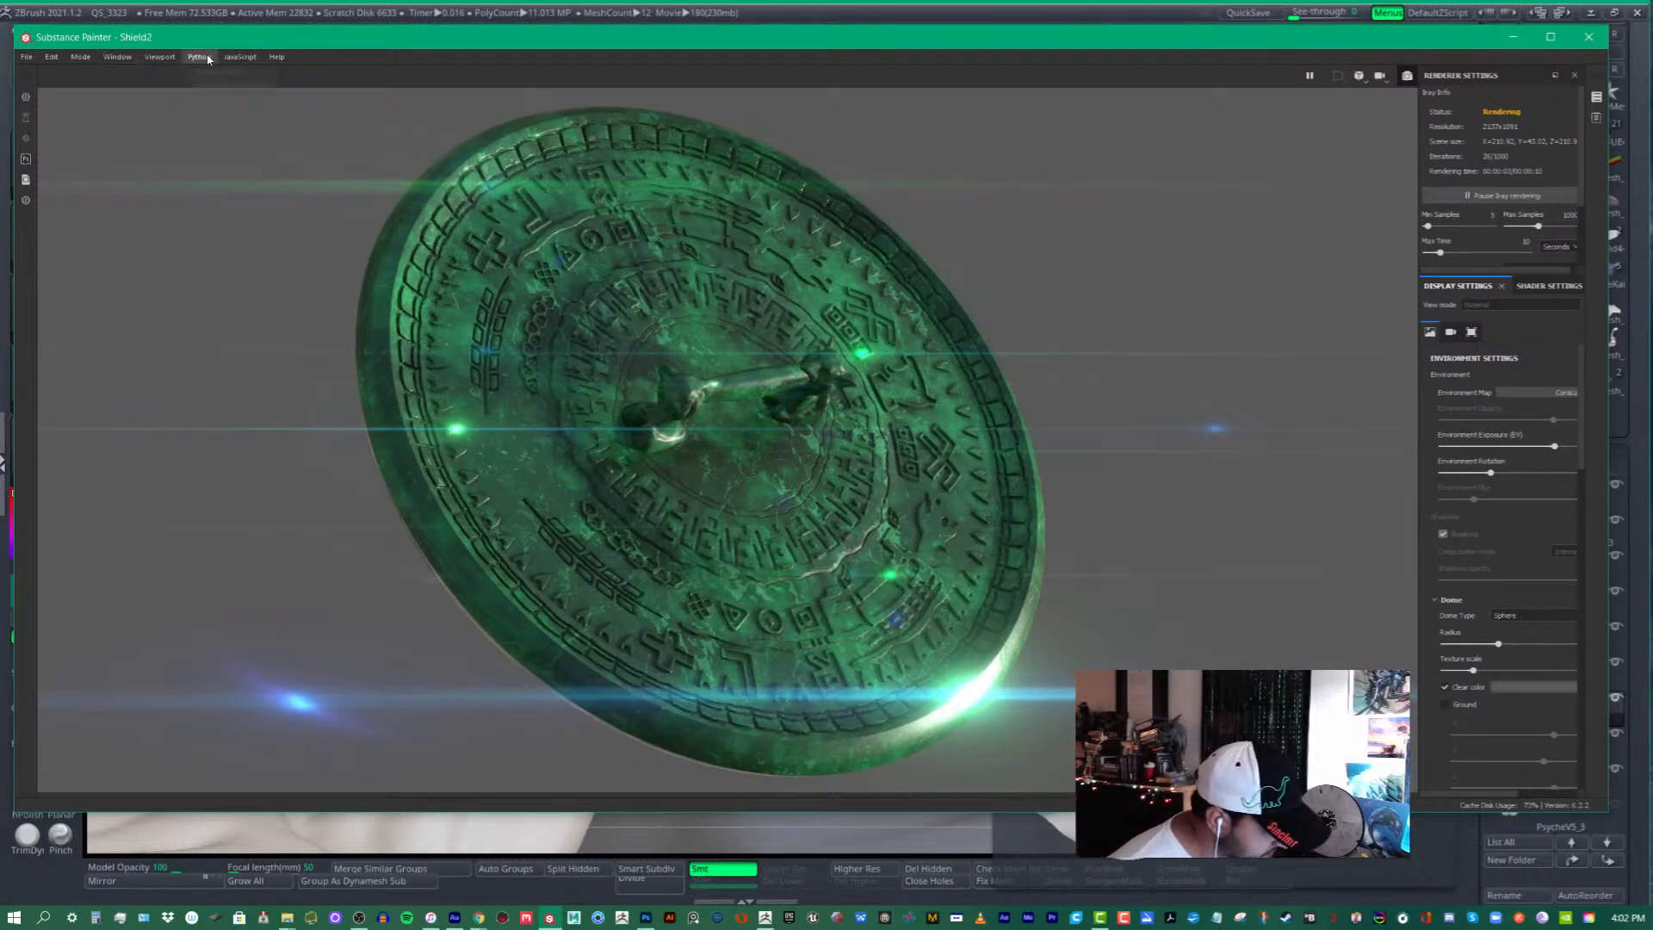
pyautogui.click(80, 57)
pyautogui.click(92, 71)
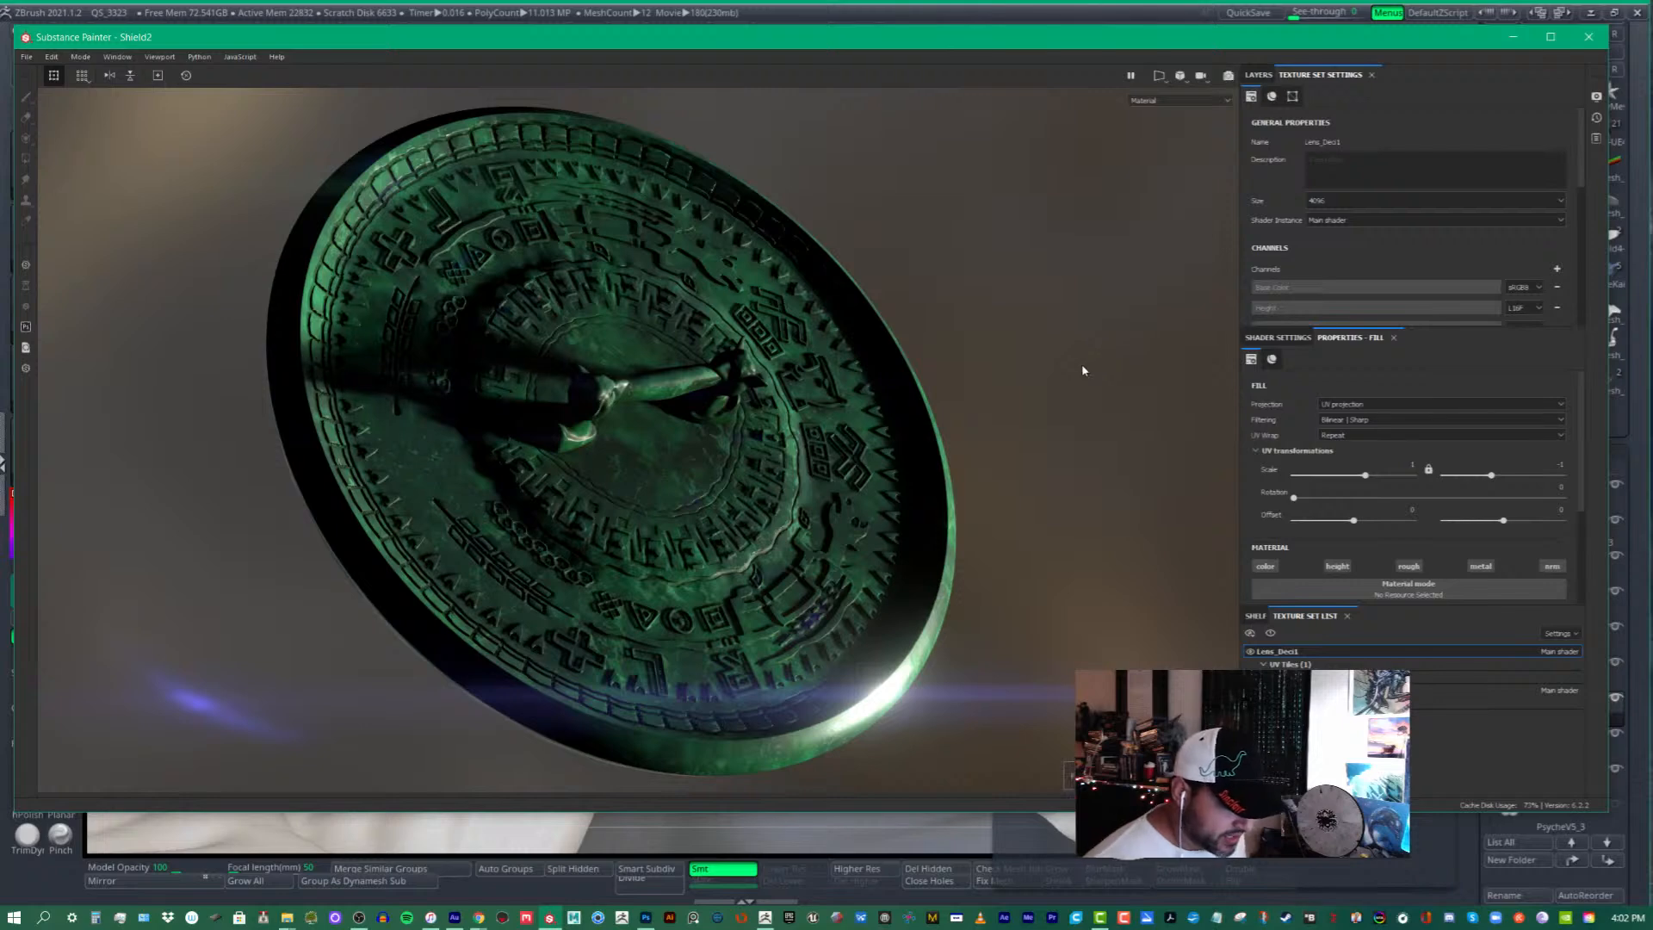
pyautogui.moveTo(1081, 364)
pyautogui.keyDown('alt'); pyautogui.mouseDown()
pyautogui.moveTo(1047, 333)
pyautogui.moveTo(1047, 300)
pyautogui.moveTo(1050, 352)
pyautogui.mouseUp(); pyautogui.keyUp('alt')
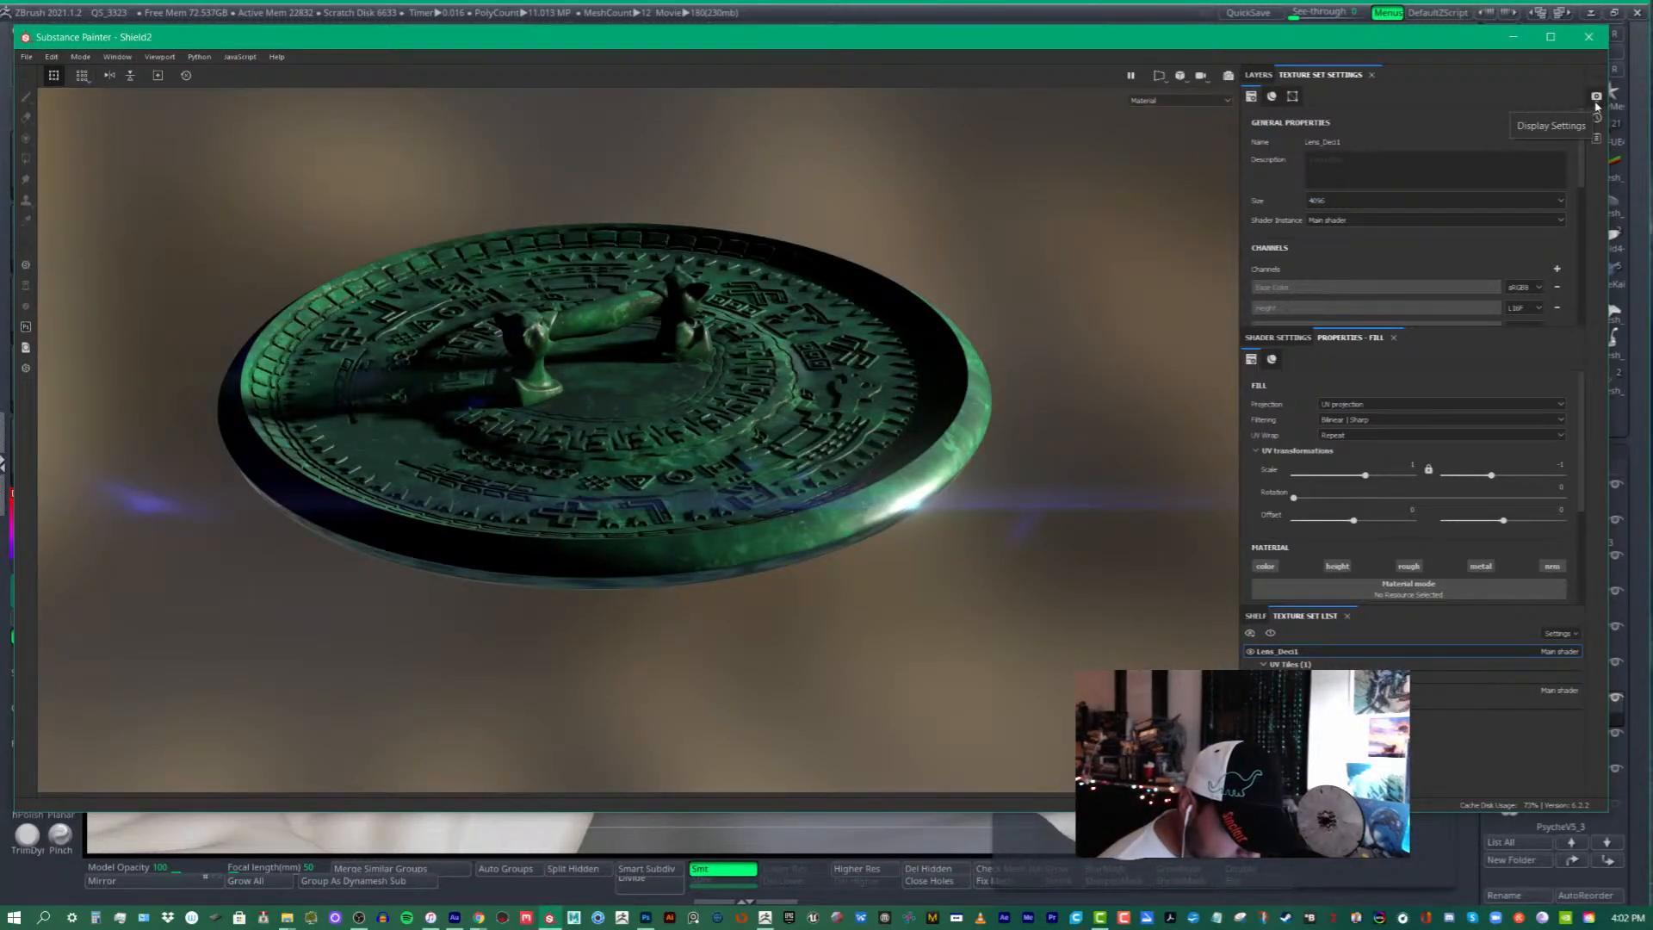
pyautogui.click(1596, 98)
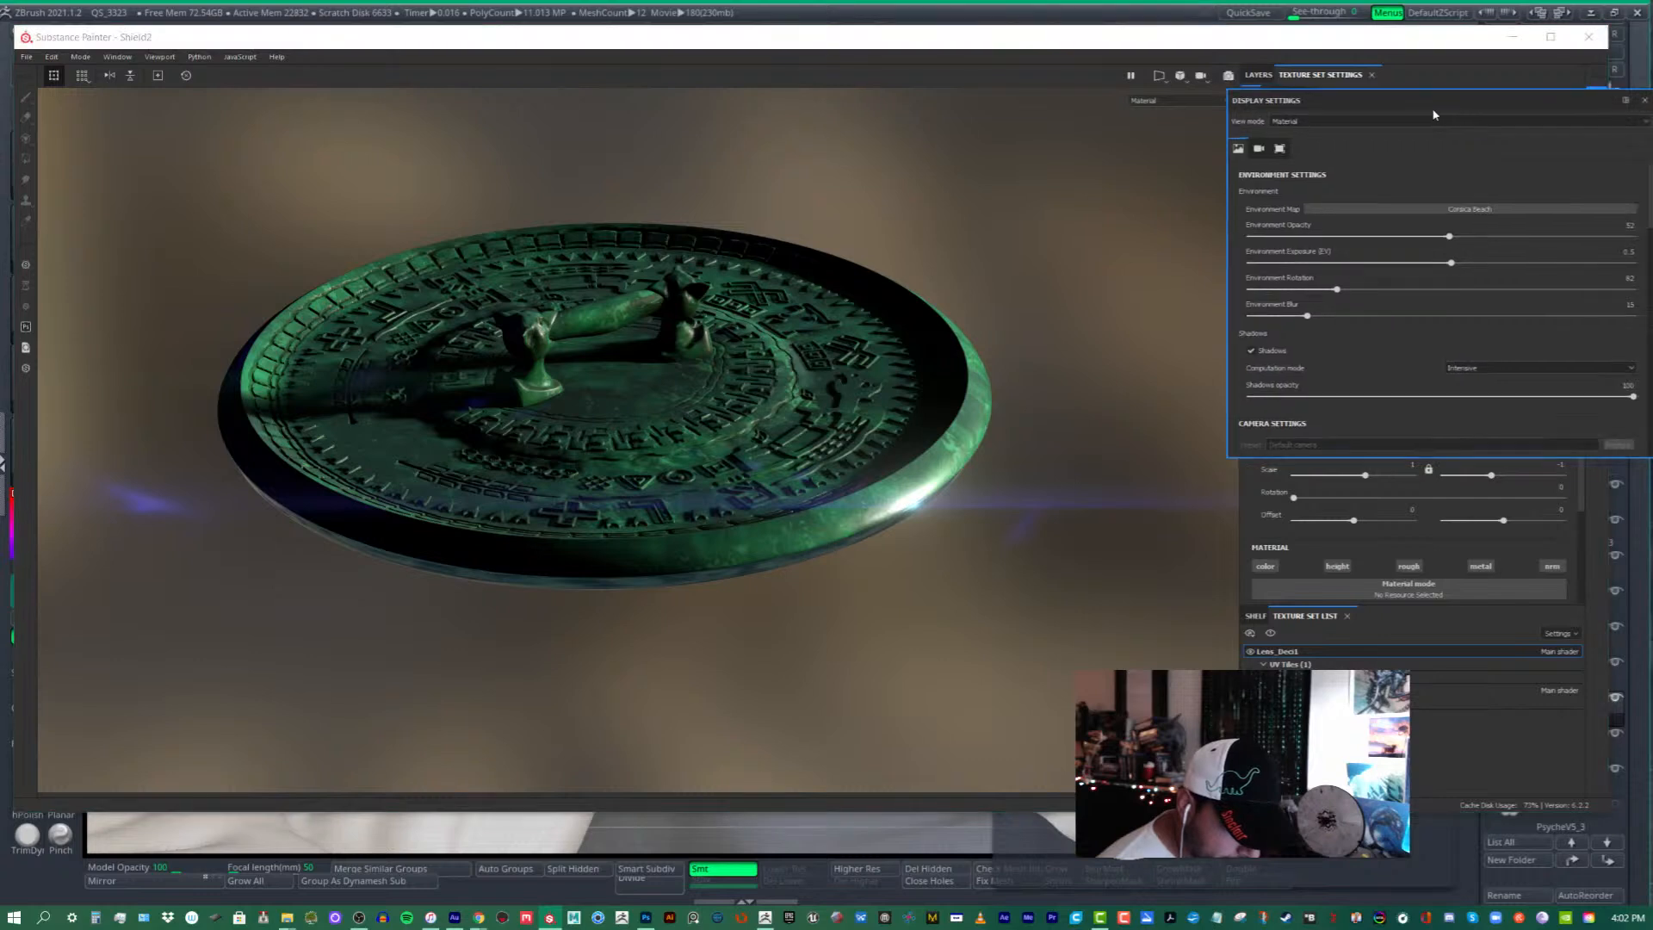
pyautogui.moveTo(1433, 115); pyautogui.dragTo(1442, 226)
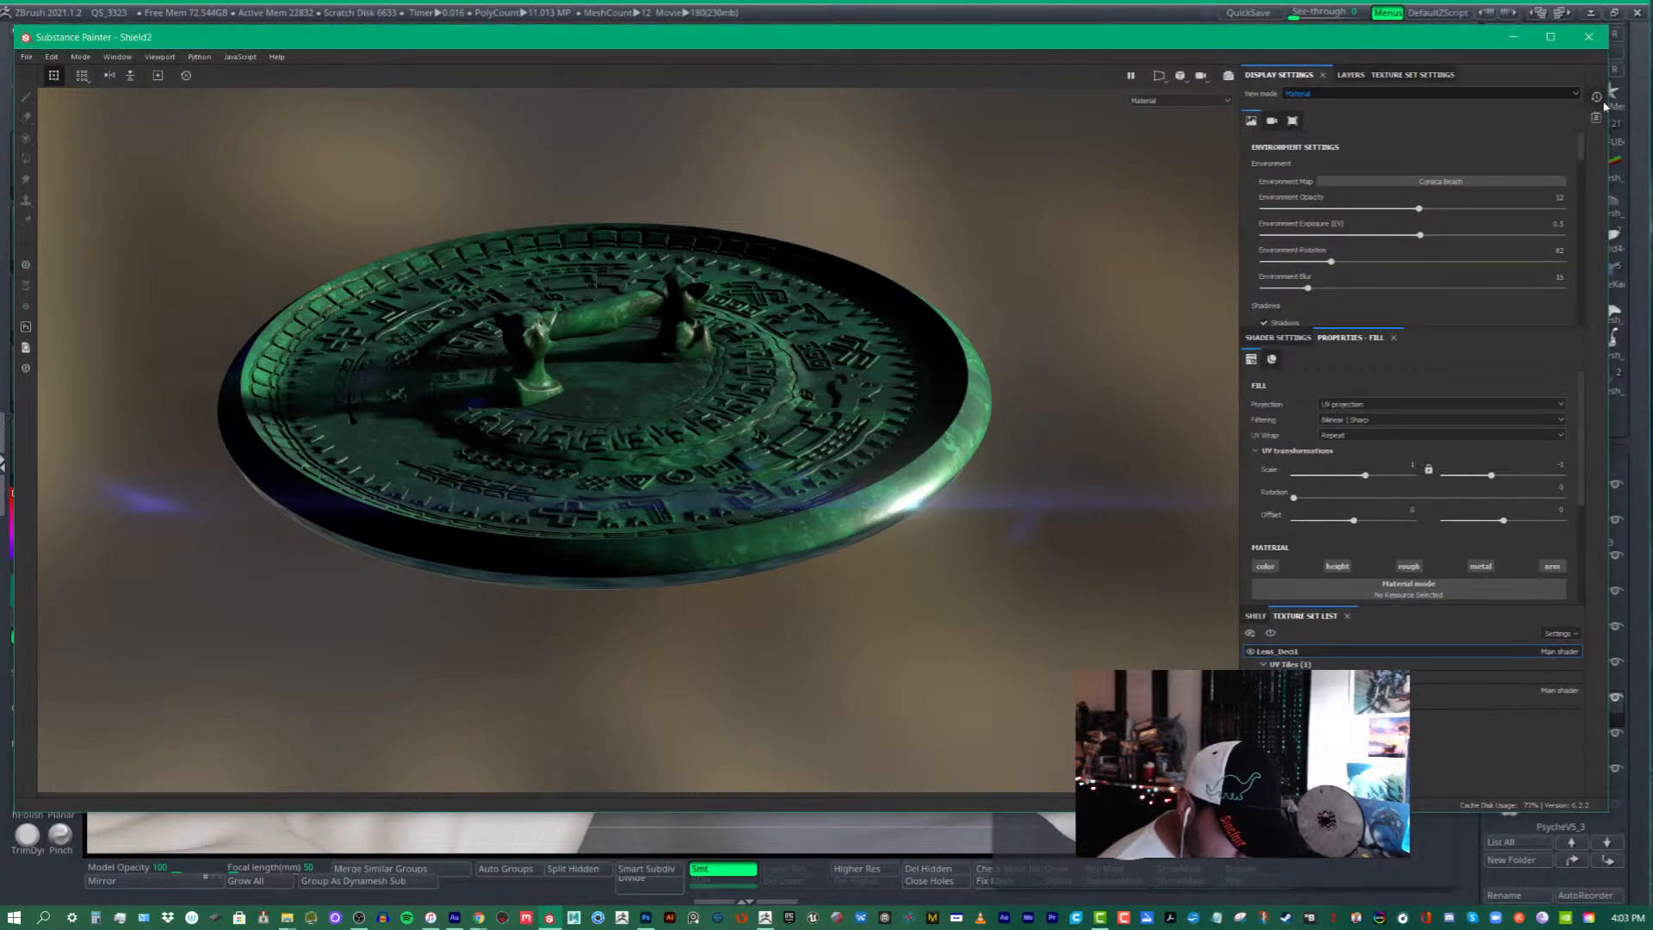
pyautogui.scroll(-1, 1343, 232)
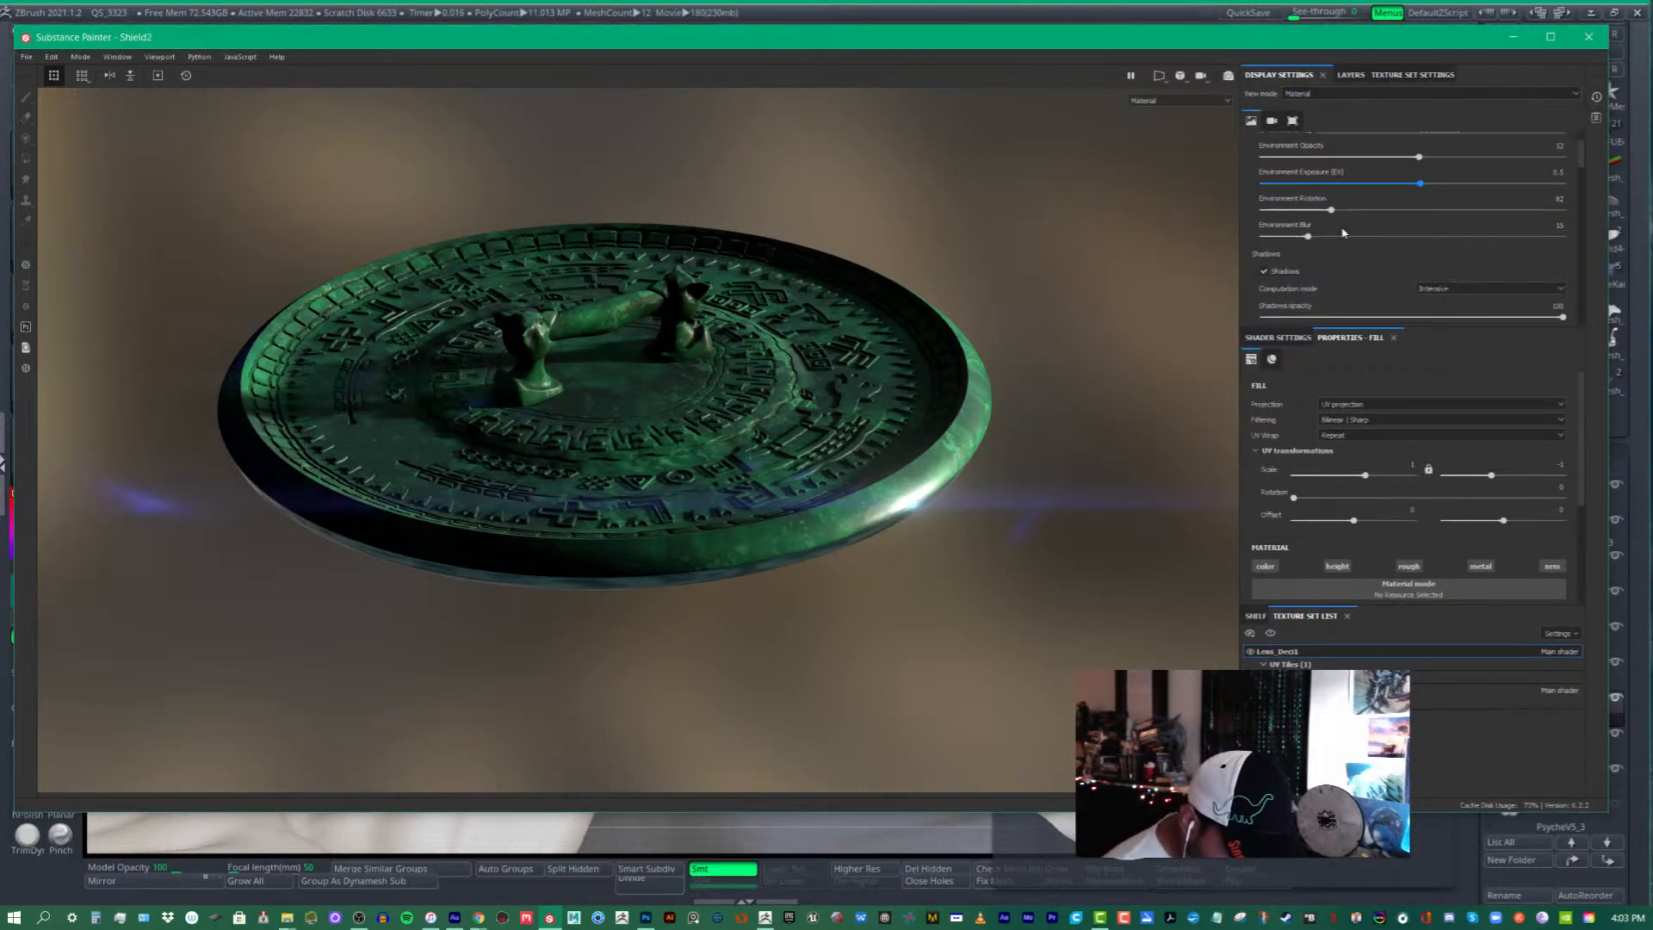
pyautogui.scroll(1, 1343, 225)
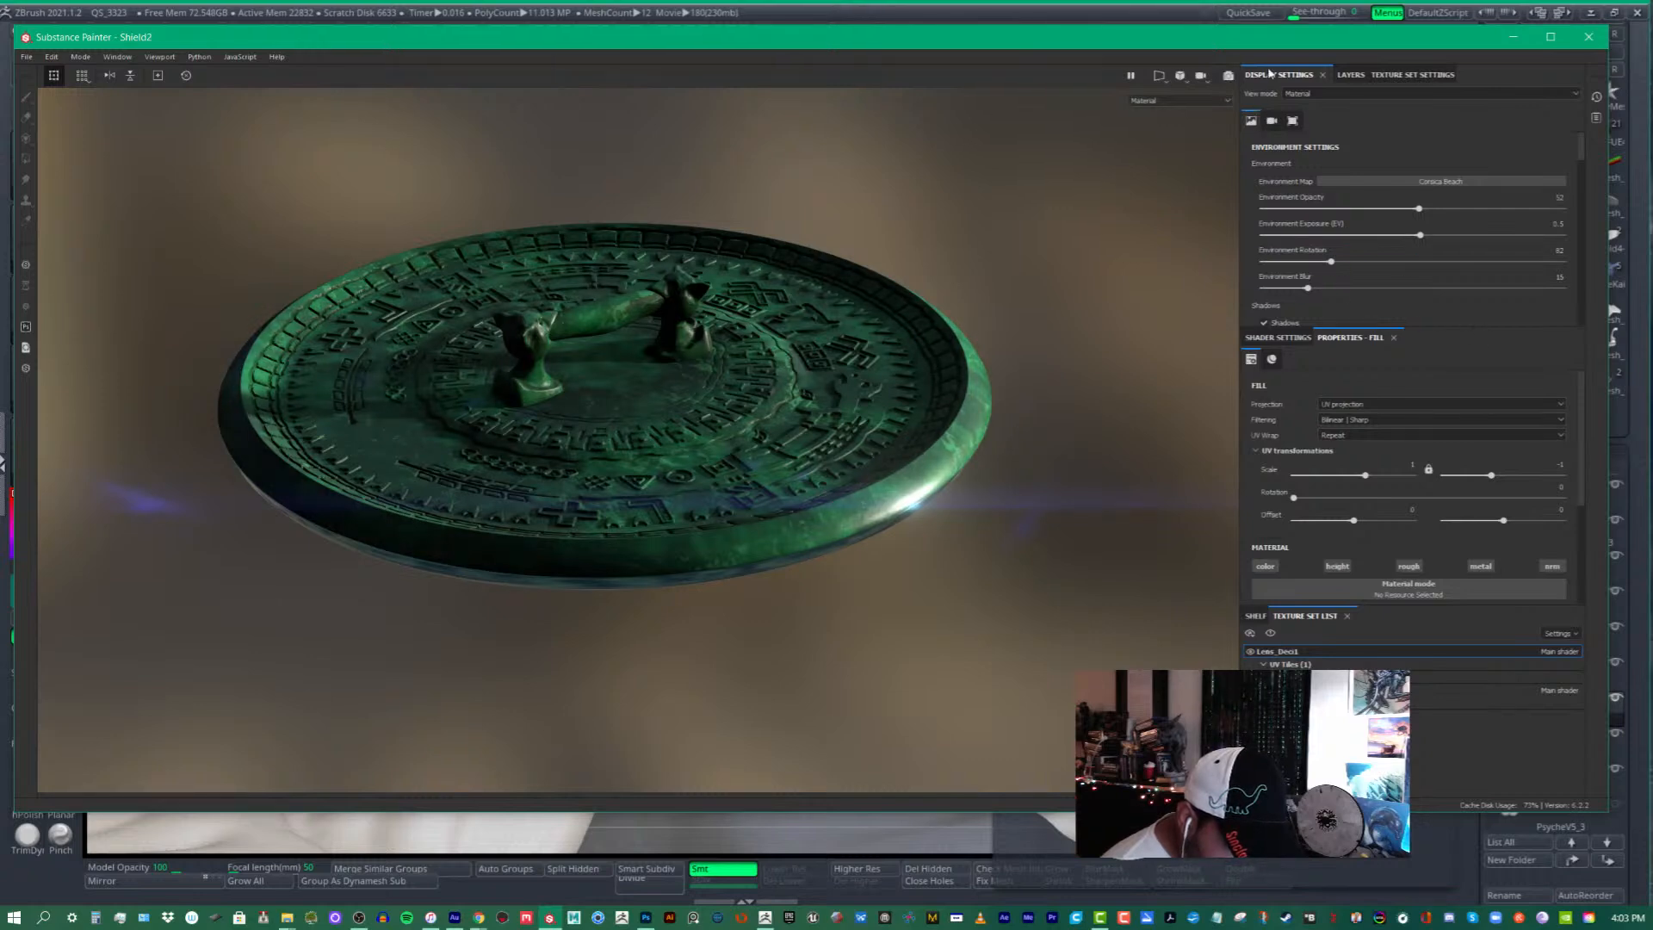
pyautogui.click(1322, 75)
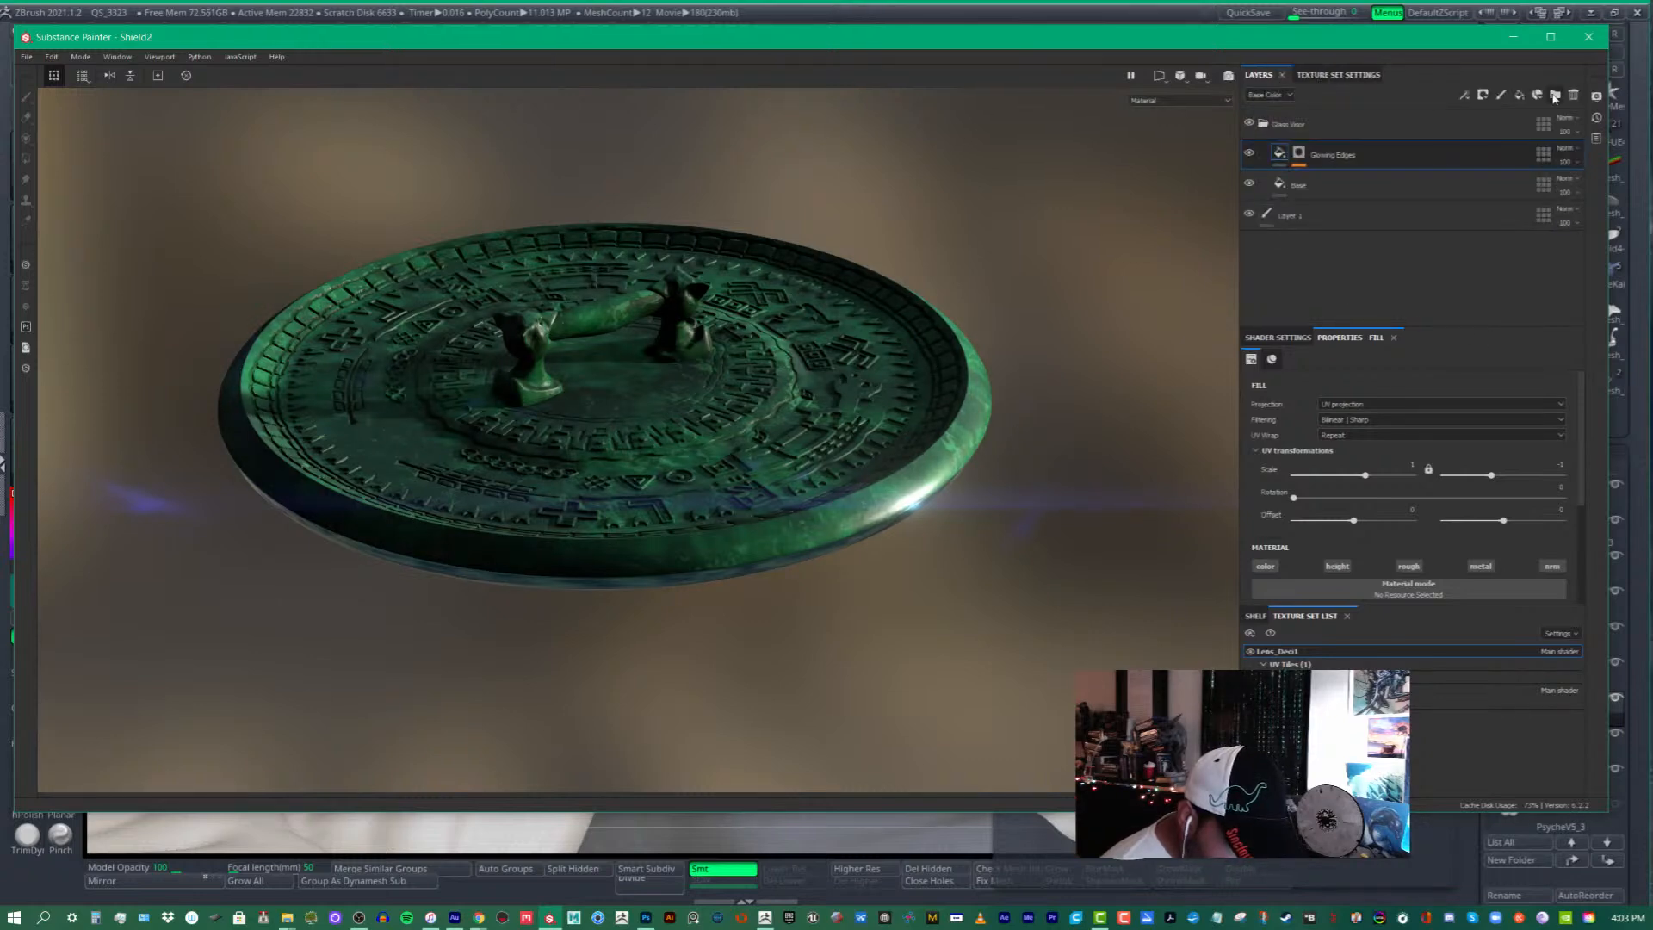
# - Maximize the Substance Painter window and open the display settings as a tall floating panel beside the shield
pyautogui.click(1595, 97)
pyautogui.moveTo(1522, 97); pyautogui.dragTo(1433, 110)
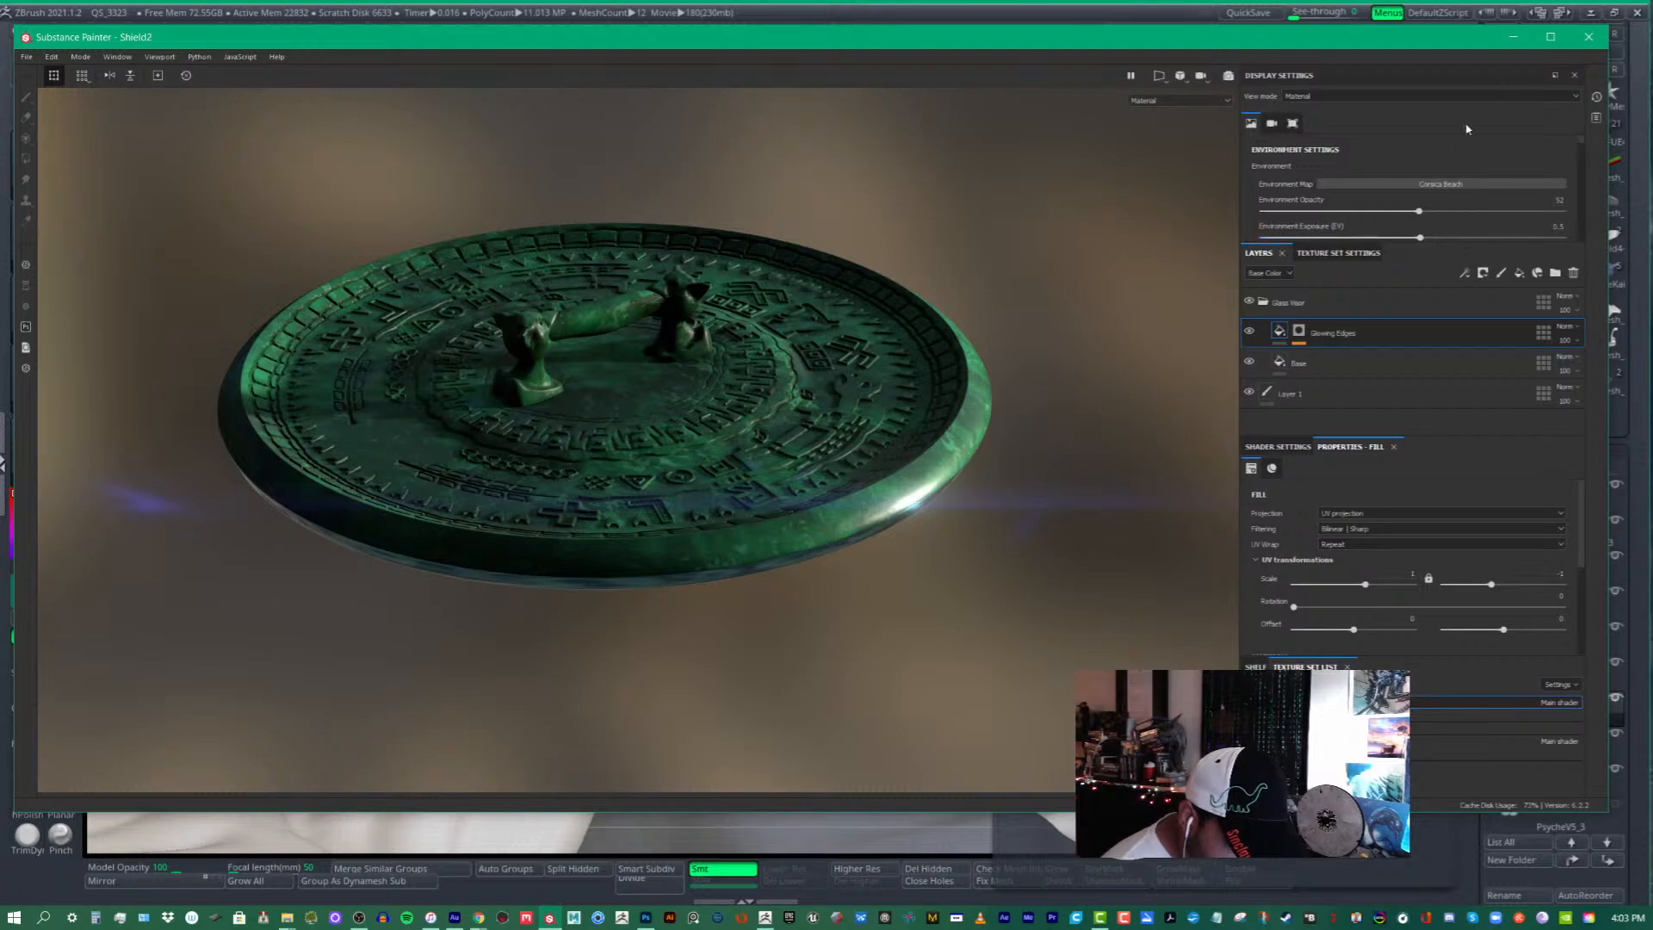
pyautogui.click(1550, 37)
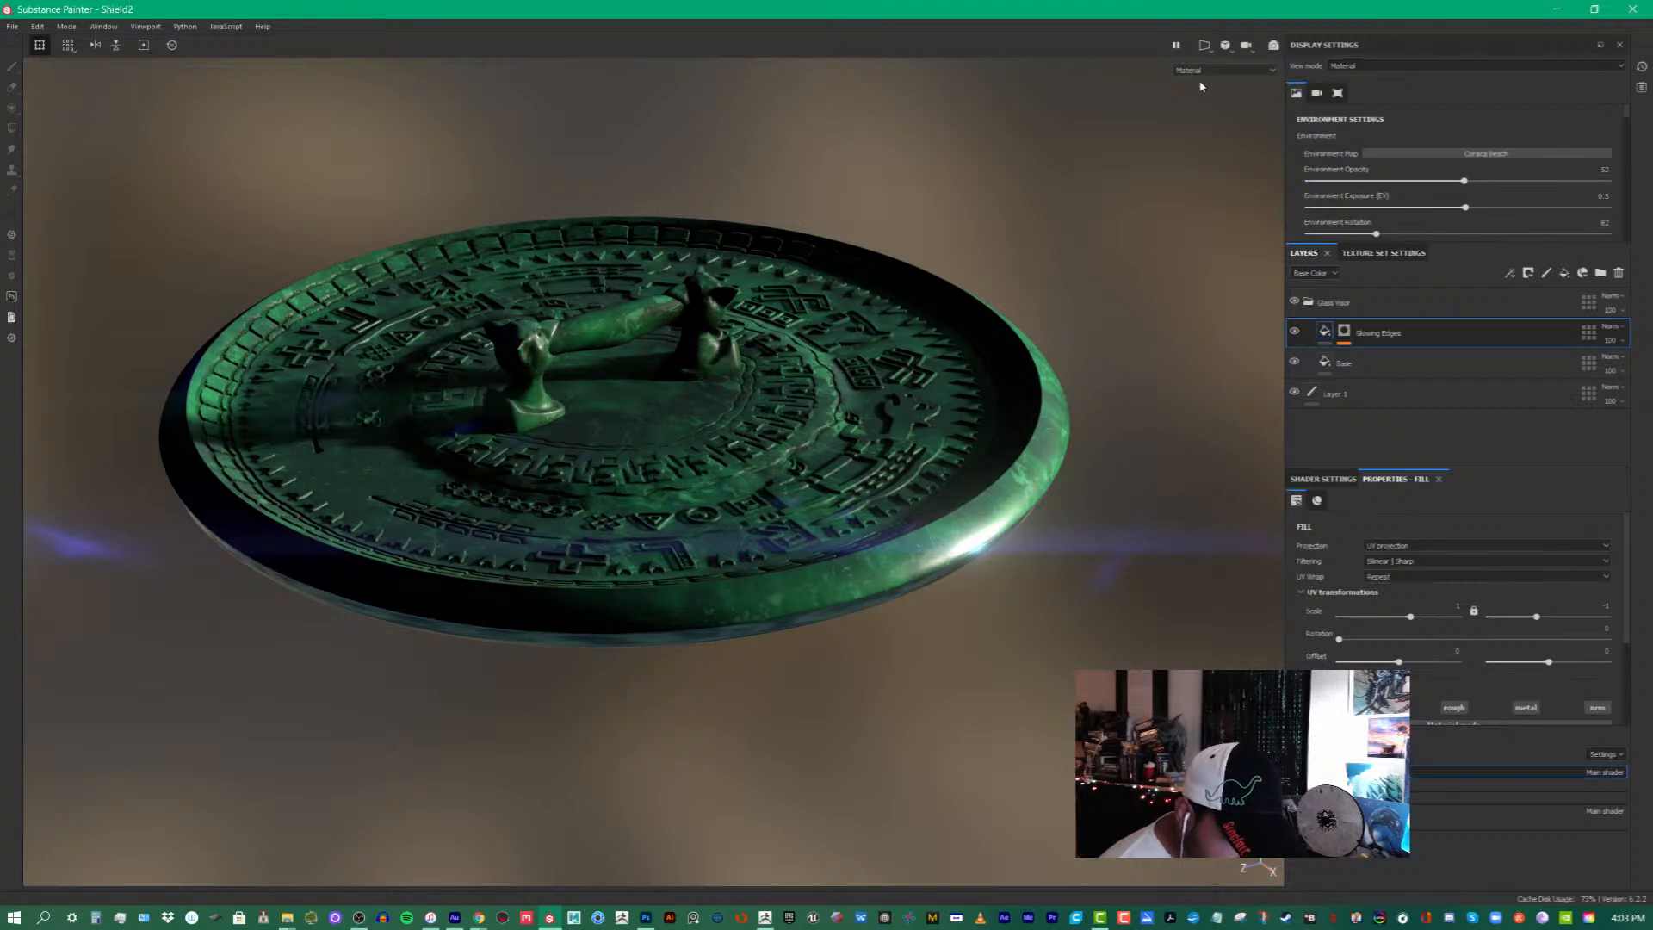
pyautogui.moveTo(1324, 45); pyautogui.dragTo(1104, 138)
pyautogui.click(1217, 365)
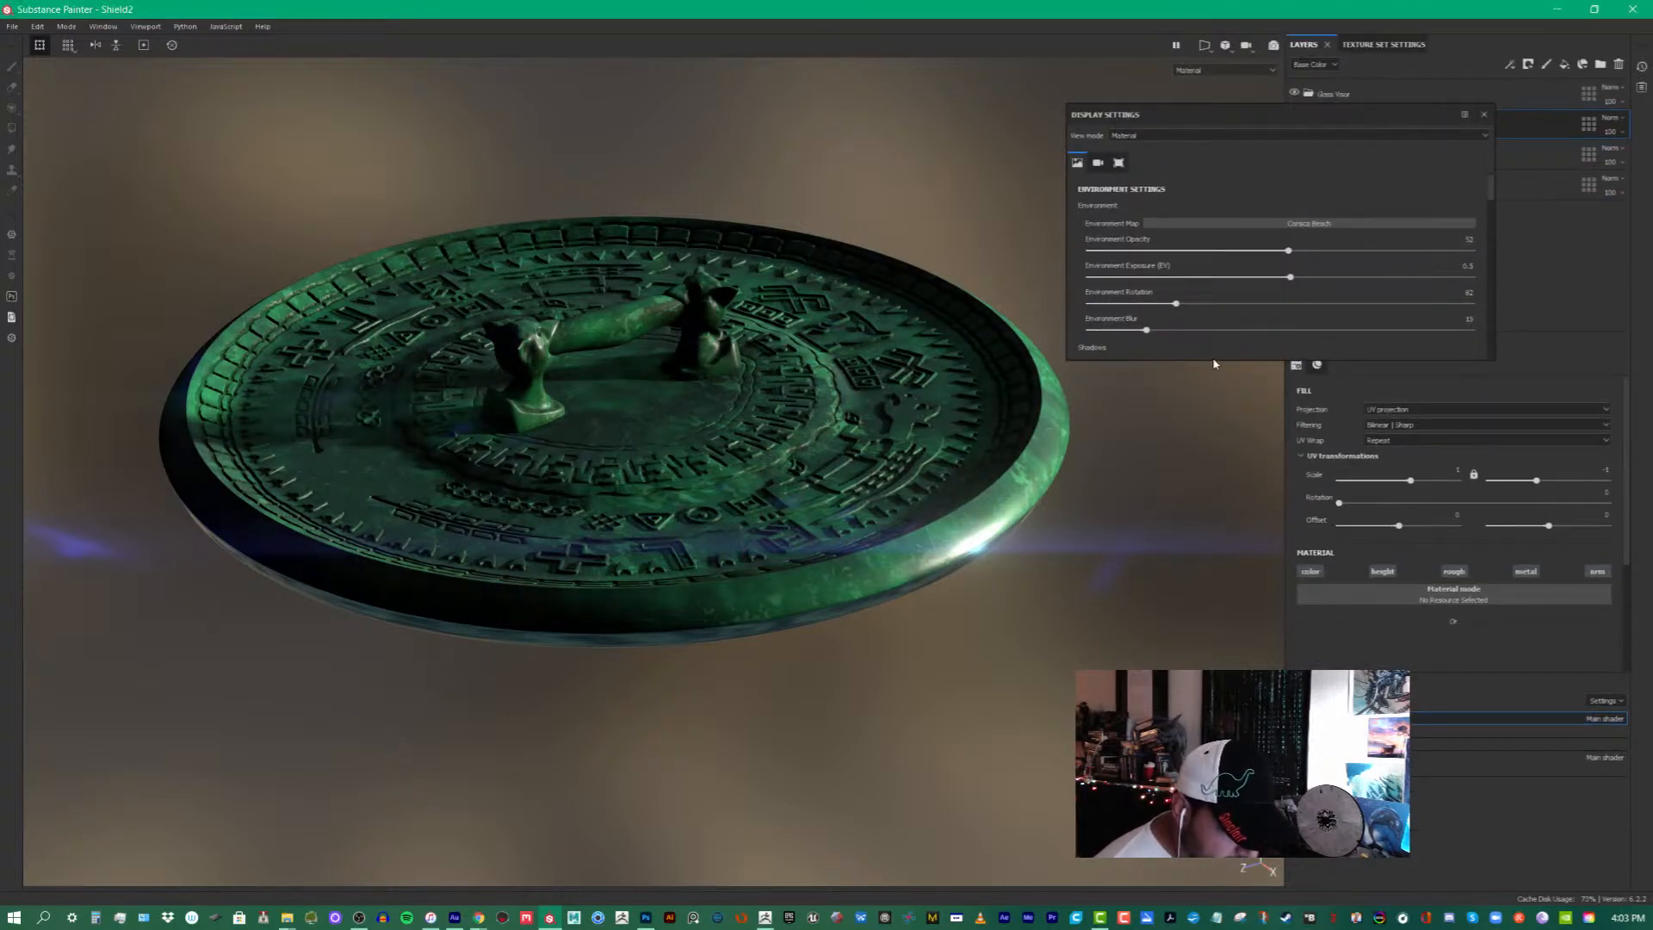
pyautogui.moveTo(1221, 361); pyautogui.dragTo(1220, 813)
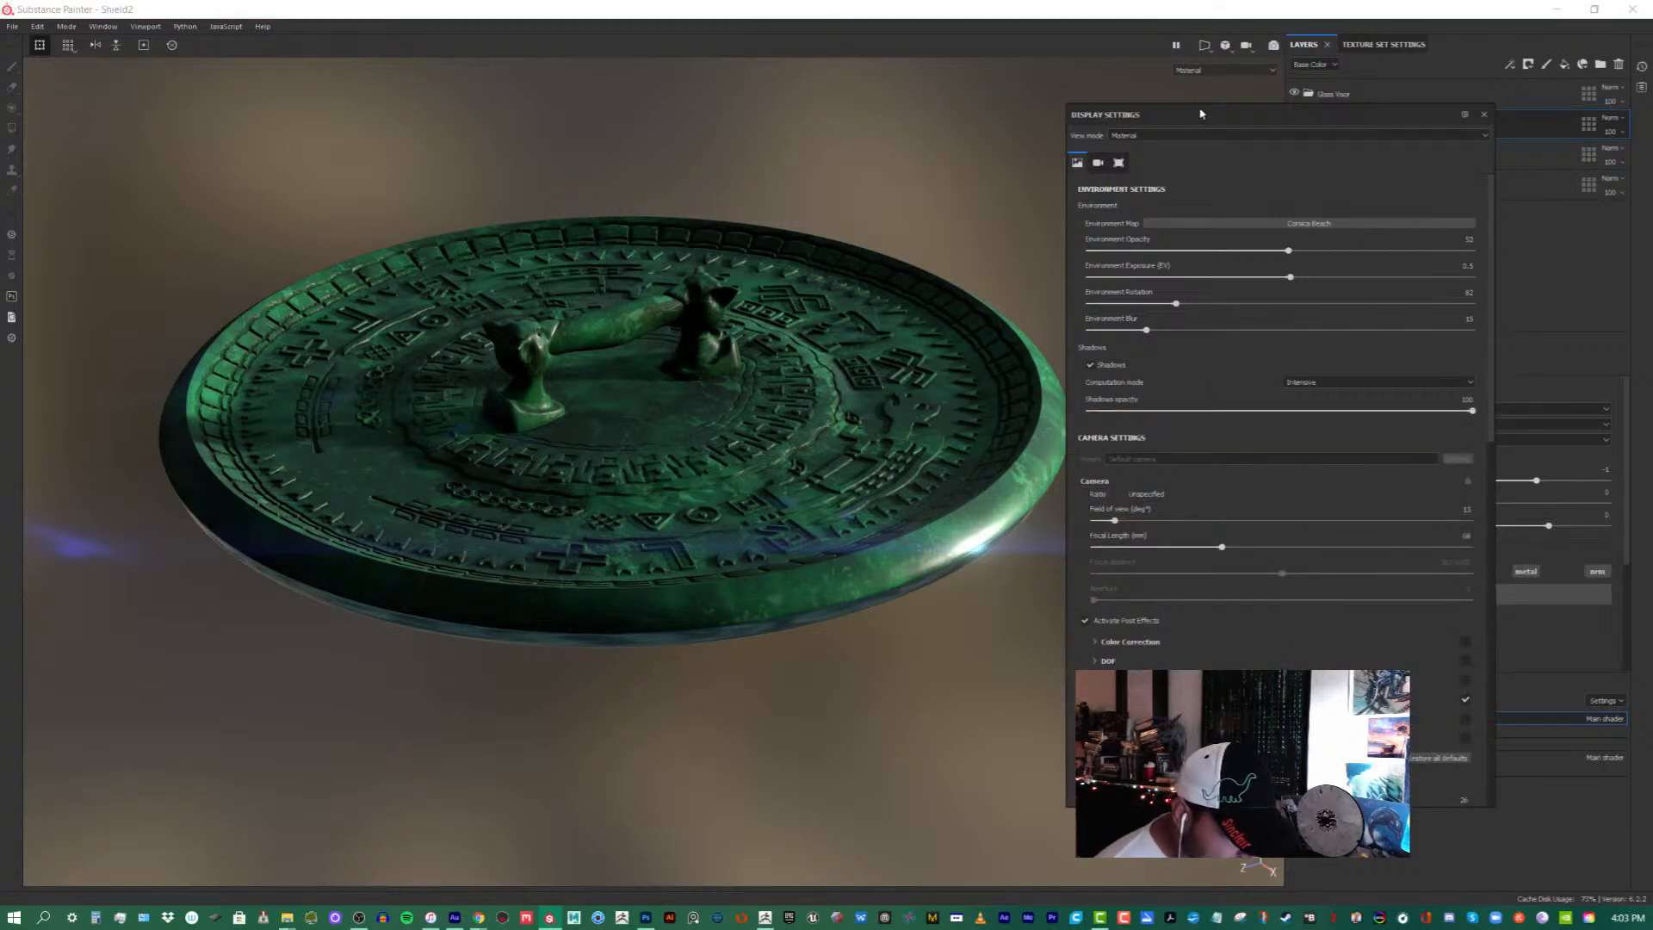
pyautogui.moveTo(1200, 114); pyautogui.dragTo(1233, 113)
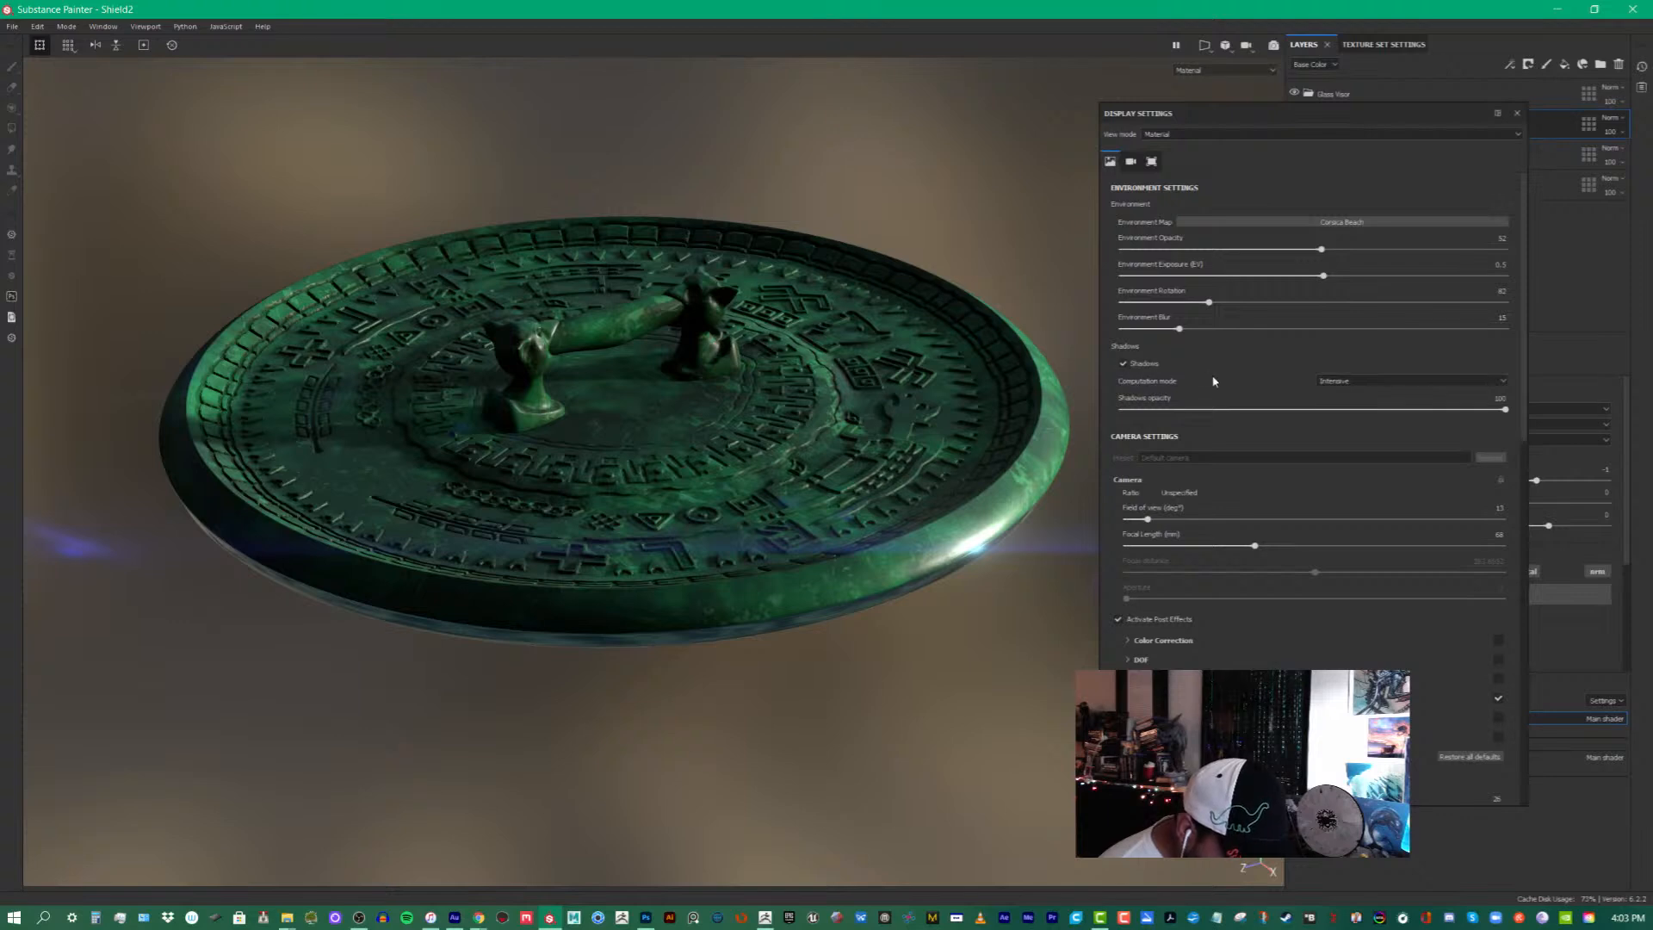
# - Set the shadows opacity in the environment settings to 80
pyautogui.moveTo(1503, 409); pyautogui.dragTo(1385, 419)
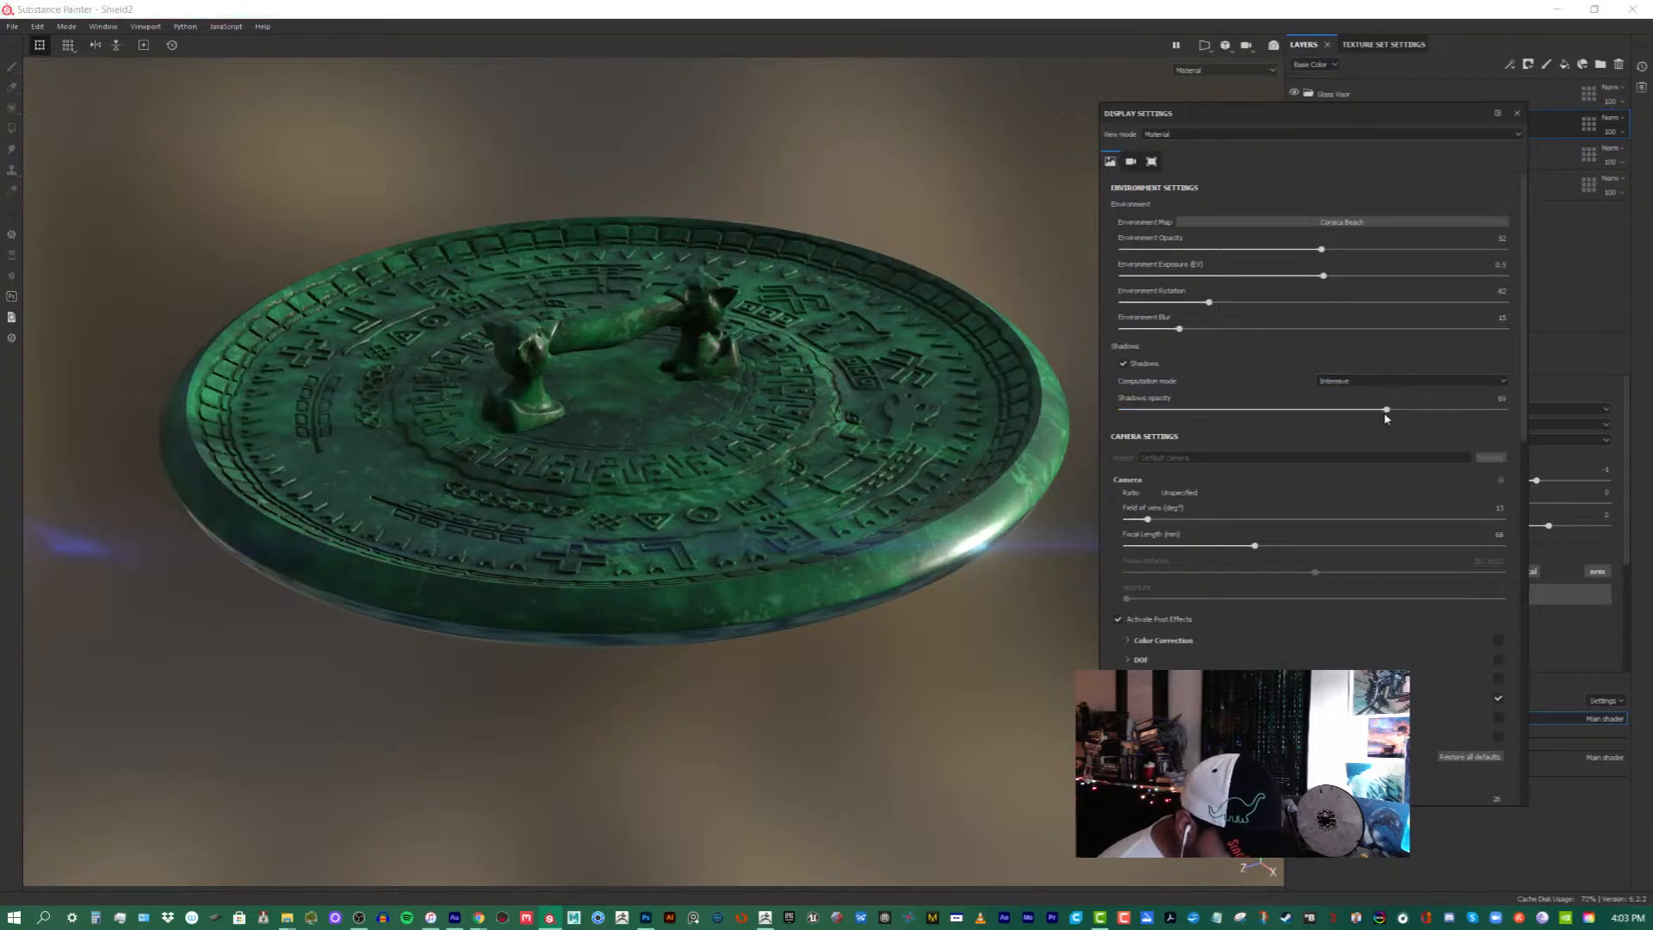
pyautogui.click(1428, 409)
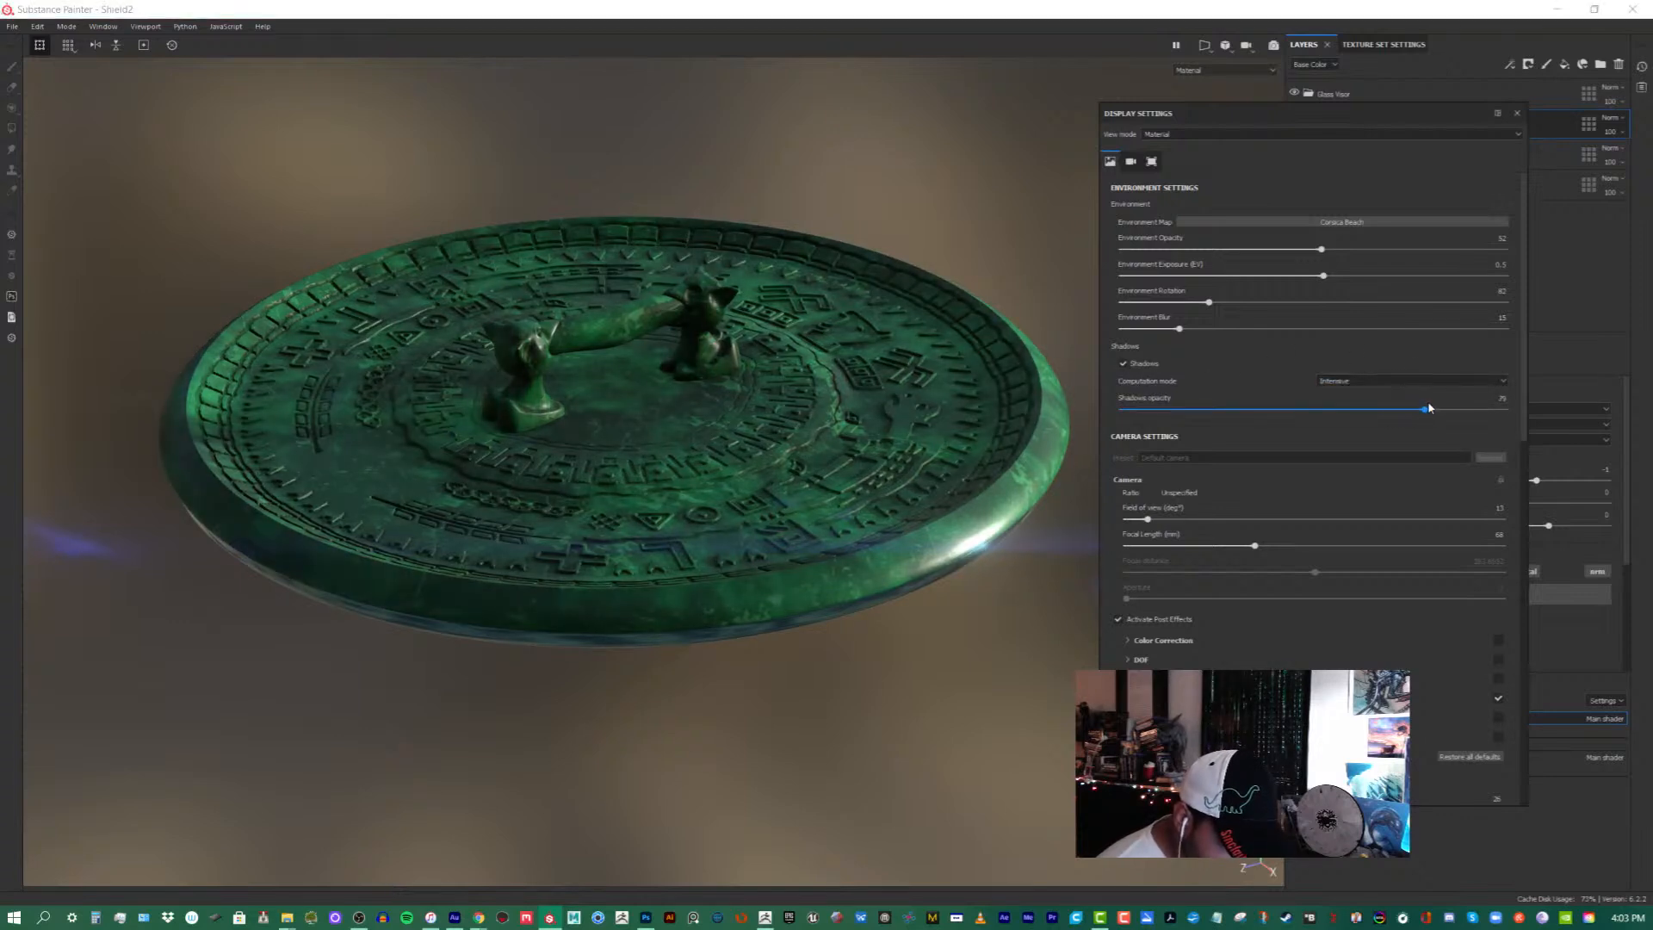
pyautogui.click(745, 266)
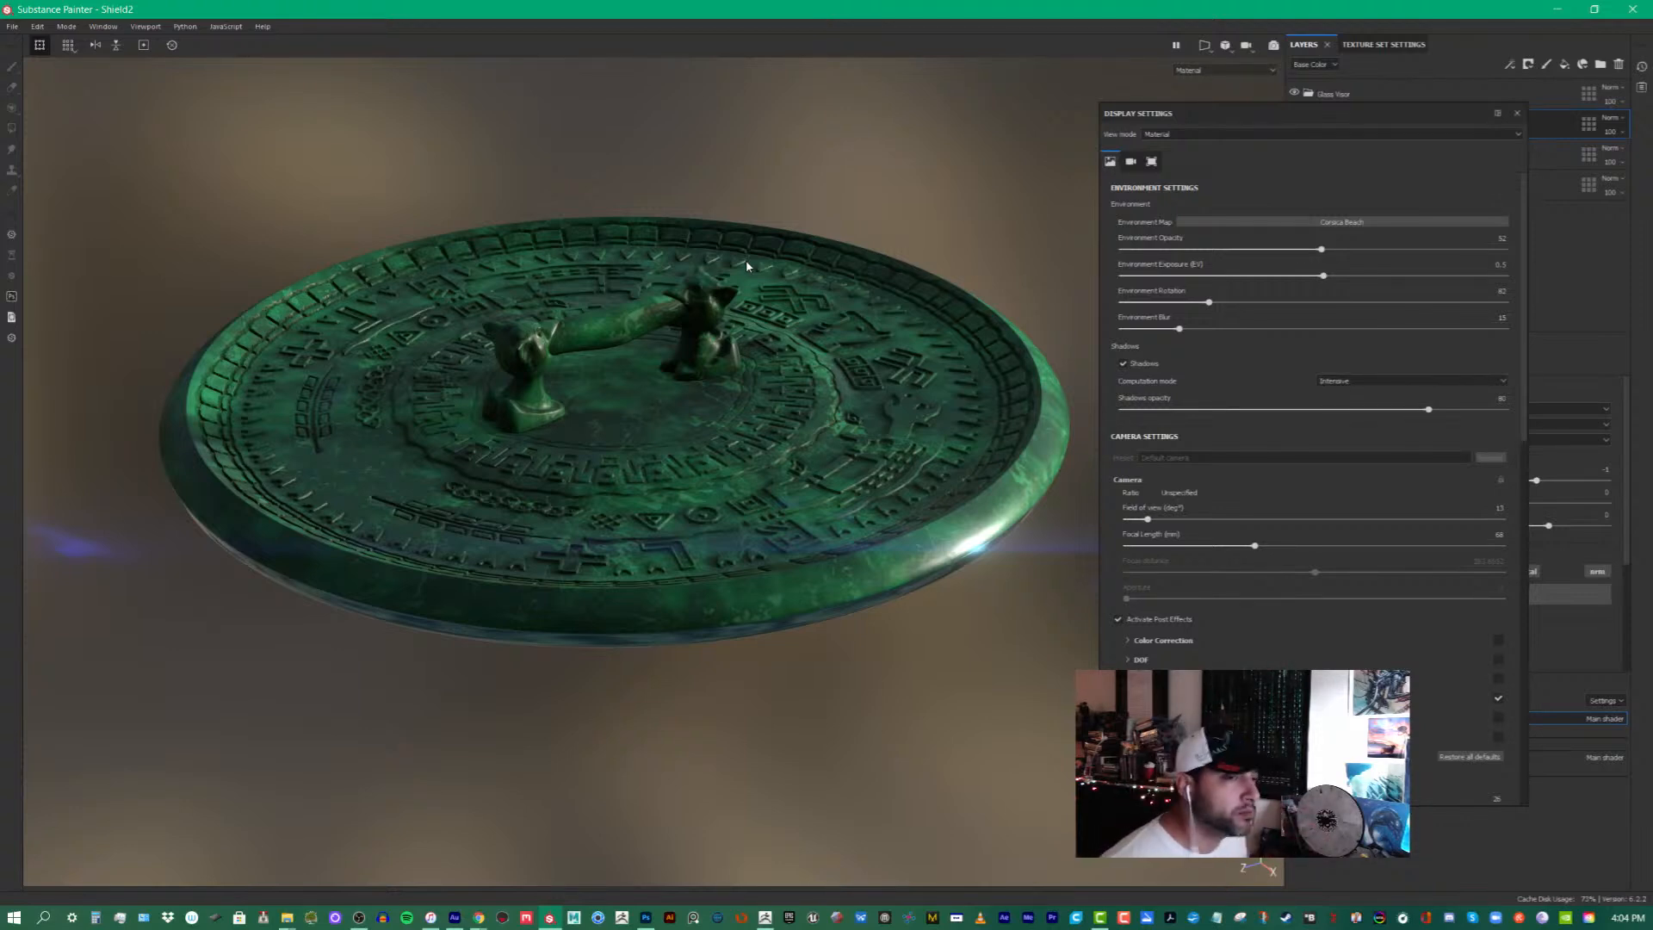
# - Expand the Glare post effect and toggle it off and back on to compare its effect on the tilted shield
pyautogui.scroll(-4, 1285, 355)
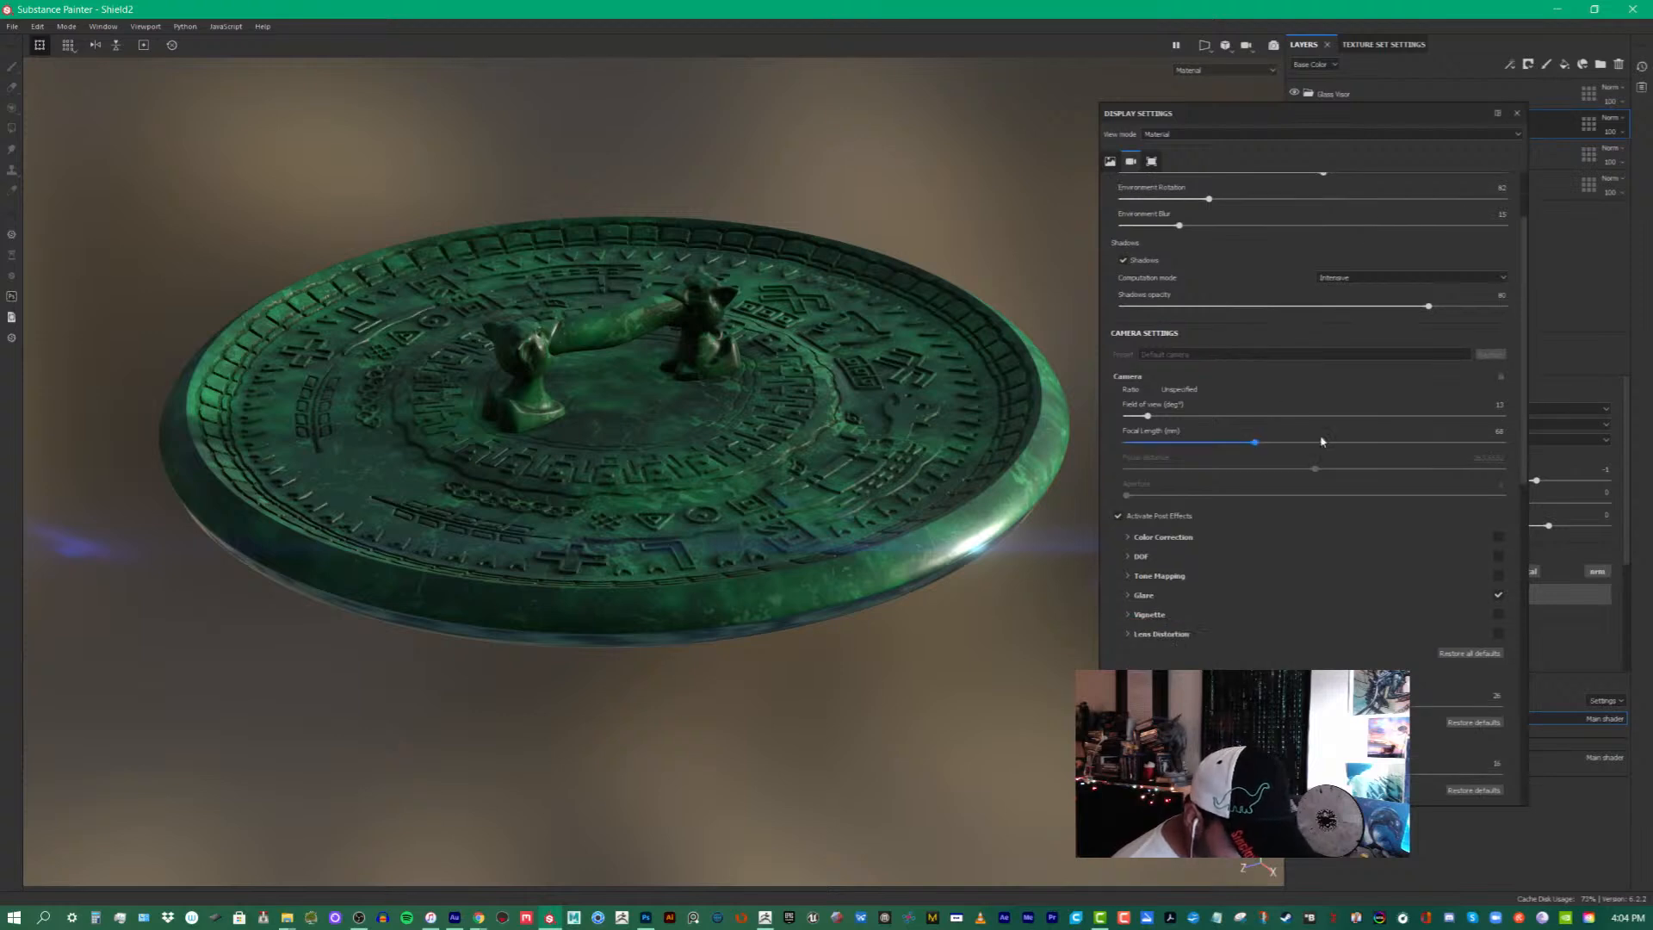
pyautogui.scroll(-1, 1248, 344)
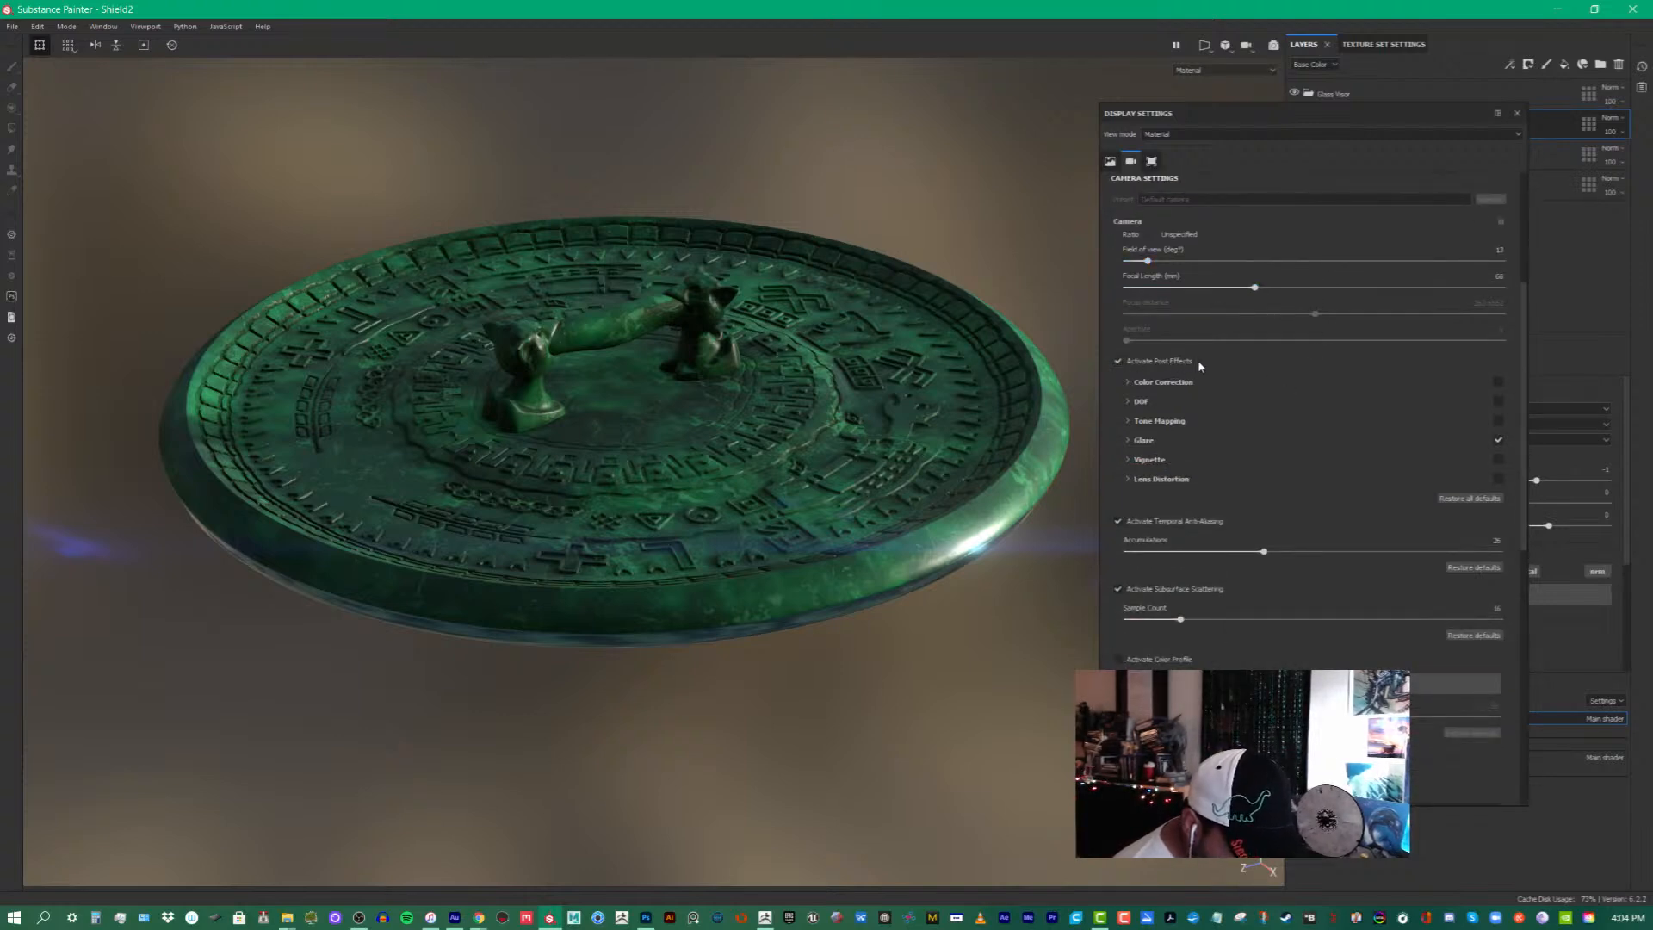
pyautogui.click(1128, 441)
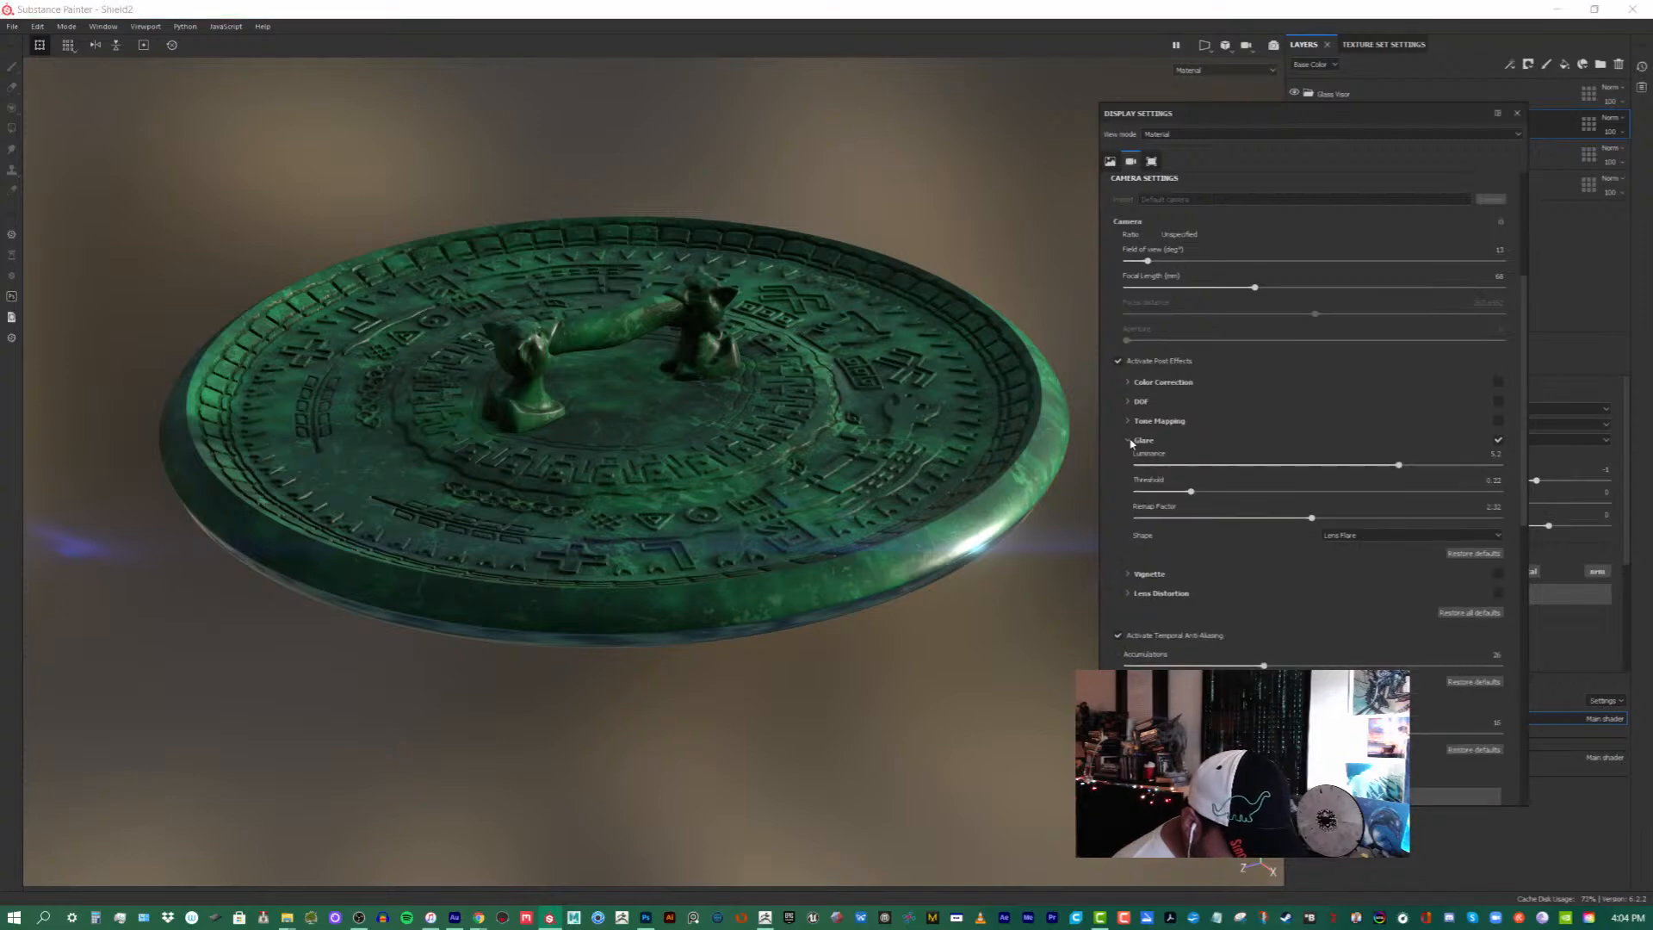
pyautogui.click(1498, 442)
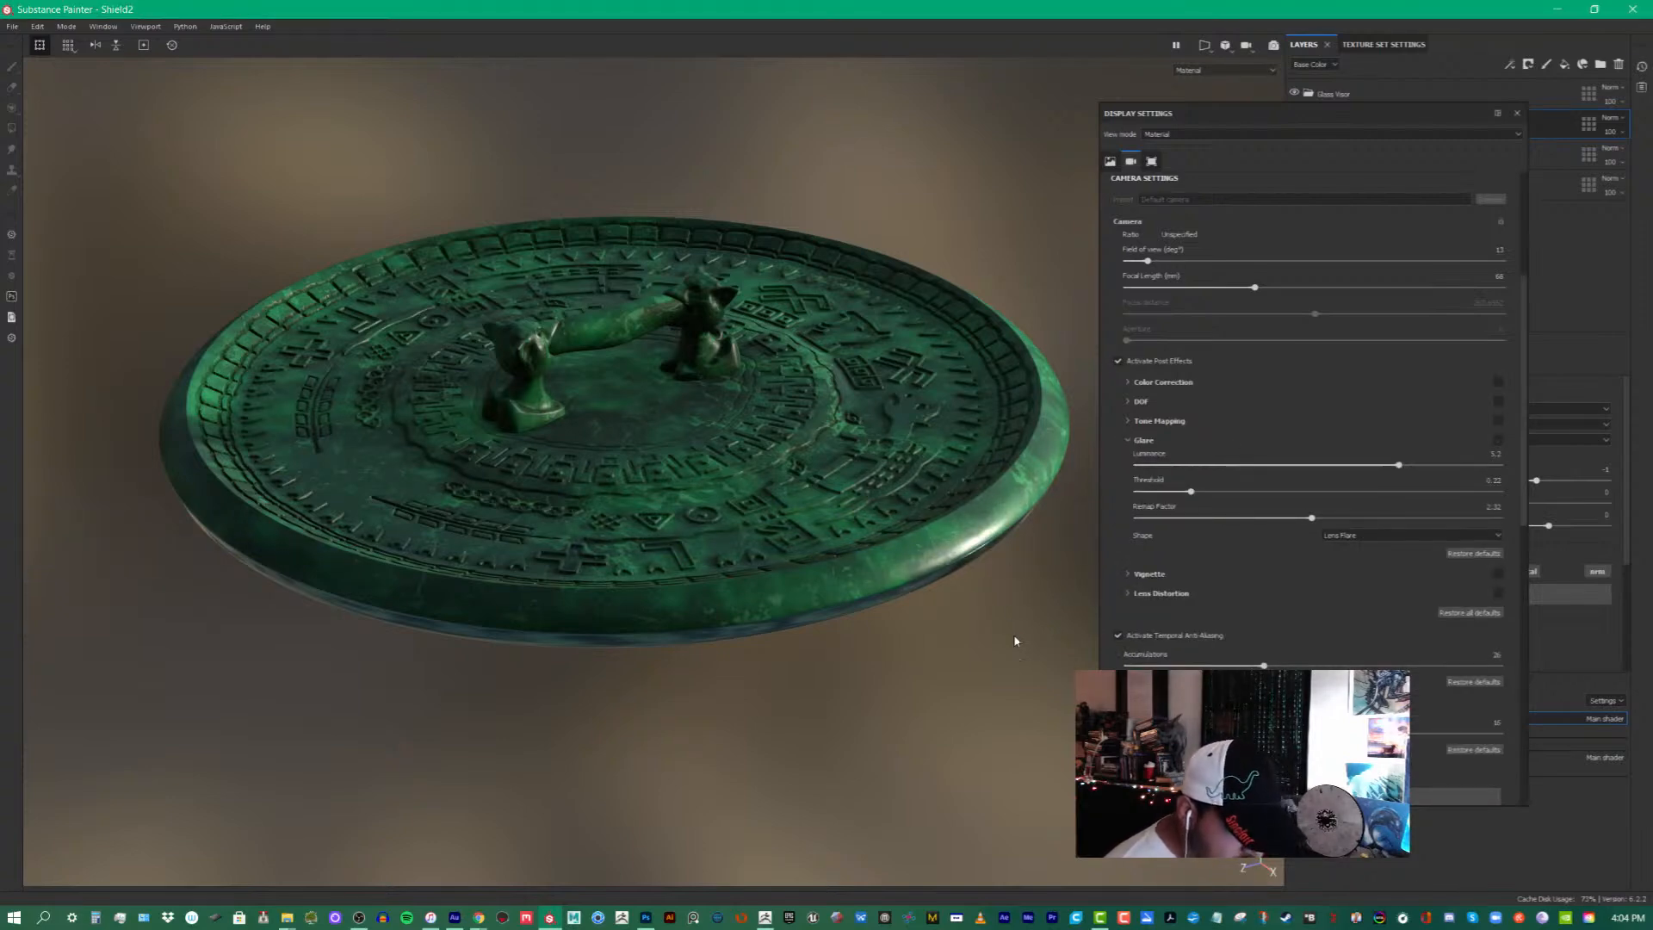
pyautogui.keyDown('alt'); pyautogui.moveTo(1045, 730); pyautogui.dragTo(1009, 590); pyautogui.keyUp('alt')
pyautogui.click(1498, 441)
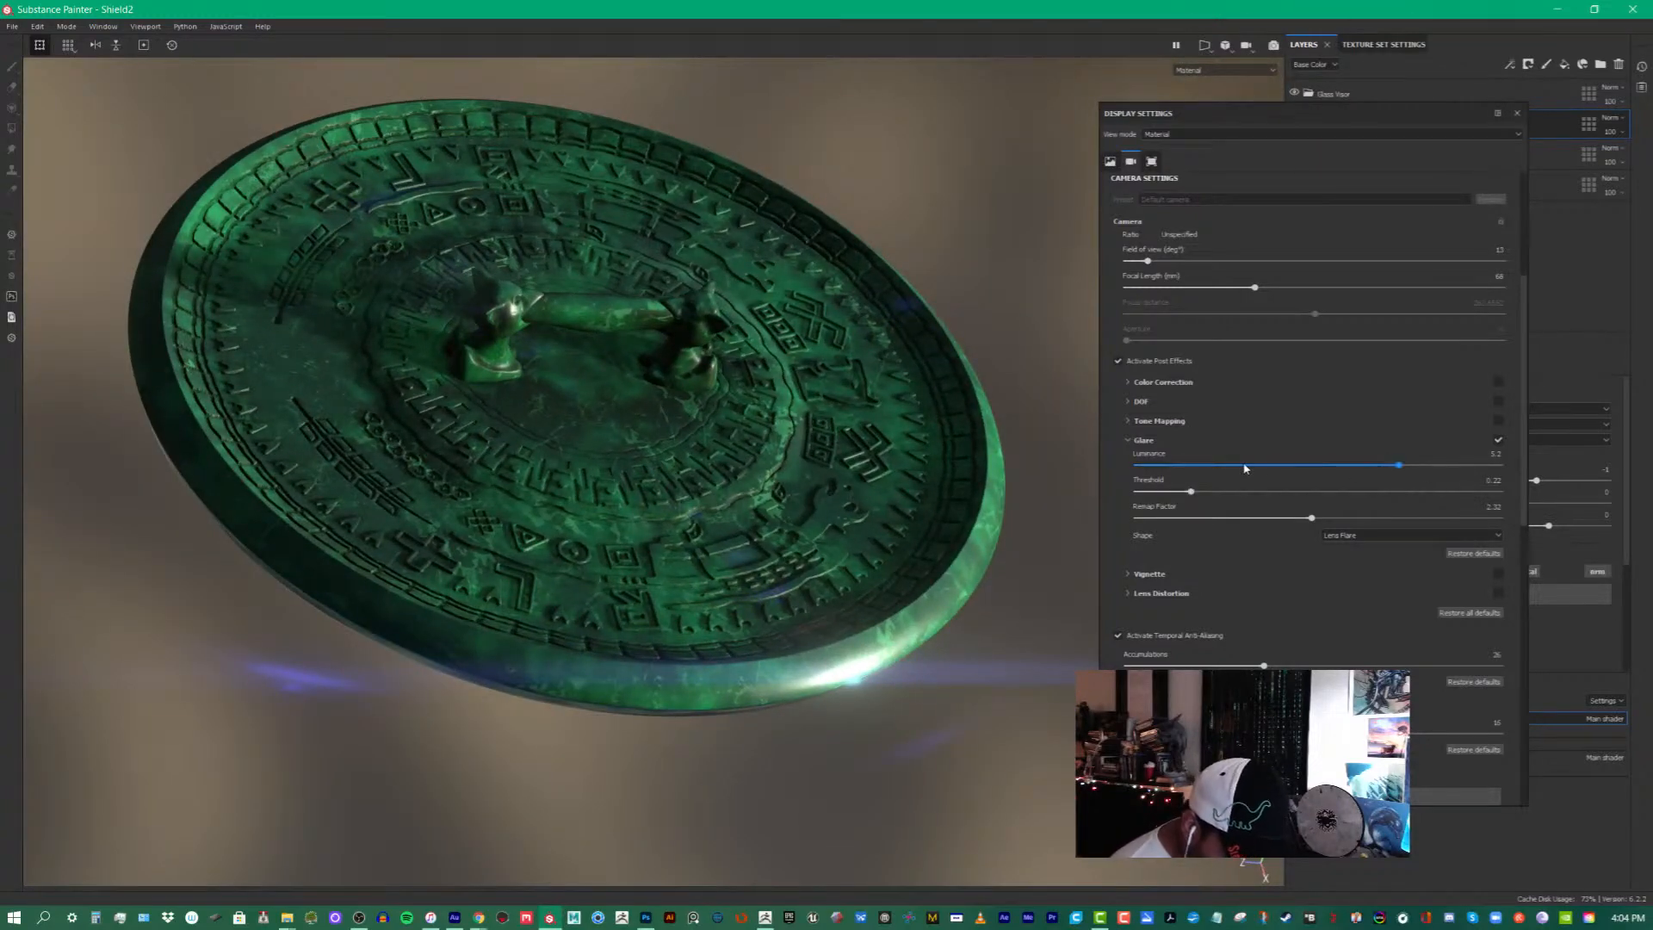
# - Raise the Glare luminance to 9.51 and rotate the environment lighting to reflect brightly off the shield's glyph side
pyautogui.moveTo(1436, 464); pyautogui.dragTo(1492, 465)
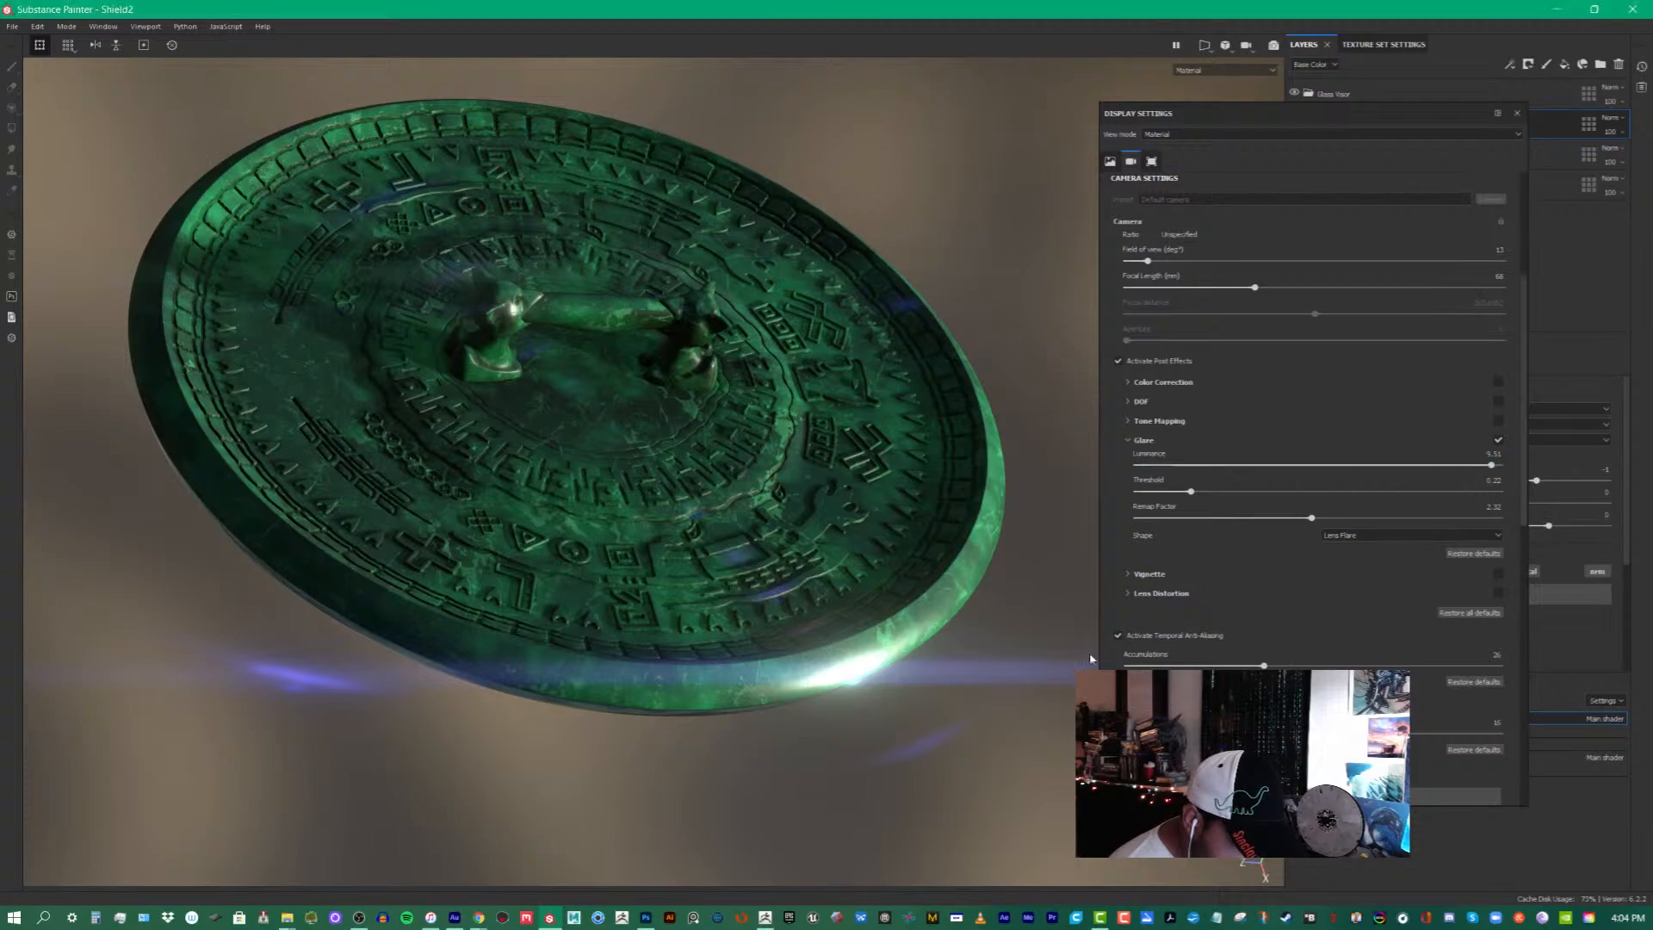
pyautogui.keyDown('alt'); pyautogui.moveTo(990, 641); pyautogui.dragTo(966, 668); pyautogui.keyUp('alt')
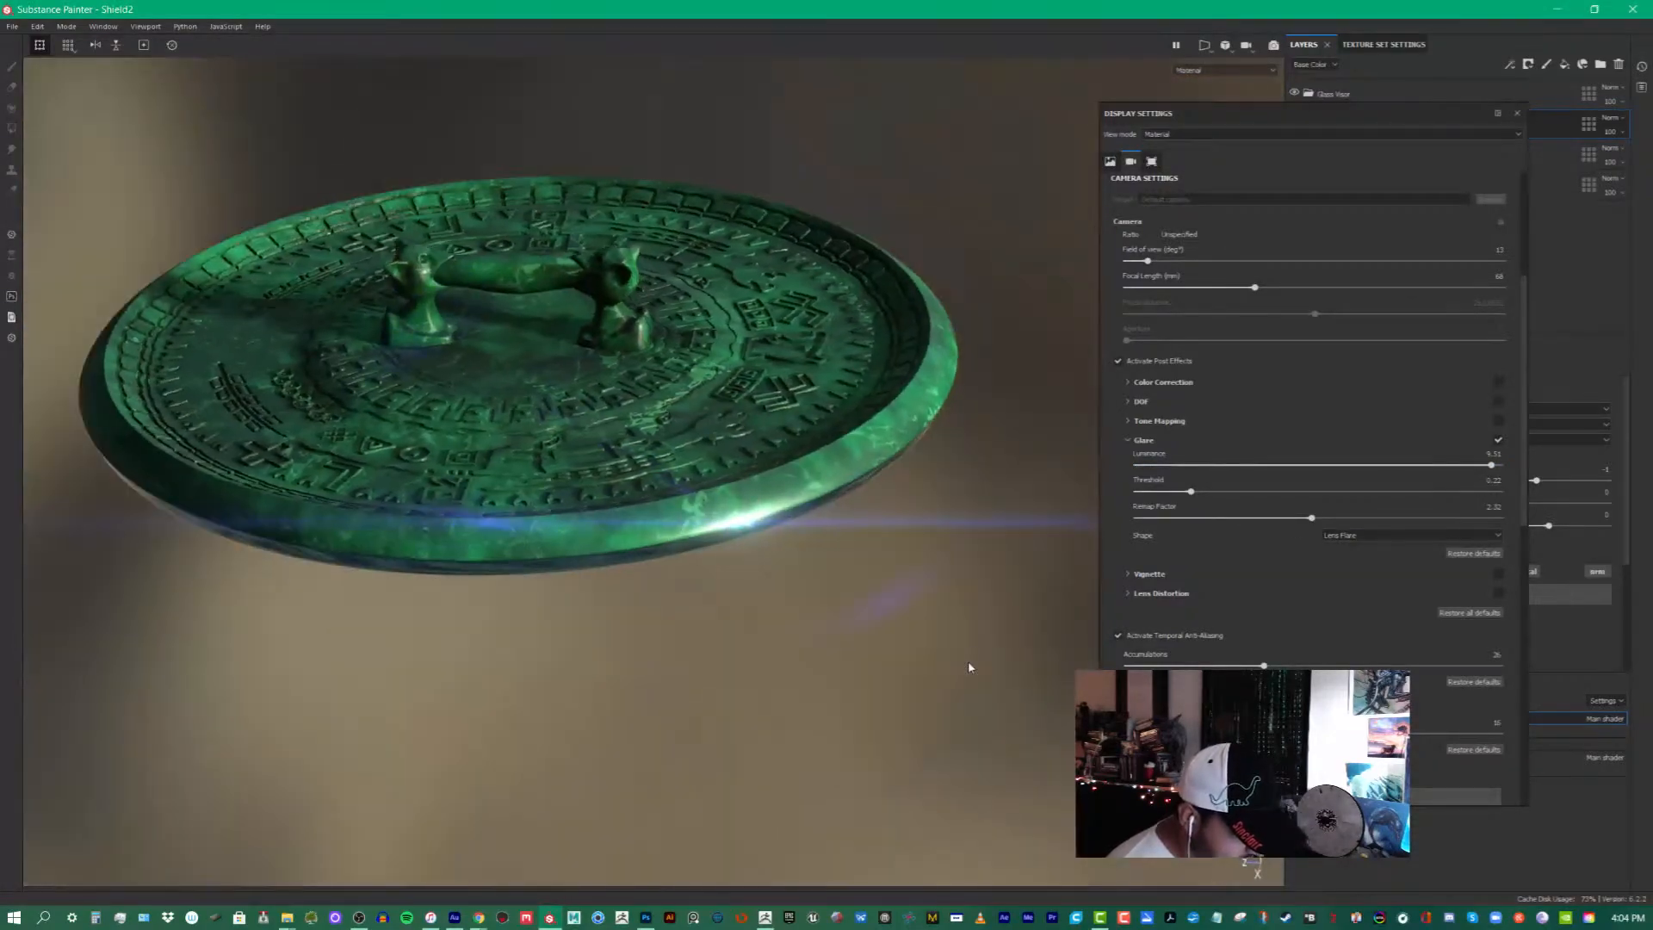
pyautogui.keyDown('shift'); pyautogui.moveTo(966, 668); pyautogui.dragTo(879, 673, button='right'); pyautogui.keyUp('shift')
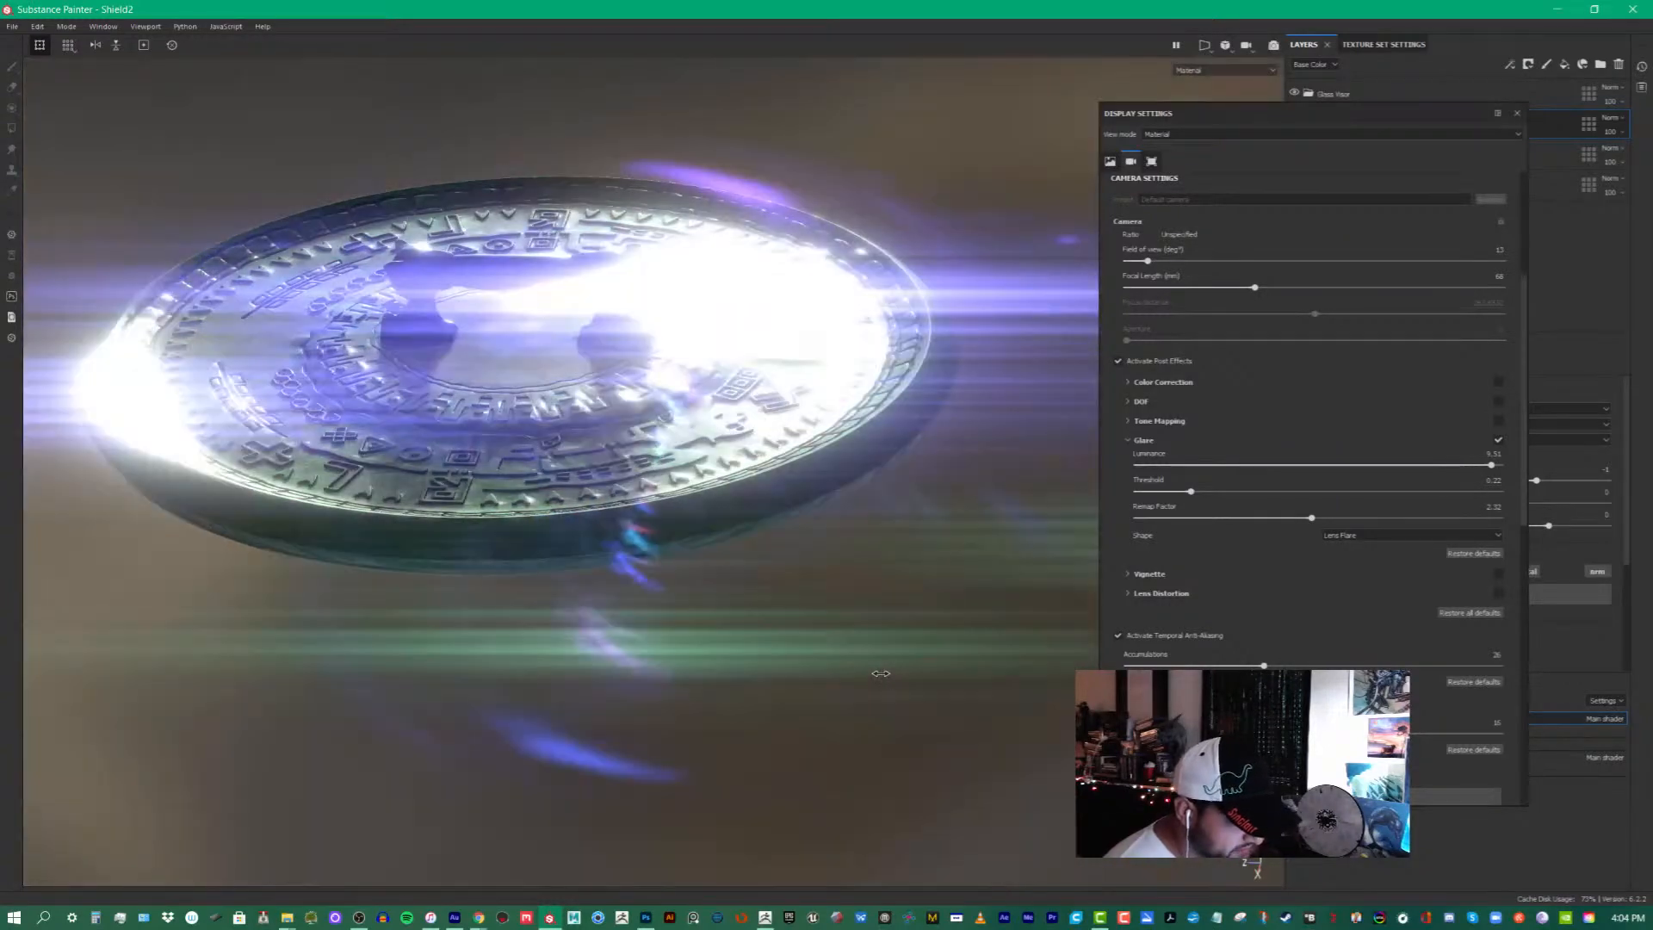
pyautogui.keyDown('alt'); pyautogui.moveTo(893, 671); pyautogui.dragTo(986, 731, button='middle'); pyautogui.keyUp('alt')
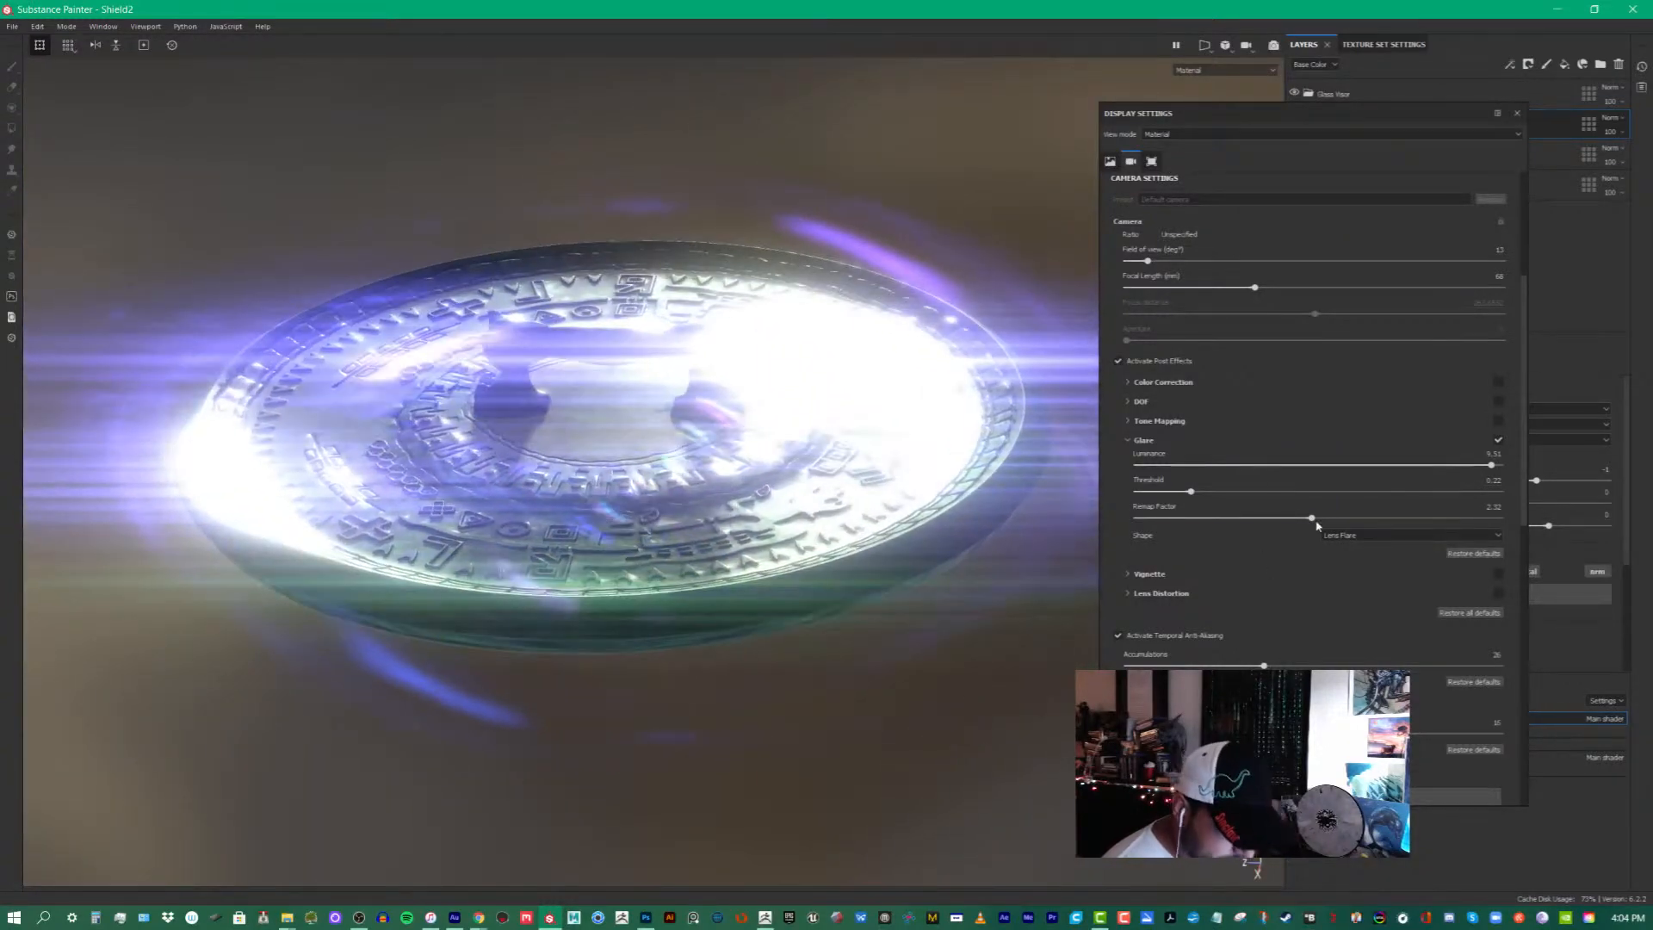
# - Try a lower Glare luminance, set it to 5.13 and check the glare with the shield seen nearly edge-on
pyautogui.moveTo(1282, 465); pyautogui.dragTo(1217, 467)
pyautogui.keyDown('alt'); pyautogui.moveTo(916, 615); pyautogui.dragTo(926, 635); pyautogui.keyUp('alt')
pyautogui.keyDown('alt'); pyautogui.moveTo(965, 692); pyautogui.dragTo(1029, 669); pyautogui.keyUp('alt')
pyautogui.click(1397, 467)
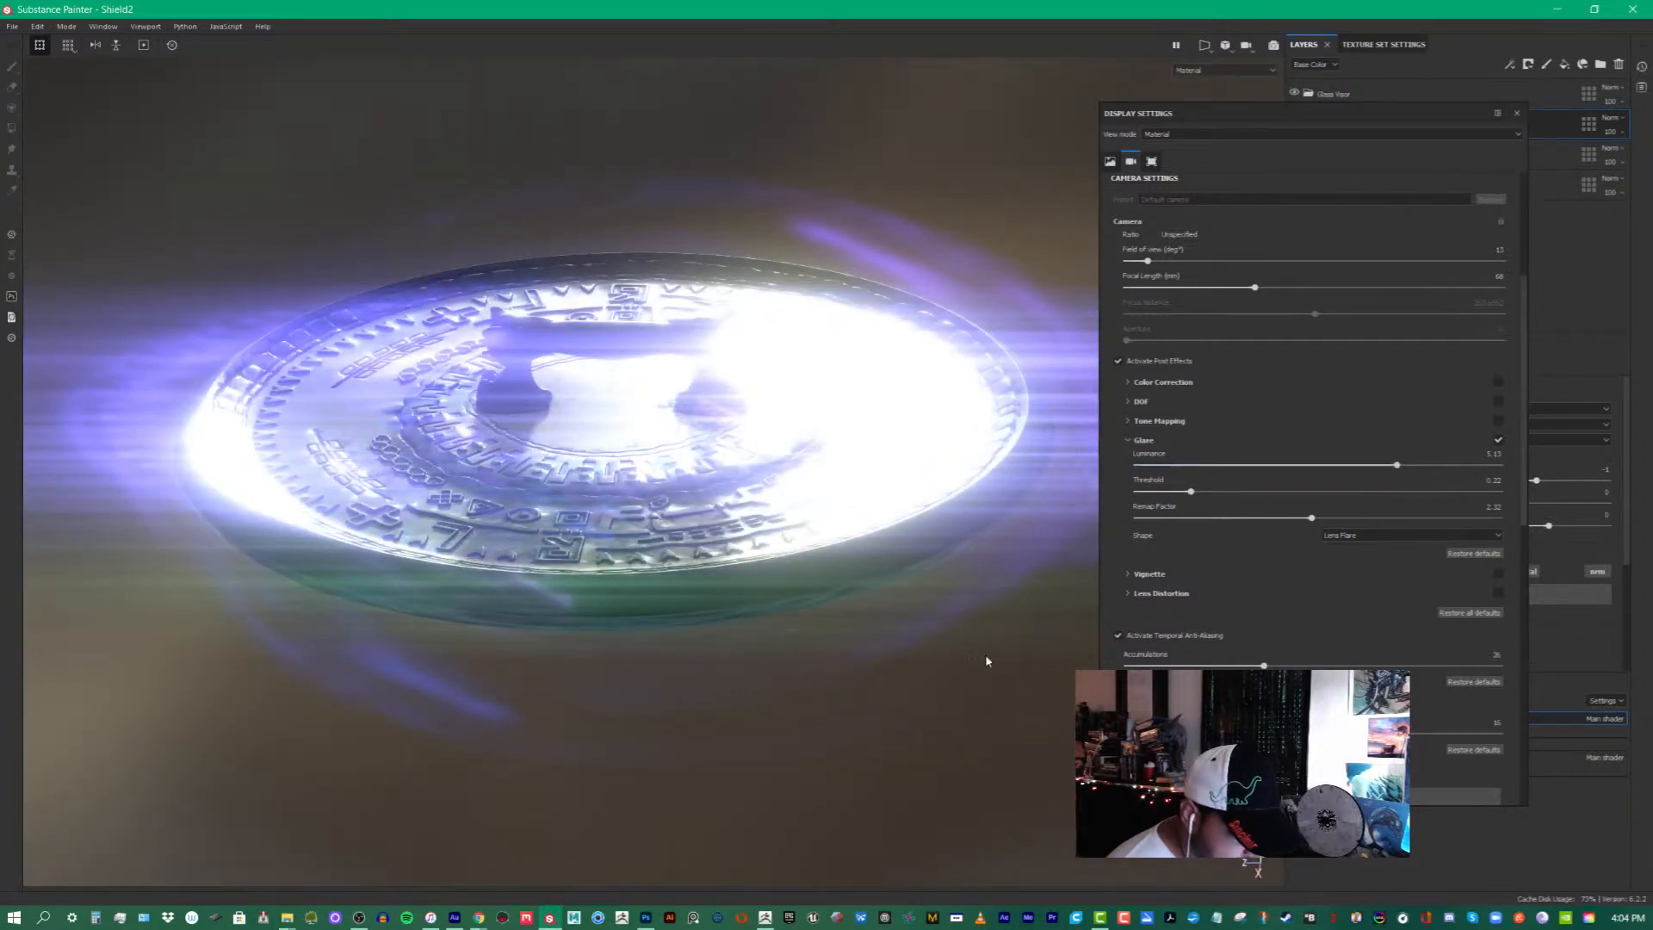
pyautogui.keyDown('alt'); pyautogui.moveTo(886, 756); pyautogui.dragTo(933, 702); pyautogui.keyUp('alt')
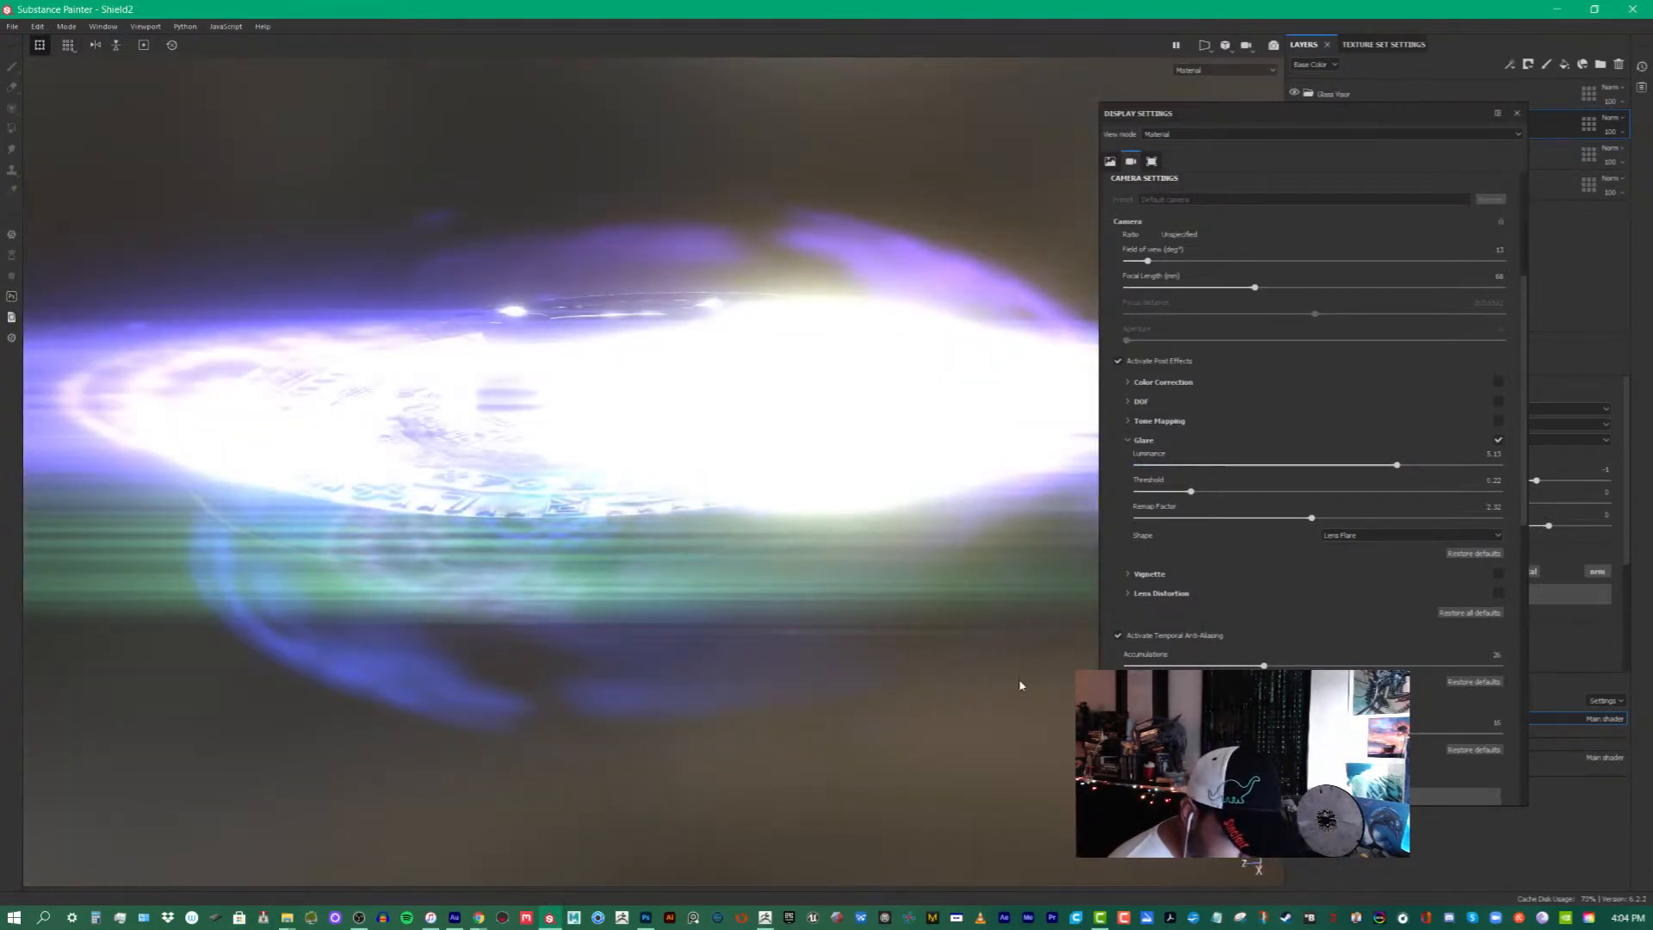
# - Test several Glare threshold values against the shield's highlights and set the threshold to 2.18
pyautogui.moveTo(1255, 497); pyautogui.dragTo(1277, 501)
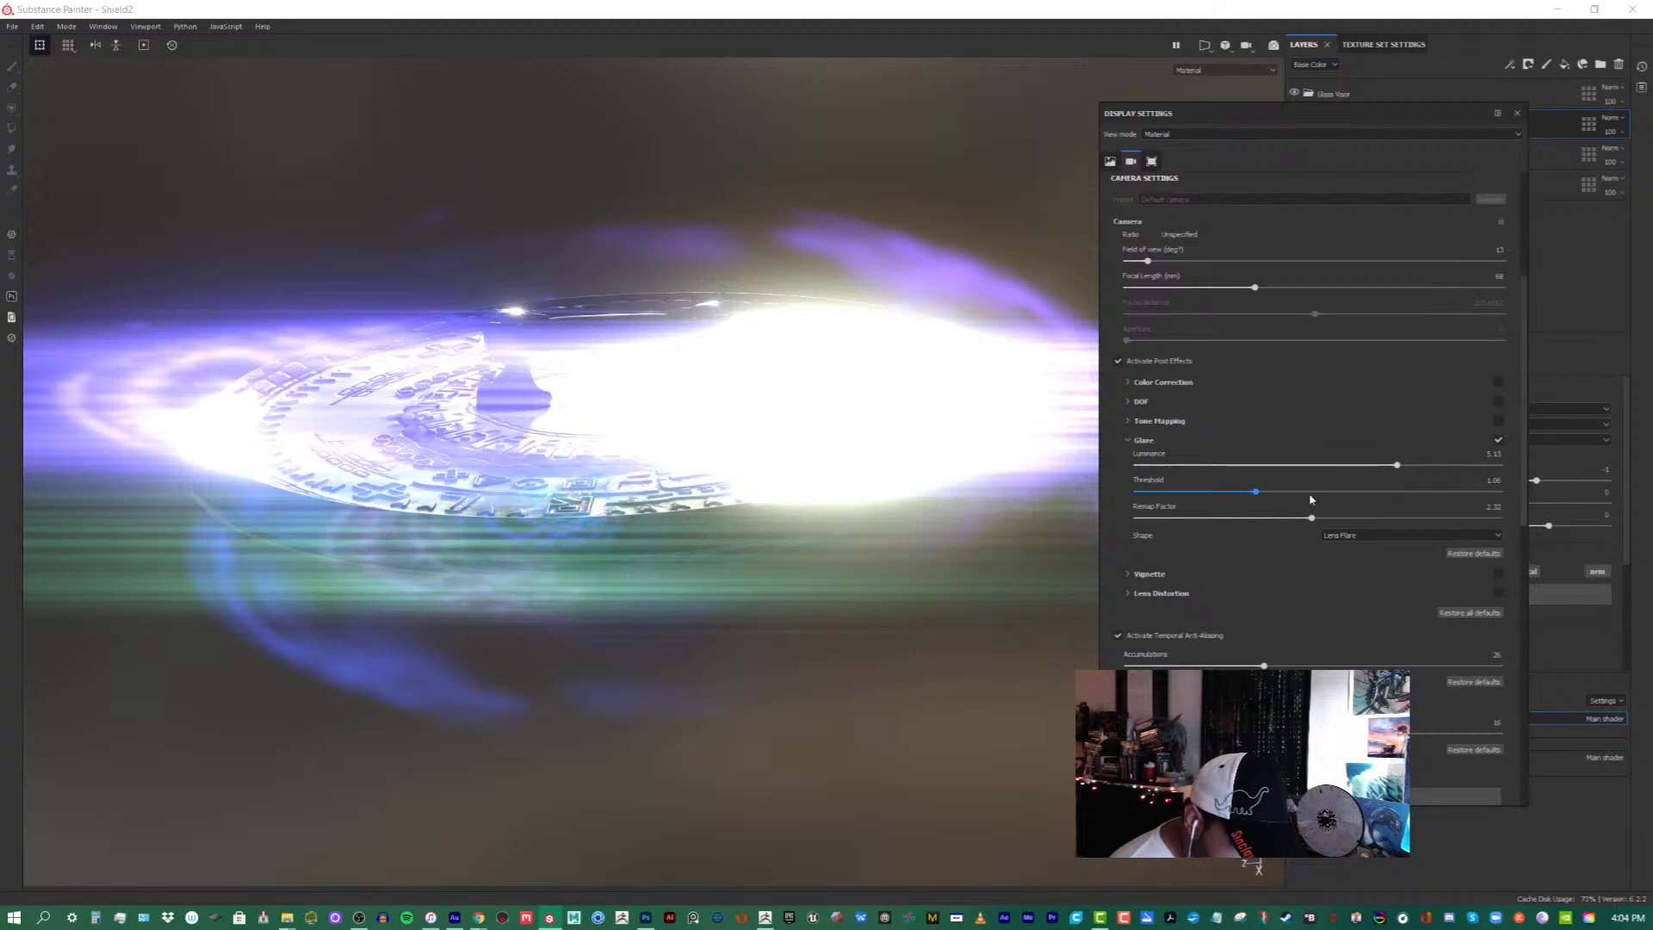
pyautogui.click(1310, 494)
pyautogui.moveTo(1387, 492); pyautogui.dragTo(1427, 491)
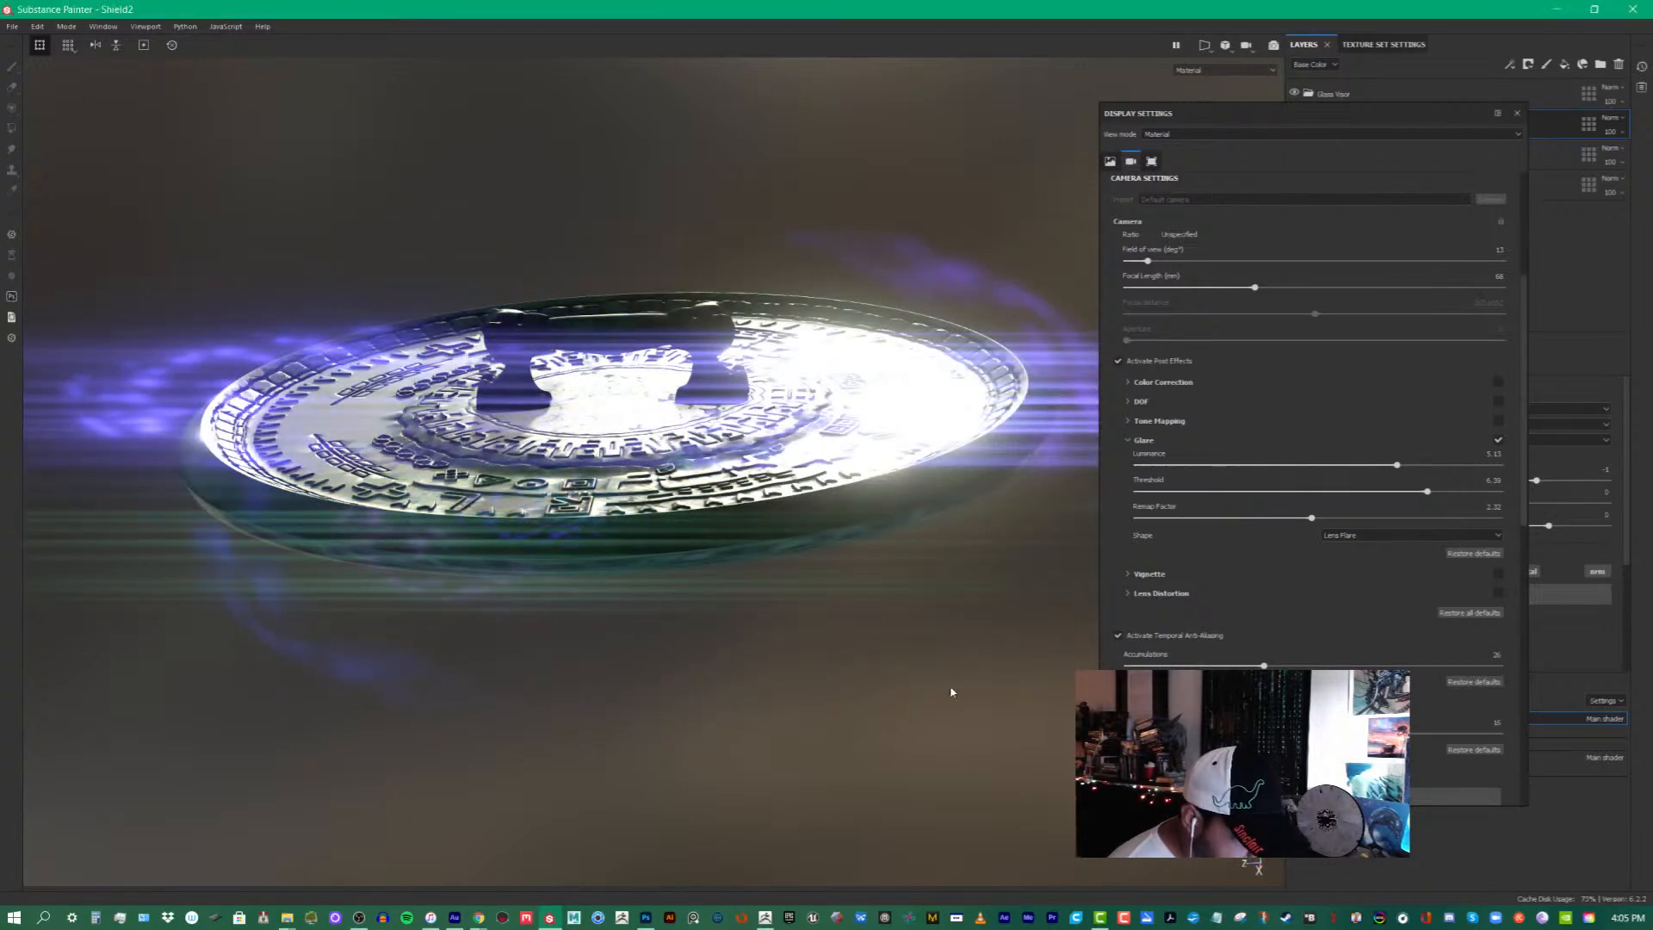
pyautogui.click(1317, 493)
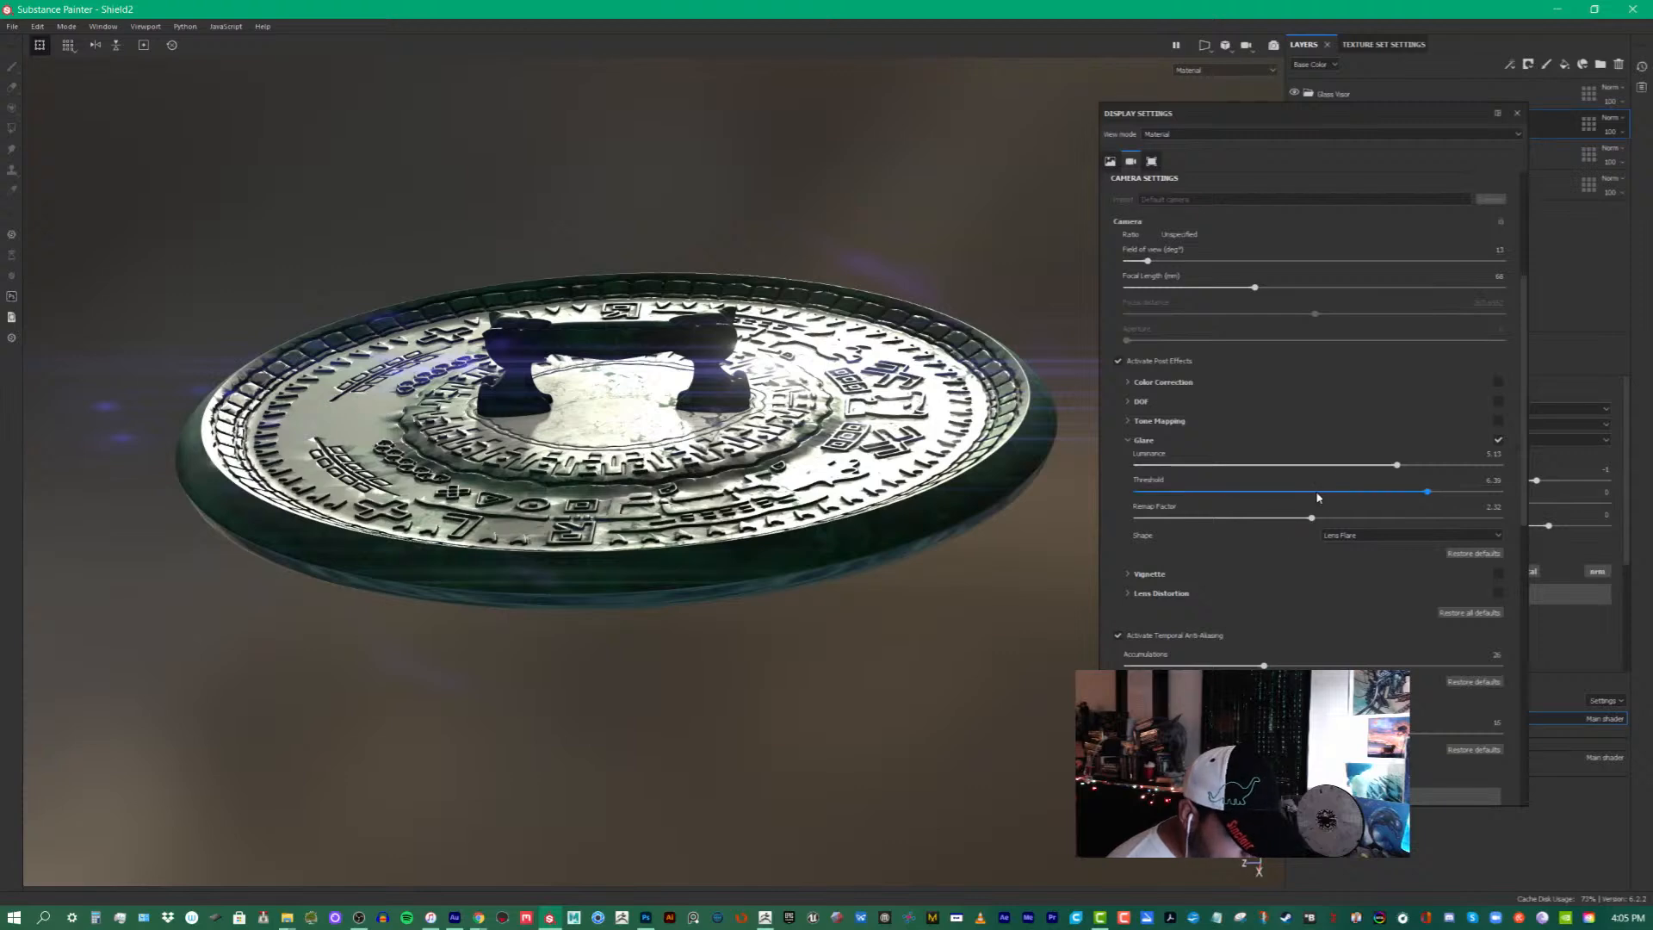
pyautogui.moveTo(1277, 499)
pyautogui.mouseDown()
pyautogui.moveTo(1142, 504)
pyautogui.moveTo(1306, 498)
pyautogui.mouseUp()
pyautogui.keyDown('alt'); pyautogui.moveTo(1026, 630); pyautogui.dragTo(1005, 647); pyautogui.keyUp('alt')
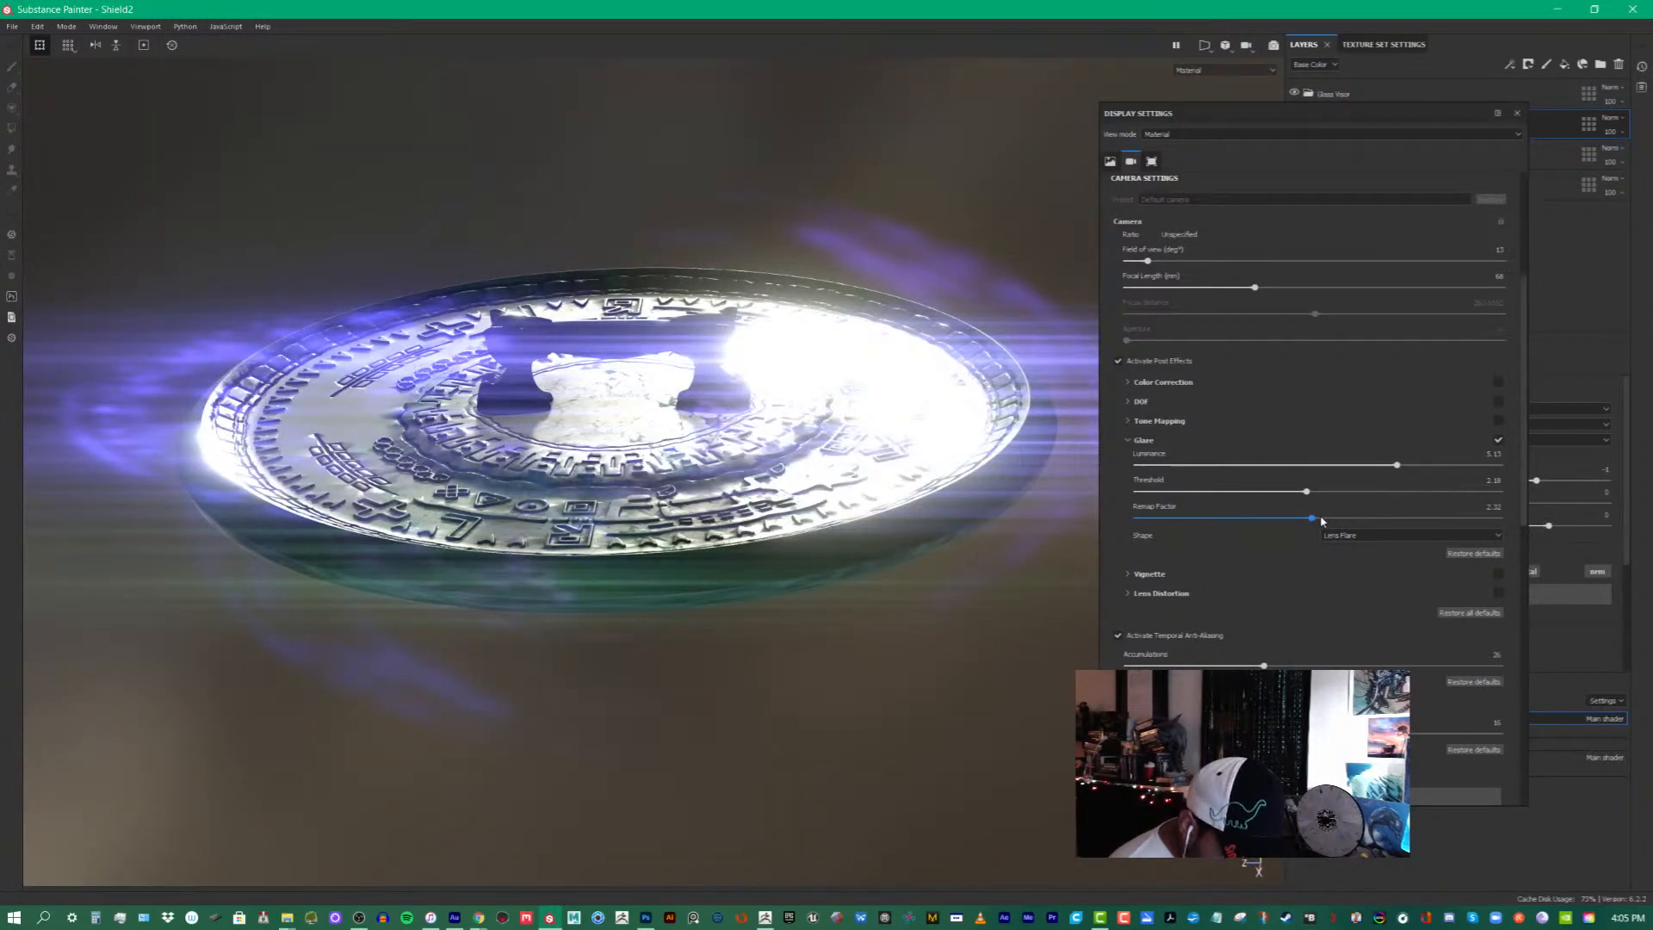
# - Set the Glare remap factor to 1.41 and, with the shield's lens side in view, change the glare shape to Bloom
pyautogui.moveTo(1311, 518); pyautogui.dragTo(1272, 518)
pyautogui.moveTo(964, 665)
pyautogui.keyDown('alt'); pyautogui.mouseDown()
pyautogui.moveTo(989, 680)
pyautogui.moveTo(981, 648)
pyautogui.mouseUp(); pyautogui.keyUp('alt')
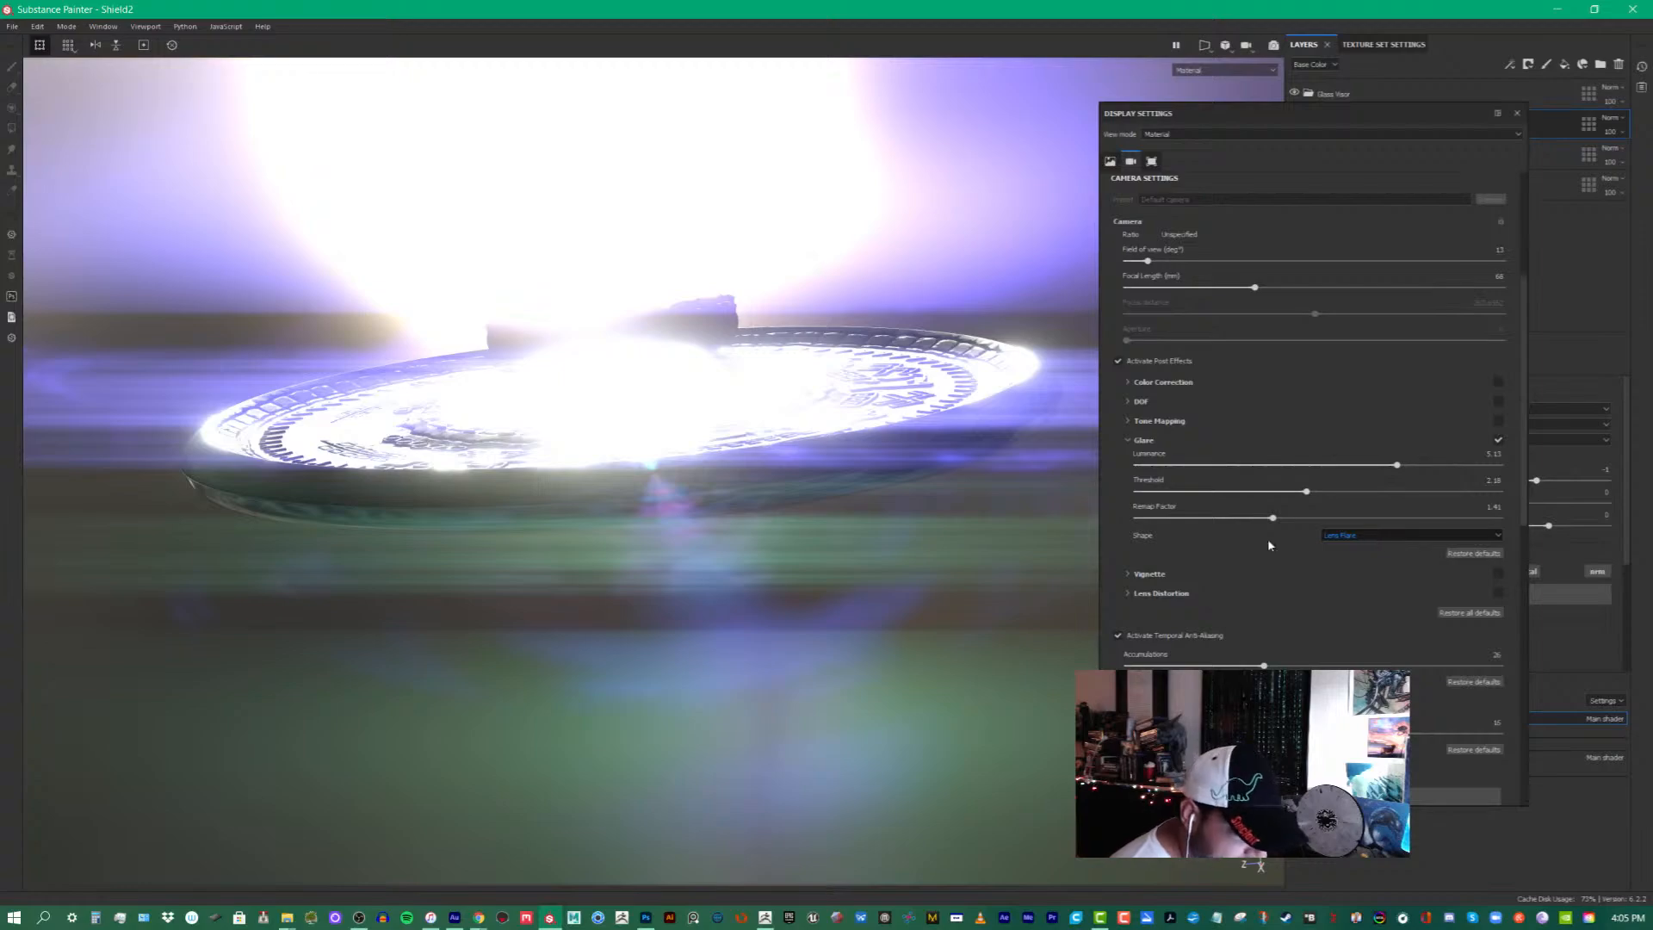
pyautogui.keyDown('alt'); pyautogui.moveTo(959, 620); pyautogui.dragTo(839, 644); pyautogui.keyUp('alt')
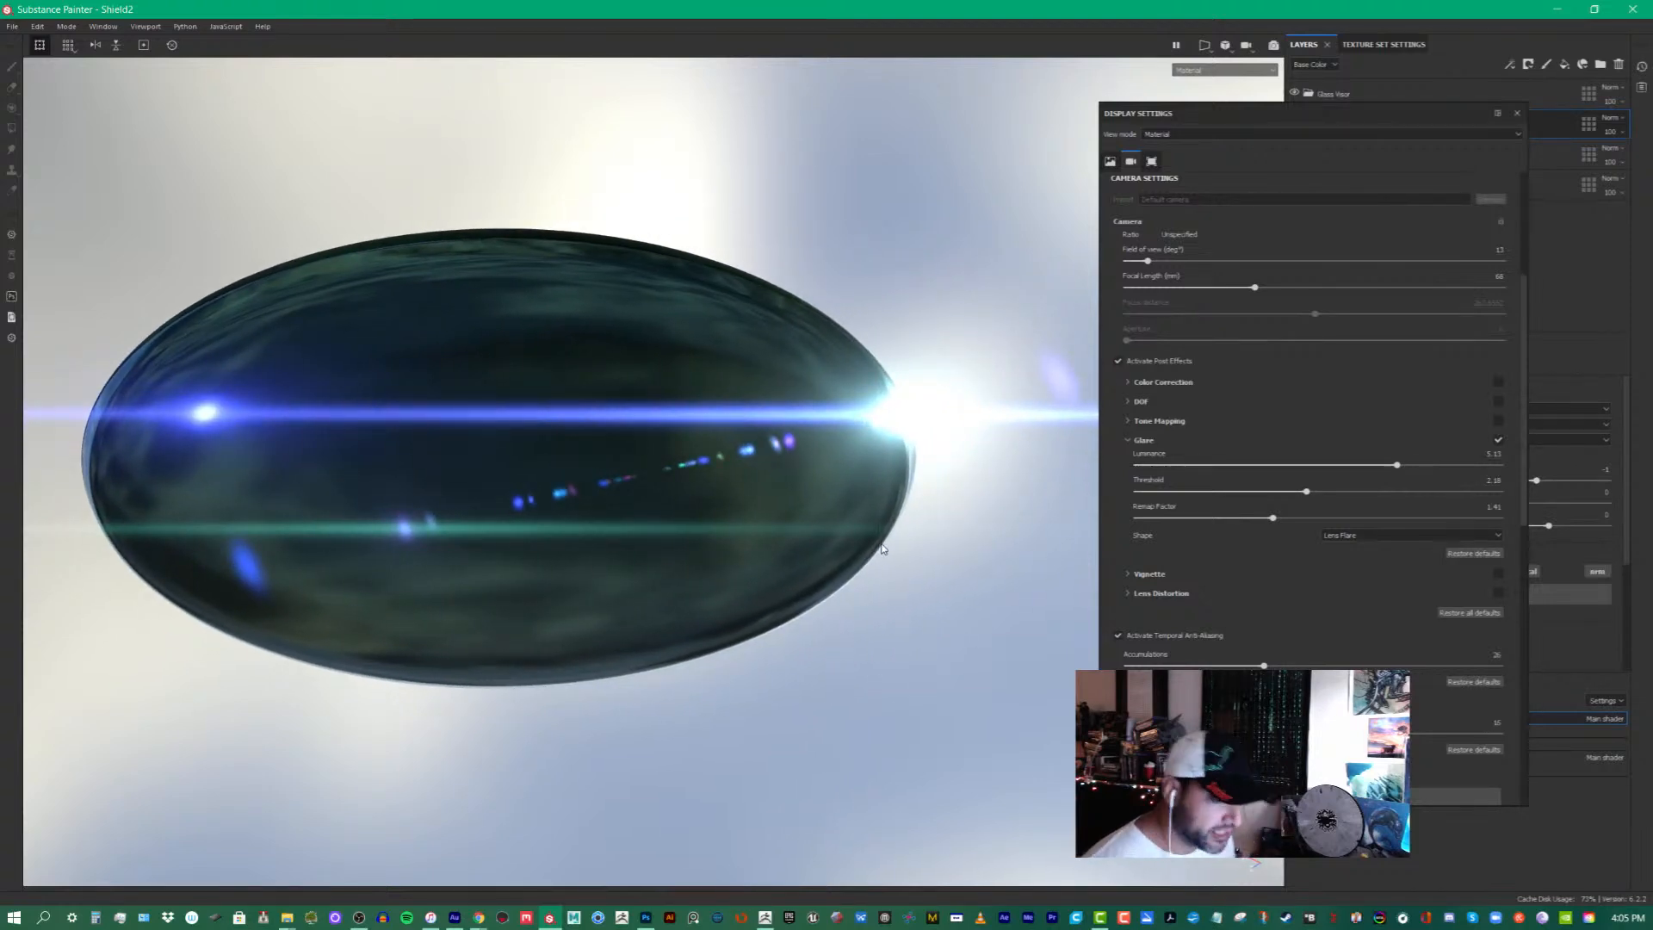
pyautogui.click(1377, 535)
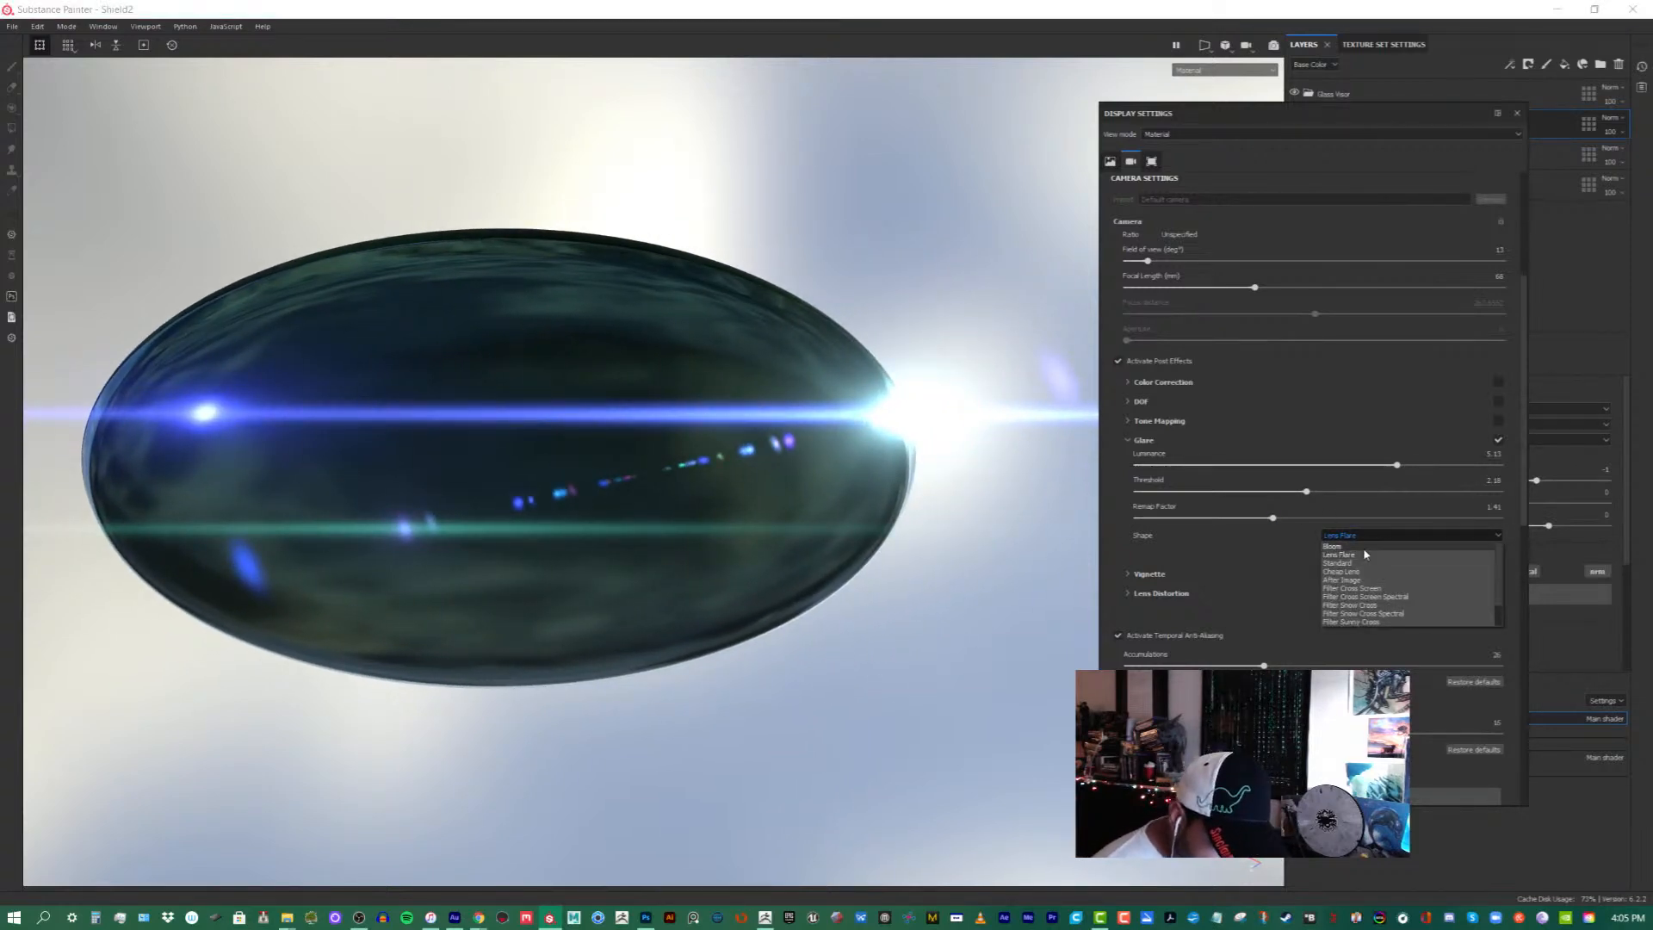
pyautogui.click(1333, 546)
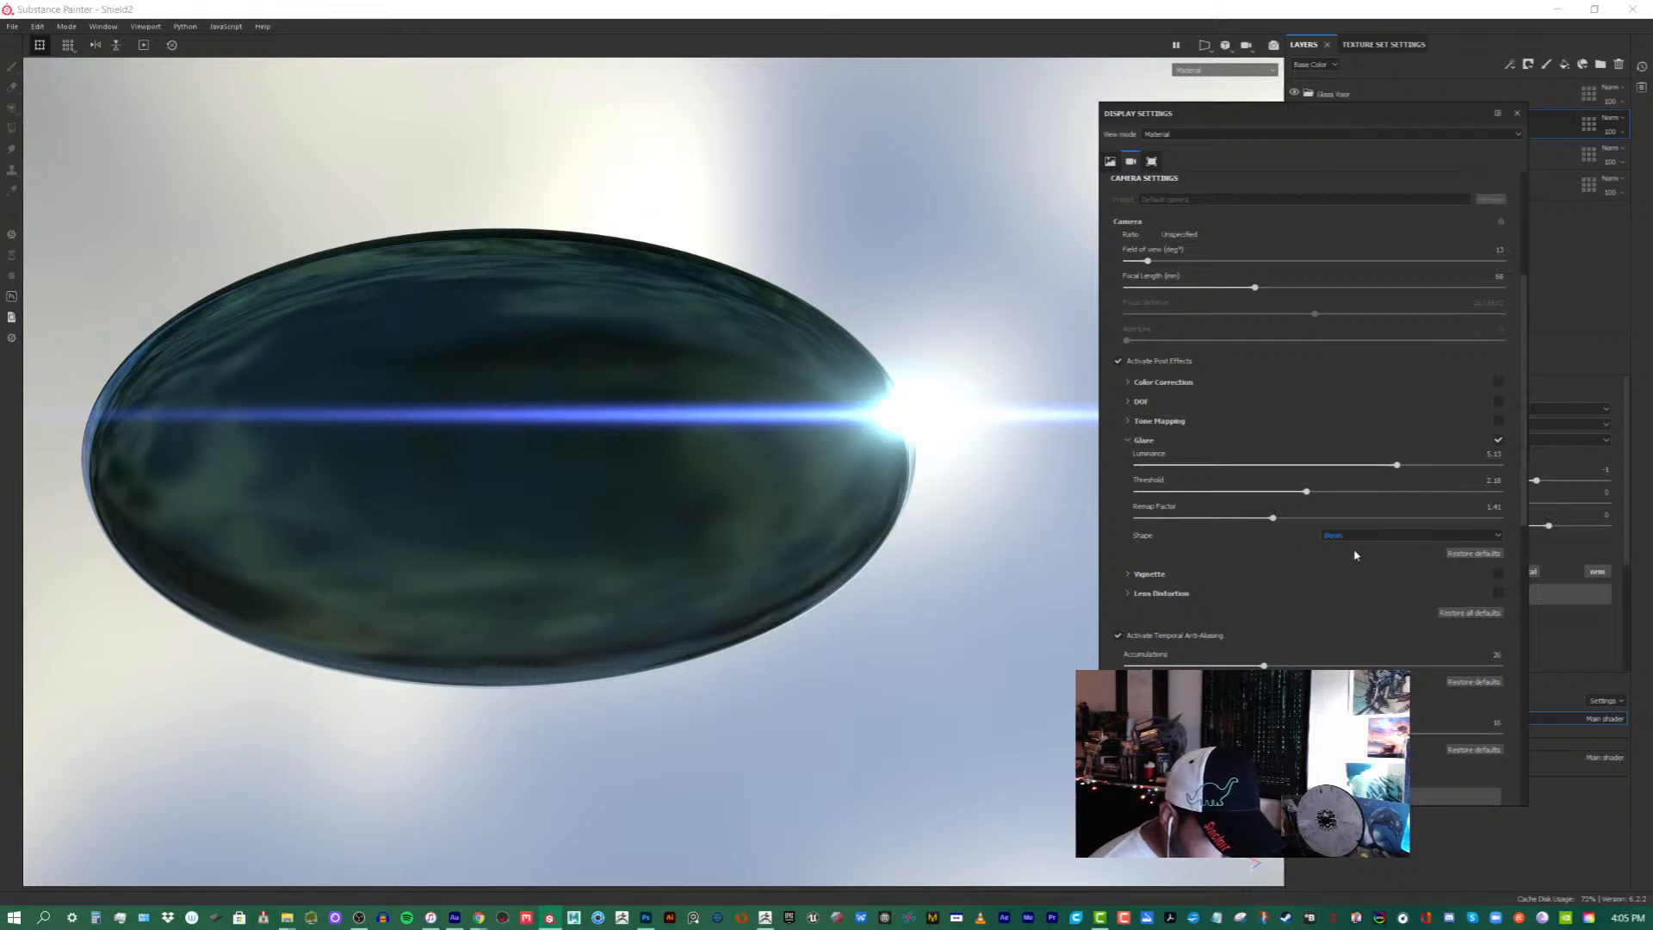
# - Try the Standard glare shape and turn the shield's lens side to examine the flare
pyautogui.click(1358, 536)
pyautogui.click(1367, 568)
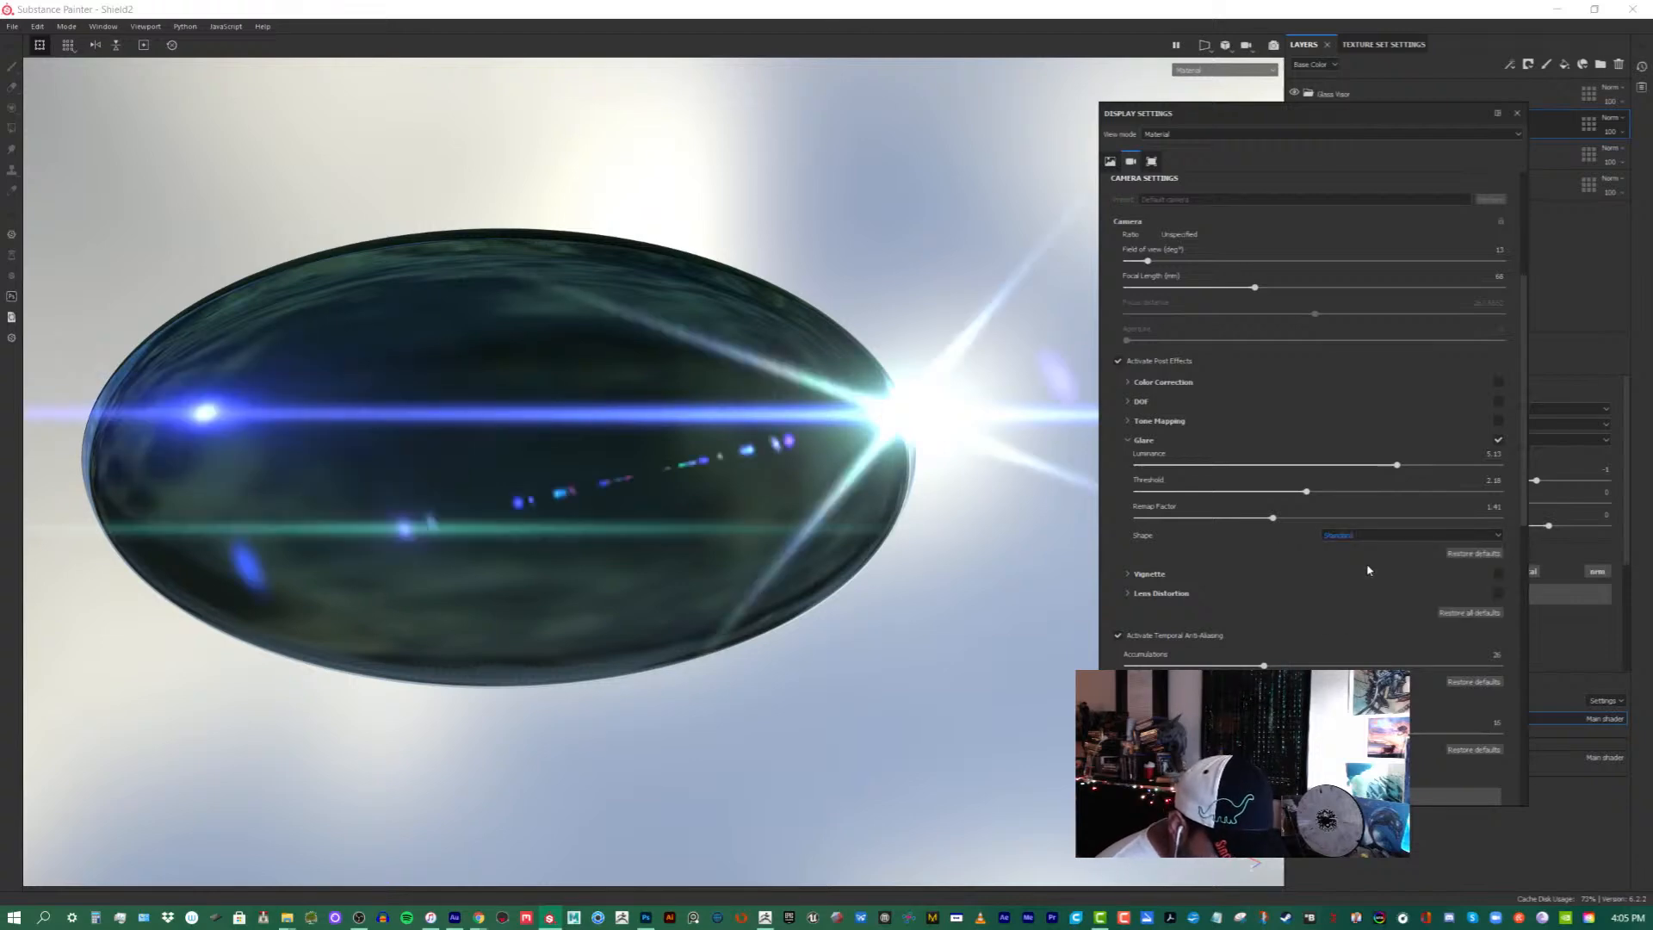
pyautogui.keyDown('alt'); pyautogui.moveTo(949, 623); pyautogui.dragTo(944, 322); pyautogui.keyUp('alt')
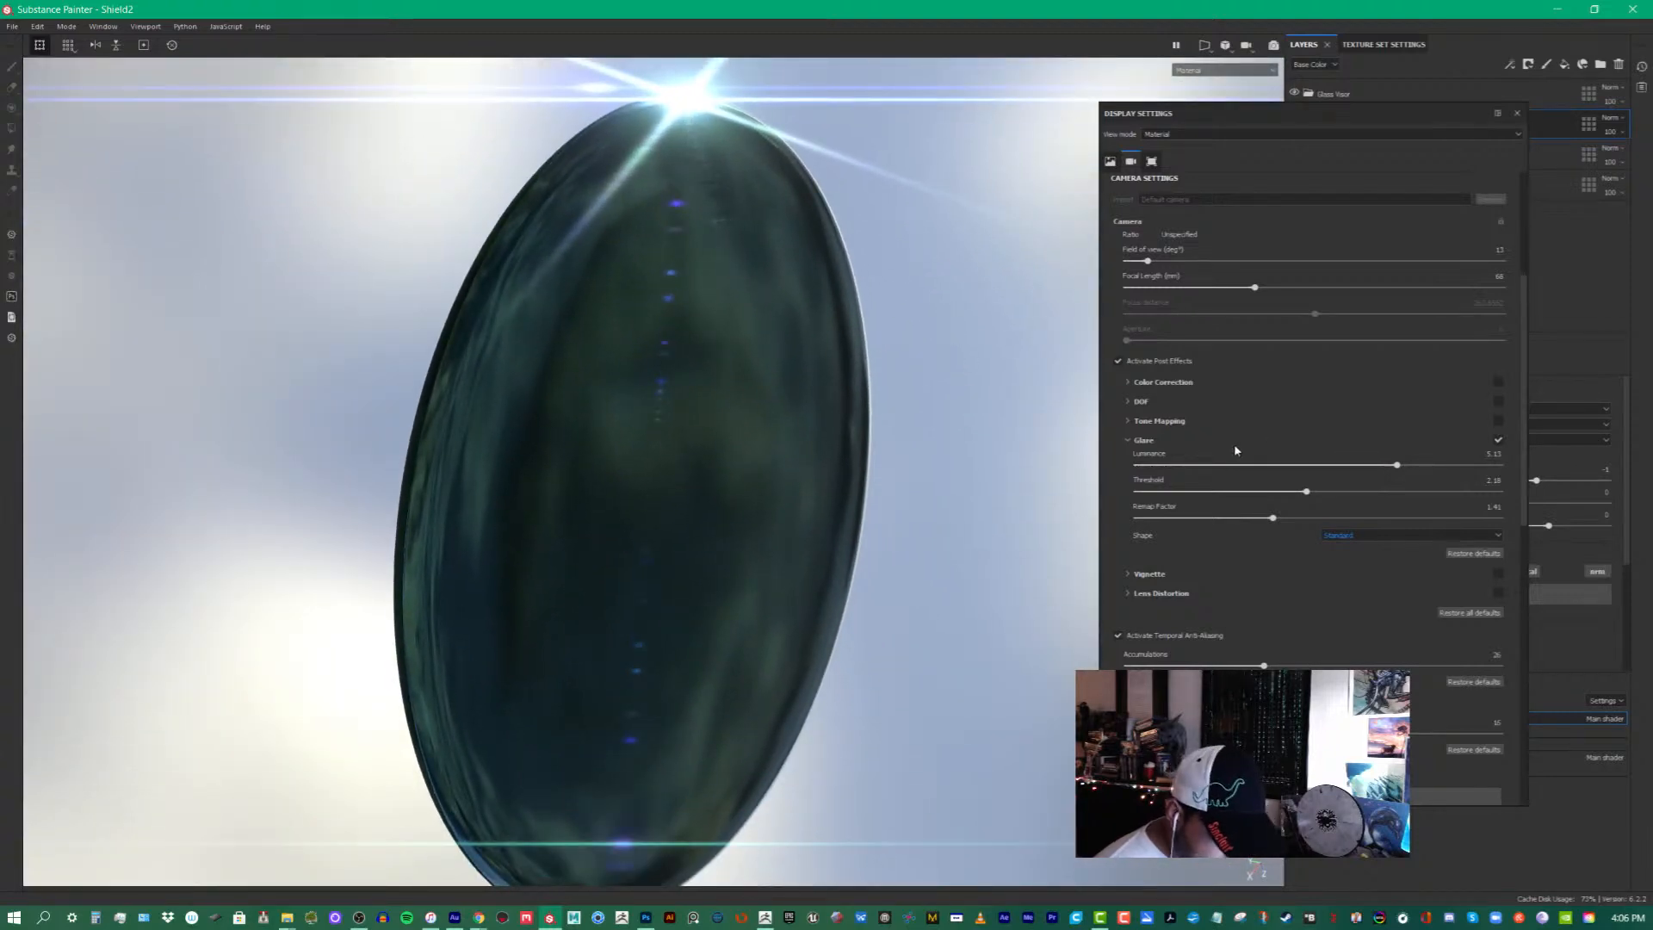
# - Try the Cheap Lens glare shape and examine its flare on the lens side from several angles
pyautogui.click(1398, 535)
pyautogui.click(1399, 535)
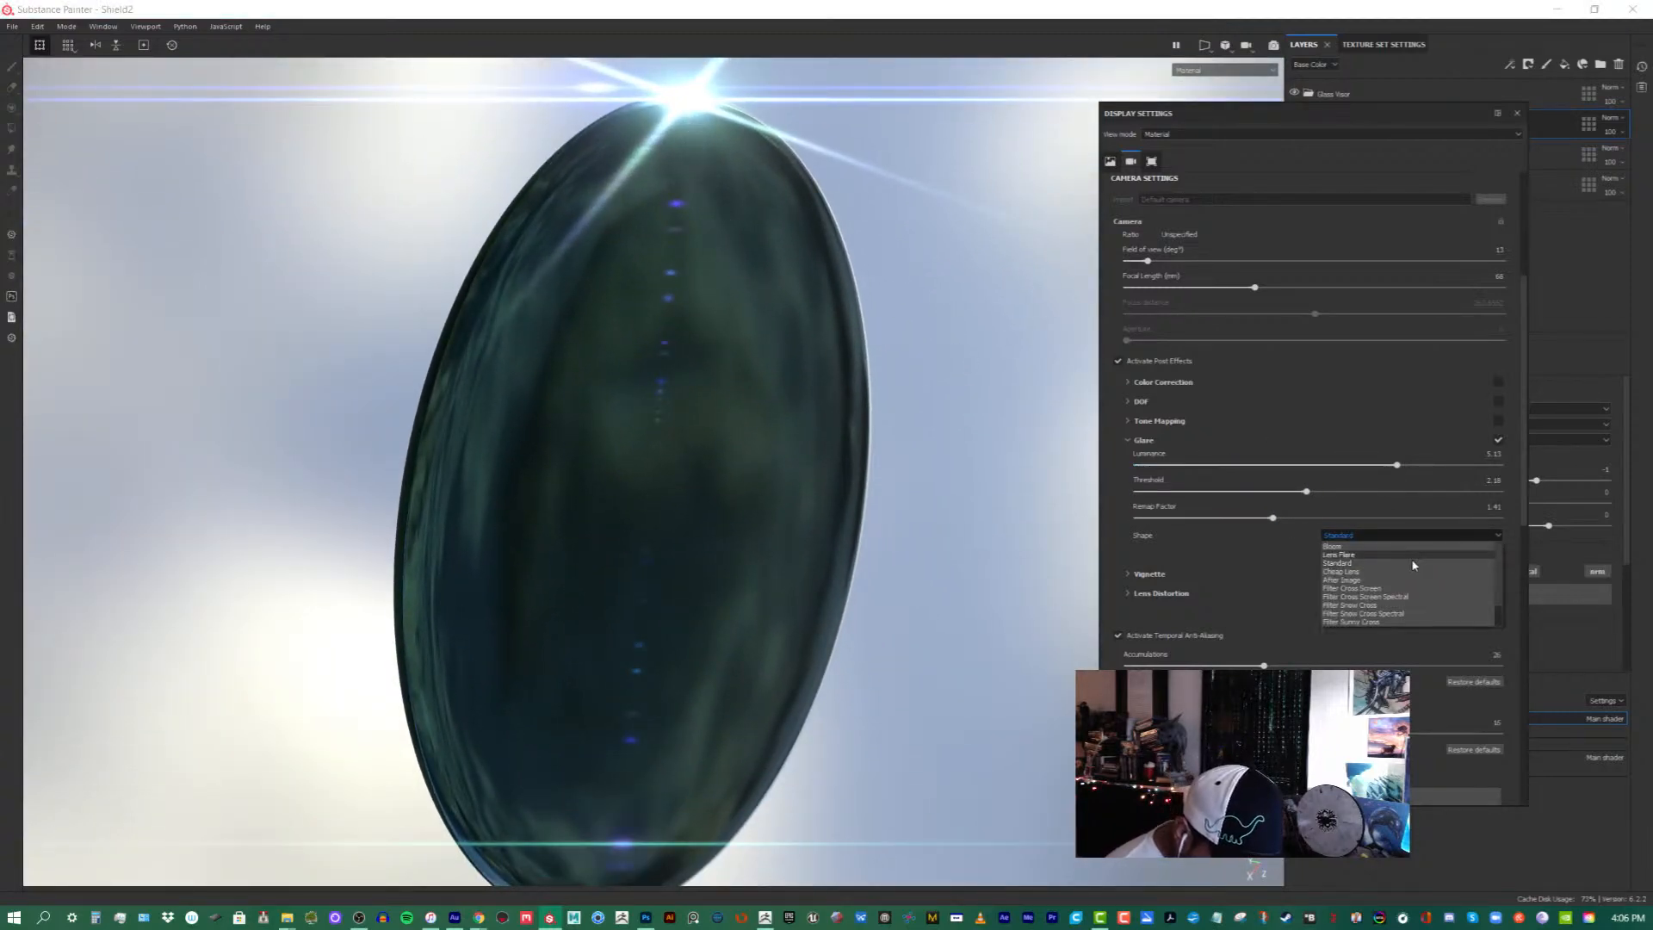
pyautogui.click(1381, 572)
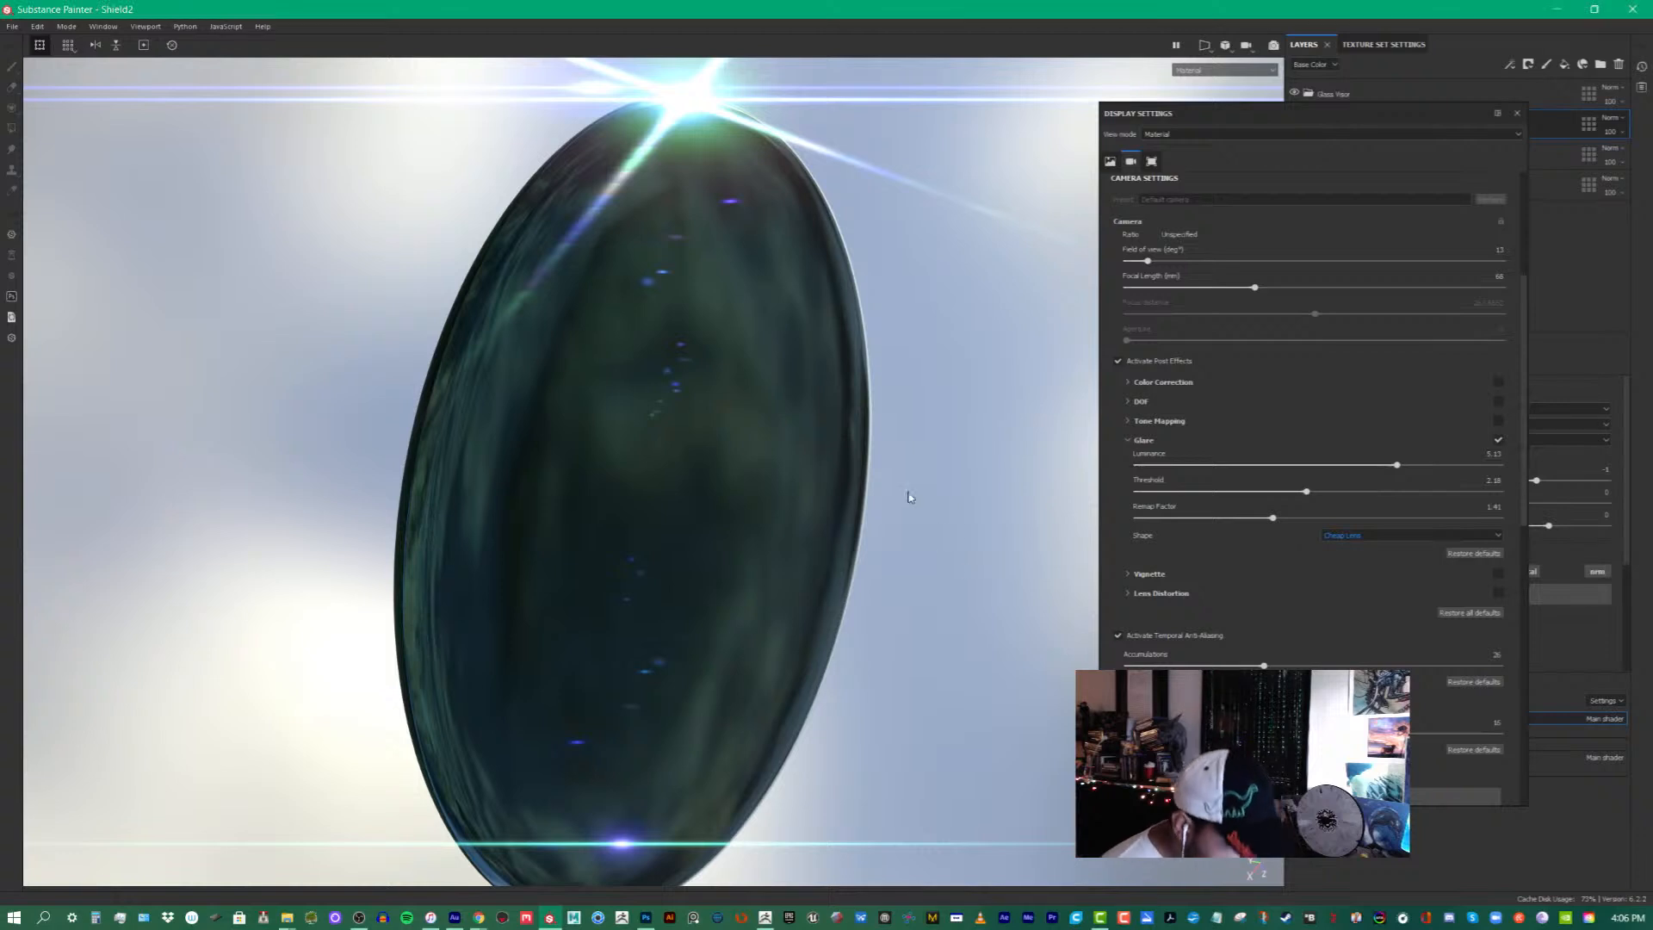
pyautogui.keyDown('alt'); pyautogui.moveTo(904, 494); pyautogui.dragTo(910, 475); pyautogui.keyUp('alt')
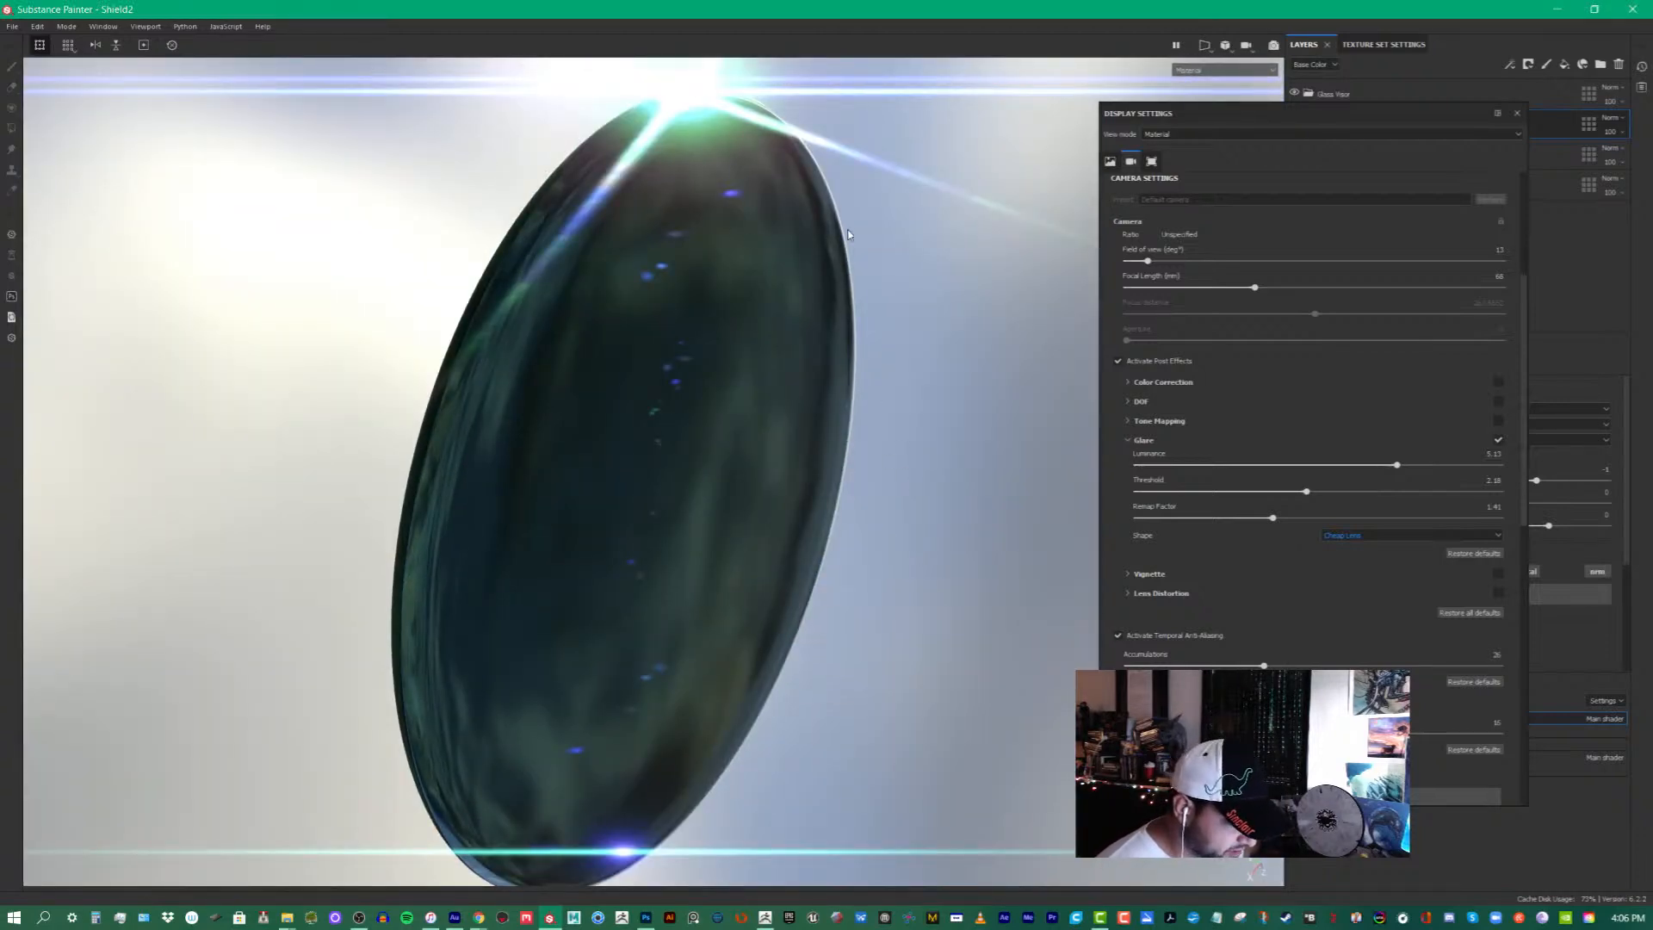
pyautogui.keyDown('alt'); pyautogui.moveTo(999, 556); pyautogui.dragTo(876, 609); pyautogui.keyUp('alt')
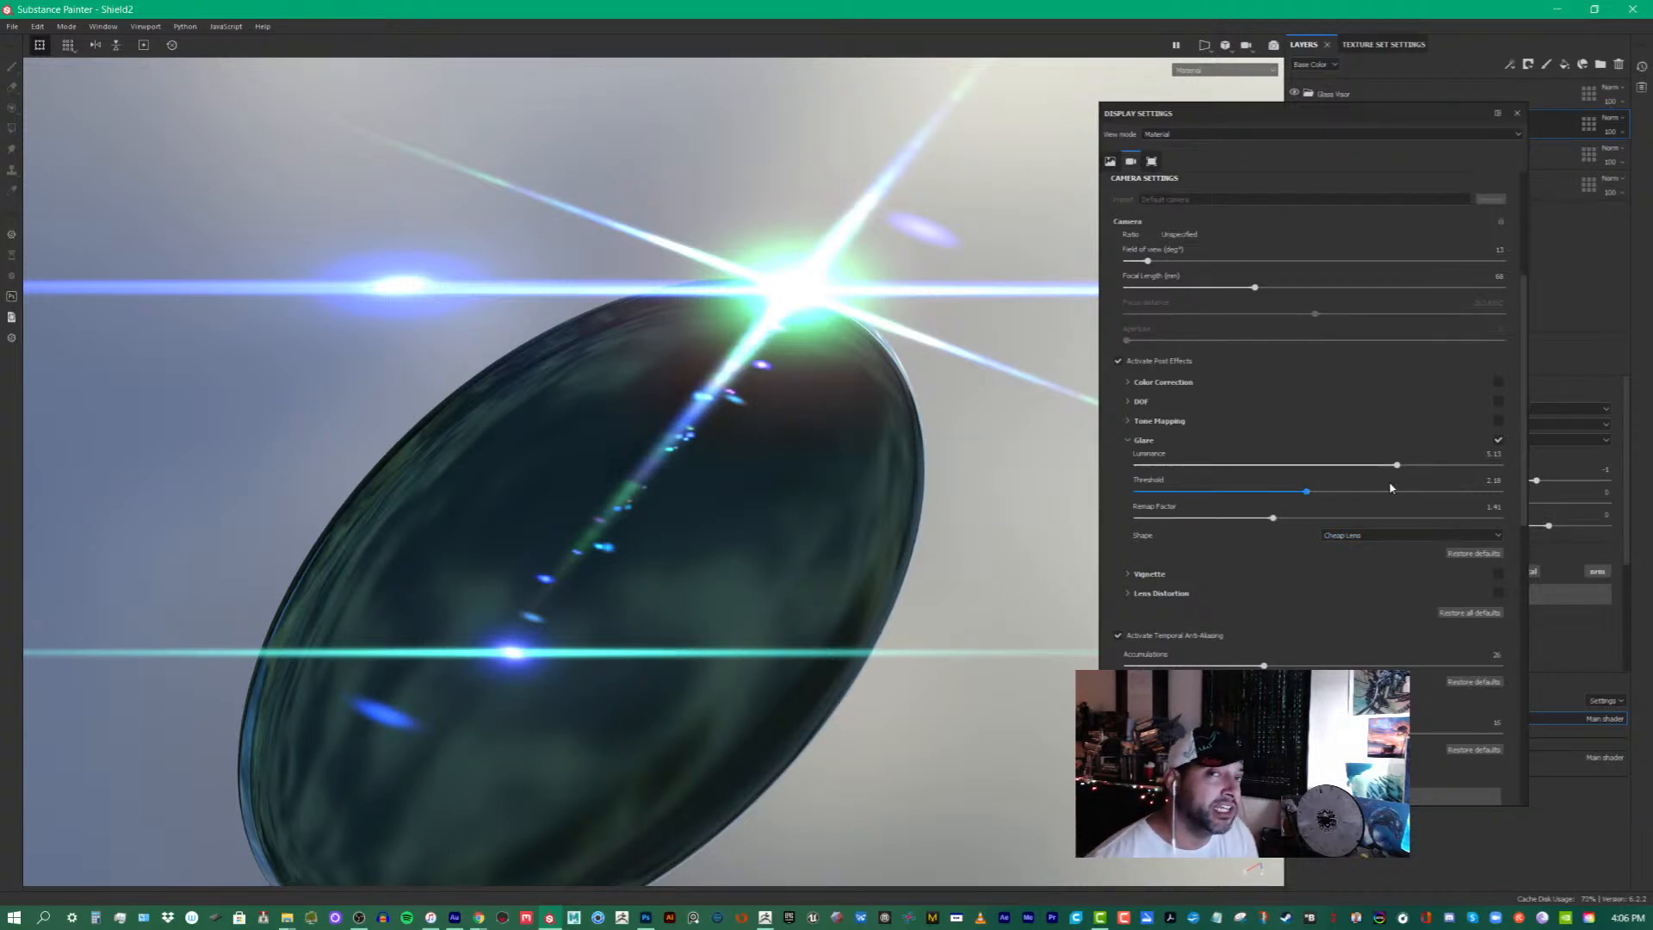
# - Try the After Image glare shape, followed by Filter Cross Screen Spectral, on the shield's lens side
pyautogui.click(1359, 535)
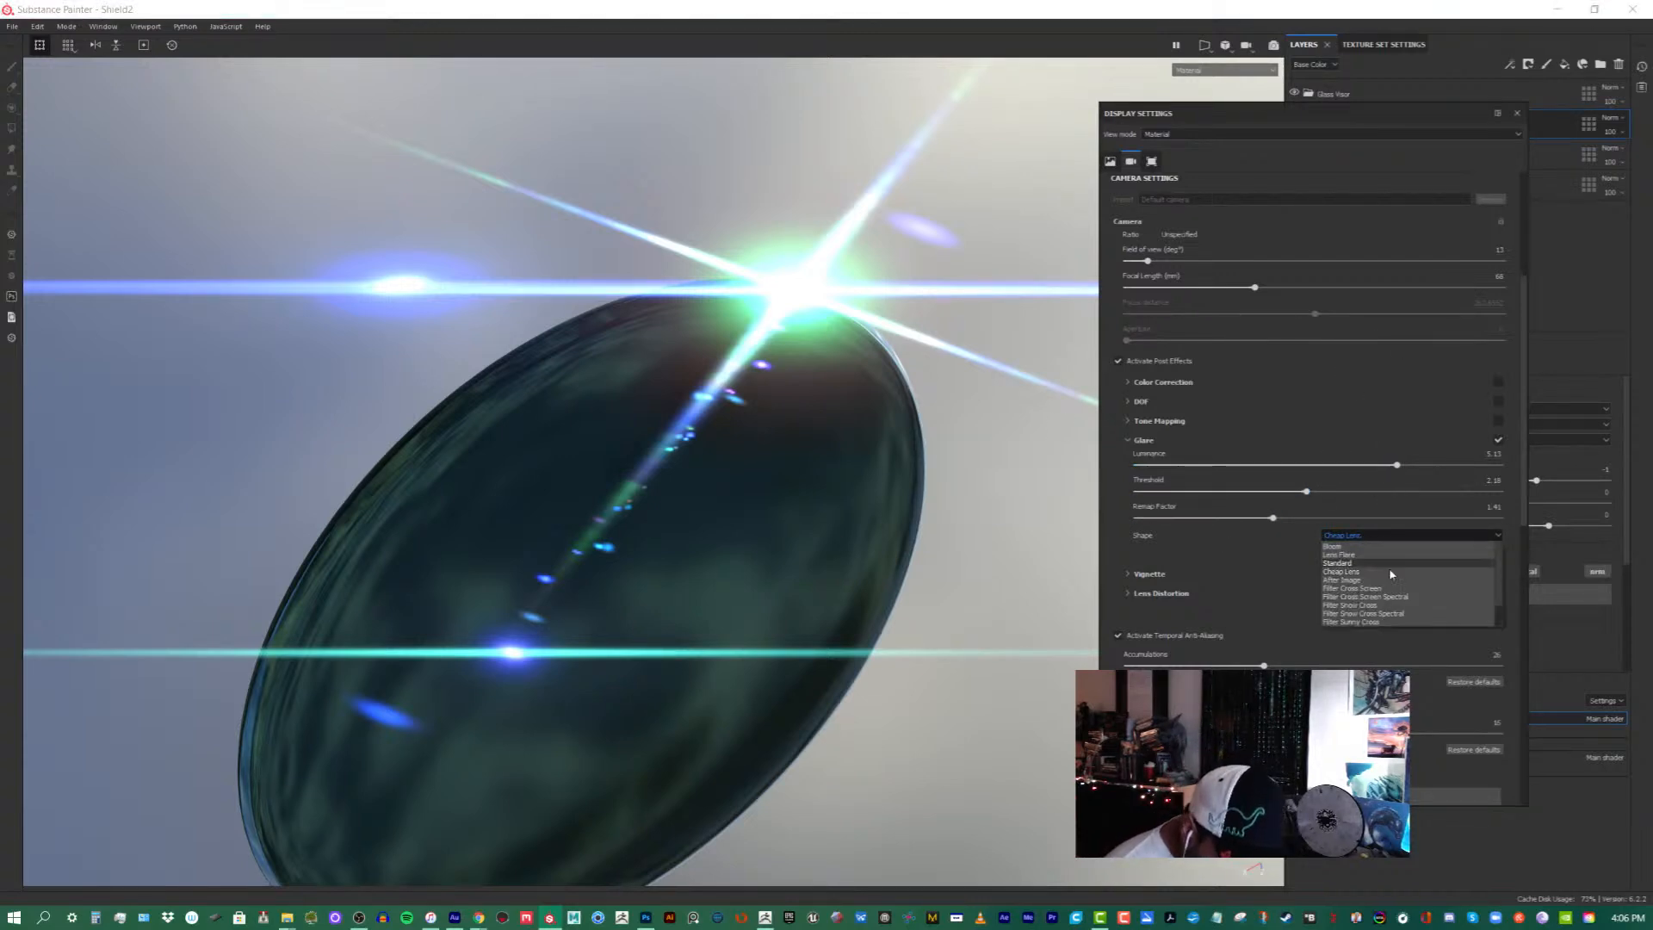
pyautogui.click(1400, 581)
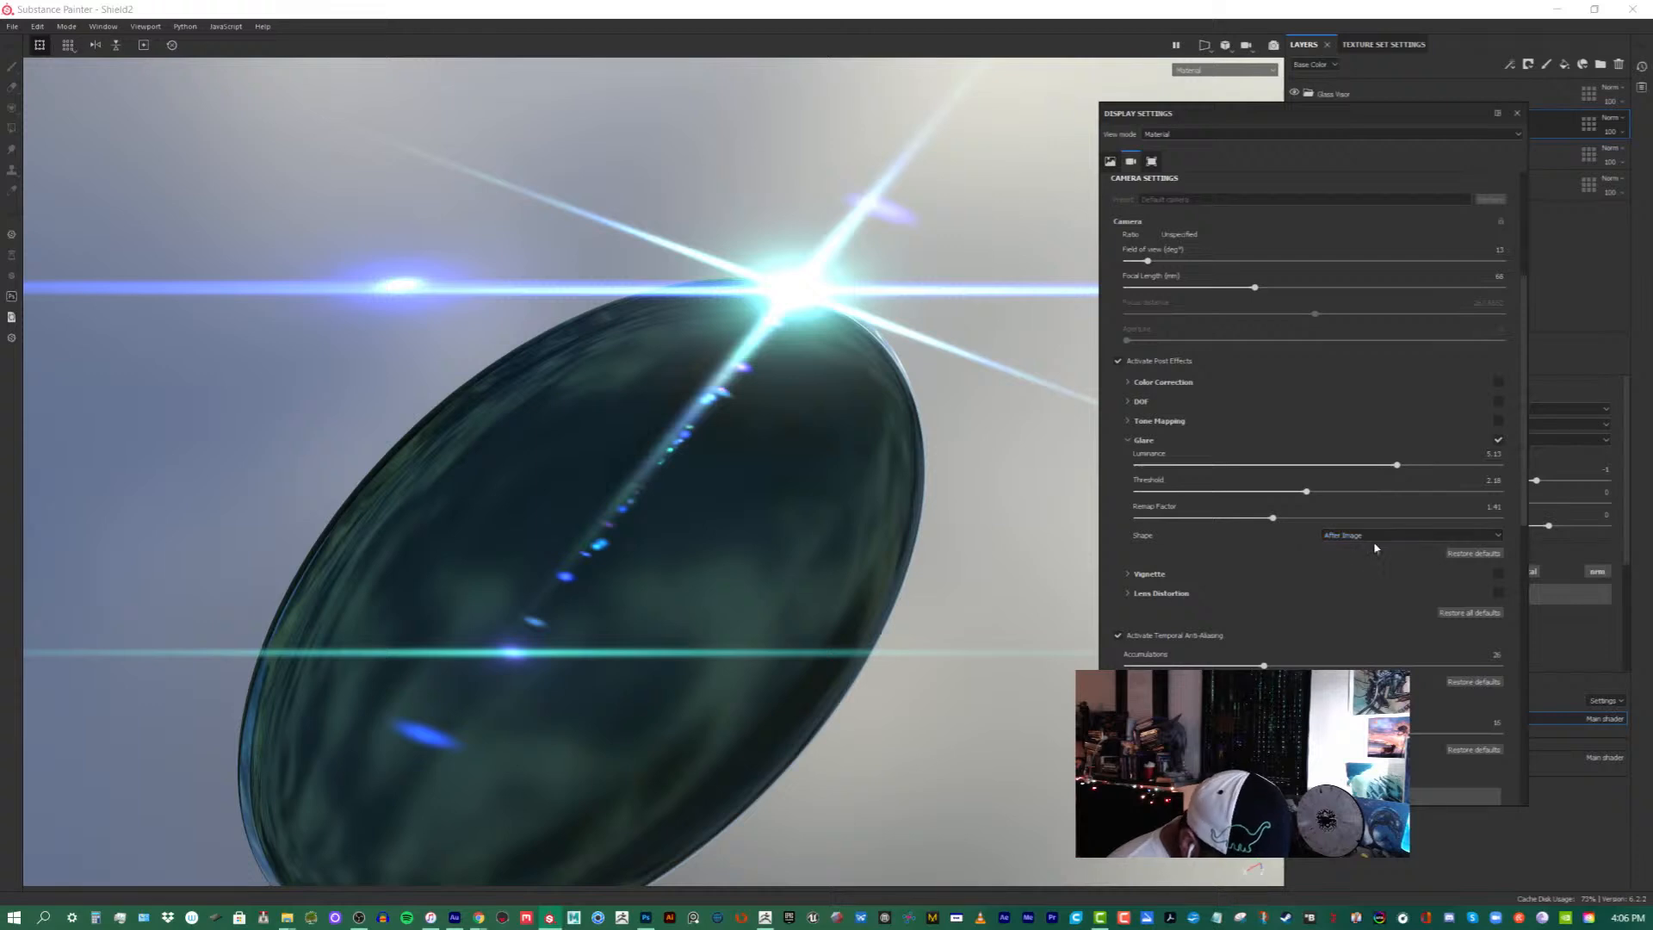
pyautogui.click(1381, 536)
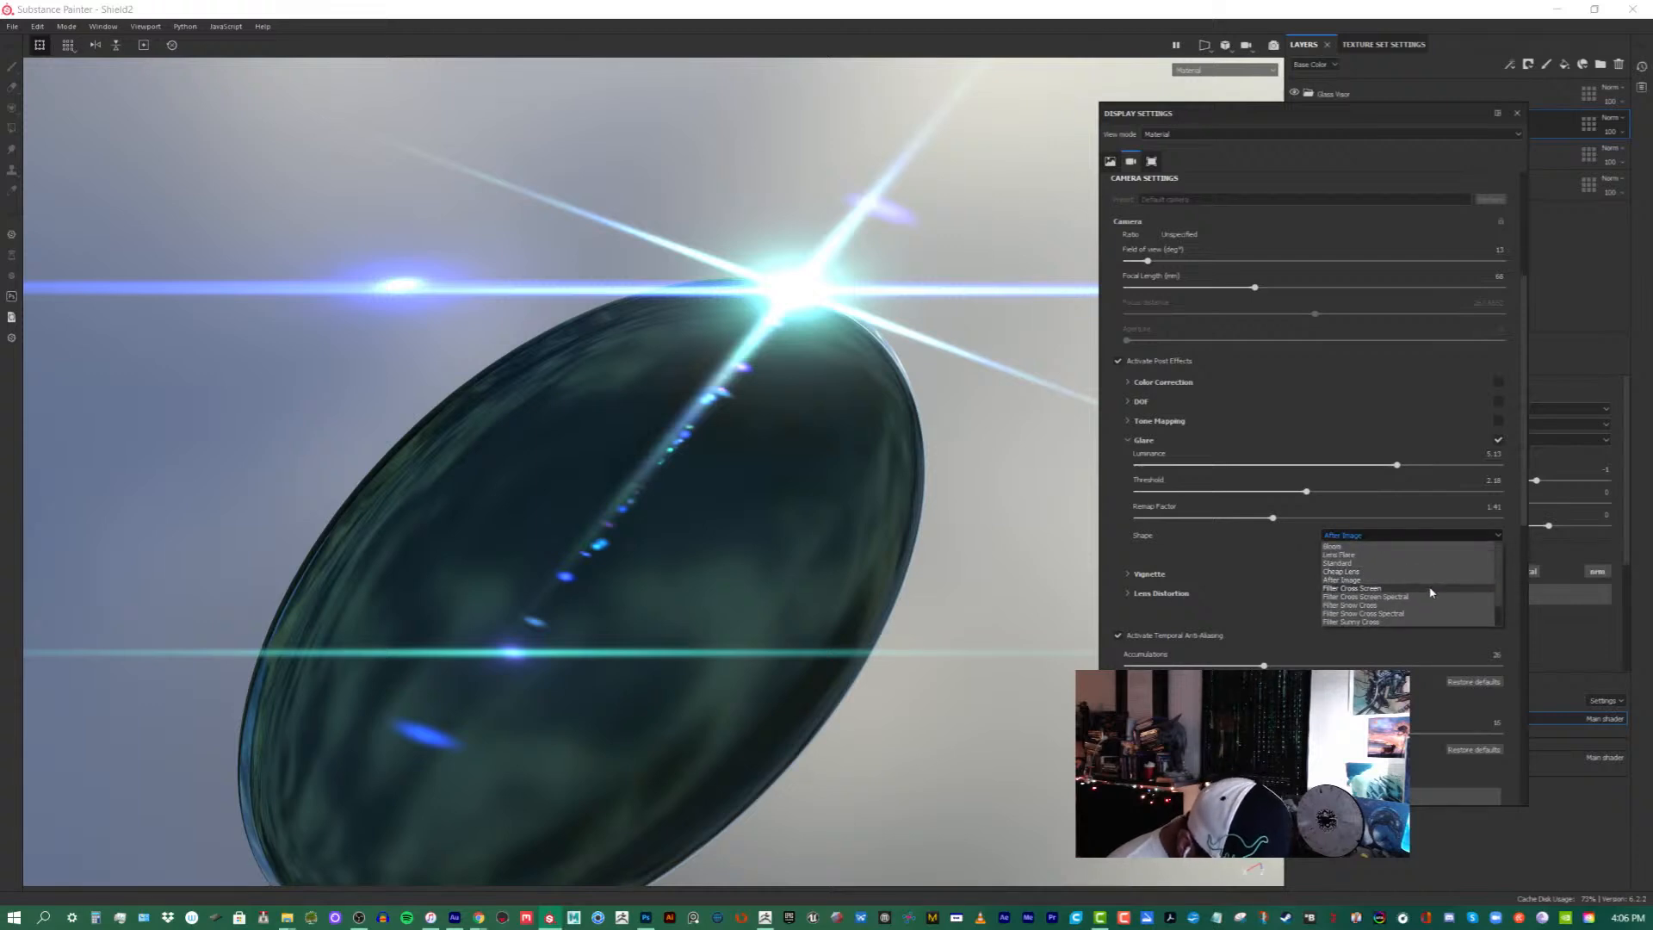
pyautogui.click(1427, 596)
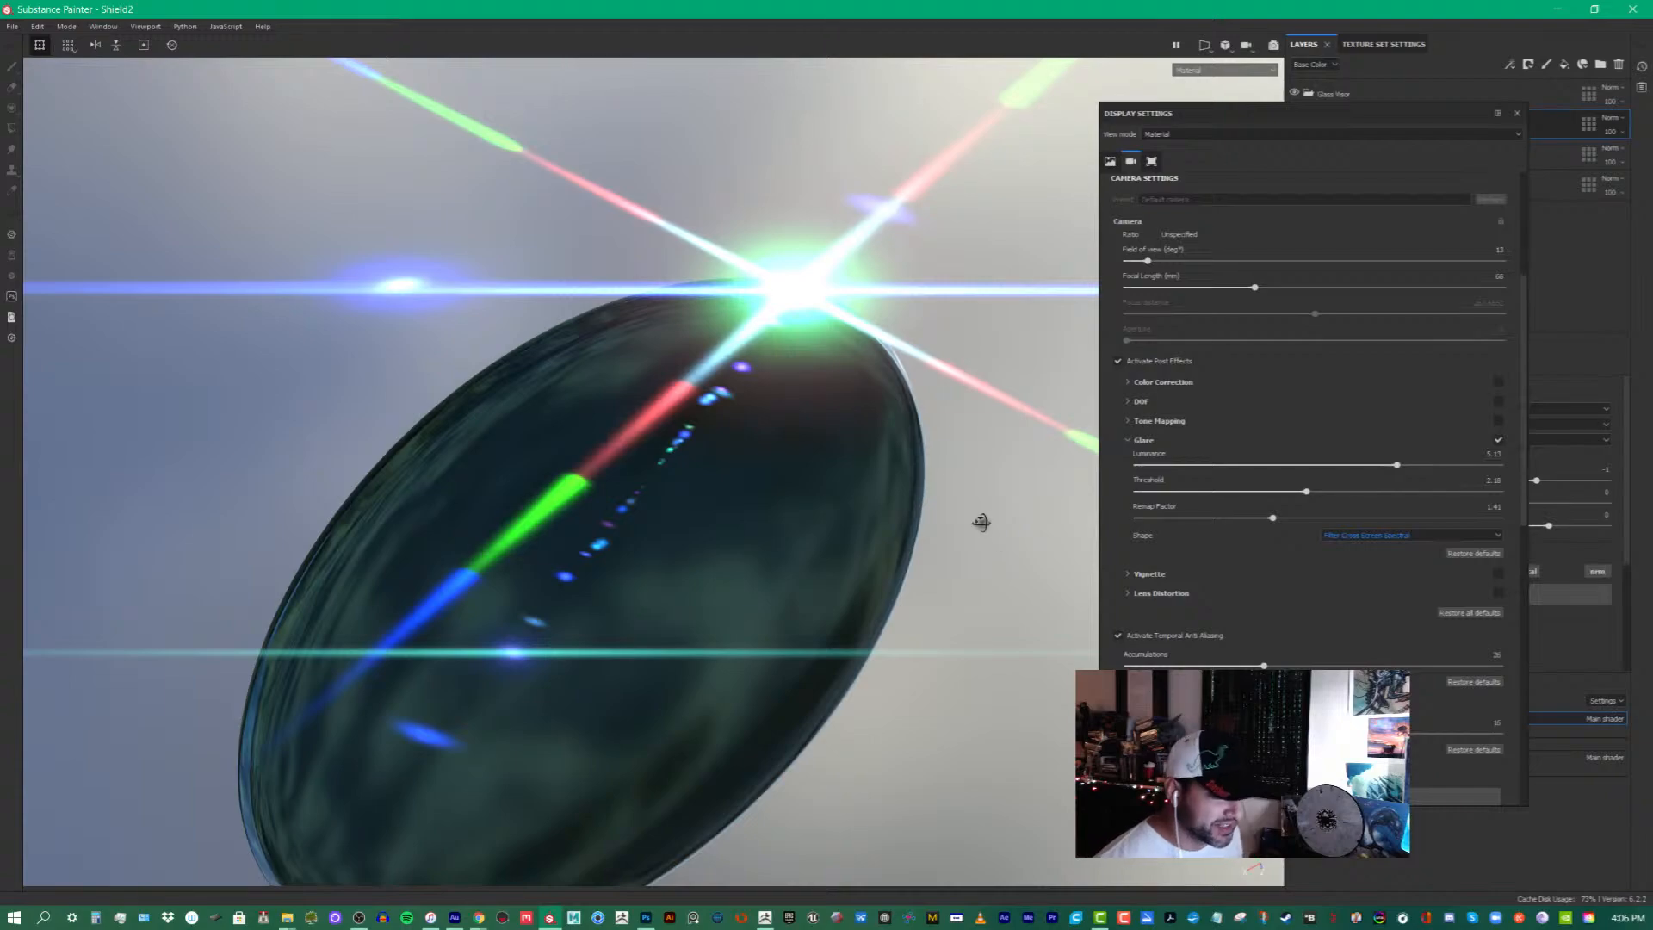
# - Rotate the environment lighting and examine the spectral glare on the shield's glyph side at a low angle
pyautogui.moveTo(981, 521)
pyautogui.keyDown('alt'); pyautogui.mouseDown()
pyautogui.moveTo(976, 597)
pyautogui.moveTo(900, 671)
pyautogui.moveTo(946, 570)
pyautogui.moveTo(896, 580)
pyautogui.moveTo(914, 578)
pyautogui.moveTo(930, 618)
pyautogui.moveTo(907, 675)
pyautogui.moveTo(952, 647)
pyautogui.moveTo(947, 680)
pyautogui.moveTo(960, 654)
pyautogui.moveTo(980, 698)
pyautogui.mouseUp(); pyautogui.keyUp('alt')
pyautogui.keyDown('shift'); pyautogui.moveTo(953, 684); pyautogui.dragTo(855, 696, button='right'); pyautogui.keyUp('shift')
pyautogui.keyDown('alt'); pyautogui.moveTo(861, 656); pyautogui.dragTo(897, 699); pyautogui.keyUp('alt')
pyautogui.keyDown('alt'); pyautogui.moveTo(897, 699); pyautogui.dragTo(918, 766, button='middle'); pyautogui.keyUp('alt')
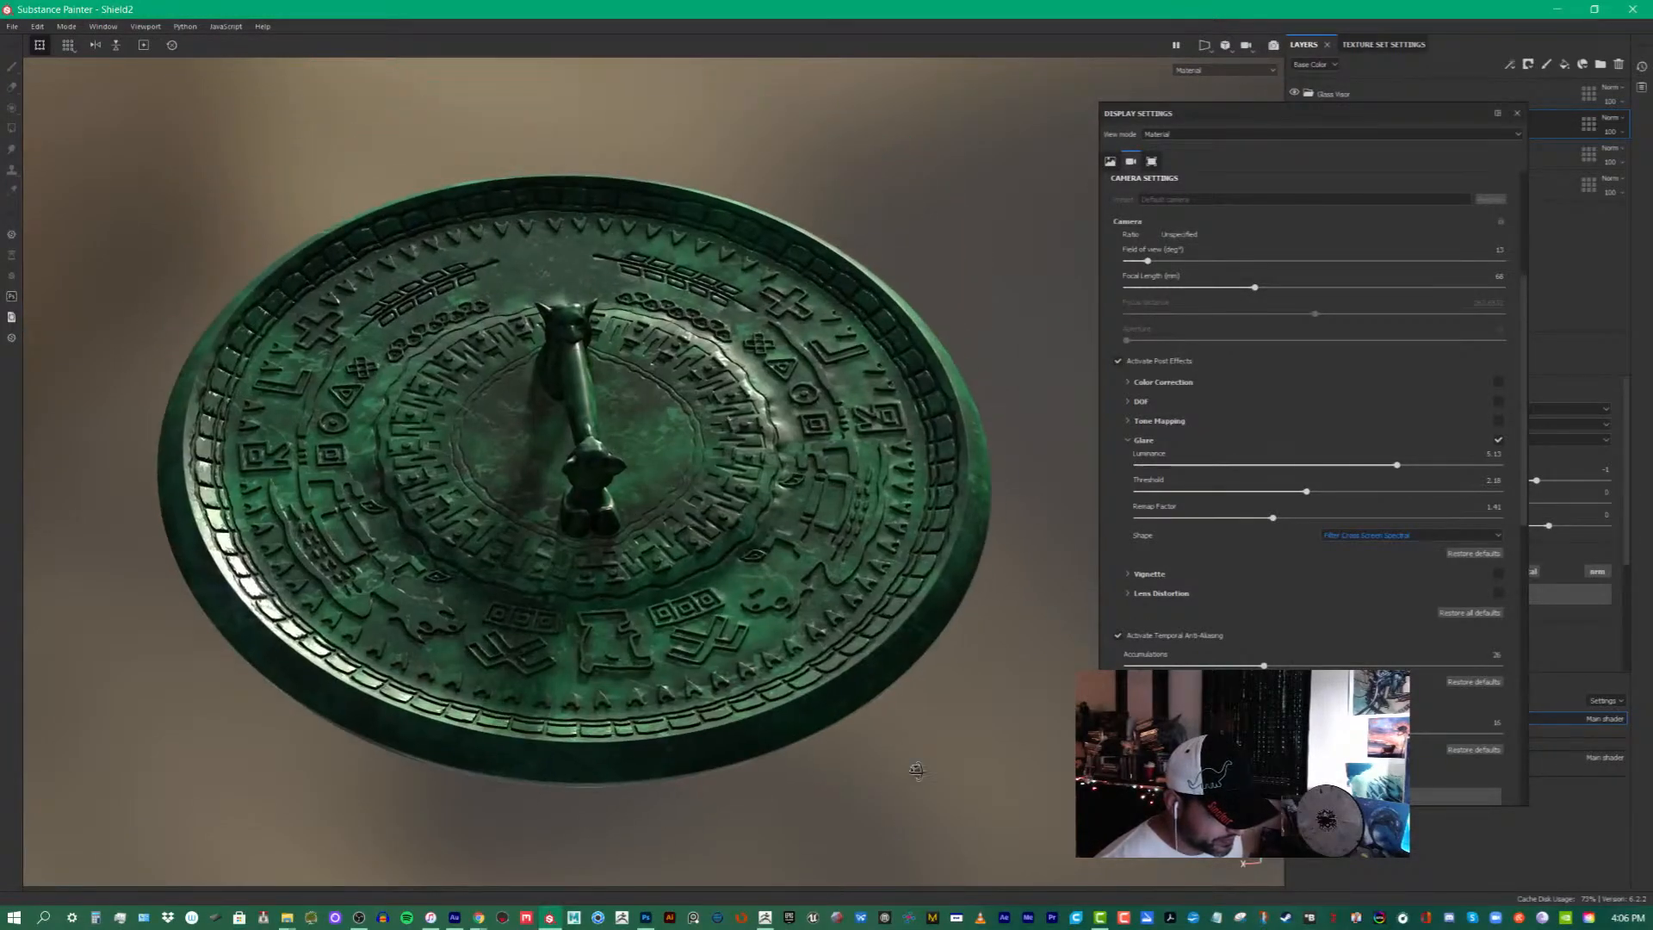
pyautogui.keyDown('alt'); pyautogui.moveTo(918, 767); pyautogui.dragTo(943, 743); pyautogui.keyUp('alt')
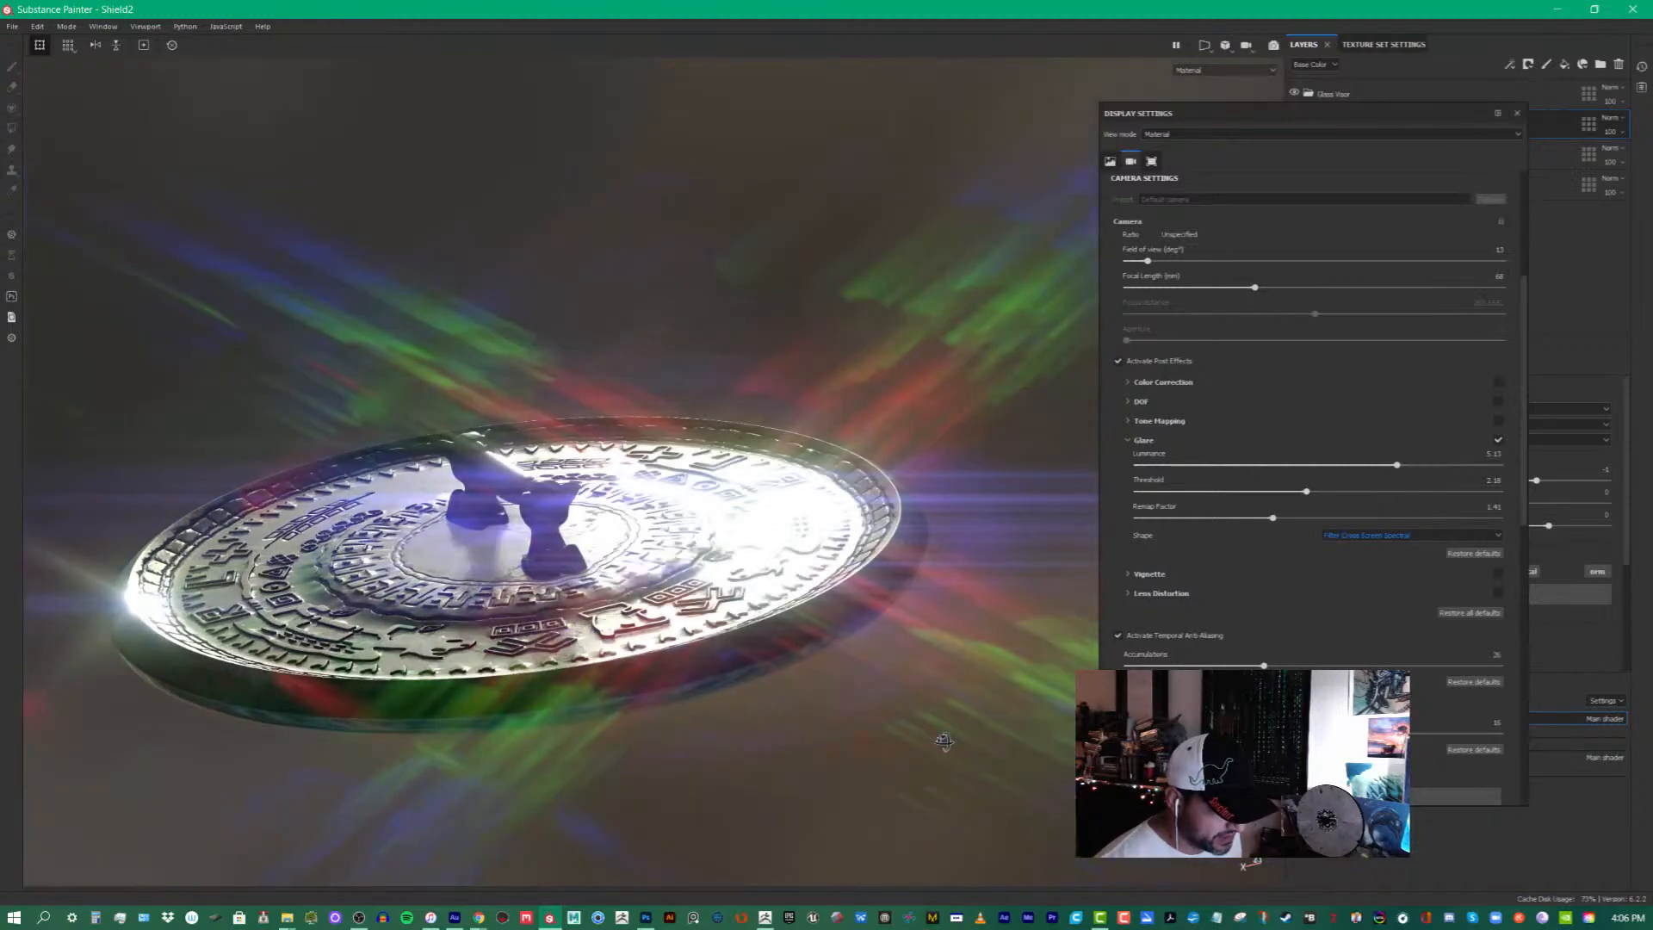
# - Compare the Filter Snow Cross and Filter Snow Cross Spectral glare shapes on the glyph side
pyautogui.click(1396, 535)
pyautogui.click(1411, 605)
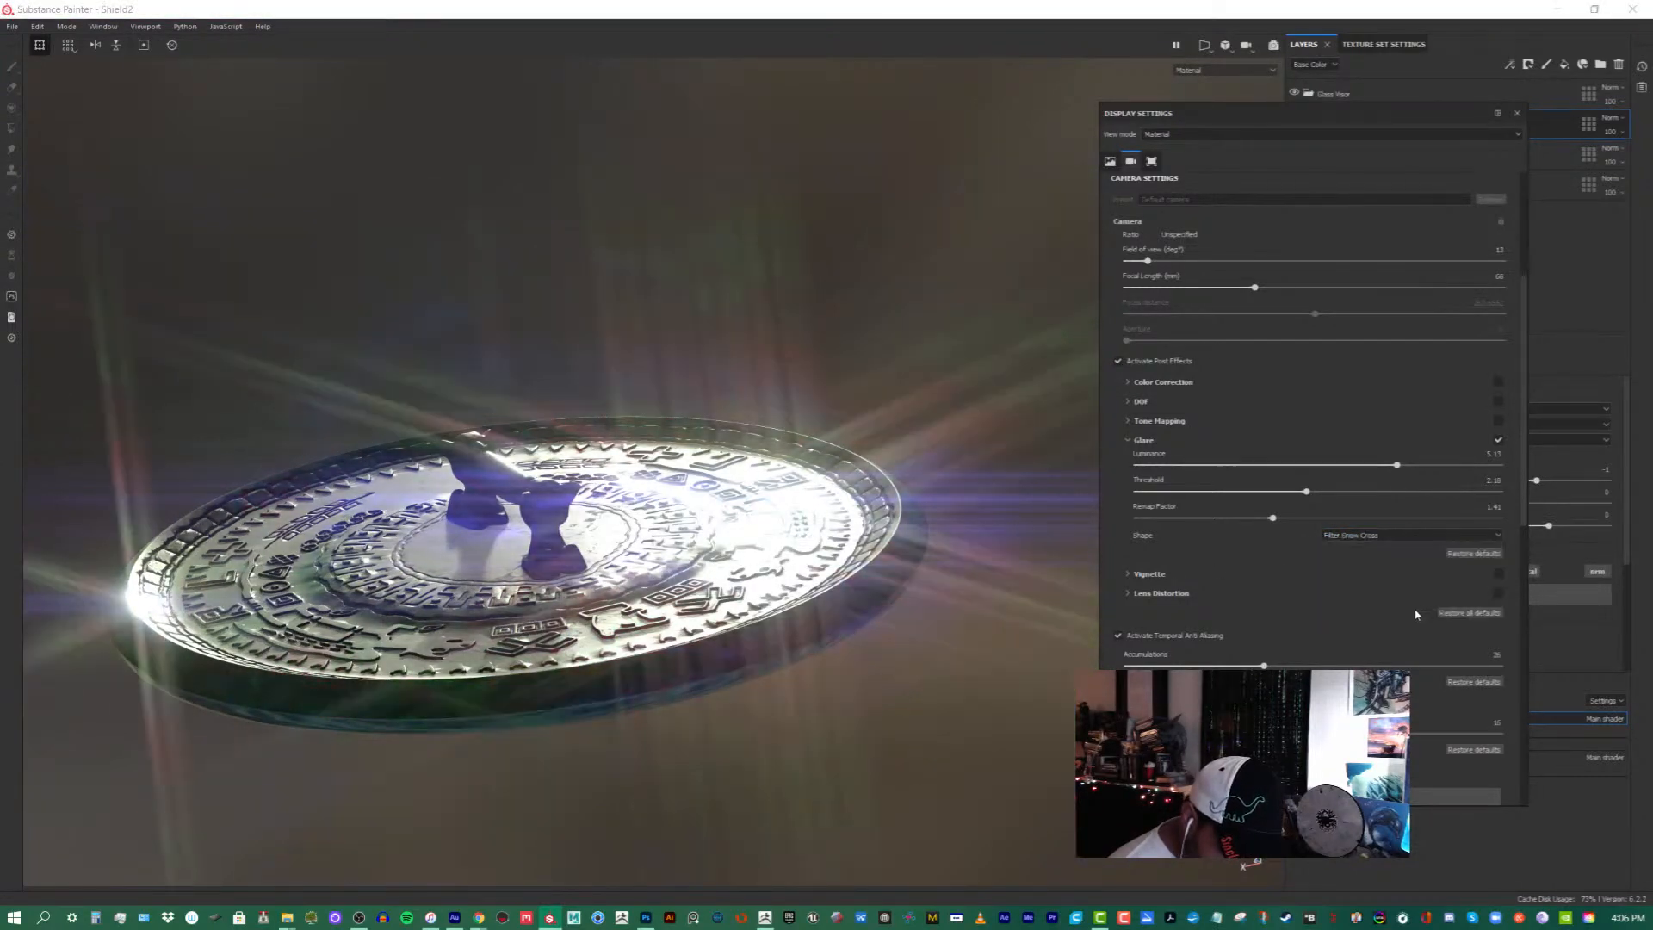
pyautogui.click(1362, 536)
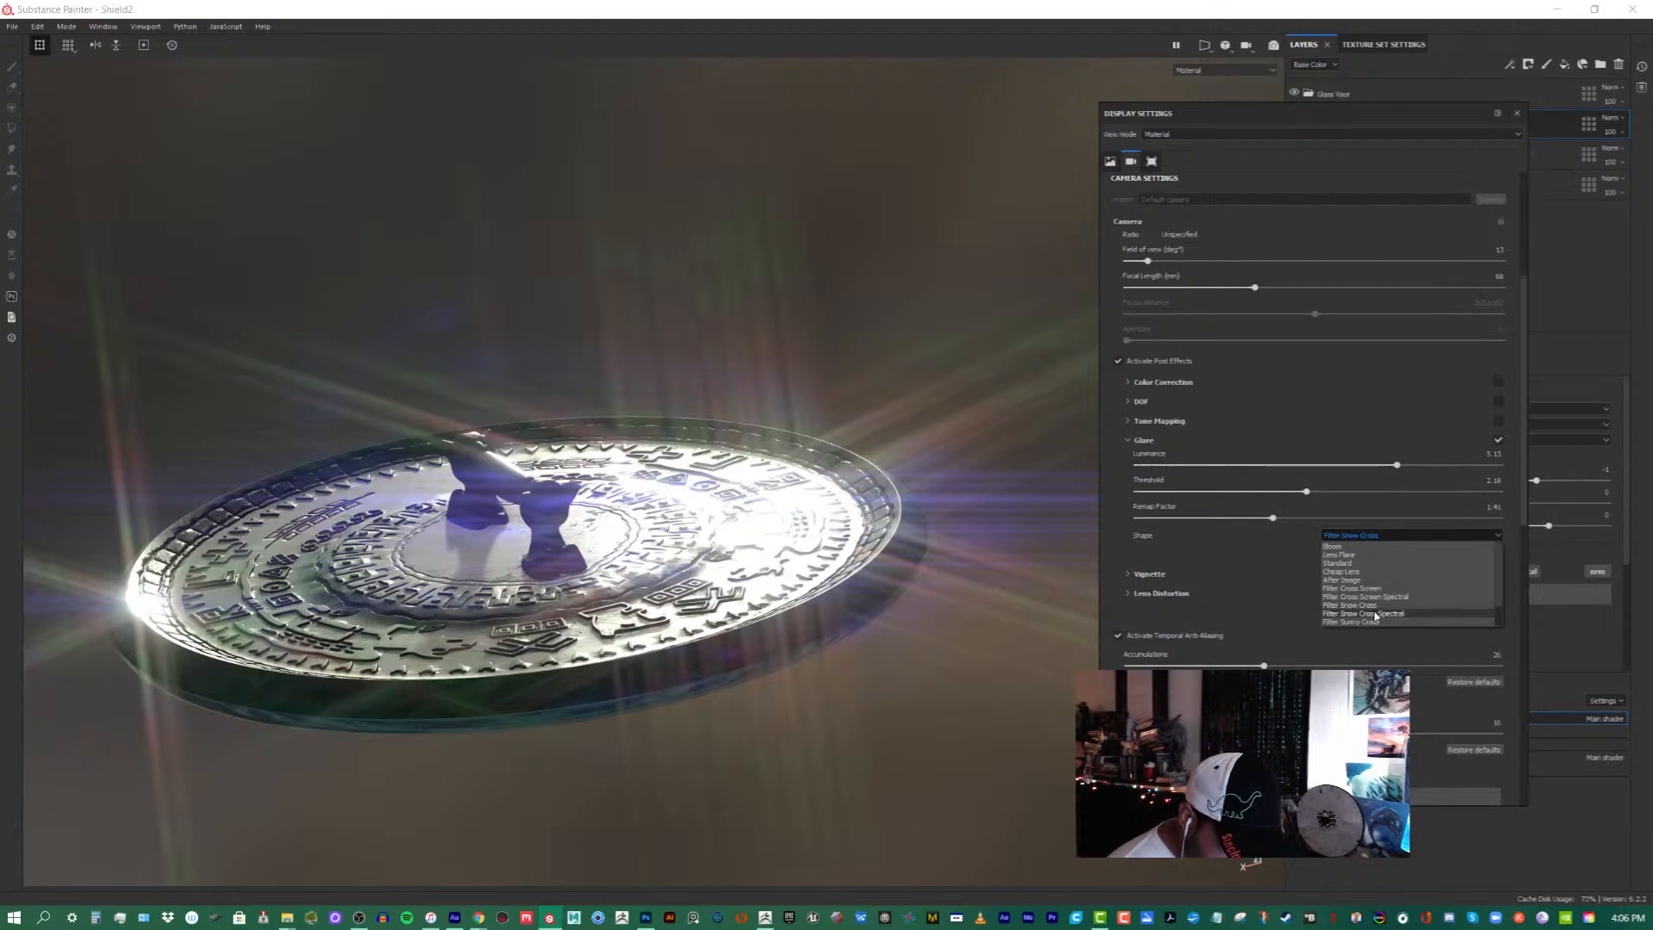
pyautogui.click(1373, 614)
# - Try the Filter Sunny Cross and Vertical Streak glare shapes, checking the streaks from another angle
pyautogui.click(1355, 537)
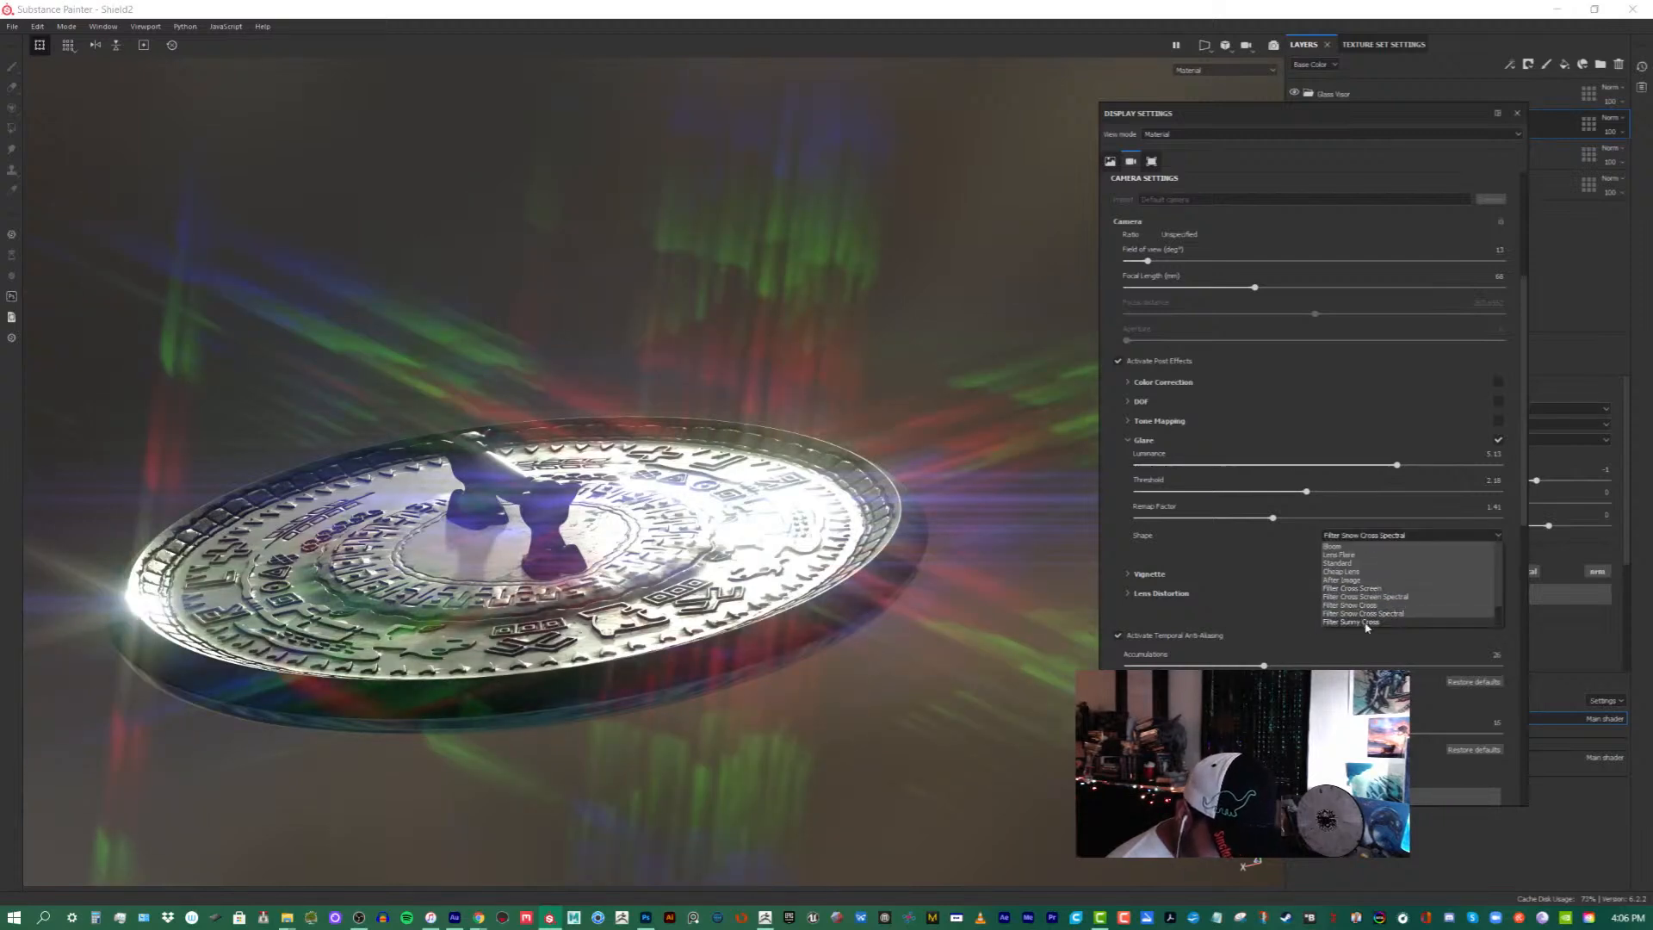
pyautogui.click(1351, 621)
pyautogui.click(1336, 536)
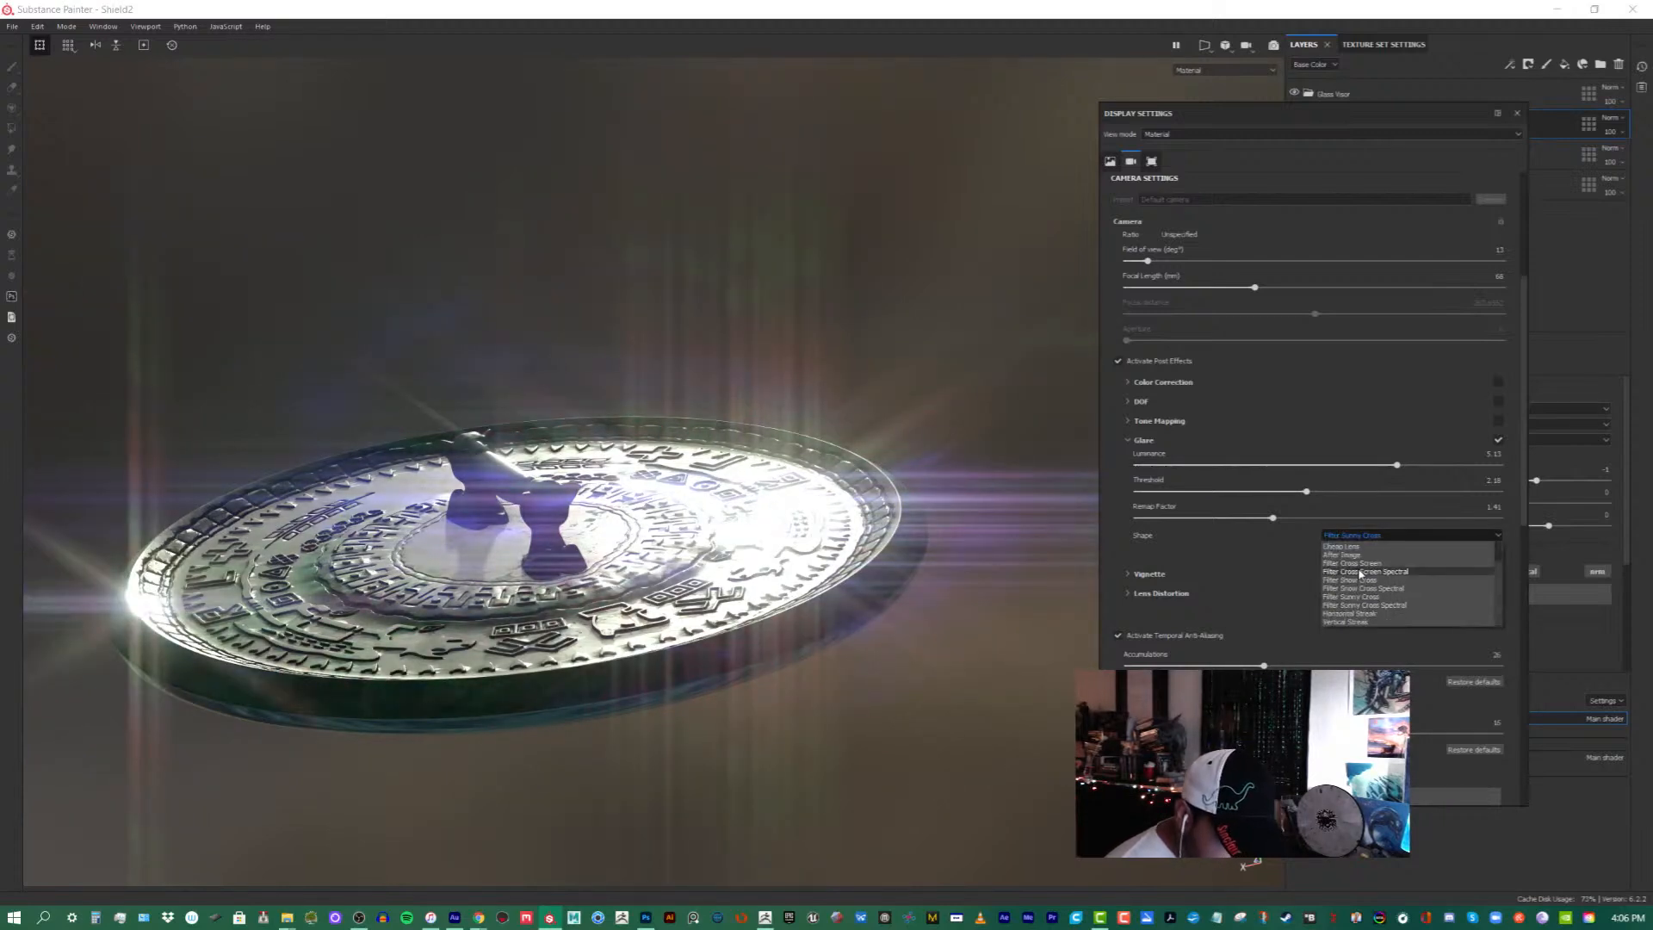
pyautogui.click(1357, 623)
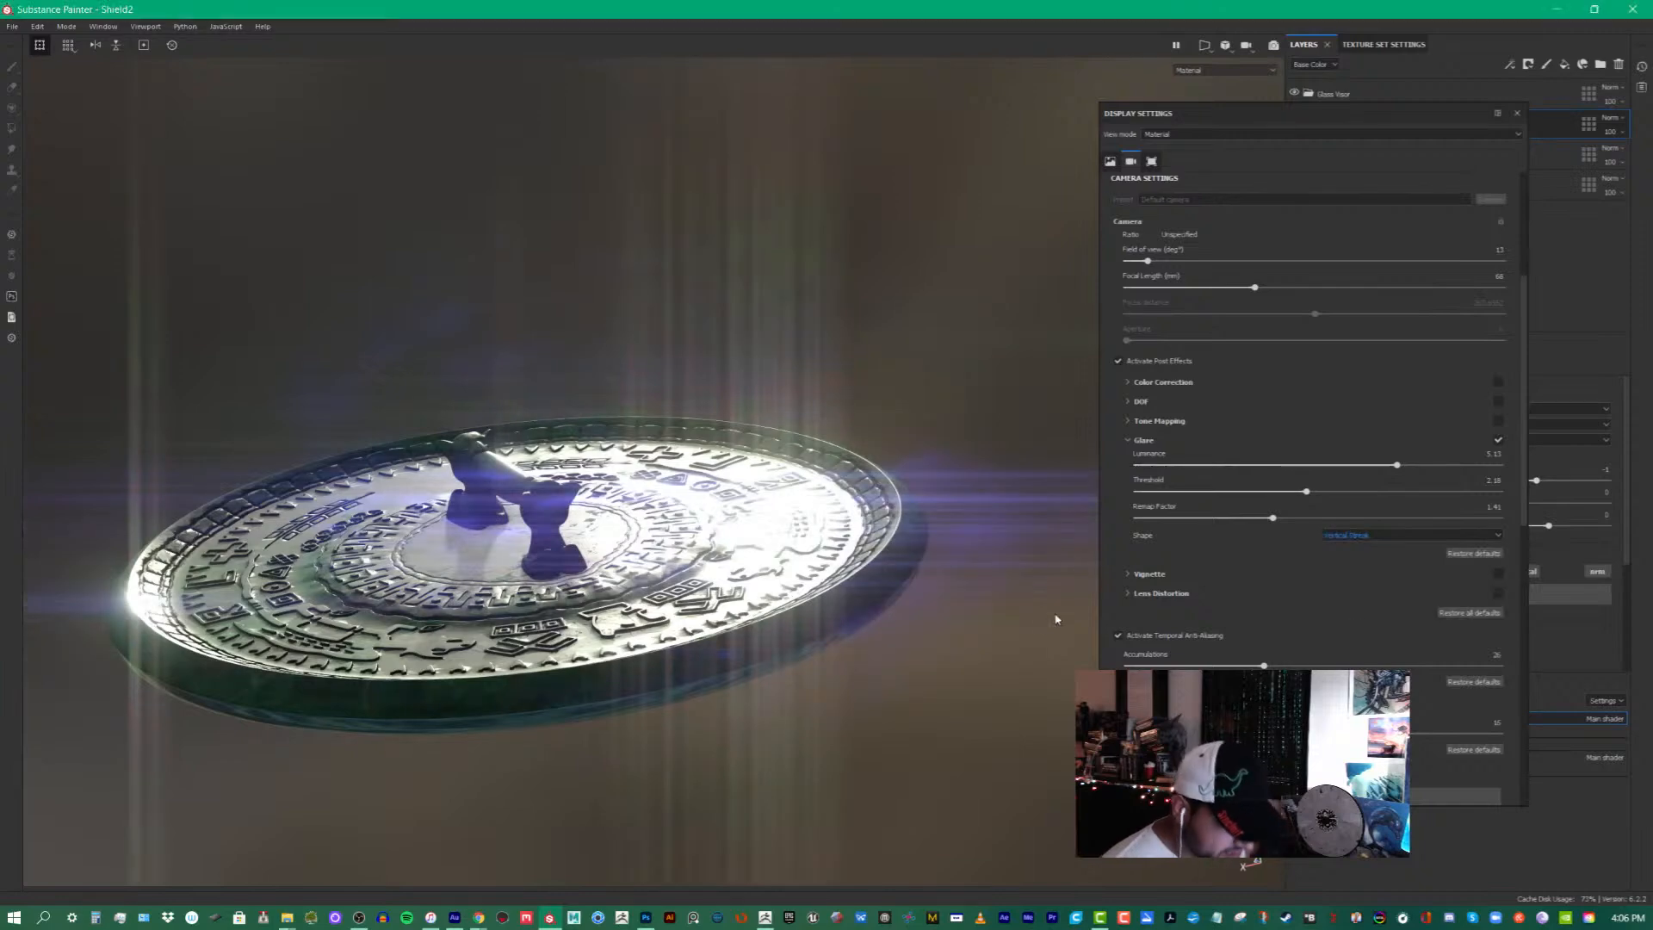
pyautogui.moveTo(1051, 616)
pyautogui.keyDown('alt'); pyautogui.mouseDown()
pyautogui.moveTo(903, 675)
pyautogui.moveTo(917, 677)
pyautogui.mouseUp(); pyautogui.keyUp('alt')
# - Try Cheap Lens again, settle on the Lens Flare glare shape, and turn the shield nearly edge-on
pyautogui.click(1360, 541)
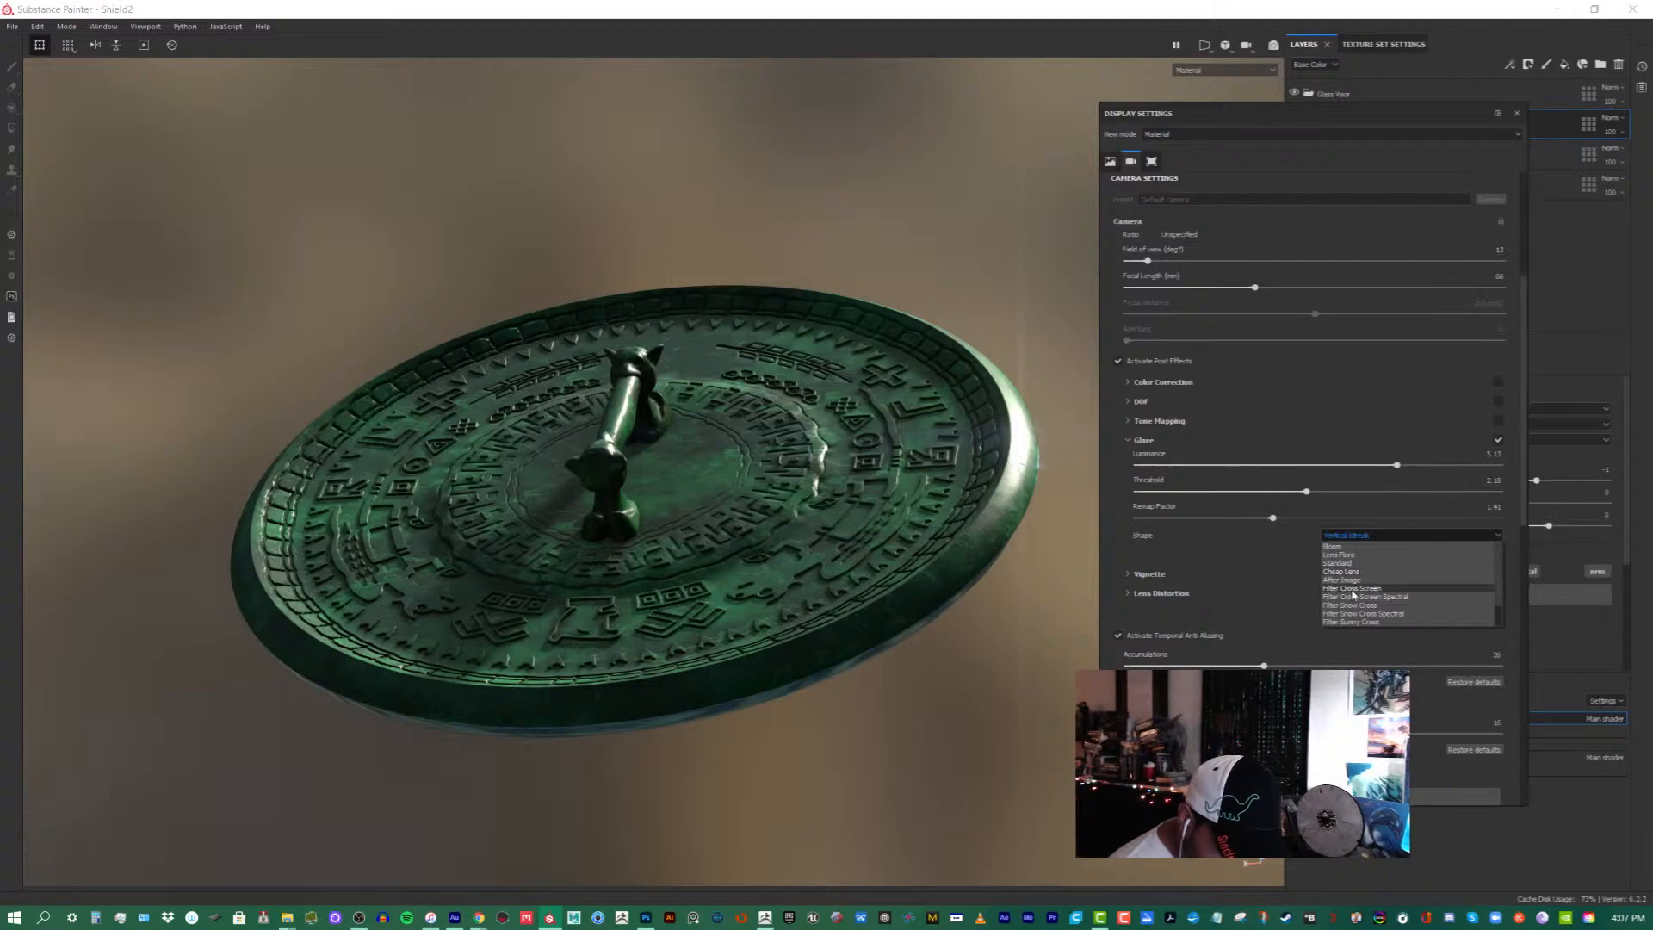
pyautogui.click(1341, 571)
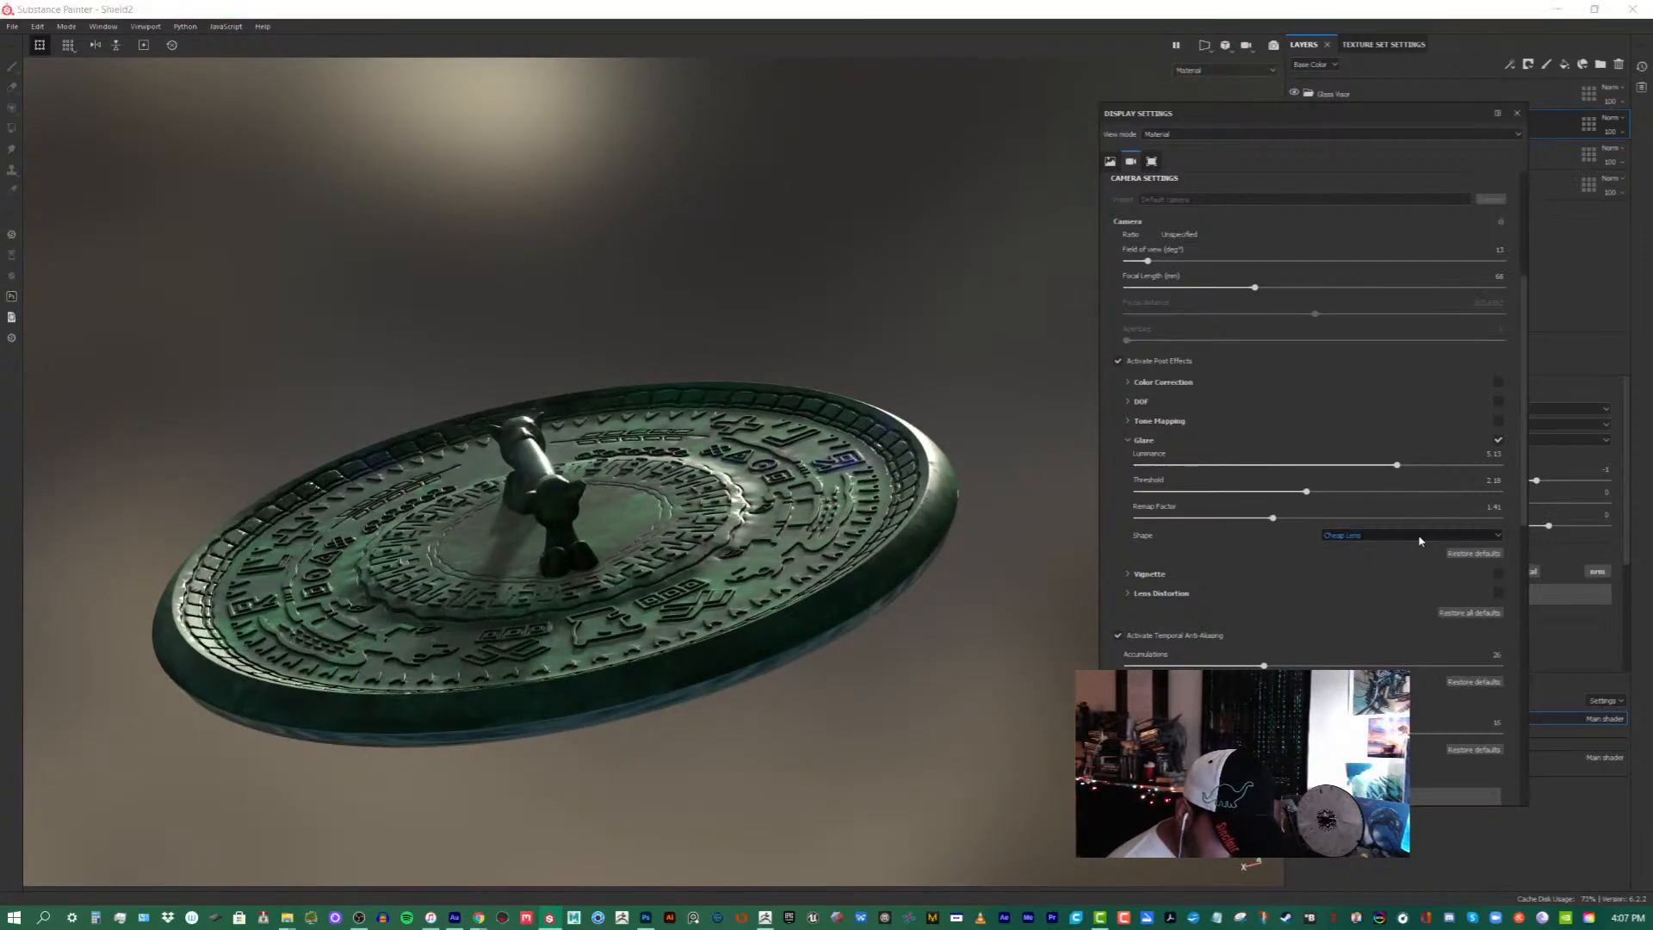
pyautogui.click(1412, 534)
pyautogui.click(1407, 558)
pyautogui.keyDown('alt'); pyautogui.moveTo(949, 645); pyautogui.dragTo(1060, 600); pyautogui.keyUp('alt')
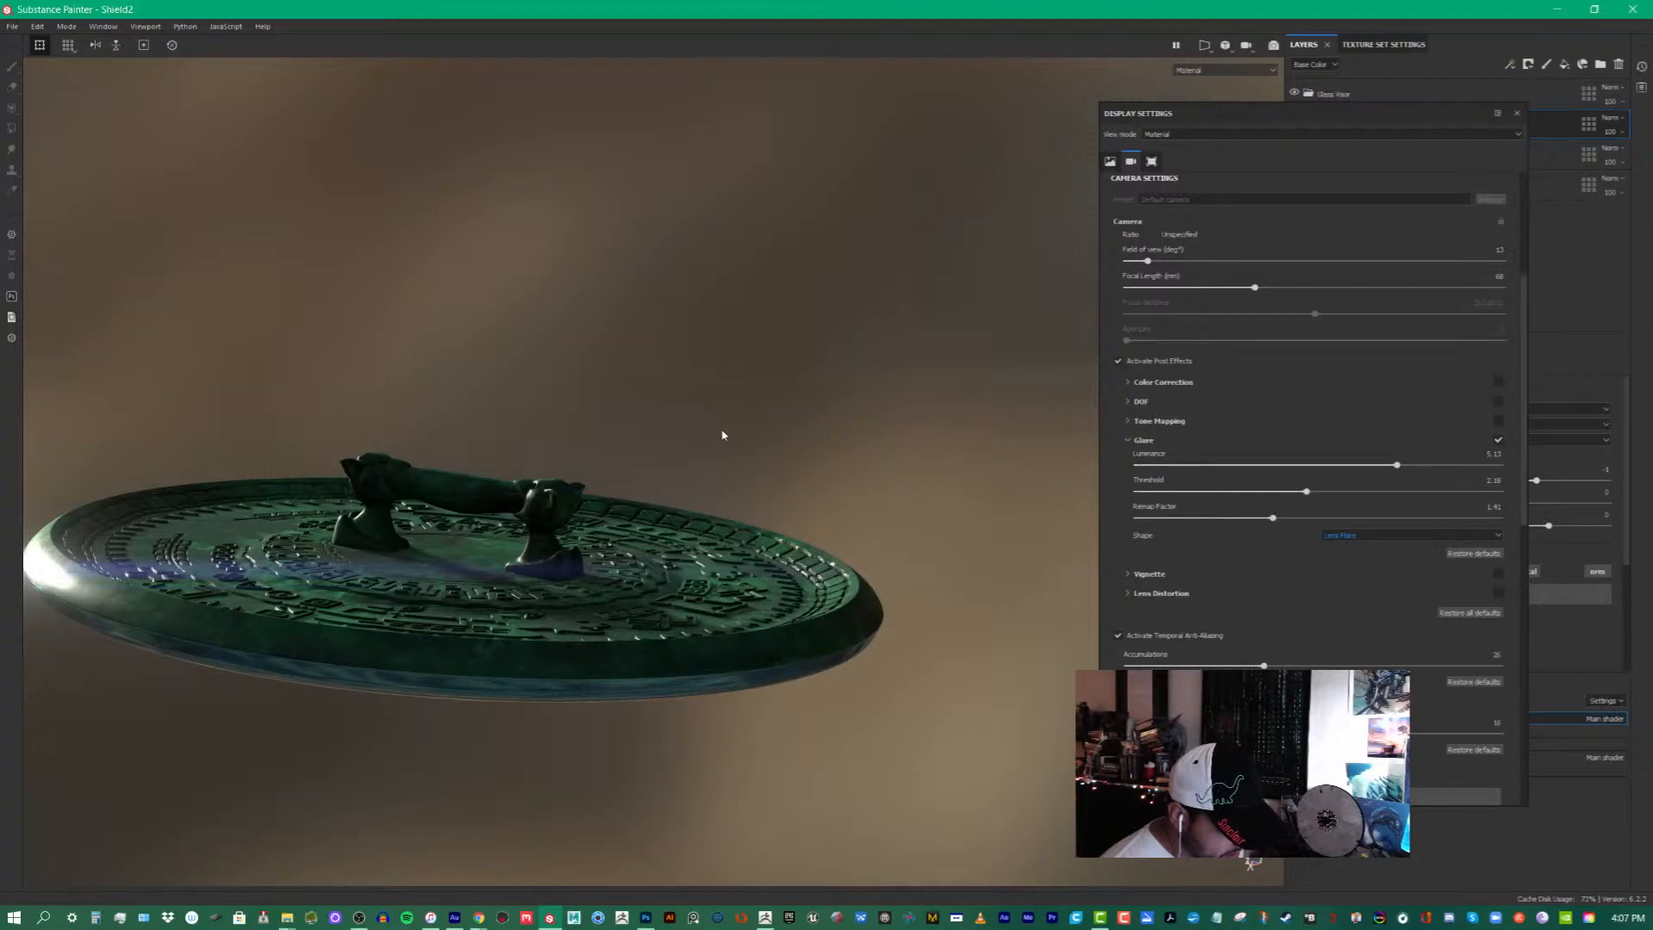
# - Reframe the shield's handle side and rotate the environment lighting to brighten its green rim
pyautogui.keyDown('alt'); pyautogui.moveTo(723, 436); pyautogui.dragTo(951, 418, button='middle'); pyautogui.keyUp('alt')
pyautogui.keyDown('alt'); pyautogui.moveTo(951, 418); pyautogui.dragTo(937, 442); pyautogui.keyUp('alt')
pyautogui.keyDown('alt'); pyautogui.moveTo(949, 392); pyautogui.dragTo(887, 315, button='middle'); pyautogui.keyUp('alt')
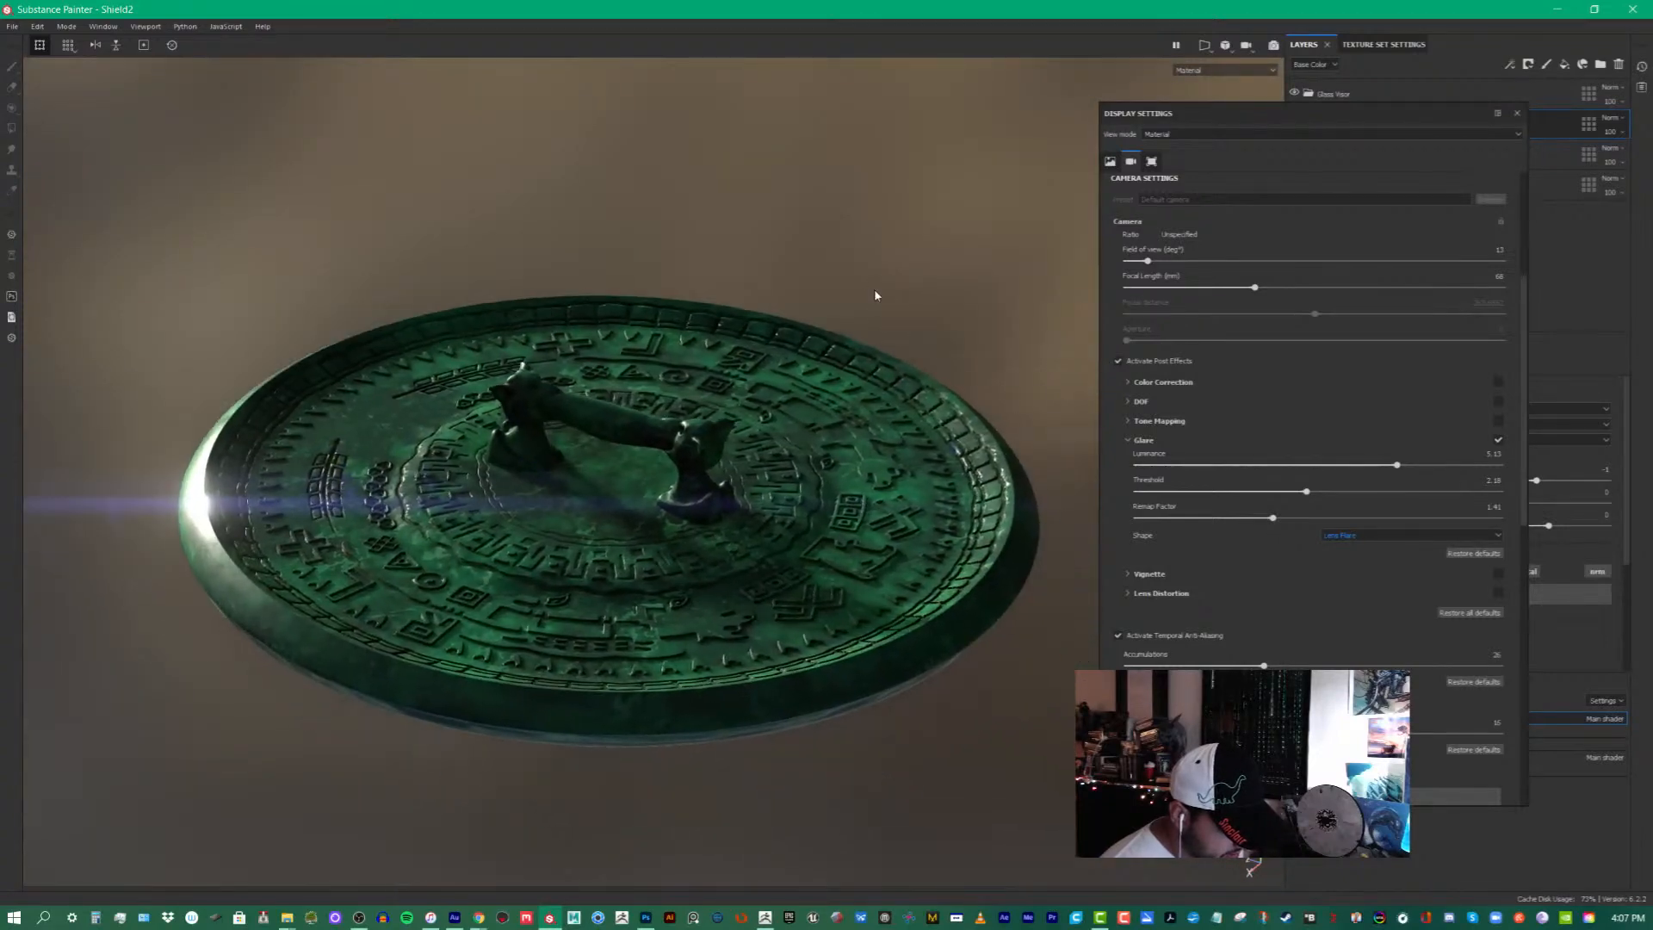
pyautogui.keyDown('shift'); pyautogui.moveTo(995, 339); pyautogui.dragTo(938, 341, button='right'); pyautogui.keyUp('shift')
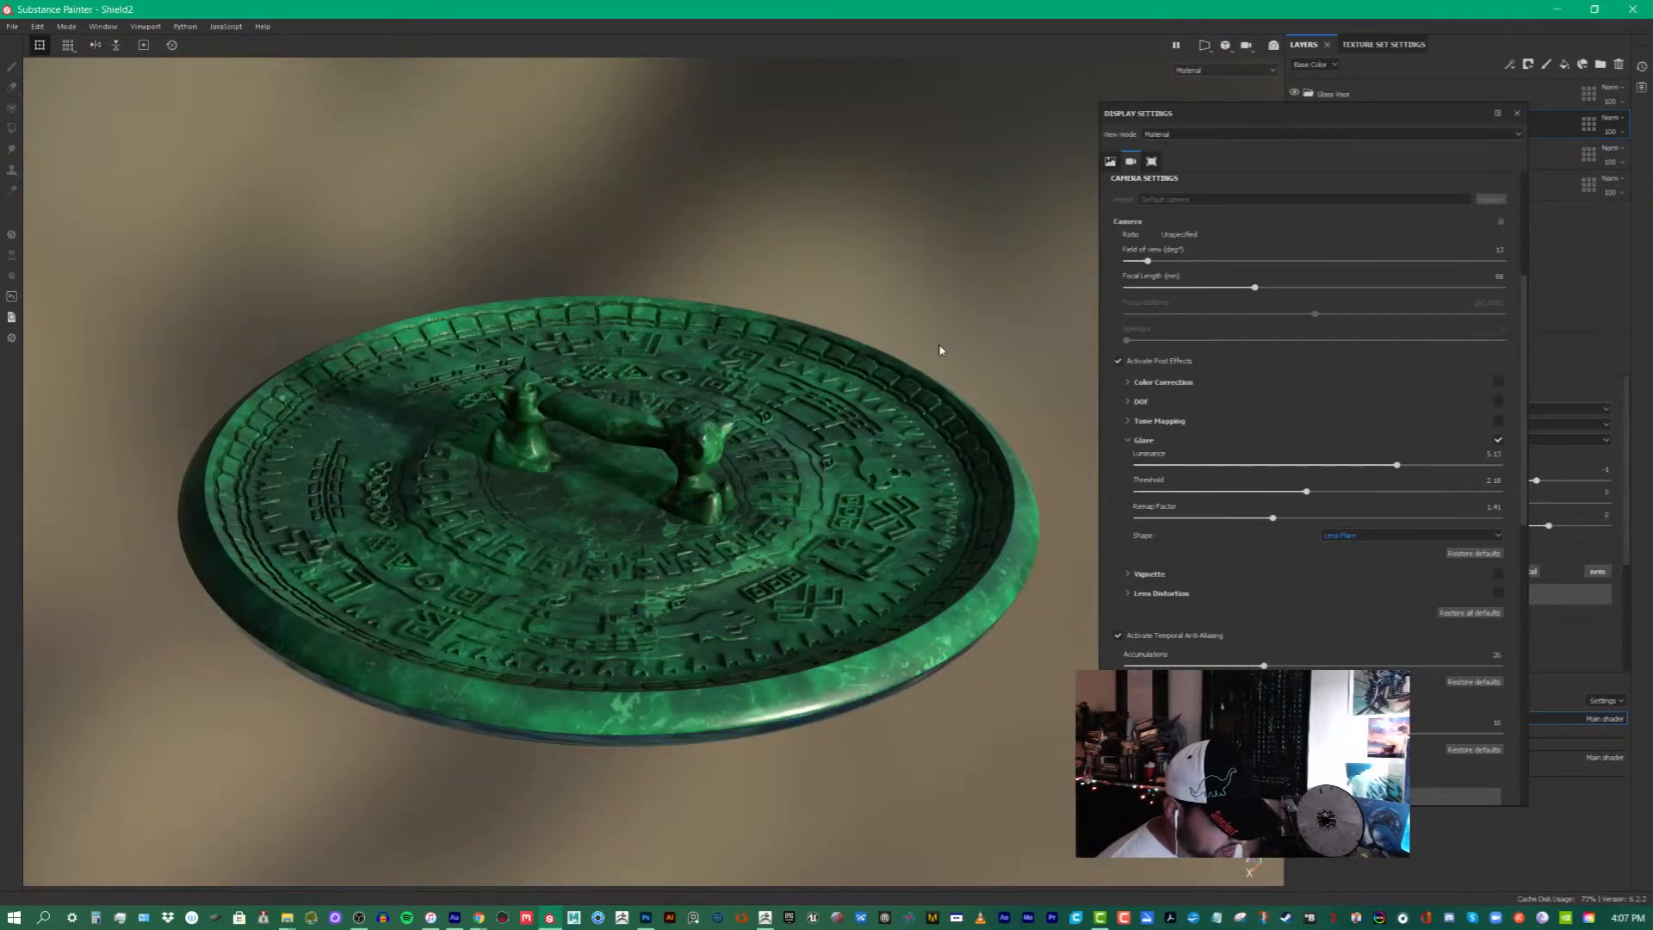
pyautogui.keyDown('alt'); pyautogui.moveTo(992, 757); pyautogui.dragTo(1033, 720); pyautogui.keyUp('alt')
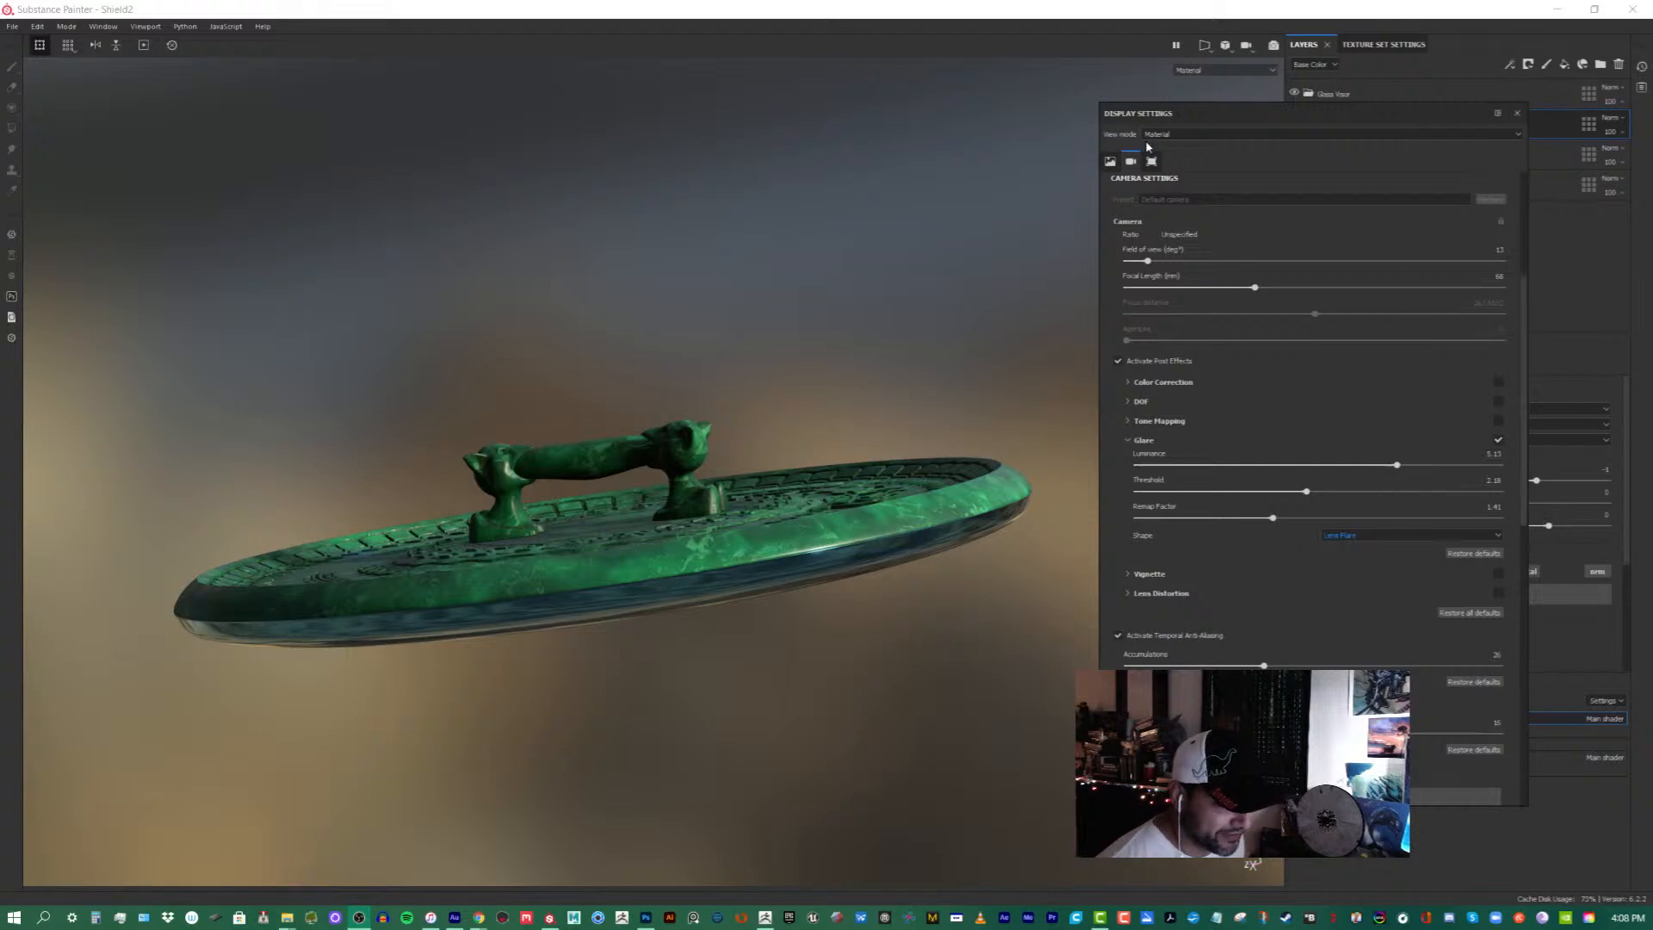
# - Dock the Display Settings beside Layers, close them, and present both sides of the shield
pyautogui.moveTo(1247, 118); pyautogui.dragTo(1606, 109)
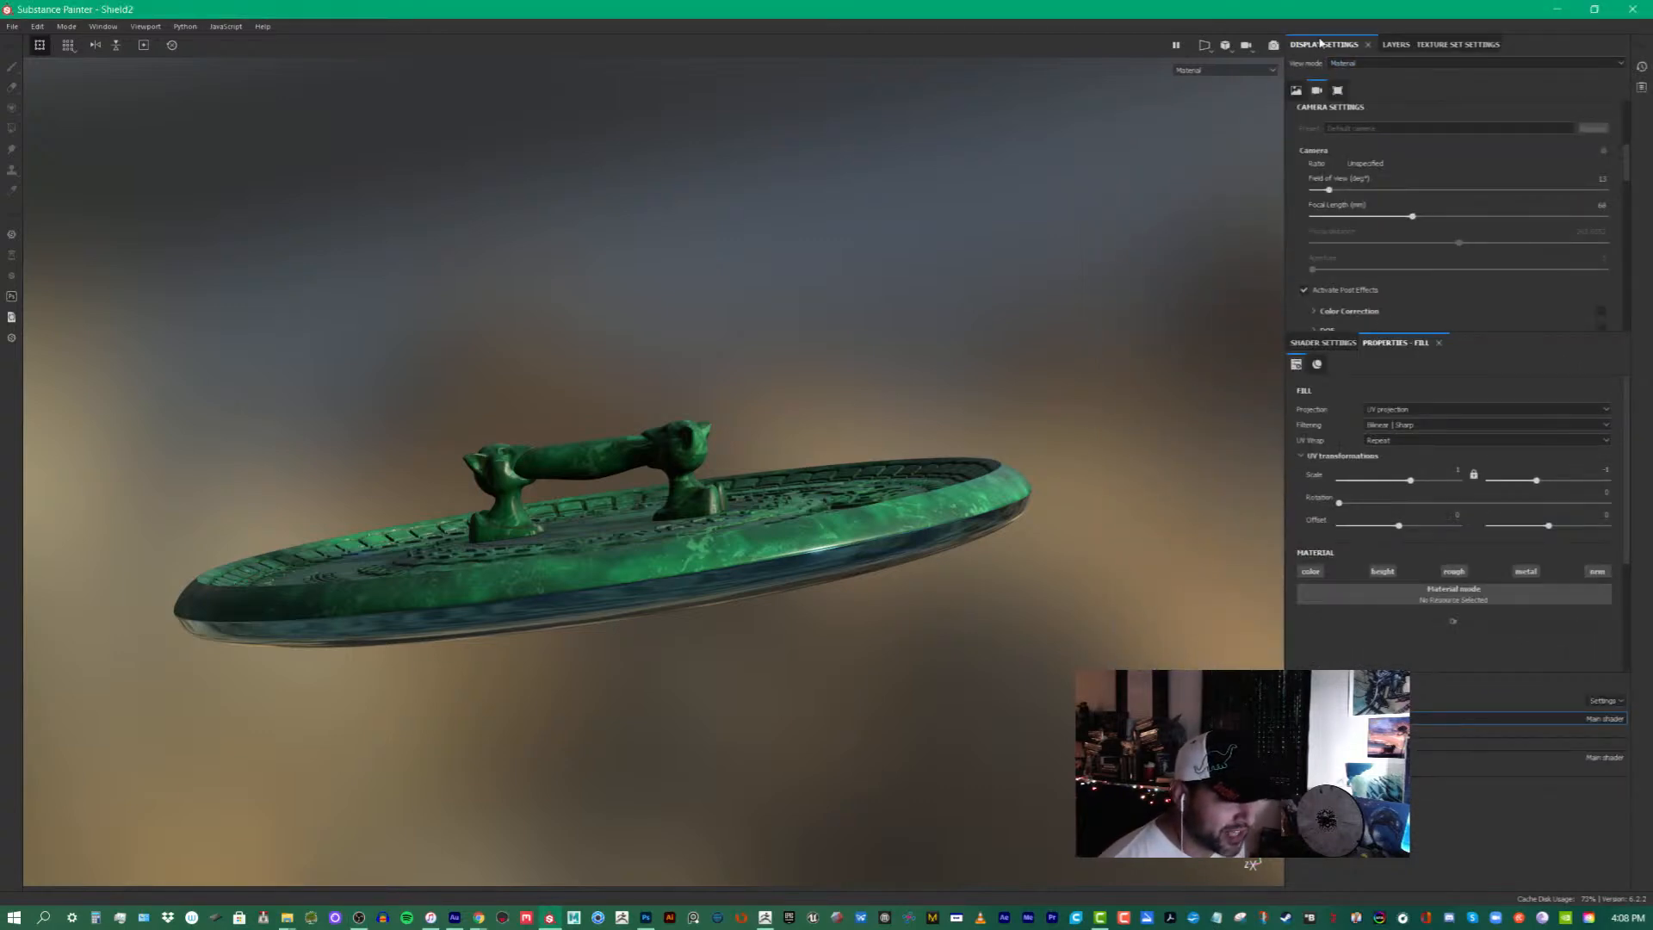
pyautogui.click(1368, 44)
pyautogui.keyDown('alt'); pyautogui.moveTo(1015, 266); pyautogui.dragTo(1033, 321); pyautogui.keyUp('alt')
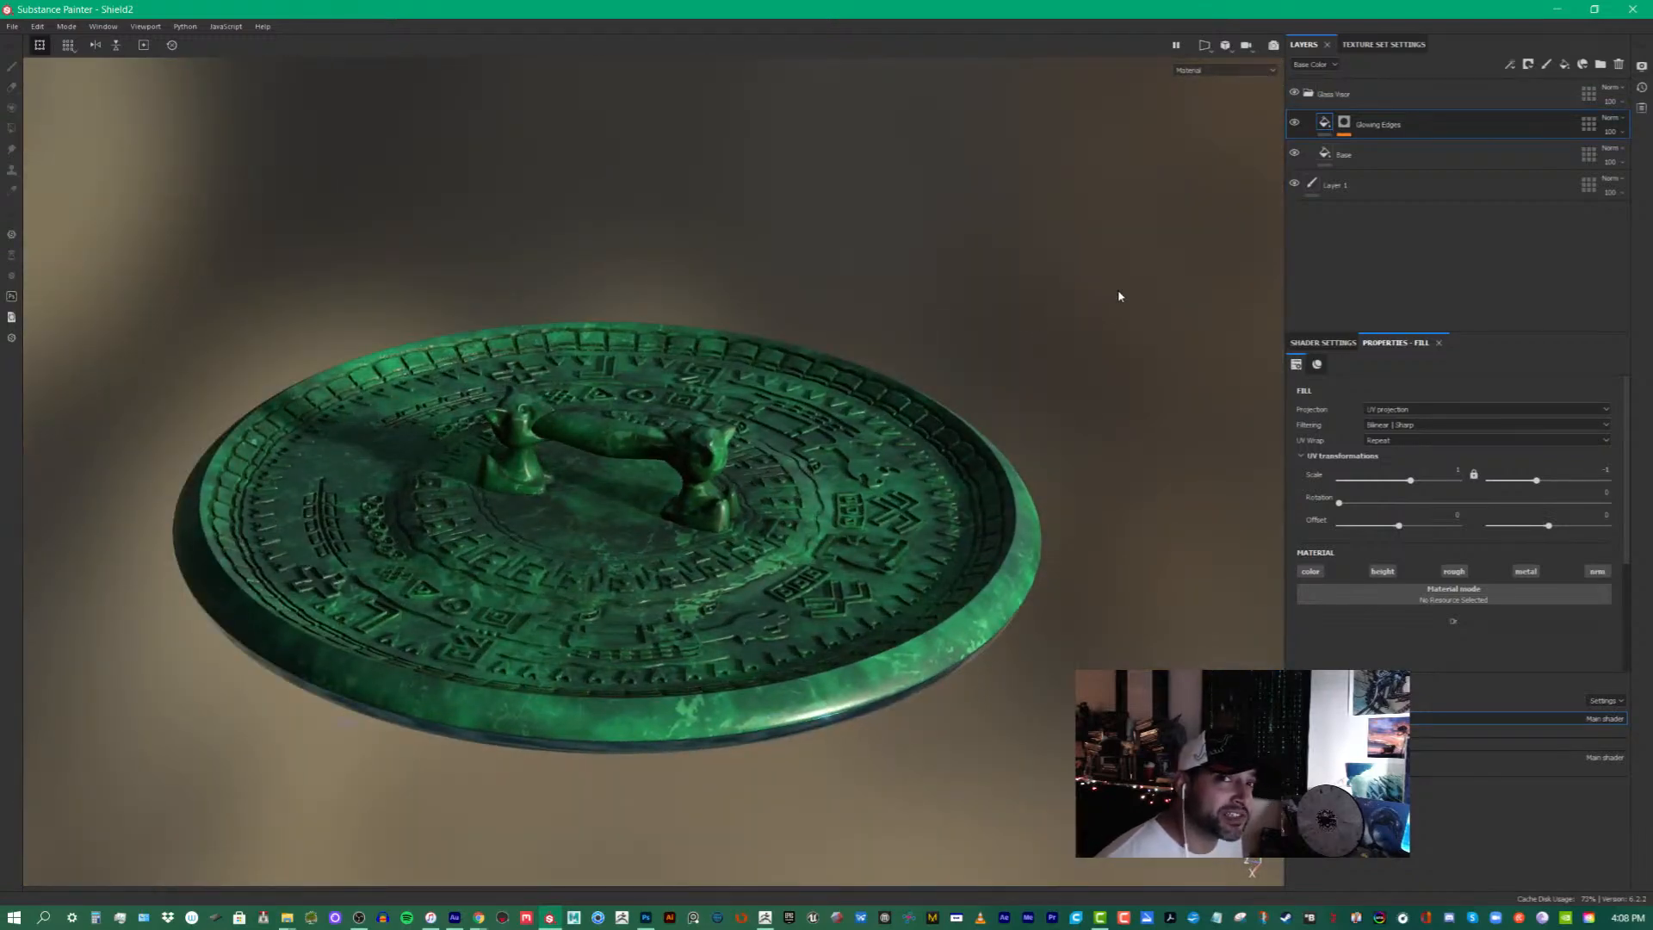
pyautogui.keyDown('alt'); pyautogui.moveTo(1118, 291); pyautogui.dragTo(1126, 353); pyautogui.keyUp('alt')
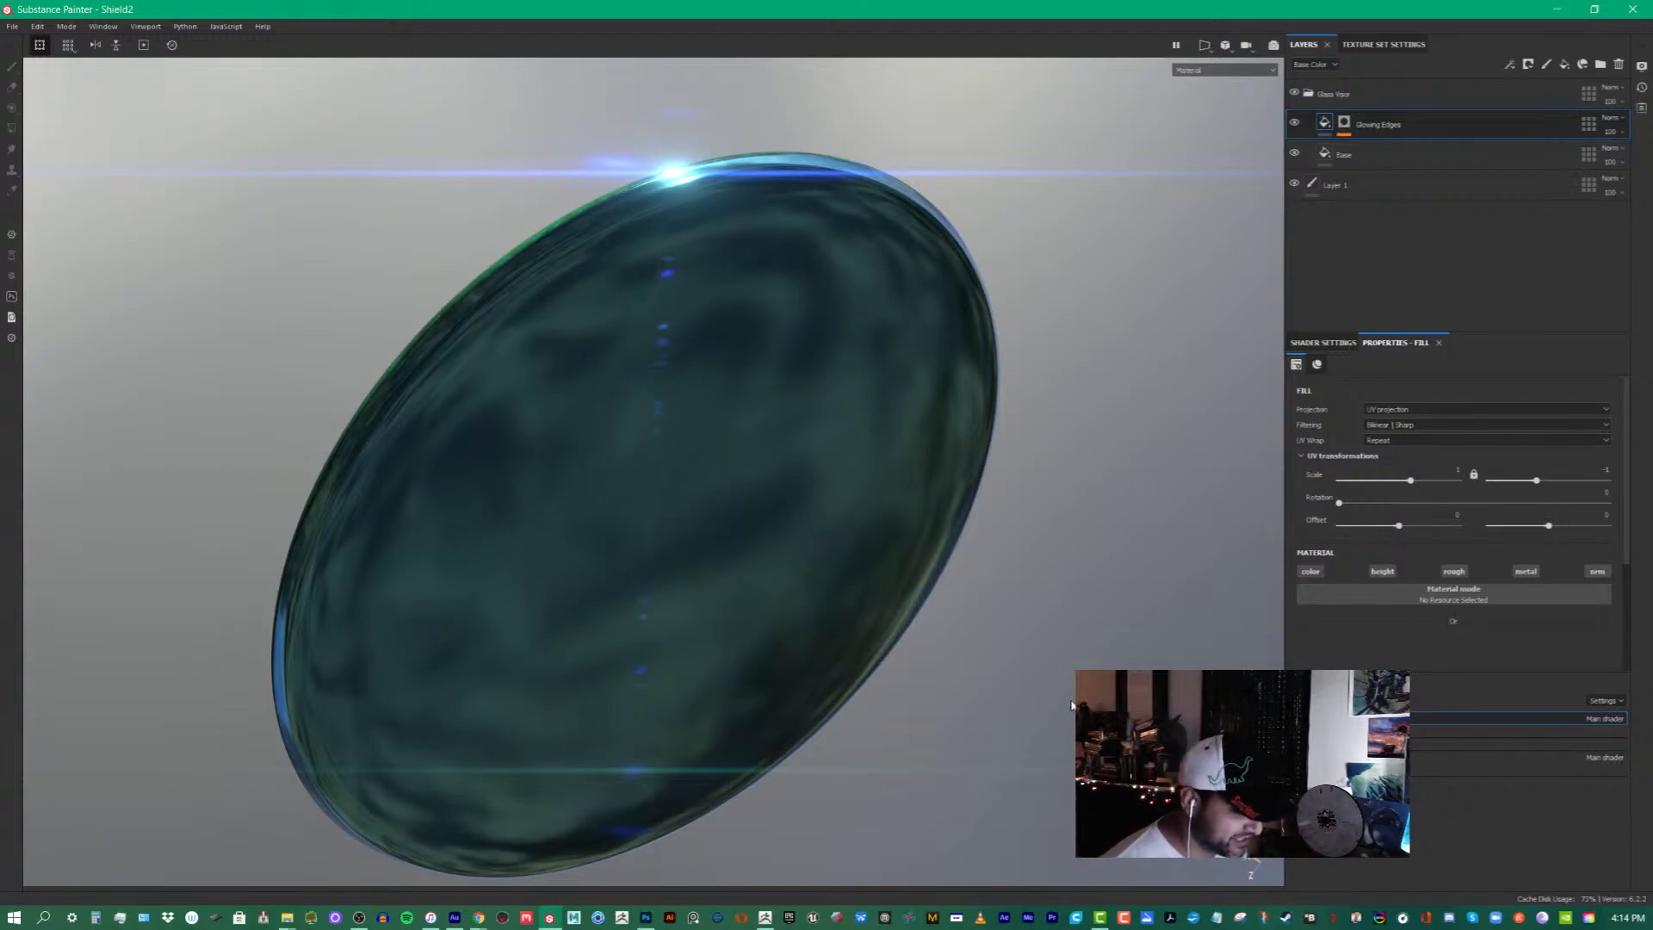
pyautogui.moveTo(672, 482)
pyautogui.keyDown('alt'); pyautogui.mouseDown()
pyautogui.moveTo(999, 534)
pyautogui.moveTo(1127, 516)
pyautogui.moveTo(1310, 553)
pyautogui.moveTo(1402, 310)
pyautogui.moveTo(1455, 280)
pyautogui.moveTo(1291, 447)
pyautogui.mouseUp(); pyautogui.keyUp('alt')
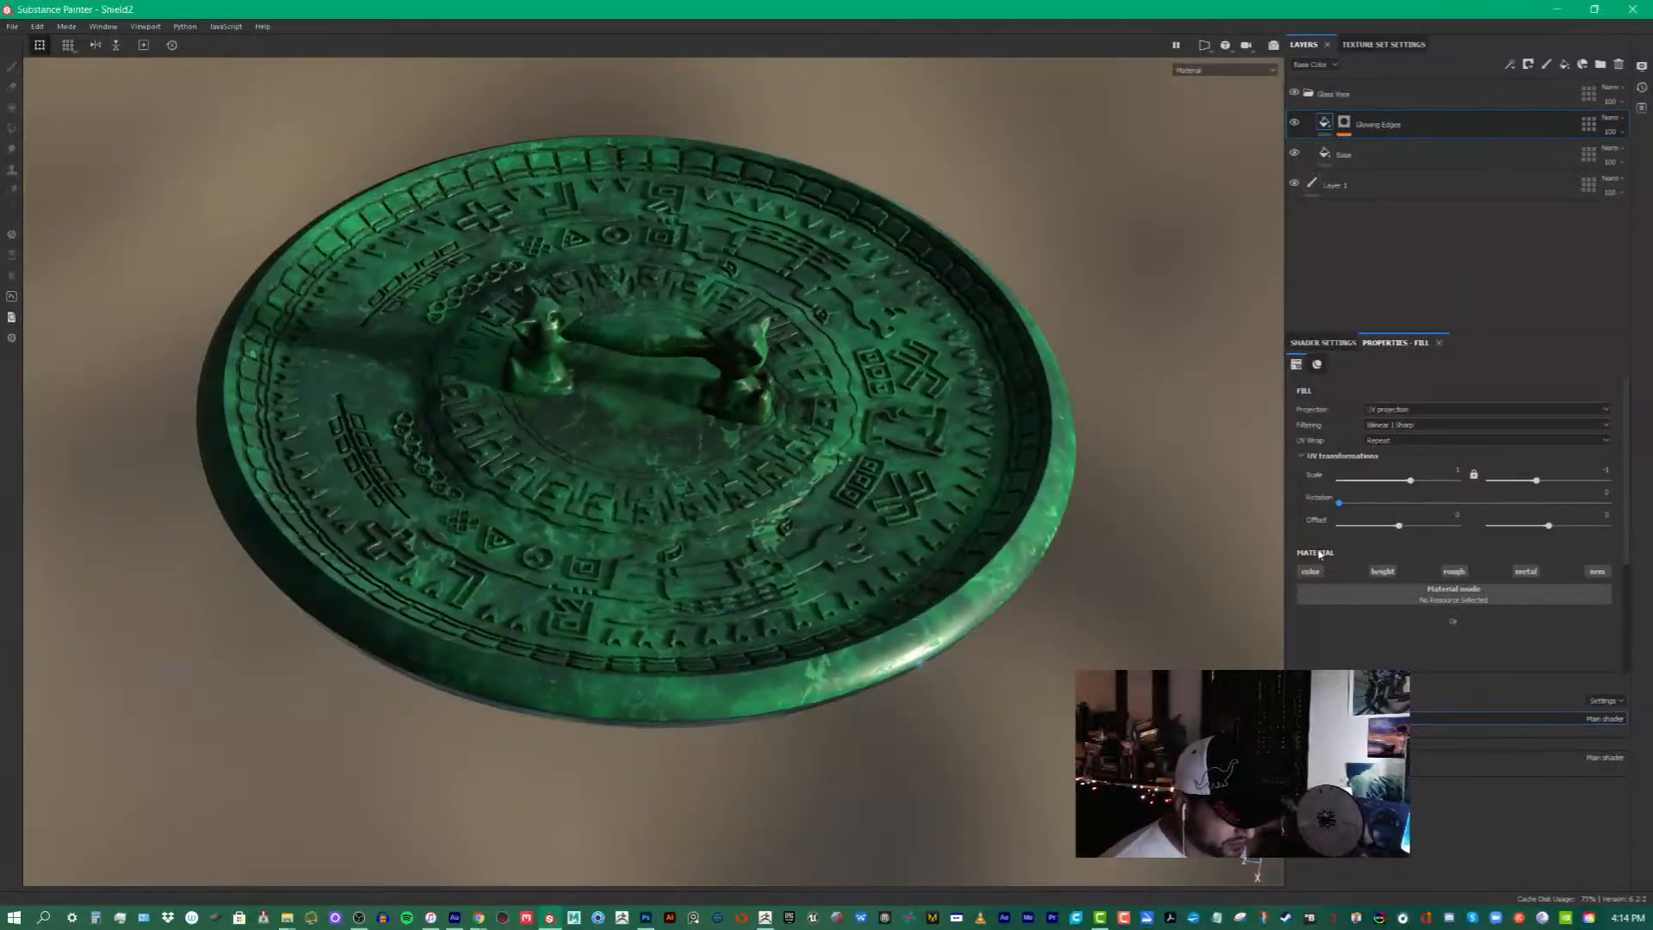
# - Switch to ZBrush and unhide all of Psyche's mesh, accepting the removal of later undo history entries
pyautogui.click(763, 917)
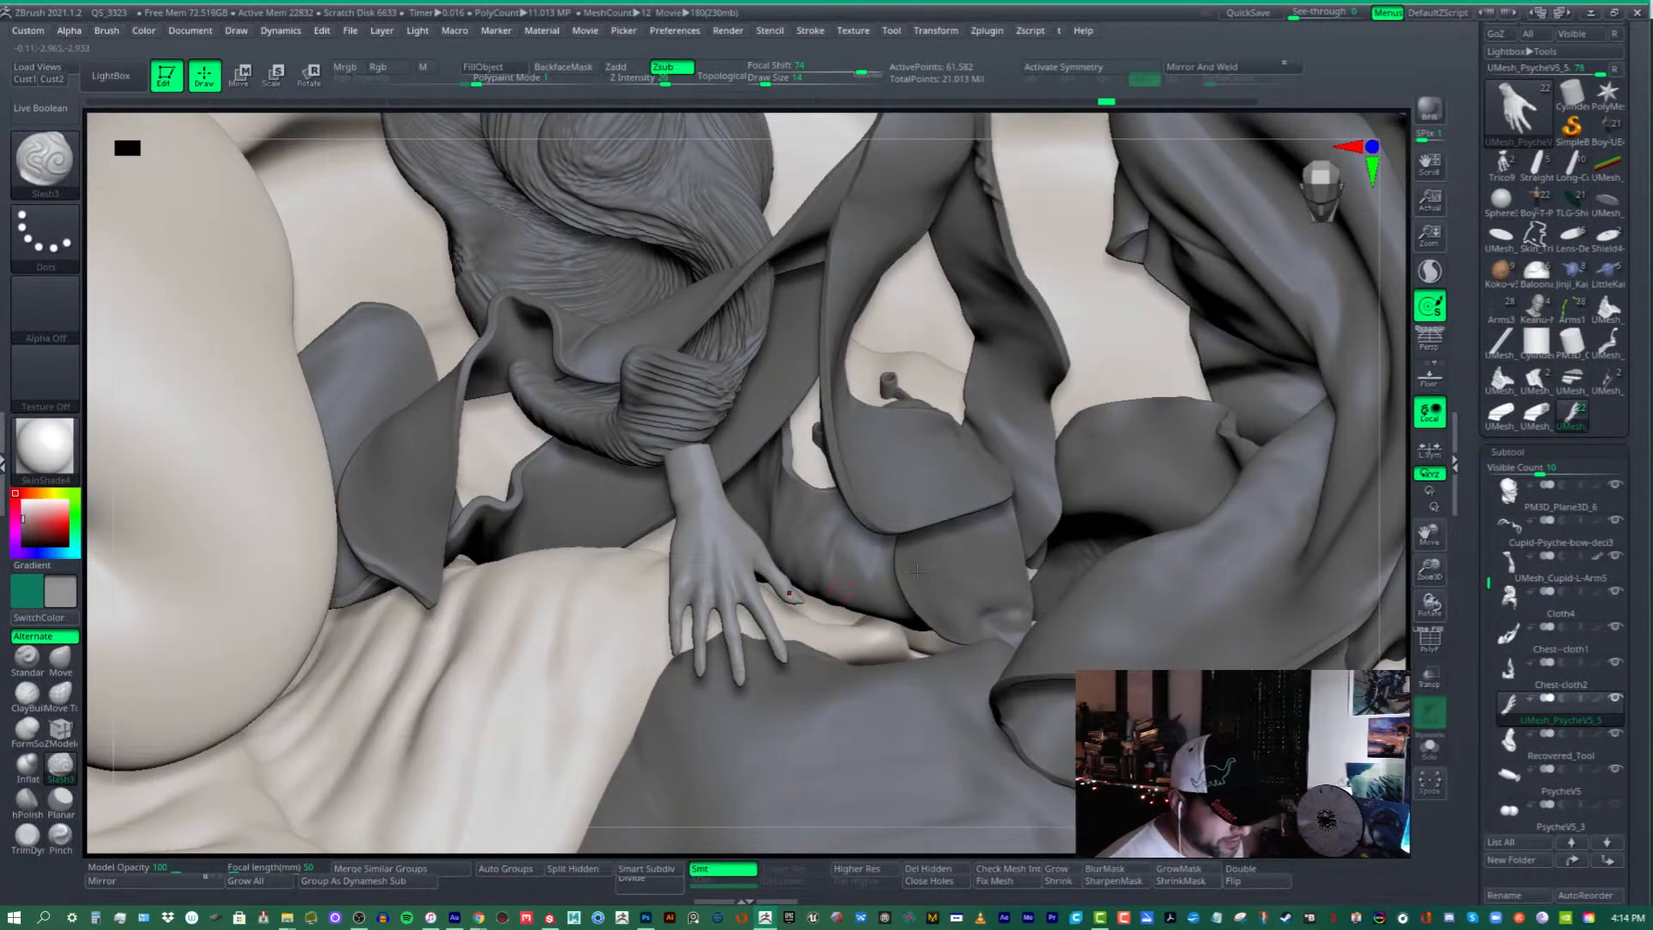
pyautogui.moveTo(1429, 569); pyautogui.dragTo(1391, 406)
pyautogui.hotkey('ctrl', 'shift')
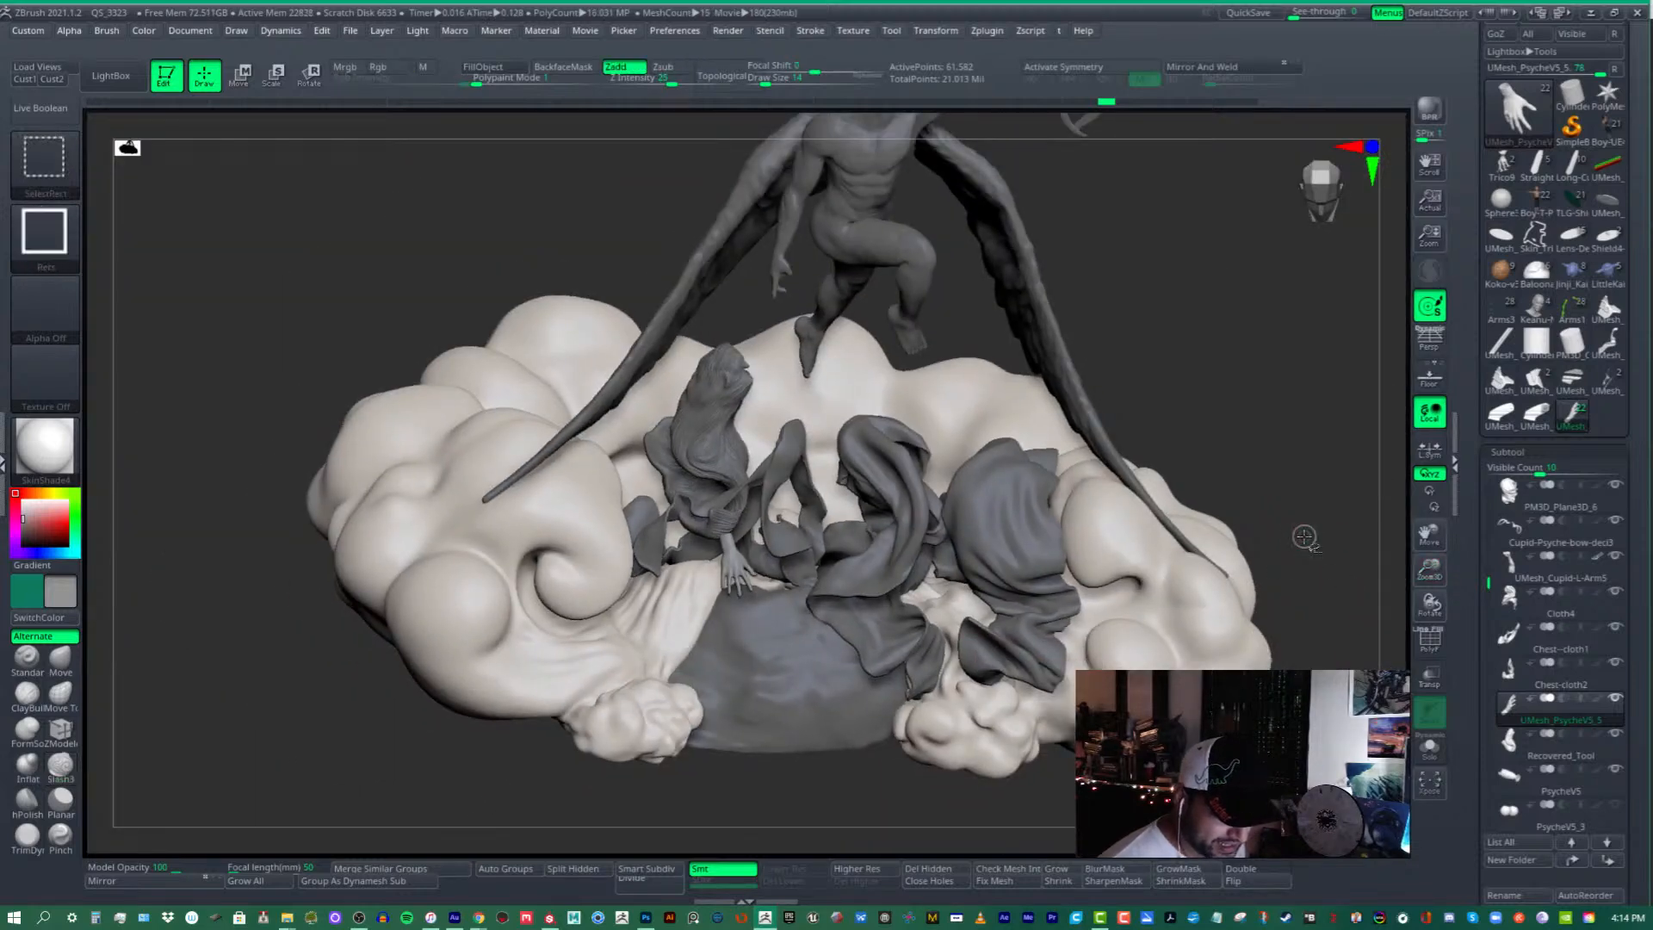
pyautogui.keyDown('ctrl'); pyautogui.keyDown('shift'); pyautogui.click(1282, 515); pyautogui.keyUp('shift'); pyautogui.keyUp('ctrl')
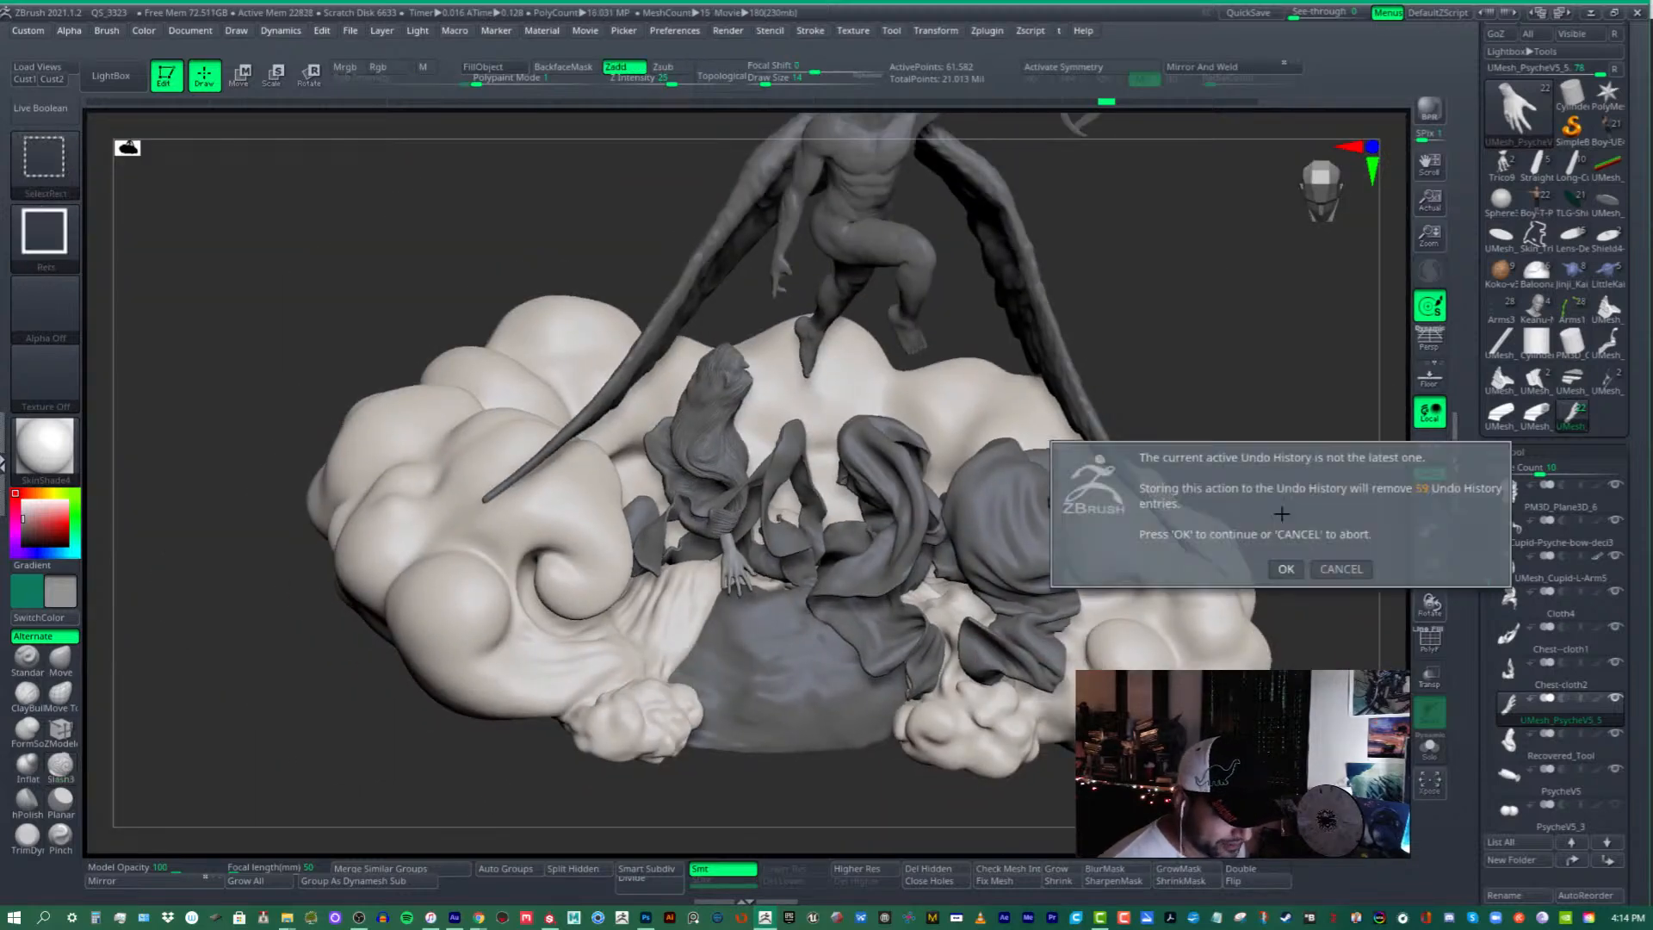
pyautogui.click(1284, 568)
pyautogui.moveTo(1279, 478)
pyautogui.mouseDown()
pyautogui.moveTo(1273, 450)
pyautogui.moveTo(1254, 480)
pyautogui.mouseUp()
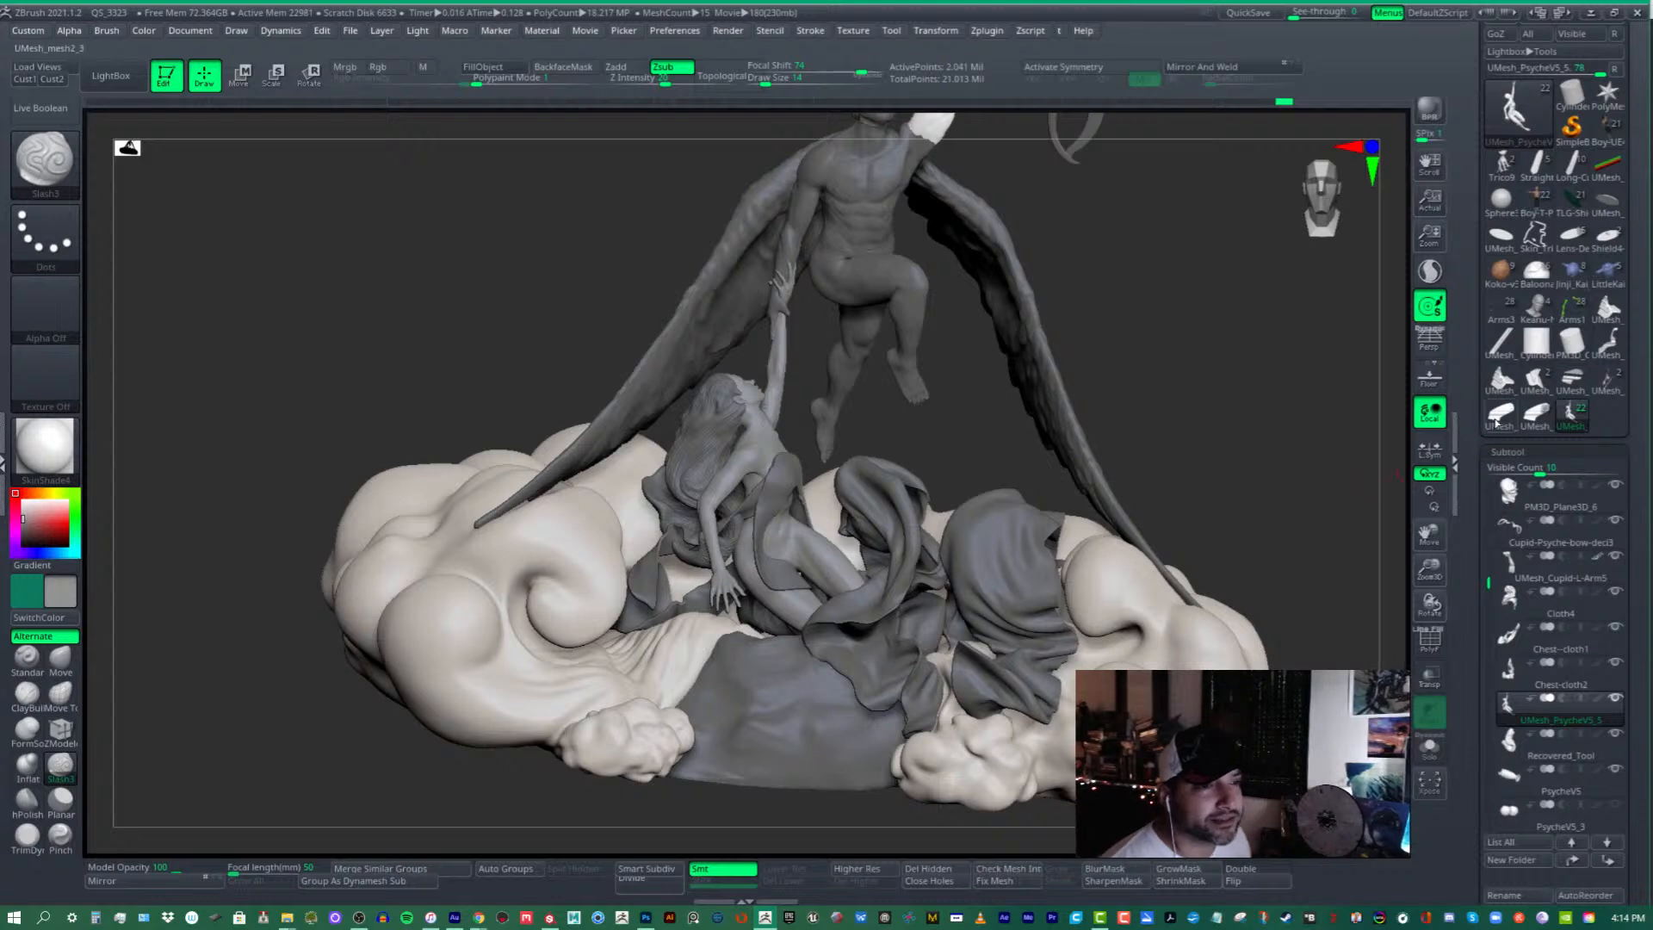
pyautogui.moveTo(1526, 290)
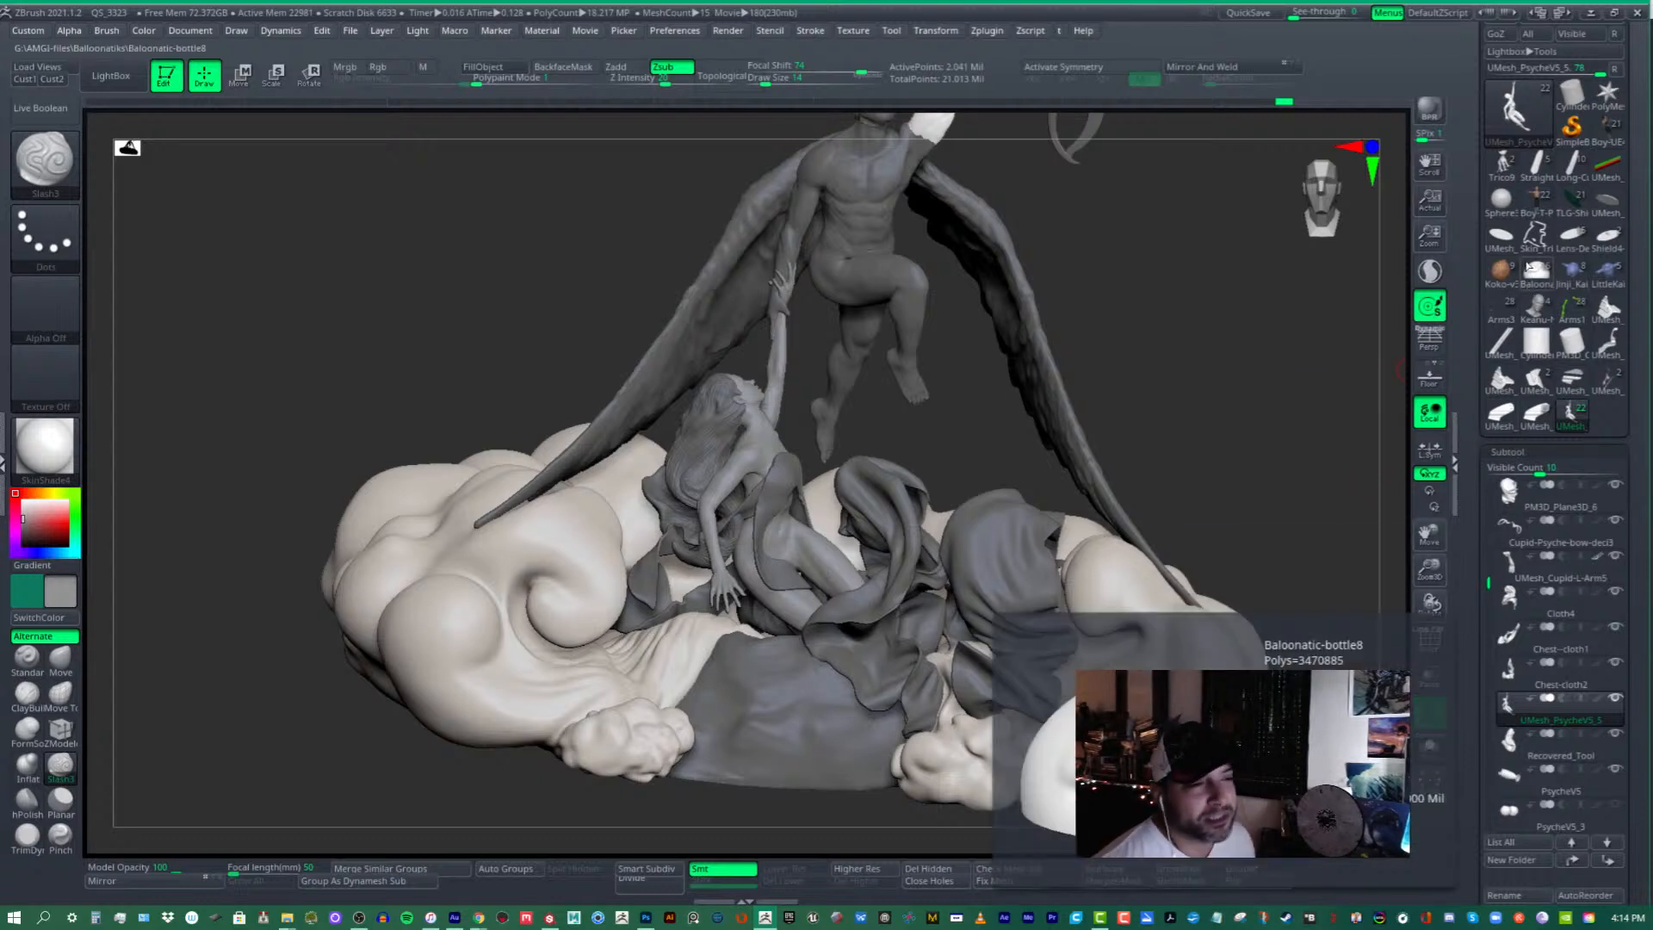